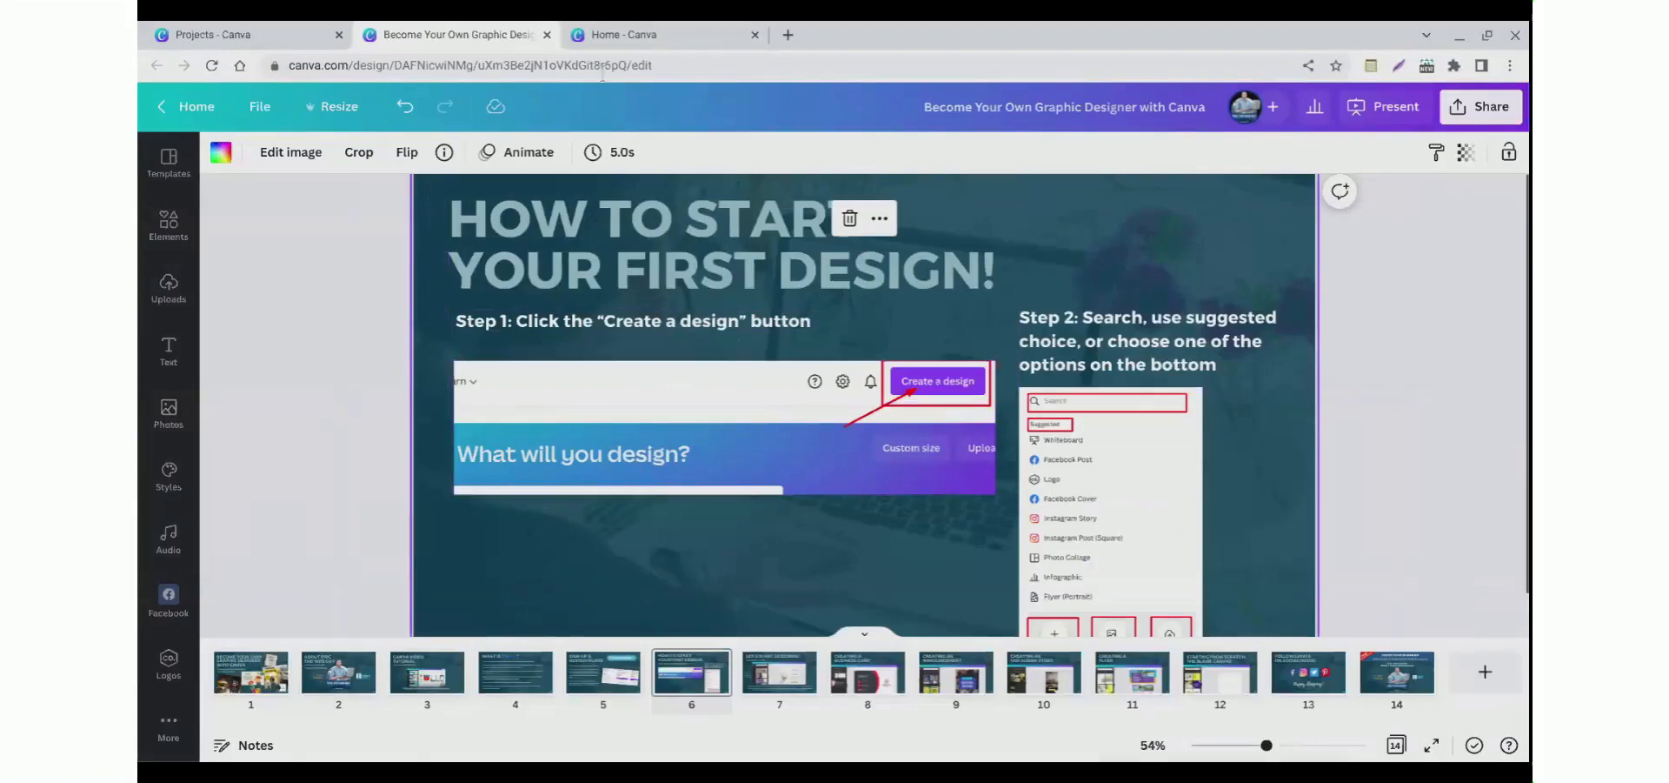
click(633, 33)
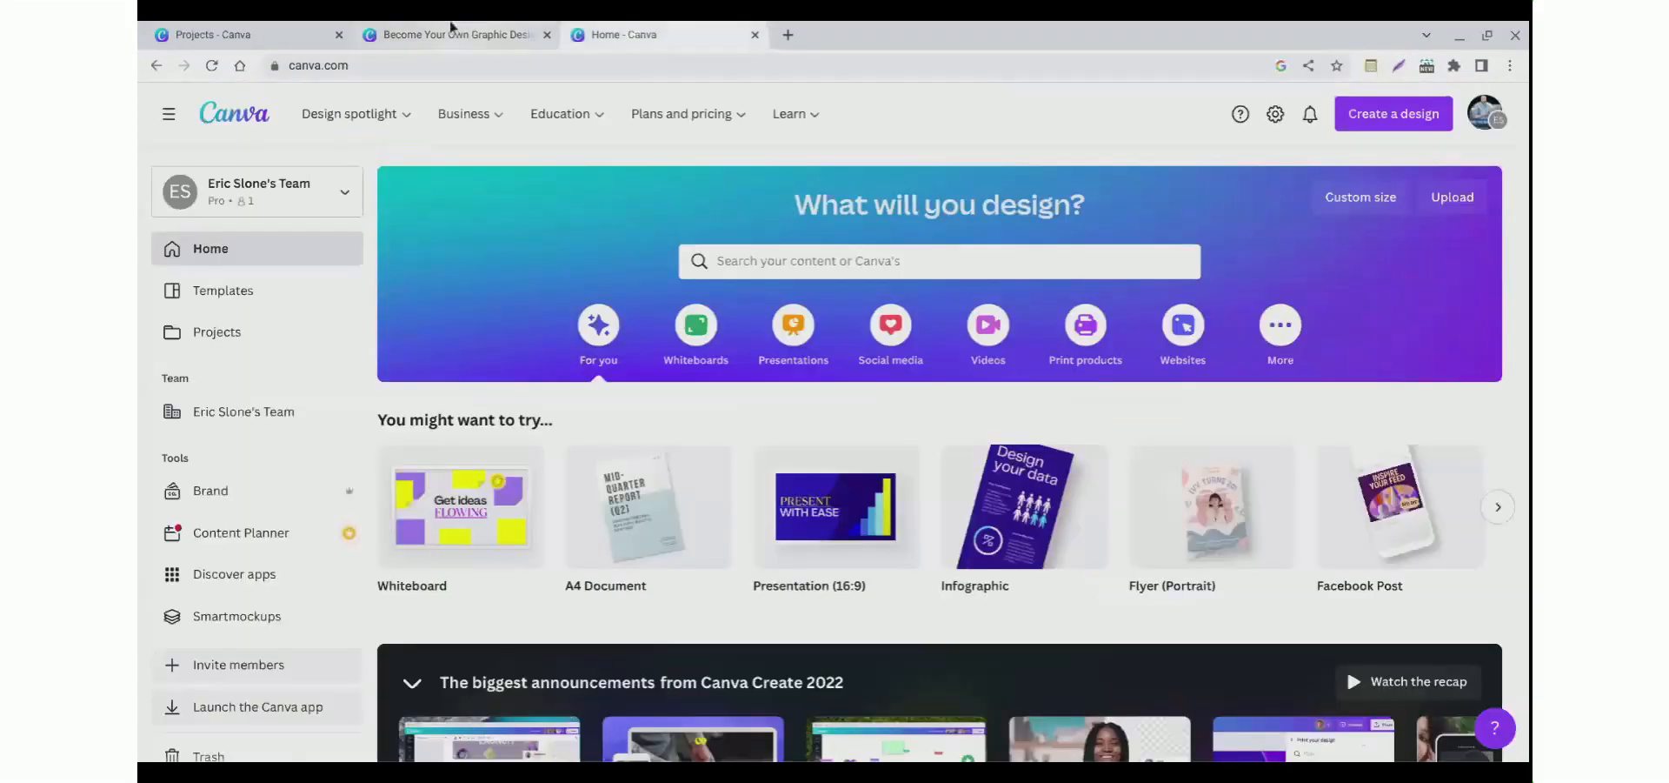
click(482, 29)
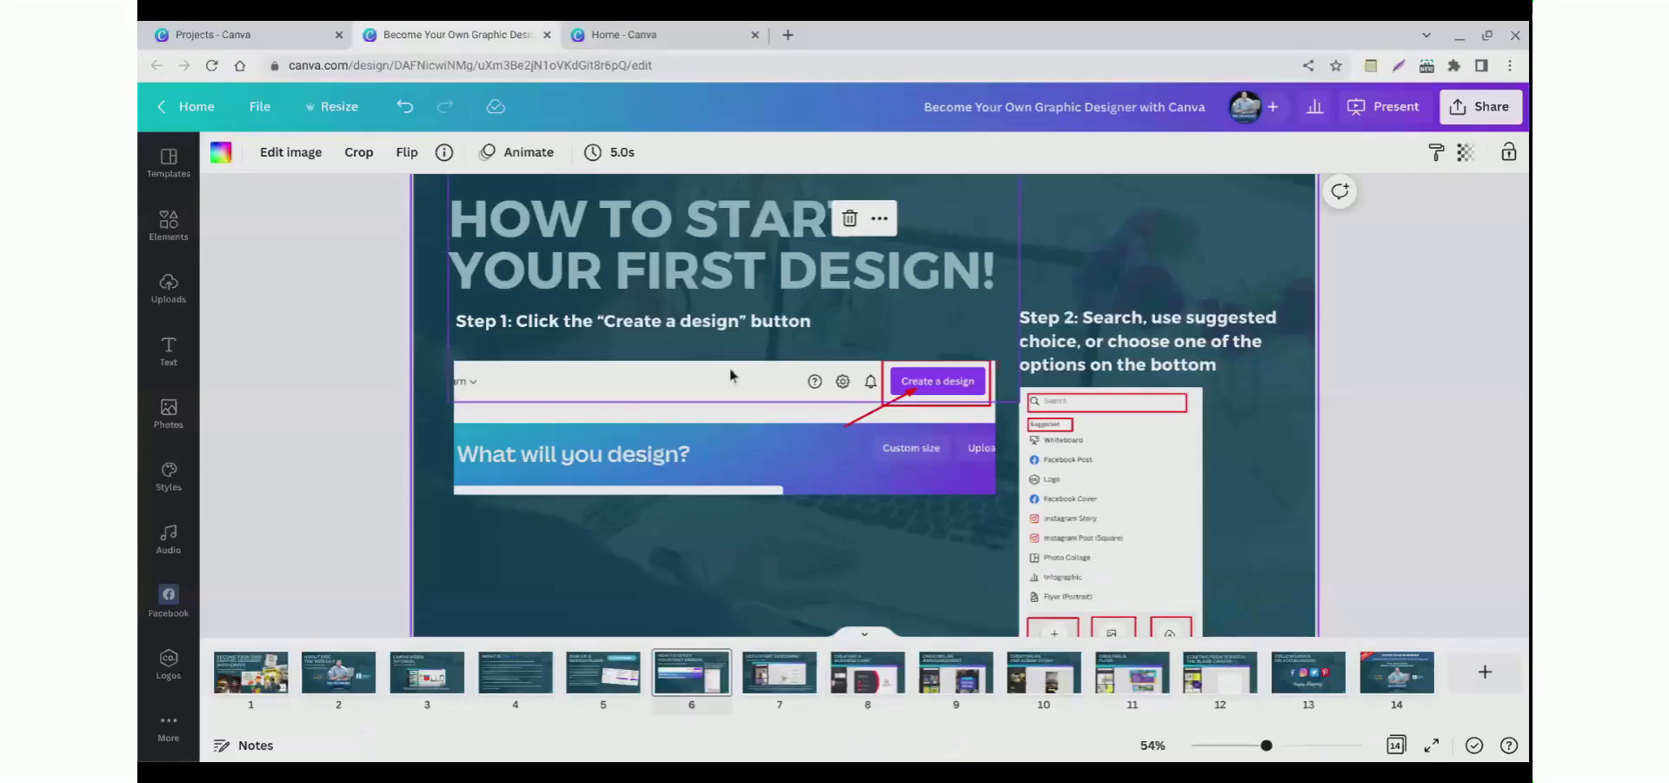
click(638, 34)
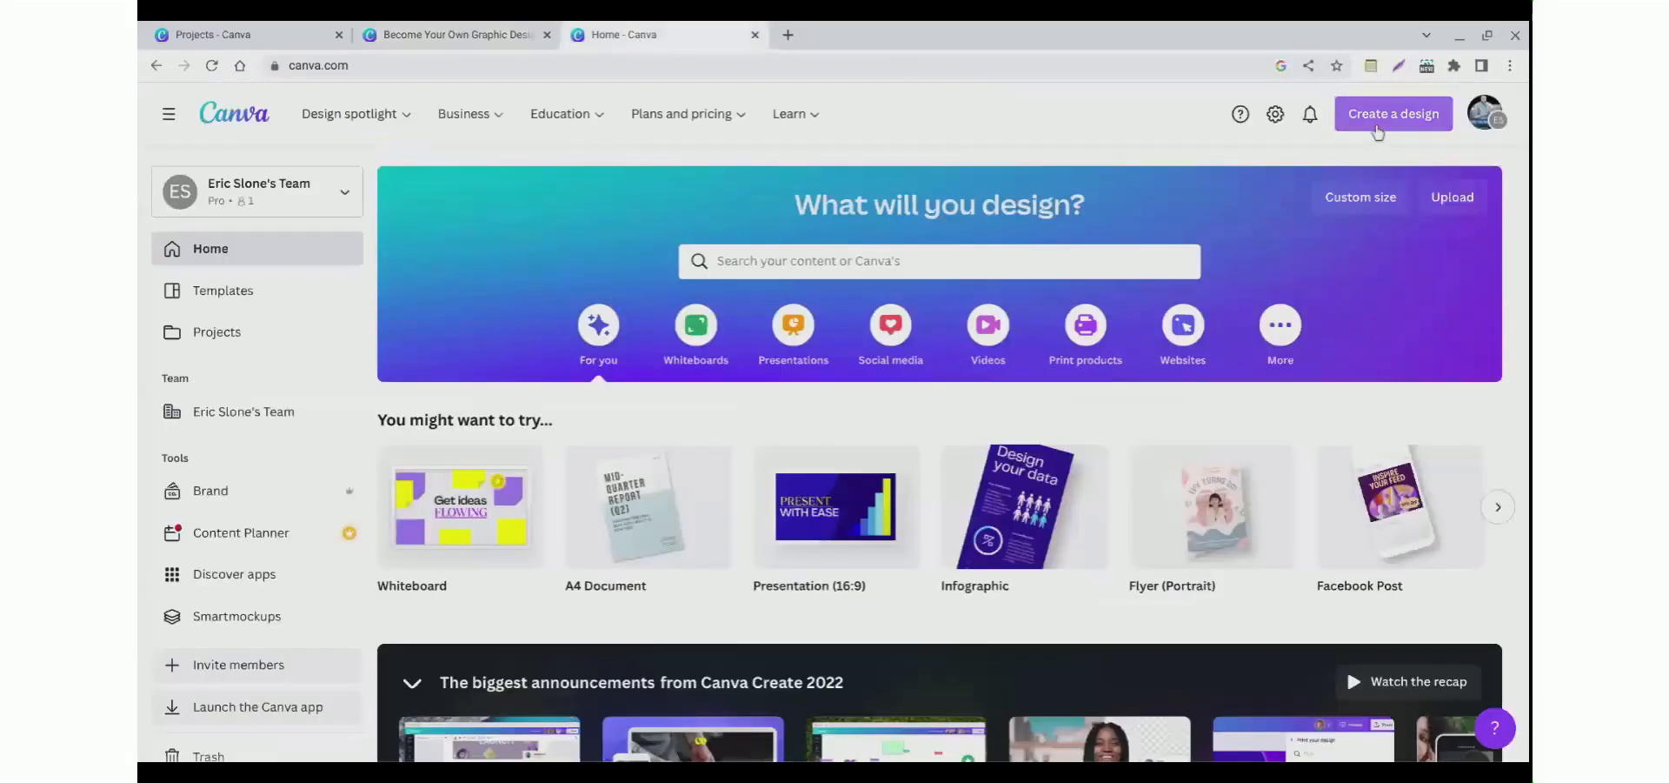
Step: Open the Create a design menu and browse the suggested design types
click(1372, 129)
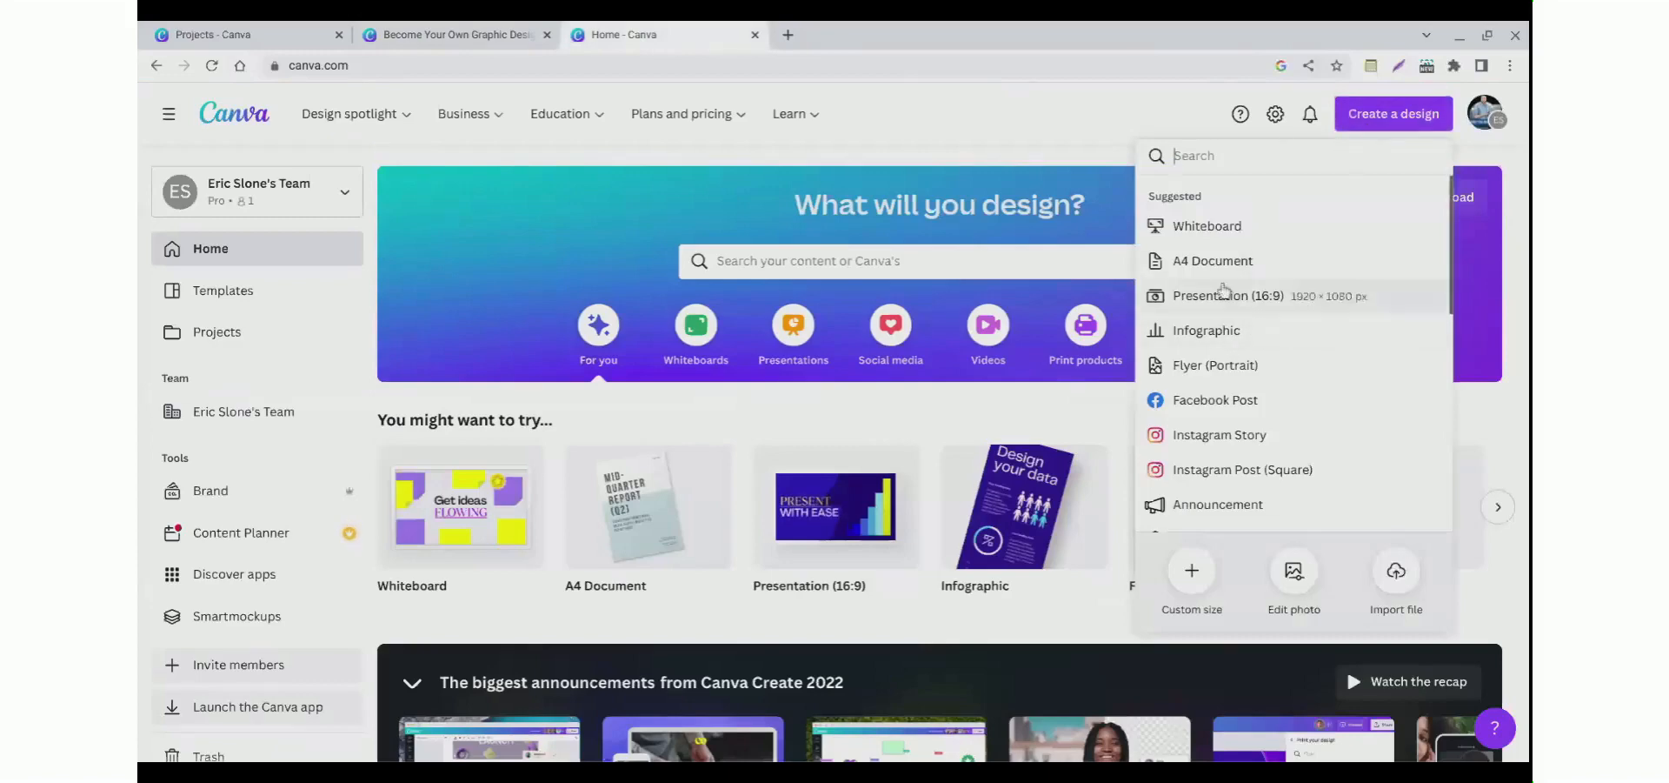
scroll(1217, 359, down, 1)
scroll(1208, 287, up, 1)
scroll(1213, 374, down, 3)
scroll(1213, 383, down, 3)
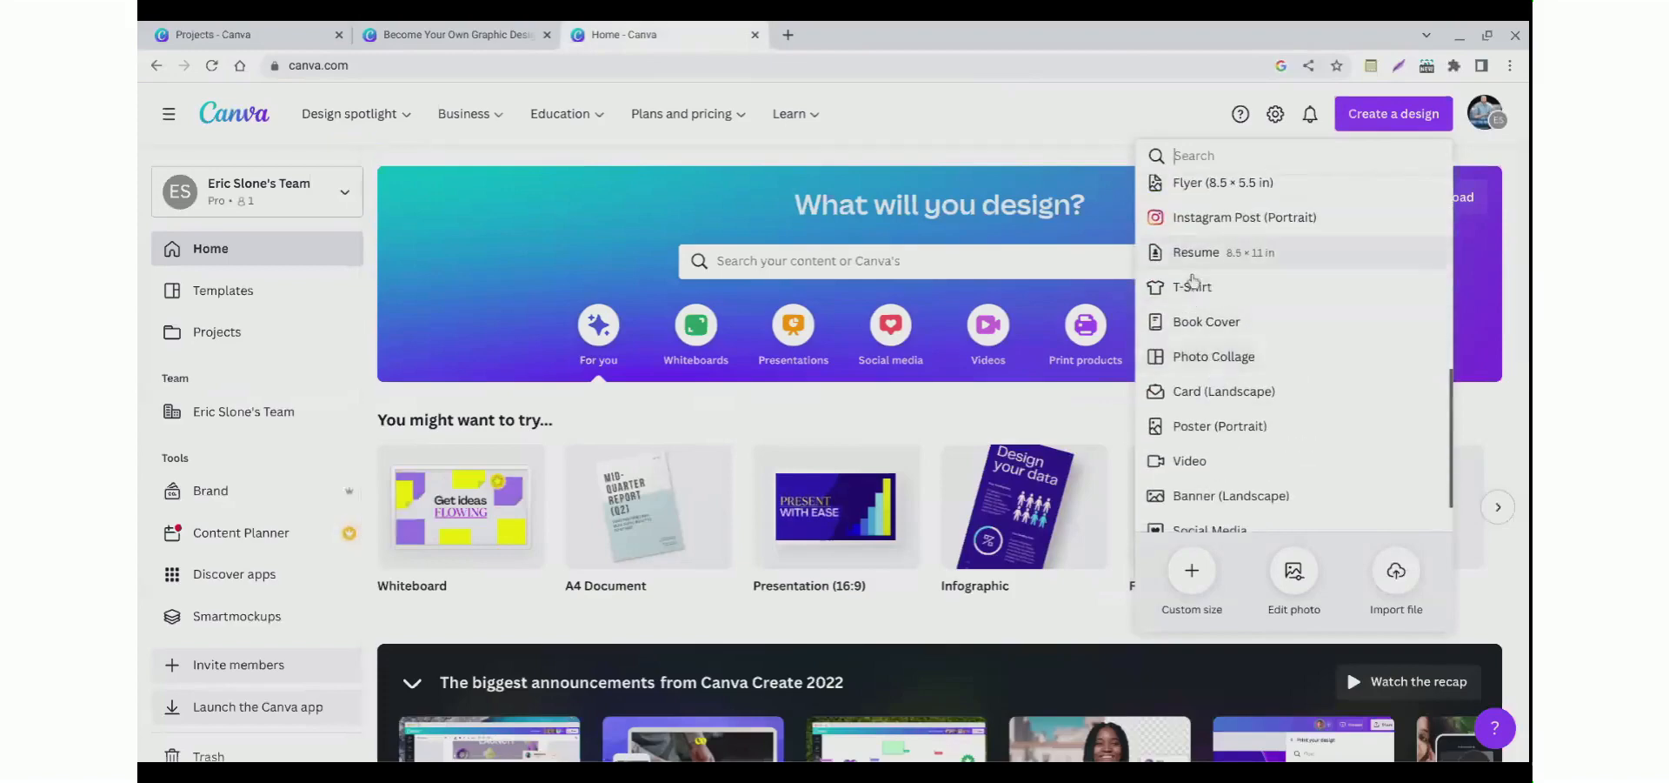
scroll(1204, 252, up, 5)
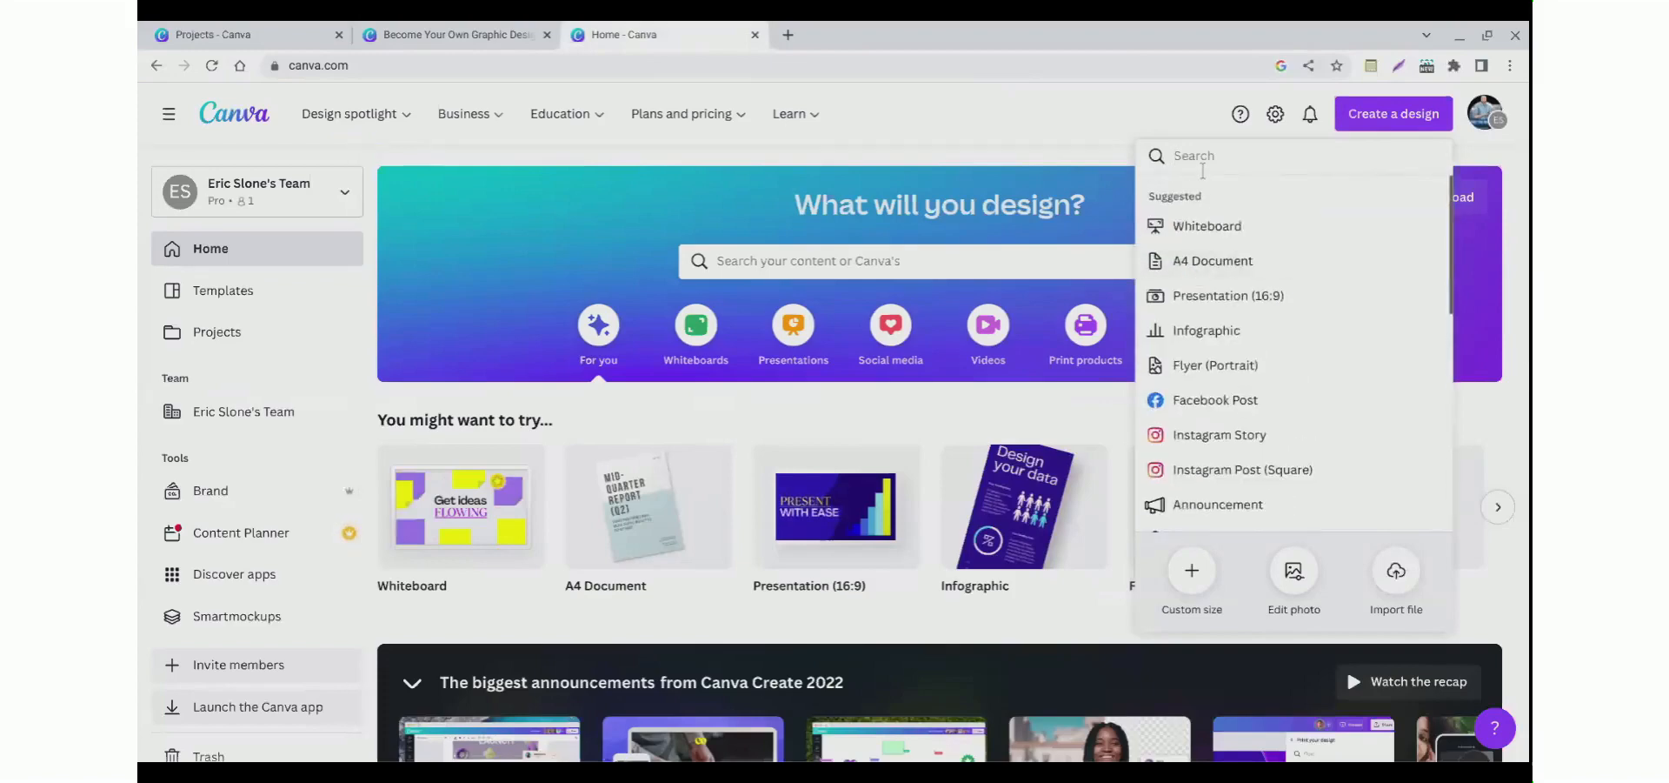
Step: Search the design types for facebook post, then for business card
text(facebook post)
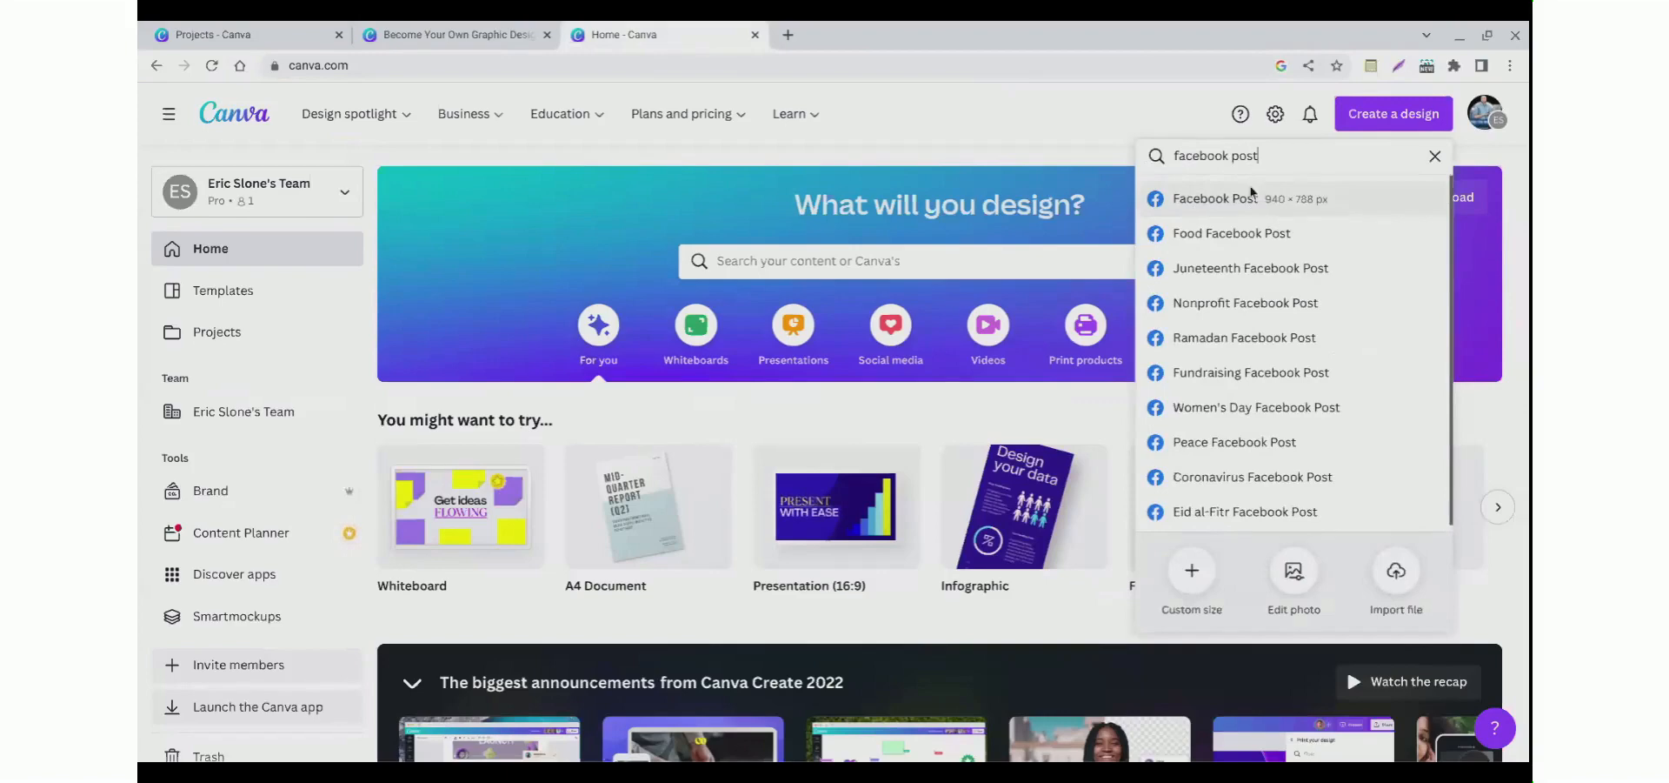
drag(1269, 162, 1176, 164)
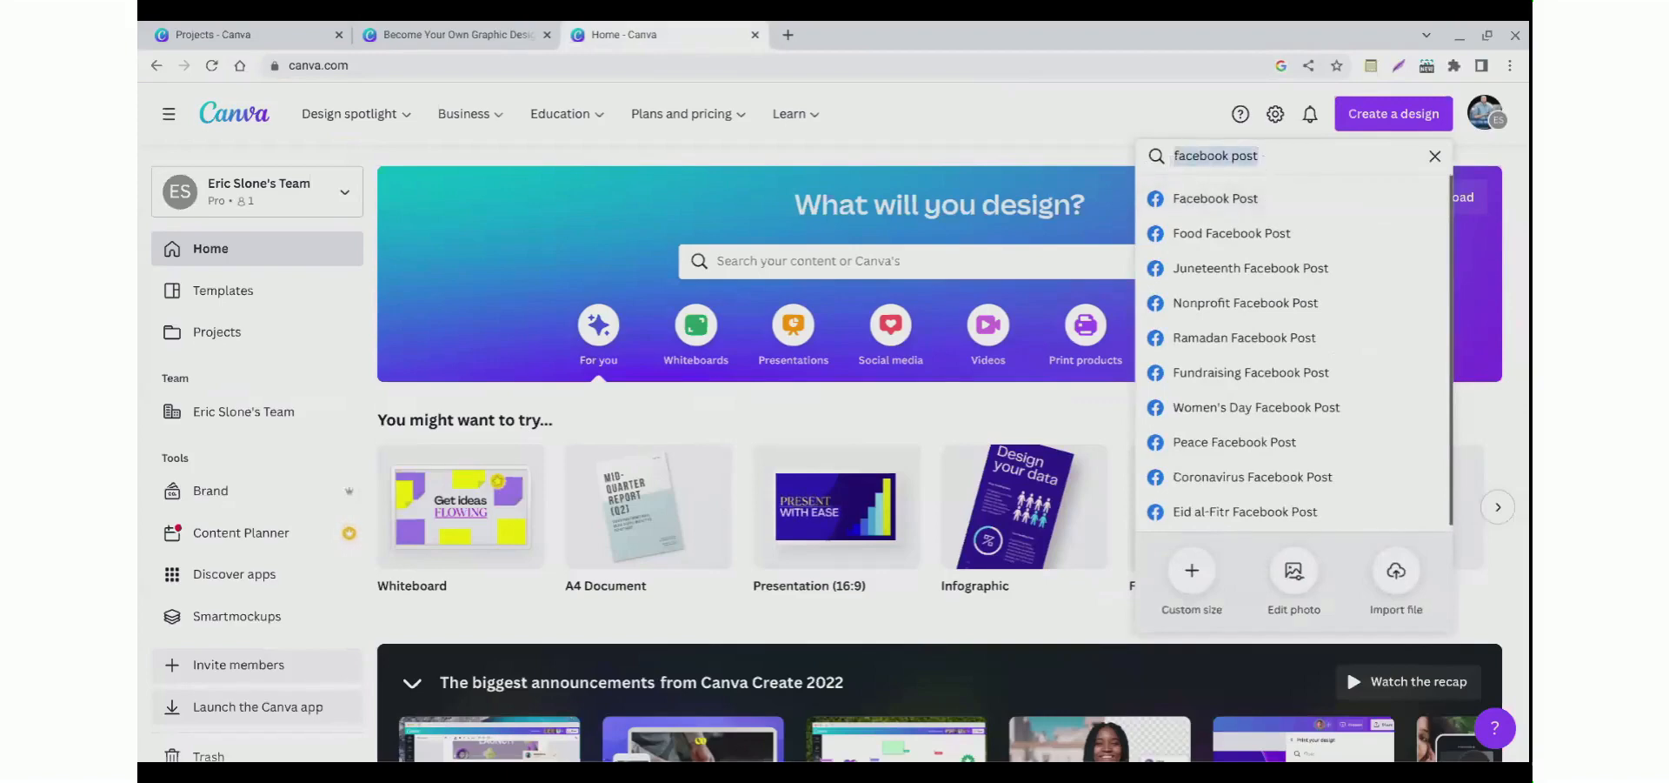
text(business card)
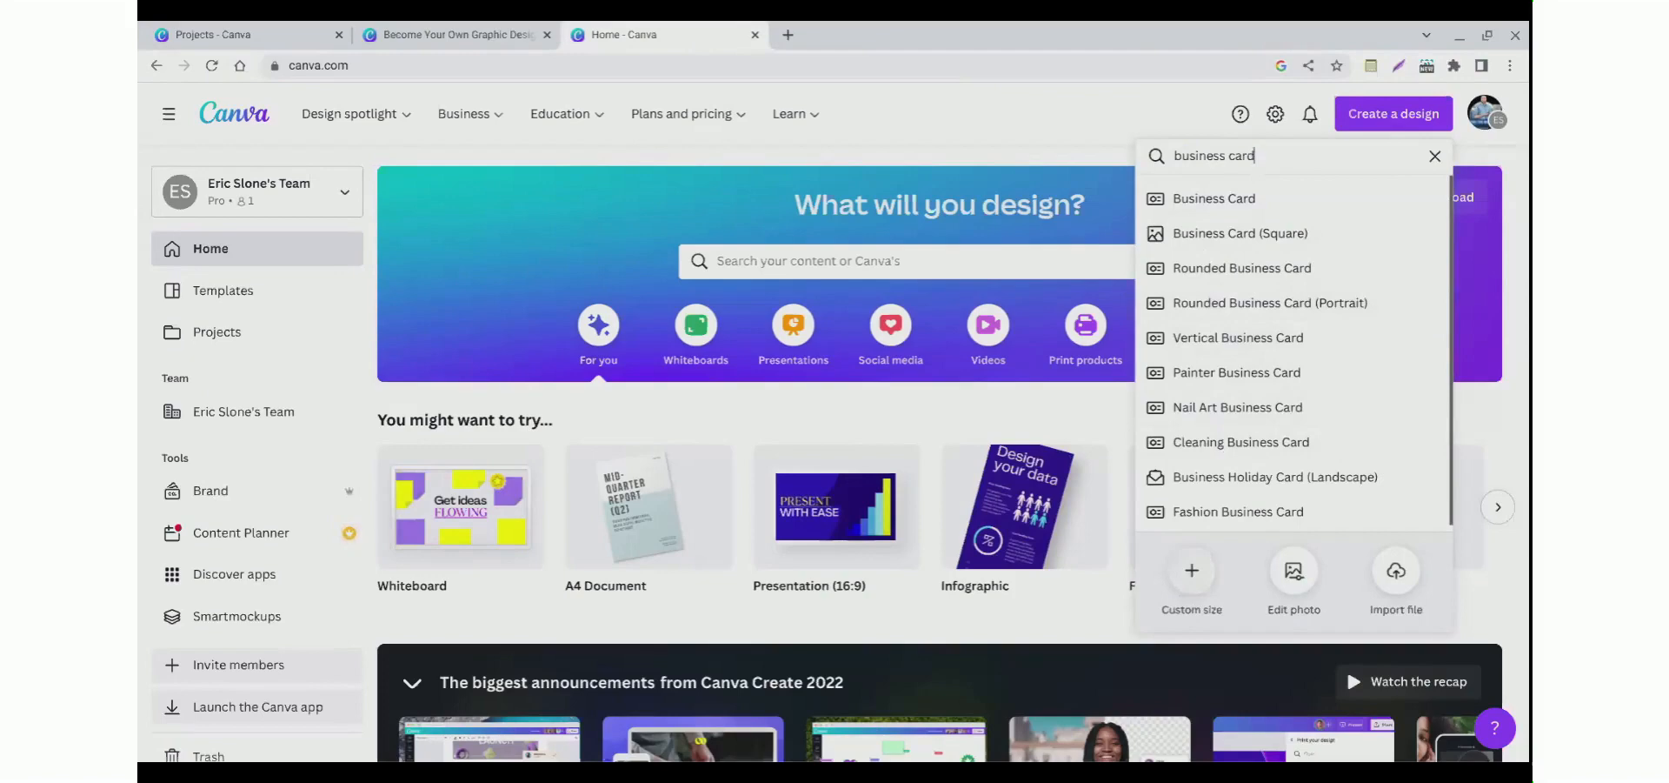
Step: Open the custom size options, examine the available units, and close the panel
click(1185, 576)
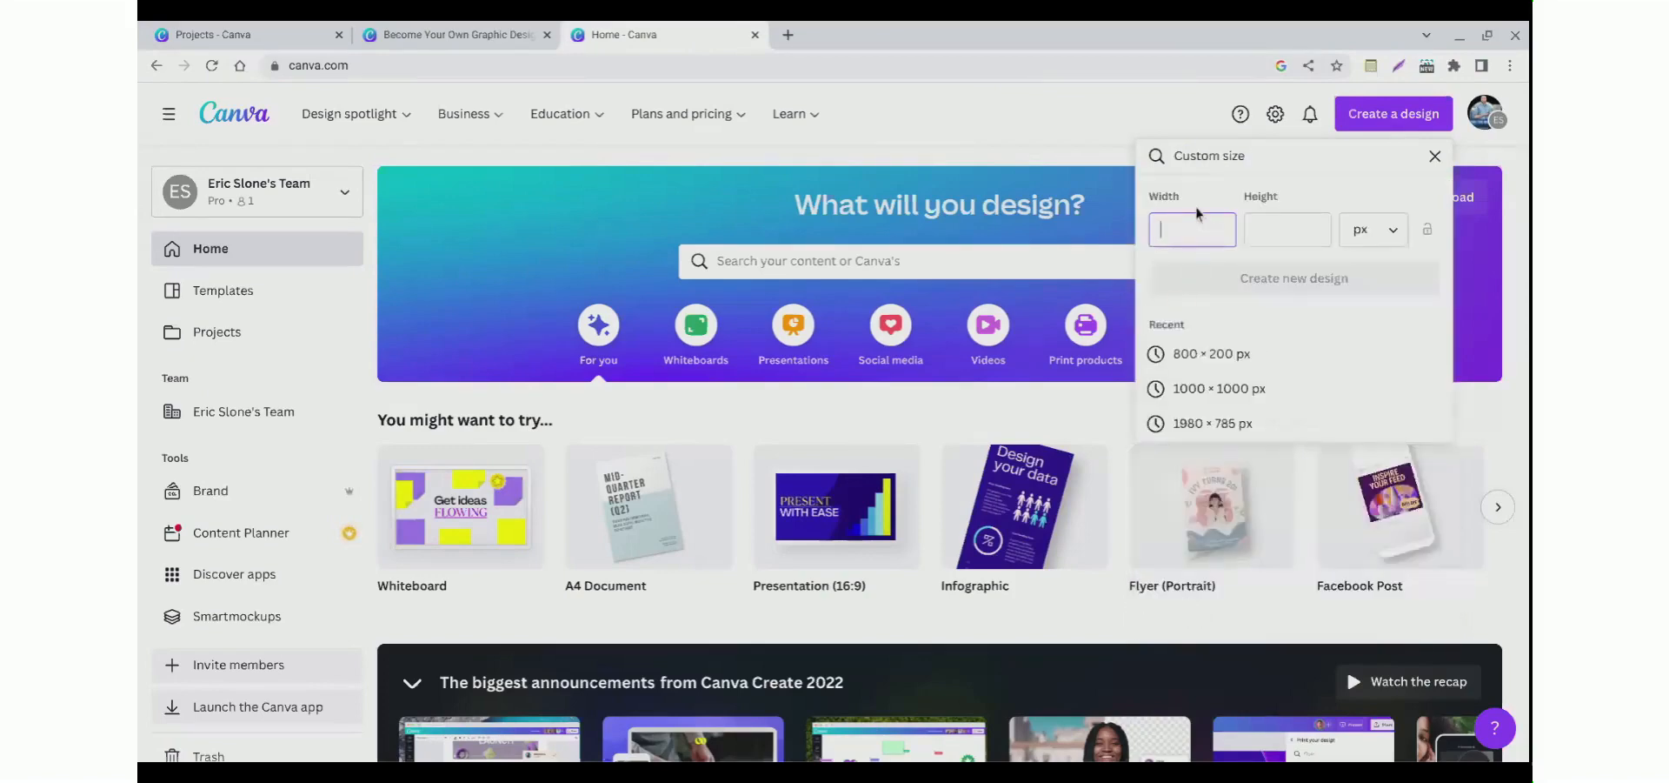
click(1372, 229)
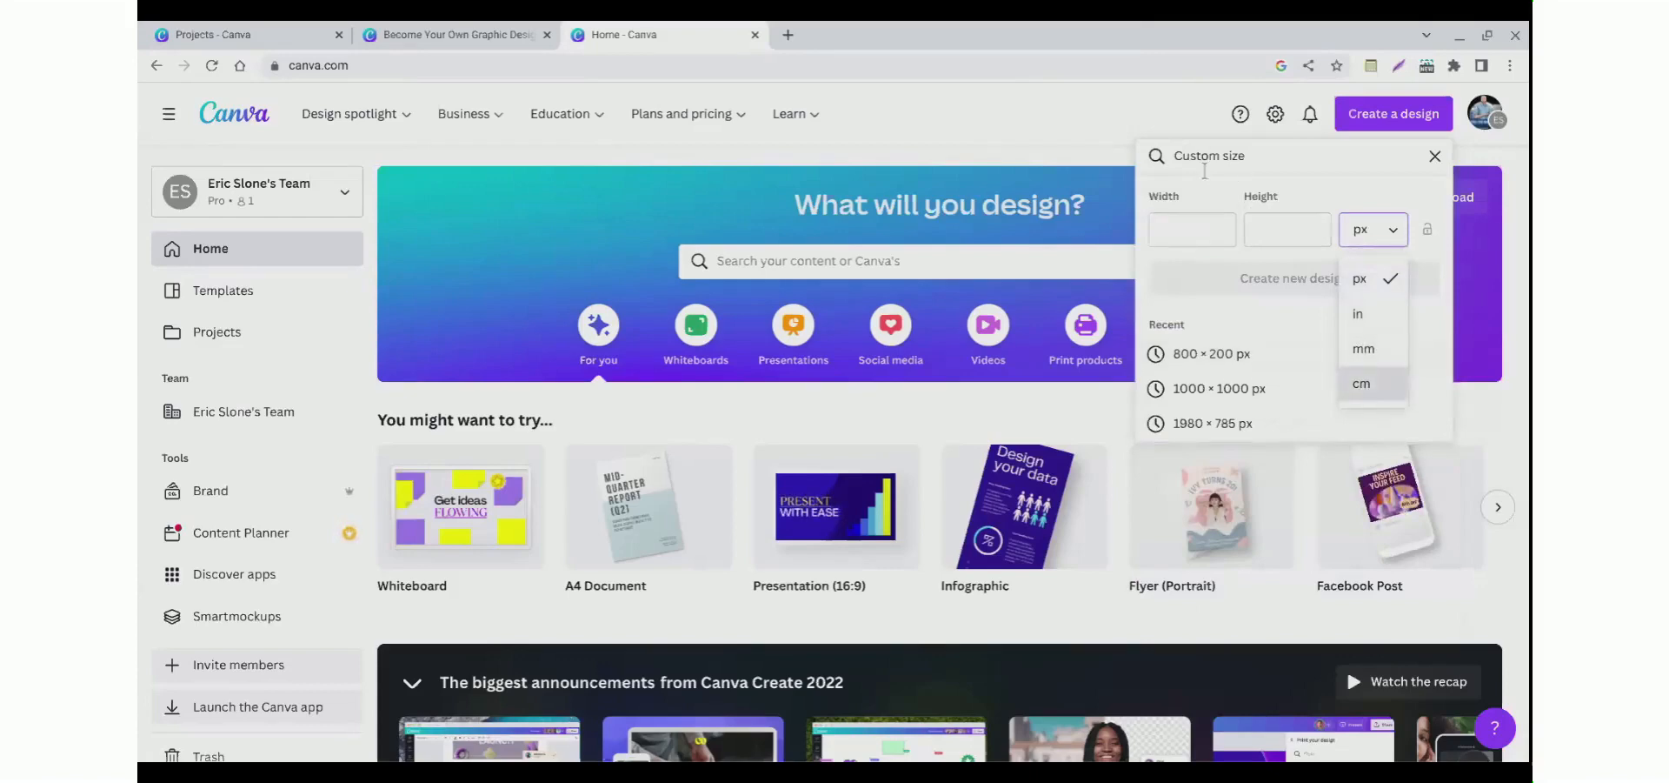
click(1205, 171)
click(1437, 160)
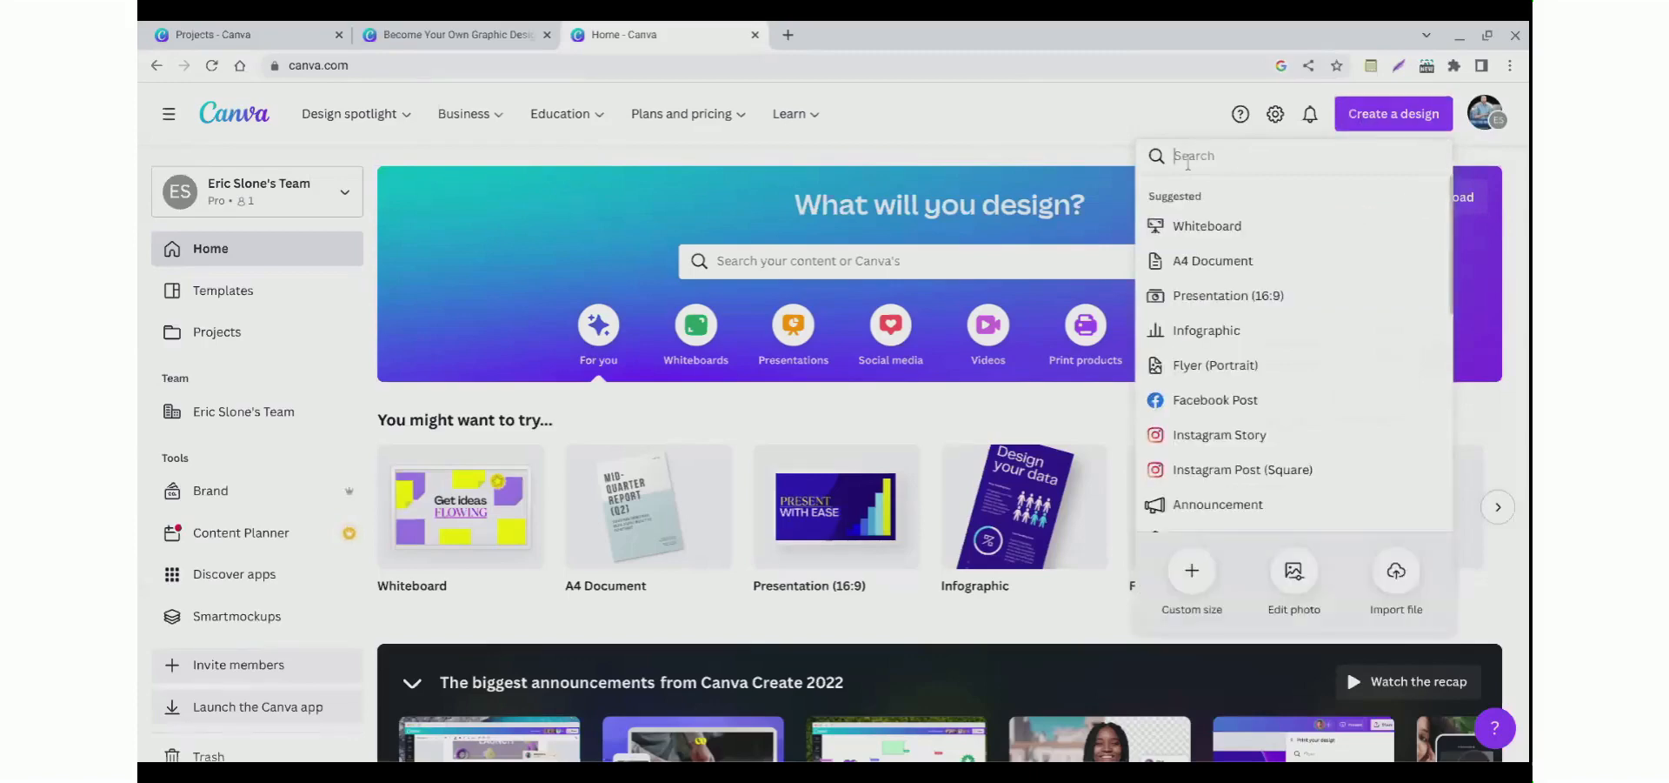
Step: Search for facebook post and create a new Facebook Post design
text(facebook post)
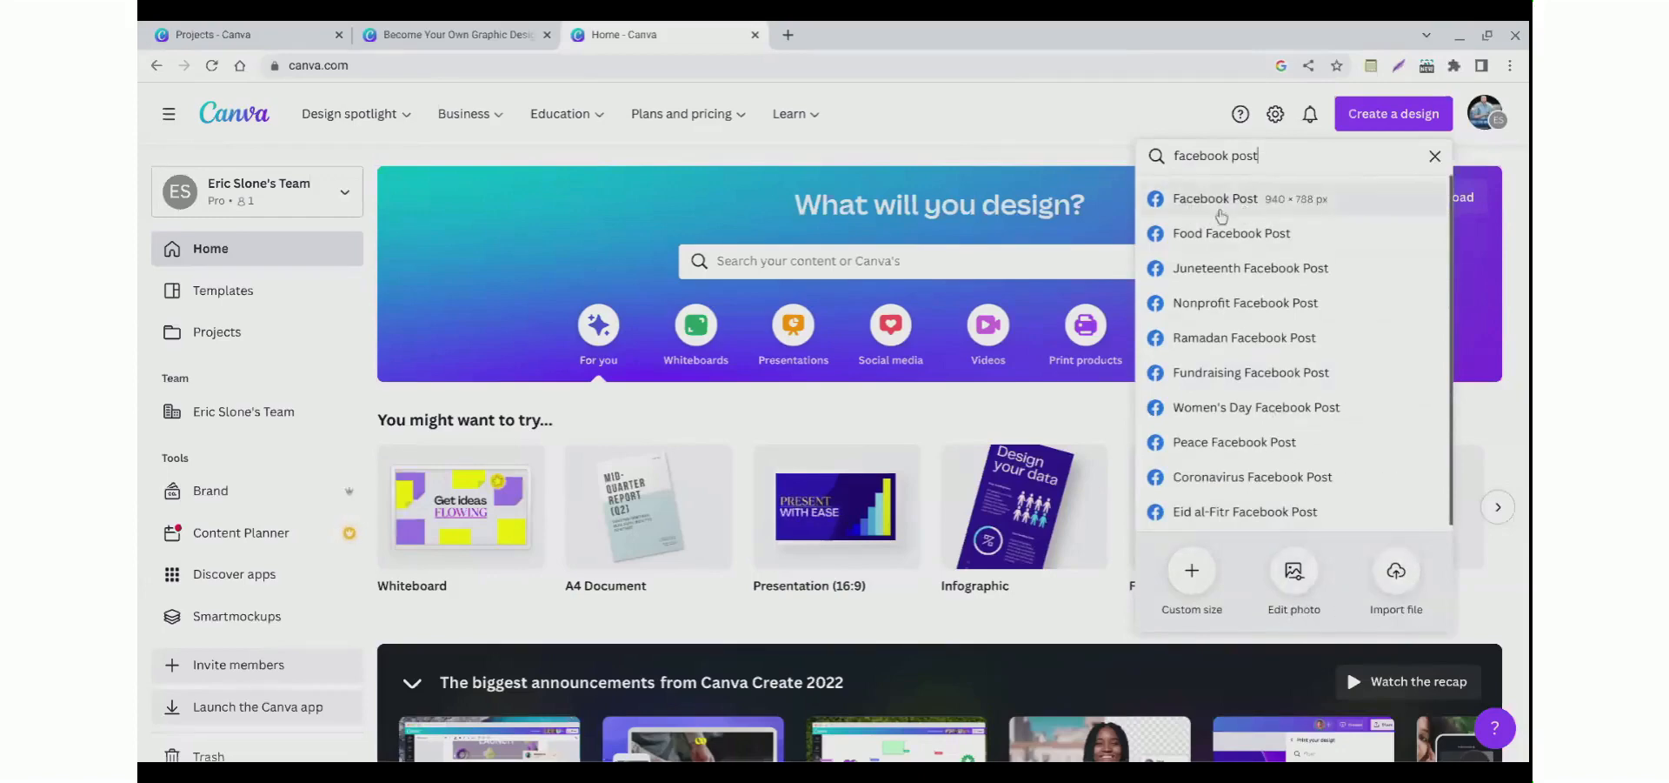
click(1216, 214)
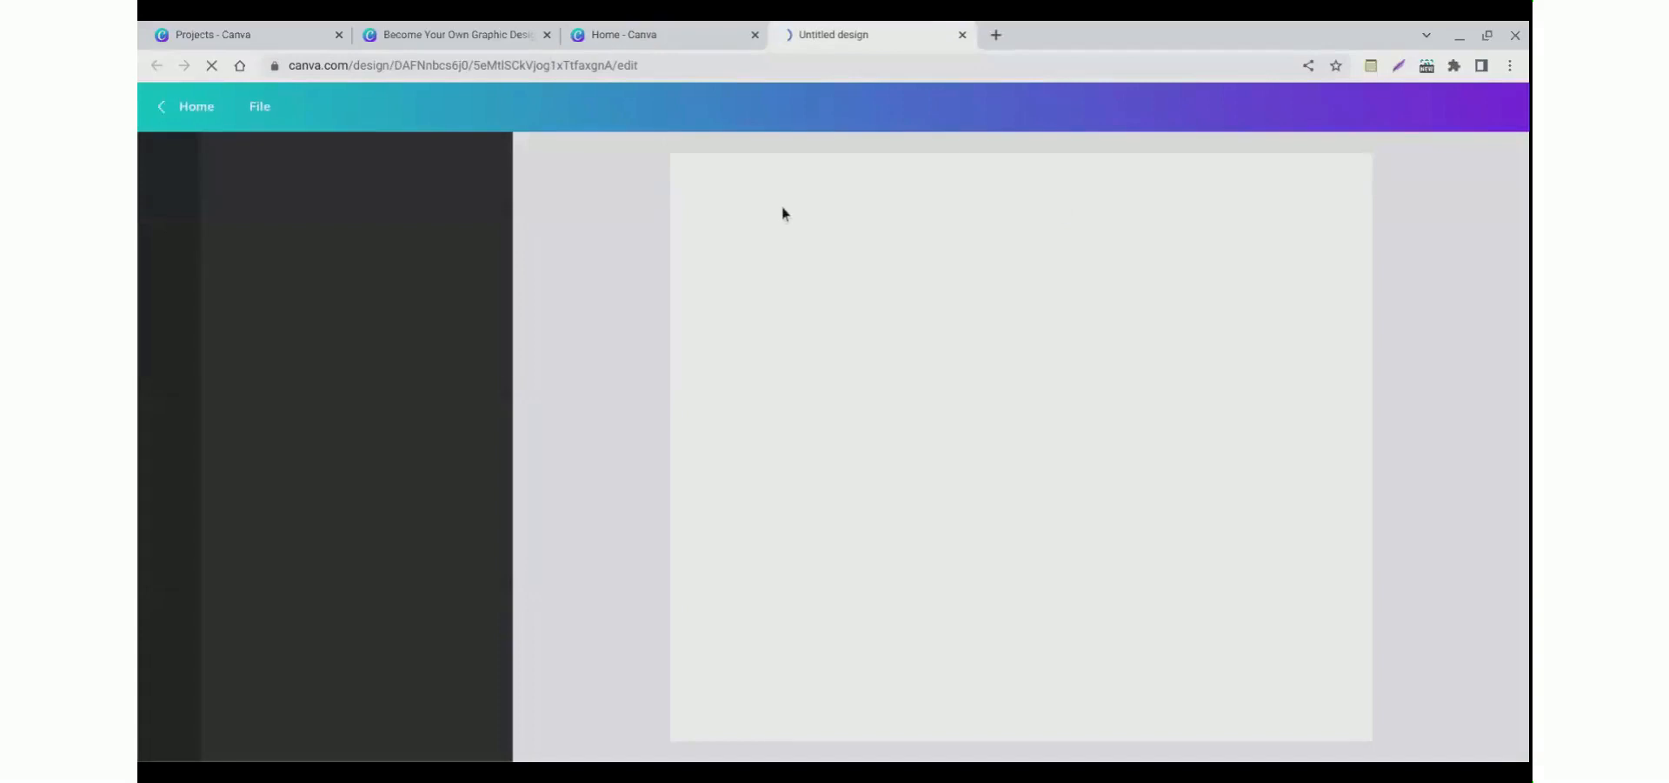
Step: Name the new design Facebook Post
click(658, 37)
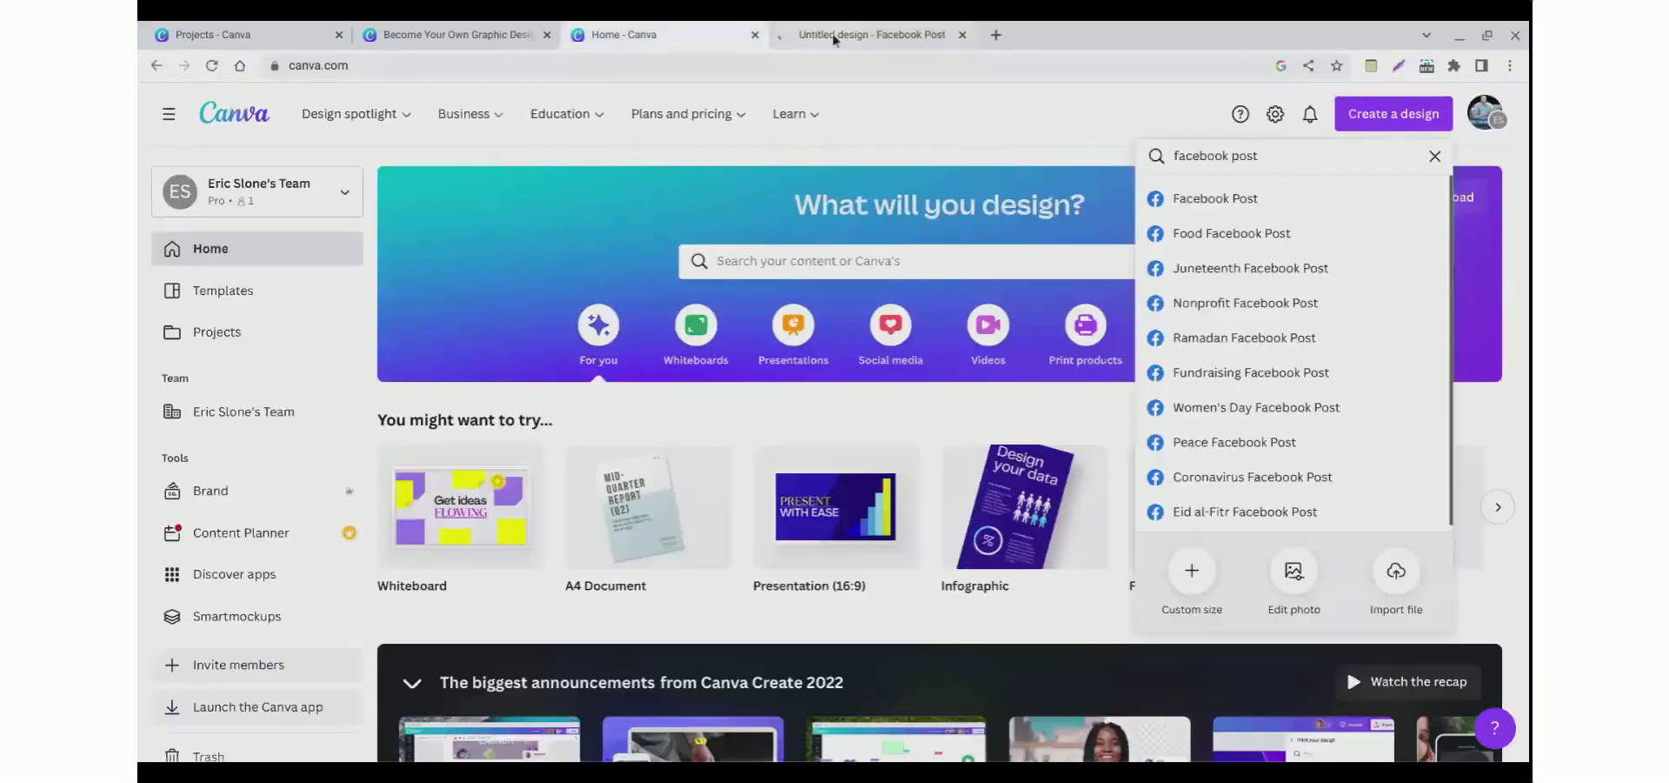
click(833, 37)
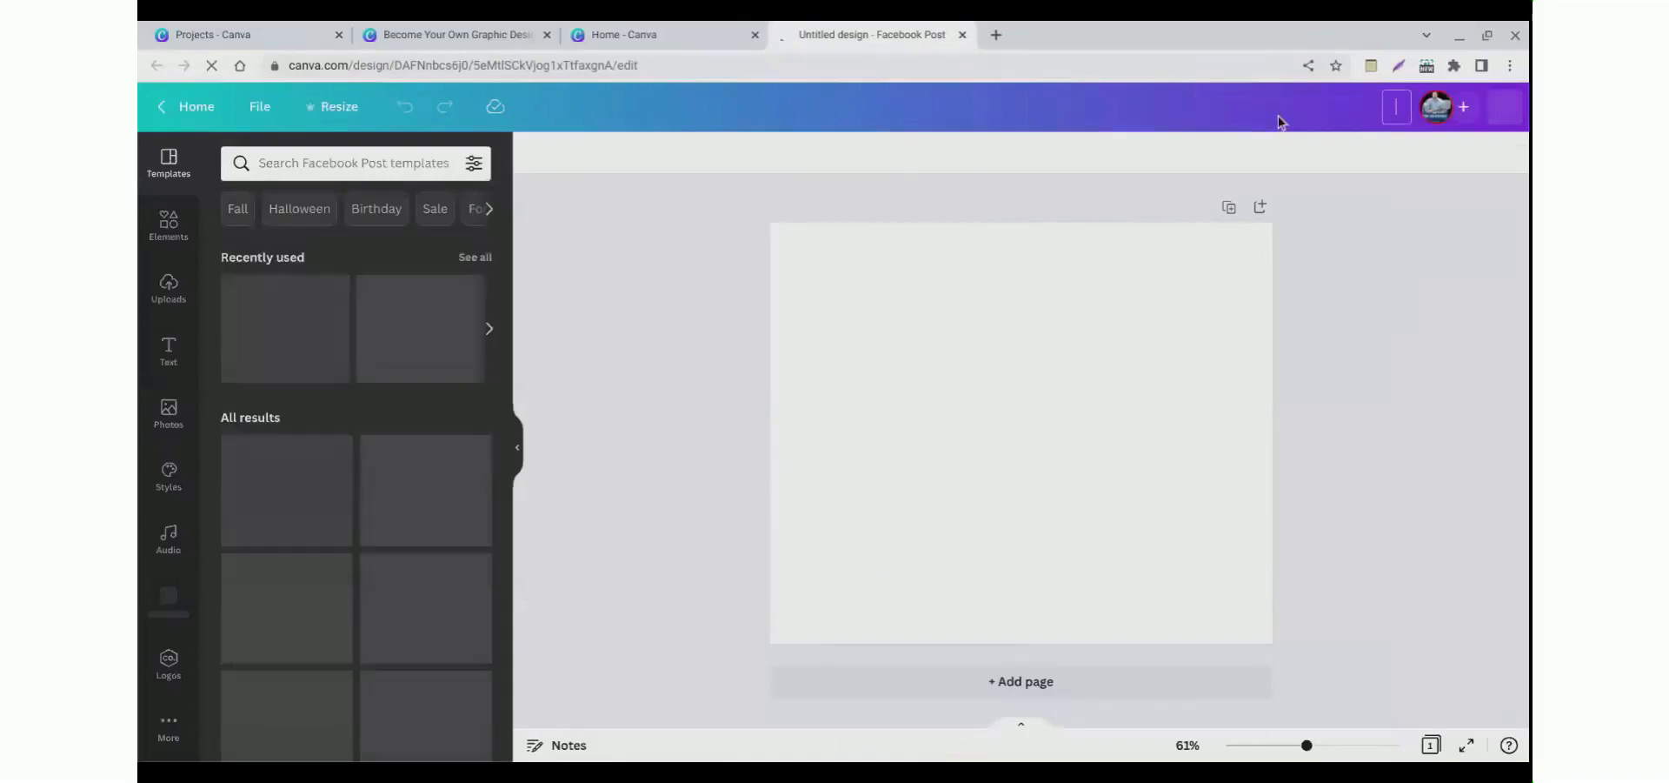
text(acbo)
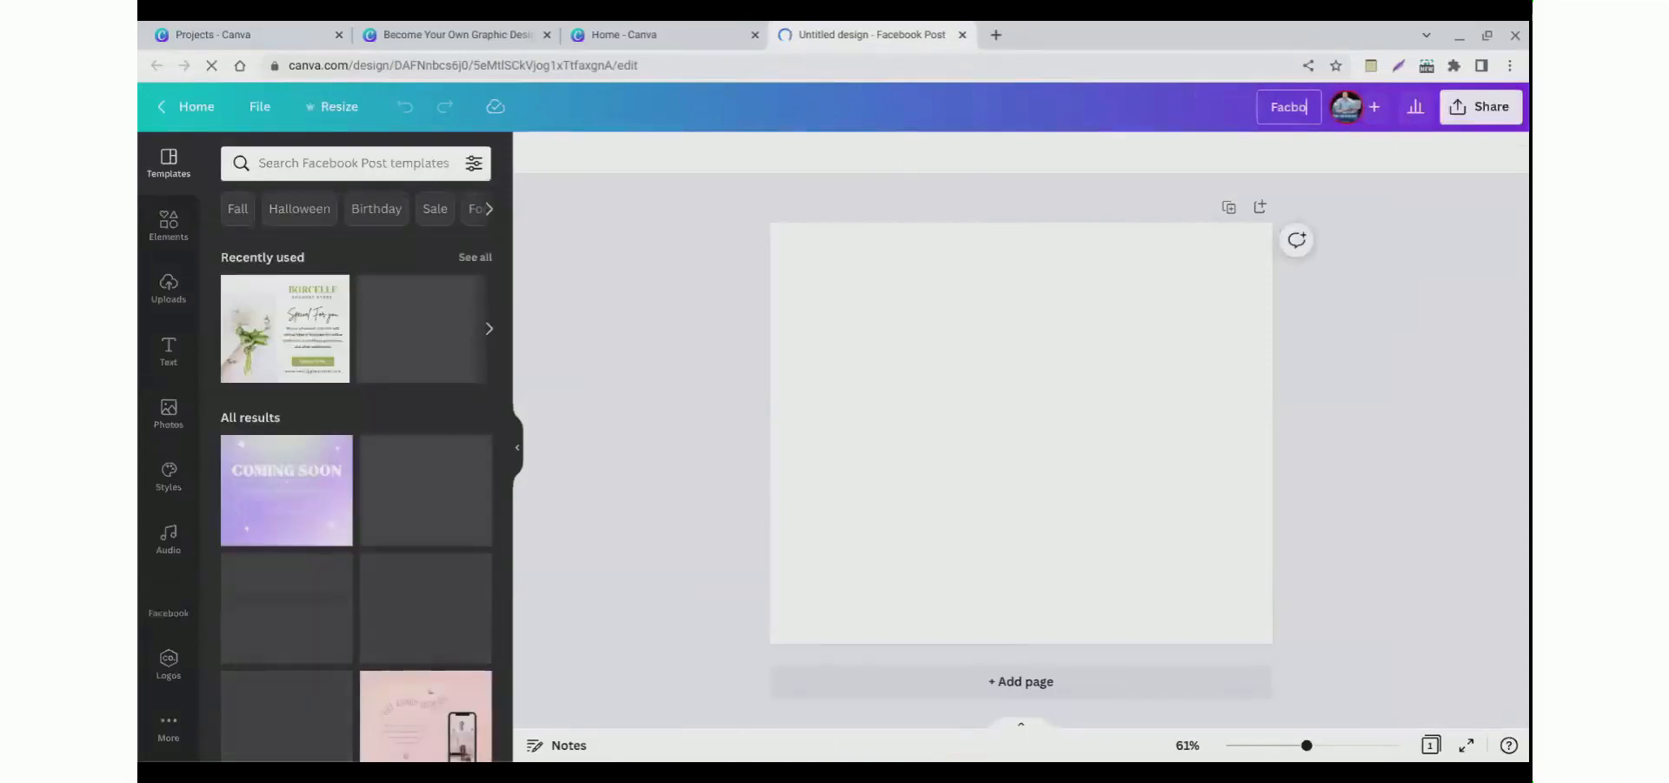
text(okFac)
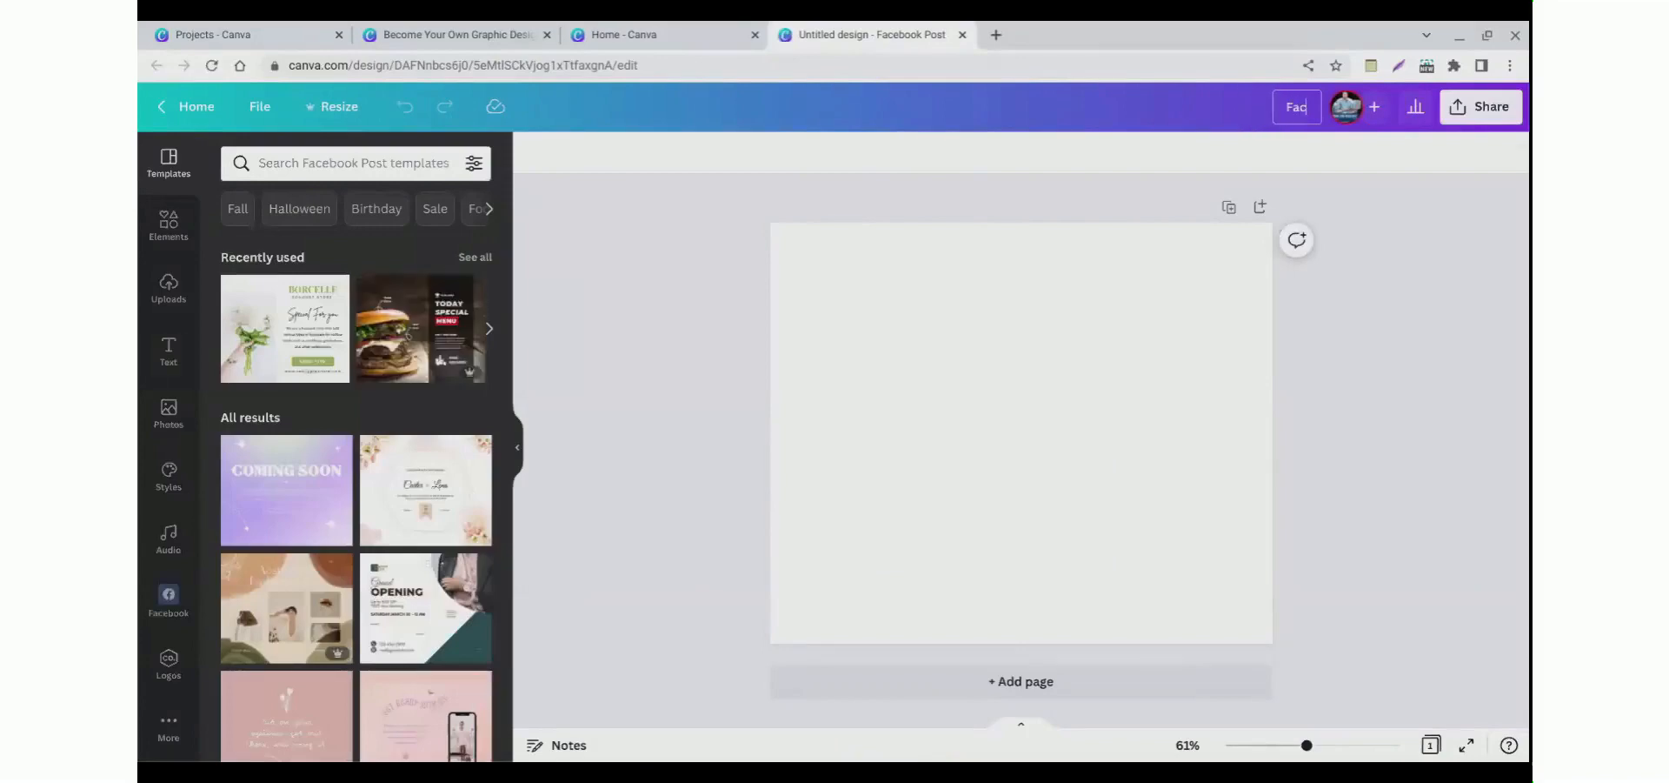
text(ebook Post)
Step: Close the Canva home tab and return to the course presentation
click(581, 33)
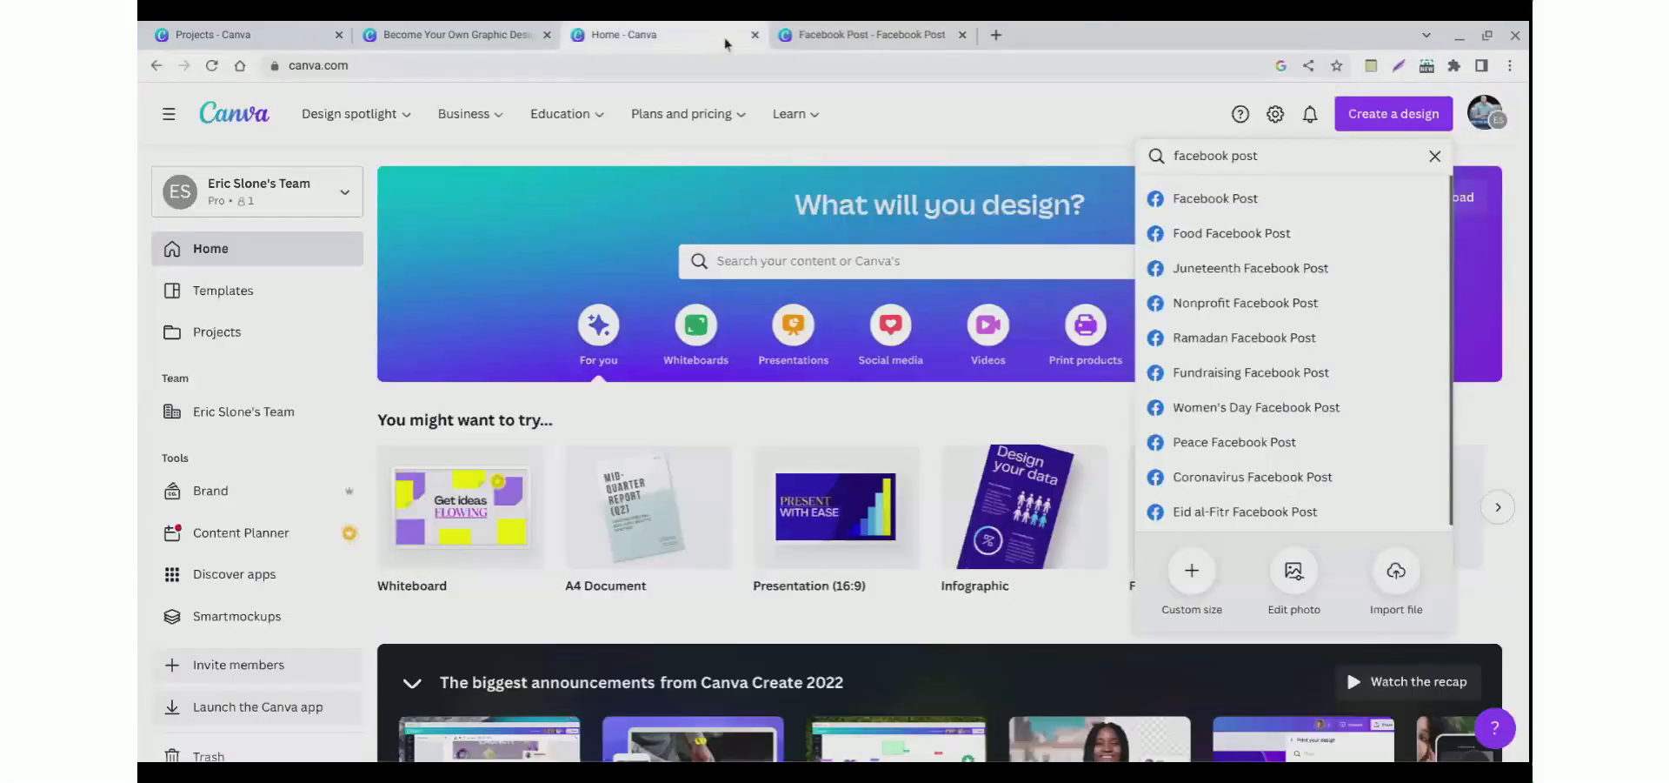
click(754, 35)
click(453, 29)
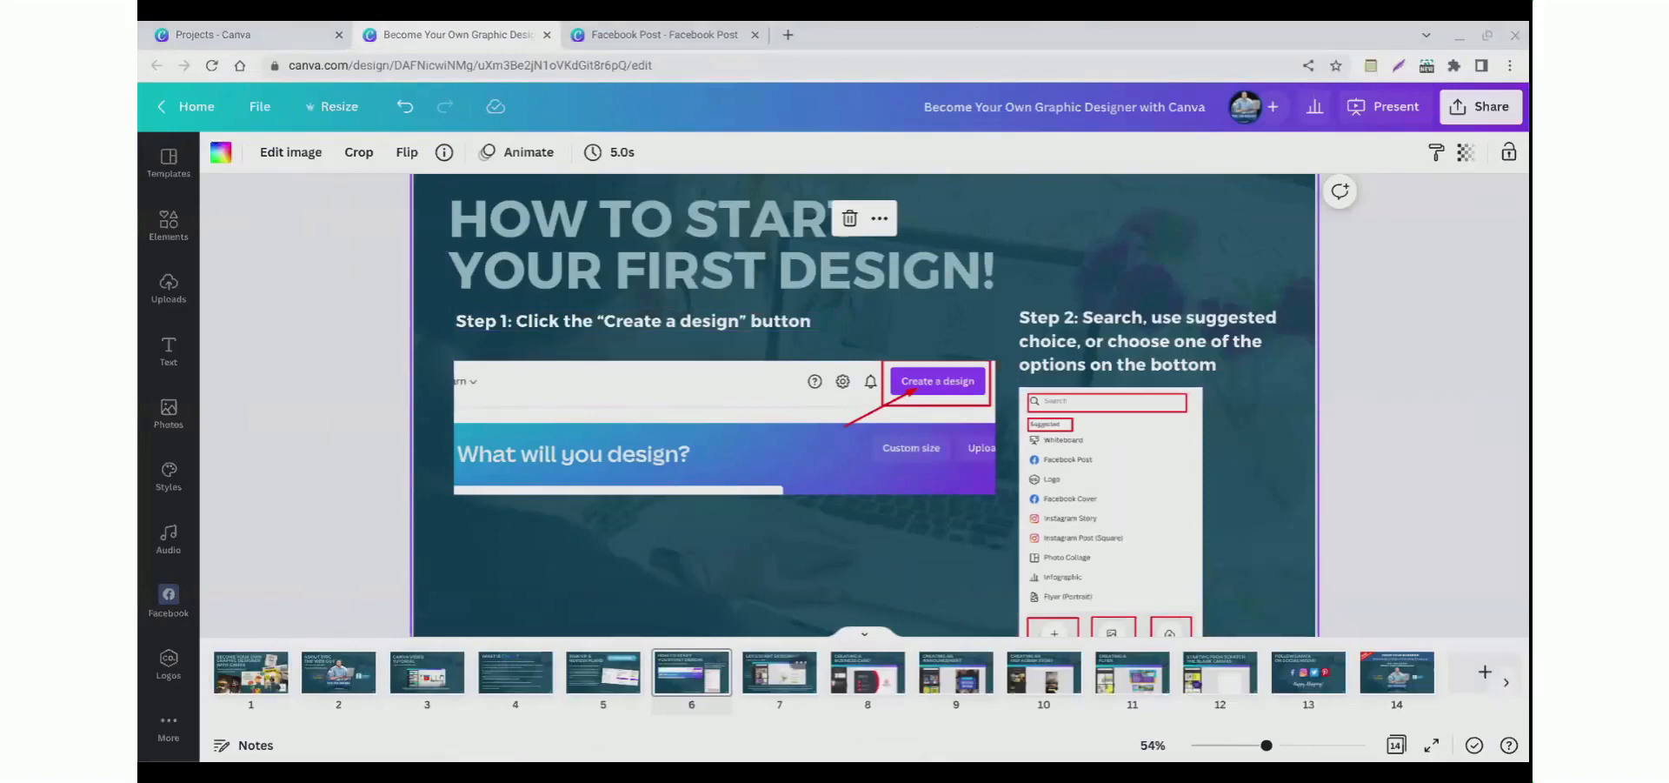
Step: Open slide 7 of the presentation and read through its content
click(779, 674)
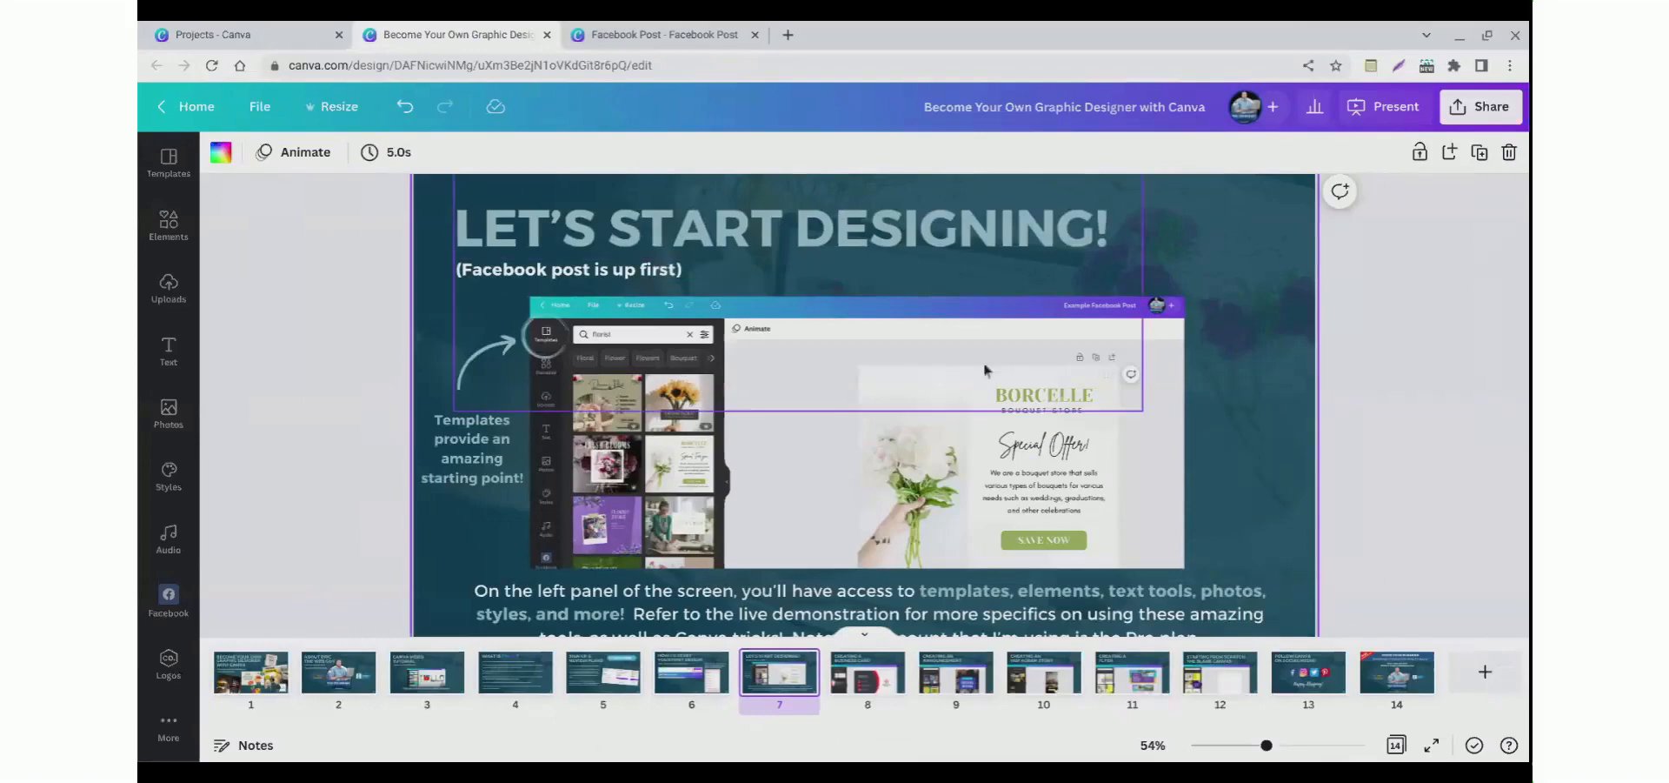
scroll(632, 421, down, 1)
scroll(661, 374, up, 2)
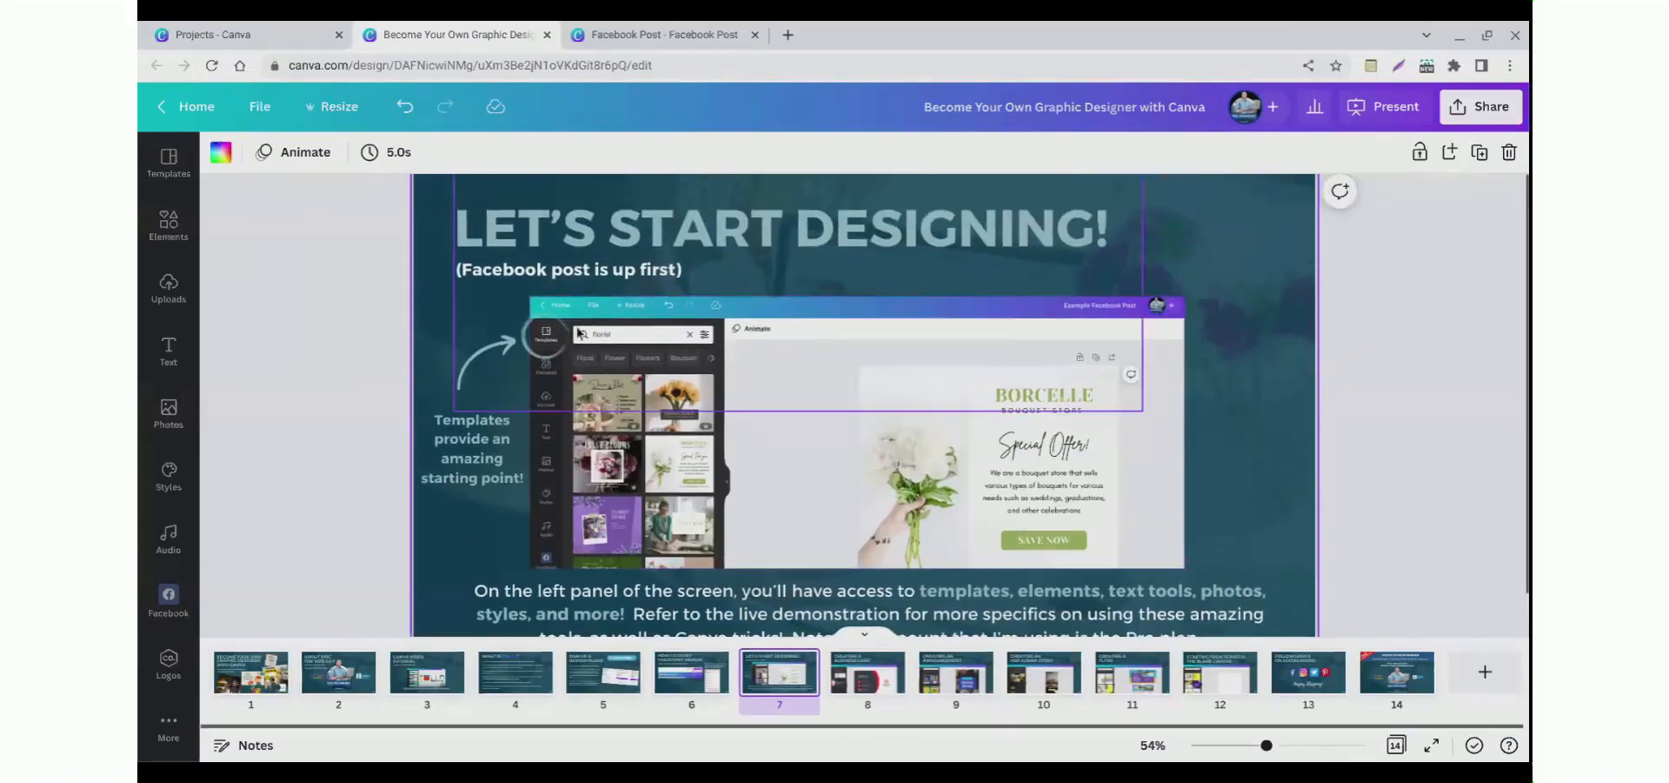
scroll(579, 344, down, 2)
scroll(570, 366, up, 2)
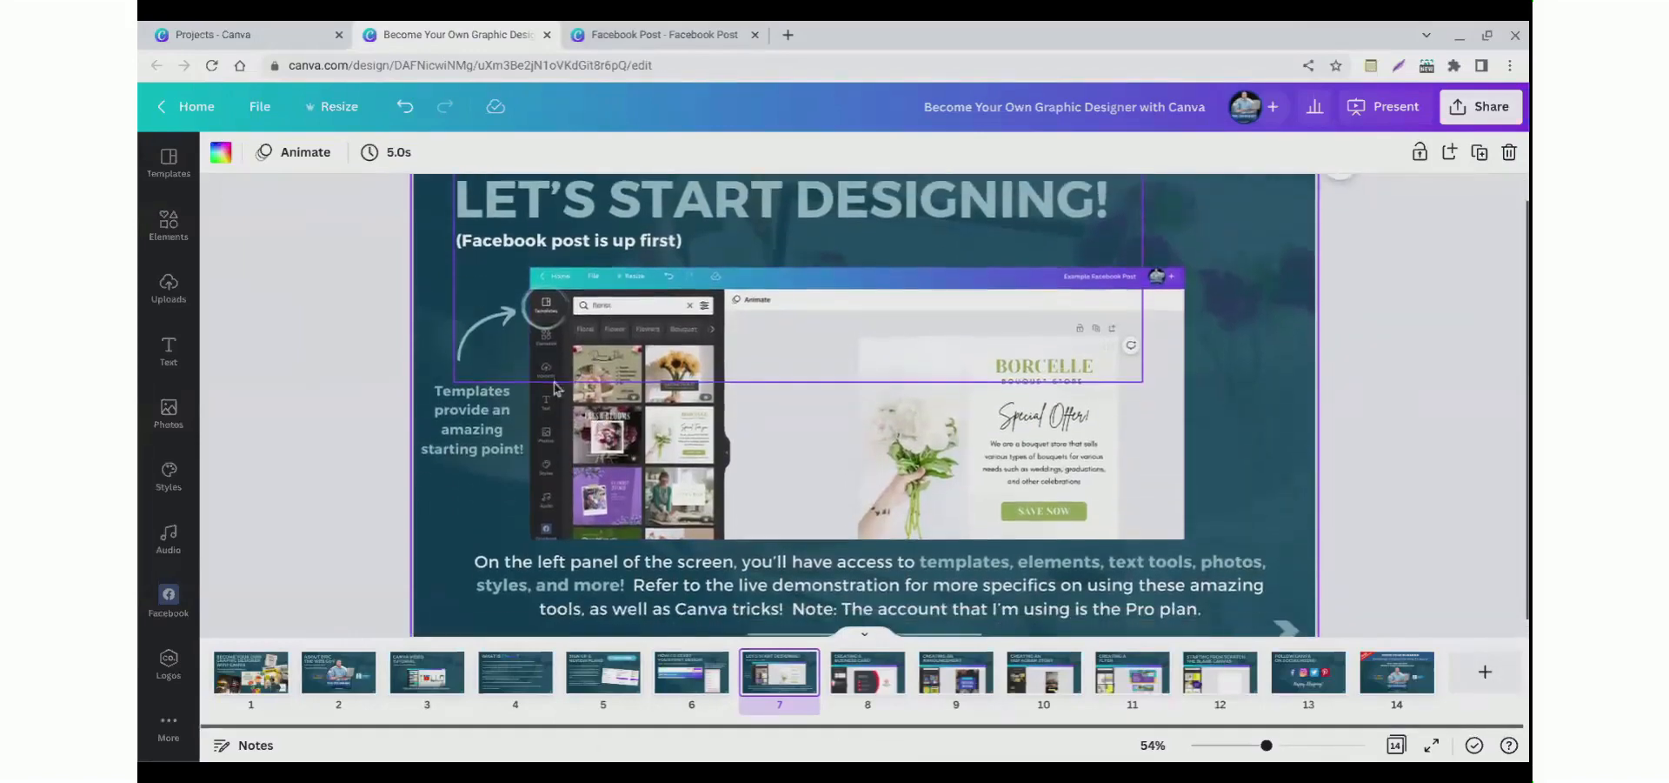
scroll(559, 383, down, 2)
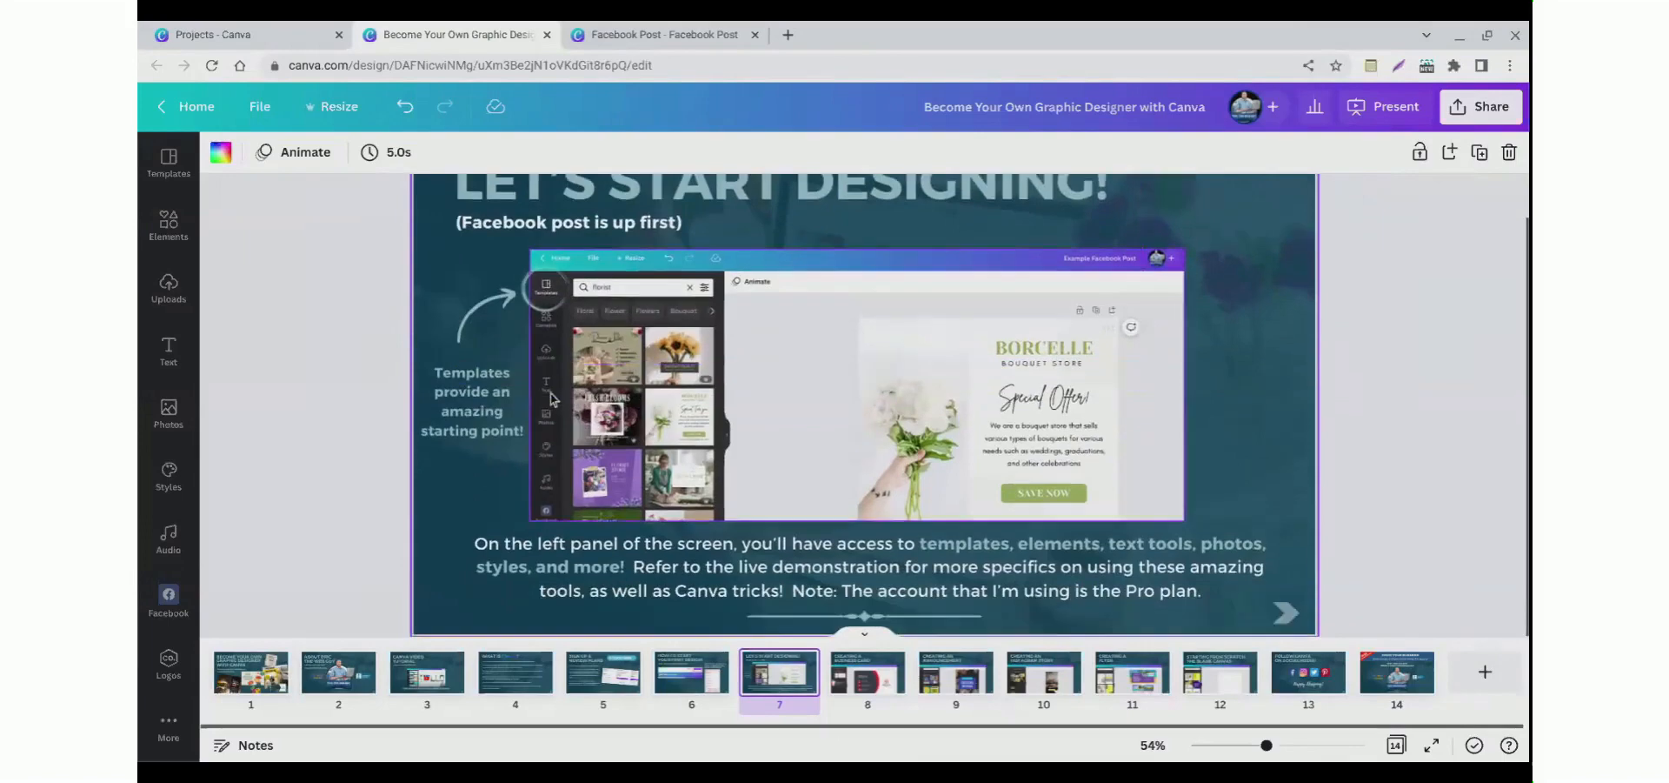
Step: Search the Facebook Post templates for restaurant and apply the We're Open template
click(606, 35)
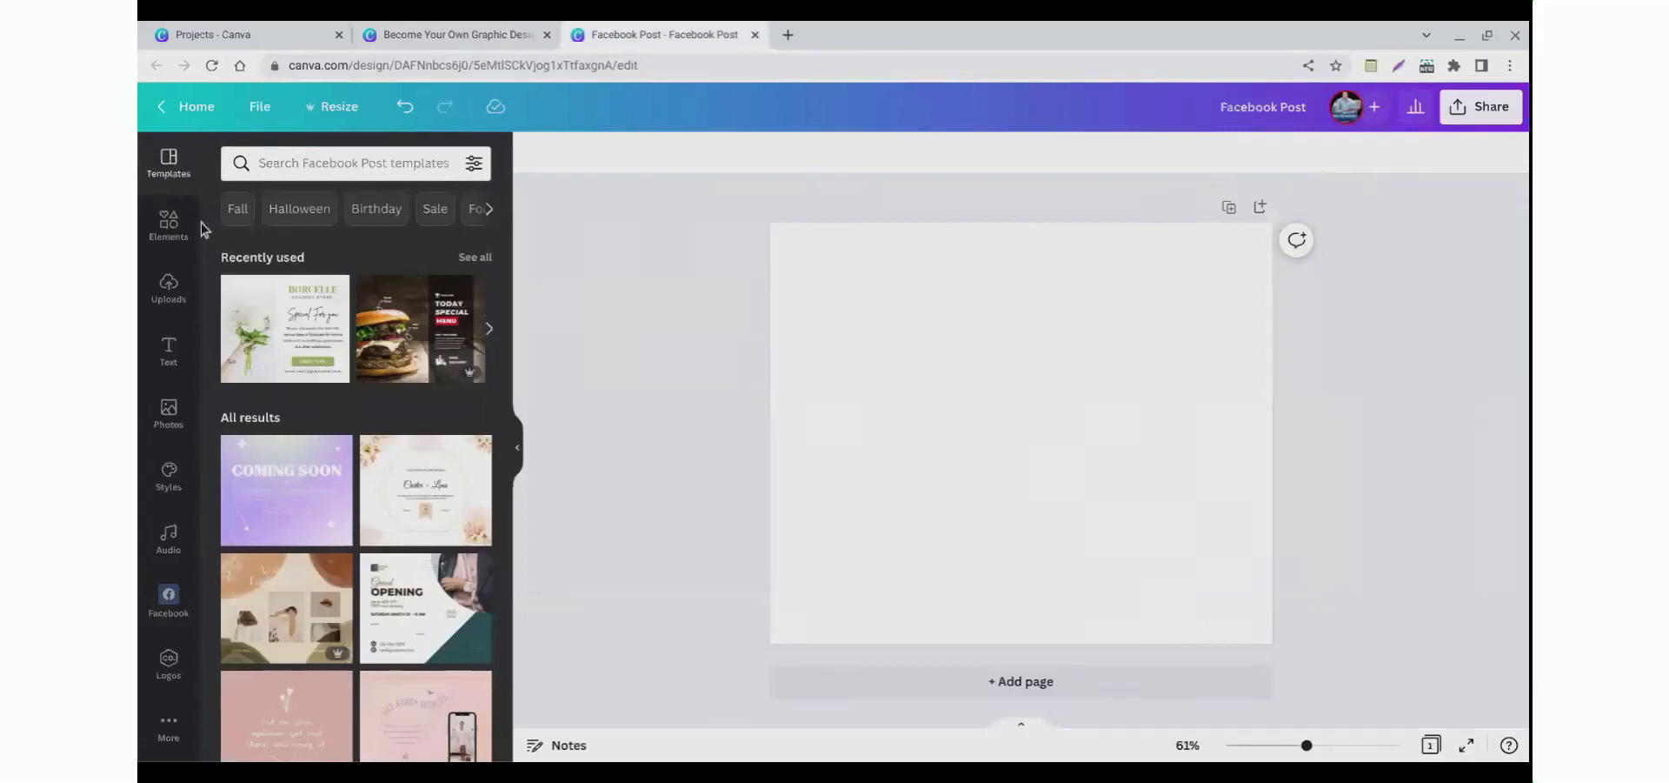
click(271, 171)
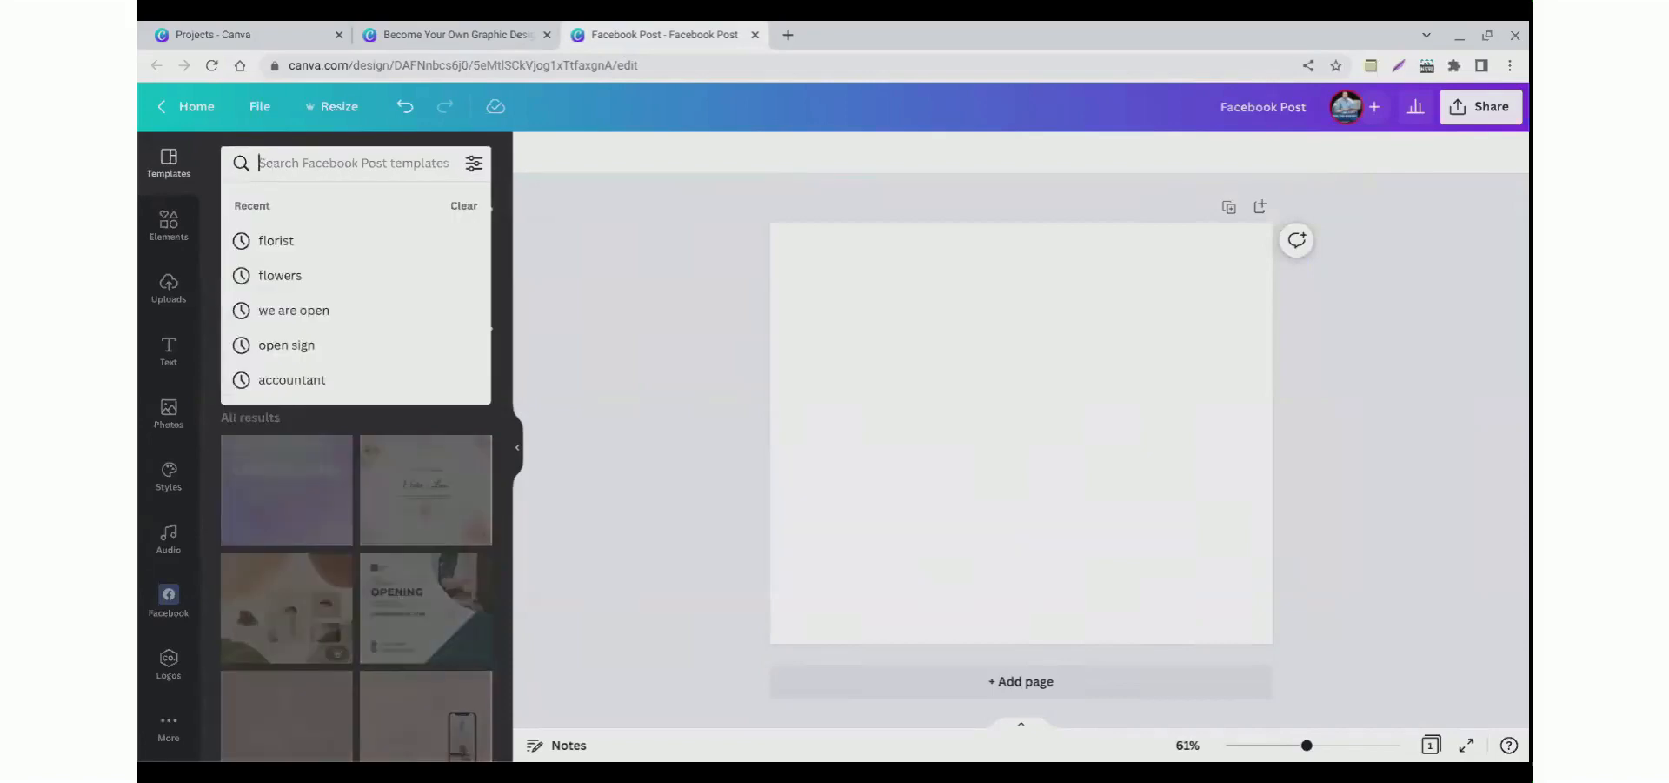
text(restaurant)
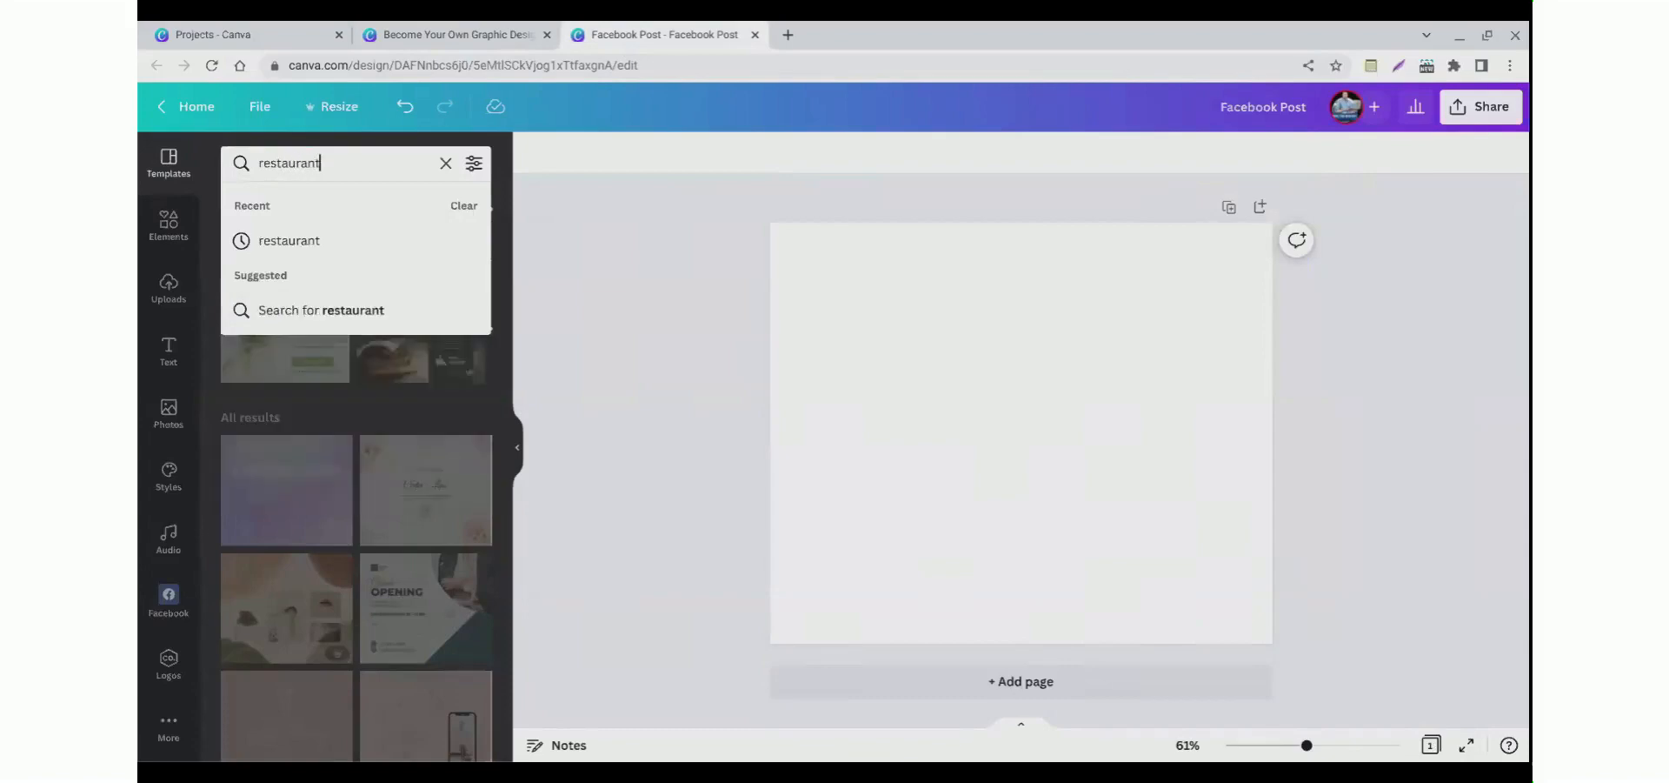
click(302, 311)
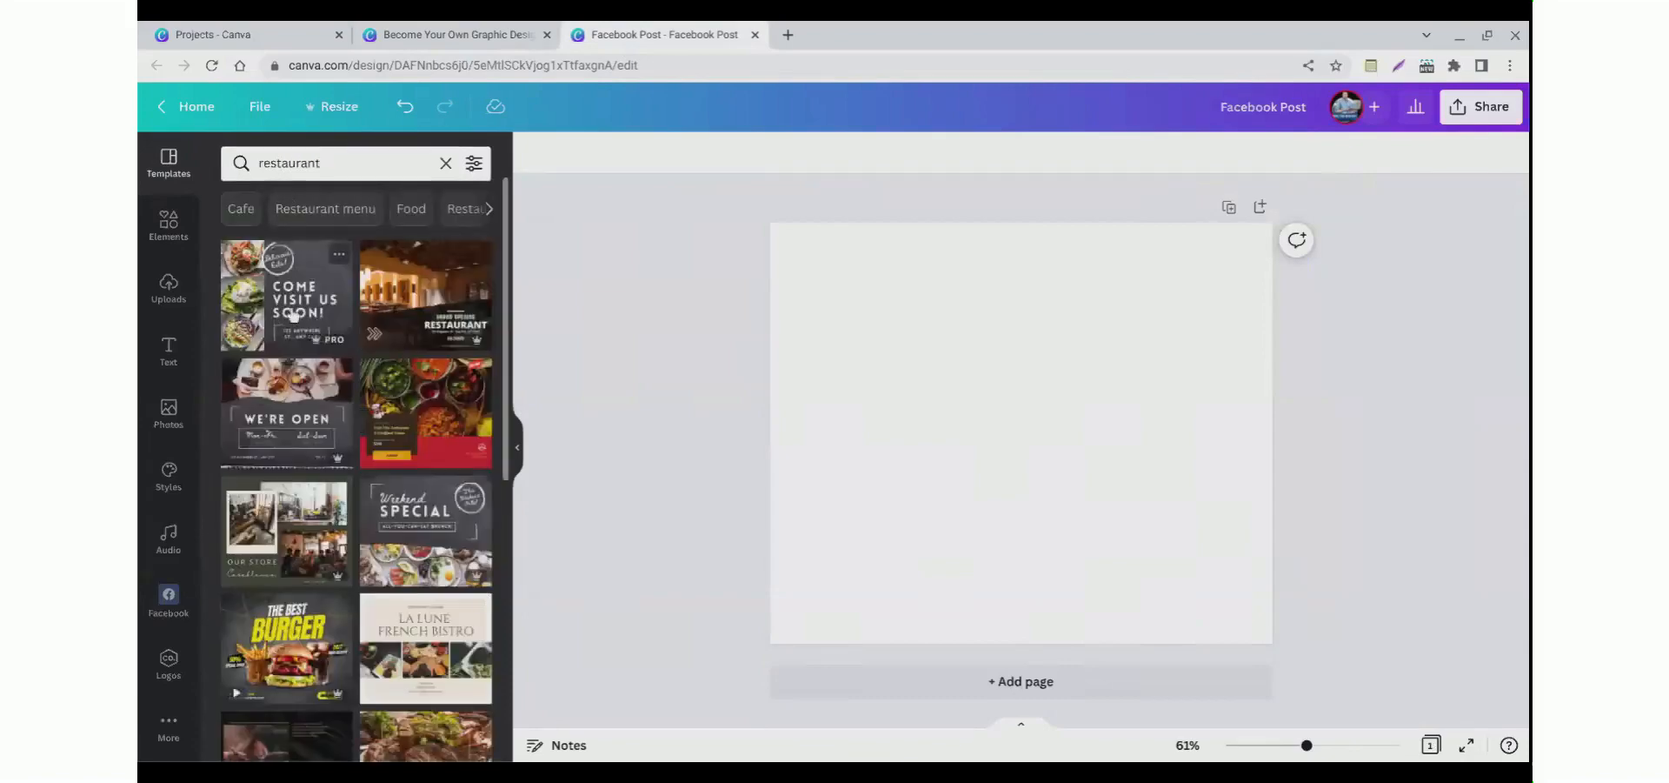
scroll(330, 366, down, 8)
scroll(352, 378, up, 8)
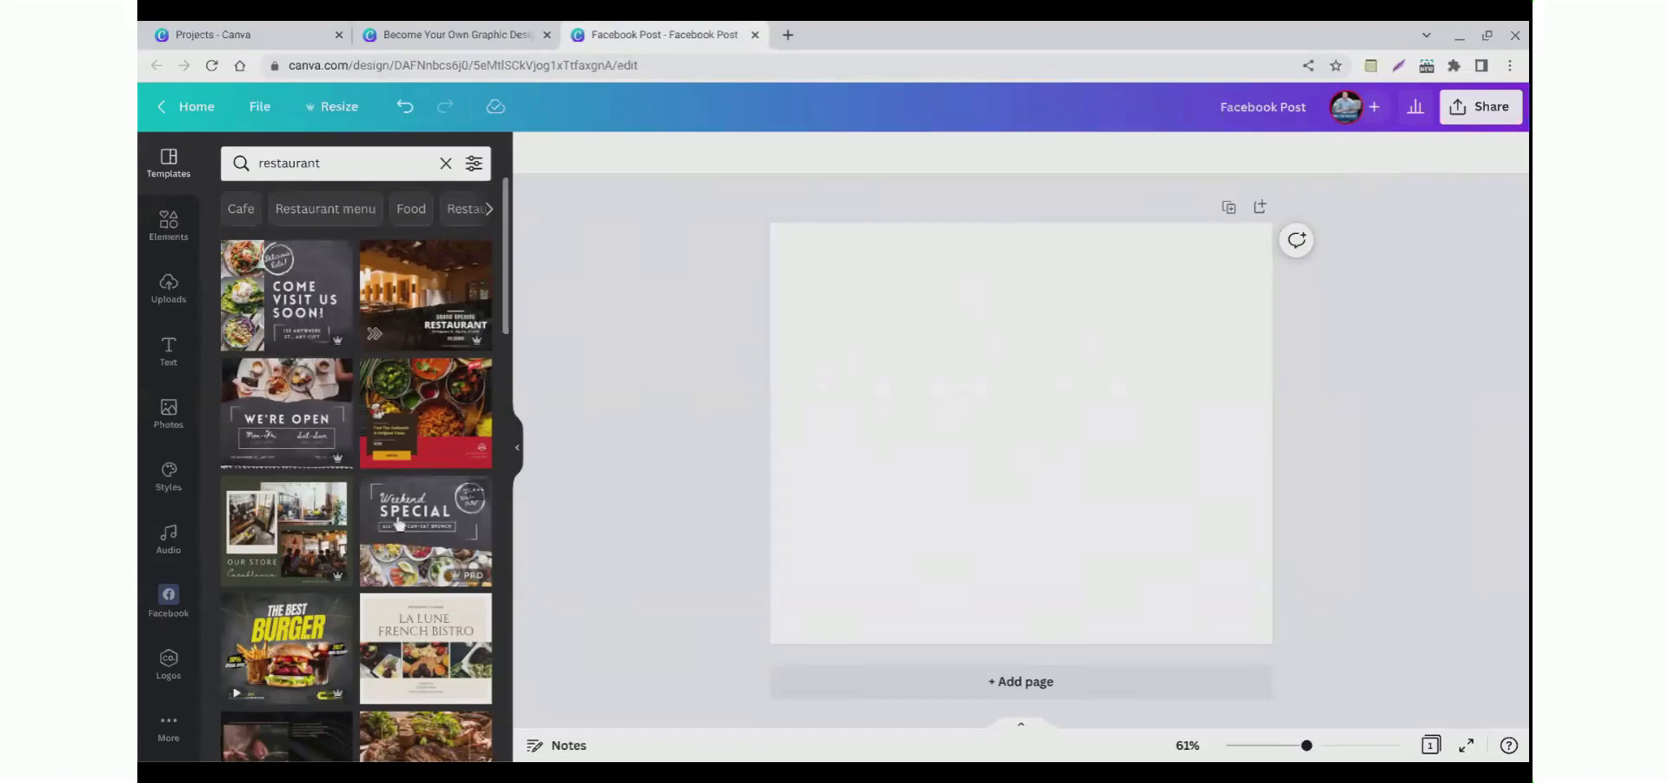
click(283, 442)
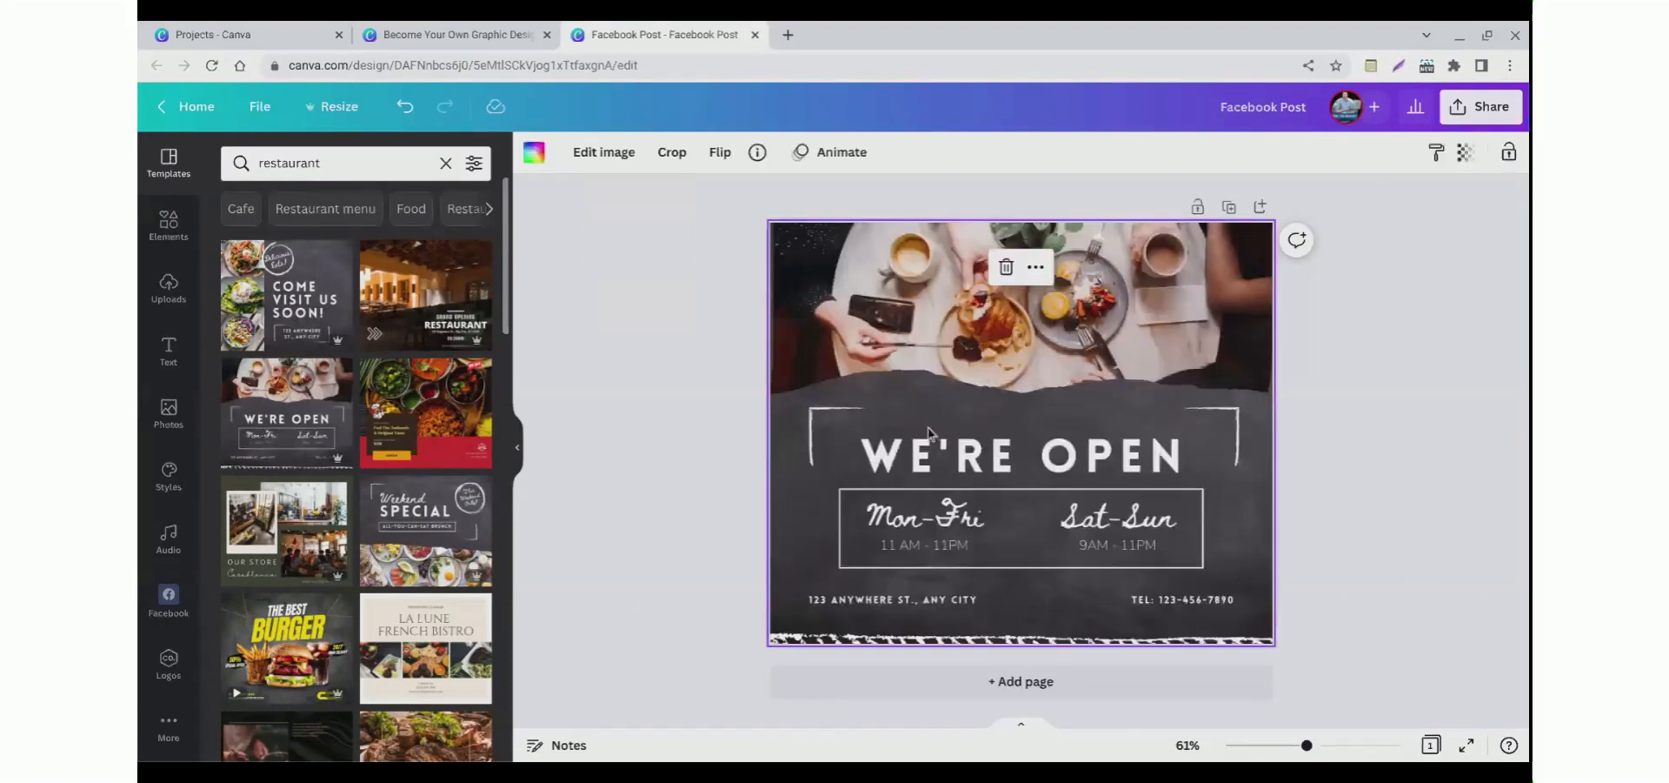
Step: Edit the heading text to read WE'RE NOW OPEN
click(670, 474)
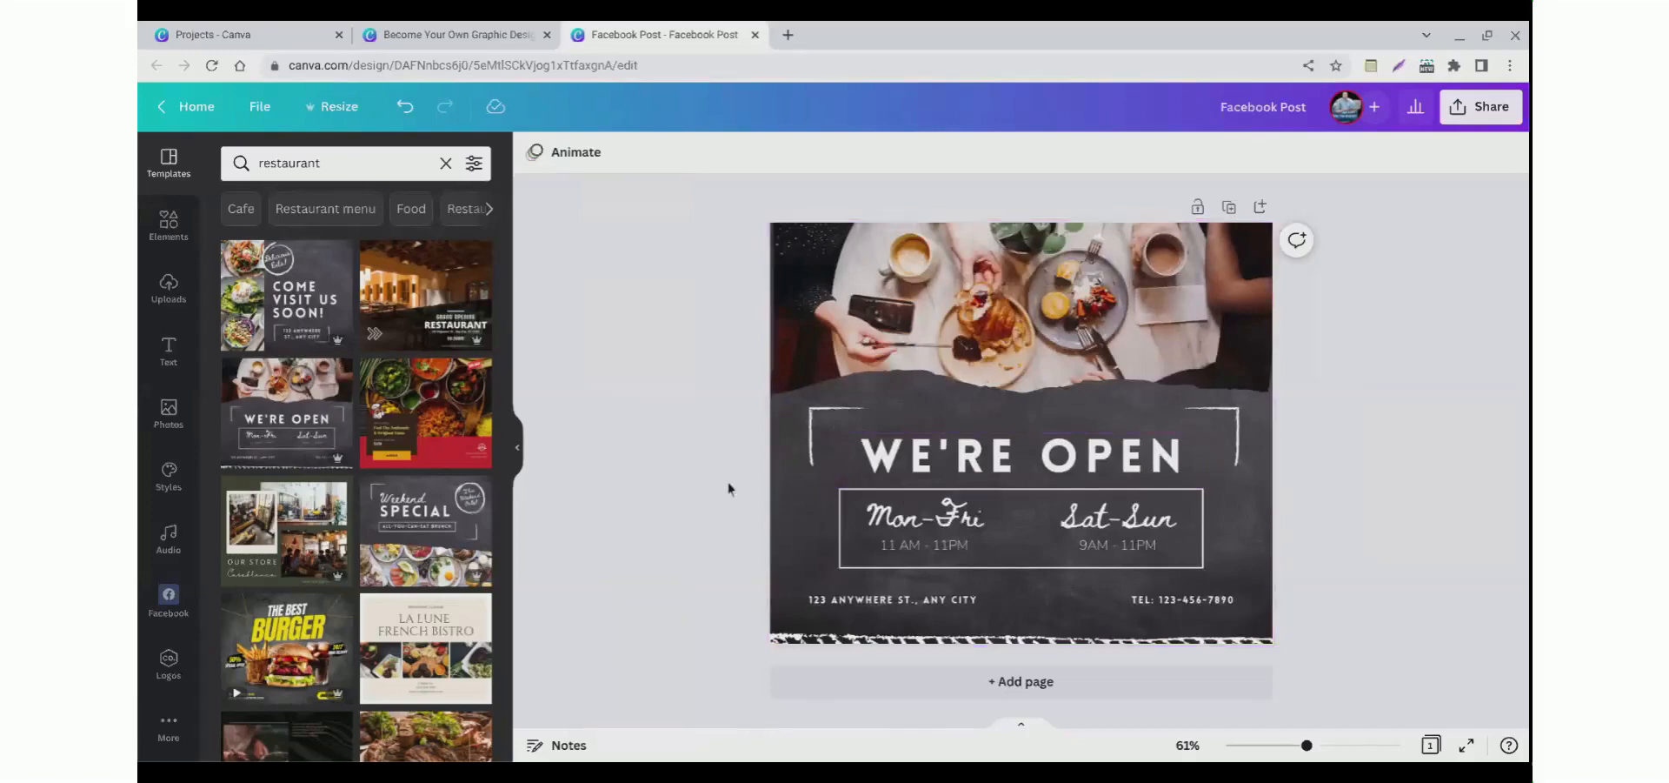
click(929, 485)
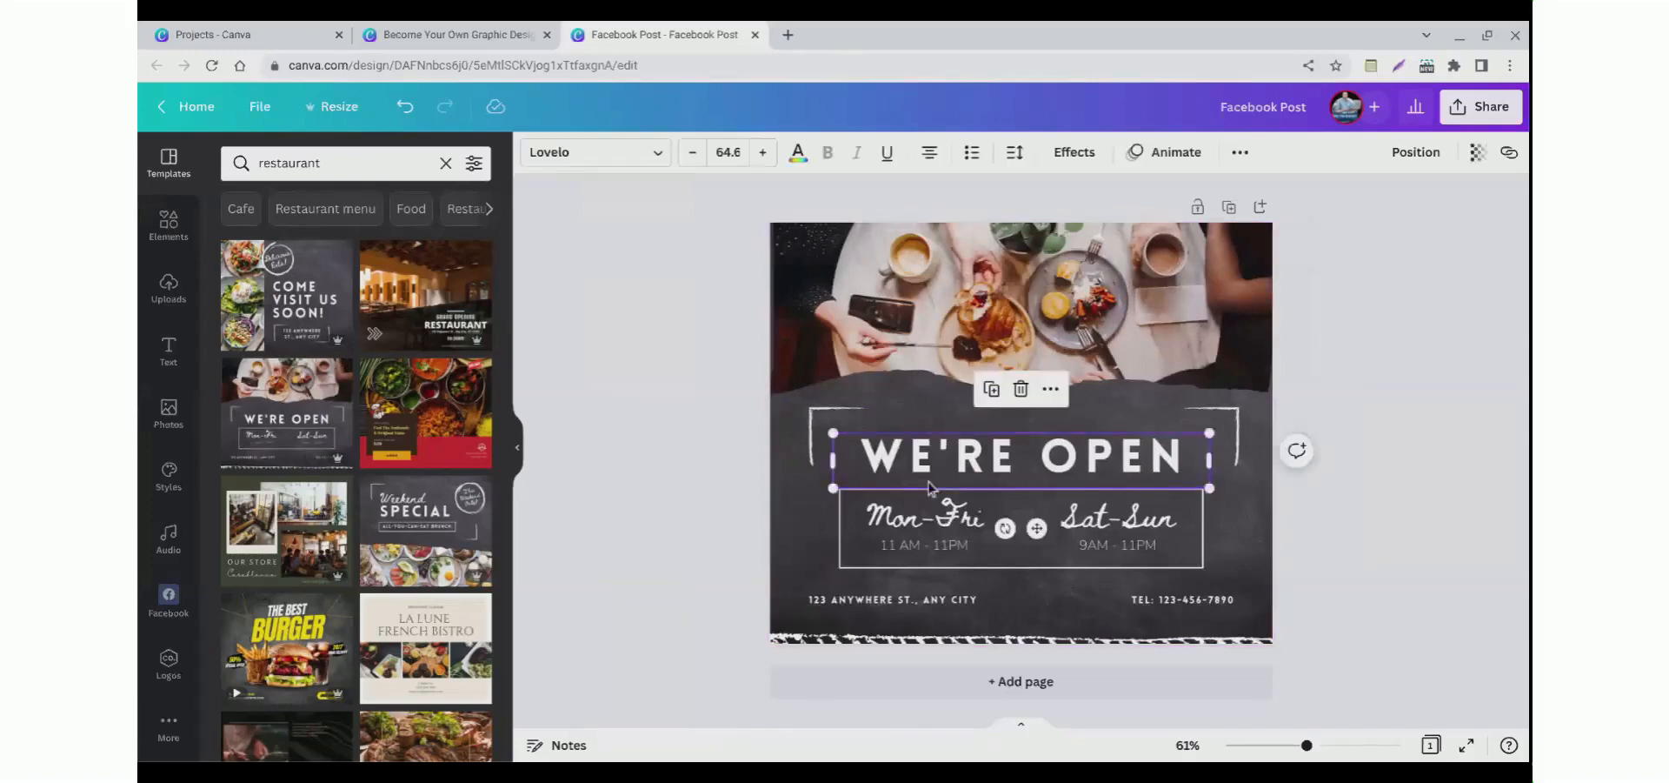
click(1022, 474)
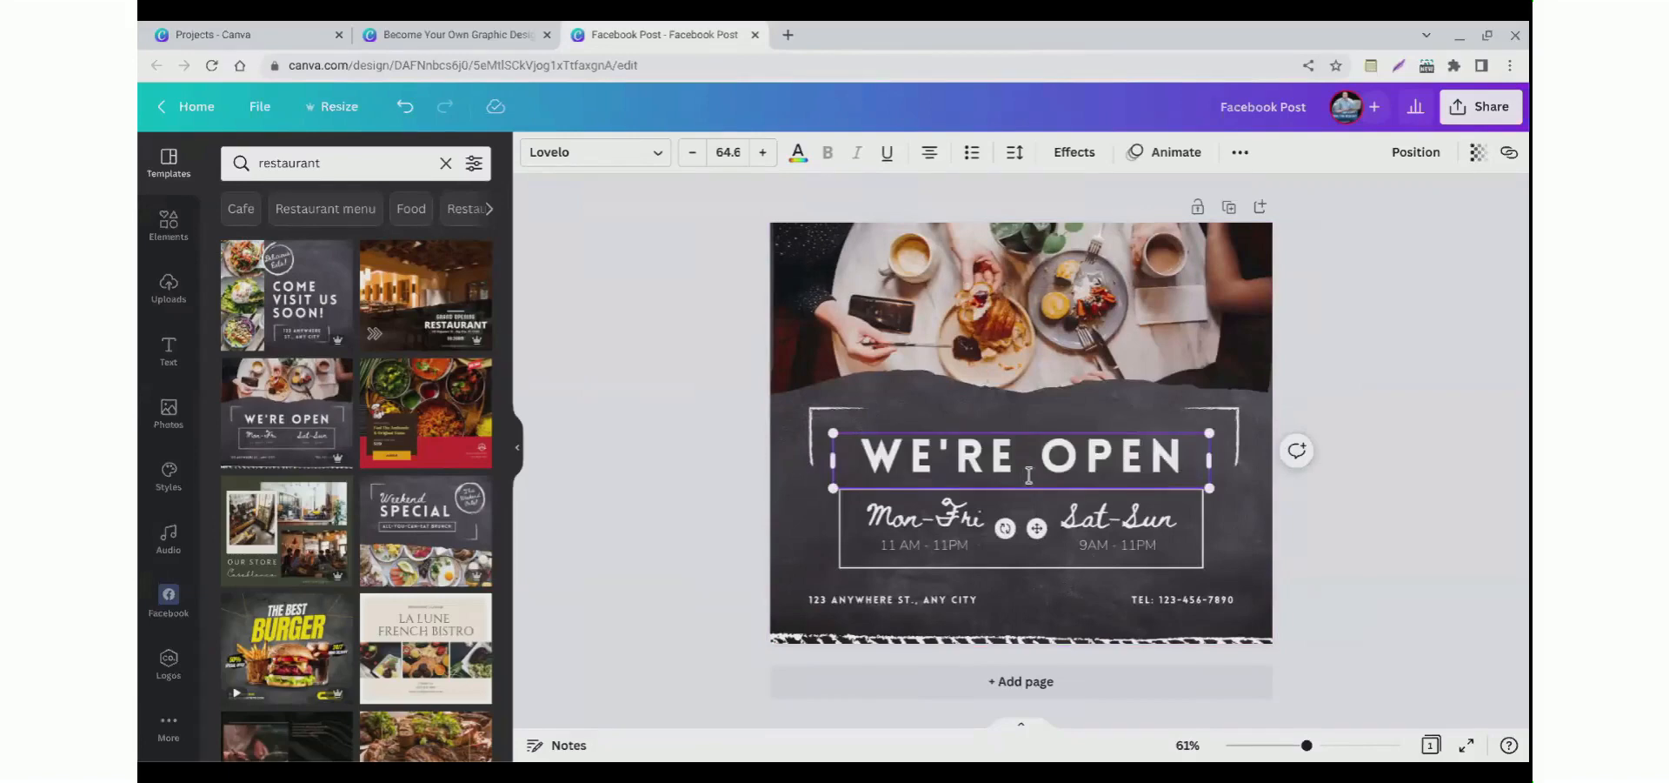
text(NOW)
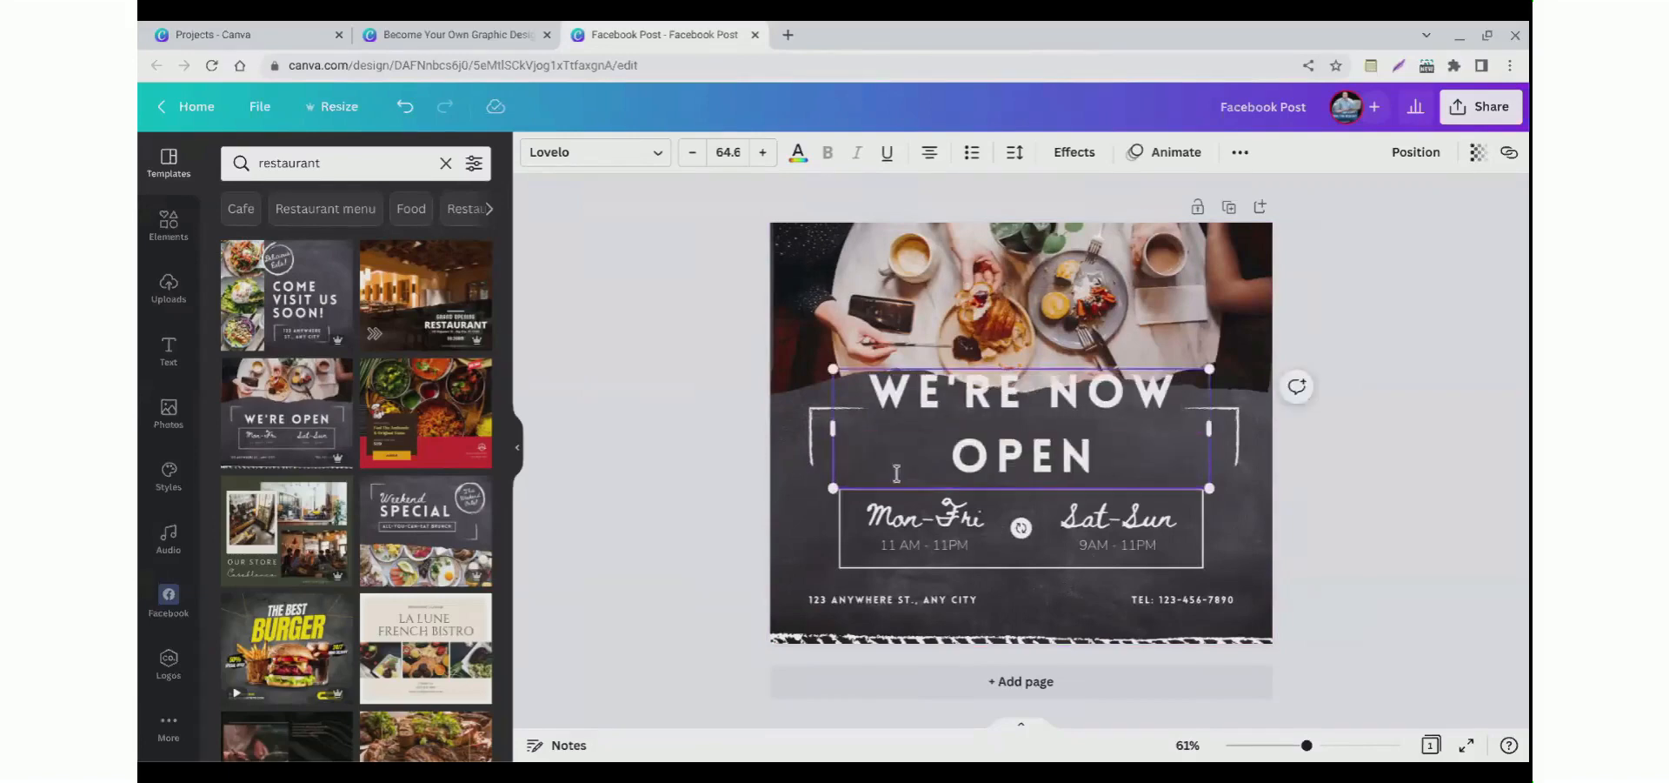
Step: Reduce the heading's font size to 41.6
click(738, 457)
click(937, 443)
click(937, 443)
double_click(937, 444)
click(692, 159)
click(692, 158)
click(693, 159)
click(692, 158)
click(692, 158)
click(693, 158)
click(692, 158)
click(692, 159)
click(692, 159)
click(692, 158)
click(692, 158)
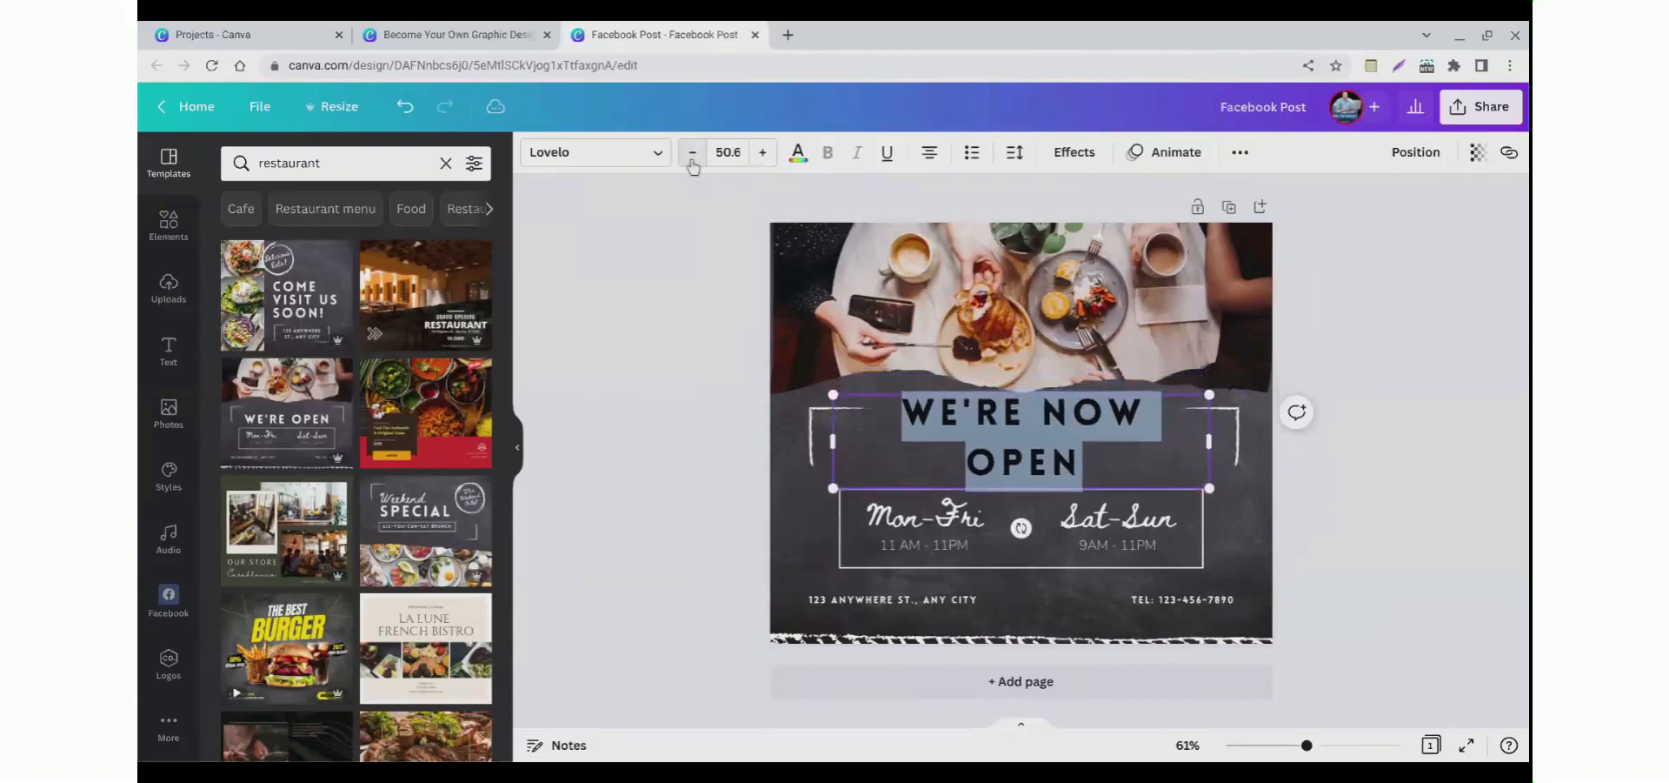
click(692, 159)
click(692, 158)
click(654, 261)
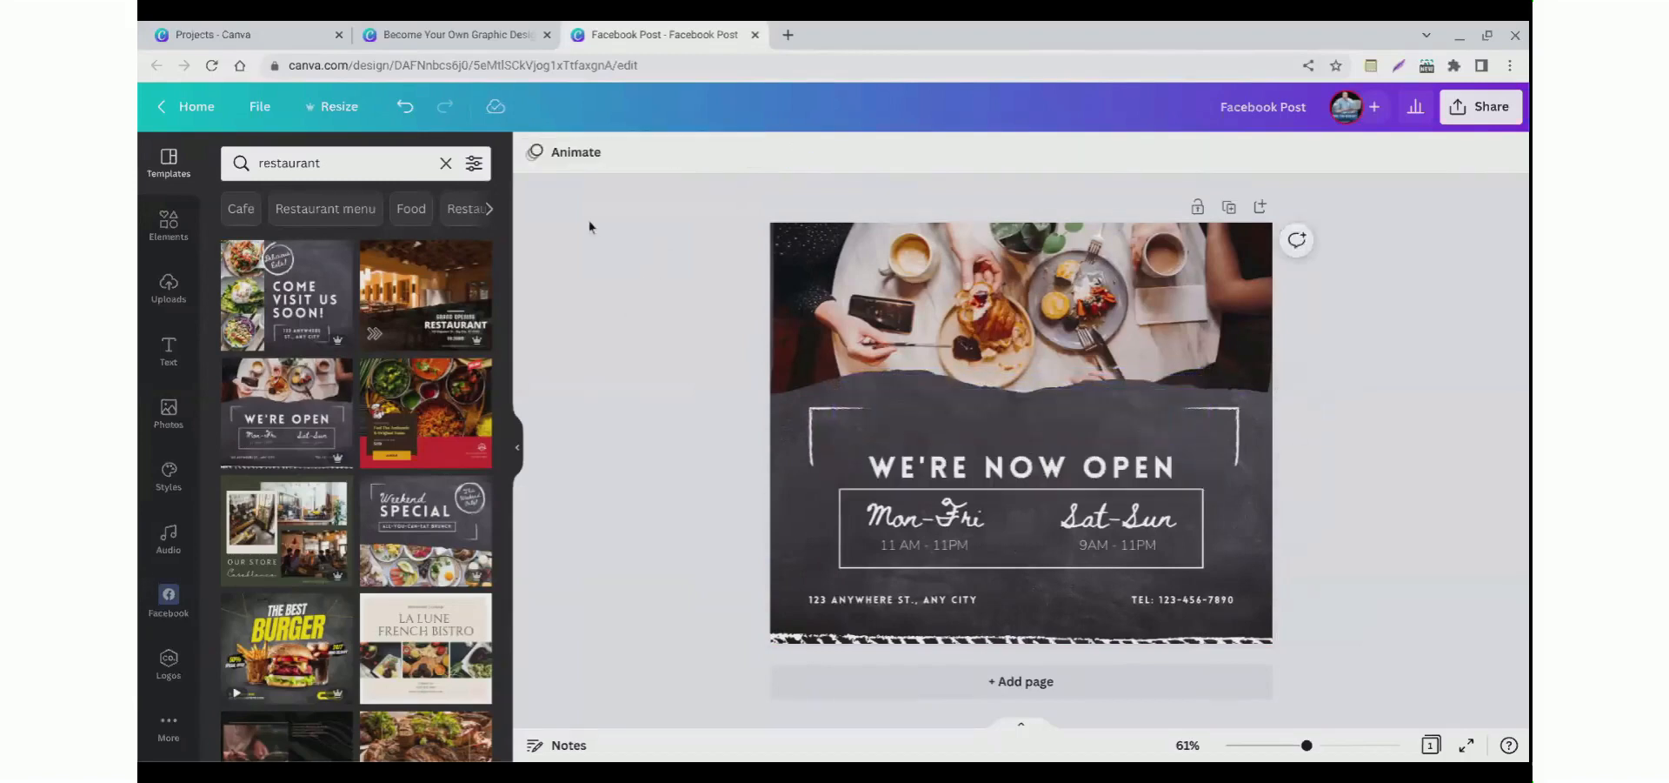
Step: Change the heading font to Lazydog
click(937, 480)
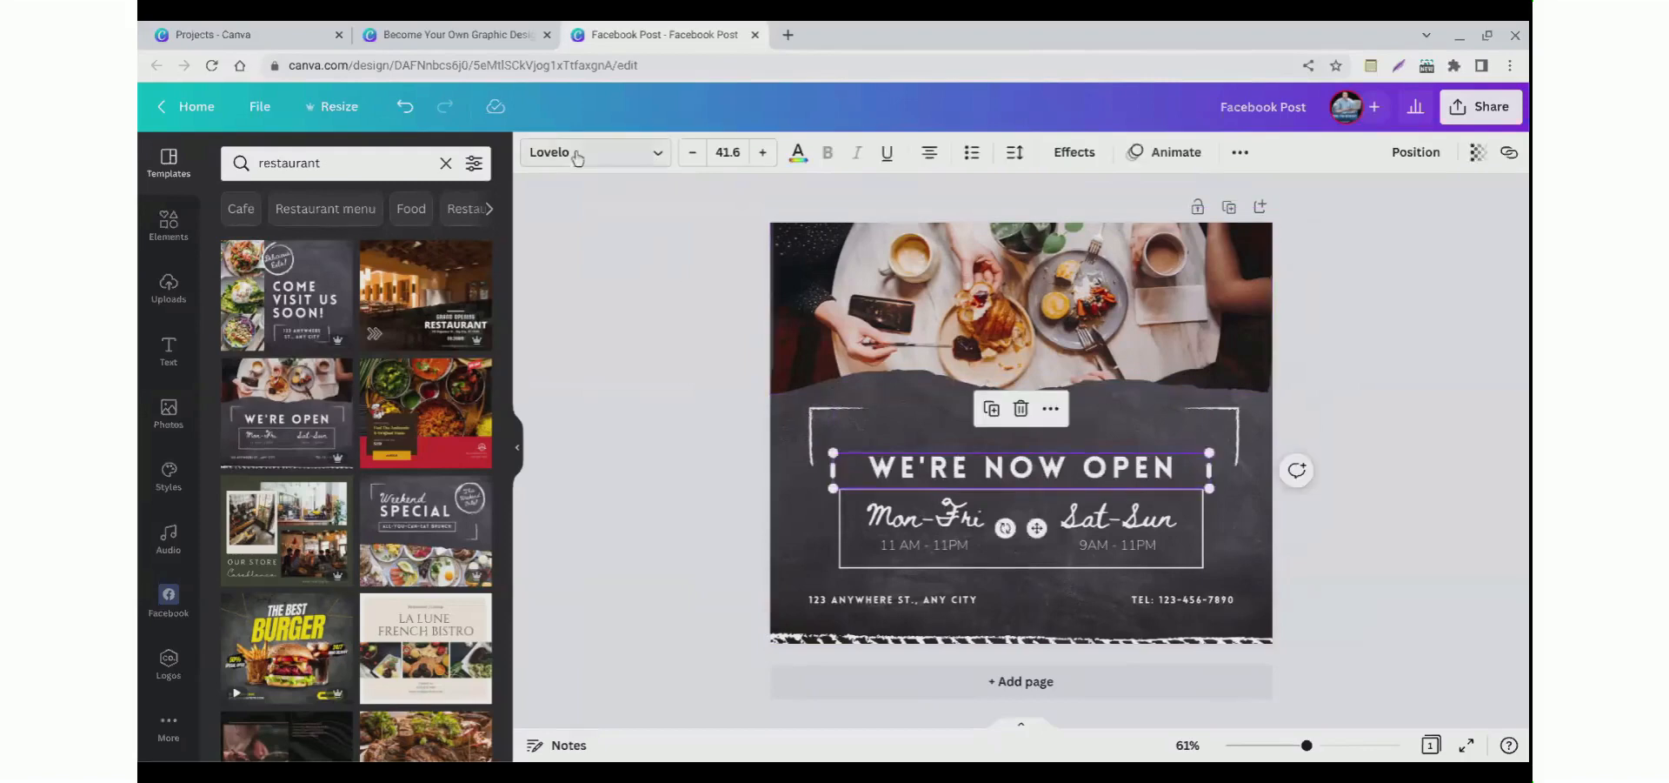
click(577, 155)
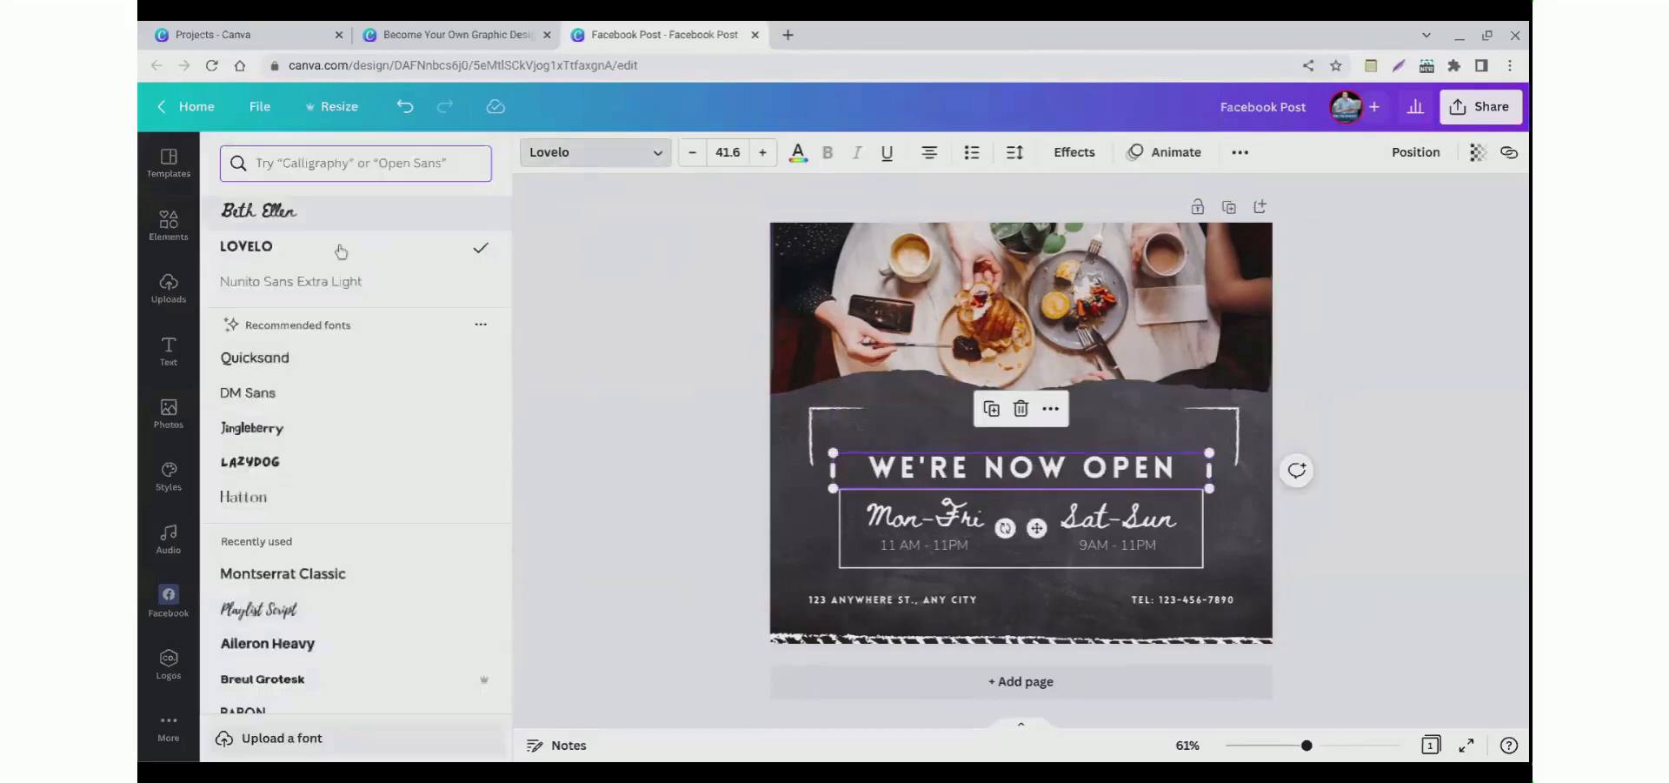
scroll(281, 493, down, 2)
scroll(280, 493, down, 2)
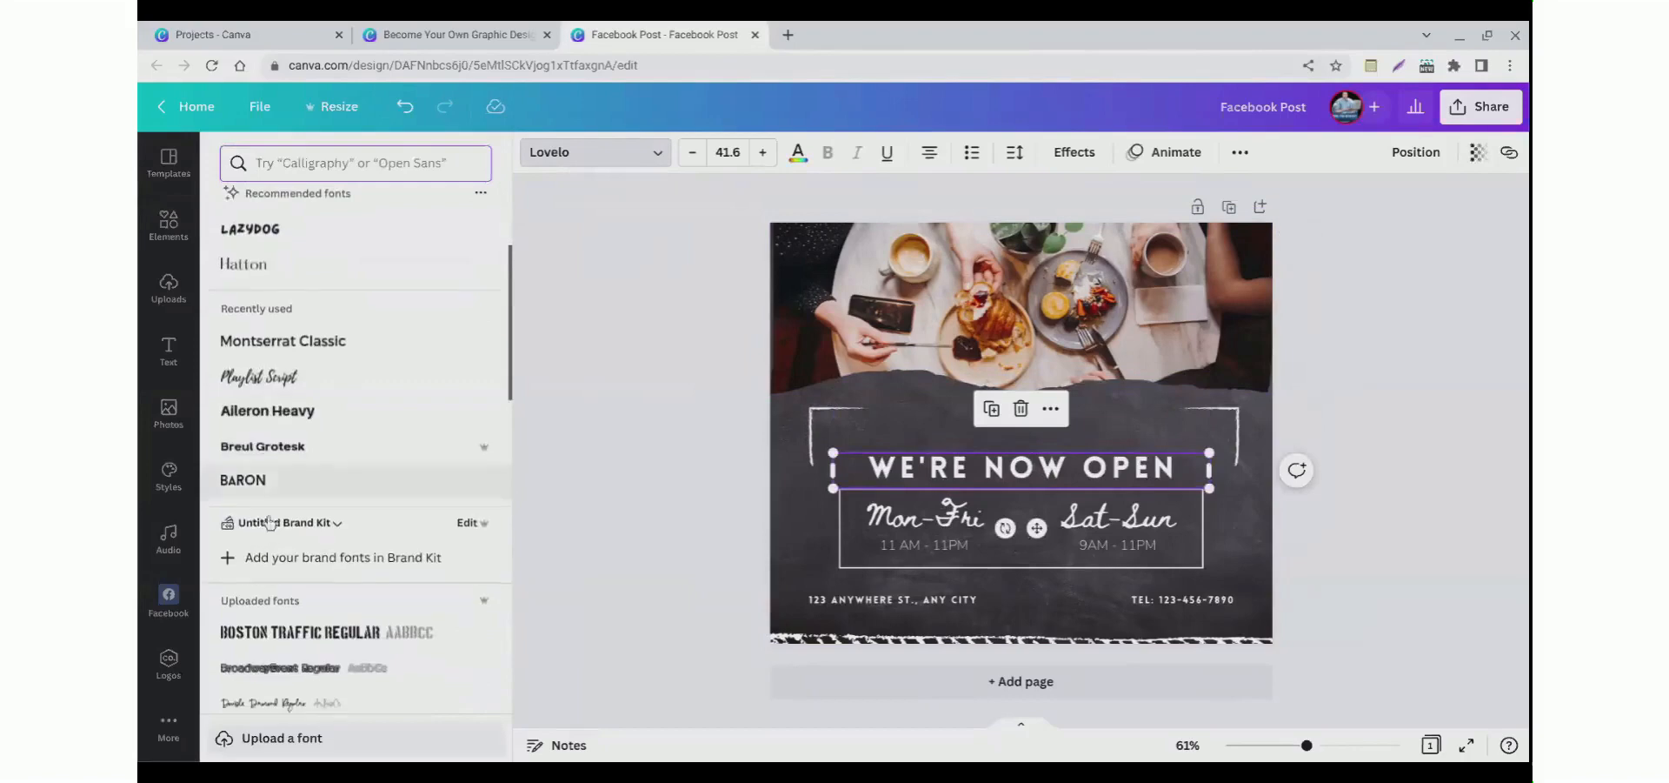
scroll(260, 484, up, 1)
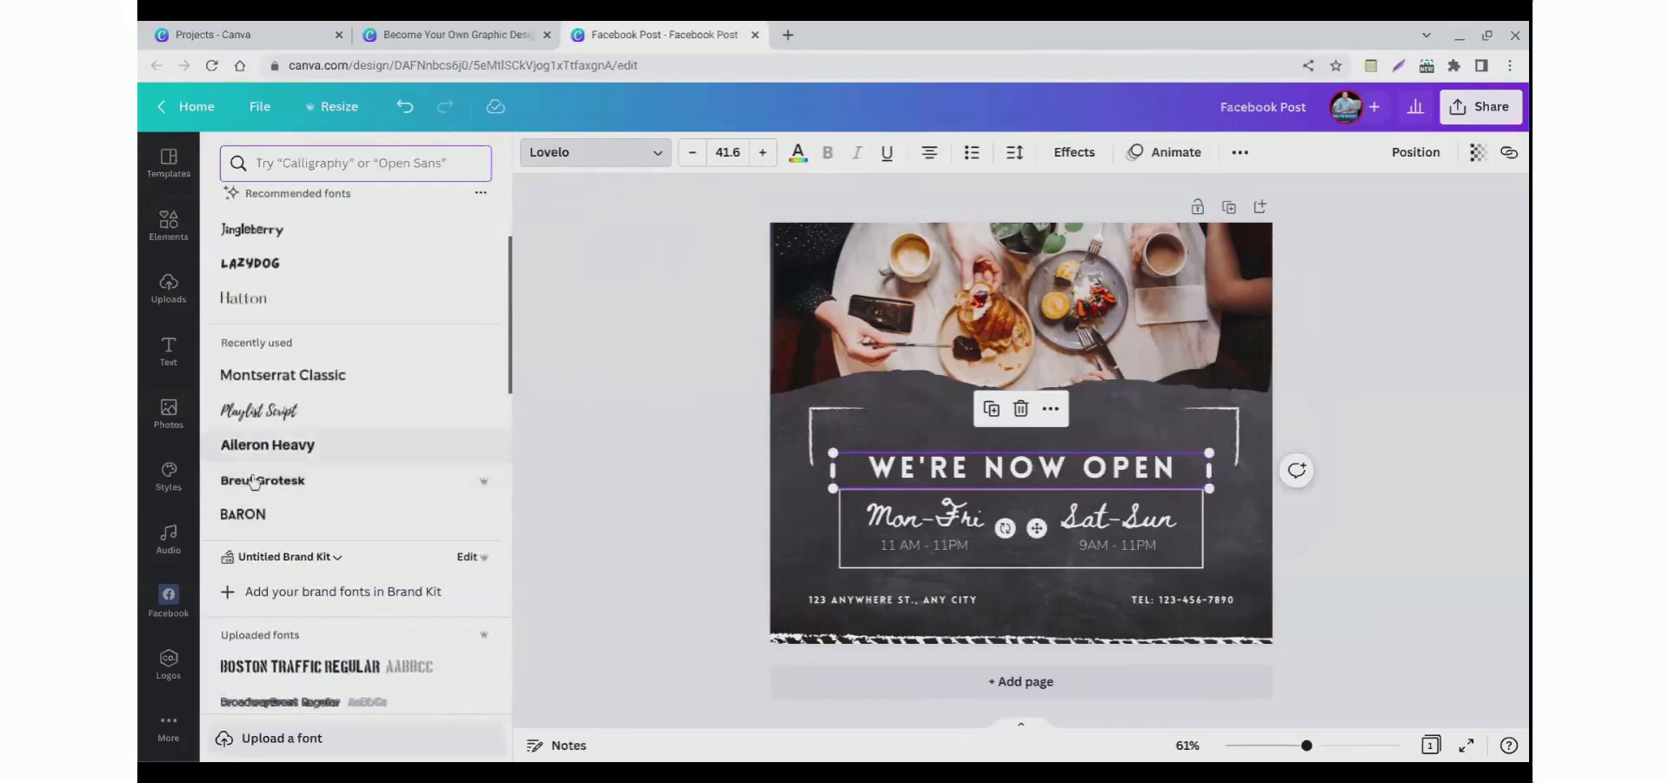
click(266, 444)
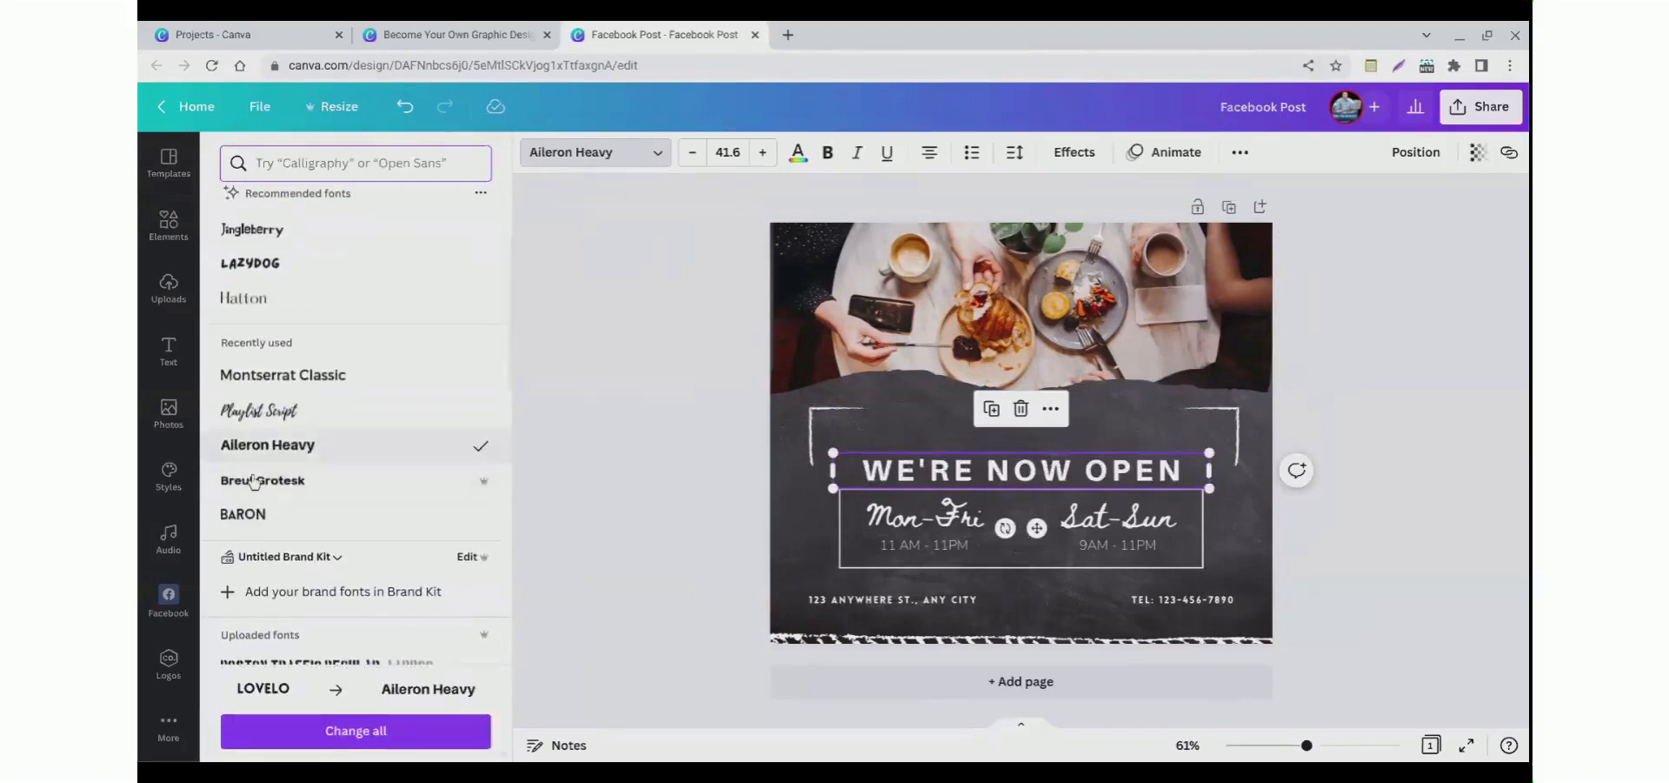
click(246, 279)
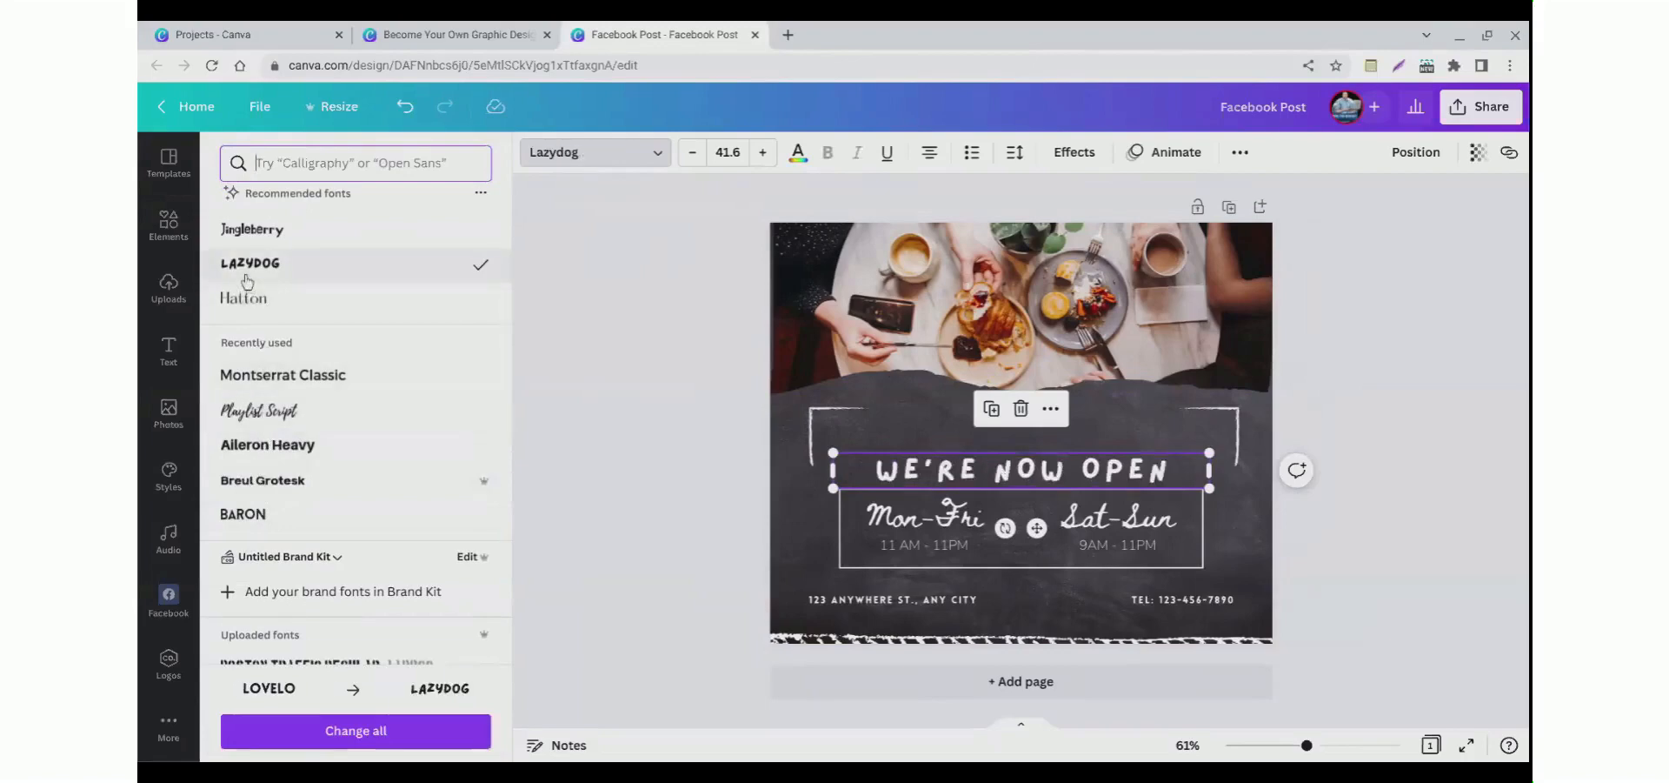
Step: Increase the heading's font size to 51.6
click(763, 152)
click(762, 152)
click(763, 152)
click(762, 152)
click(762, 152)
click(763, 152)
click(762, 152)
click(763, 152)
click(762, 152)
click(762, 152)
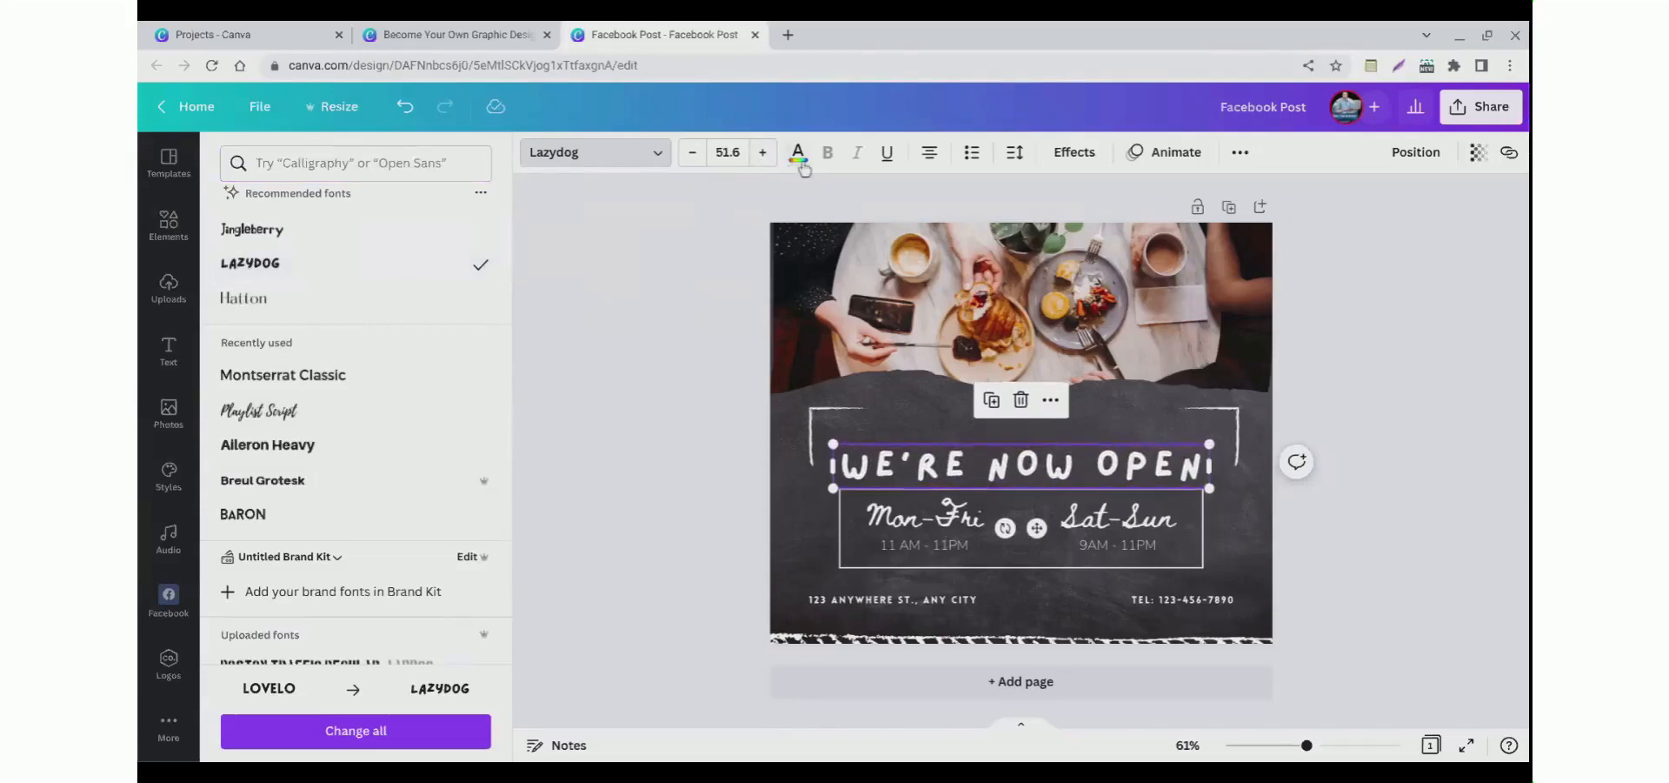
Step: Set the heading text colour to a new custom yellow, #FFCF00
click(798, 154)
scroll(360, 513, down, 2)
scroll(360, 515, up, 2)
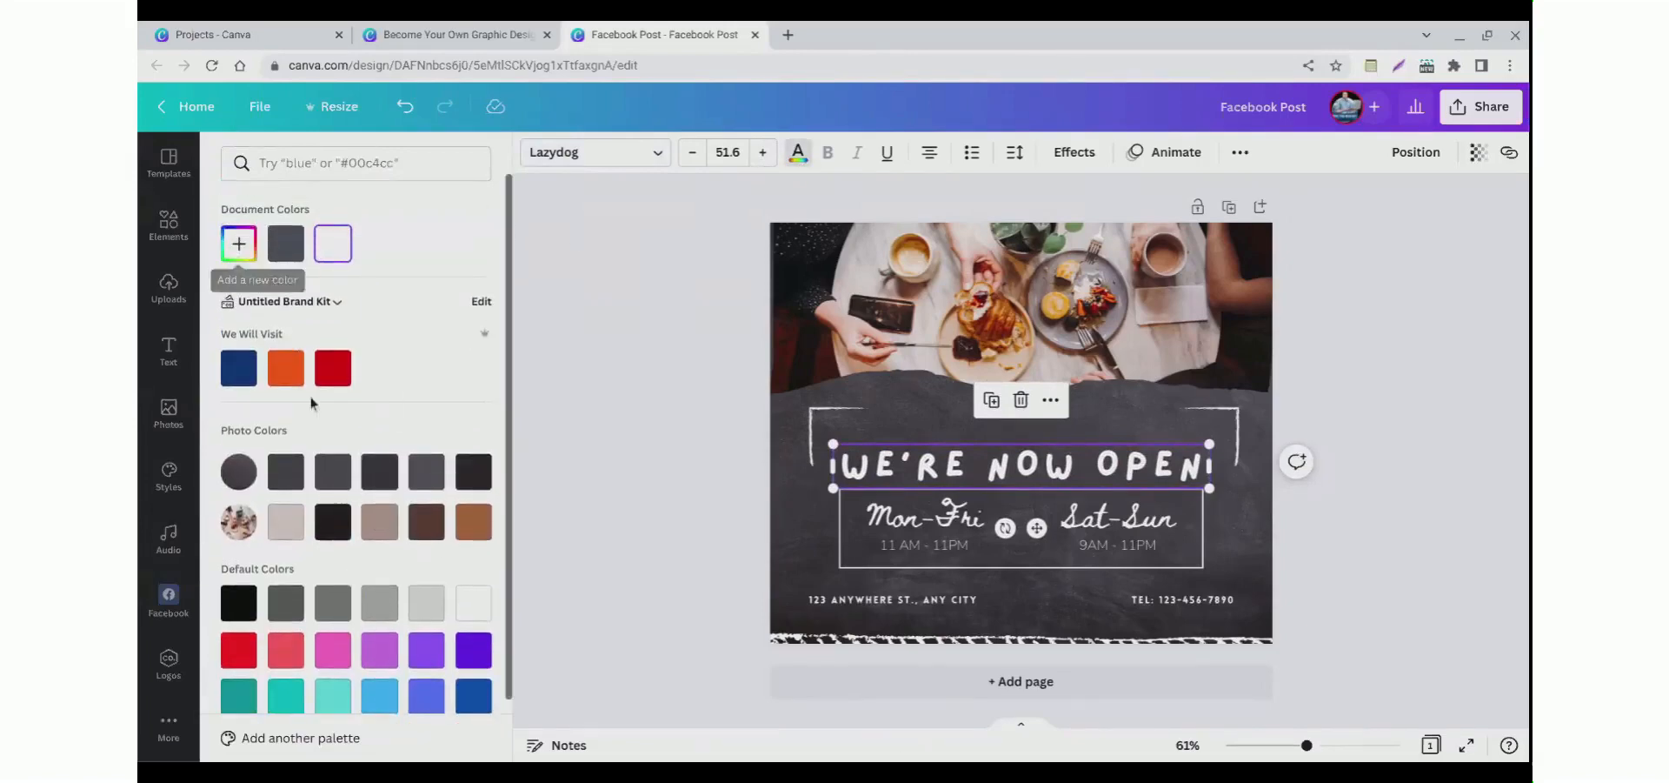
click(238, 244)
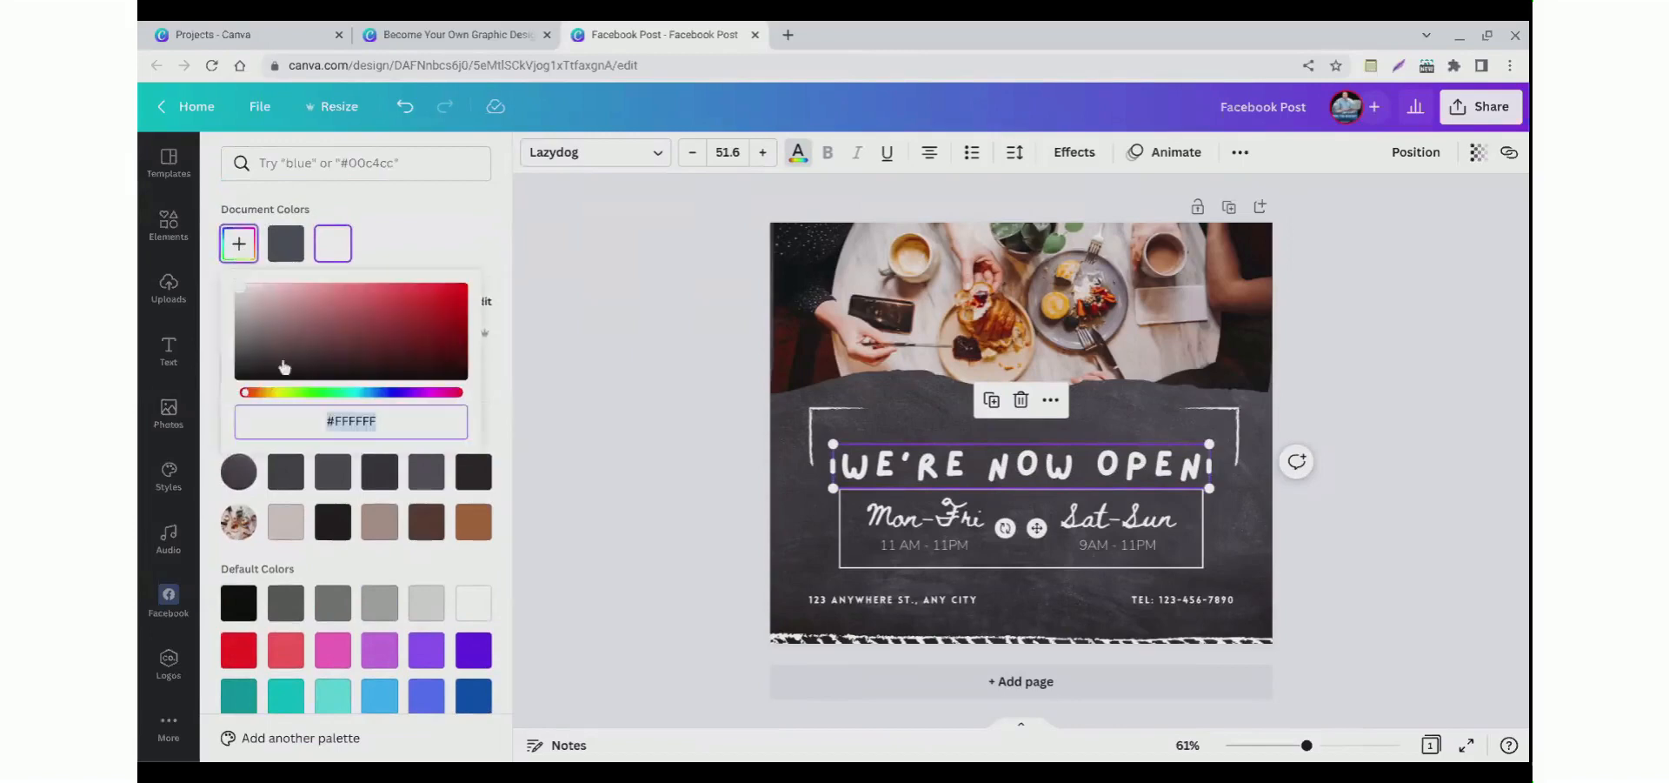
click(311, 420)
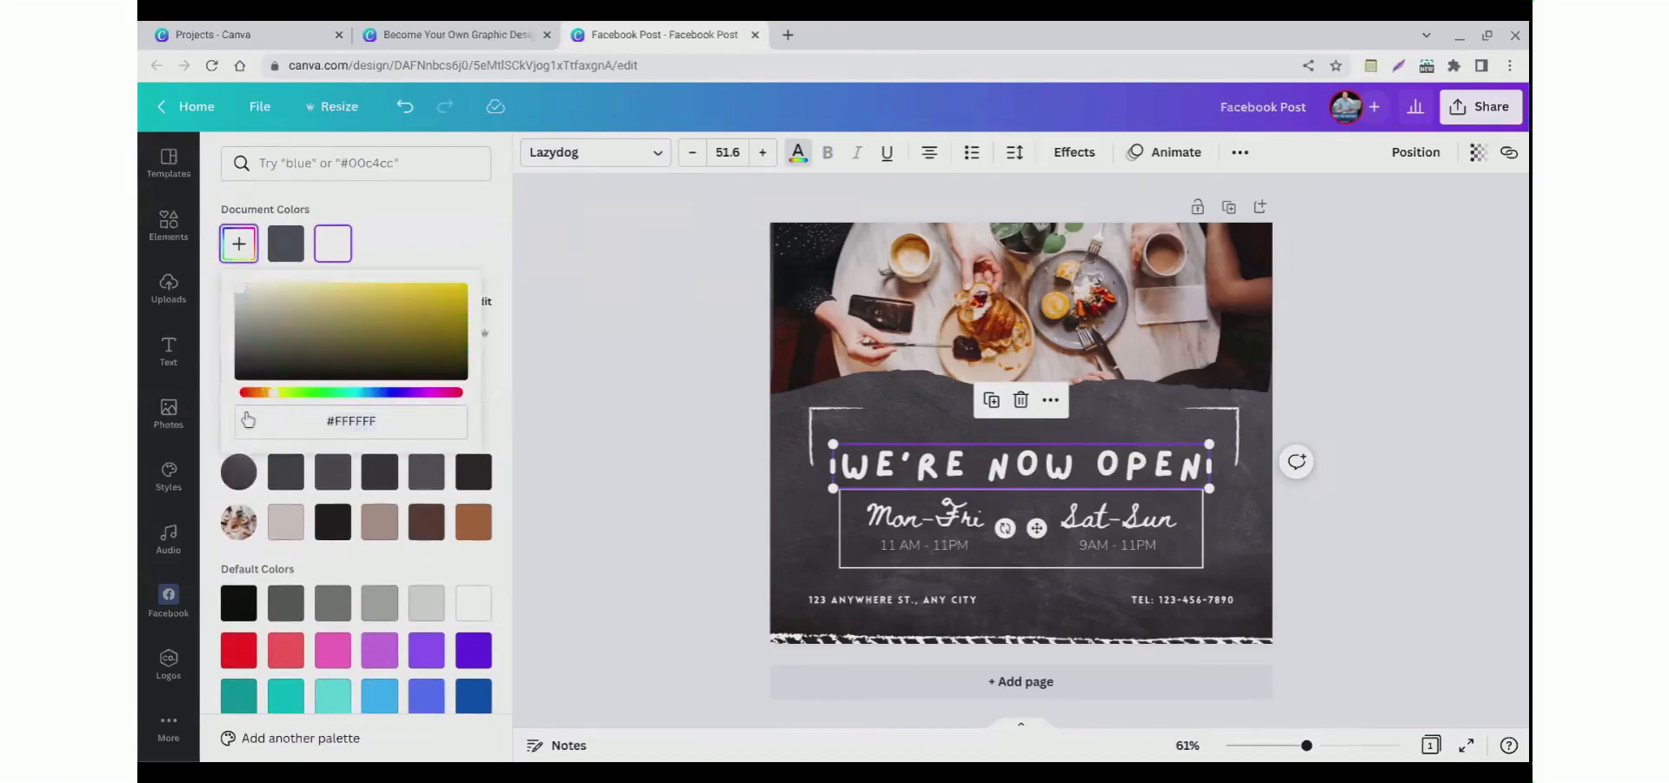
text(#A82C2C)
drag(407, 316, 423, 322)
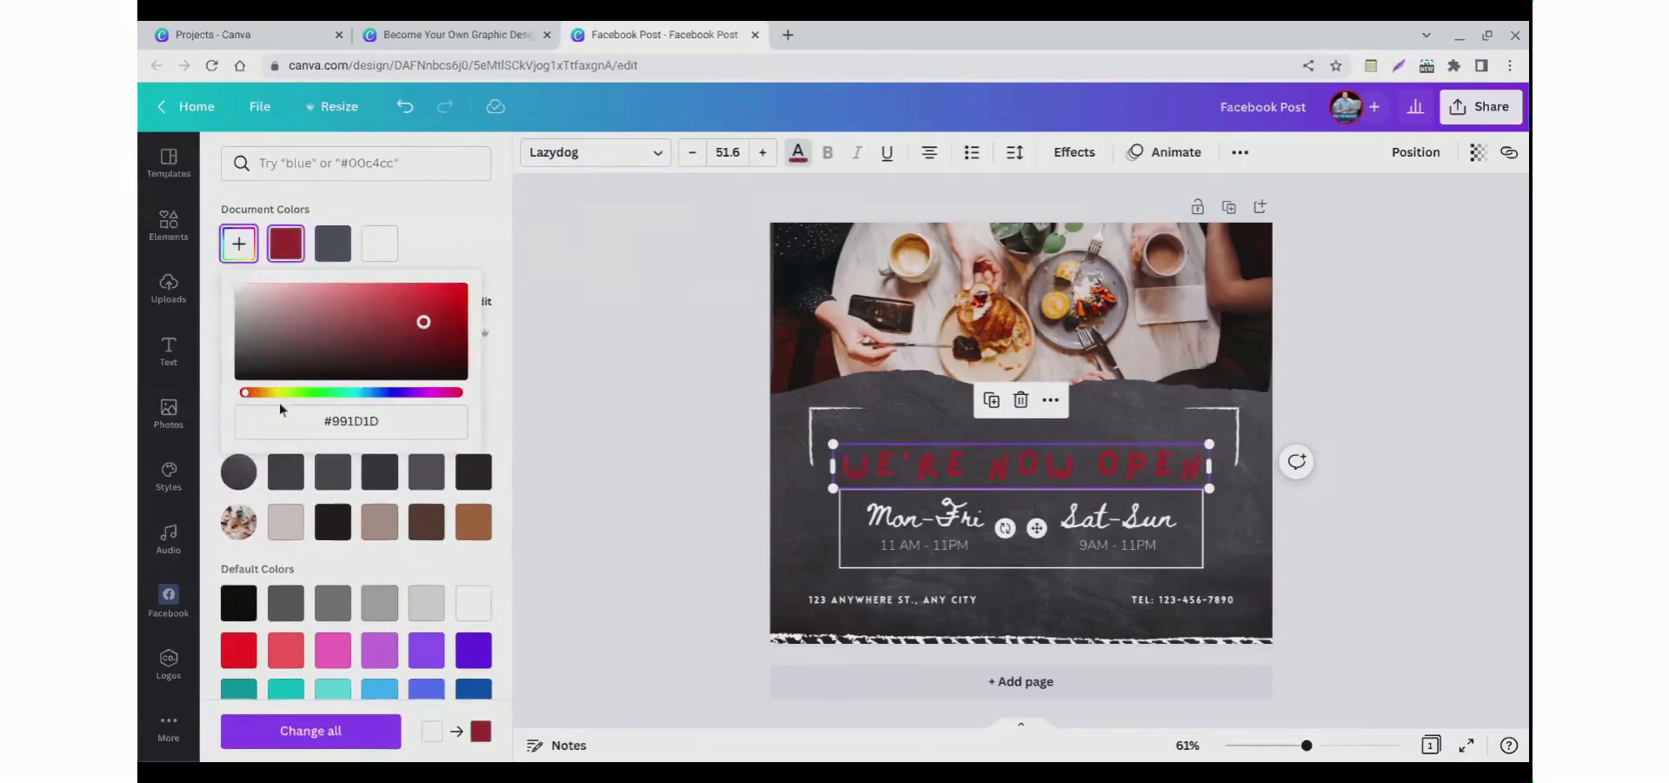
drag(248, 392, 277, 418)
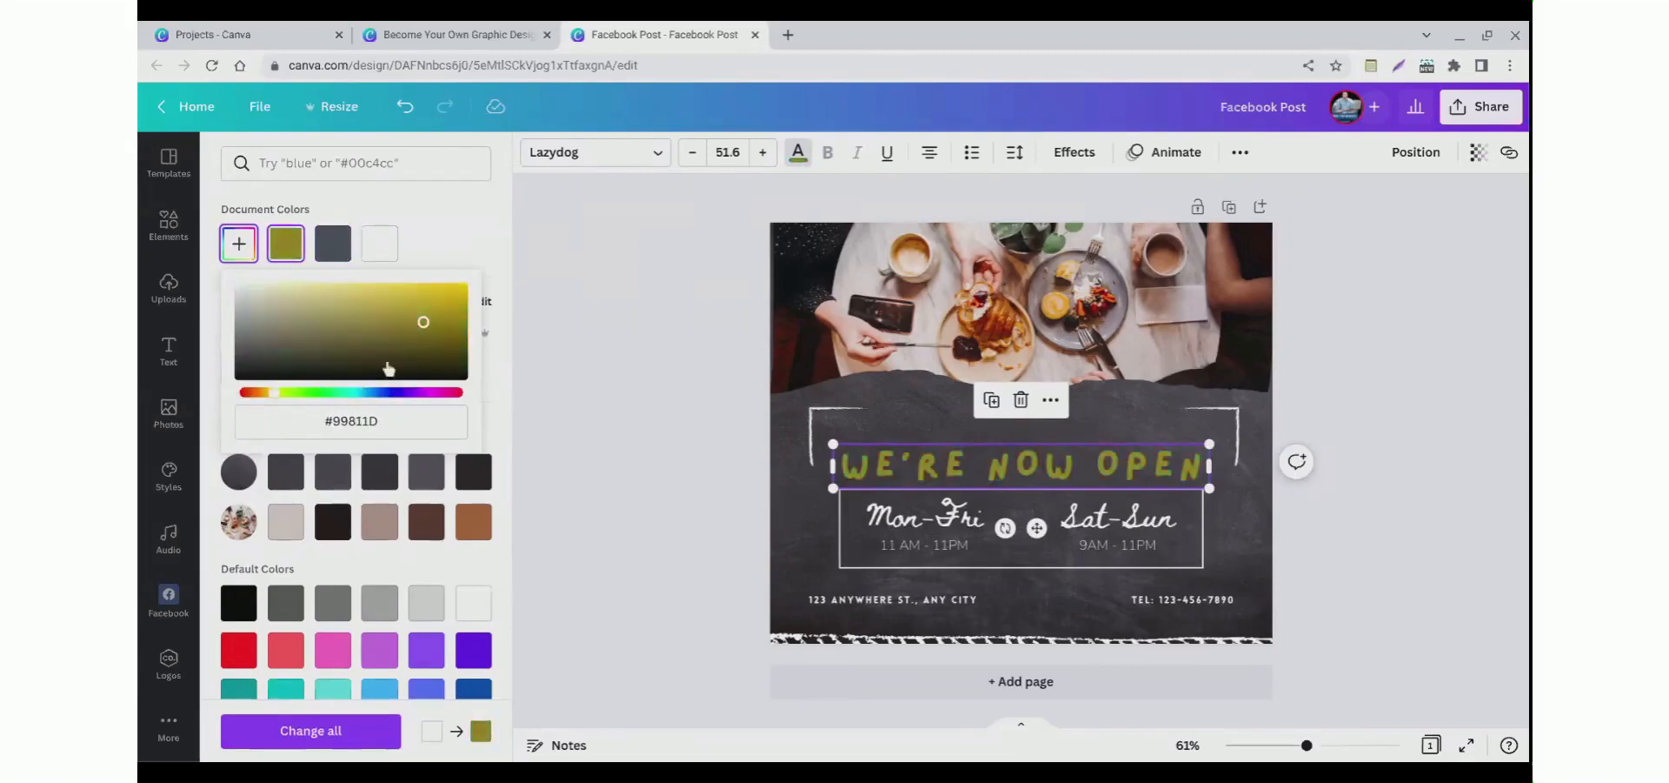
drag(425, 339, 484, 295)
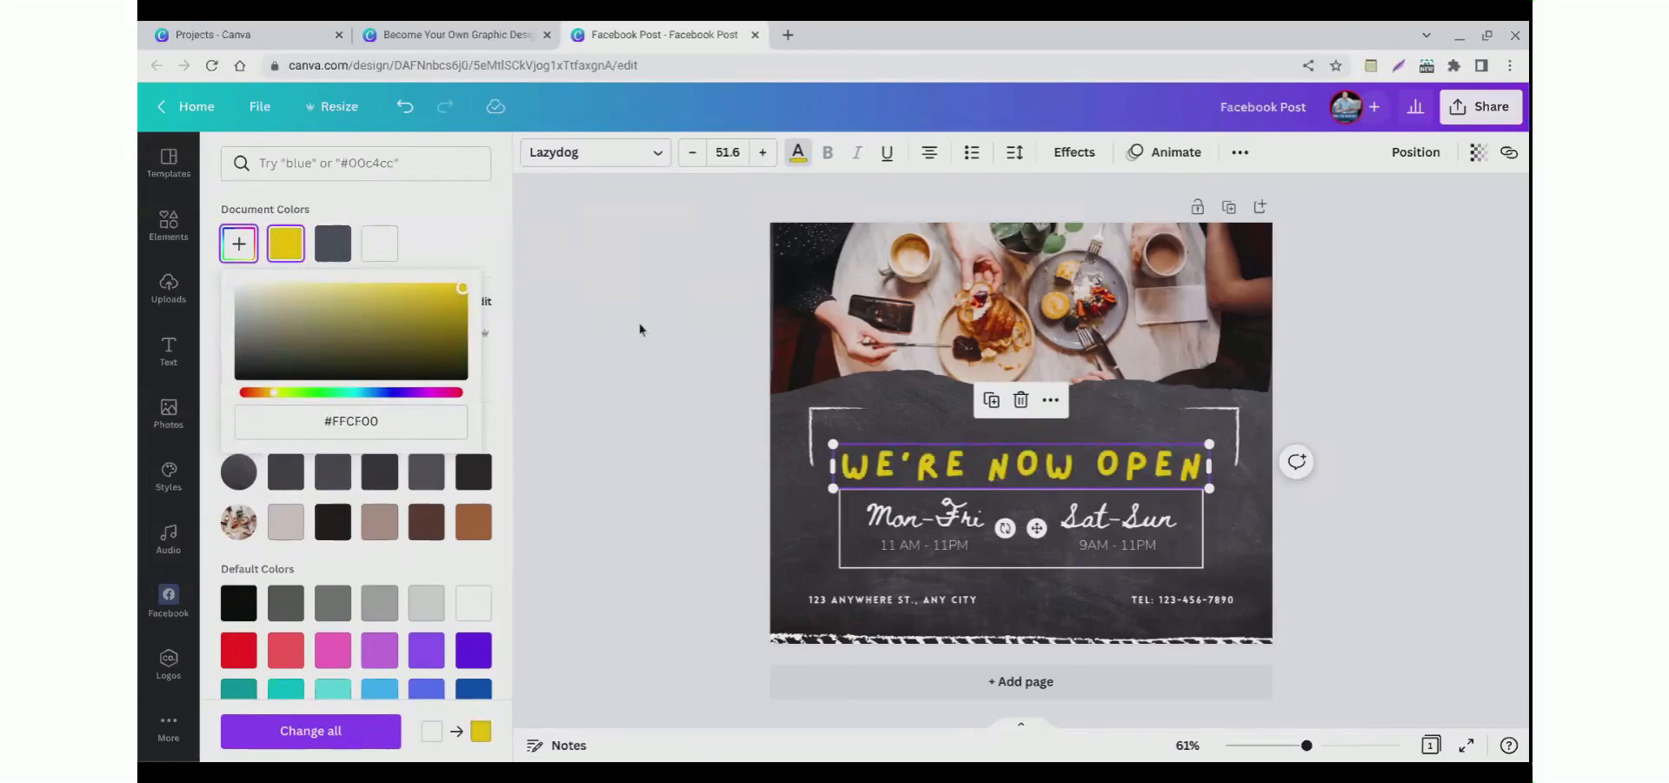
click(650, 441)
double_click(939, 490)
key(ctrl+a)
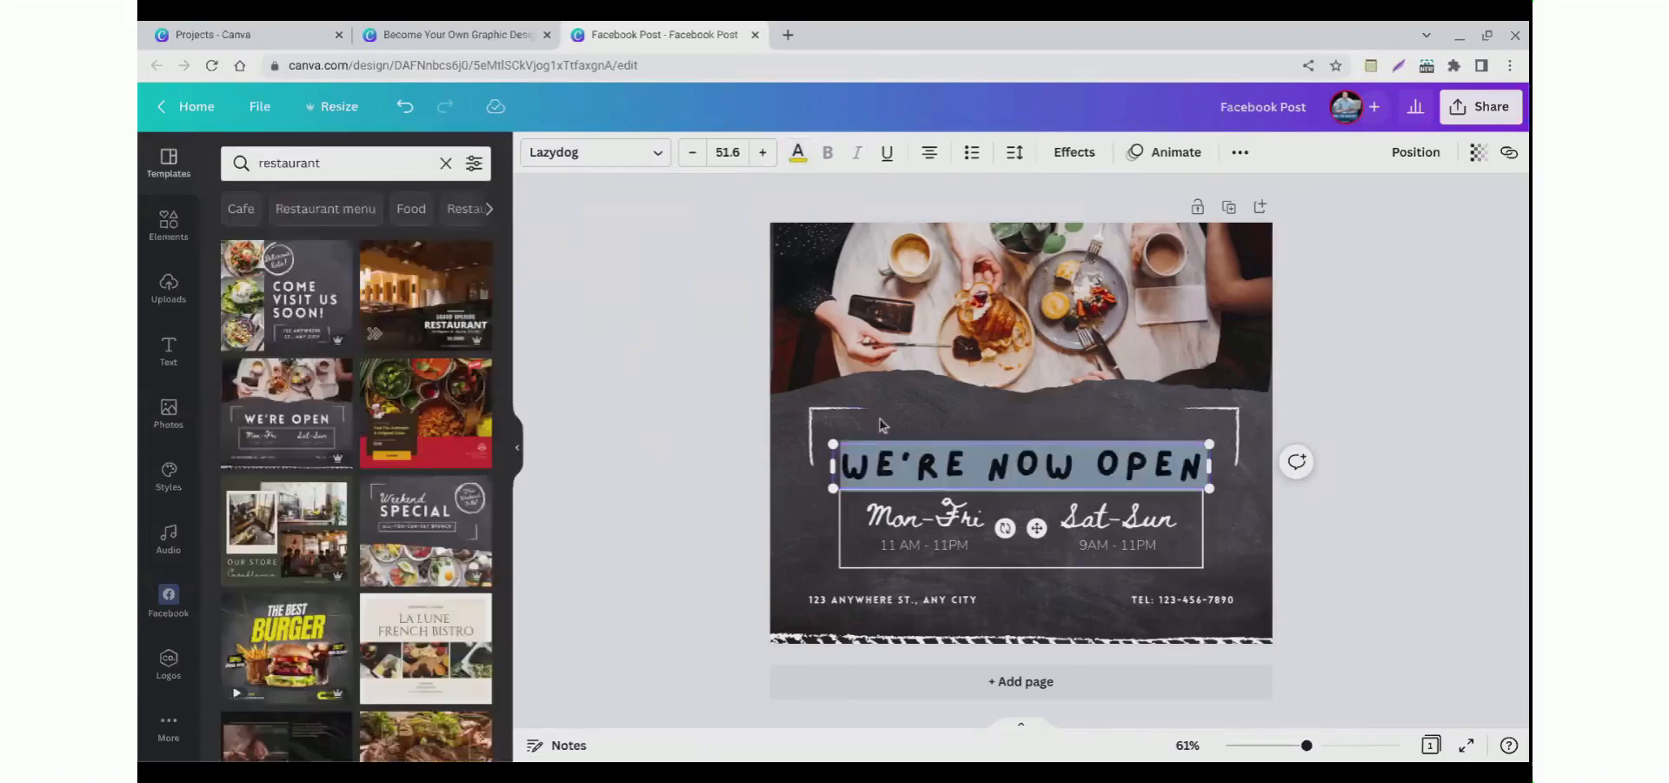
click(885, 164)
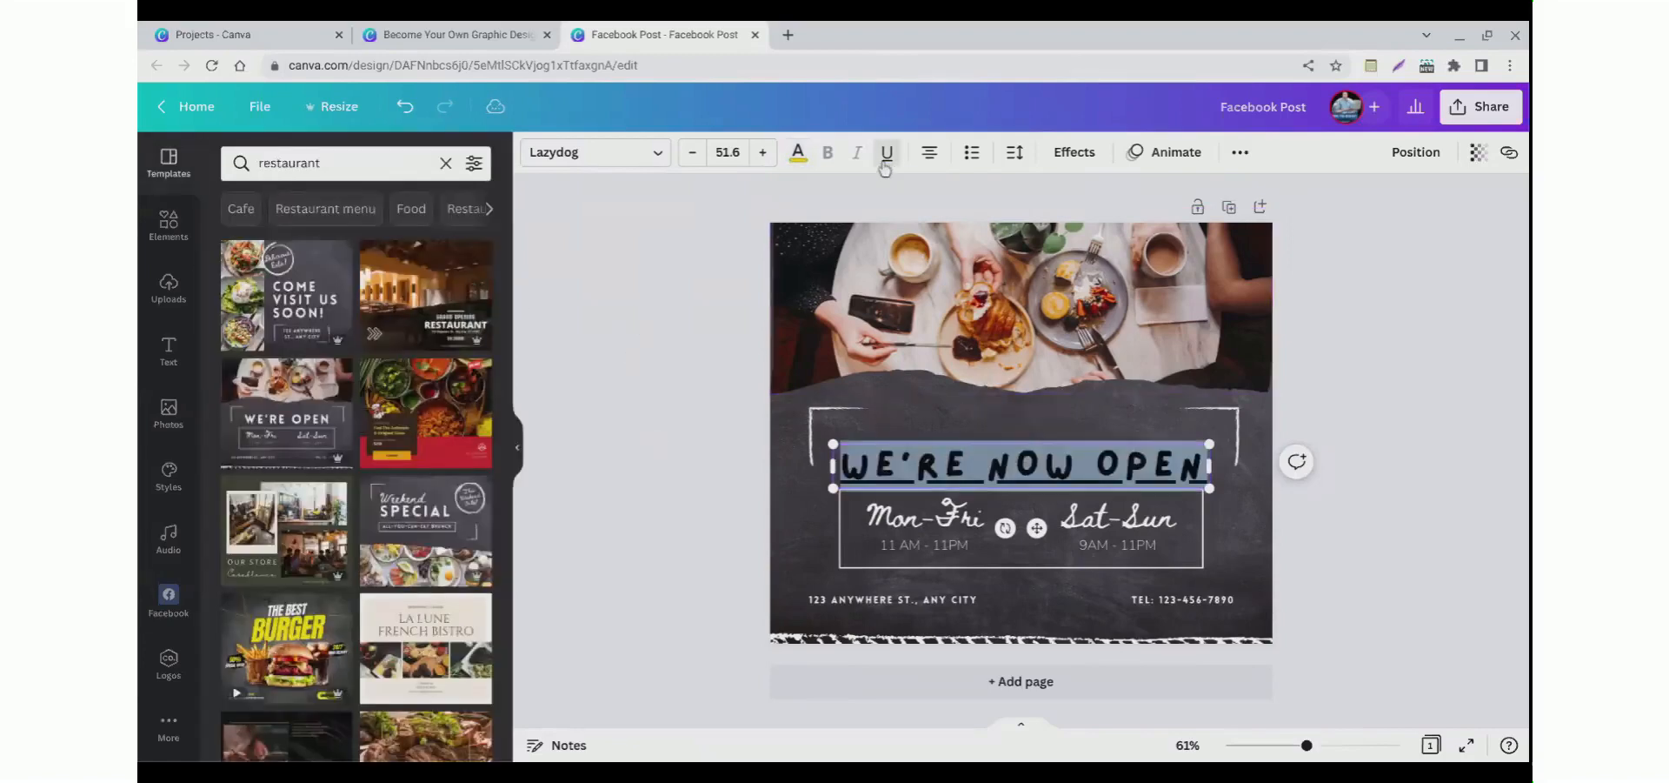
click(885, 165)
click(722, 290)
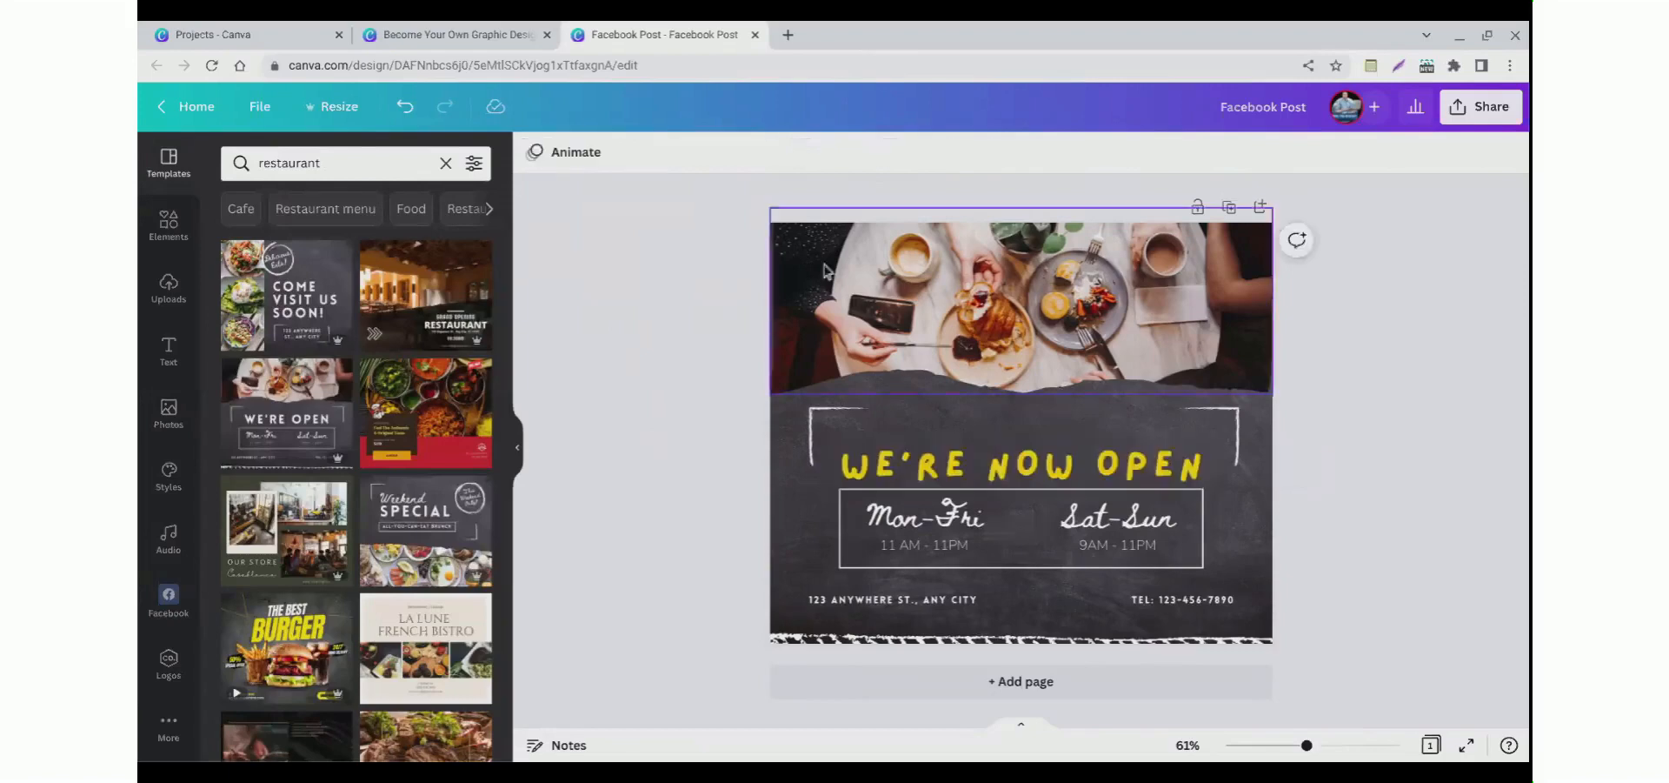
Step: Left-align the heading and set its letter spacing to 0
click(901, 488)
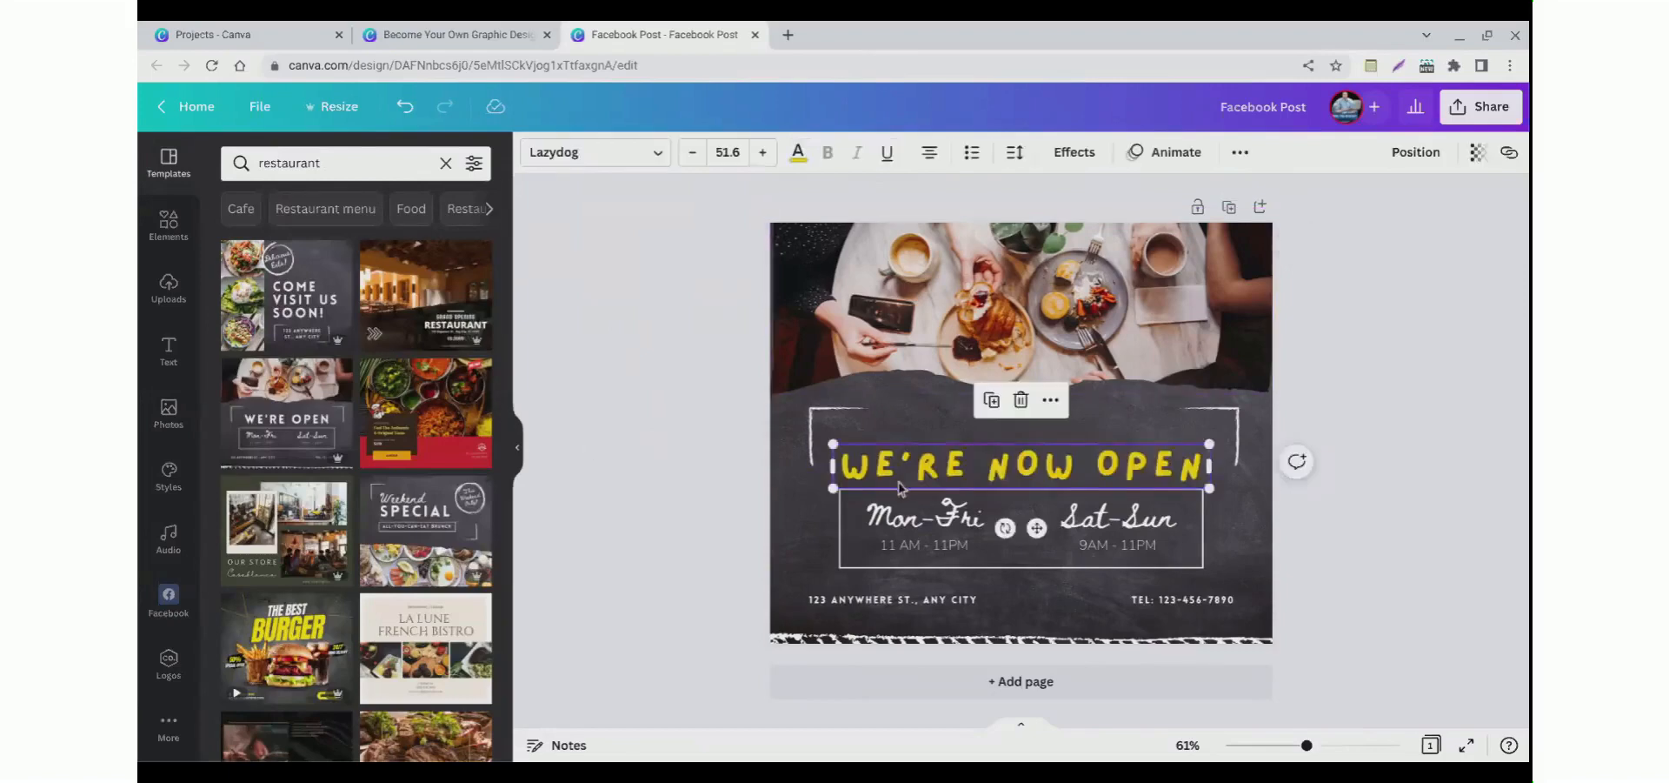
click(929, 156)
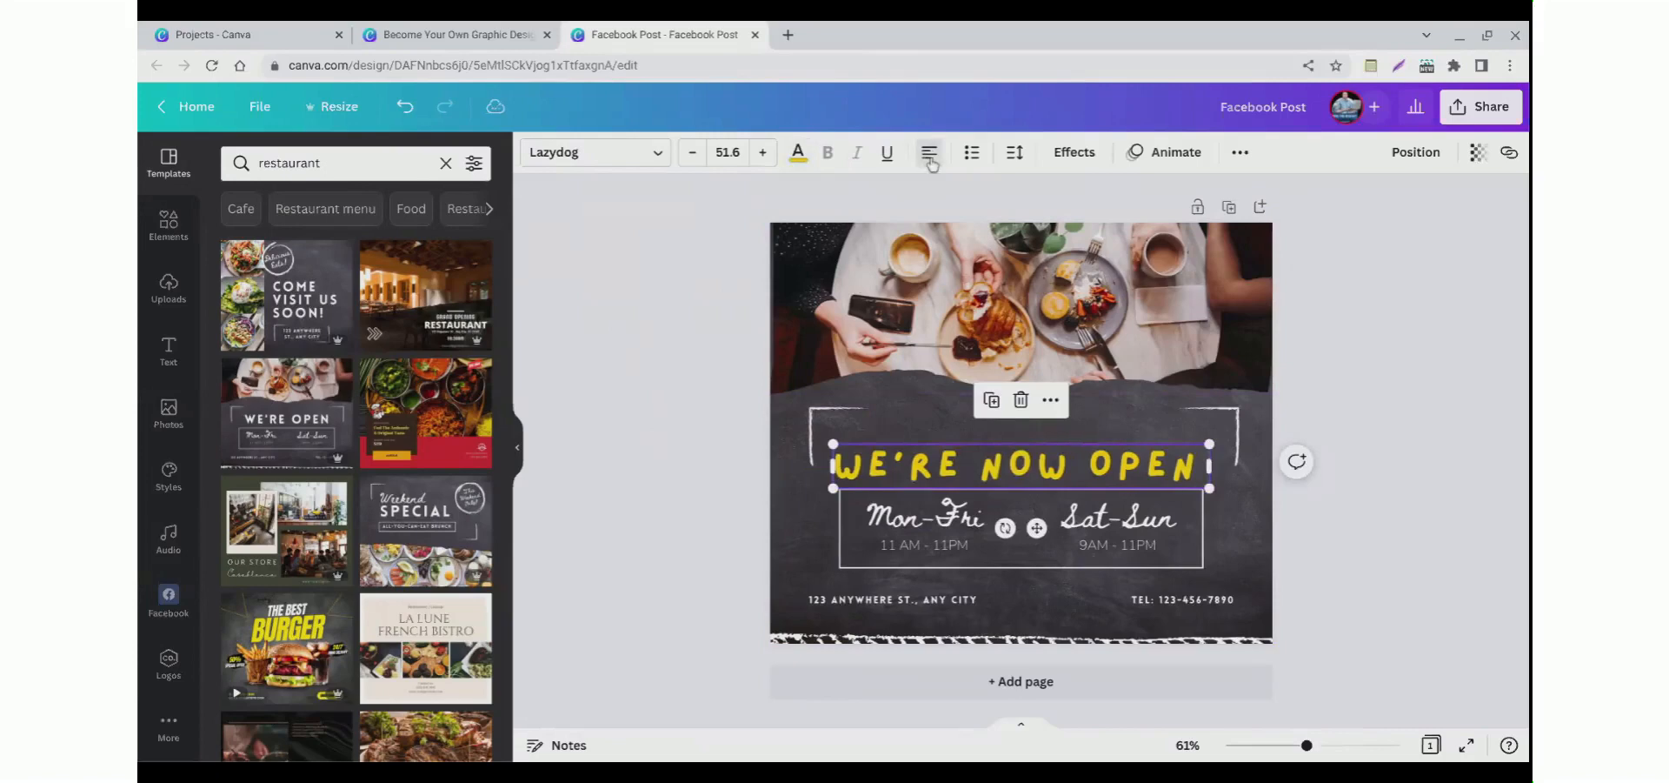
click(1015, 156)
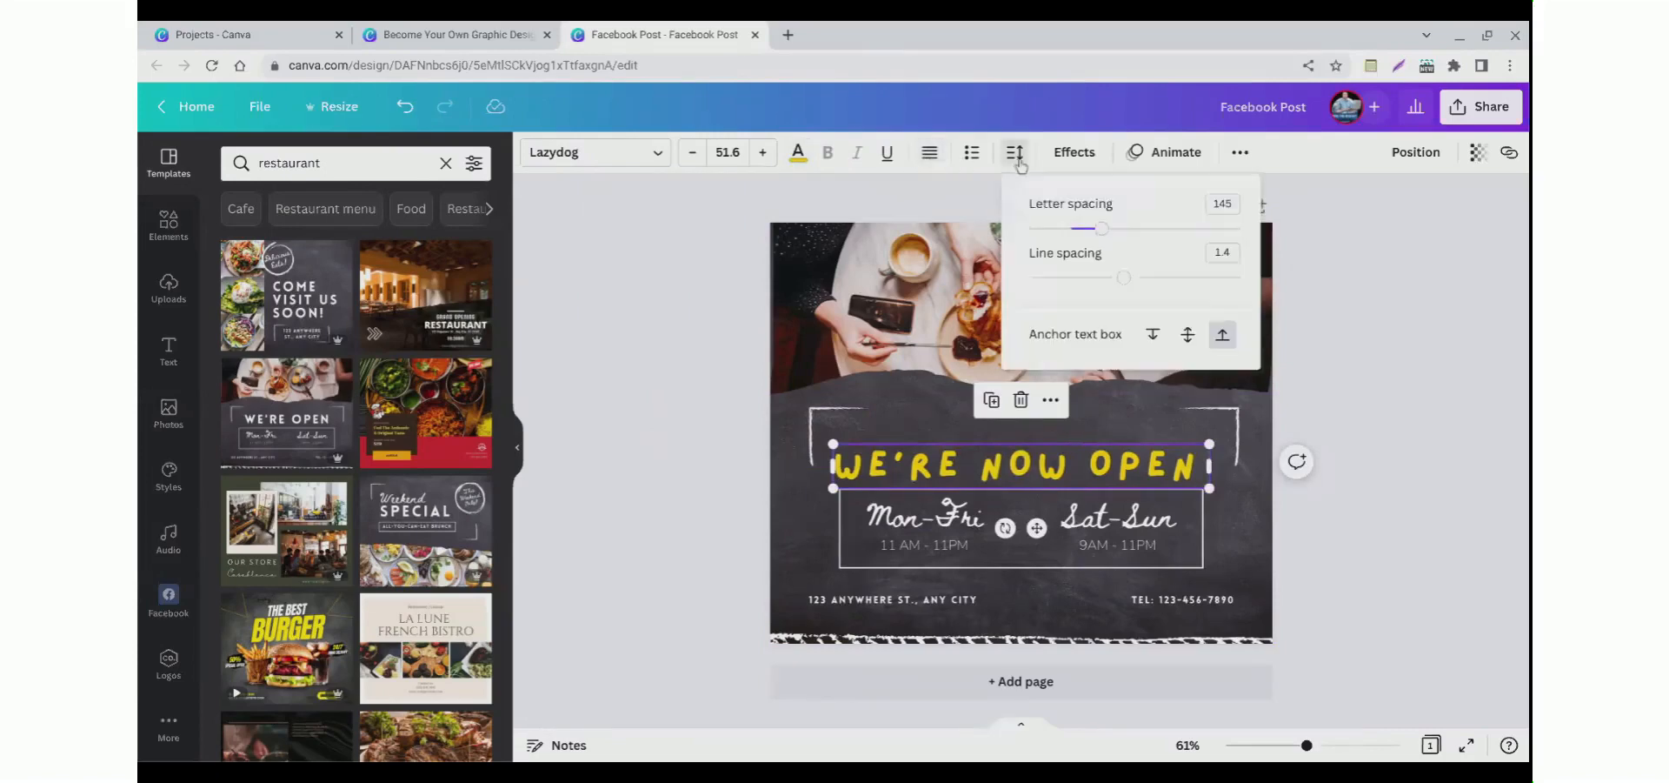
mouse_move(1100, 248)
mouse_down()
mouse_move(1161, 248)
mouse_move(1069, 250)
mouse_up()
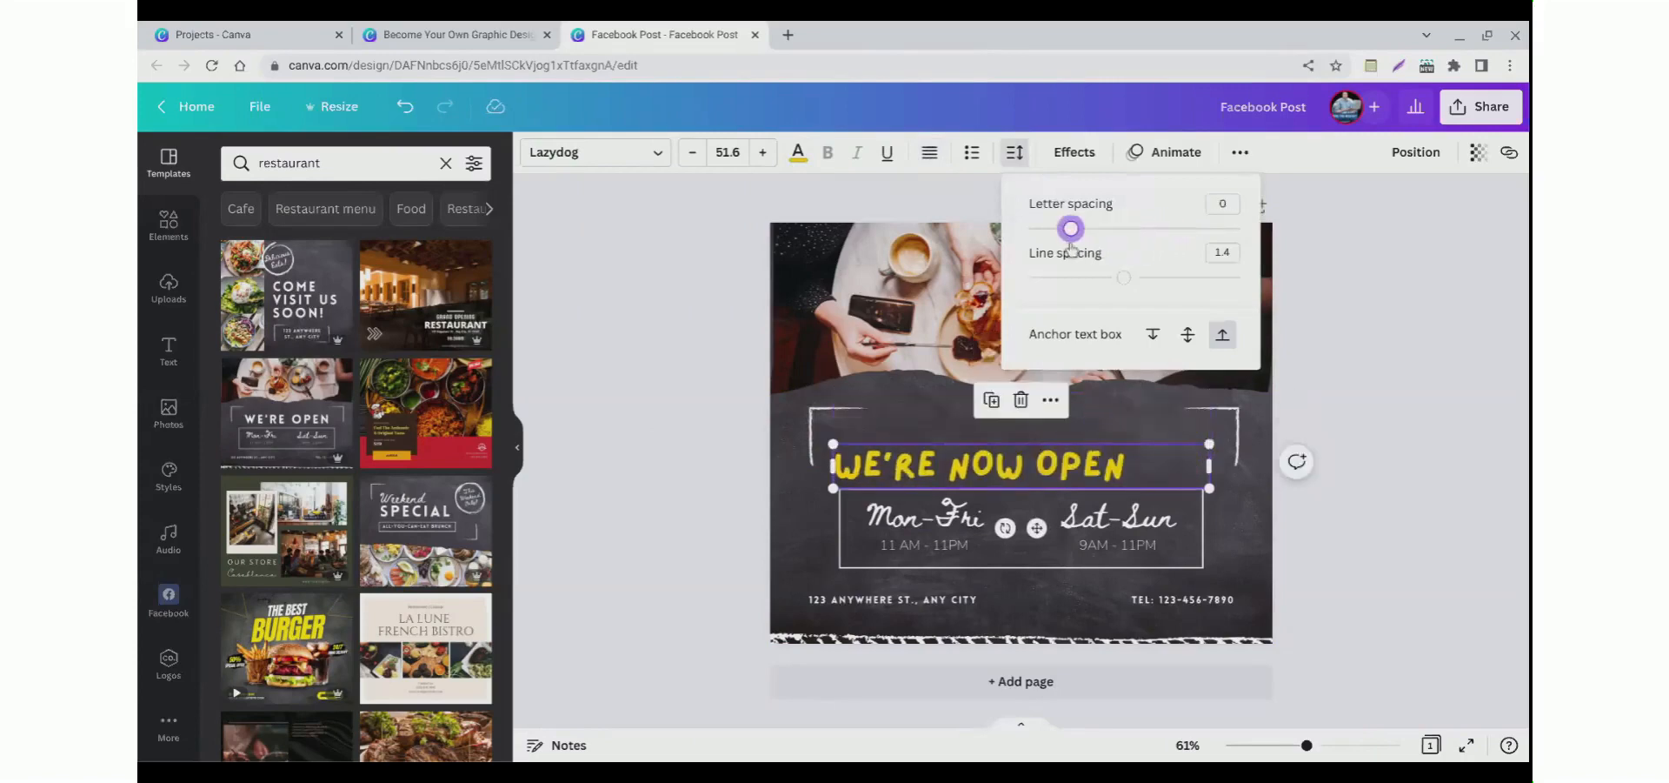
click(662, 308)
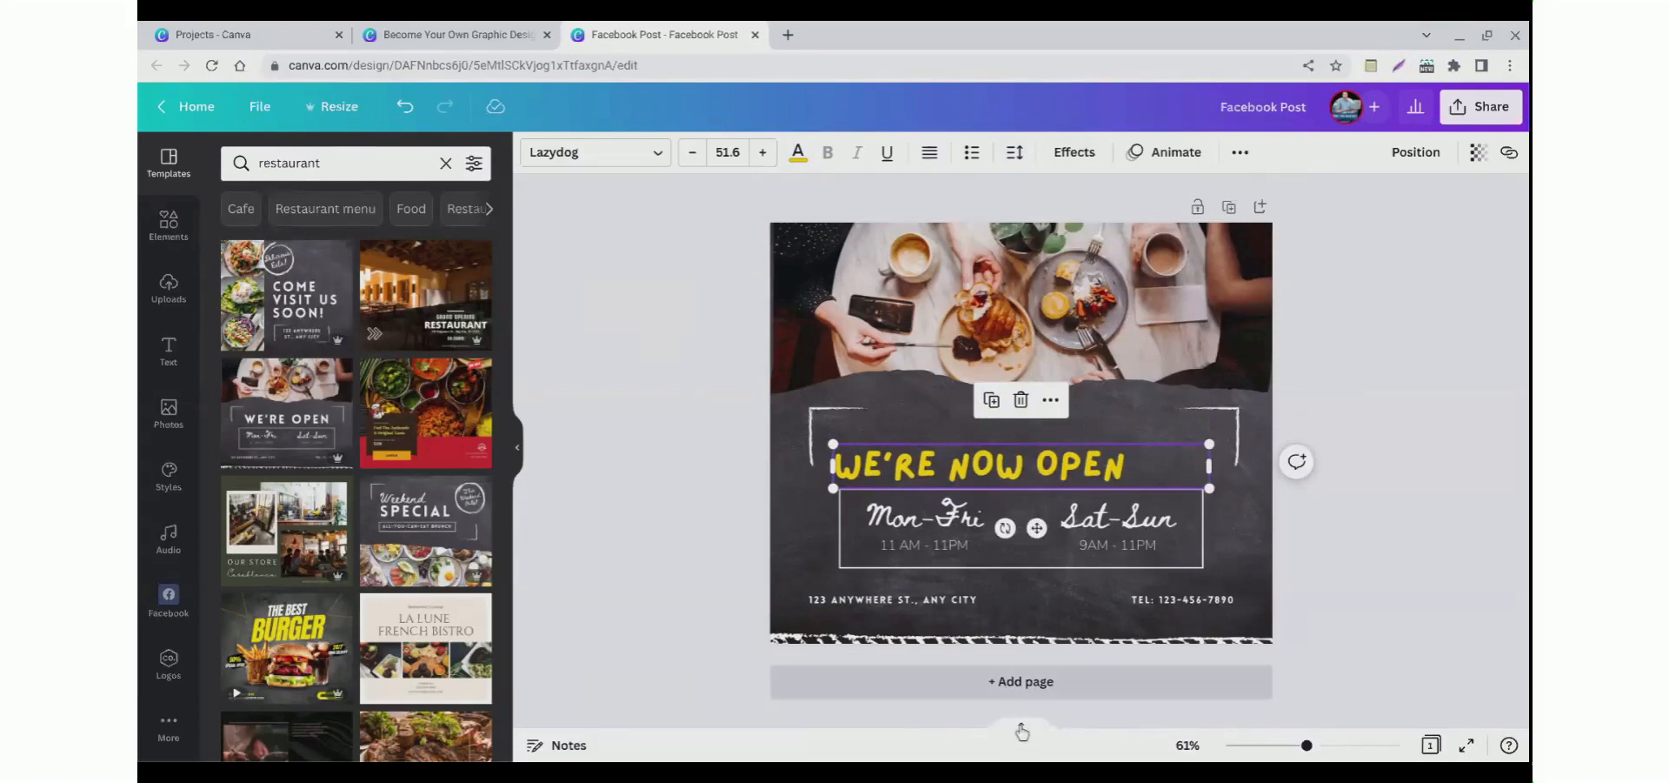
Step: Add a second page to the design and delete its dark background
click(1022, 687)
scroll(864, 531, up, 5)
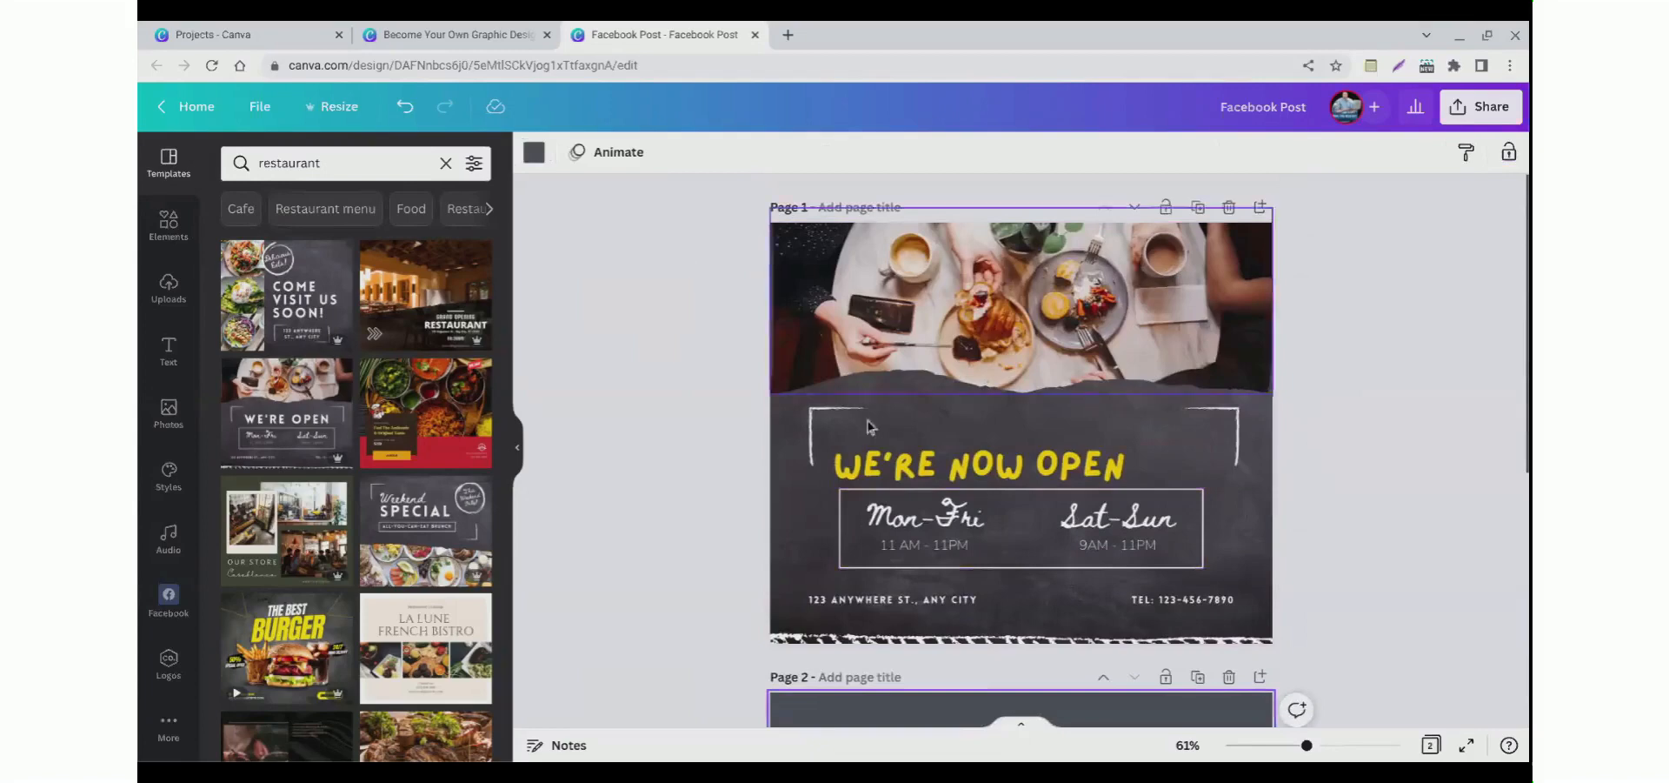
scroll(871, 366, down, 1)
scroll(880, 367, up, 1)
scroll(876, 366, down, 1)
scroll(851, 368, up, 1)
scroll(826, 400, down, 2)
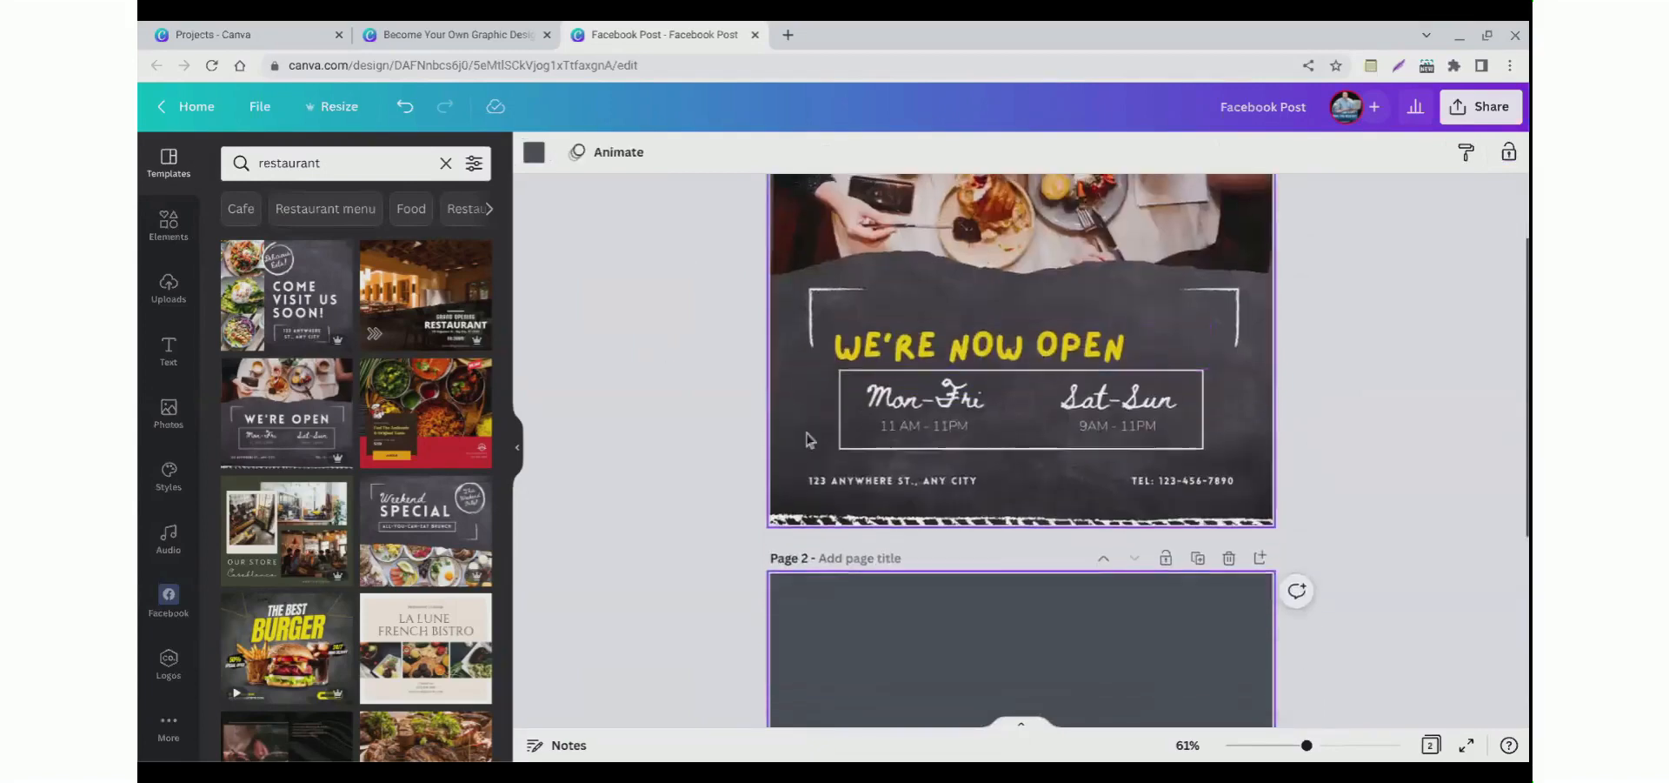
scroll(743, 544, down, 3)
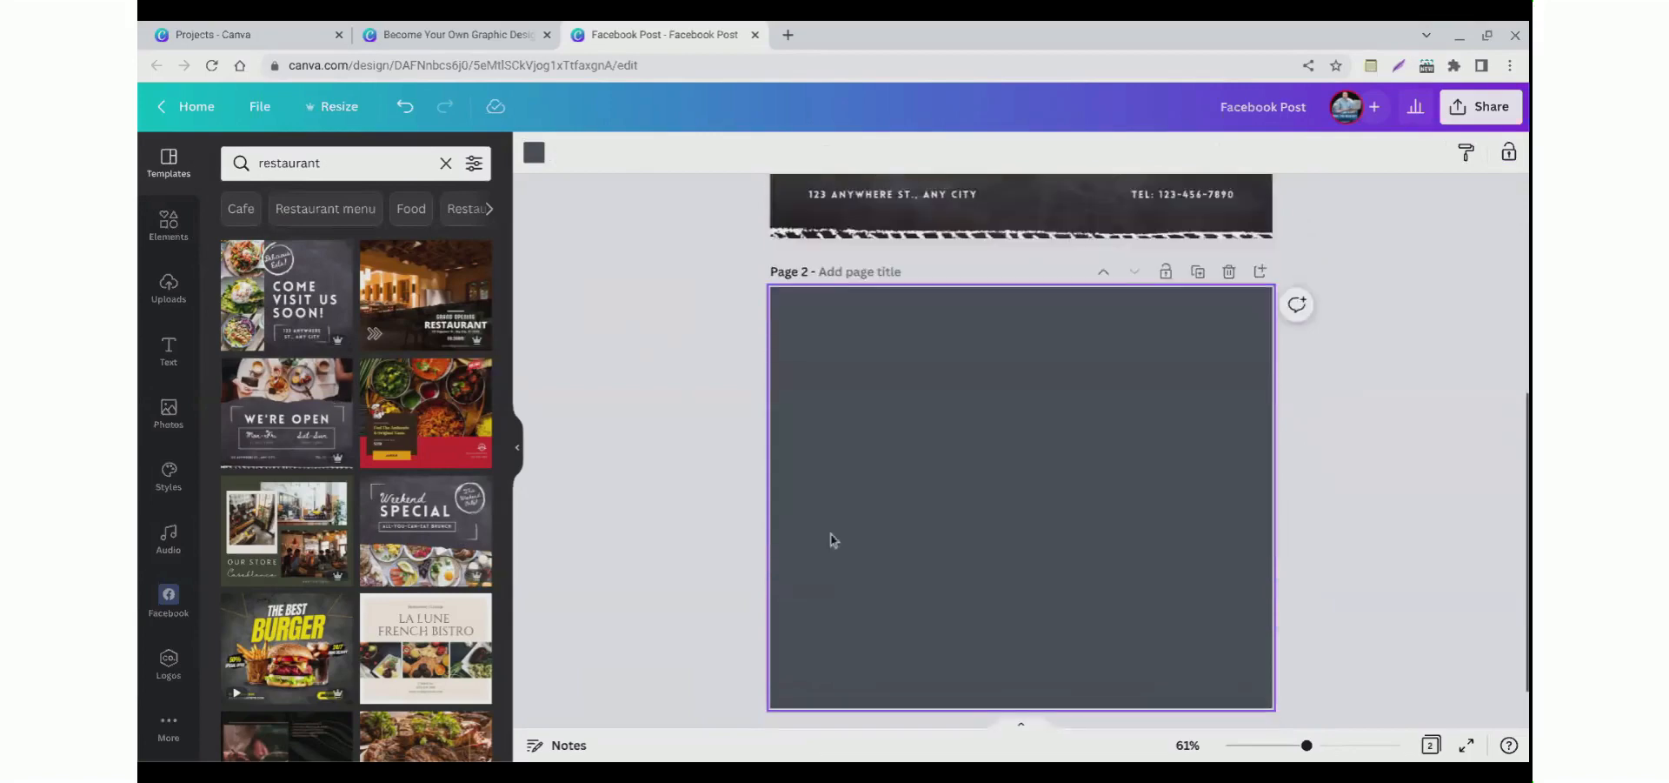
key(Delete)
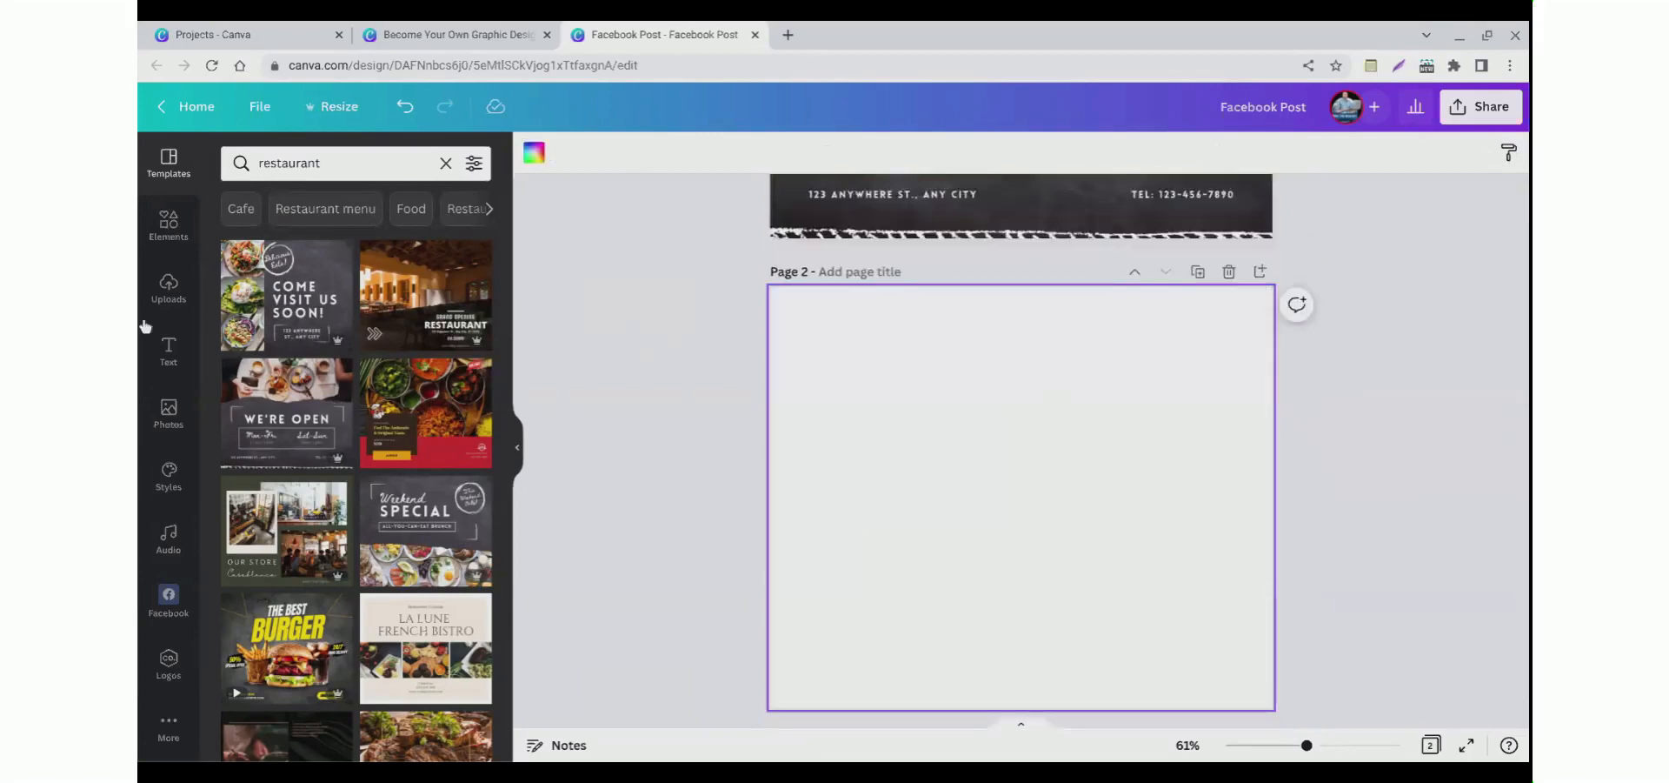
Step: Search the elements for hamburger and browse the Graphics, Photos, Videos and Audio results
click(168, 245)
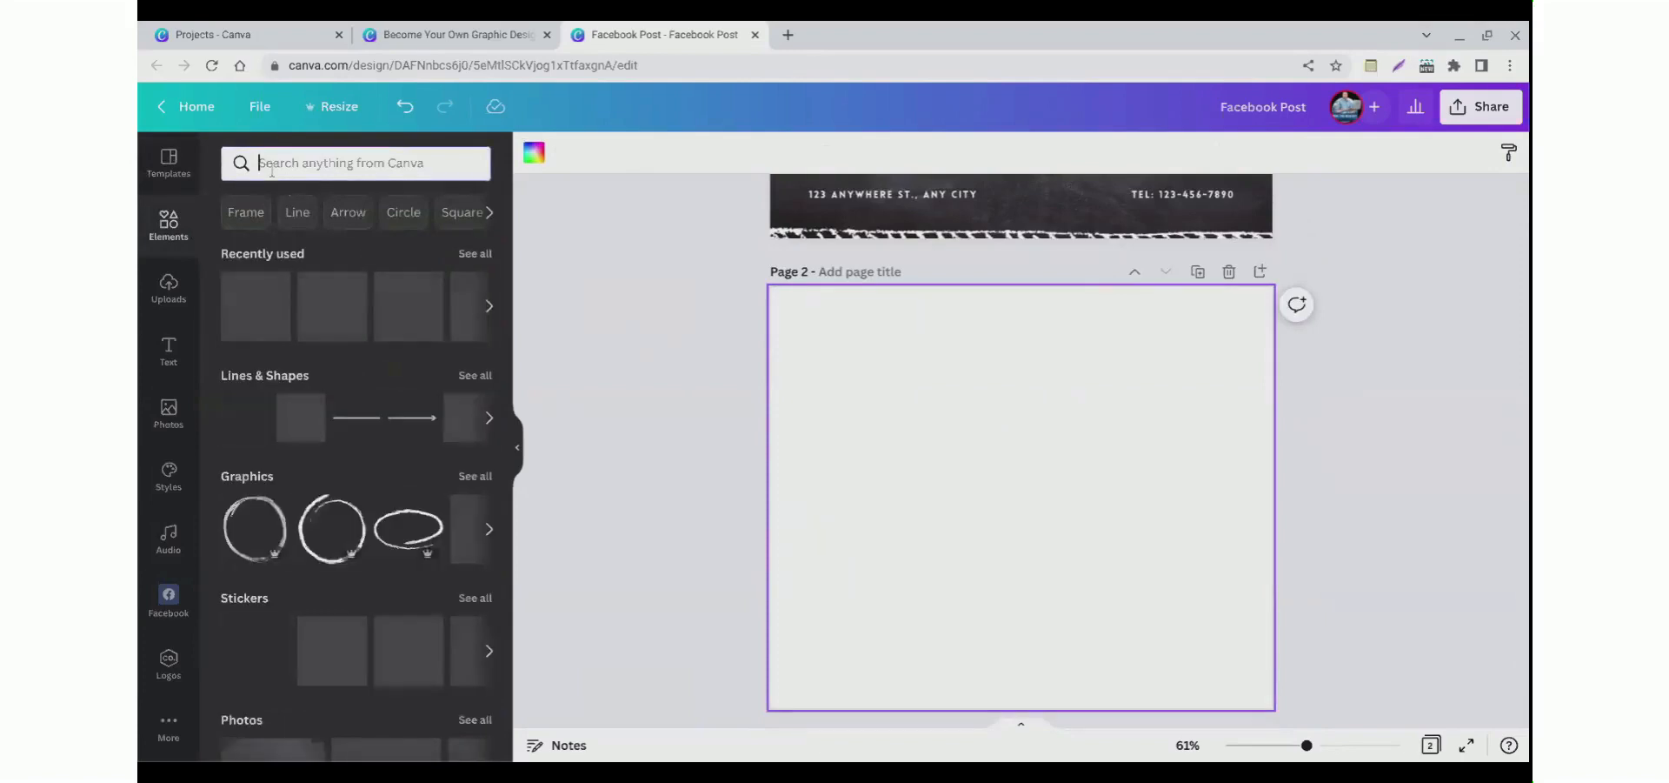
click(272, 171)
text(h)
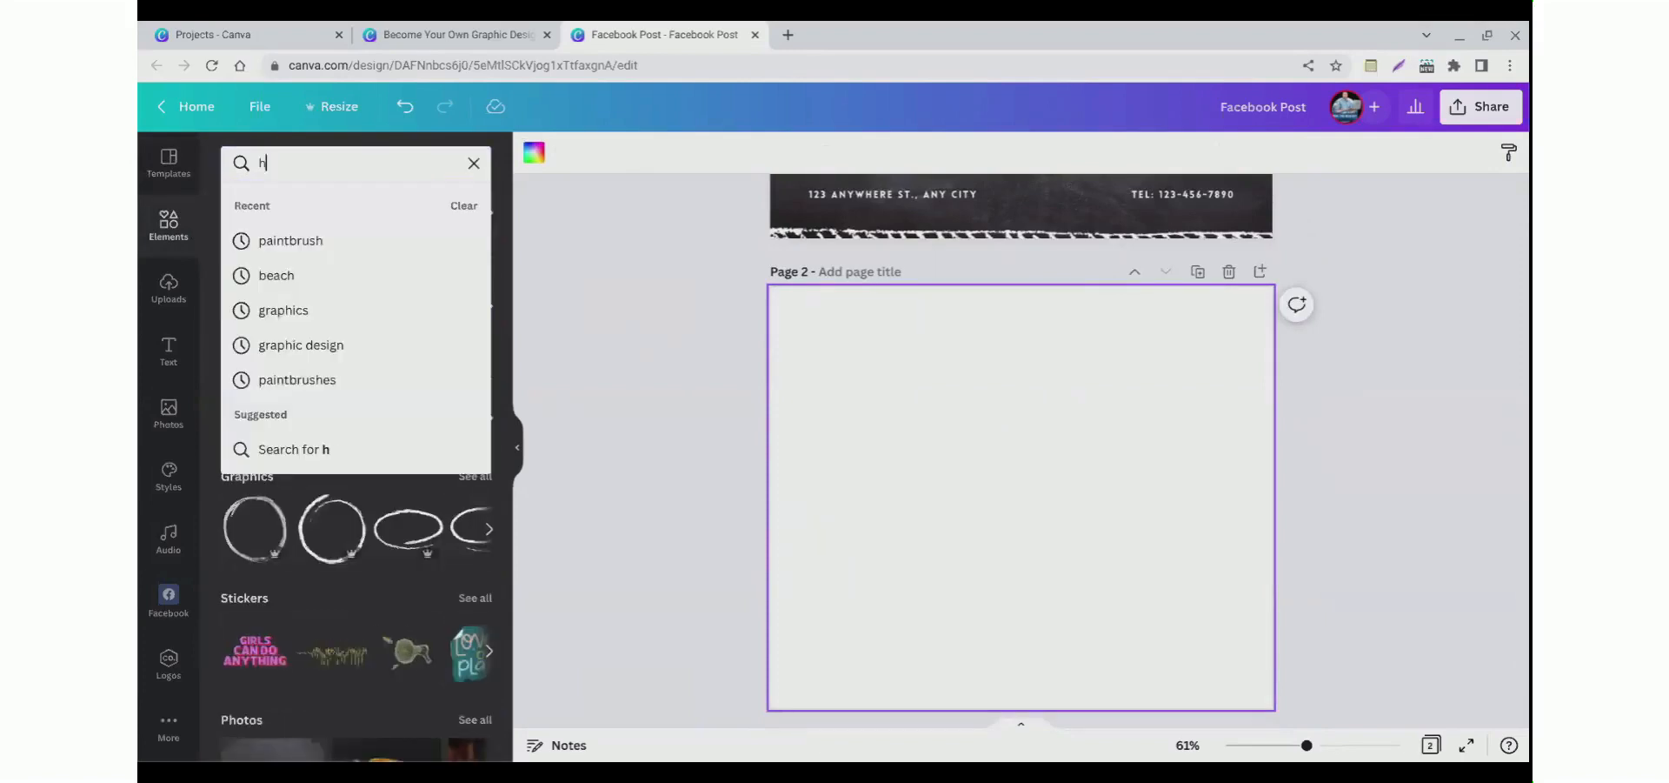
text(amburger)
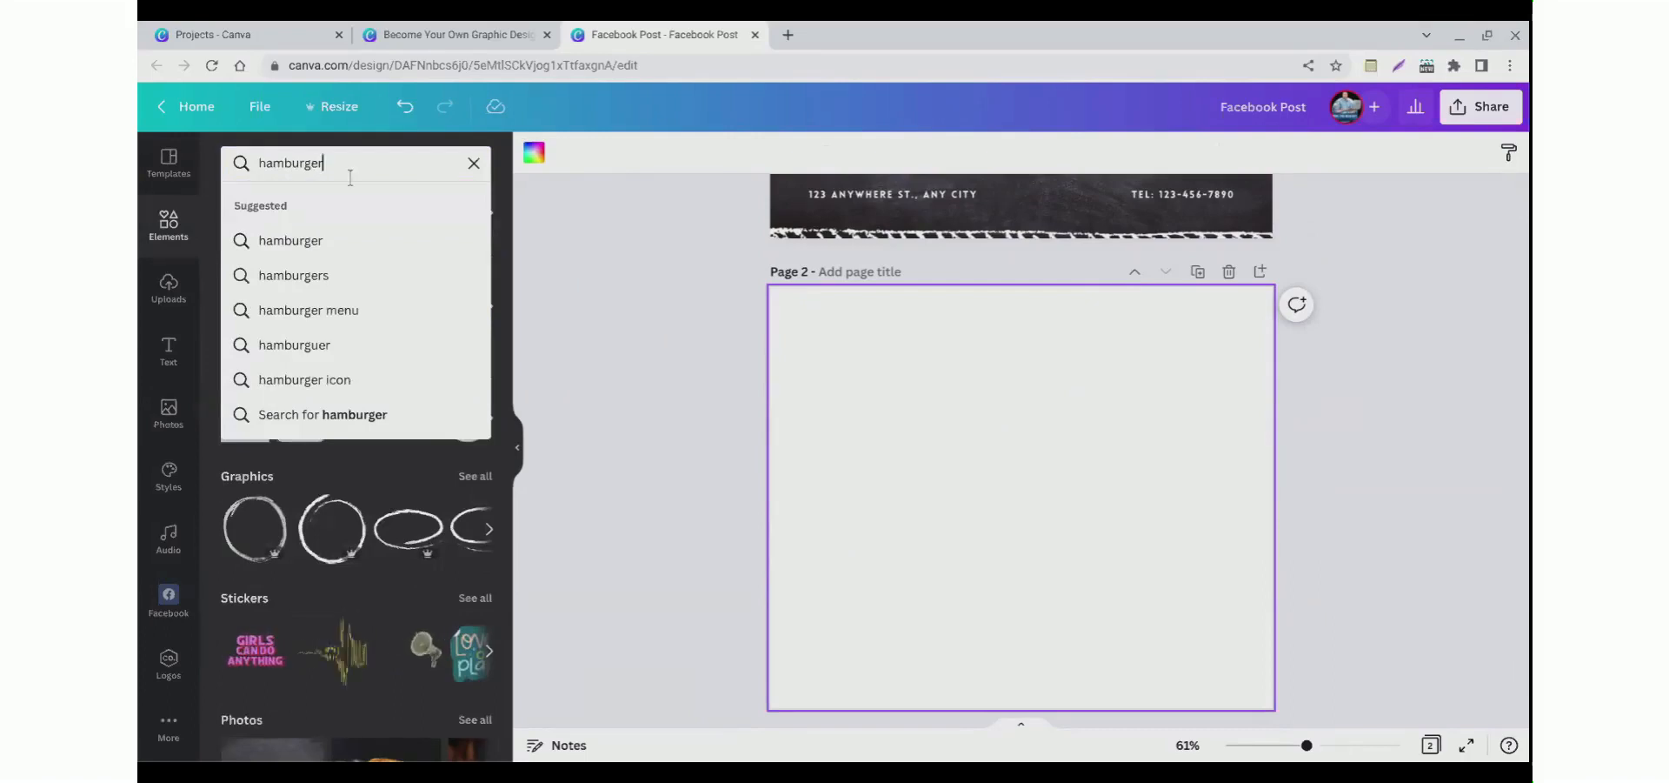
key(Return)
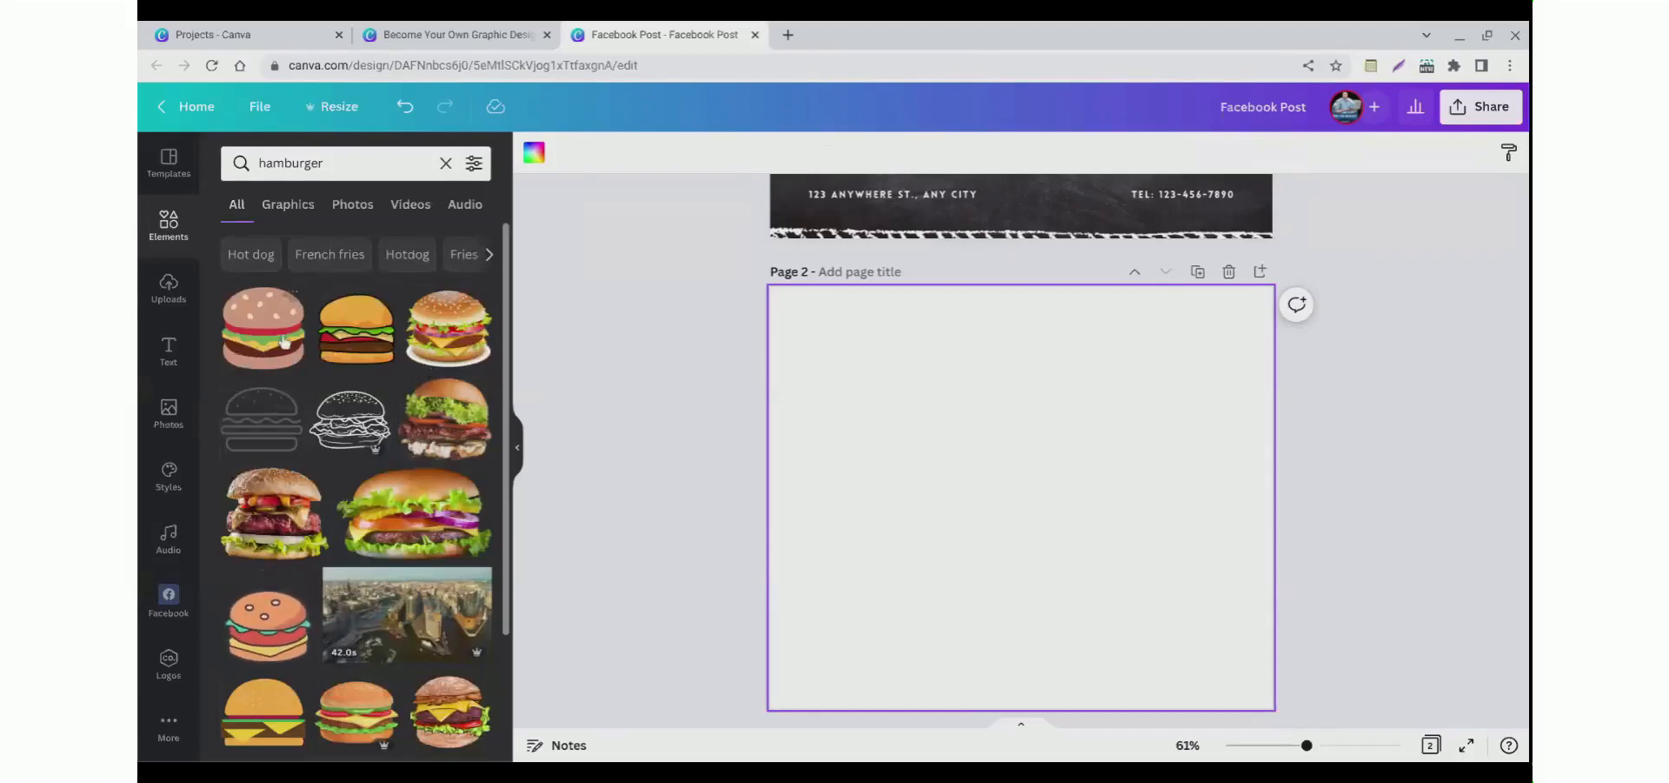
click(288, 217)
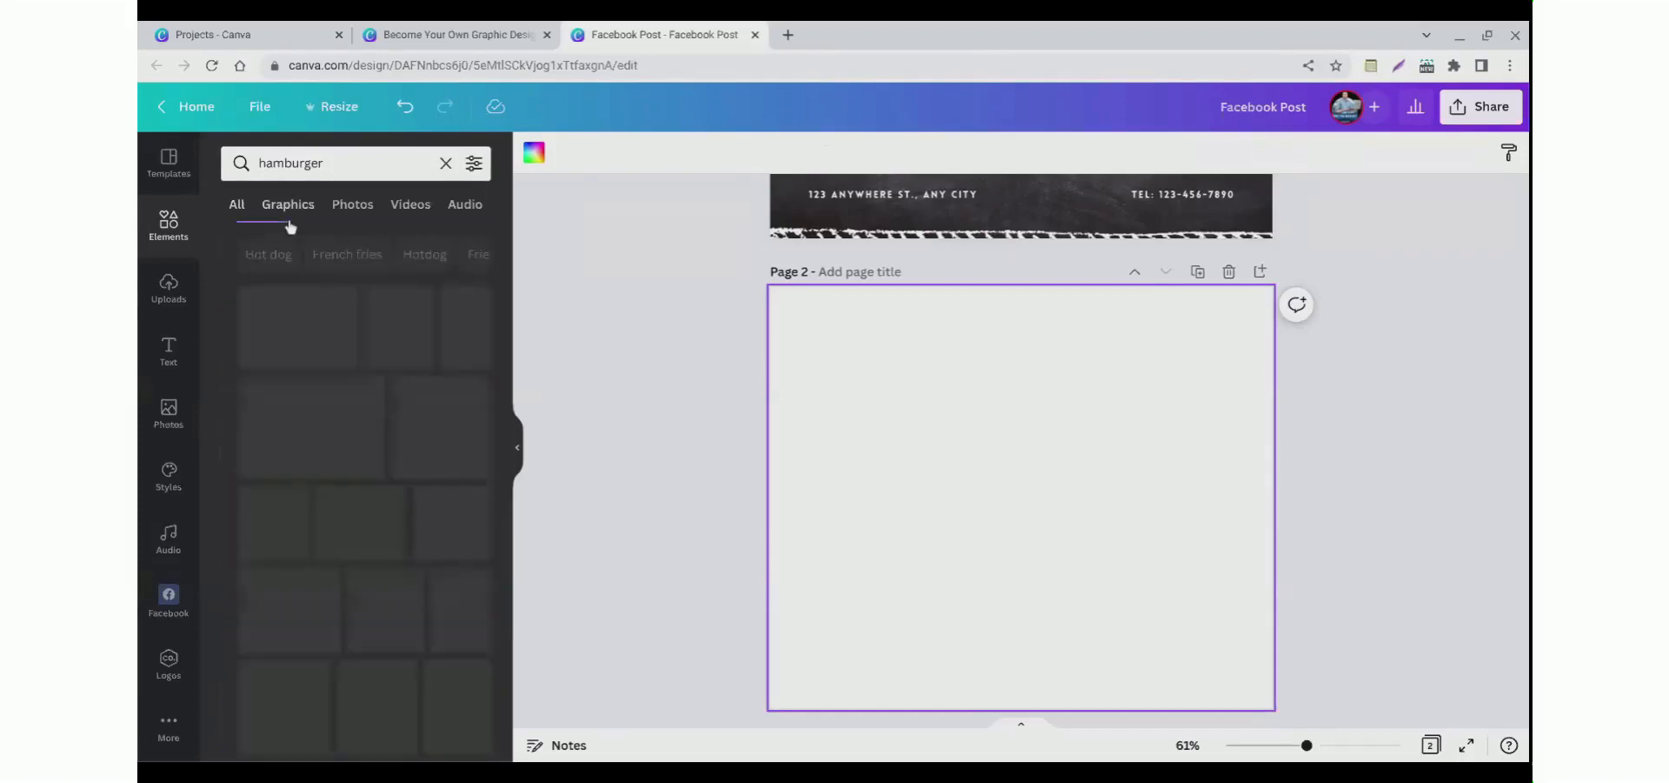
click(347, 220)
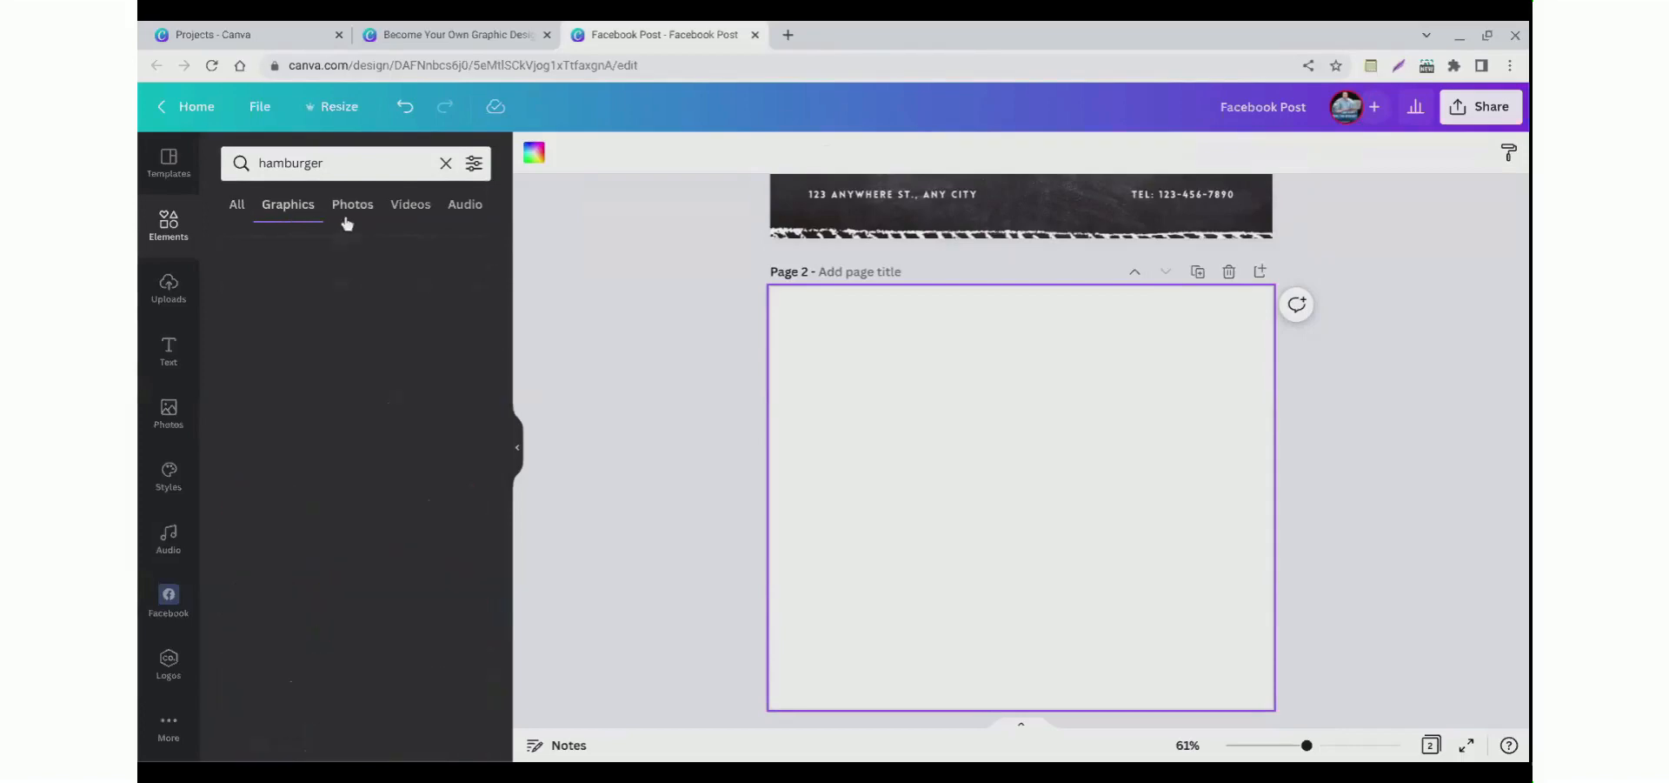
click(395, 219)
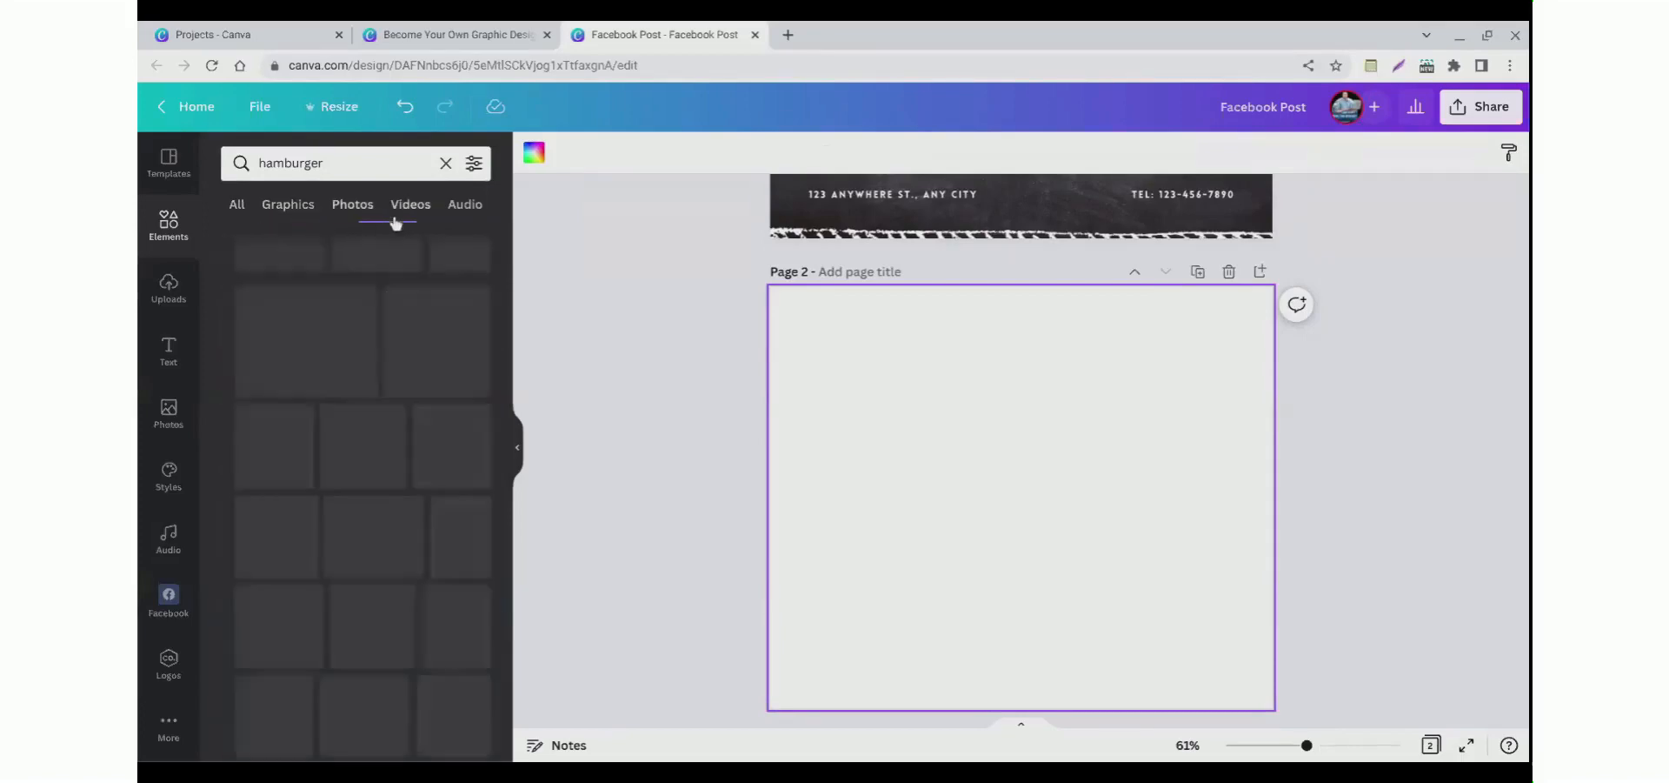
click(469, 218)
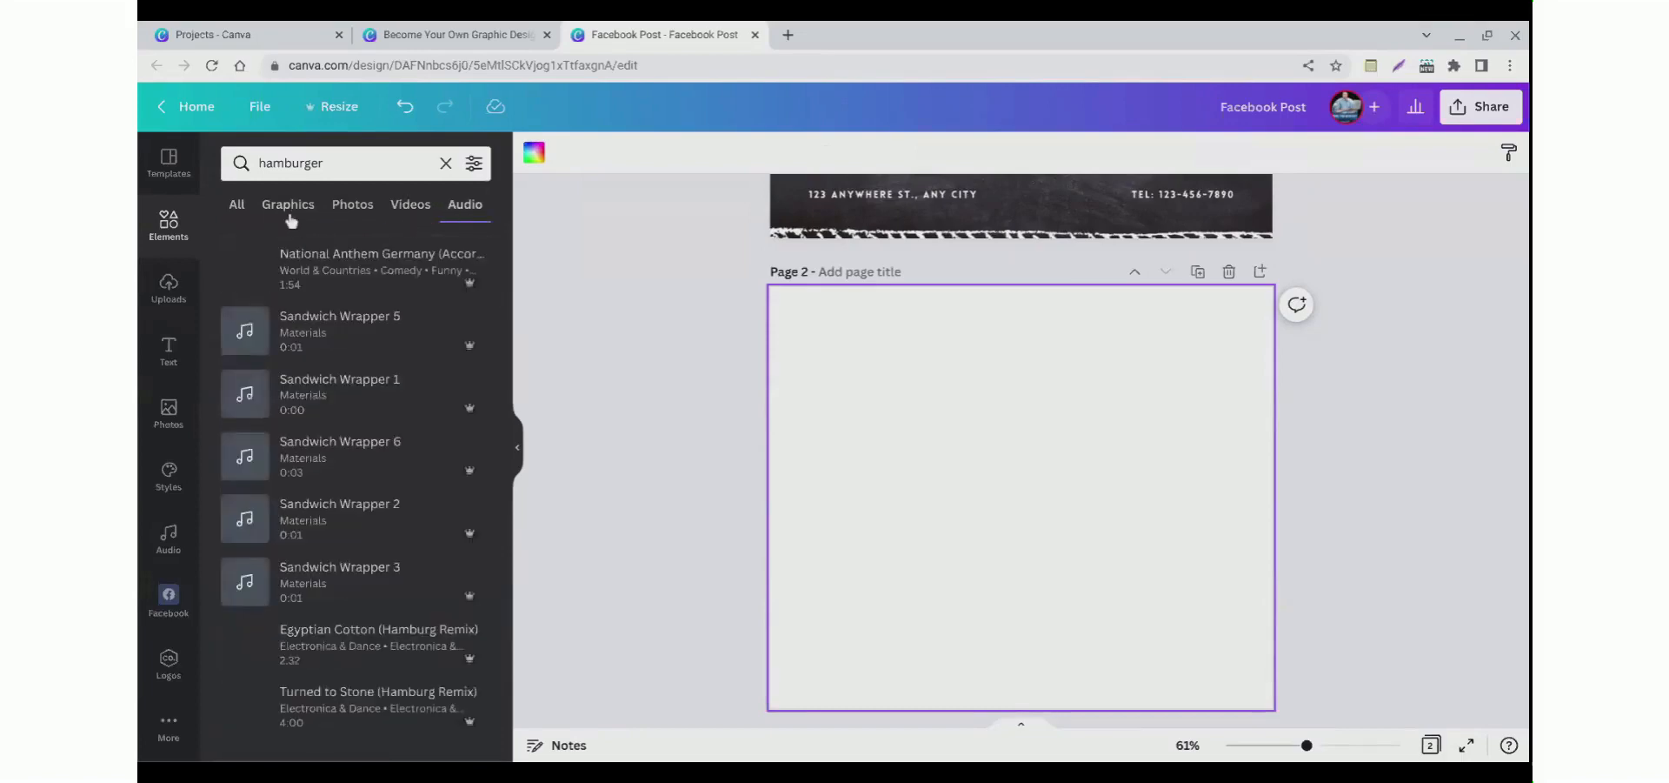
Step: Add a hamburger photo from the Photos results to the second page
click(348, 217)
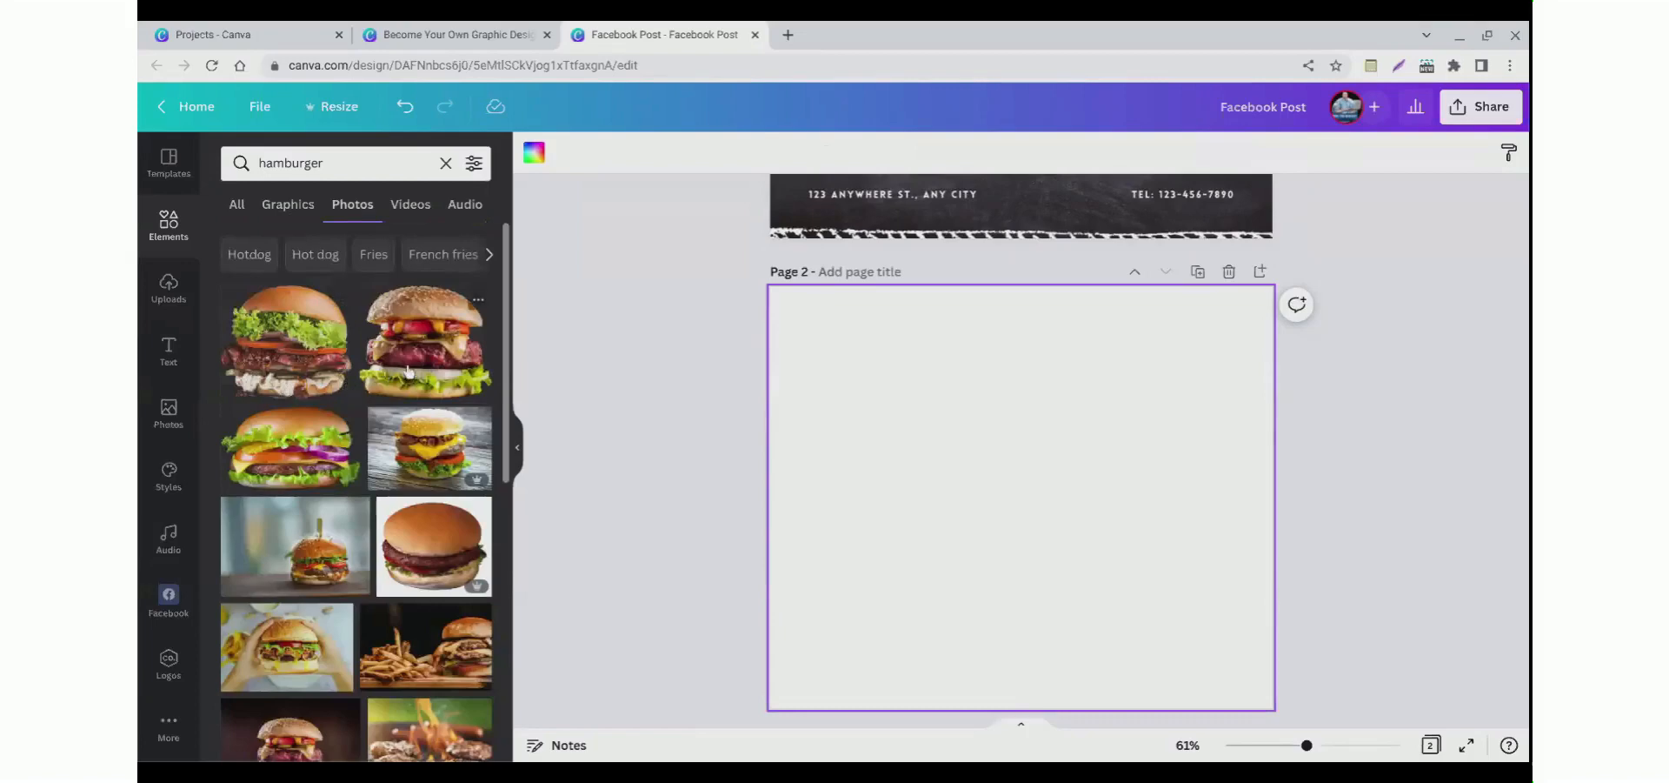
click(409, 369)
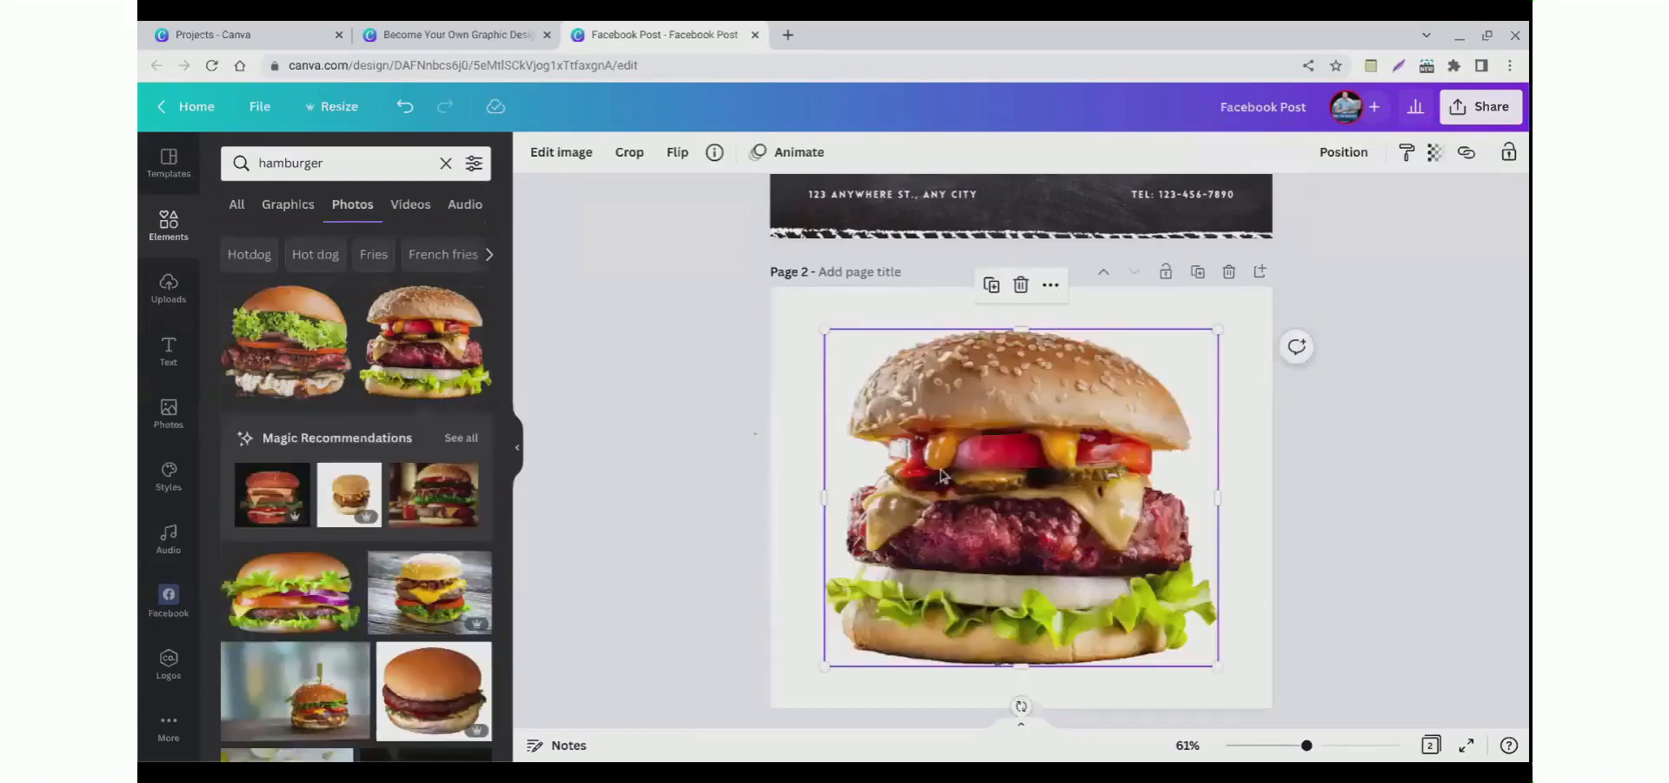
key(Delete)
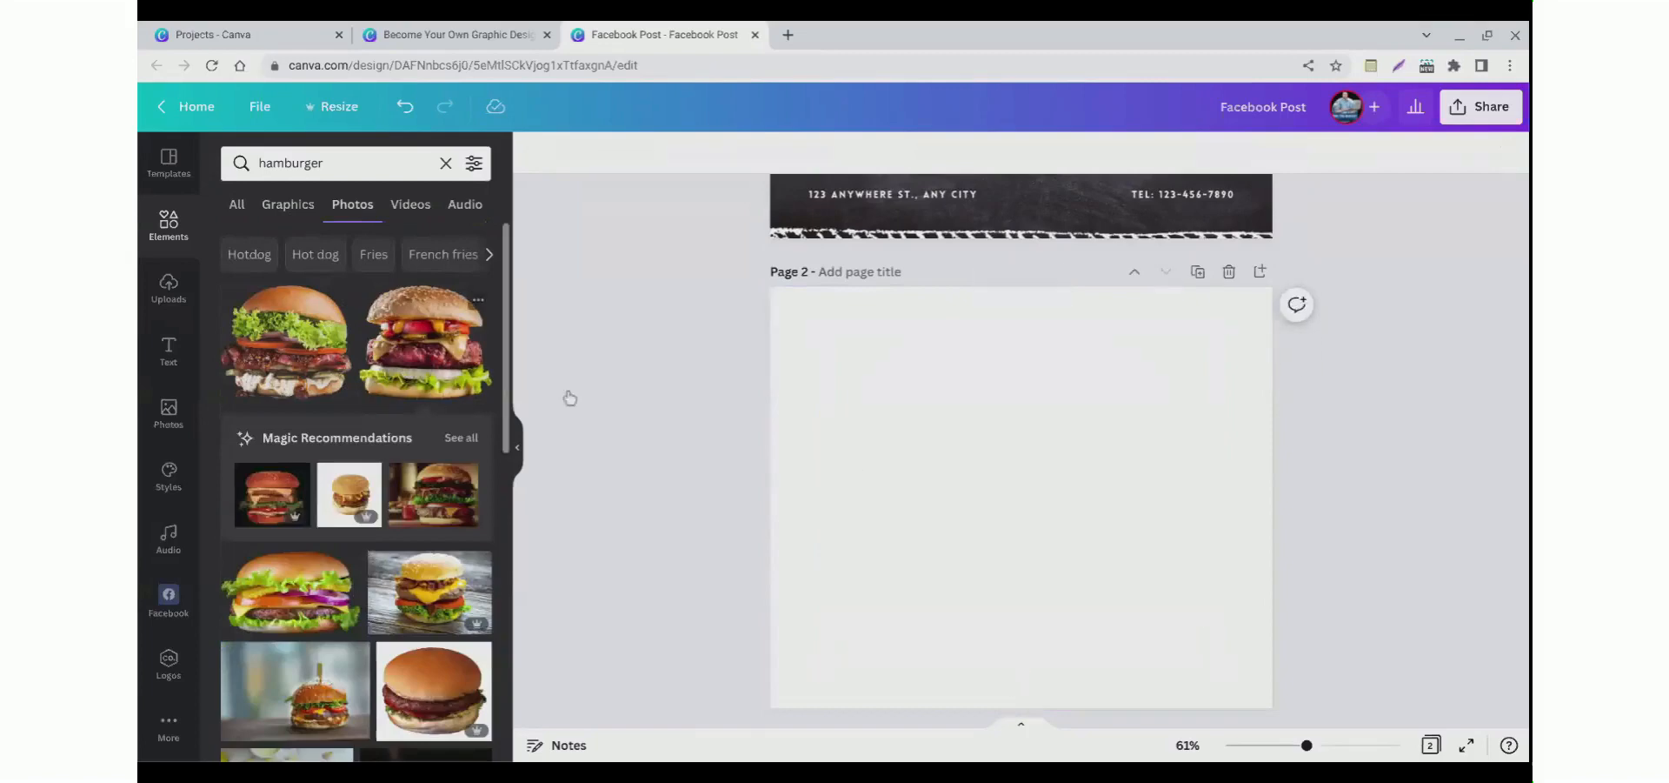
drag(569, 397, 663, 408)
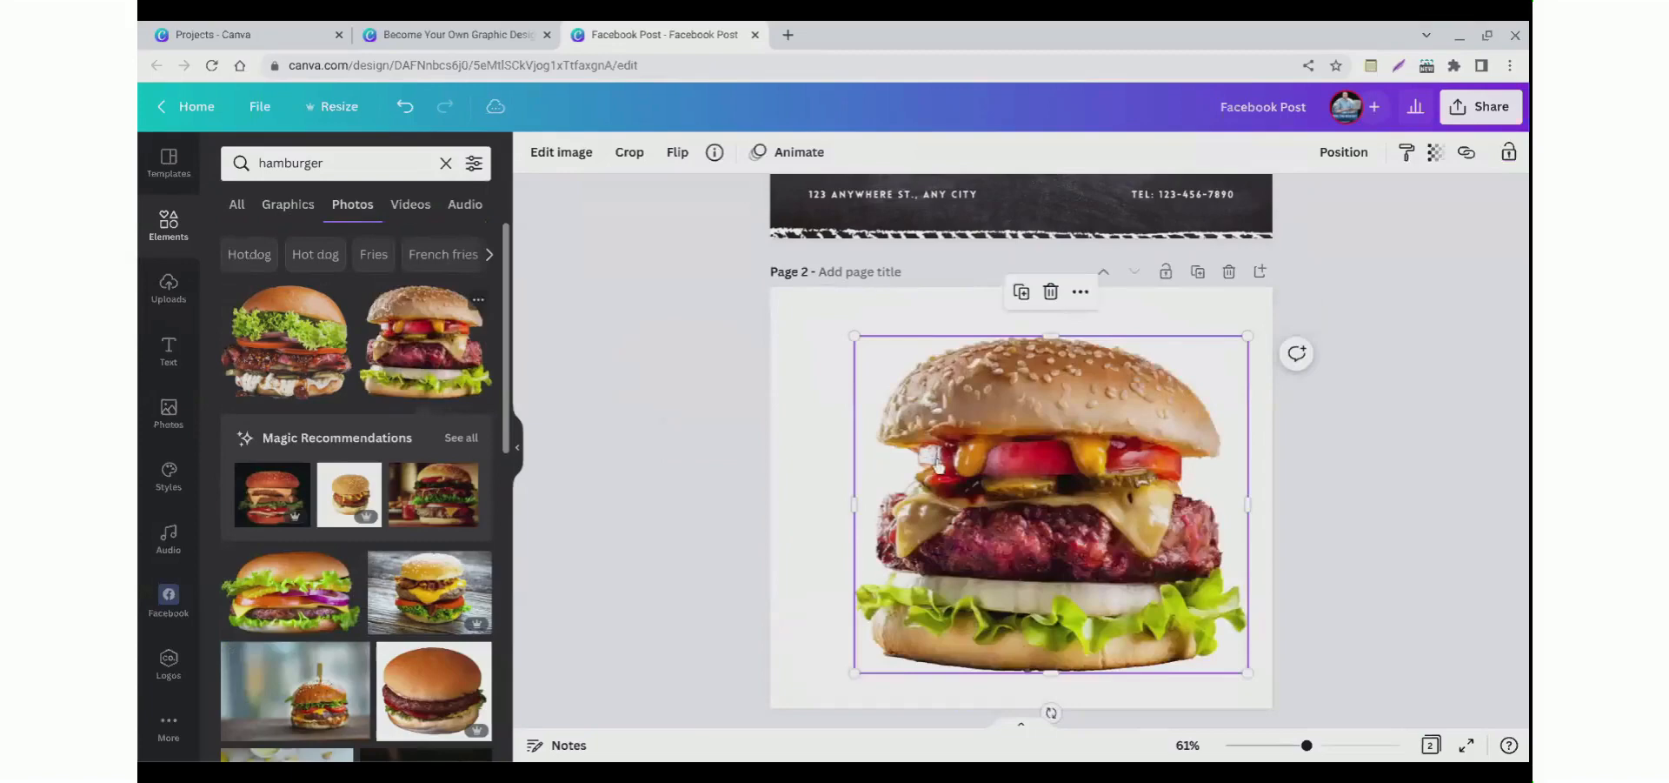
key(Delete)
click(440, 369)
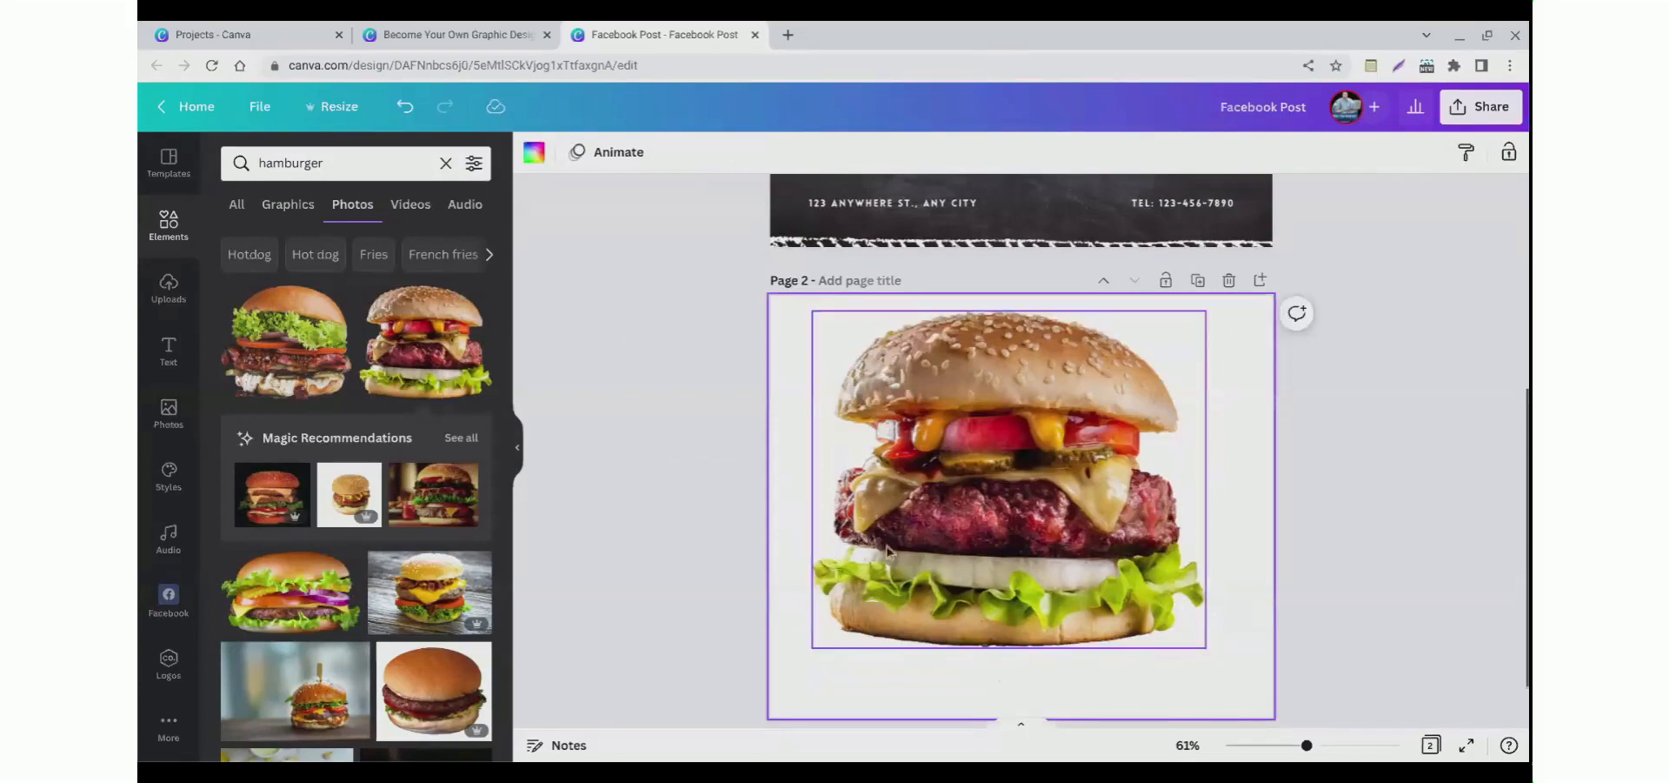
Step: Shrink the hamburger photo and move it to the upper-left area of the second page
click(887, 546)
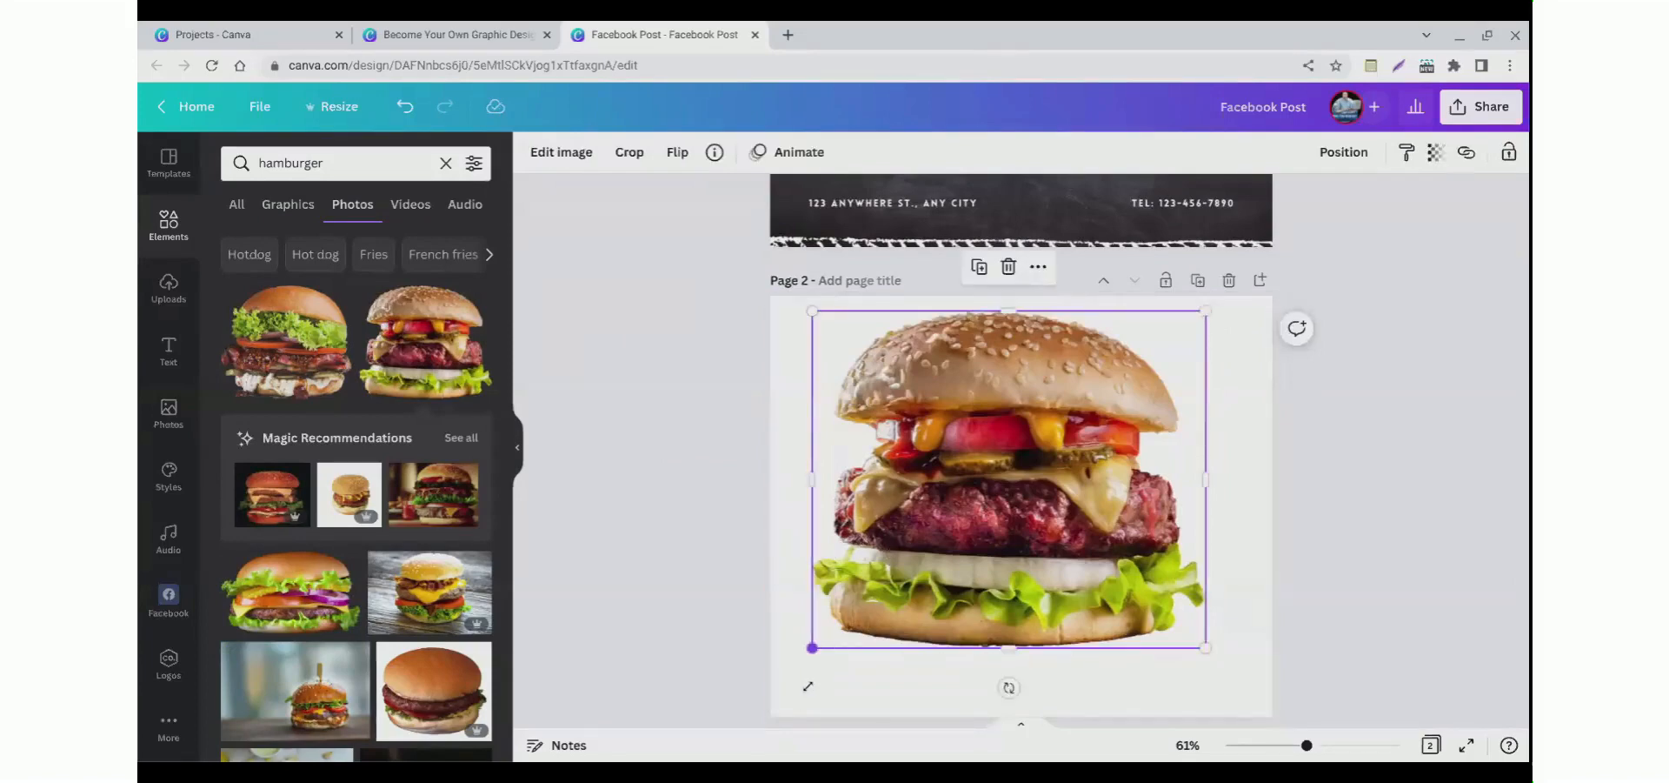
drag(818, 679, 936, 599)
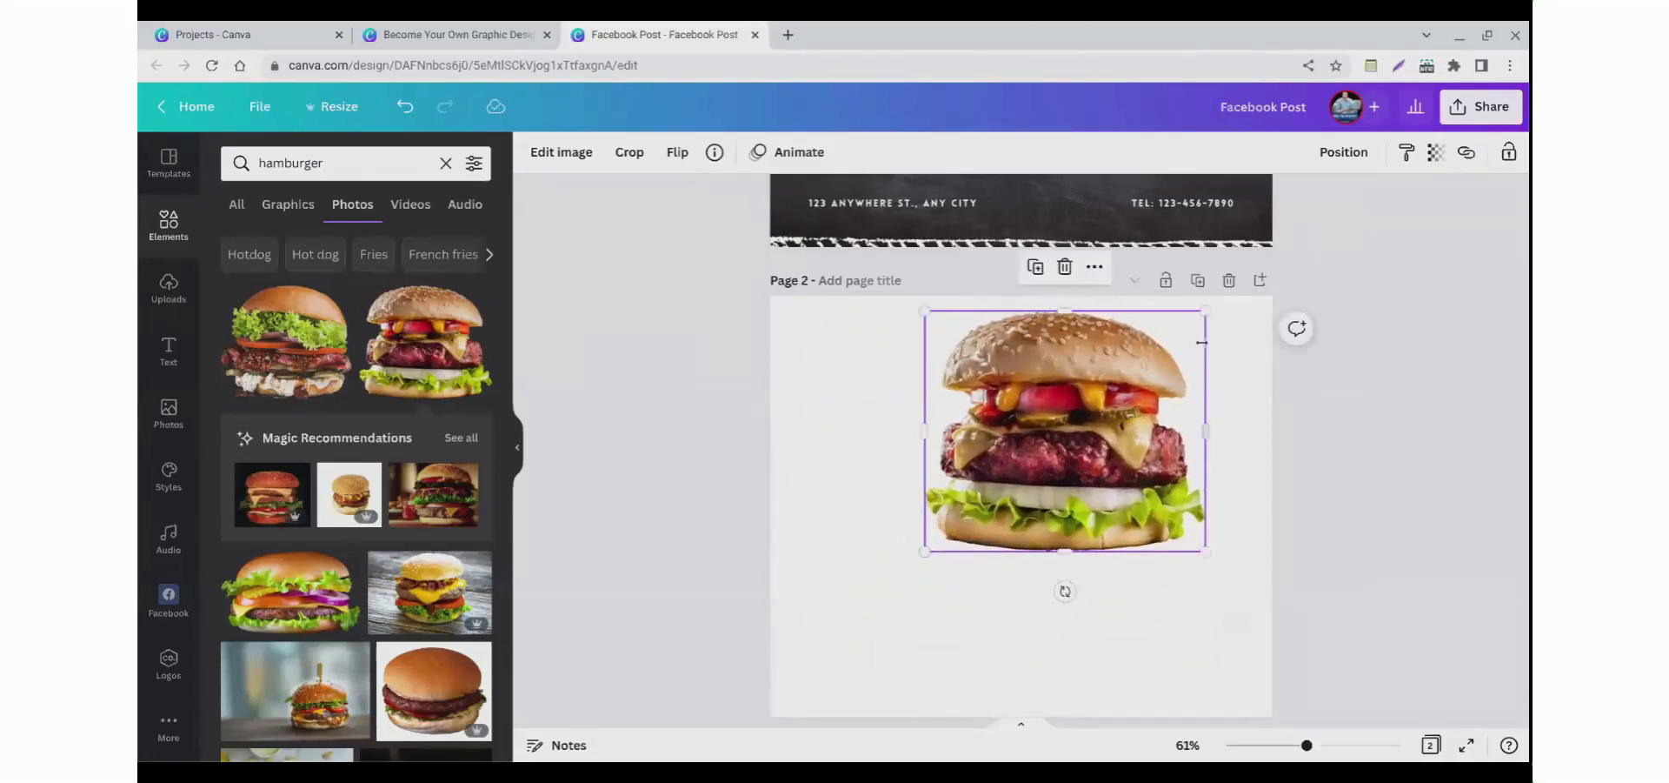
mouse_move(1193, 337)
mouse_down()
mouse_move(1118, 413)
mouse_move(1203, 337)
mouse_up()
mouse_move(1051, 342)
mouse_down()
mouse_move(1054, 456)
mouse_move(1054, 315)
mouse_up()
click(1058, 585)
drag(1014, 413, 886, 438)
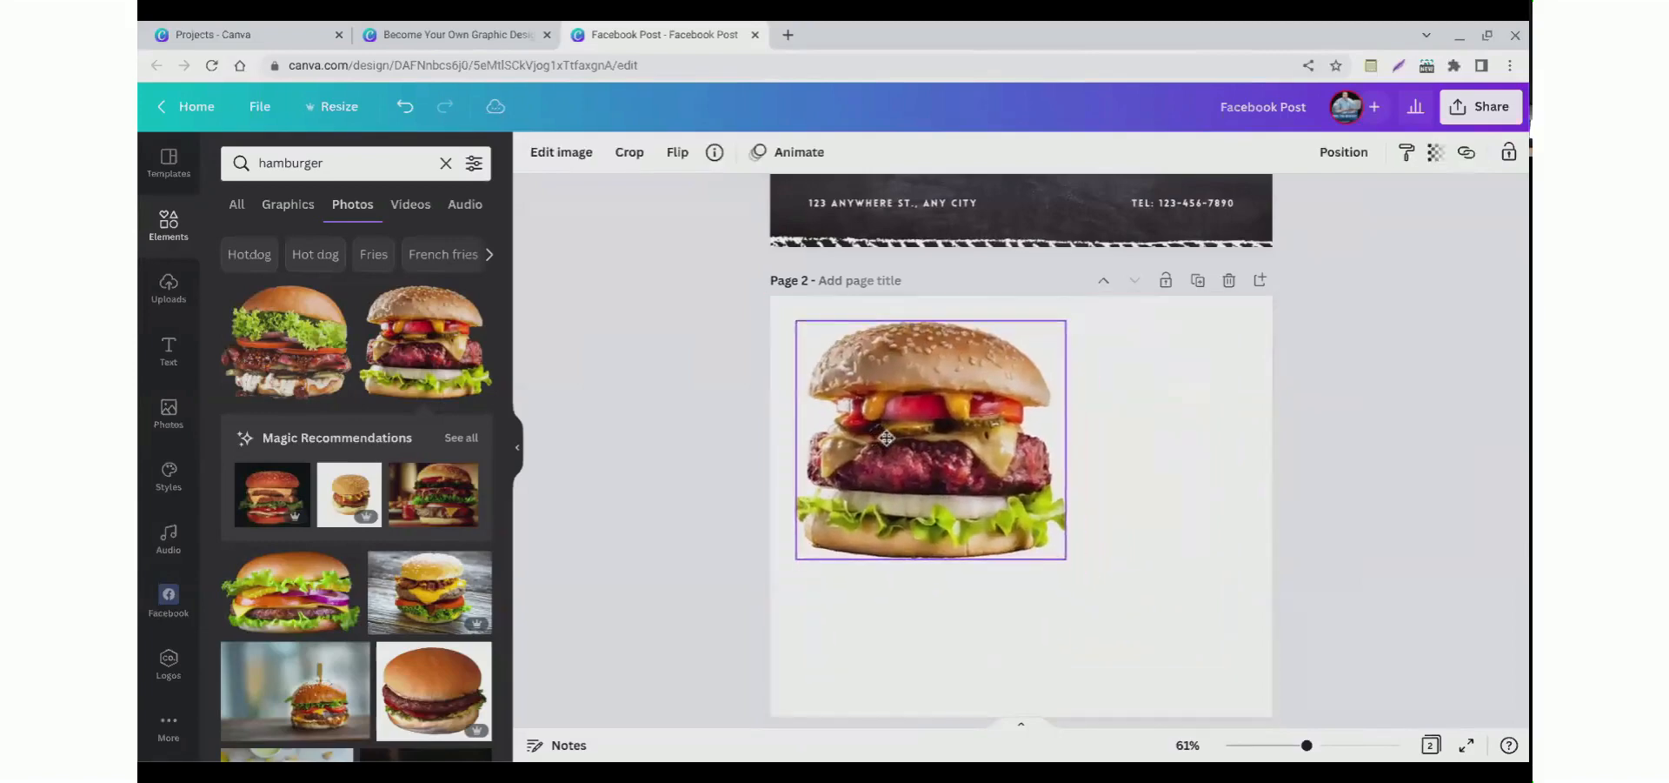
click(737, 423)
click(877, 420)
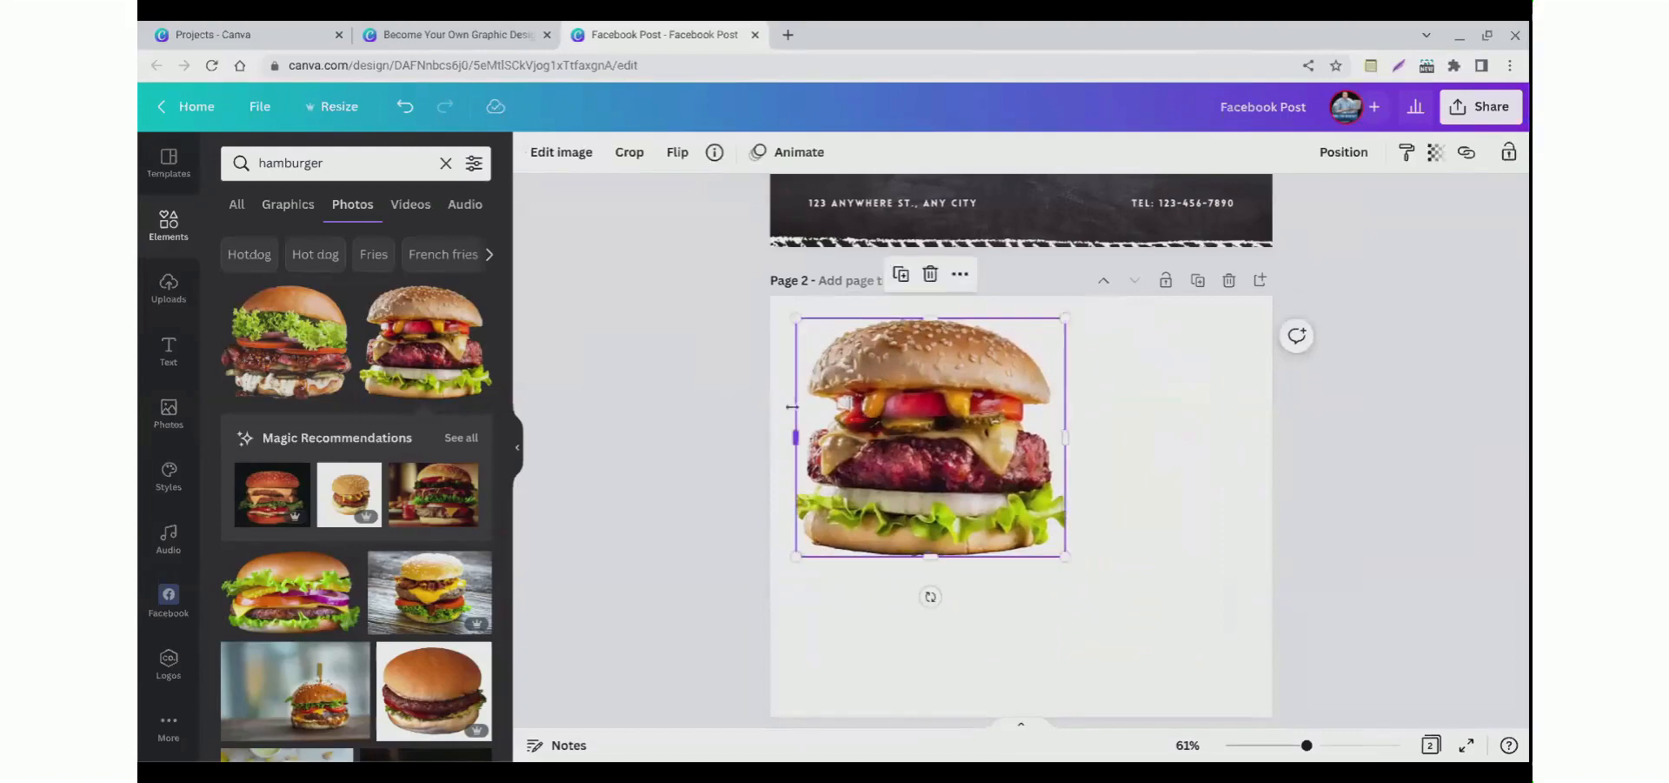
Step: Try placing hamburger photos on the first page, then delete them along with the top food photo
scroll(788, 409, up, 2)
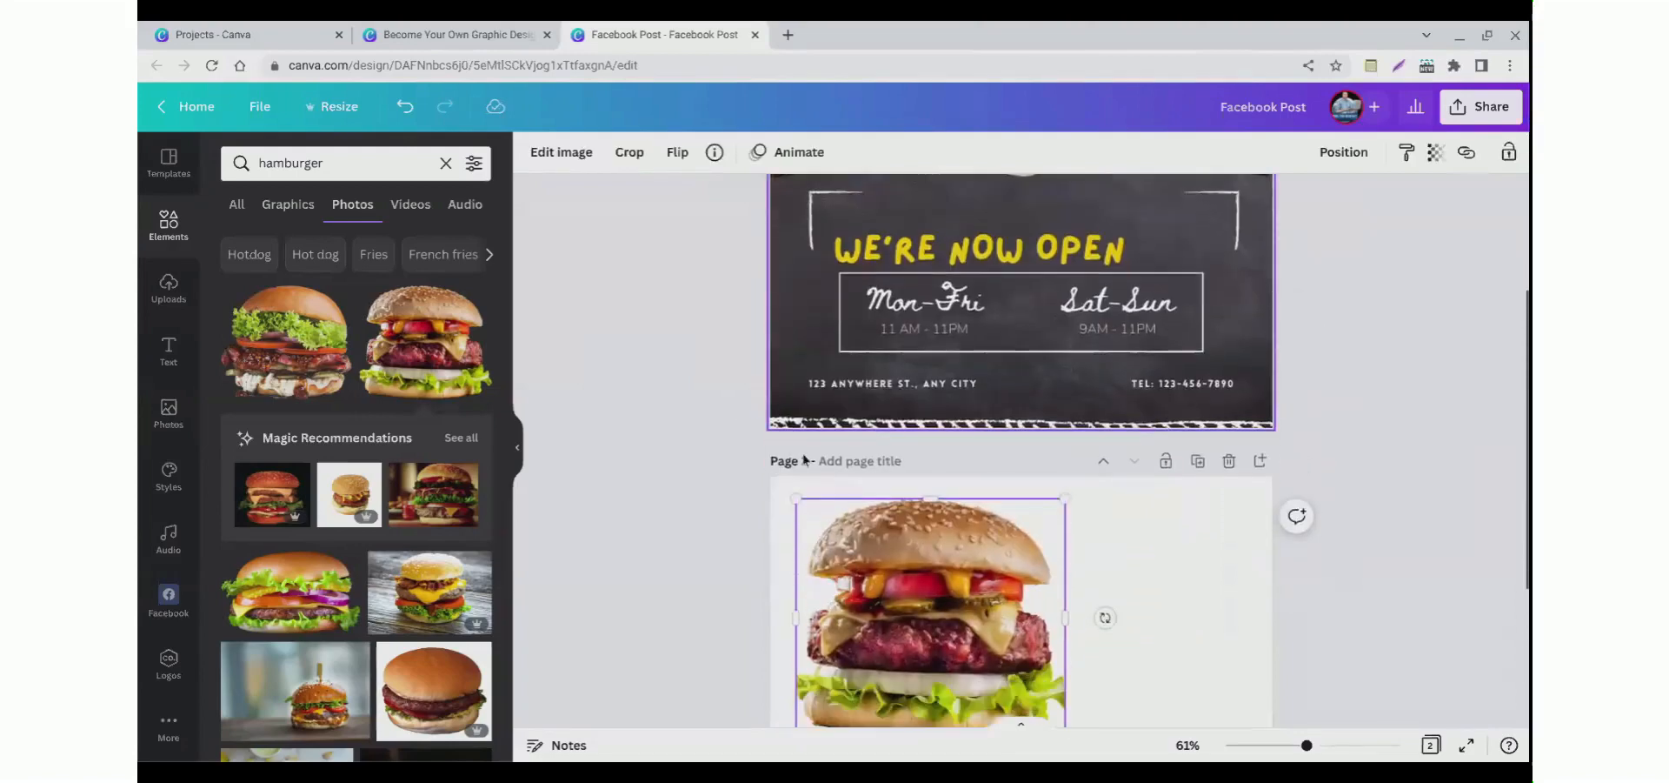
scroll(762, 495, up, 3)
click(443, 362)
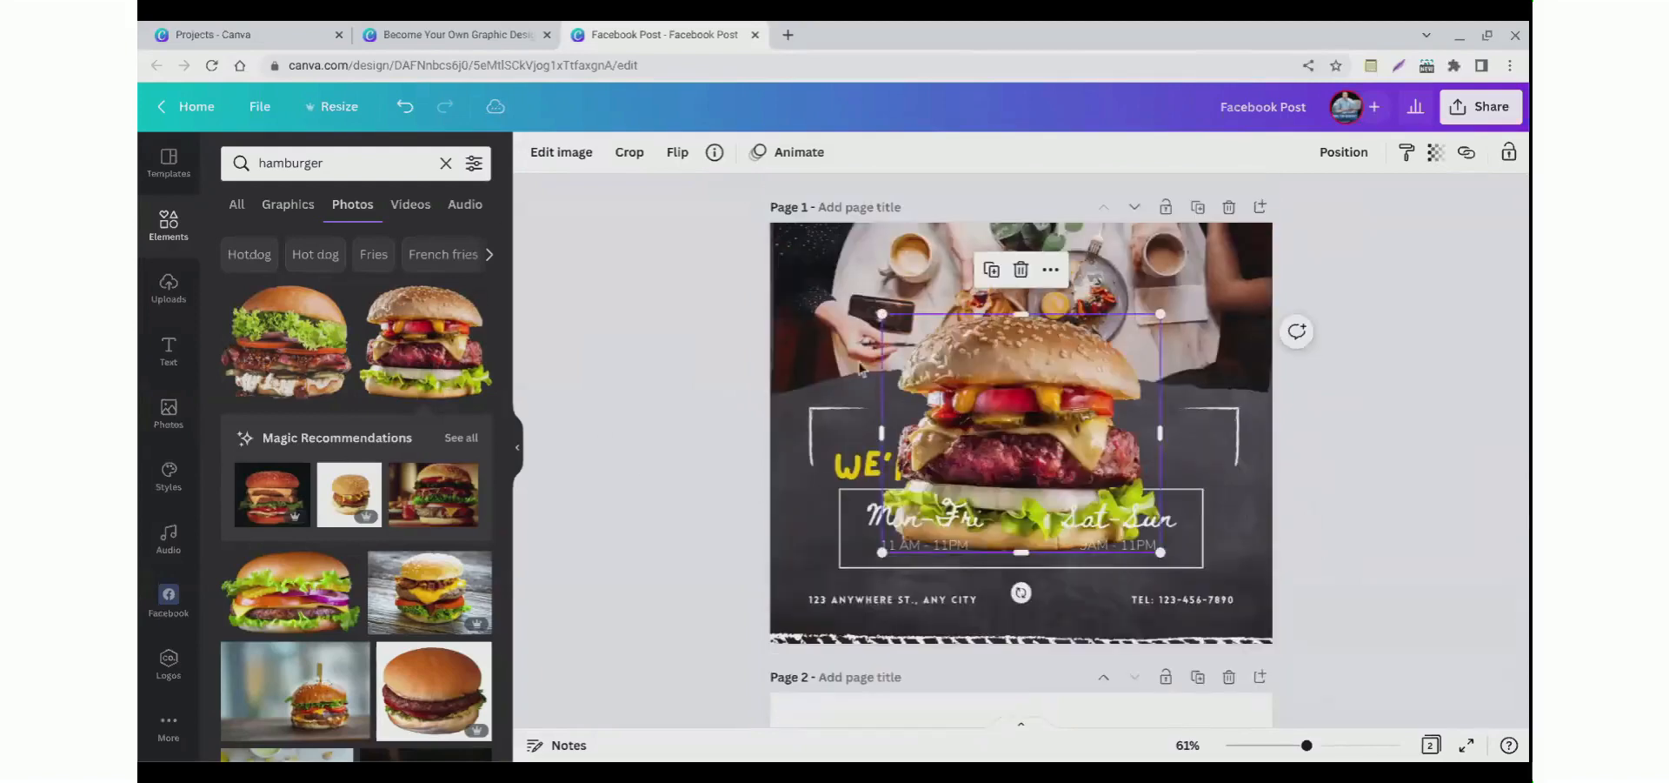
drag(966, 421, 945, 391)
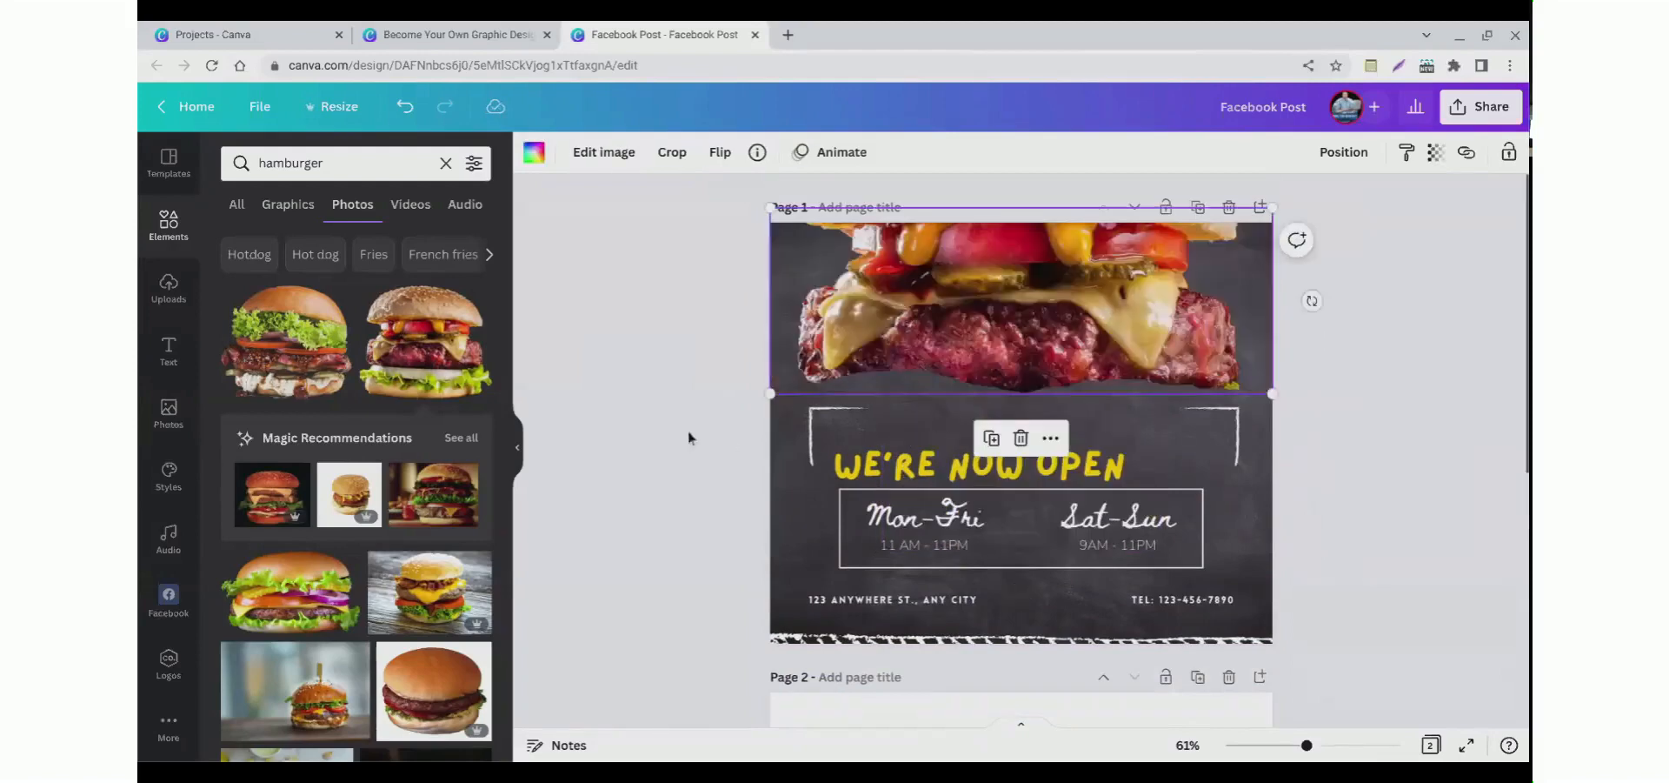
click(444, 354)
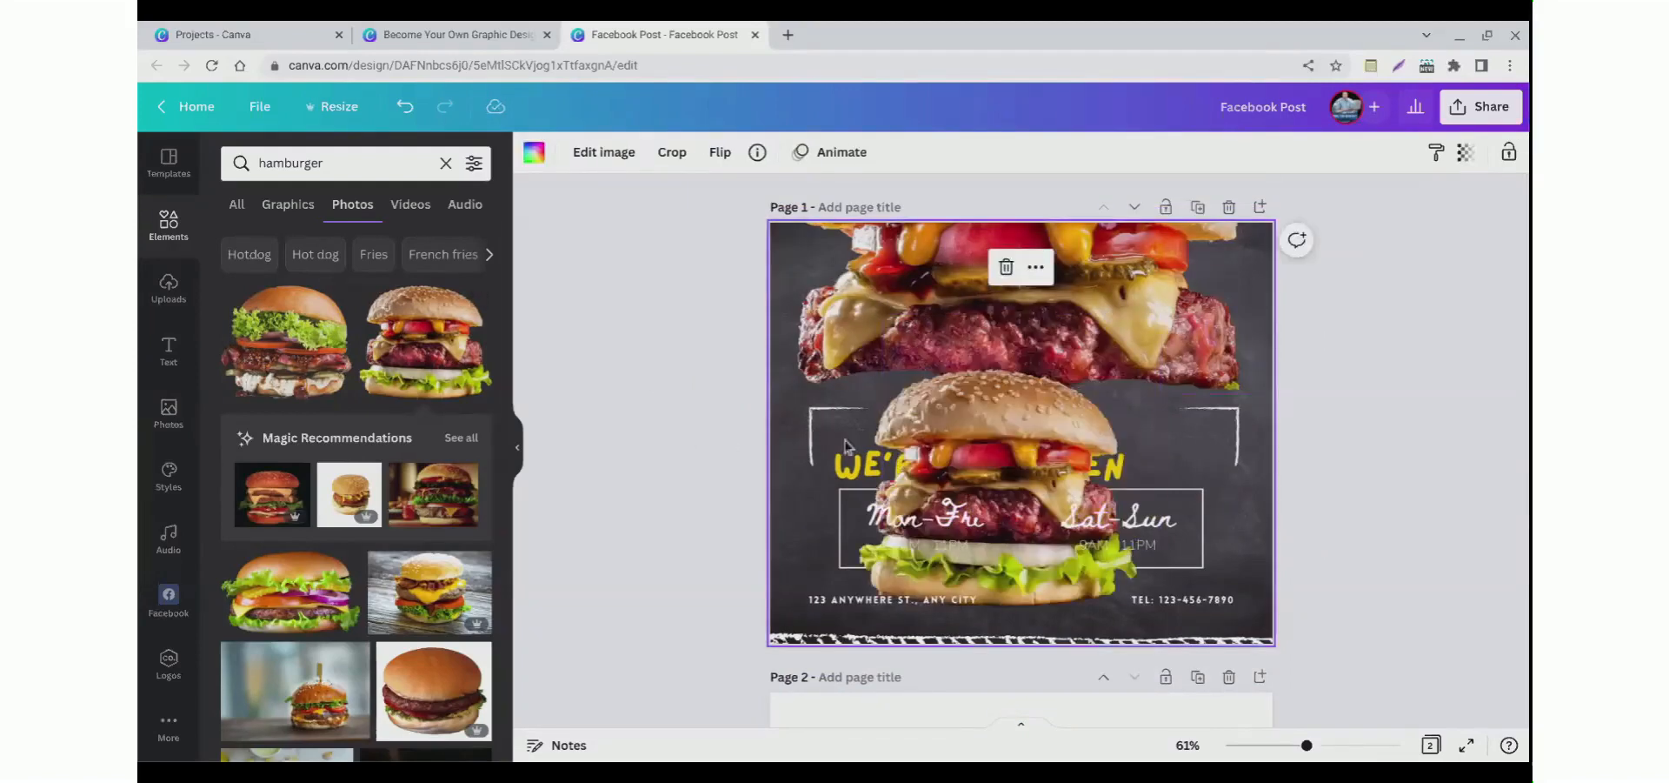
drag(991, 444, 911, 436)
key(Delete)
key(Delete)
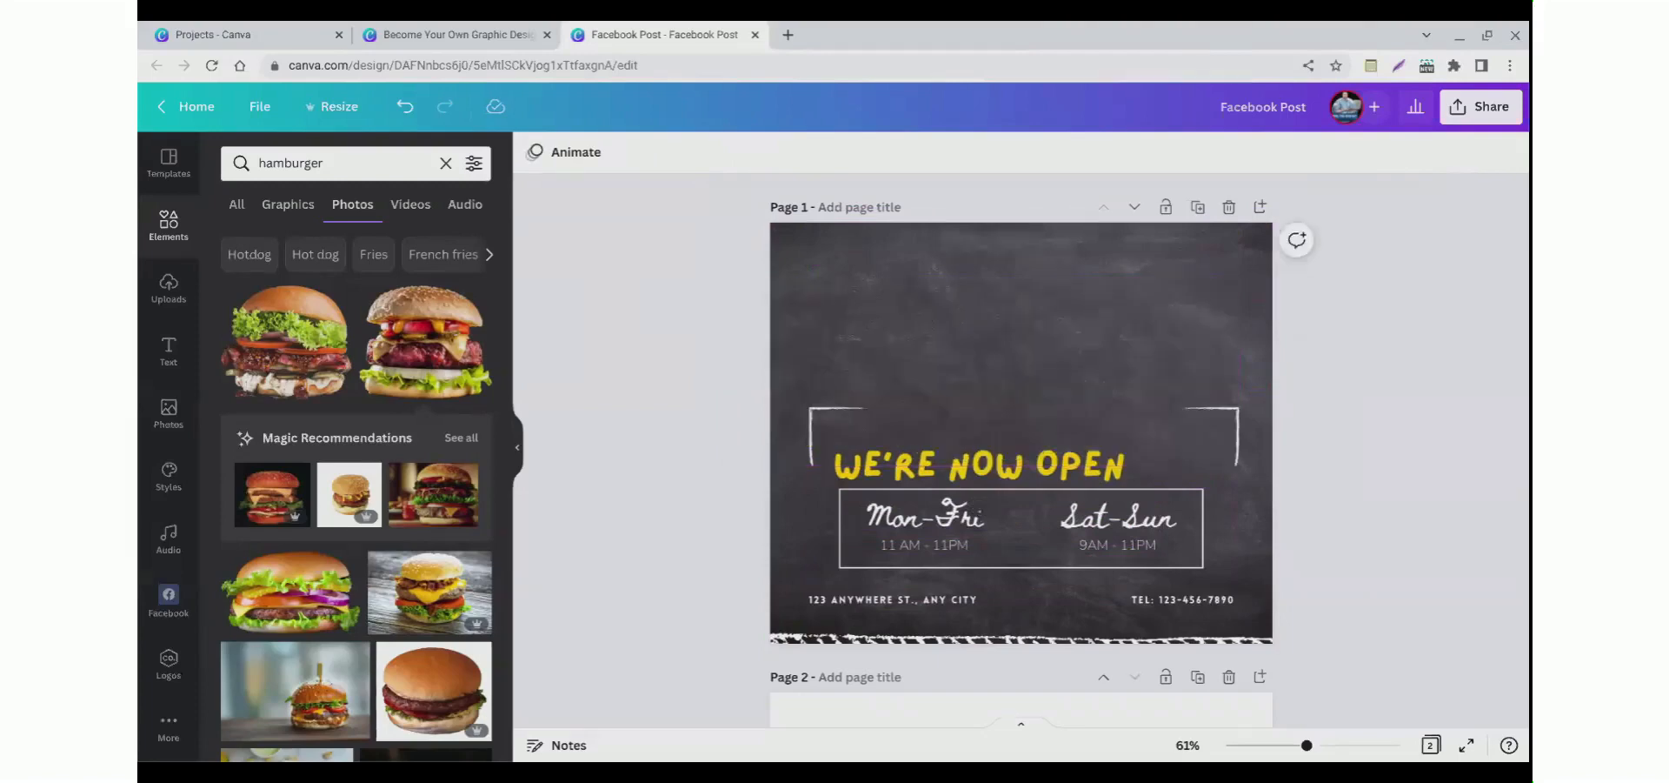
Step: Add a hamburger photo to the first page and place it at the upper left
click(425, 366)
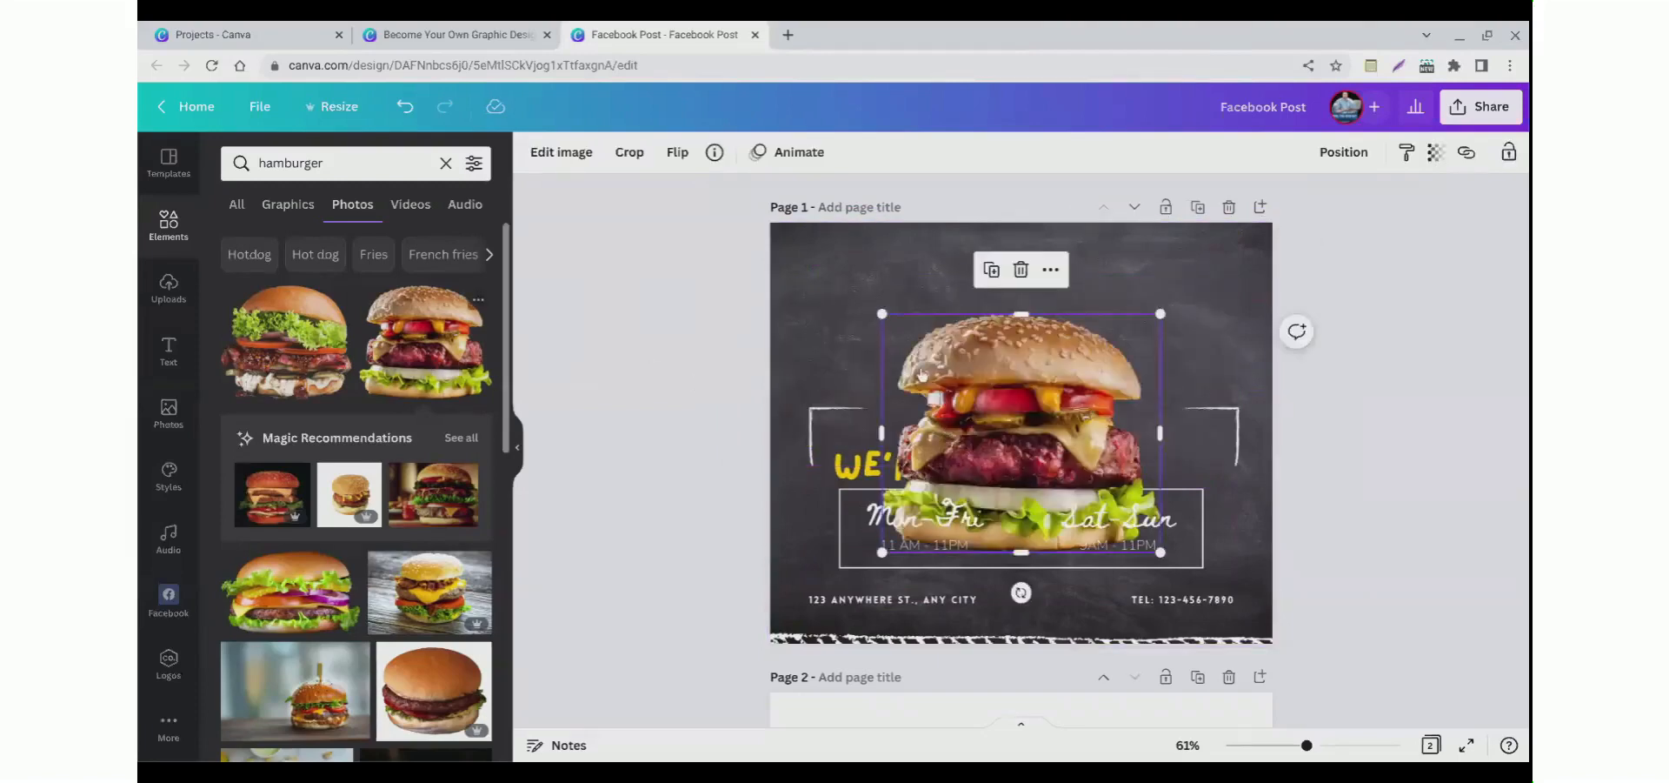
drag(909, 446, 857, 363)
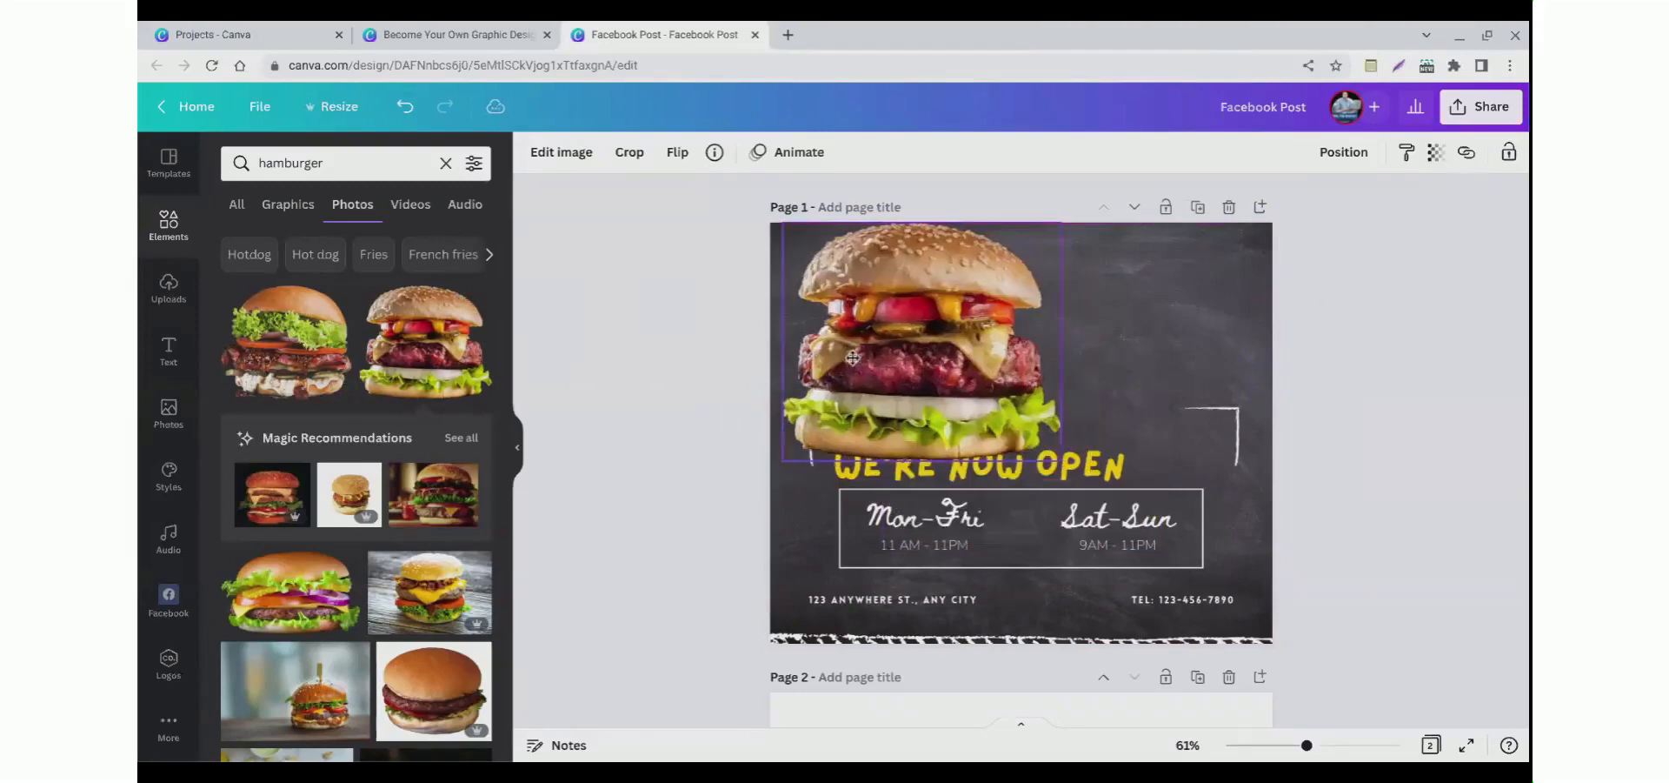
Step: Delete the WE'RE NOW OPEN heading from the first page
drag(1119, 454, 1136, 329)
click(760, 331)
click(1087, 329)
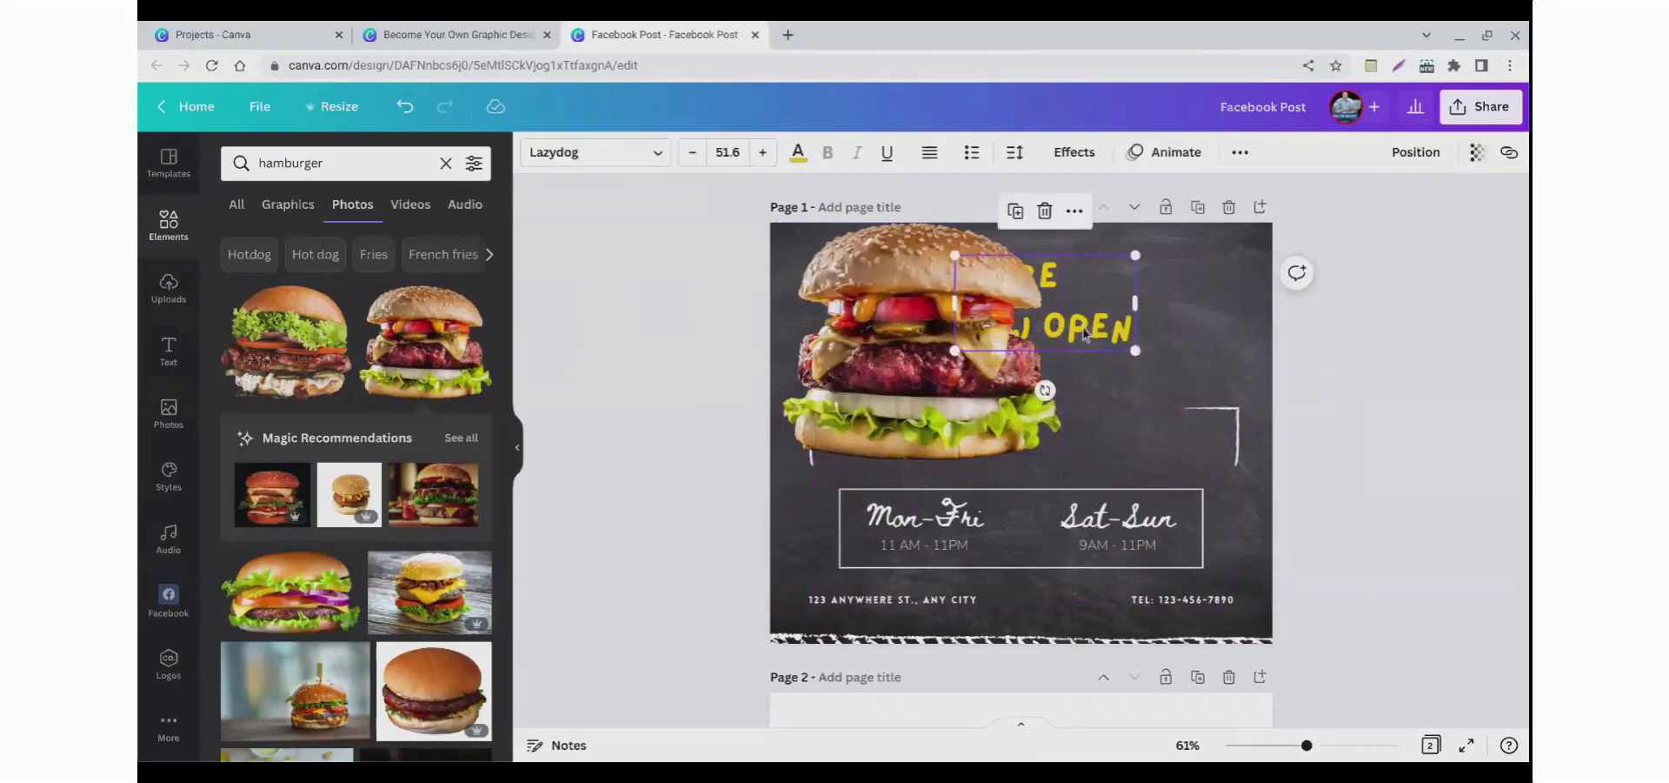
key(Delete)
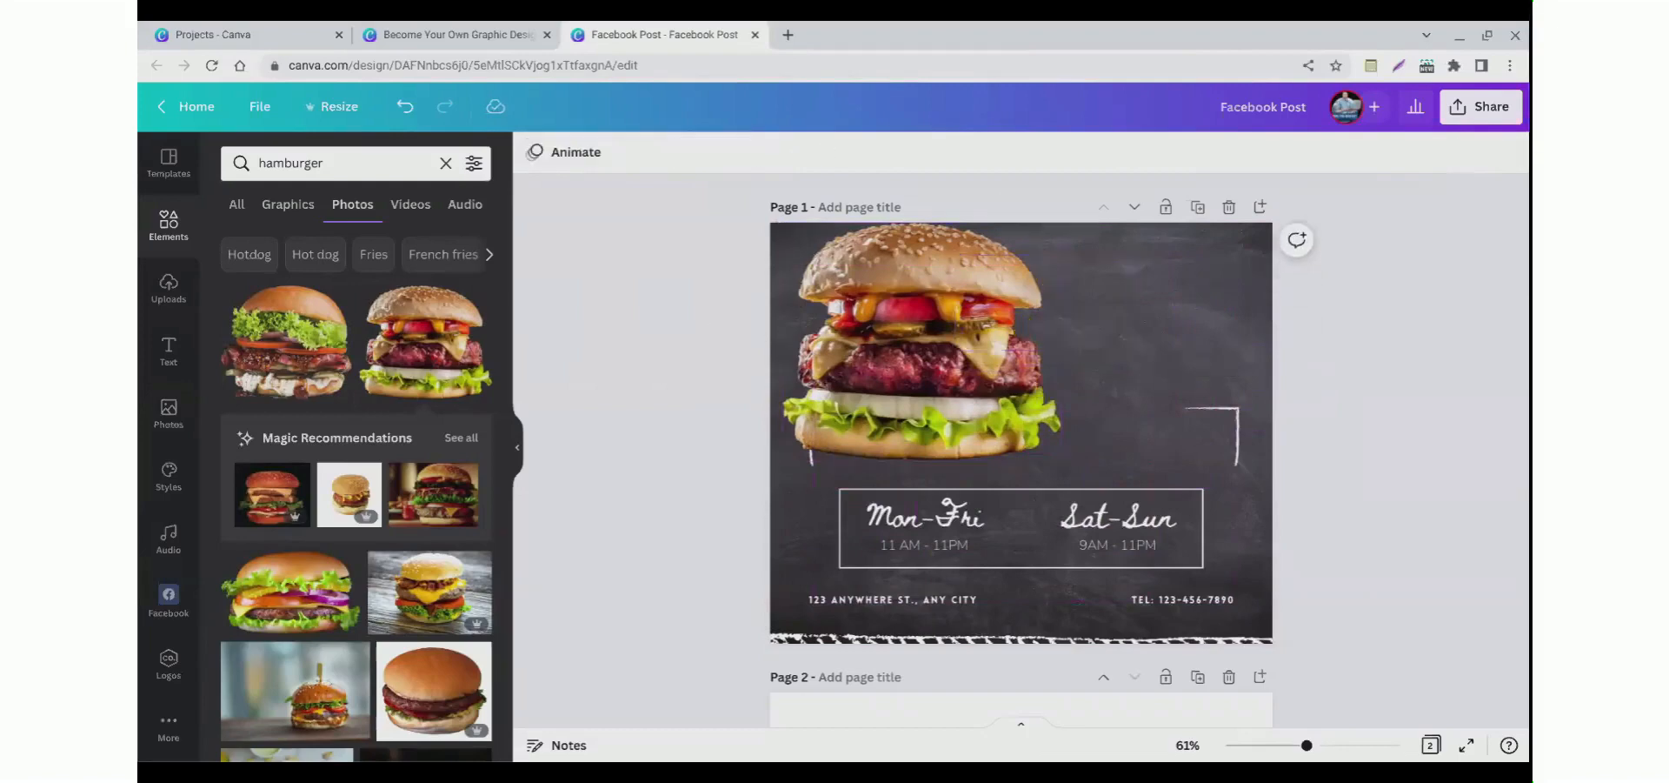
Step: Add a new heading text box to the first page and replace its text with New Burgers!
click(165, 292)
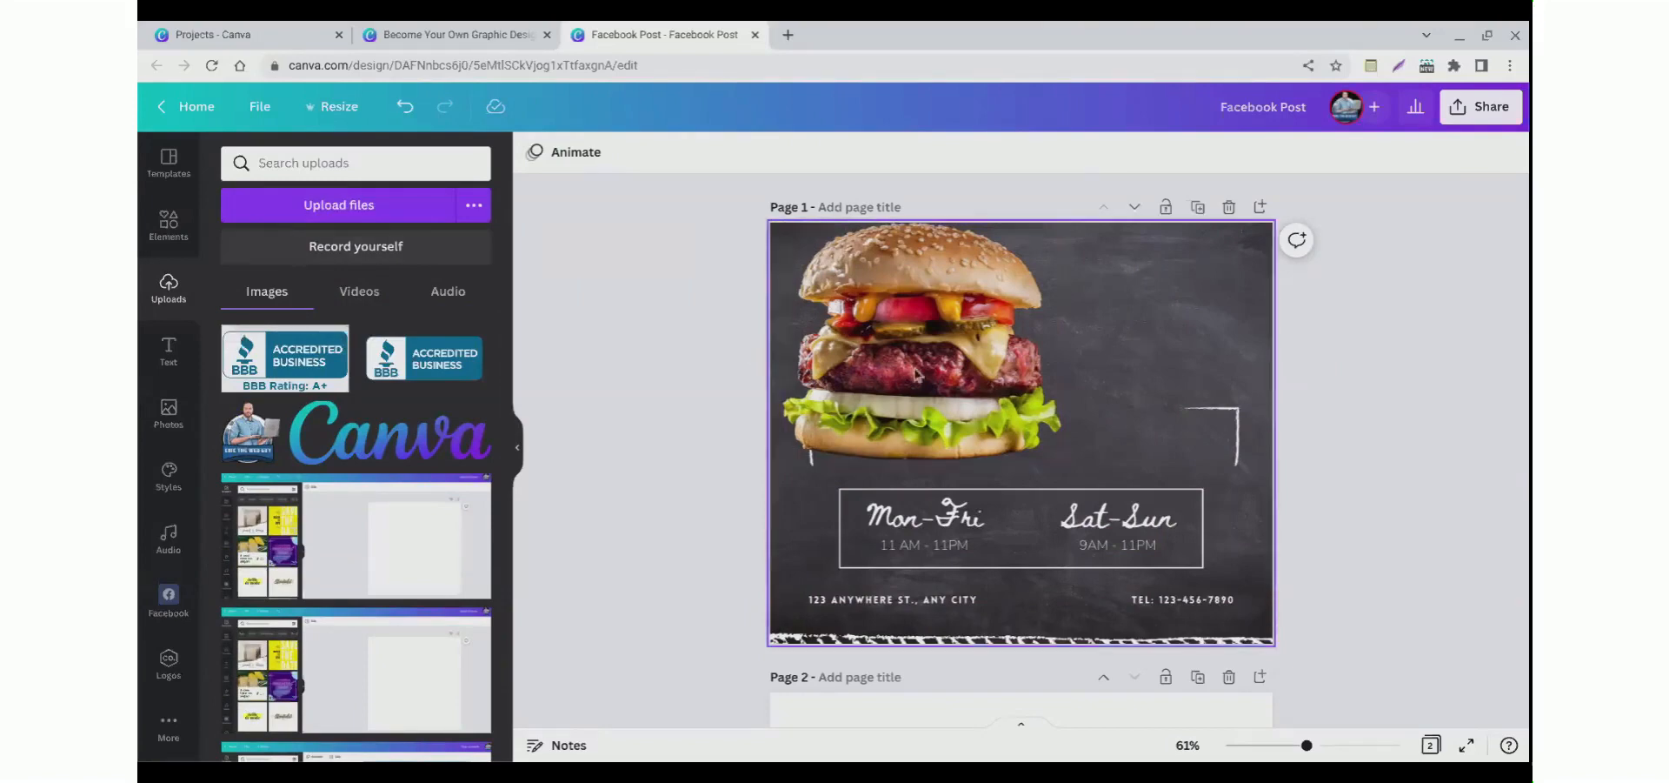
click(161, 372)
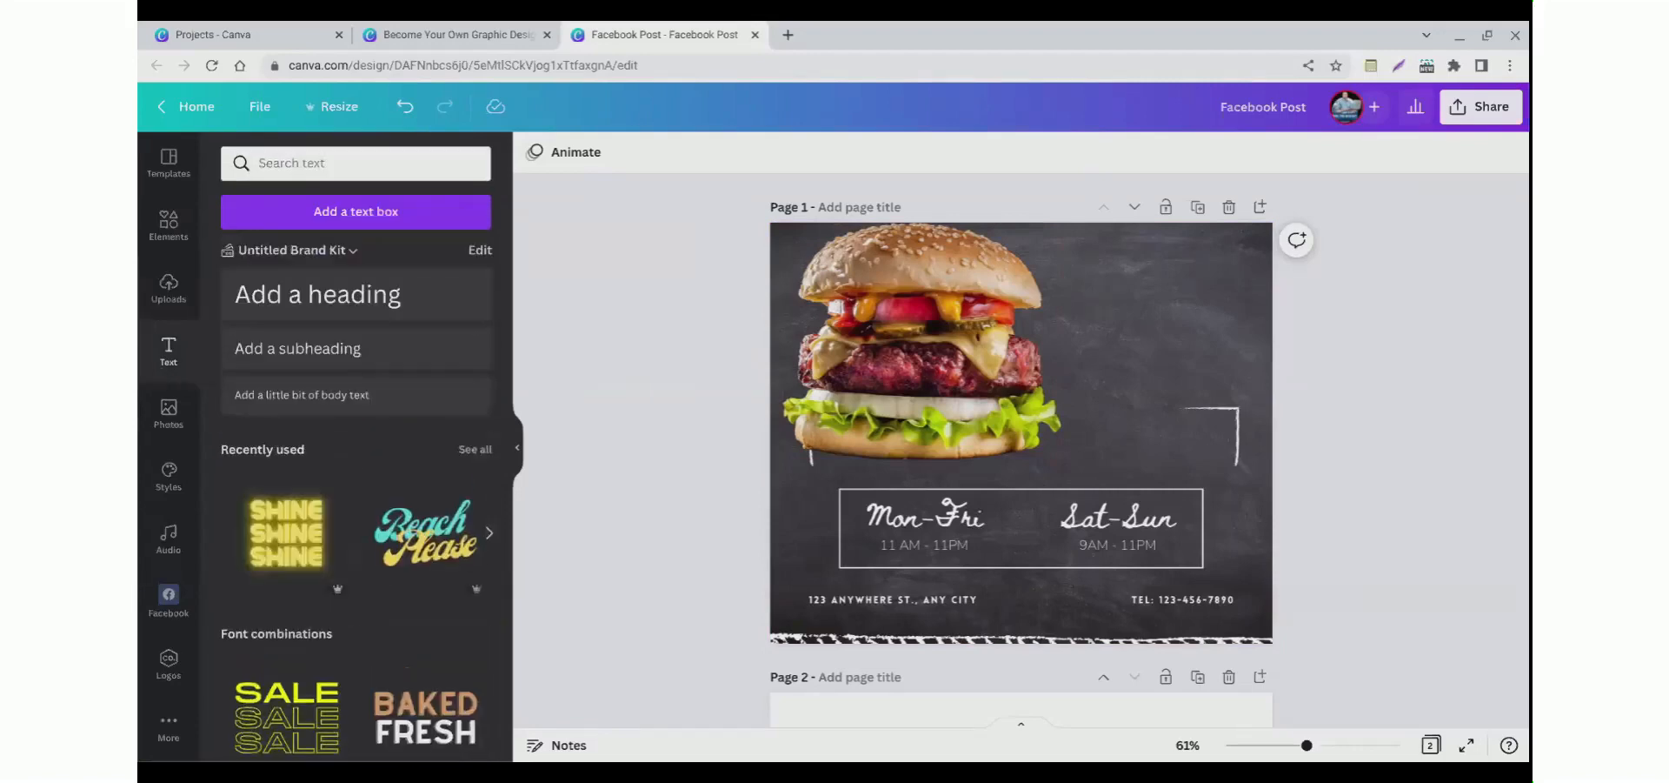
scroll(305, 391, down, 2)
scroll(278, 297, up, 2)
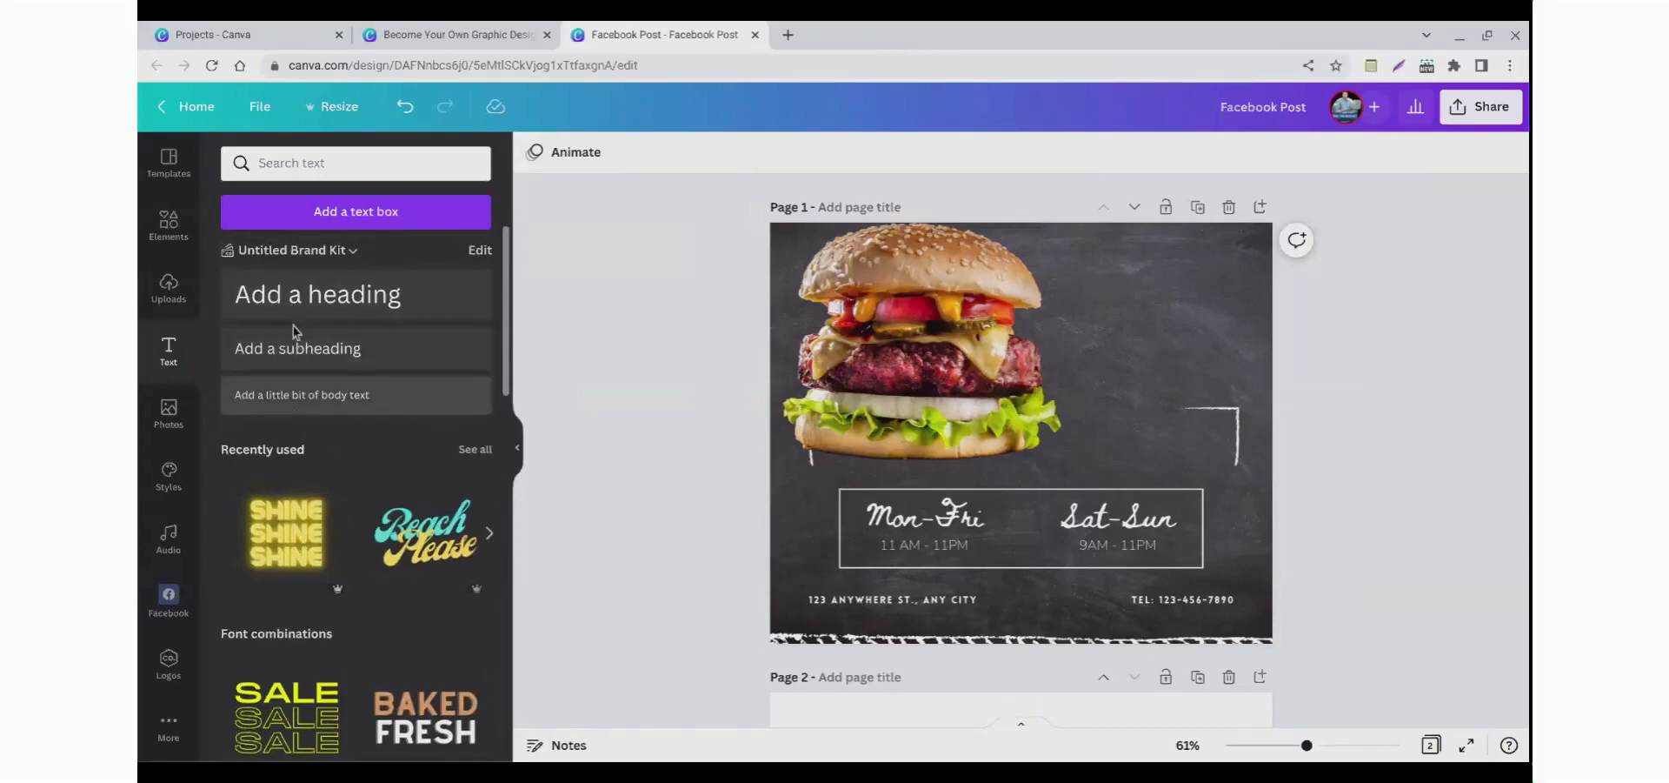
click(291, 316)
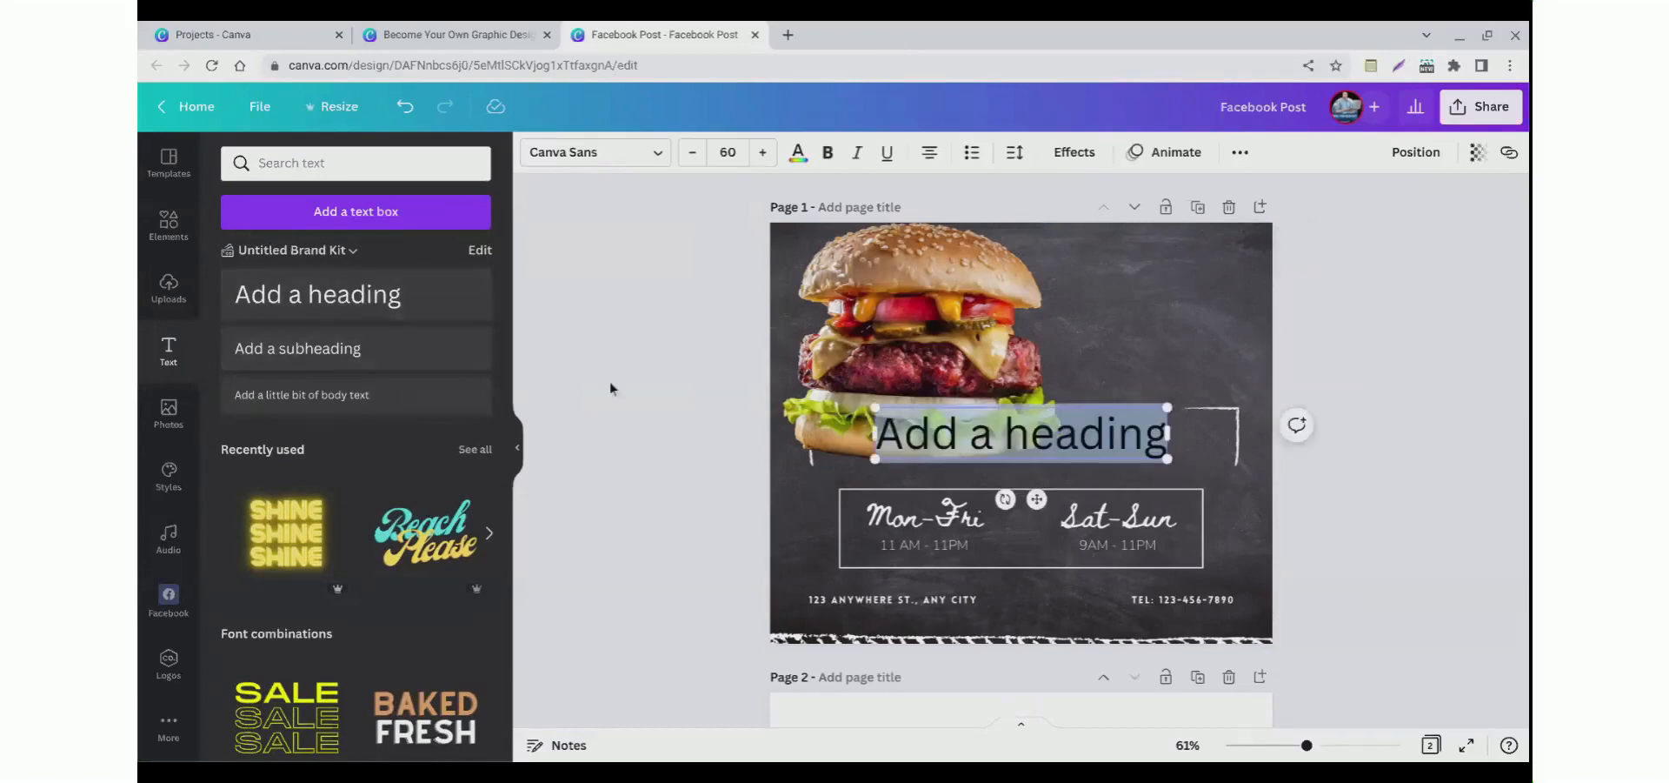
click(644, 393)
click(994, 455)
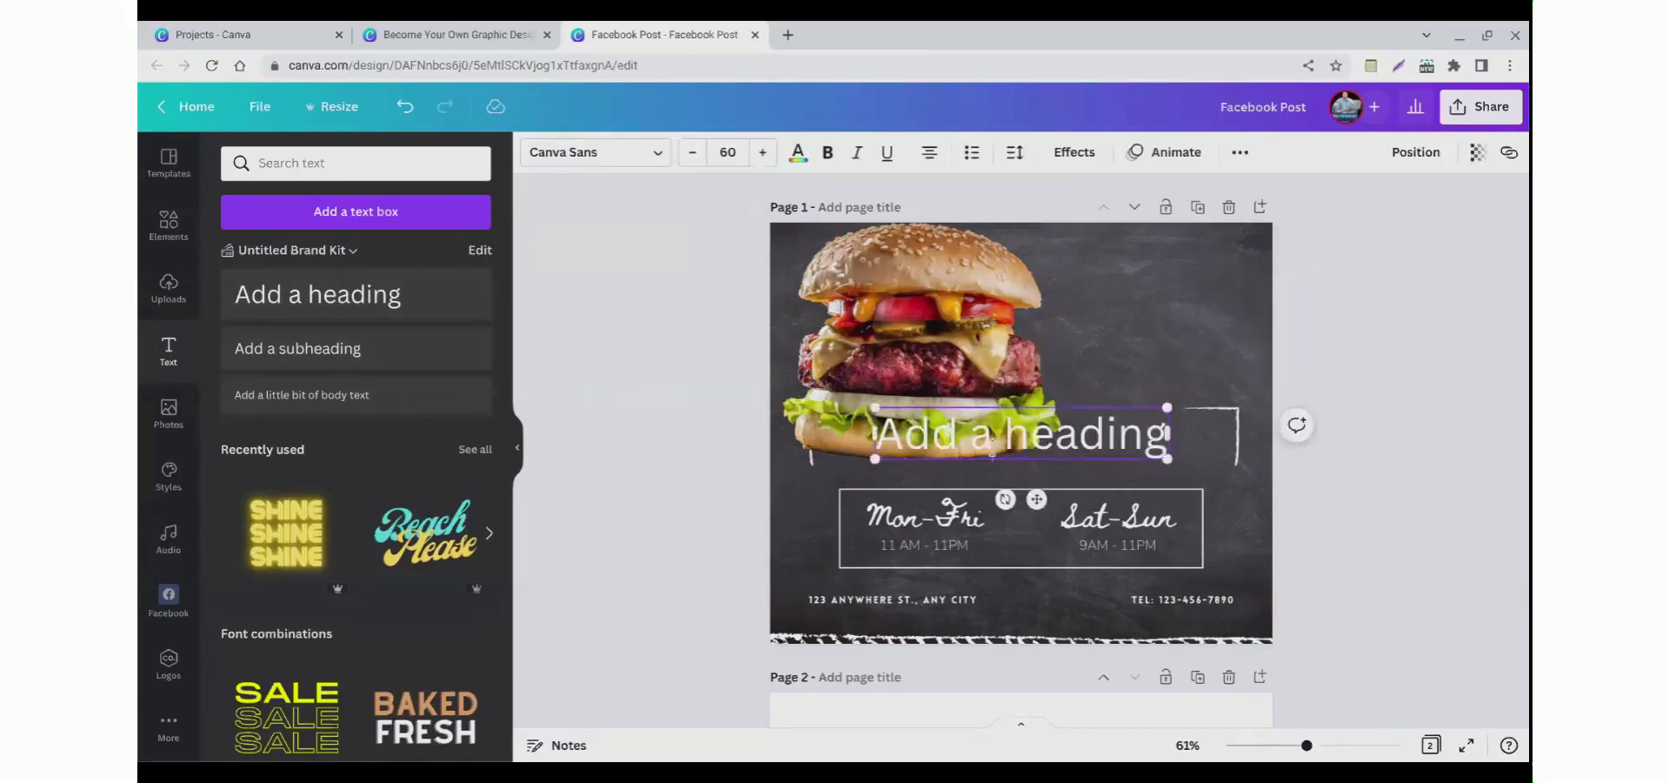
double_click(992, 444)
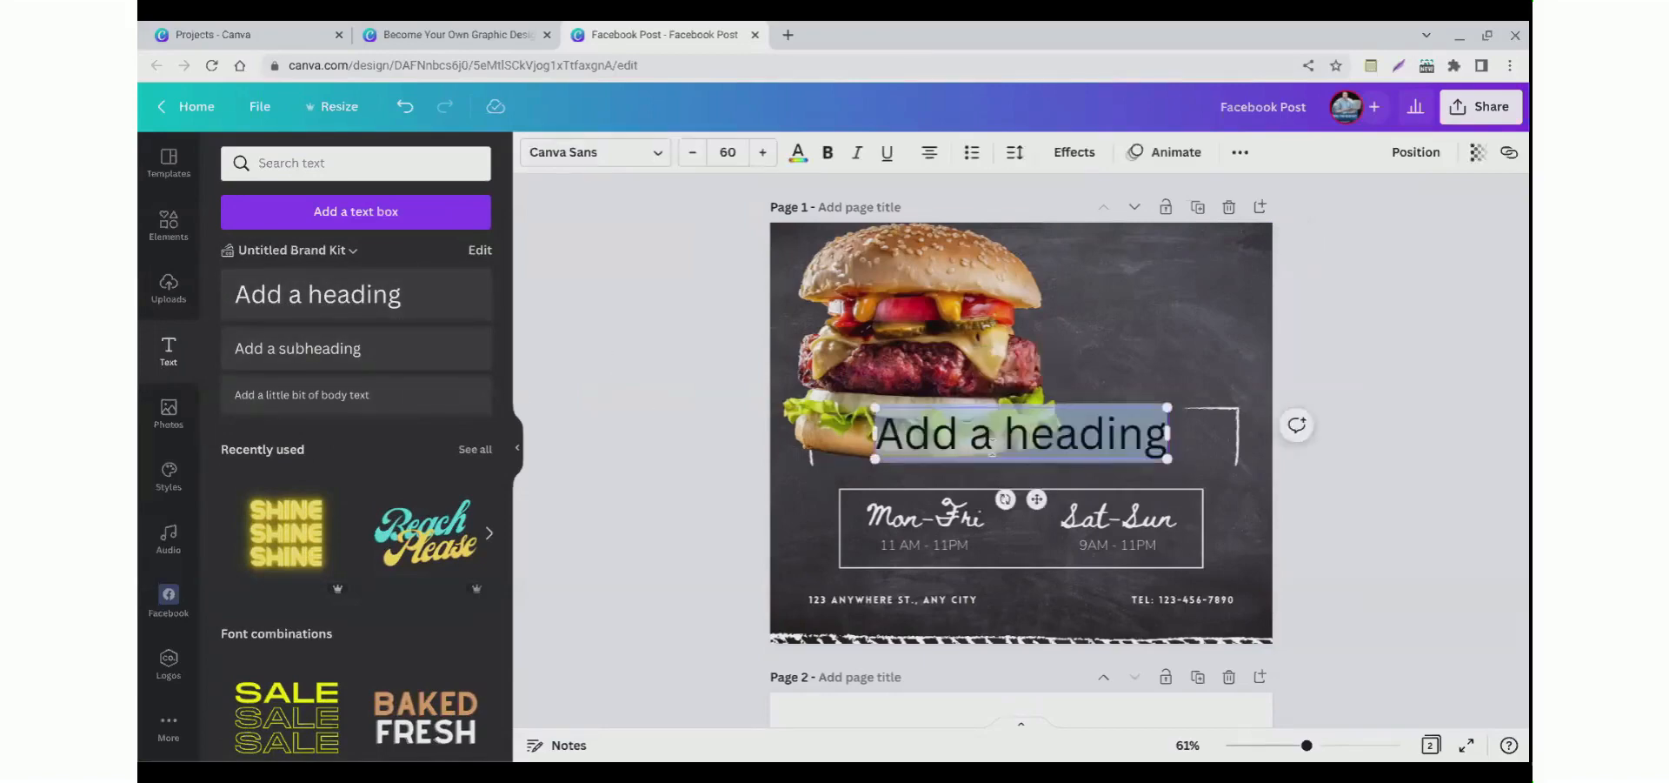
text(New)
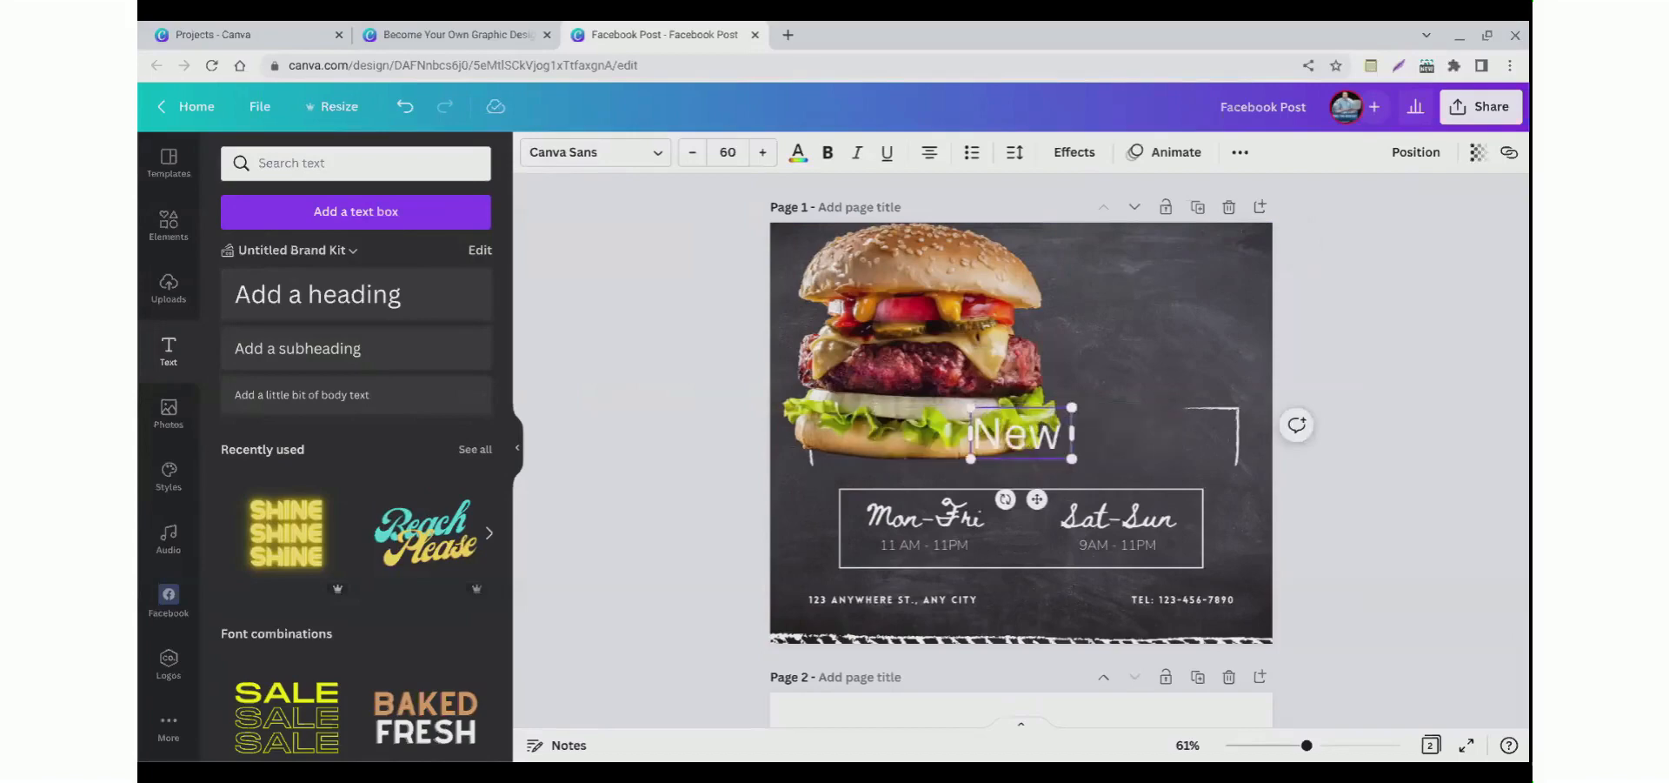
text( Burgers)
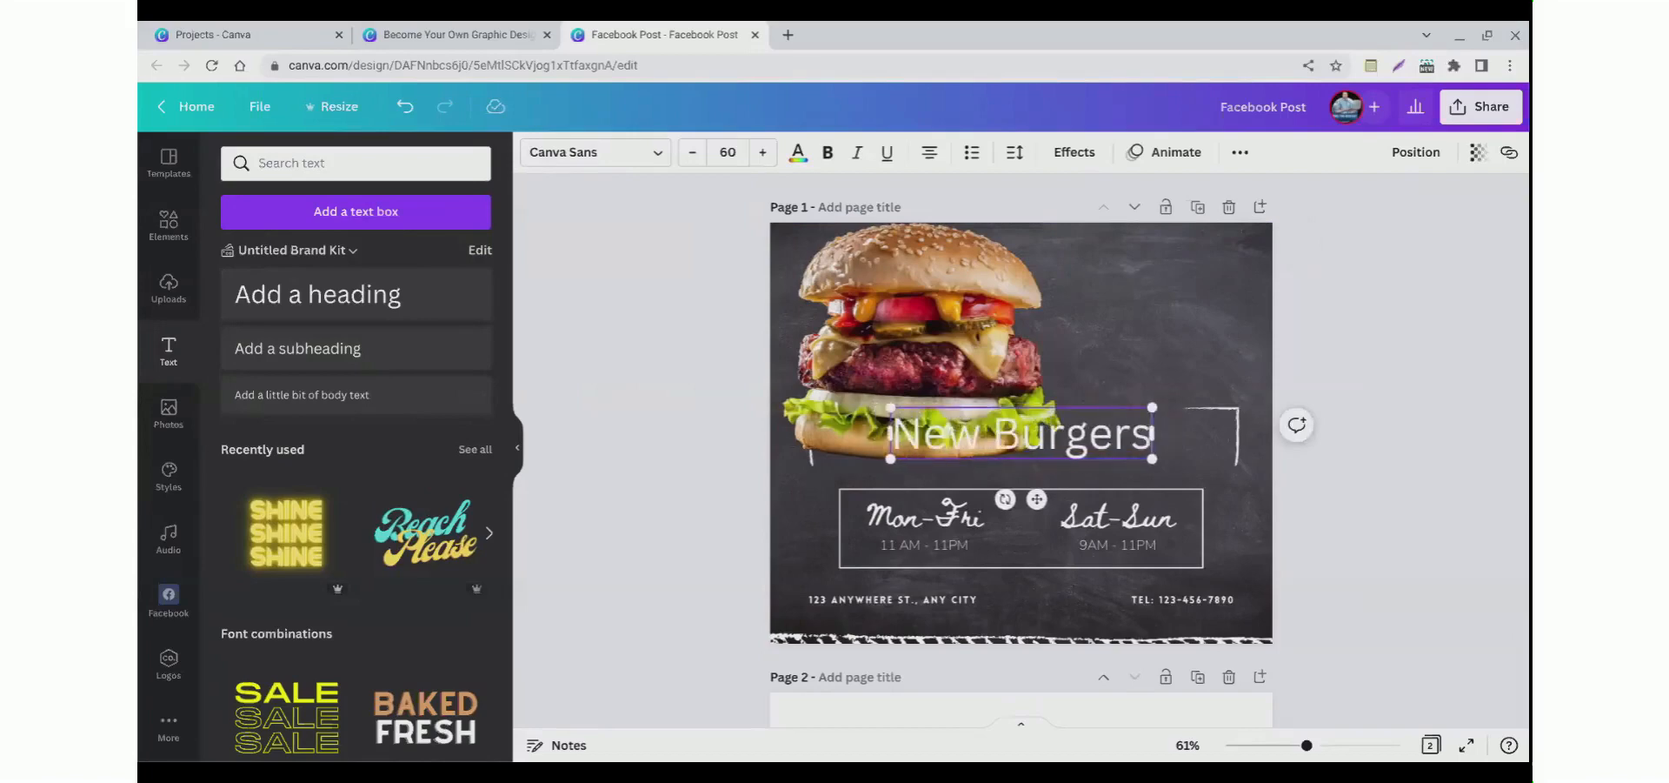
text(!)
Step: Move the New Burgers! heading to the upper right beside the burger and nudge the burger photo
drag(1036, 498, 1090, 378)
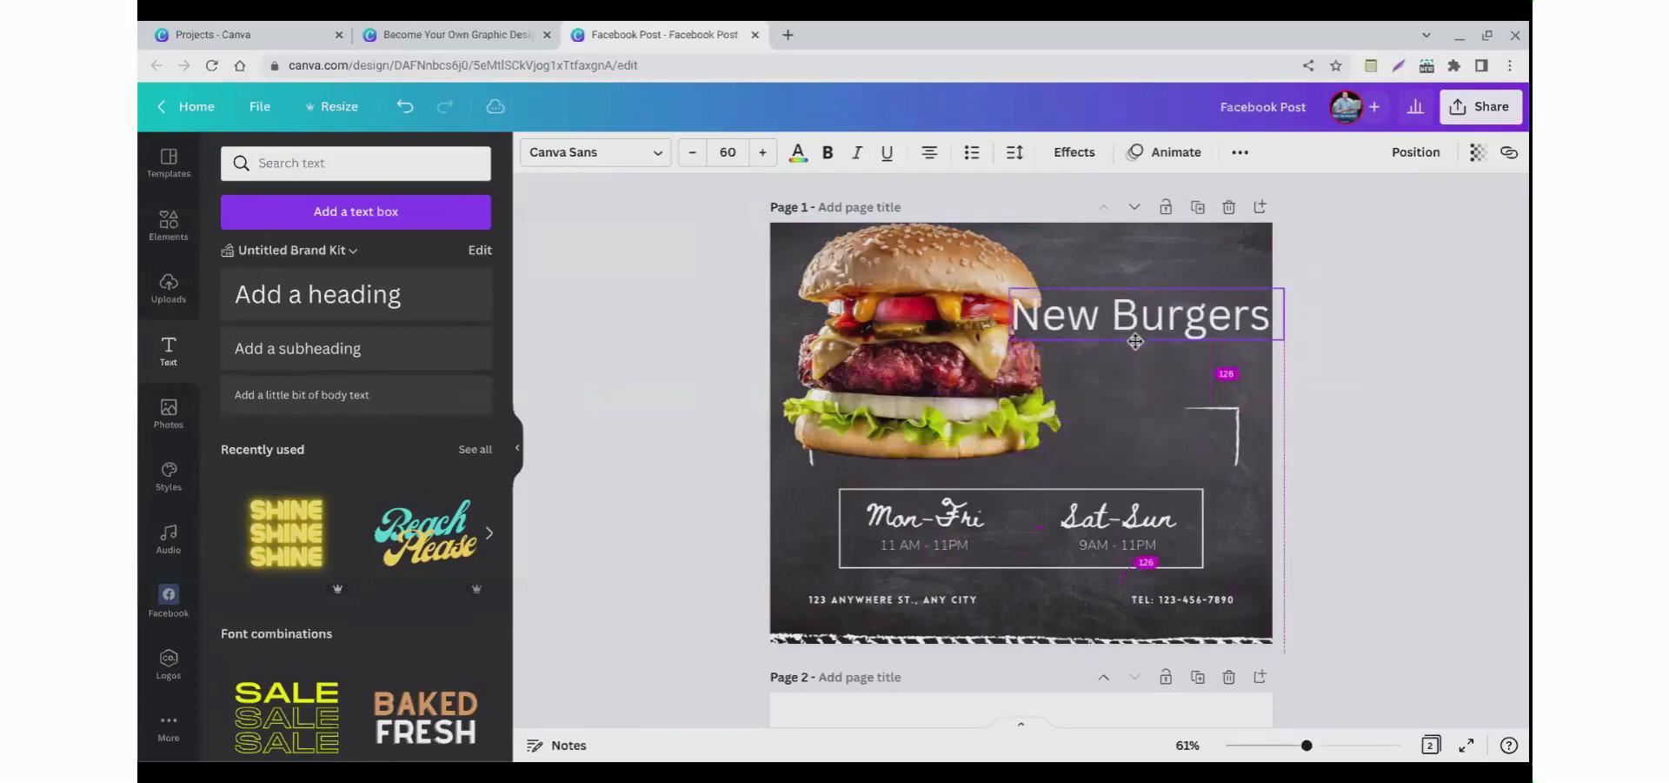
key(Escape)
drag(1080, 328, 1192, 296)
drag(1195, 289, 1197, 297)
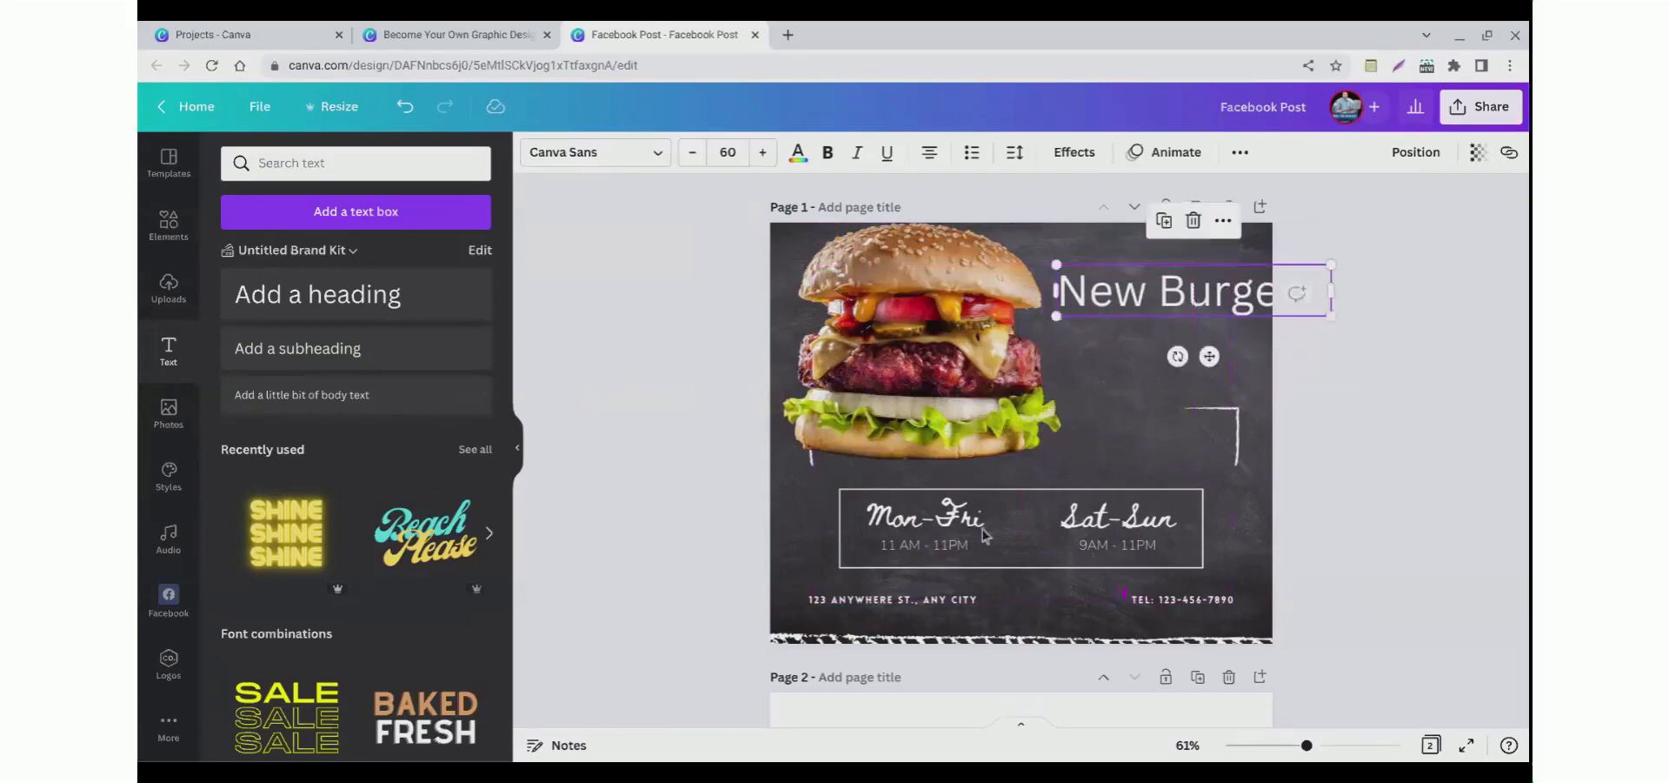
click(987, 522)
drag(980, 401, 957, 419)
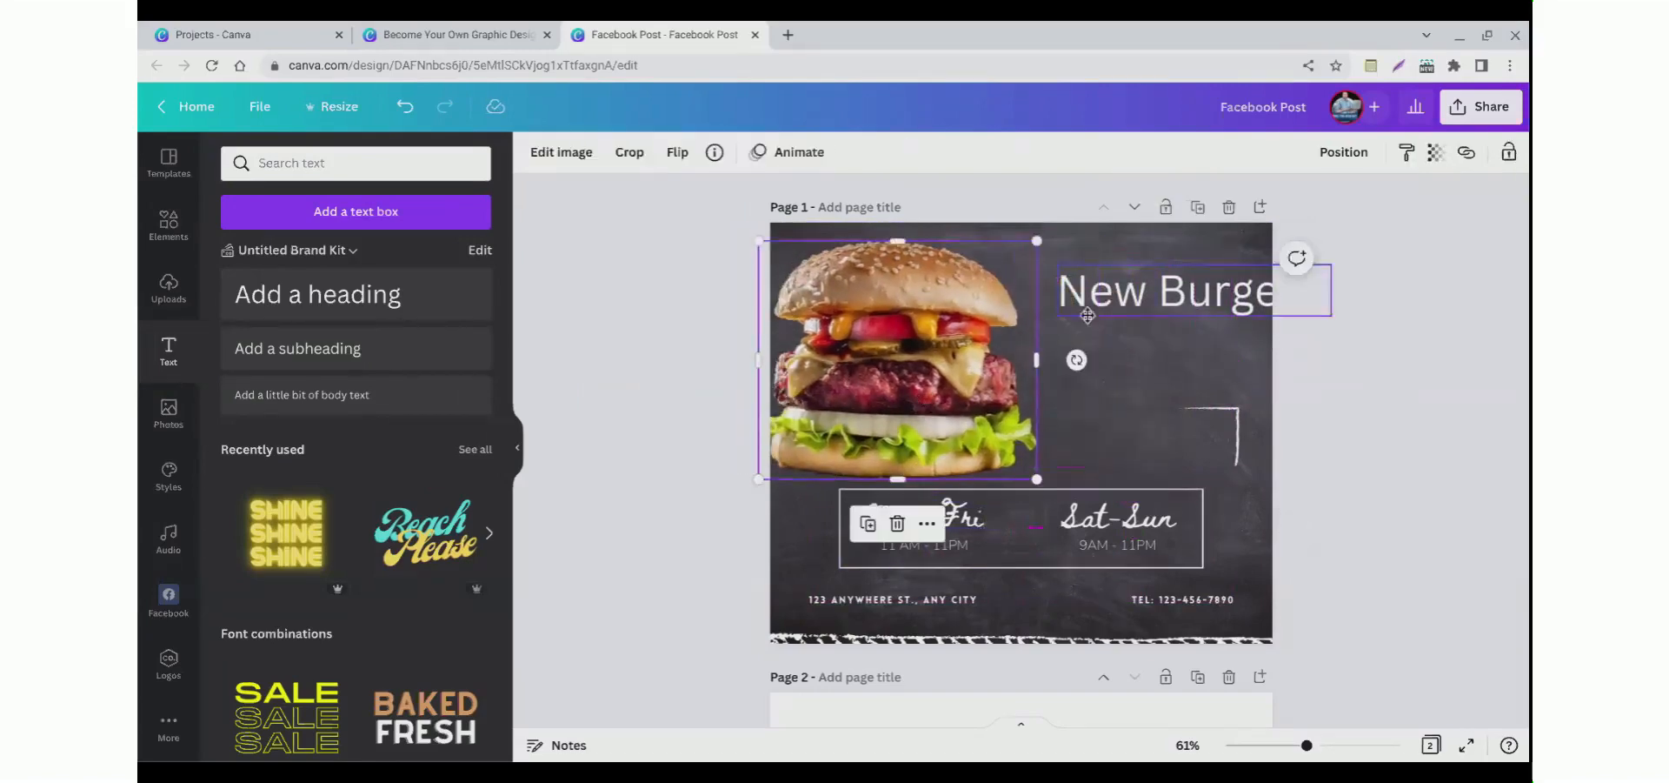
drag(1087, 315, 1051, 313)
double_click(1122, 296)
click(1120, 306)
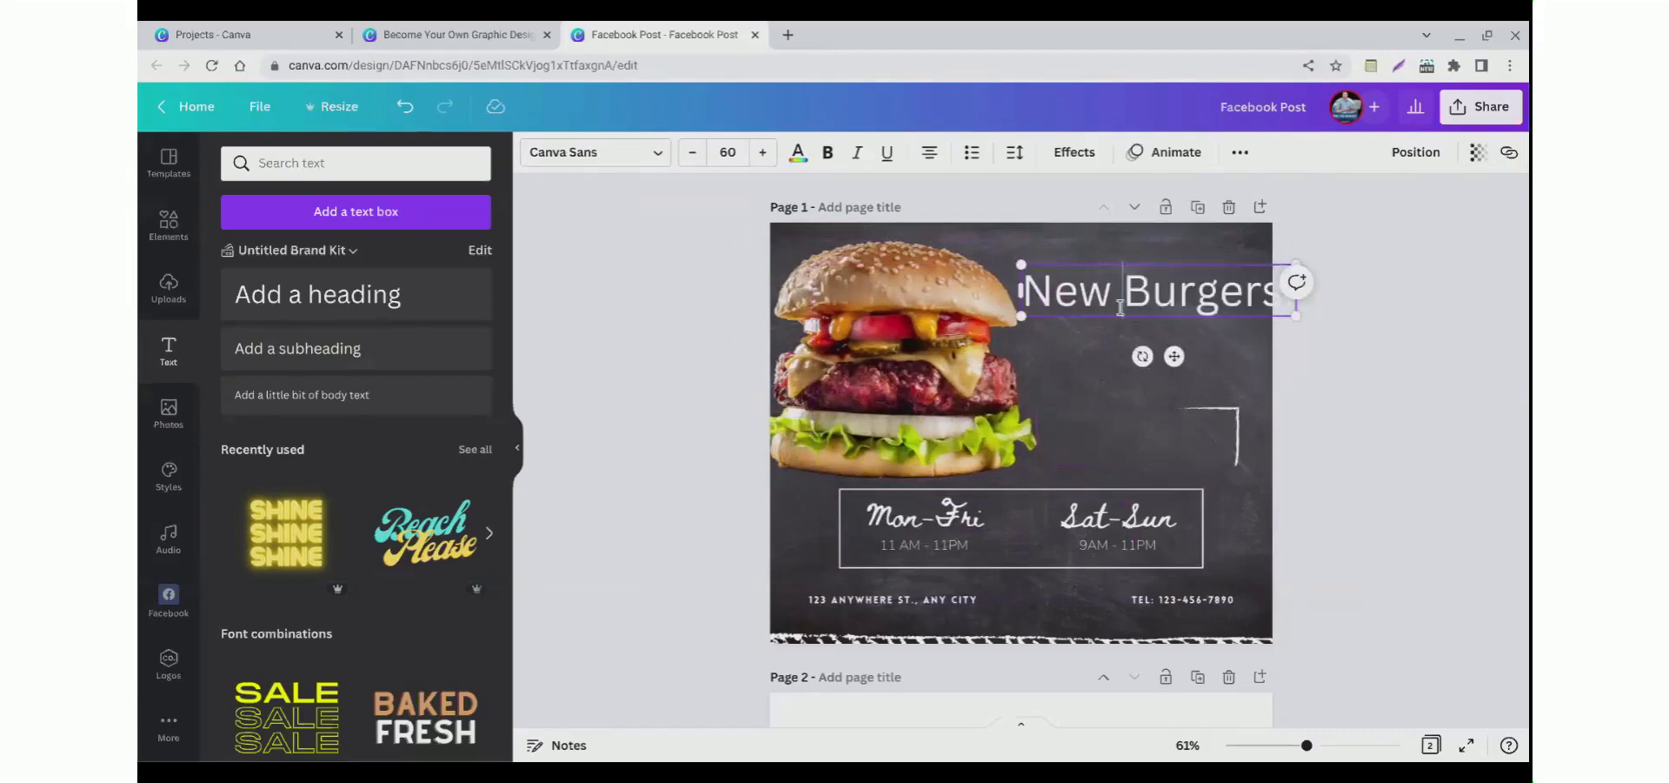
click(708, 343)
click(1106, 314)
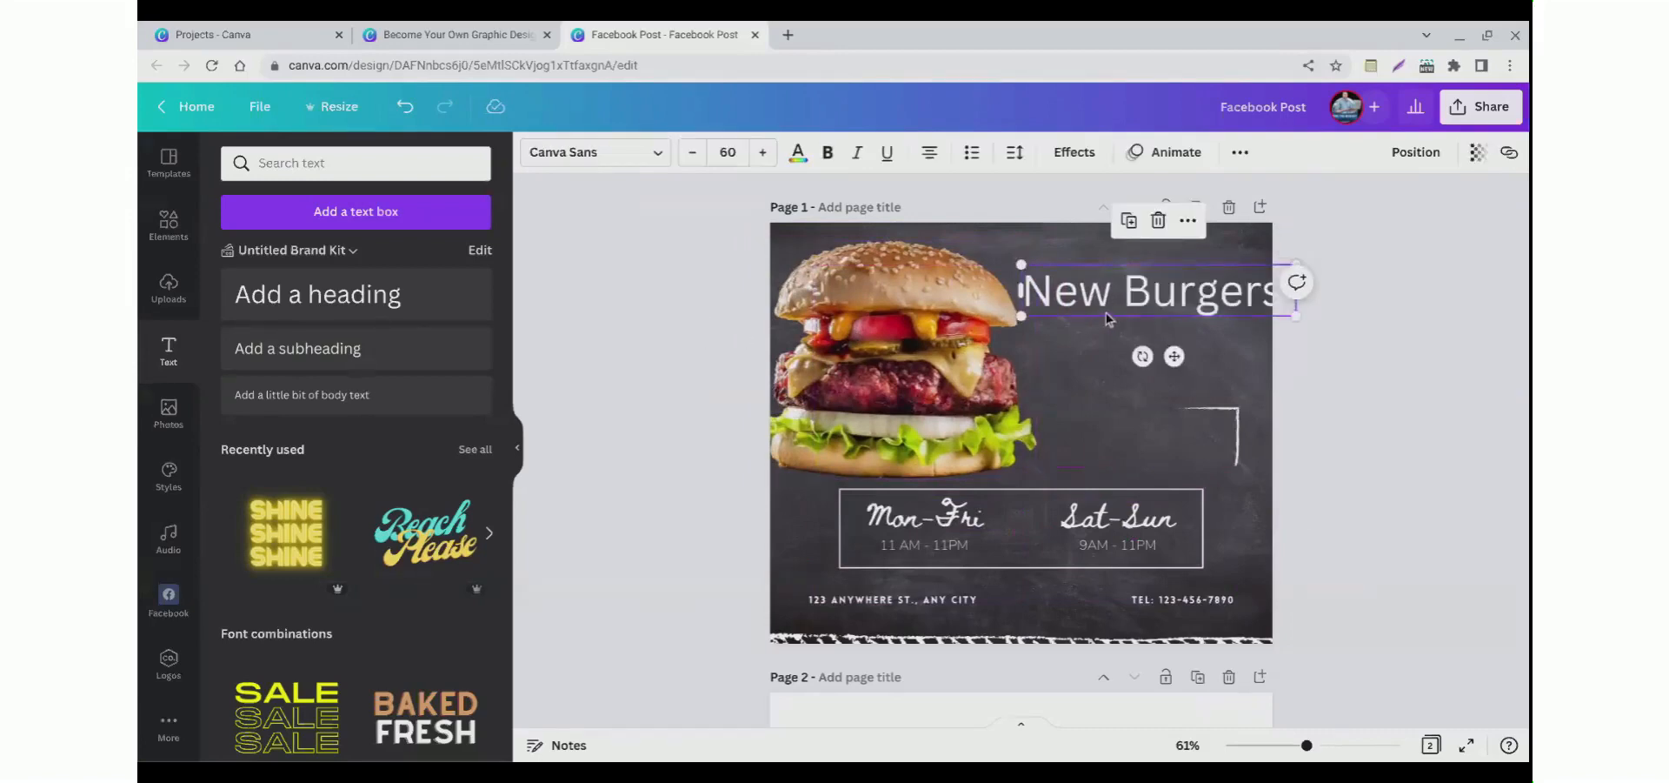
drag(1105, 314, 1100, 316)
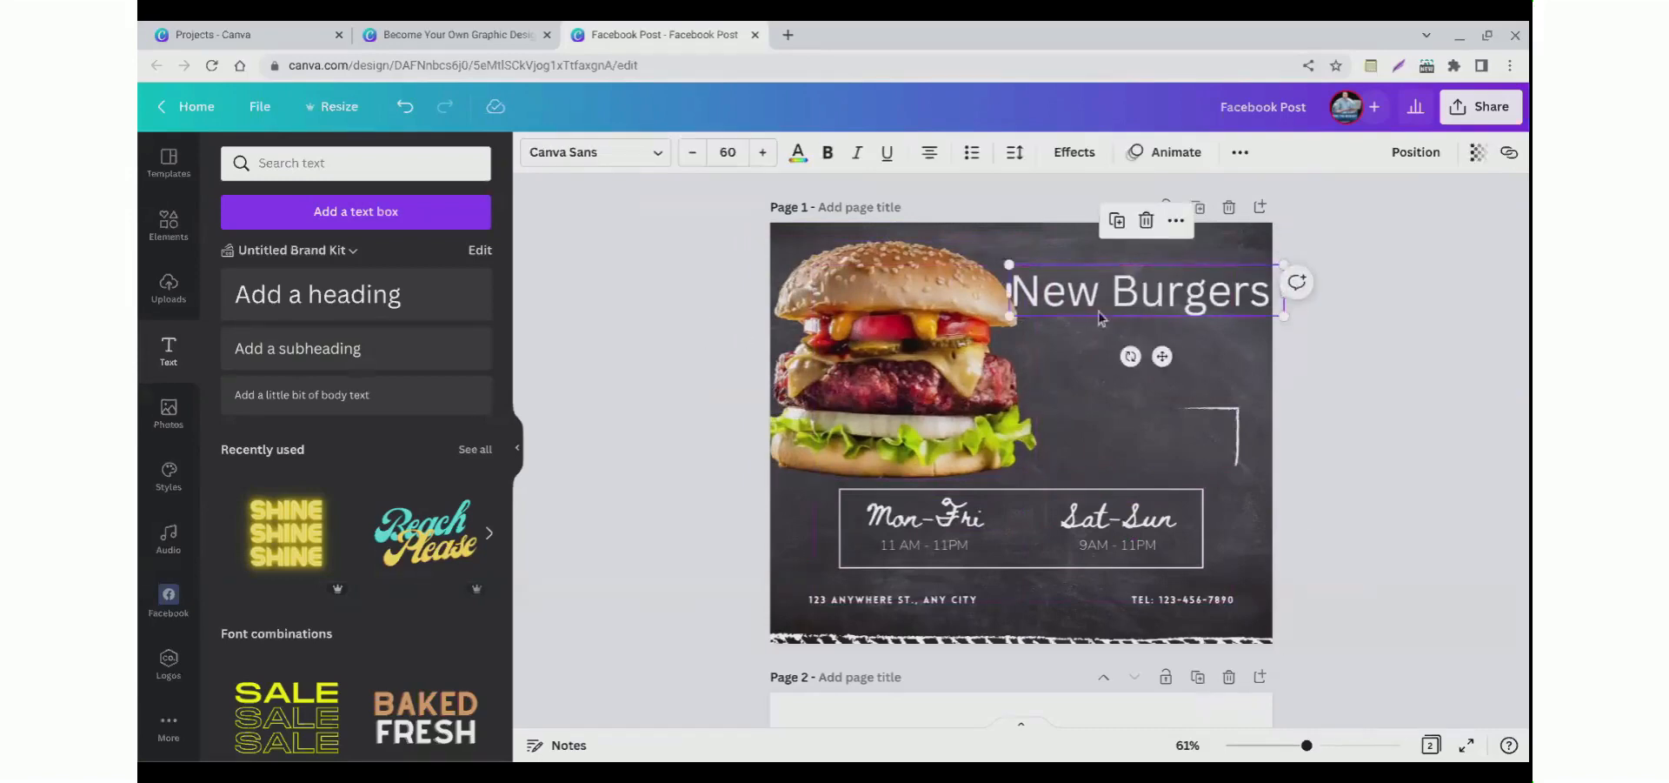
Step: Break the heading into two lines, New and Burgers!
click(1104, 308)
click(1107, 304)
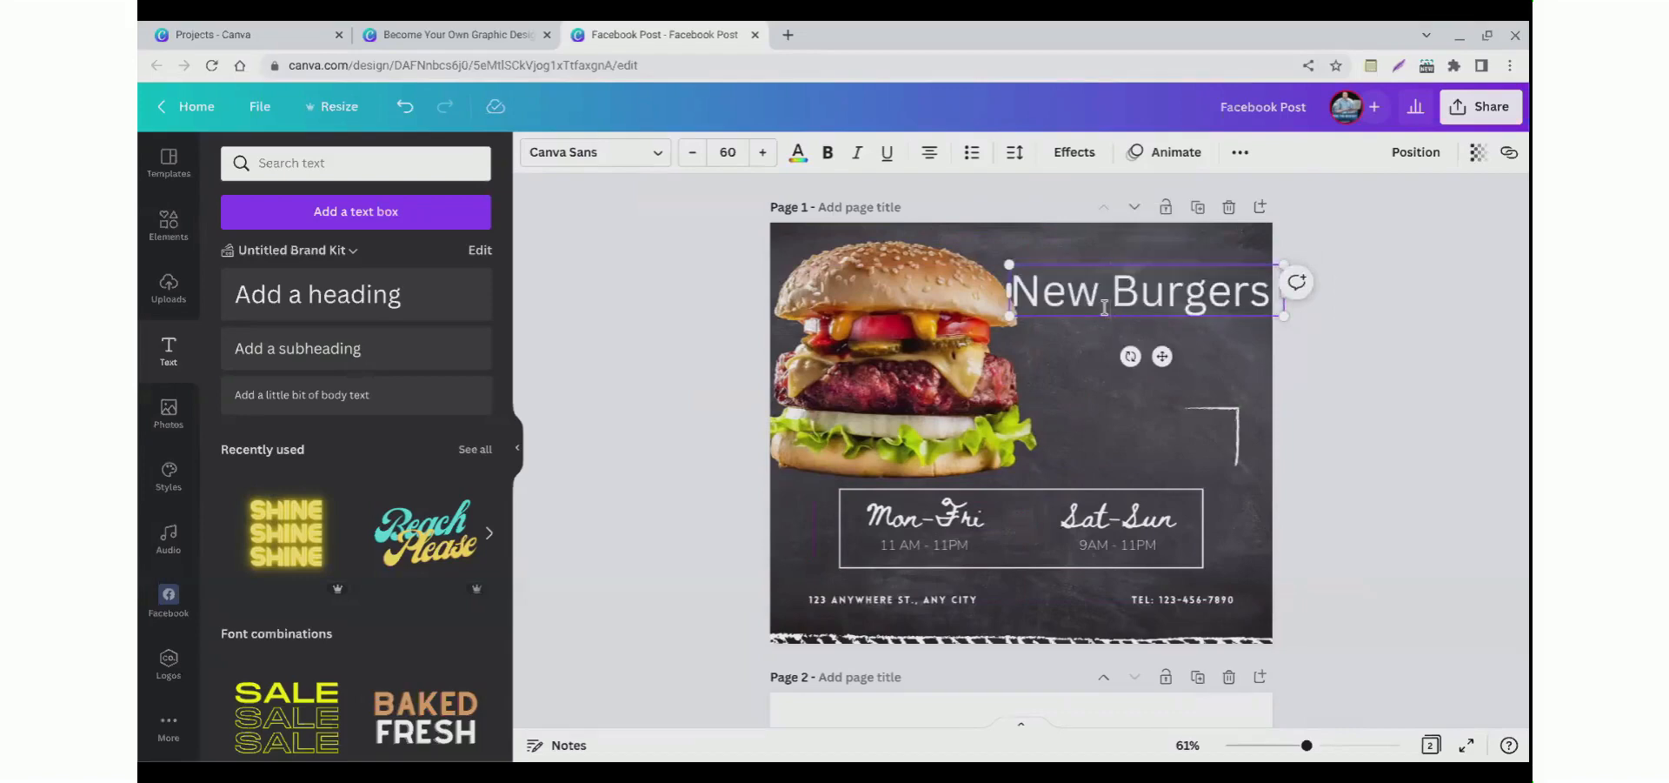
text(ss)
key(BackSpace)
key(BackSpace)
key(BackSpace)
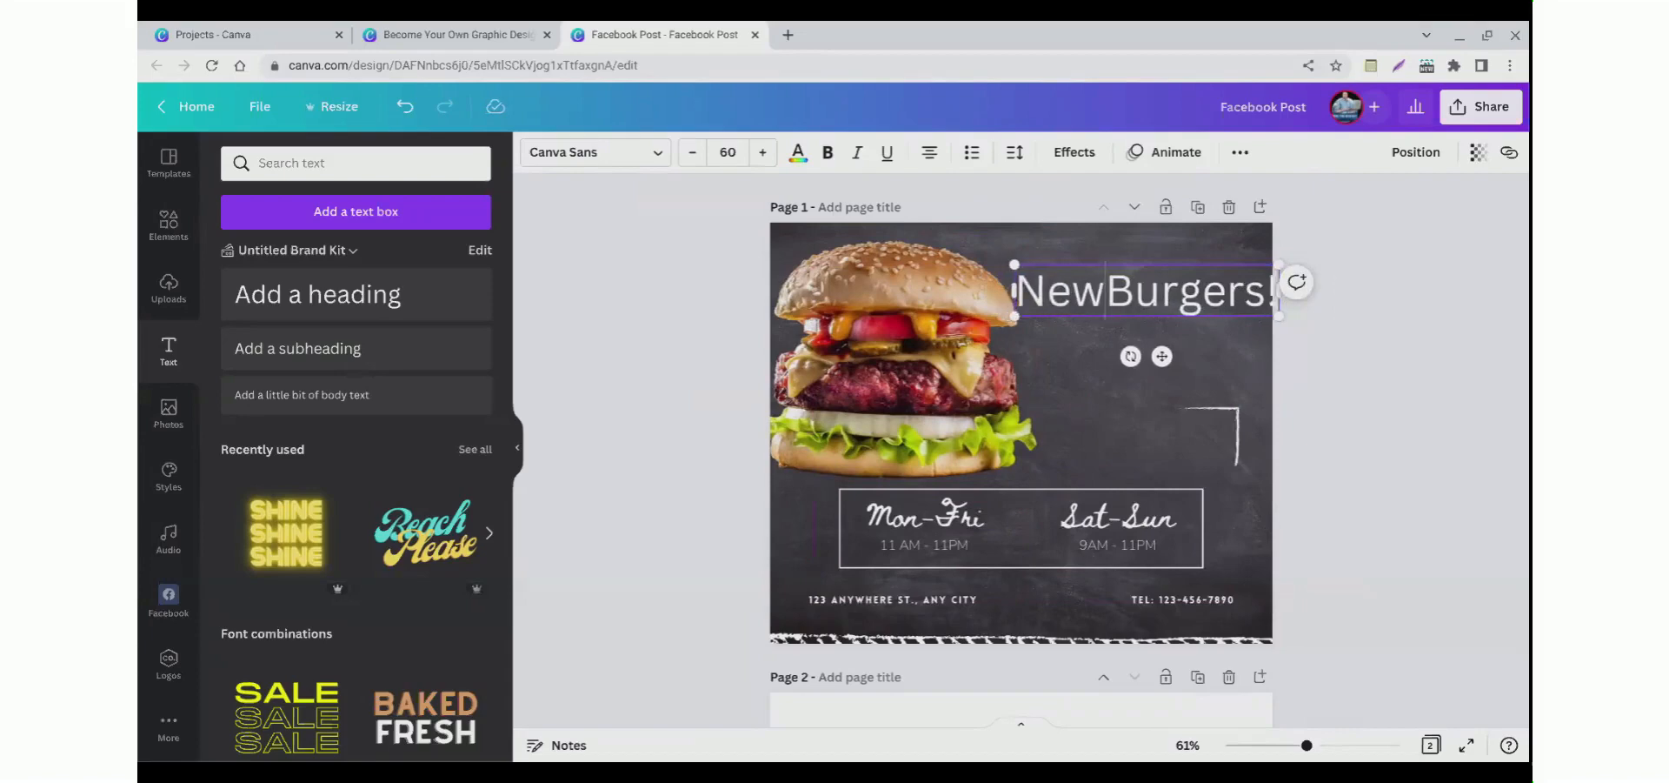
key(Return)
click(702, 336)
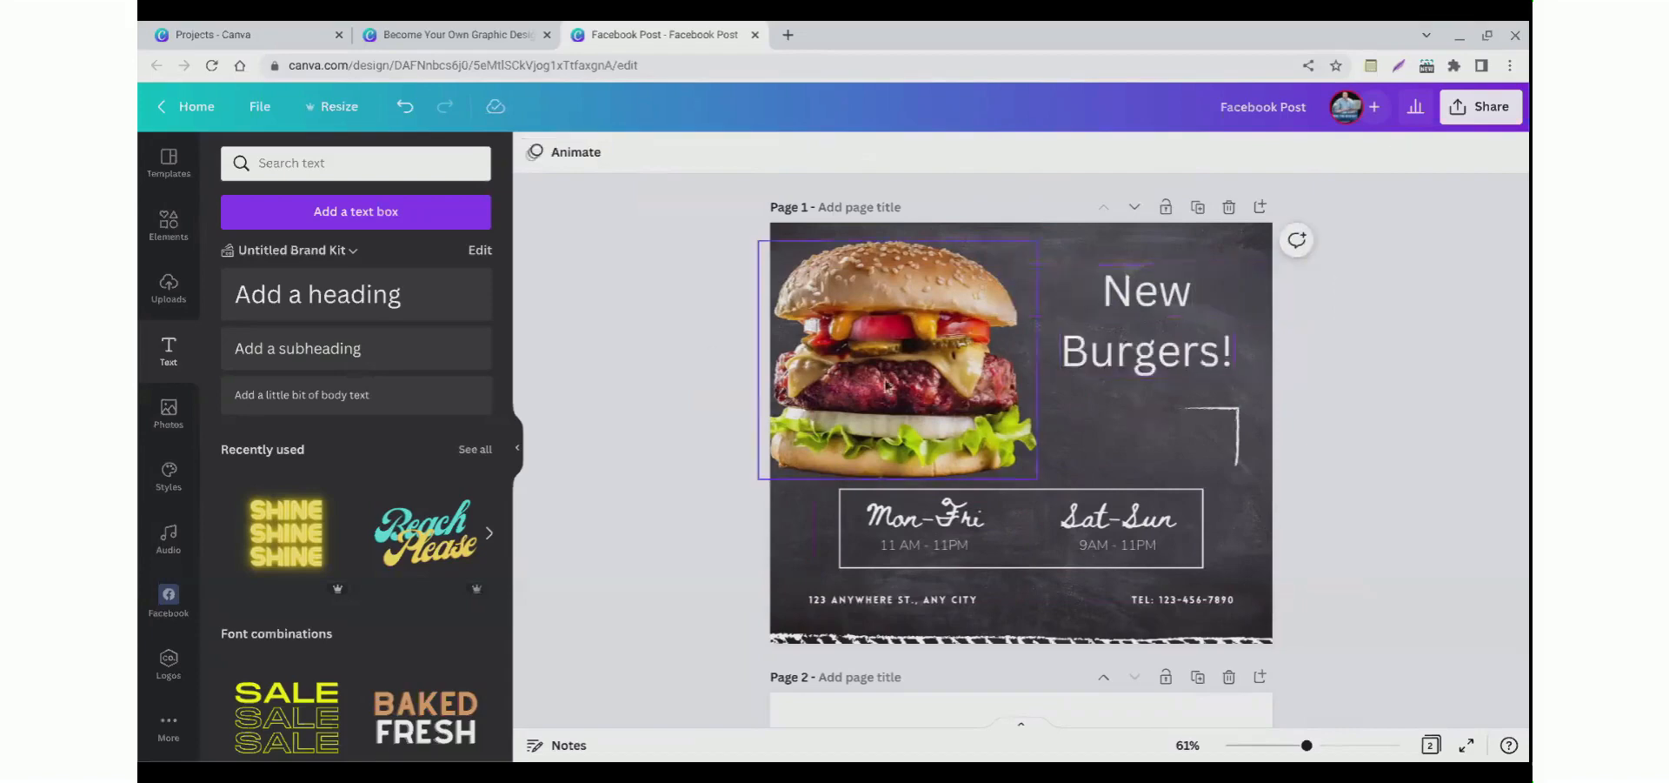
Step: Nudge the burger photo slightly right and reposition the New Burgers! heading beside it
drag(889, 380, 922, 380)
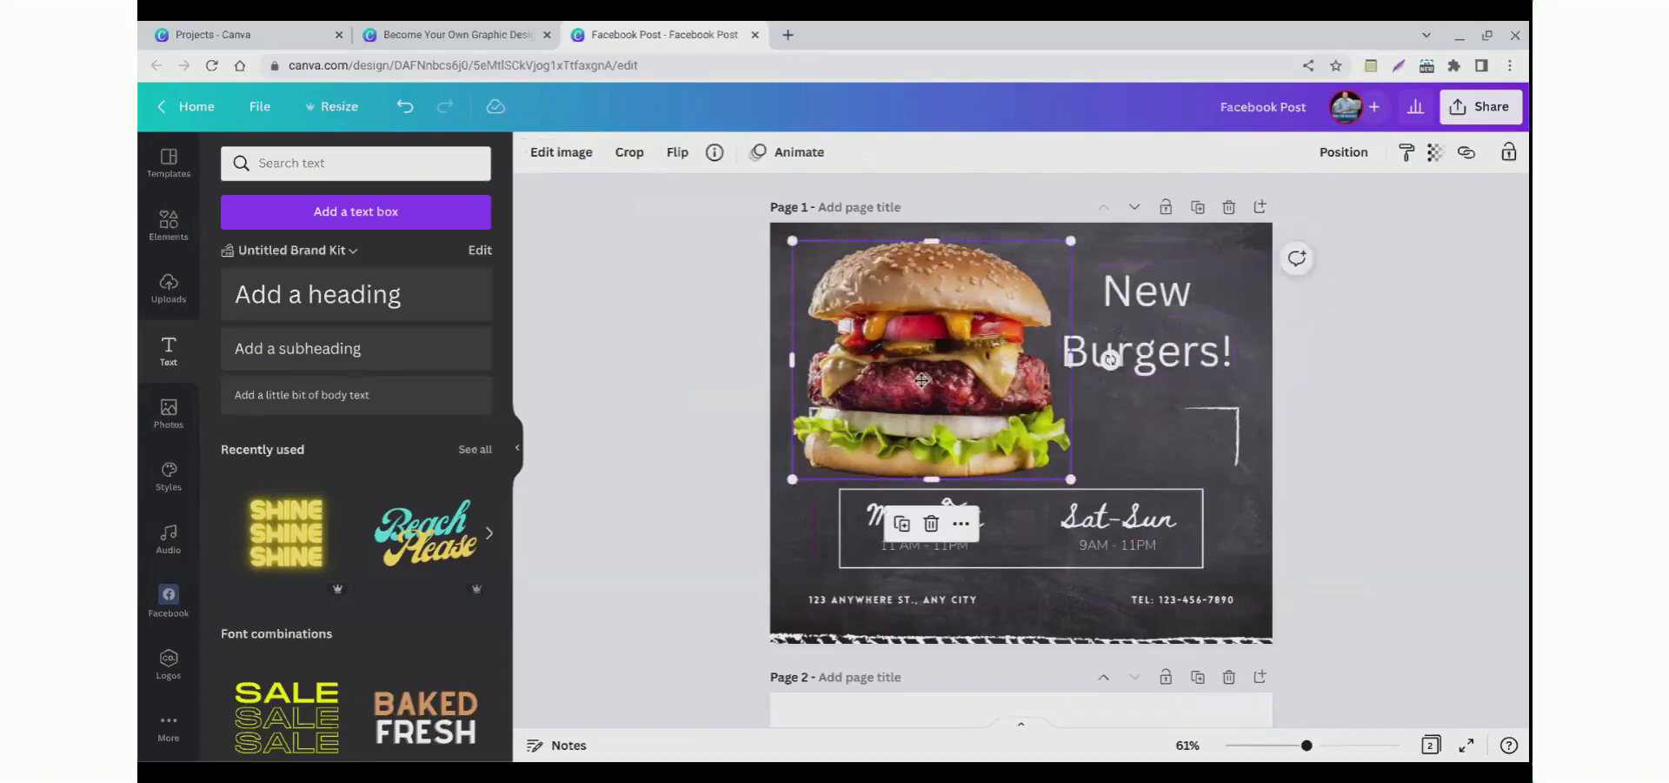
drag(1145, 352, 1152, 346)
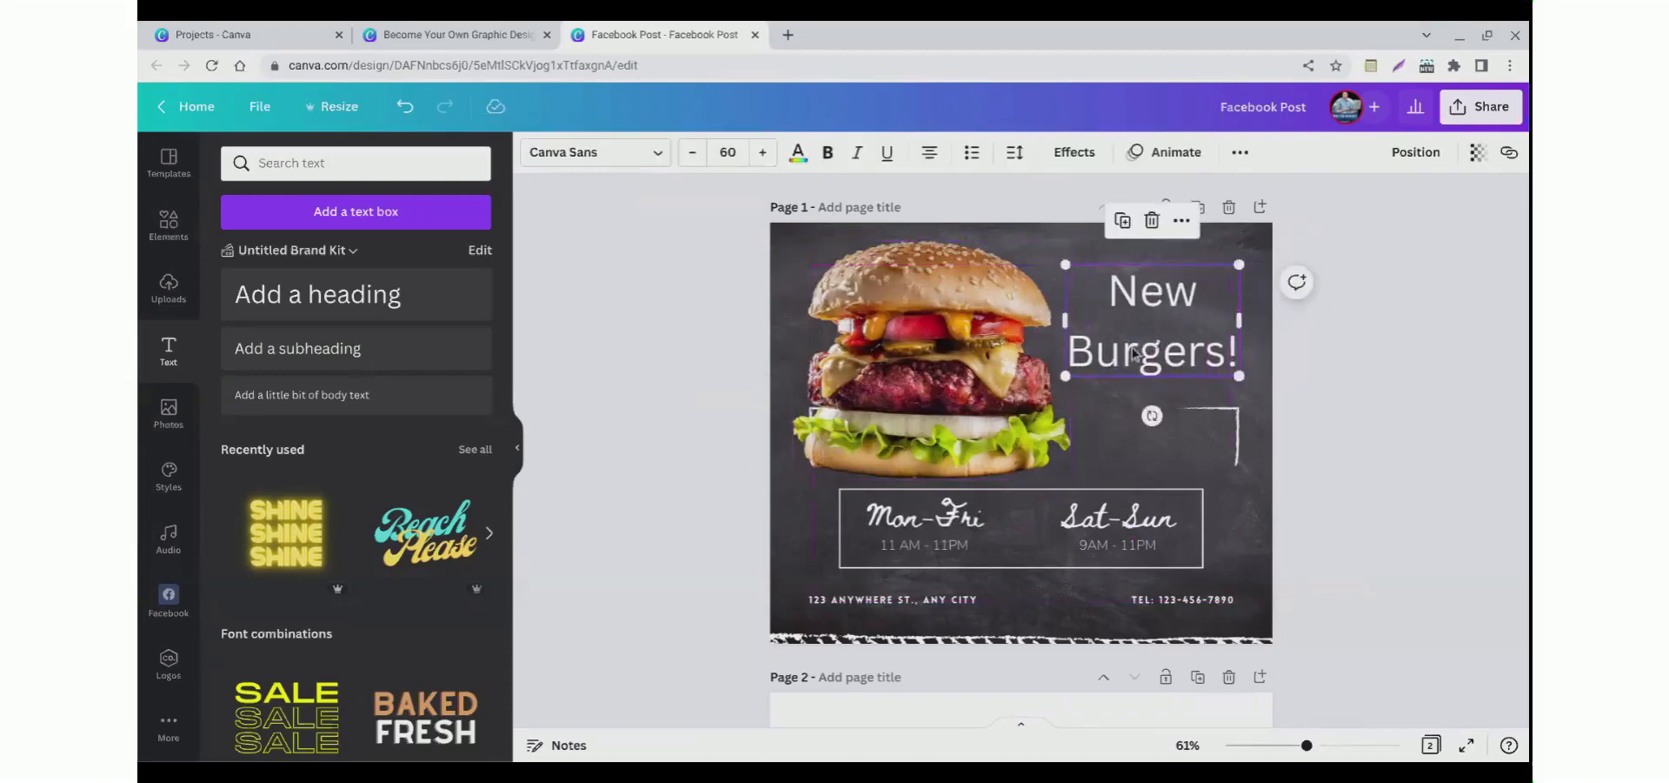
Step: Select the New Burgers! text and tighten its line spacing
click(1139, 347)
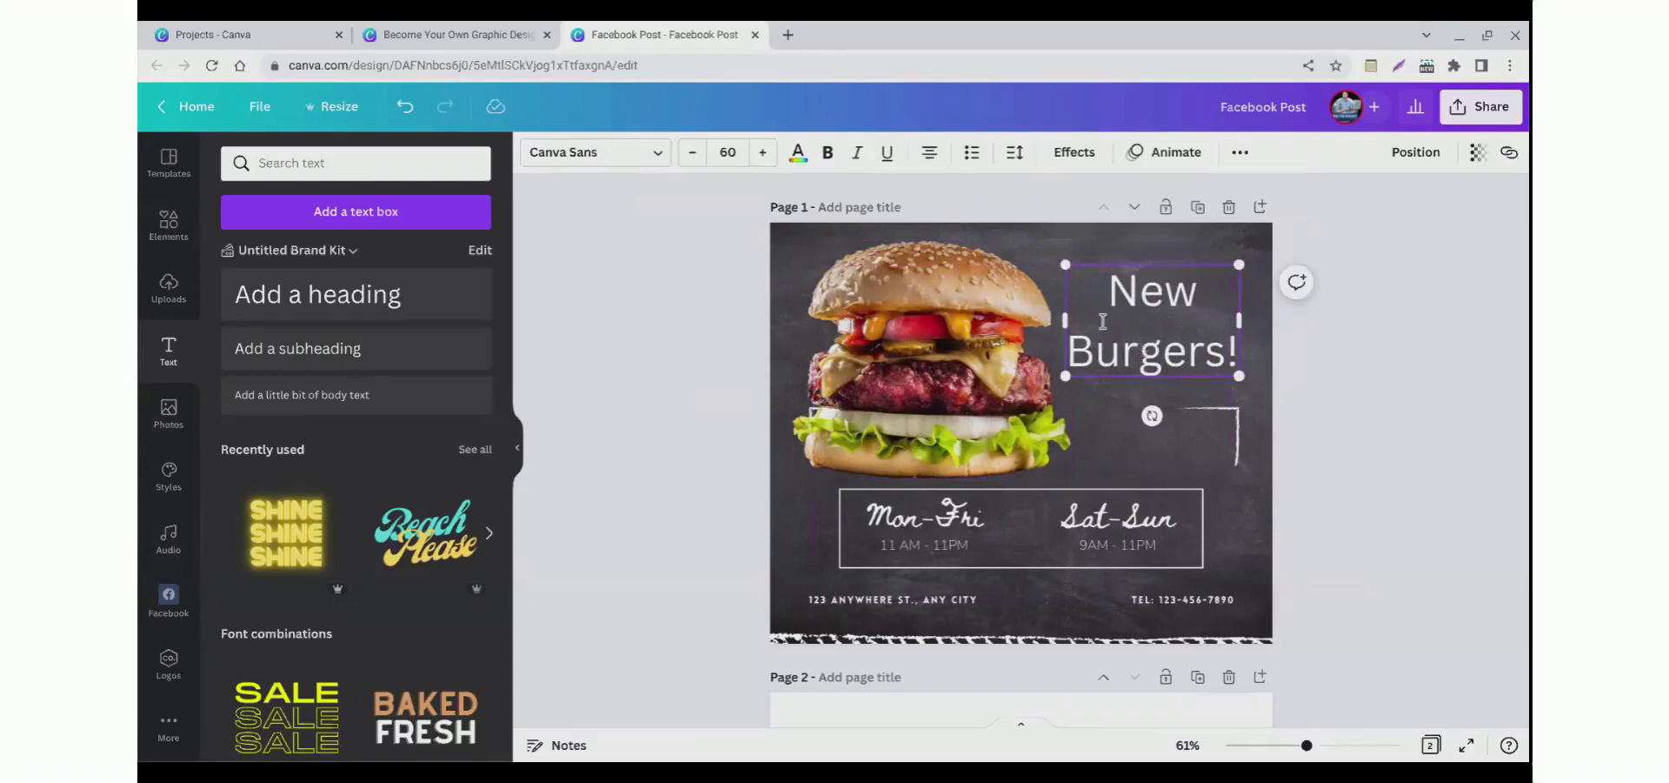
drag(1103, 304, 1228, 379)
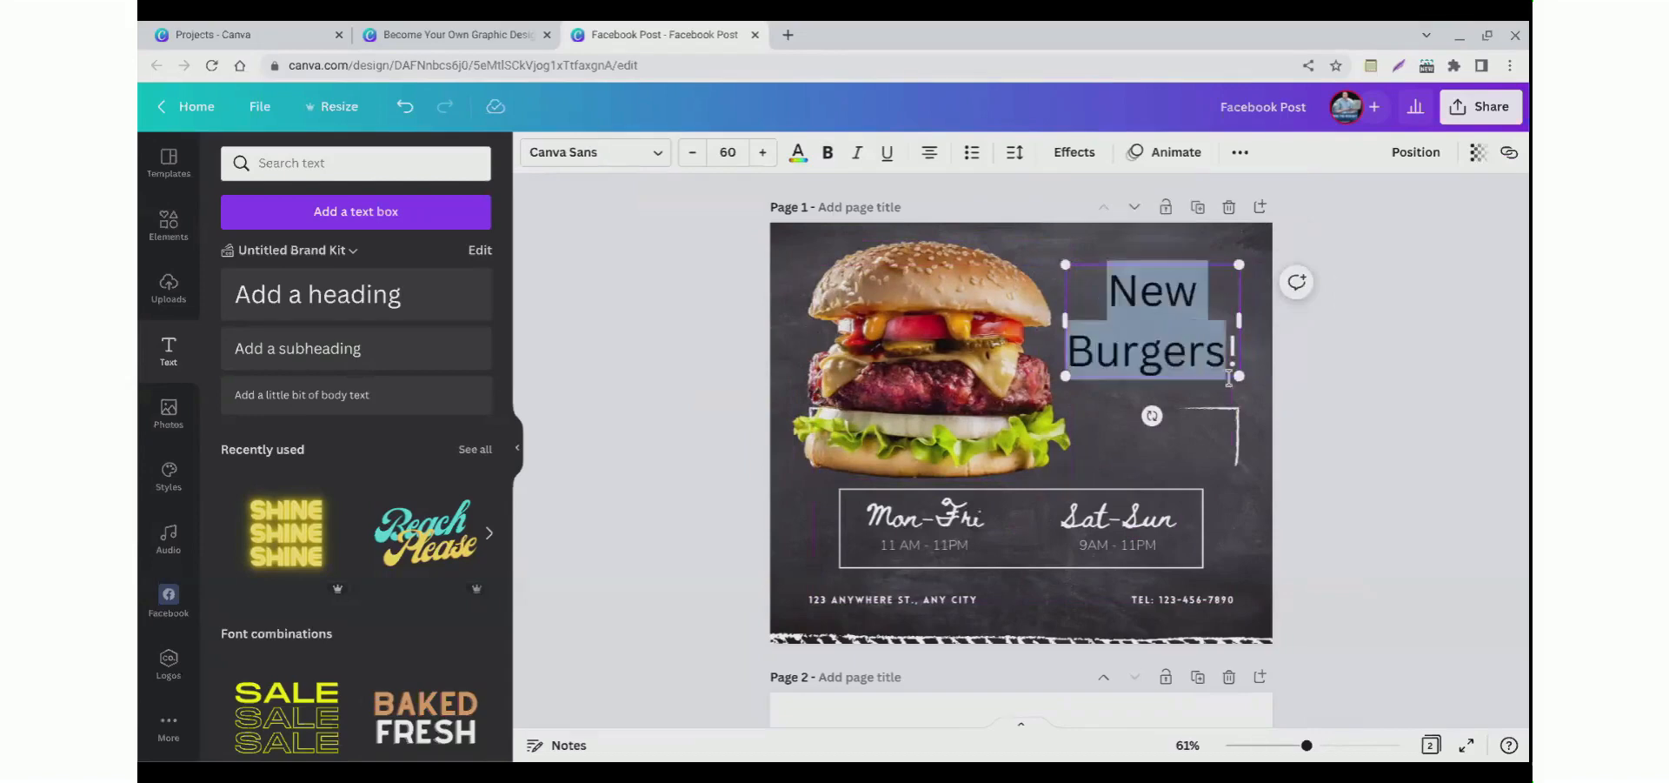
triple_click(1165, 341)
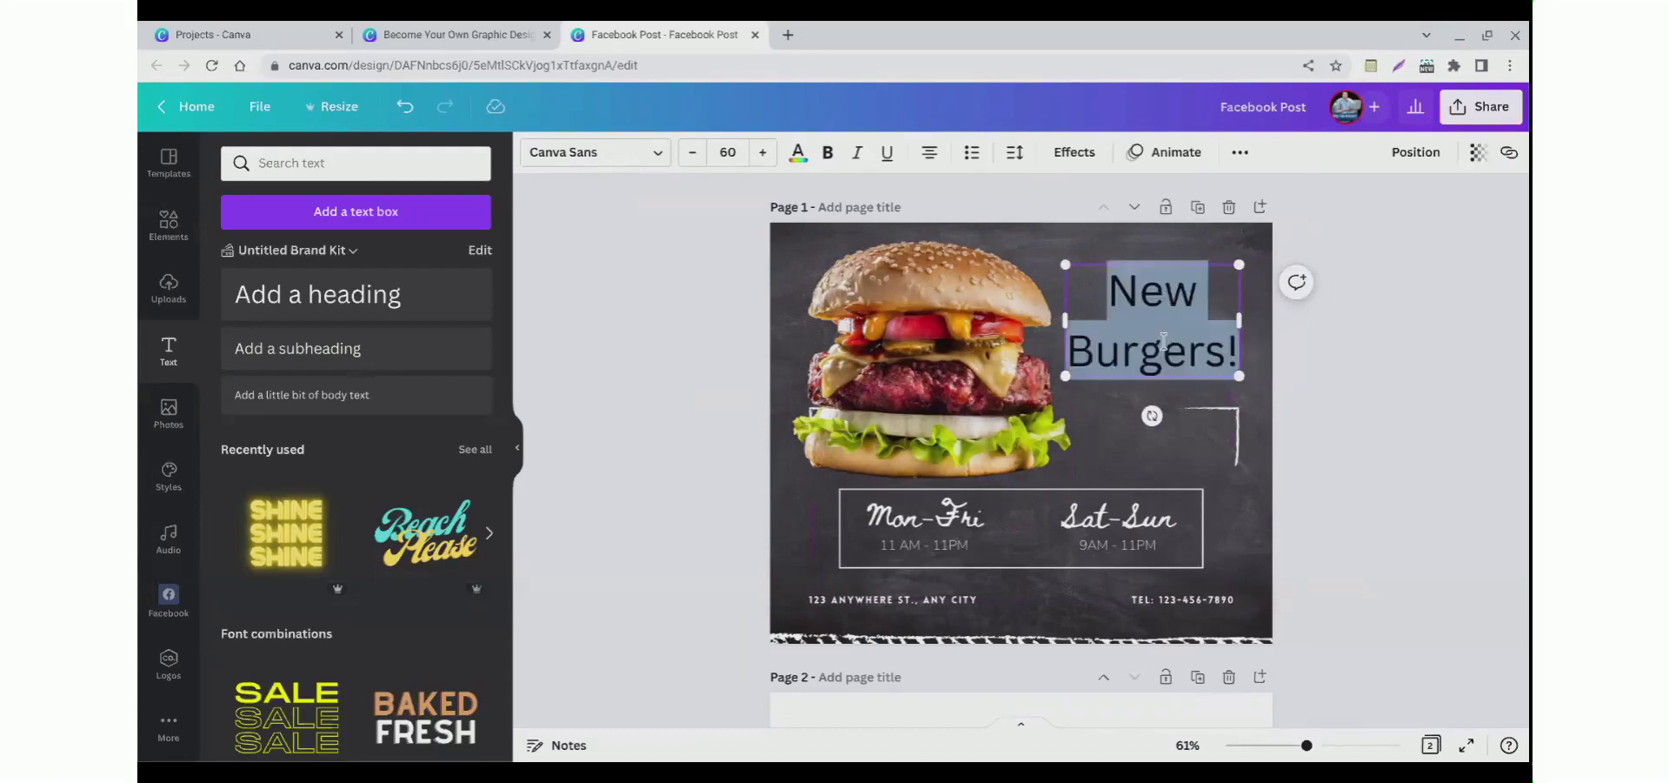
click(1016, 155)
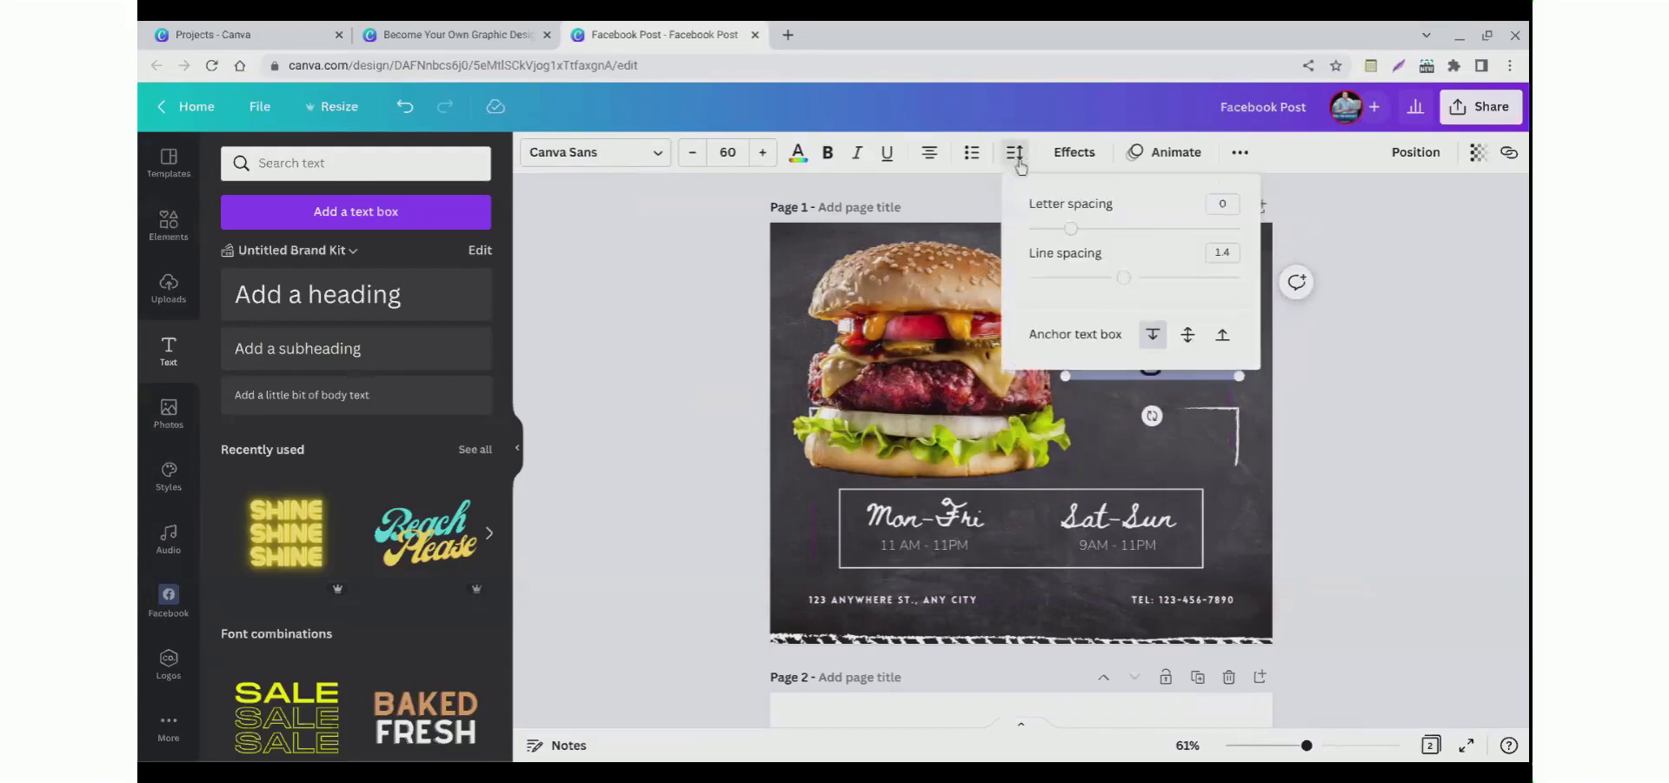
drag(1124, 278, 1146, 307)
click(798, 265)
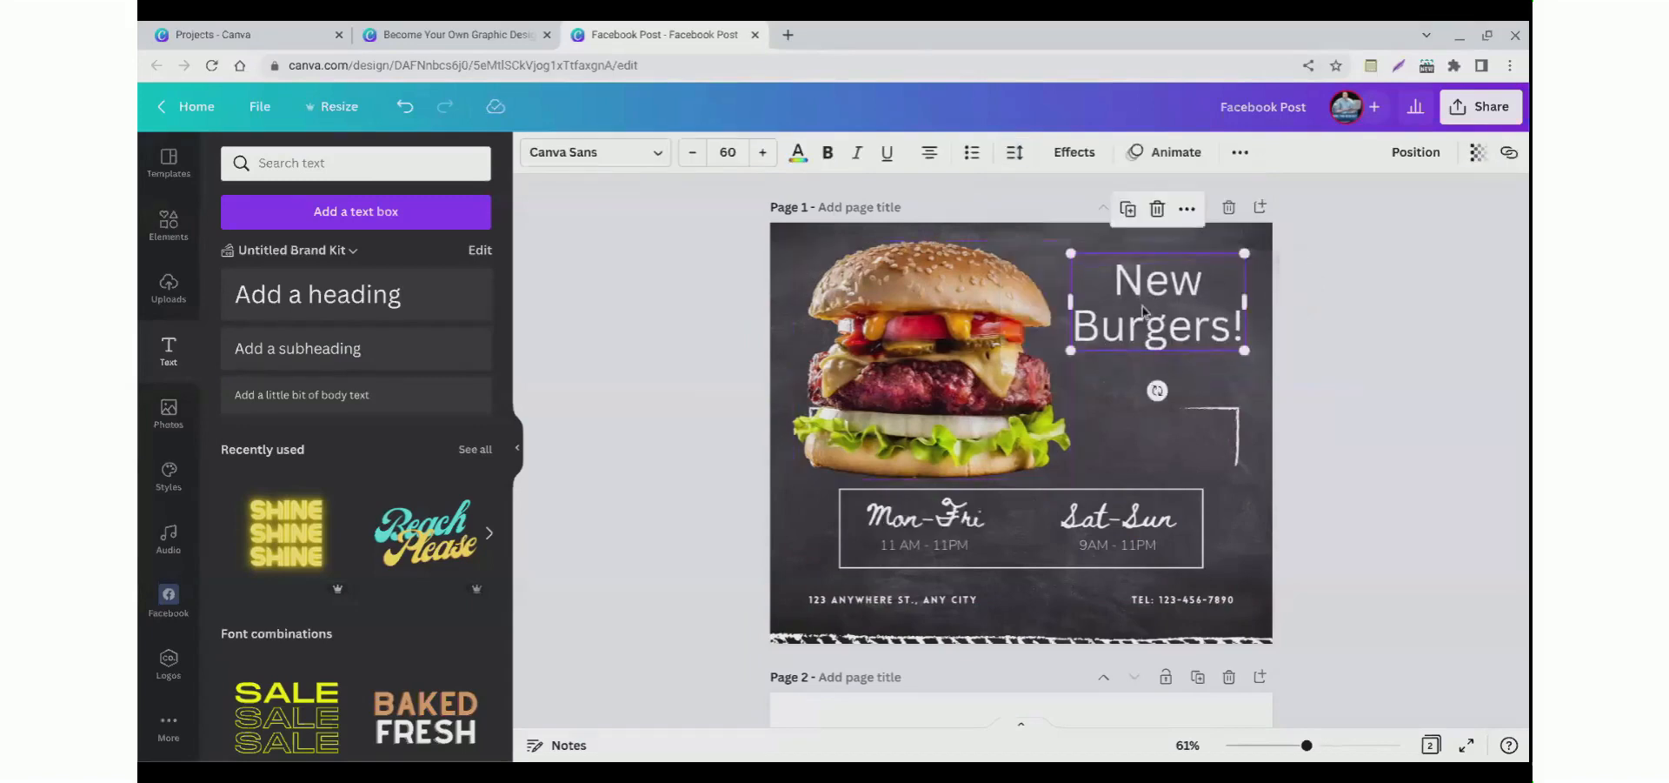
Step: Make the New Burgers! heading bold and change its font to Aileron Heavy
click(830, 163)
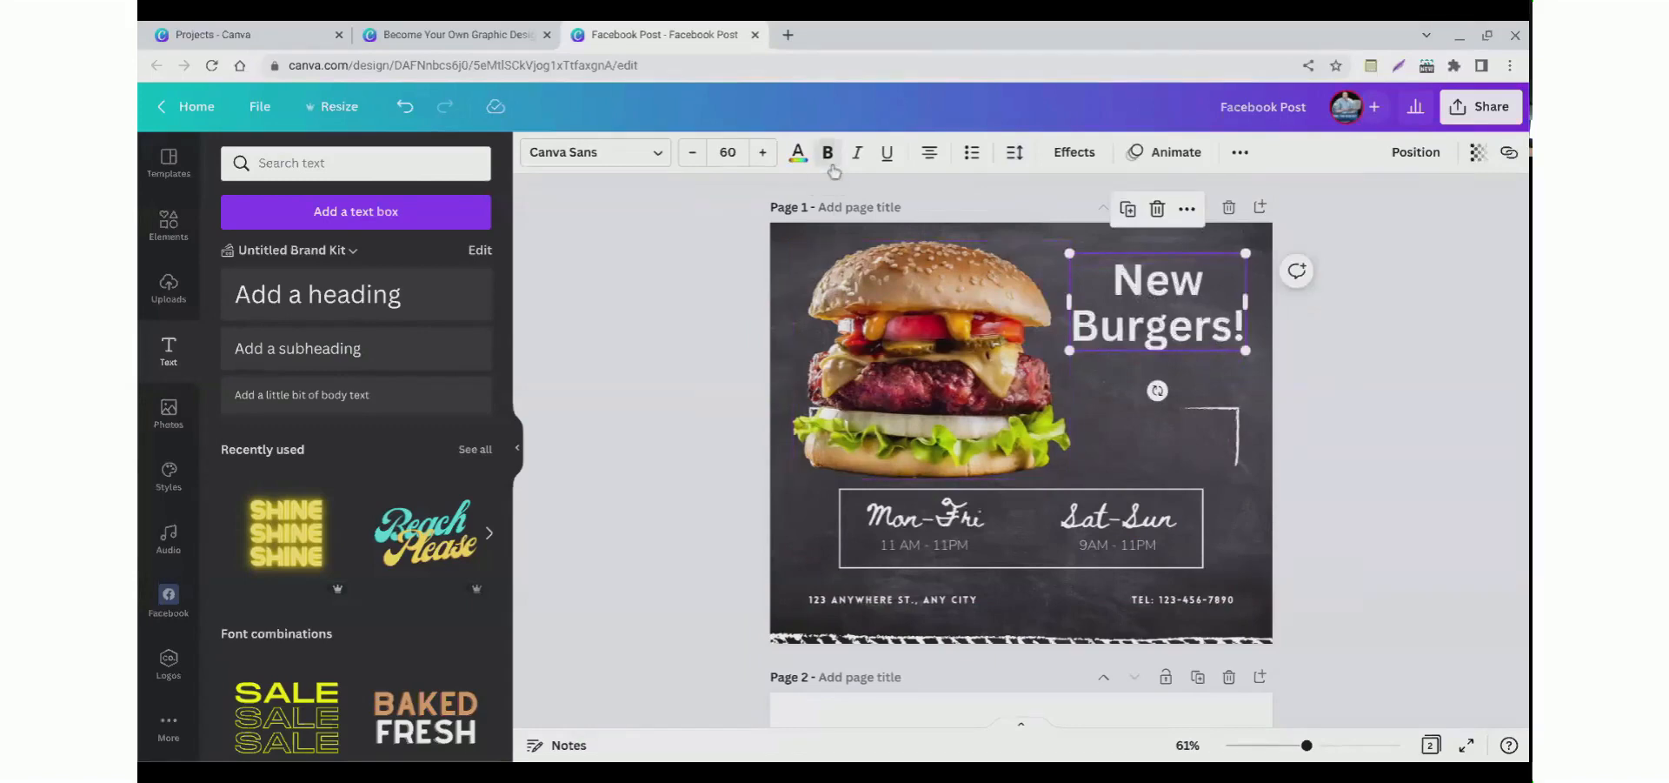
click(586, 160)
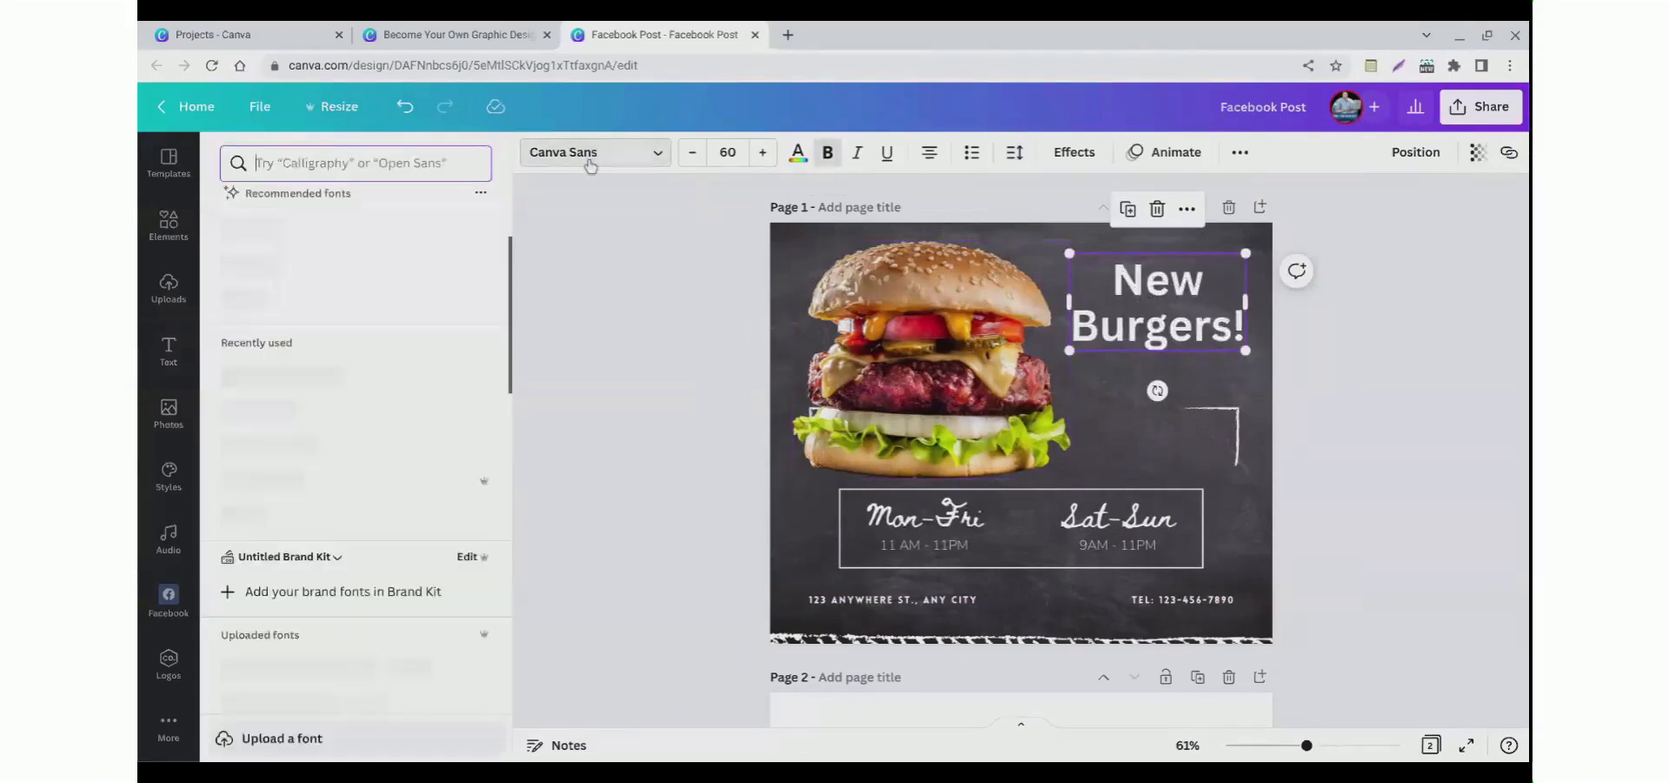
click(408, 410)
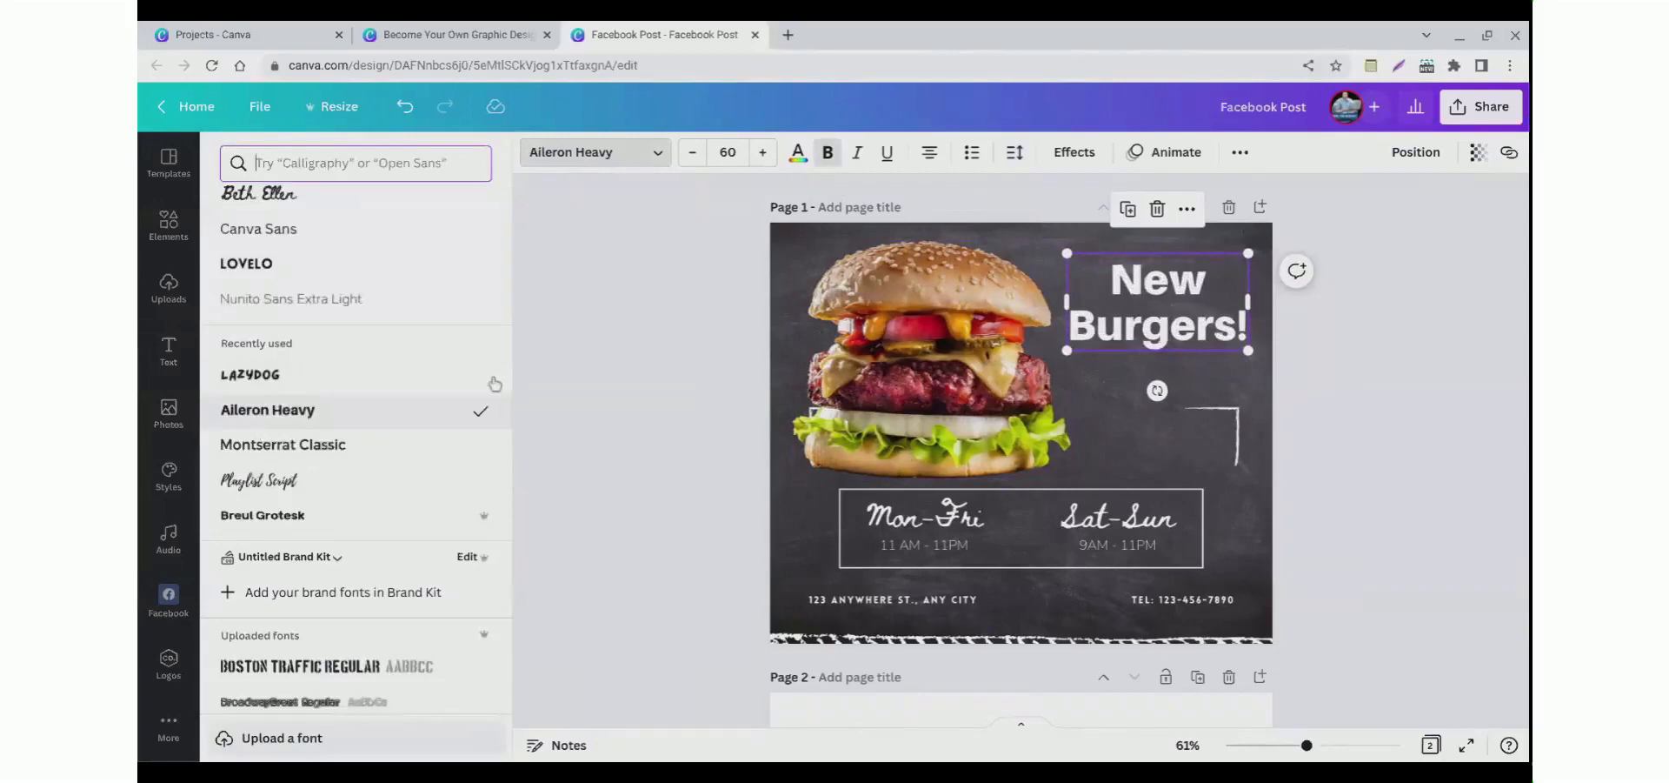
Step: Change the New Burgers! heading's text colour to yellow from the default colours
click(797, 153)
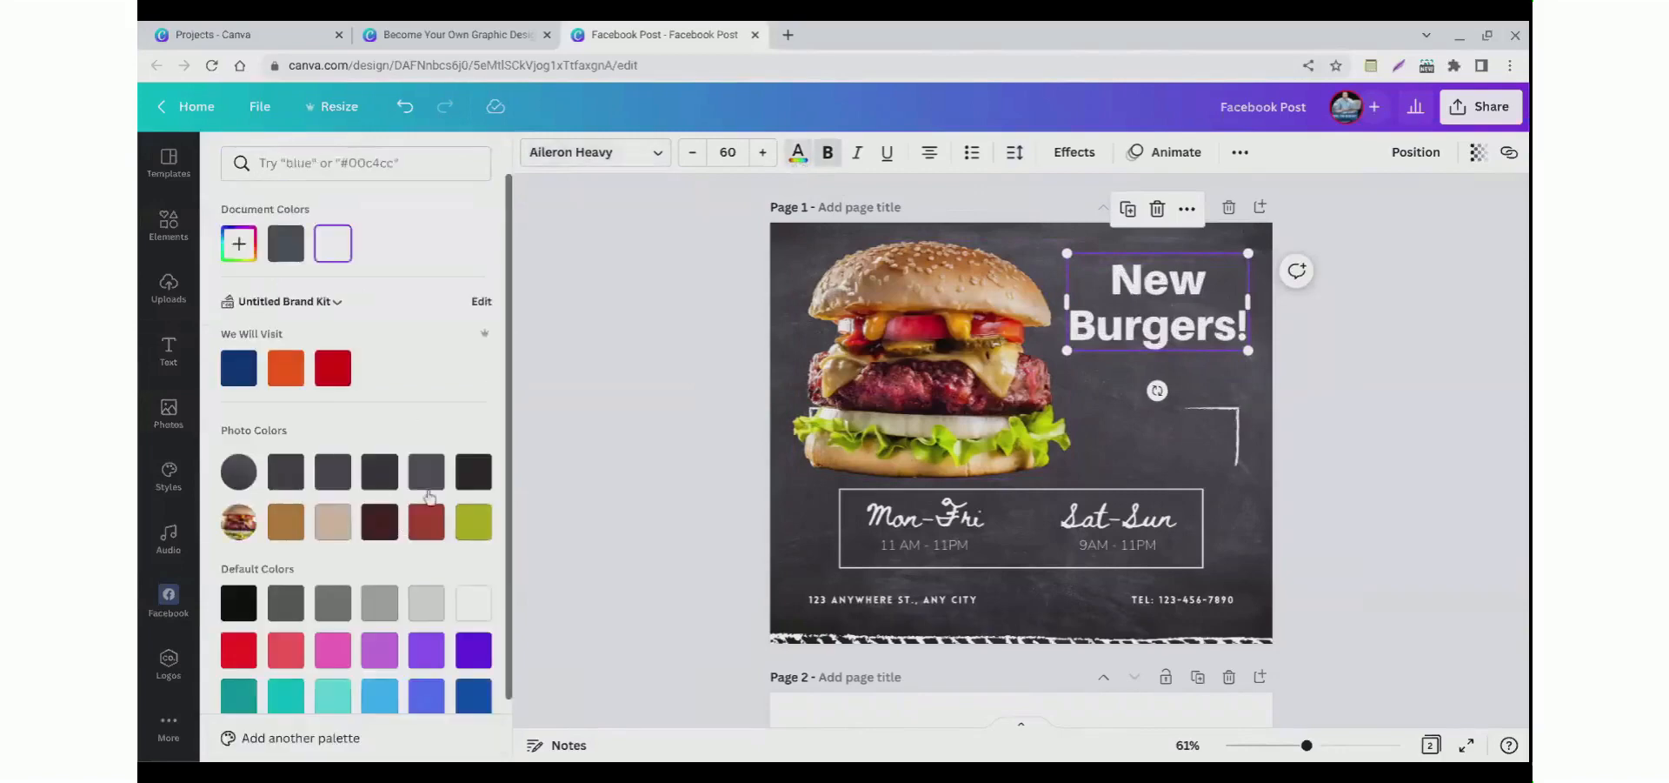
scroll(348, 522, down, 2)
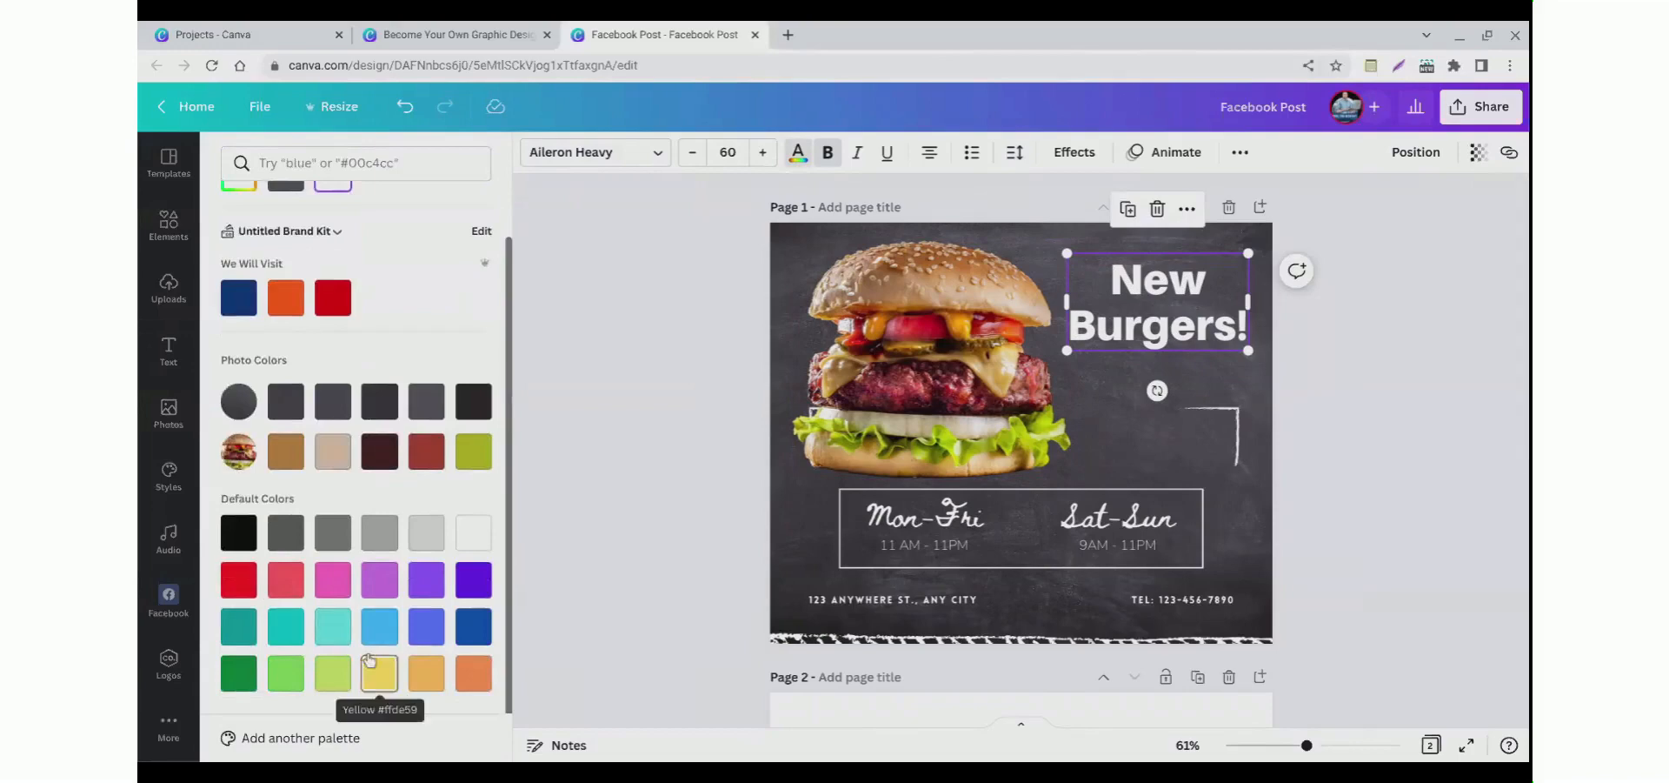
scroll(305, 434, up, 2)
click(238, 243)
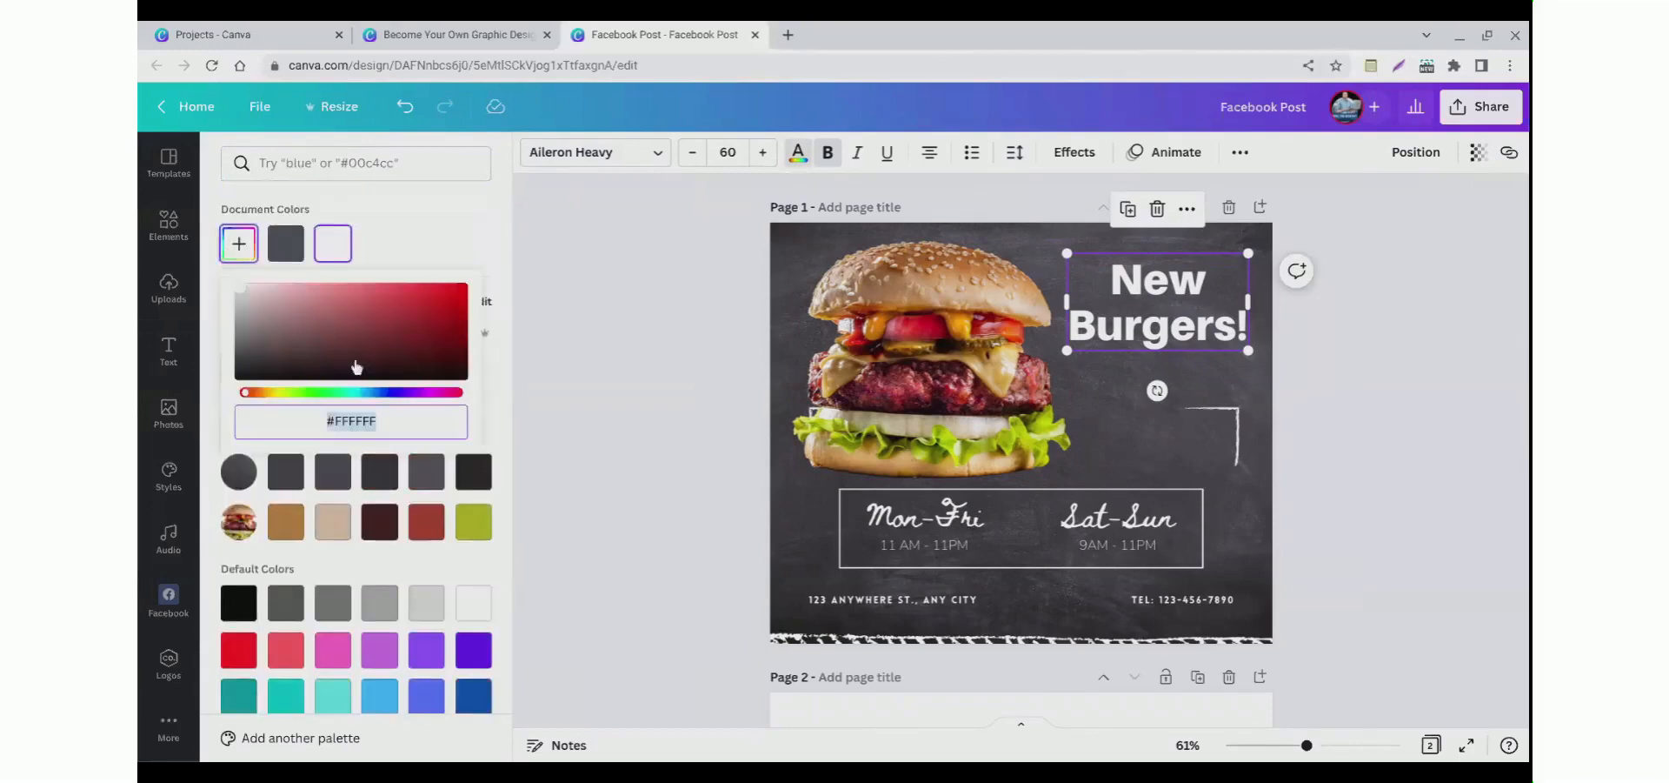
drag(265, 392, 302, 414)
drag(241, 288, 333, 335)
drag(314, 395, 267, 419)
scroll(330, 600, down, 1)
click(387, 673)
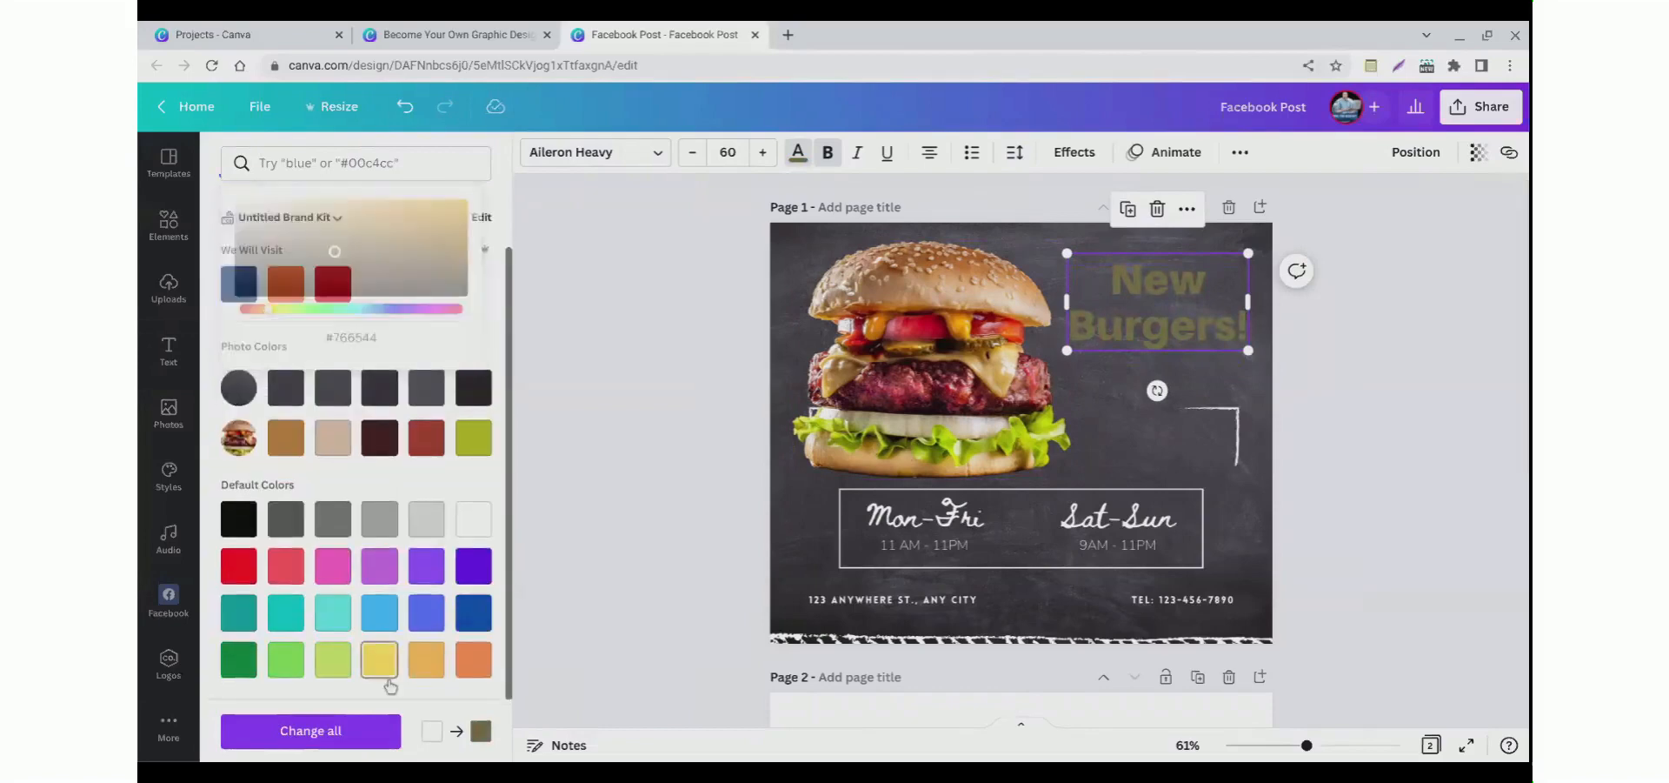
click(617, 397)
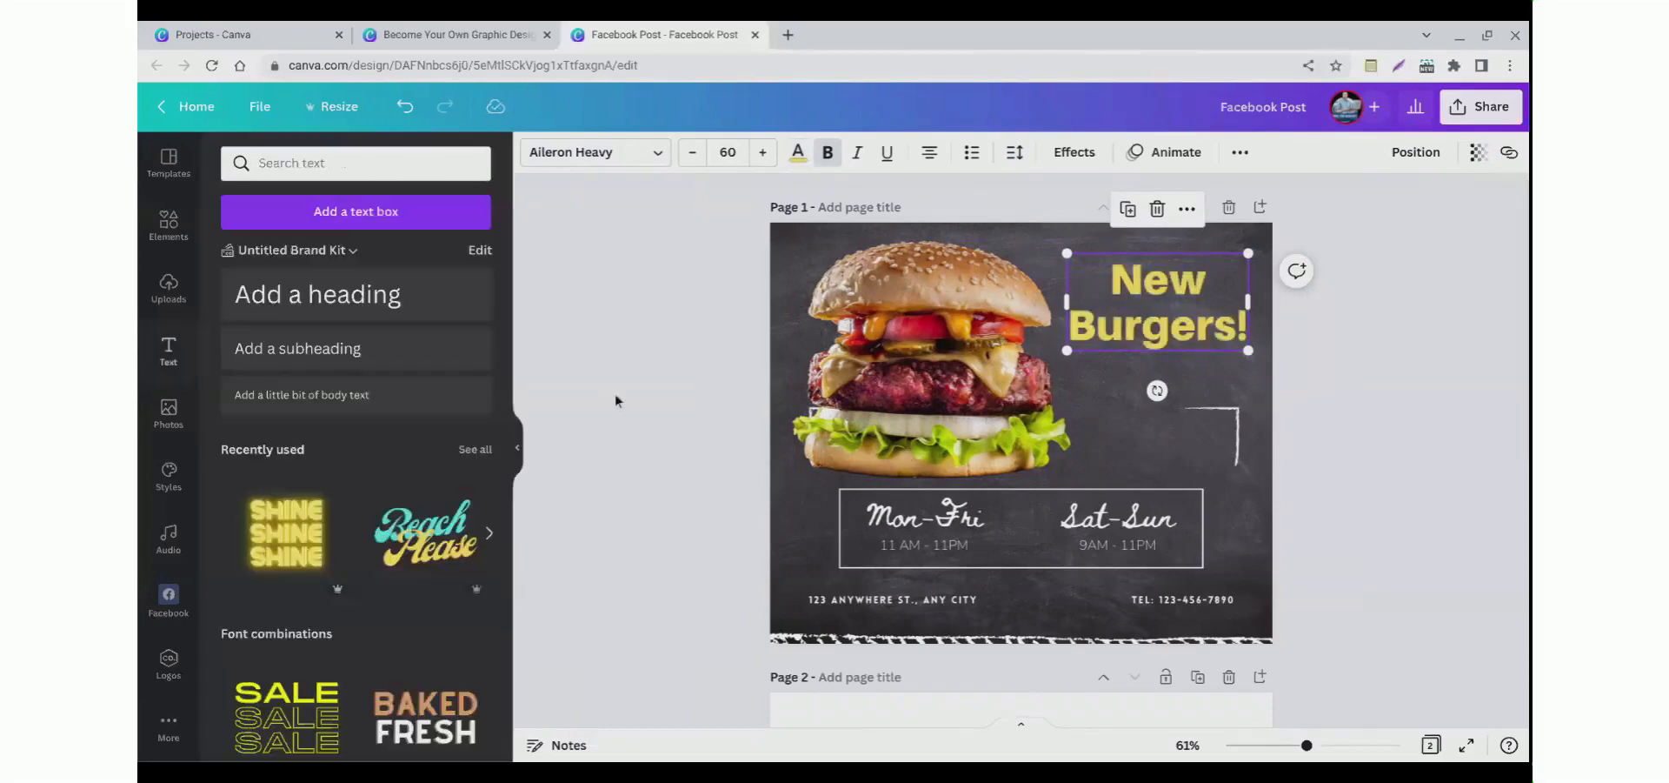
Step: Browse the font list and the text combinations for an alternative heading style
click(1156, 344)
click(626, 152)
scroll(295, 432, down, 4)
scroll(316, 328, up, 5)
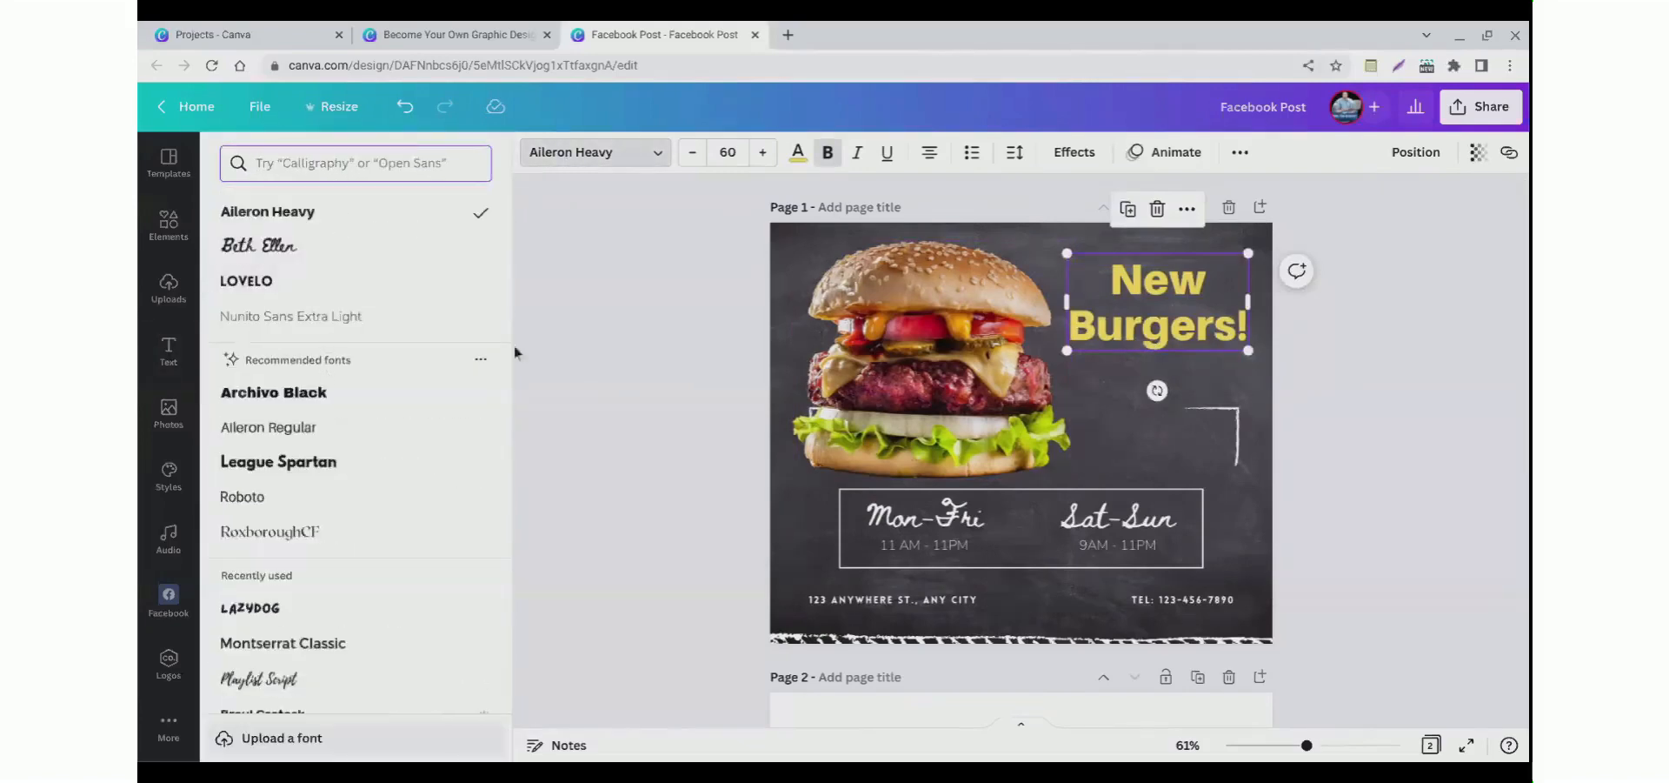
click(592, 325)
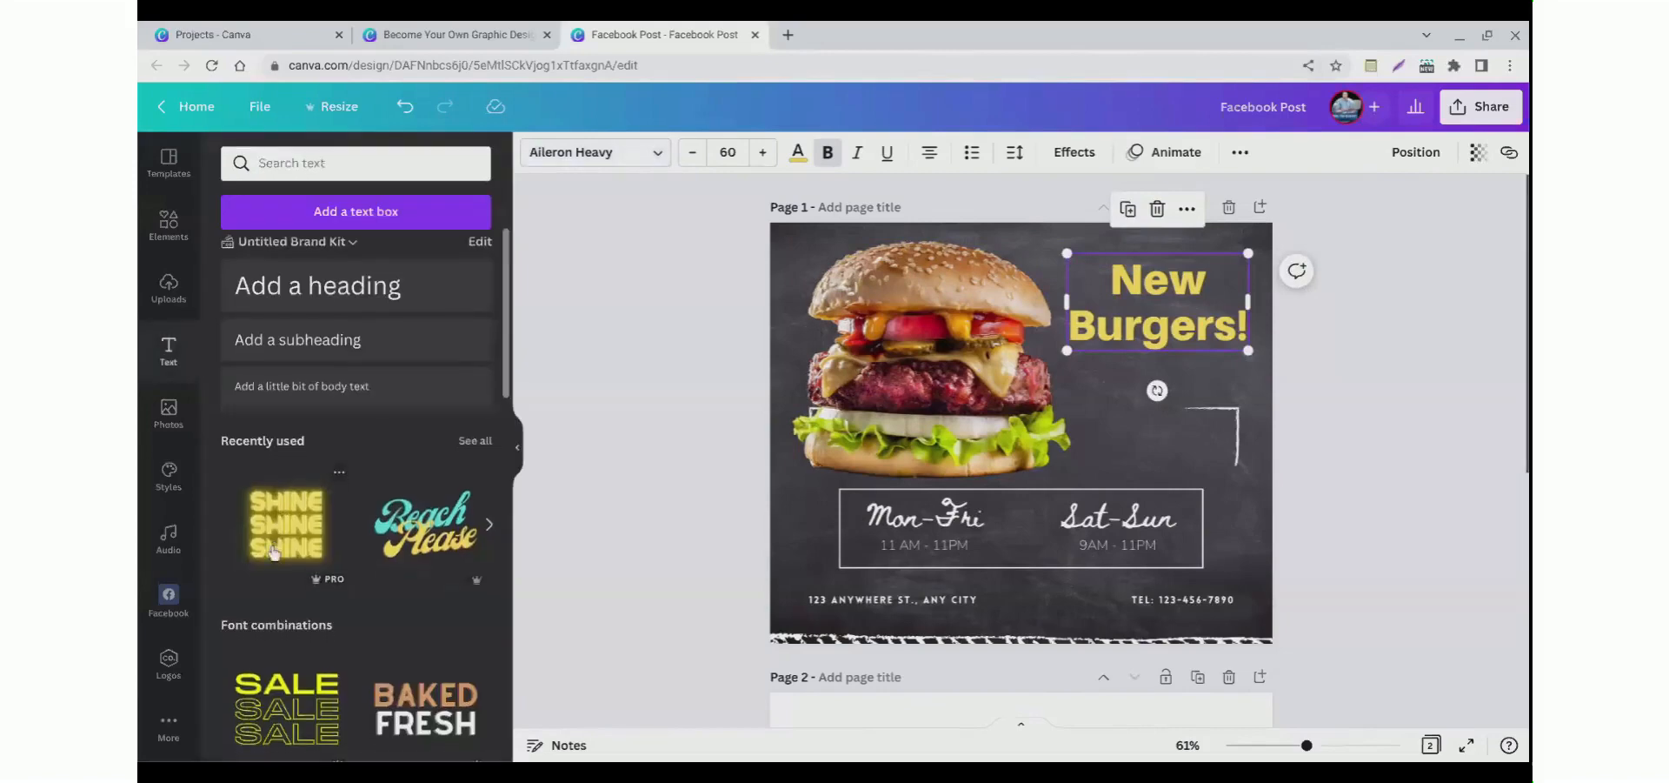
scroll(274, 551, down, 6)
scroll(302, 507, down, 2)
scroll(325, 493, up, 2)
scroll(322, 501, down, 3)
scroll(323, 502, down, 3)
scroll(374, 487, up, 6)
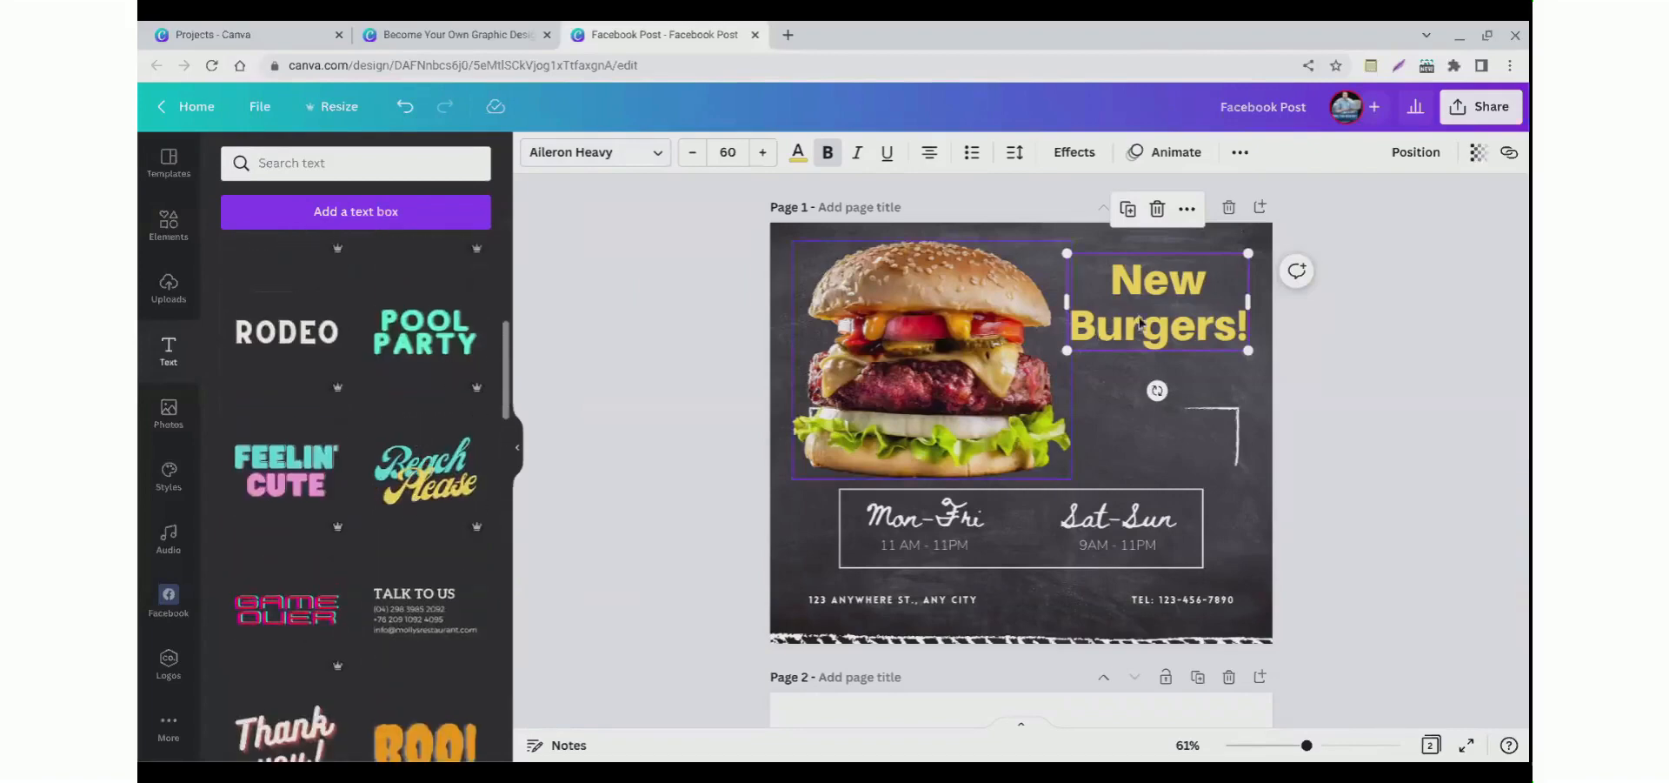
Step: Replace the New Burgers! heading with the Beach Please text combination
drag(1108, 328, 883, 373)
key(Delete)
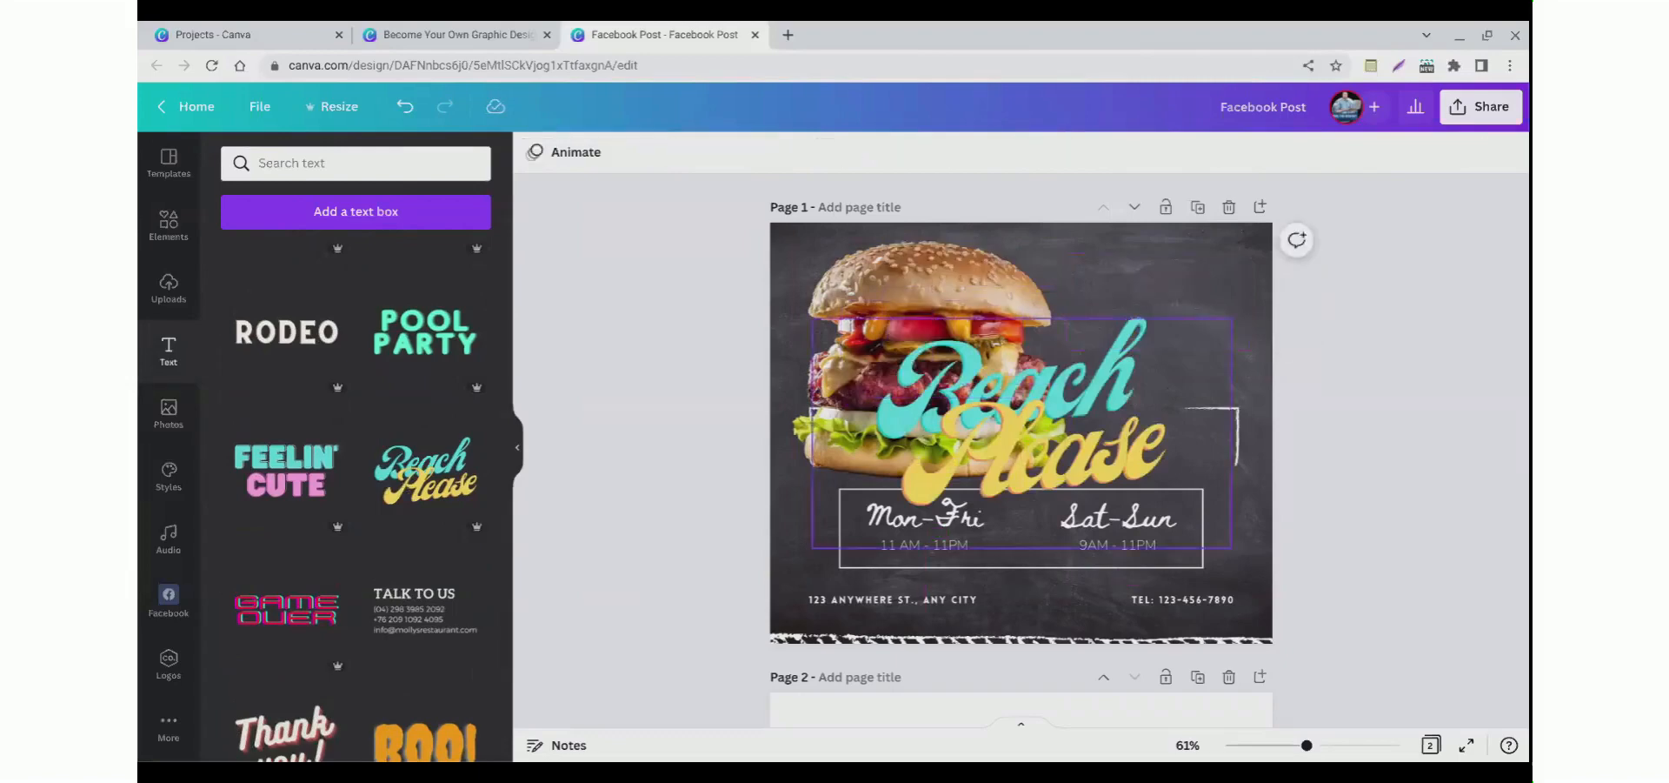
Step: Shrink the Beach Please combination and place it in the upper right beside the burger
drag(1142, 349, 1246, 261)
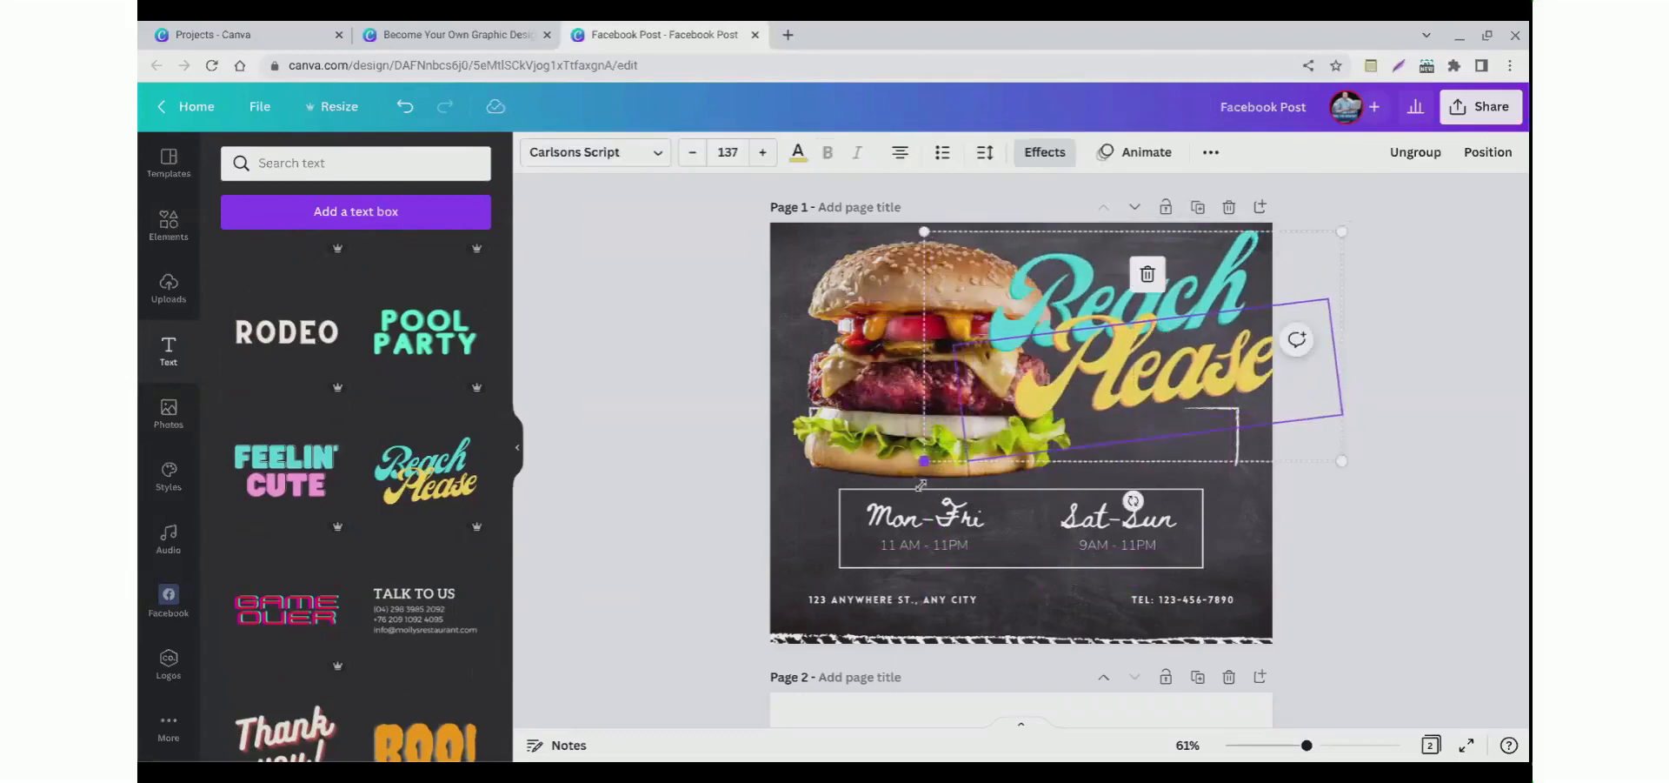
drag(925, 461, 1080, 375)
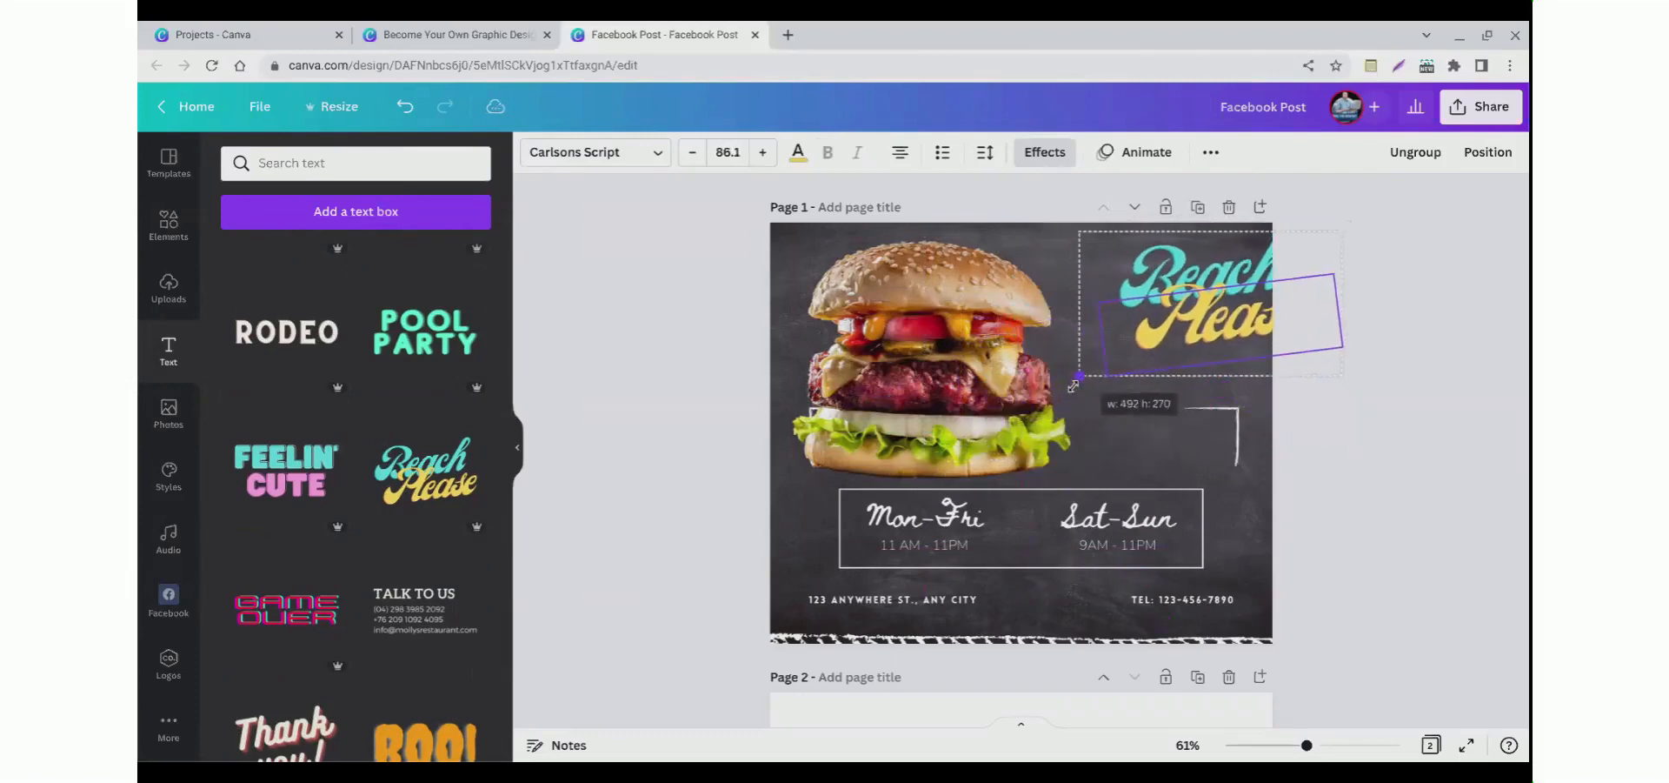
drag(1201, 318, 1151, 352)
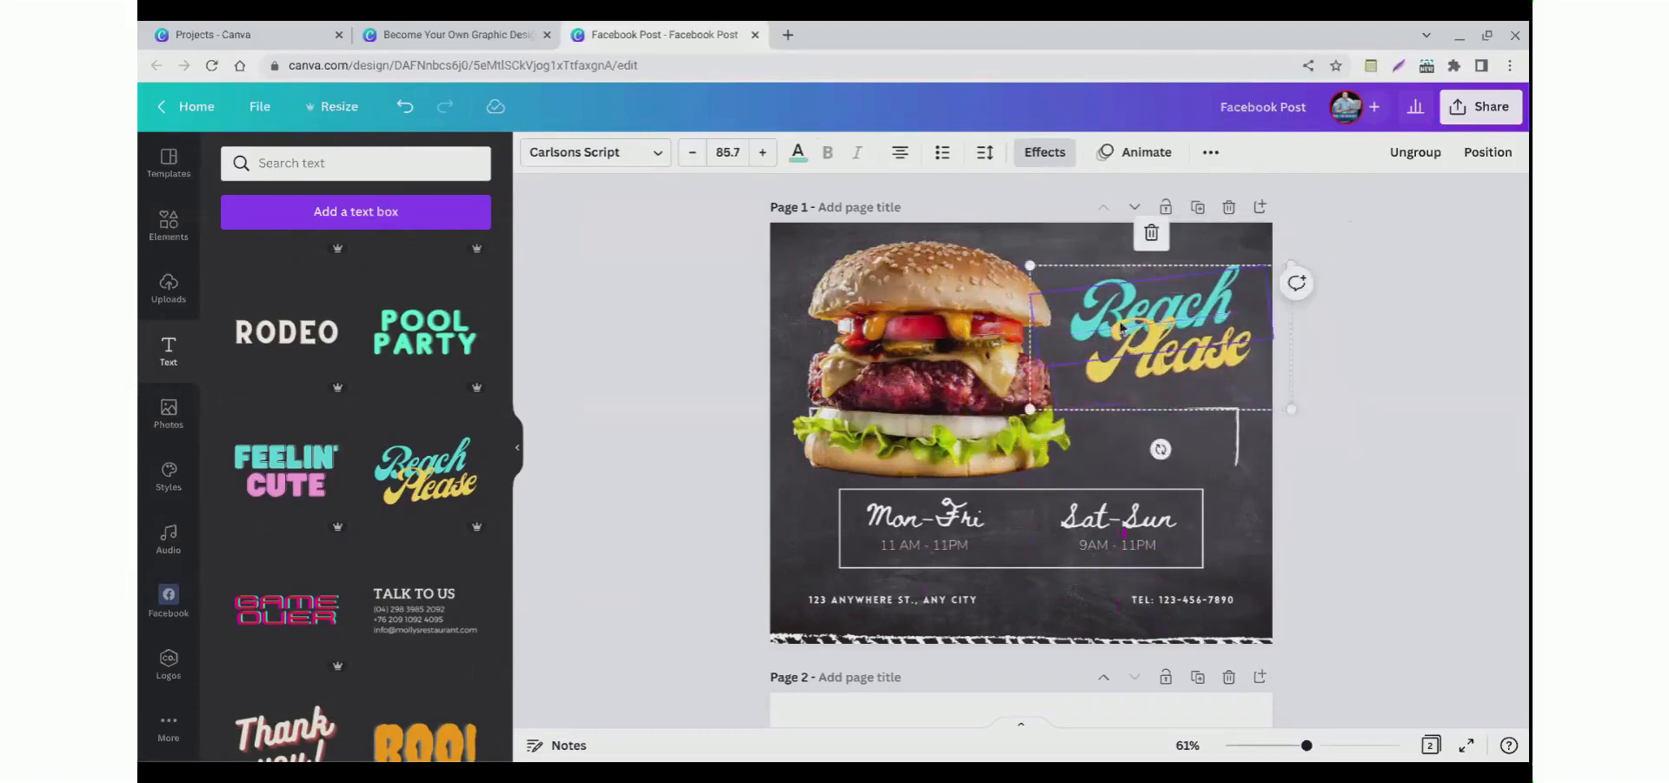
Step: Change the combination's words to Tasty and Burgers!
double_click(1119, 322)
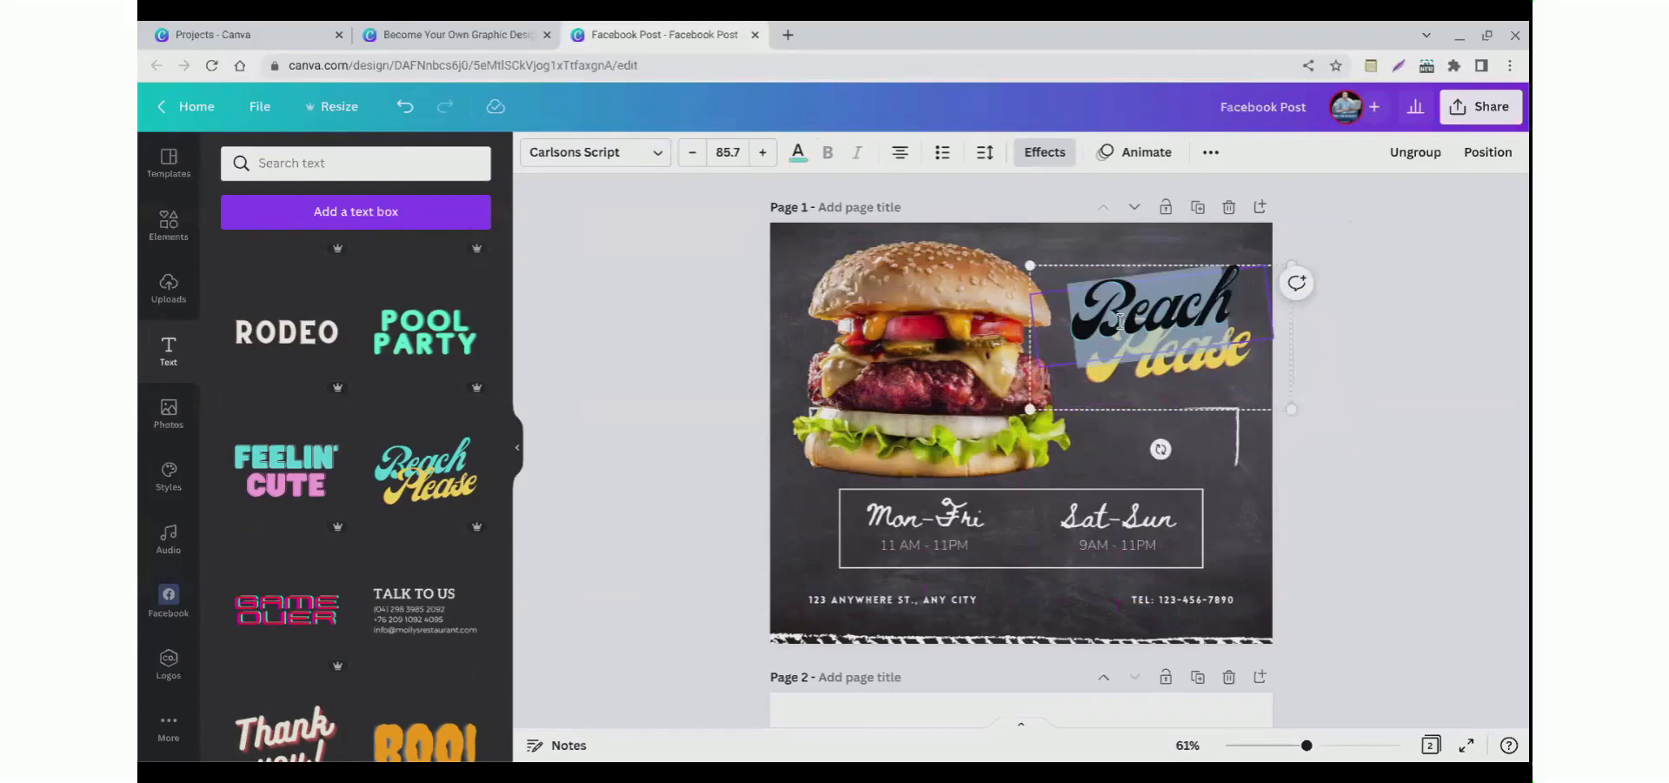
text(Tasty)
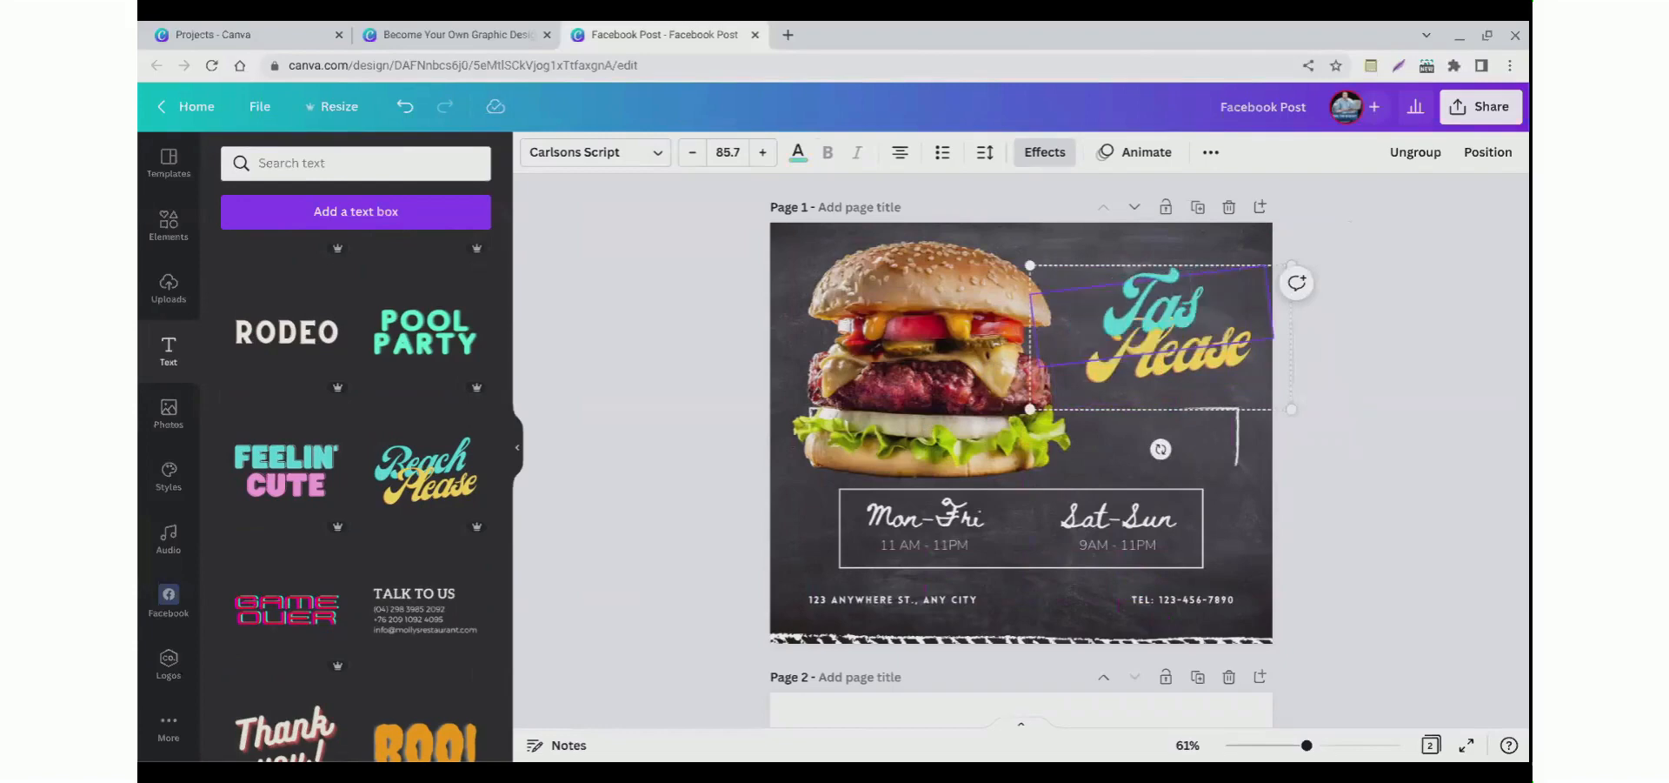
click(663, 390)
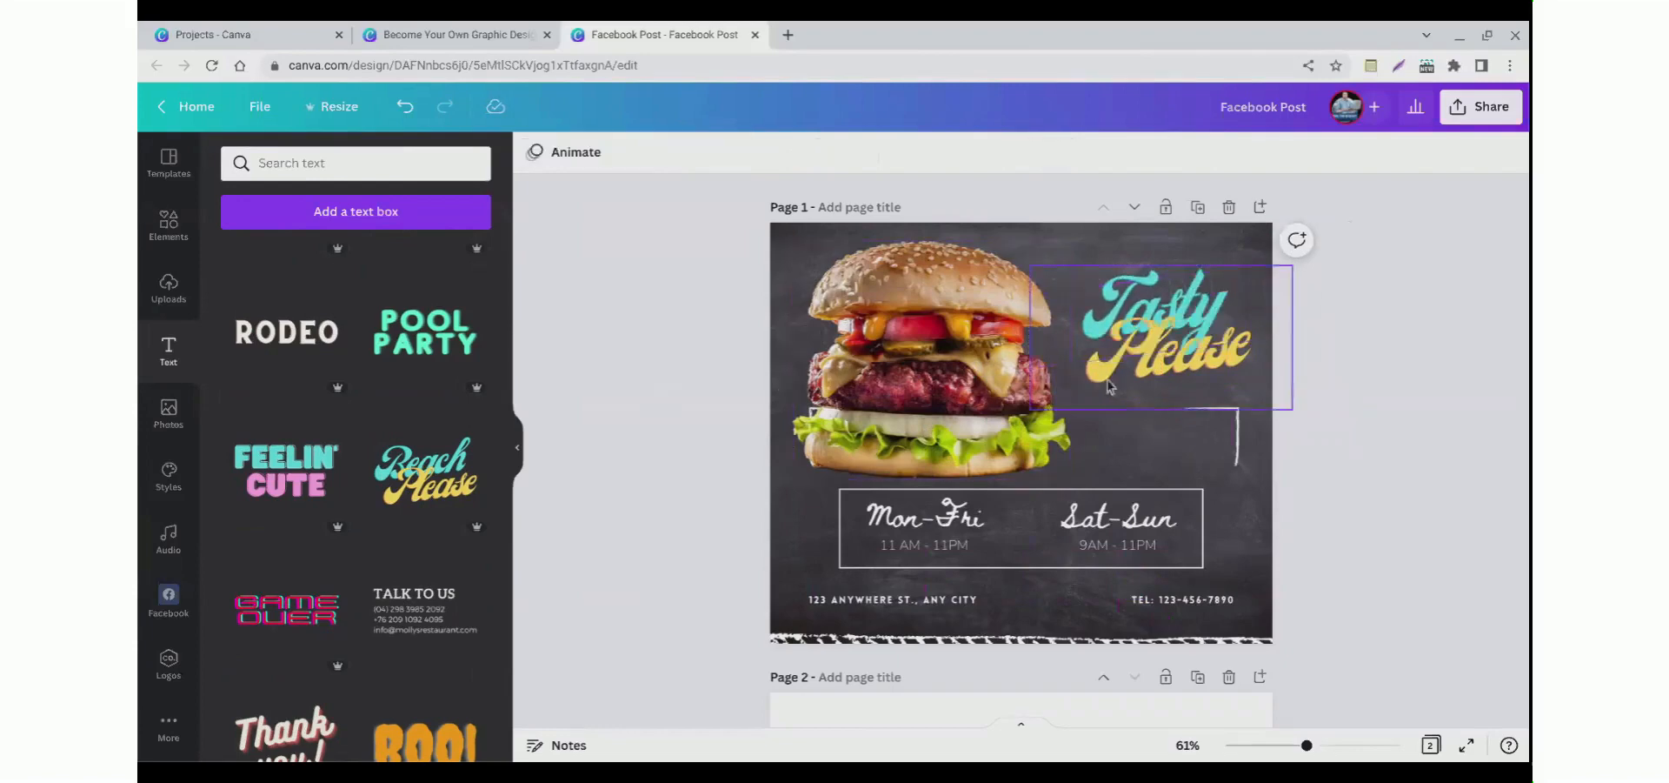
click(1130, 388)
double_click(1131, 382)
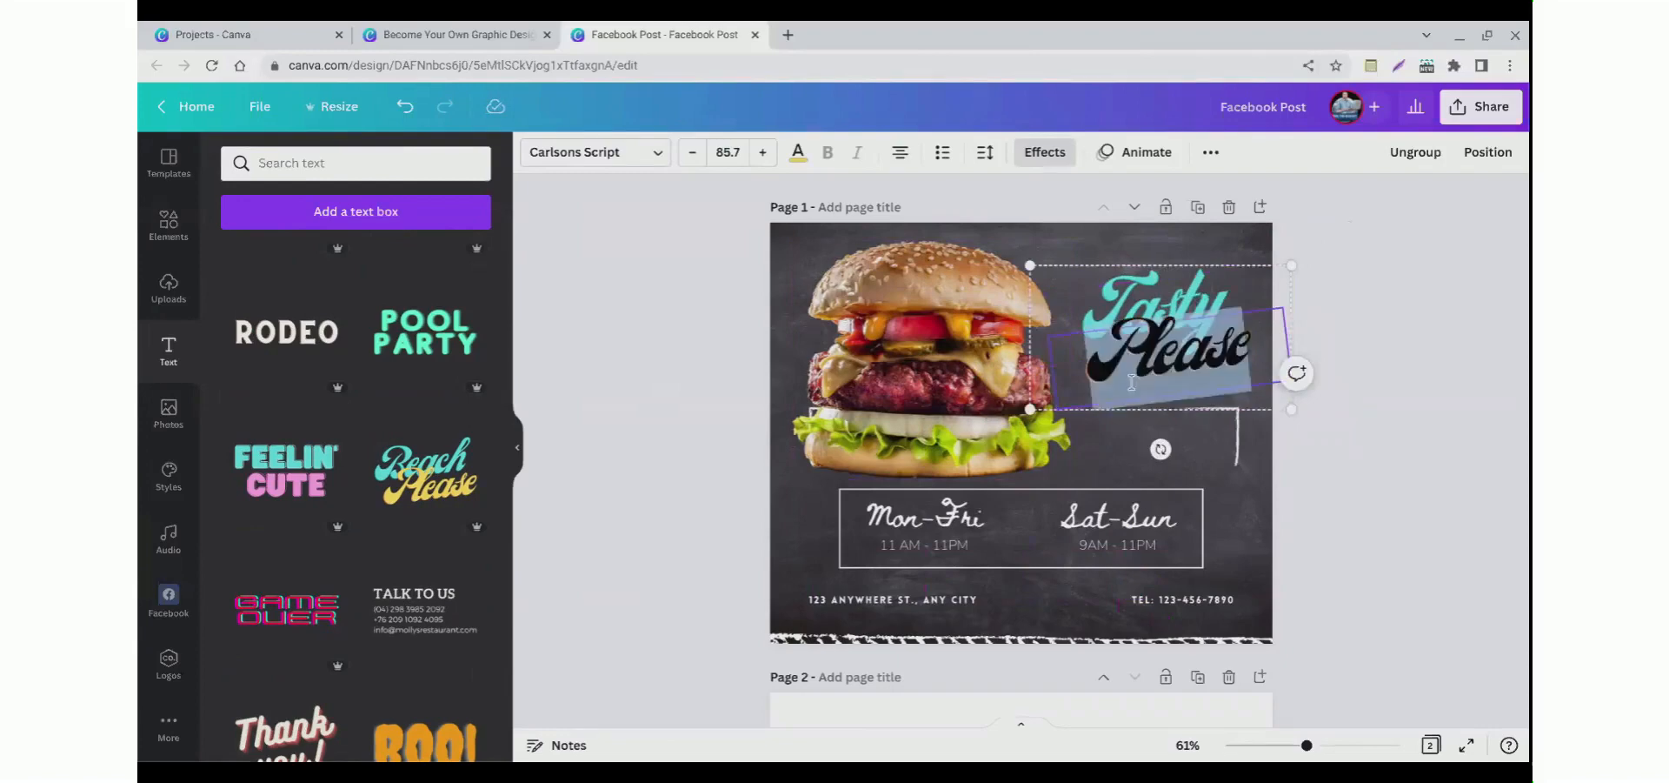
text(Burgers!)
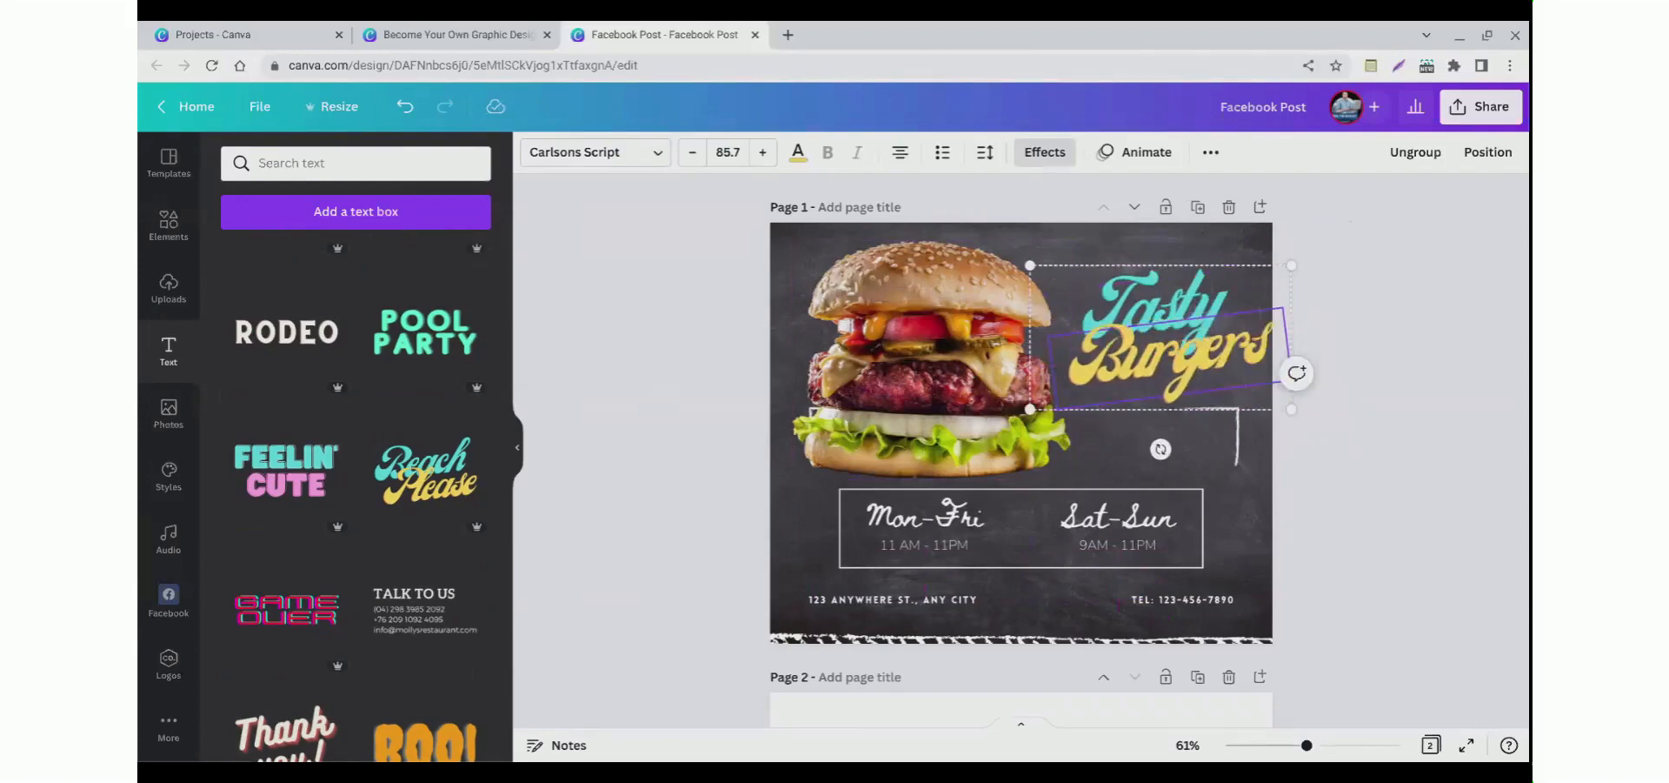
click(704, 364)
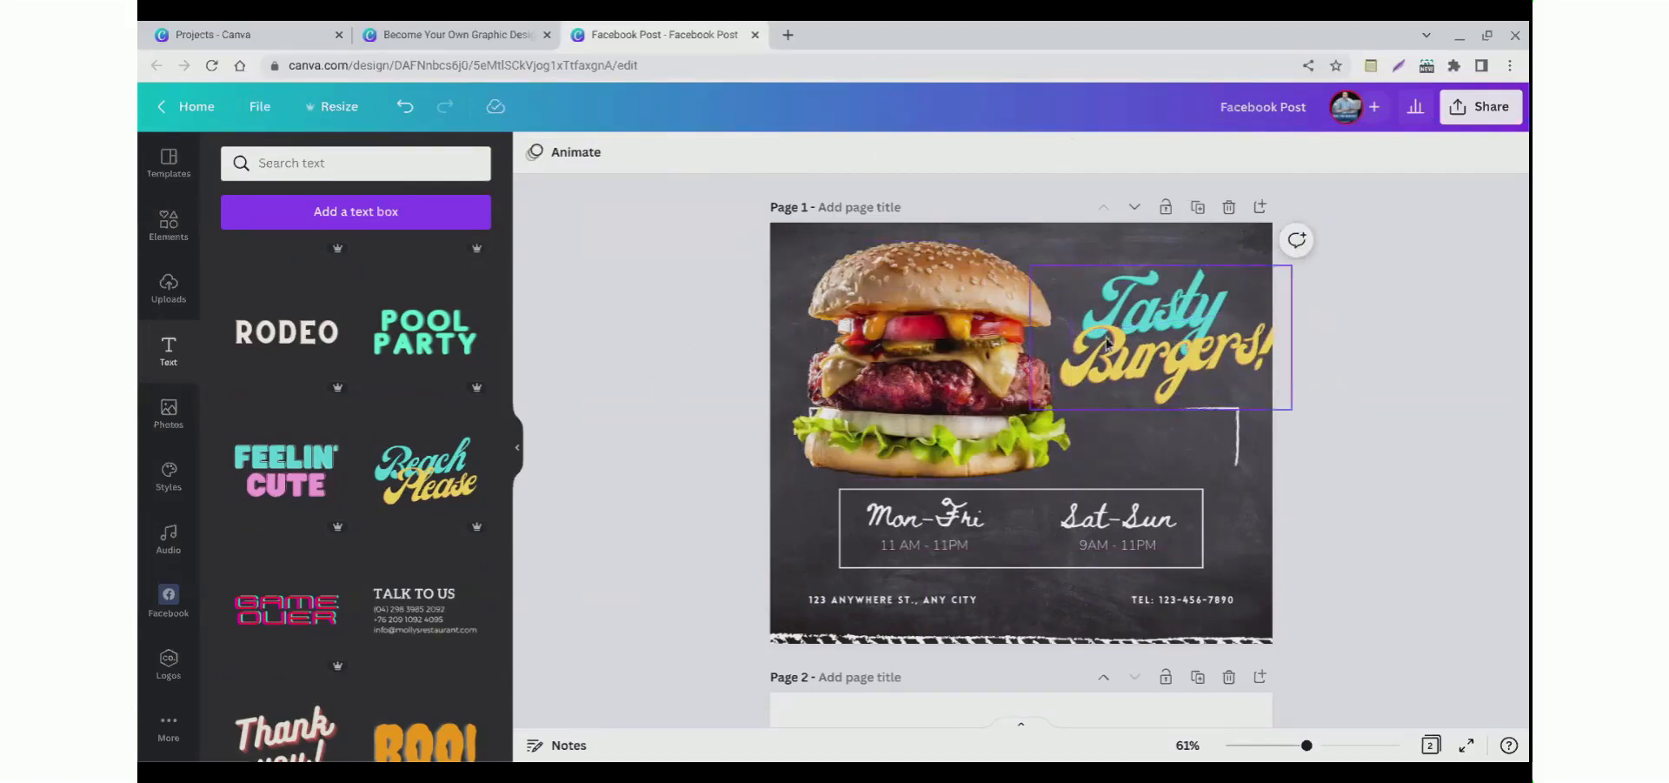
click(1148, 335)
scroll(287, 300, up, 4)
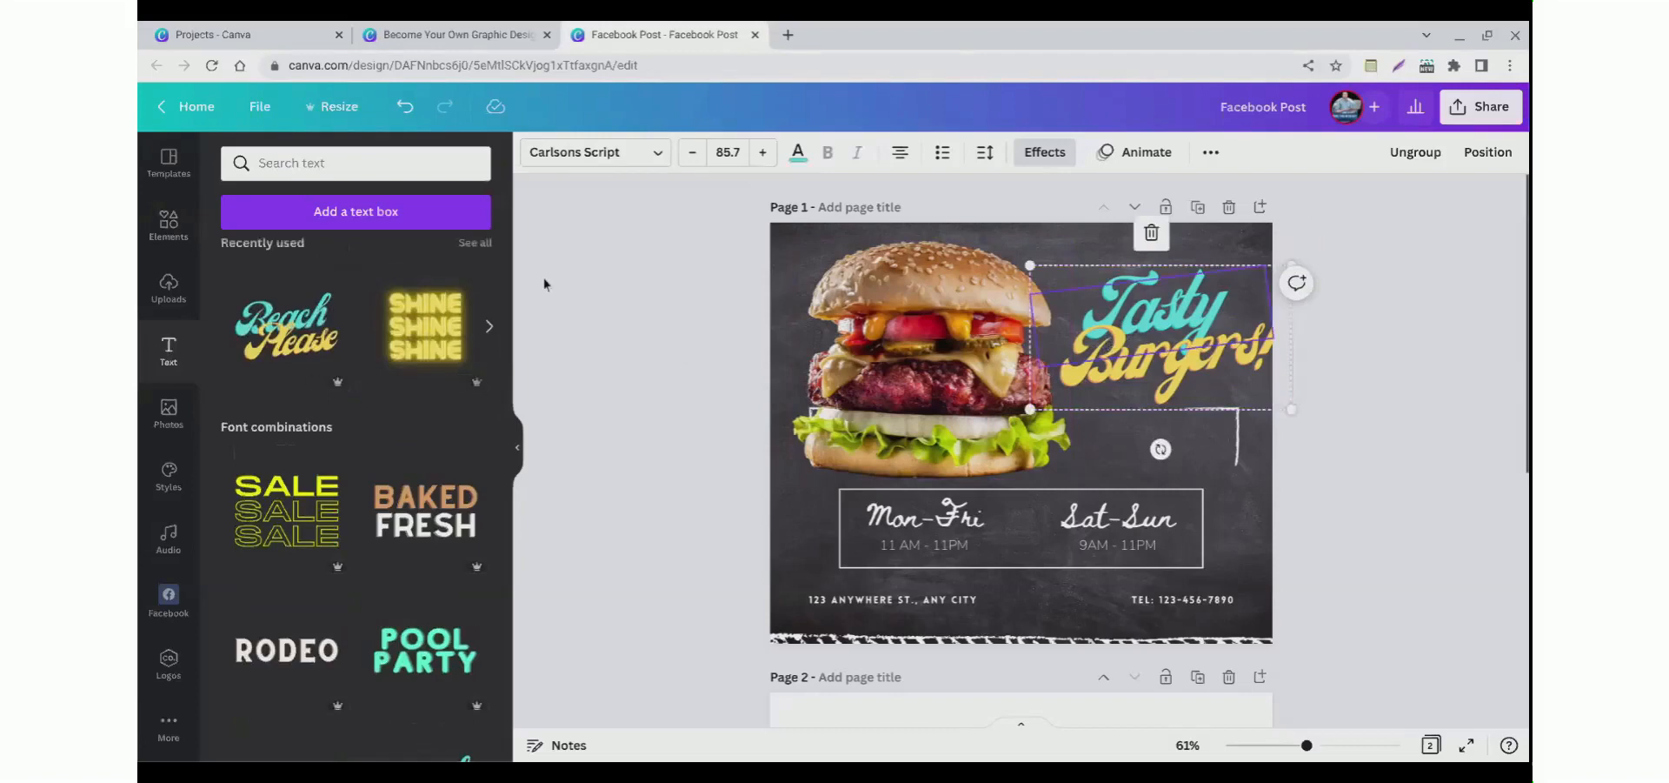
scroll(336, 253, up, 3)
click(336, 213)
drag(865, 389, 869, 415)
key(Delete)
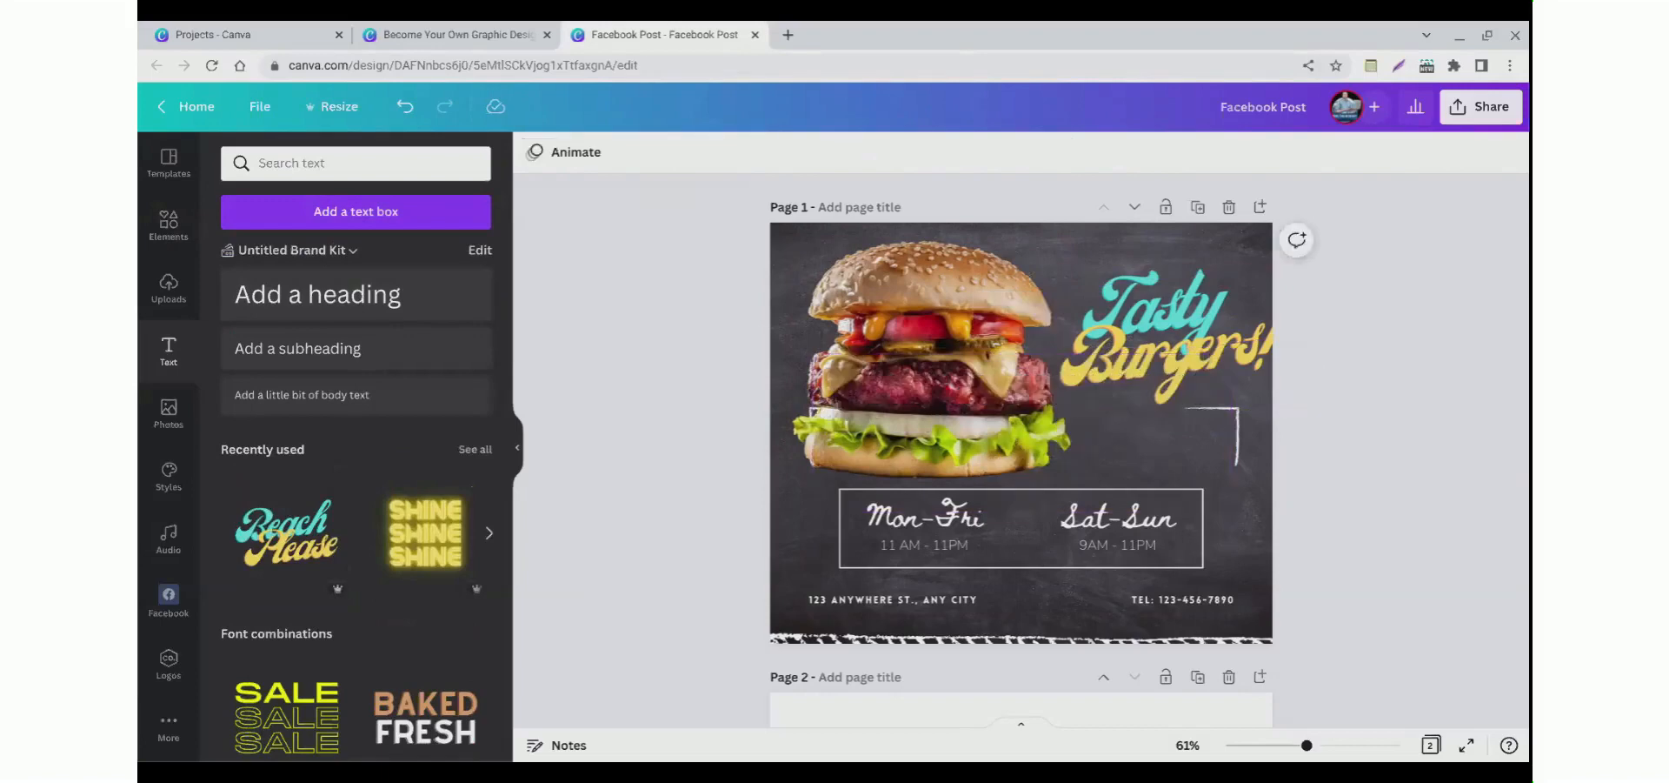
Step: Select the second page and delete its selected element
click(1052, 354)
scroll(680, 521, down, 5)
click(913, 491)
key(Delete)
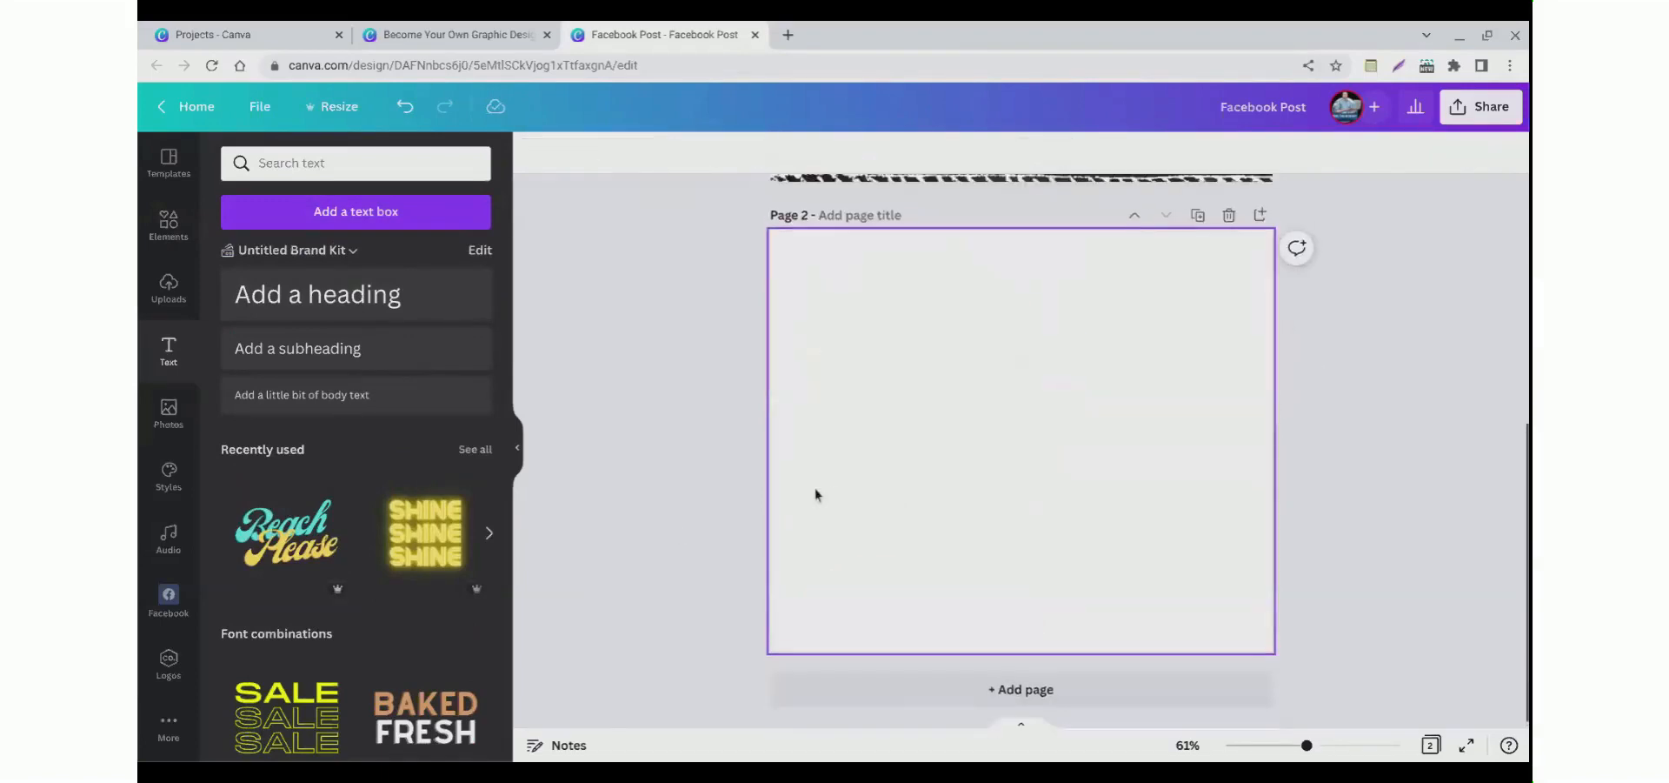
Step: Add a heading to the second page and replace its text with Text Here
scroll(816, 494, up, 1)
drag(299, 294, 801, 406)
scroll(706, 586, up, 2)
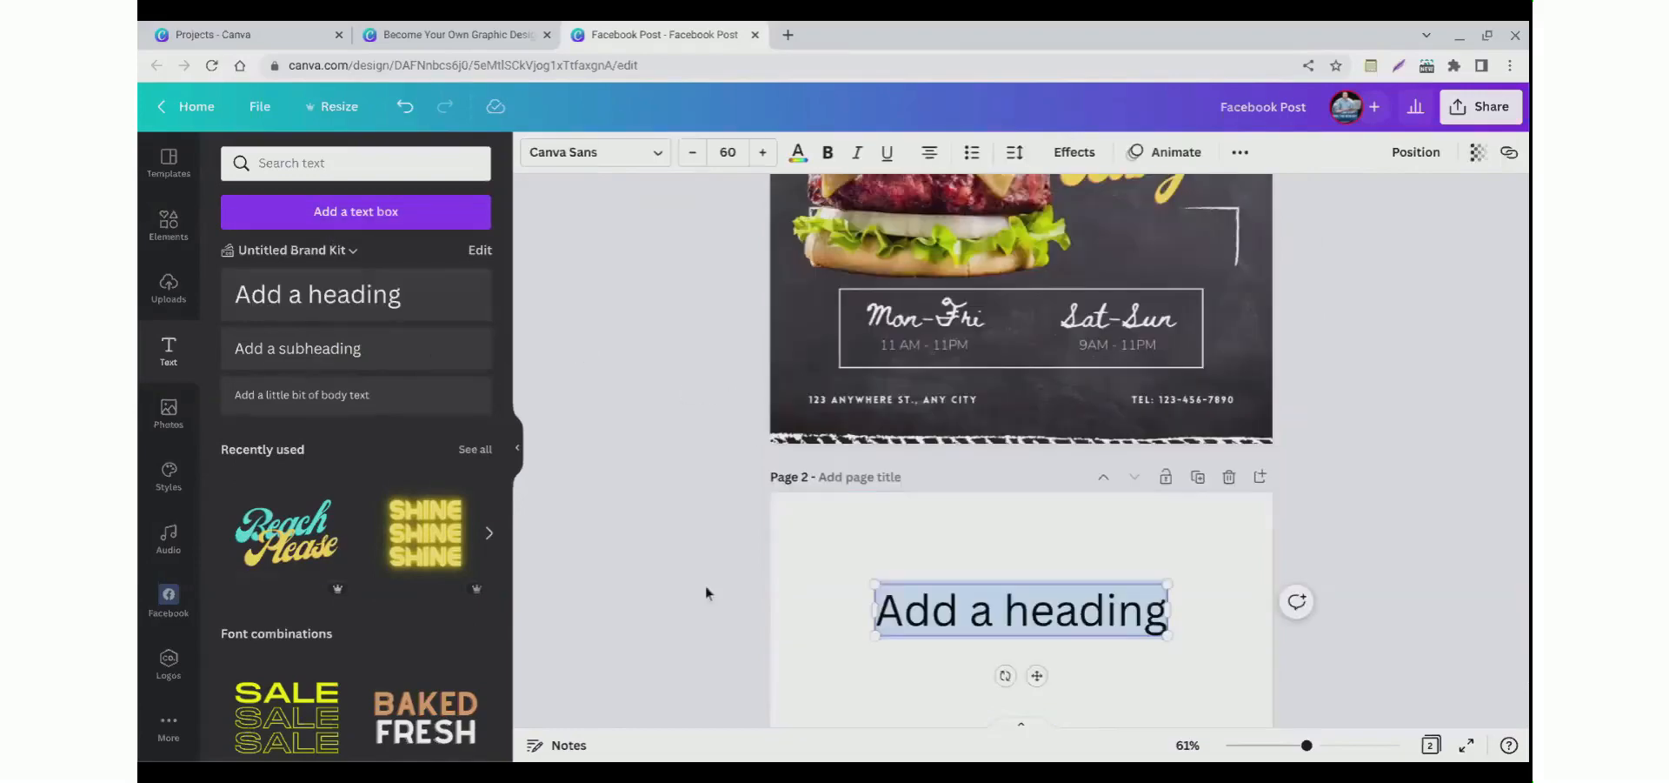
text(Text Here)
Step: Bold the Text Here heading and change its font to Playlist Script
click(879, 641)
click(961, 642)
click(962, 642)
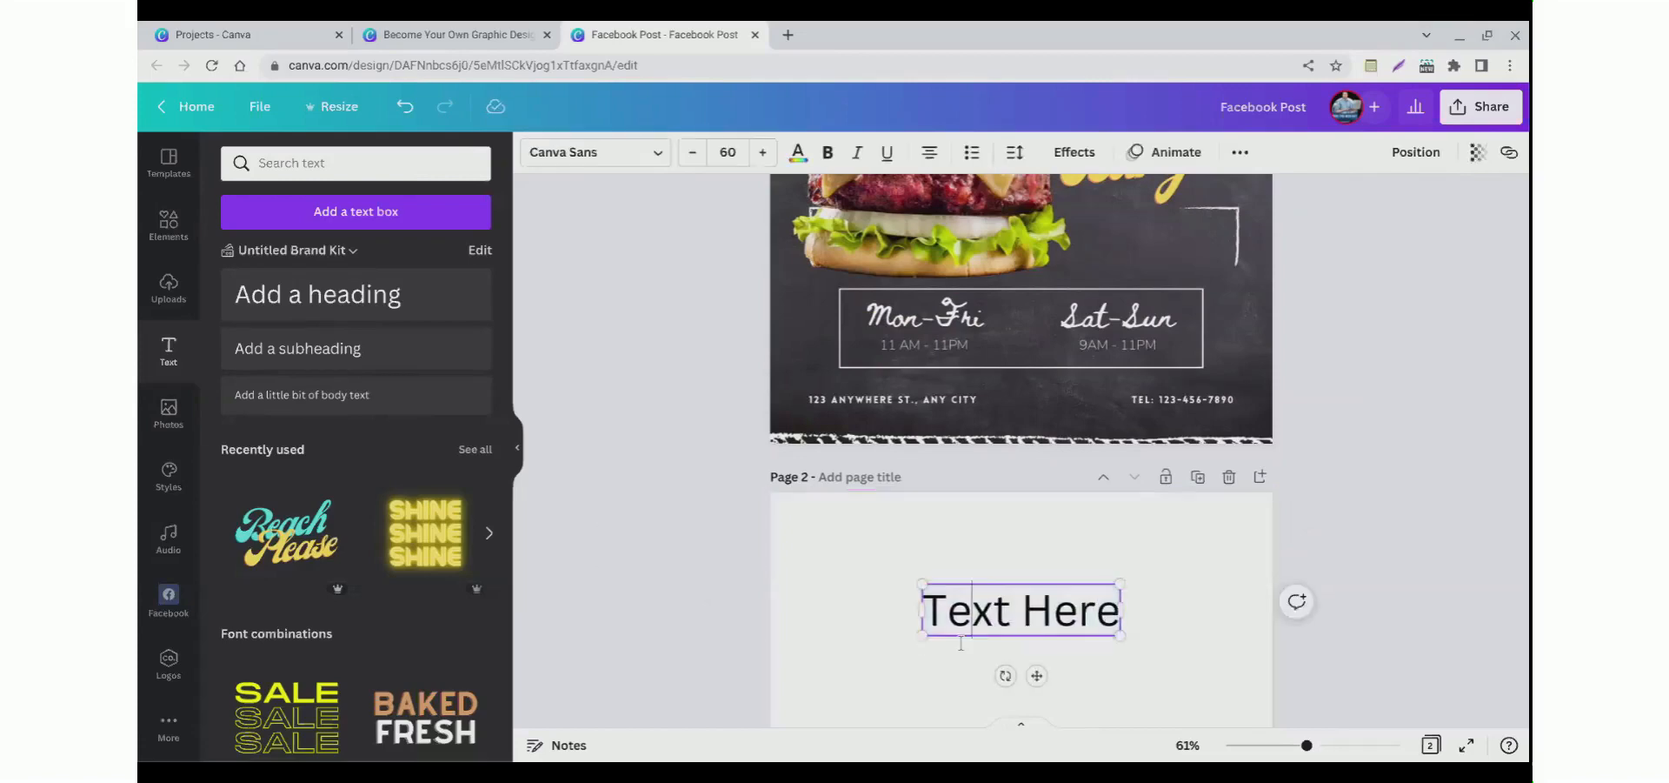
triple_click(960, 644)
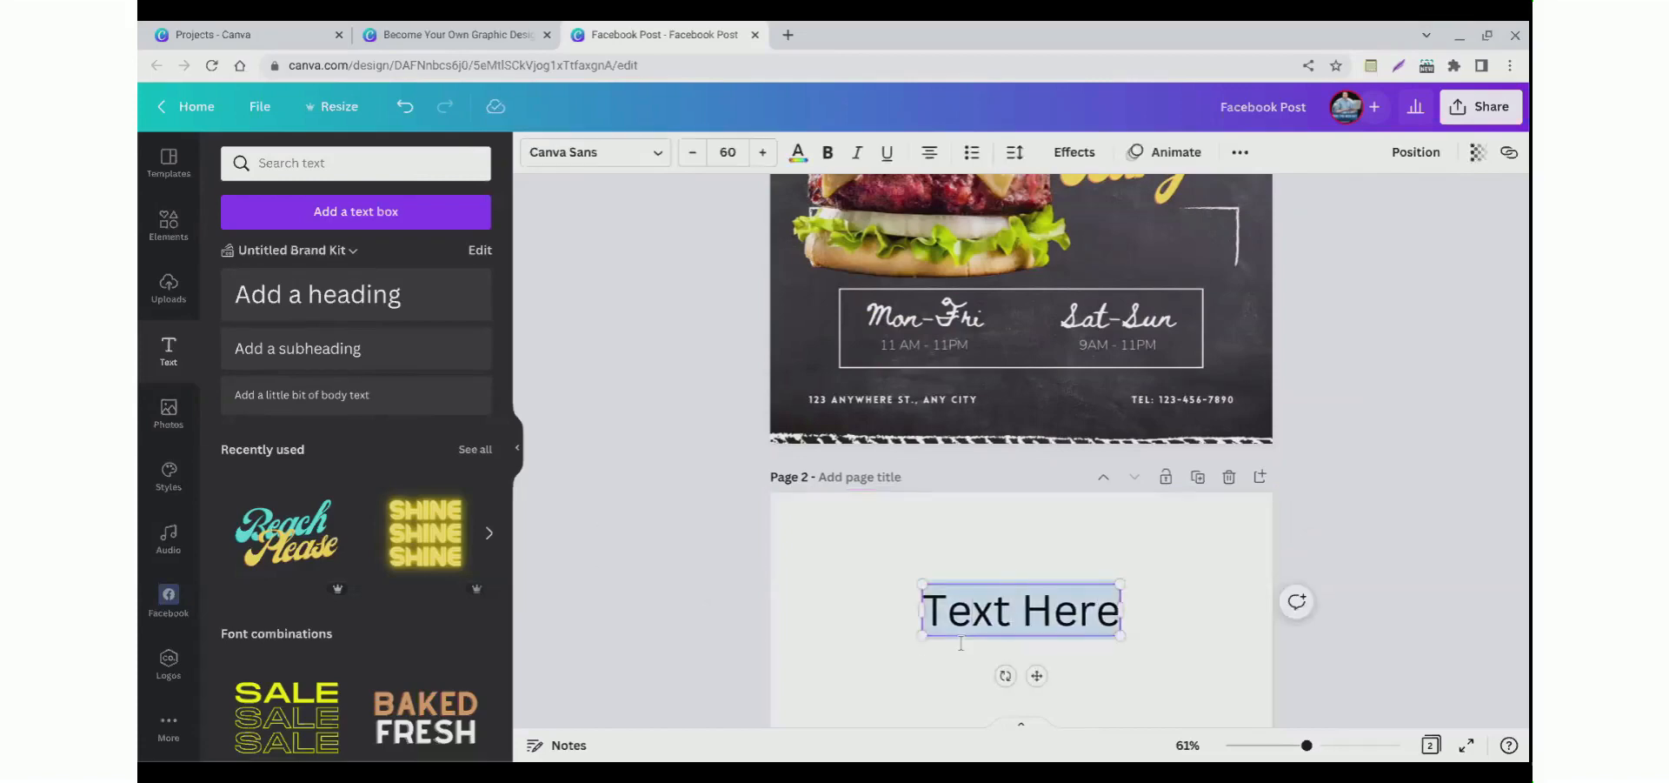
click(831, 624)
click(965, 651)
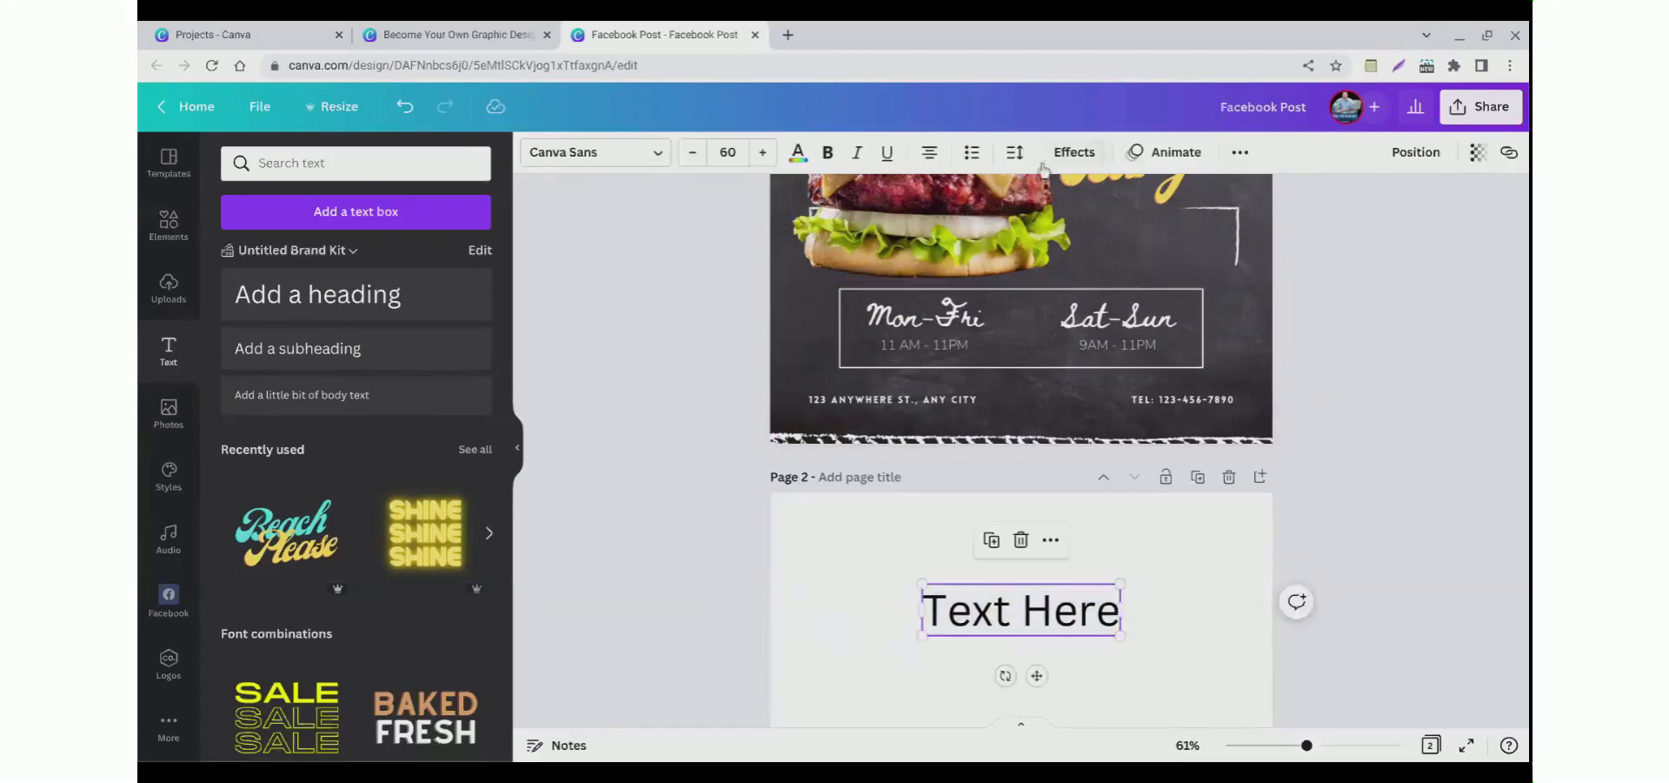
click(828, 152)
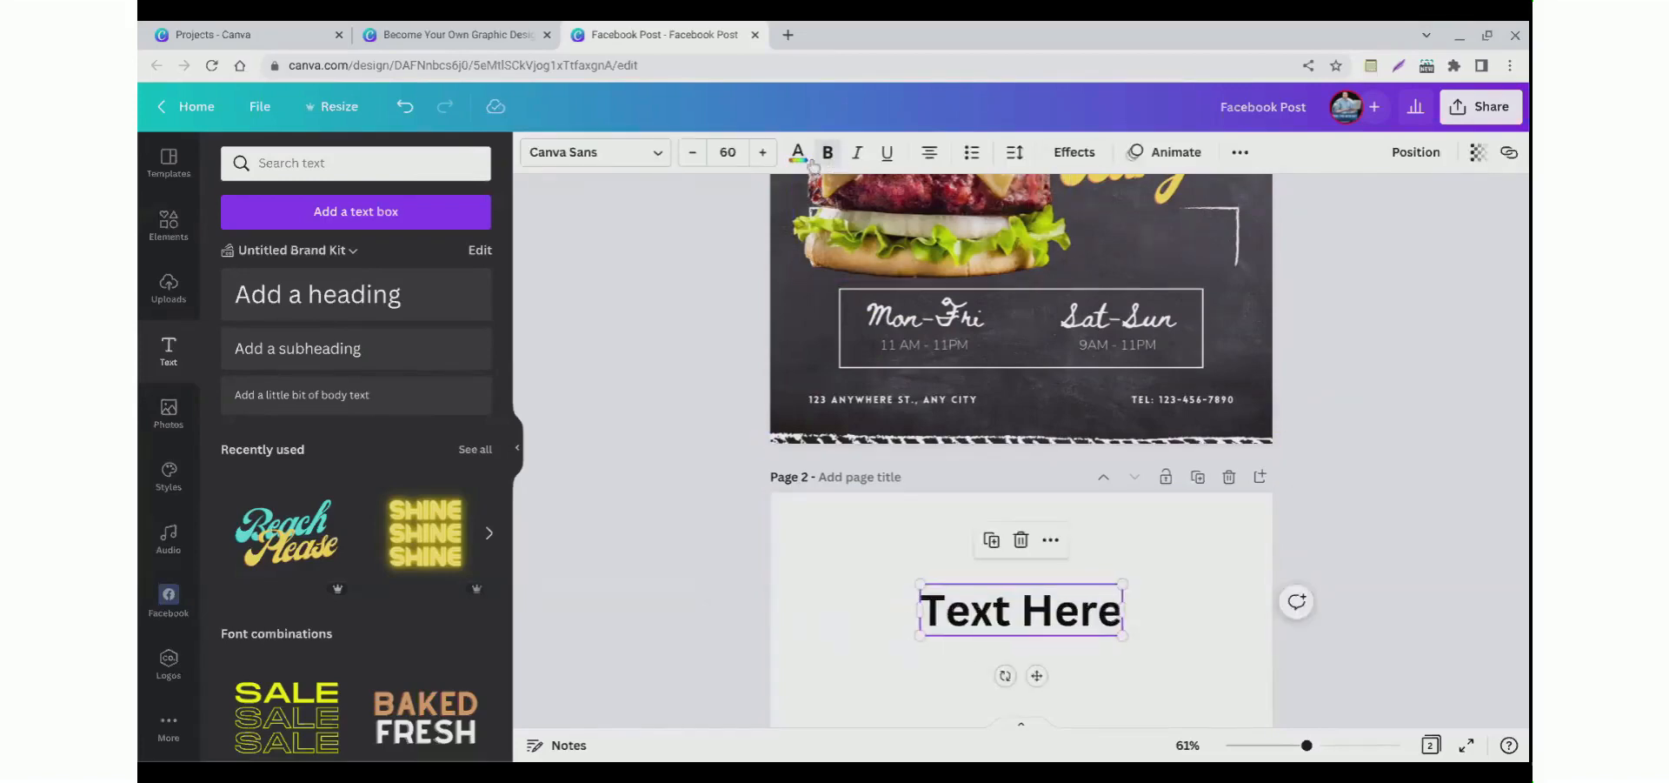
click(581, 161)
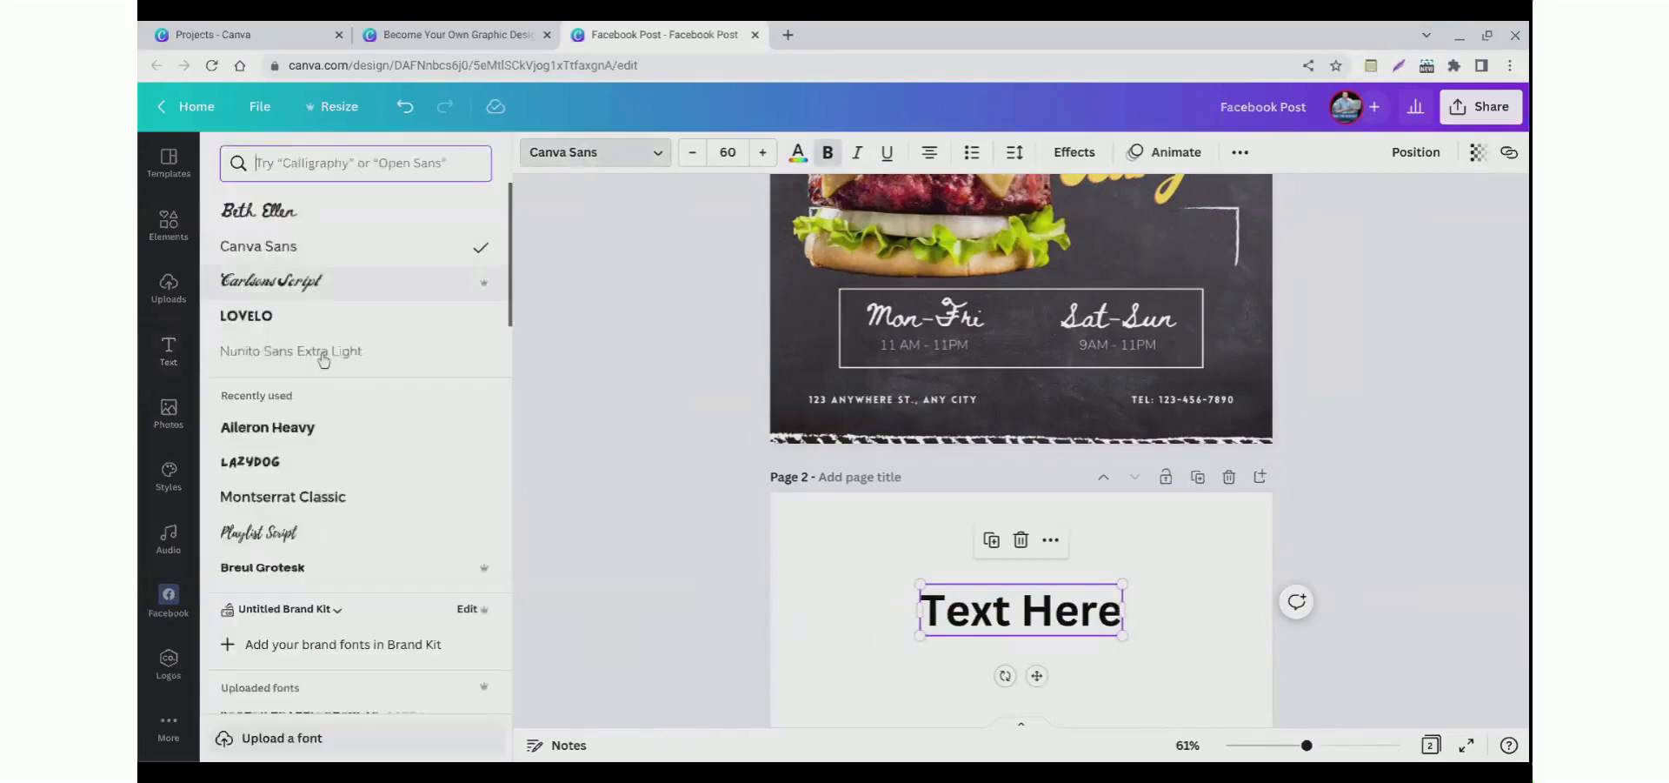
click(259, 532)
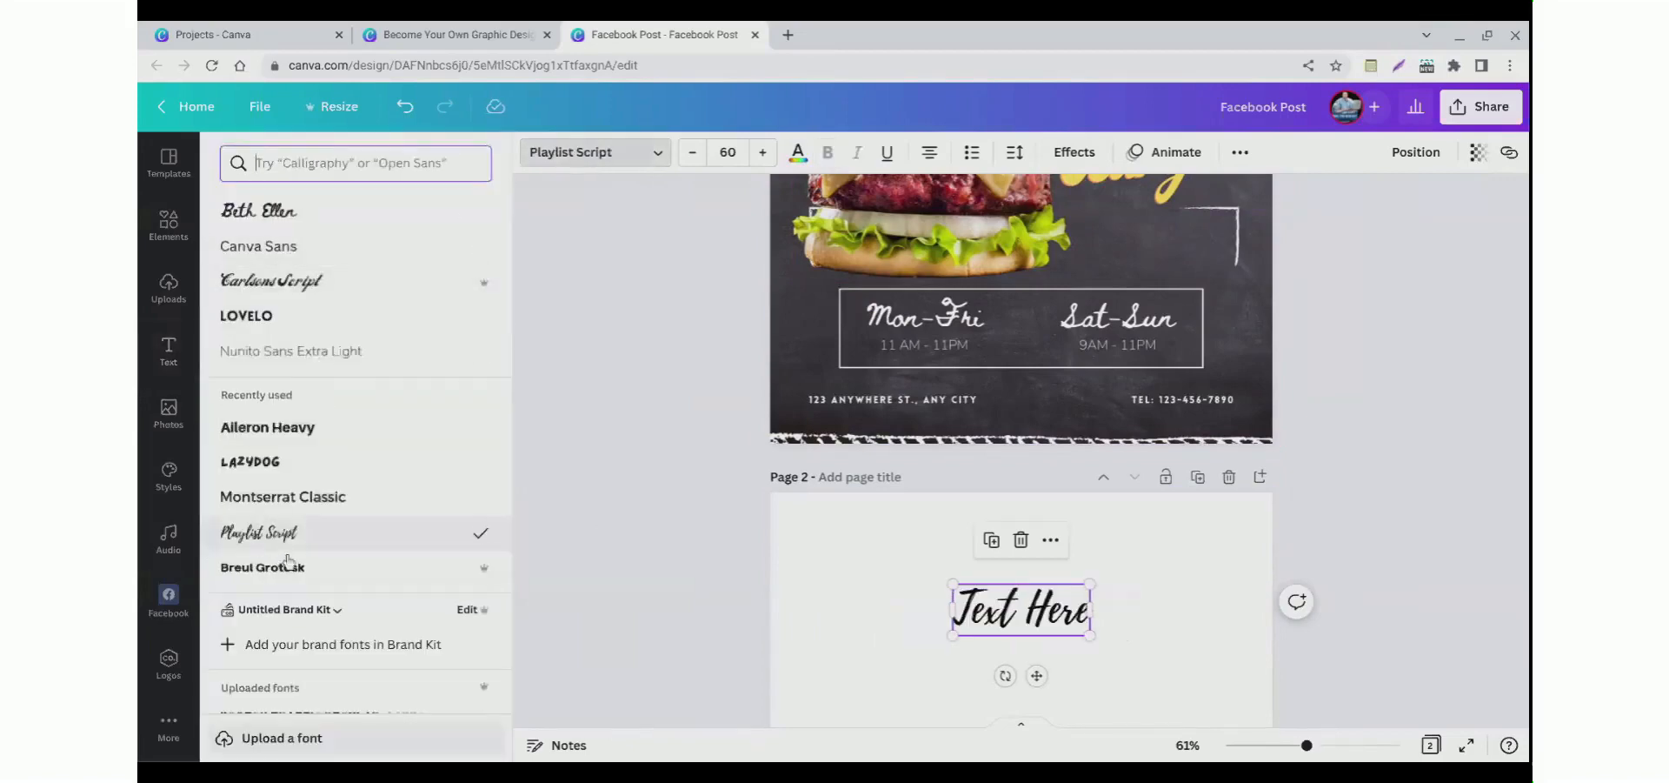
Step: Enlarge the heading to font size 165
drag(953, 635, 716, 725)
drag(869, 698, 961, 648)
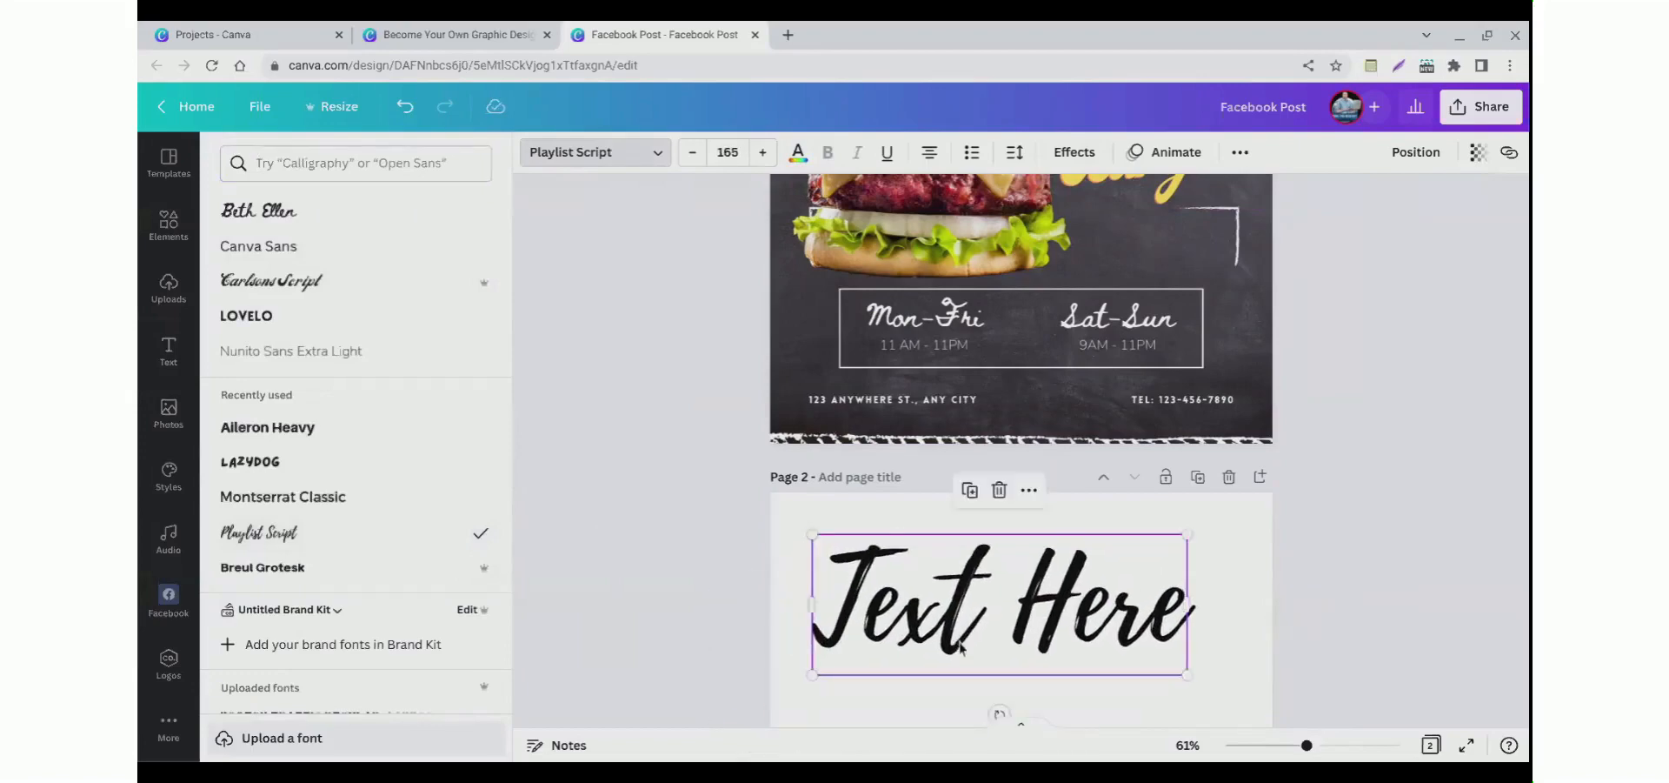
click(1076, 155)
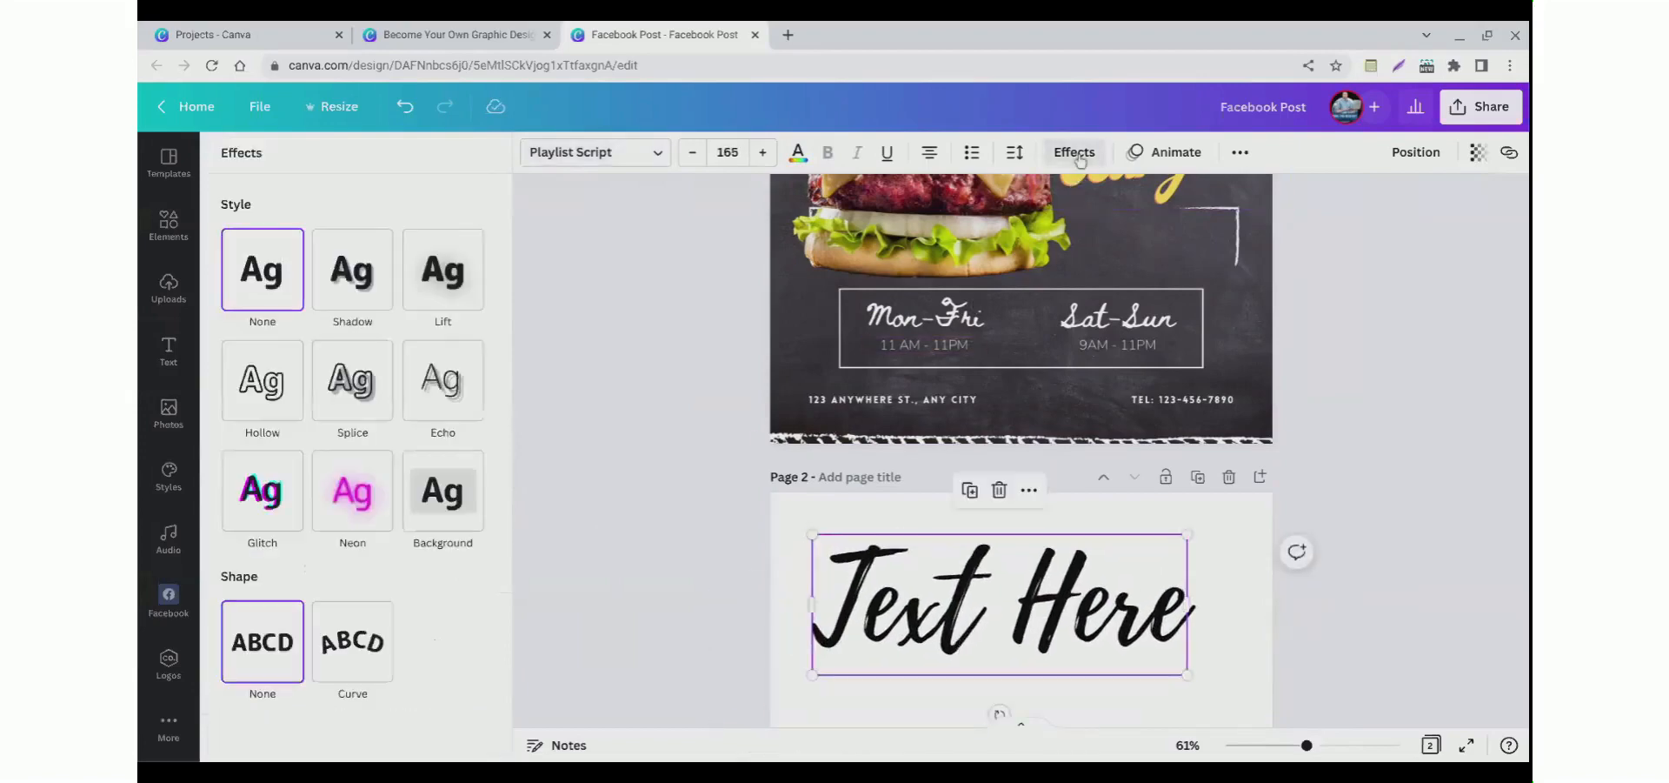
click(336, 307)
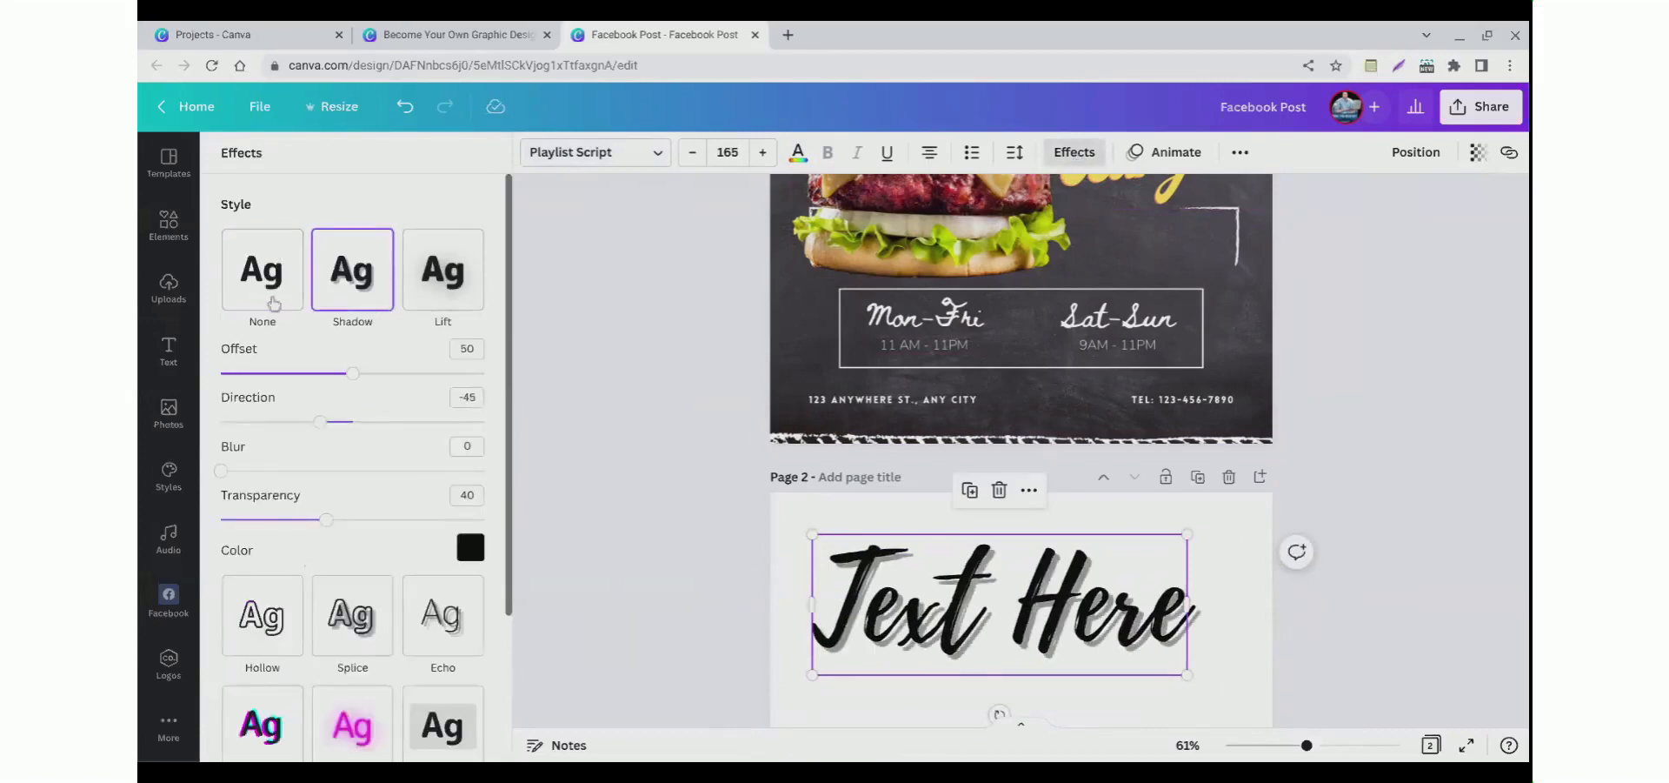
click(274, 303)
Step: Color the heading dark blue from the brand kit palette
click(797, 154)
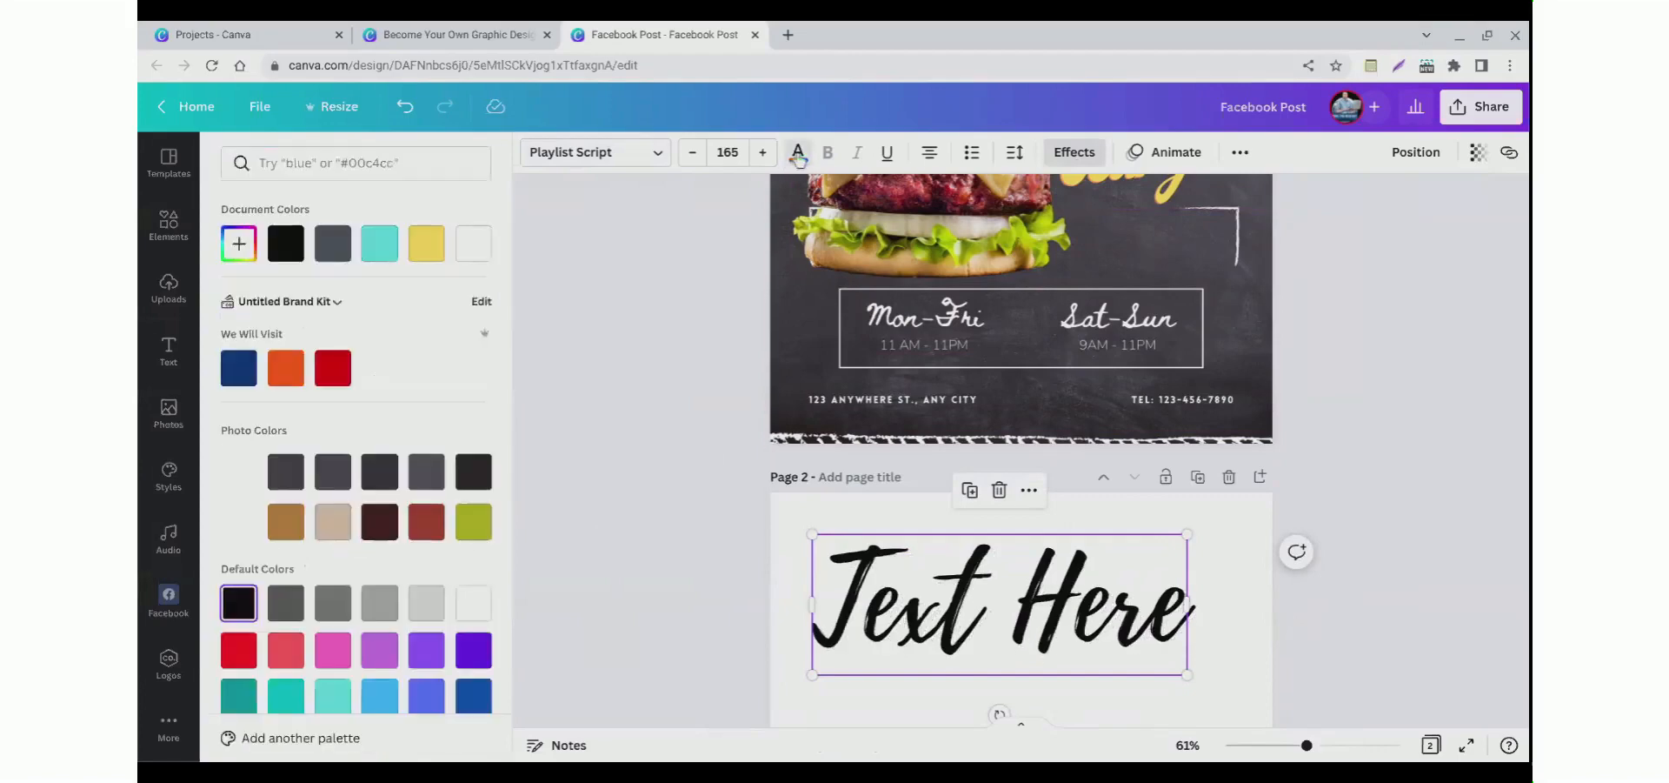
click(252, 374)
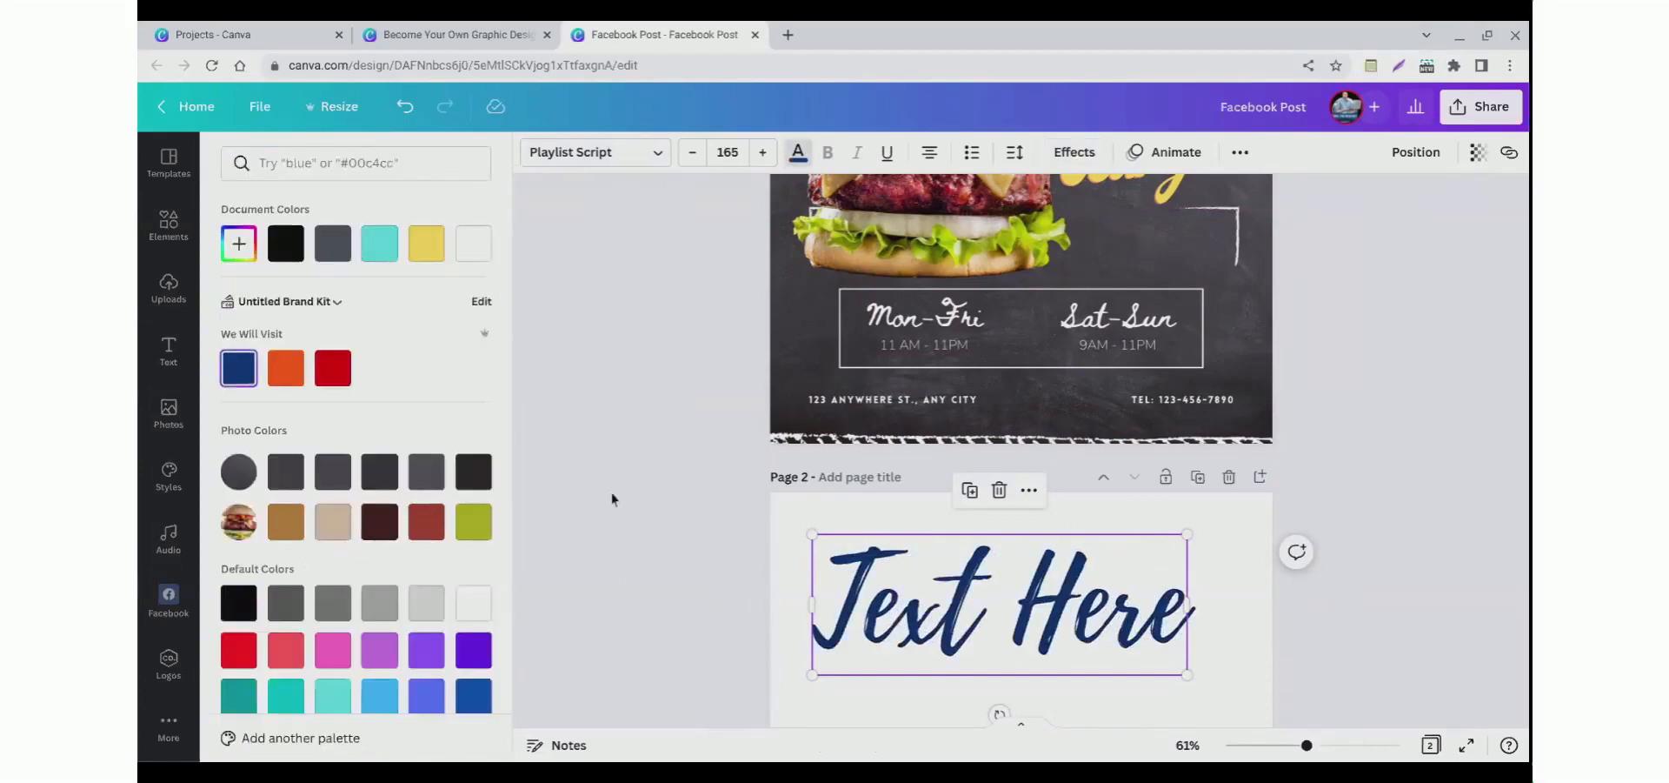
click(611, 492)
click(923, 603)
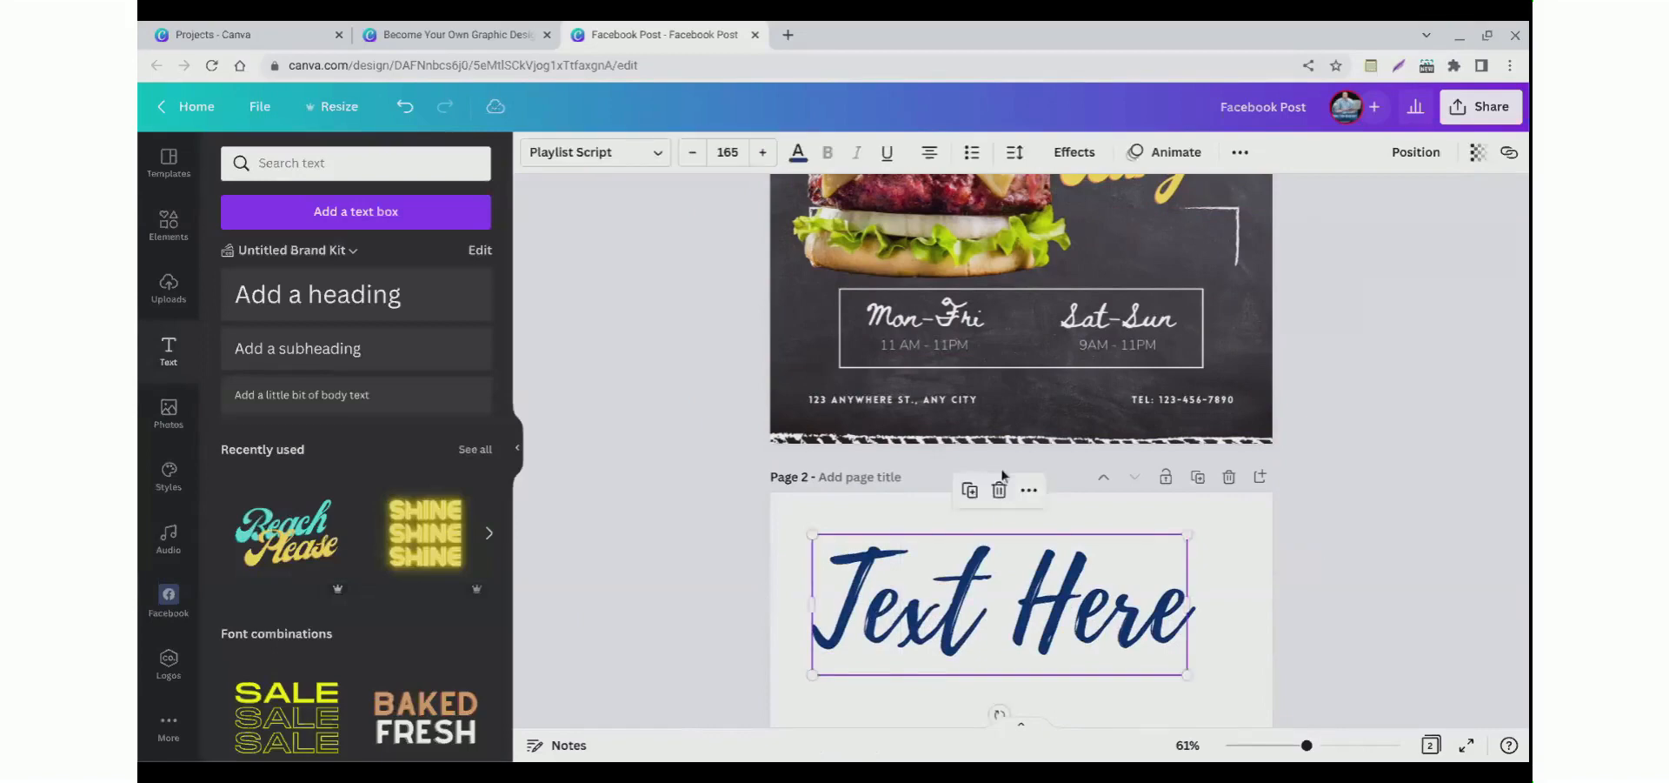
Step: Apply a Shadow effect to the heading with a pink shadow color
click(1074, 152)
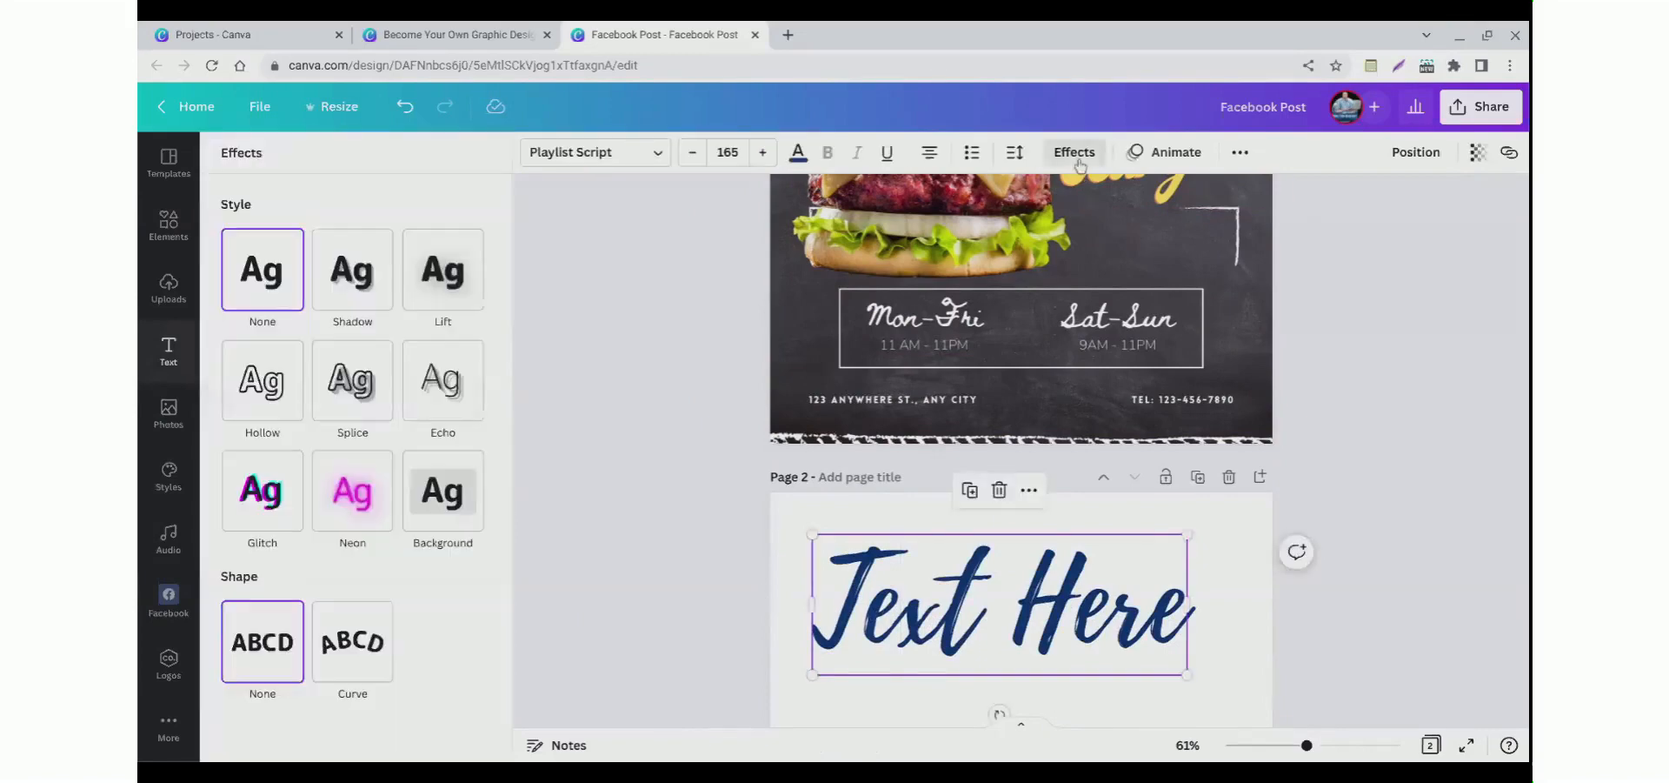
click(353, 301)
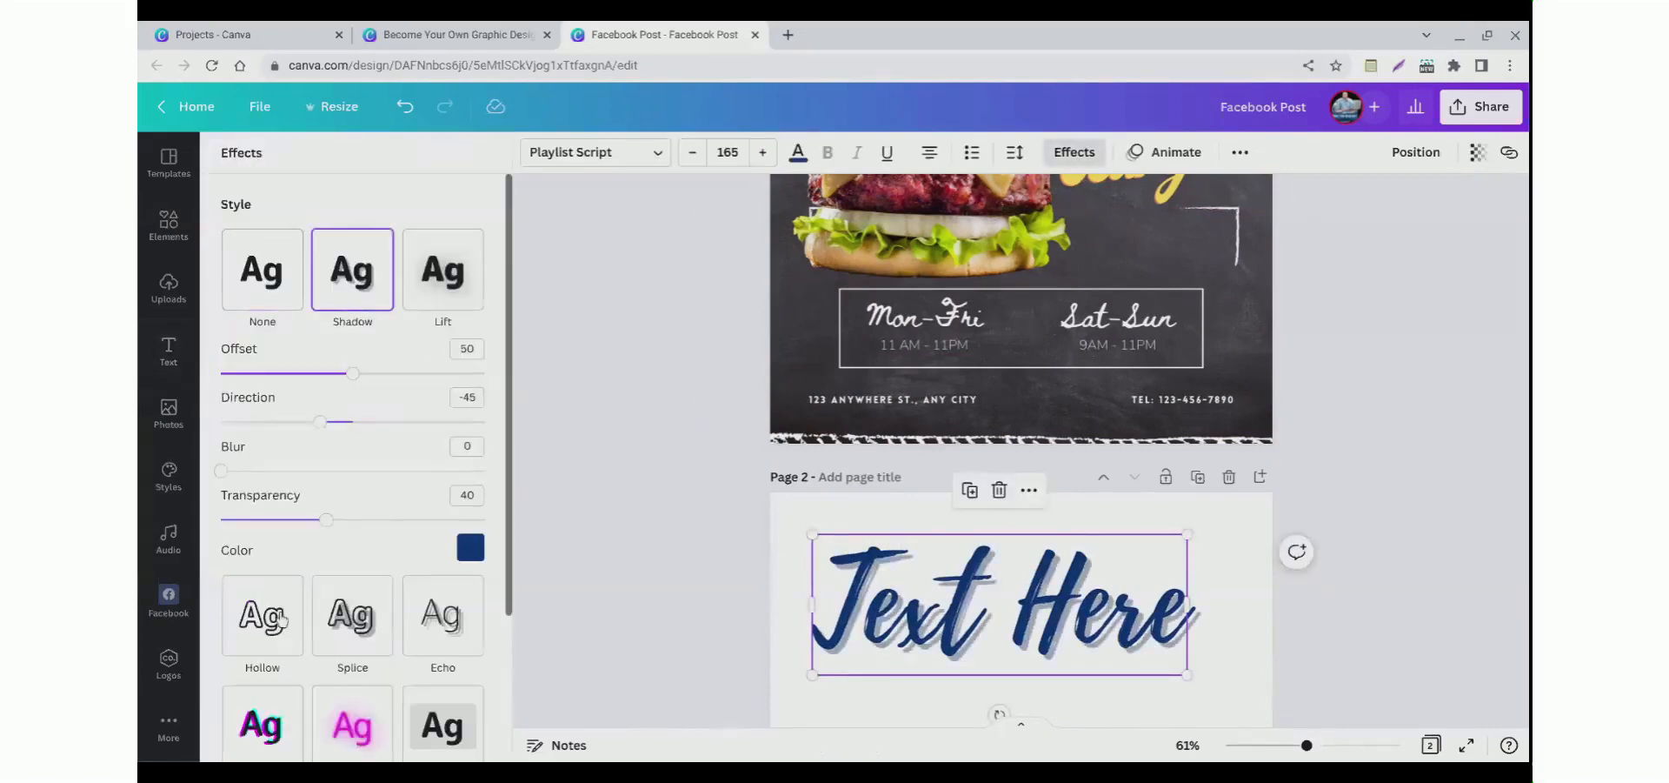
click(471, 547)
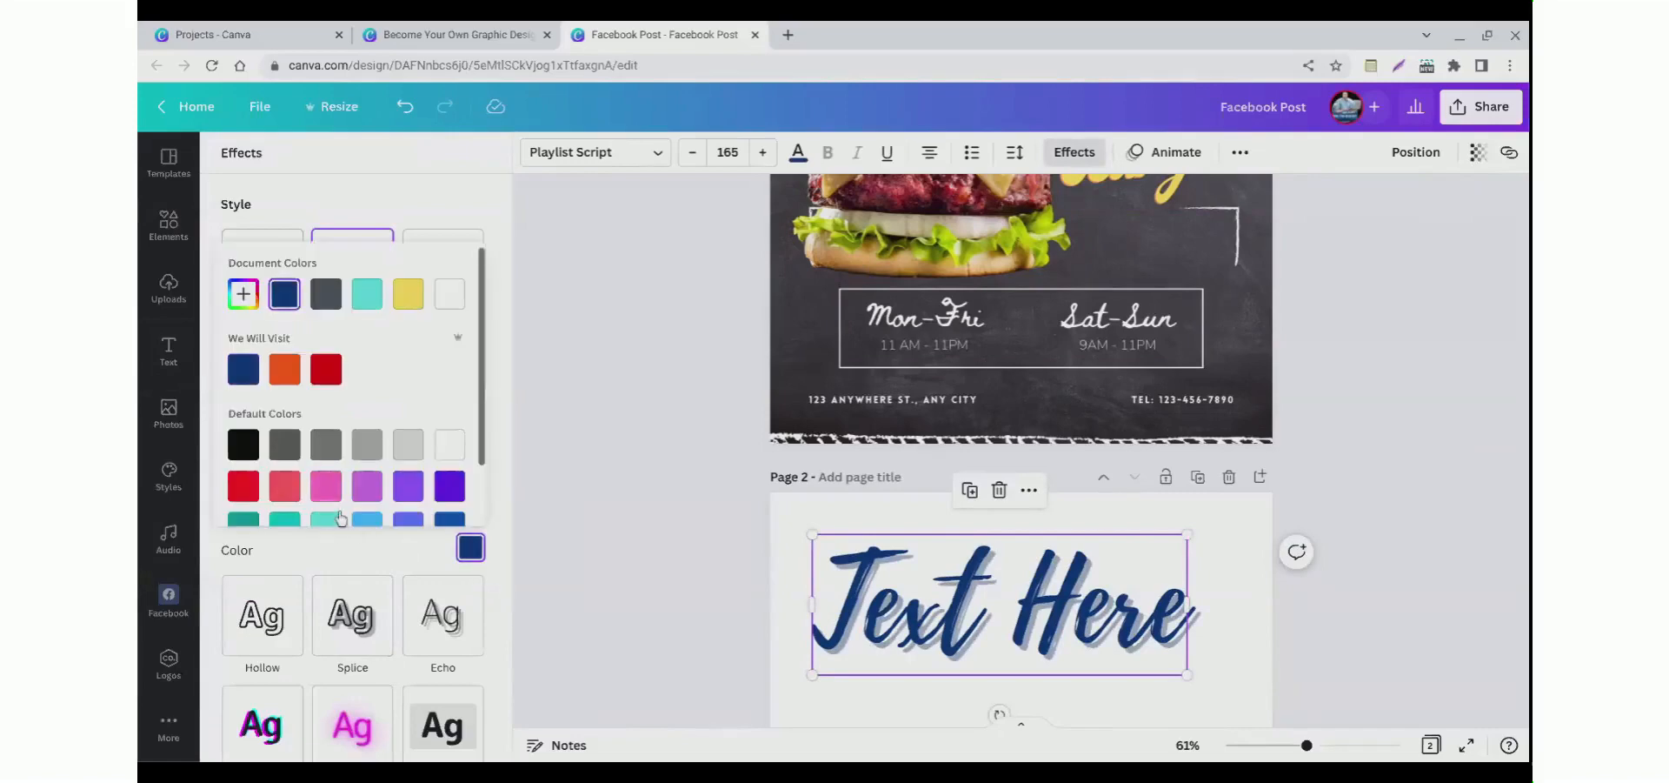
click(326, 485)
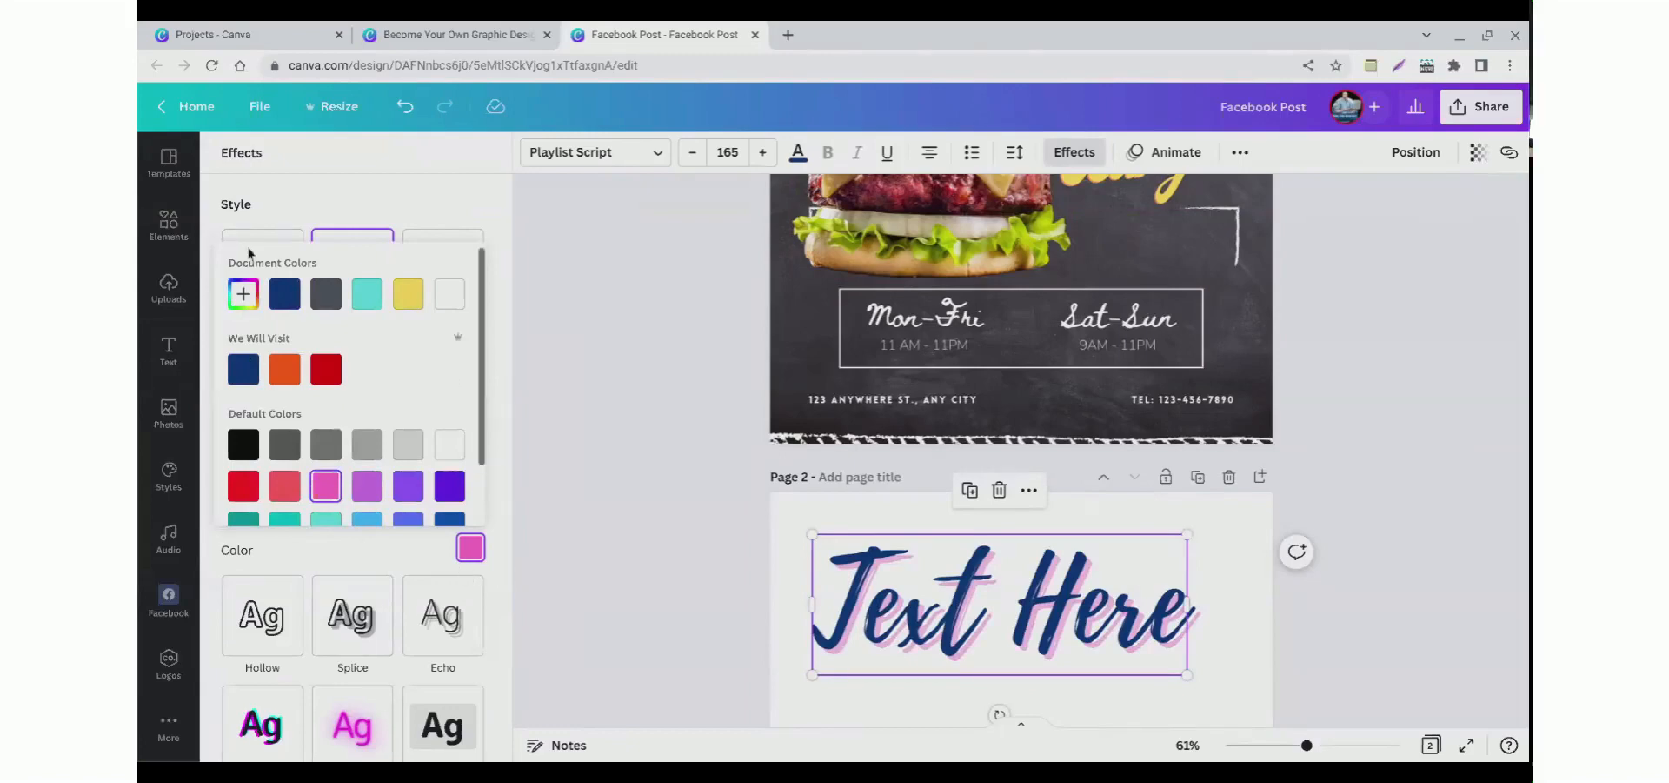
click(331, 210)
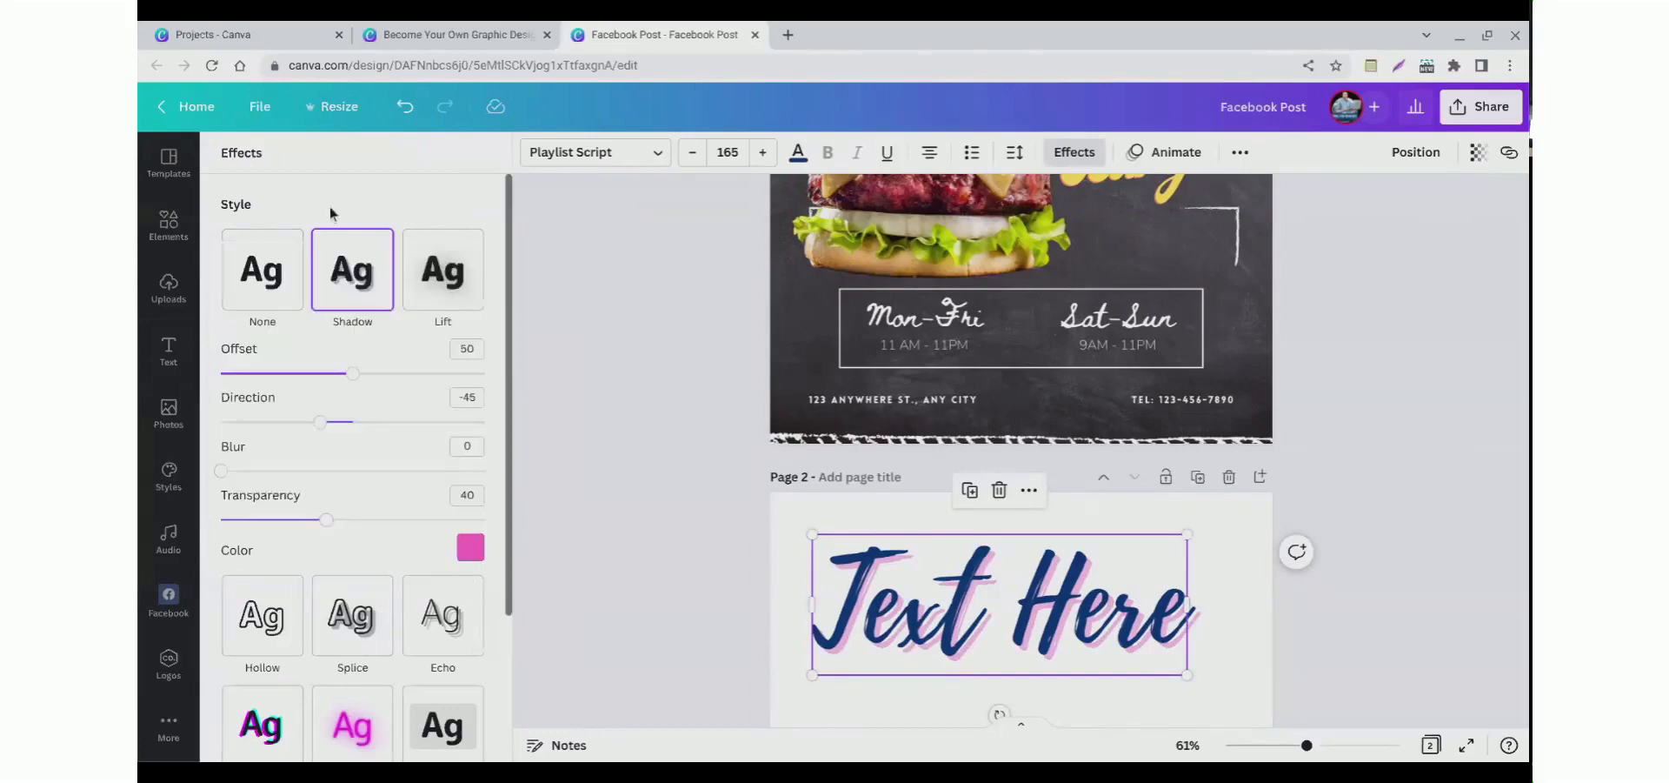
Step: Switch the heading's effect to Lift with intensity 100
click(444, 300)
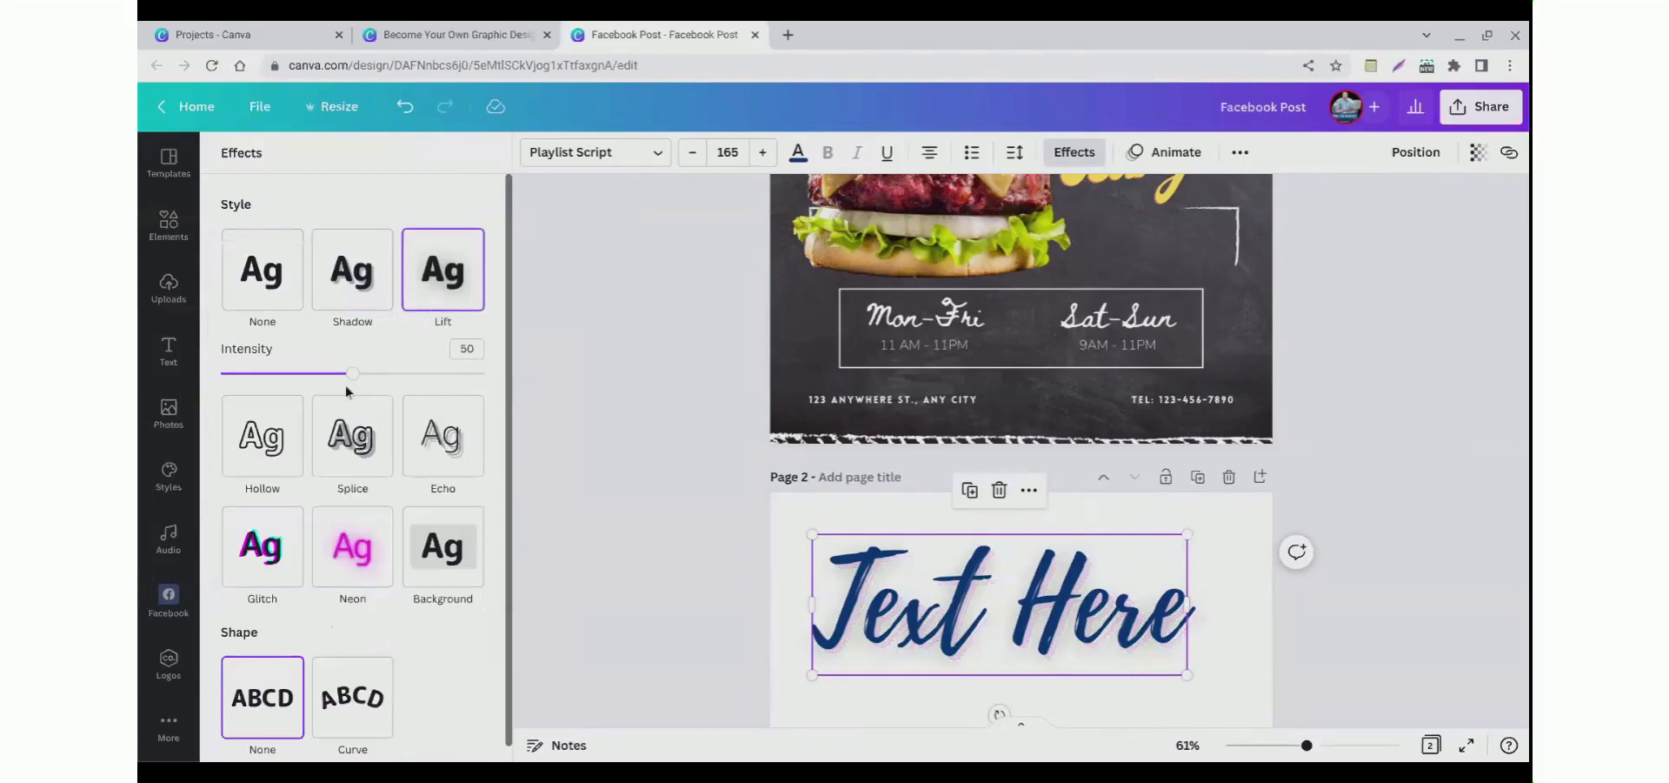
drag(355, 397, 526, 399)
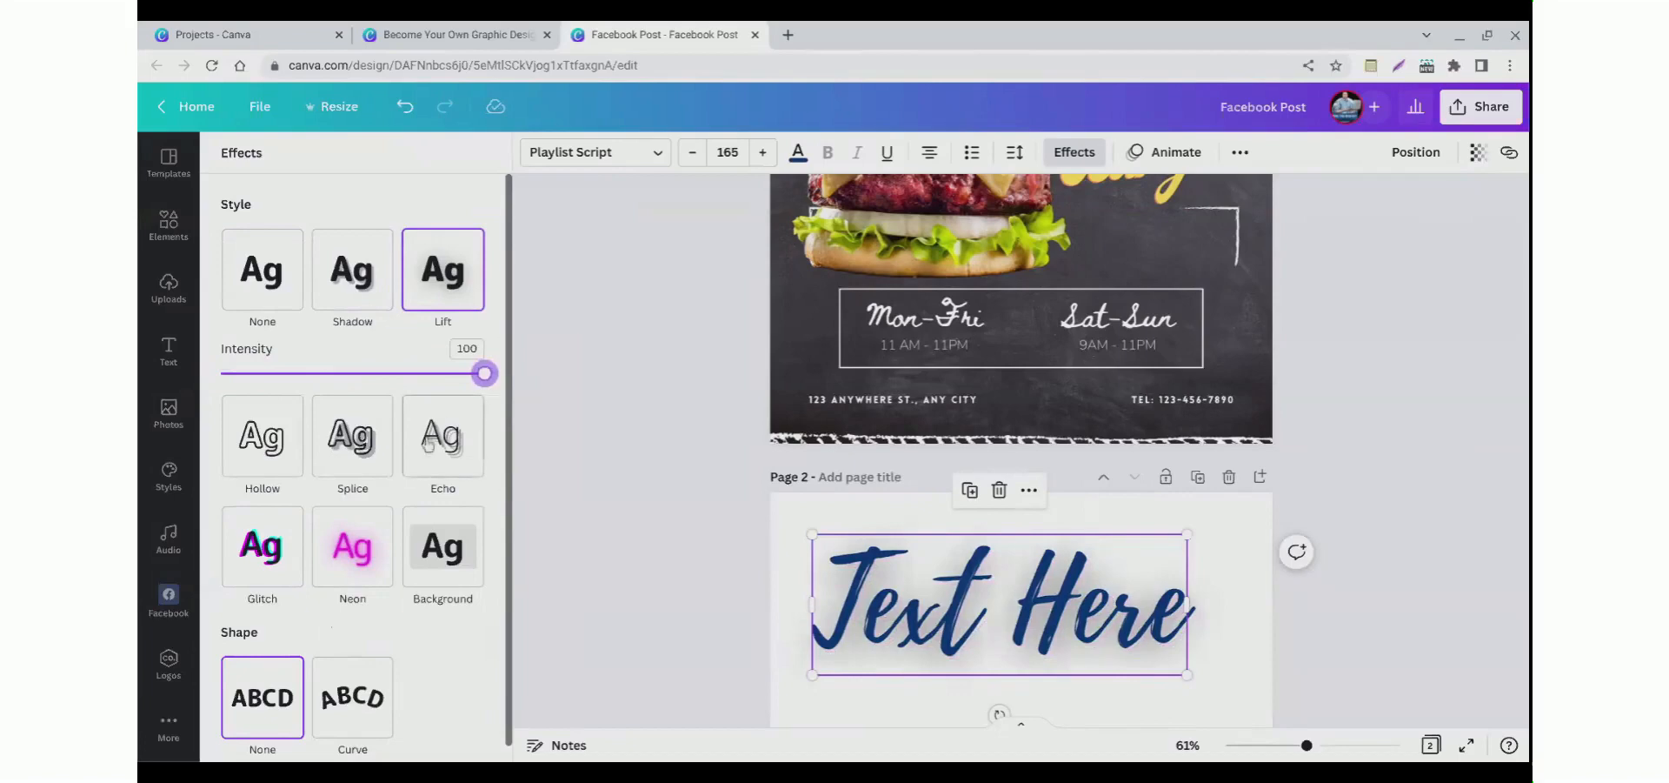
Step: Apply the Neon effect at intensity 58 and give the heading a Curve shape
click(353, 577)
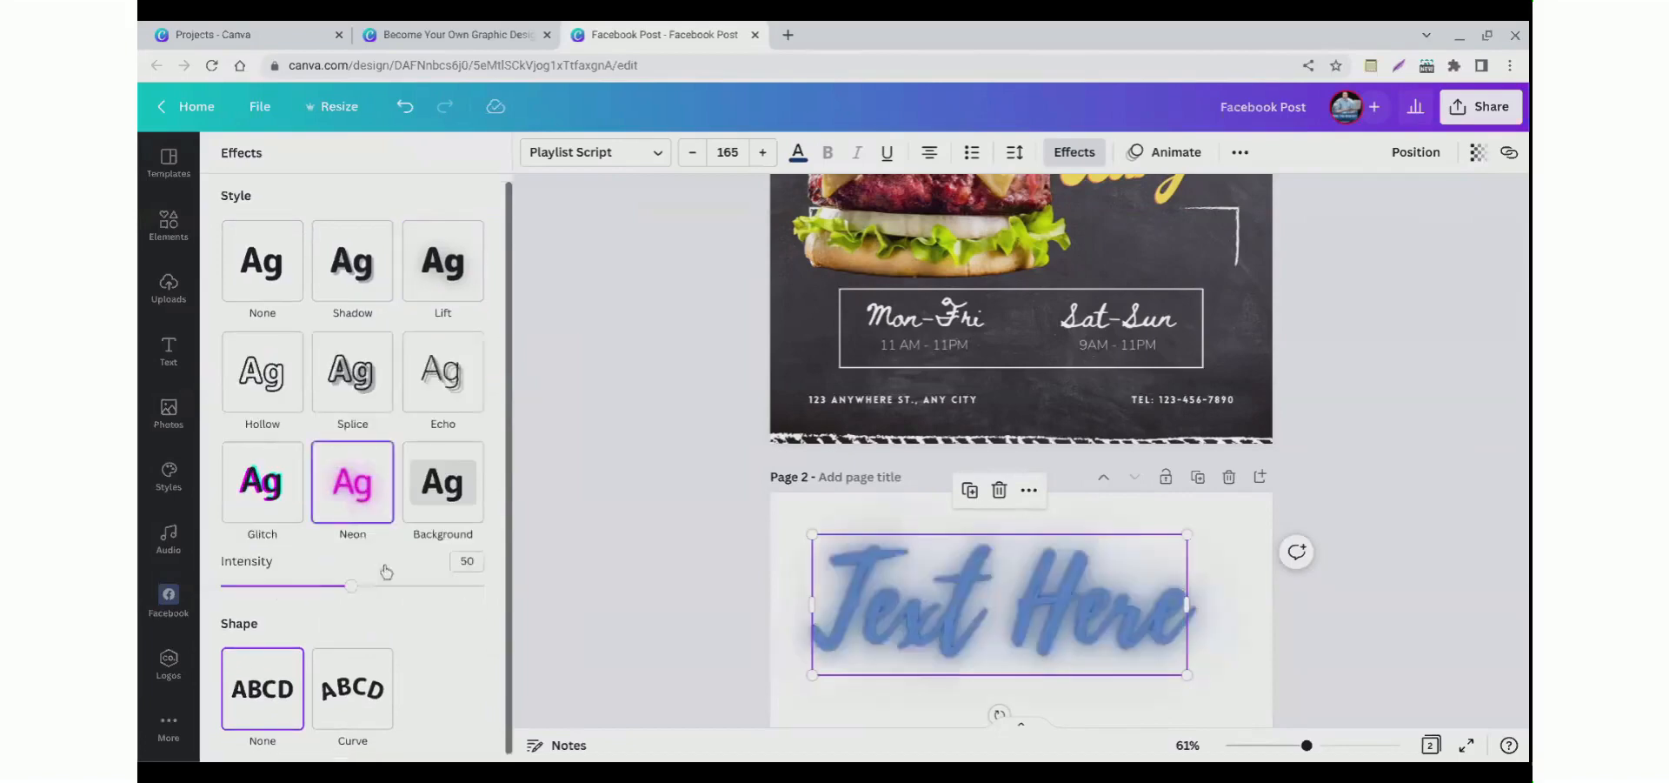
mouse_move(352, 586)
mouse_down()
mouse_move(246, 585)
mouse_move(372, 585)
mouse_up()
click(352, 687)
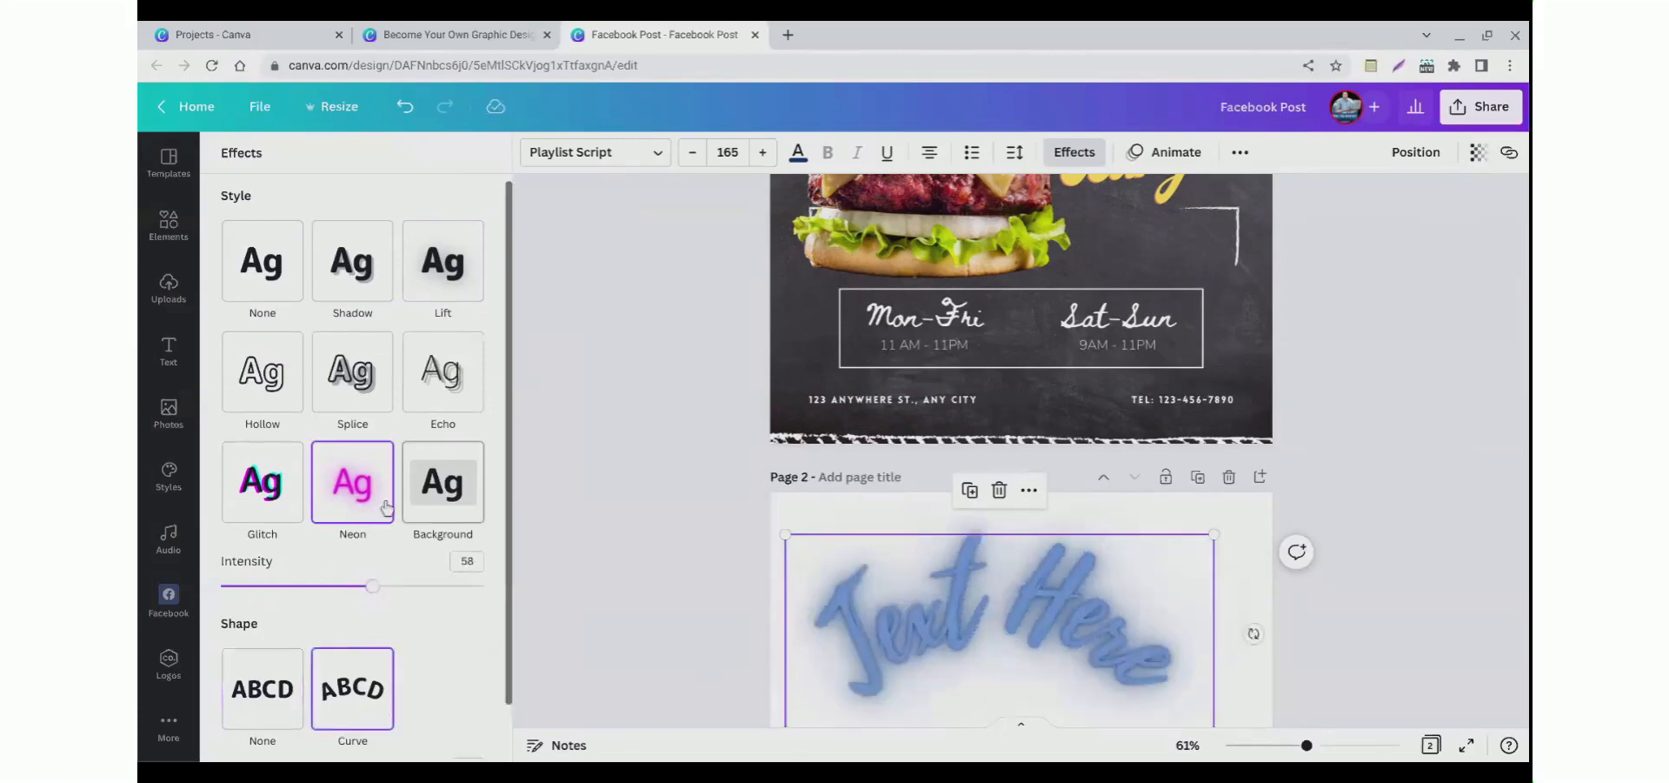
scroll(476, 462, up, 1)
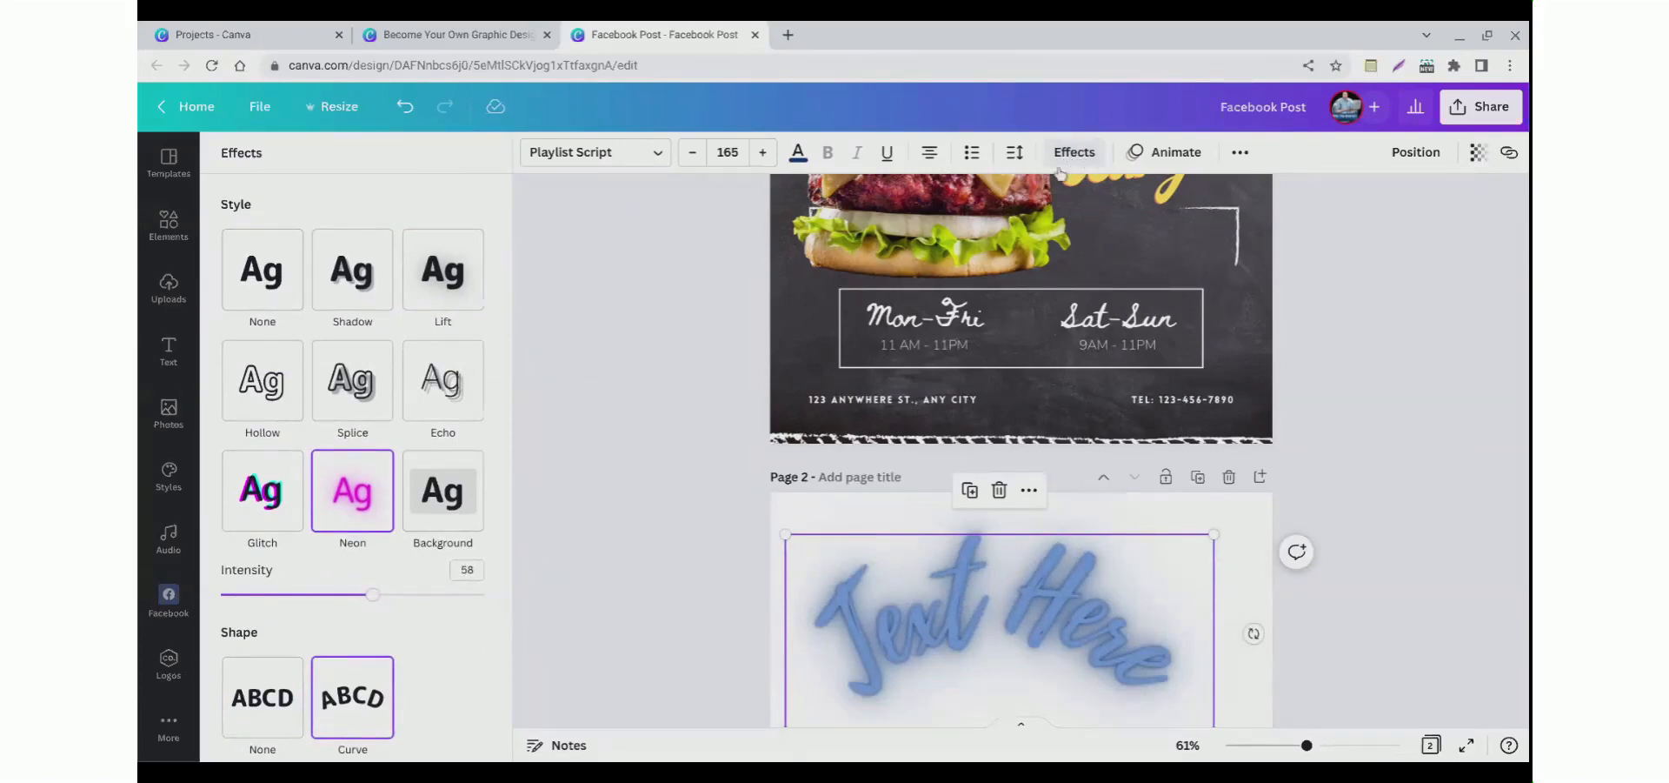
scroll(289, 505, down, 1)
scroll(339, 433, up, 1)
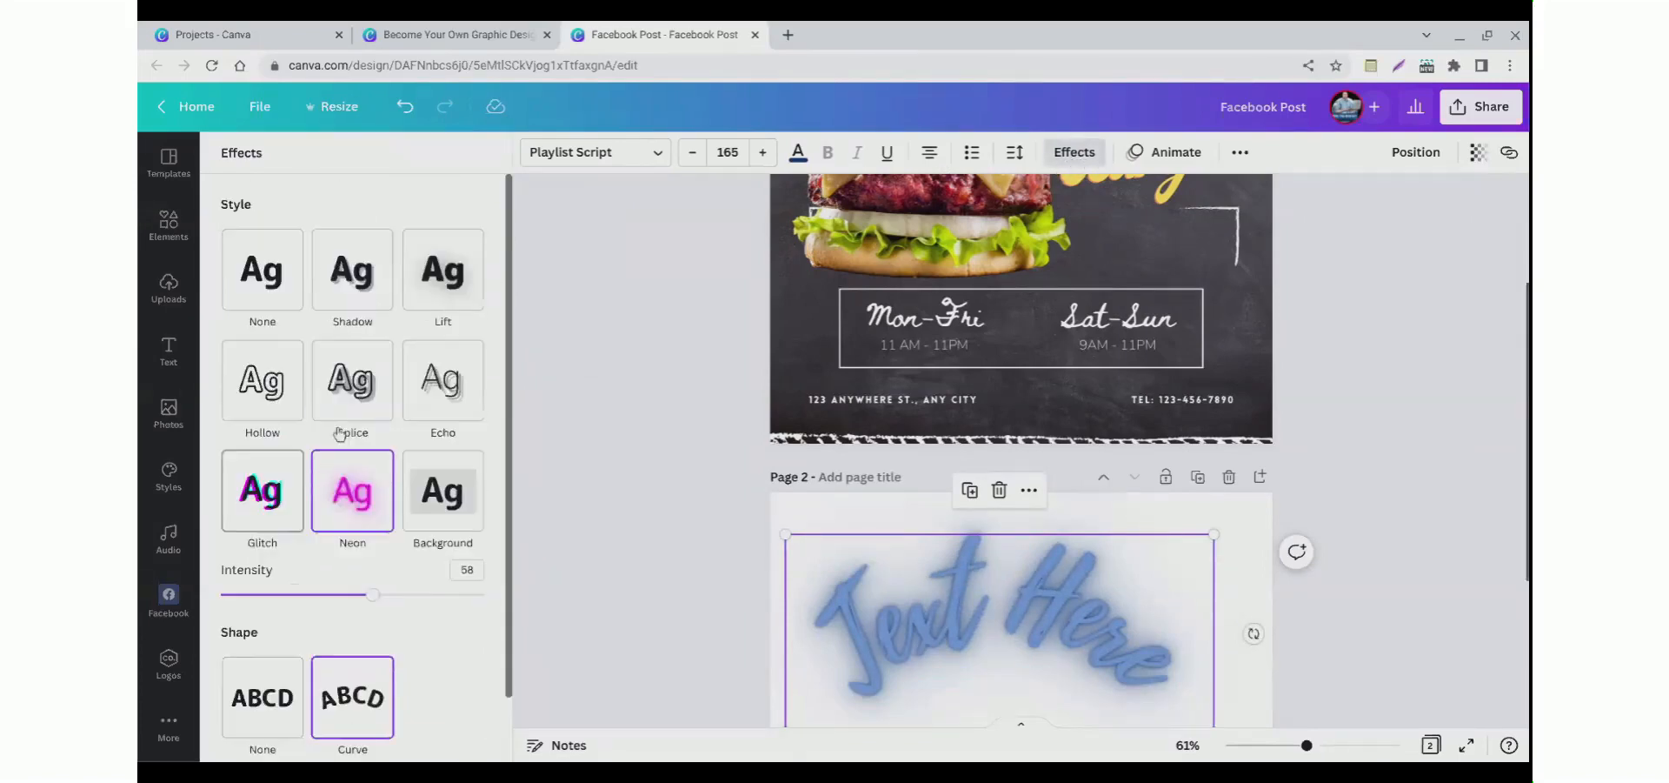
Step: Delete the Text Here heading from the second page
click(548, 510)
click(888, 659)
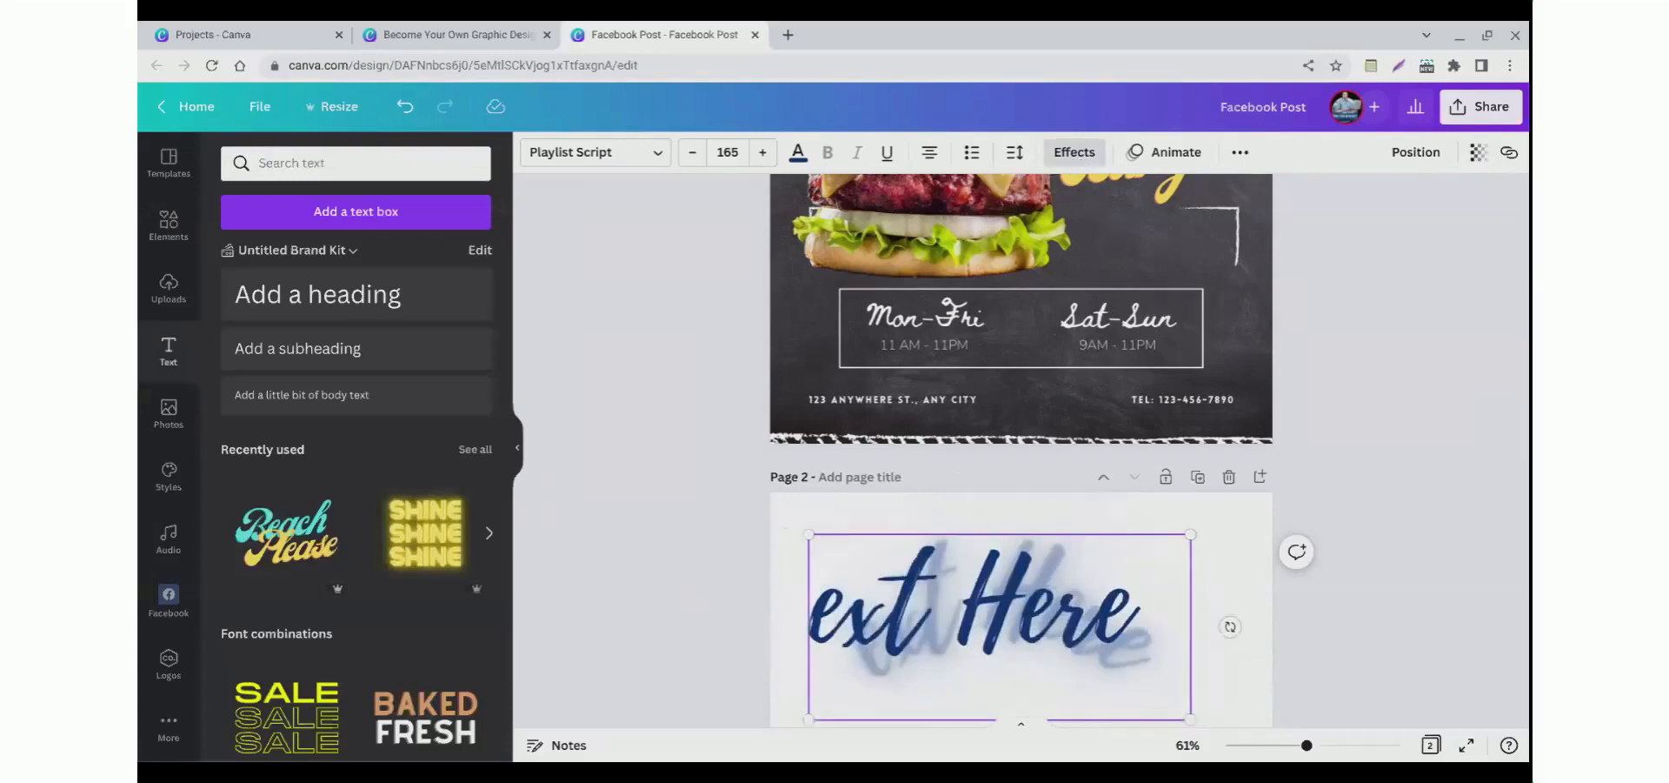
key(Delete)
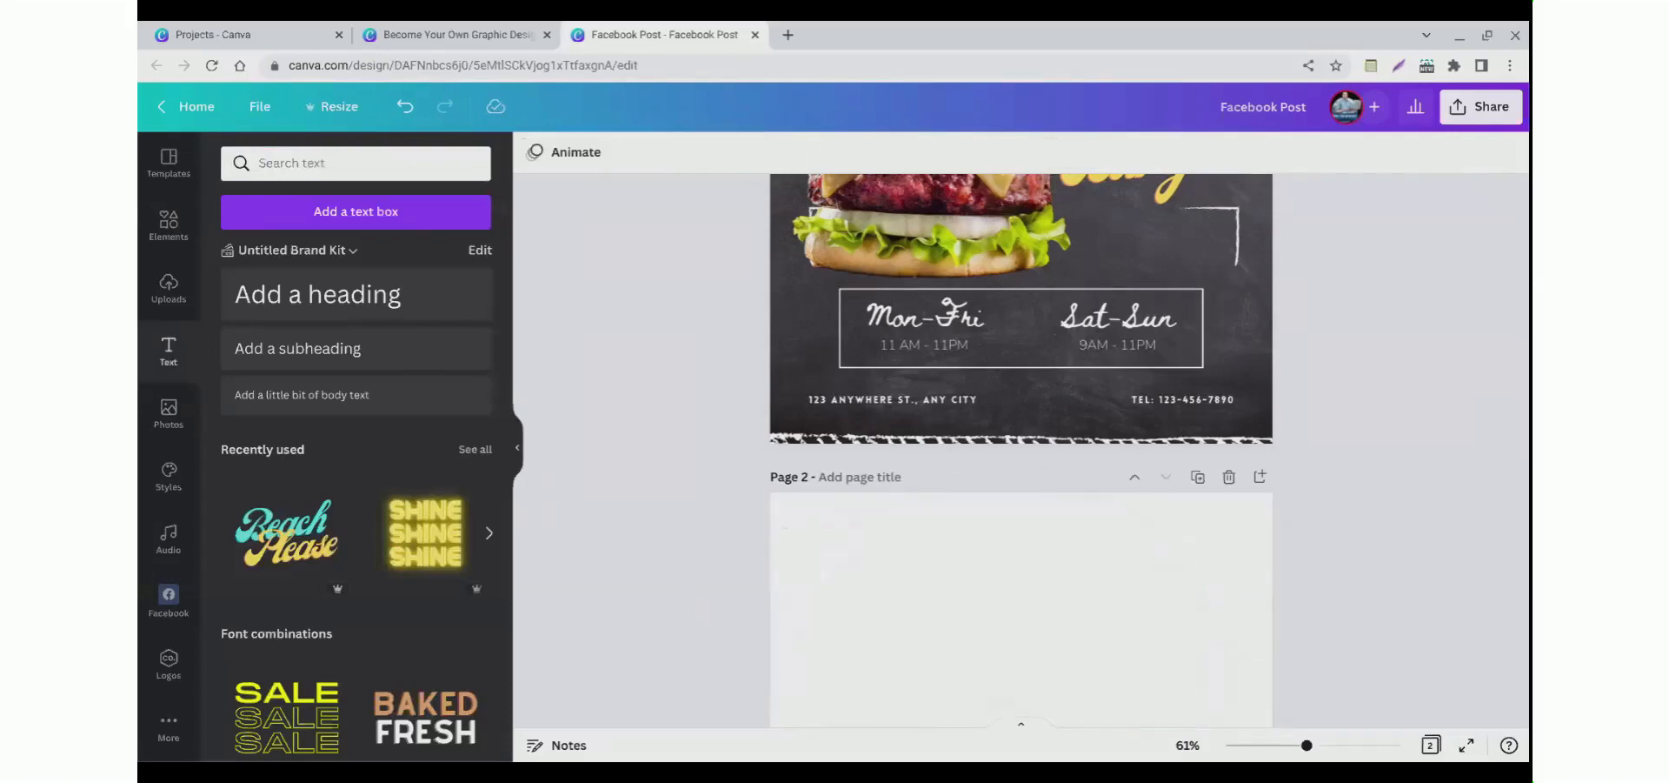
scroll(878, 351, up, 2)
scroll(876, 351, up, 1)
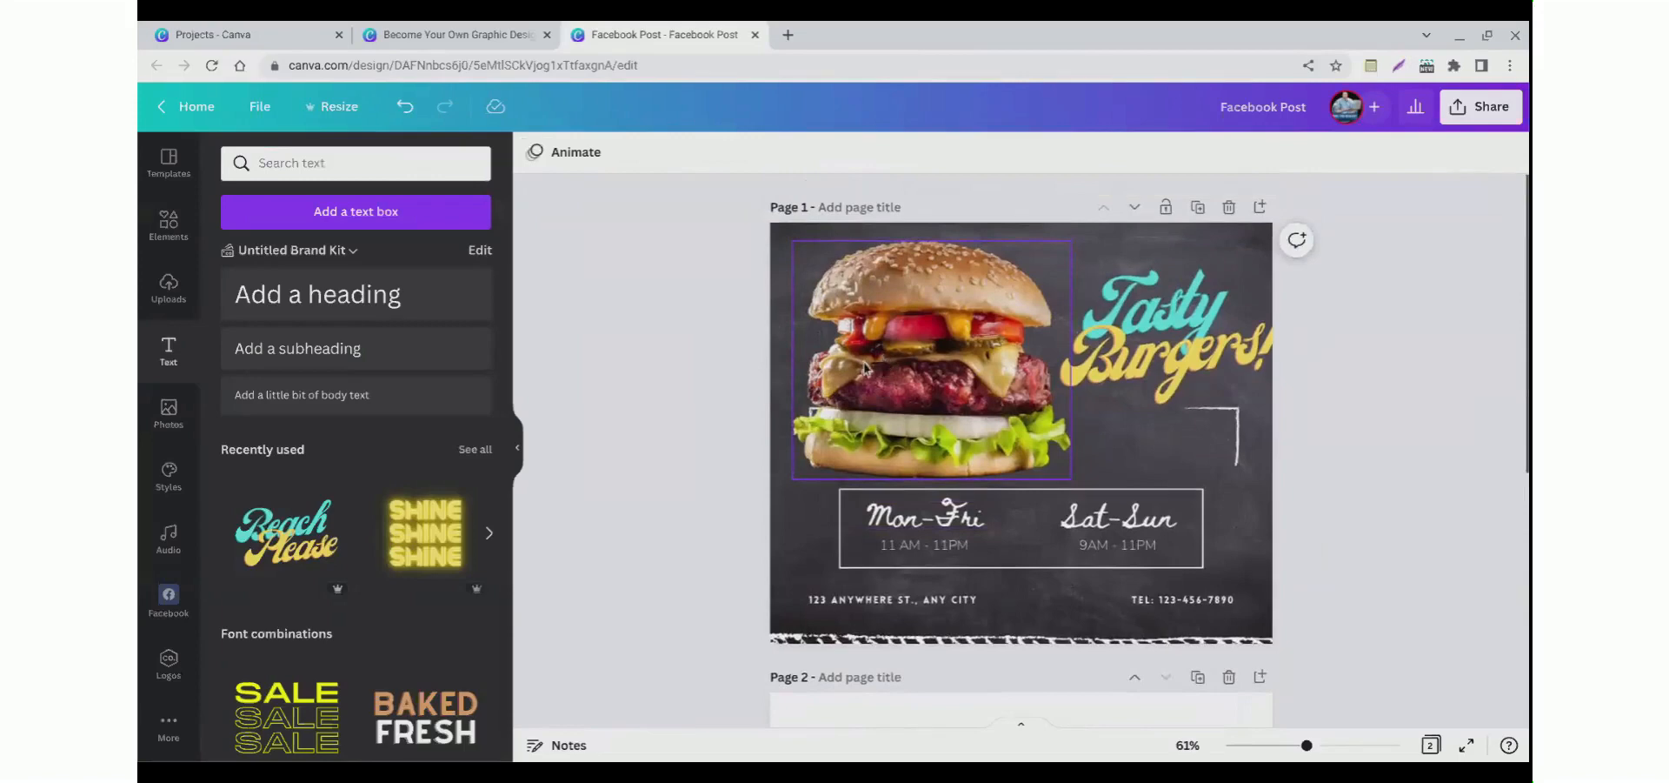
scroll(774, 485, down, 3)
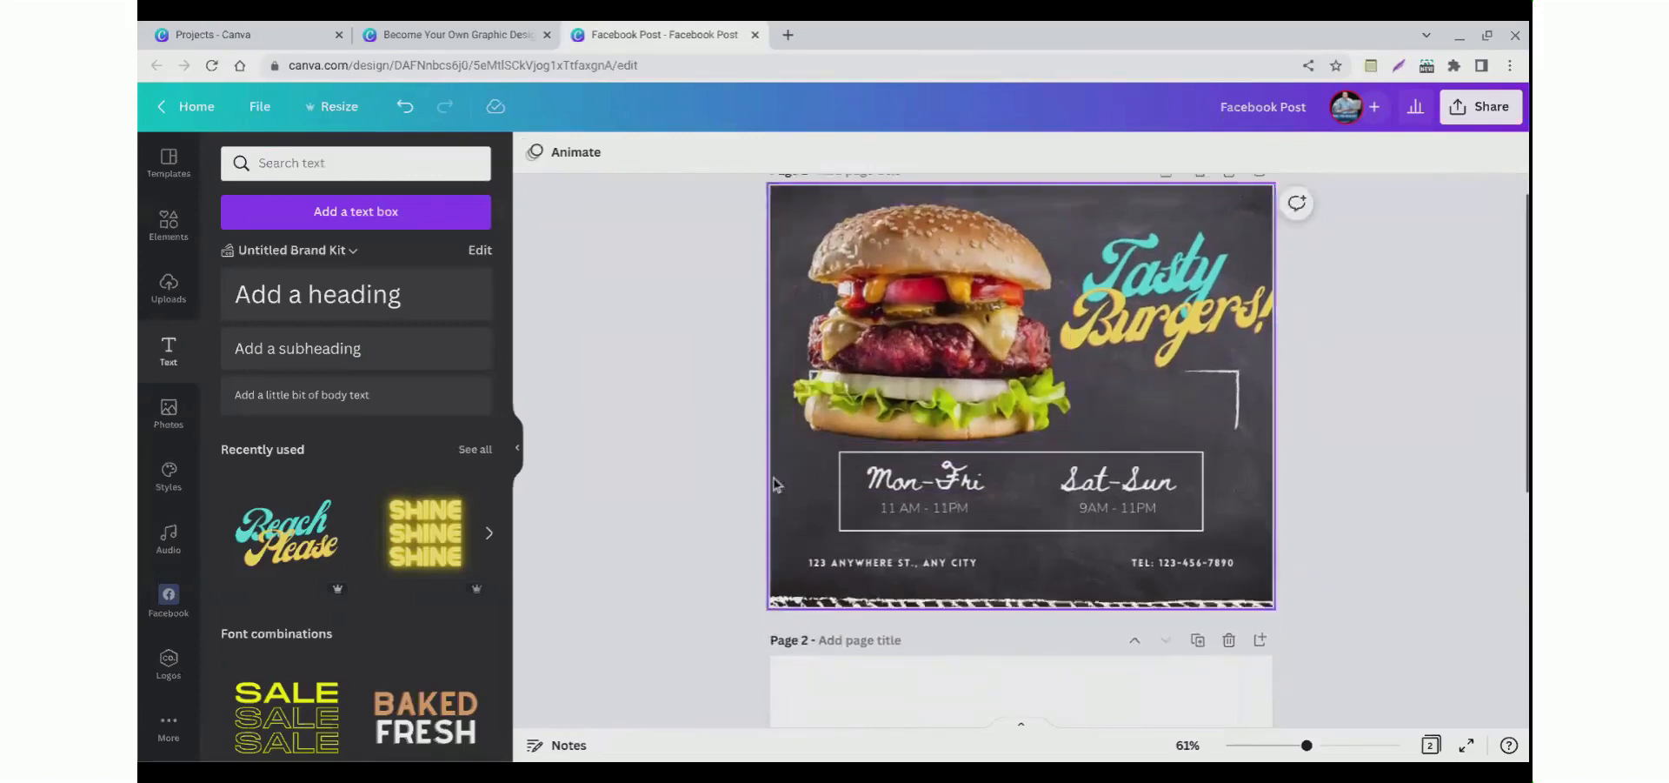
scroll(639, 474, up, 3)
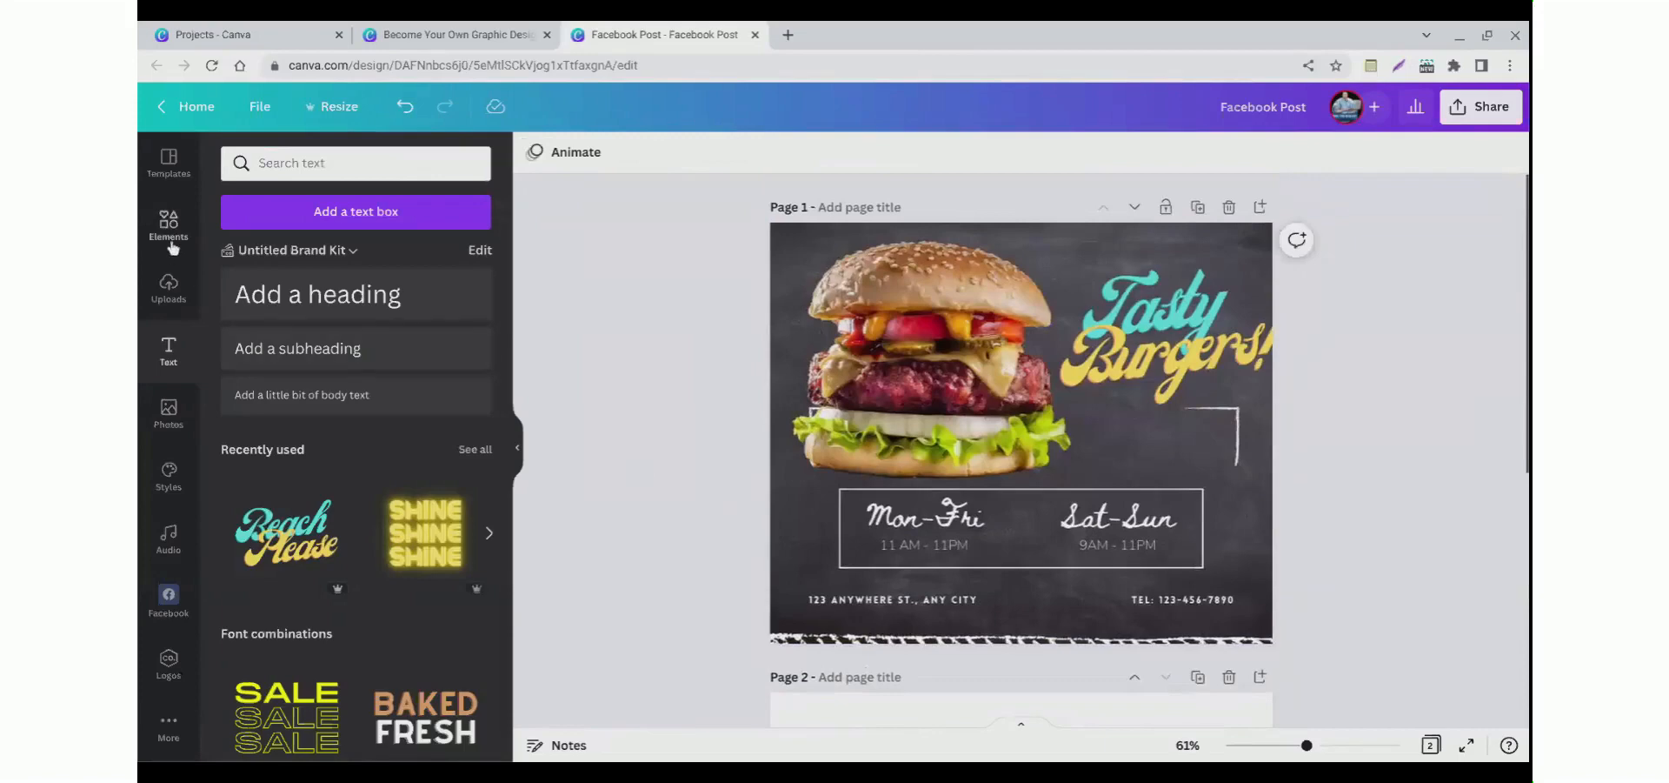
click(168, 161)
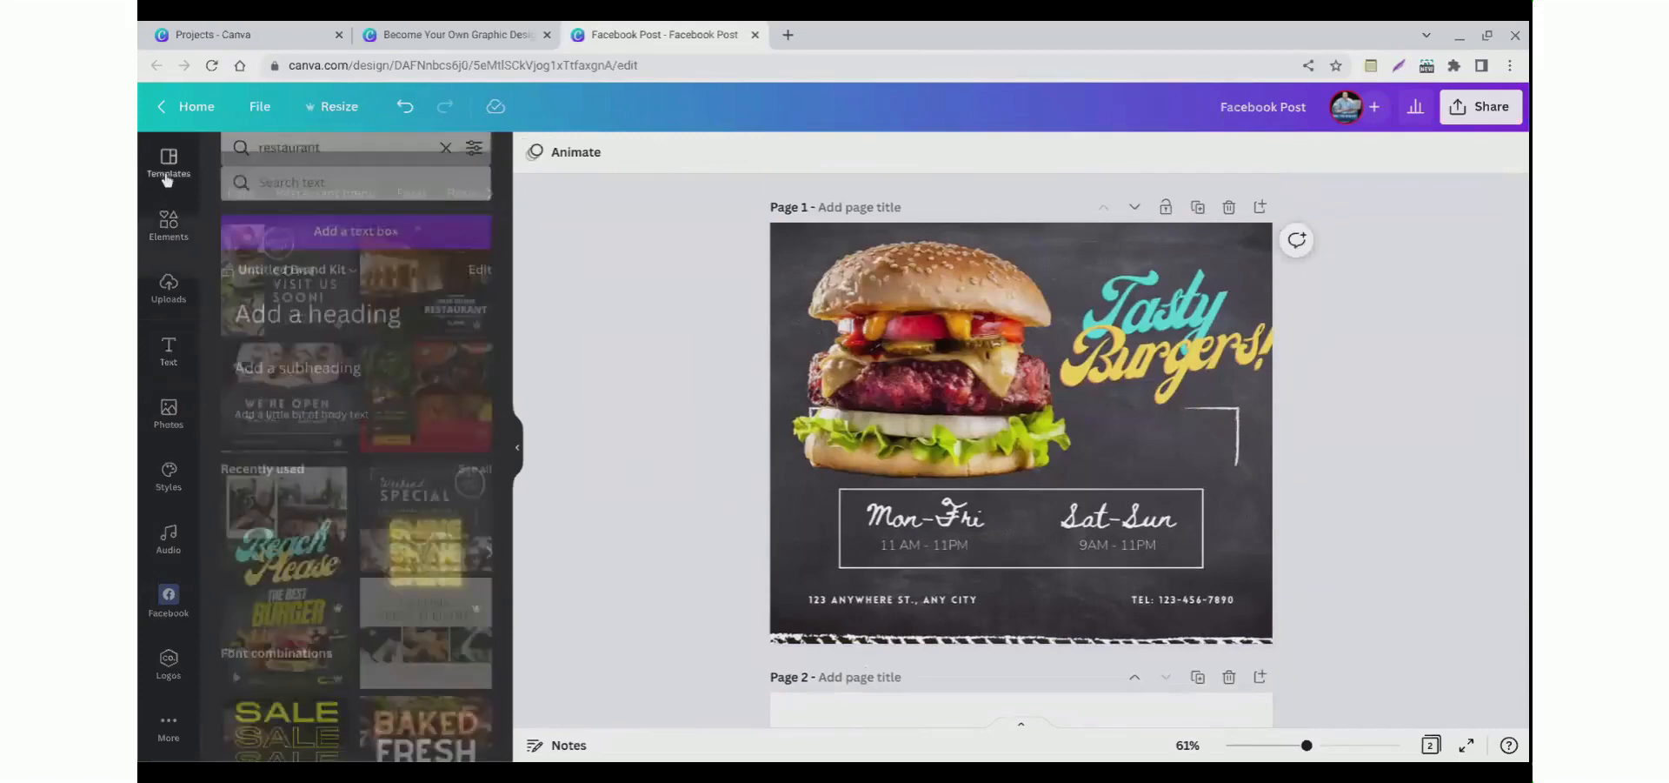
scroll(322, 423, down, 2)
scroll(322, 424, up, 2)
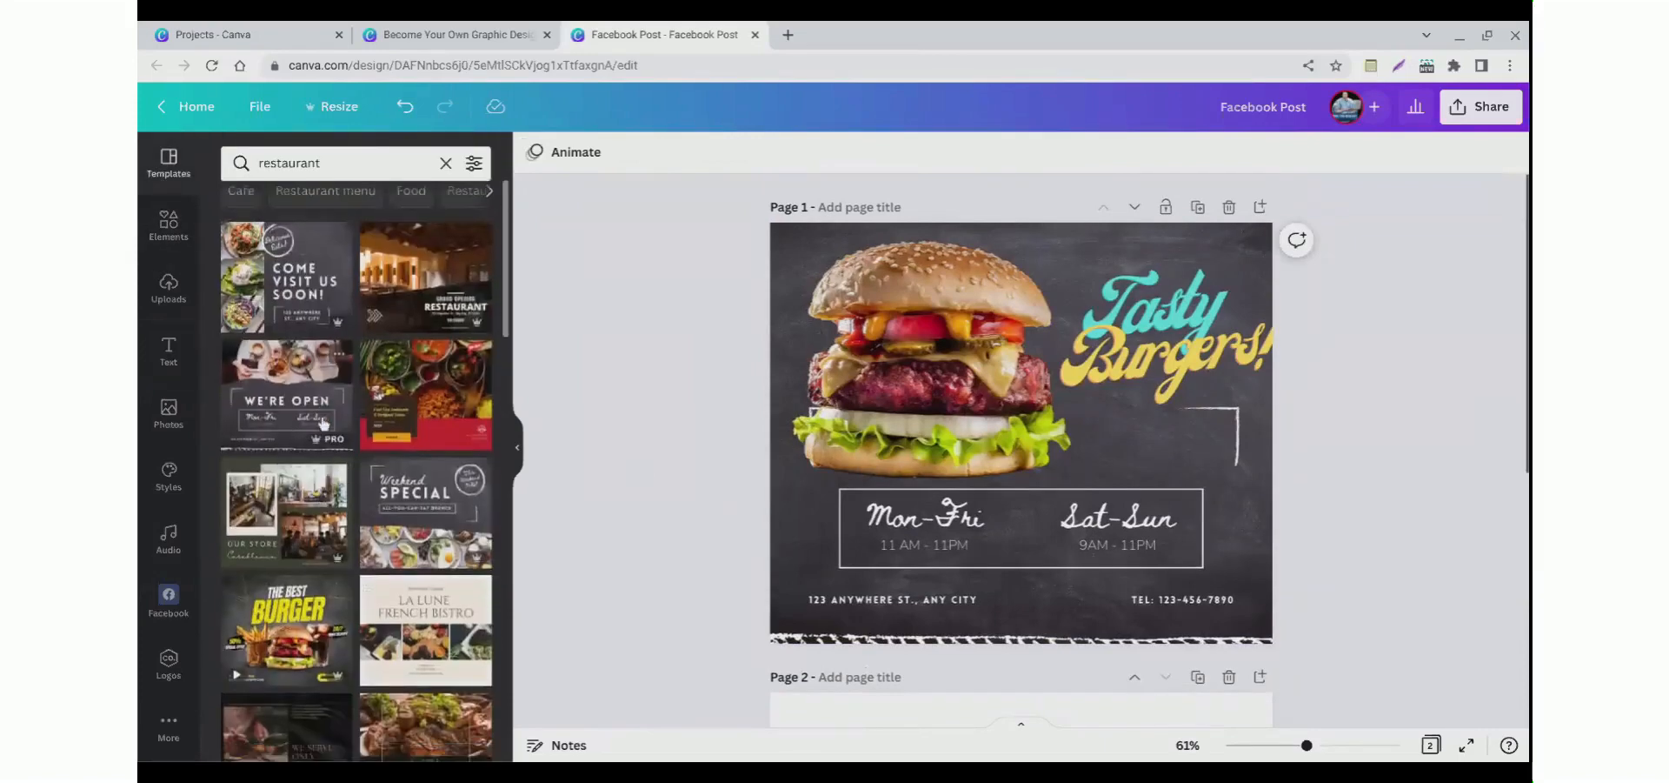
Step: Search the element photos for physical therapy
click(163, 224)
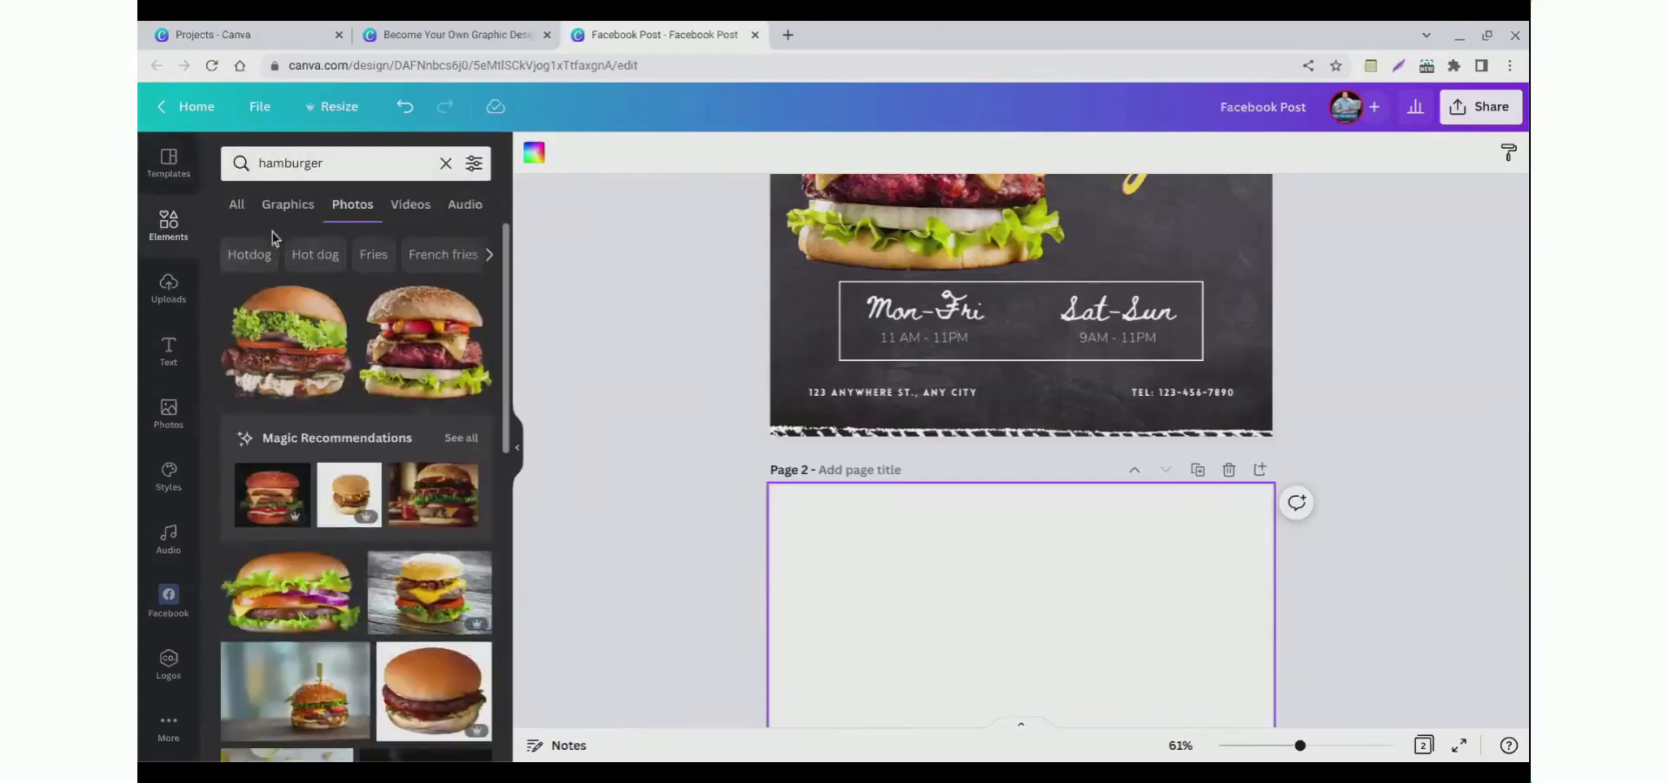
double_click(321, 173)
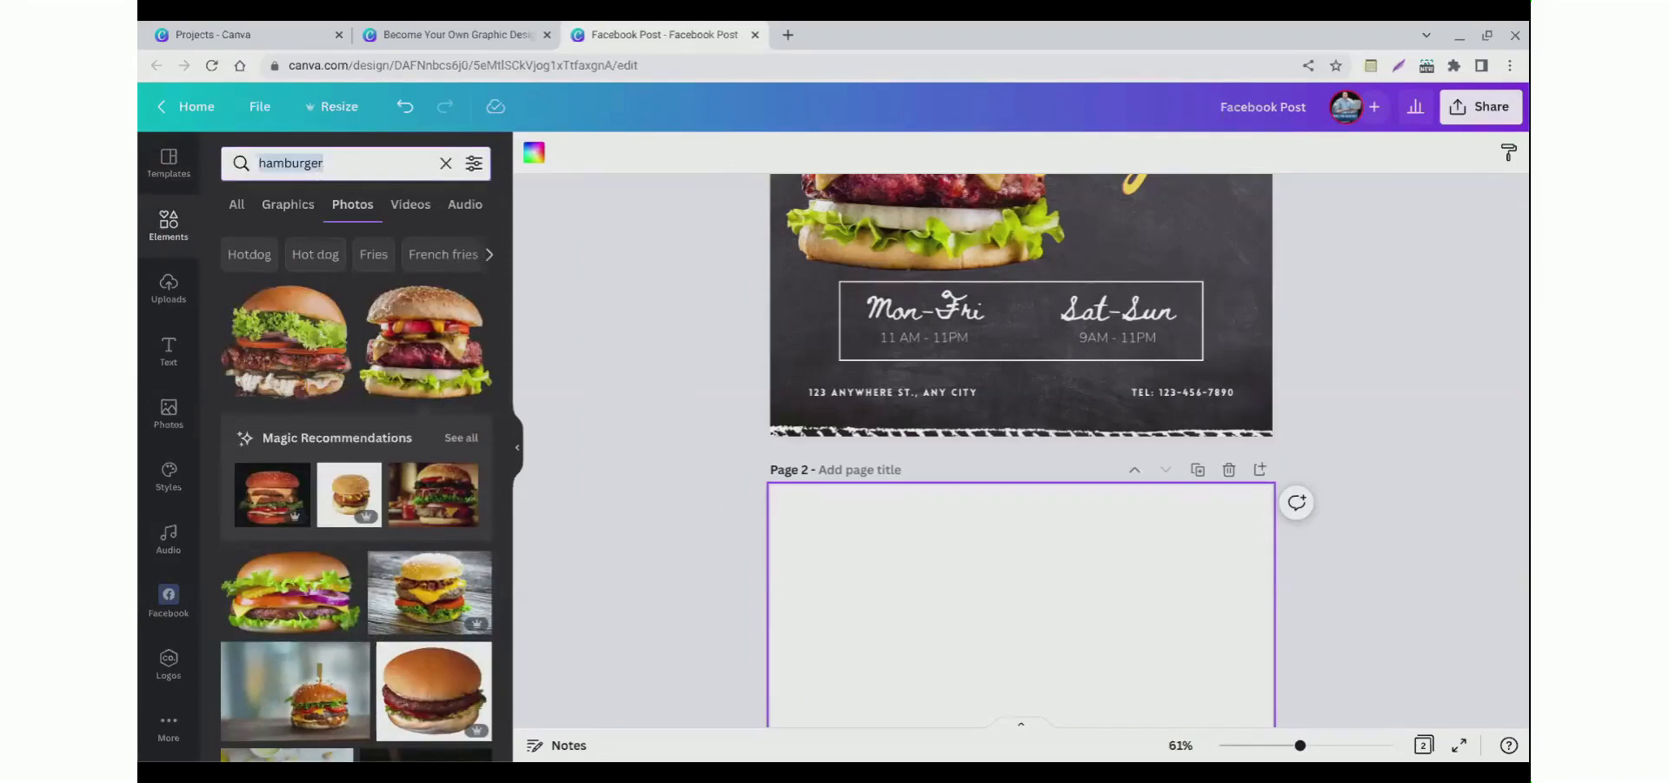
text(phy)
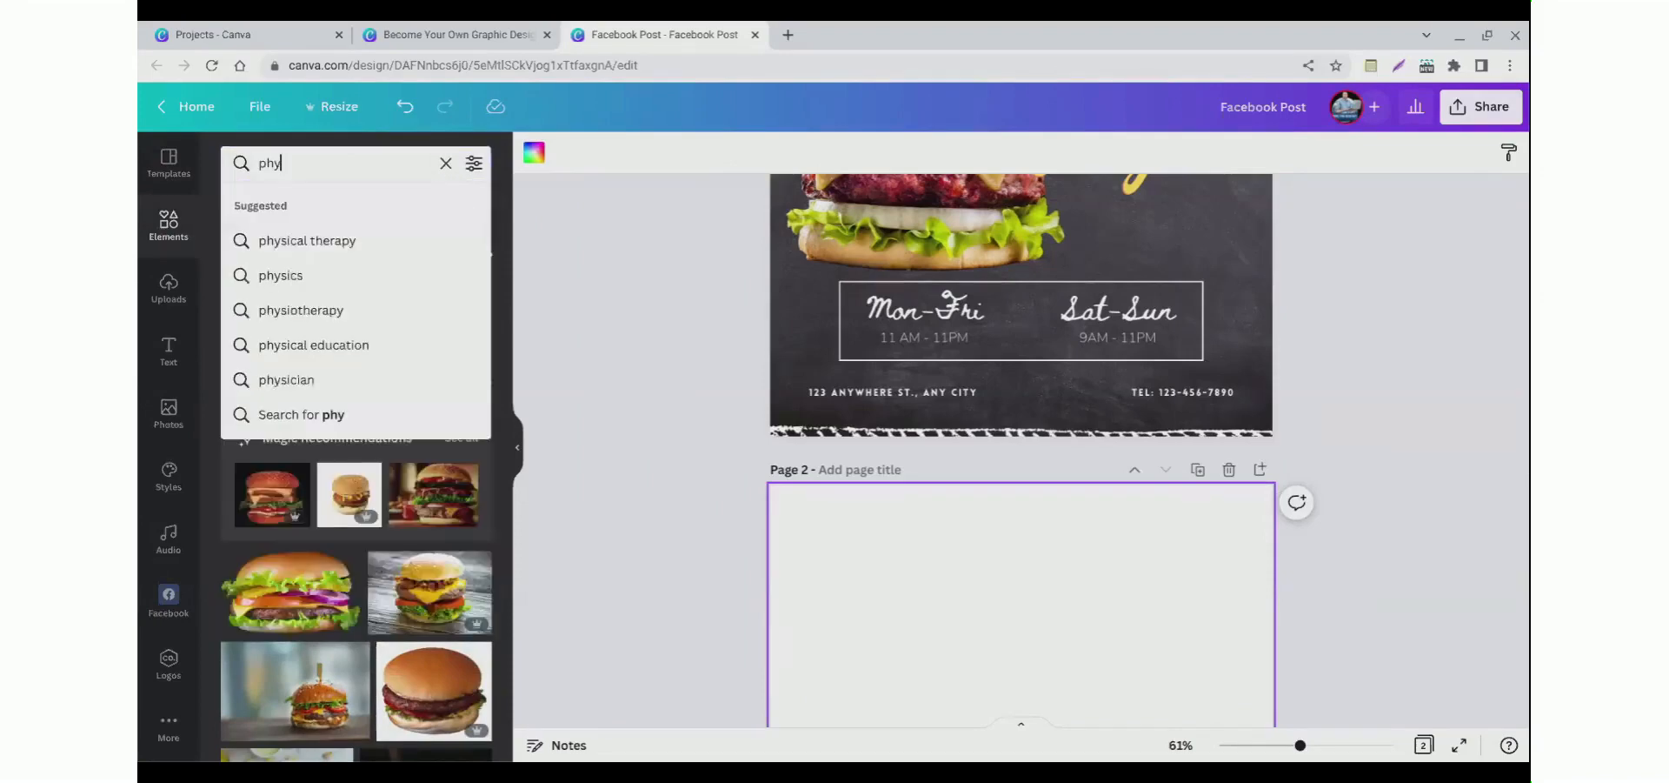
text(sical th)
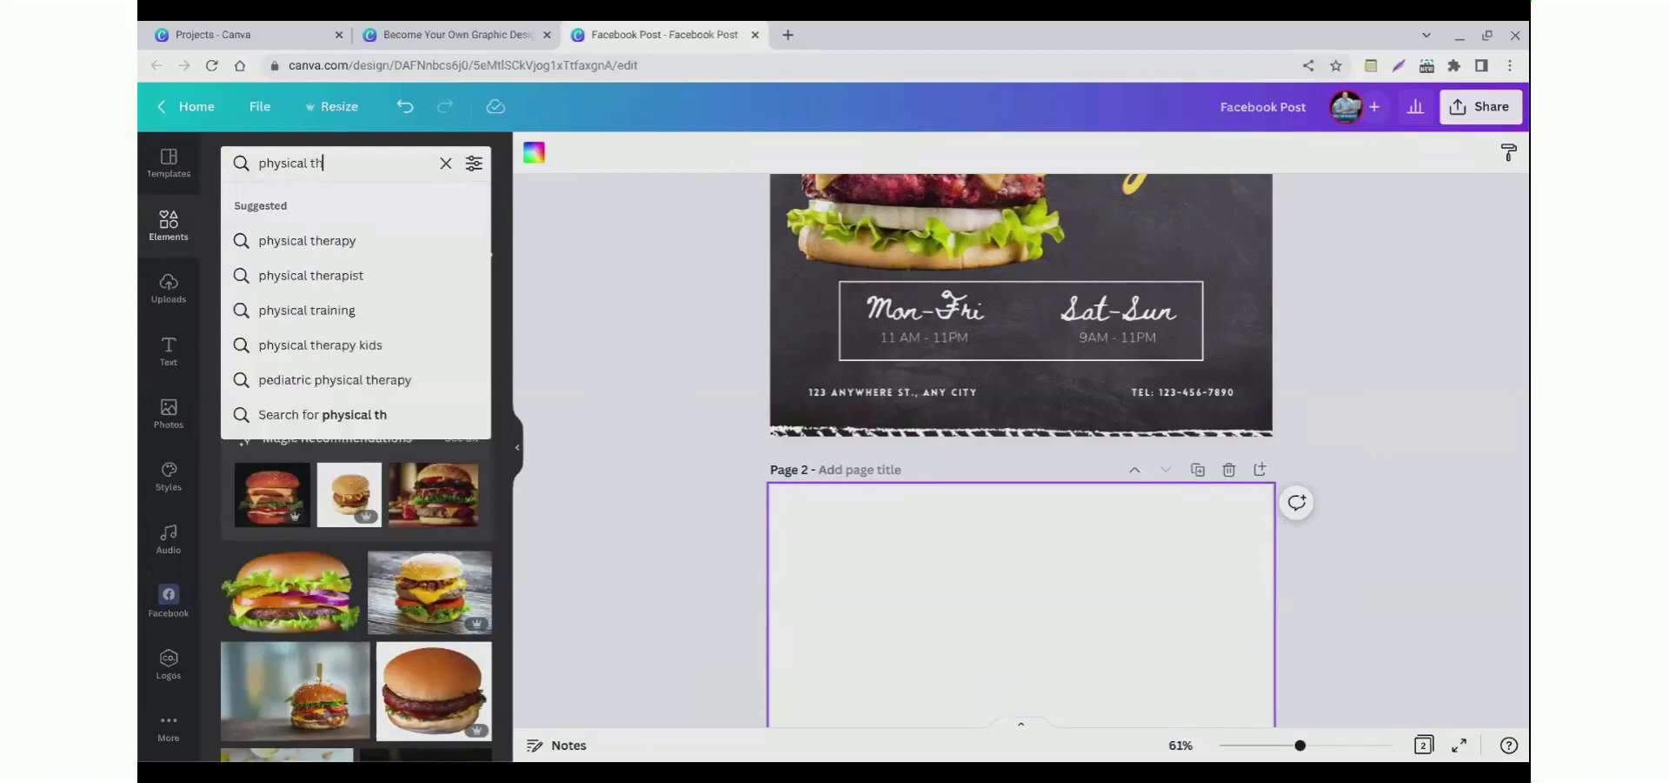
text(erapy)
key(Return)
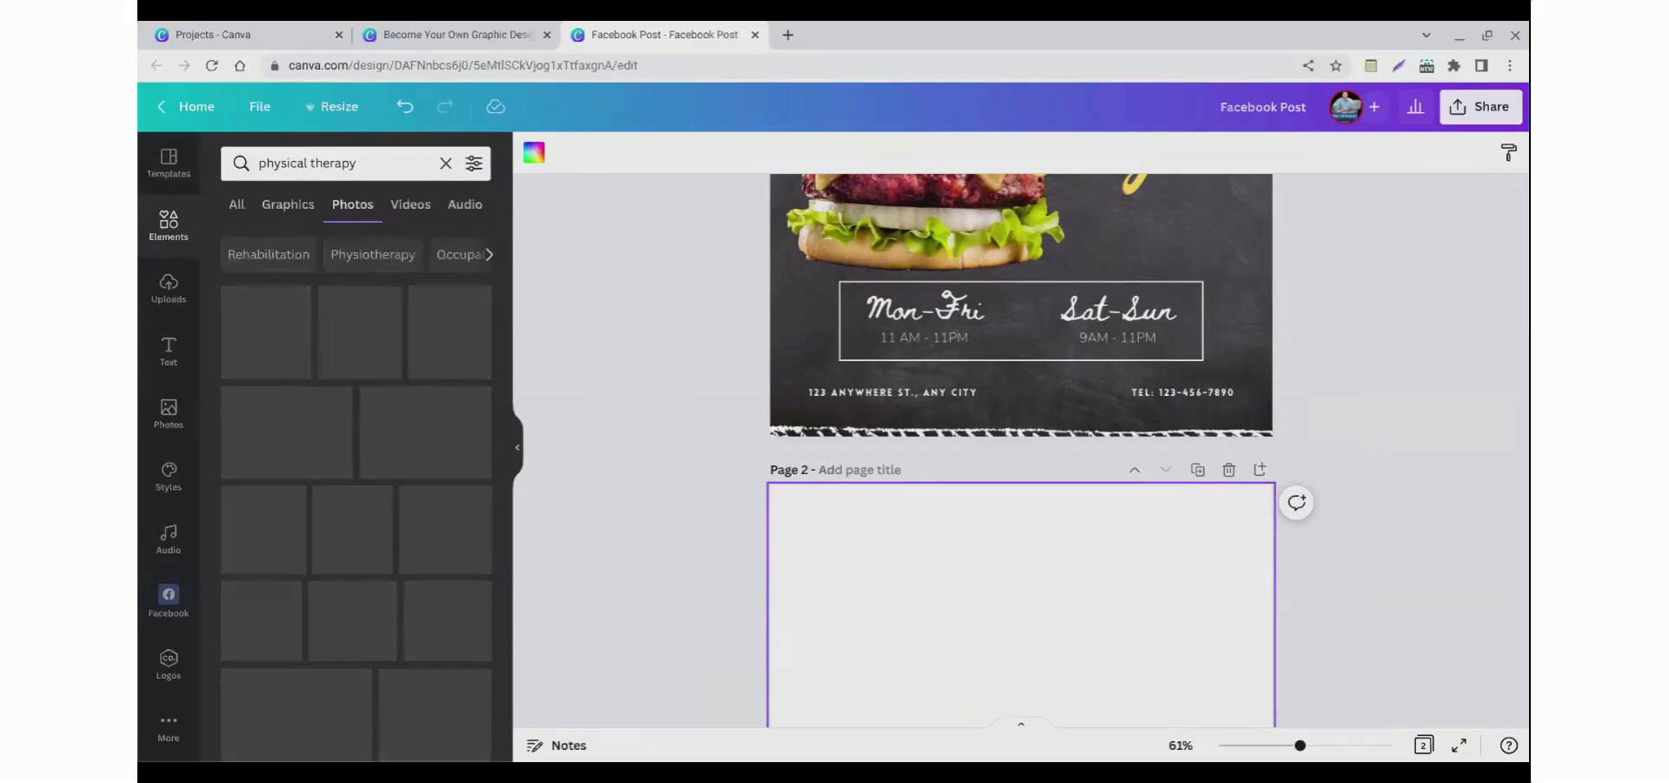
Step: Browse the physical therapy results and add a photo of a therapist treating a patient's knee to page 2
click(240, 218)
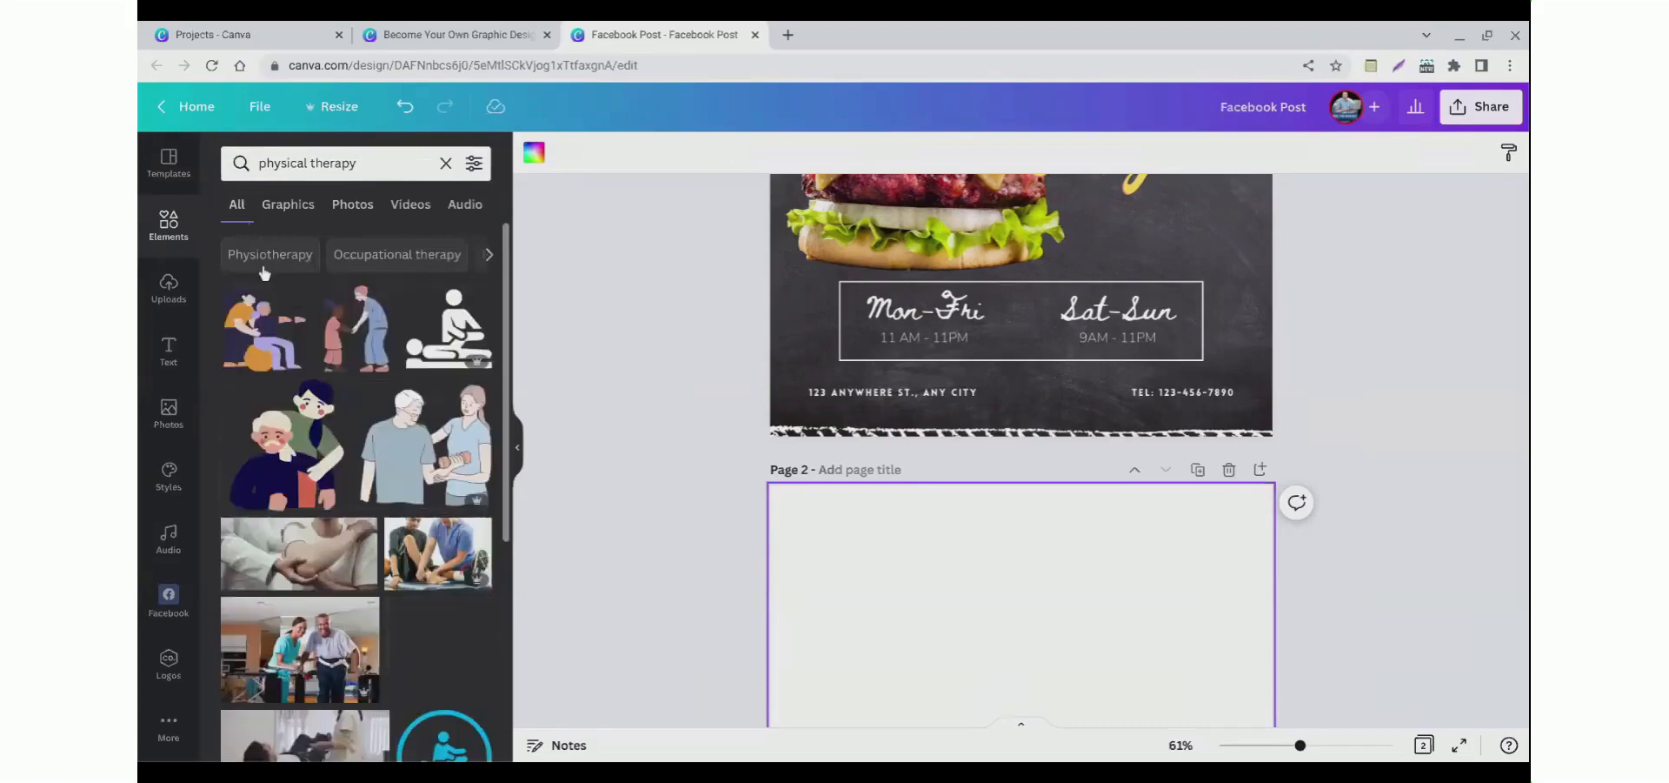
click(289, 213)
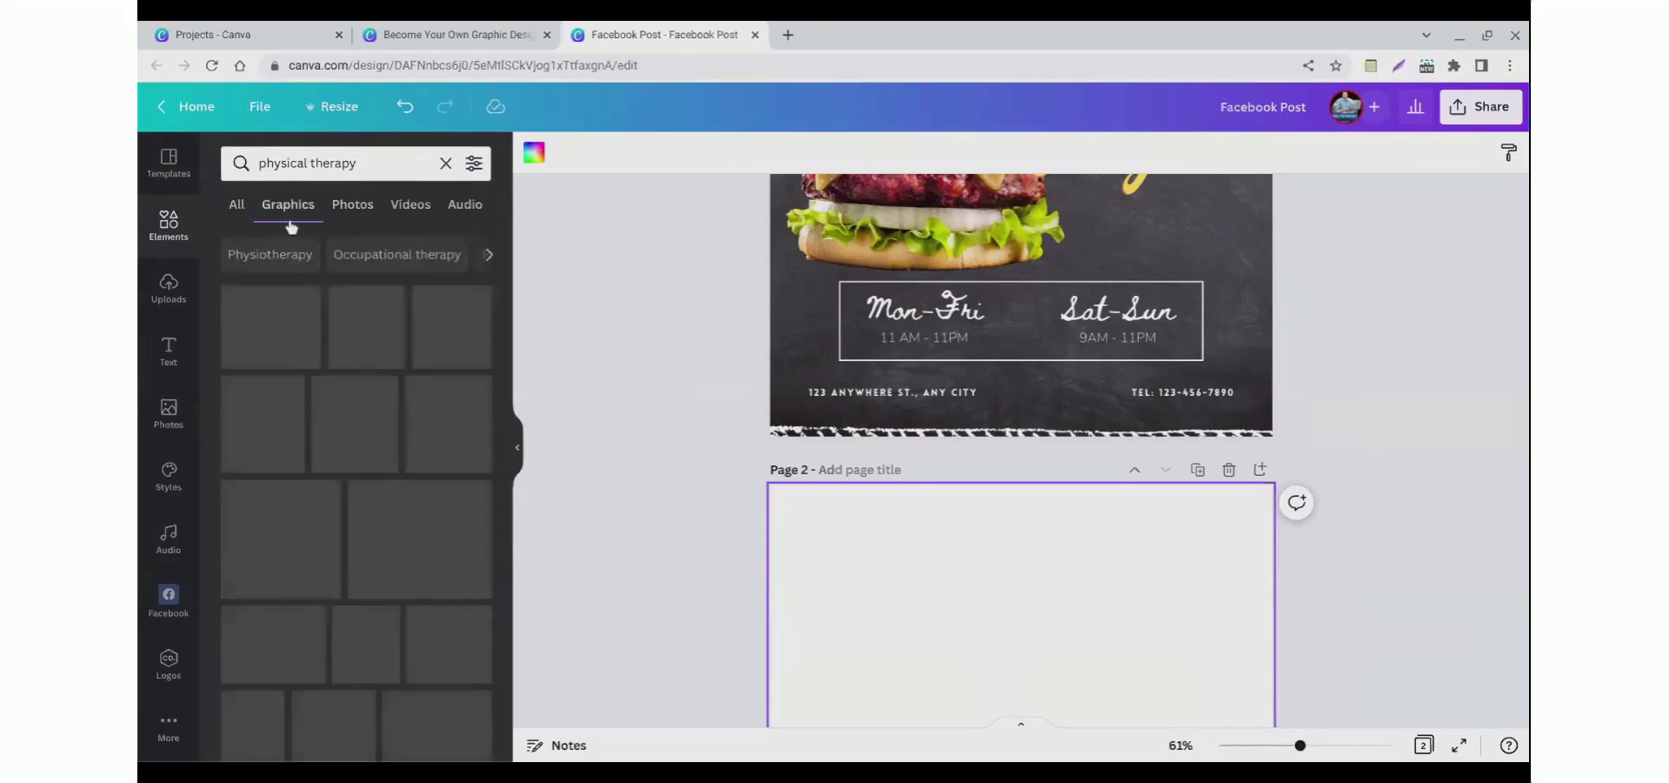
scroll(304, 470, down, 3)
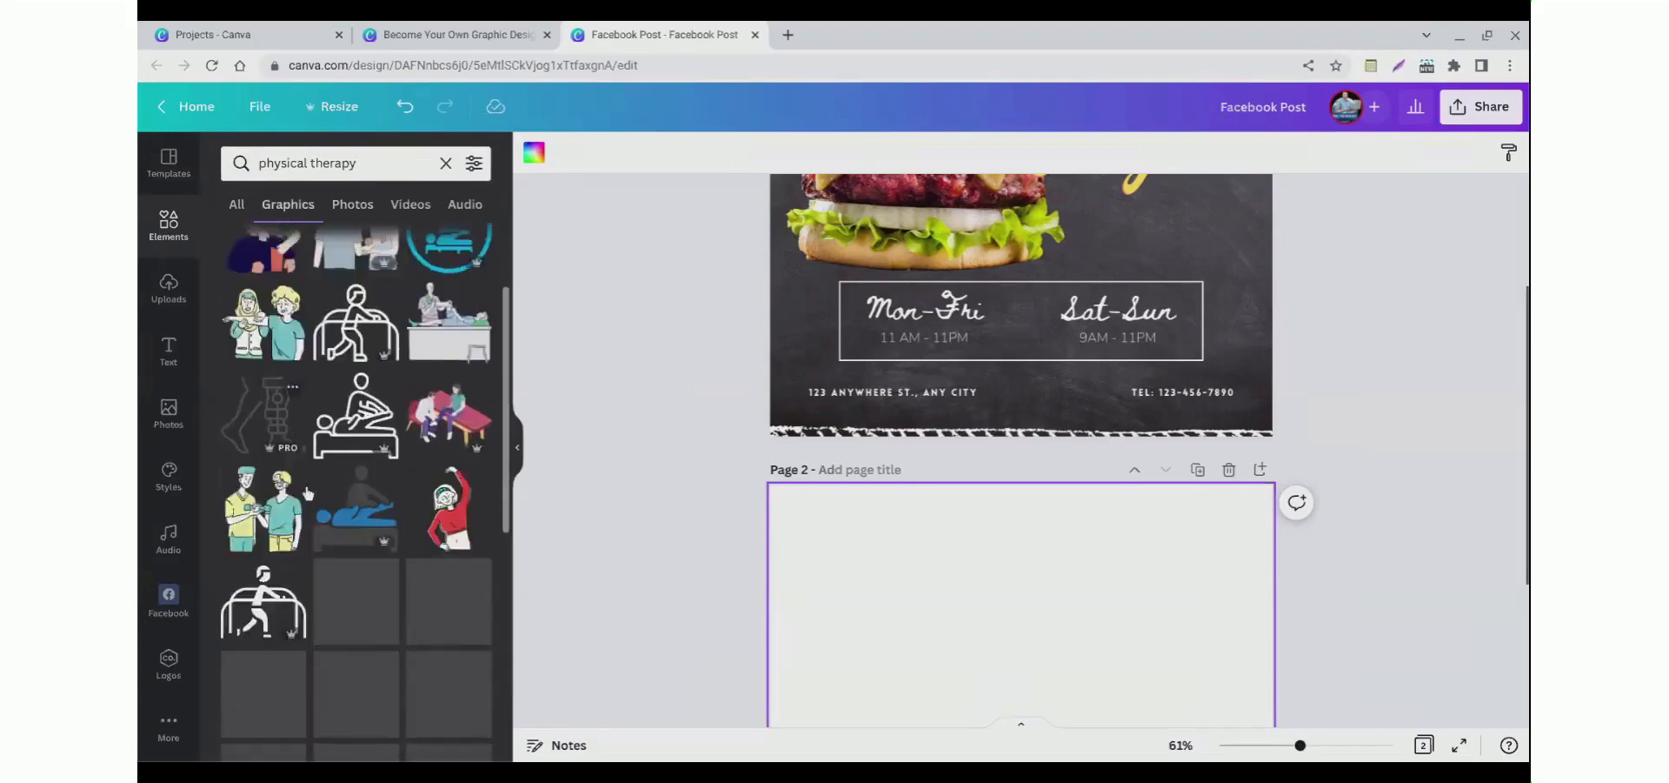
scroll(306, 493, up, 5)
click(354, 209)
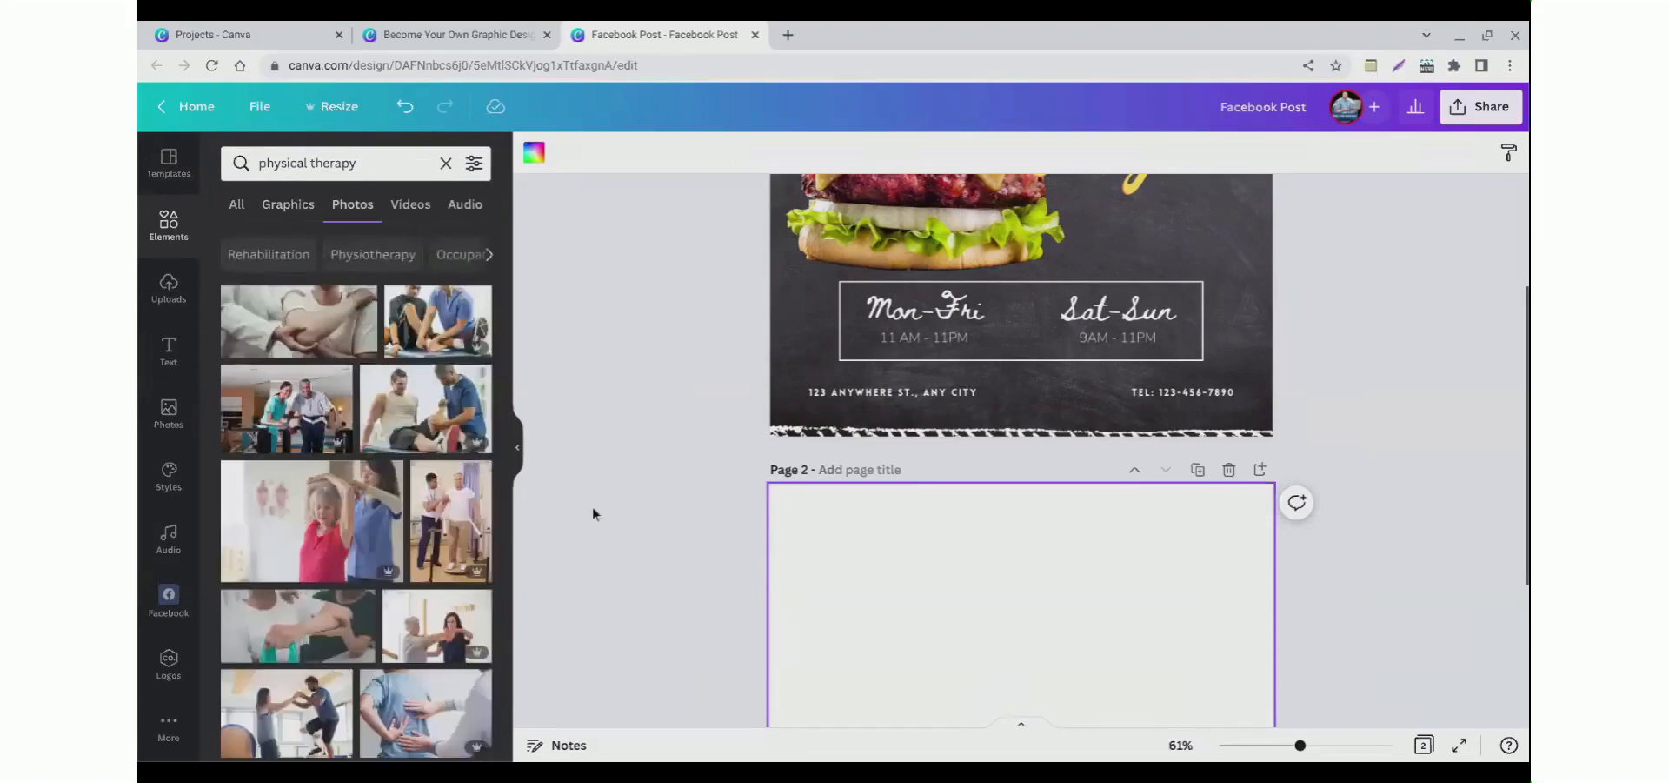
scroll(588, 513, down, 1)
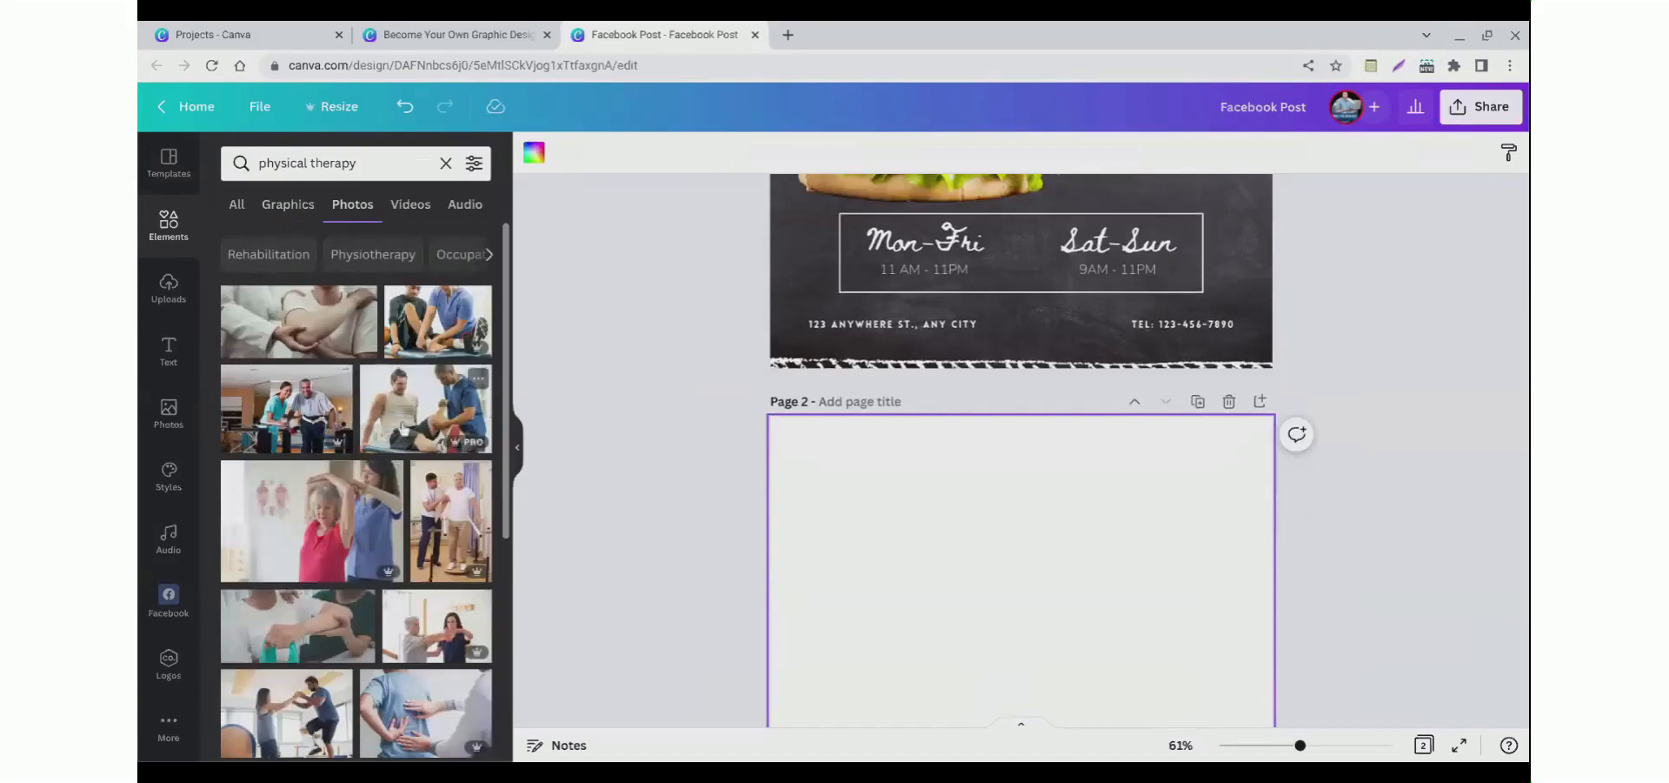
click(470, 445)
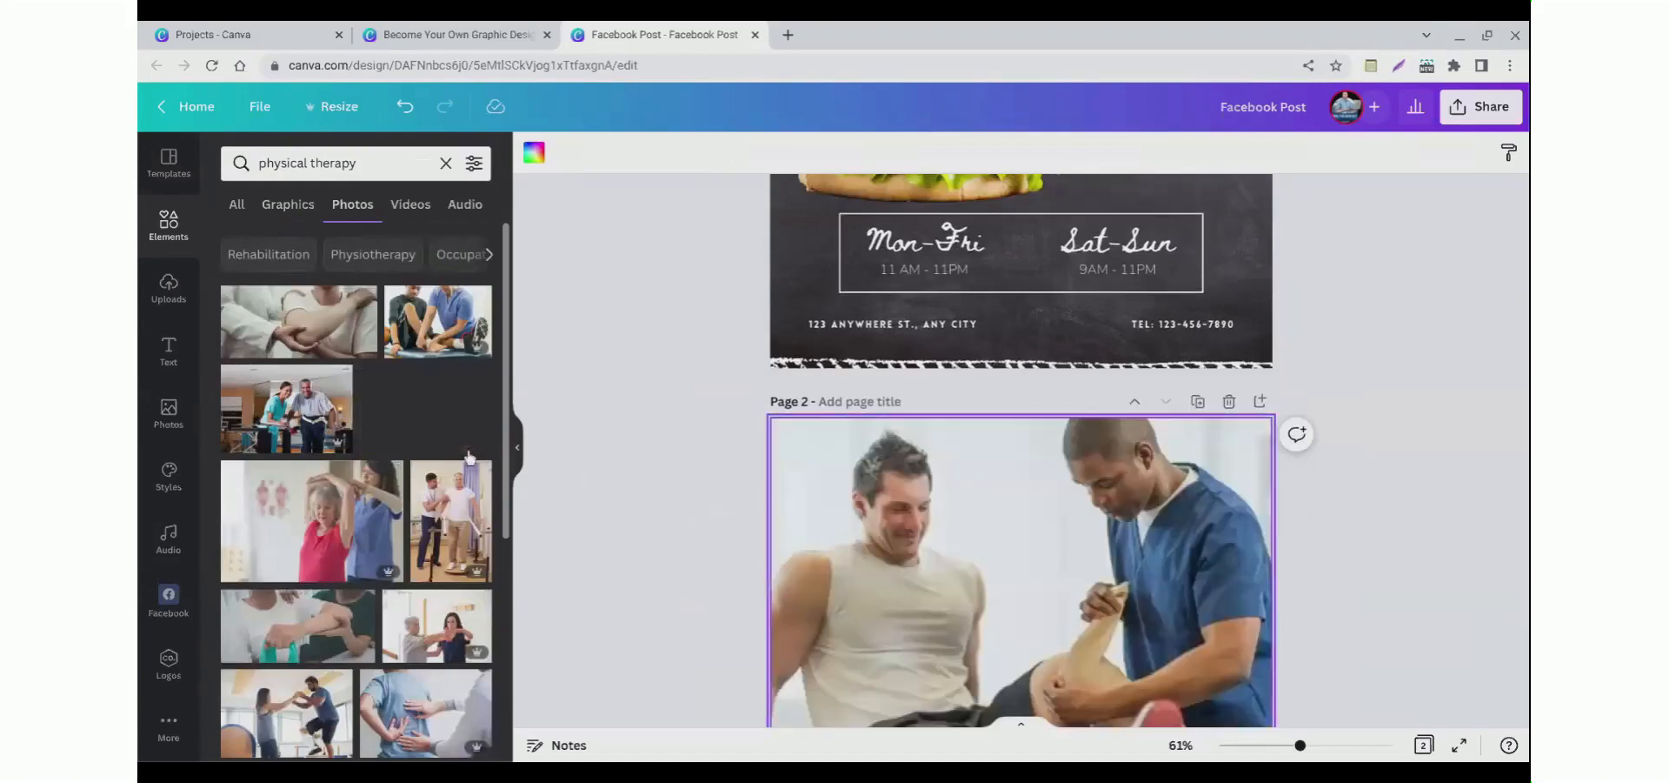
Step: Set the therapy photo's transparency to 100
scroll(652, 485, down, 2)
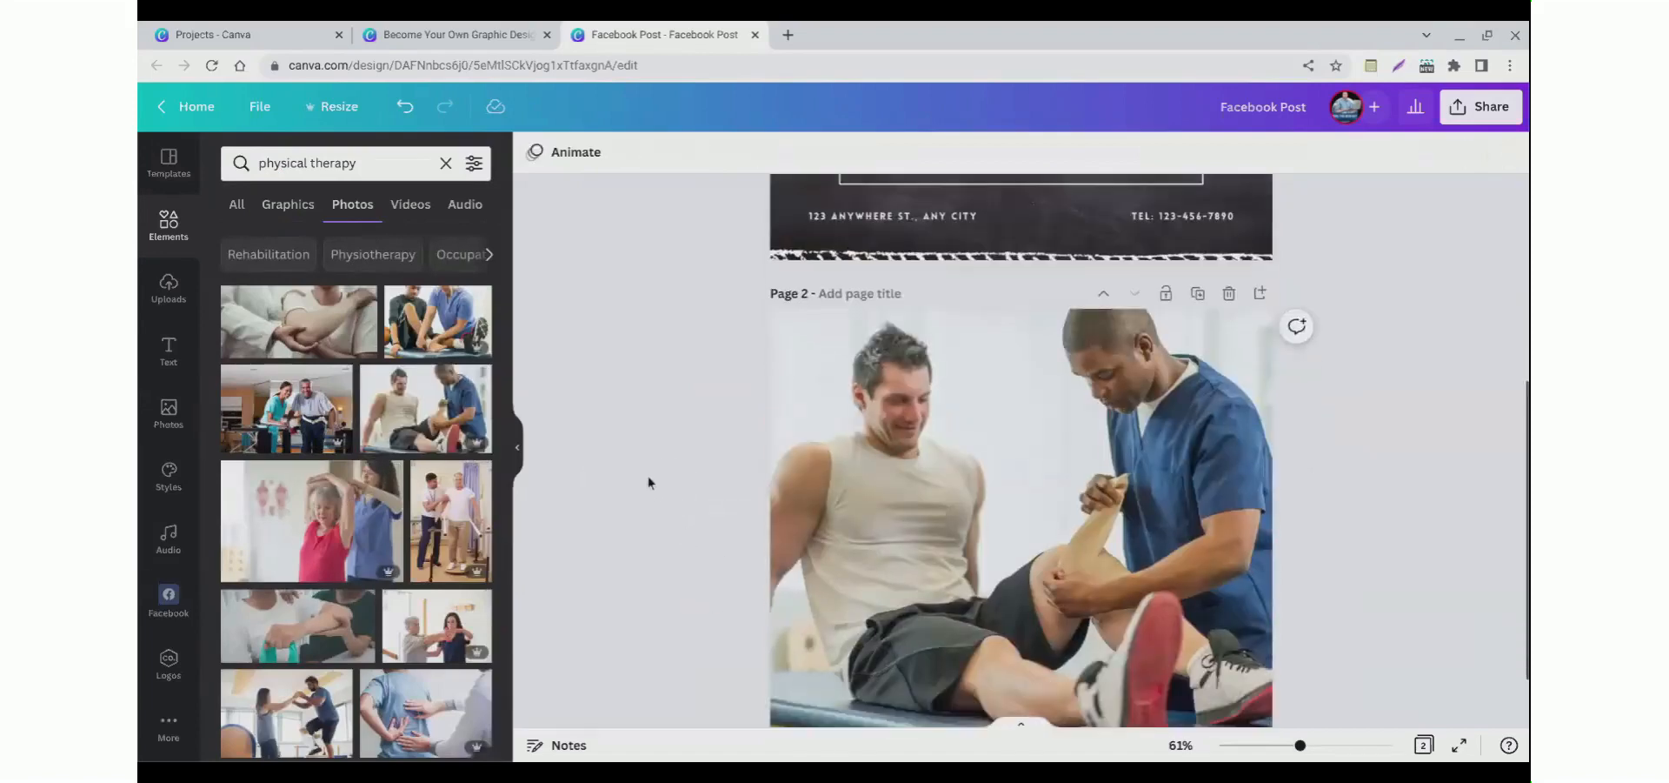
click(850, 471)
scroll(711, 444, up, 1)
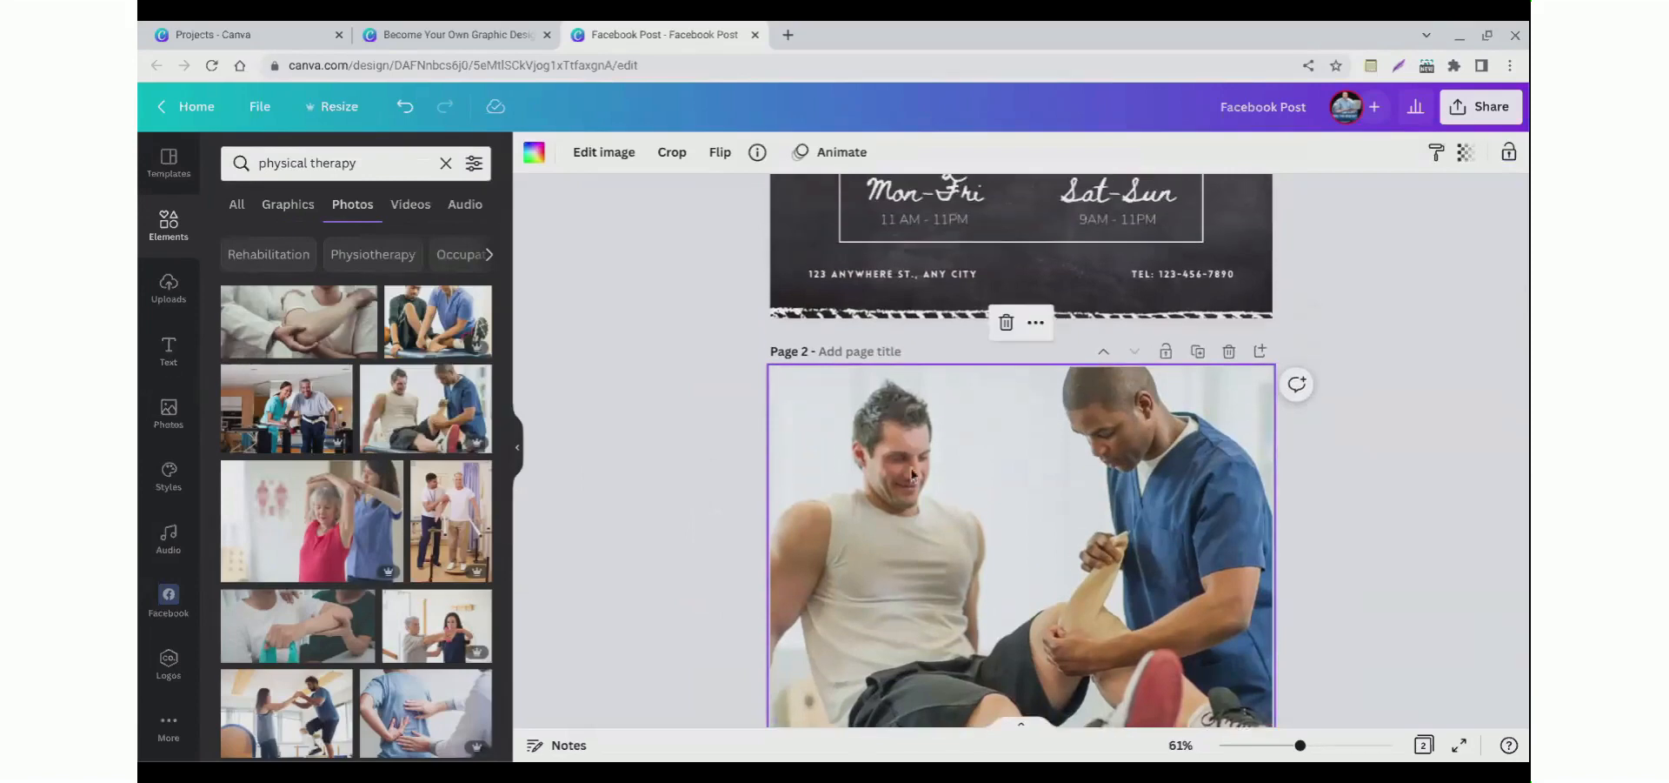
click(1467, 156)
mouse_move(1457, 236)
mouse_down()
mouse_move(1386, 235)
mouse_move(1459, 235)
mouse_up()
click(1143, 472)
click(1467, 165)
mouse_move(1460, 235)
mouse_down()
mouse_move(1332, 234)
mouse_move(1482, 237)
mouse_up()
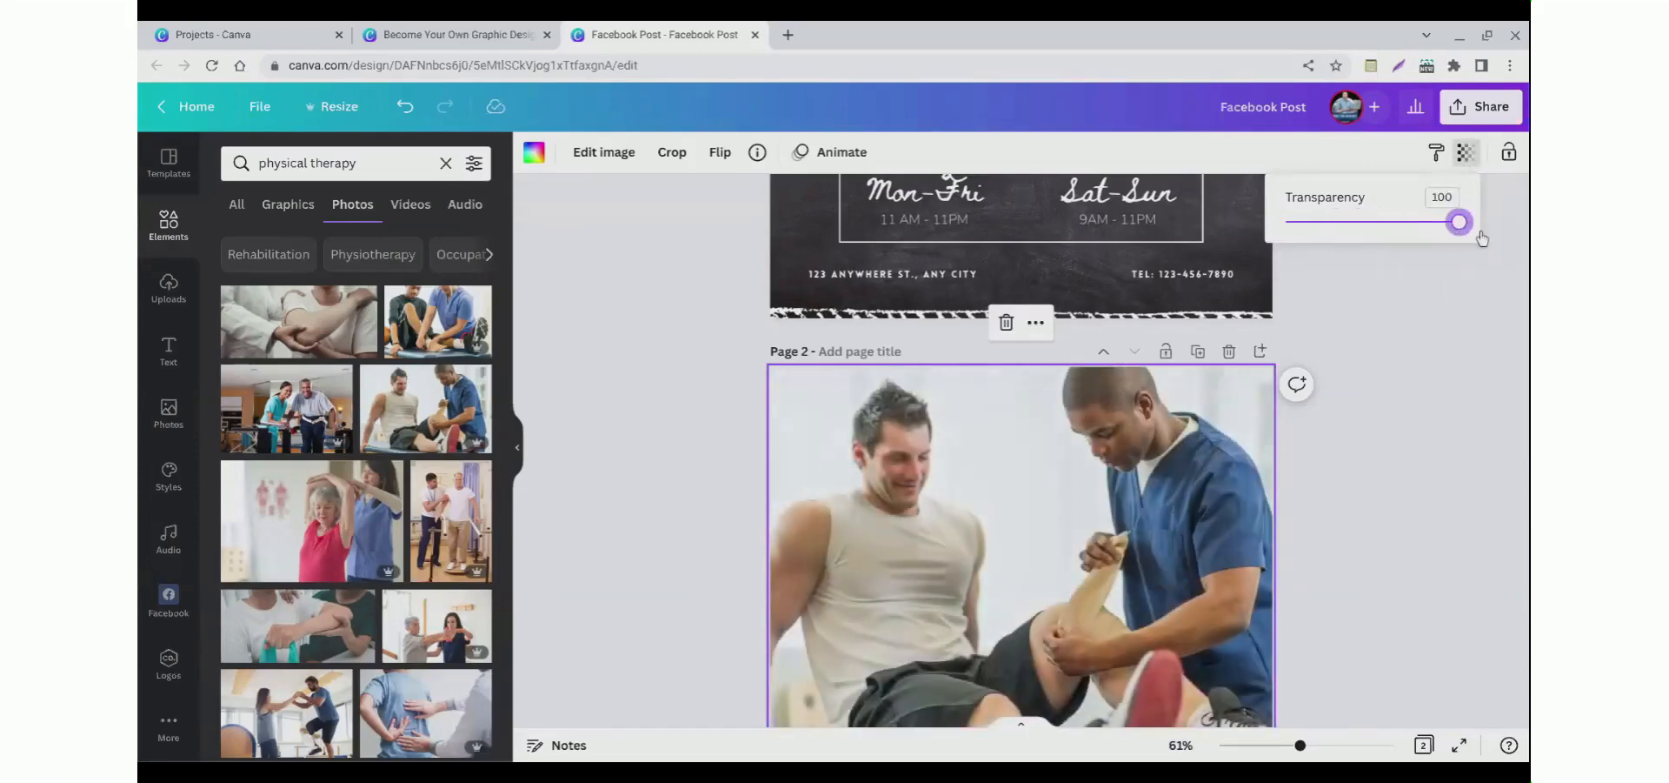
Step: Look through the Text, Photos and Styles panels and the photo search filters
click(709, 388)
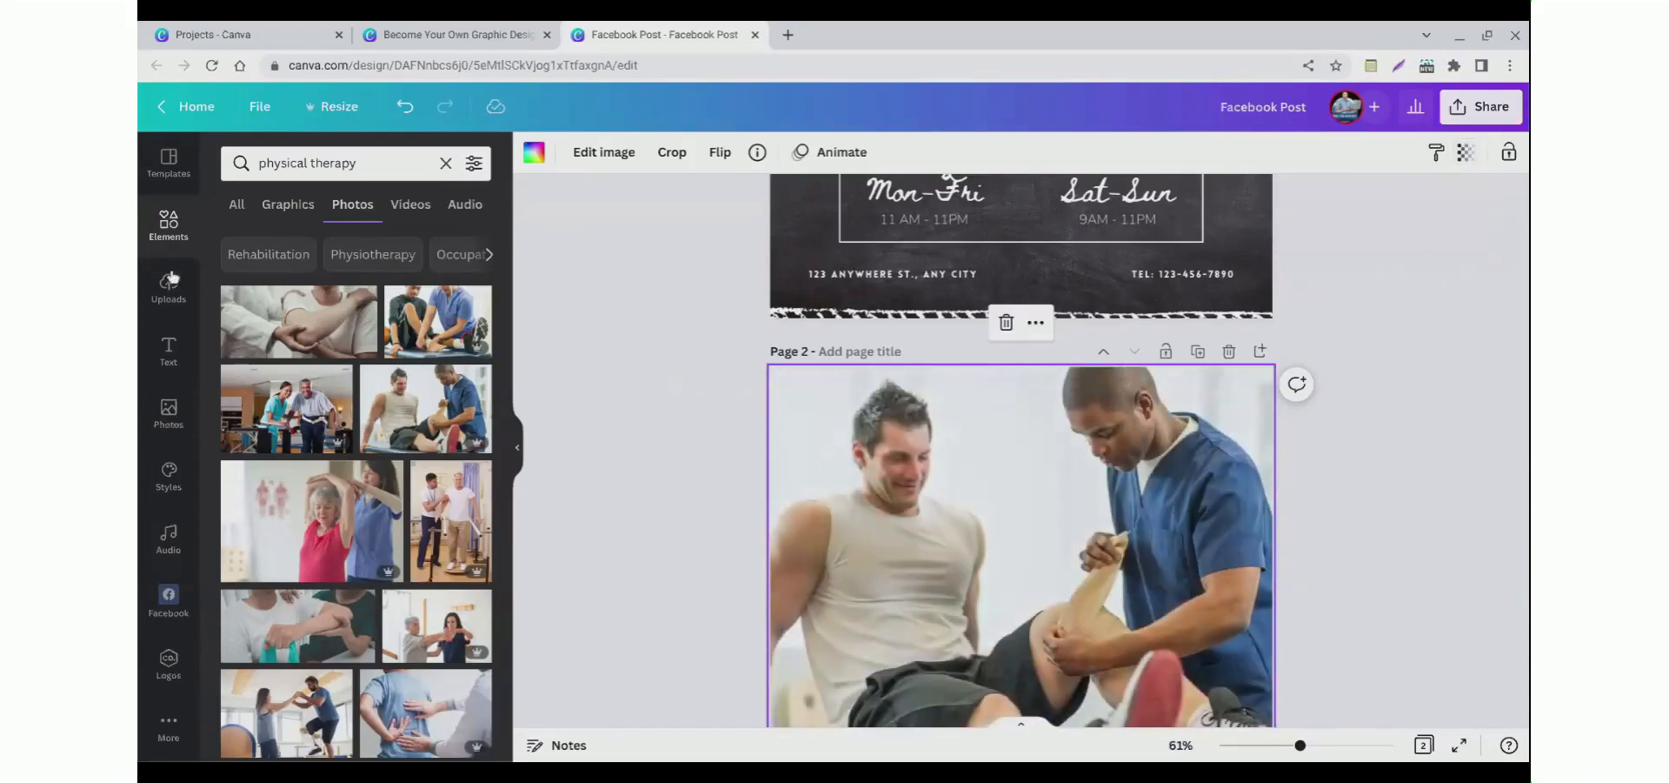
click(168, 365)
click(166, 431)
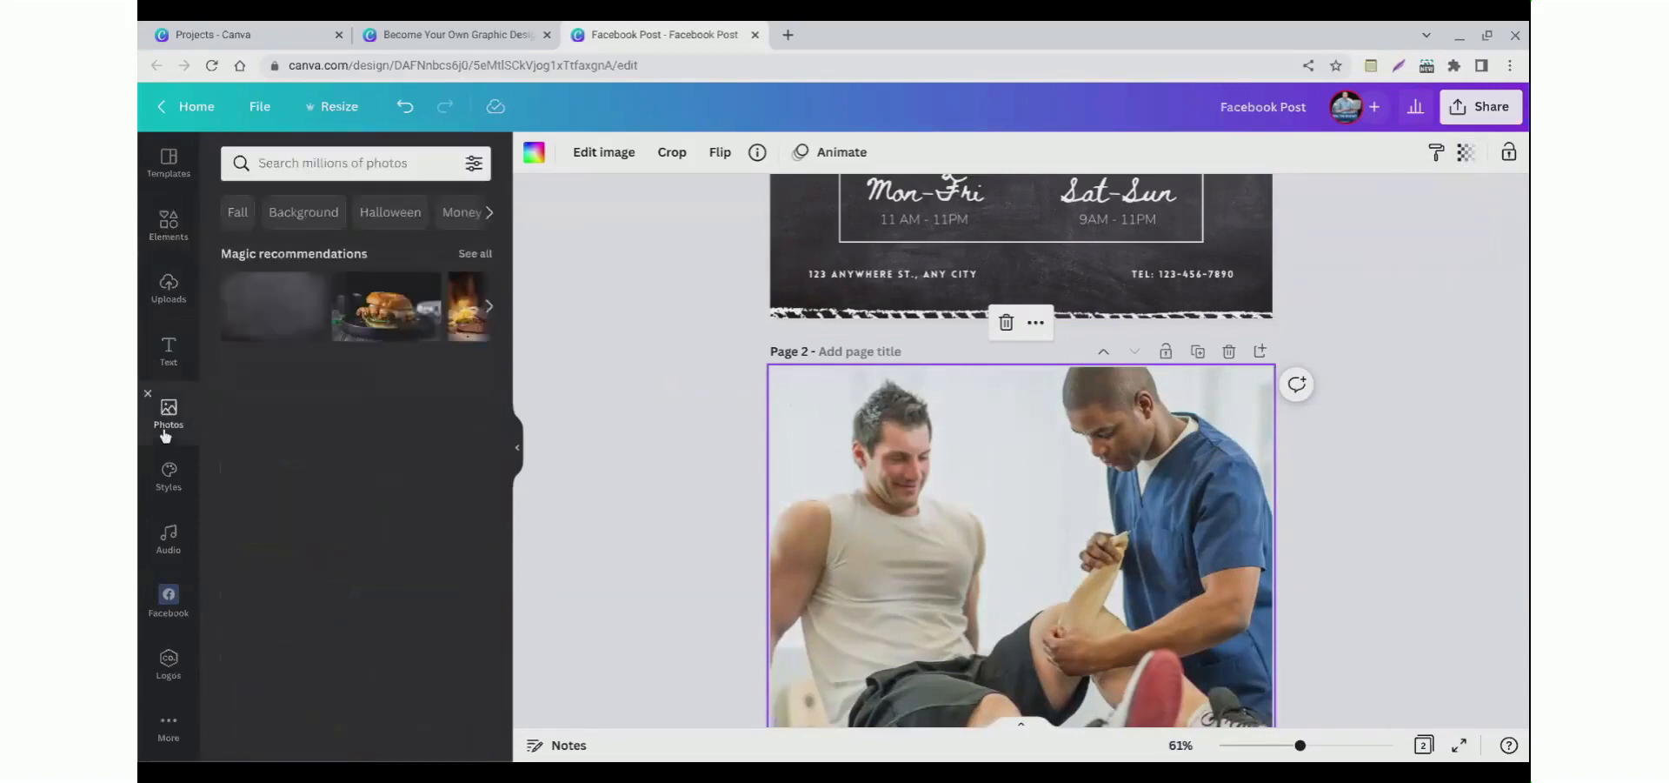
click(165, 503)
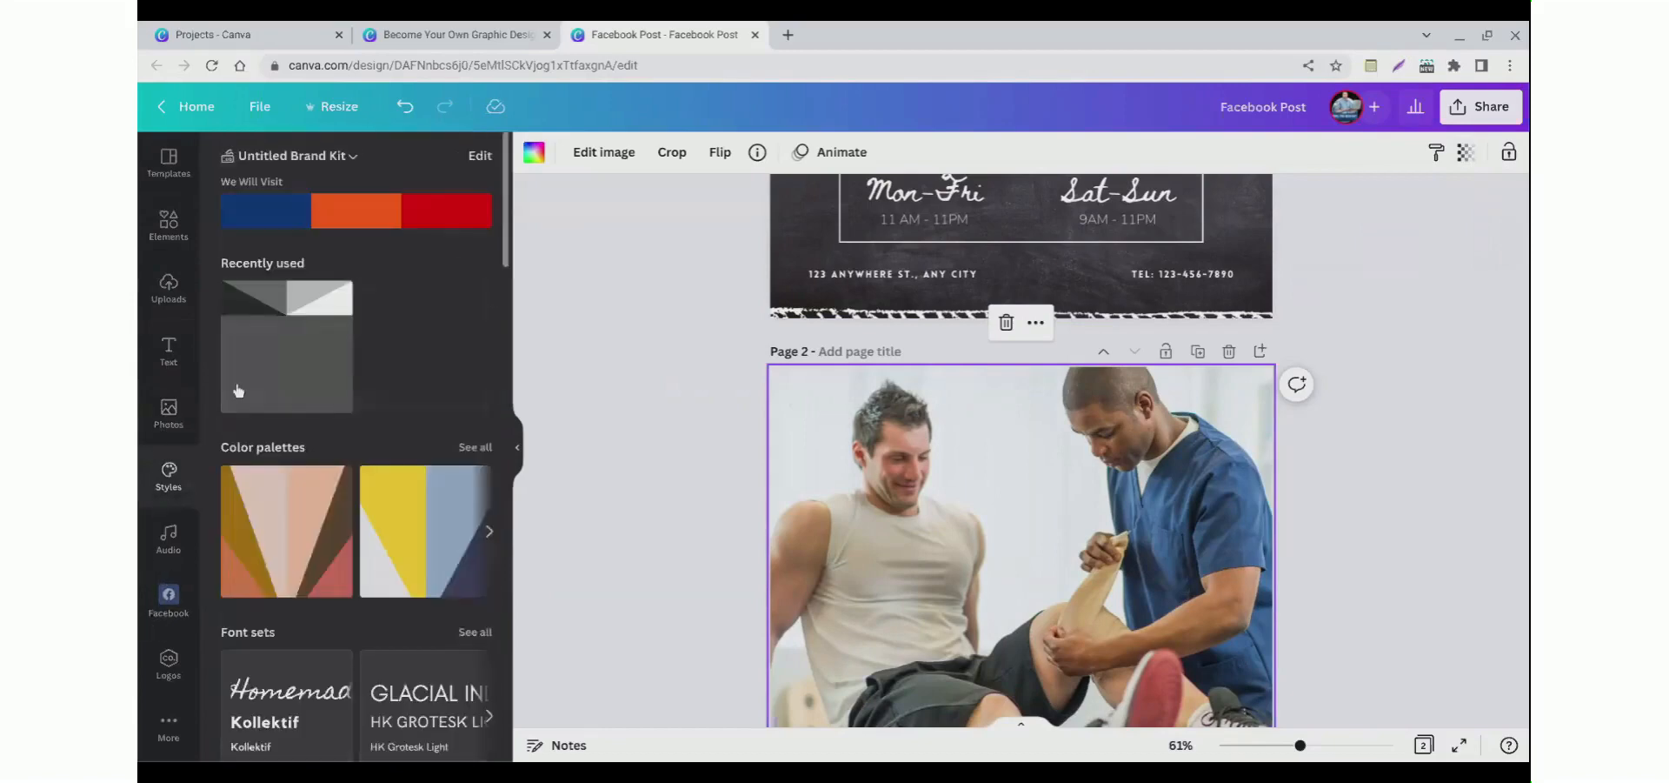
click(169, 228)
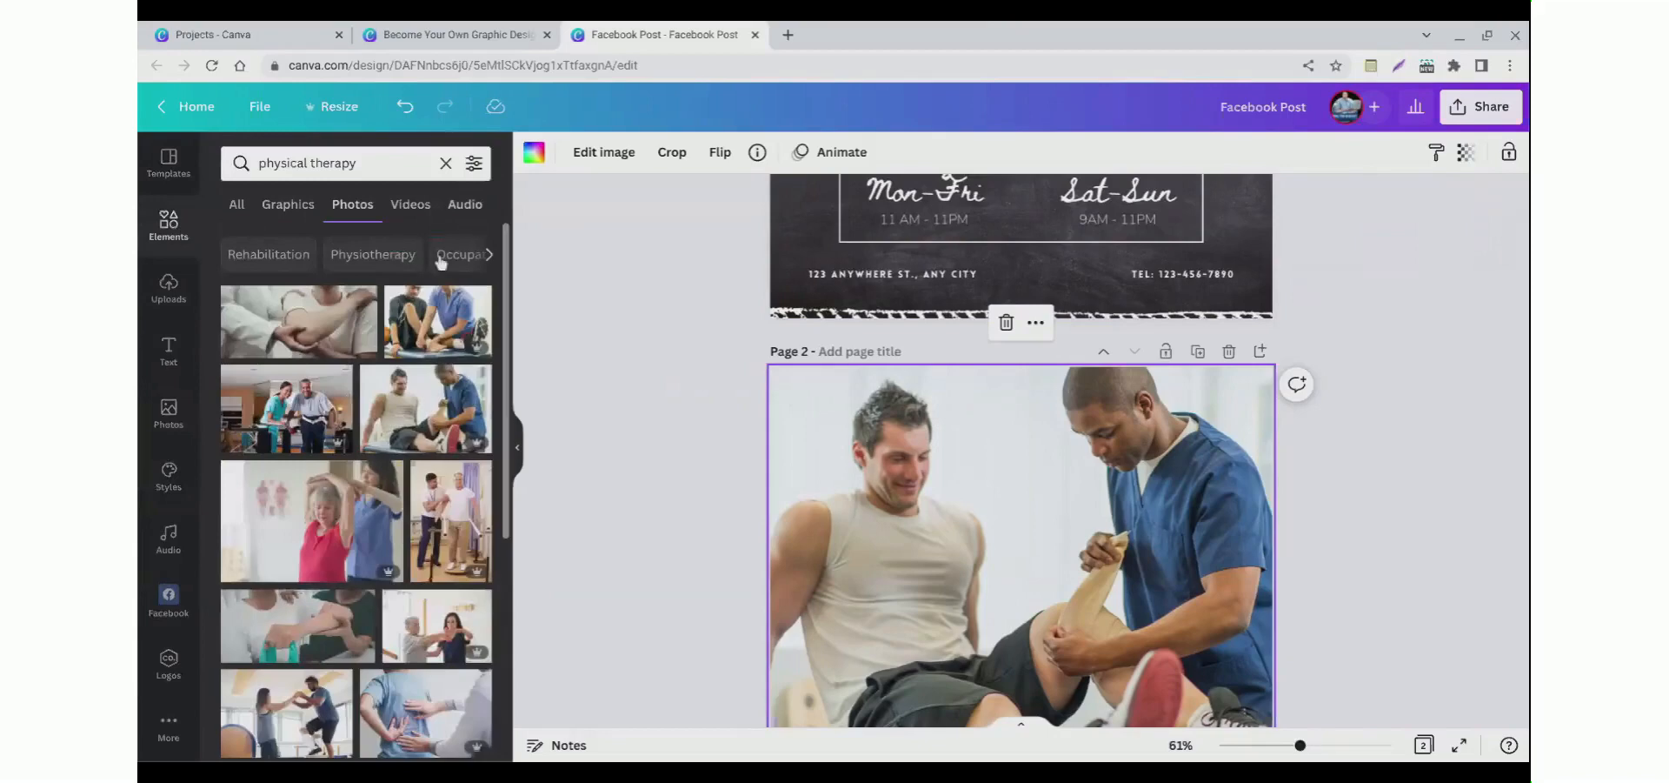
click(474, 165)
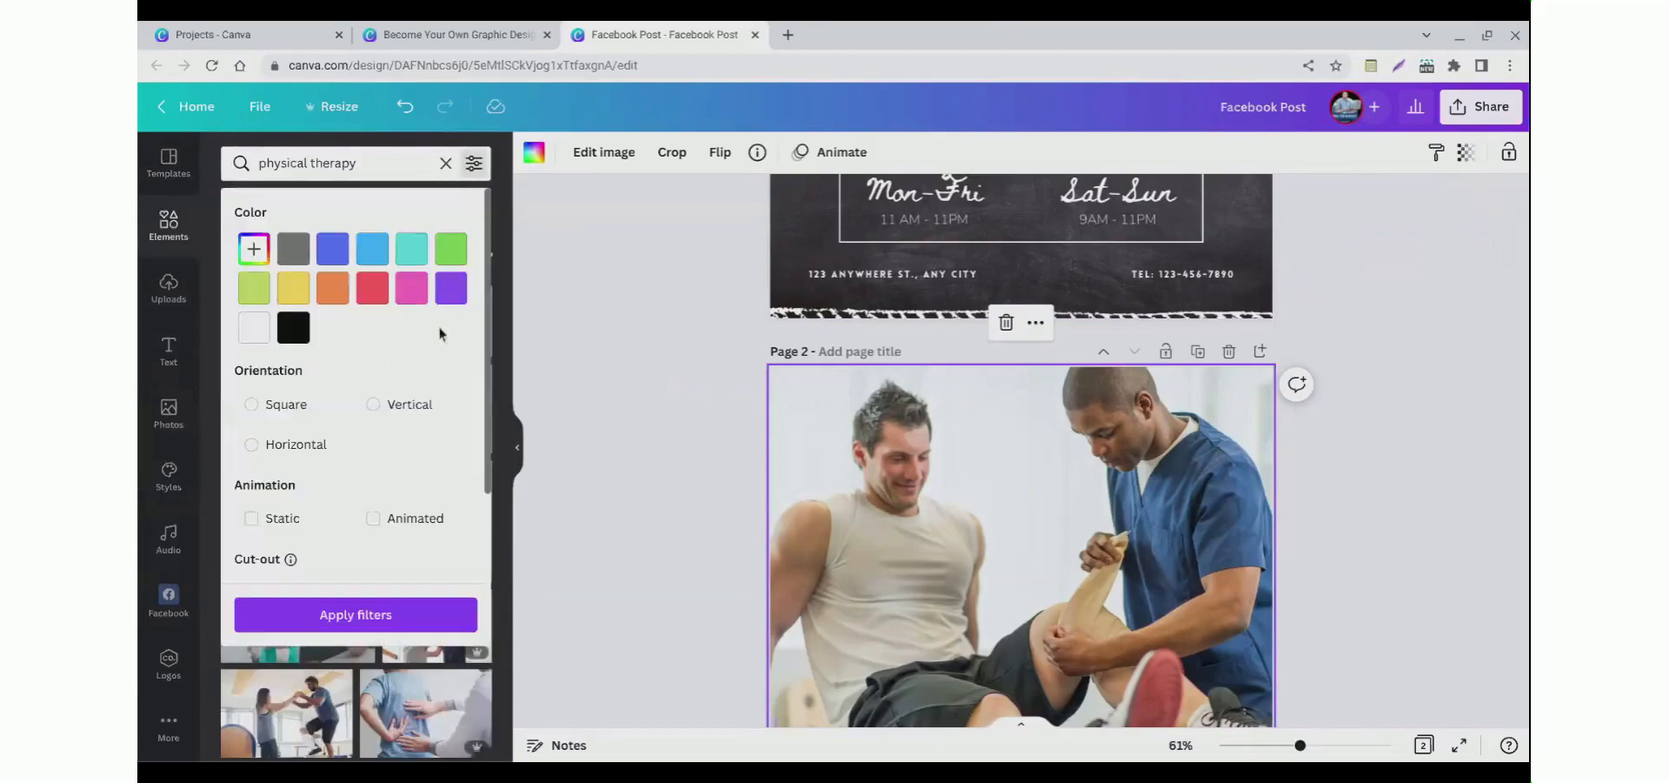
click(550, 304)
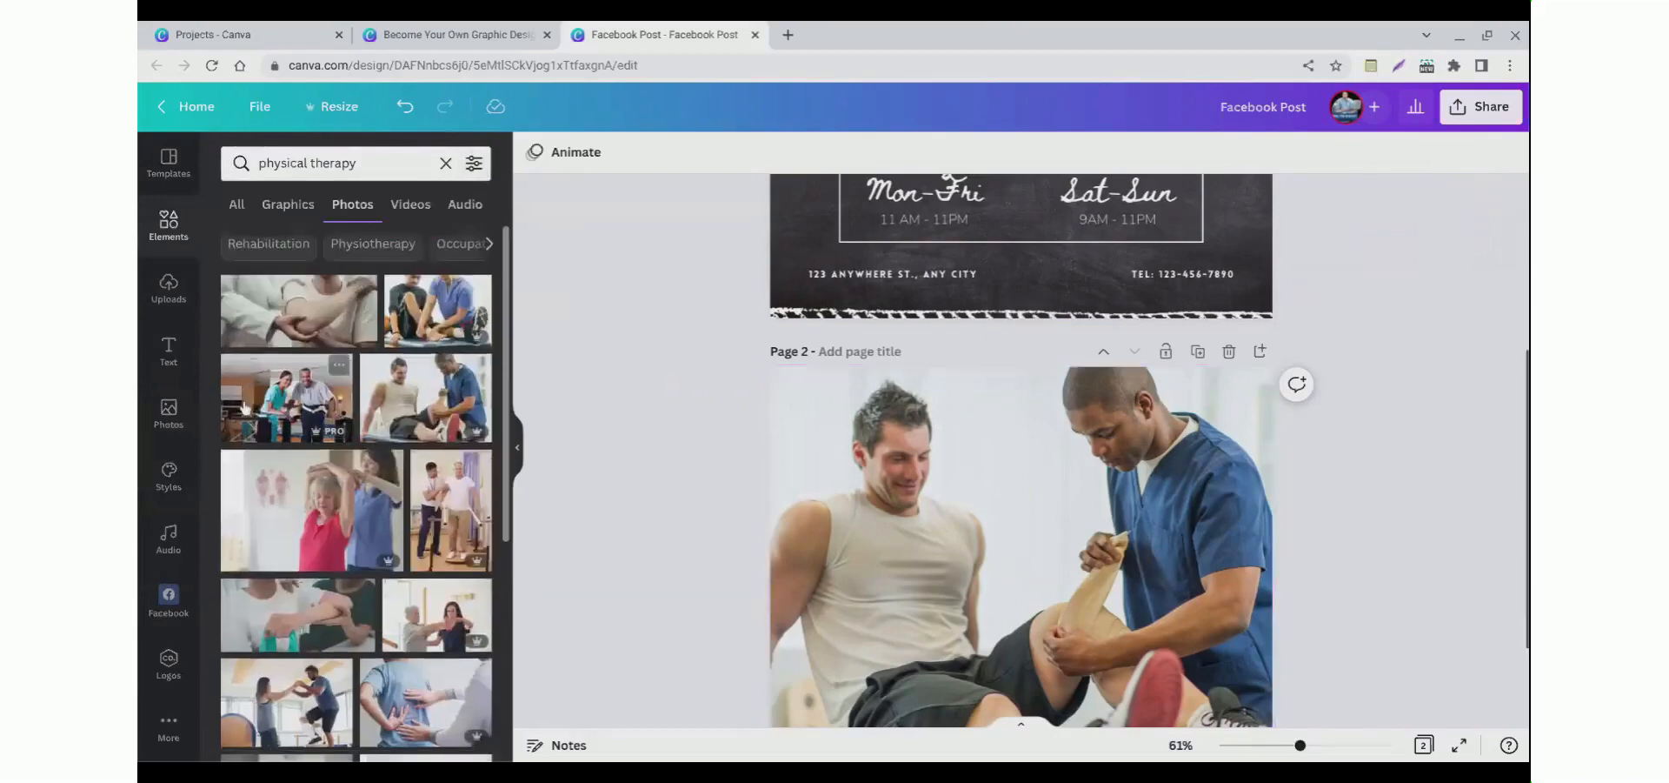
Step: Delete the second page with the therapy photo
click(1229, 351)
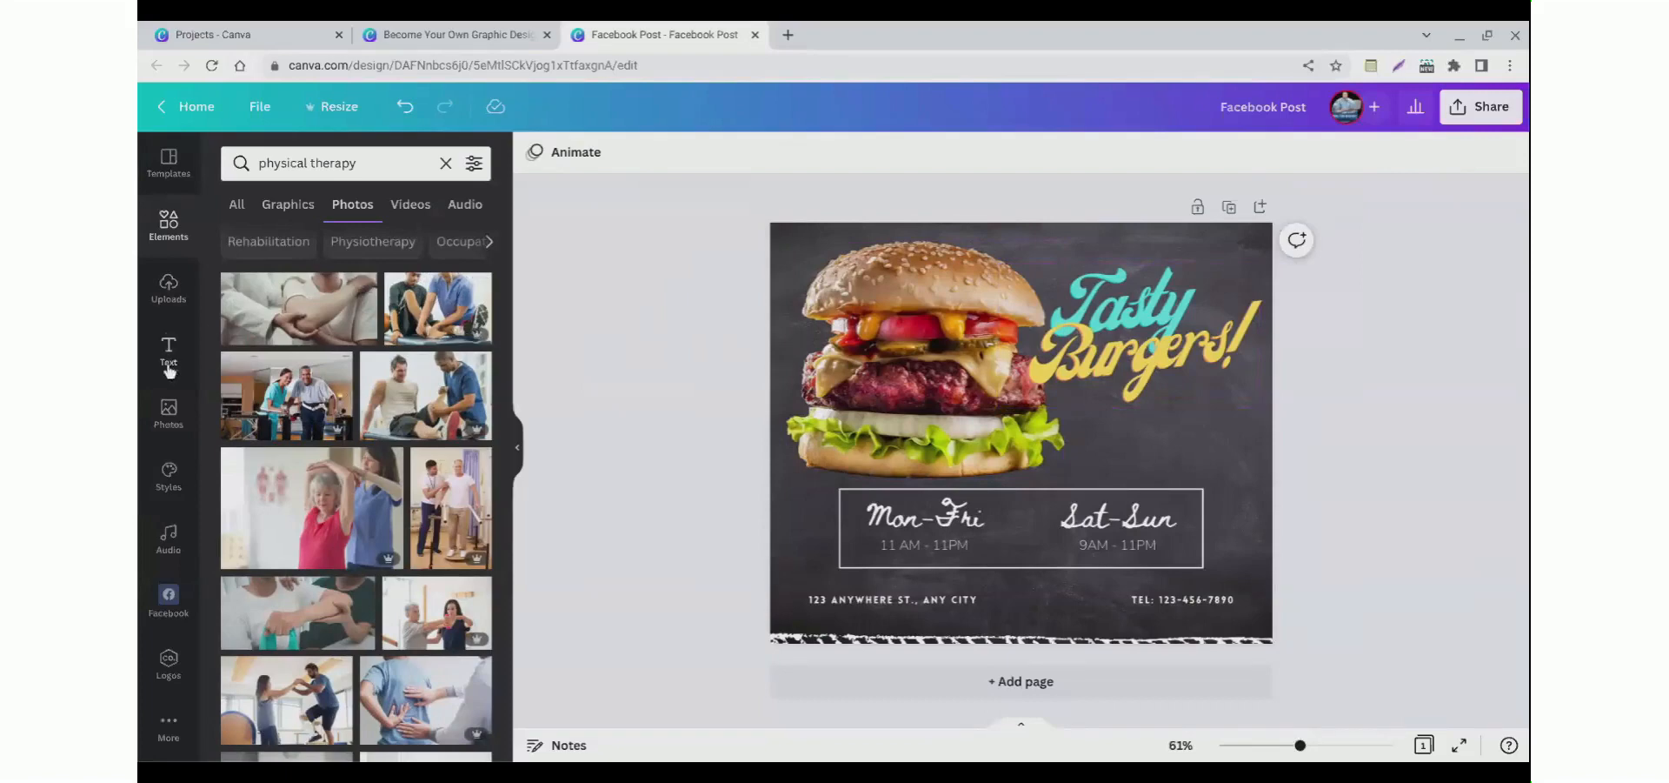
Step: Search the elements for square
click(172, 243)
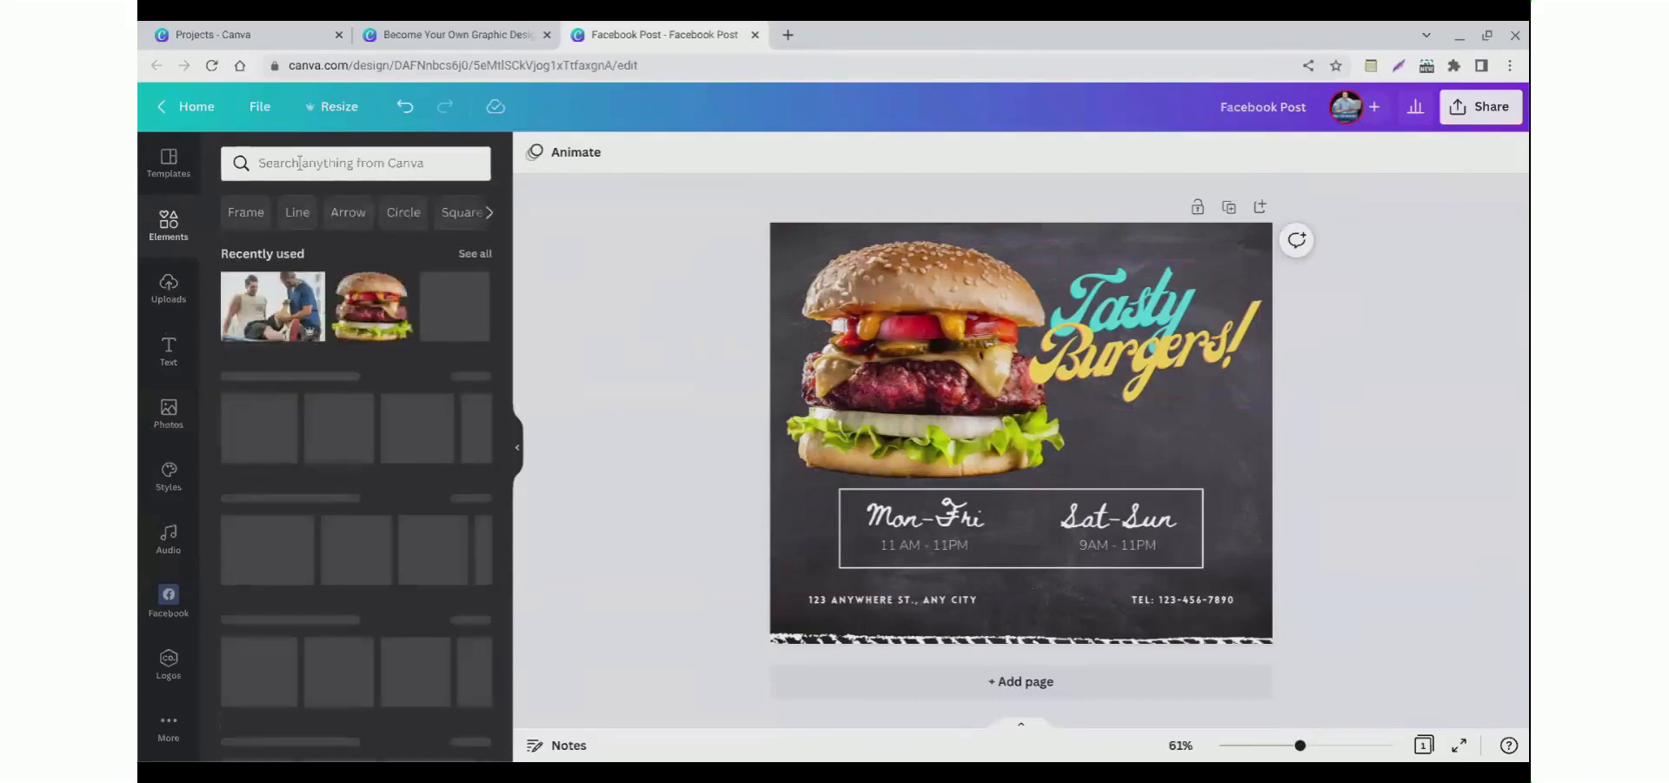
click(299, 162)
text(square)
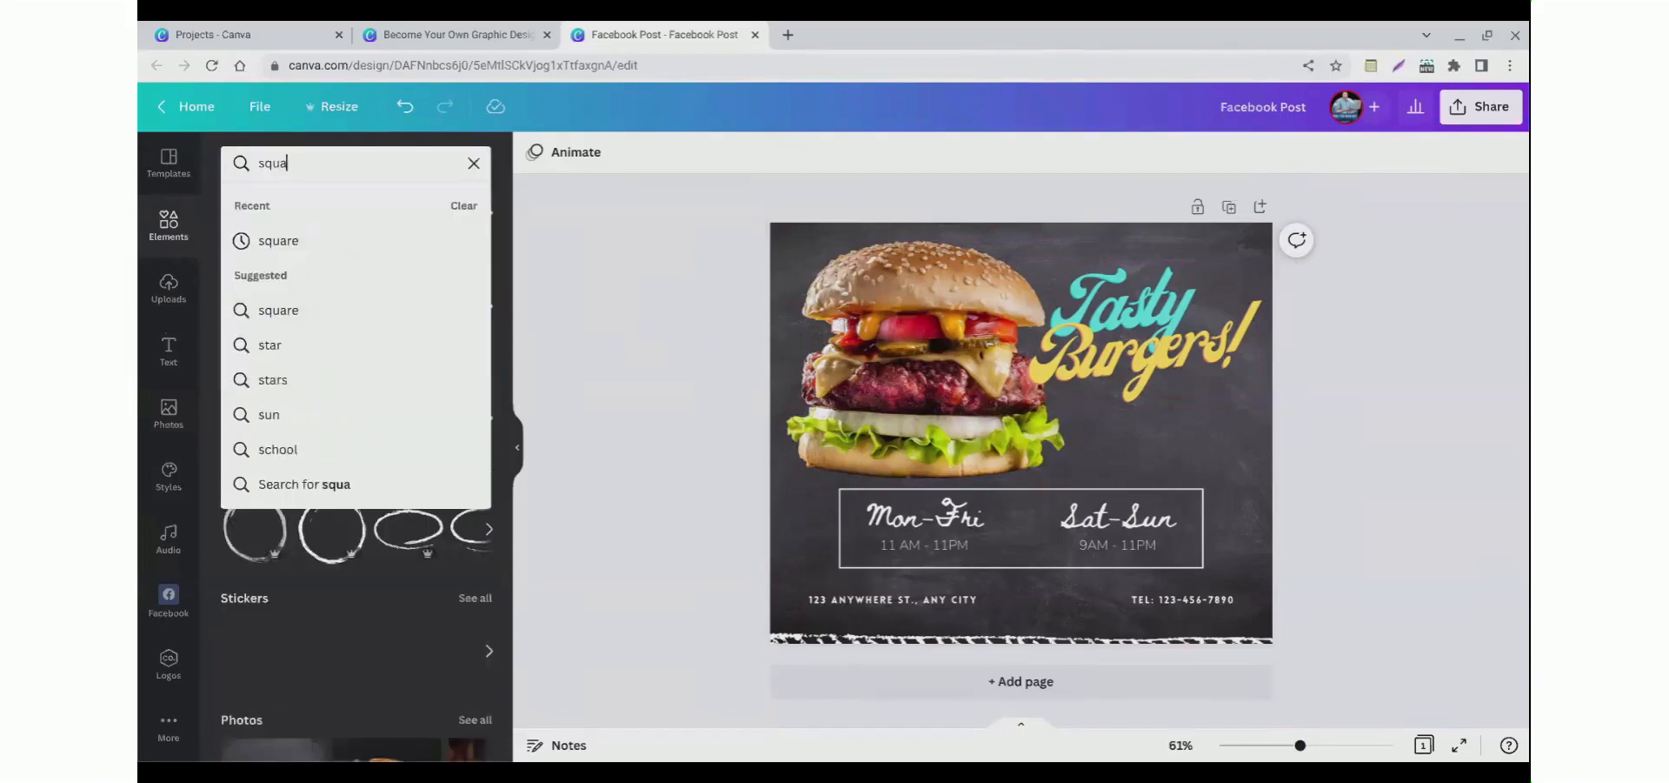
key(Return)
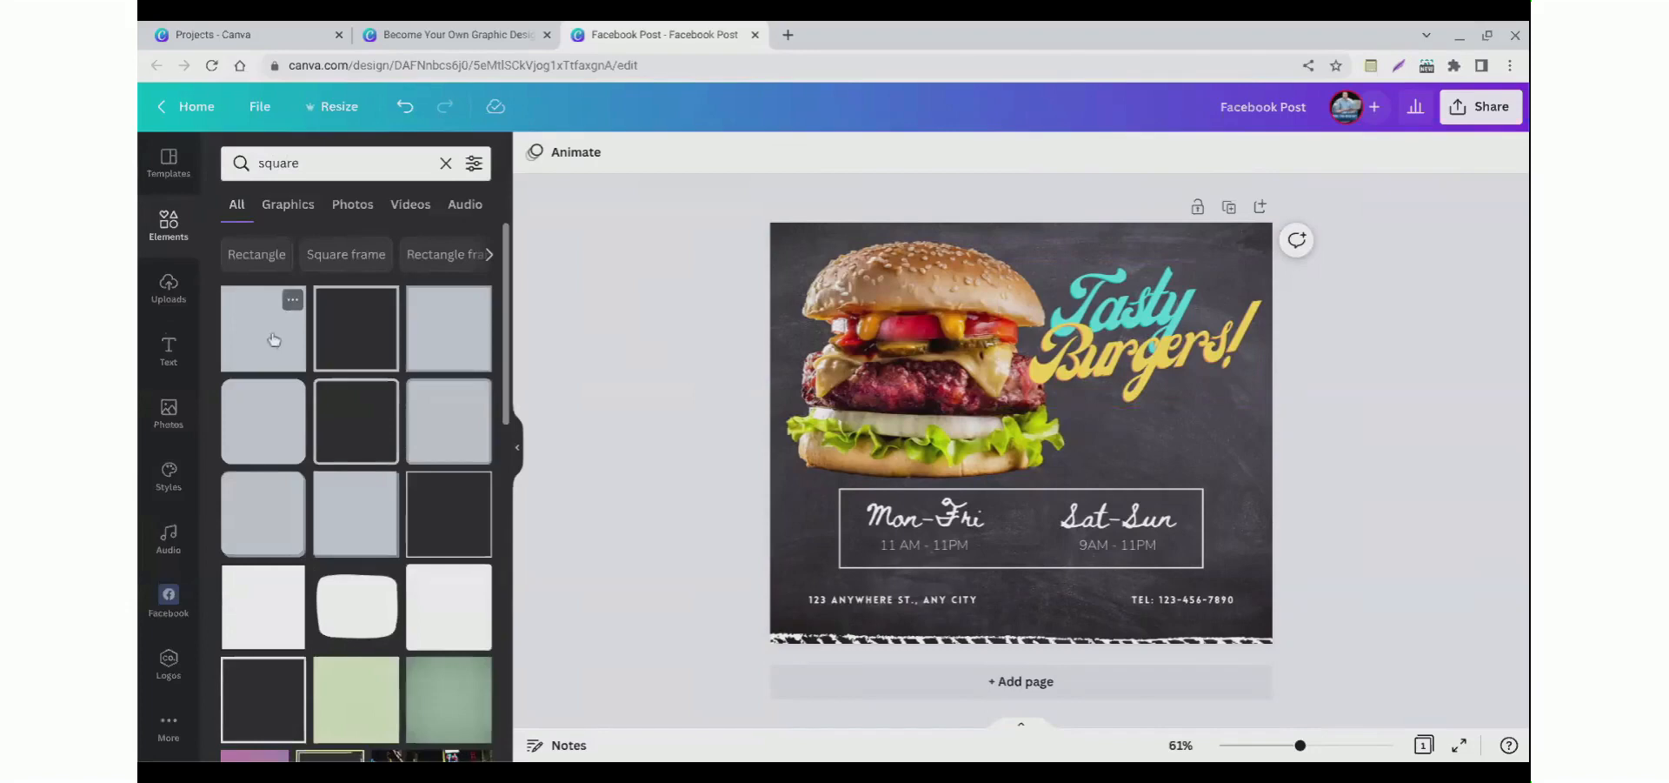
click(274, 339)
drag(1028, 440, 816, 275)
drag(872, 331, 1301, 632)
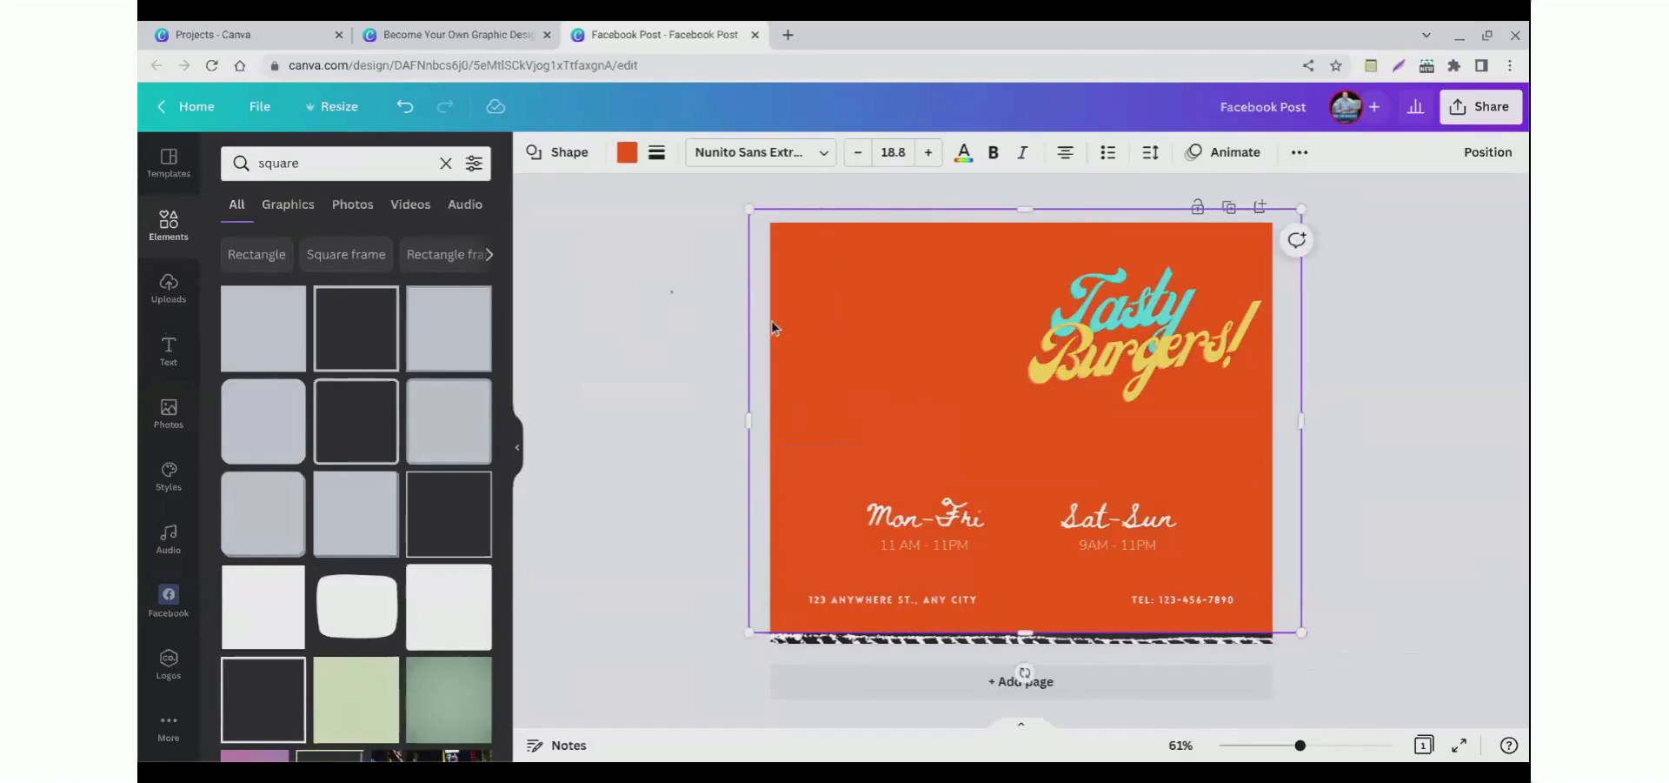
click(625, 155)
click(380, 519)
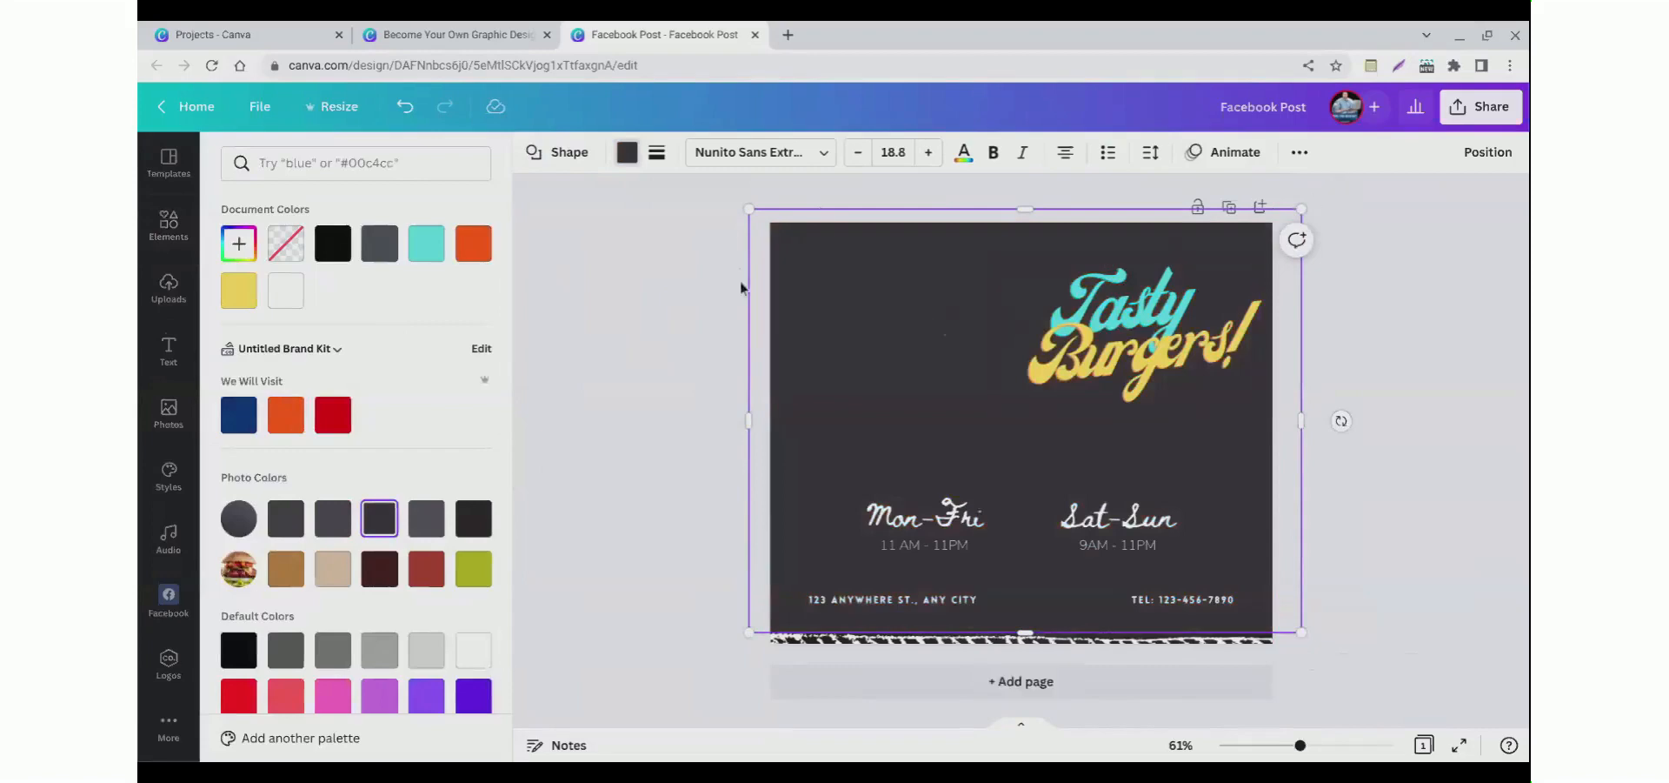
click(805, 315)
key(Delete)
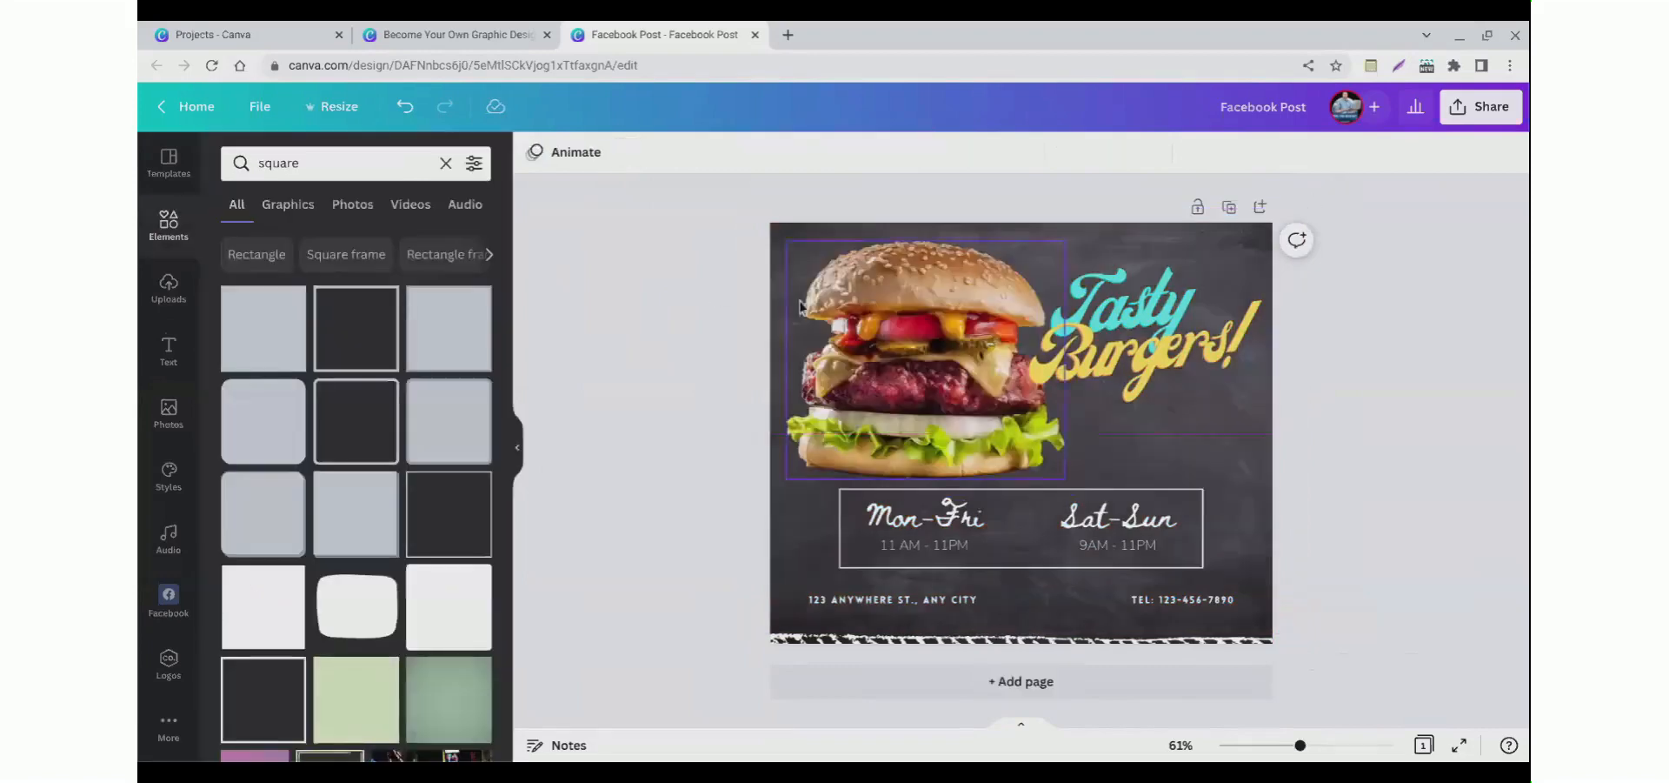
Step: Add a new page and place a blue square shape in its upper left area
click(1000, 682)
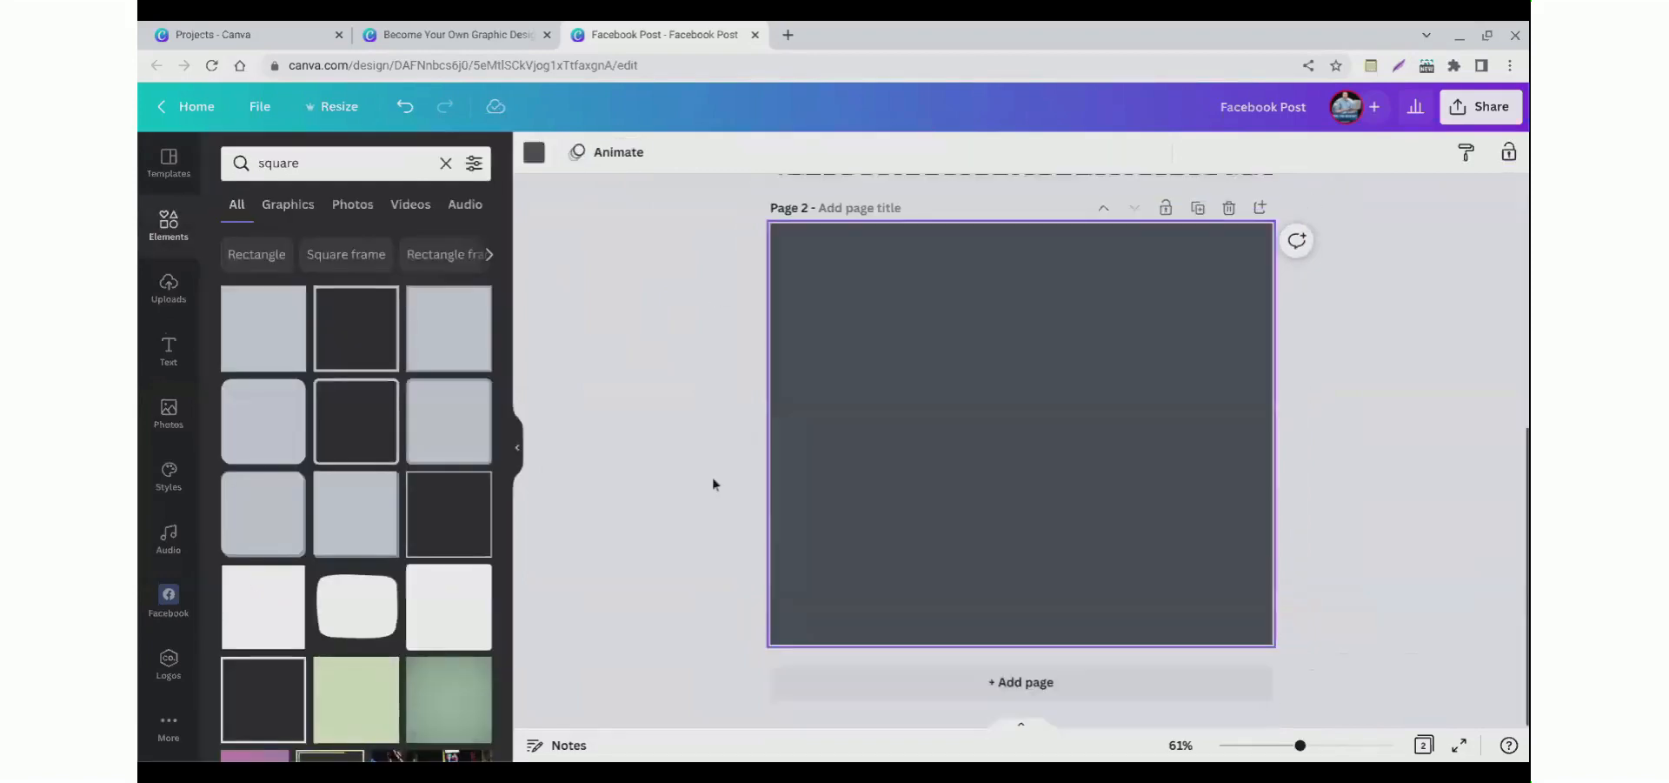
click(252, 339)
click(809, 436)
click(981, 439)
drag(966, 415, 885, 340)
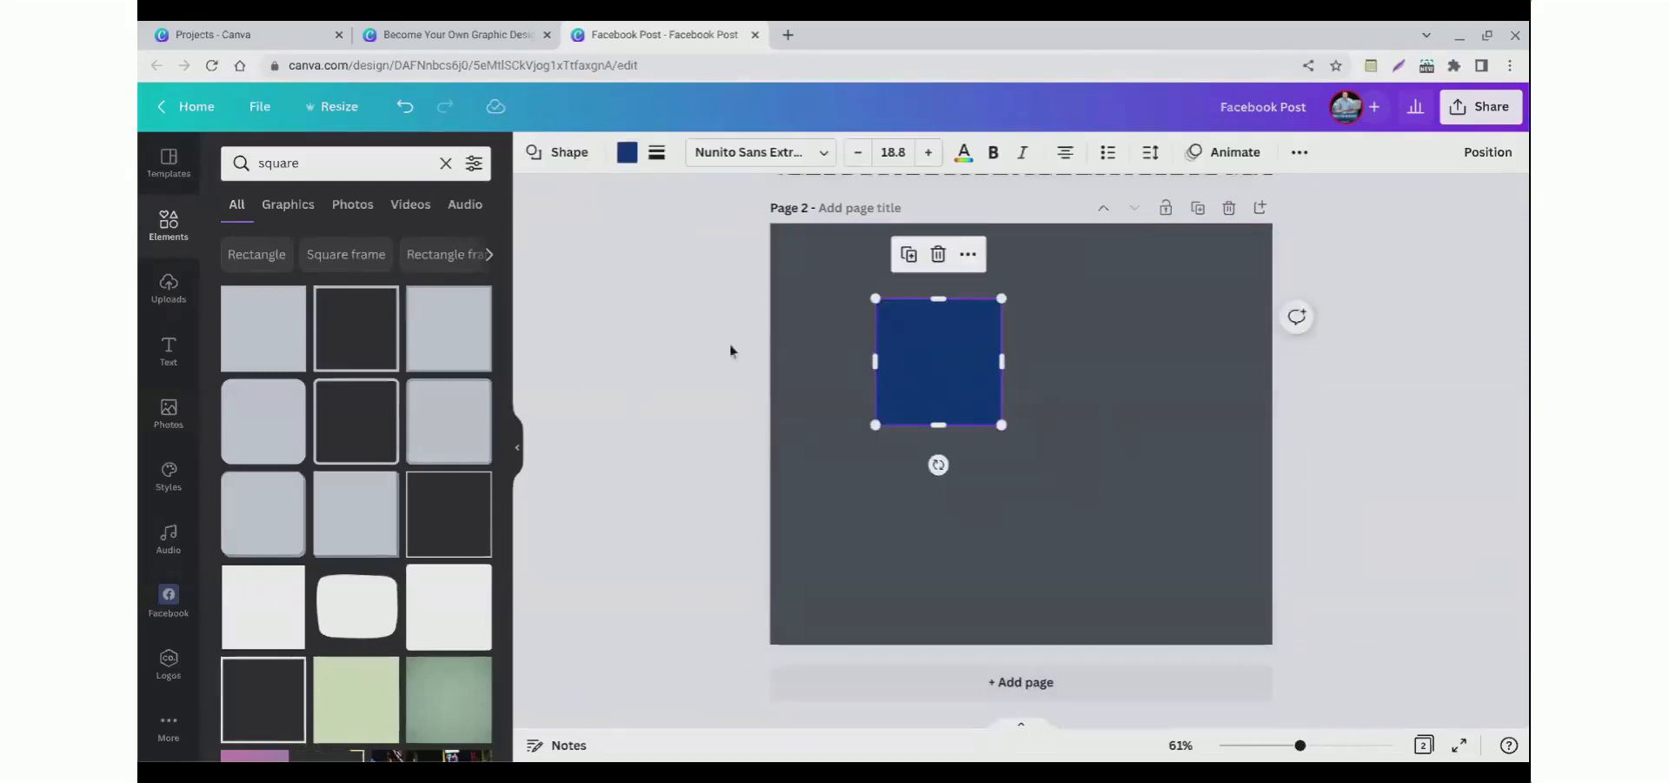
Step: Switch to the Become Your Own Graphic Designer presentation and view slide 8 on creating a business card
scroll(713, 353, up, 5)
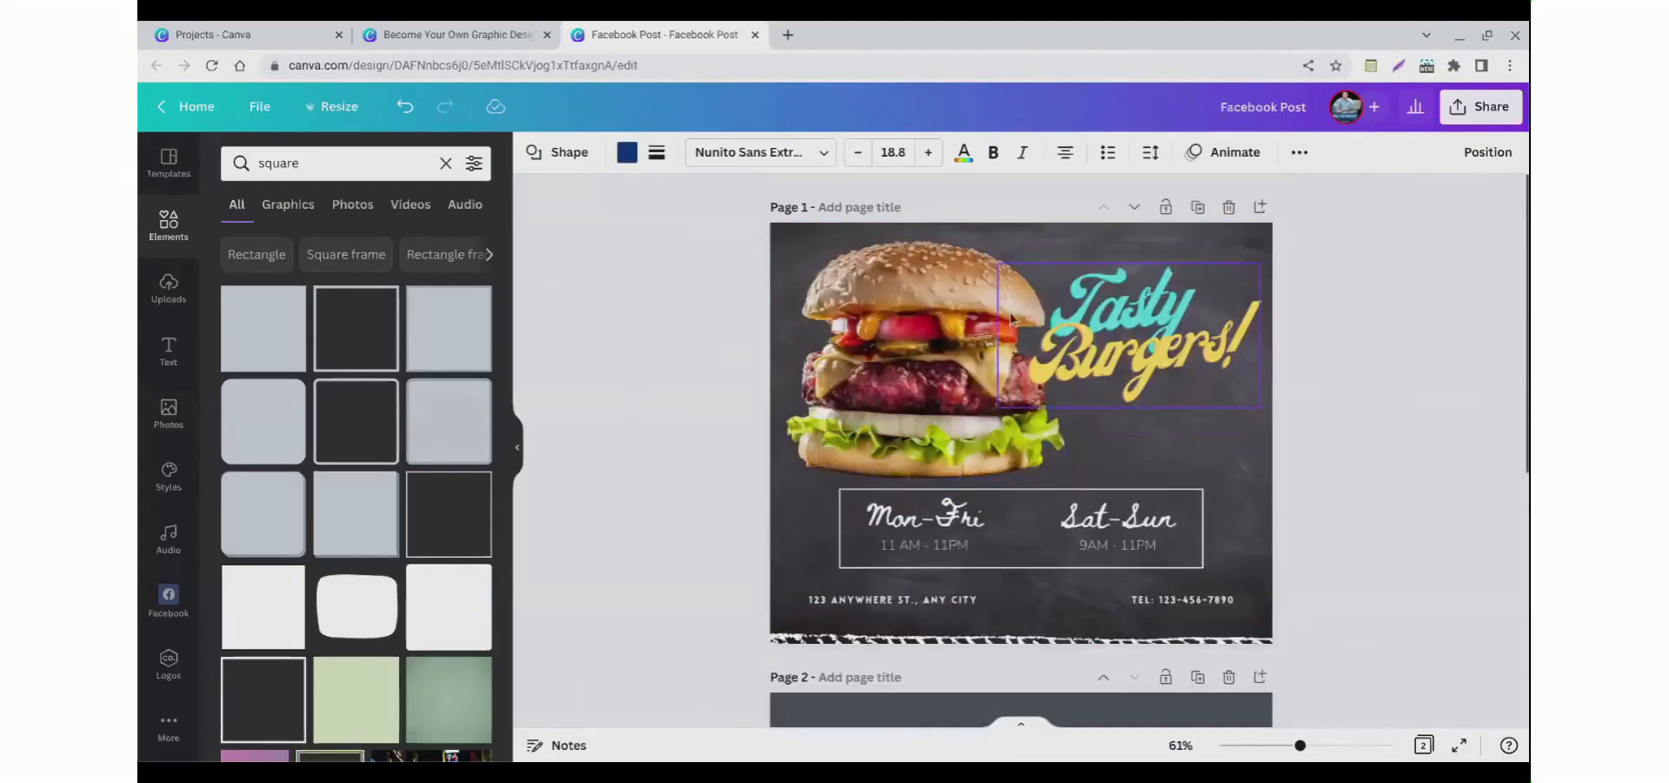
click(602, 303)
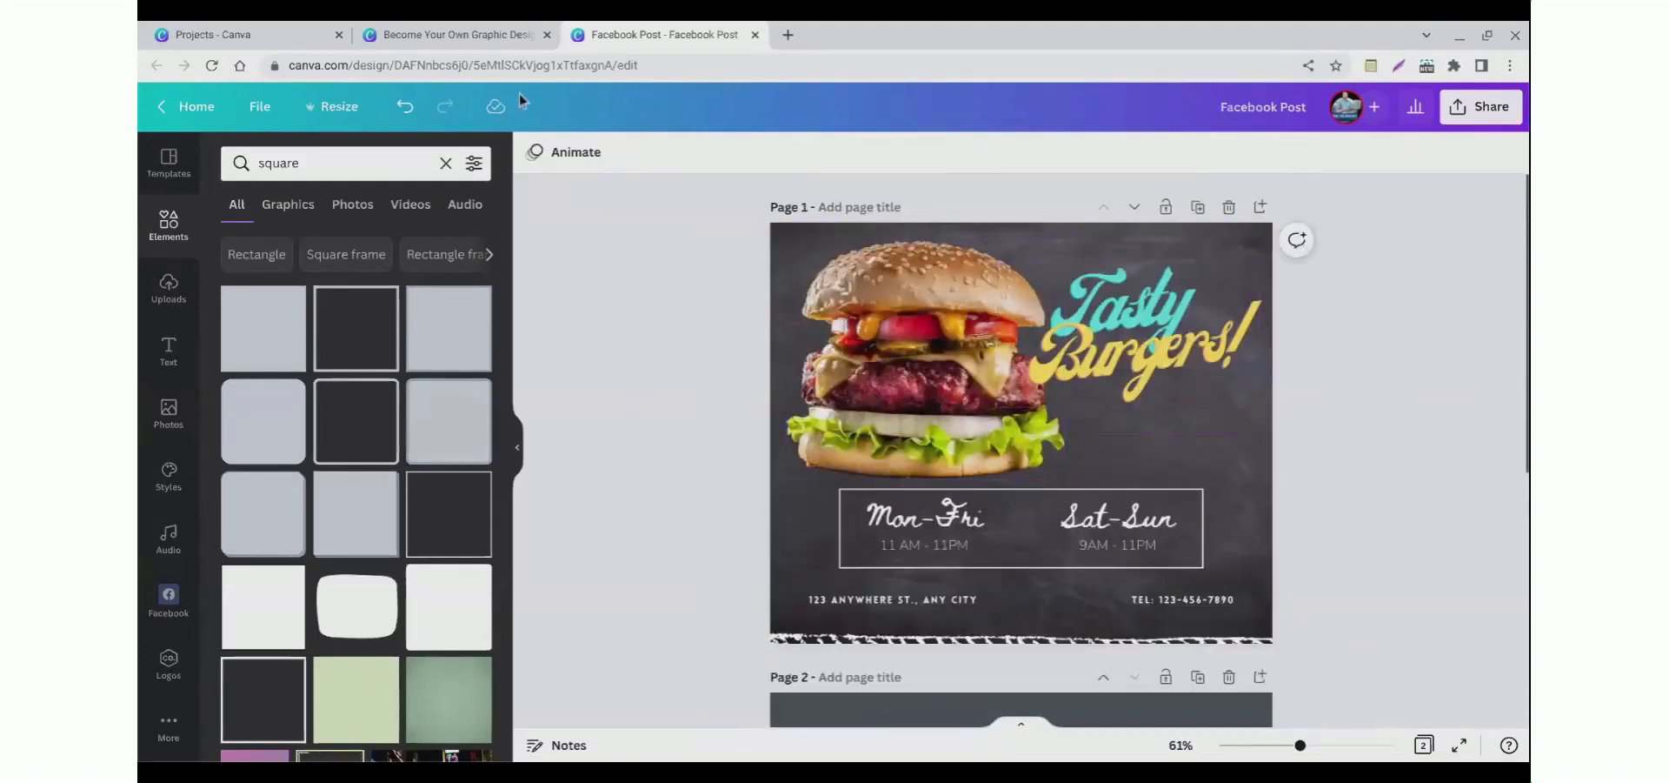
click(445, 33)
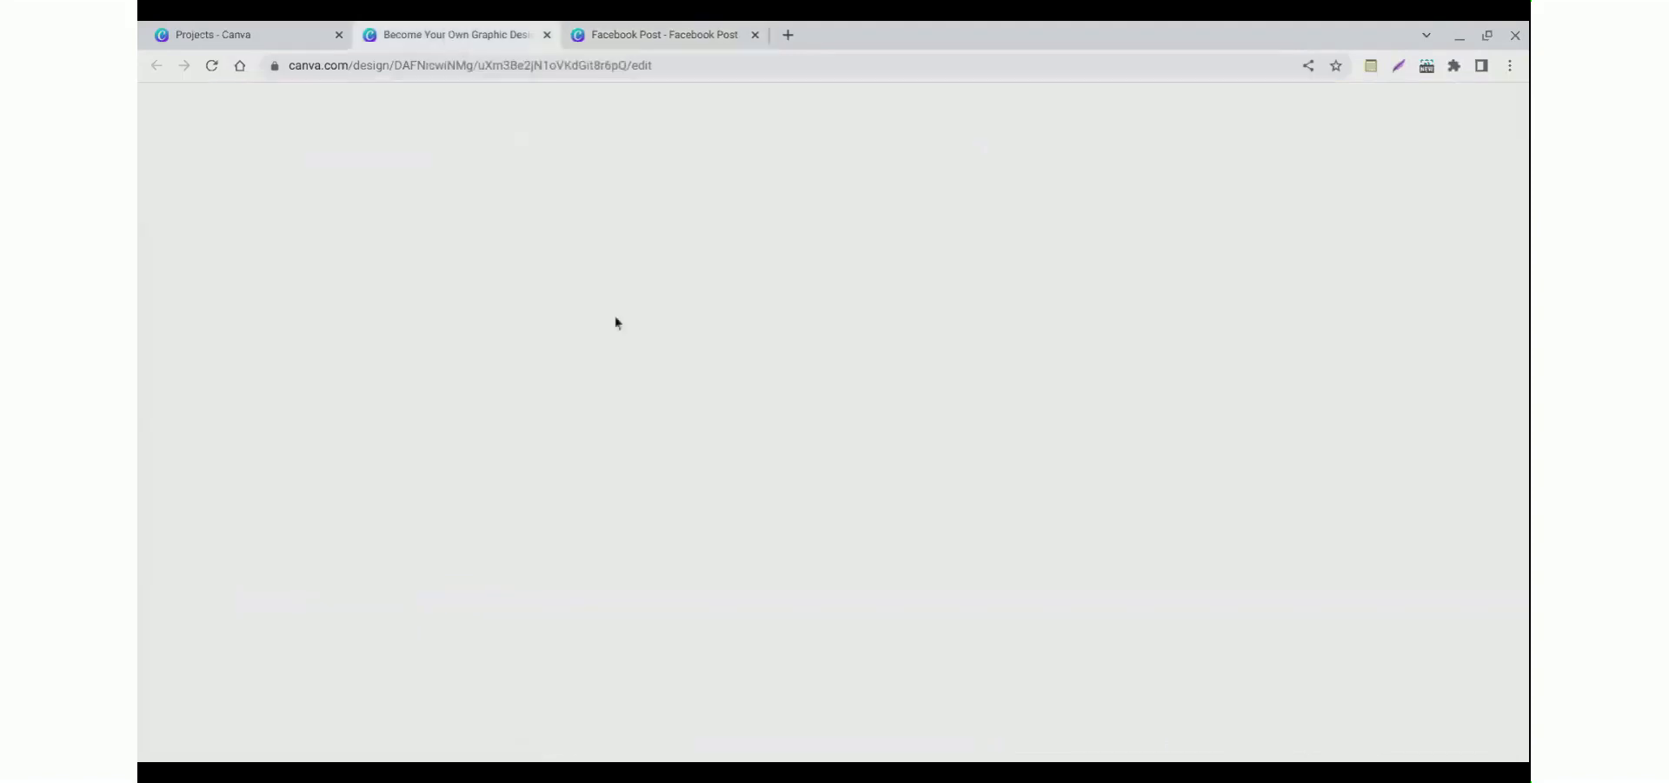
scroll(705, 348, up, 1)
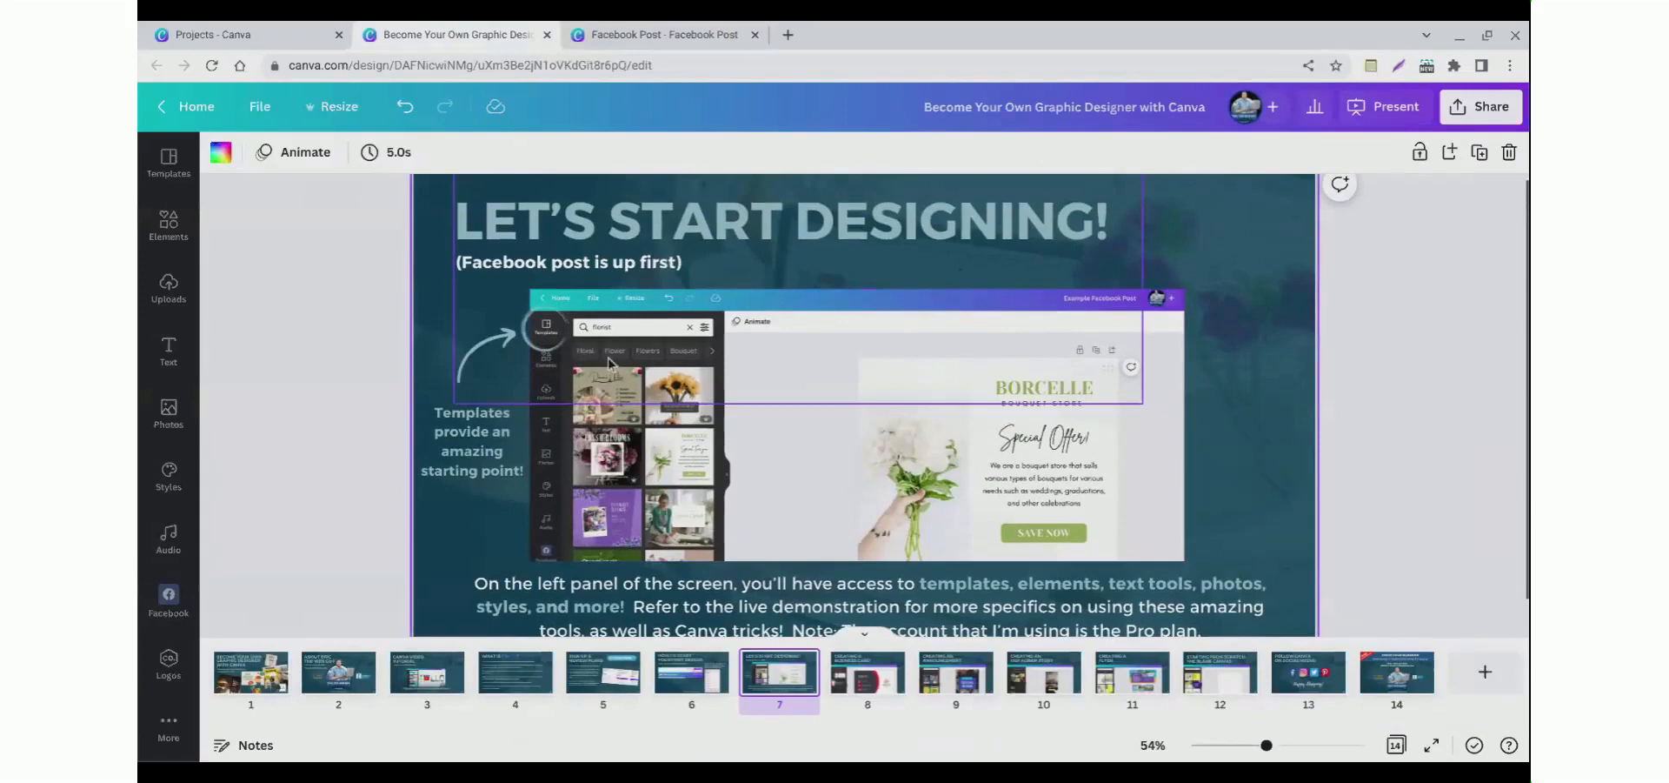
scroll(937, 571, down, 1)
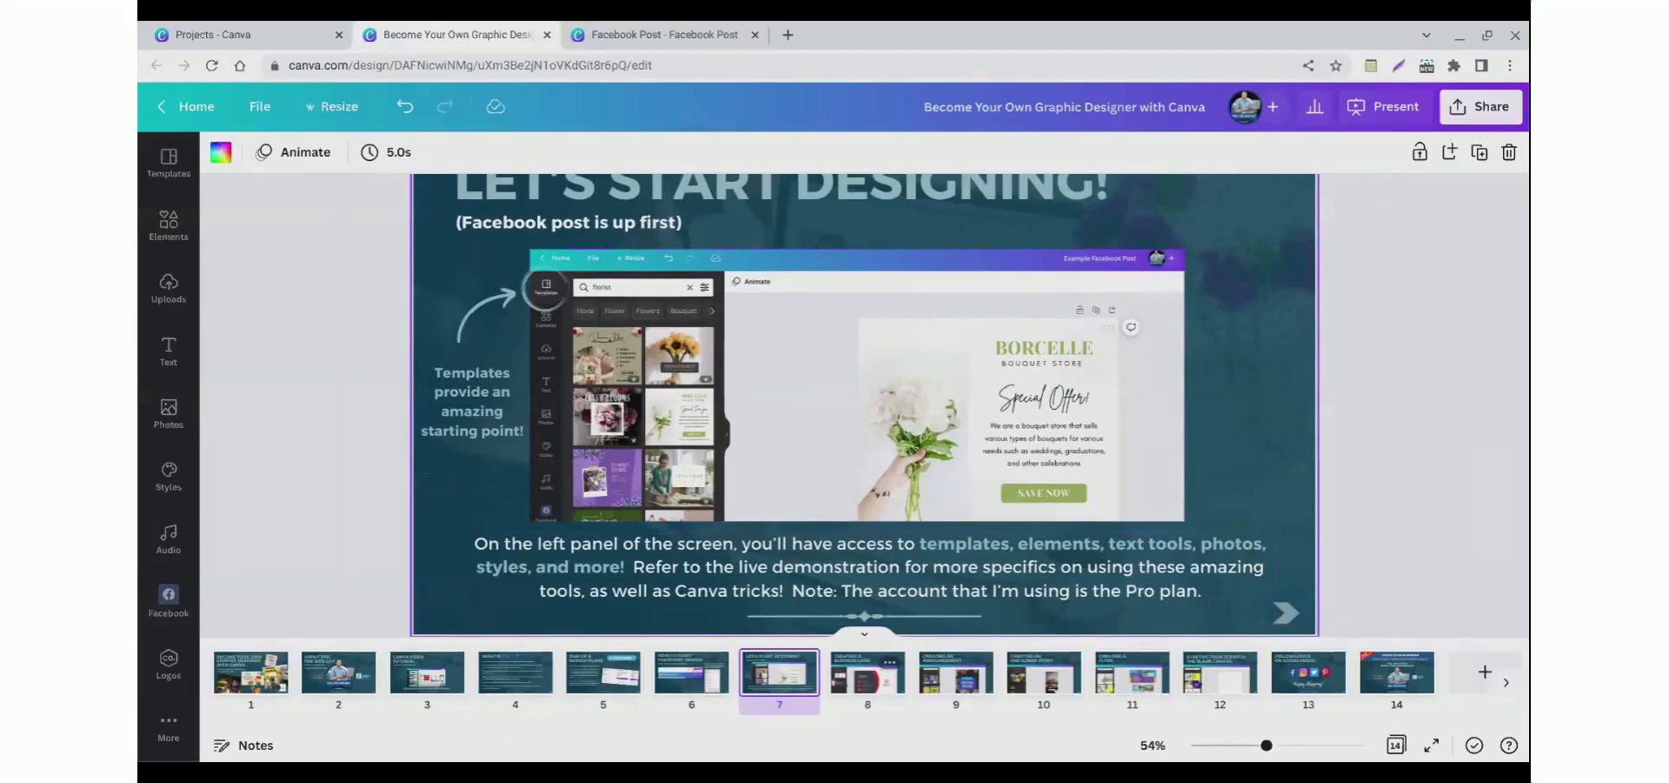
click(864, 674)
scroll(650, 465, up, 1)
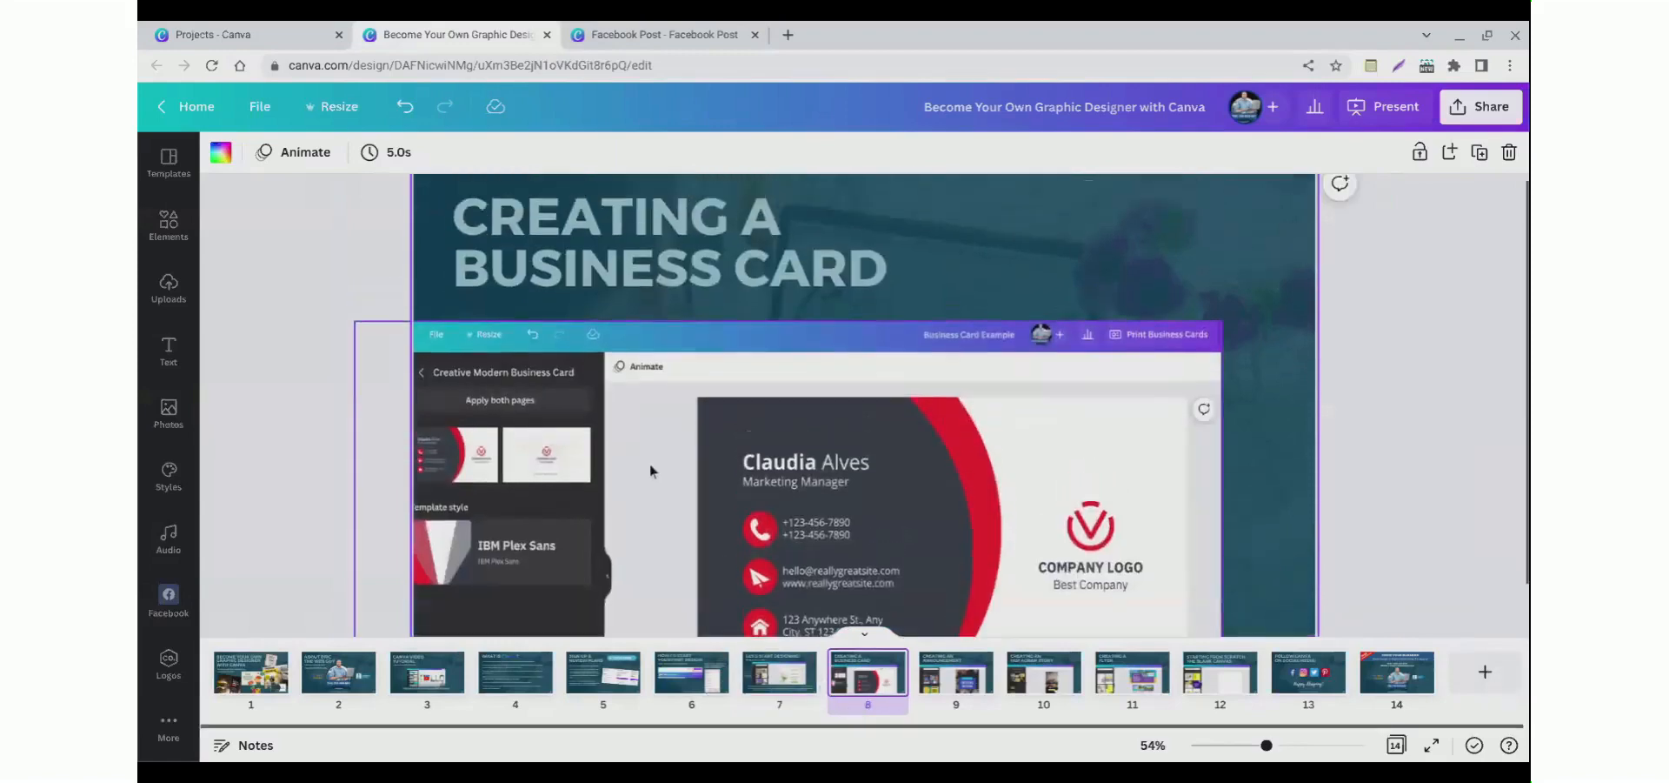
scroll(650, 469, down, 1)
scroll(649, 473, up, 1)
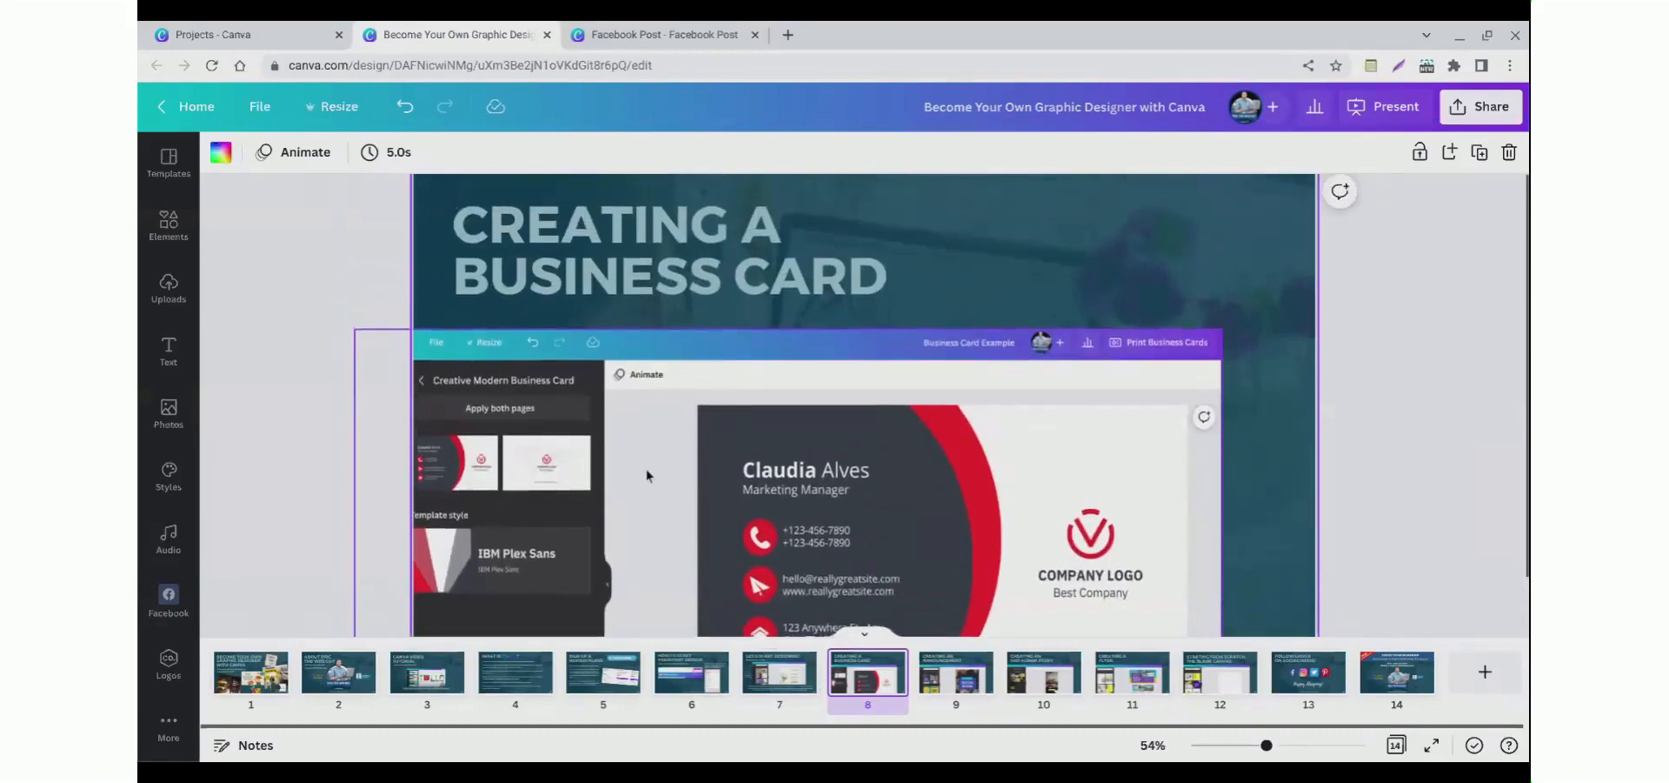
Step: Go to the Canva home page and search the design types for business card
click(626, 35)
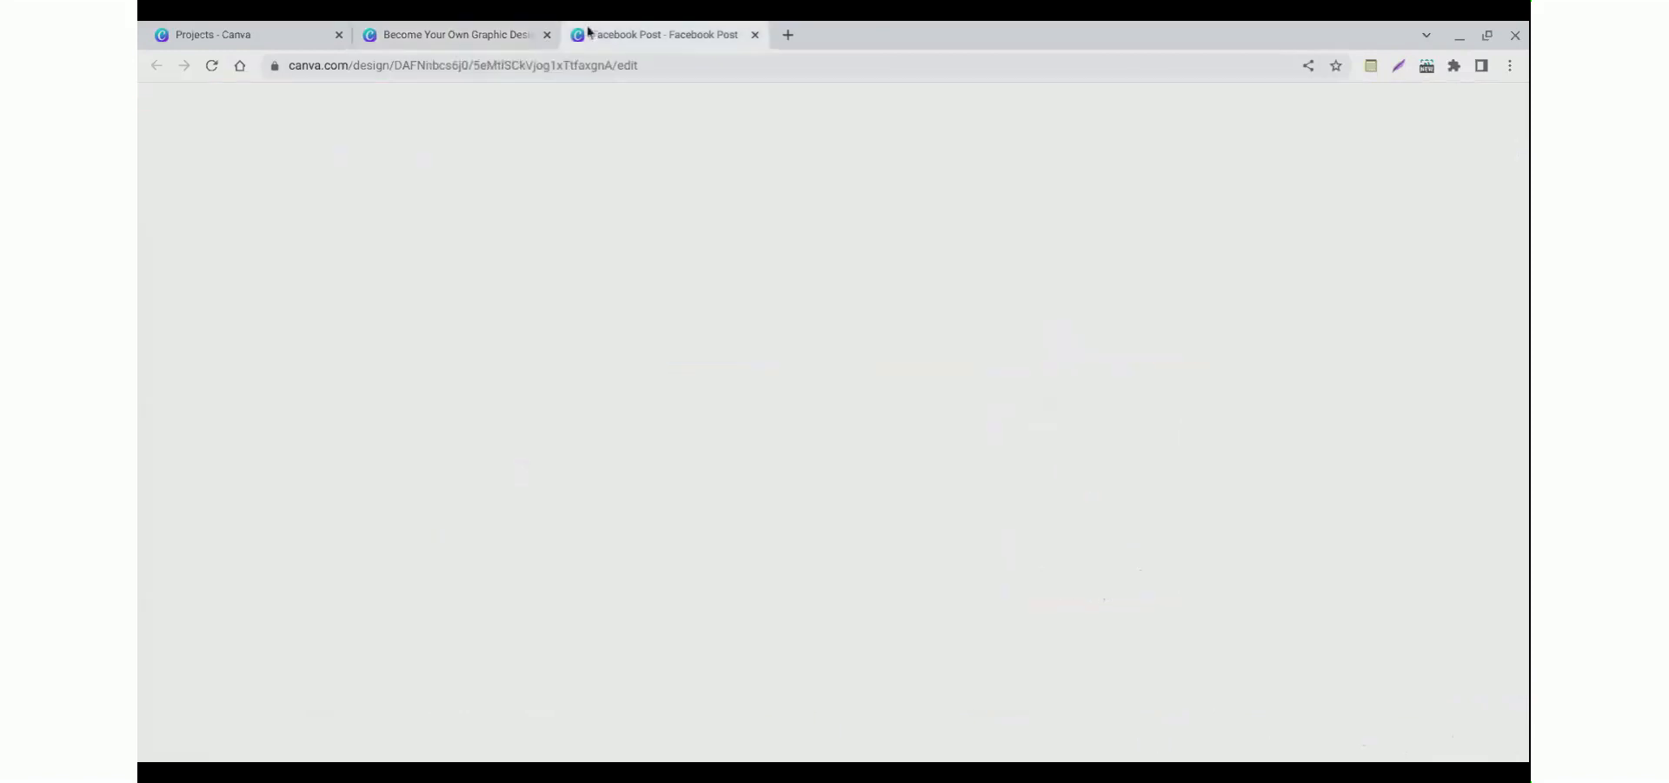
click(195, 108)
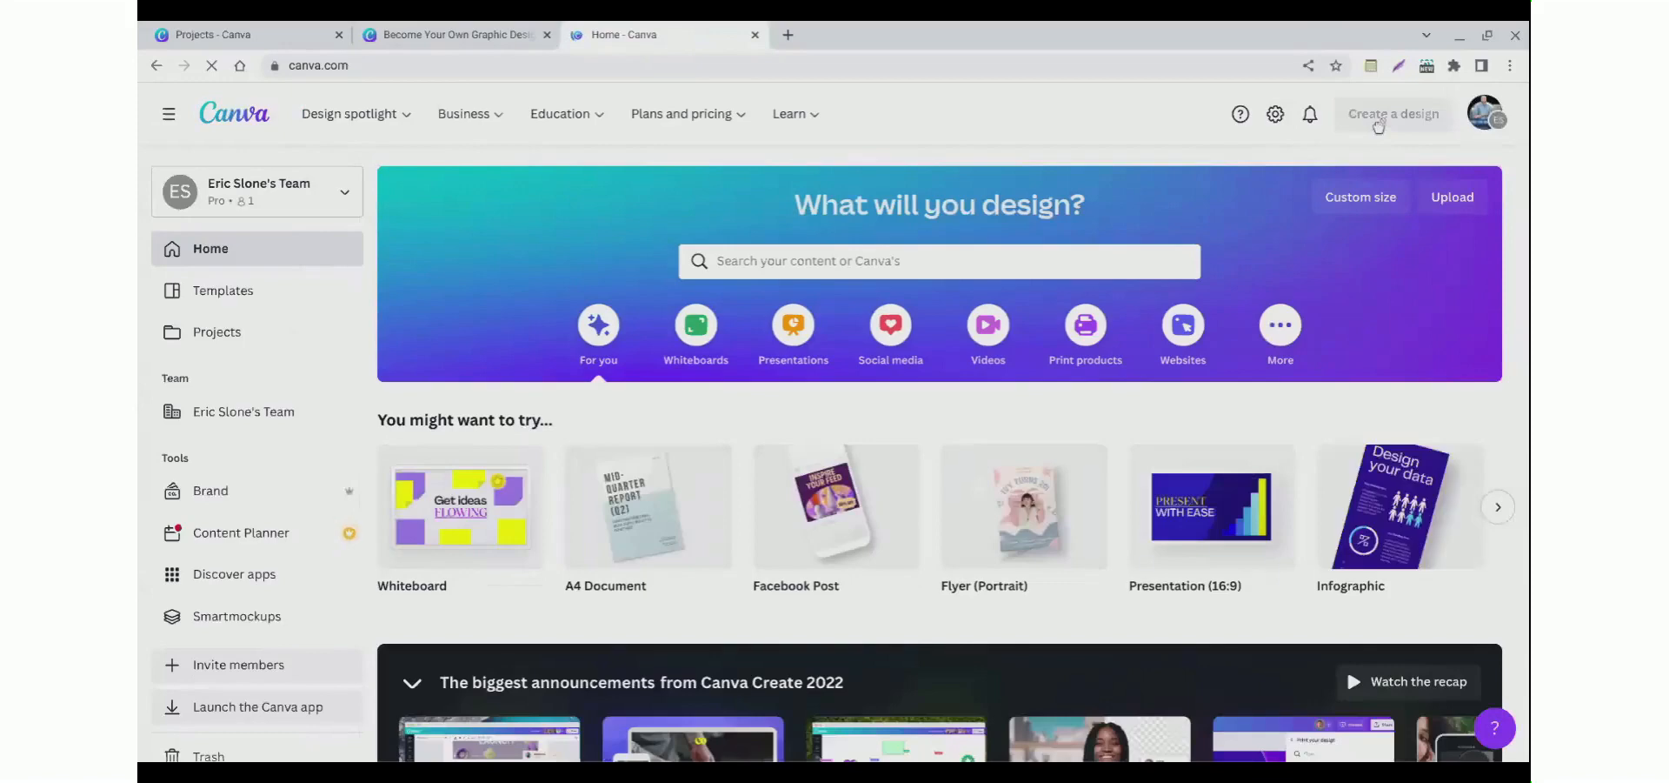
click(1378, 124)
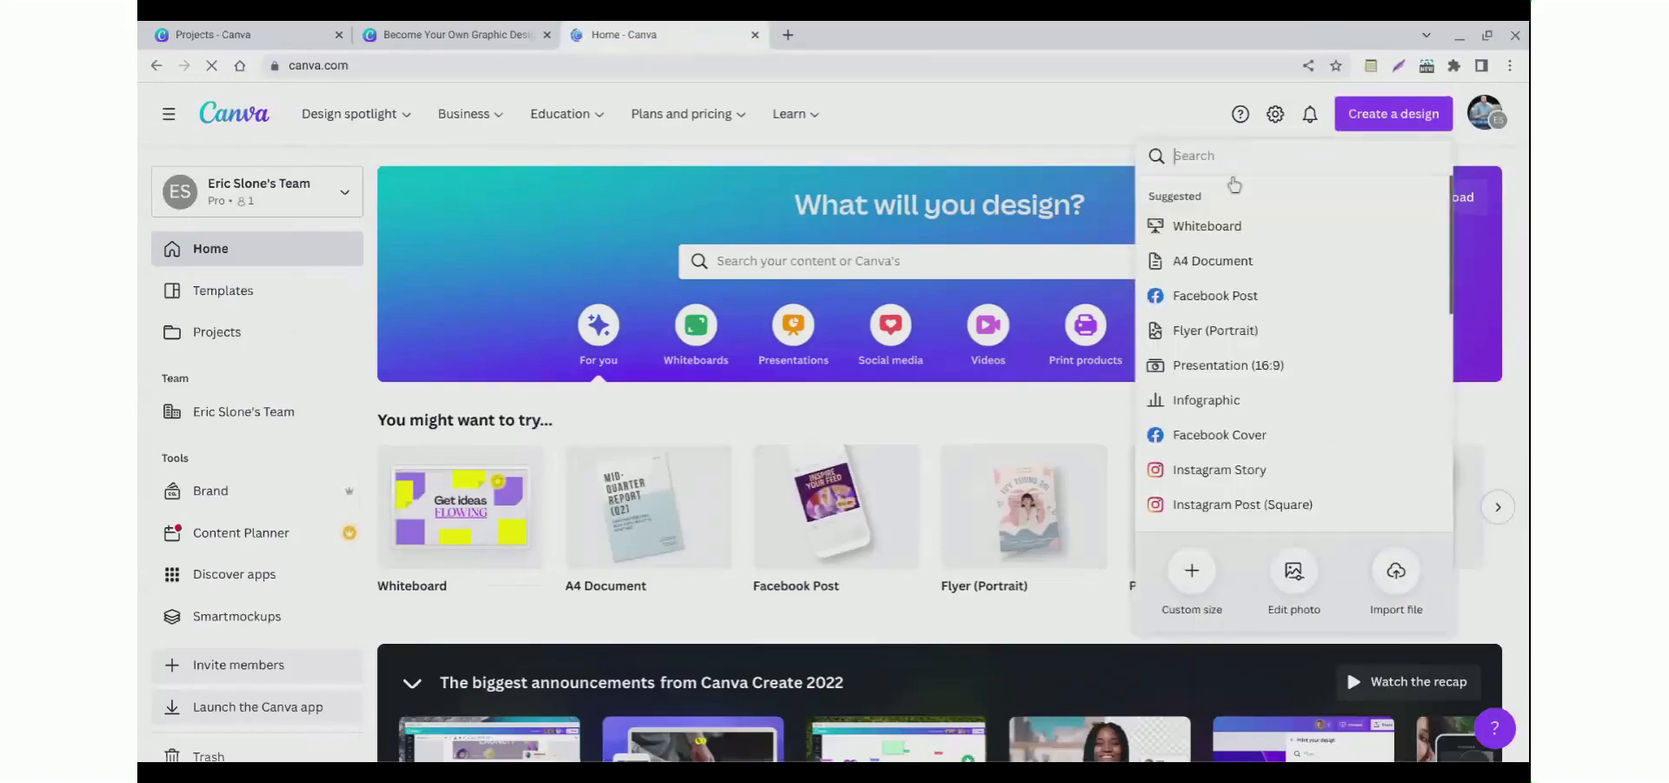
text(business card)
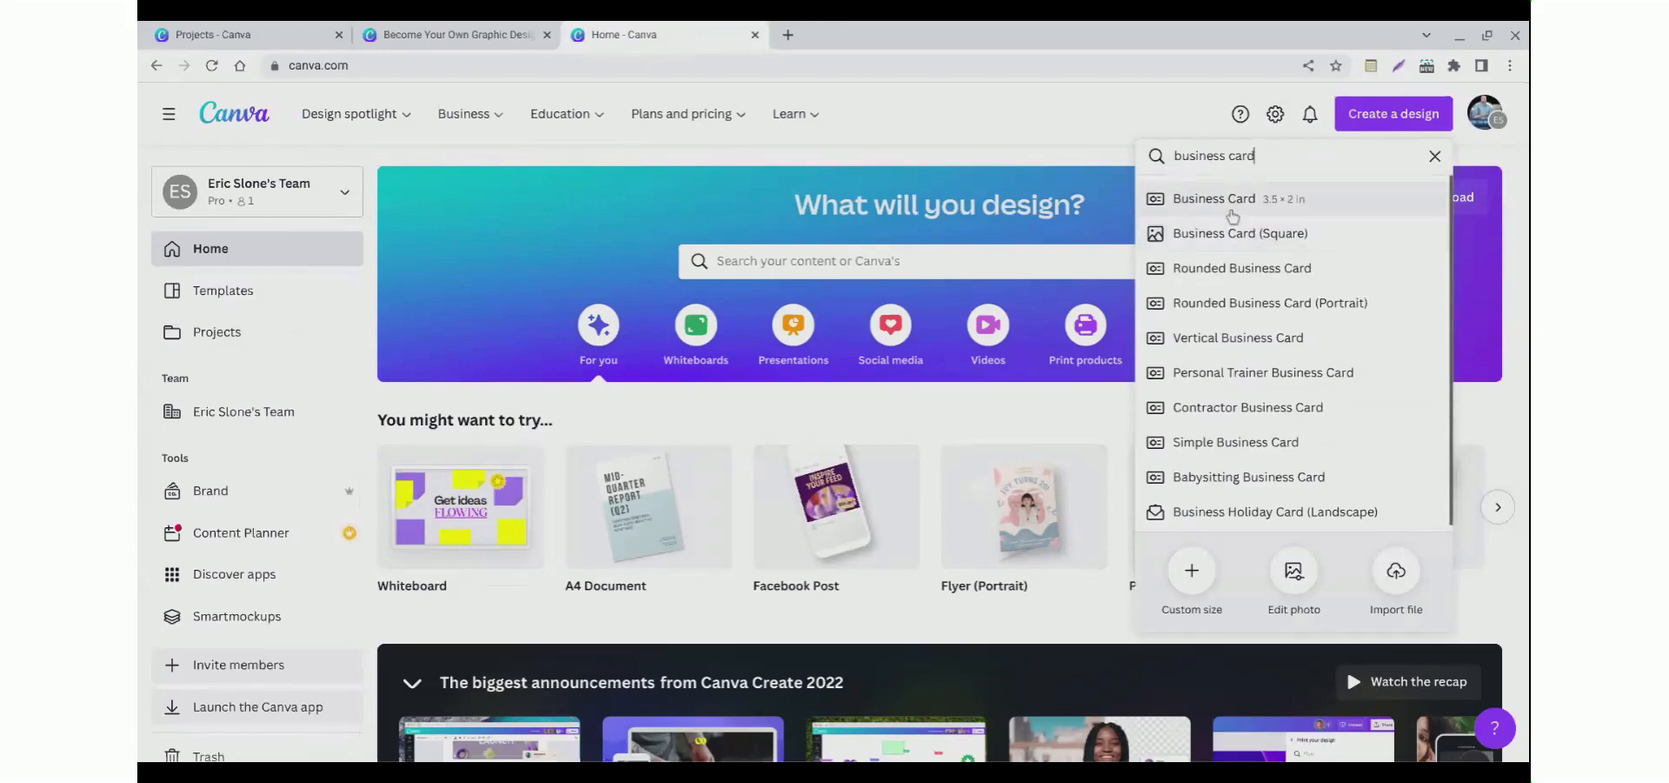
Step: Create a 3.5 × 2 in business card design and name it MY BUSINESS CARD
click(1229, 210)
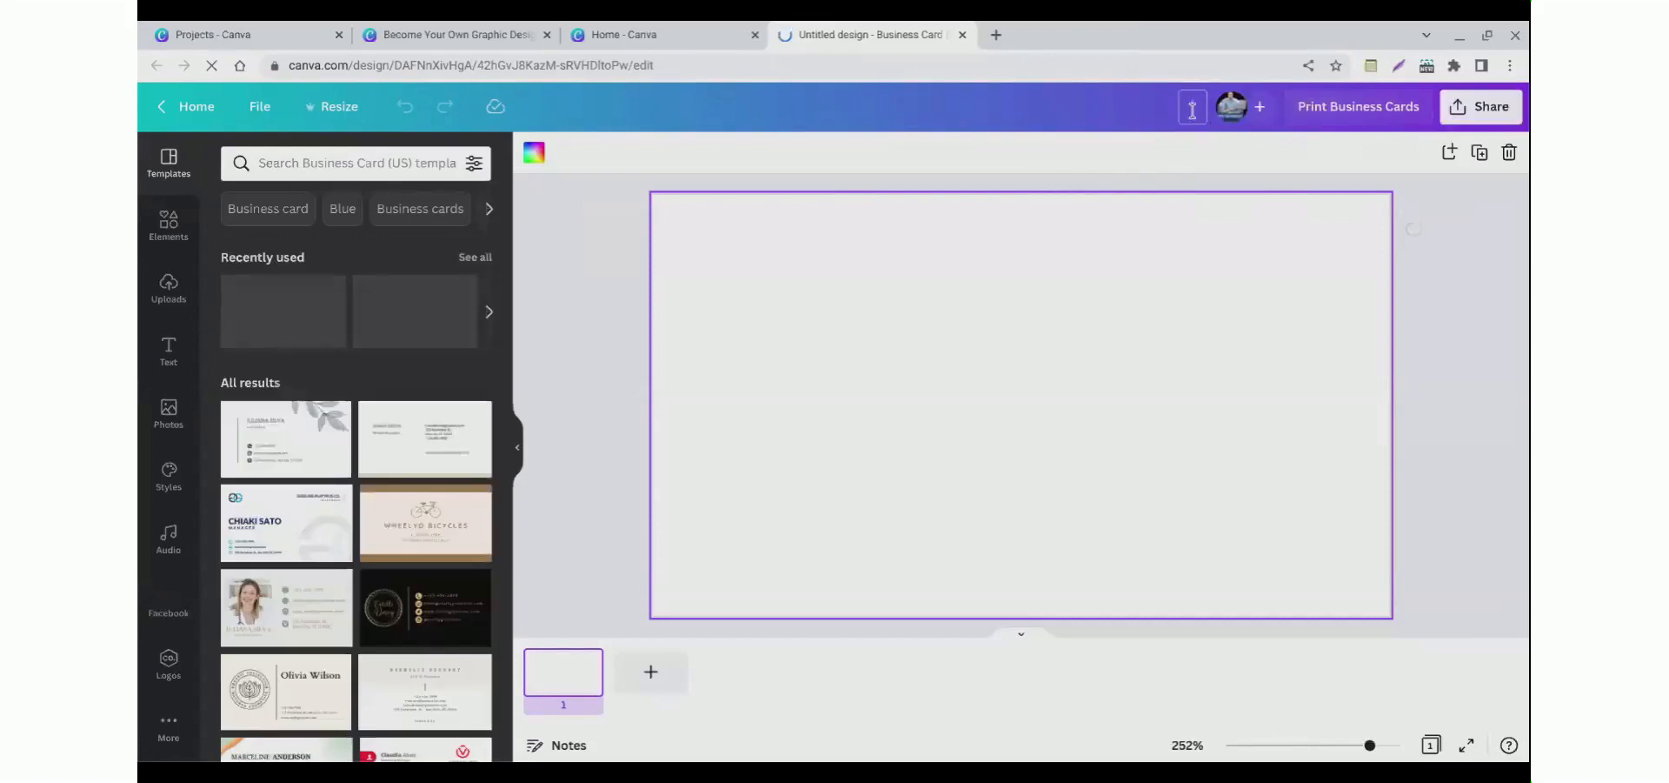
text(MY)
text(NESS CARD)
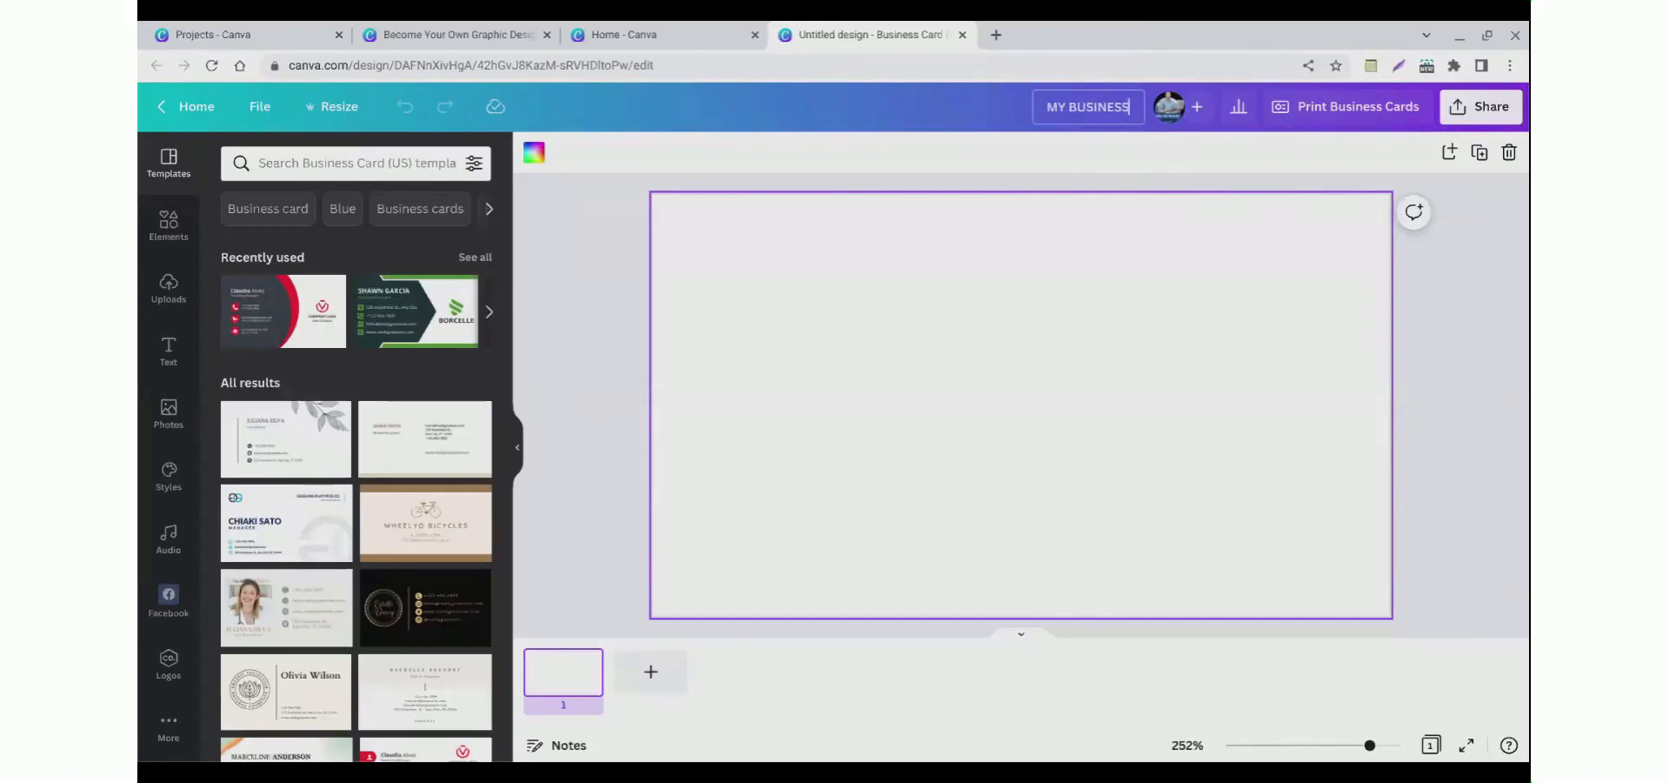
key(Return)
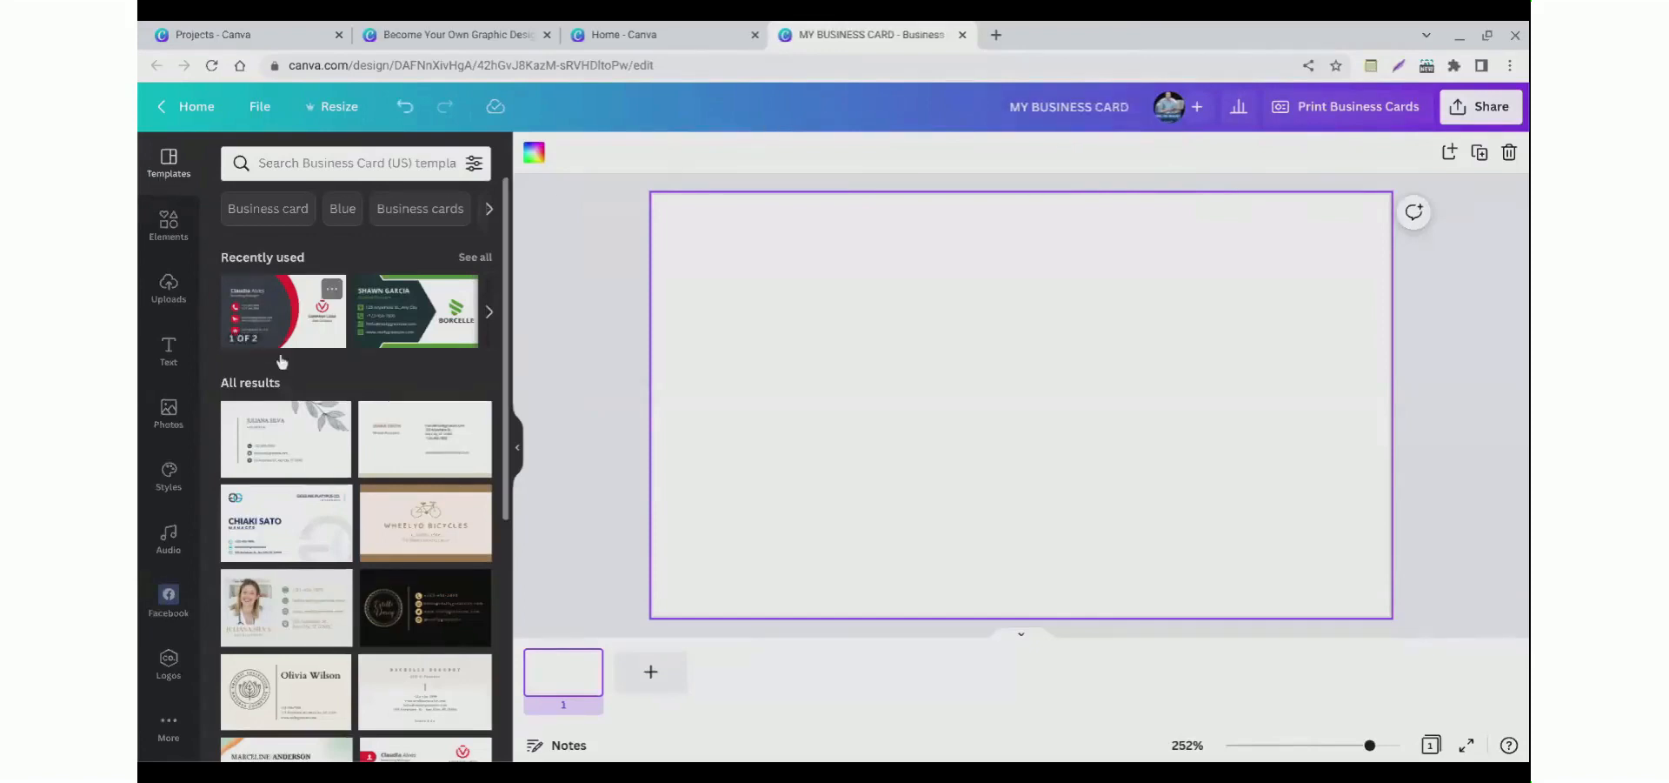
Step: Search the business card templates for dentist and apply the template with the dentist and patient photo
scroll(280, 407, down, 5)
scroll(282, 407, down, 5)
scroll(282, 407, up, 10)
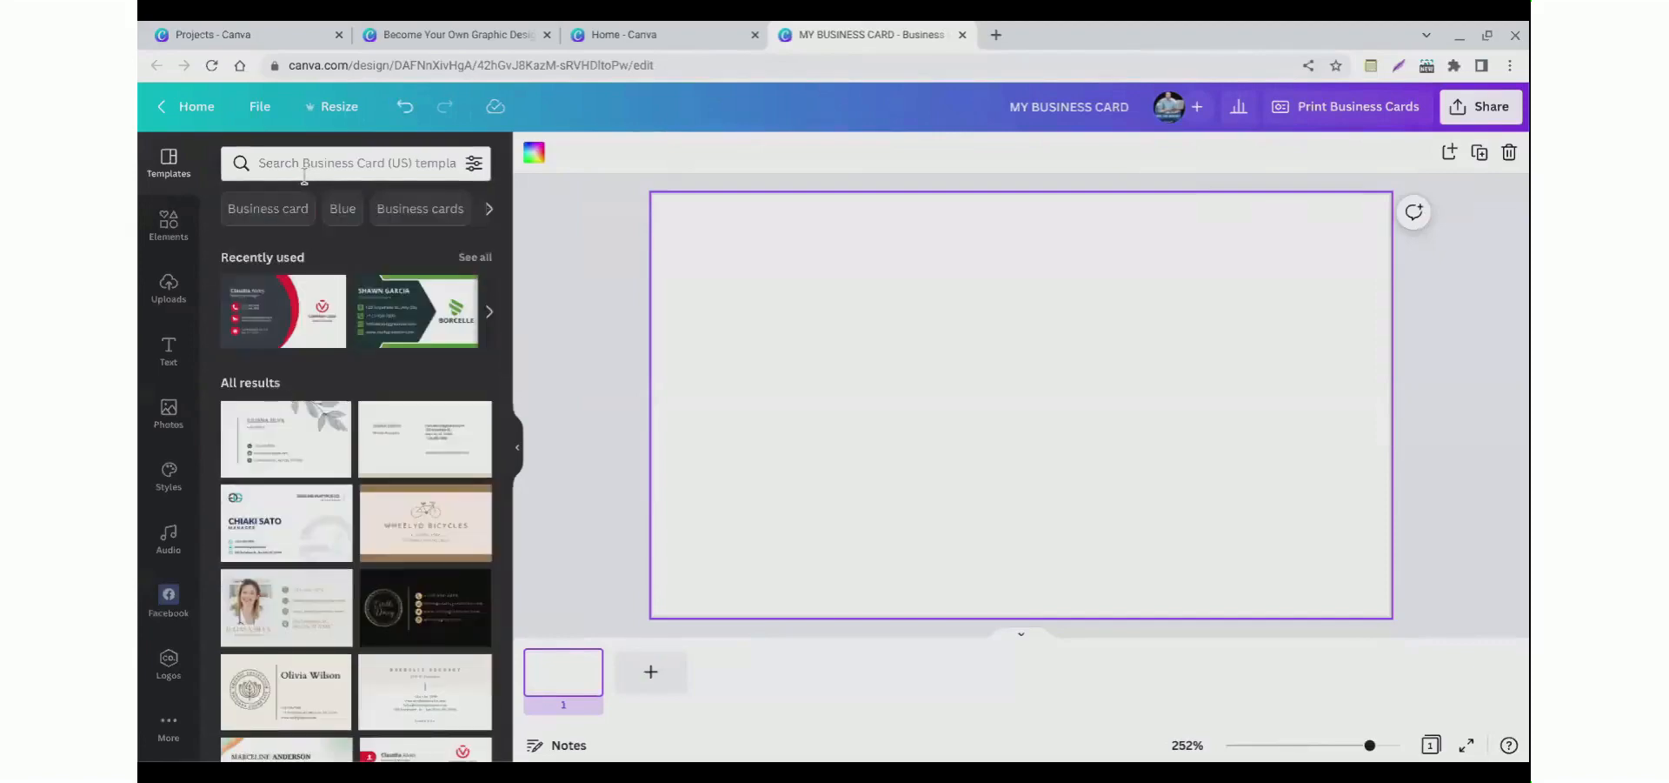
click(304, 174)
text(dentist)
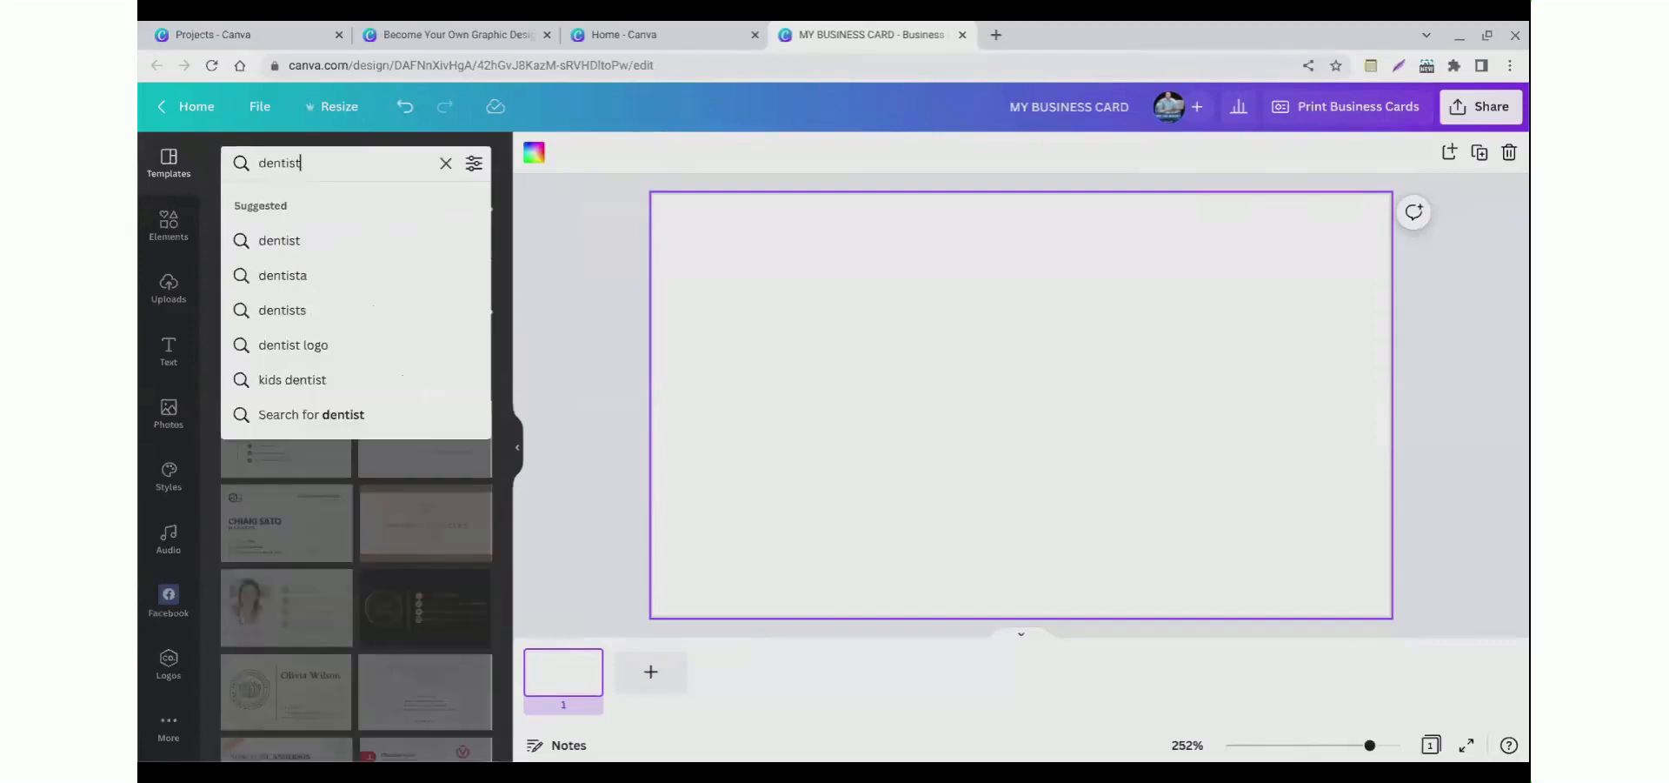
click(321, 419)
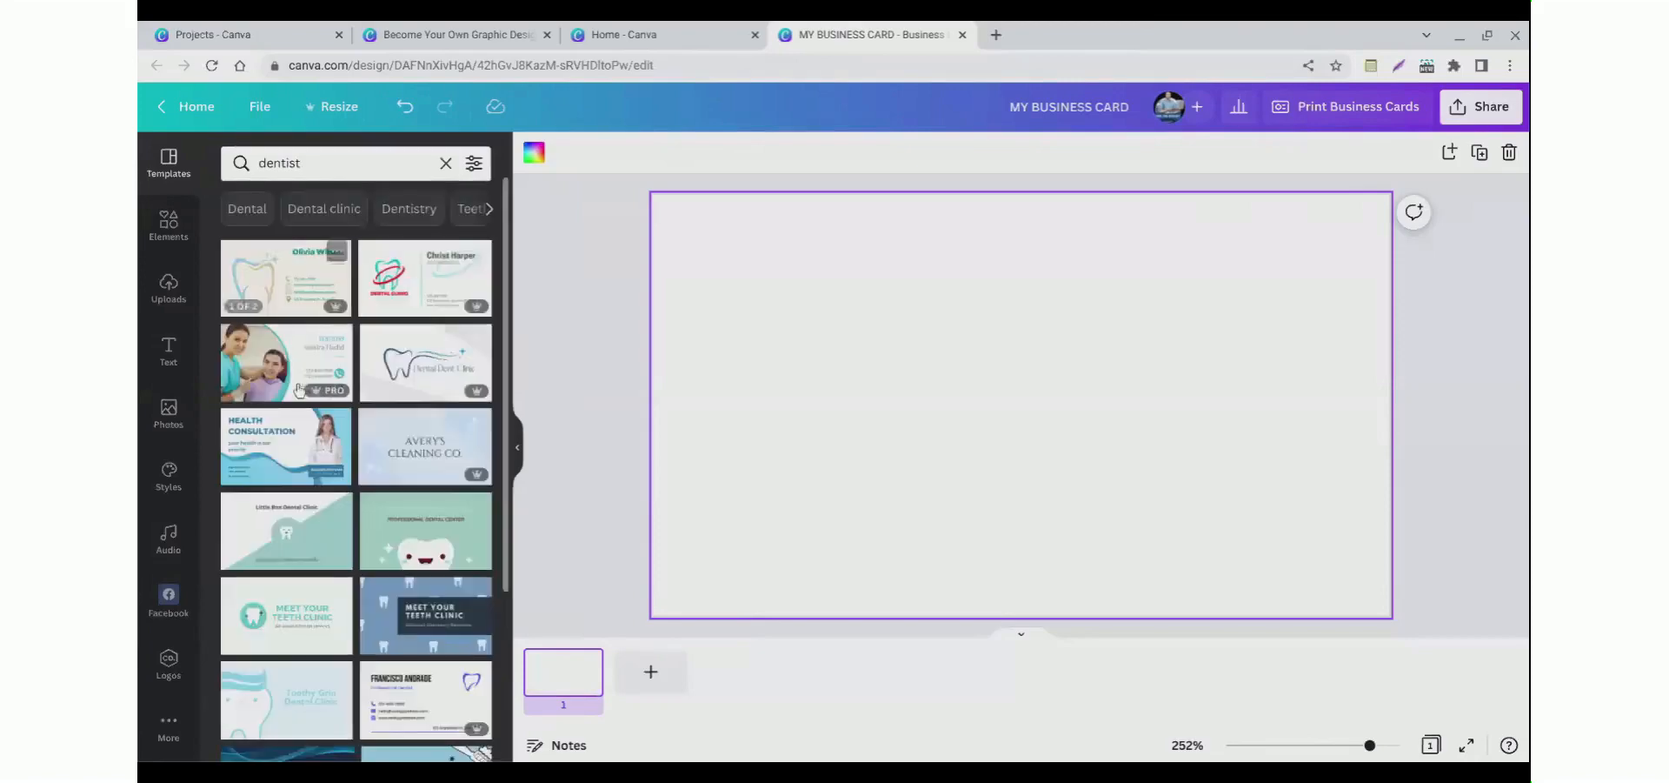
scroll(321, 423, down, 5)
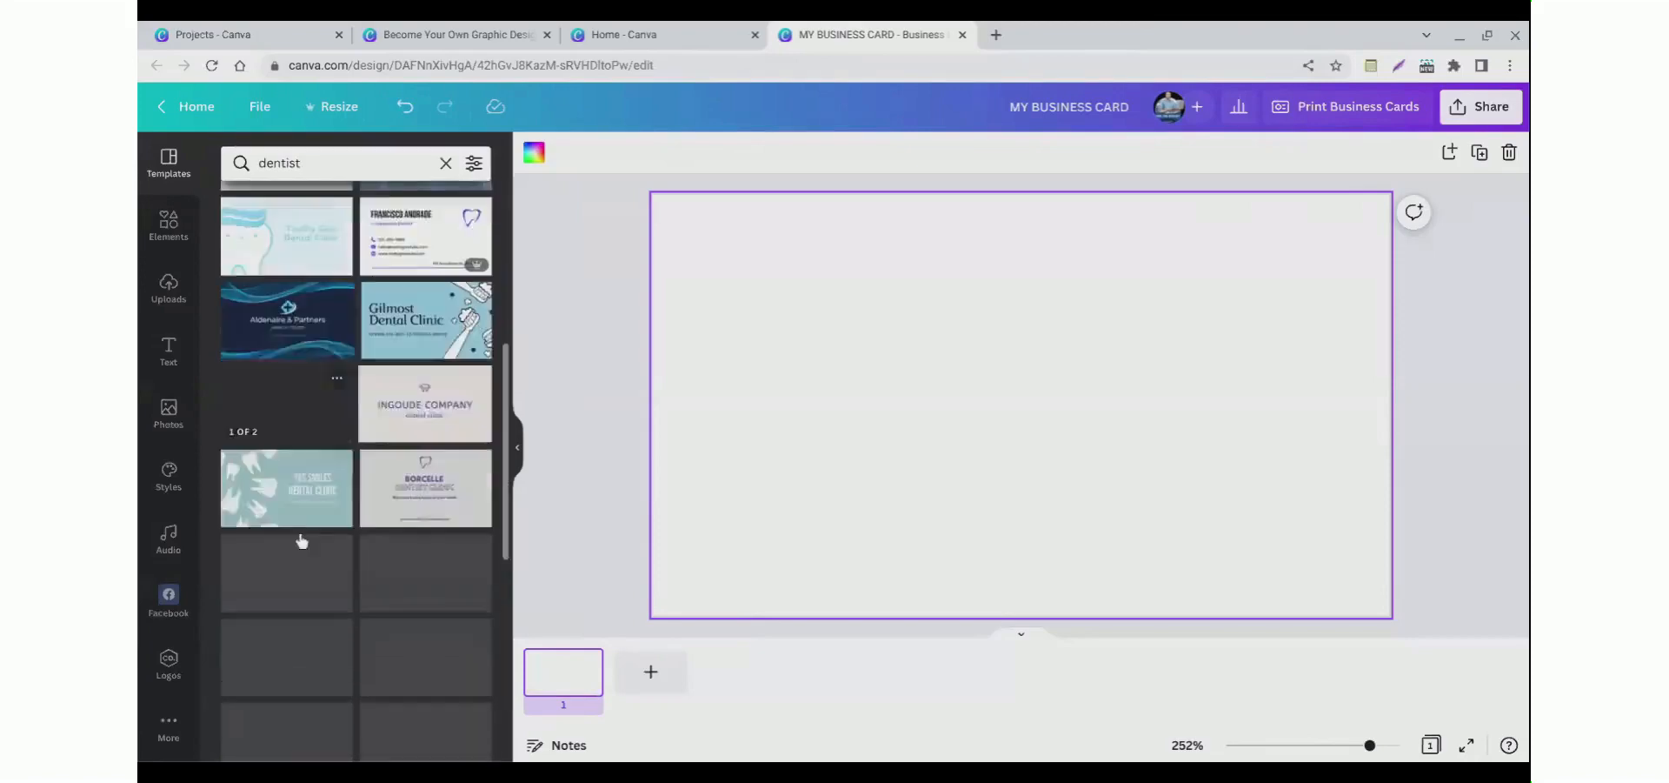
scroll(305, 543, up, 5)
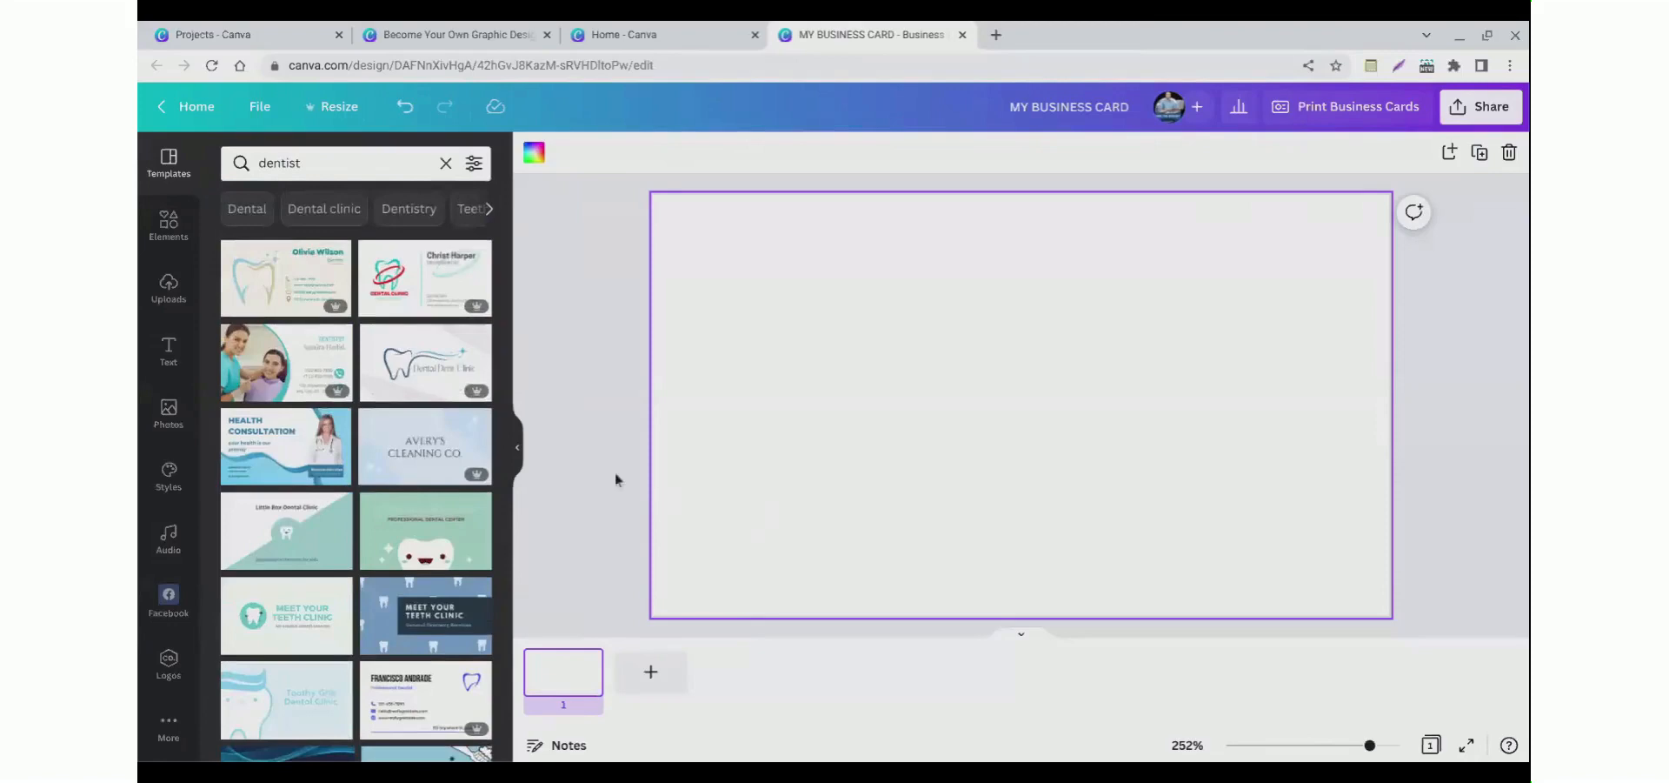
scroll(404, 495, down, 4)
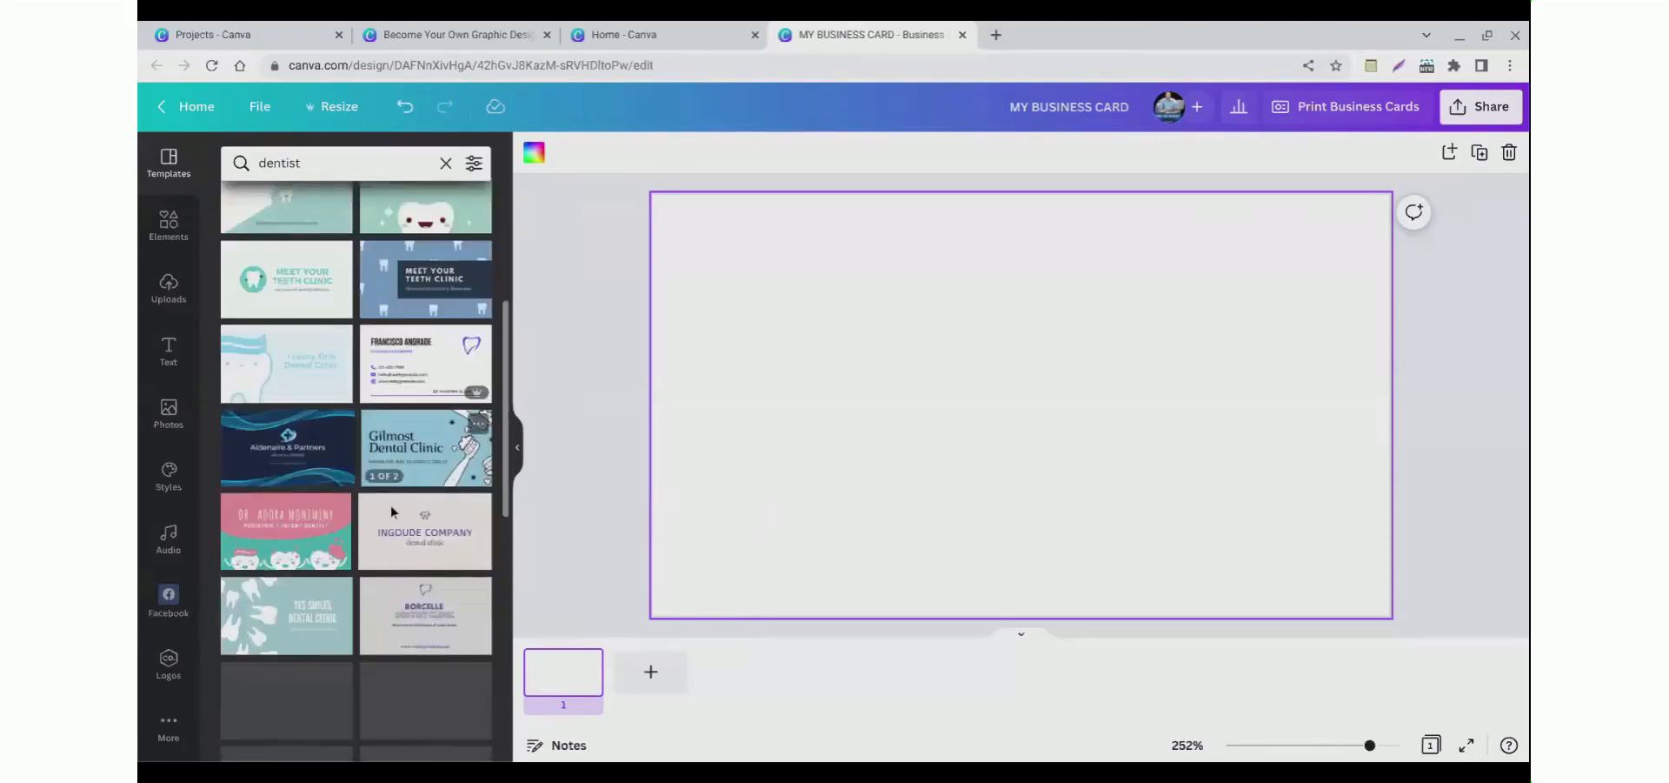
scroll(395, 509, down, 4)
scroll(387, 519, up, 5)
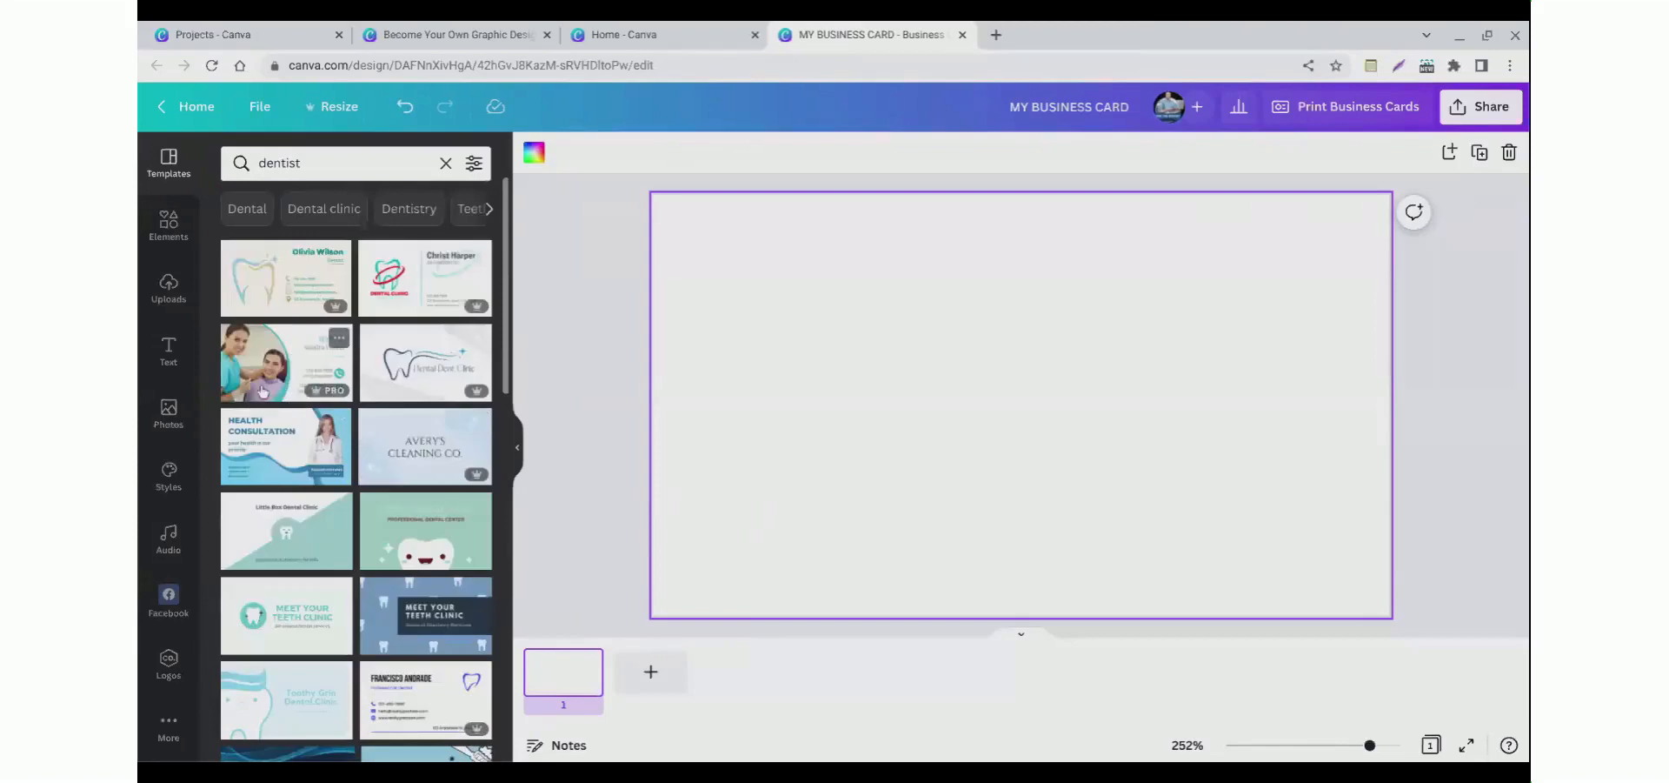
click(263, 391)
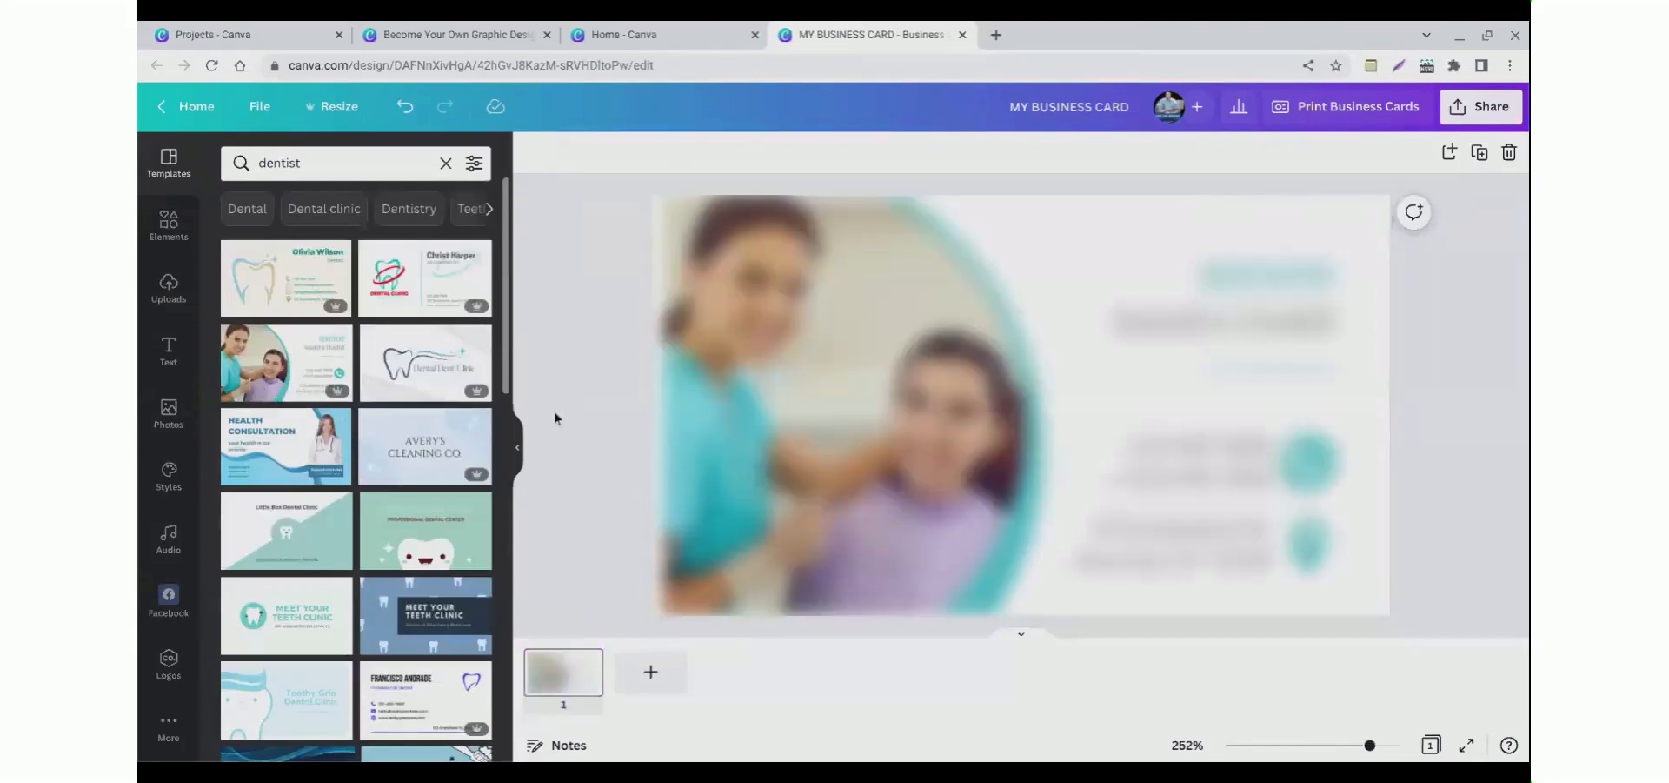
Step: Try deleting the photo inside the card's circular frame, then undo the deletion
click(789, 403)
drag(745, 392, 784, 396)
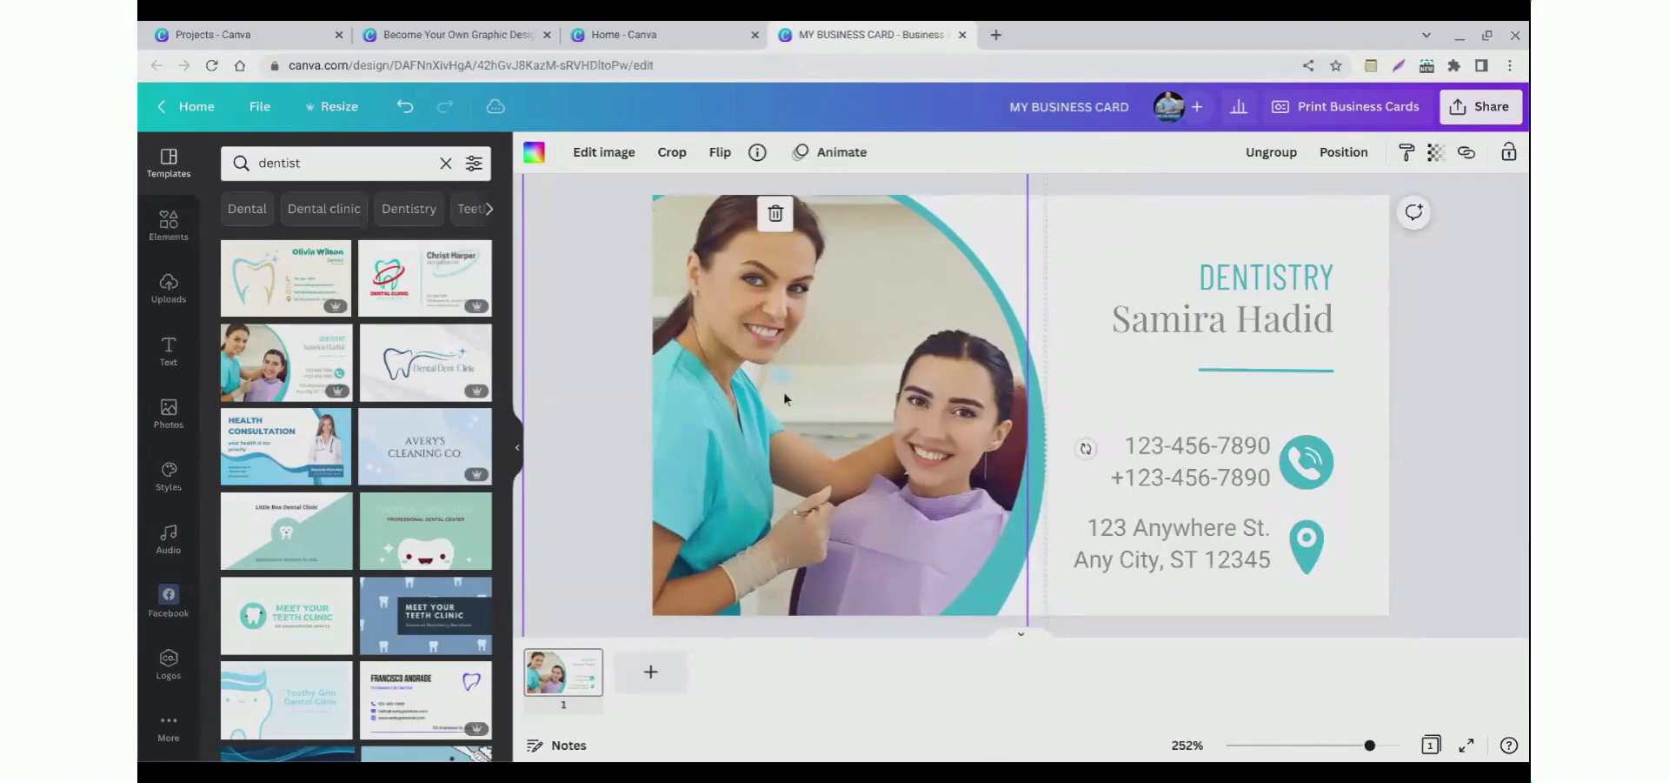
double_click(784, 398)
right_click(771, 393)
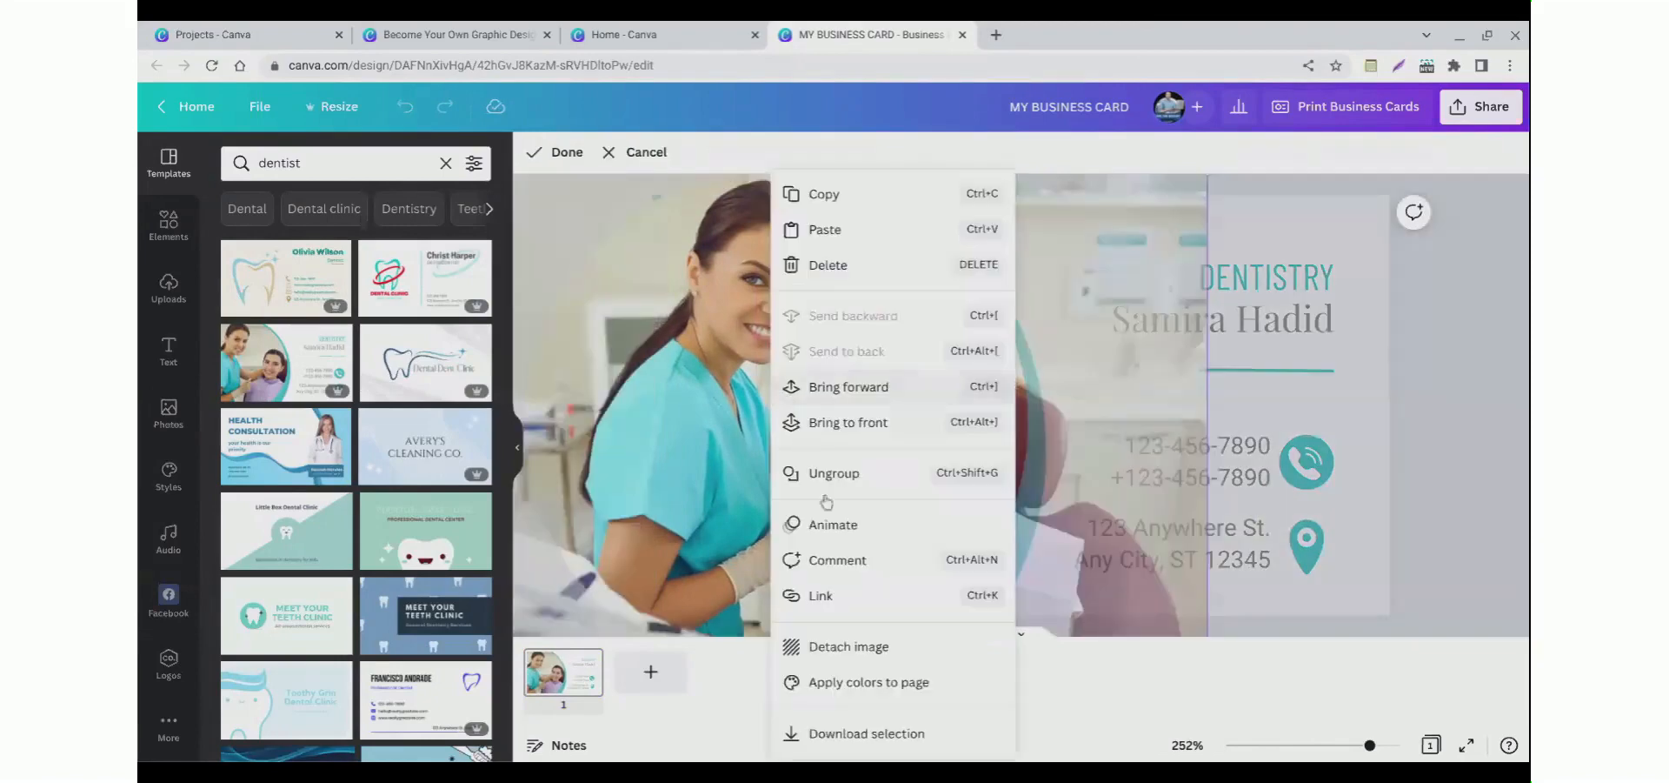
click(751, 380)
right_click(751, 380)
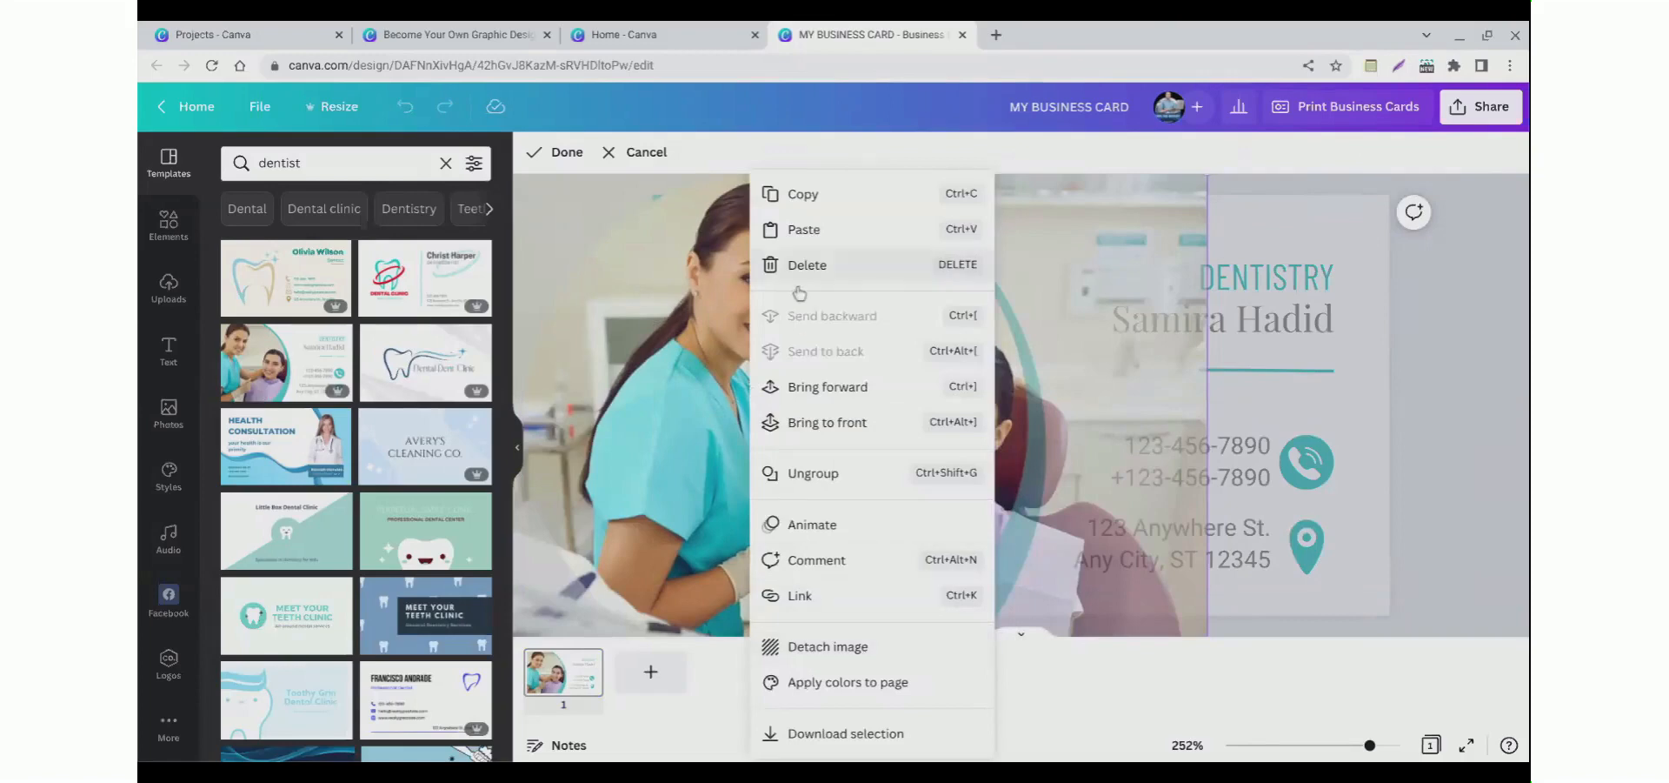
click(714, 315)
right_click(702, 318)
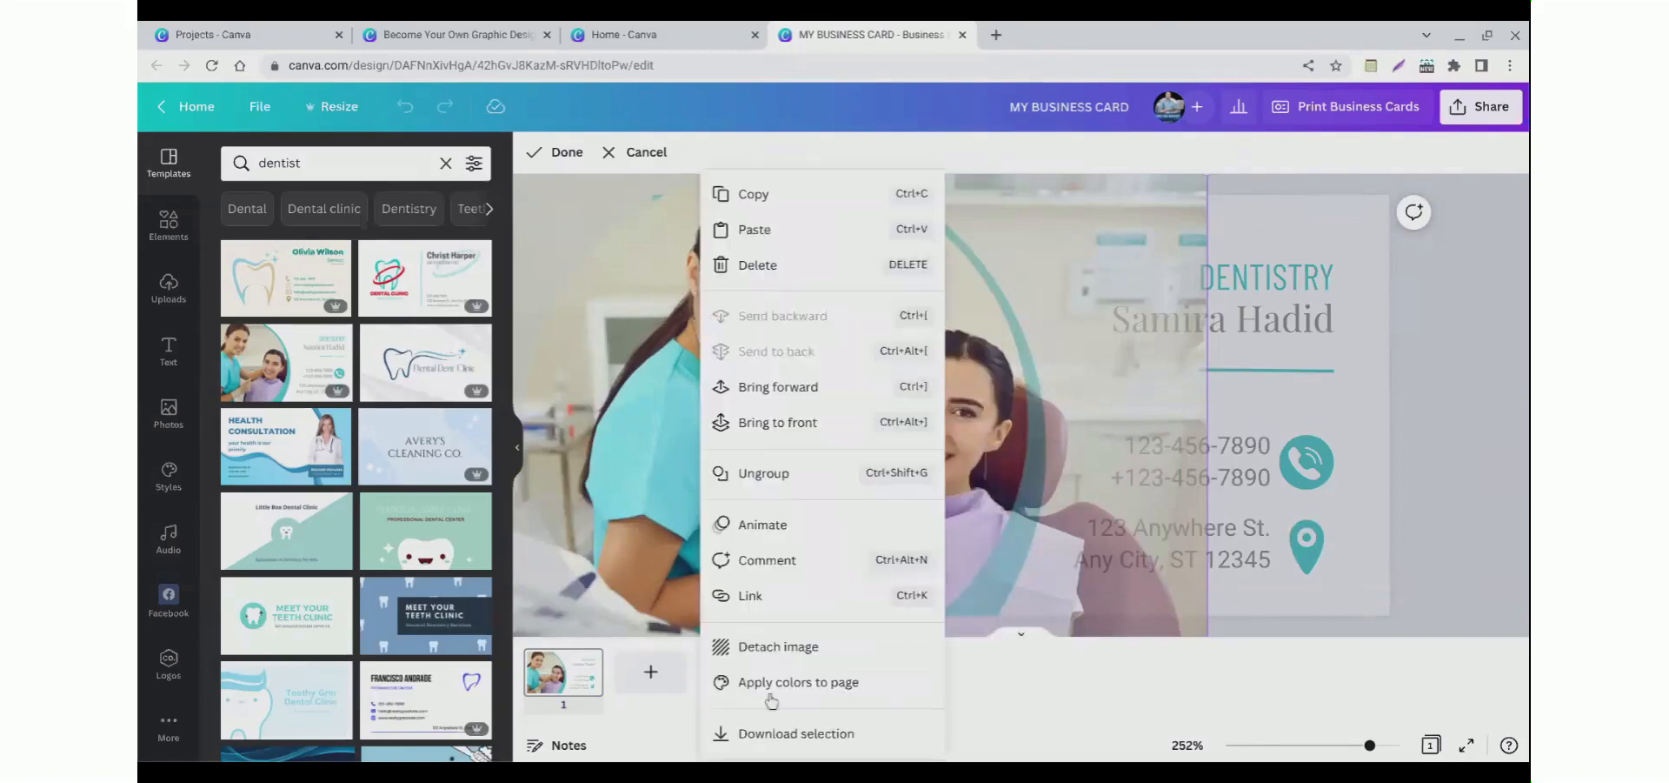
click(757, 264)
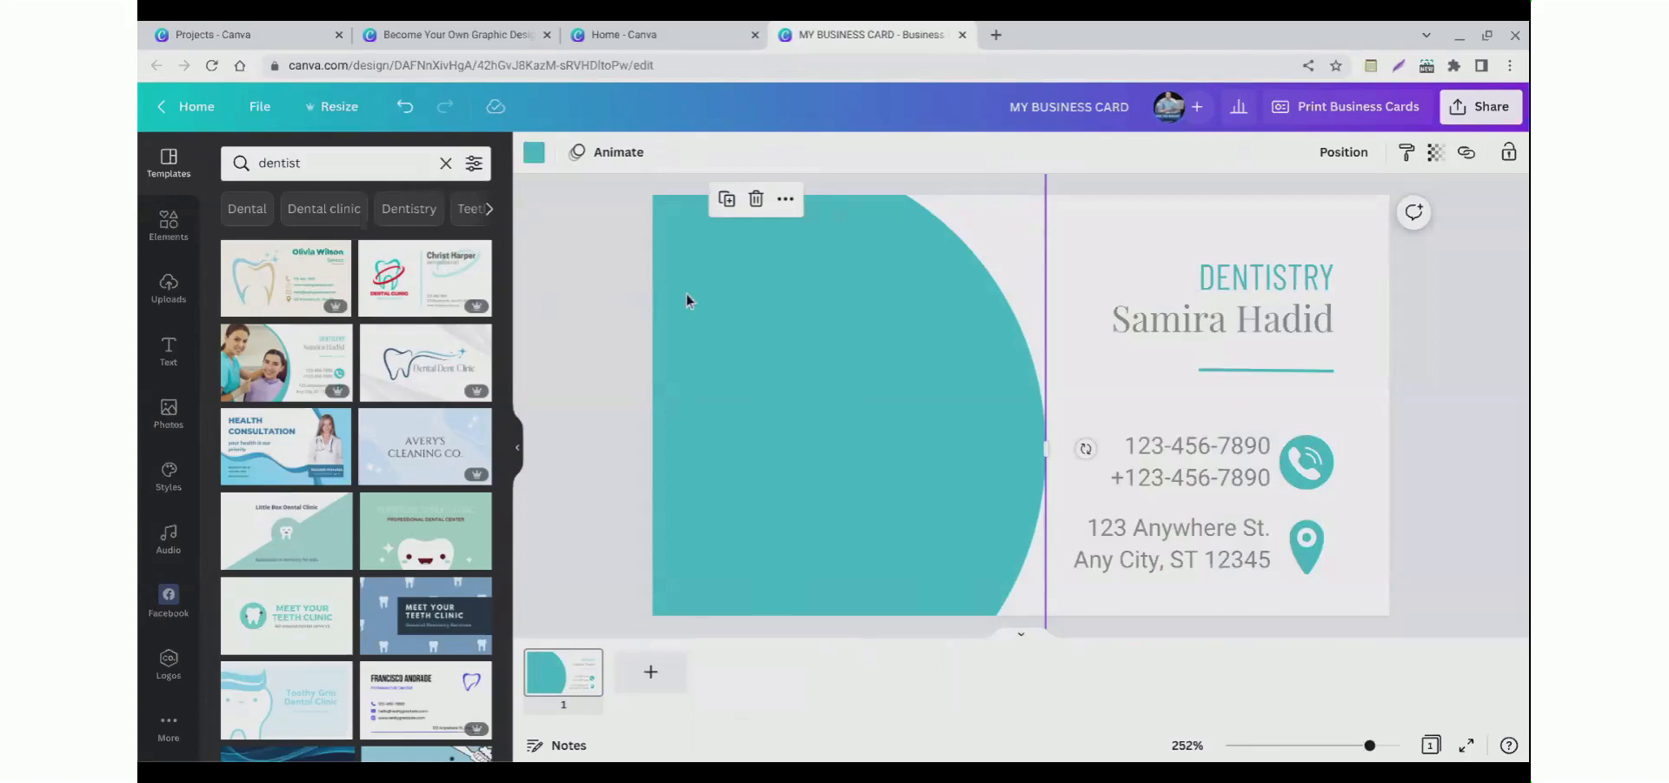
key(ctrl+z)
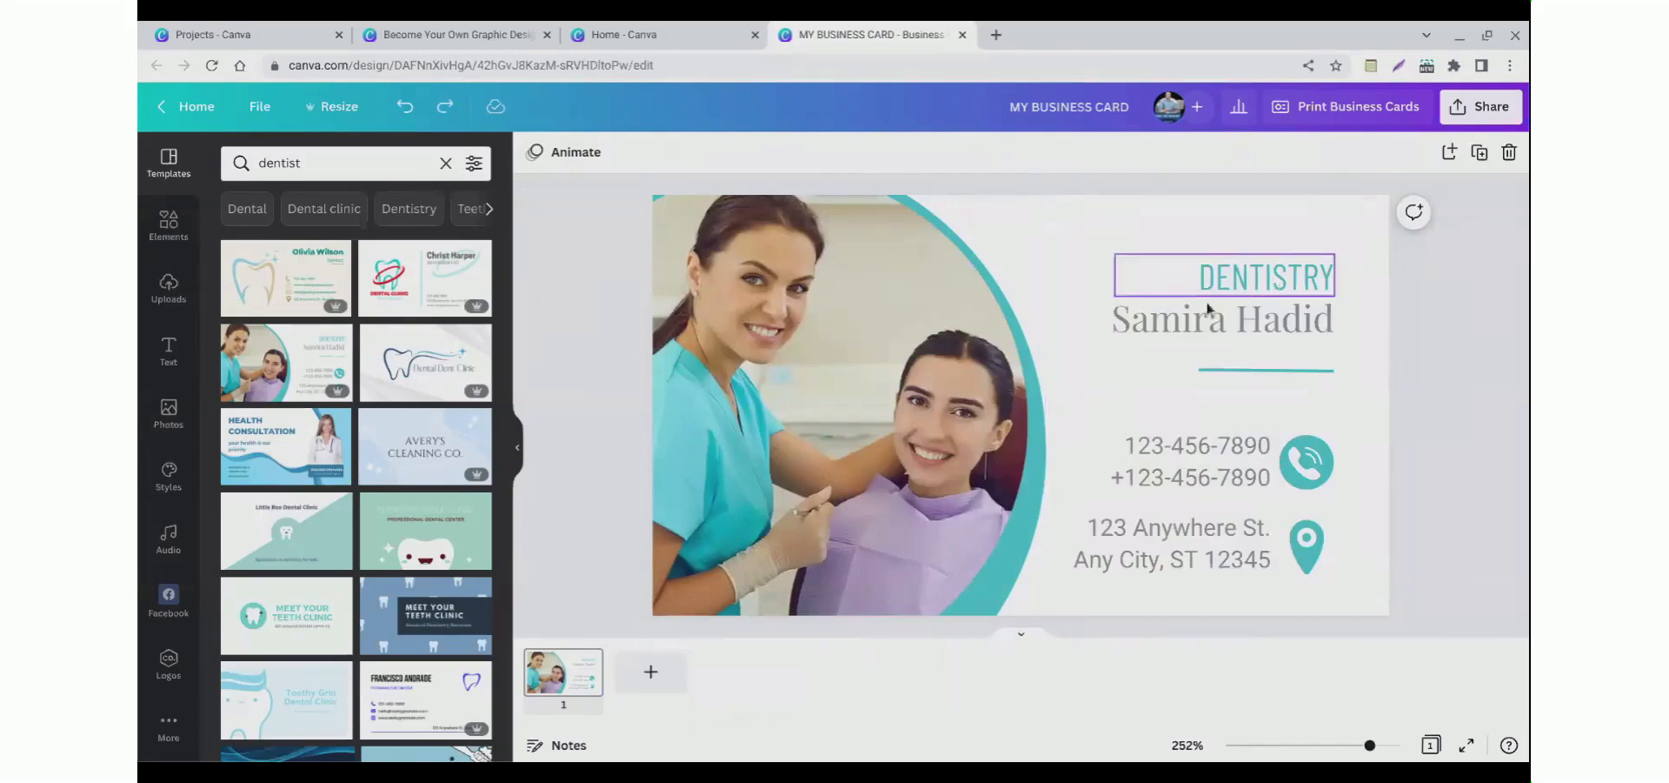
Step: Replace the name under DENTISTRY with a new person's full name
double_click(1172, 320)
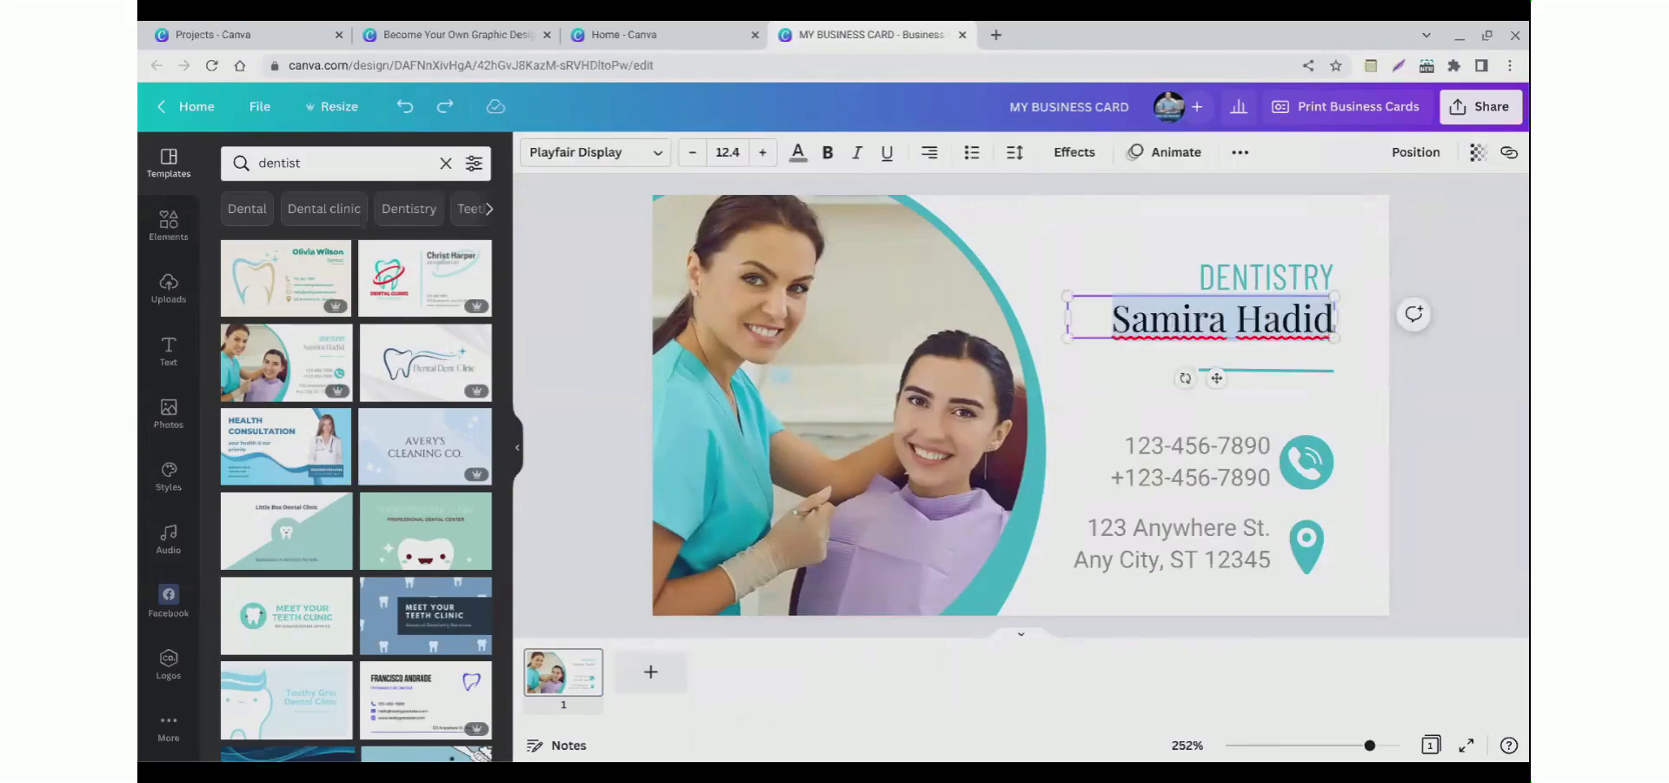
text(John Smith)
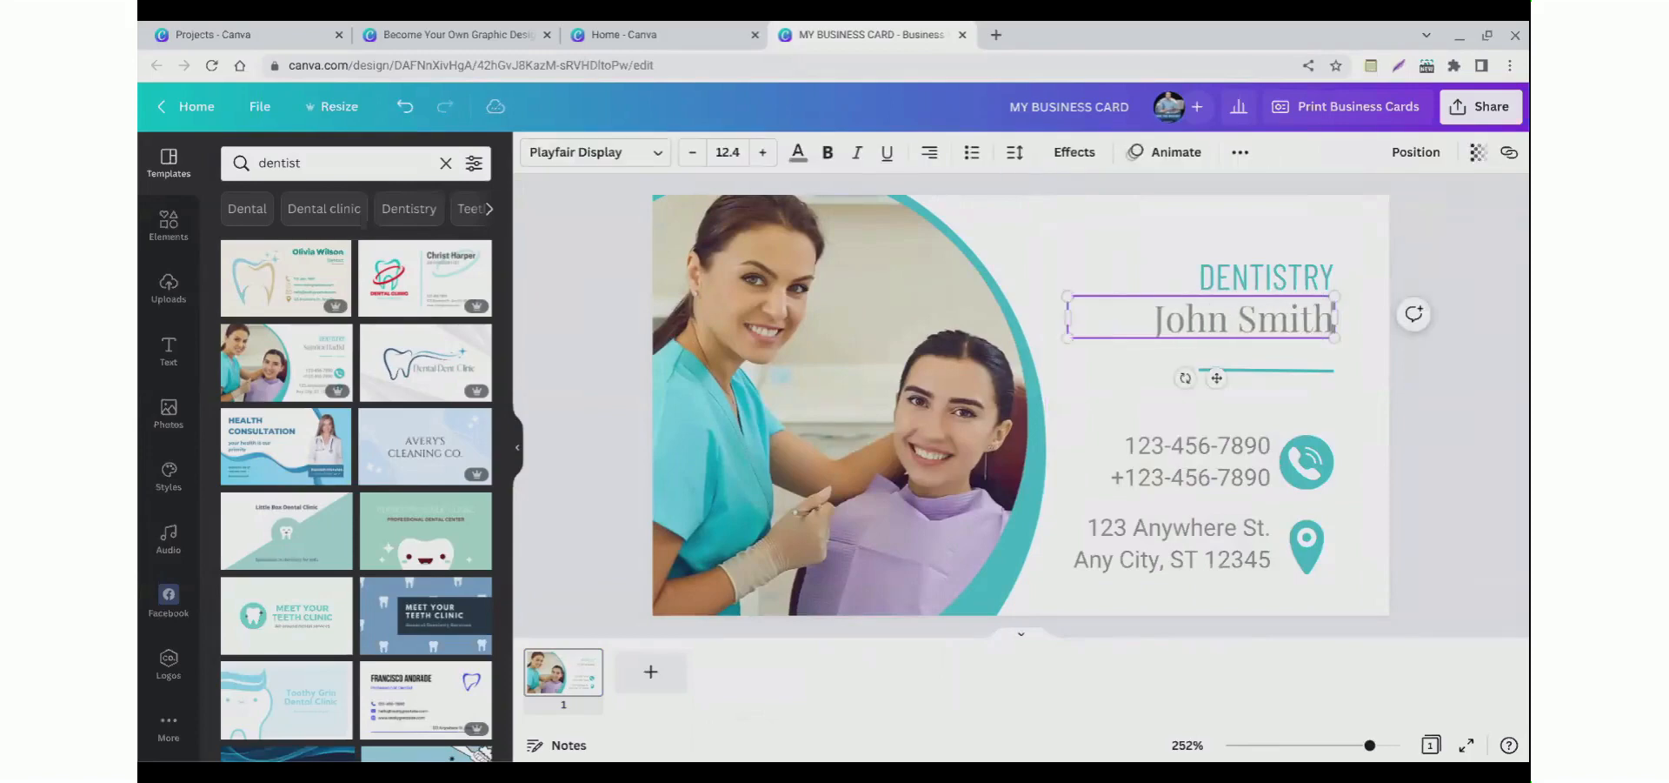
click(643, 320)
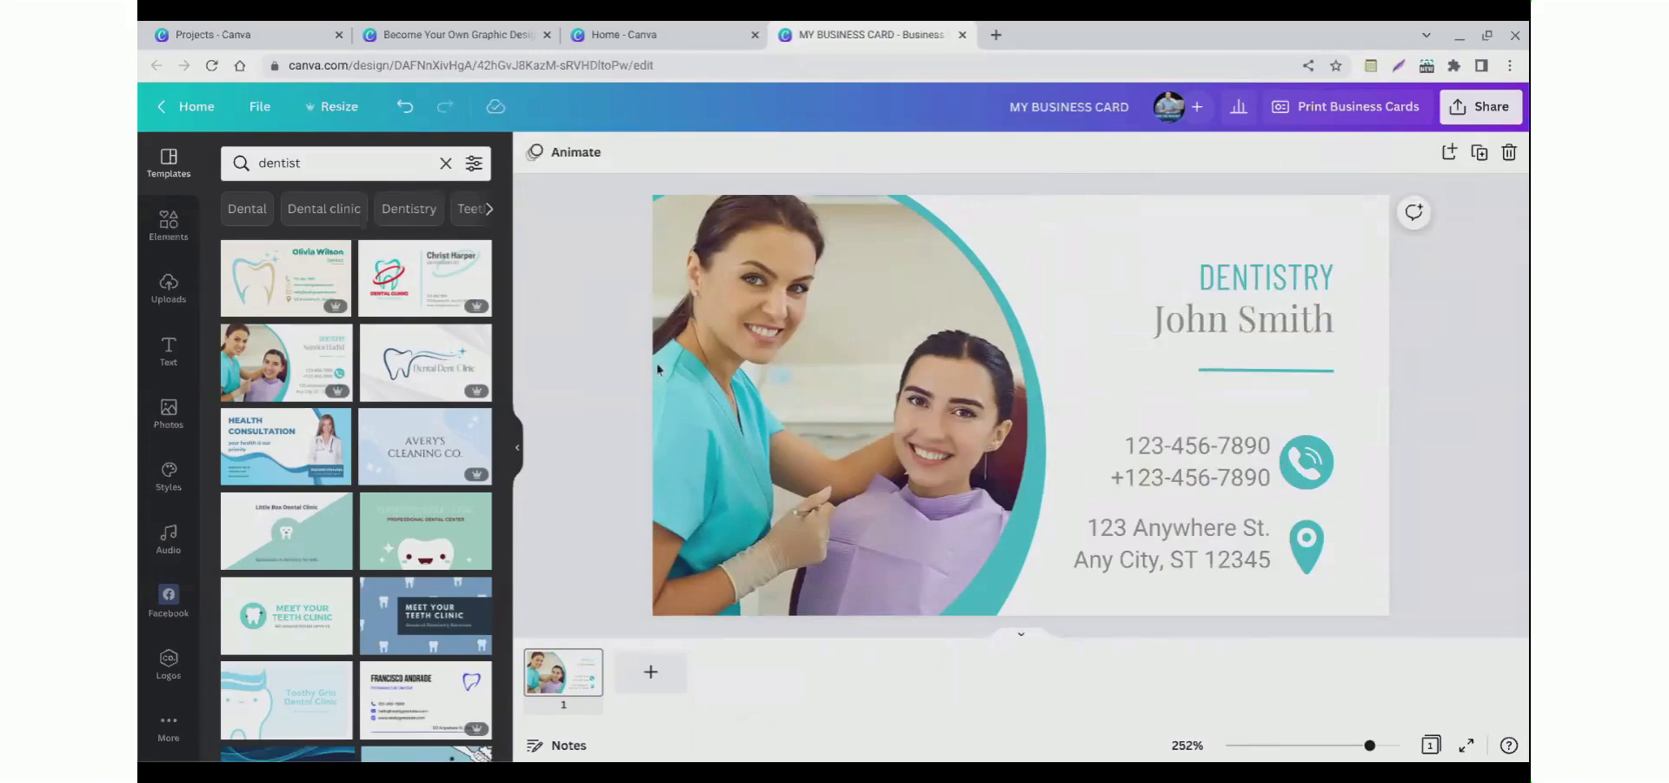
Step: Recolor the phone icon and the location icon to green
double_click(1178, 489)
click(1131, 457)
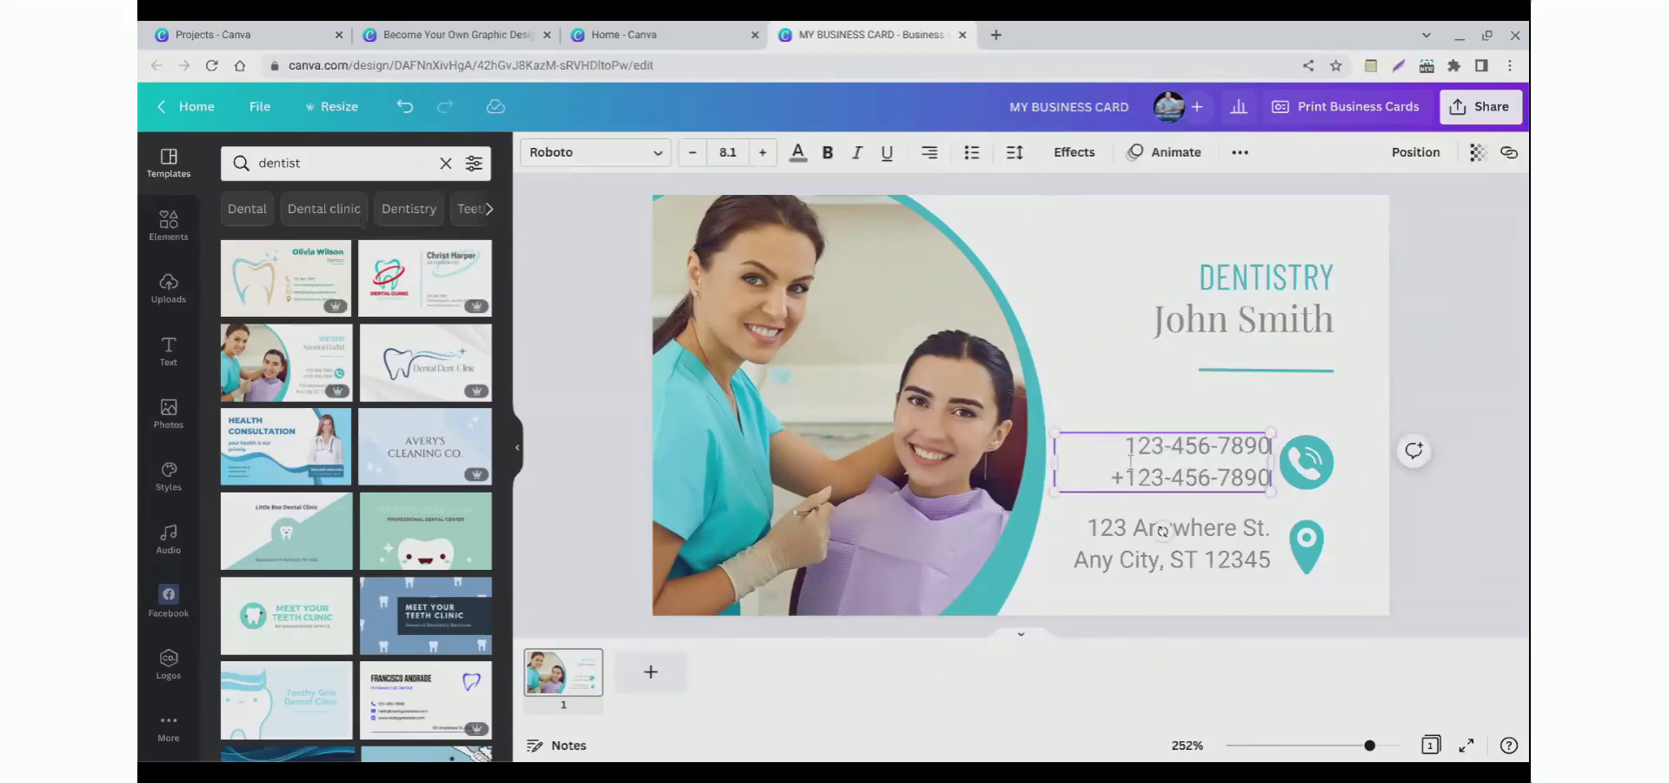
click(1303, 492)
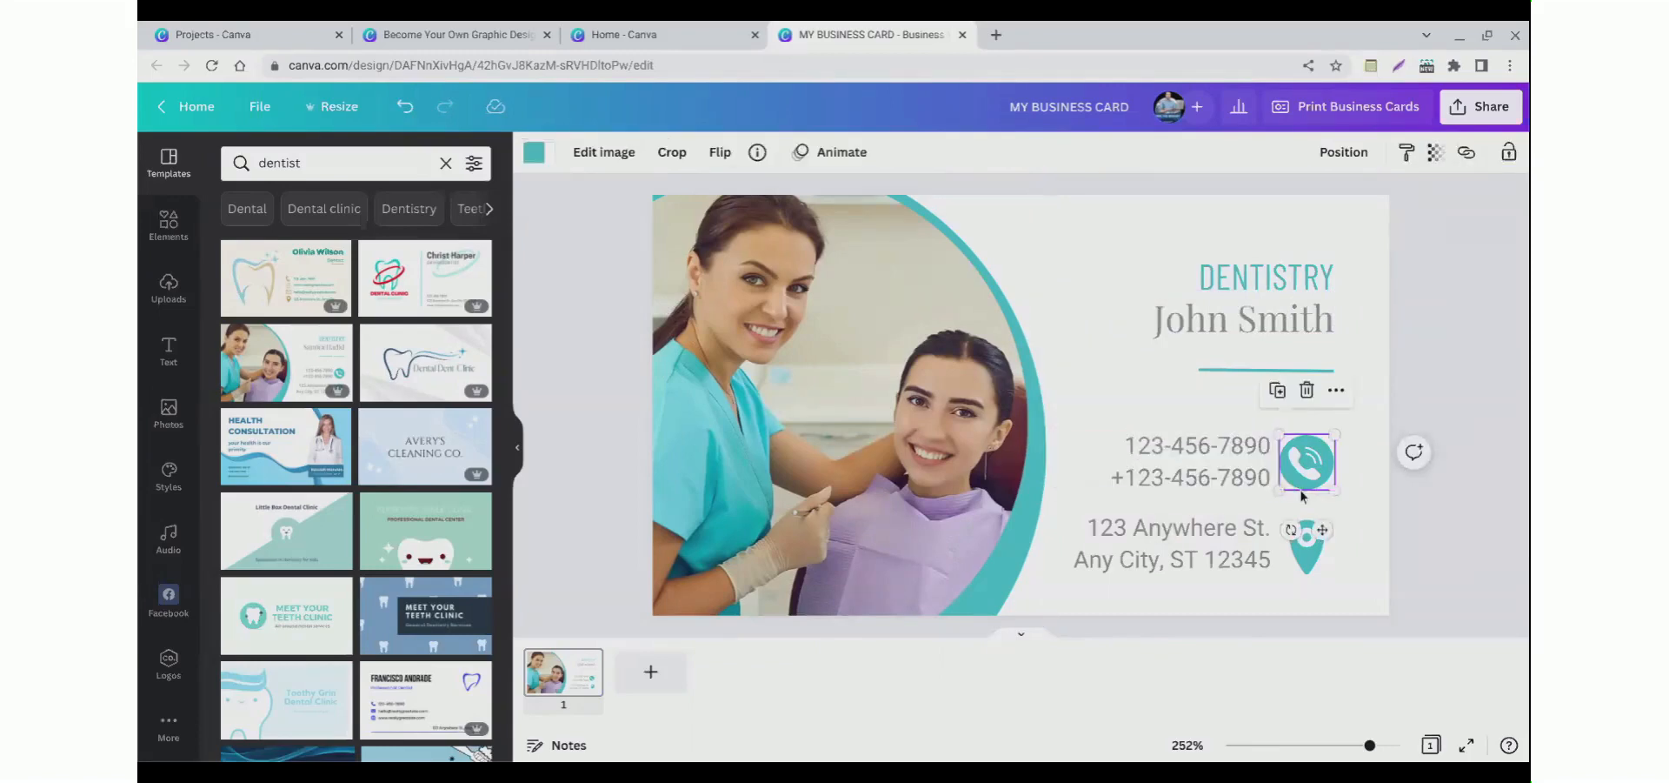
click(535, 154)
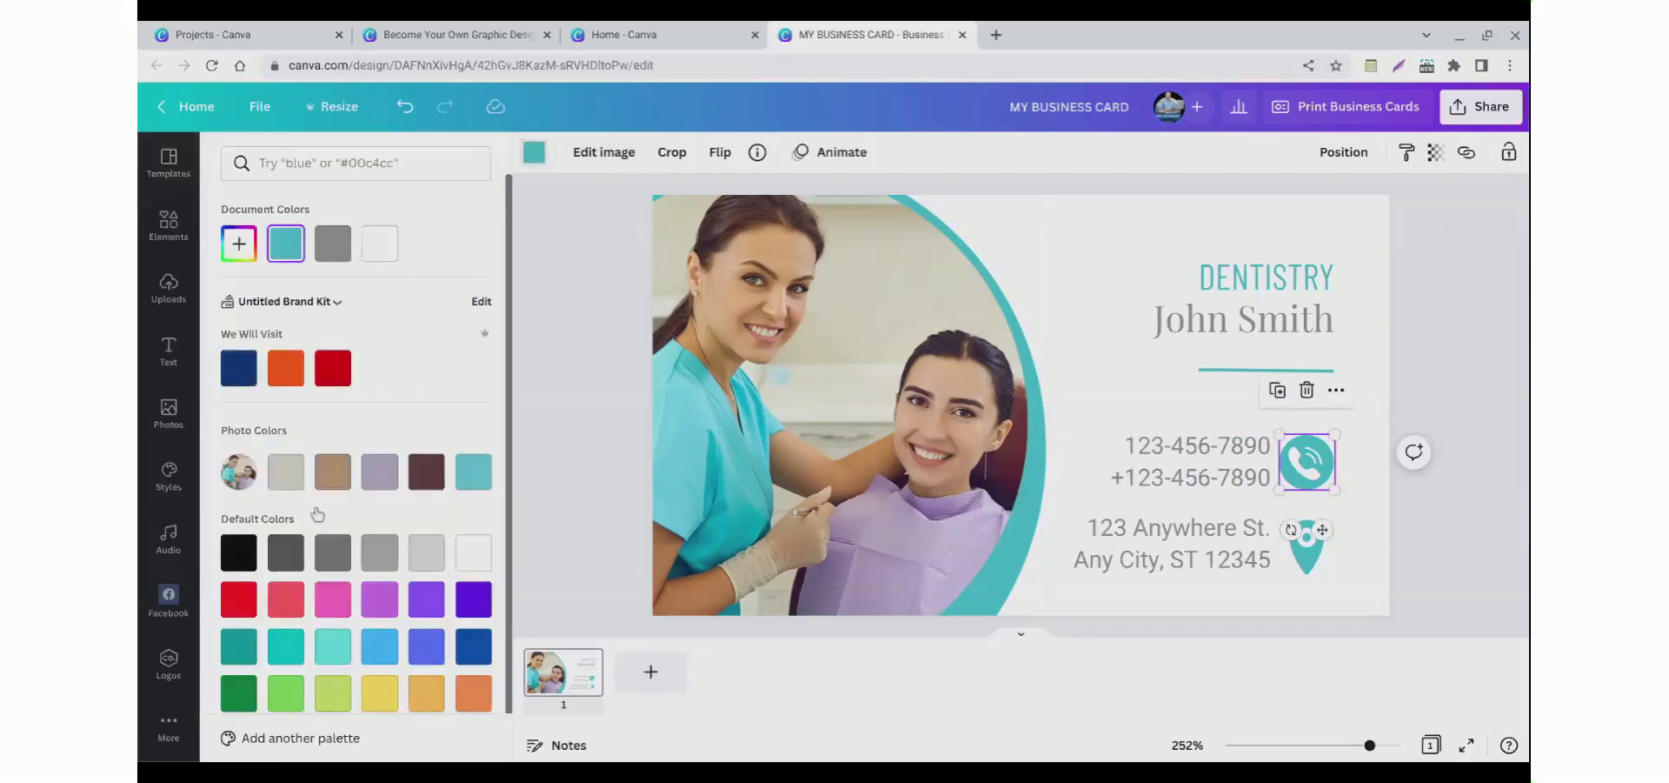
click(286, 693)
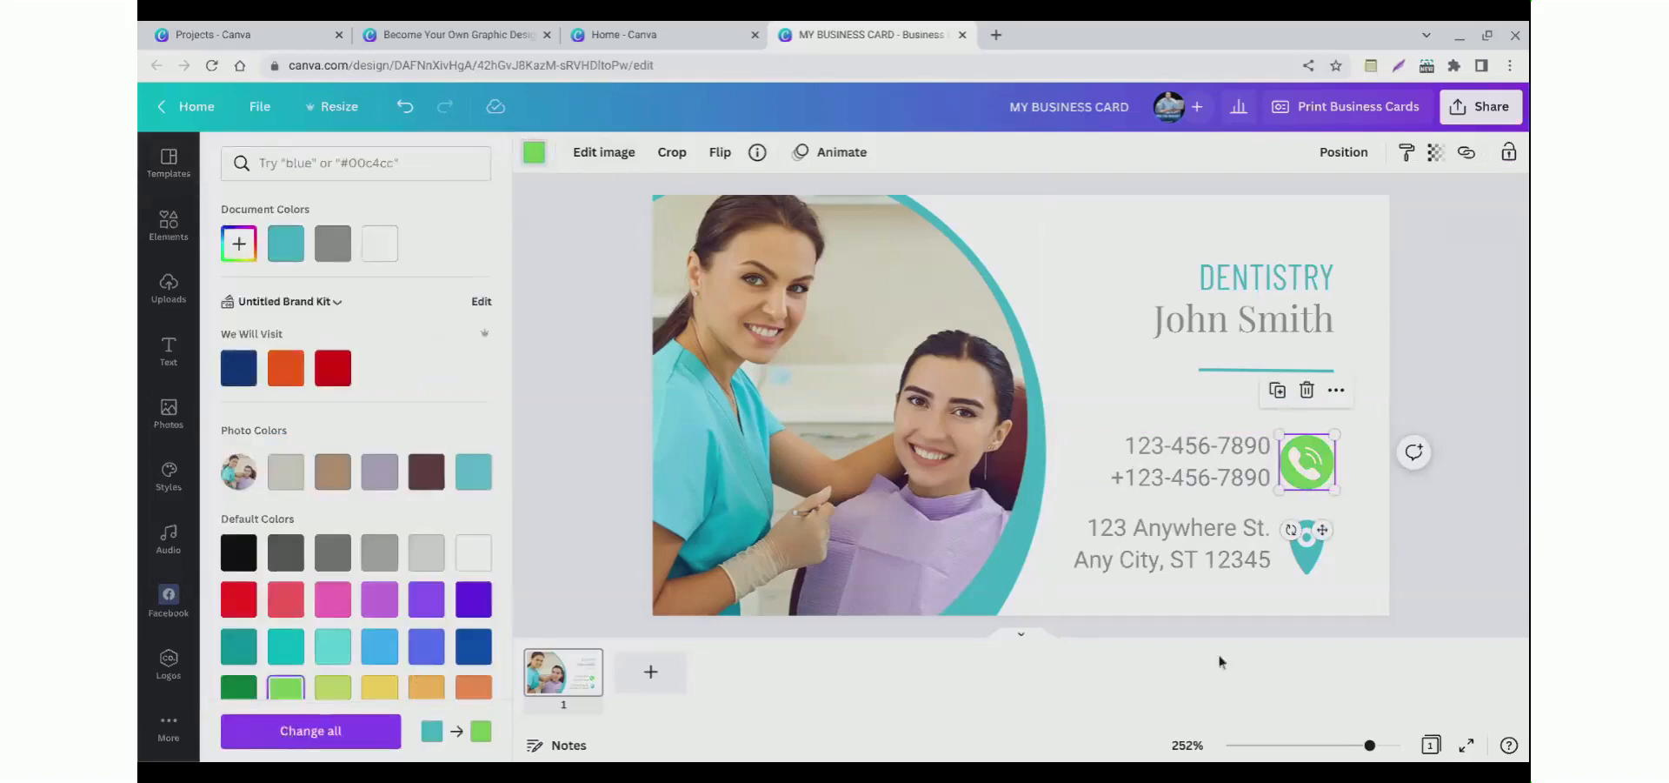
click(1306, 569)
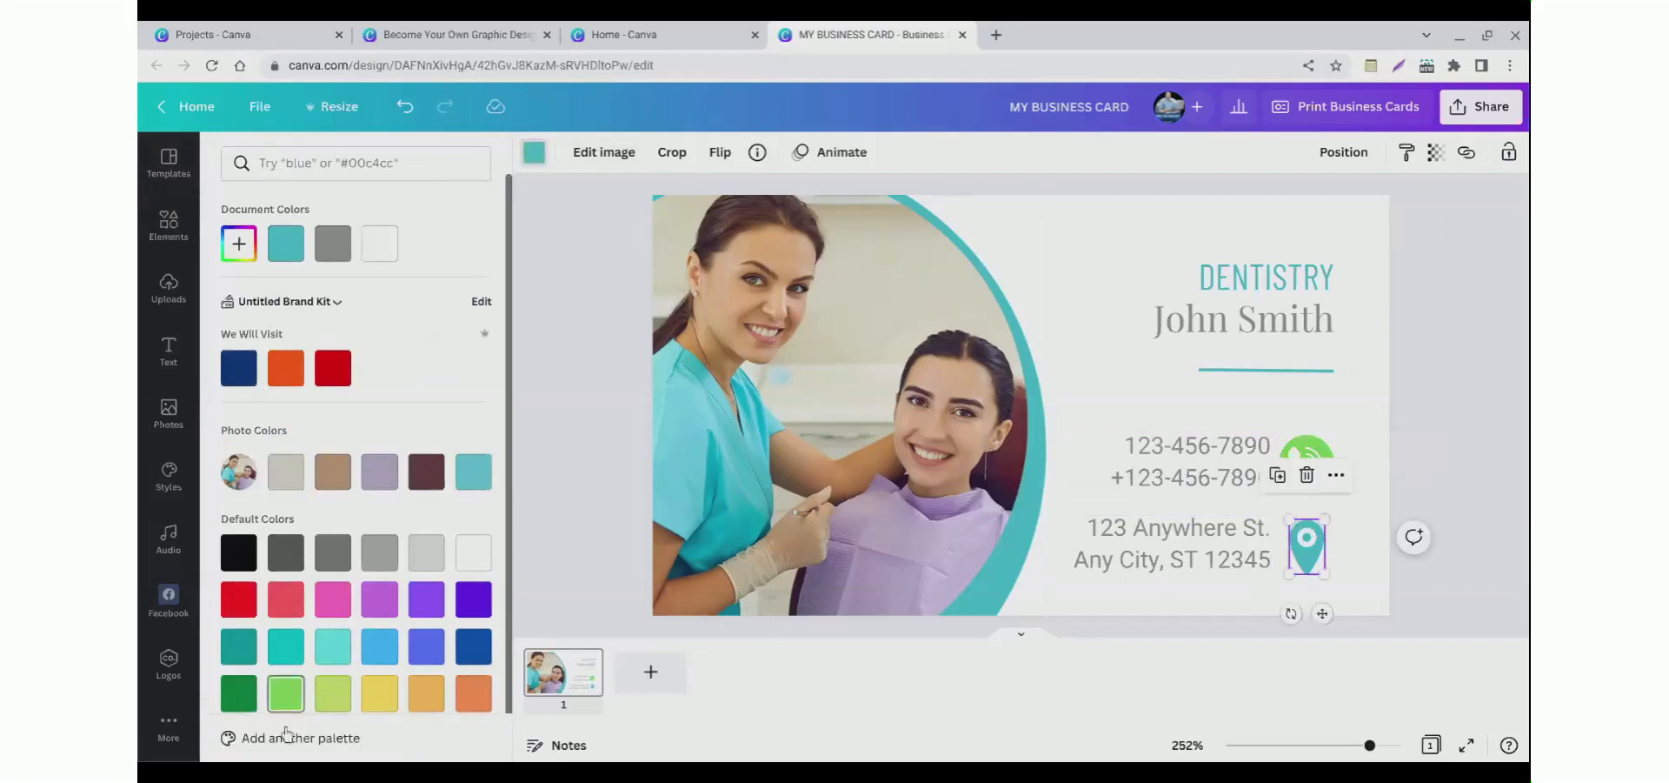
click(287, 693)
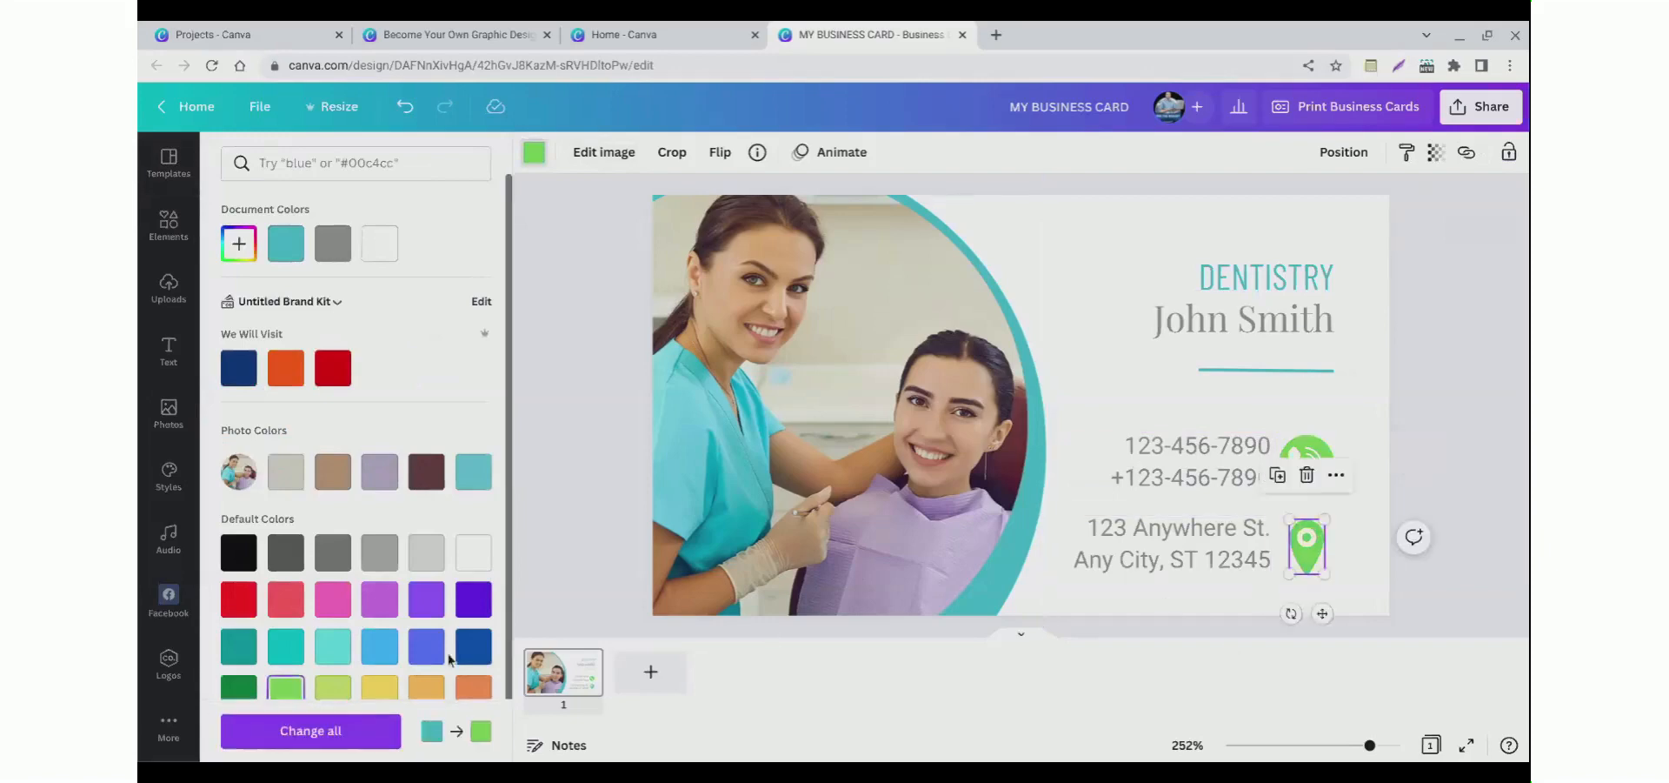
Step: Change the DENTISTRY heading's text color to the same green
click(1211, 294)
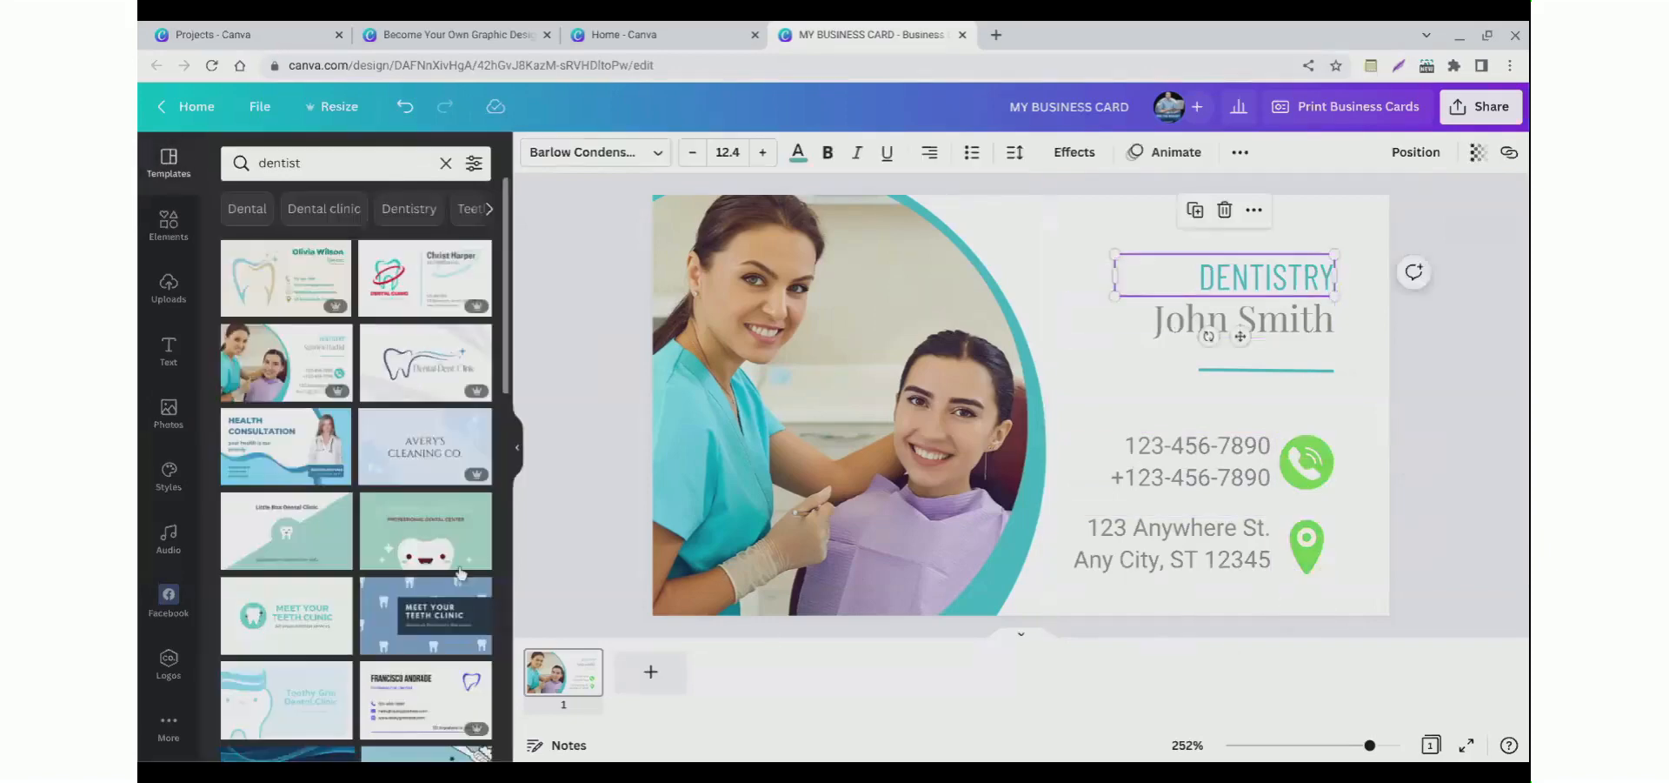
click(798, 155)
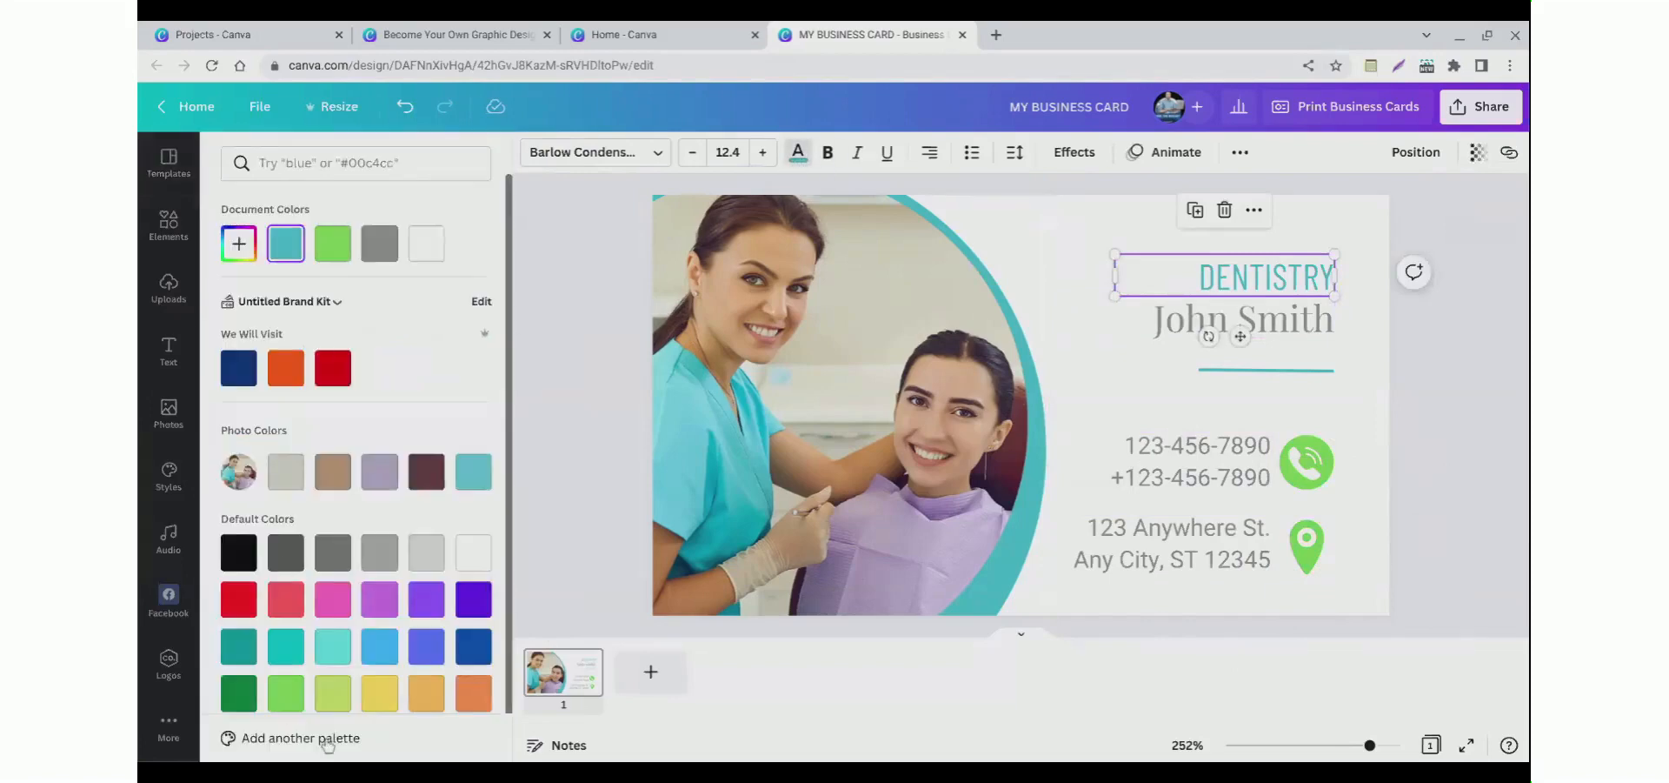
click(333, 693)
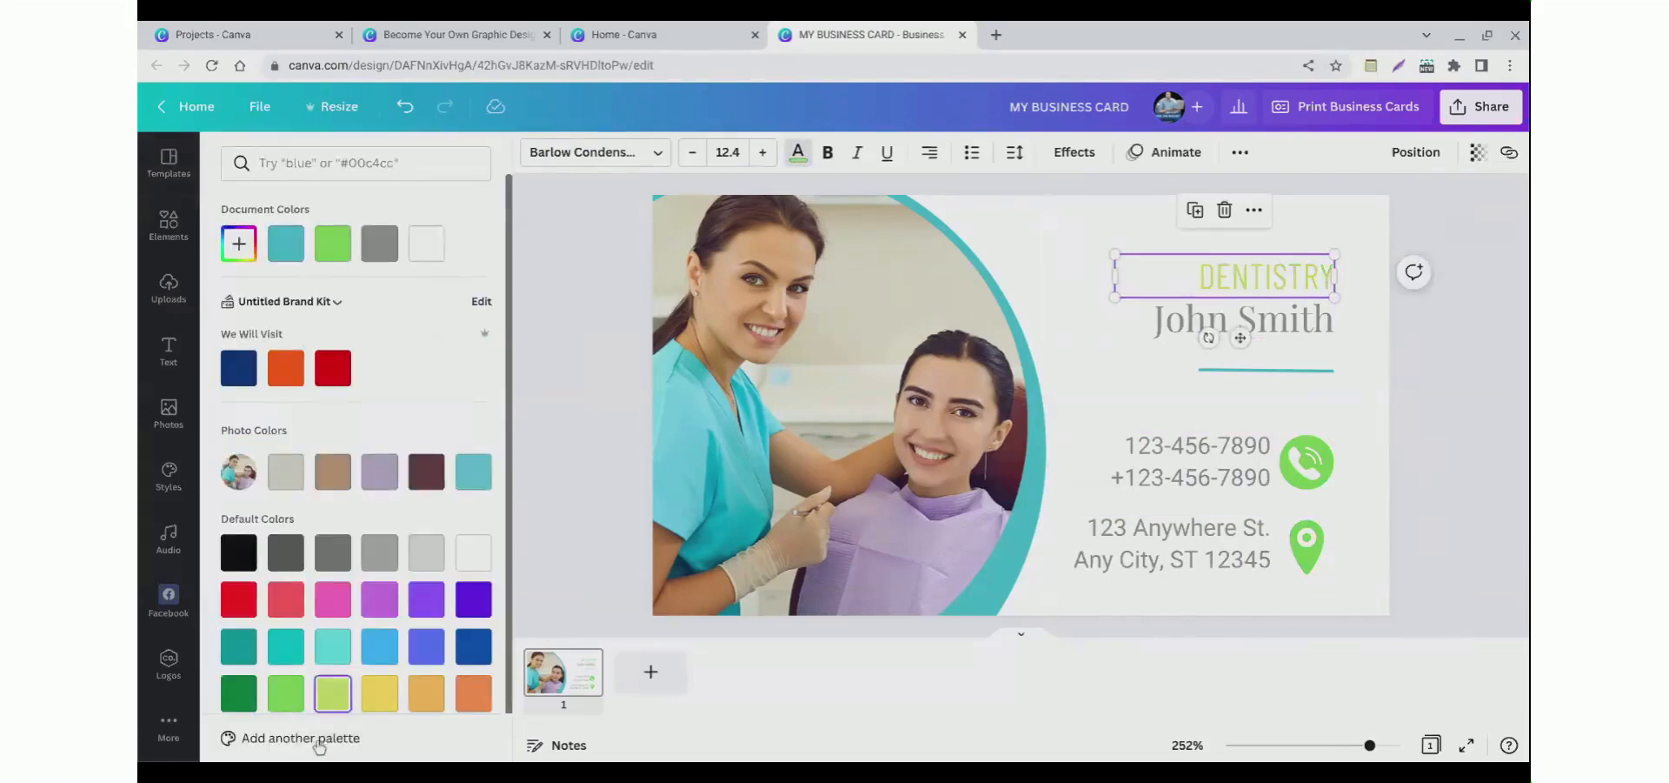
click(286, 693)
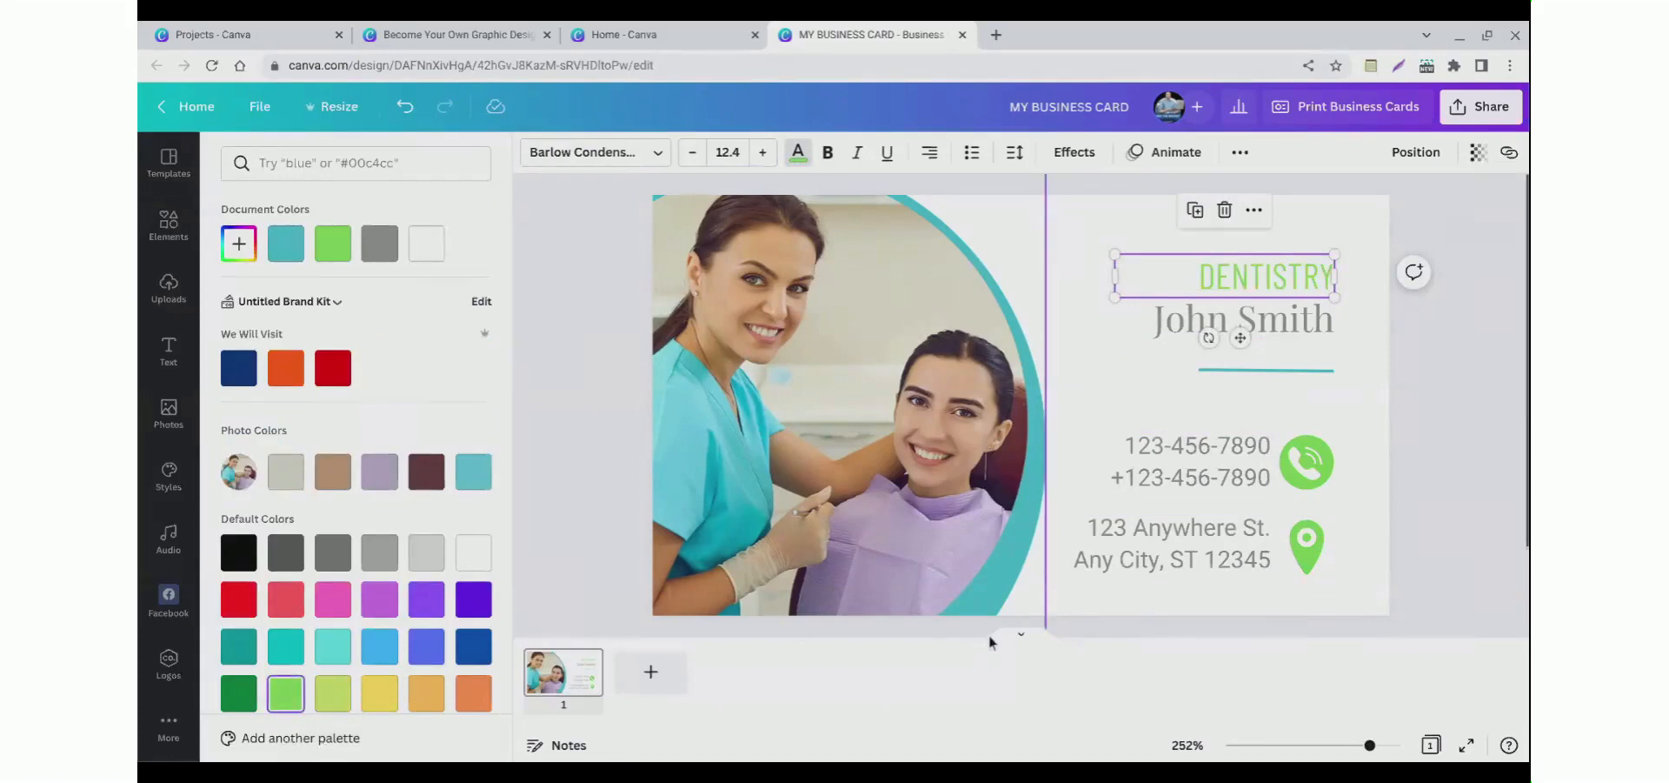
click(989, 635)
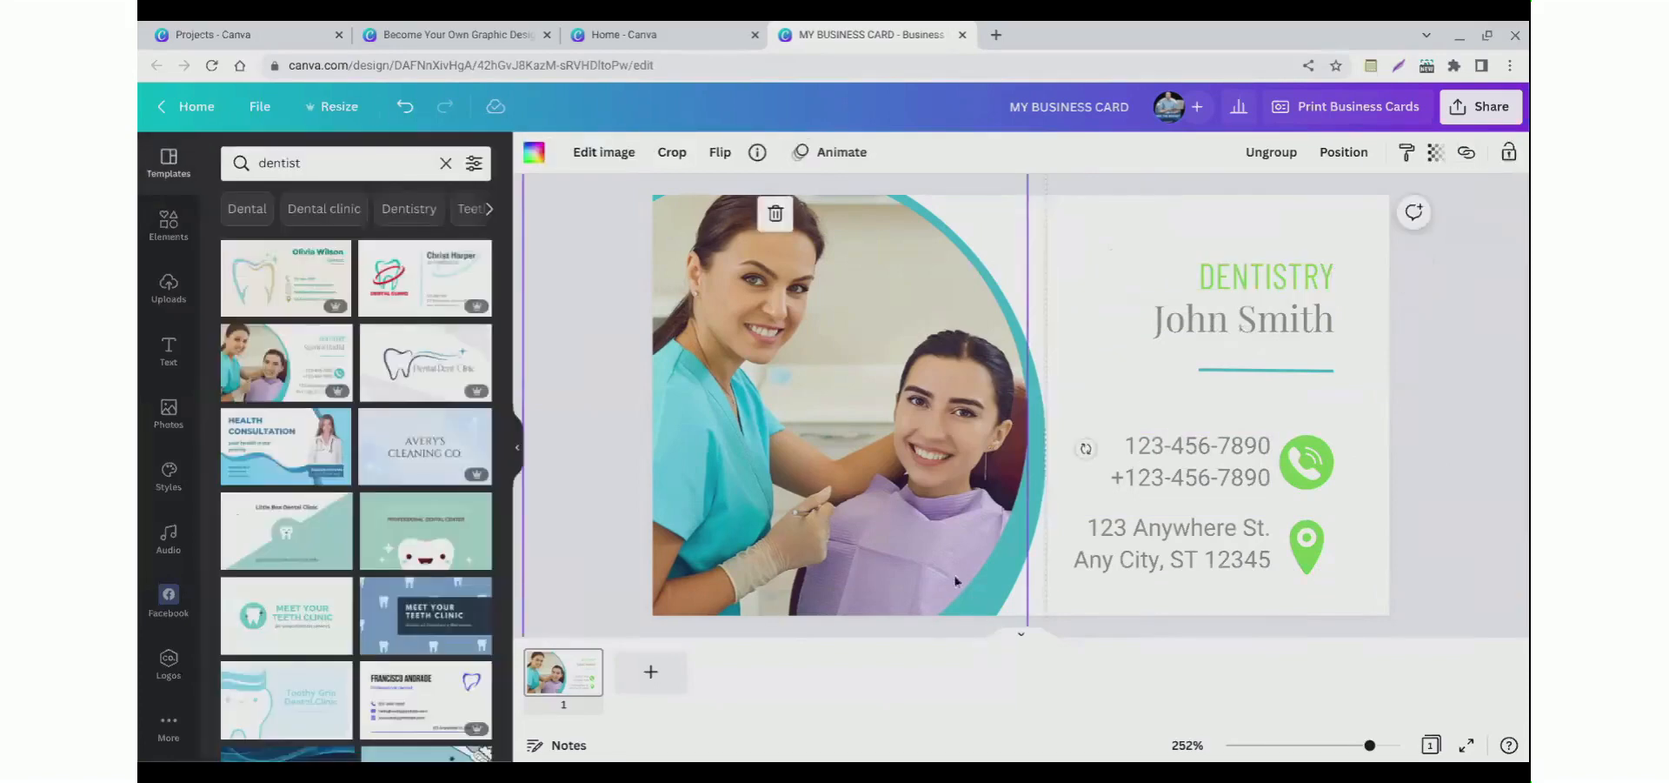
Step: Recolor the divider line below the name to the green document color
click(1255, 379)
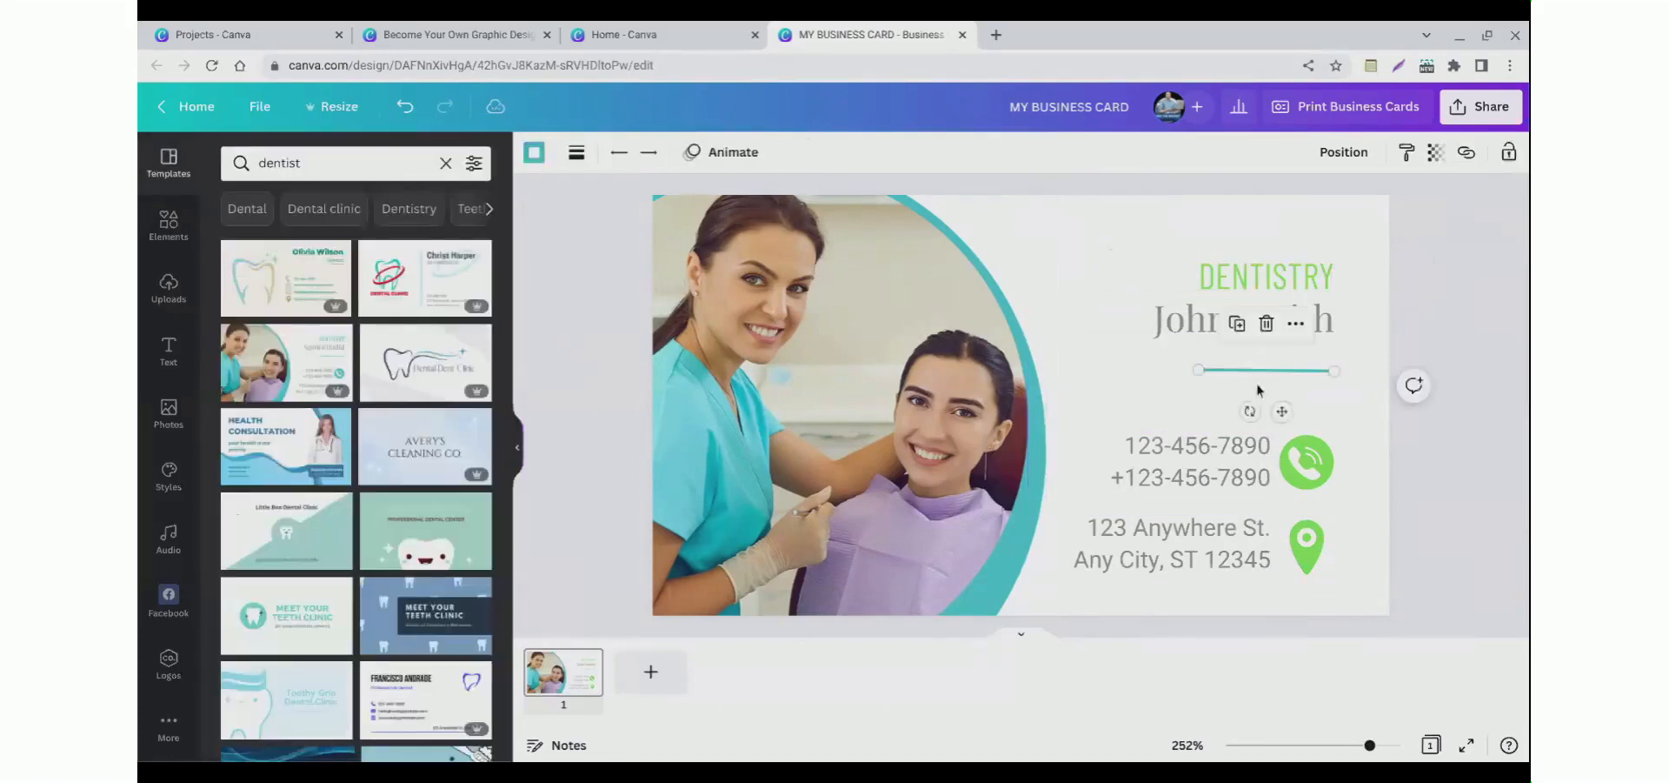
click(533, 154)
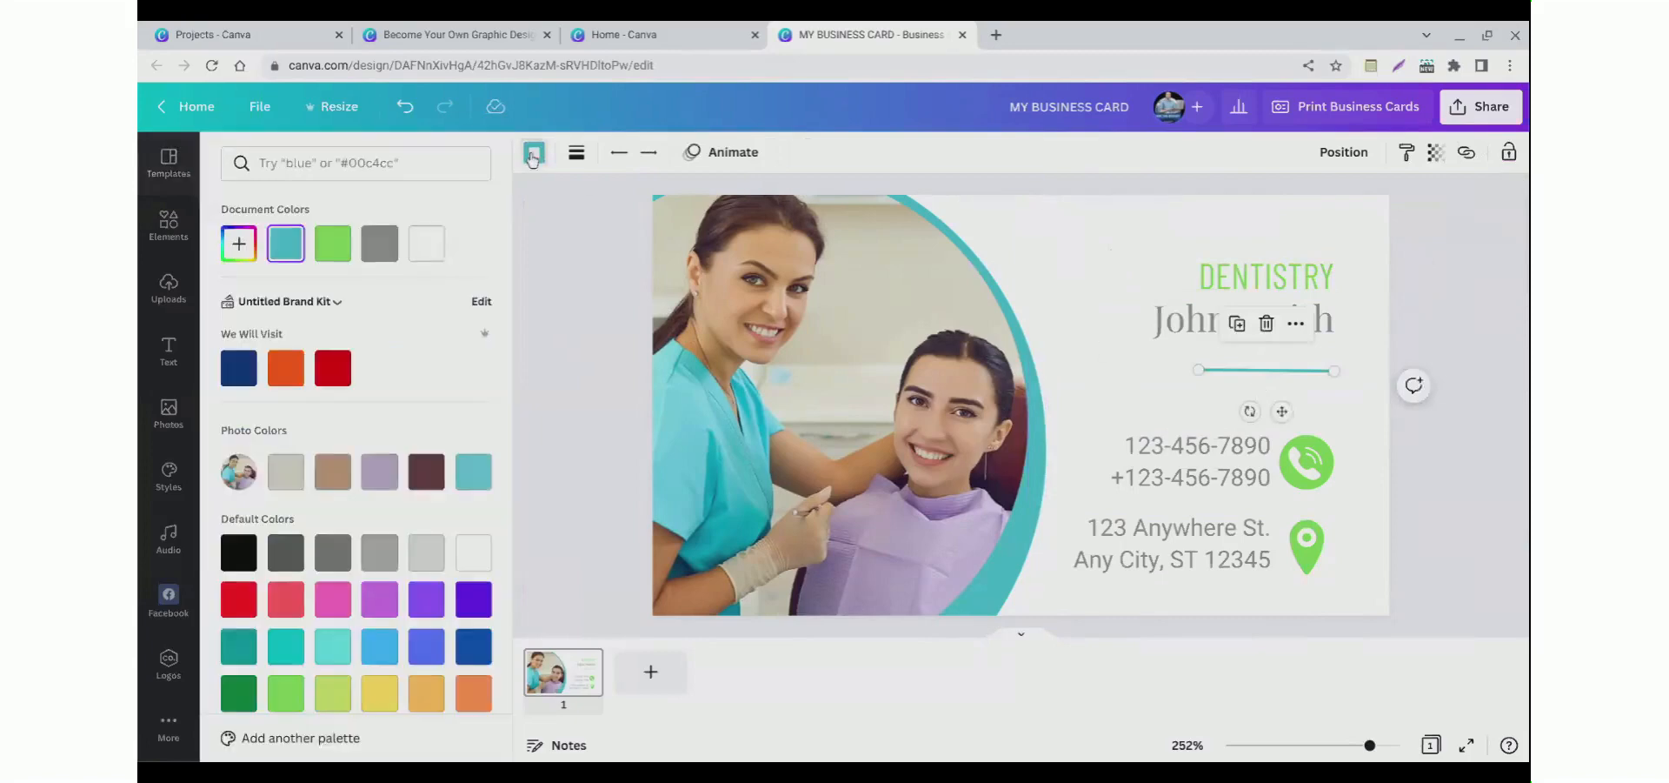
click(333, 243)
click(562, 253)
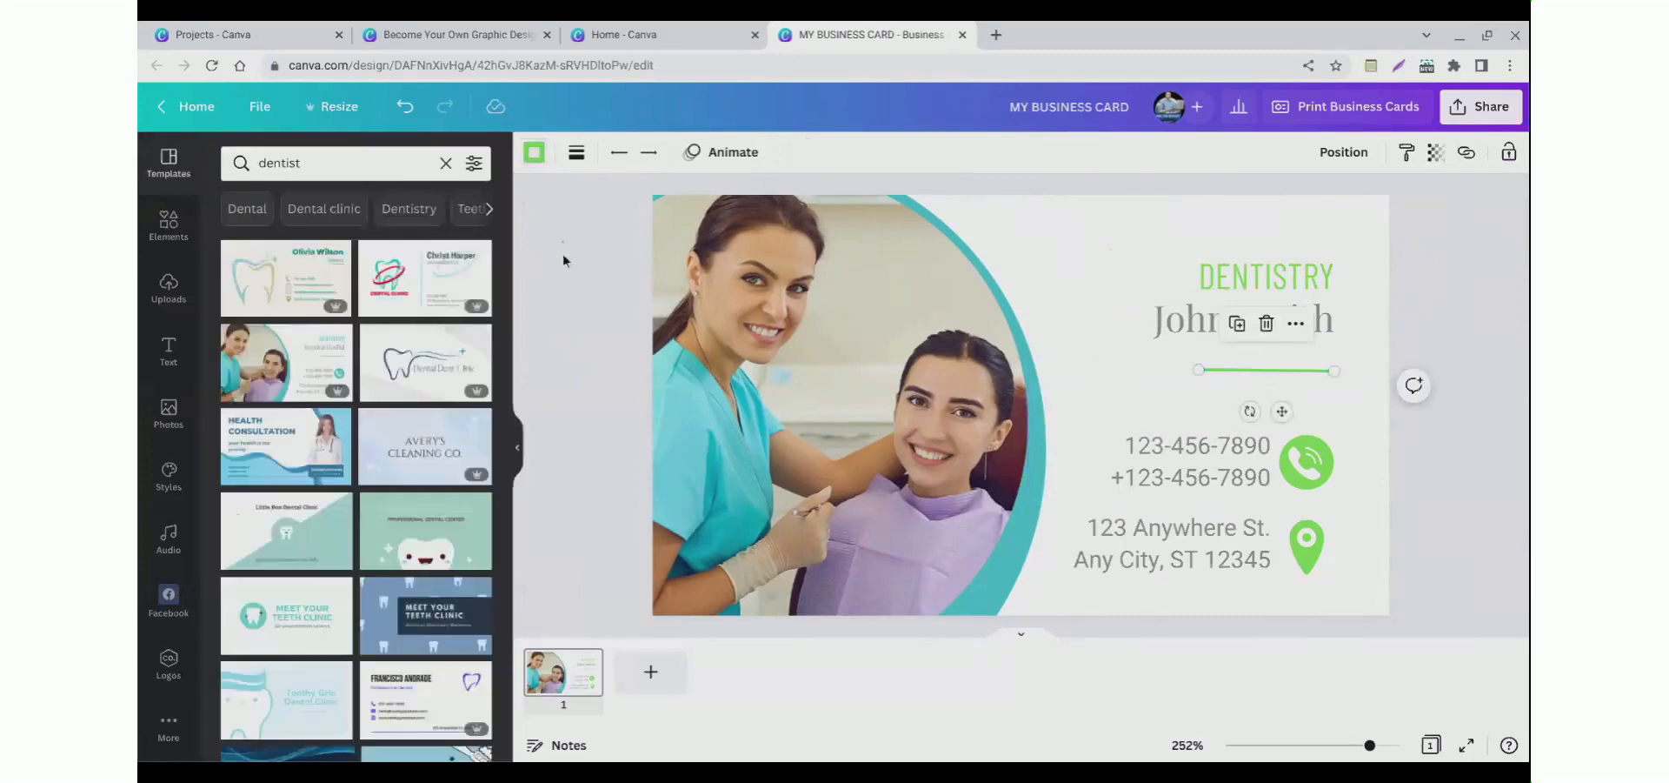
click(562, 253)
Step: Try adding a tooth graphic beside the DENTISTRY heading, coloring it light green, and then delete it
click(169, 225)
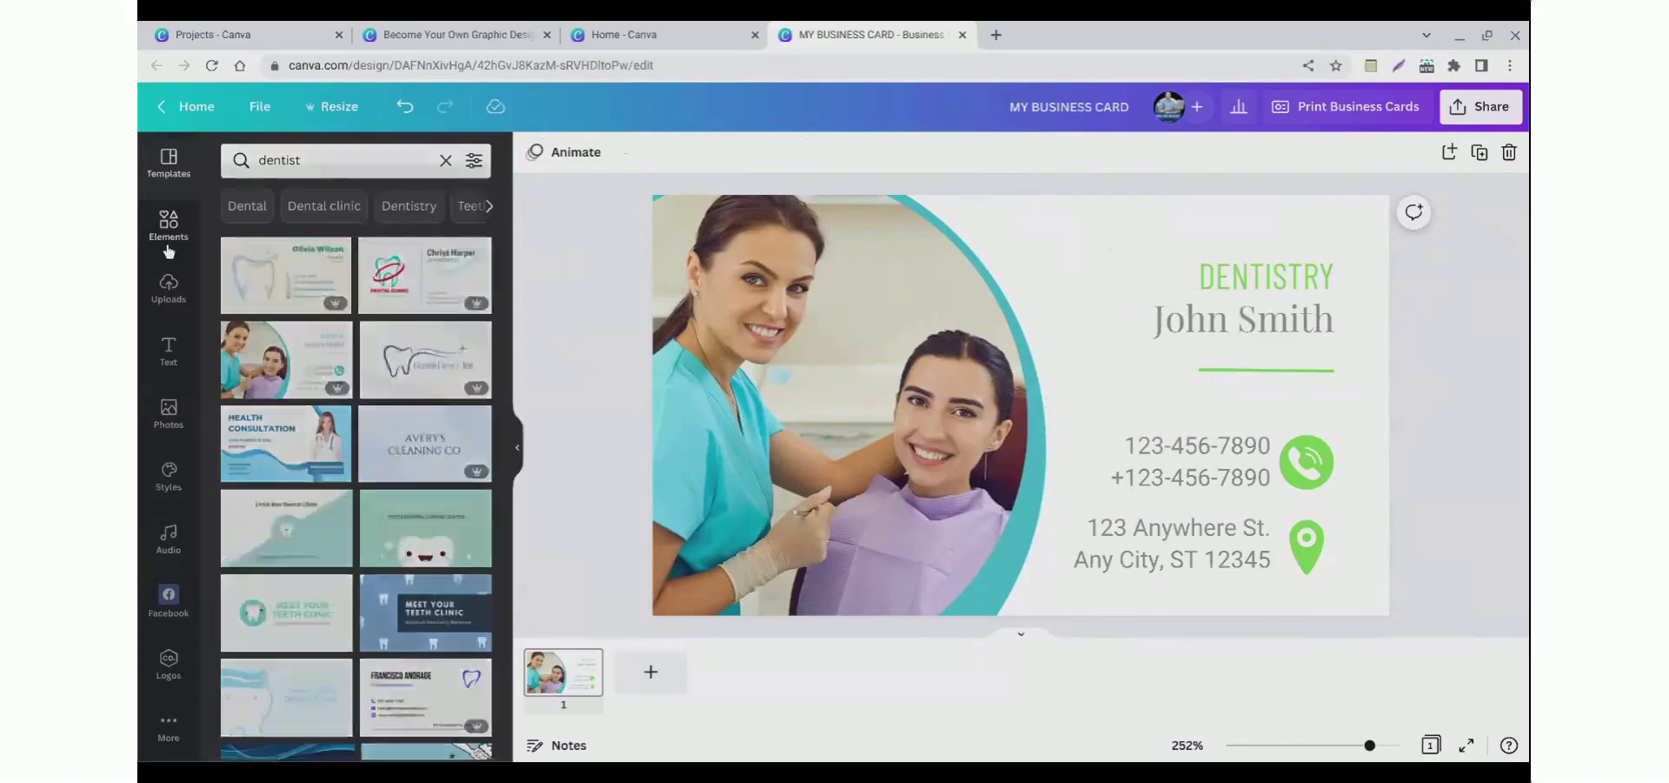
click(328, 164)
text(tooth)
key(Return)
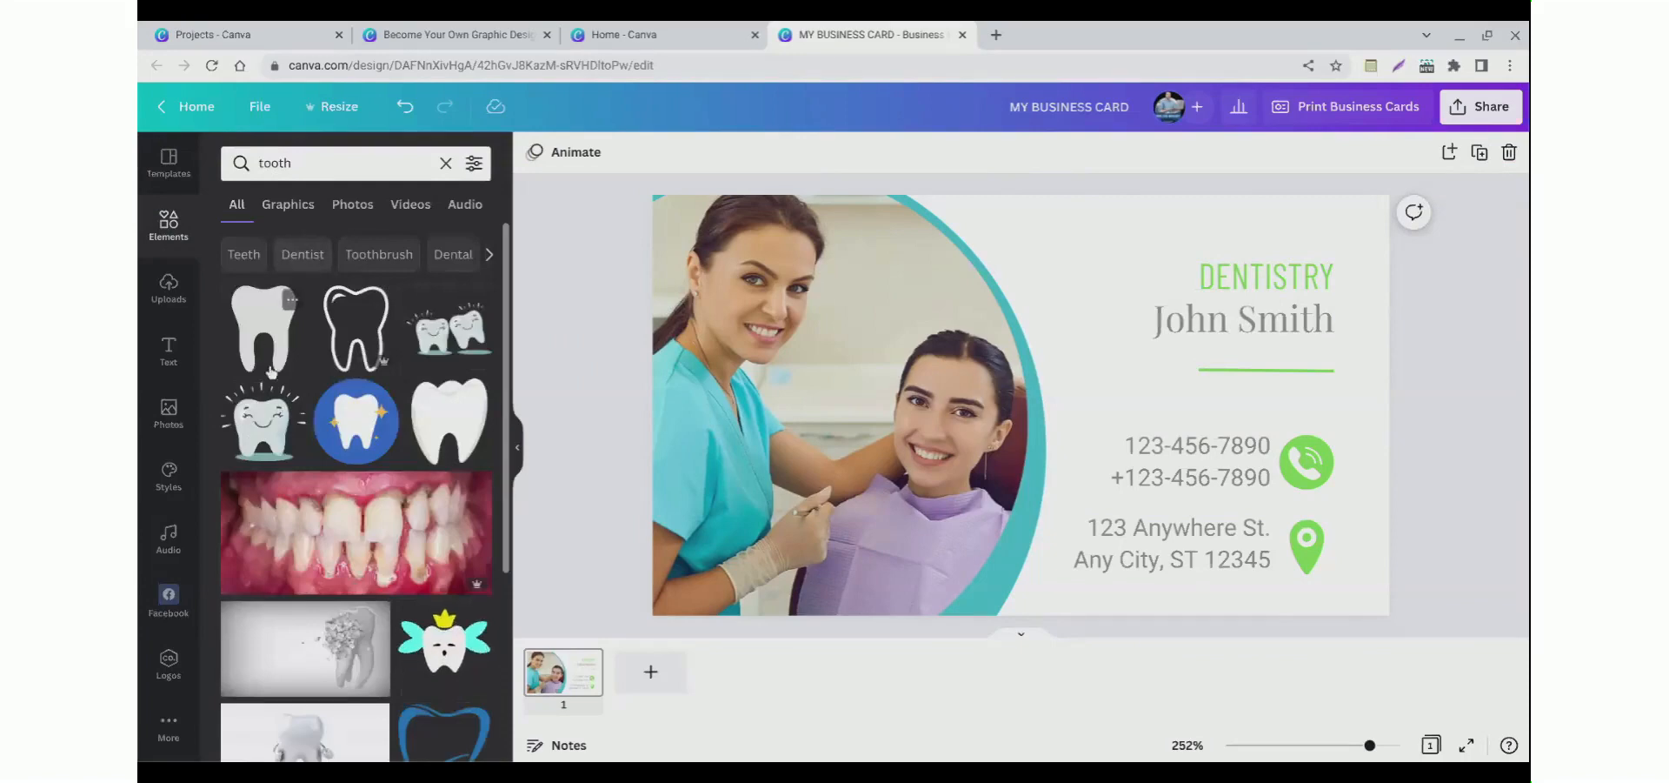
click(275, 349)
drag(1021, 360, 1084, 251)
click(534, 152)
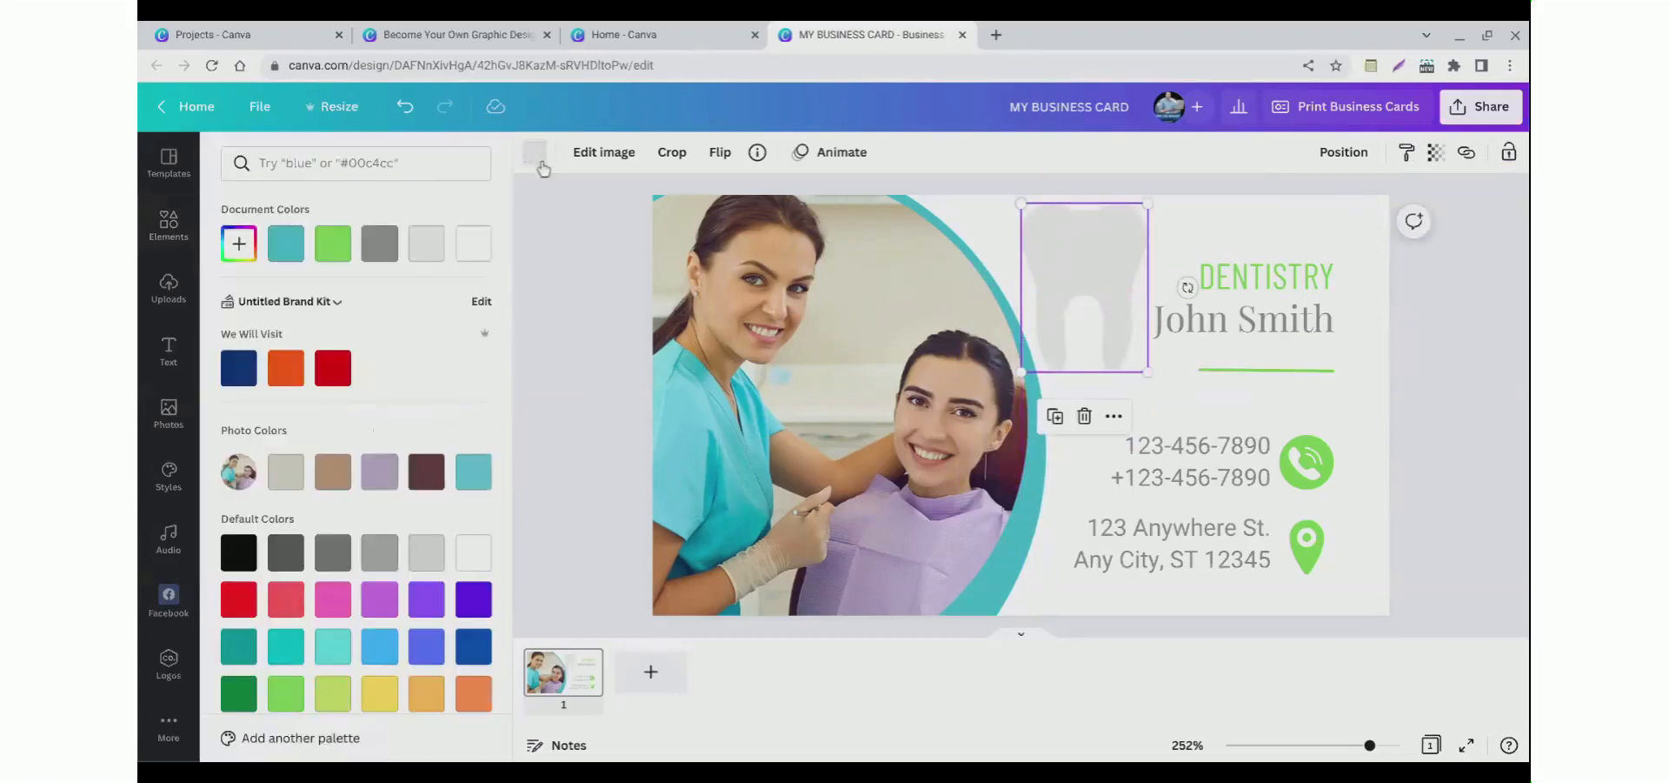
click(333, 693)
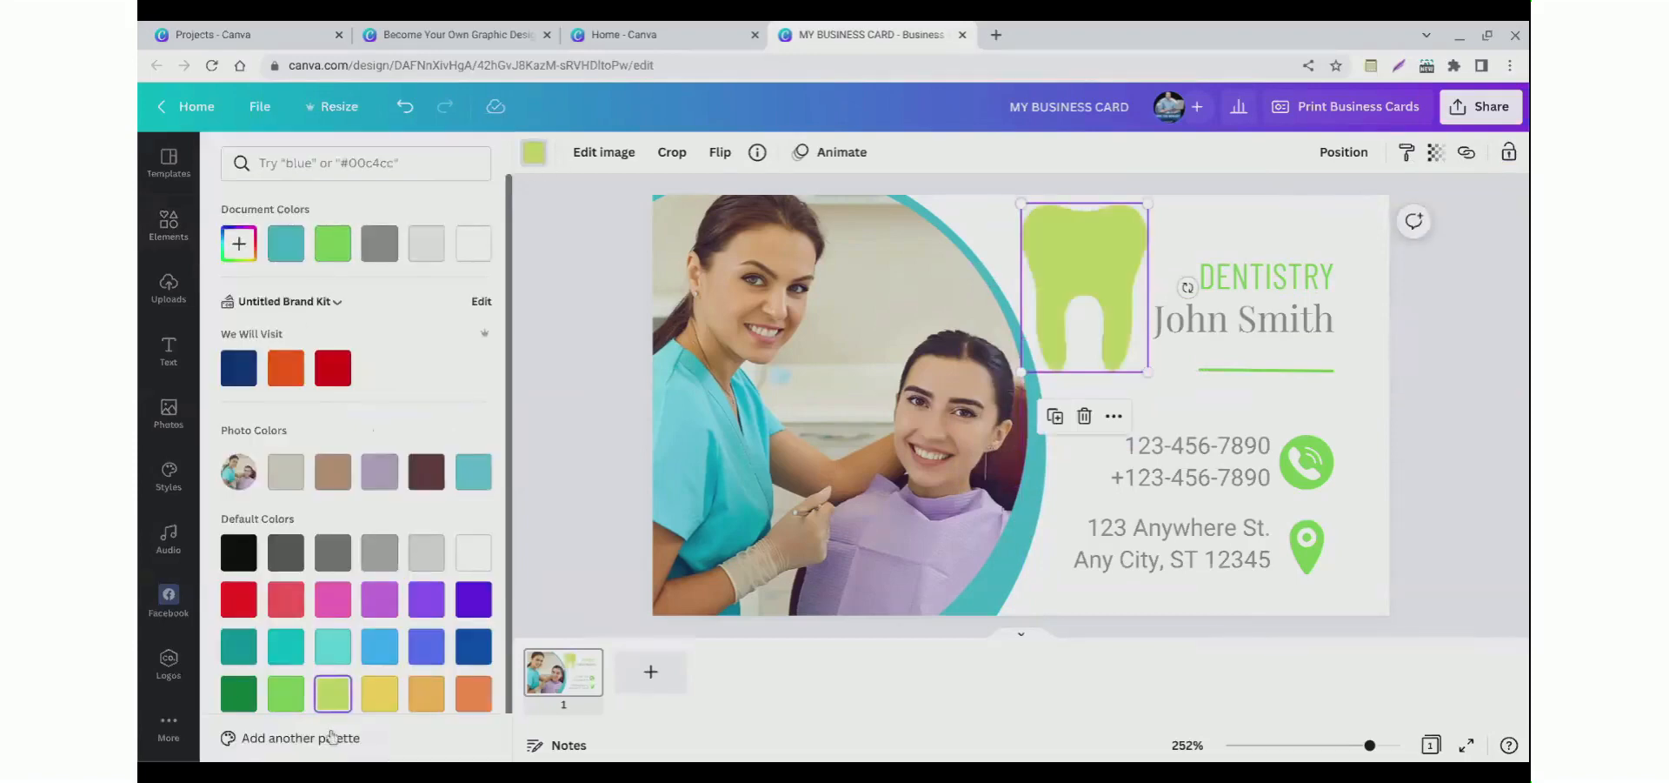
key(Delete)
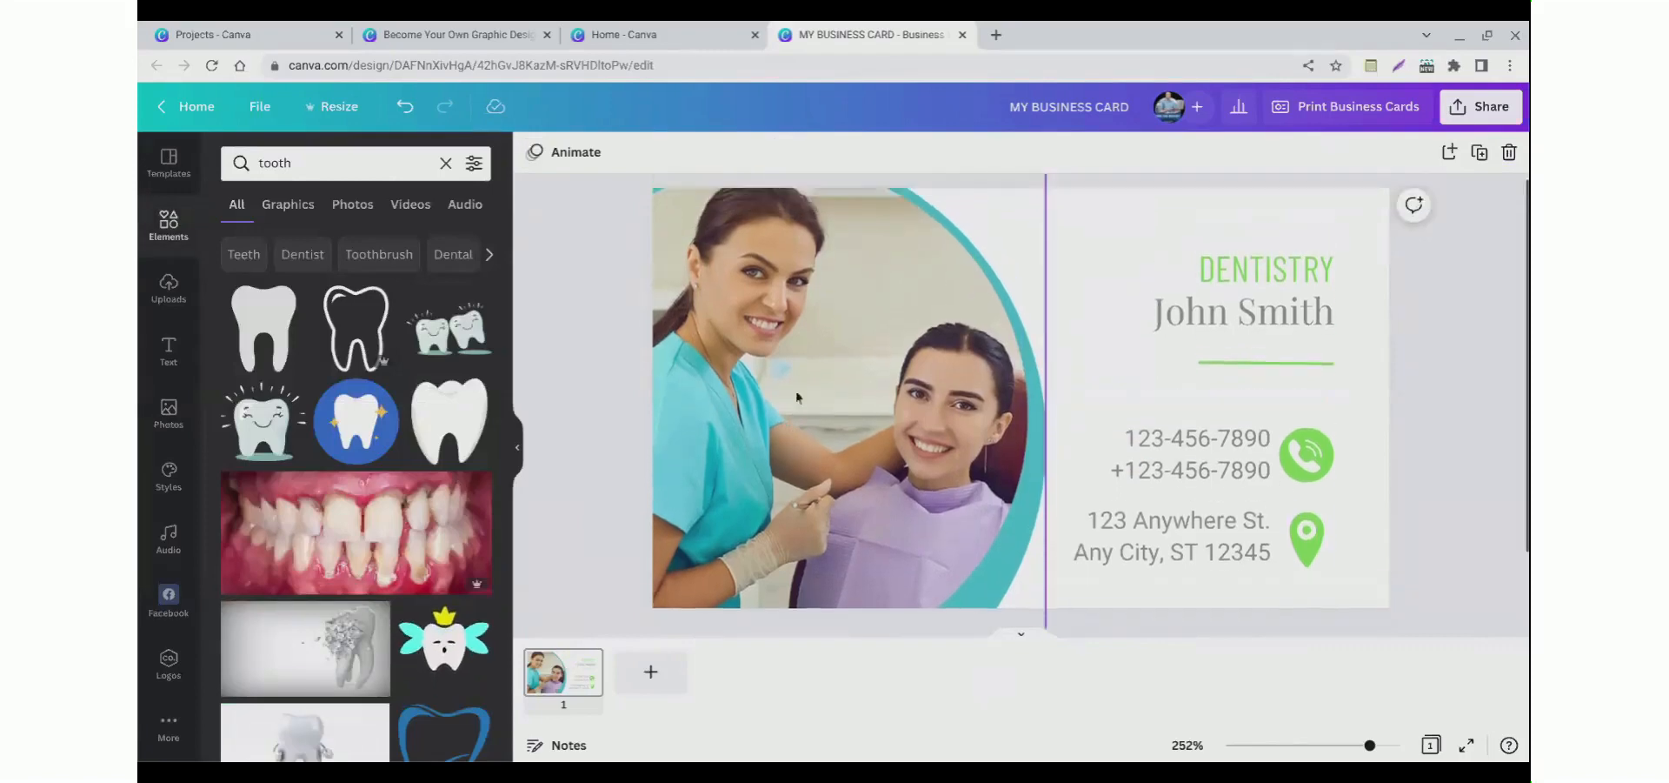
Step: Duplicate the business card page to create a second page
click(1151, 346)
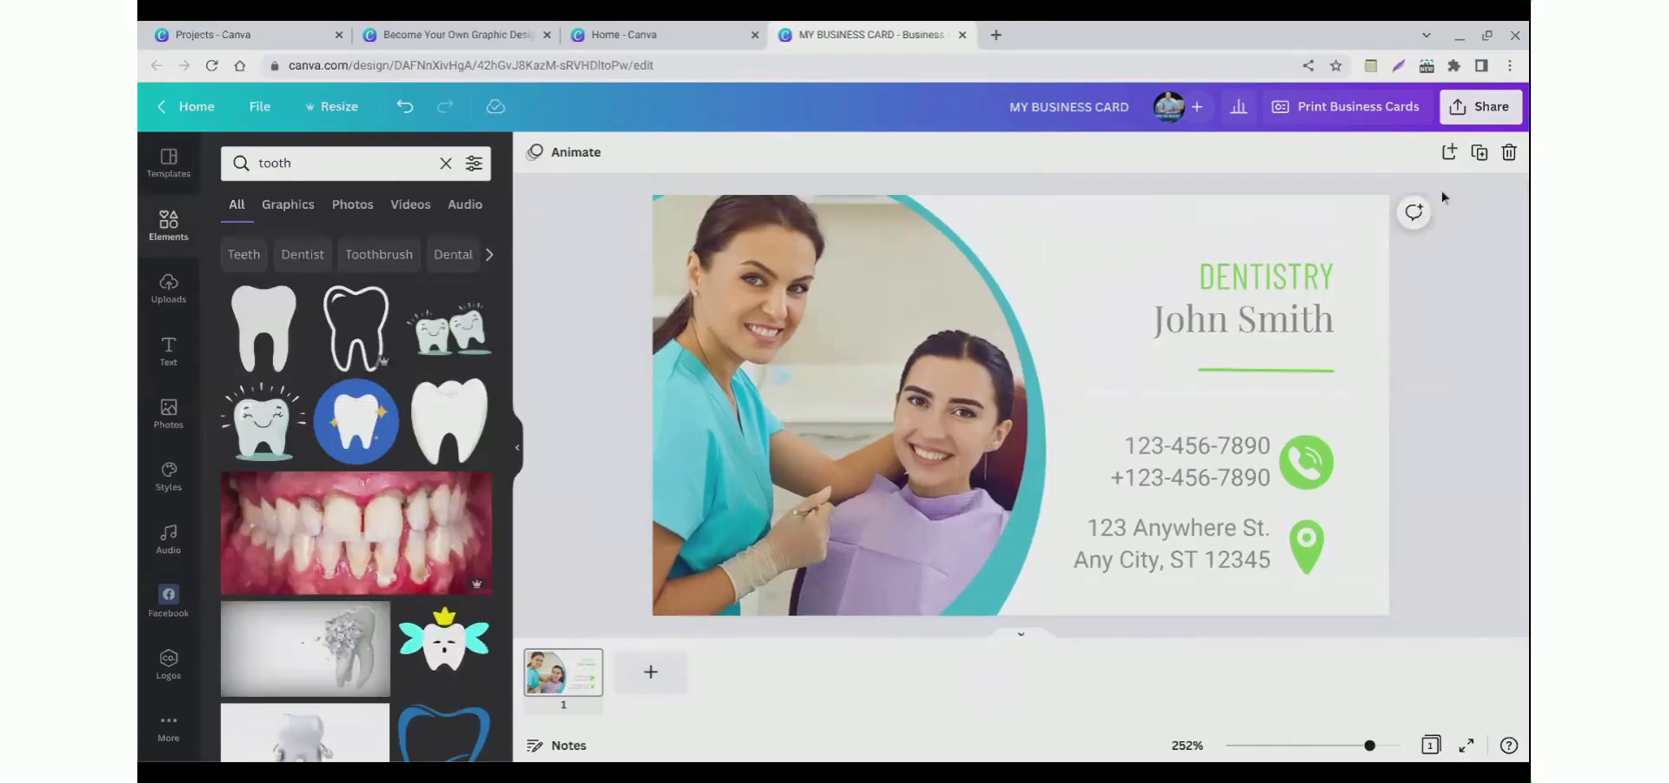
click(1479, 152)
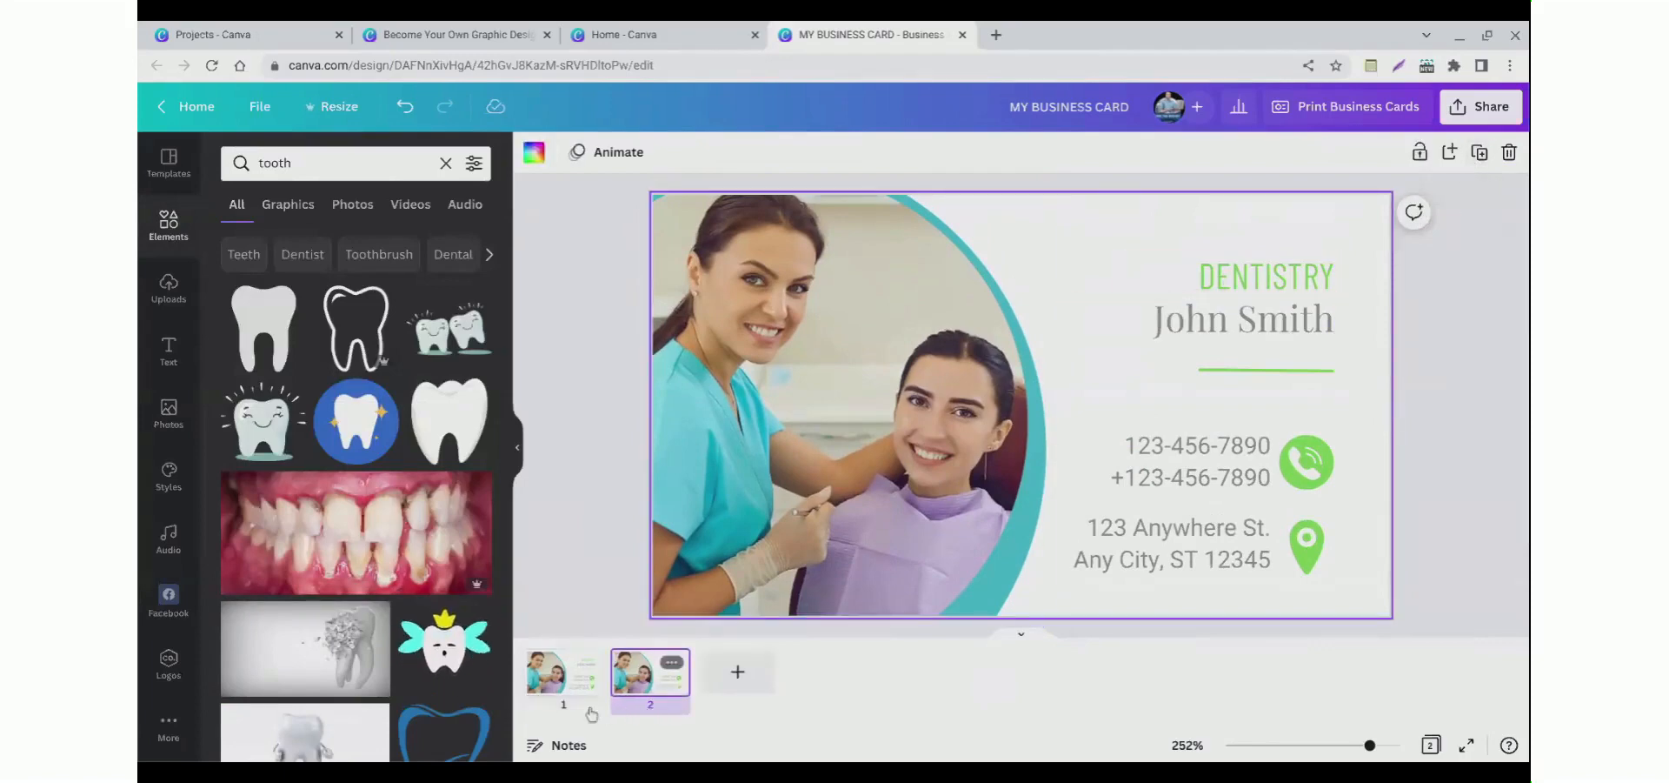
click(551, 713)
click(639, 713)
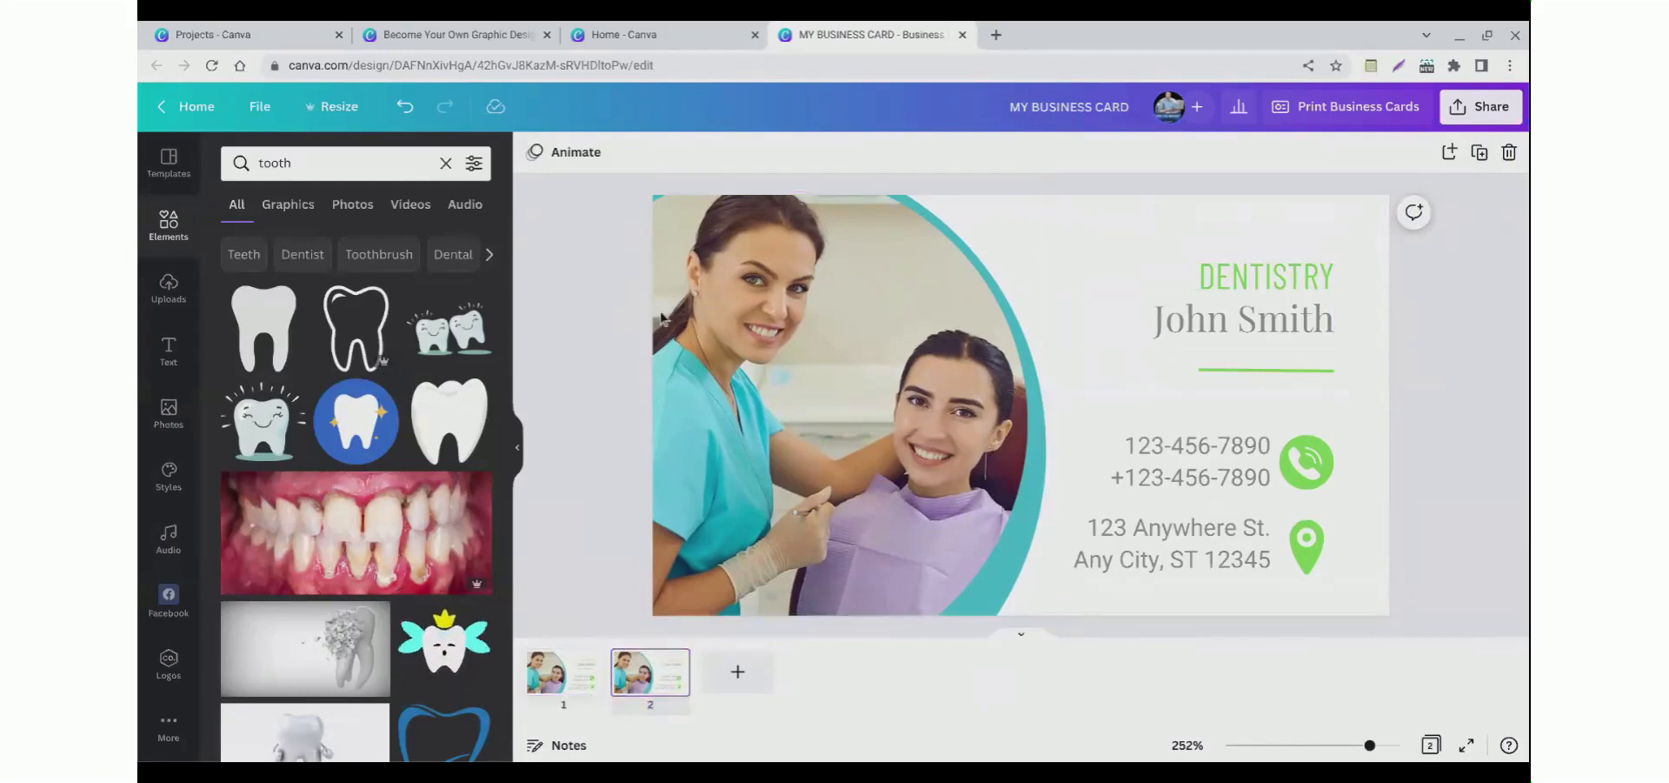
Step: Open the business card print order and set the back side to None, printing only Page 1 on the front
click(1475, 120)
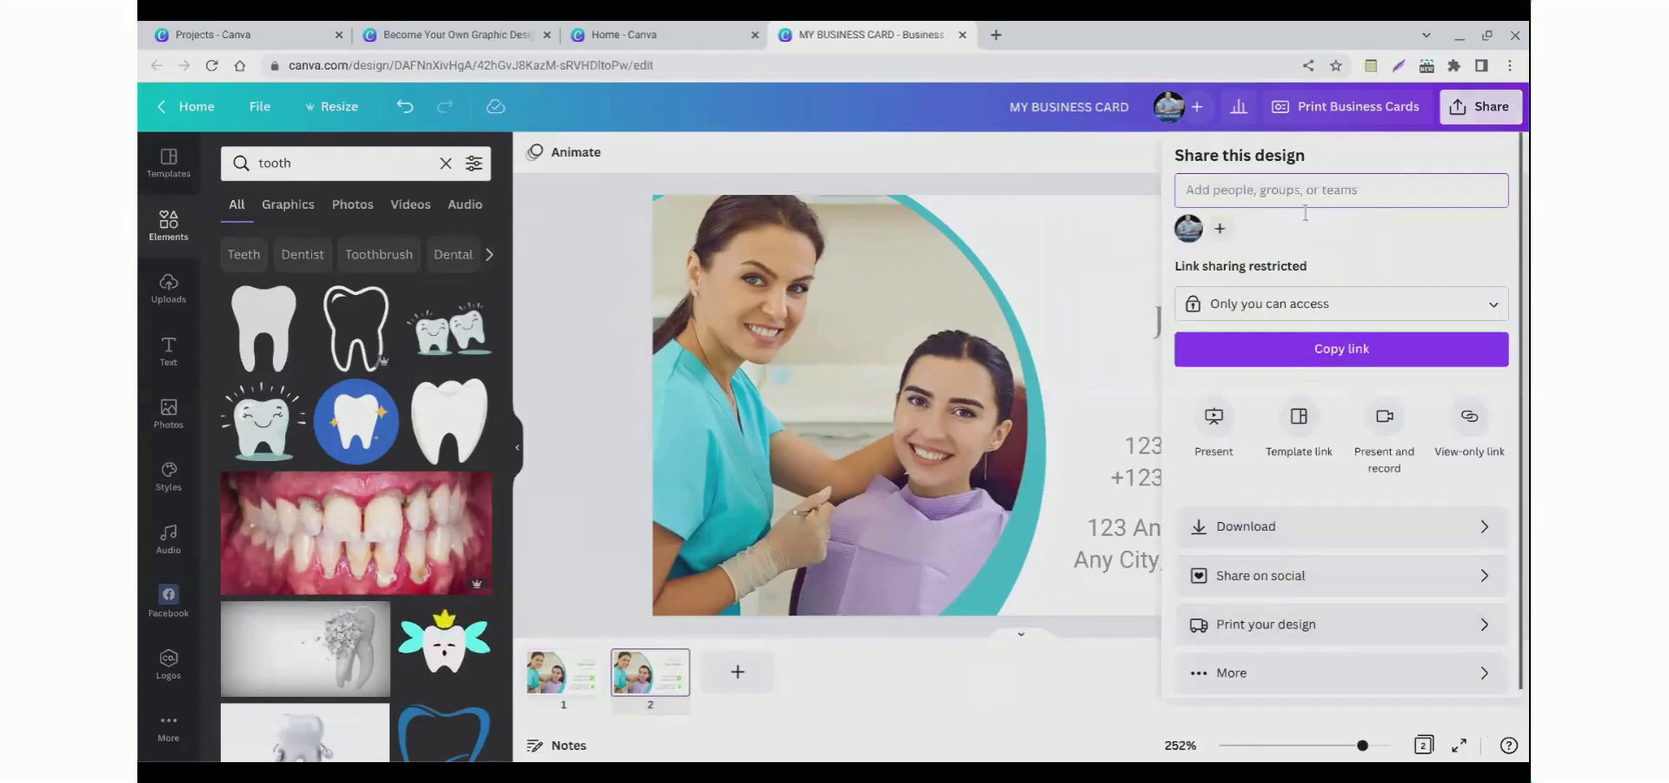
click(1322, 122)
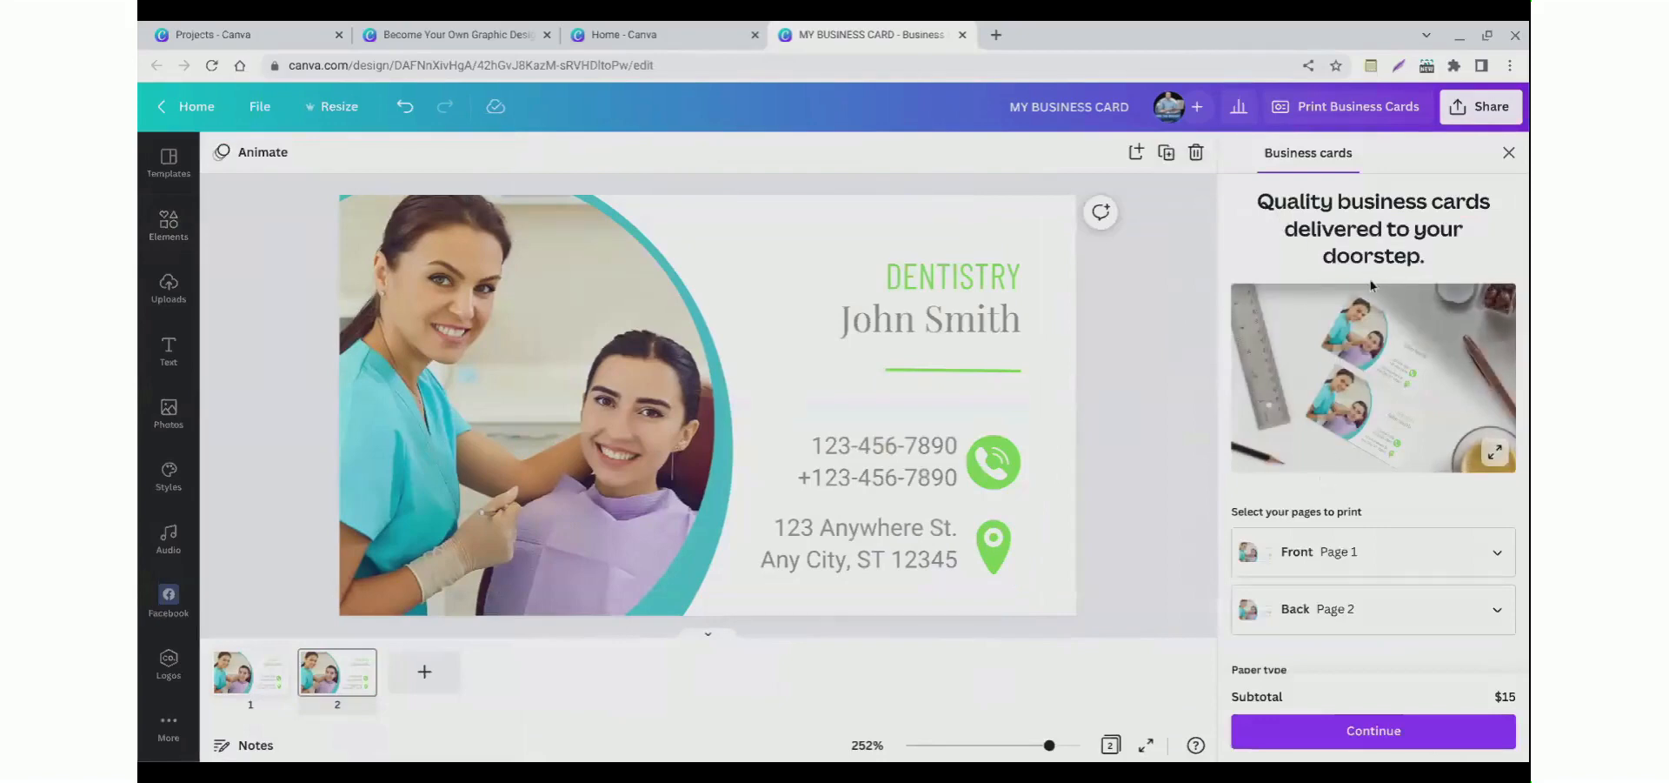
scroll(1317, 413, down, 2)
click(1317, 561)
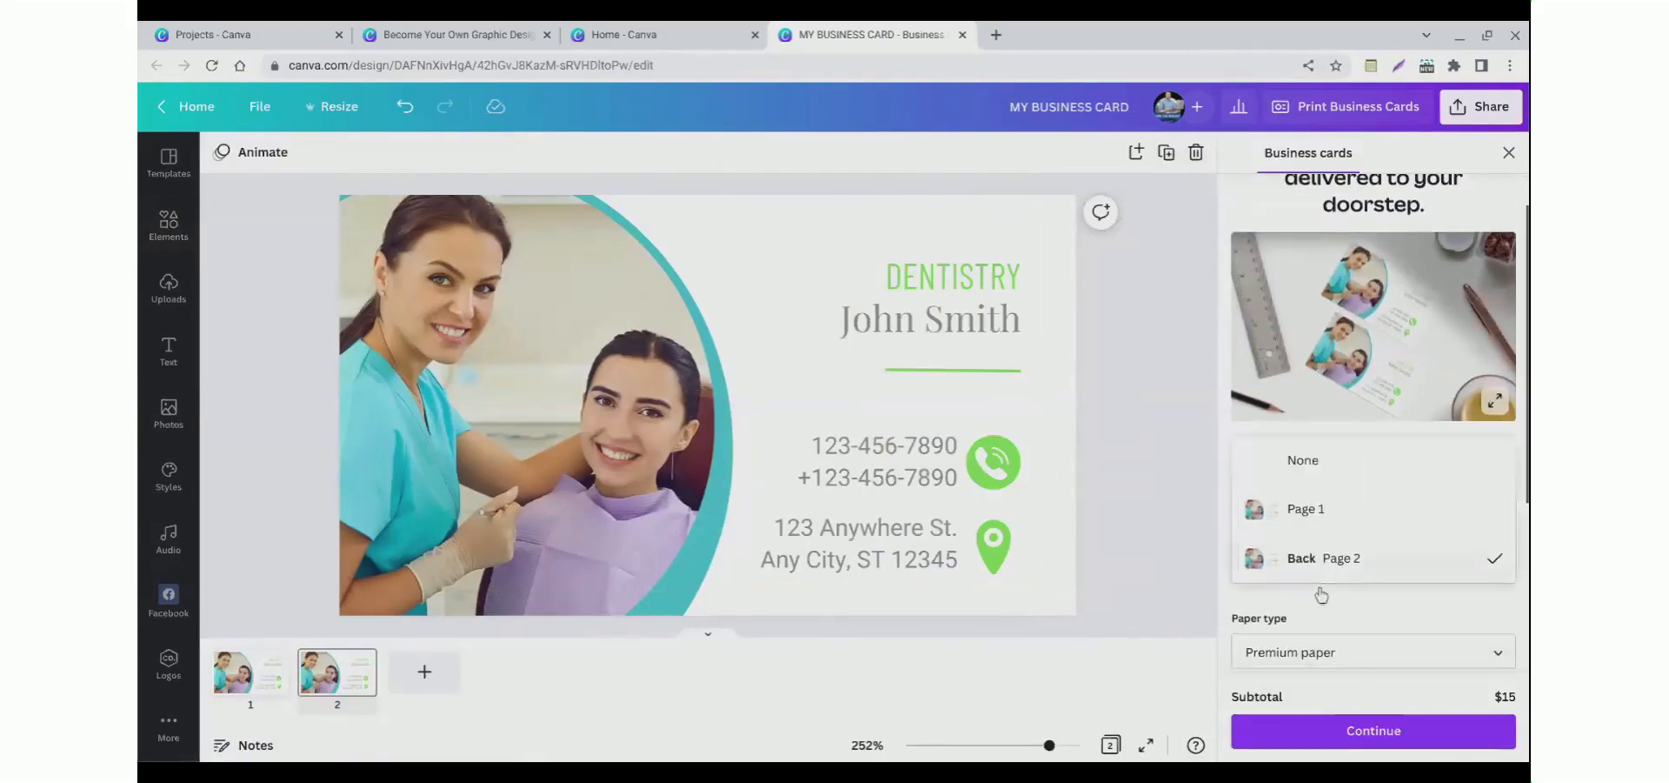
click(1303, 460)
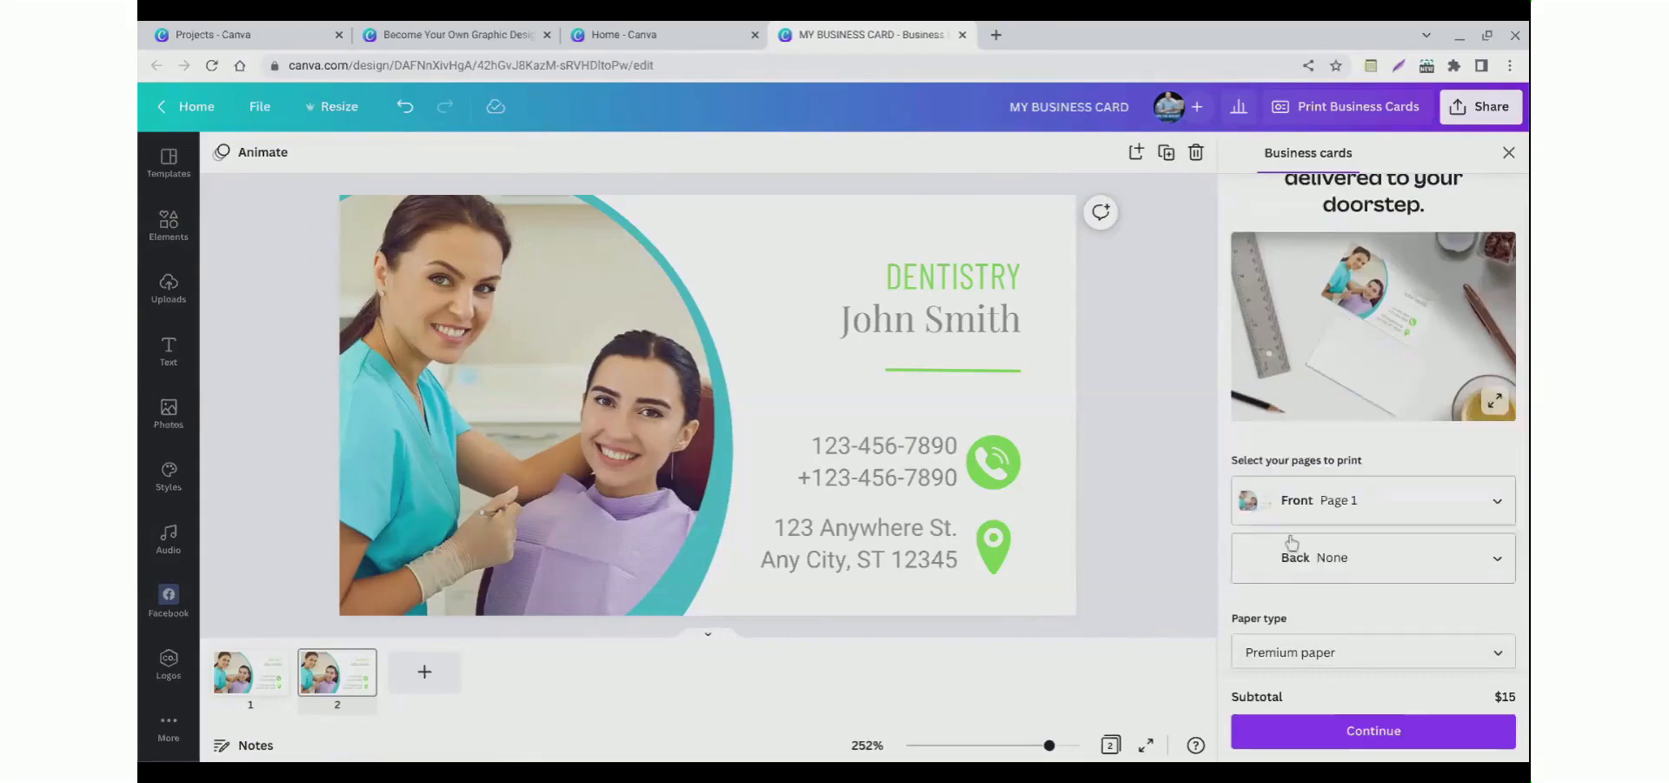
Step: Change the print order's paper type to Standard paper
scroll(1292, 543, down, 3)
click(1291, 510)
click(1291, 536)
click(1288, 565)
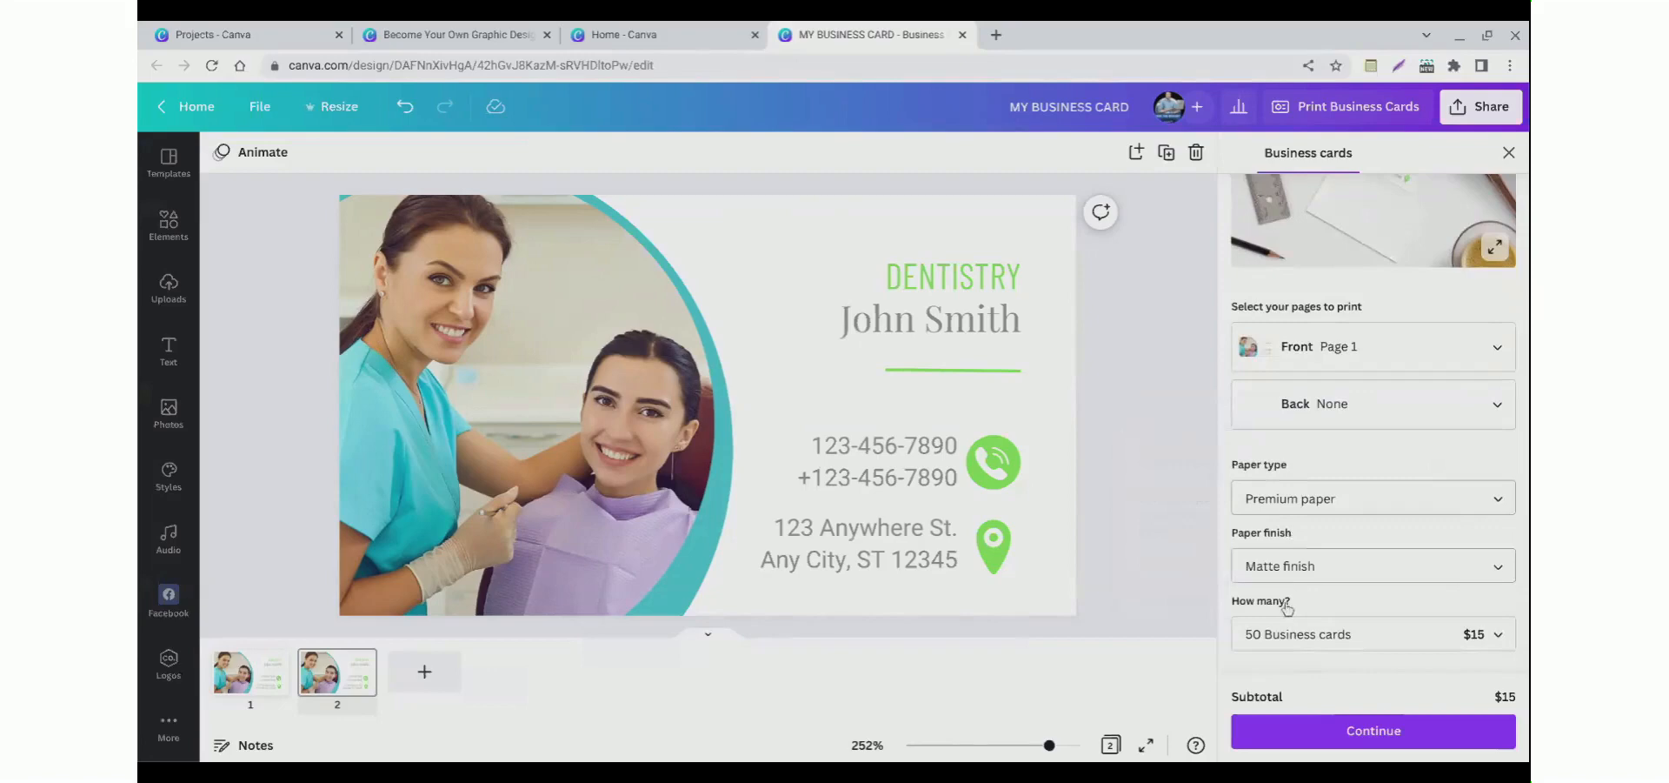
click(1279, 614)
click(1284, 598)
click(1284, 597)
scroll(1279, 604, down, 1)
scroll(1276, 600, down, 2)
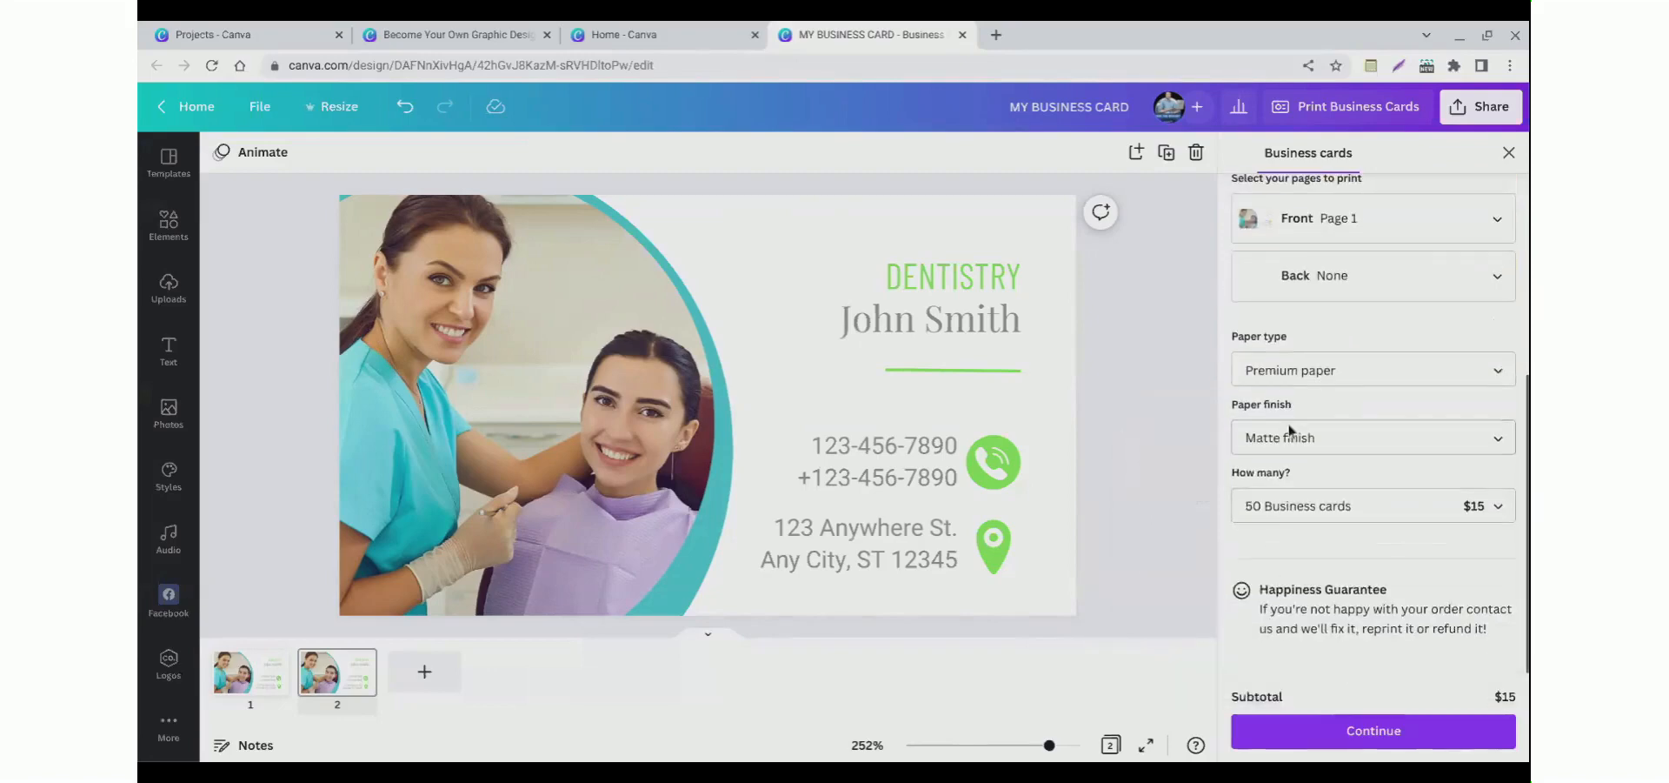
click(1291, 383)
click(1243, 343)
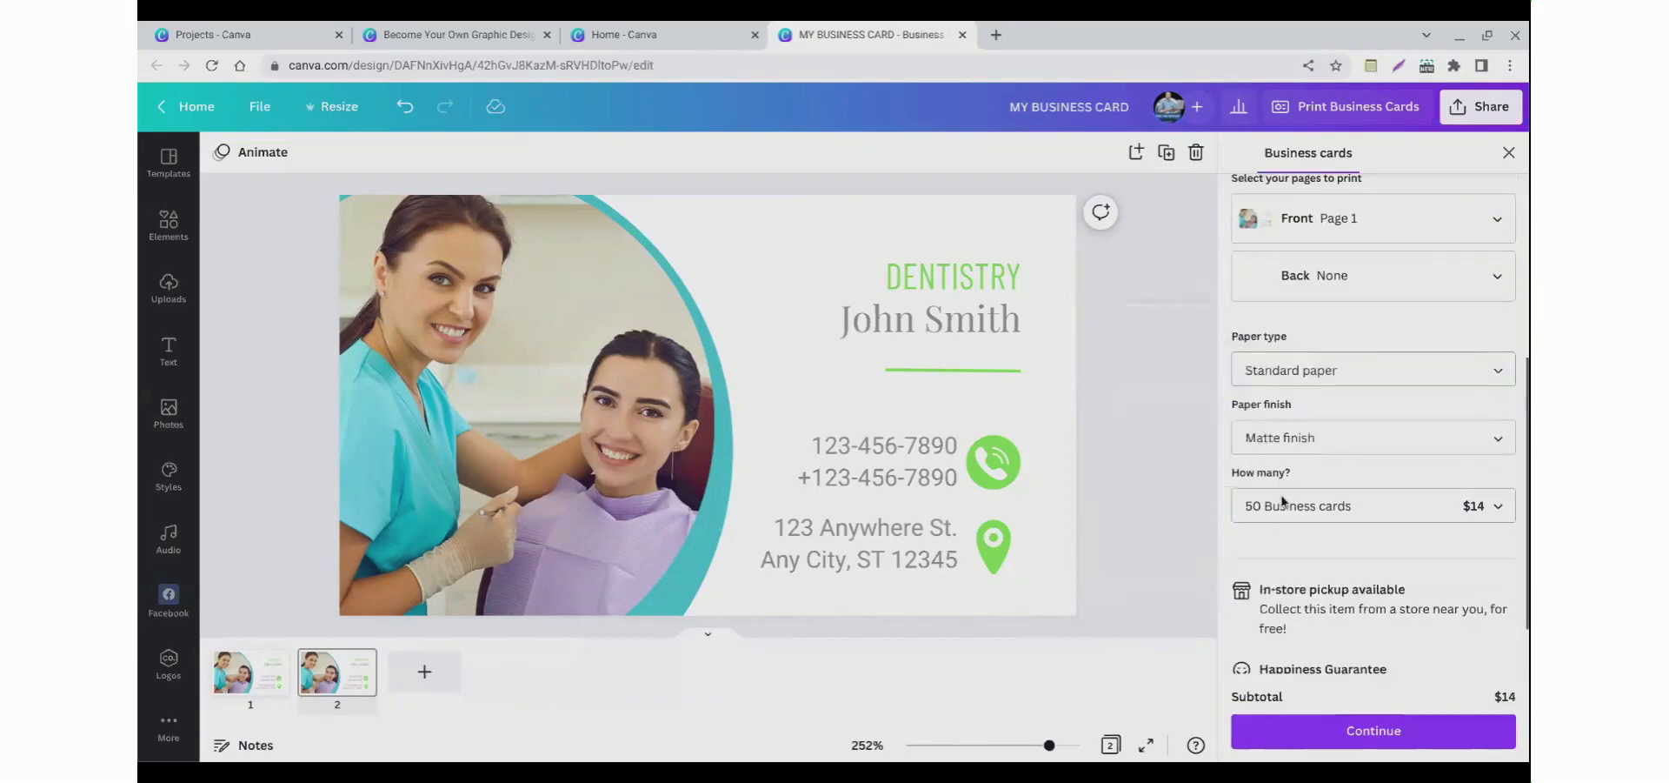
Step: Set the paper finish to Uncoated finish and browse the quantity options for the number of cards
click(1285, 439)
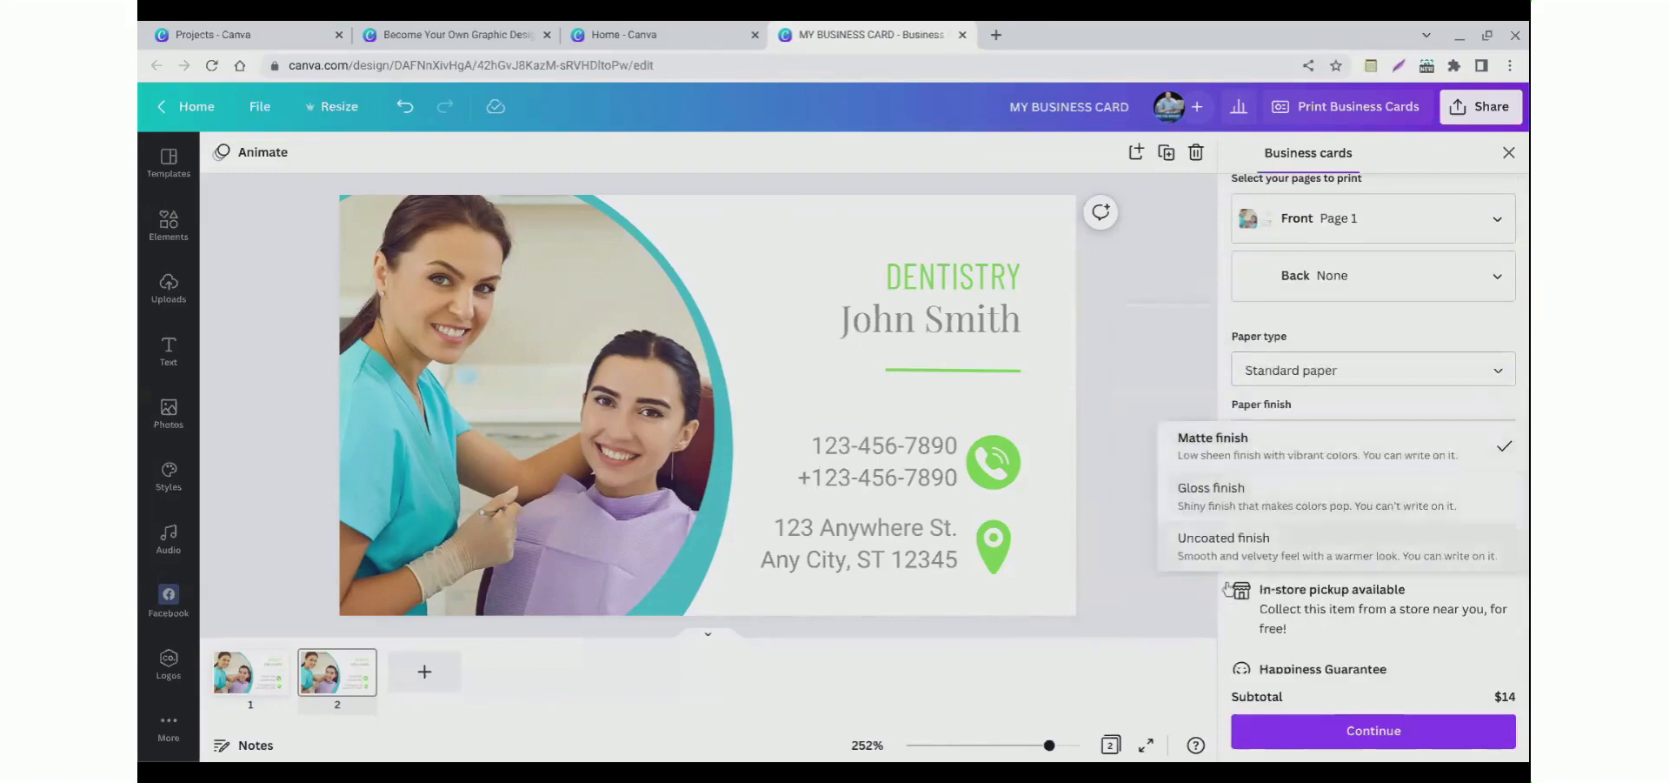
click(1233, 554)
click(1269, 511)
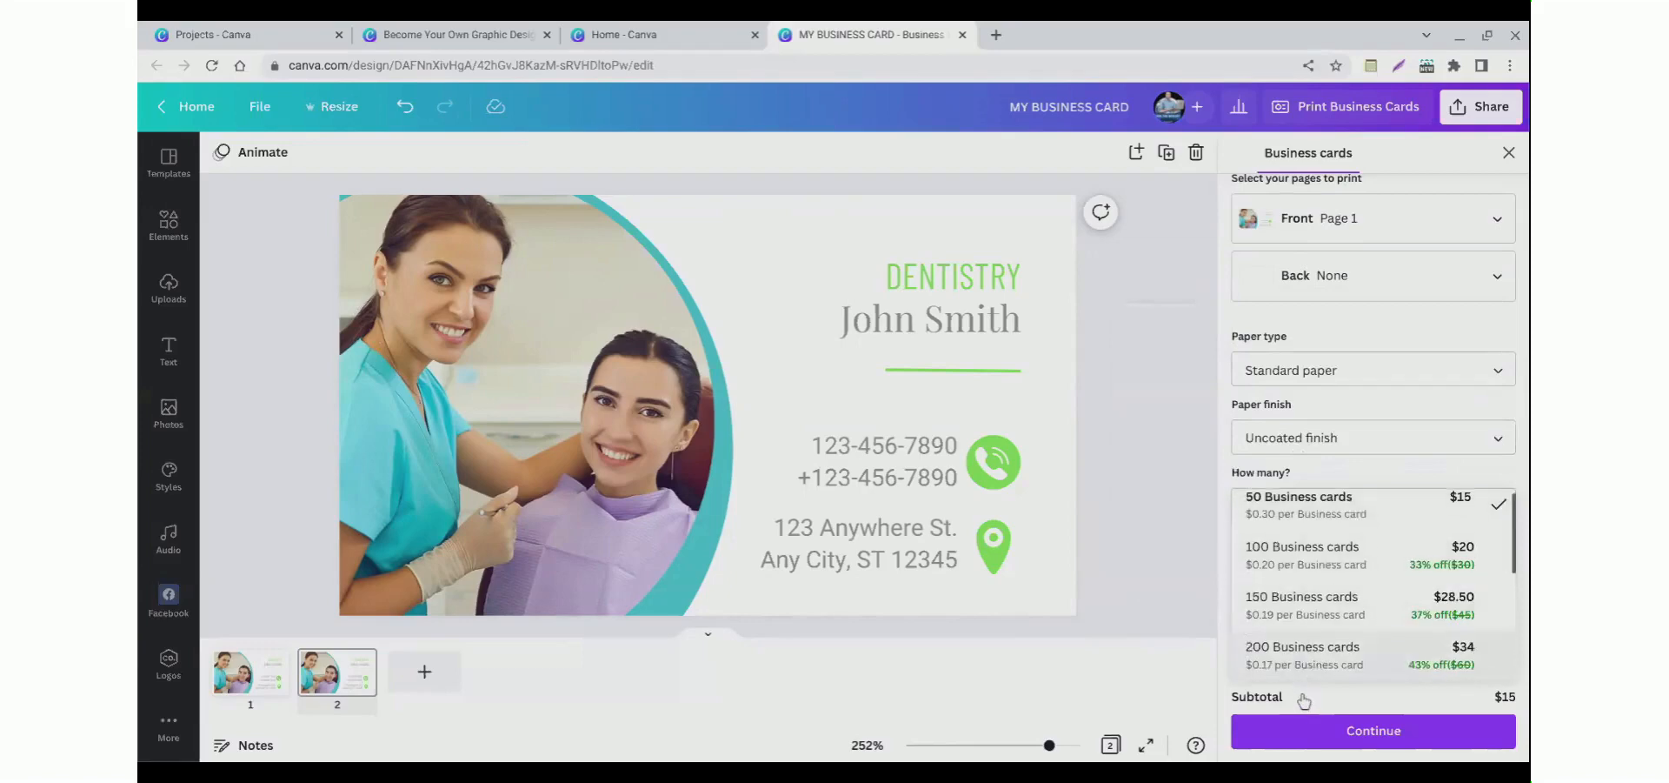
scroll(1302, 687, down, 3)
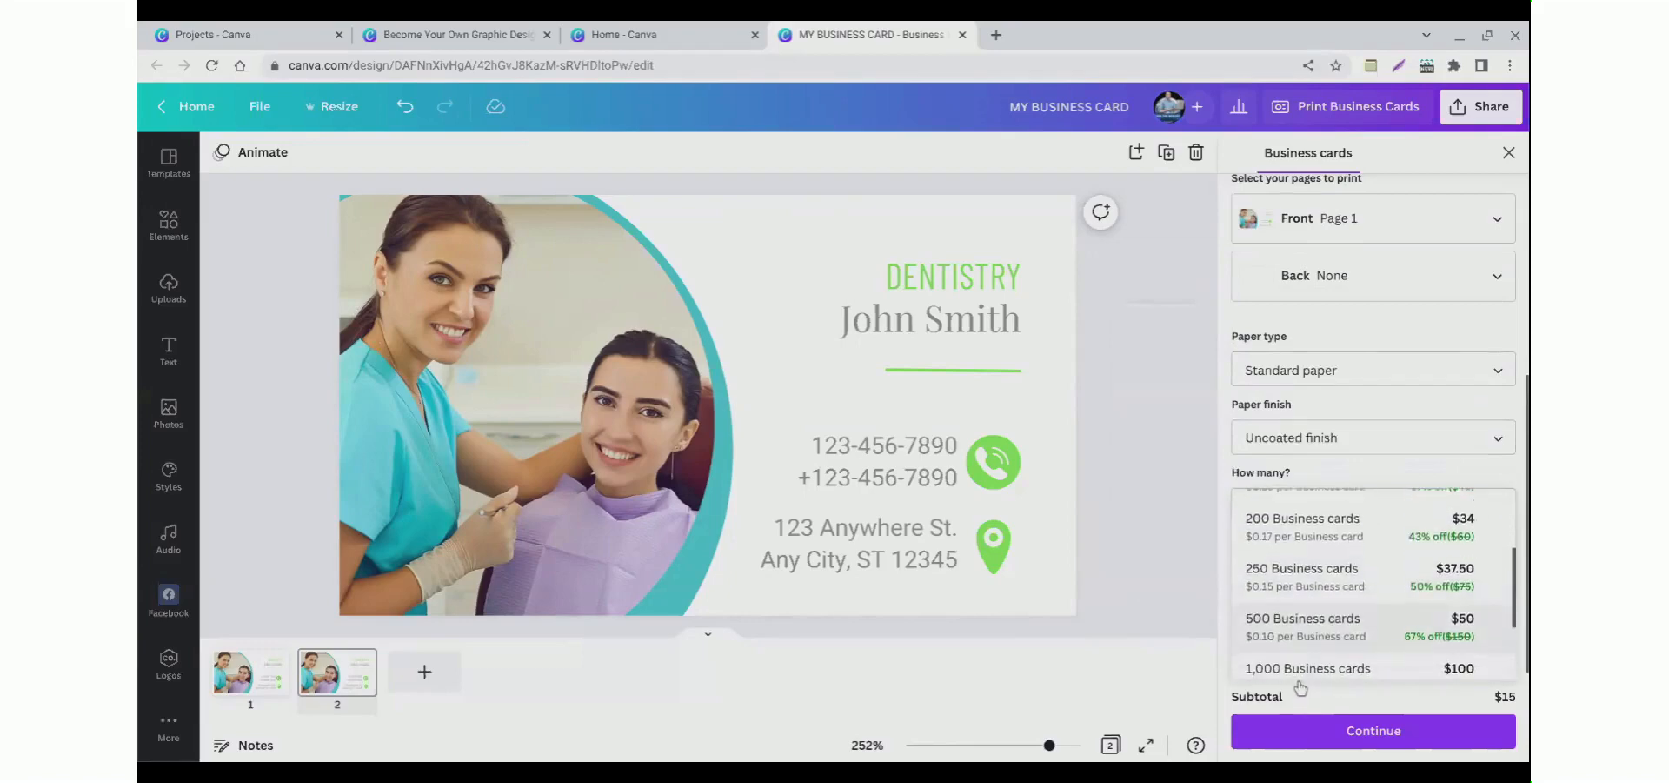
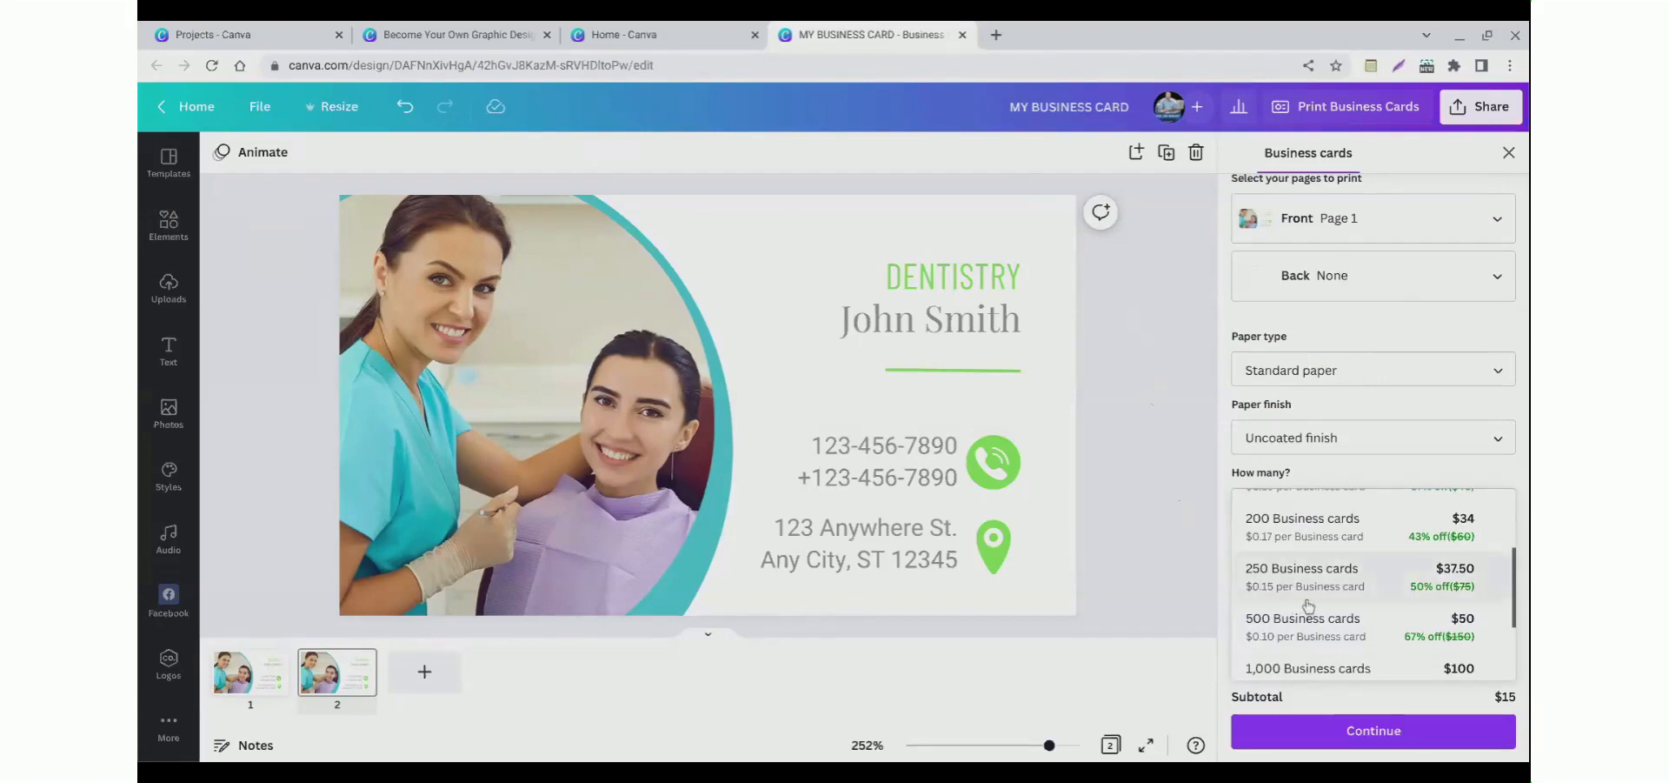
Step: Set the business card quantity to 500 business cards
scroll(1287, 622, down, 1)
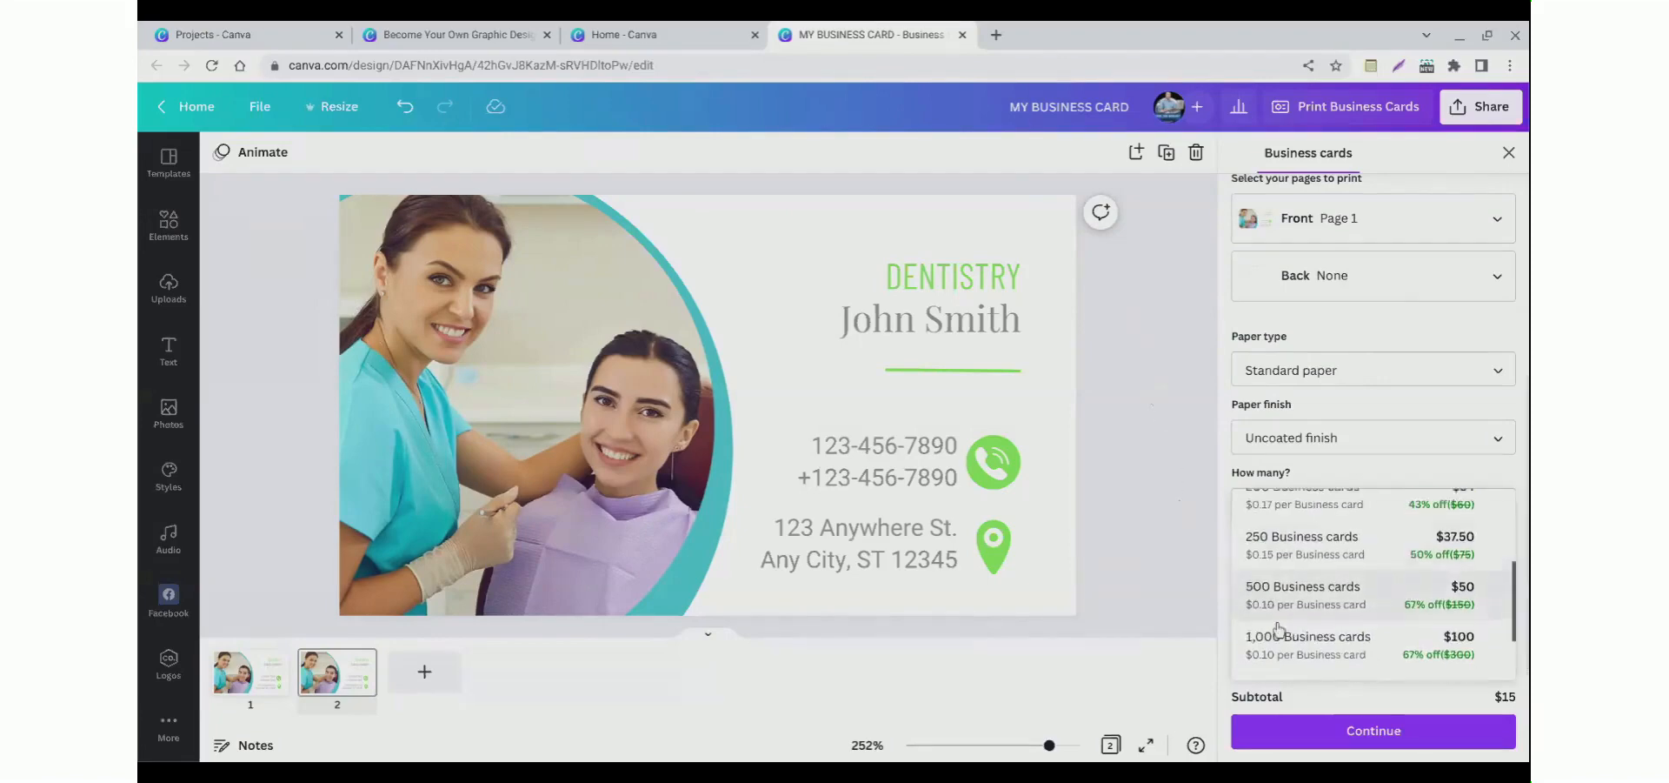
scroll(1308, 625, down, 1)
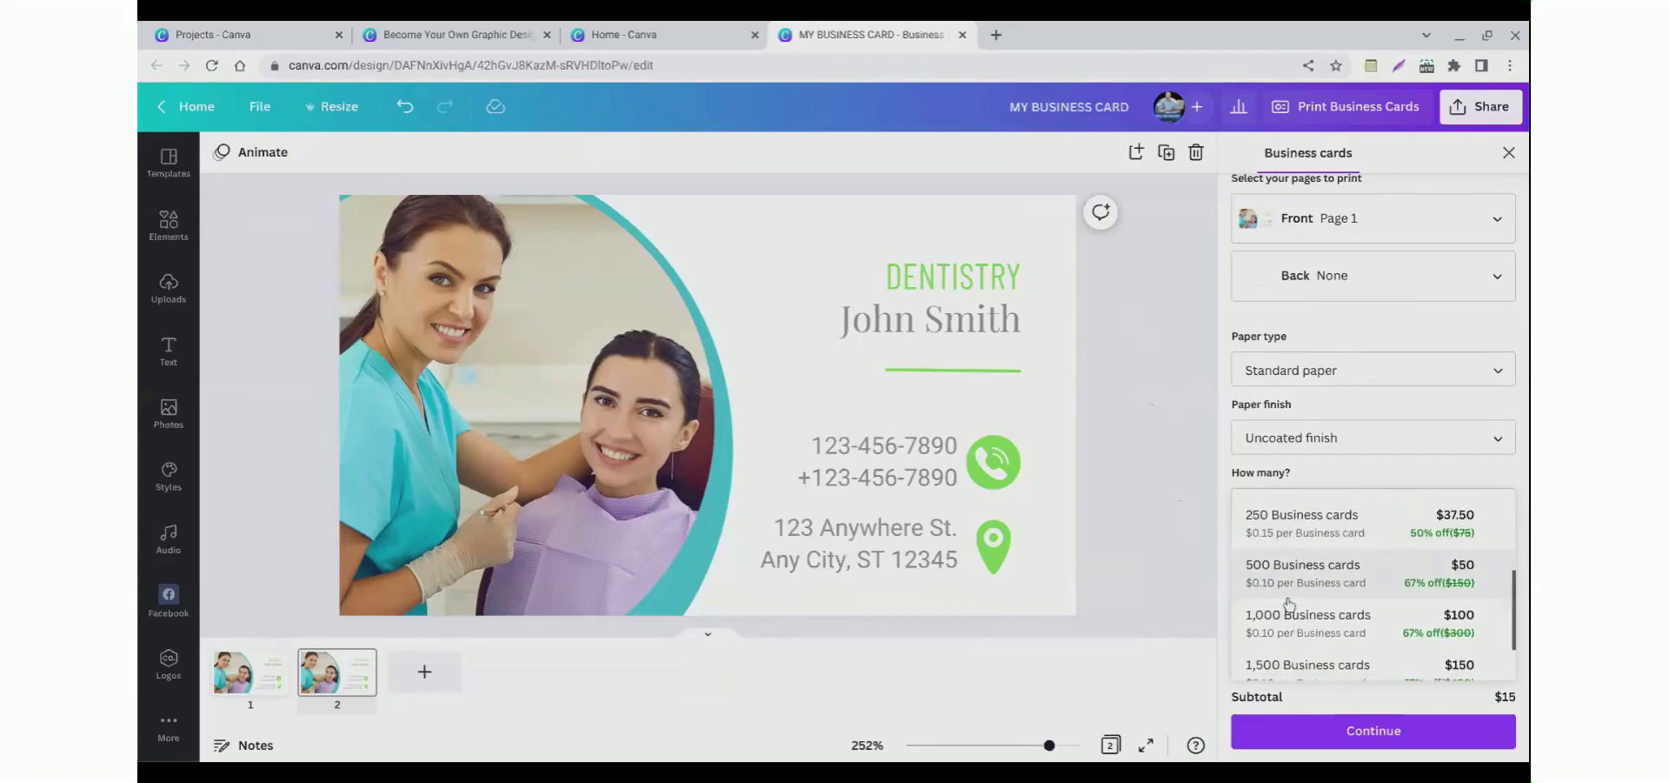
click(1286, 599)
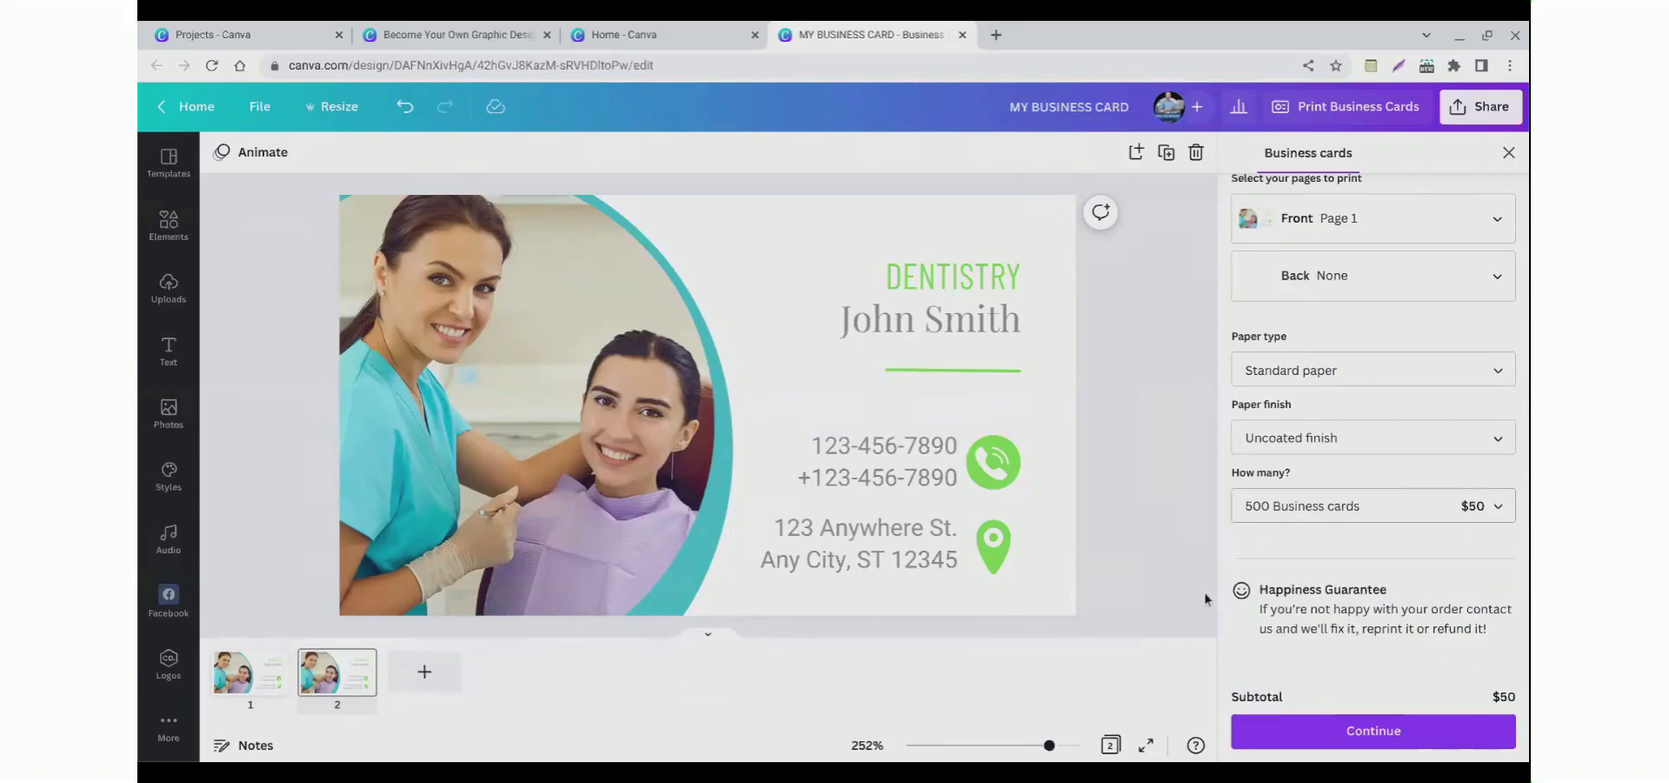
Step: Continue the print order to checkout and review the shipping details and delivery options
click(1325, 737)
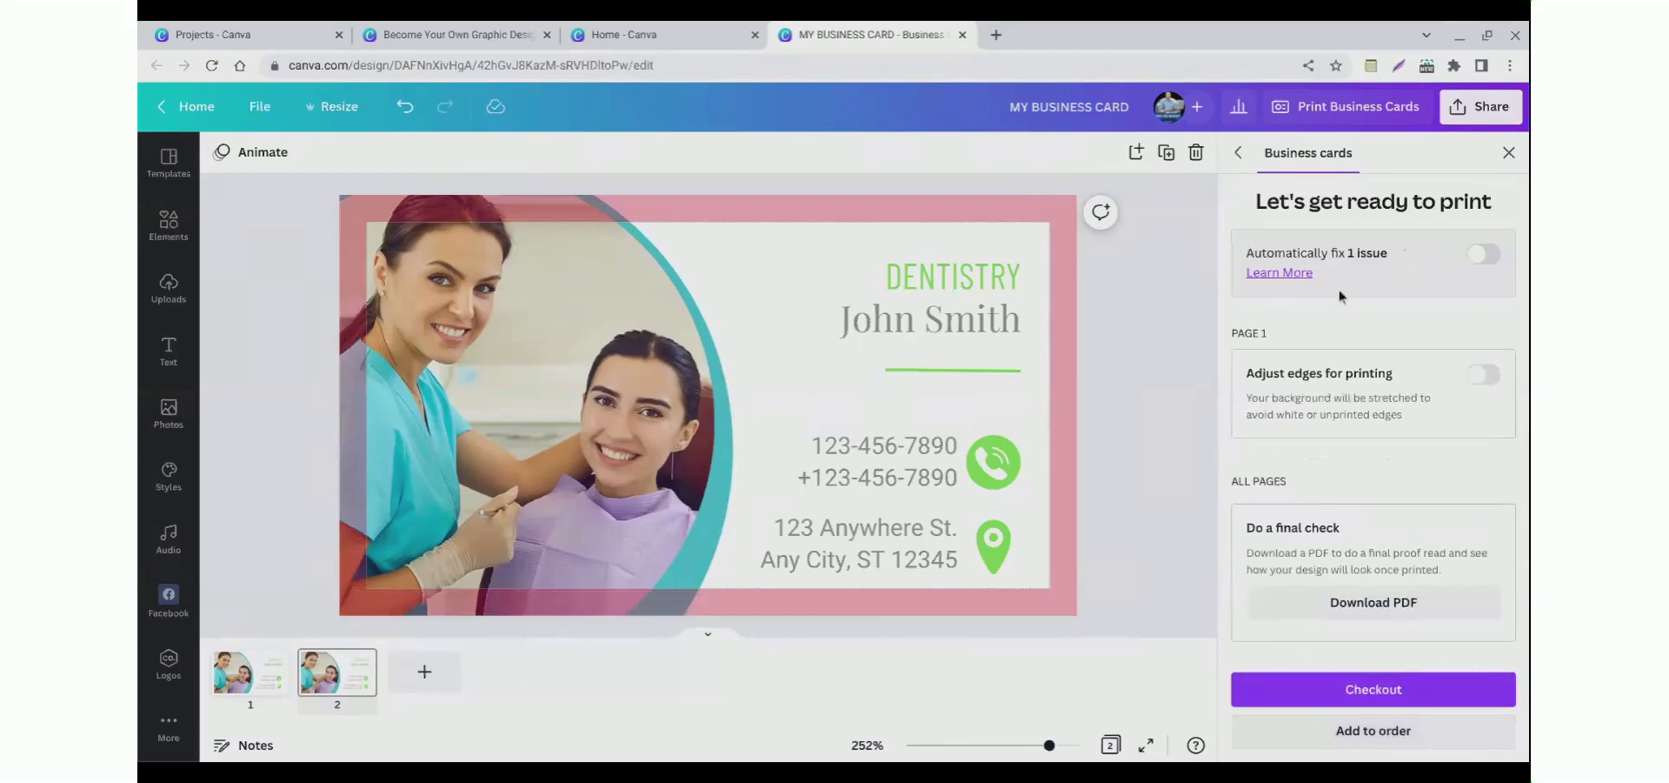
click(1345, 735)
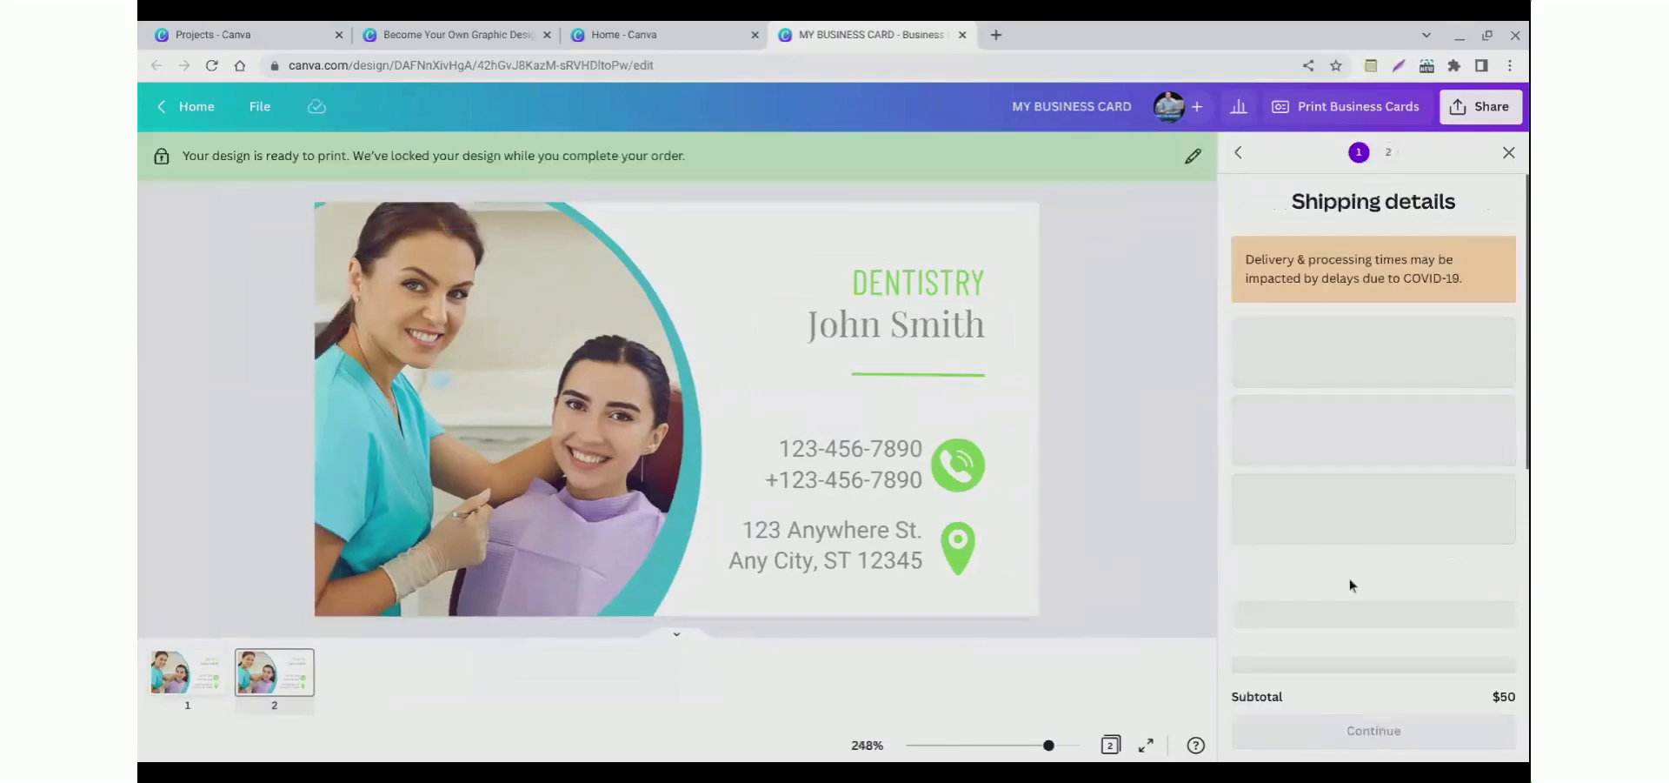
scroll(1337, 519, down, 2)
scroll(1337, 519, down, 2)
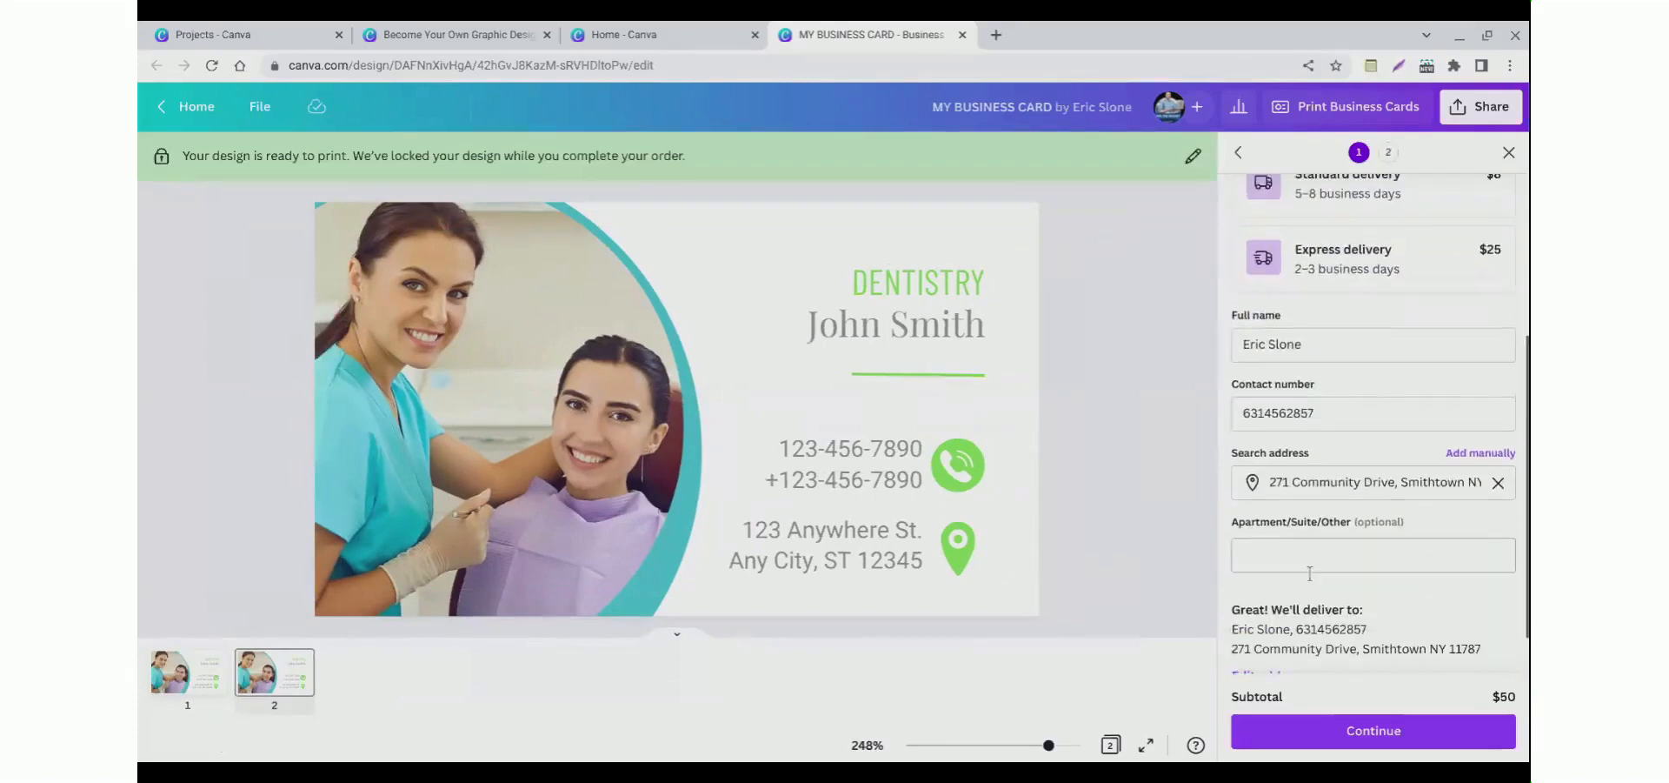
scroll(1300, 560, up, 4)
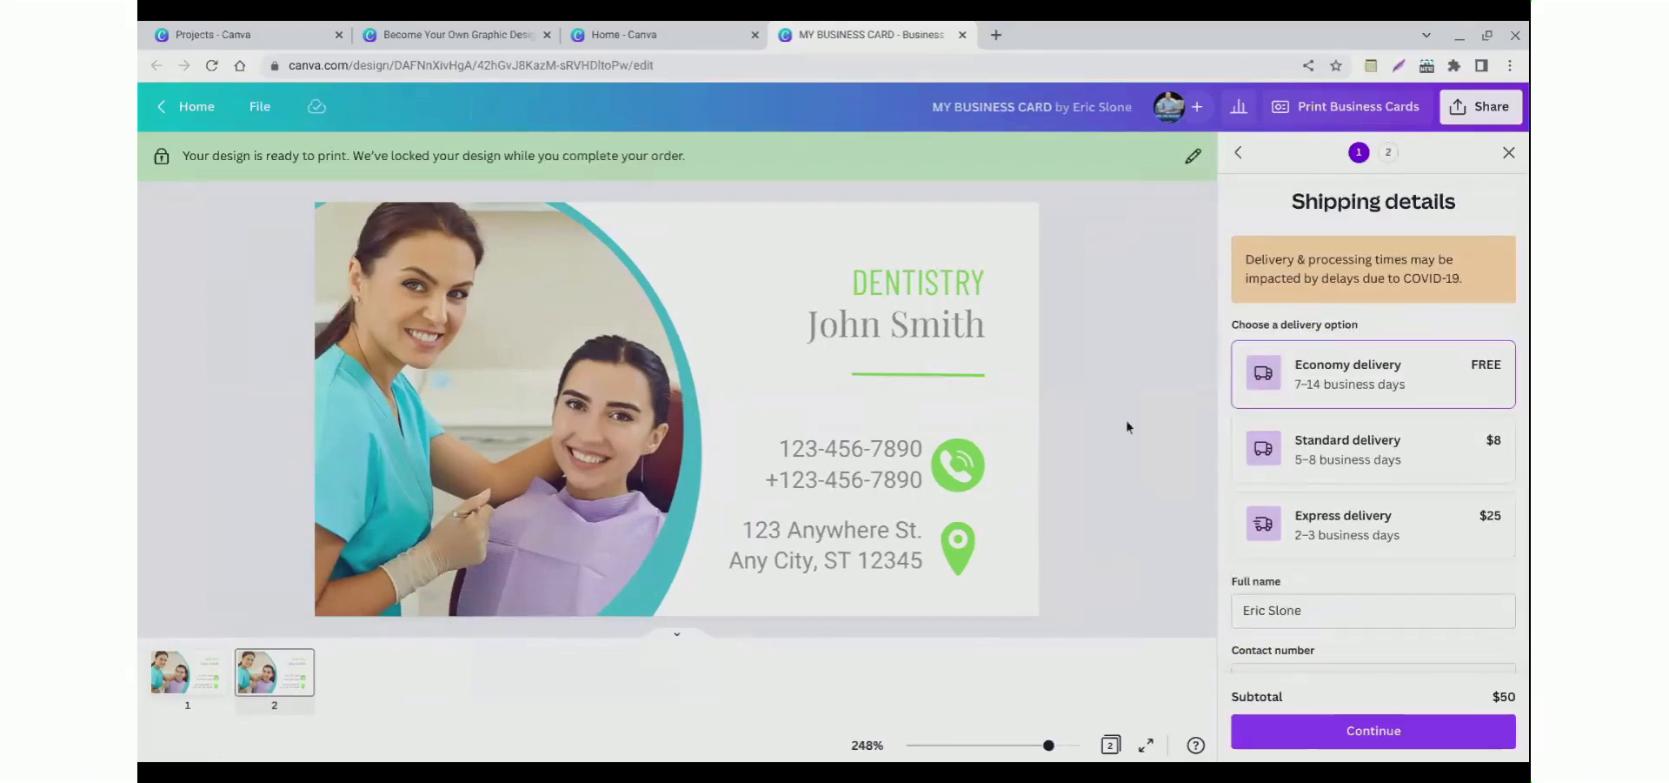
Step: Leave the design for the home page and view the presentation slide on creating an announcement
click(199, 111)
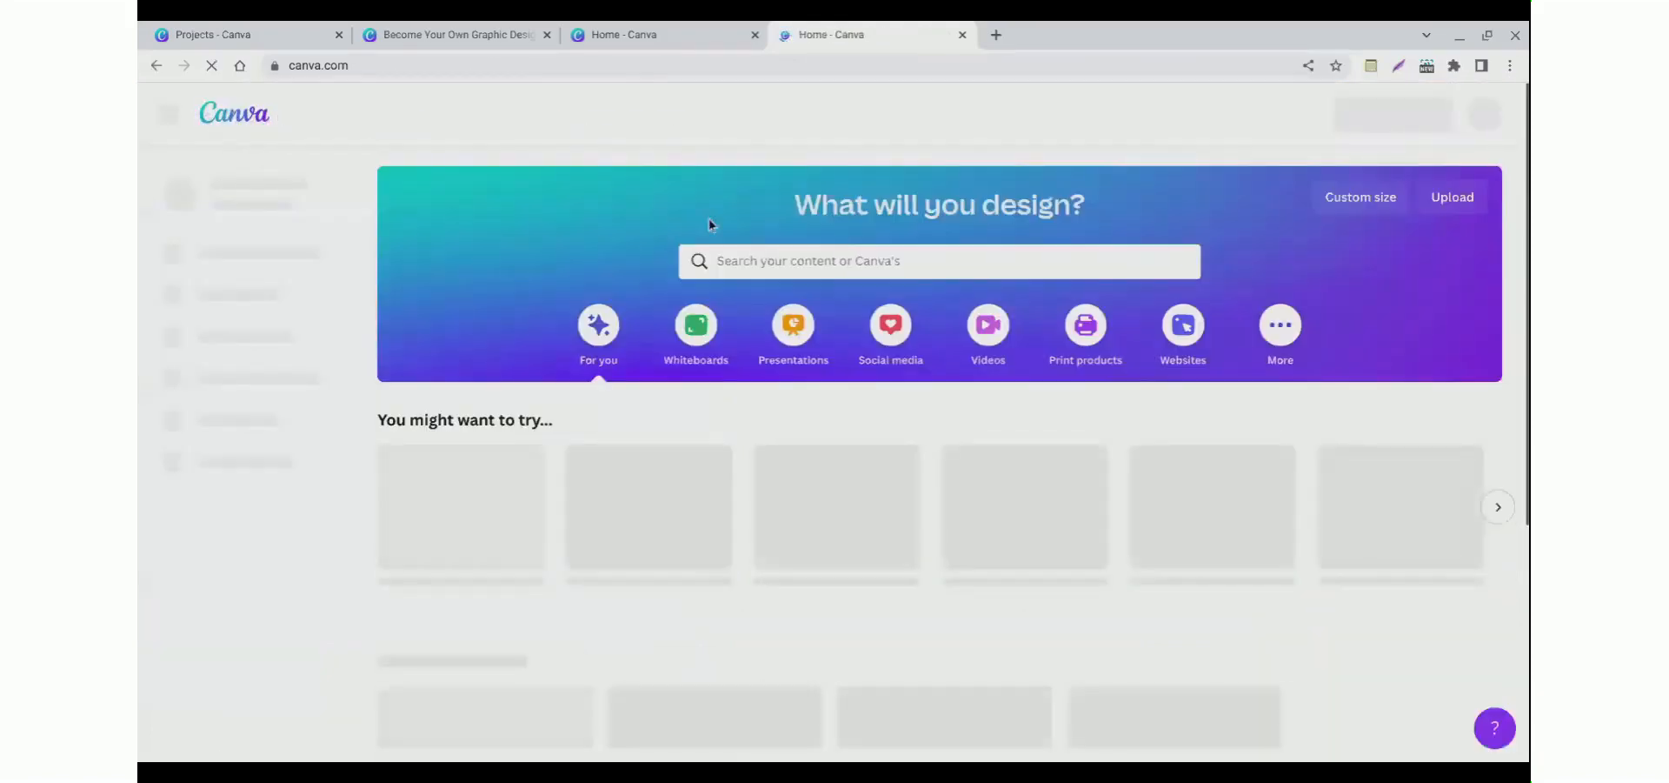
click(385, 26)
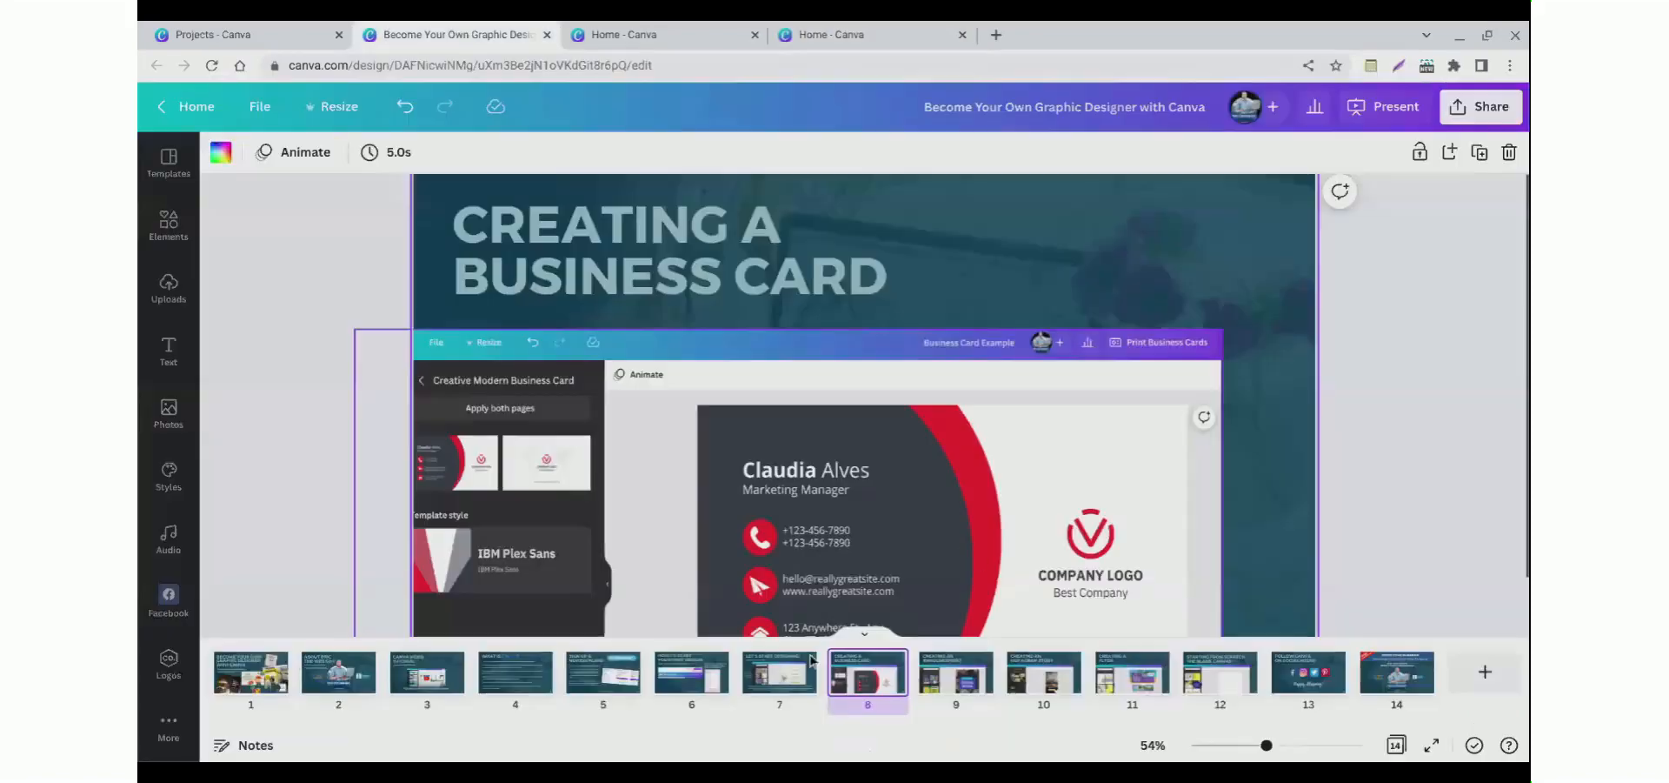
click(954, 691)
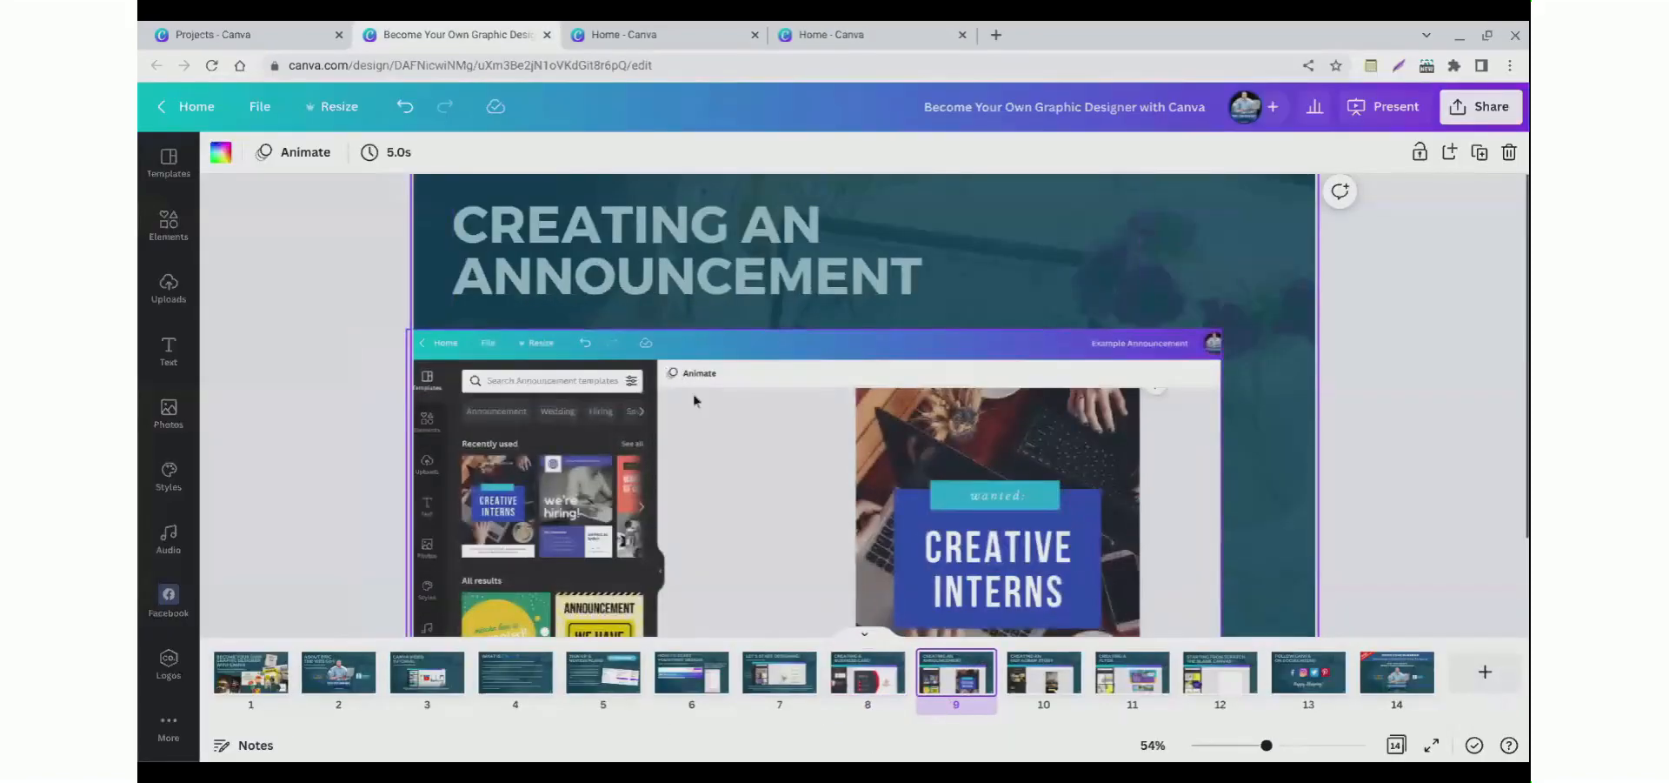
scroll(670, 452, down, 3)
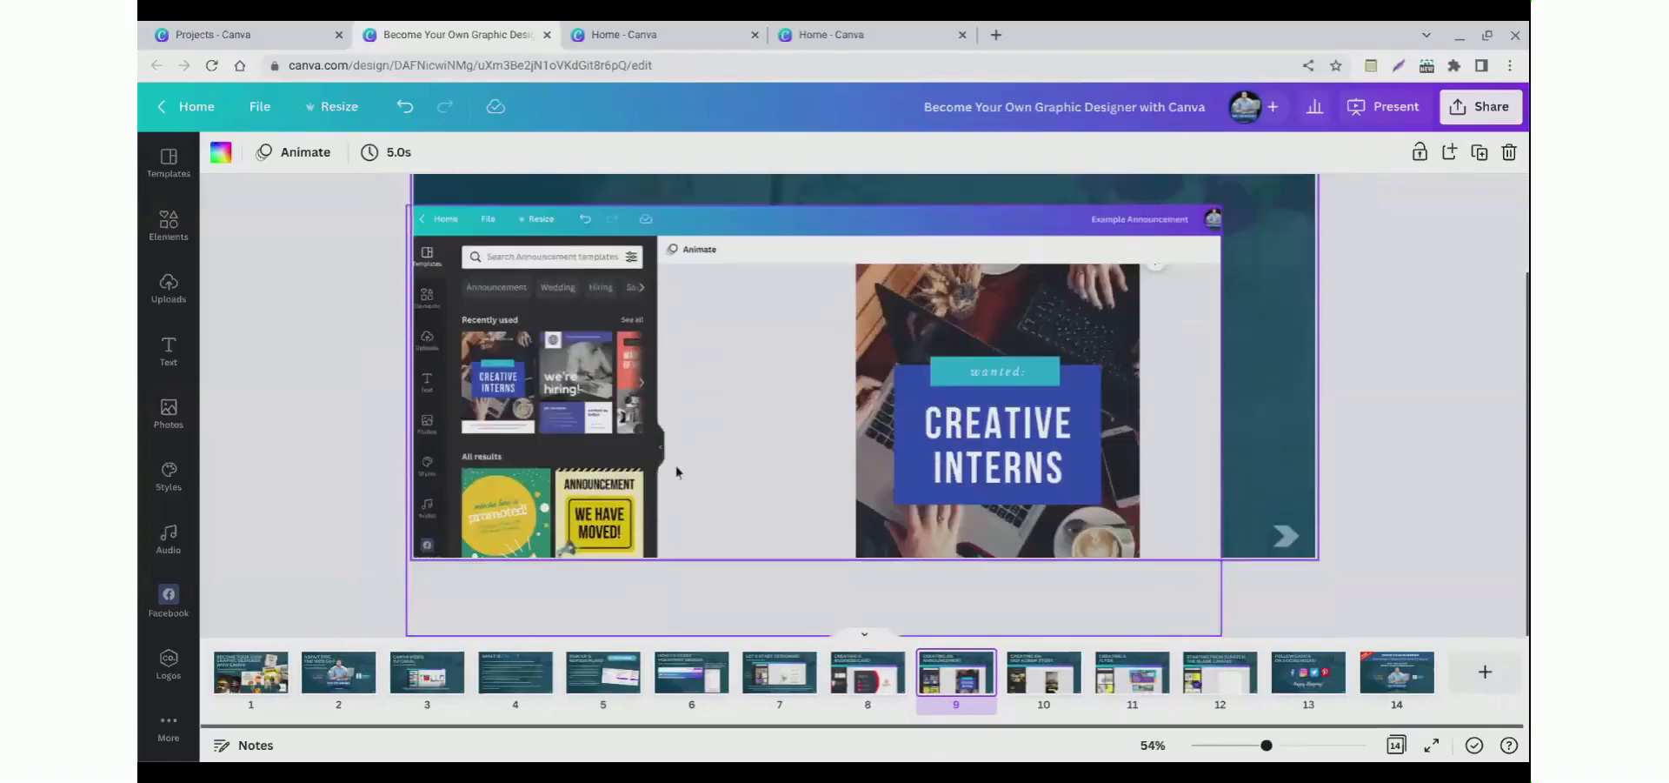
scroll(677, 469, up, 3)
Step: Search the home page for announcement and create a new Announcement design
click(634, 31)
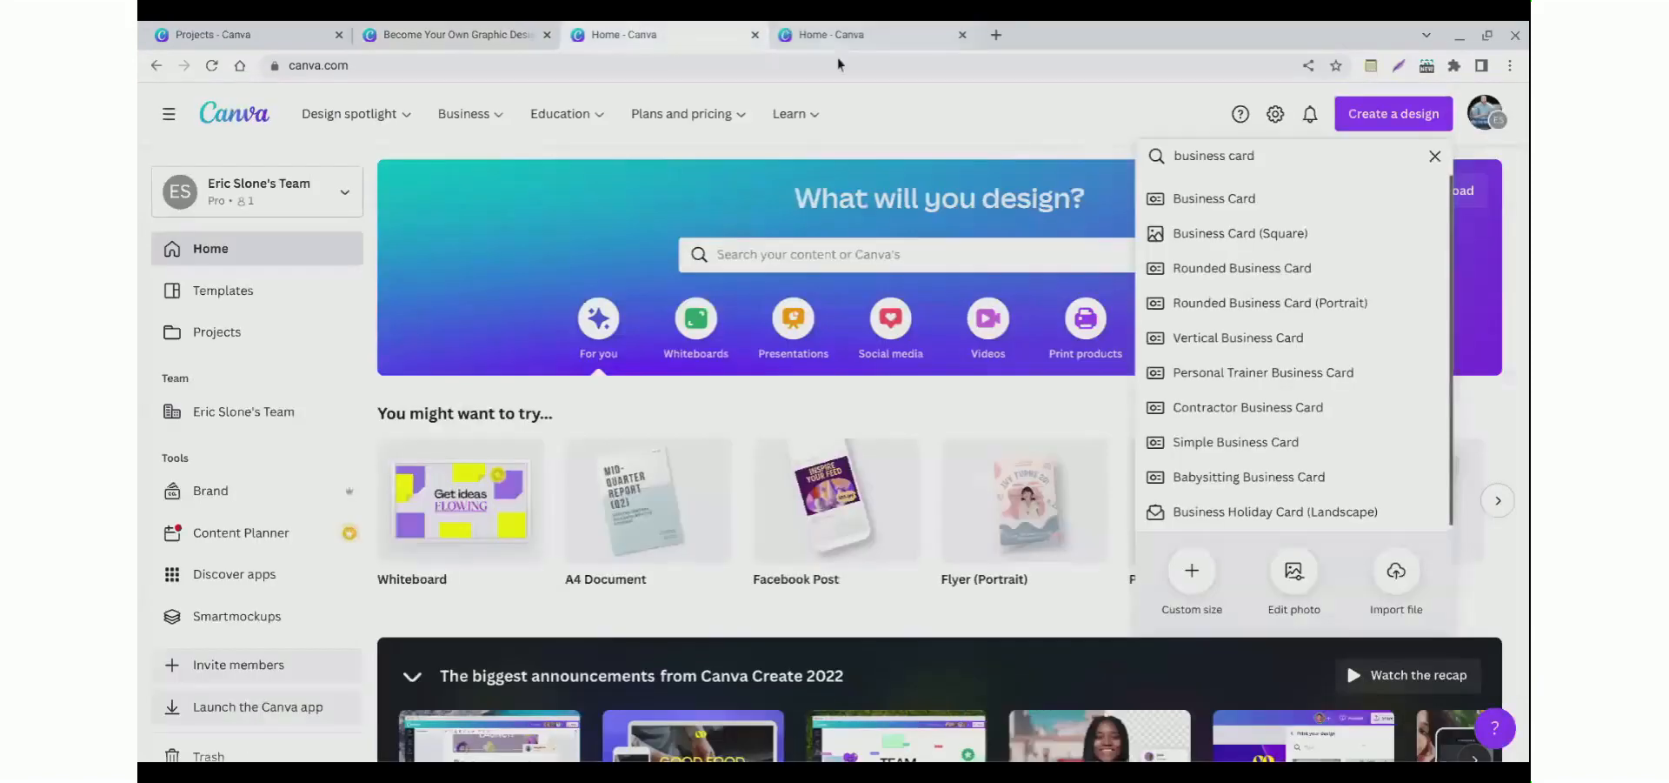
click(1363, 120)
click(1364, 120)
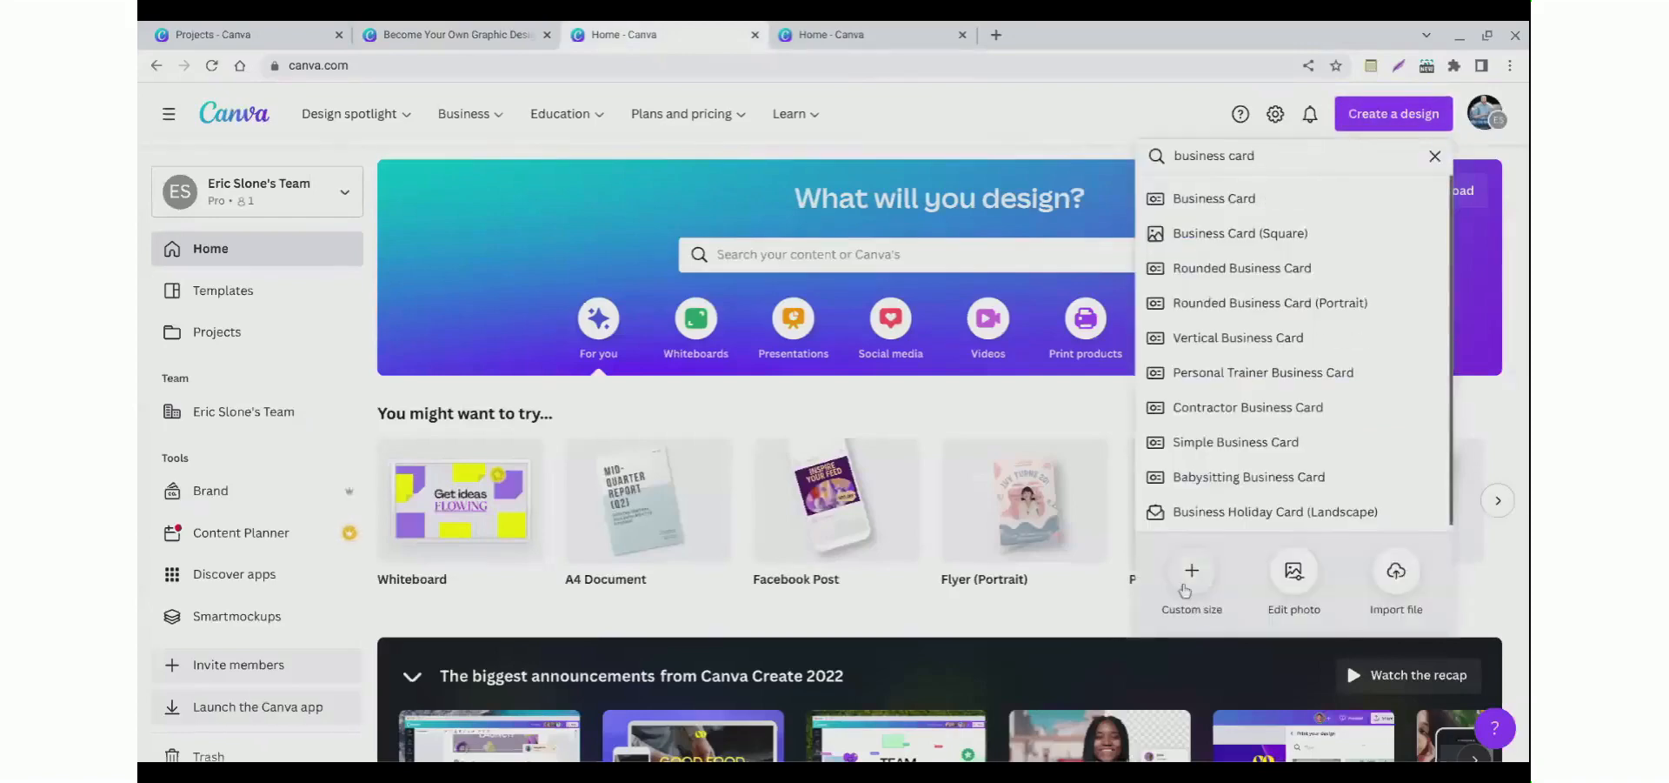
drag(1257, 157, 1162, 167)
text(announcement)
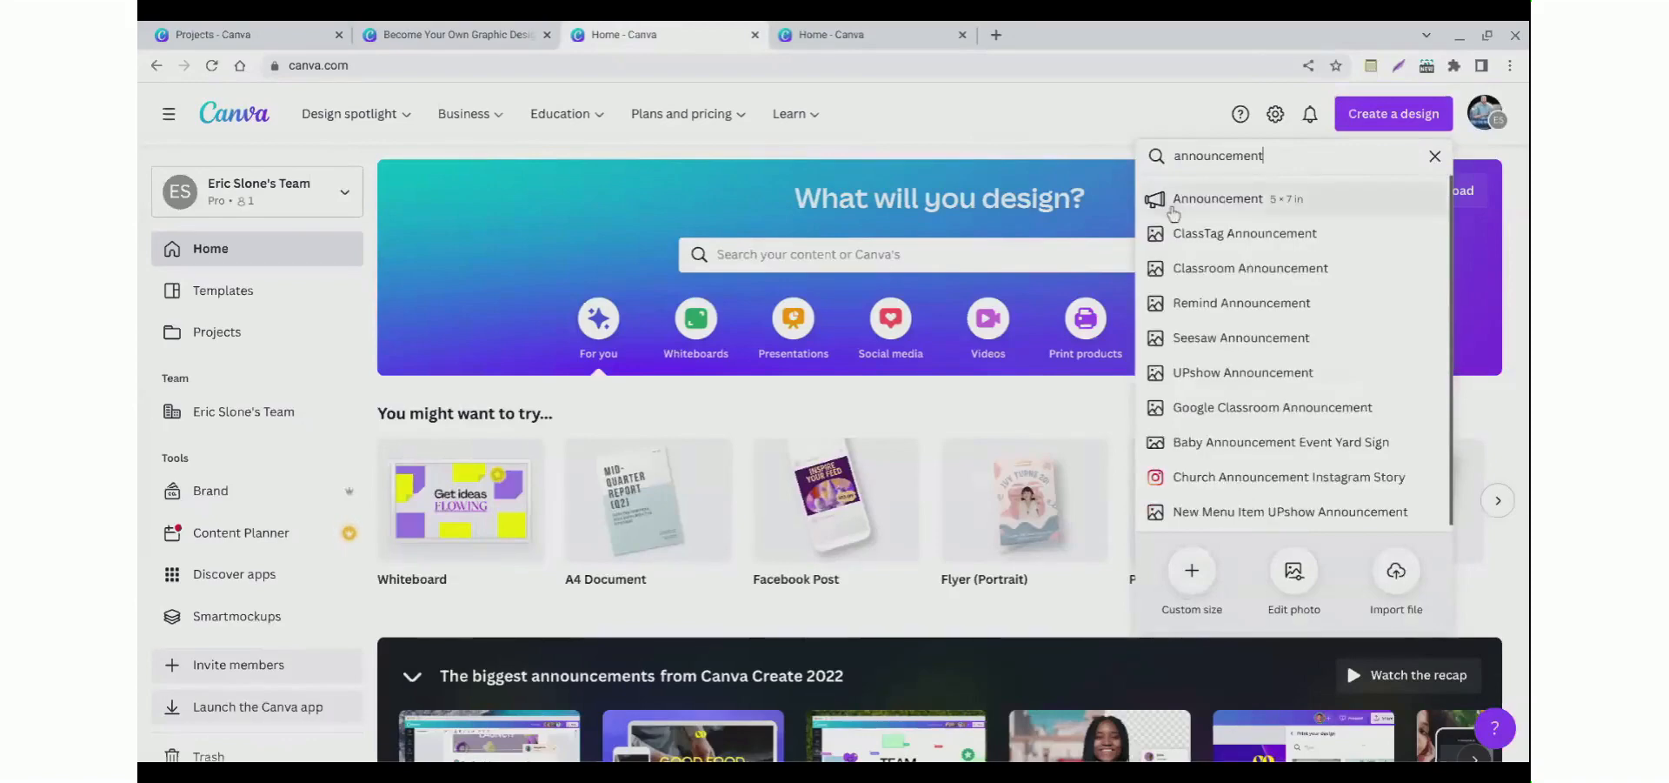
click(1175, 208)
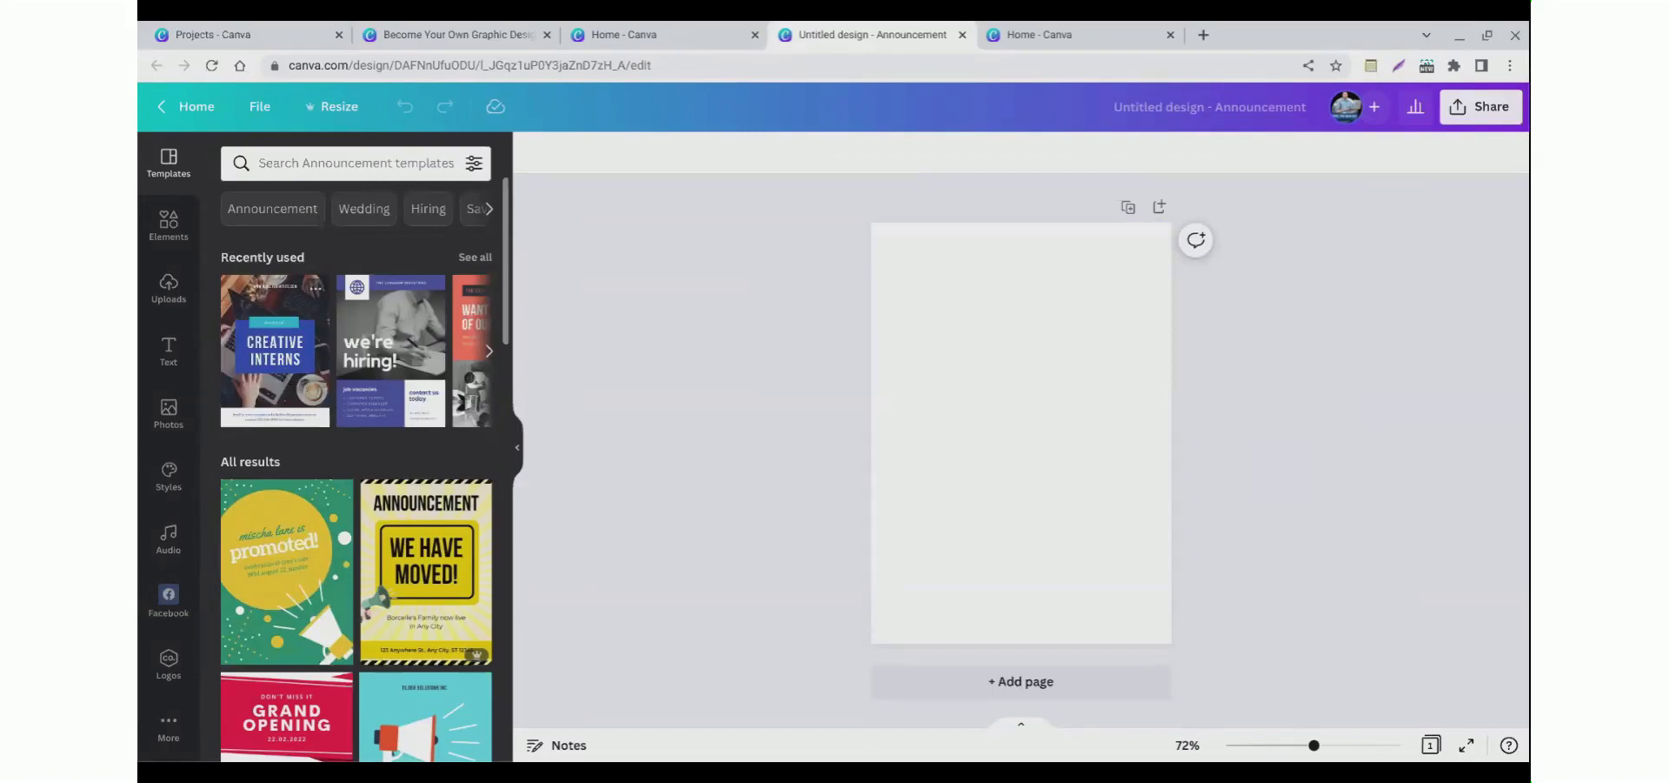
Step: Apply the Creative Interns template from the recently used templates to the announcement
scroll(338, 415, down, 1)
scroll(353, 407, up, 1)
scroll(275, 451, down, 1)
scroll(278, 448, up, 1)
click(271, 363)
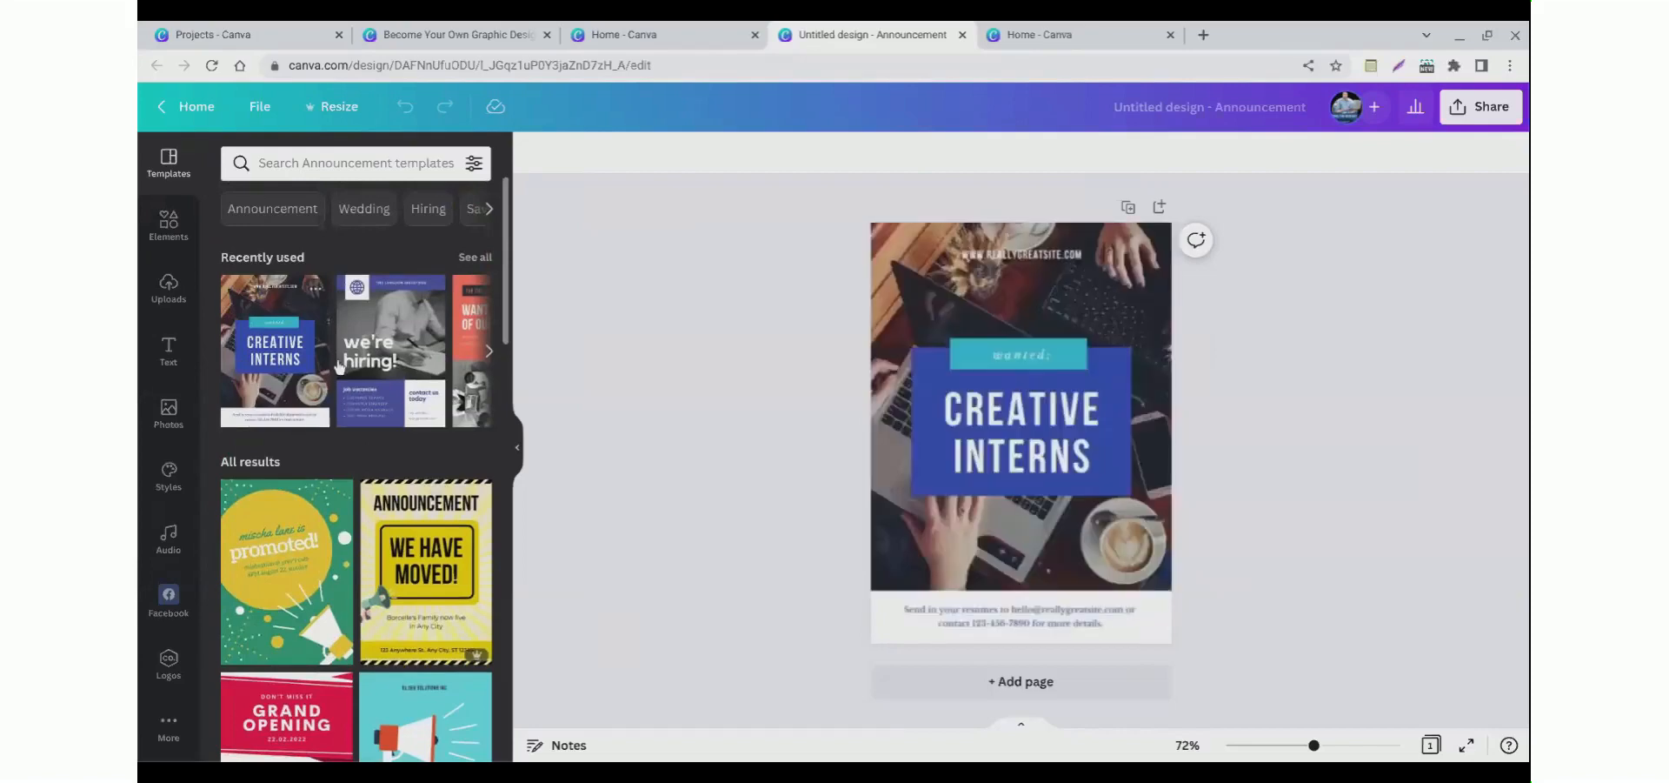
click(769, 345)
click(1022, 254)
key(Delete)
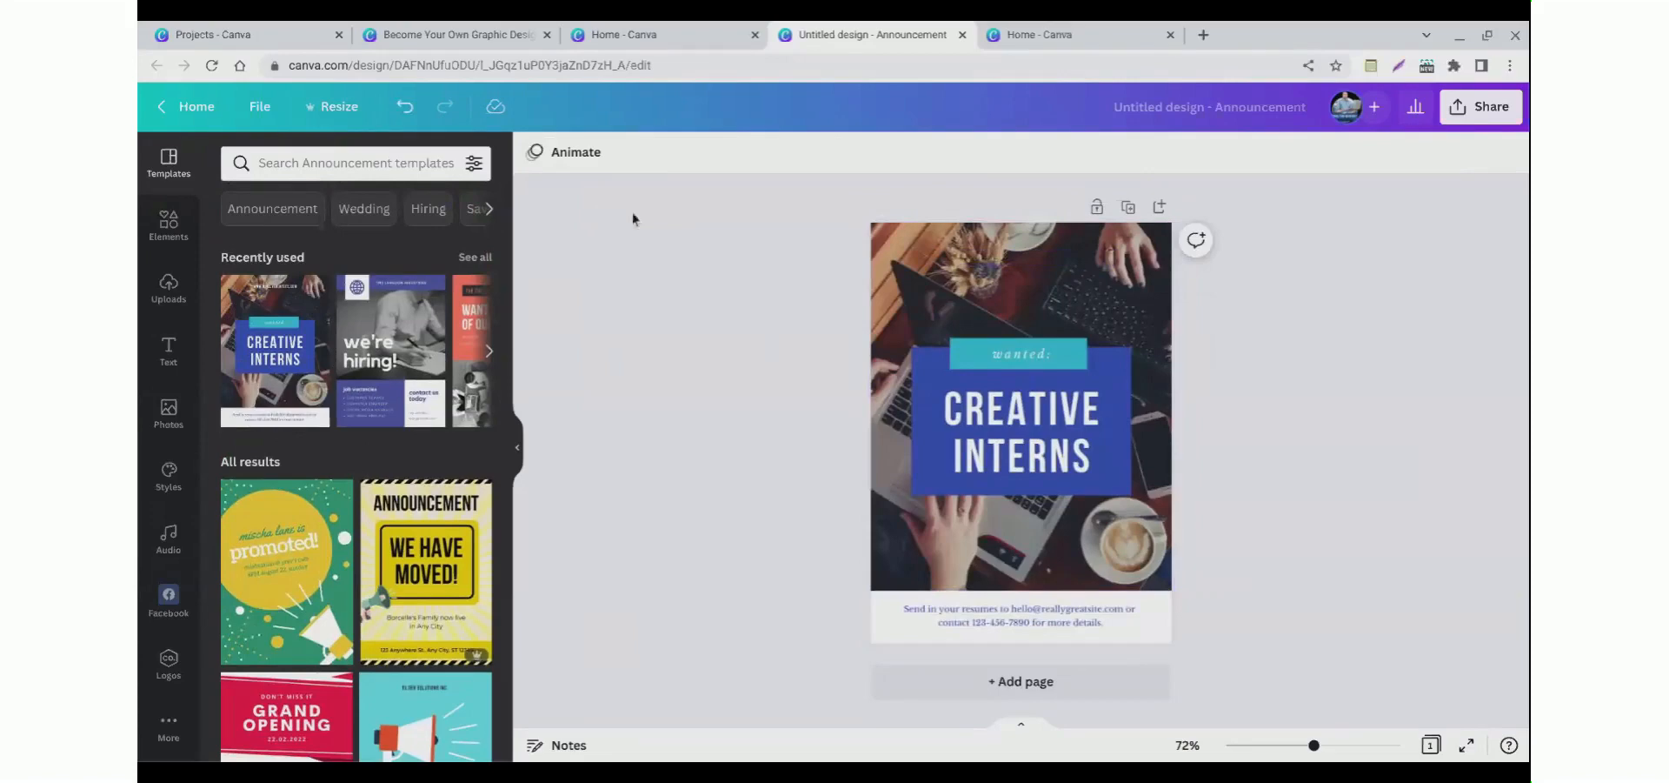
Step: Resize the announcement to a custom size of 8 × 10 in
click(339, 107)
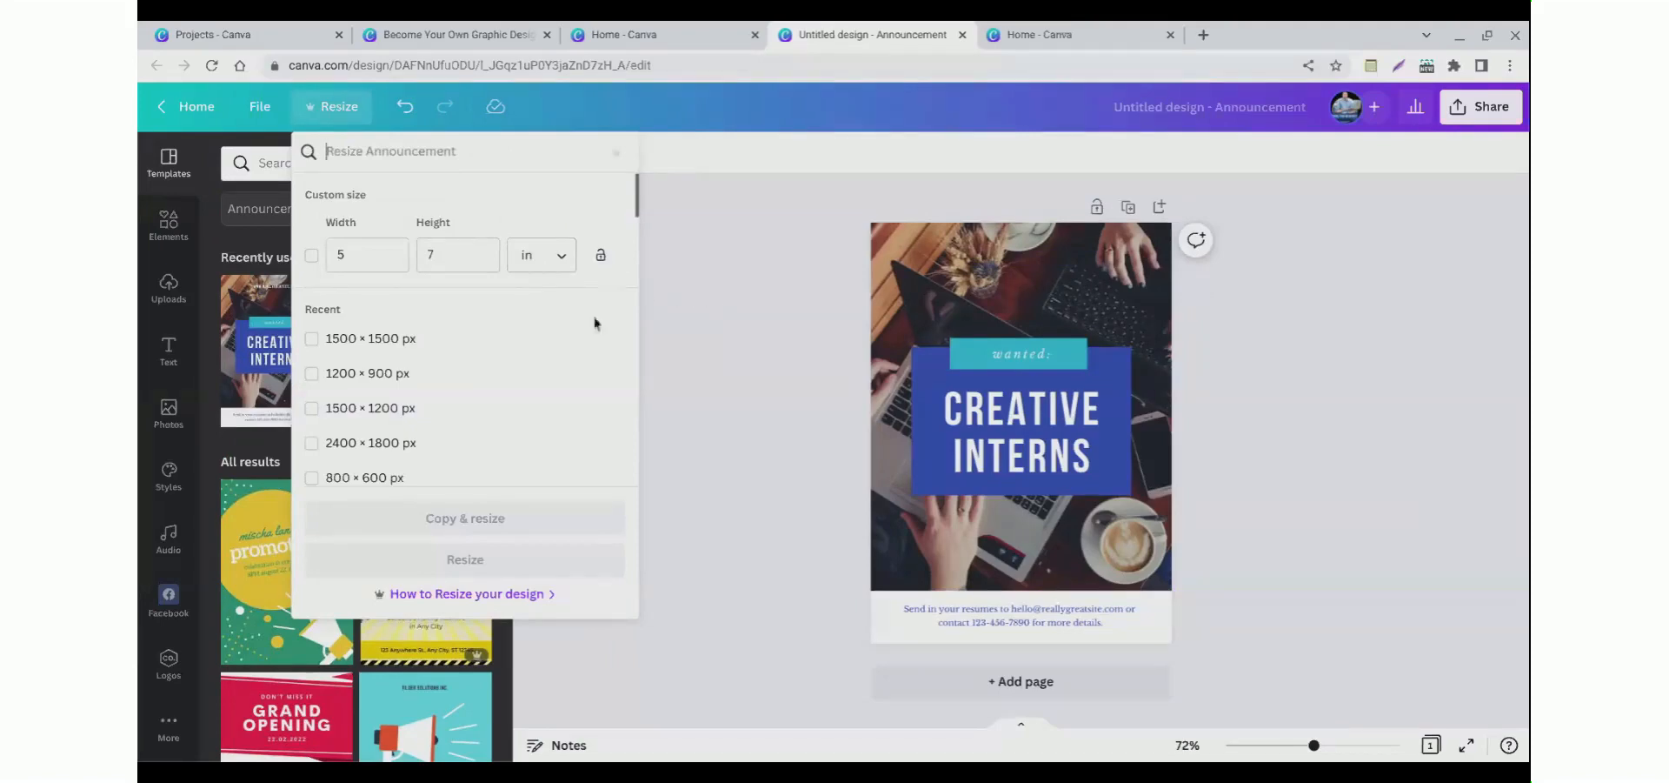
click(685, 289)
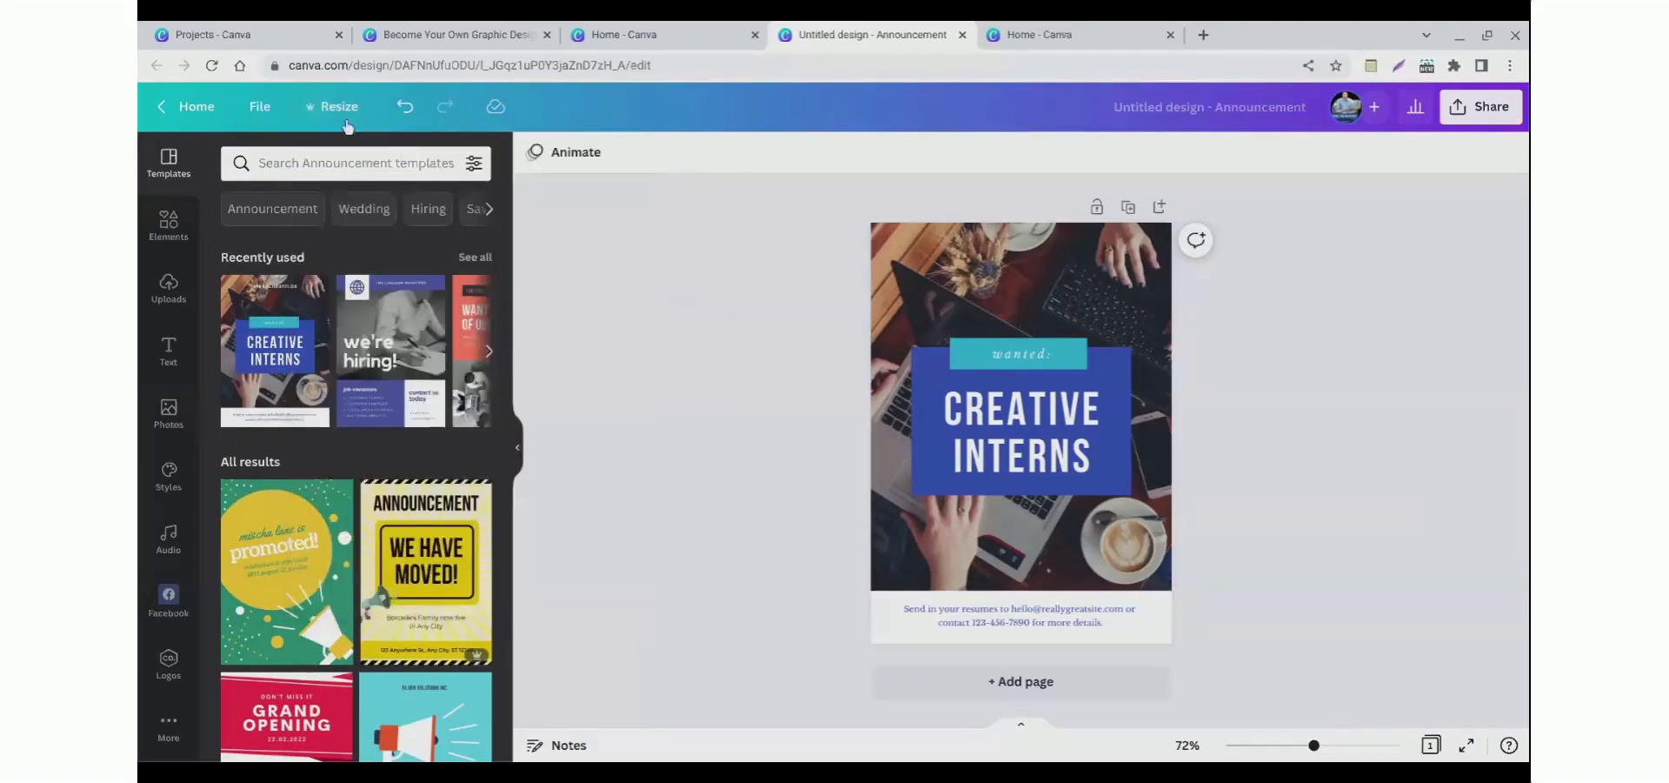
click(325, 118)
click(344, 265)
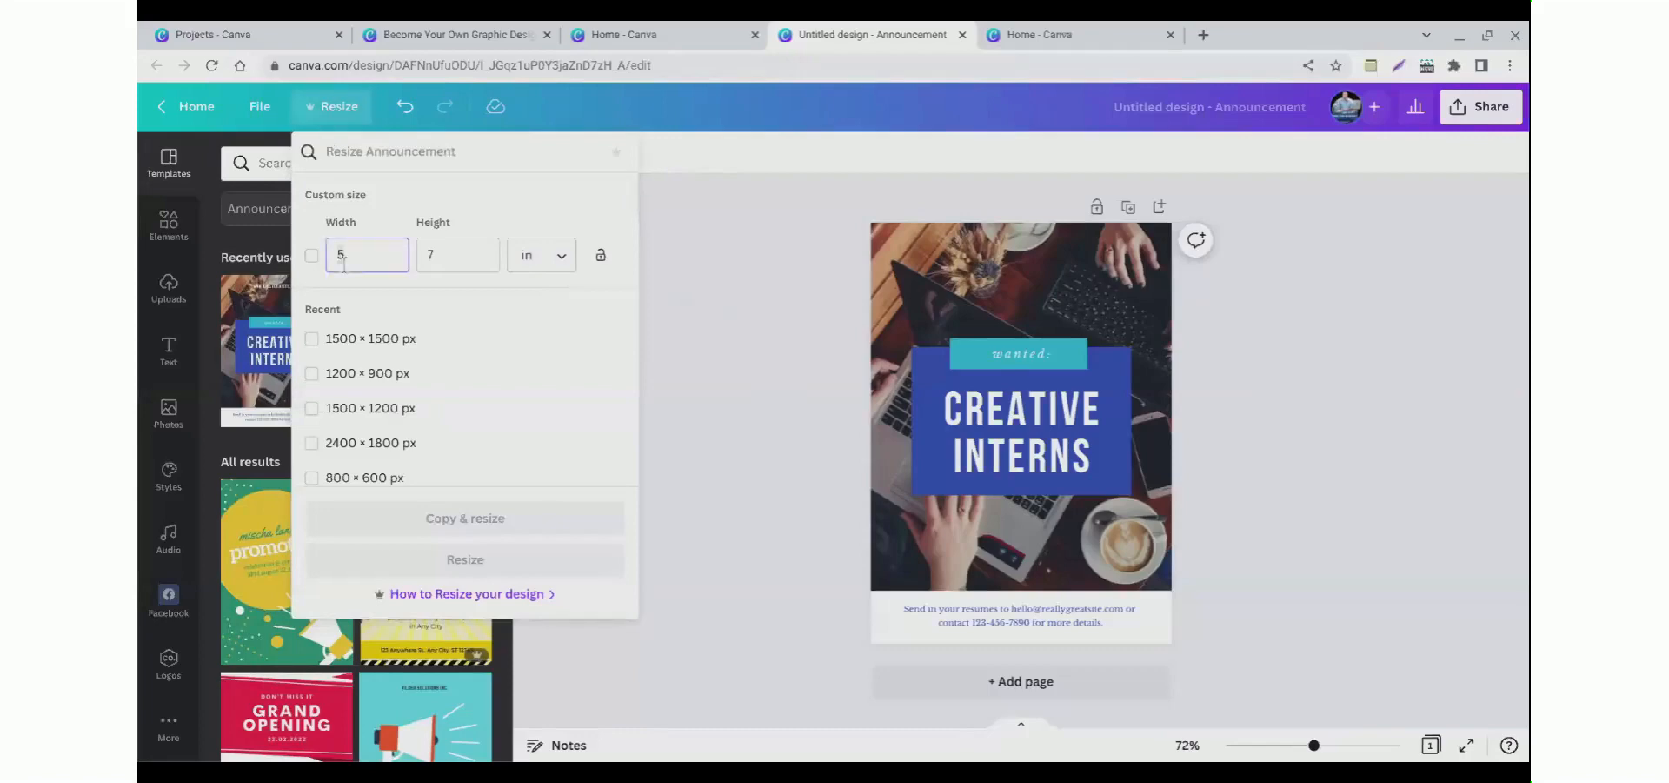
key(BackSpace)
text(8)
click(452, 270)
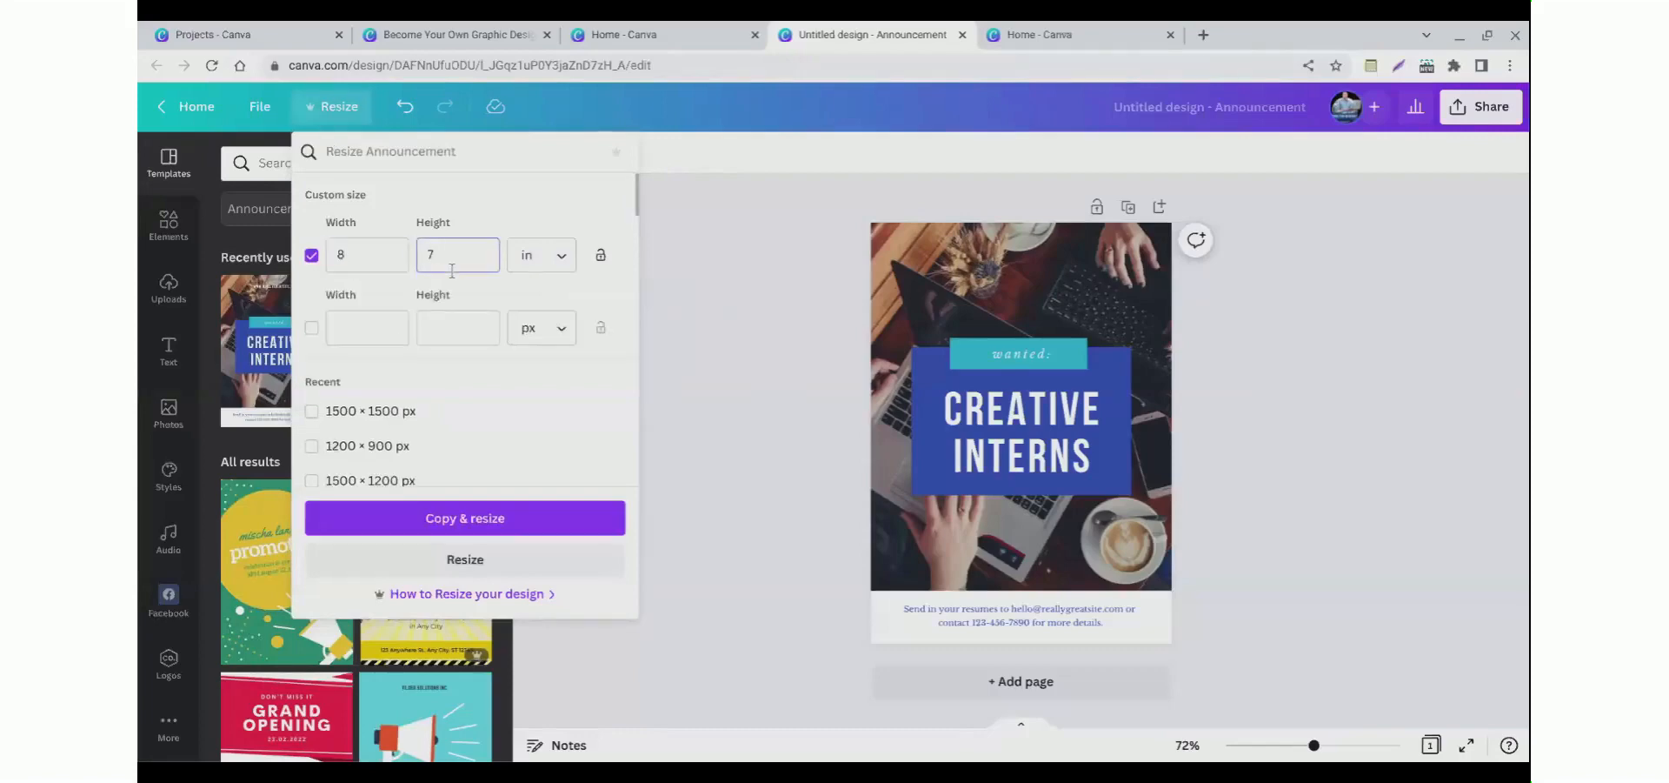
key(BackSpace)
text(10)
click(548, 275)
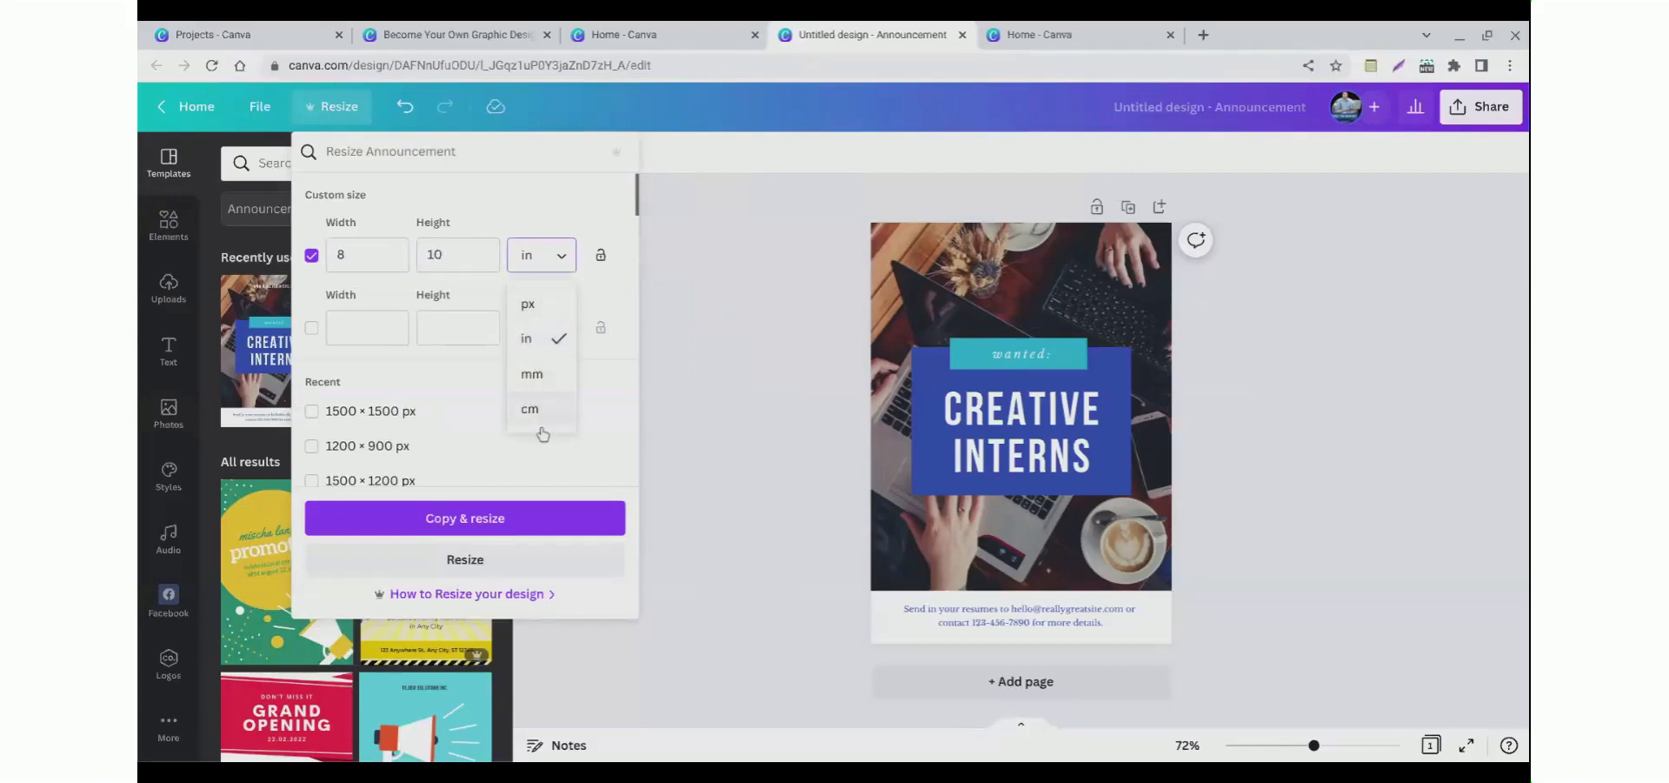
click(532, 339)
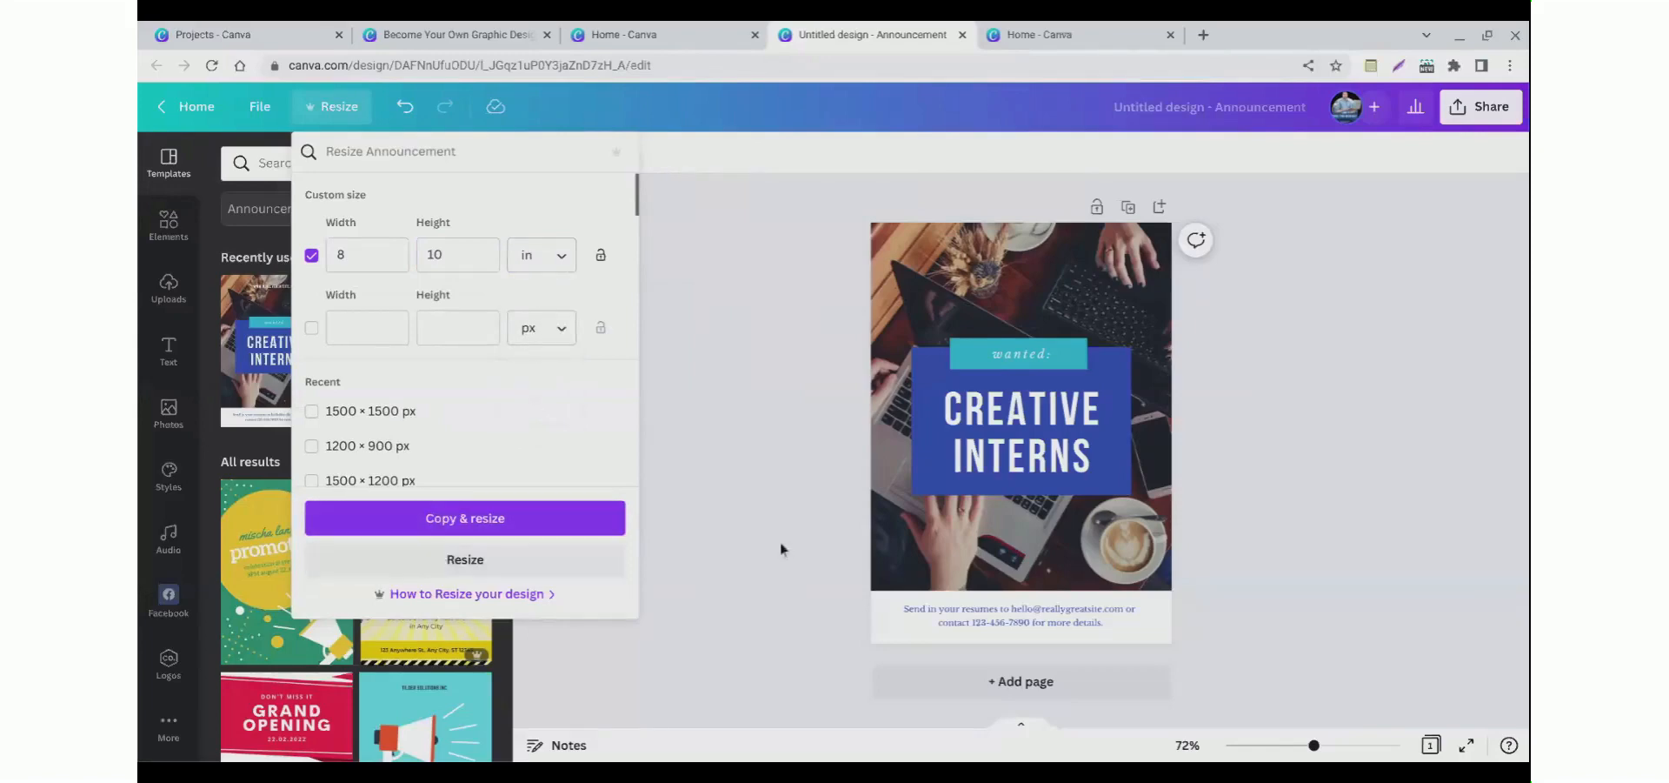
click(449, 567)
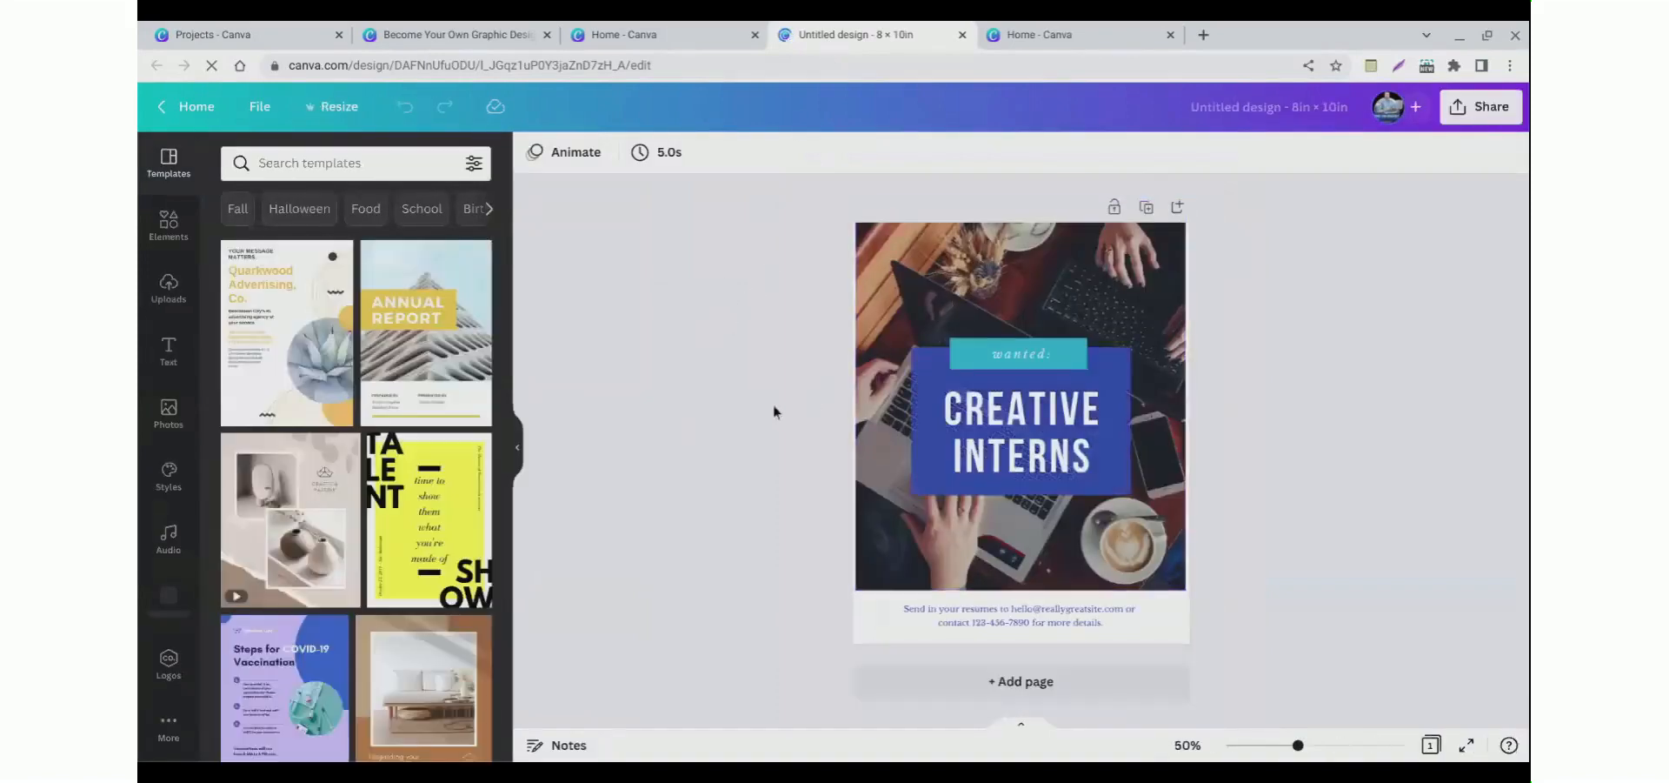
Step: Resize the blue title box slightly by its corner to about 5 × 3.4
click(921, 426)
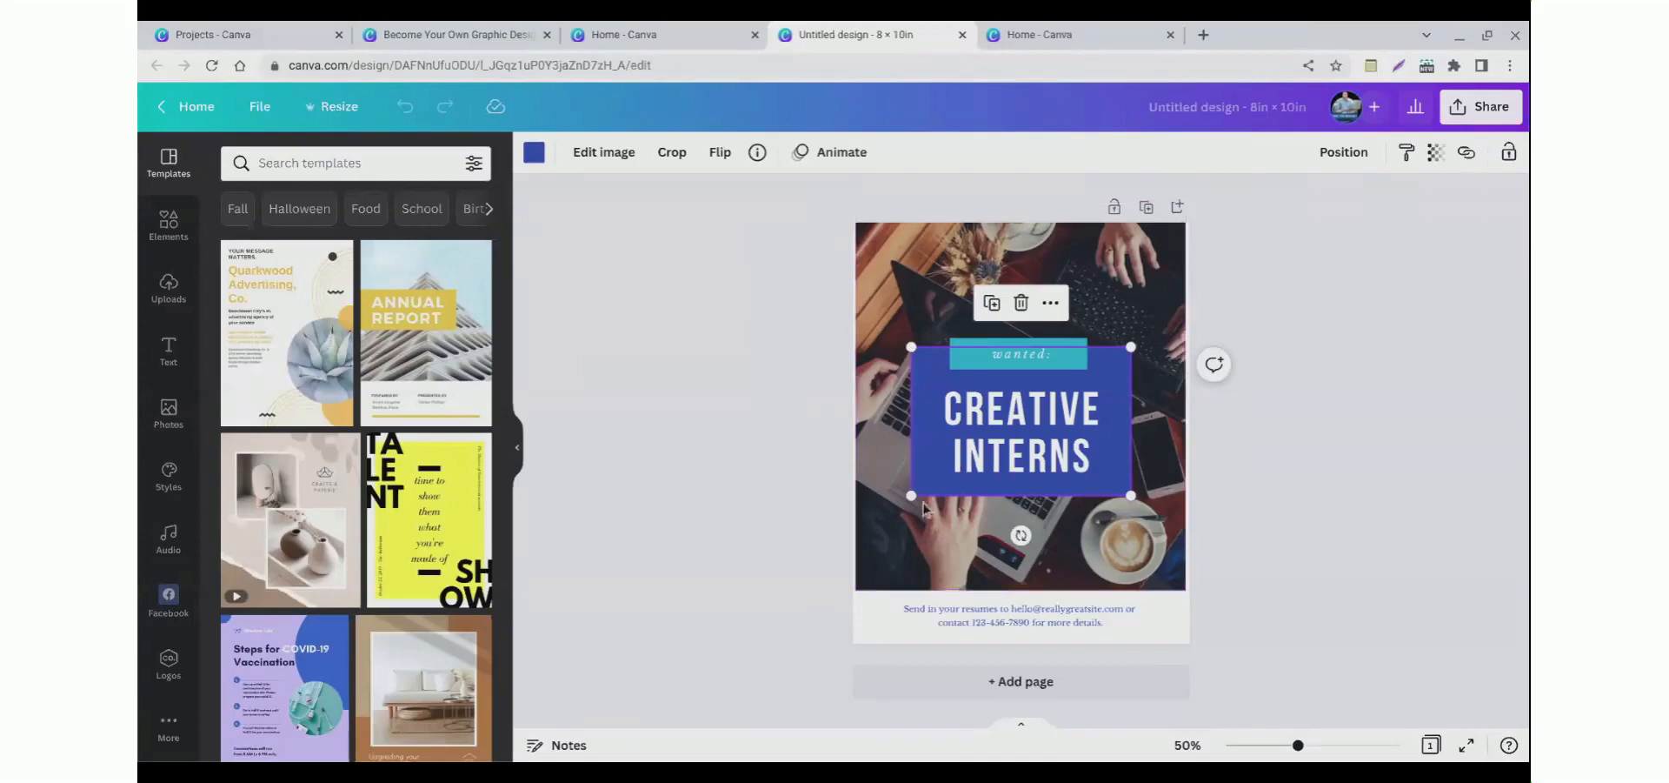
mouse_move(912, 496)
mouse_down()
mouse_move(893, 515)
mouse_move(919, 491)
mouse_up()
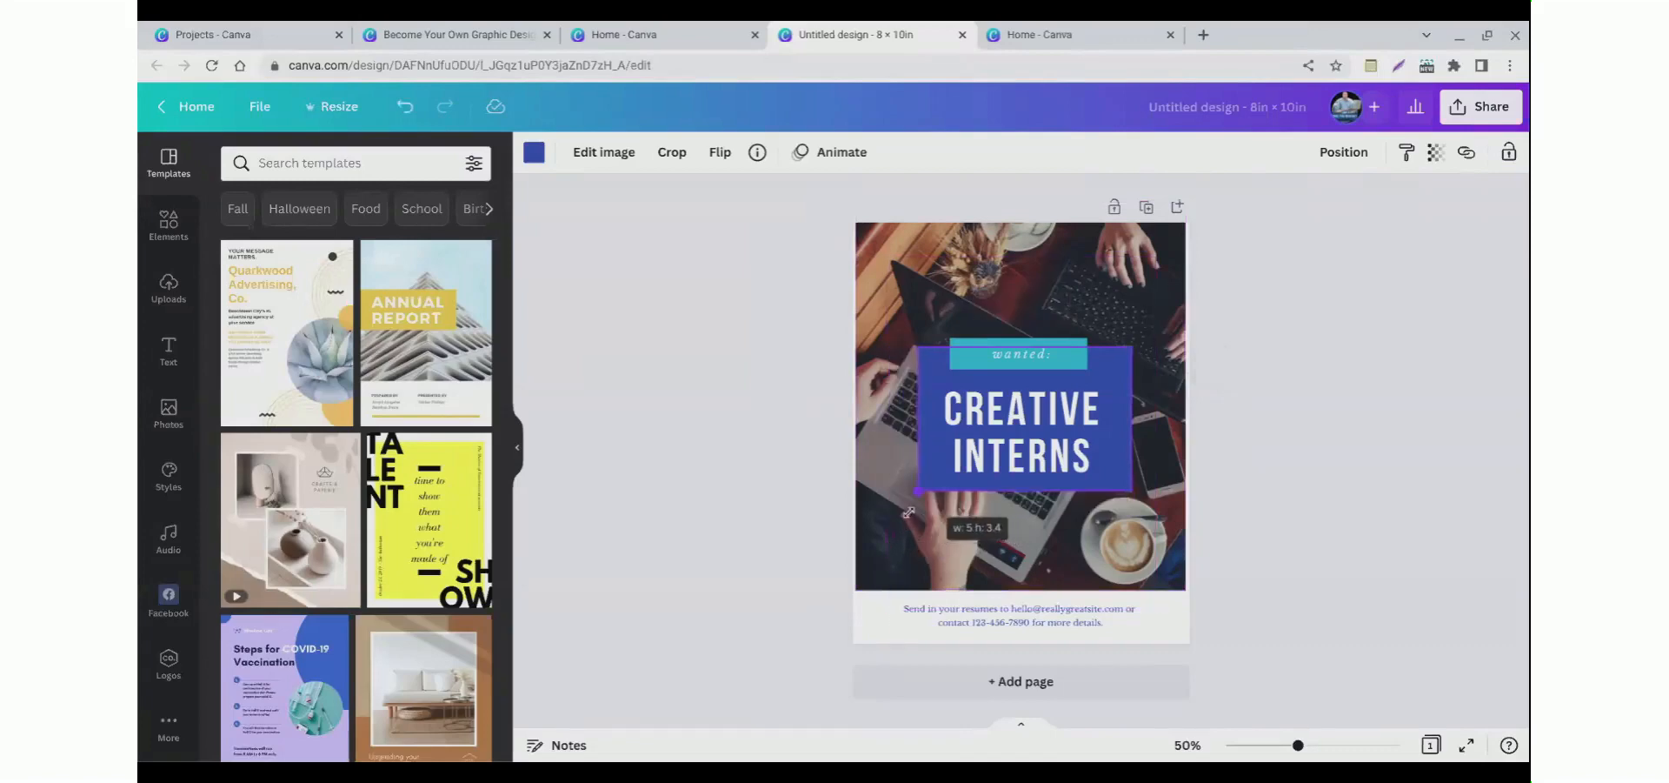
click(812, 468)
Step: Change the "wanted:" bar's color to the dark navy brand color and open the Elements panel
click(960, 367)
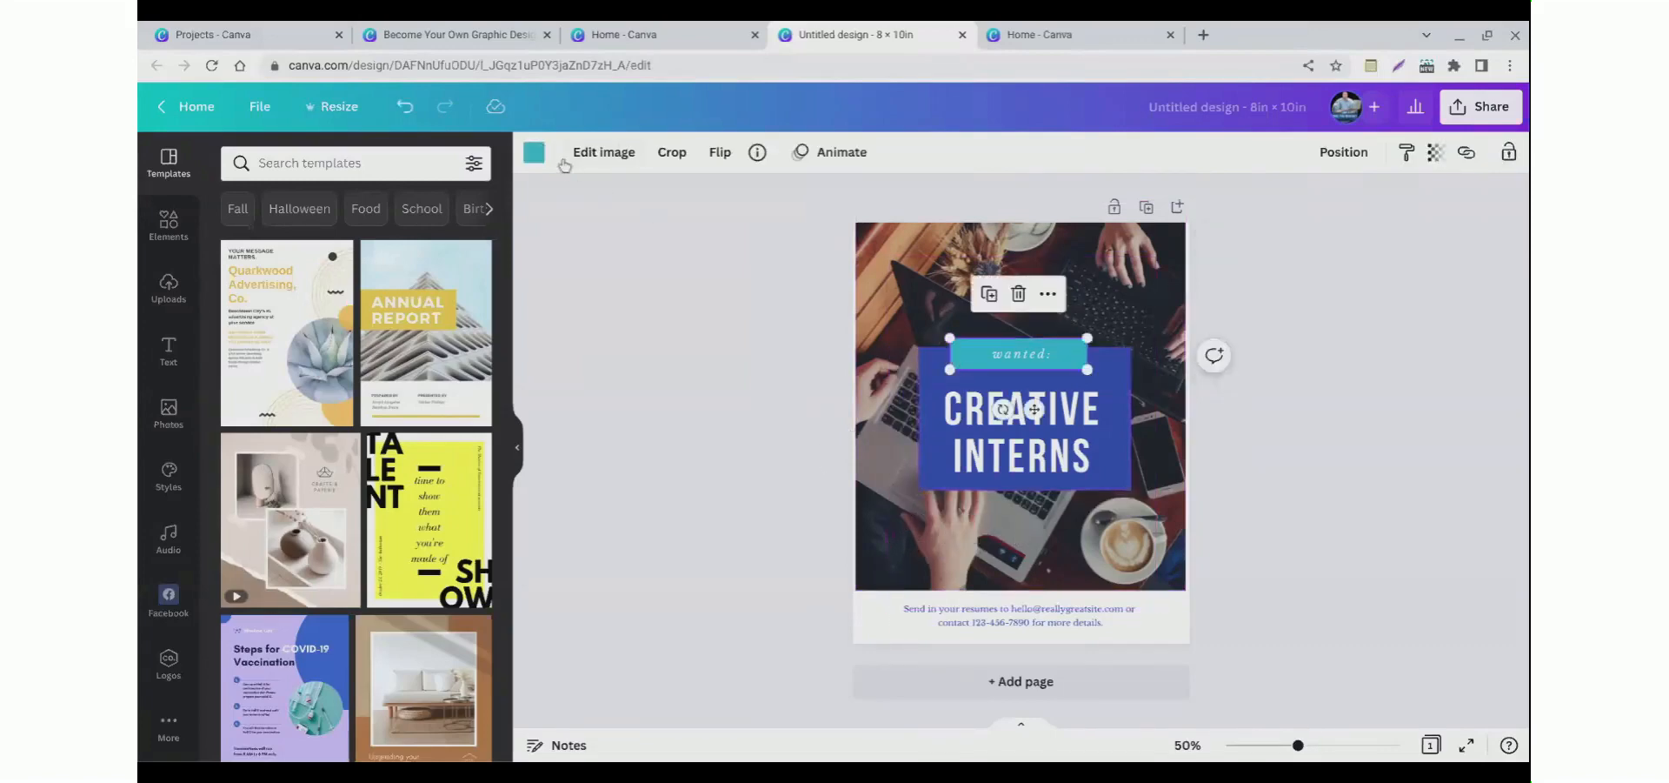
click(536, 157)
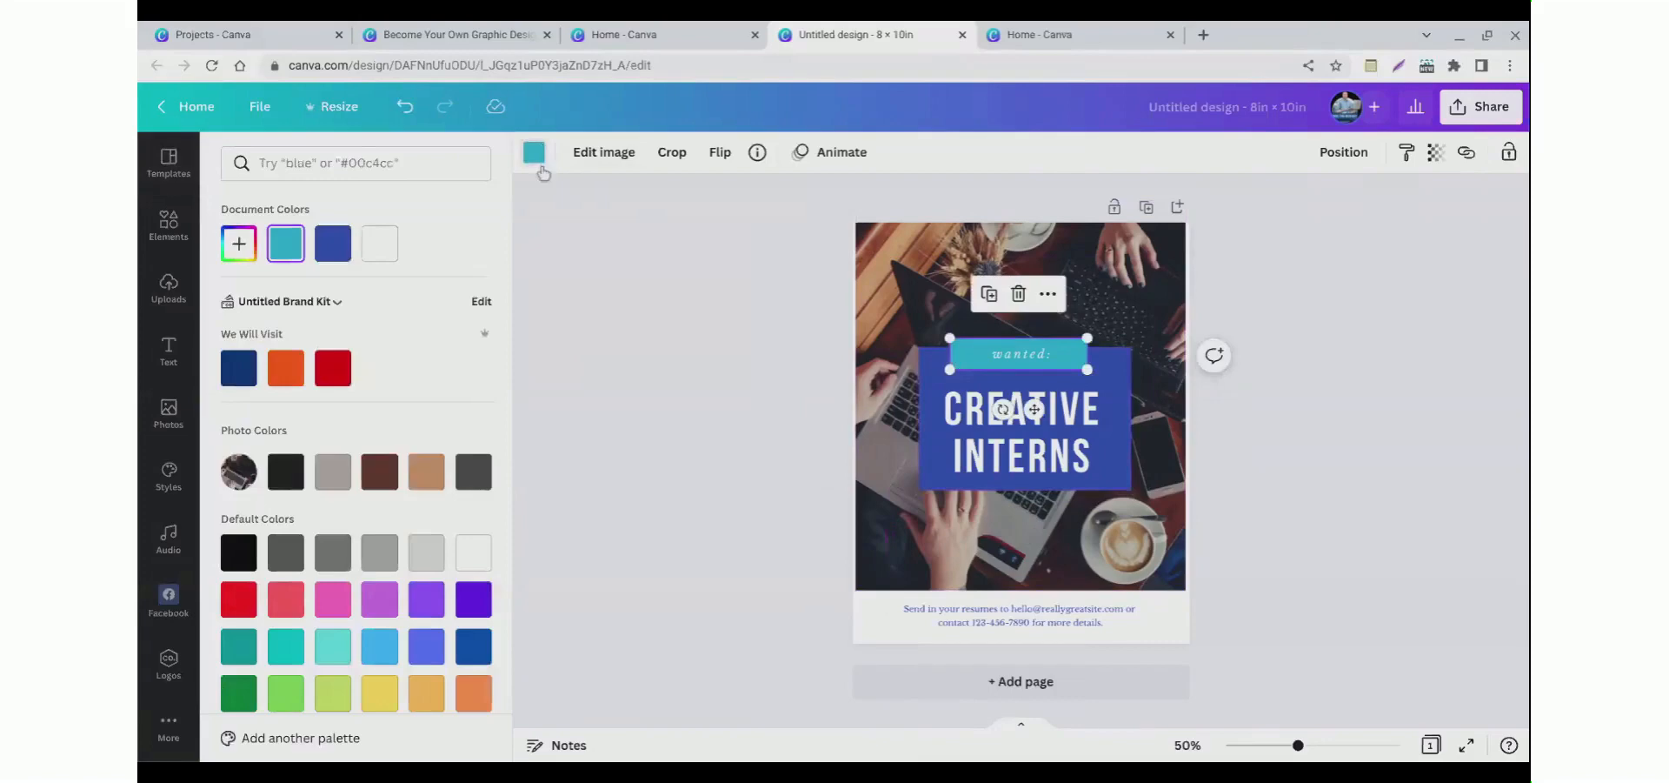
click(239, 370)
click(1000, 356)
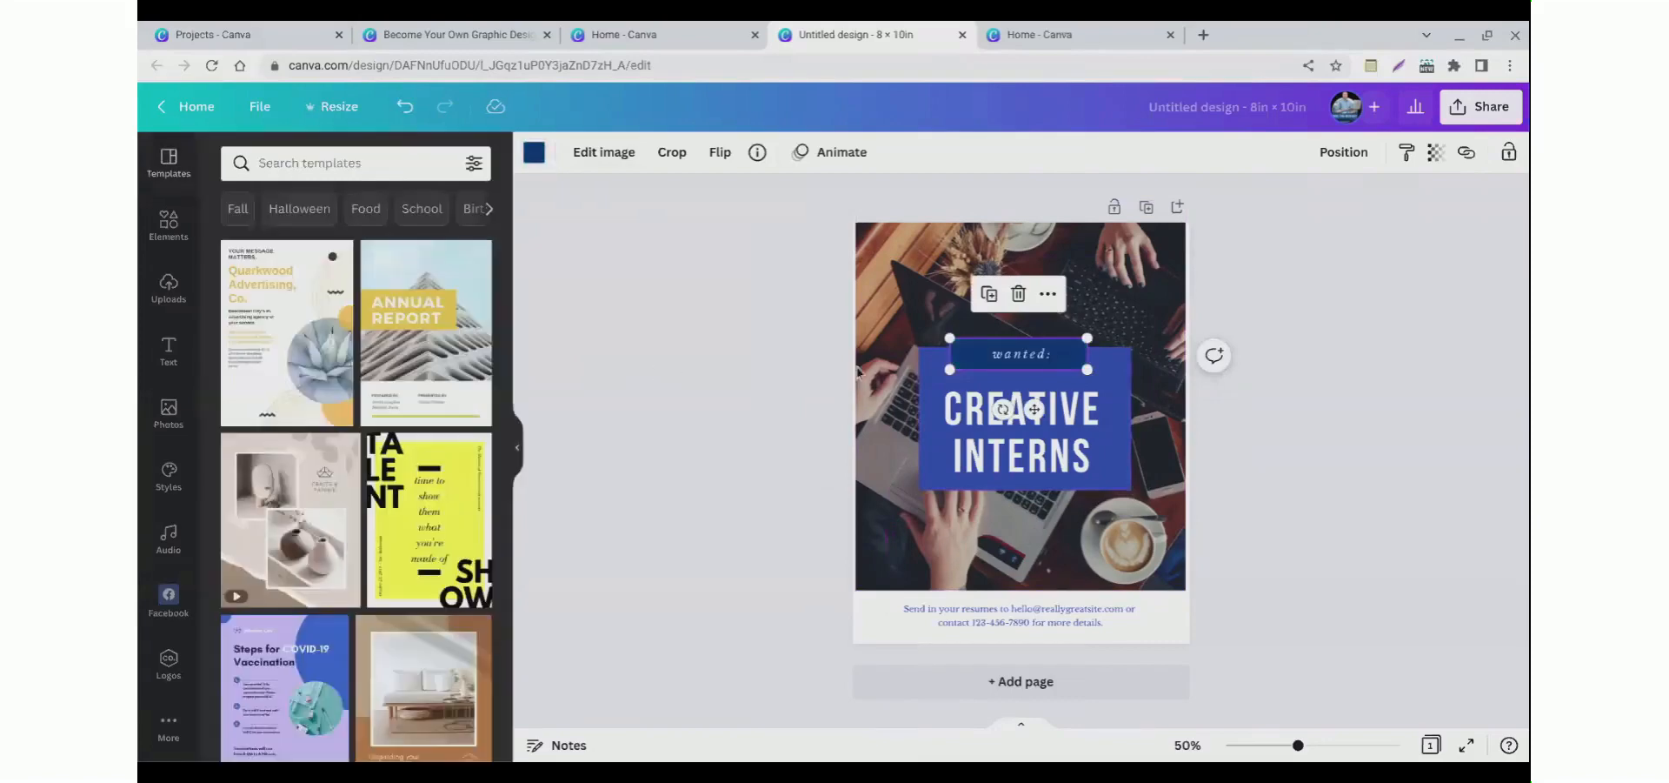
double_click(1000, 355)
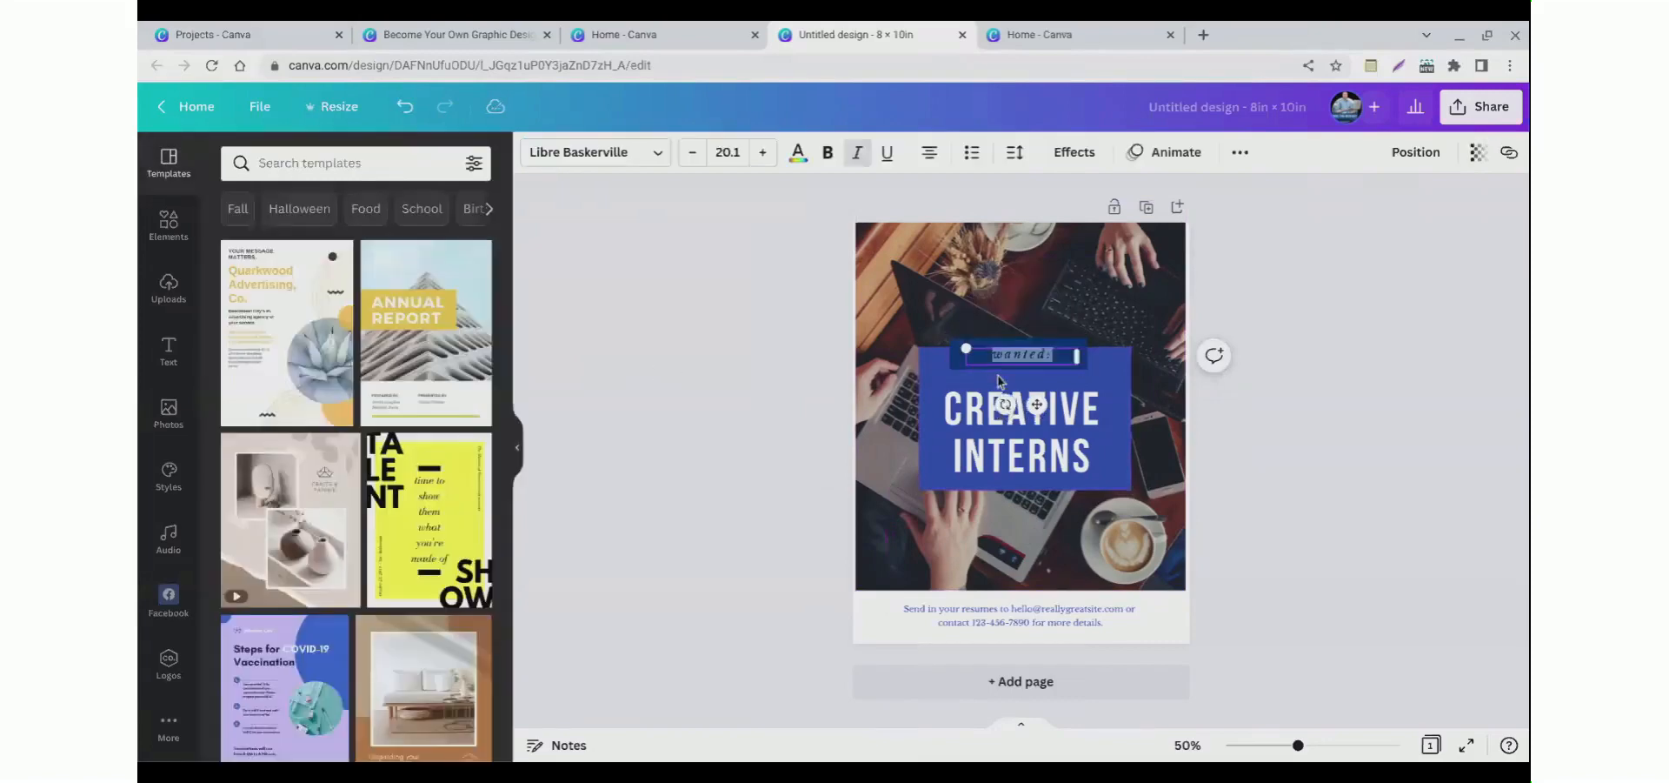
click(852, 388)
click(175, 253)
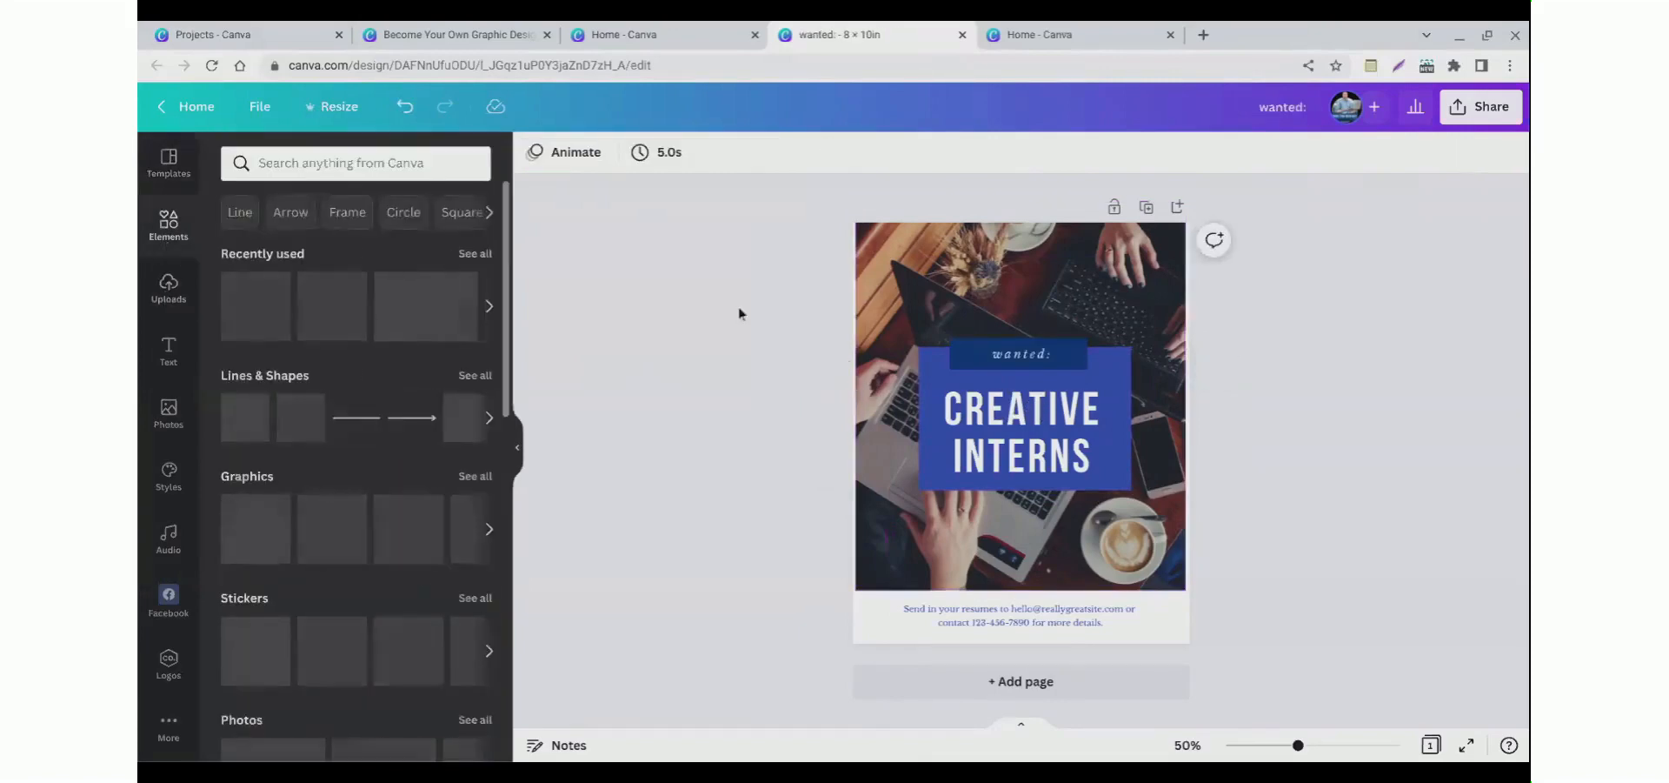
Step: Delete the background photo and undo the deletion
click(895, 298)
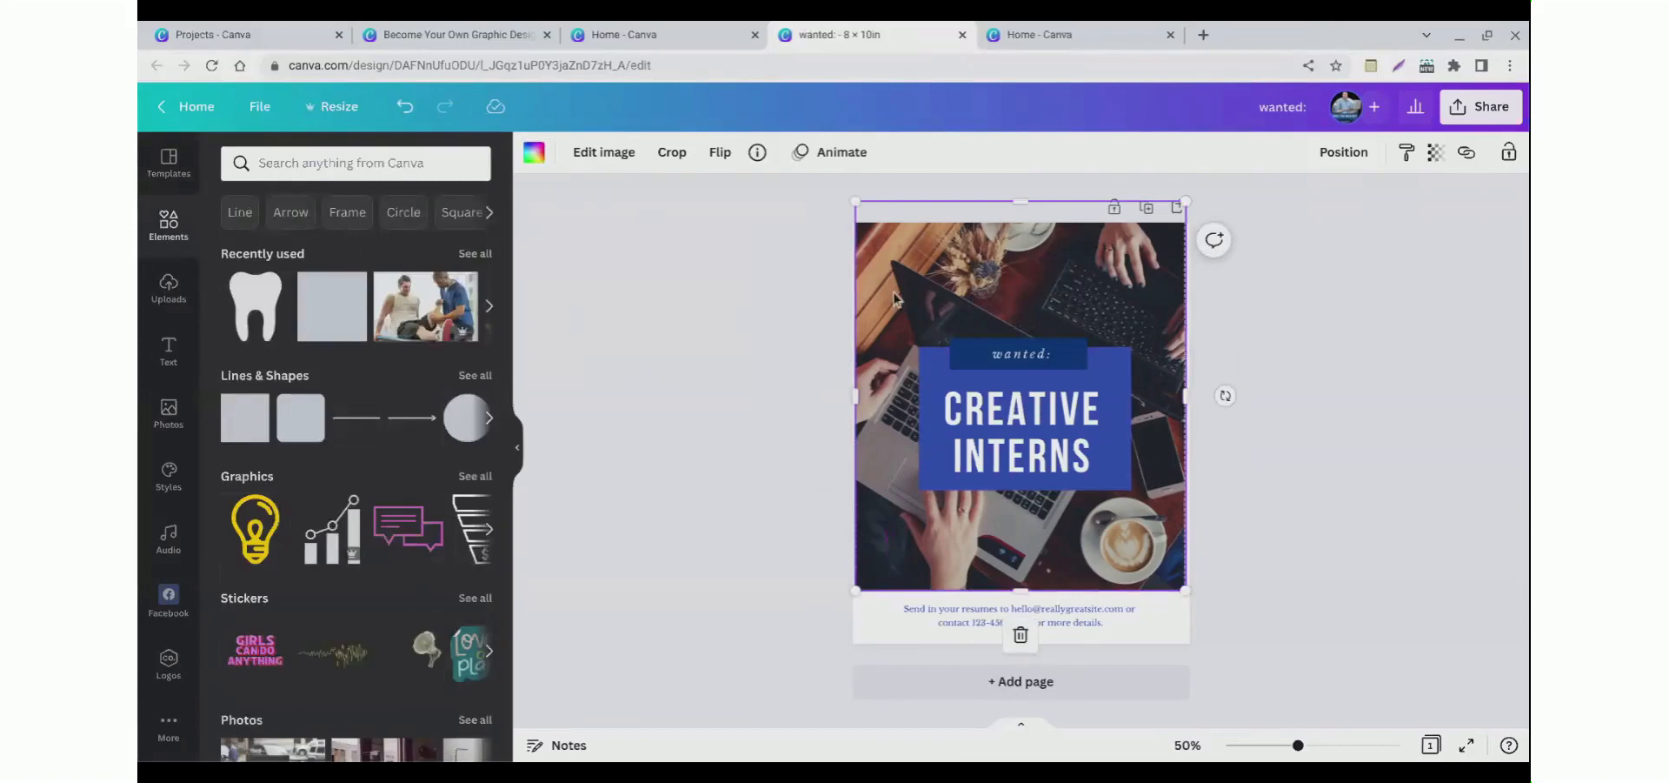
key(Delete)
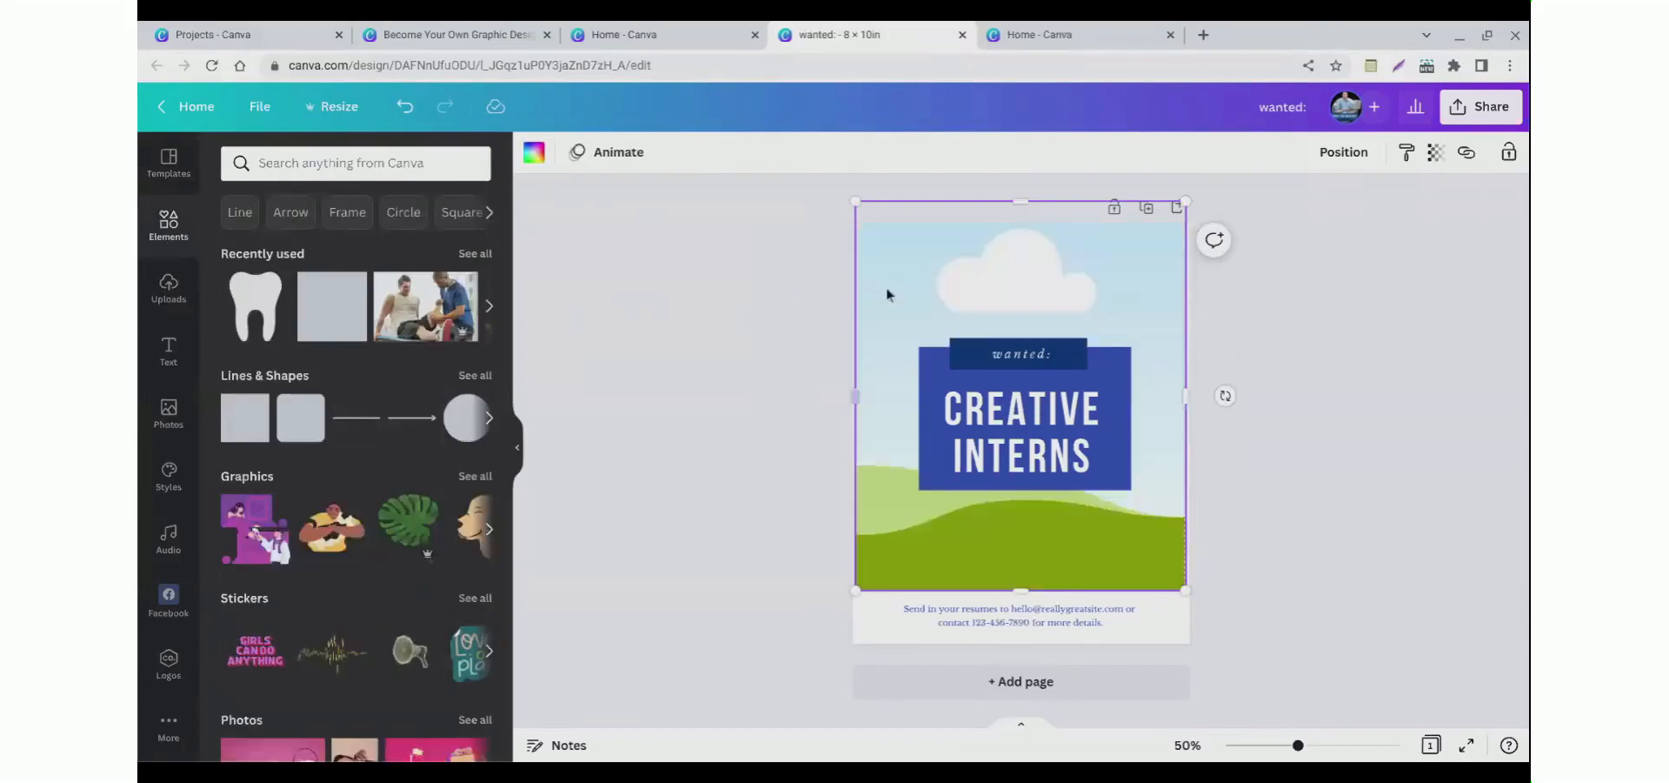
key(ctrl+z)
Step: Delete the background photo and replace it with the recently used physiotherapy photo
click(923, 293)
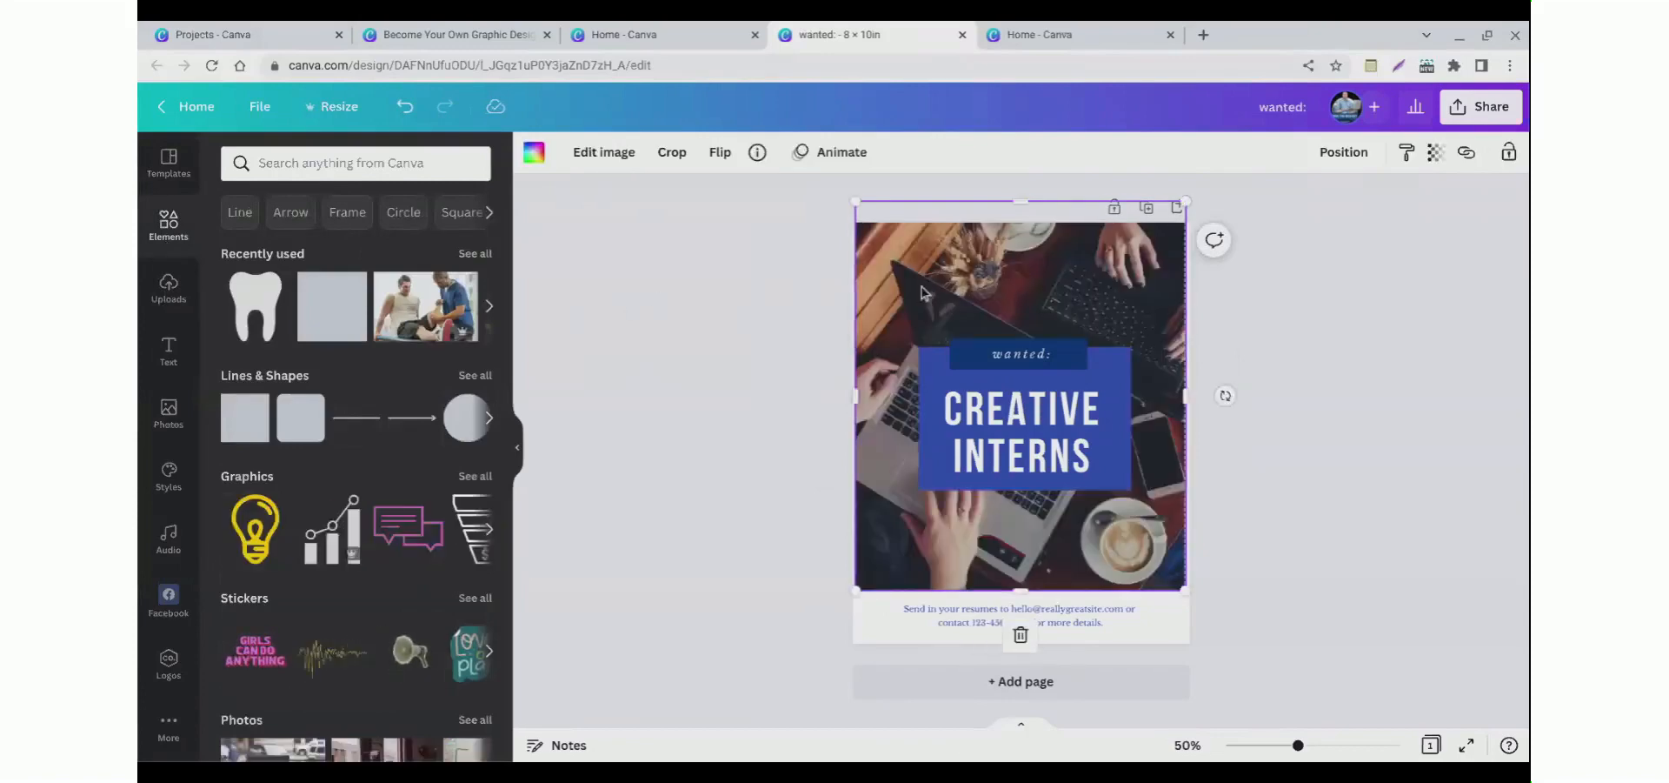
right_click(923, 293)
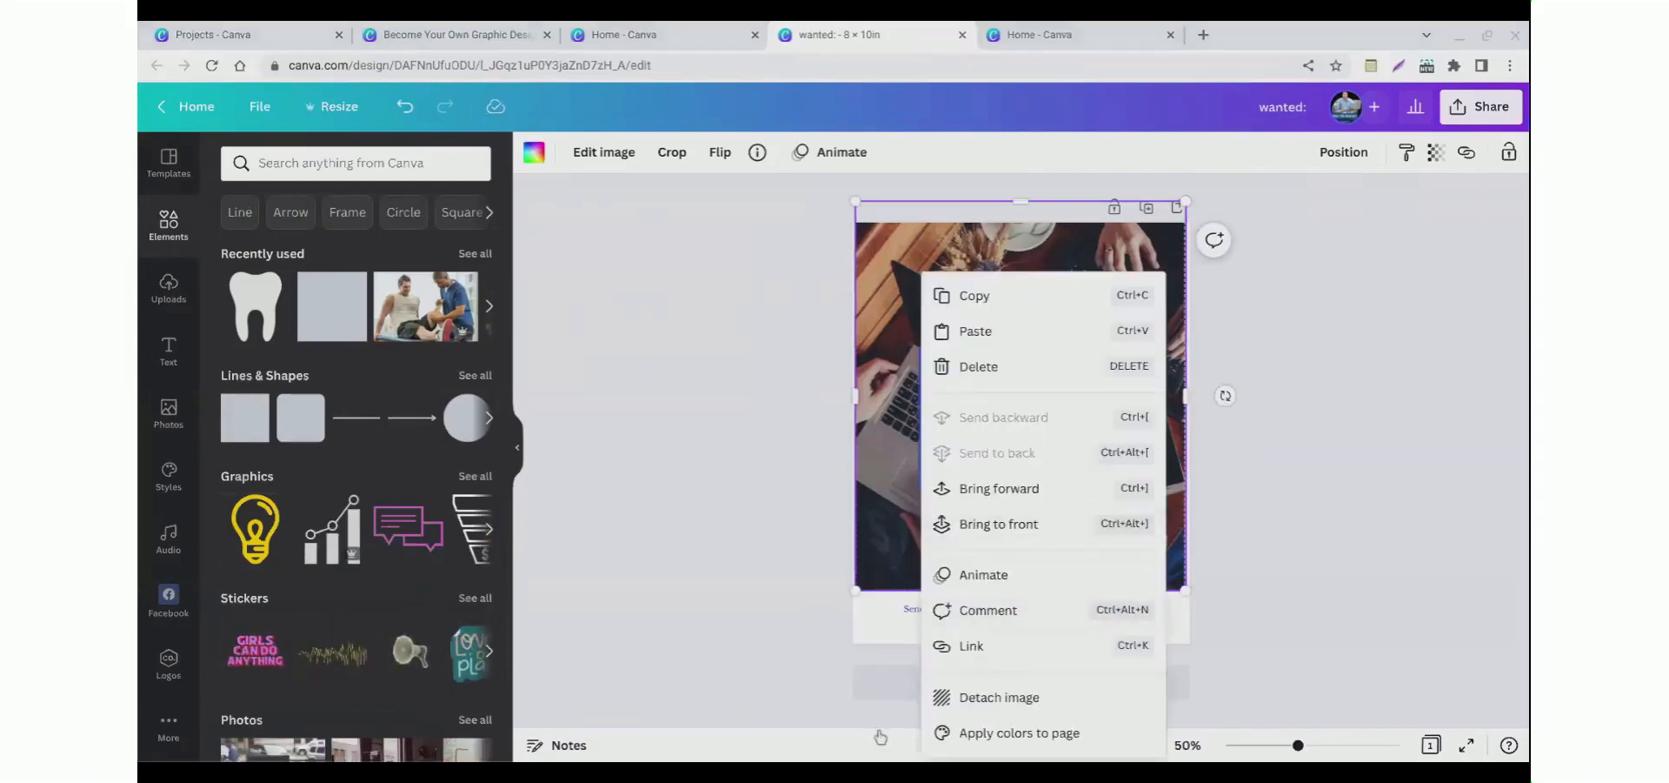
click(979, 366)
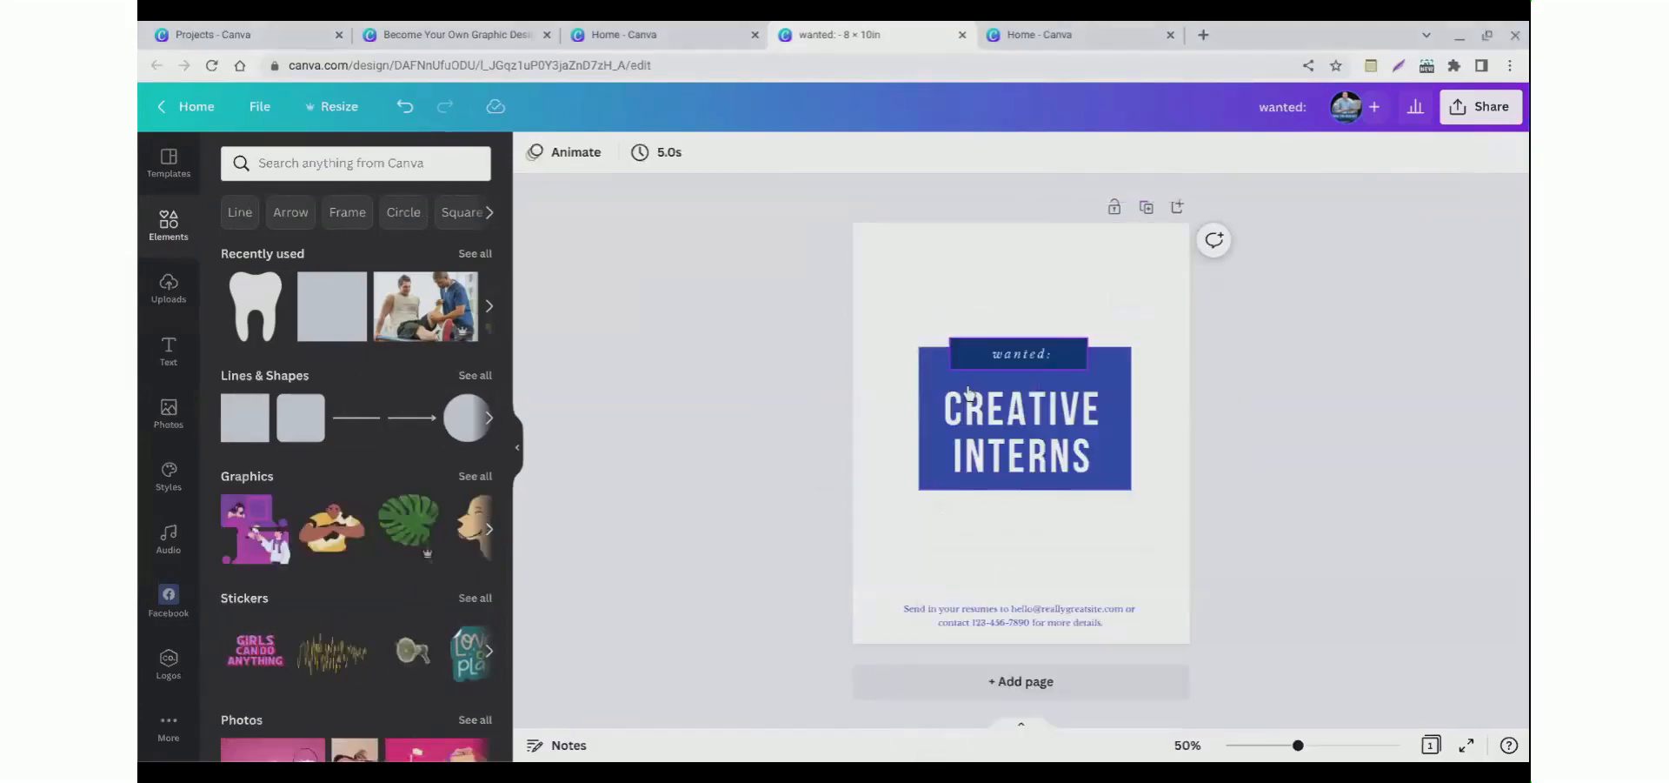
key(ctrl+z)
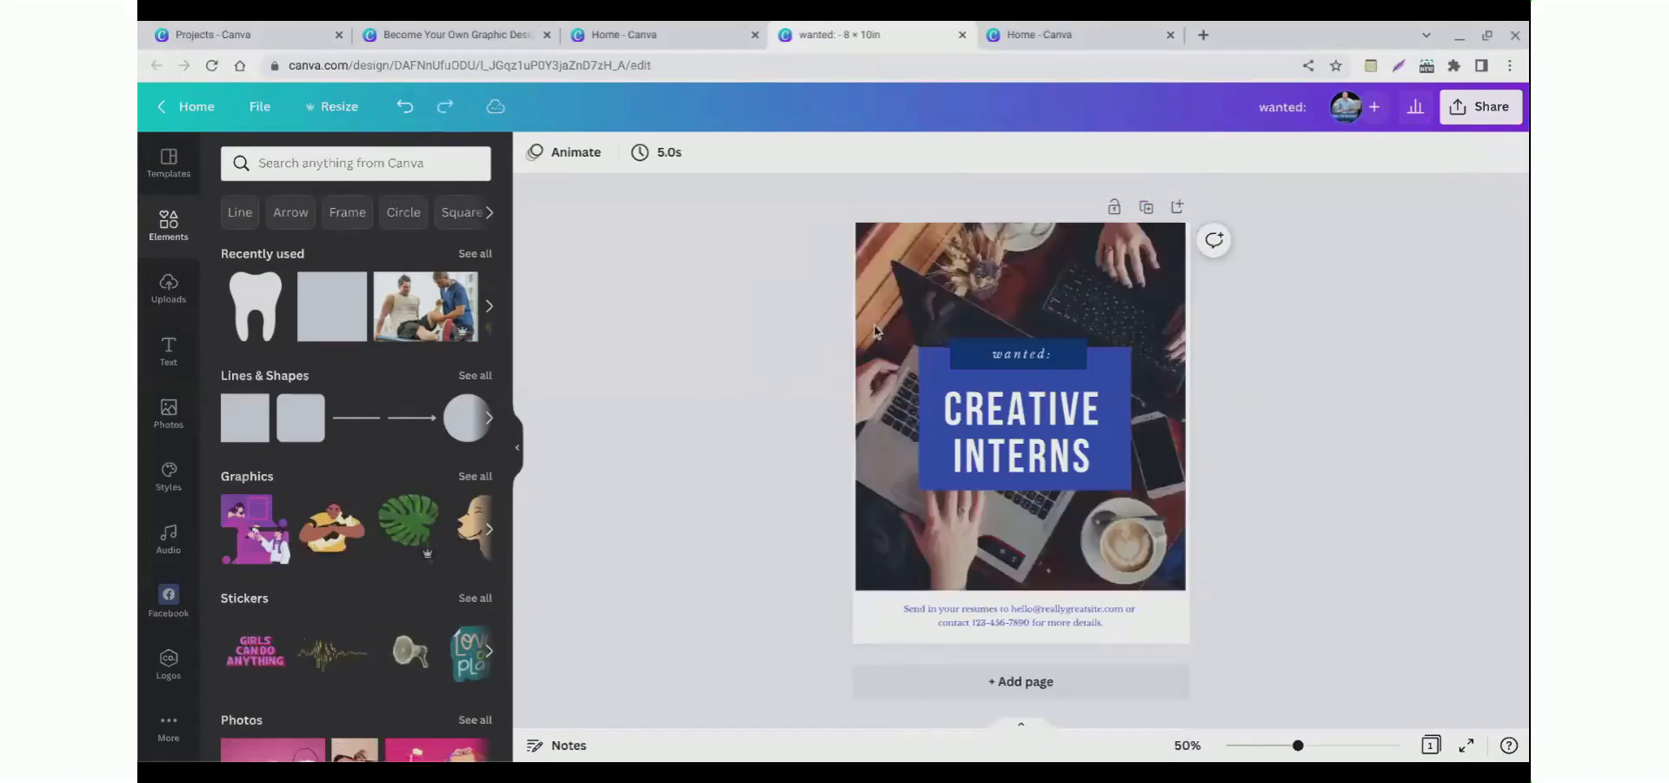
key(Delete)
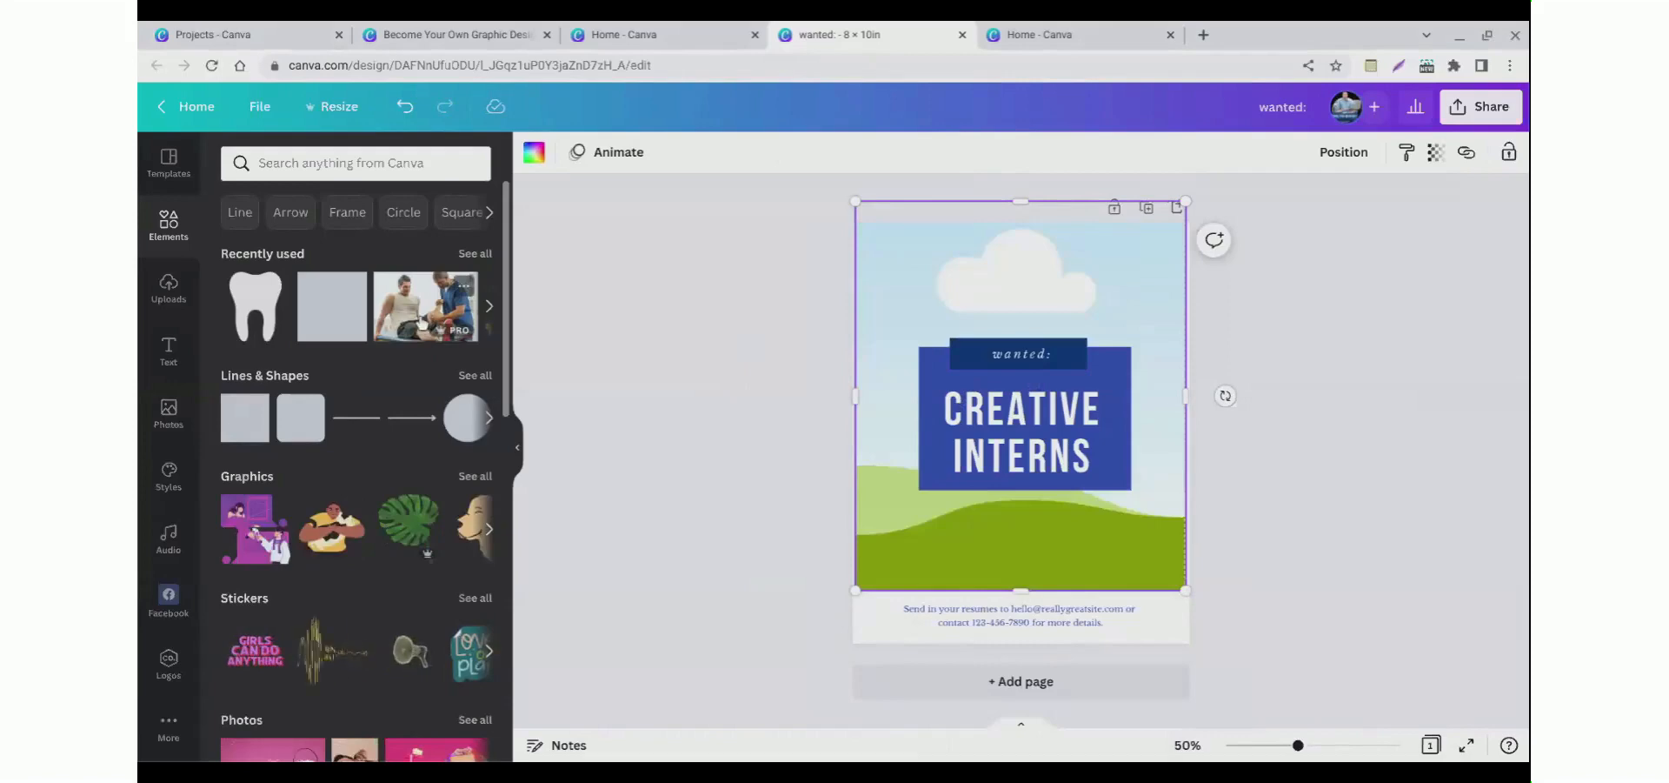
drag(457, 325, 878, 317)
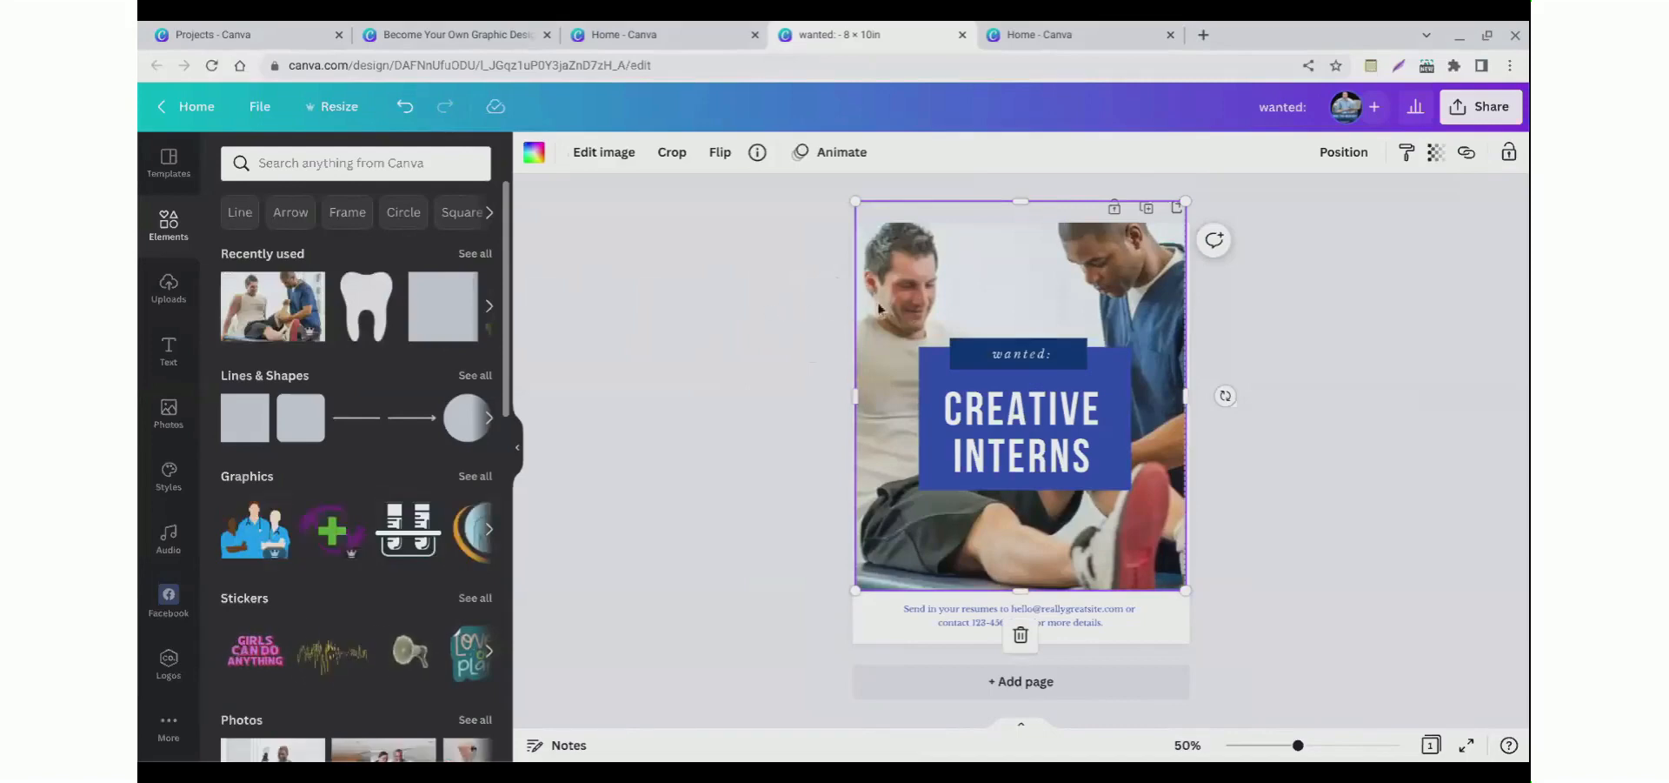
Step: Add a blank second page and search the Elements photos for college
click(956, 683)
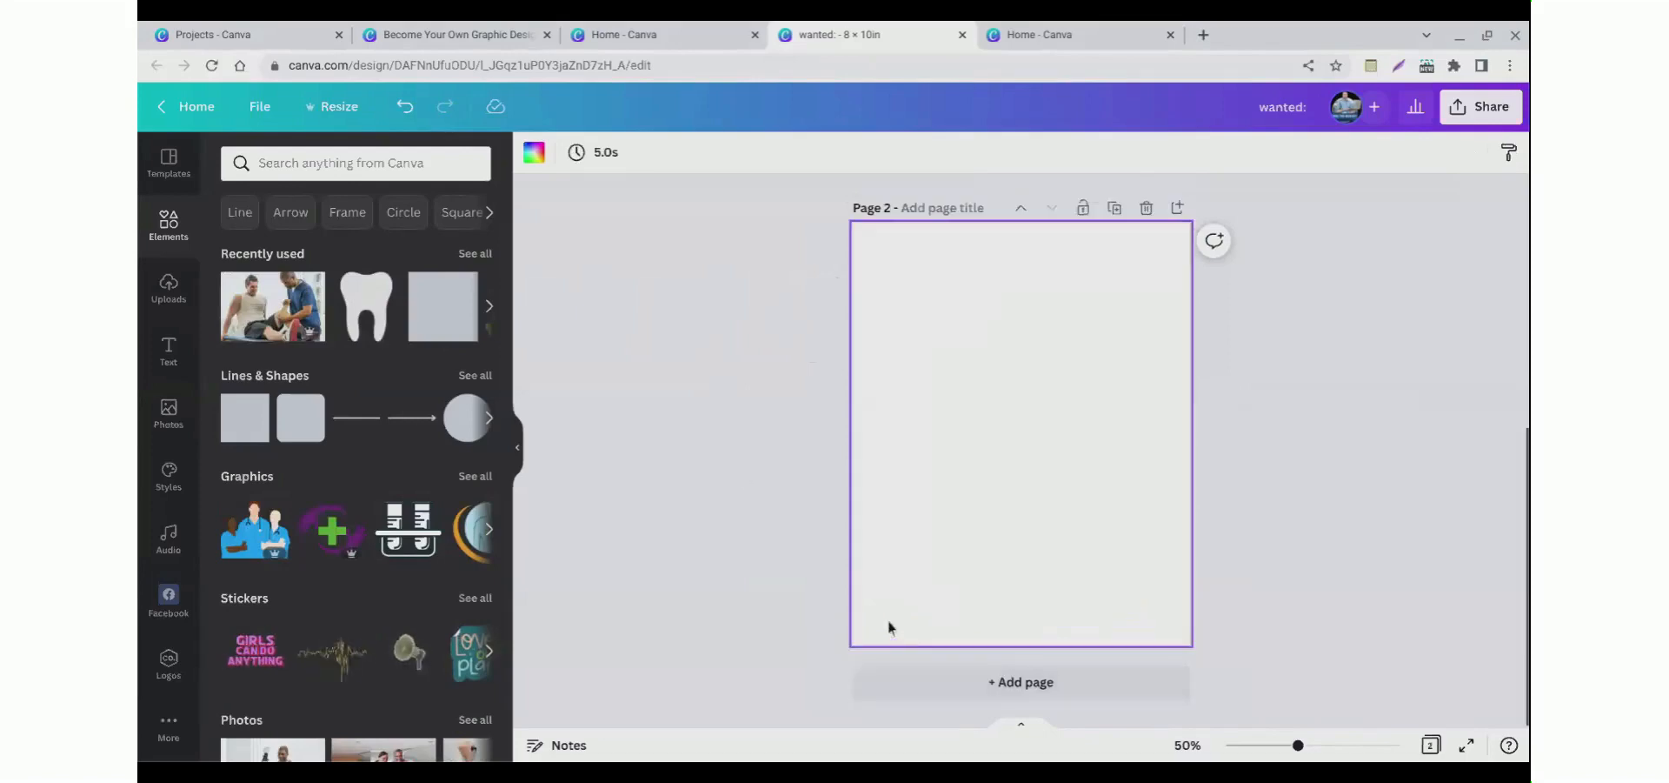
scroll(737, 530, up, 4)
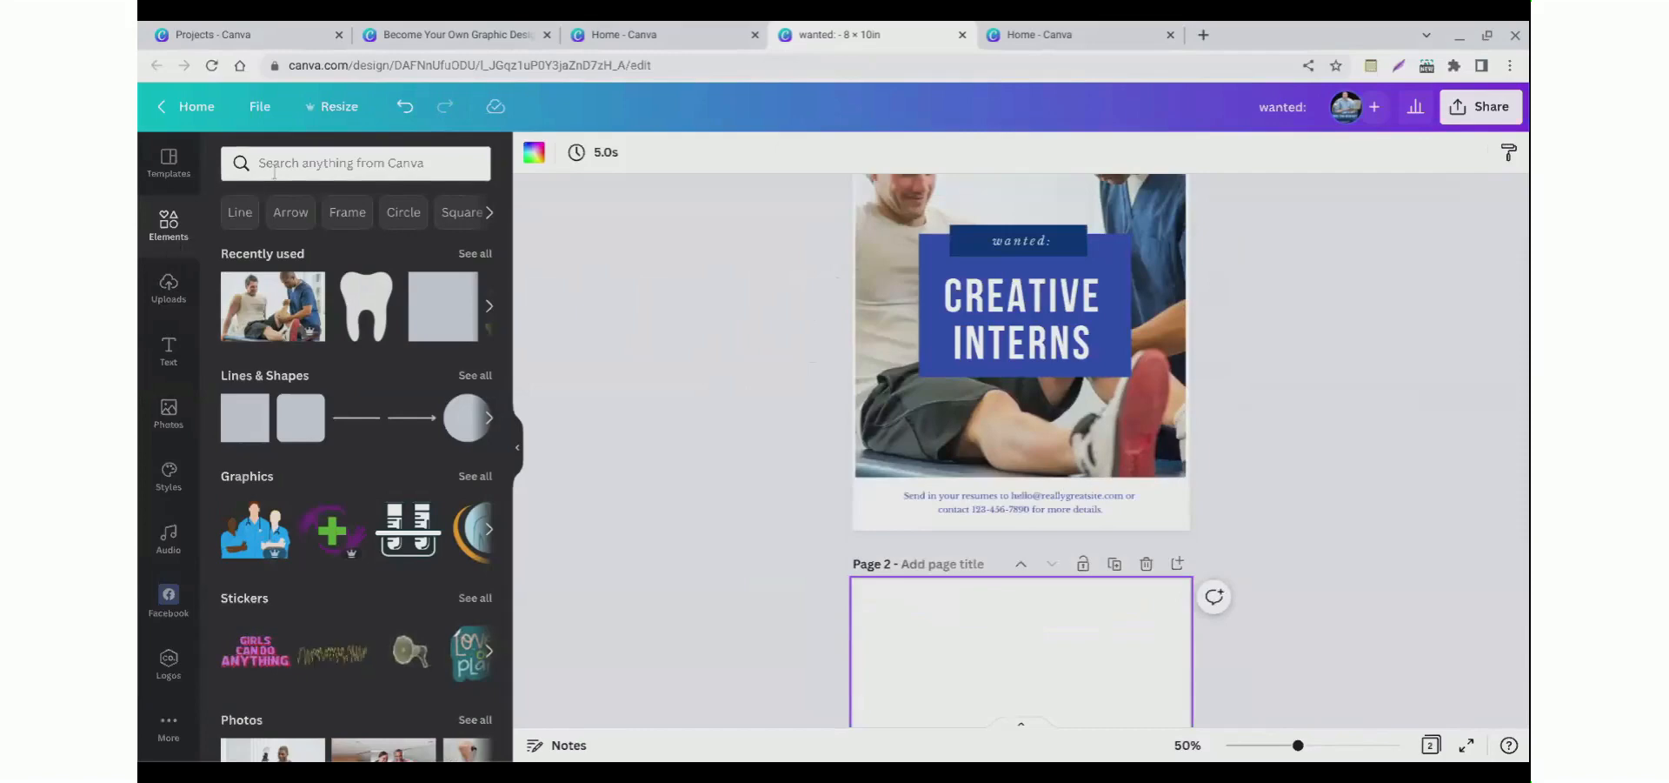
click(348, 163)
text(college)
key(Return)
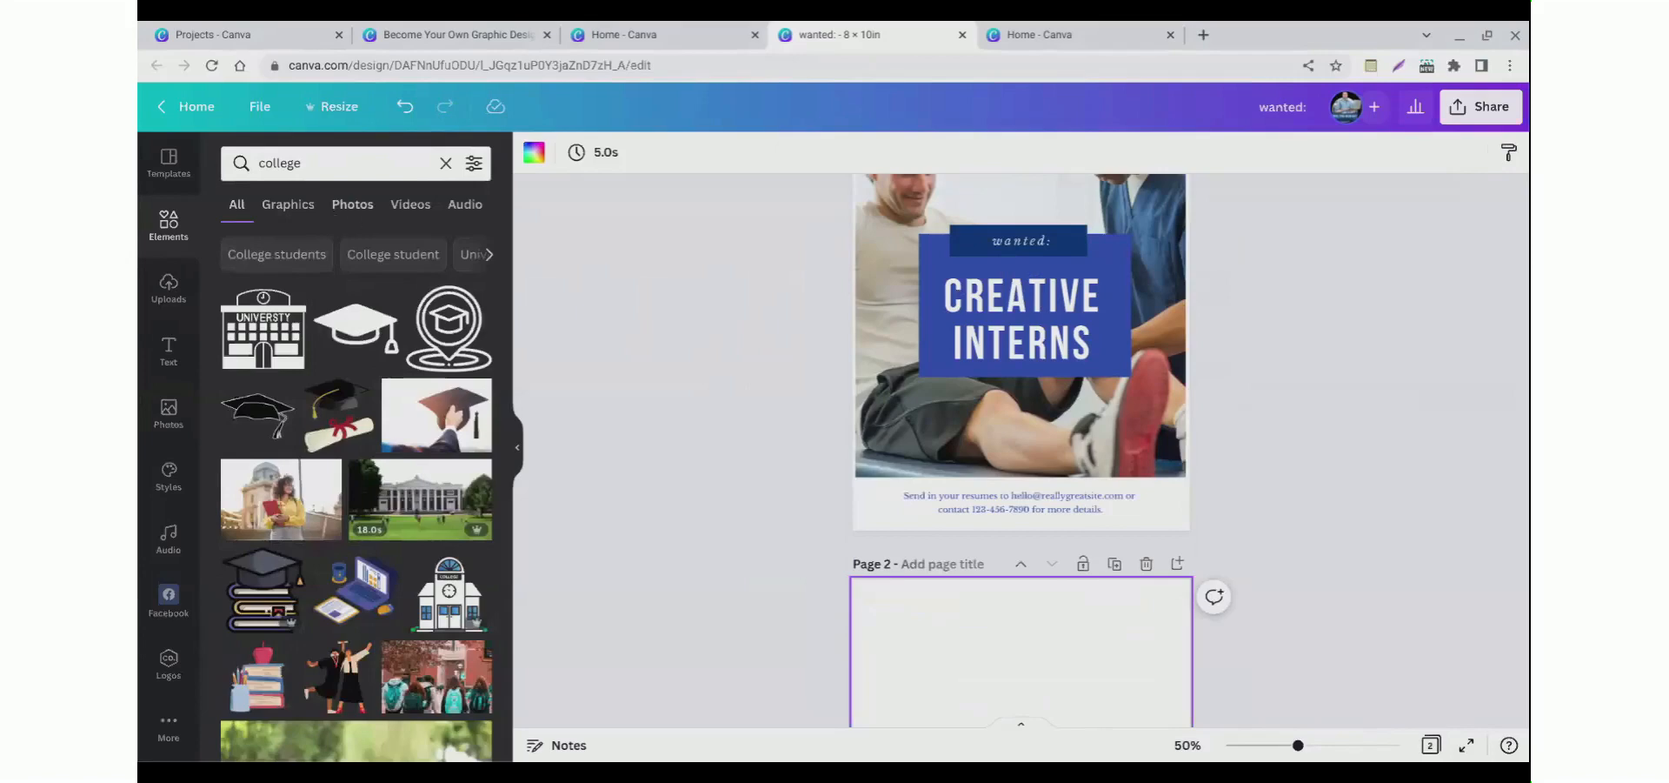
scroll(294, 398, down, 5)
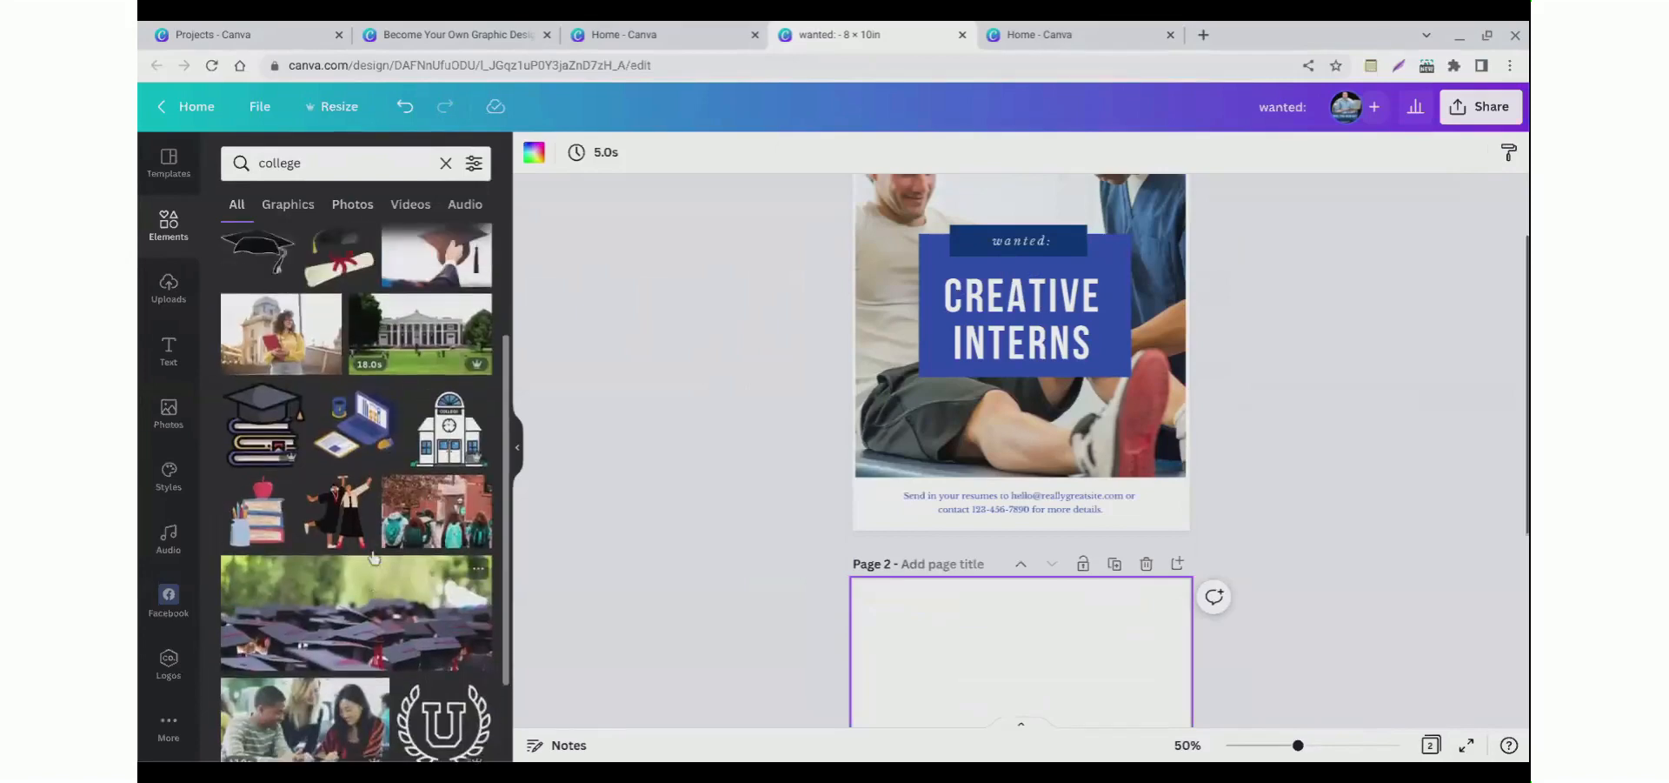
scroll(294, 398, up, 4)
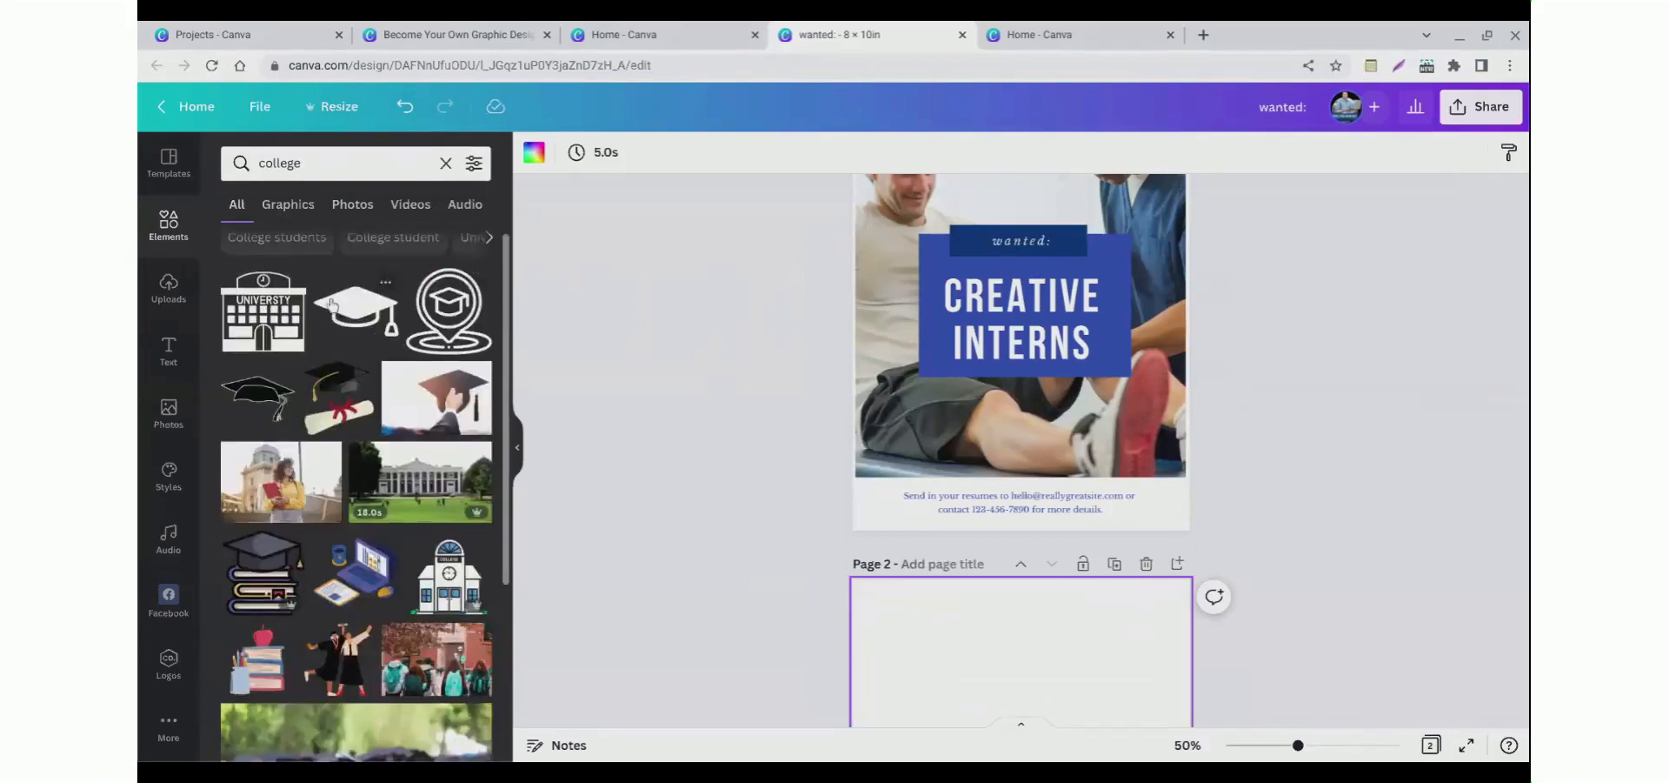
click(348, 217)
scroll(624, 513, down, 1)
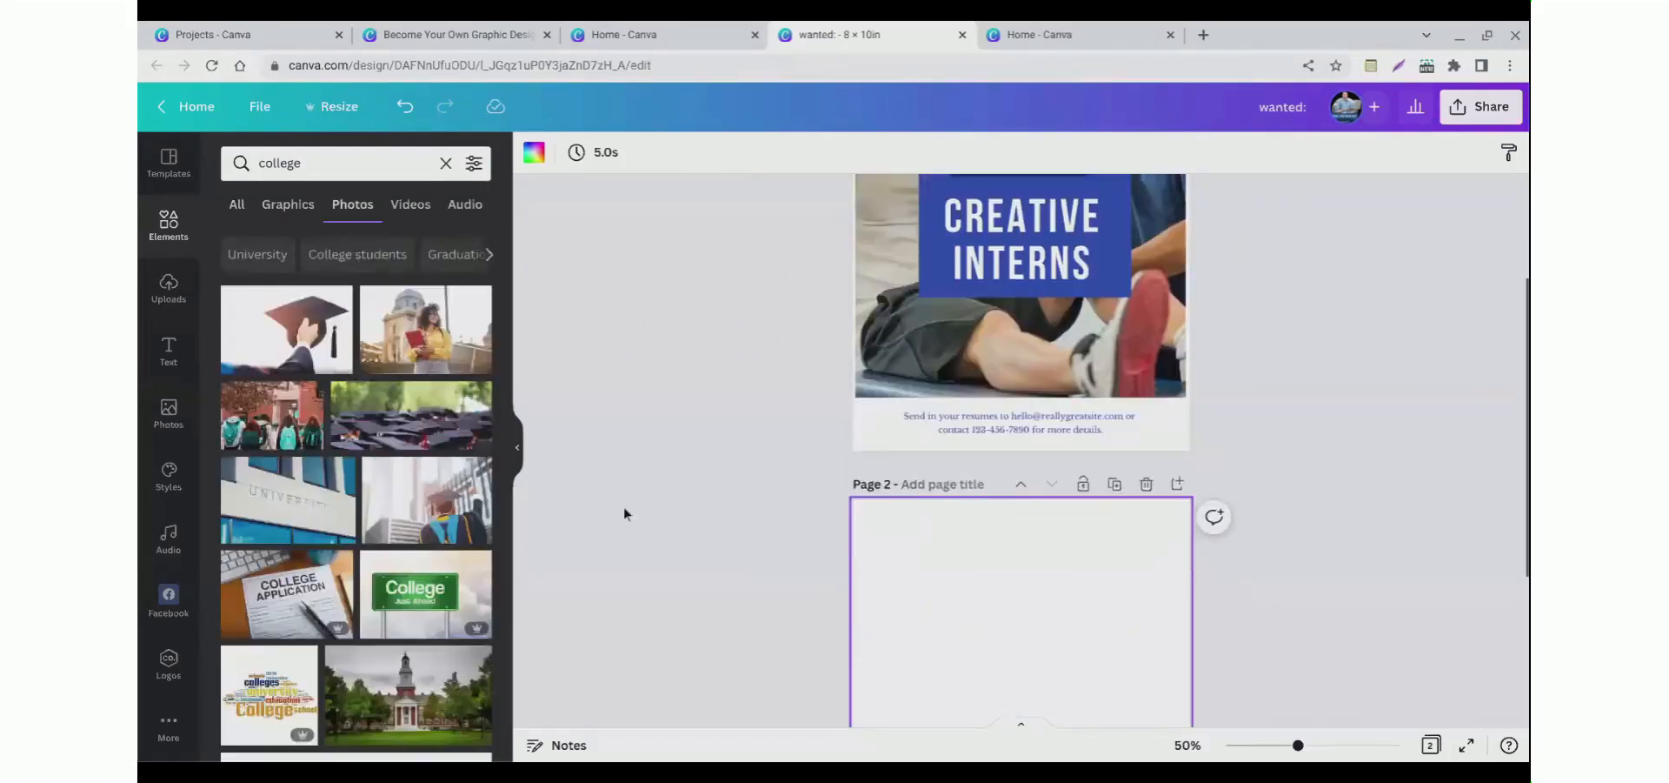
scroll(343, 535, down, 1)
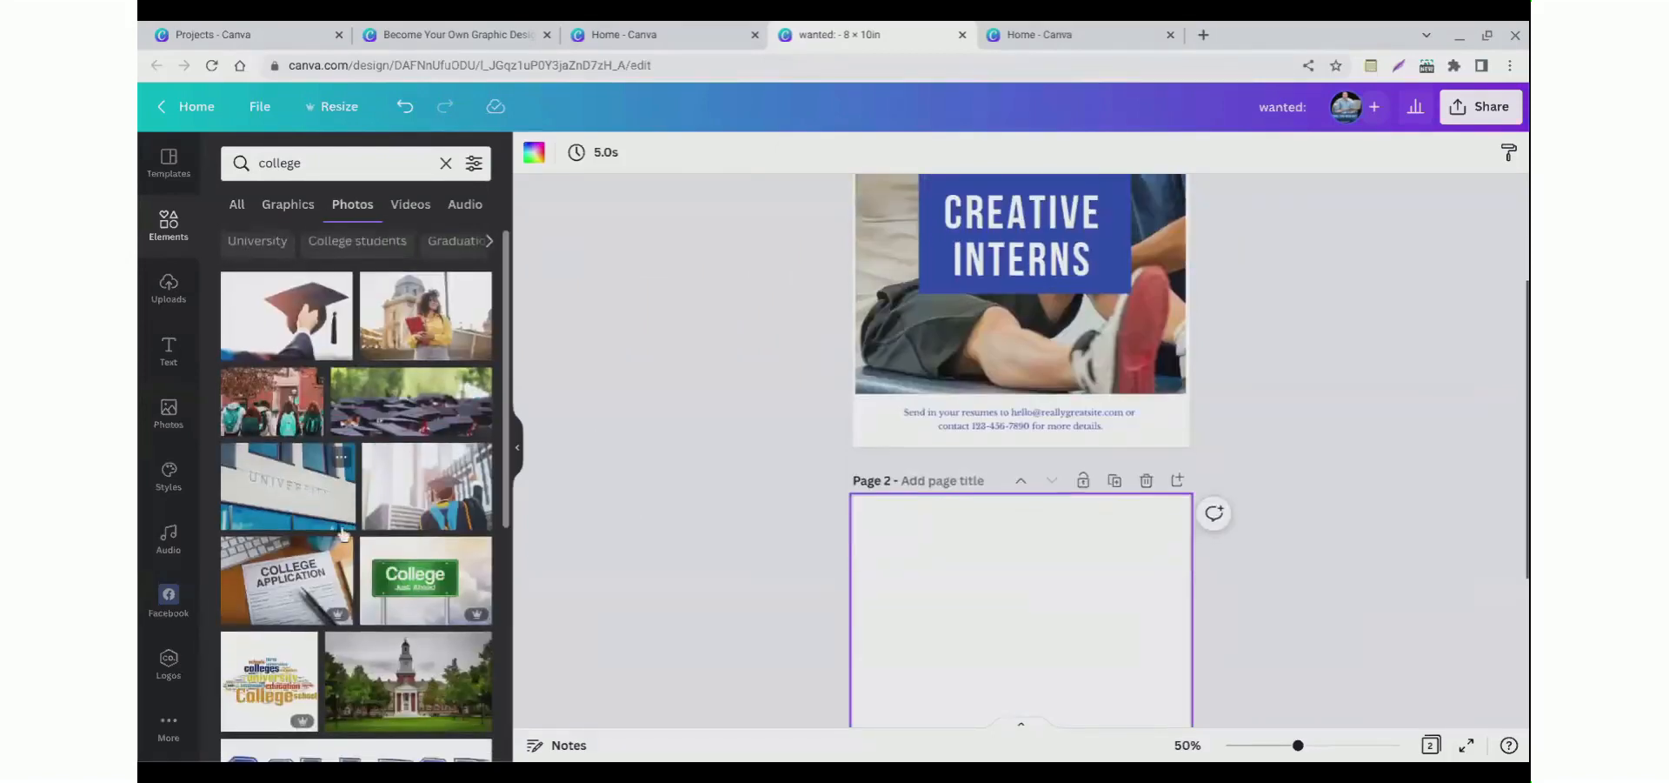
click(406, 510)
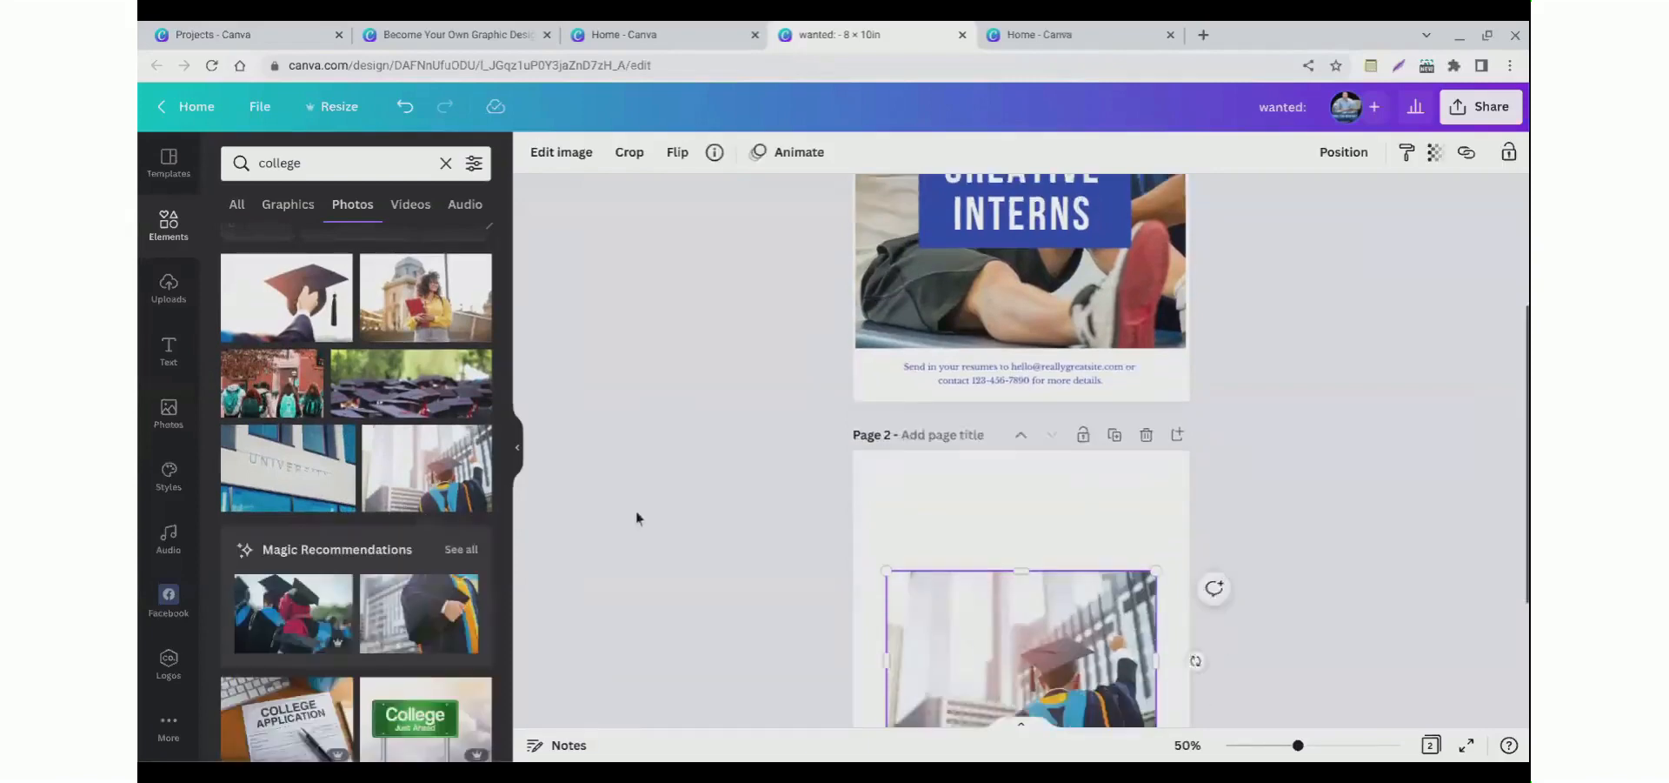
drag(1011, 654, 962, 513)
scroll(1087, 565, down, 2)
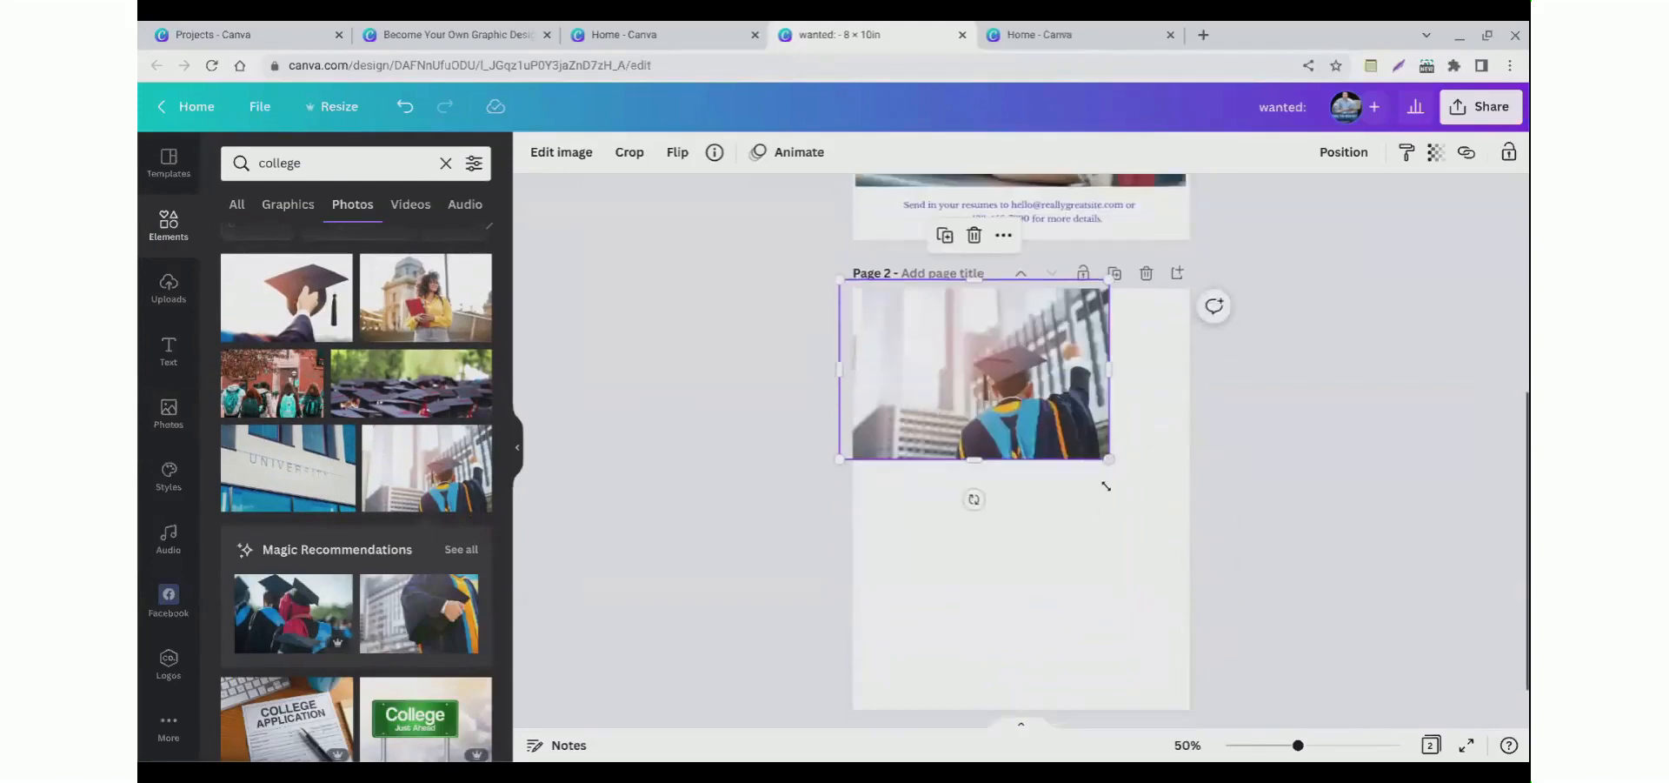
drag(1109, 458, 1388, 646)
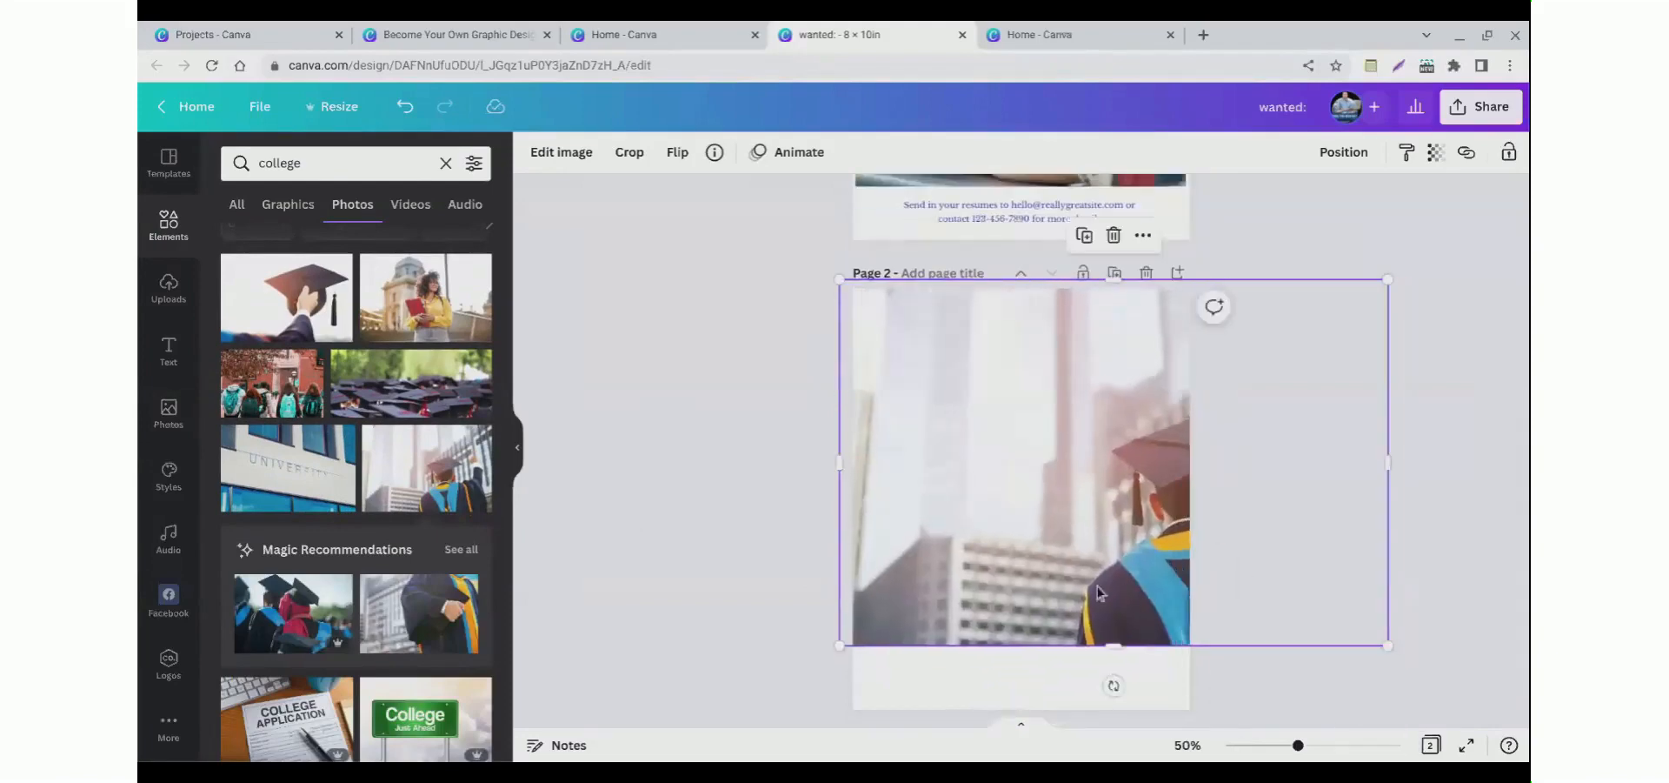
key(Delete)
scroll(377, 437, up, 1)
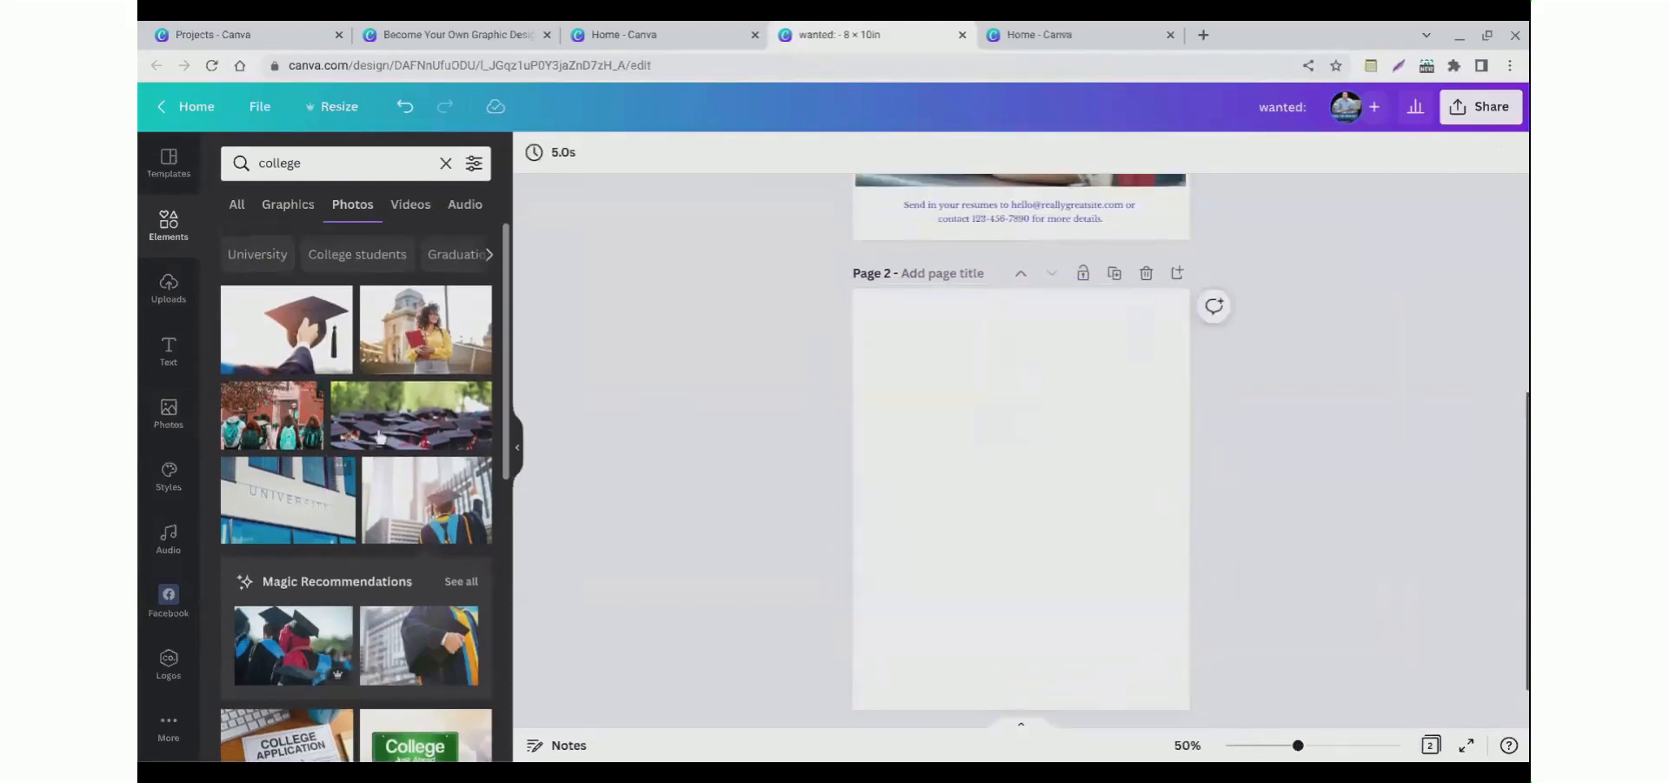
drag(418, 529, 869, 522)
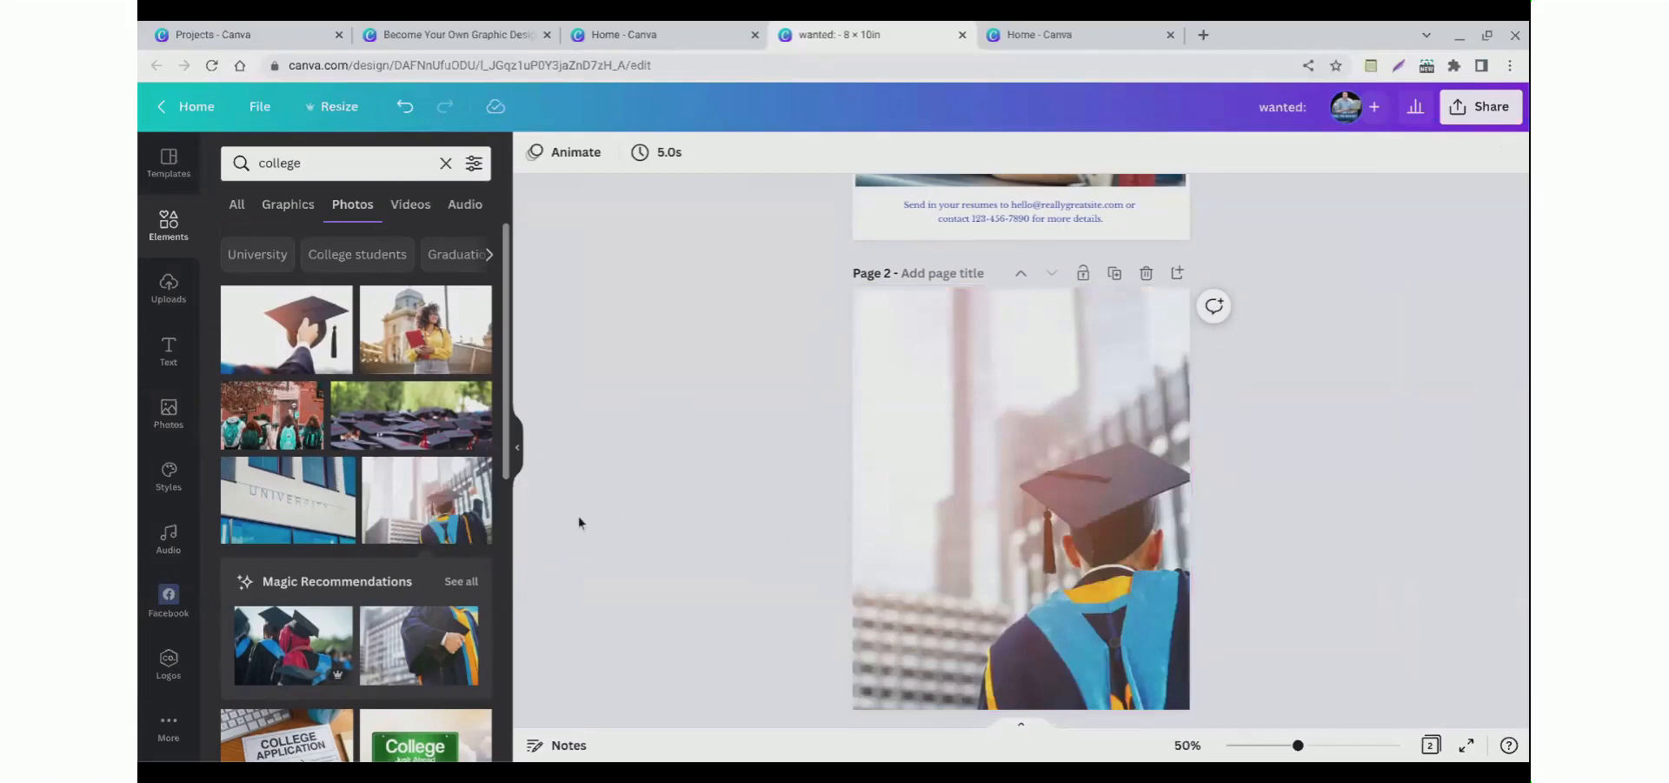
double_click(910, 500)
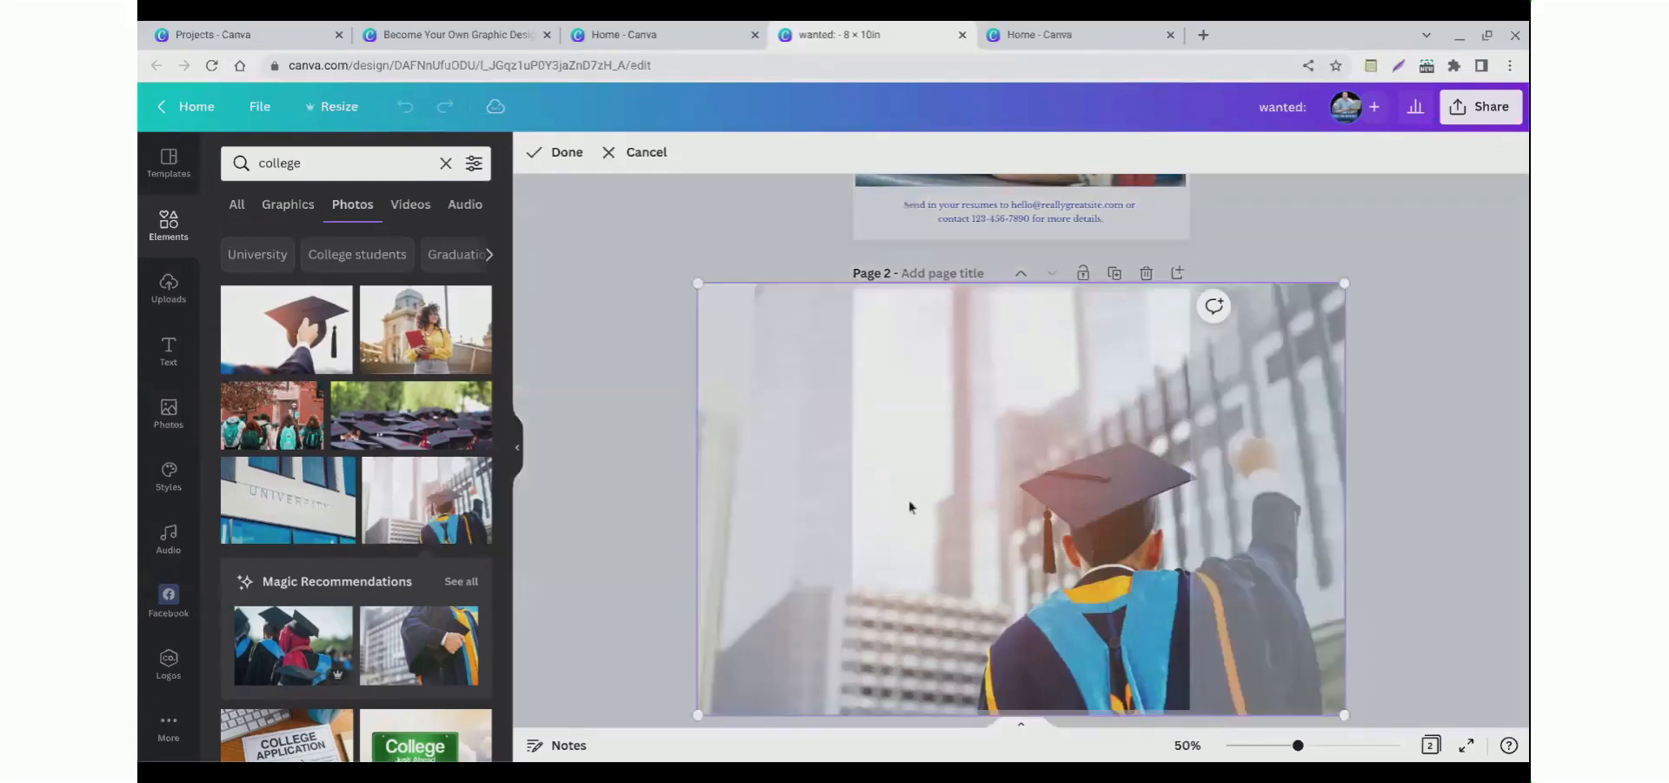
key(Delete)
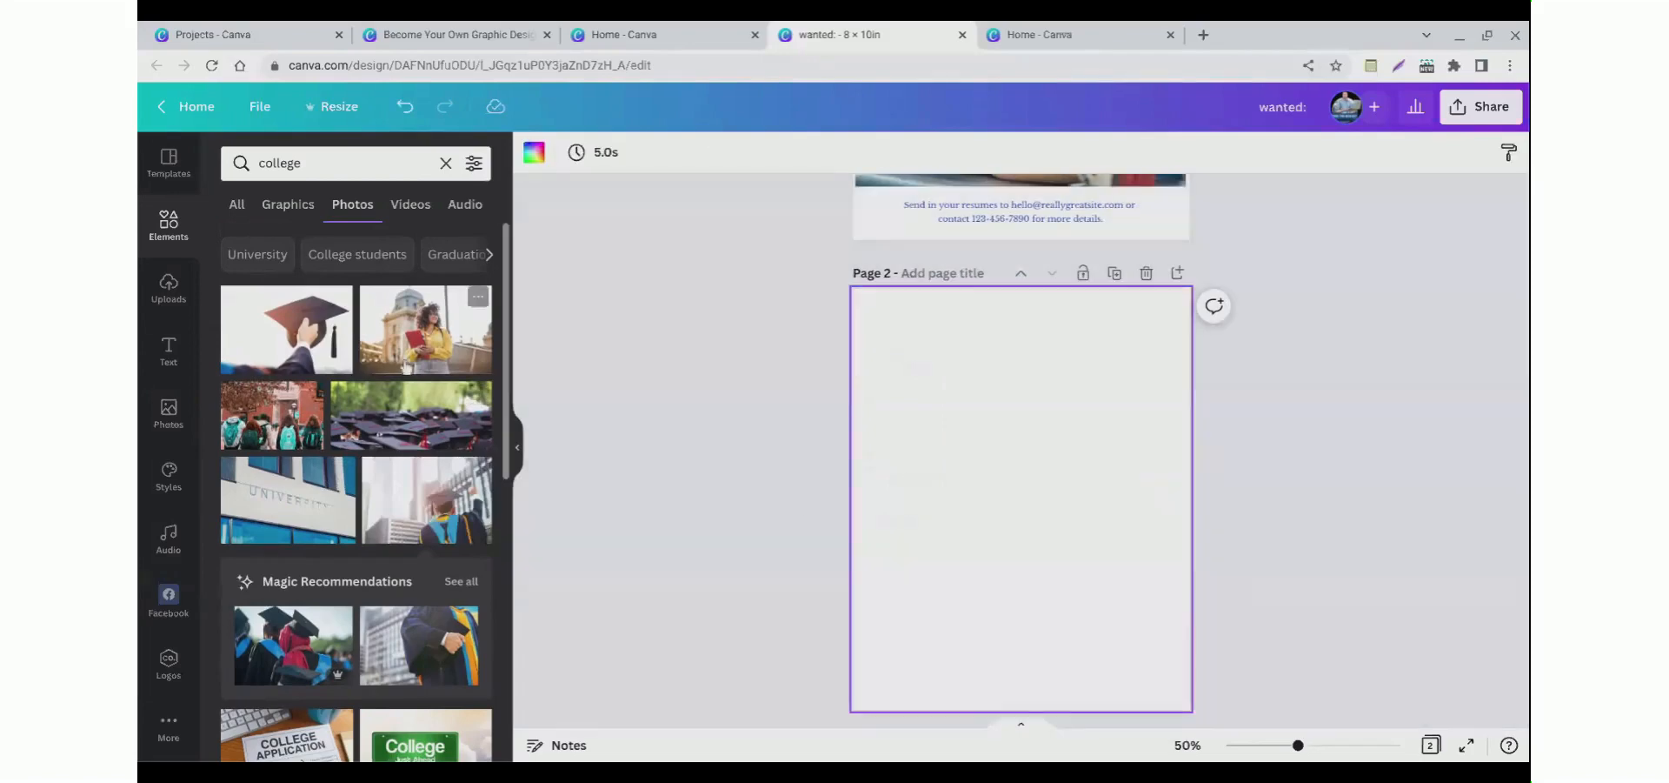
Step: Set the photo of the student holding red books as the second page's background
drag(405, 361, 862, 540)
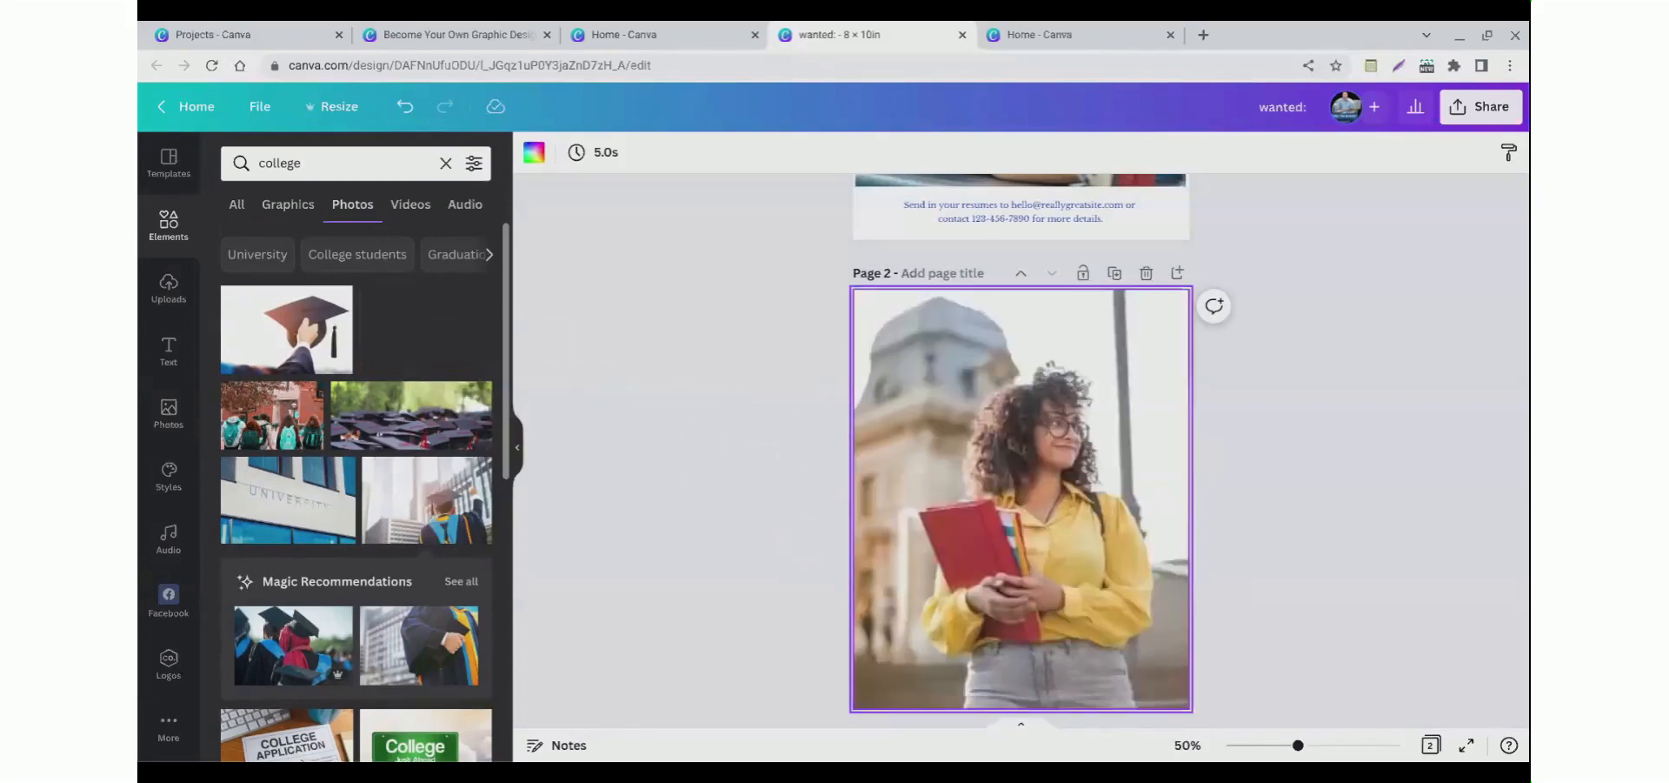
click(698, 538)
scroll(687, 539, up, 3)
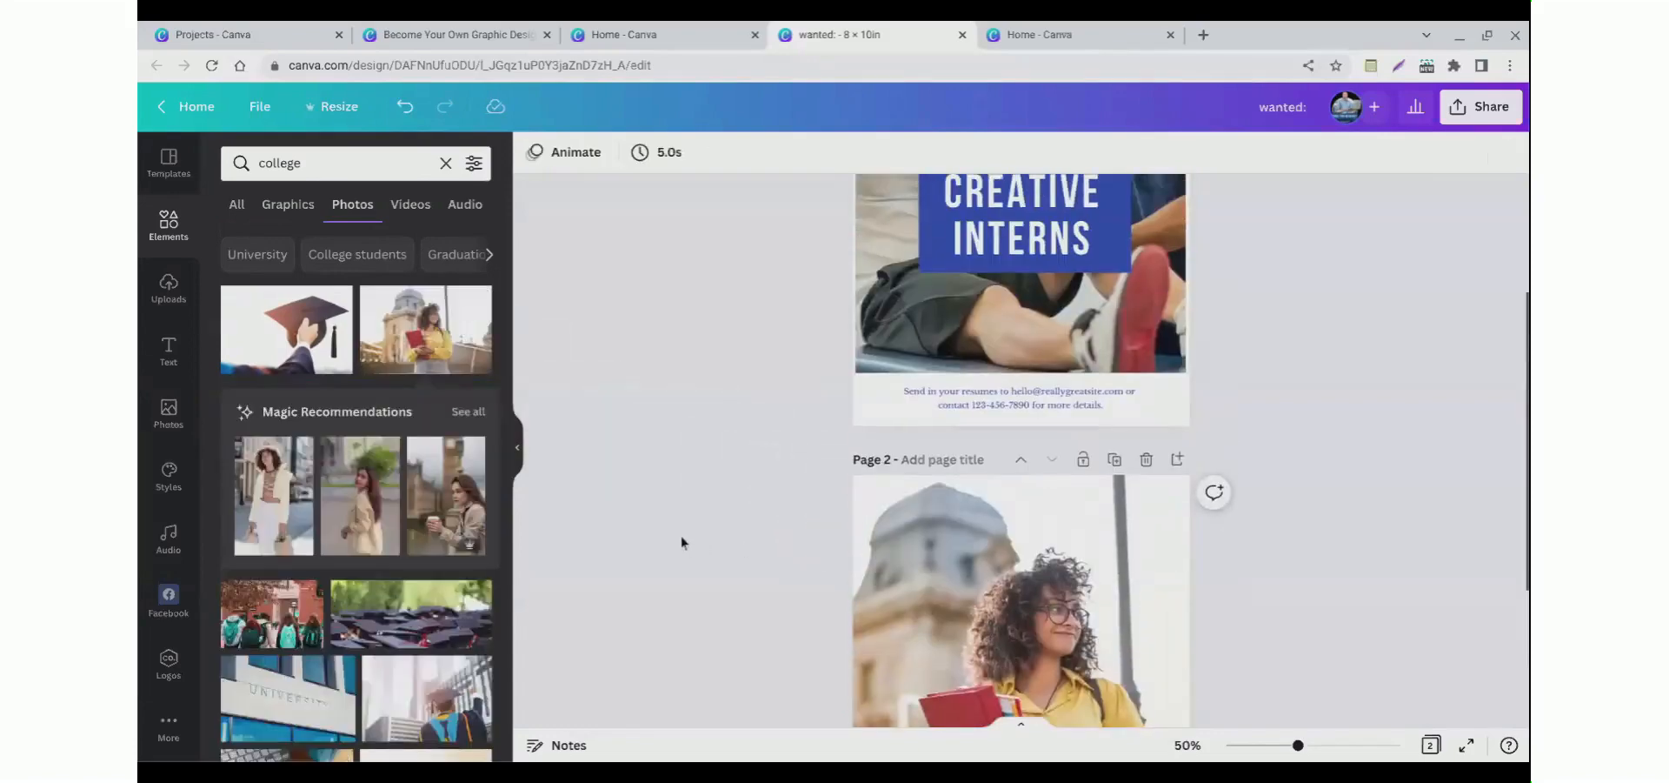
scroll(678, 534, up, 3)
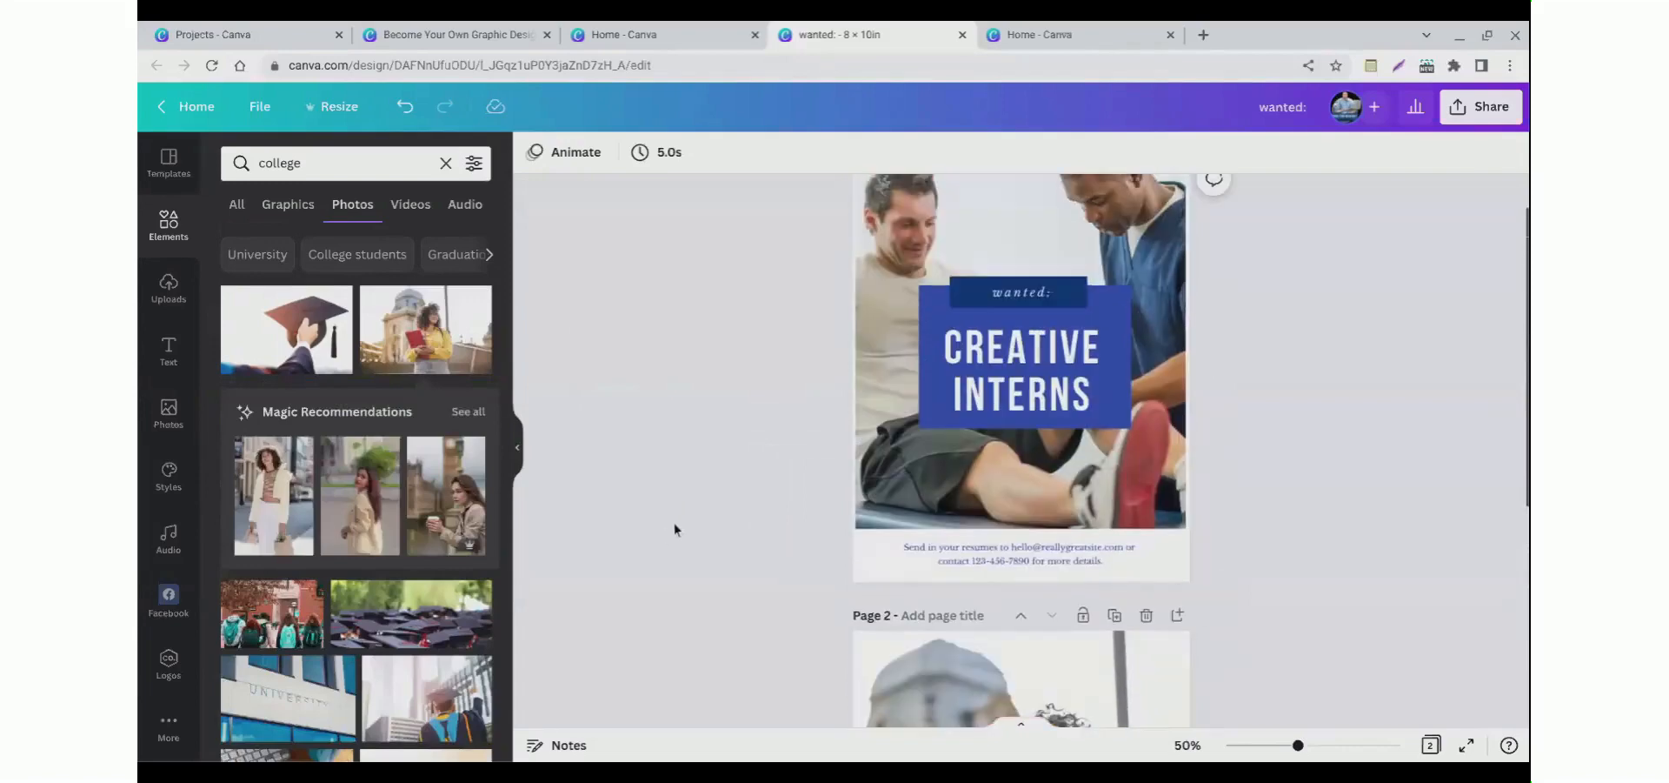
Step: Copy the blue CREATIVE INTERNS title box on the first page
click(931, 417)
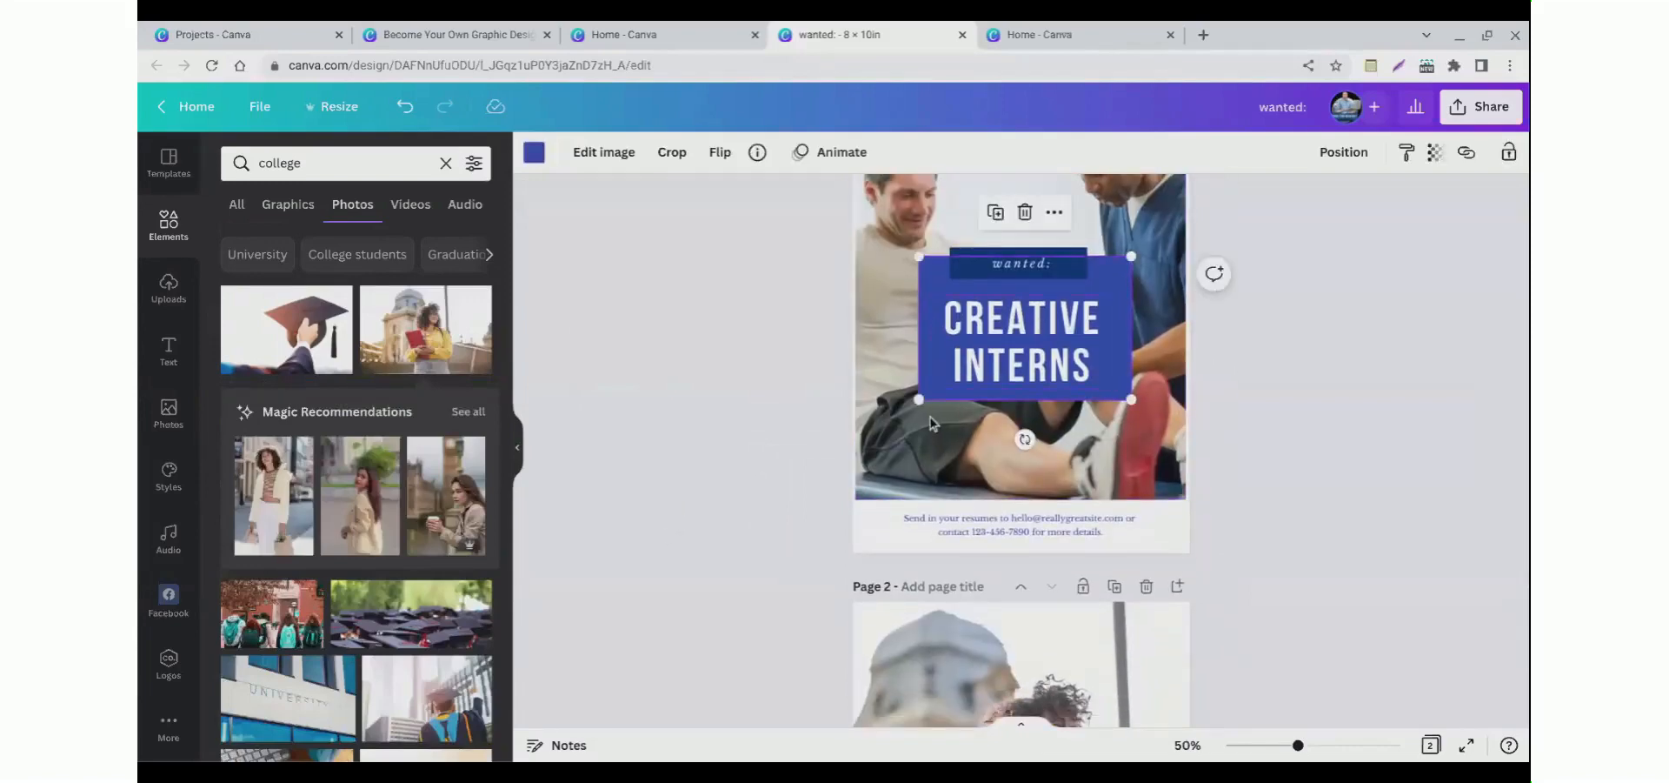
click(797, 414)
click(936, 388)
click(925, 412)
click(926, 398)
click(753, 415)
right_click(928, 418)
click(979, 385)
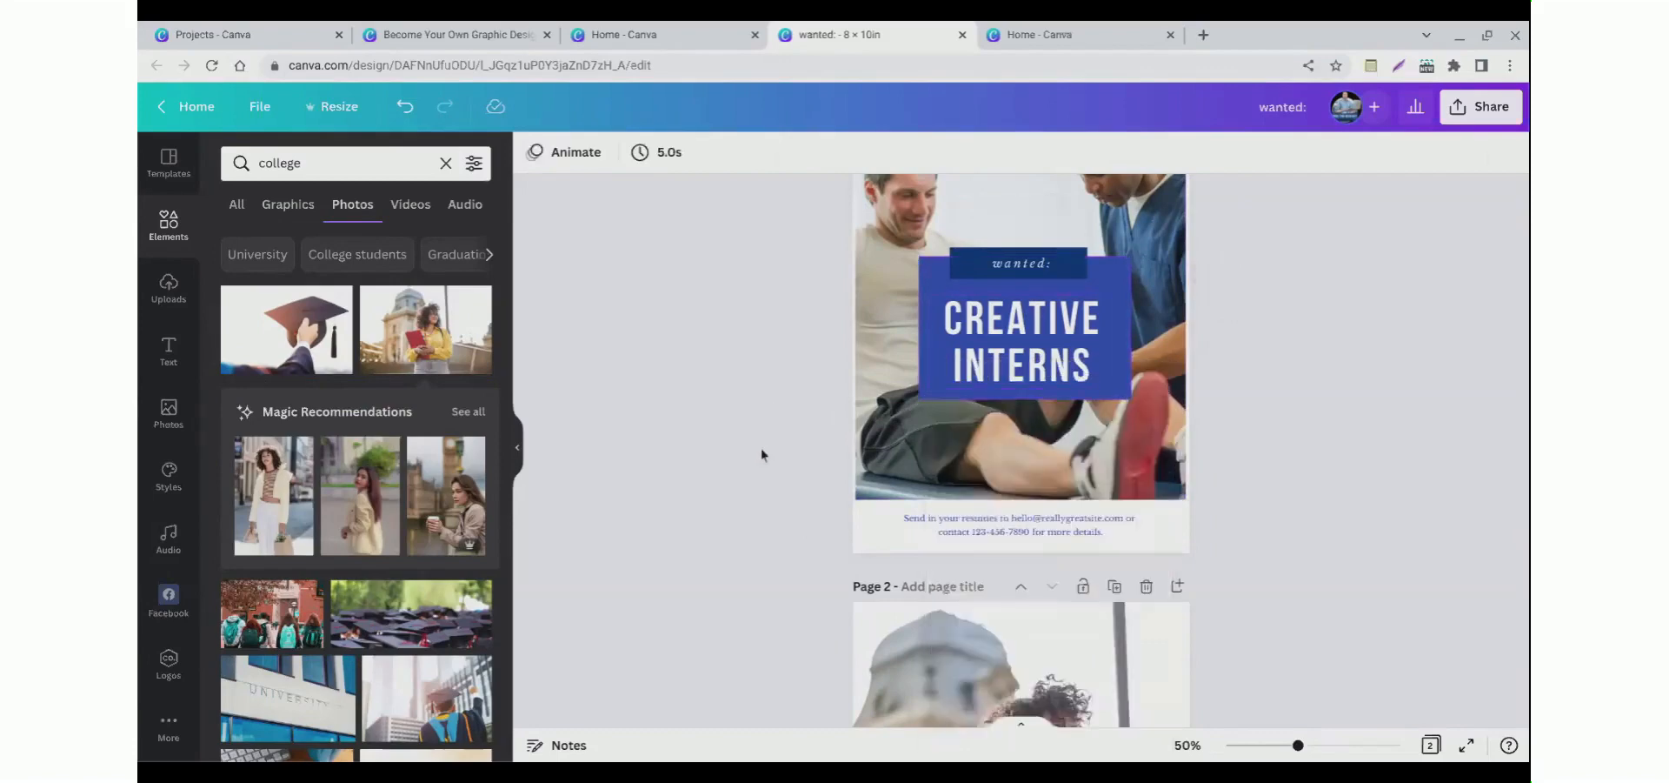
Step: Try to paste the copied title box onto the second page's photo
scroll(764, 450, down, 1)
right_click(991, 582)
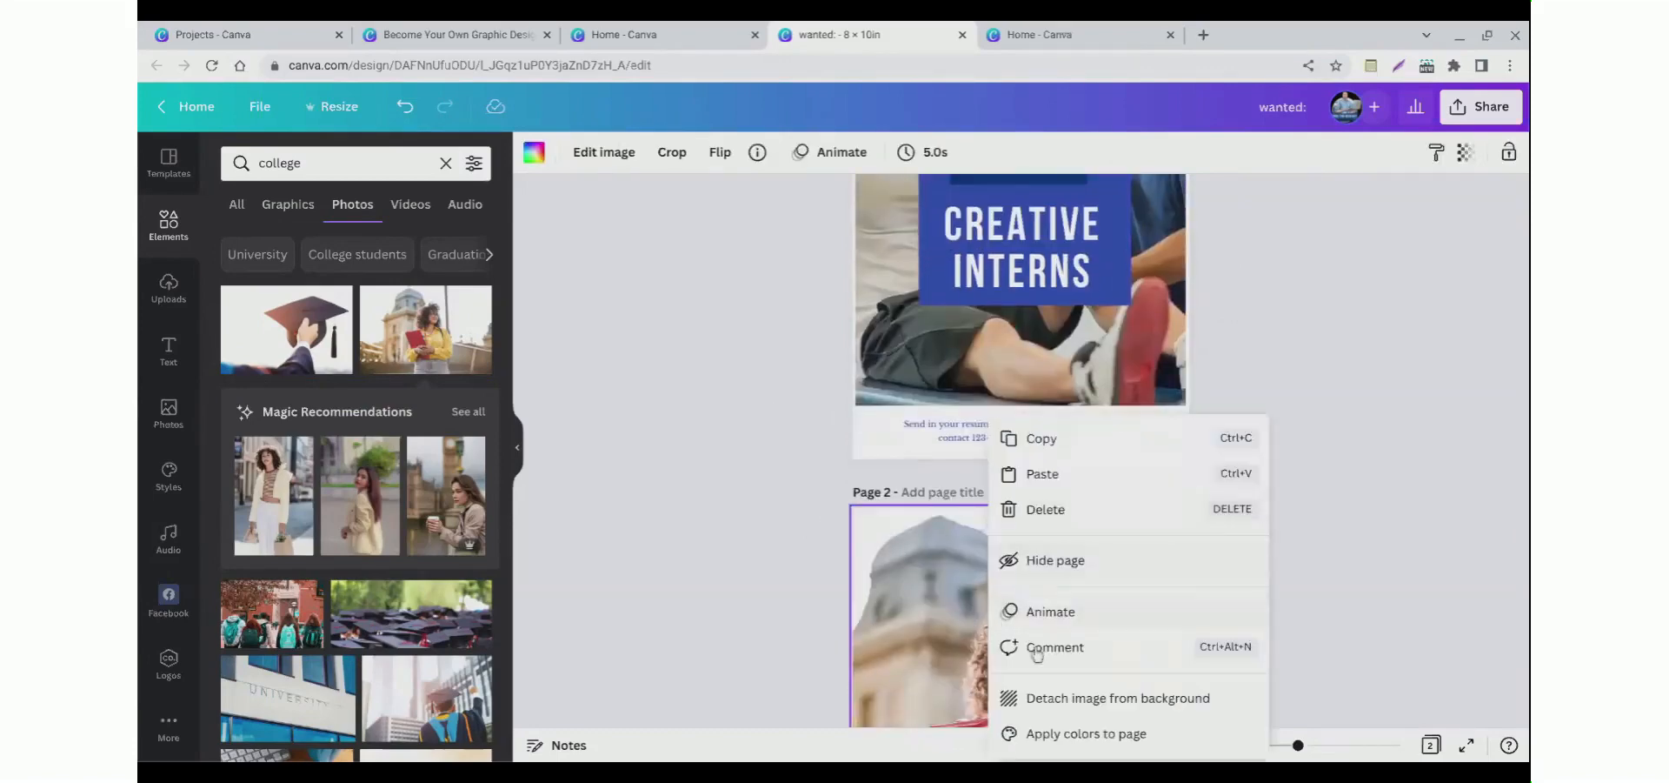
click(1035, 481)
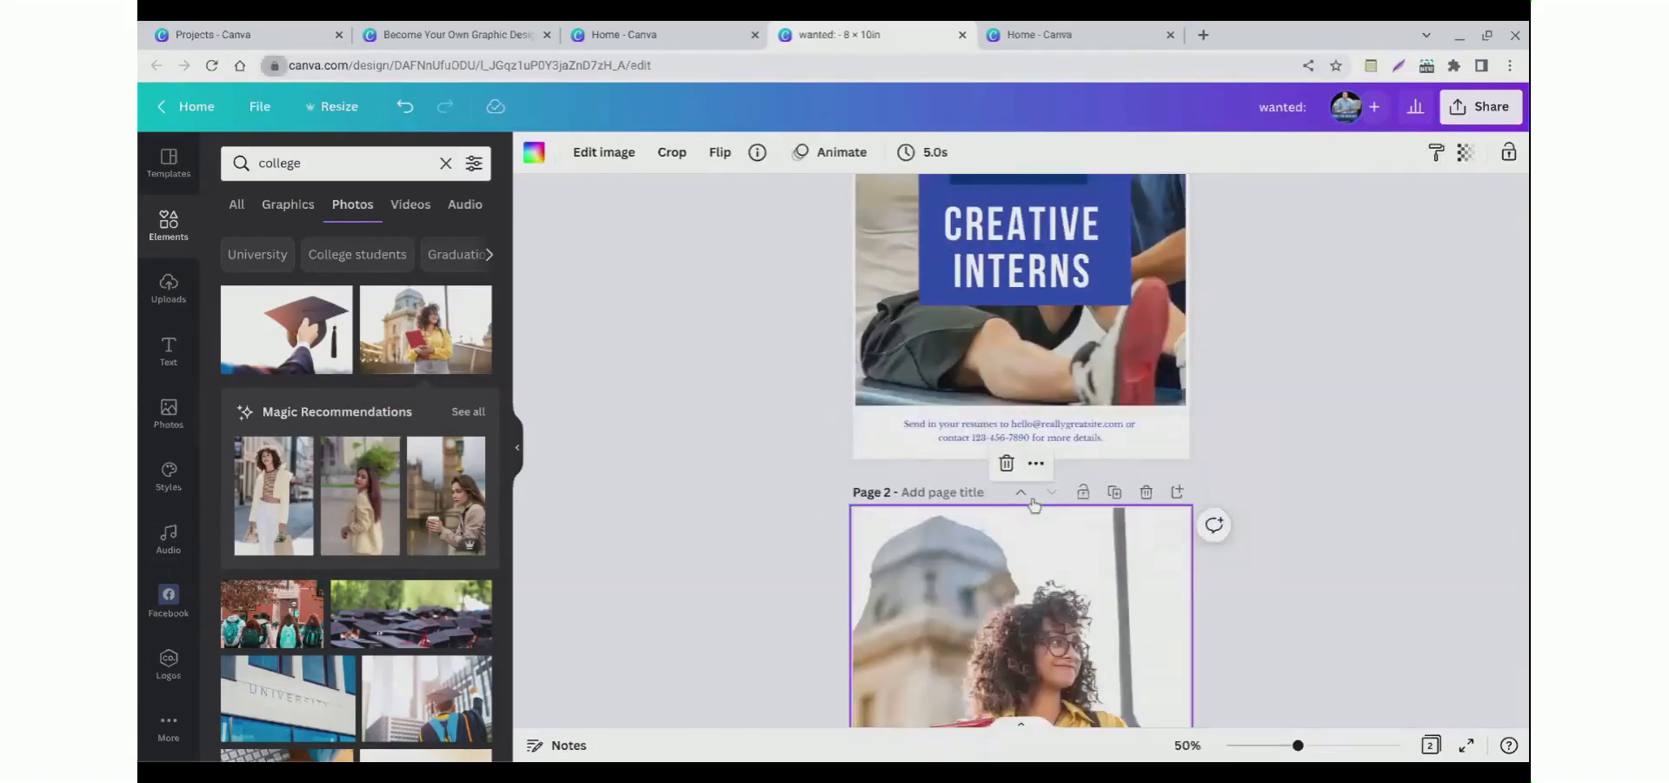
scroll(770, 506, down, 1)
scroll(764, 510, up, 4)
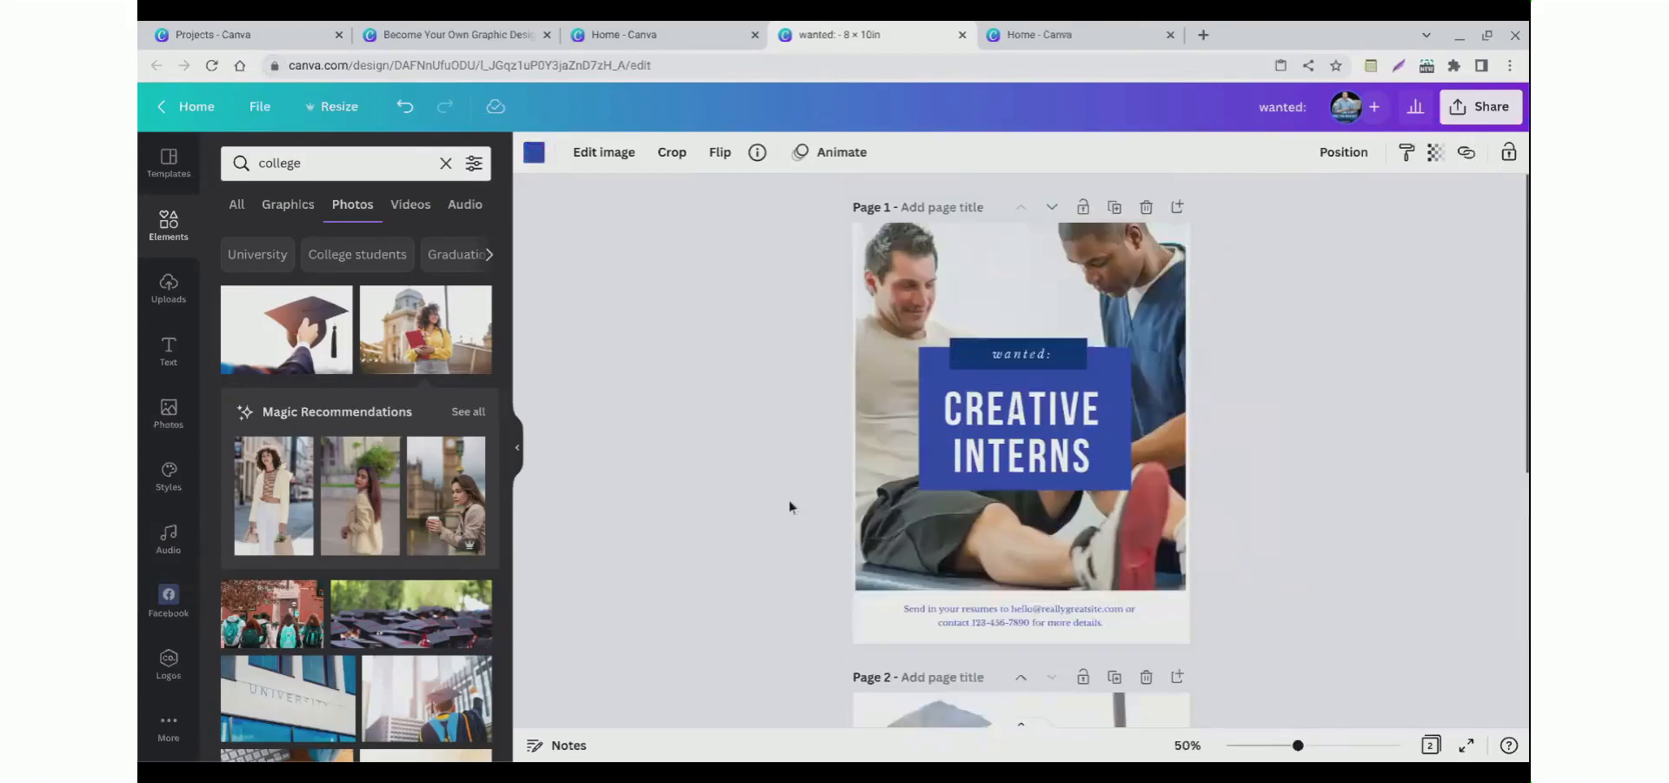
click(934, 513)
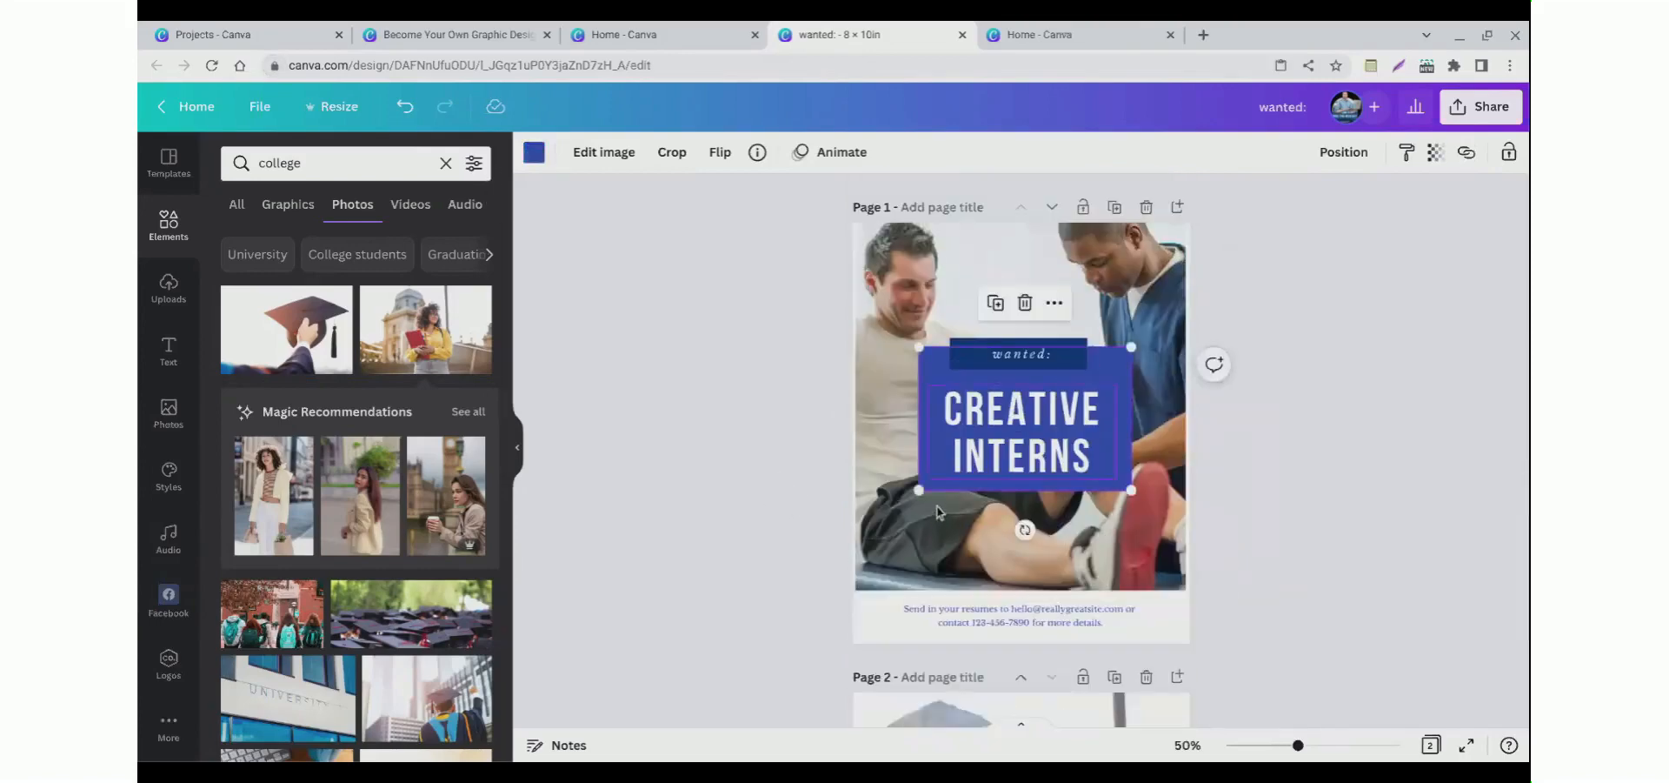
shift+click(981, 414)
shift+click(1000, 358)
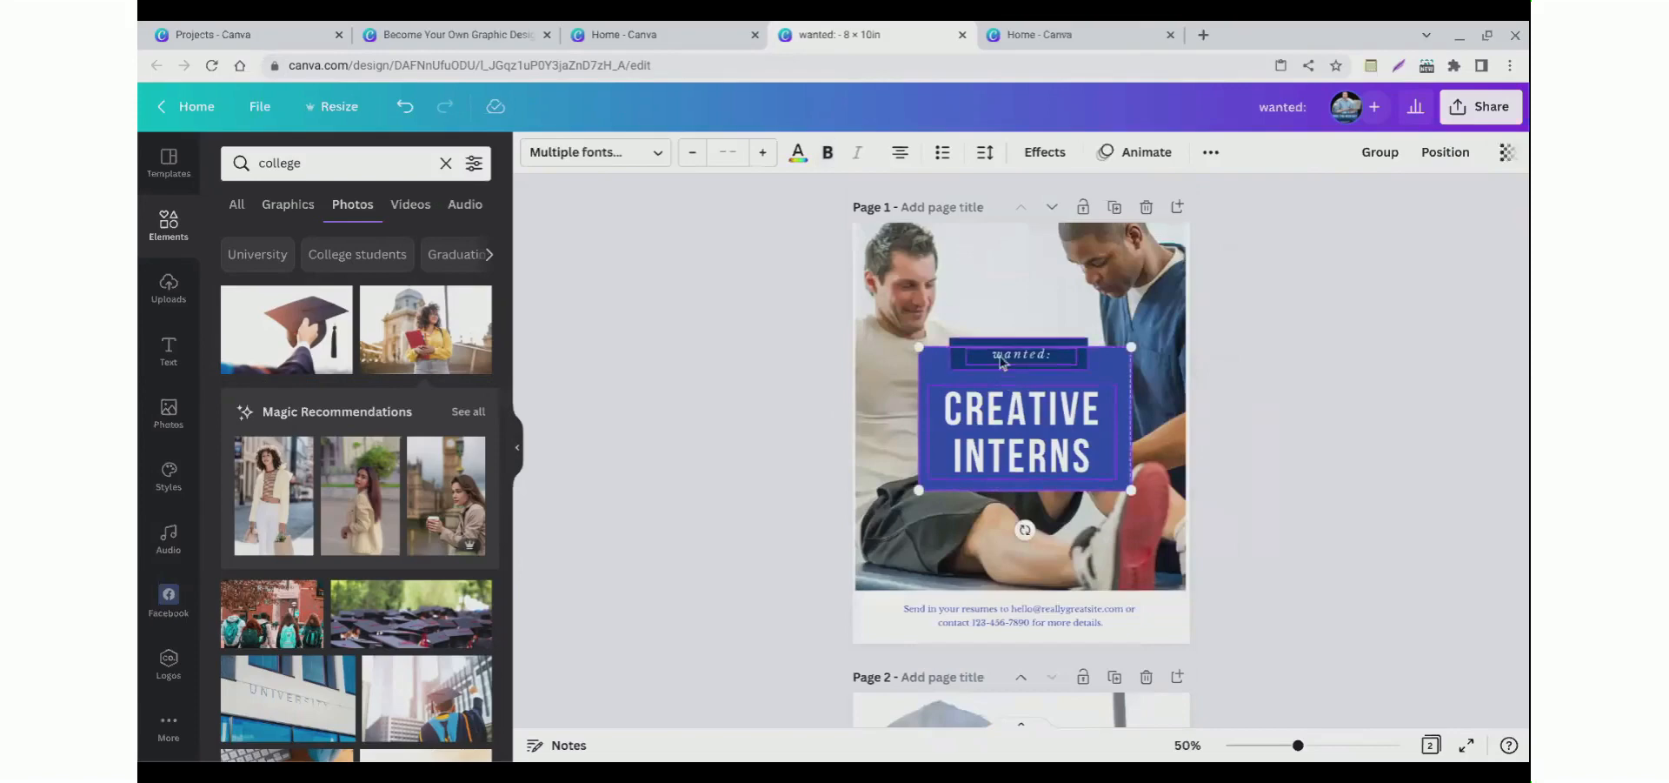
click(746, 493)
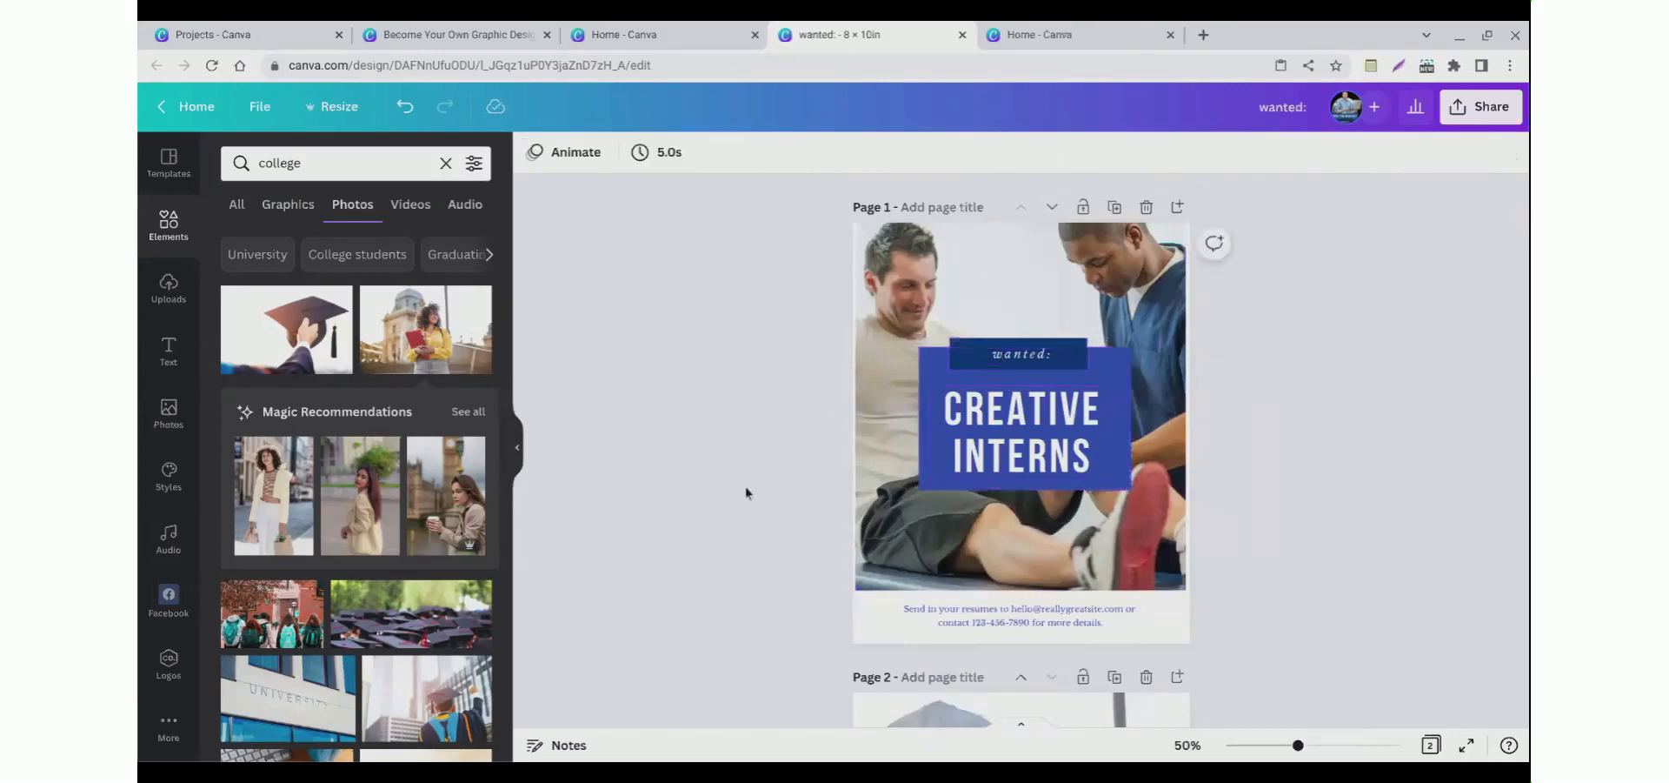
Step: Delete the second page's photo and paste the copied title box there
scroll(901, 623, down, 4)
click(939, 595)
key(Delete)
key(ctrl+v)
click(692, 578)
scroll(682, 582, up, 3)
scroll(690, 539, up, 1)
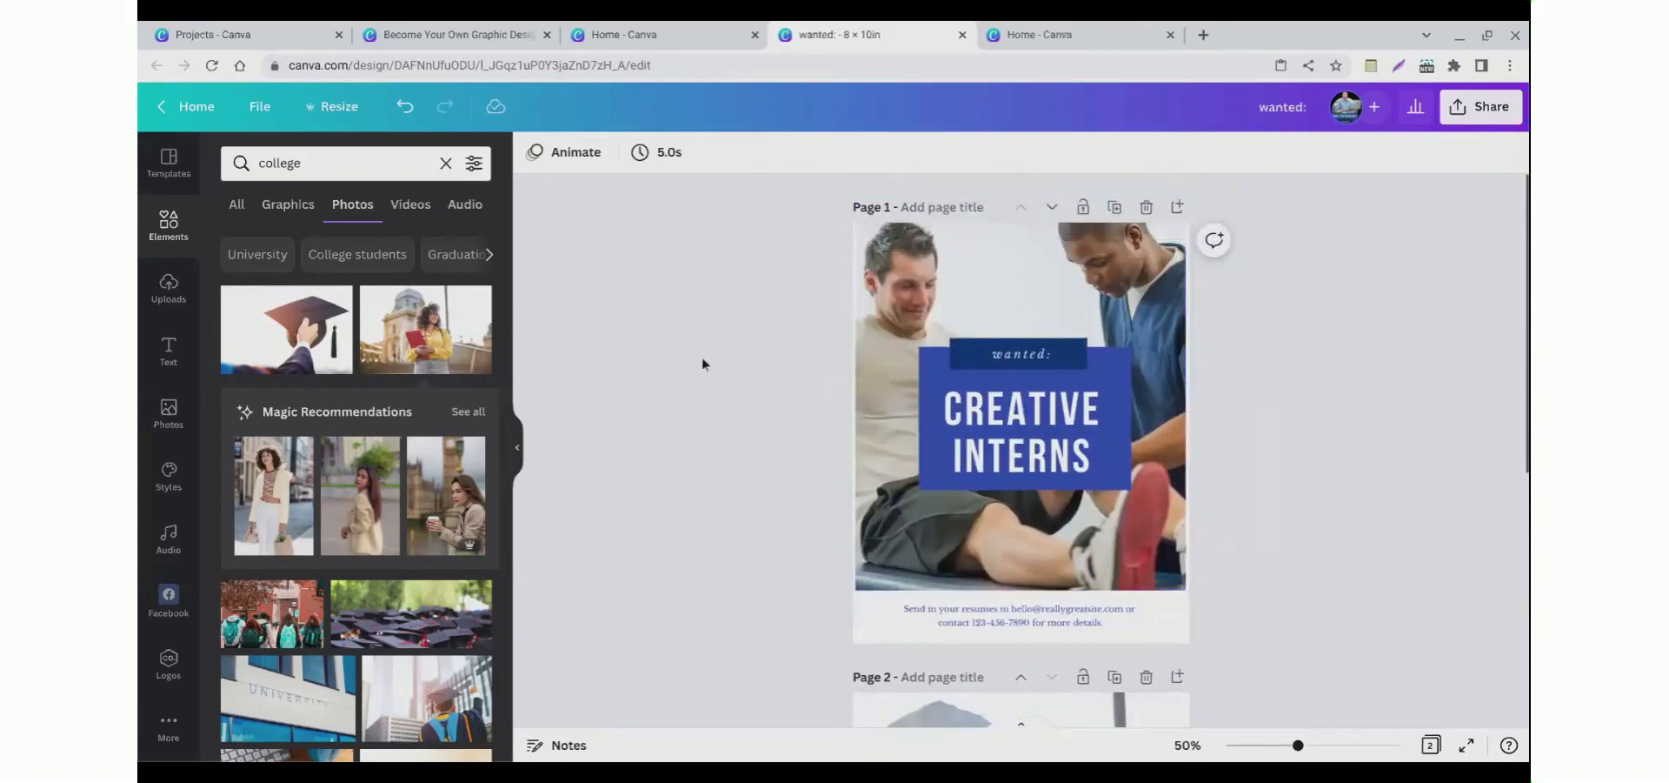
Step: Lock the first page's background photo so only its content can be replaced
click(876, 325)
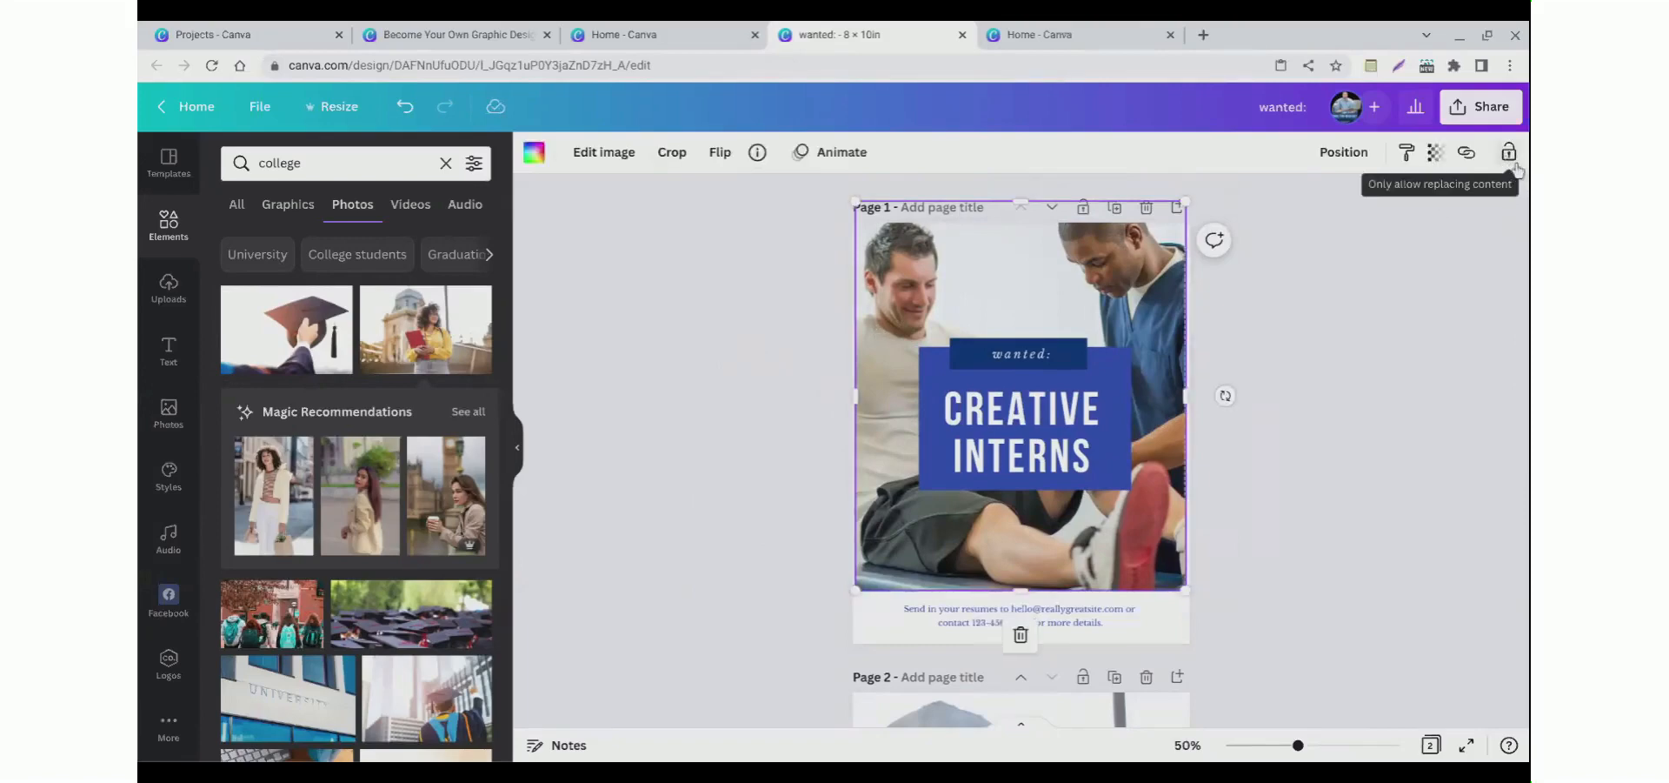
click(1513, 161)
click(786, 362)
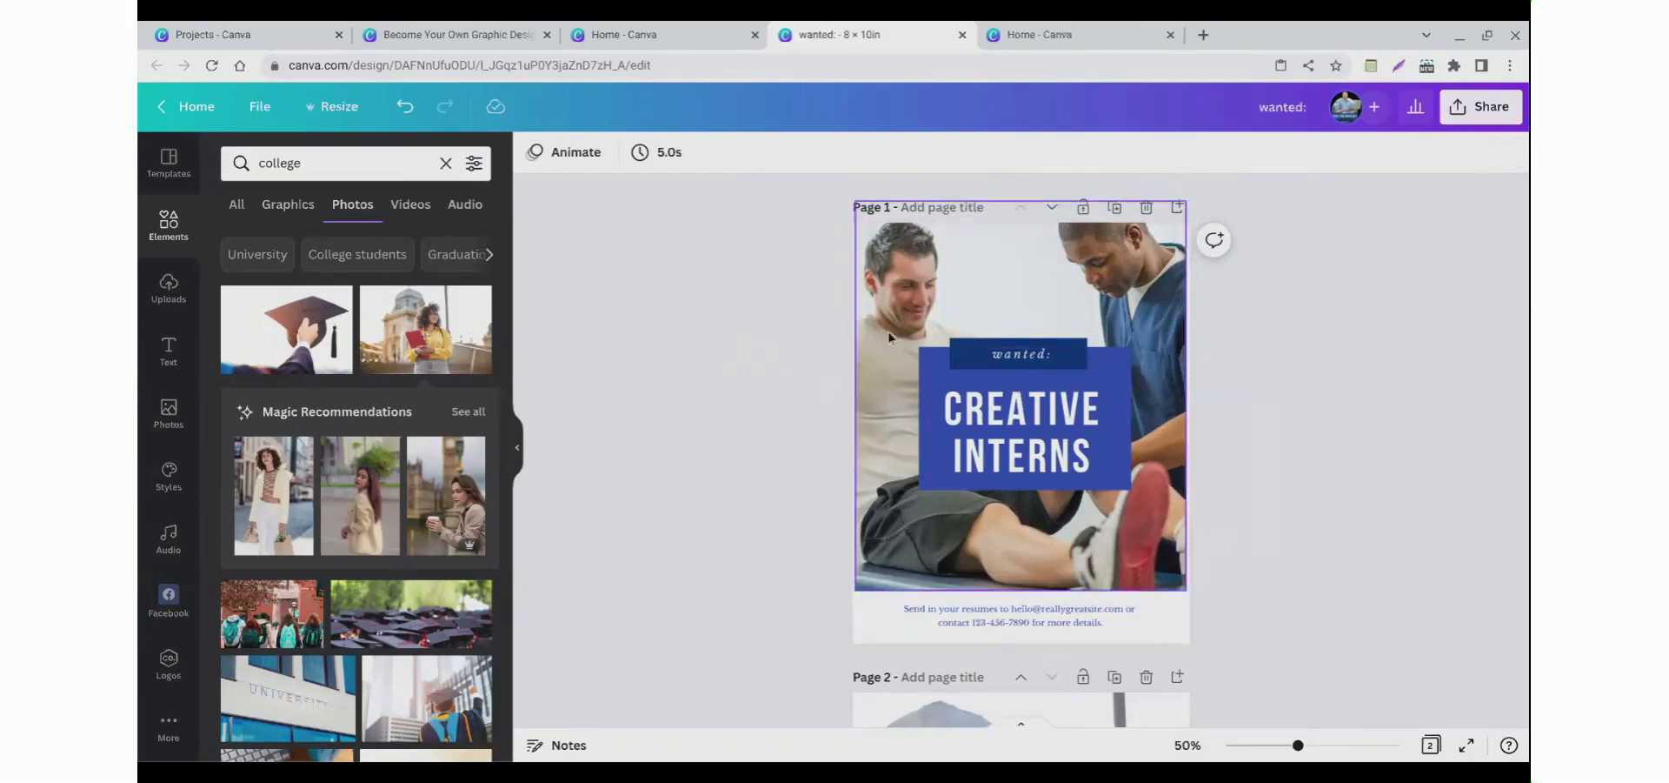
Step: Copy the blue CREATIVE INTERNS title box from the first page and paste it onto a new third page
drag(887, 313, 1174, 563)
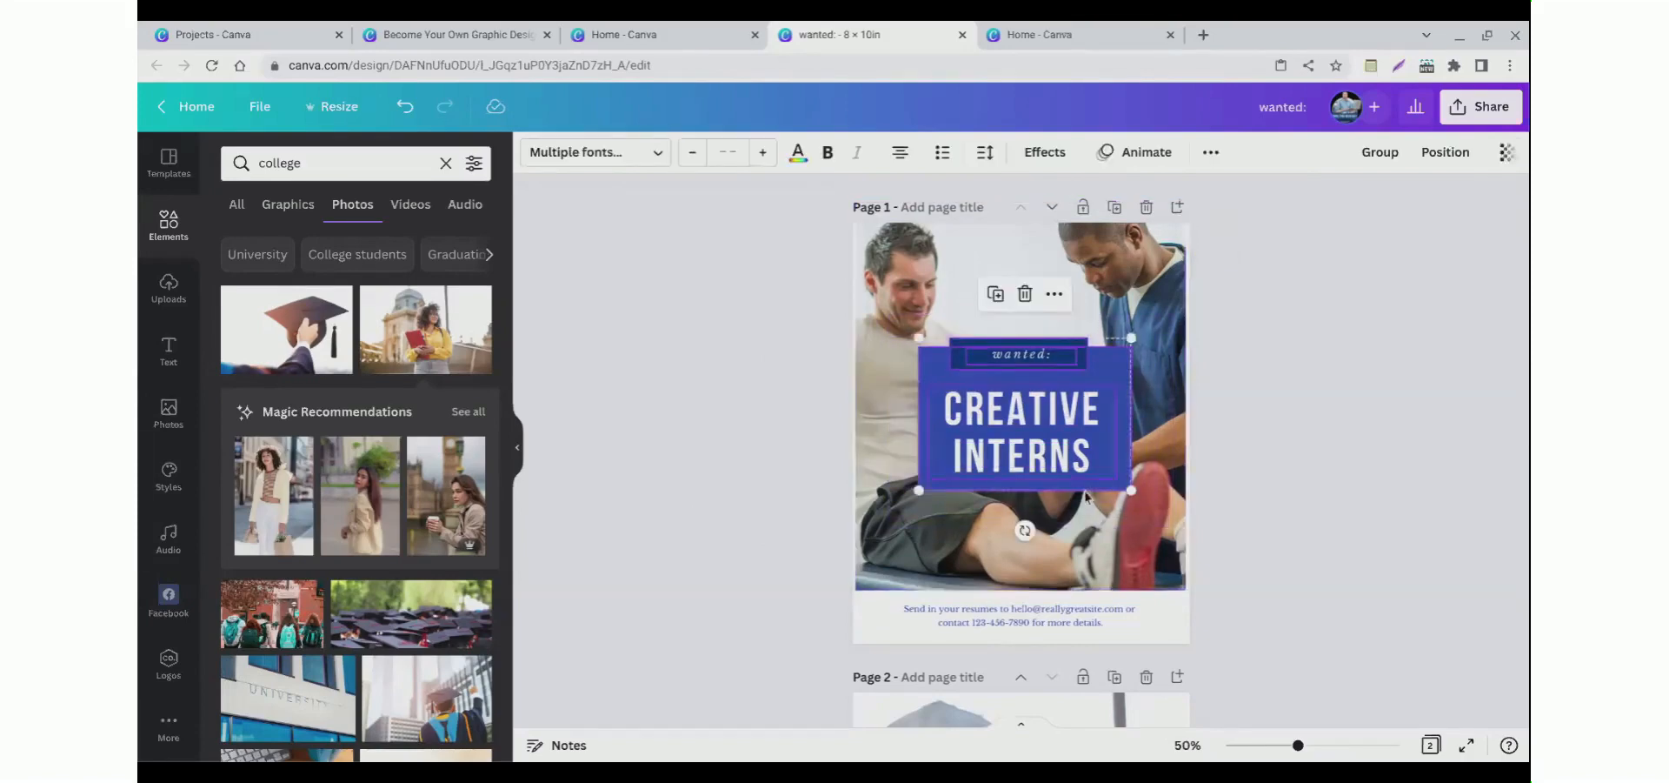
right_click(994, 461)
click(1026, 350)
scroll(670, 496, down, 3)
scroll(670, 502, down, 3)
key(ctrl+Return)
right_click(925, 439)
click(965, 475)
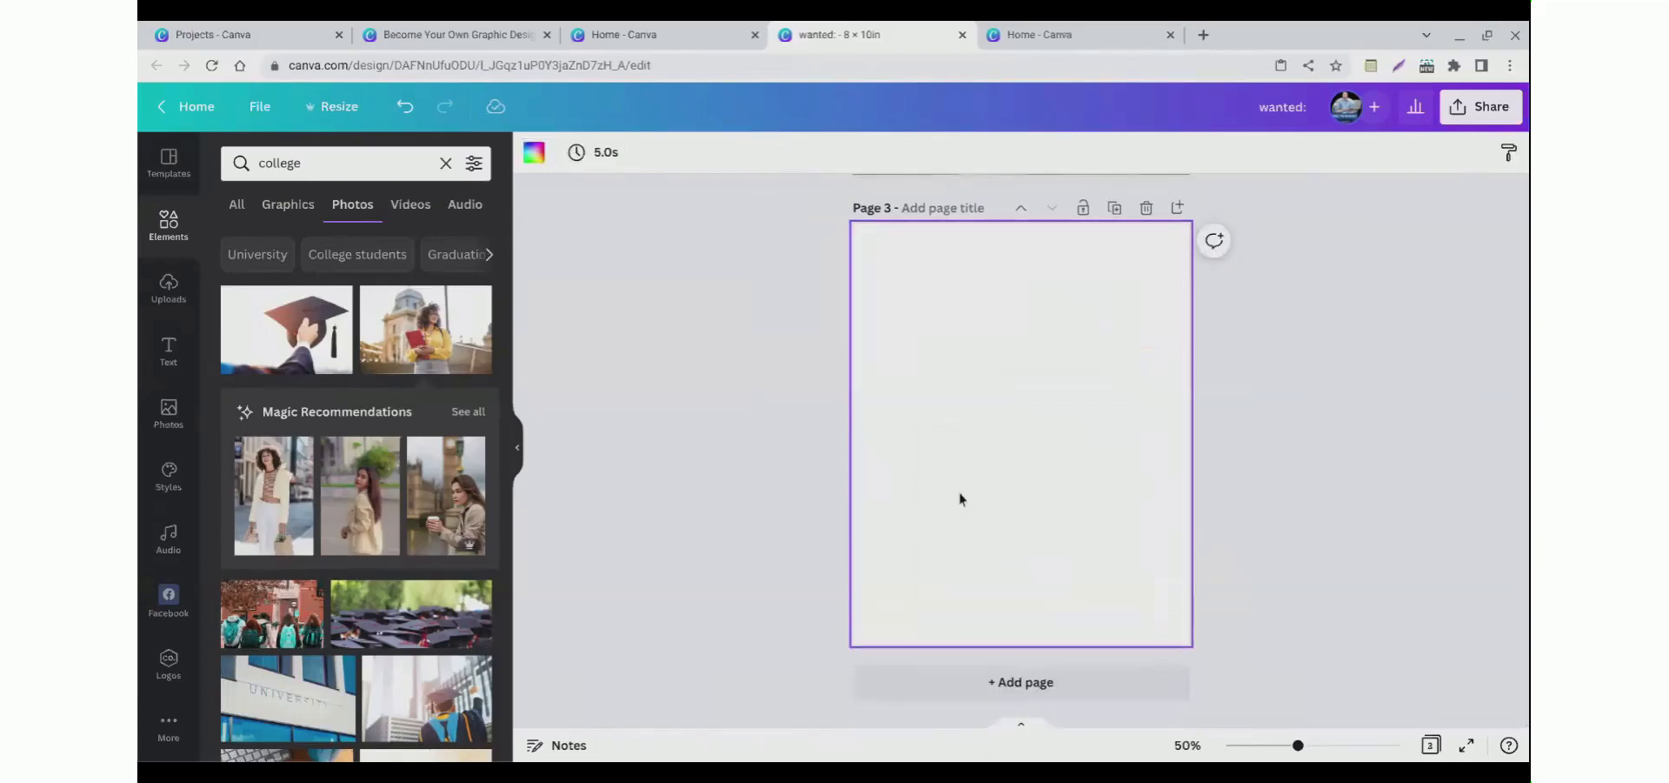
Step: Examine the locked first-page photo and the other pages of the design
click(744, 546)
scroll(745, 546, up, 5)
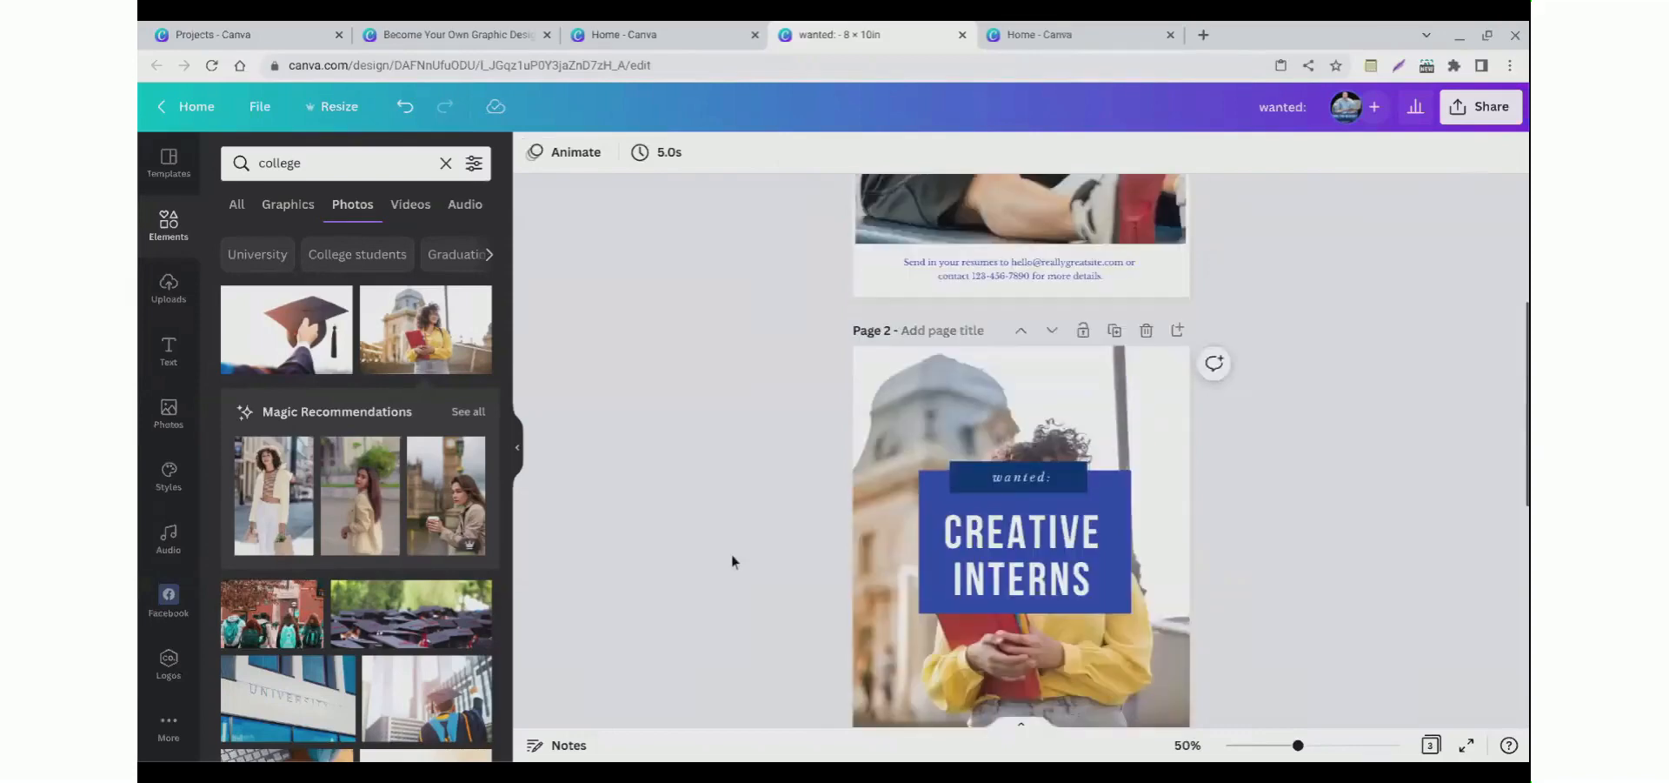
scroll(763, 550, up, 4)
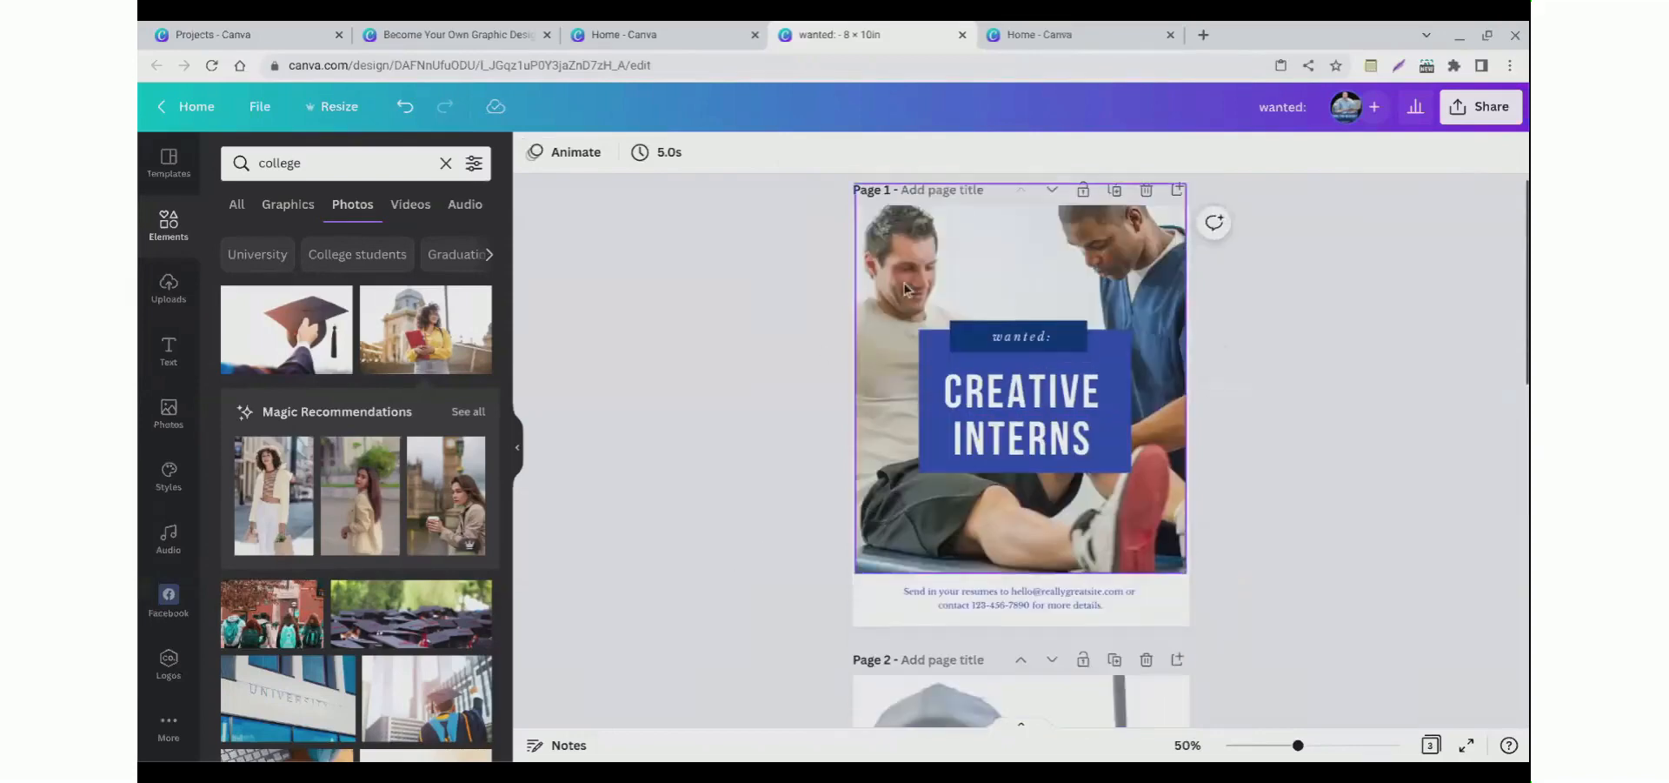
drag(902, 260, 1106, 462)
click(711, 430)
click(1059, 275)
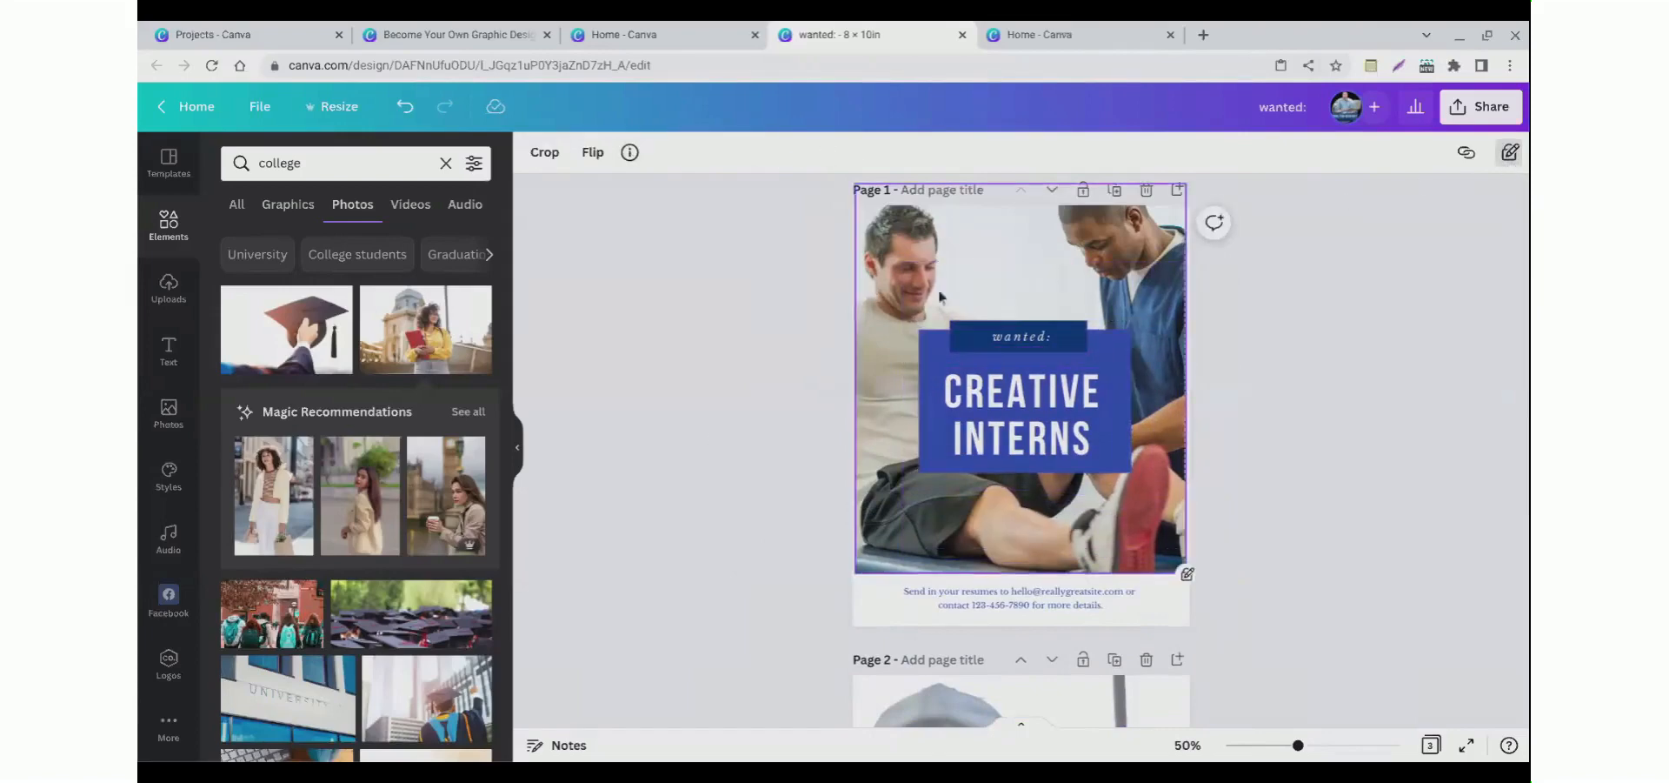
scroll(771, 389, down, 7)
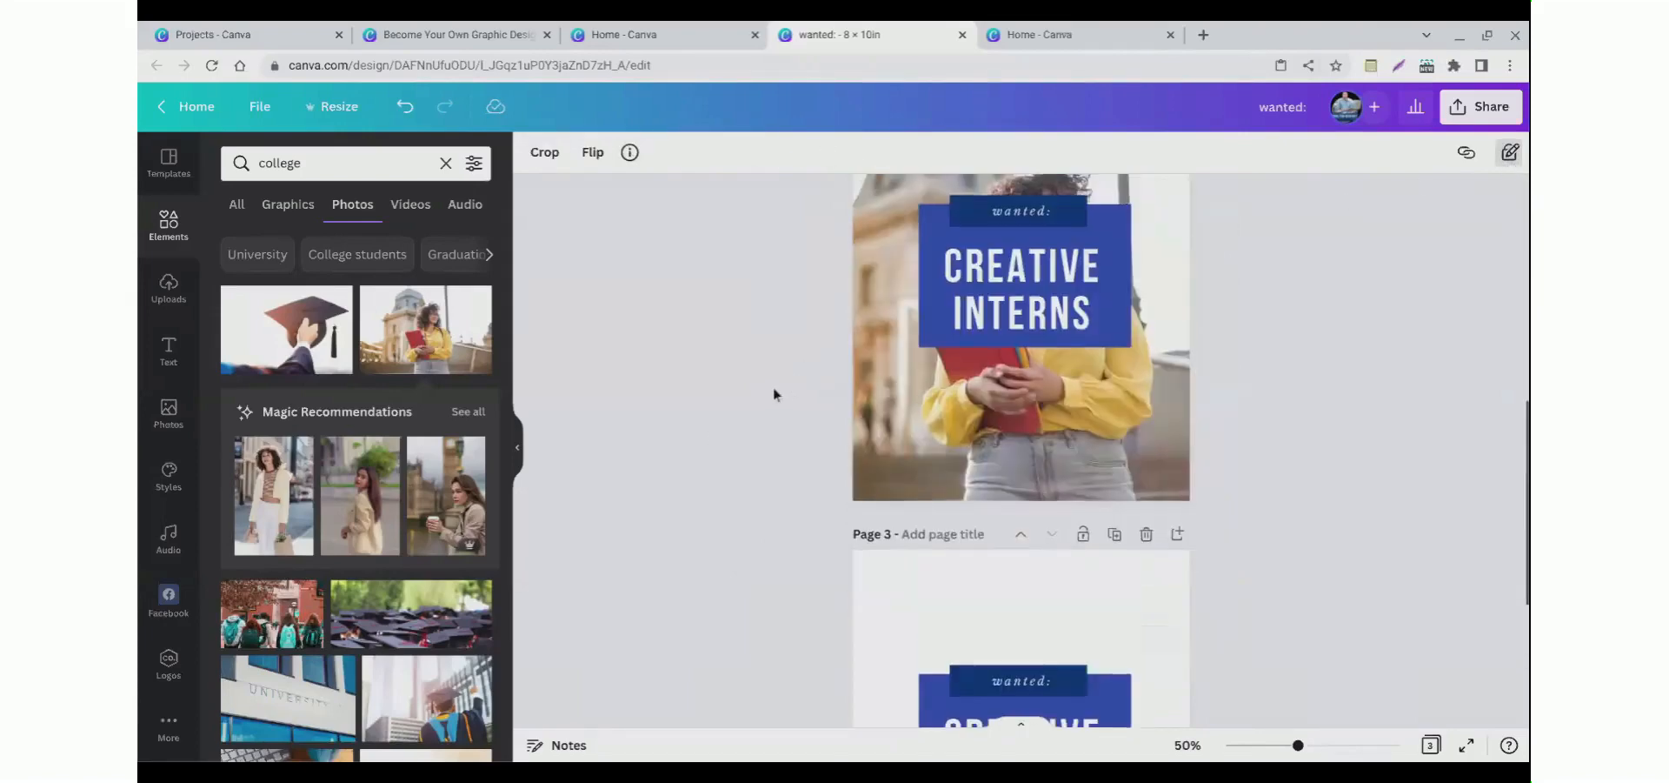
scroll(774, 394, up, 5)
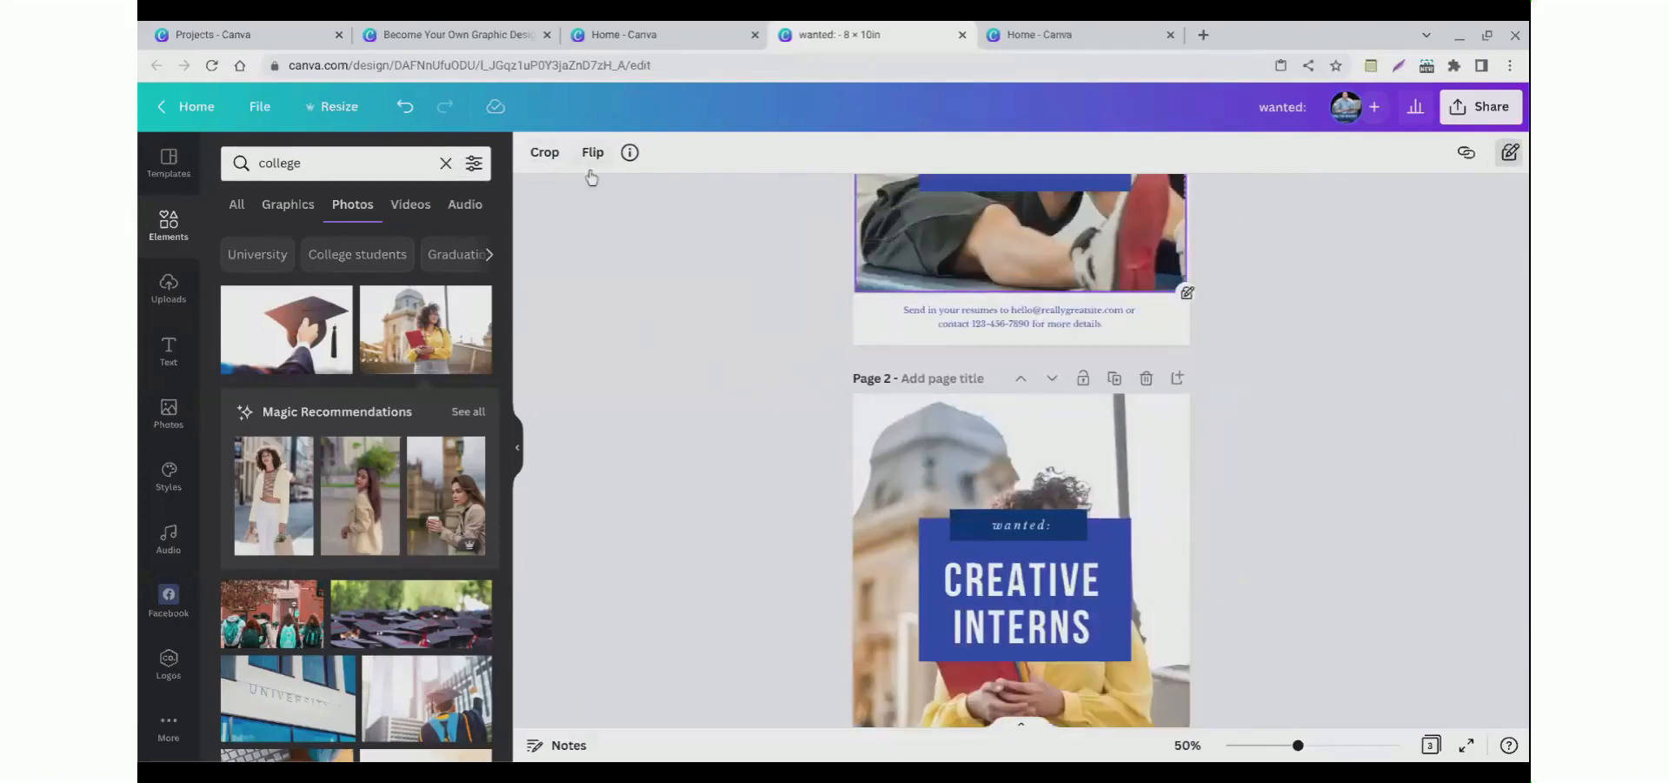
scroll(772, 329, up, 1)
scroll(774, 331, up, 3)
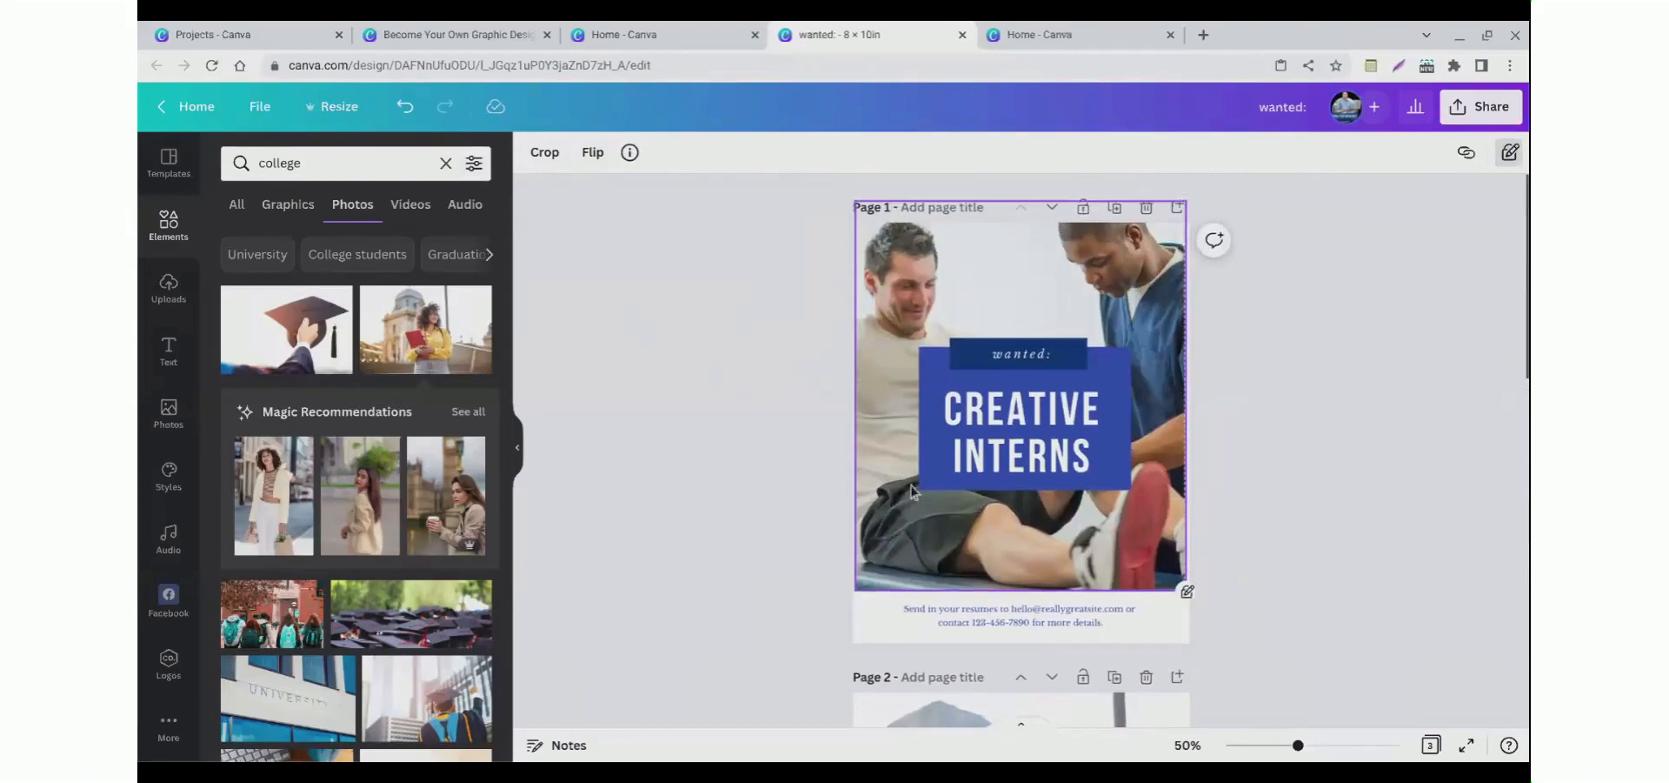
scroll(911, 491, down, 10)
Step: Add a blank fourth page and place the red cap photo from a search for hat on it
click(1000, 682)
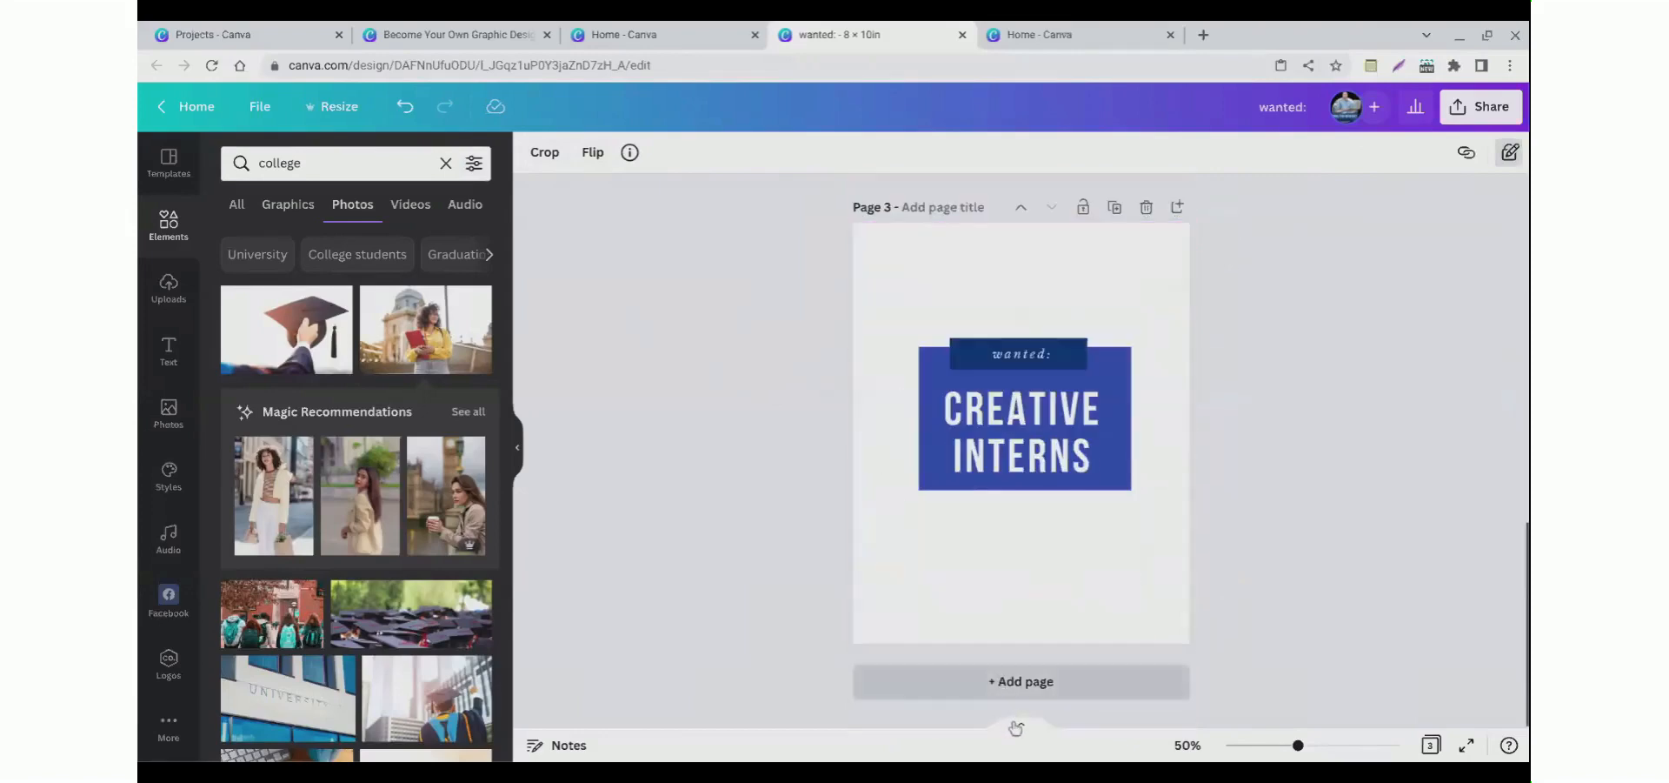
click(285, 165)
double_click(285, 175)
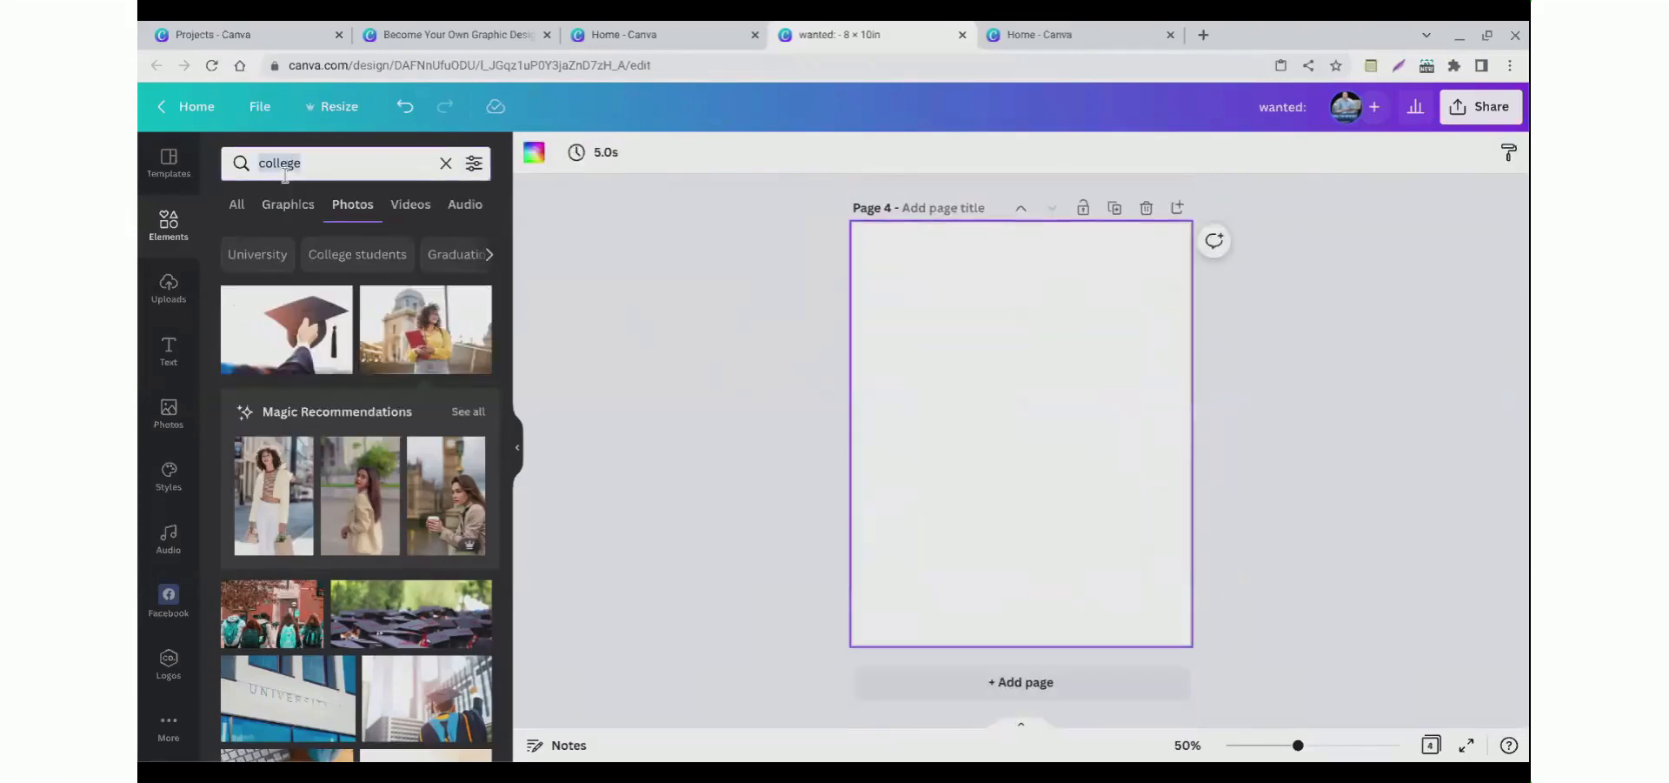
text(hat)
key(Return)
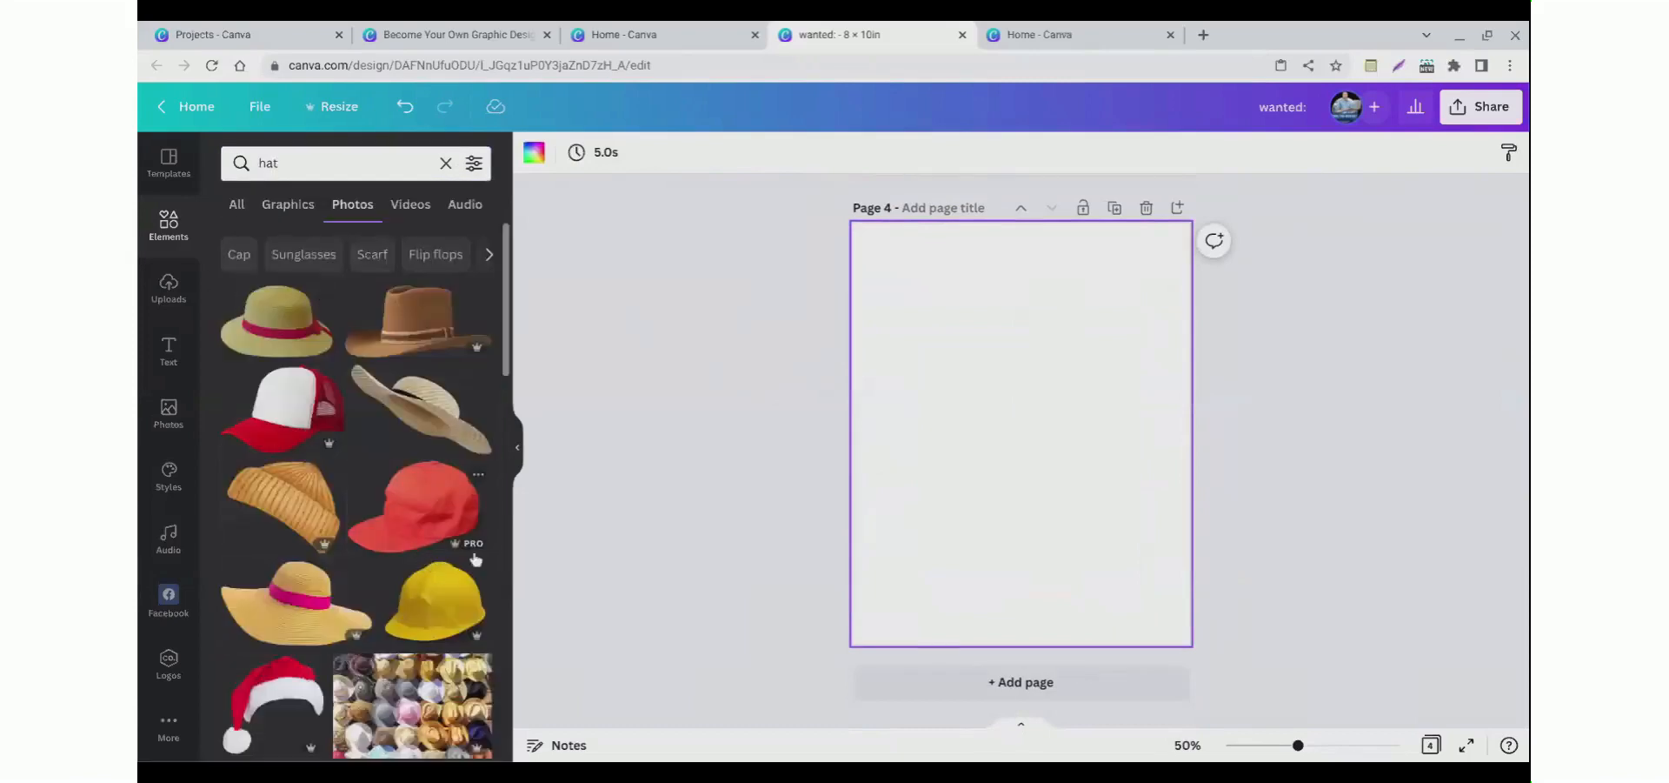
click(417, 543)
scroll(719, 450, up, 3)
drag(1018, 596, 1012, 533)
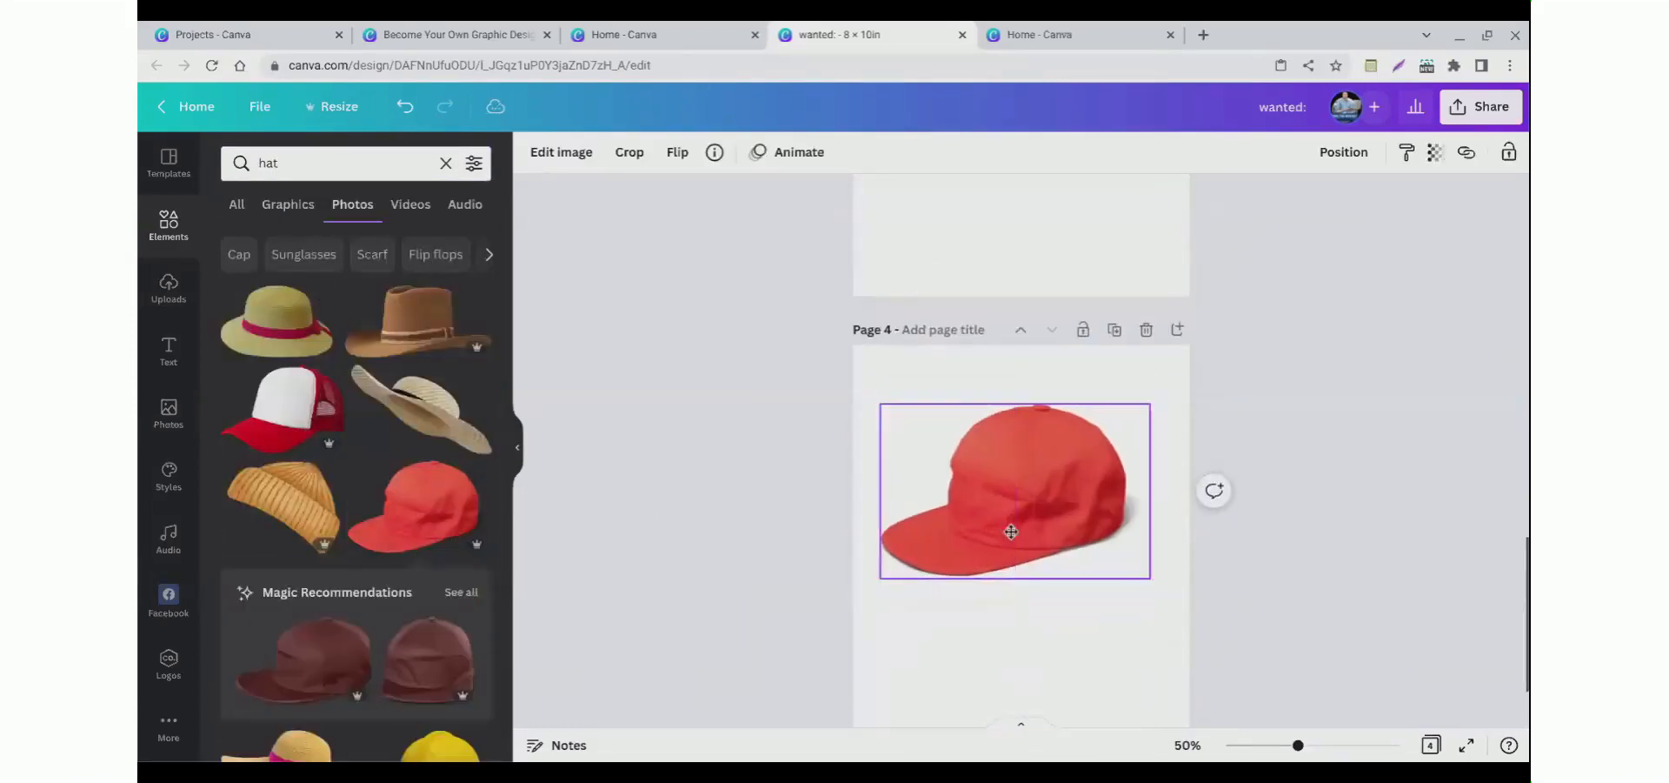
Step: Edit the cap image, setting brightness to -4 and contrast to -2, and browse the available effects
click(811, 477)
click(962, 508)
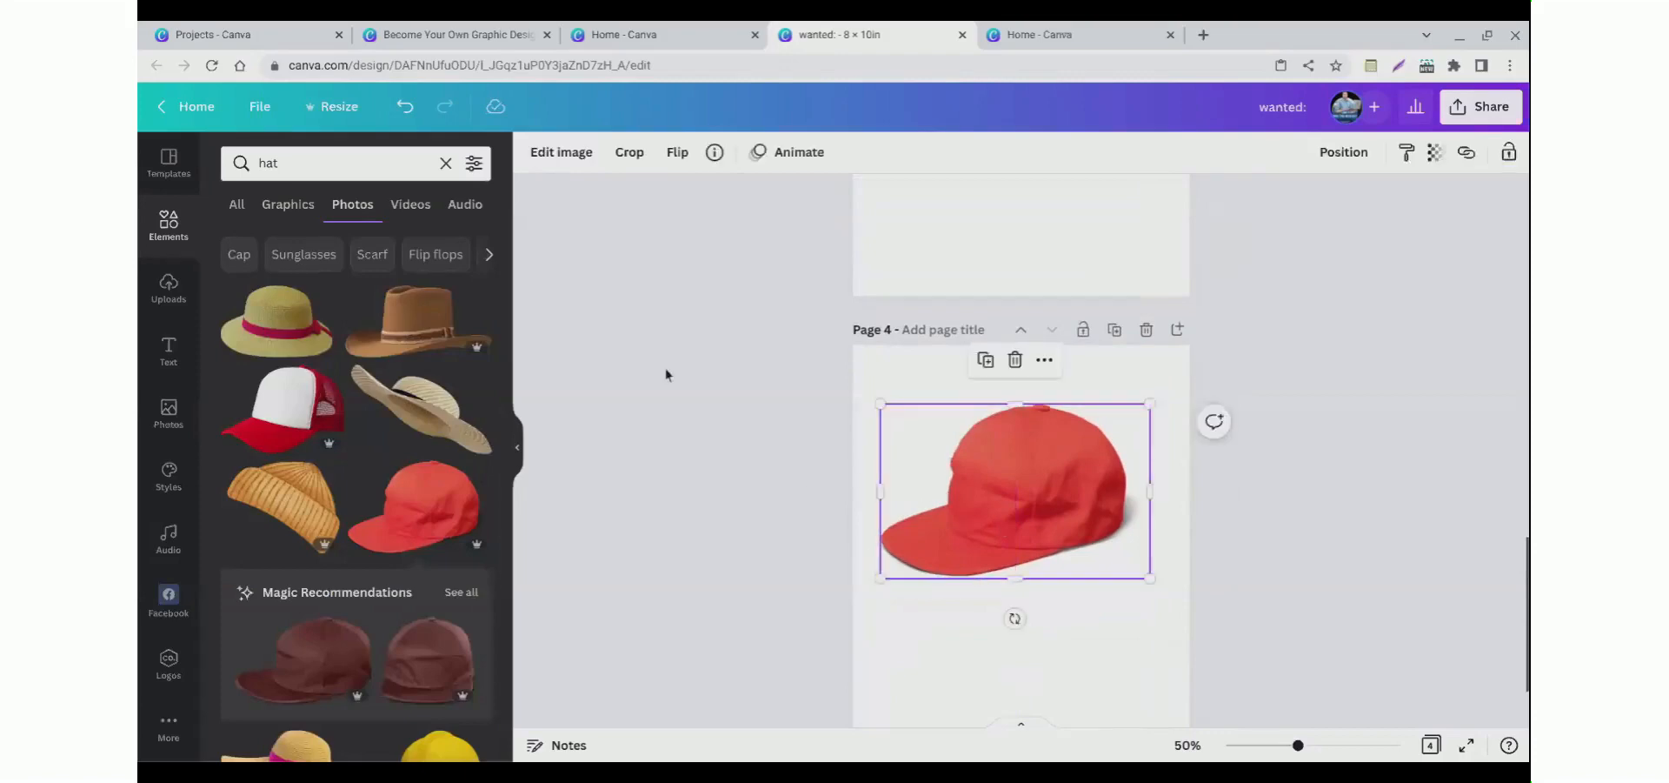
click(558, 157)
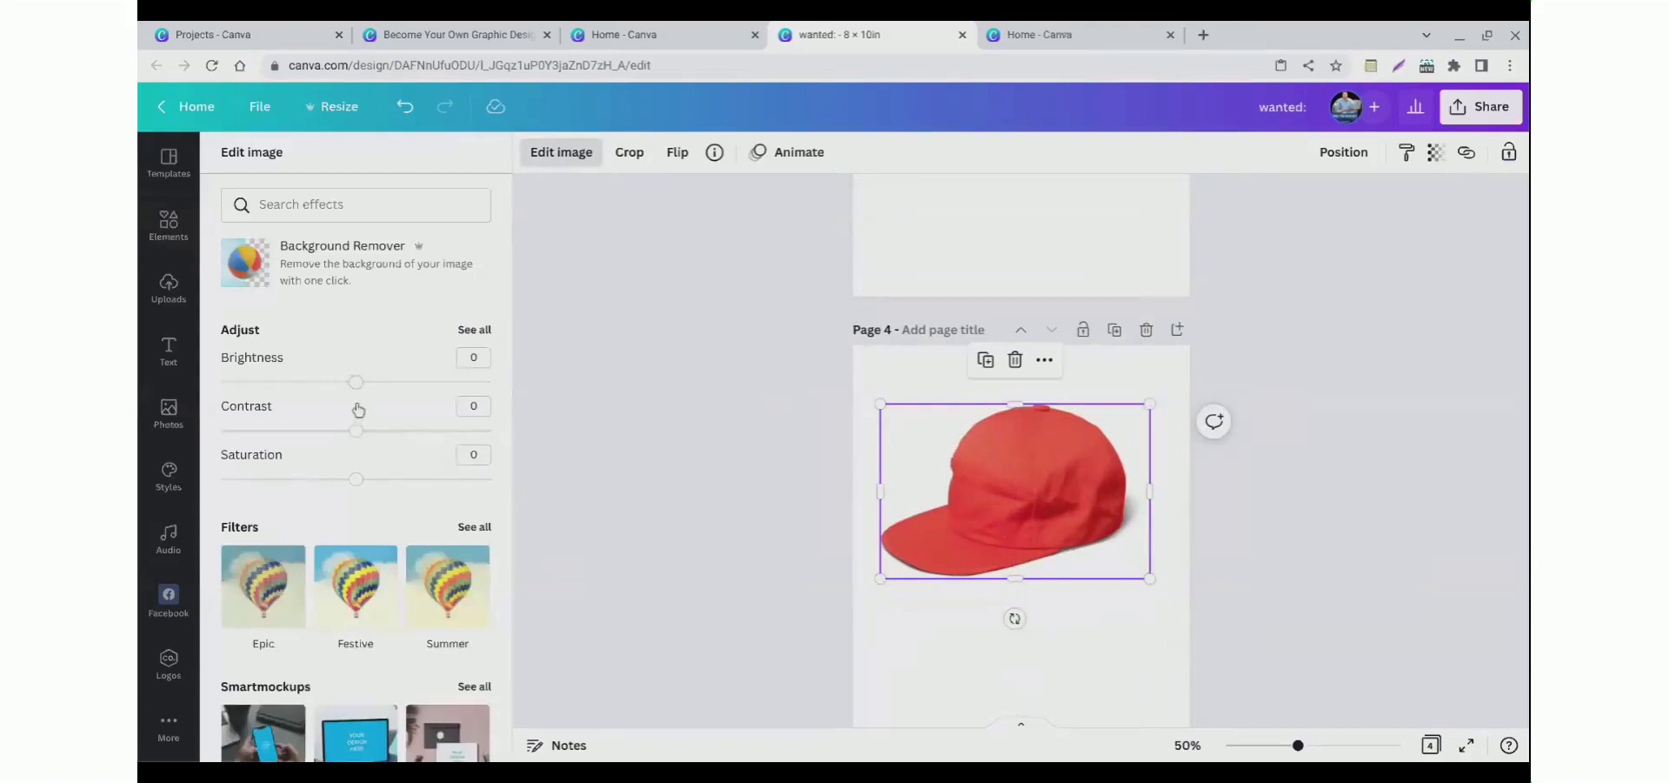
drag(367, 406, 354, 523)
scroll(261, 557, down, 2)
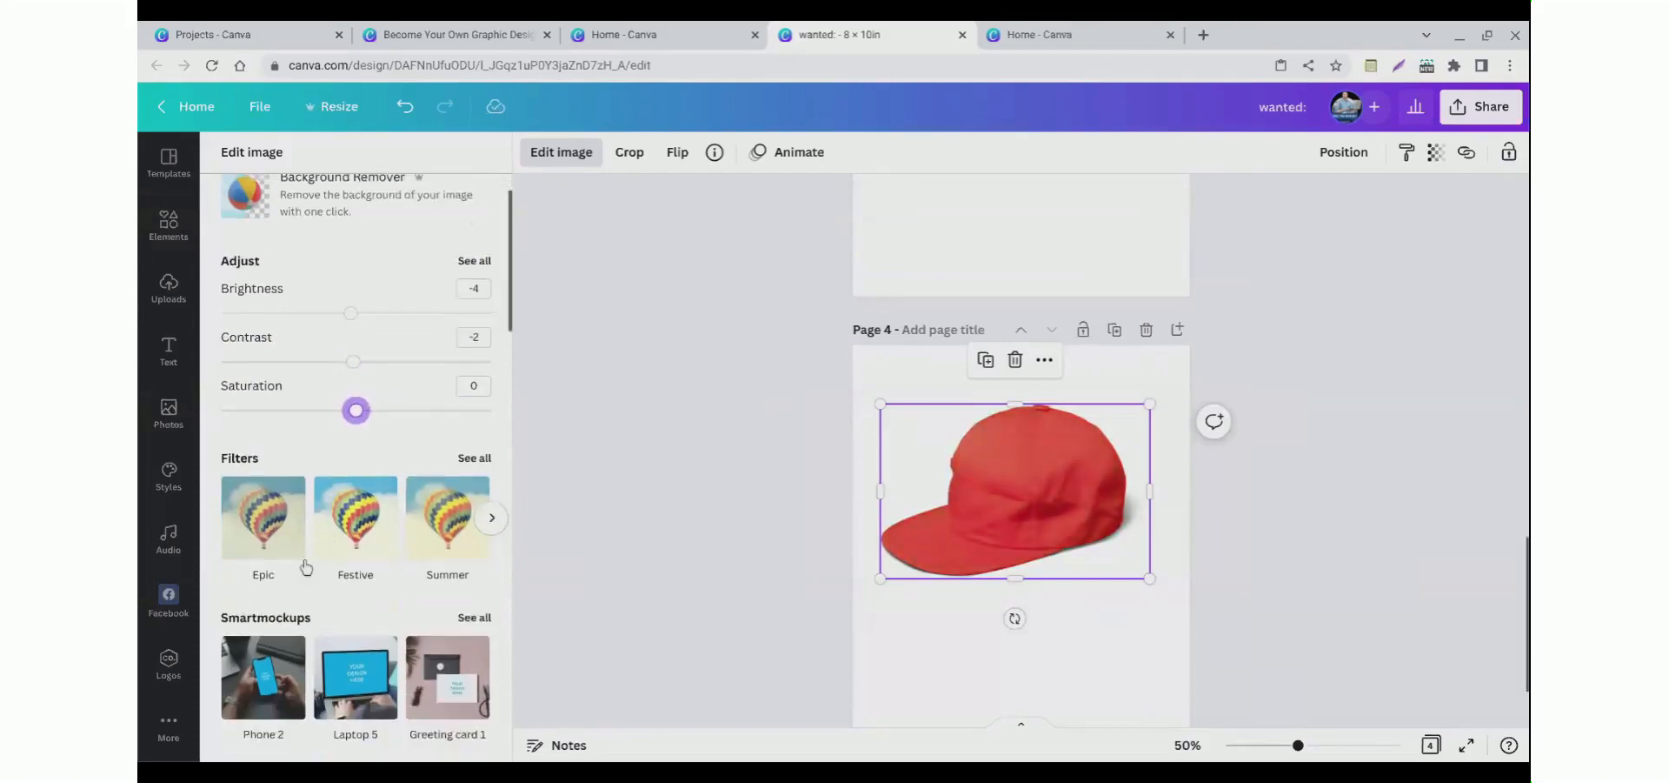
scroll(270, 548, down, 3)
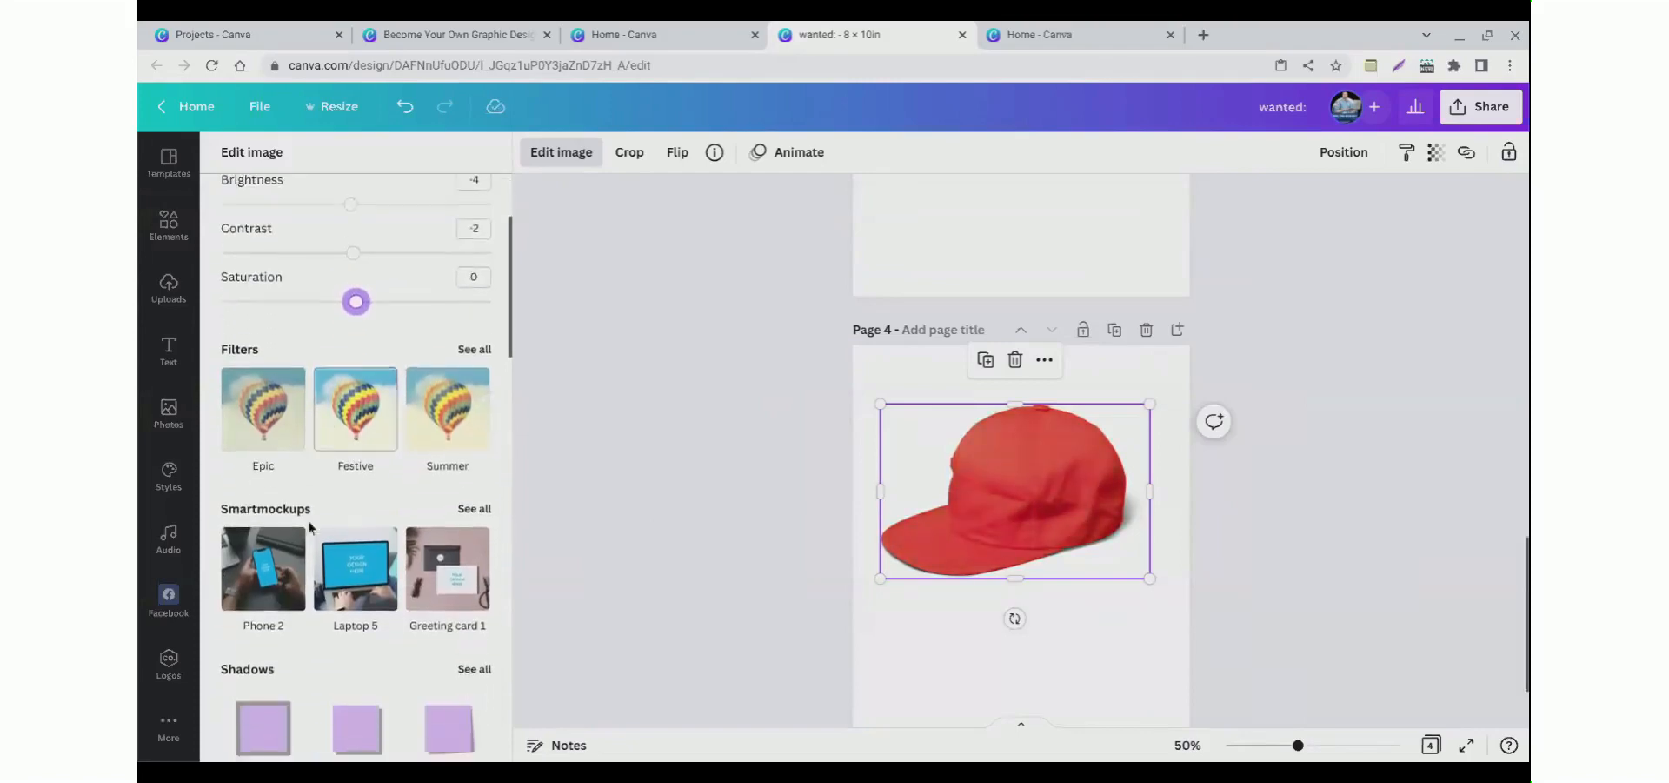
scroll(271, 544, down, 10)
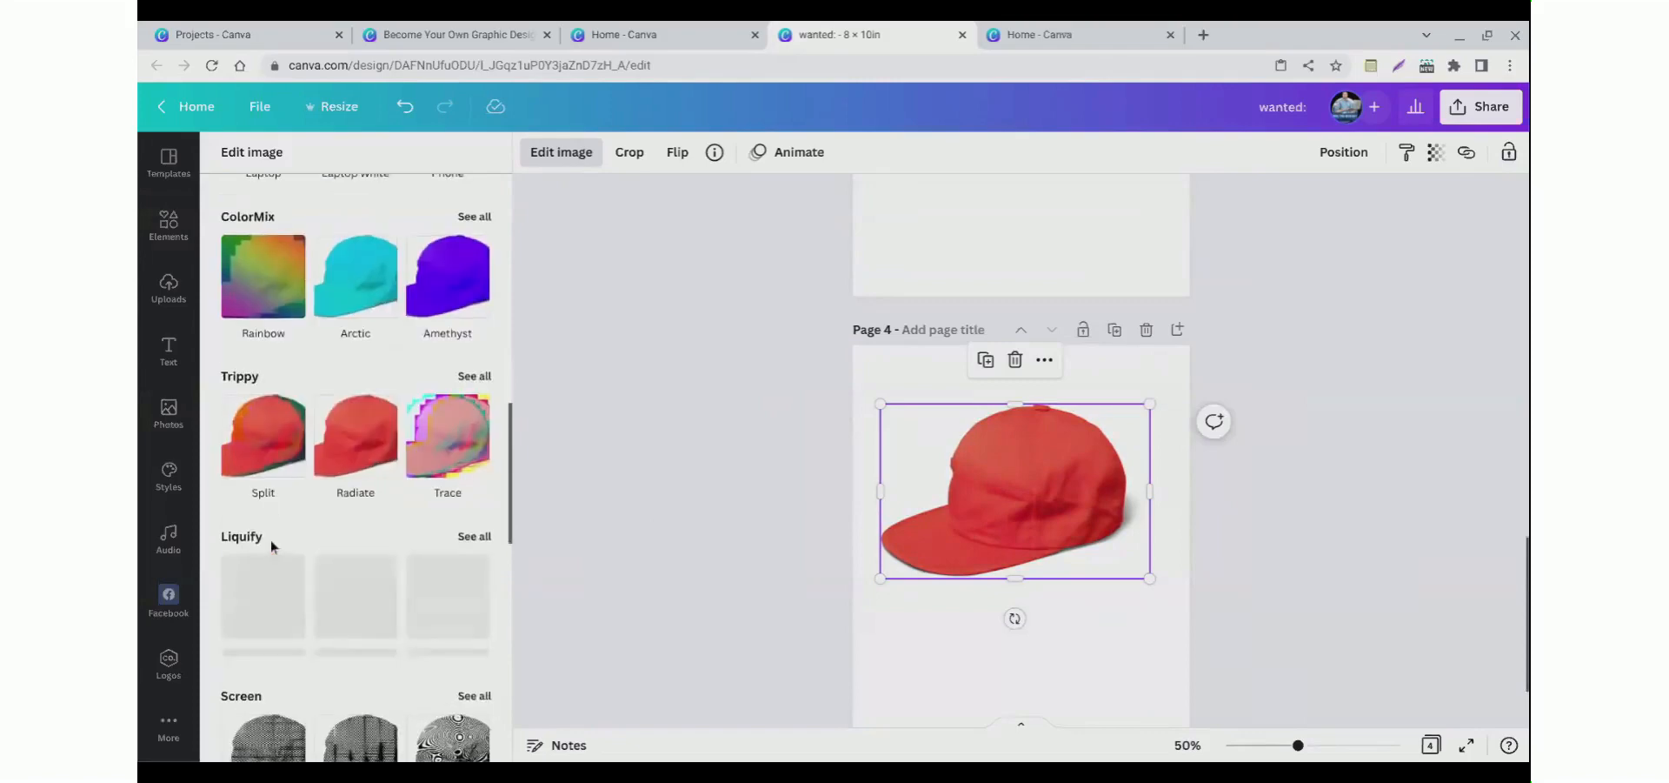
scroll(269, 541, down, 5)
scroll(284, 539, up, 15)
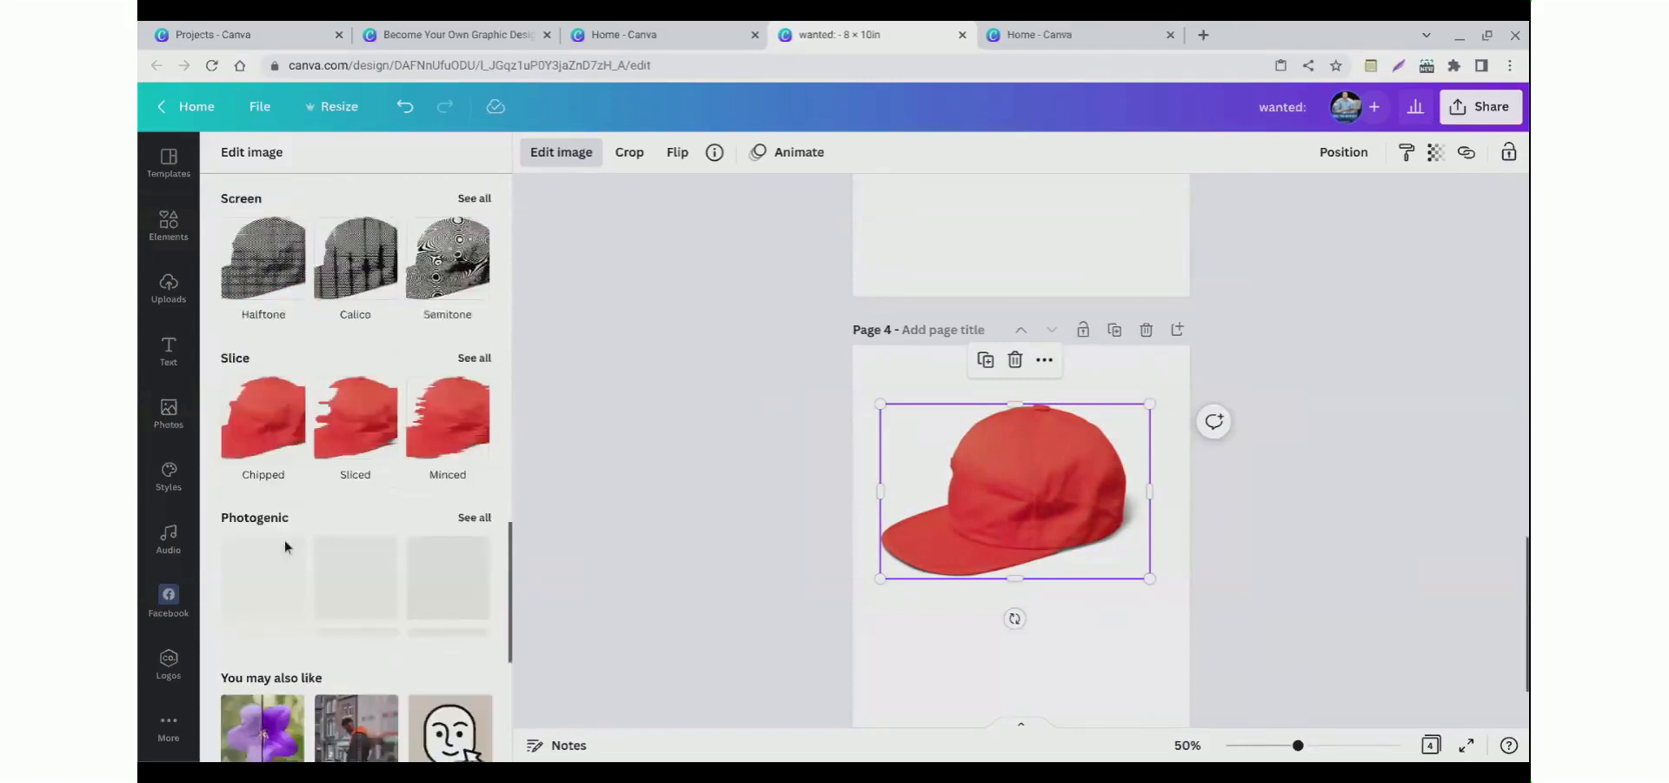
scroll(297, 543, up, 3)
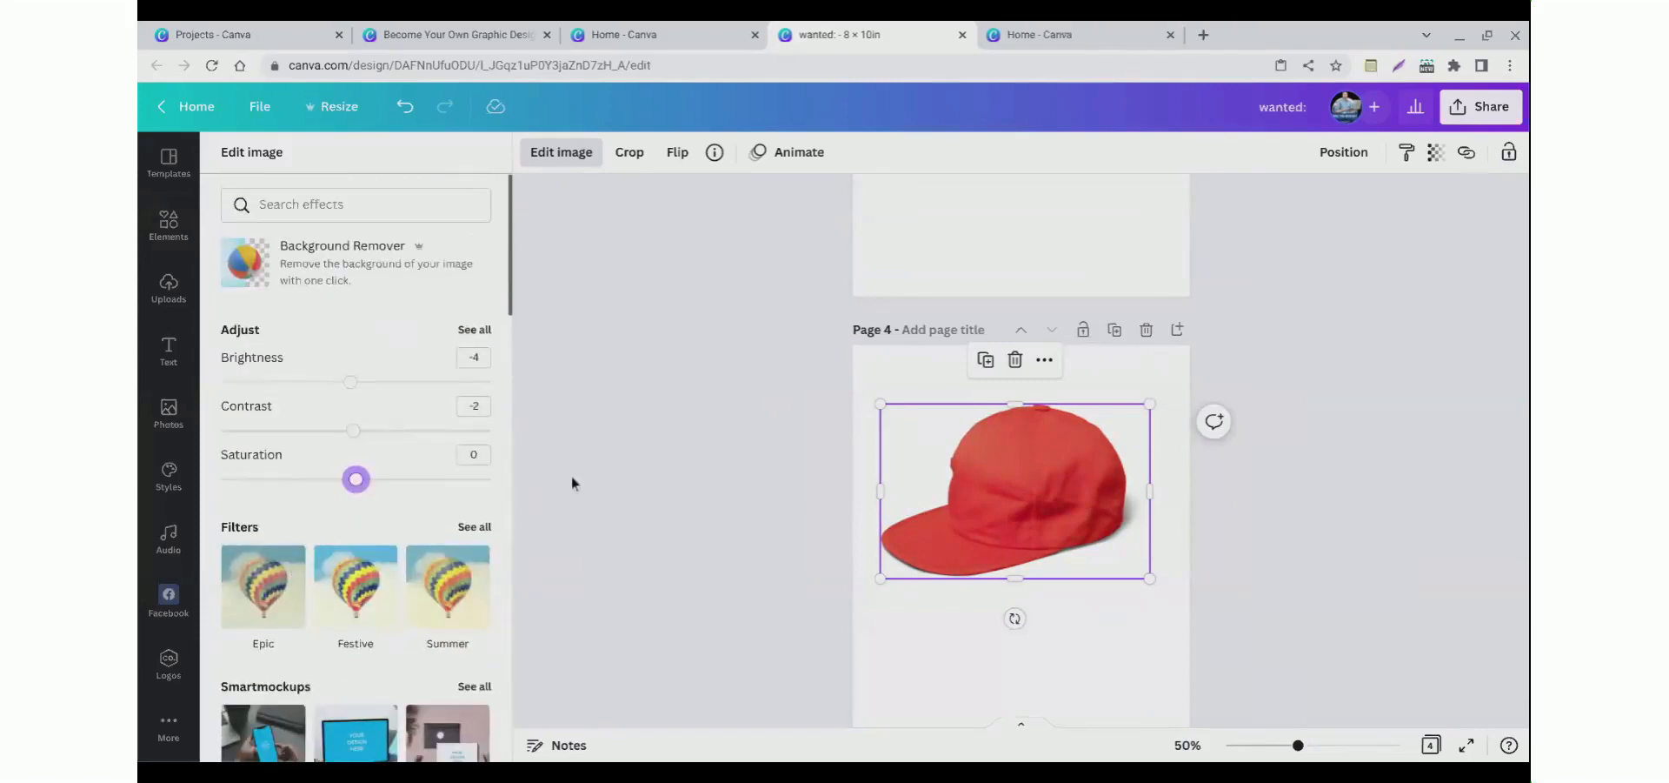
click(709, 480)
click(801, 481)
click(948, 502)
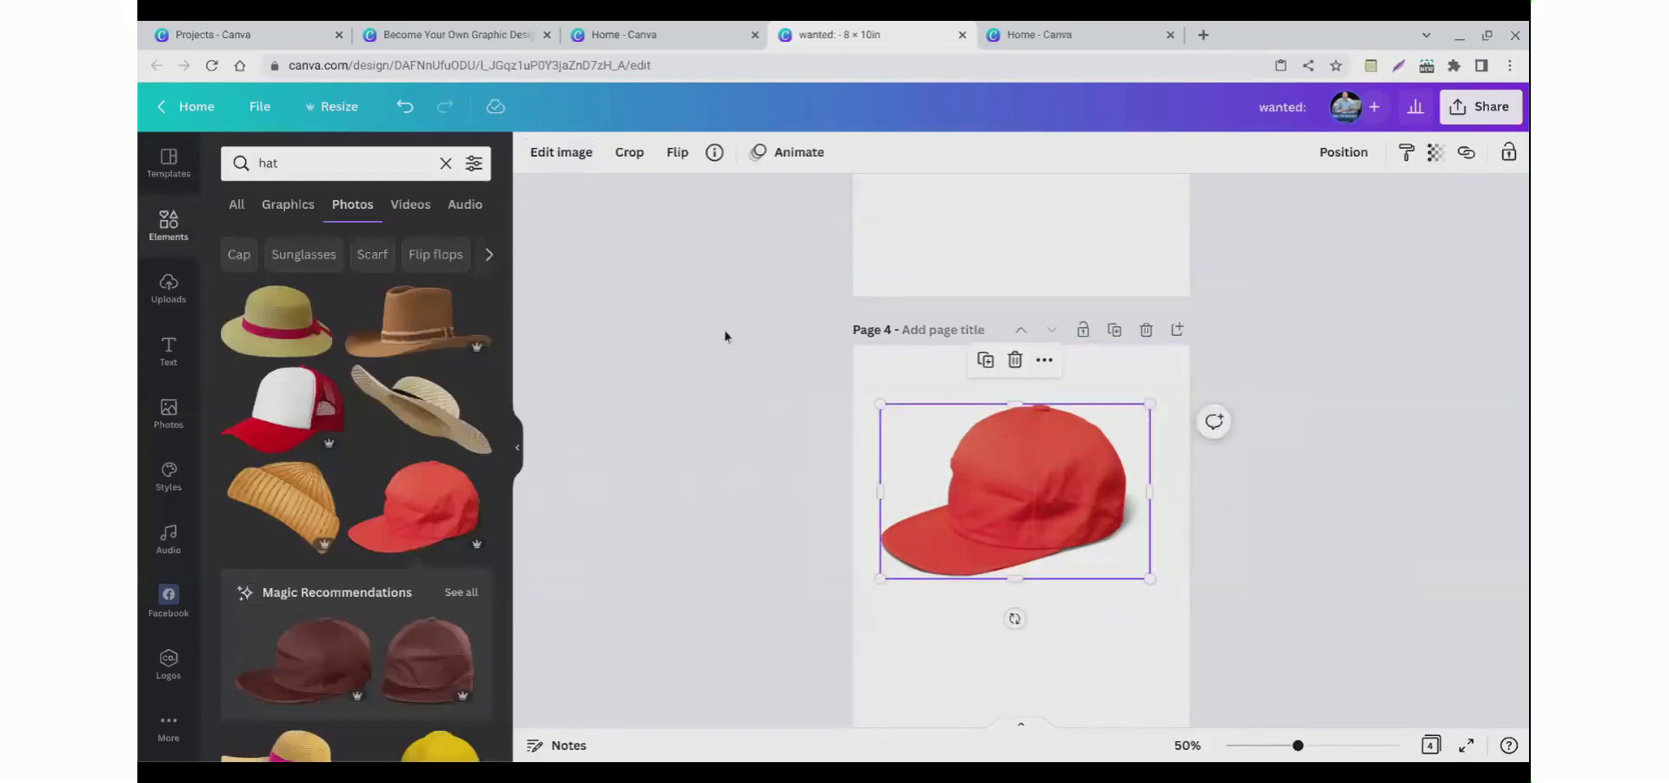
Step: Flip the cap image horizontally
click(679, 157)
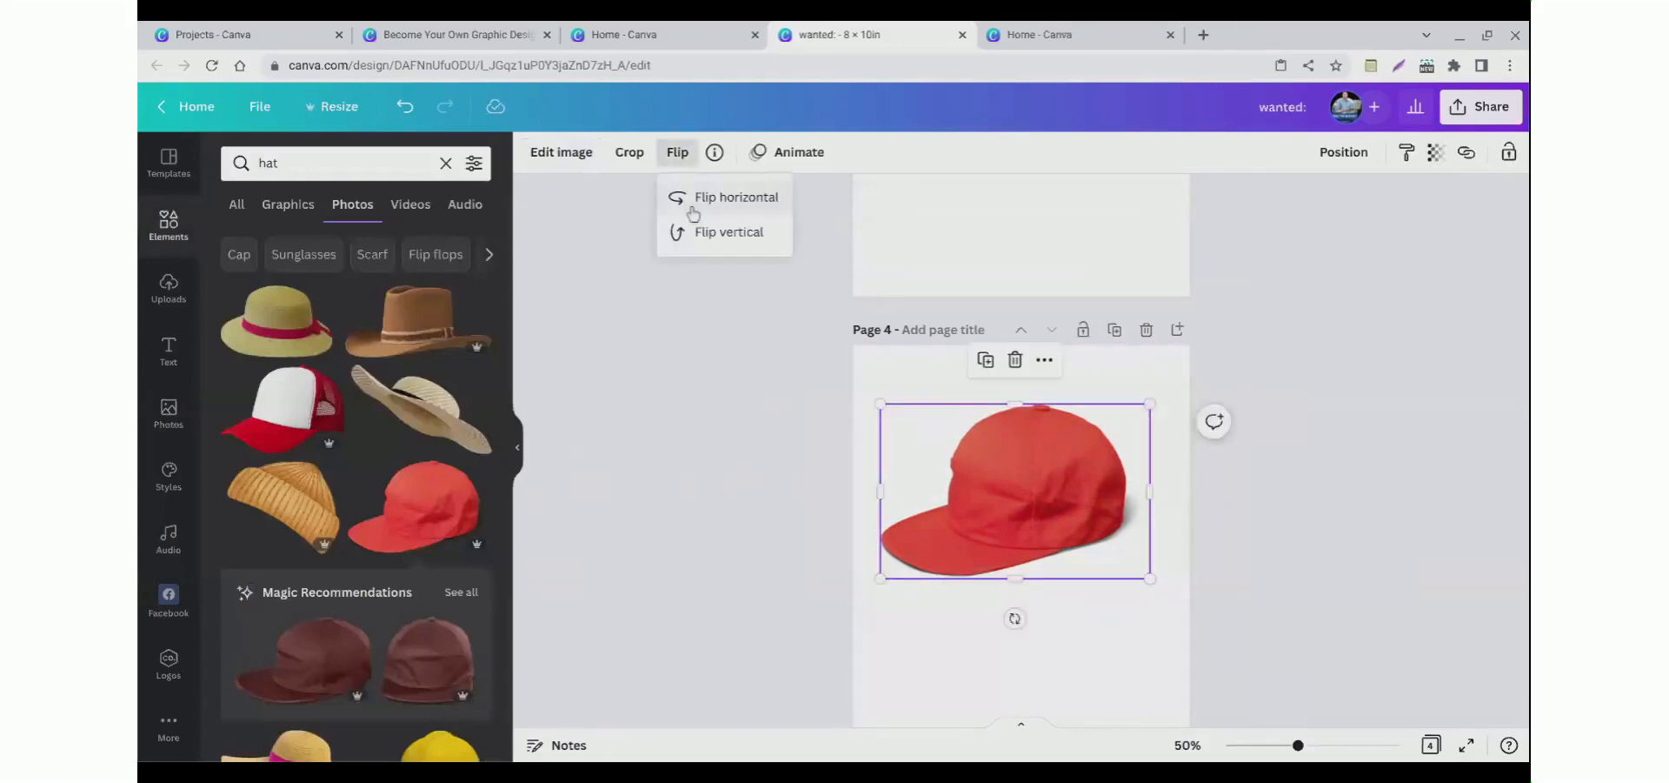
click(693, 200)
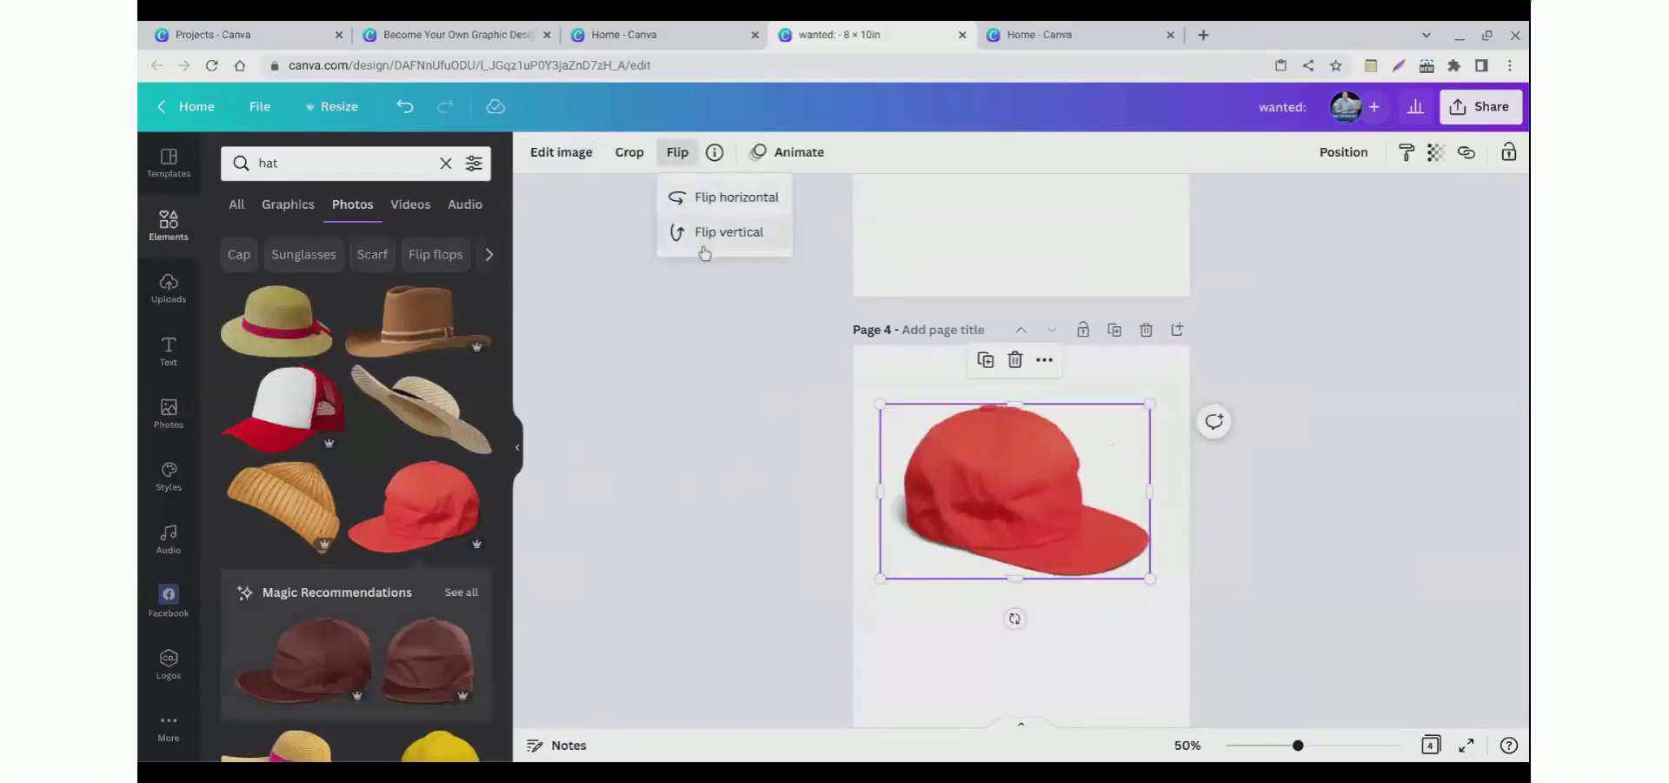
click(701, 233)
click(704, 249)
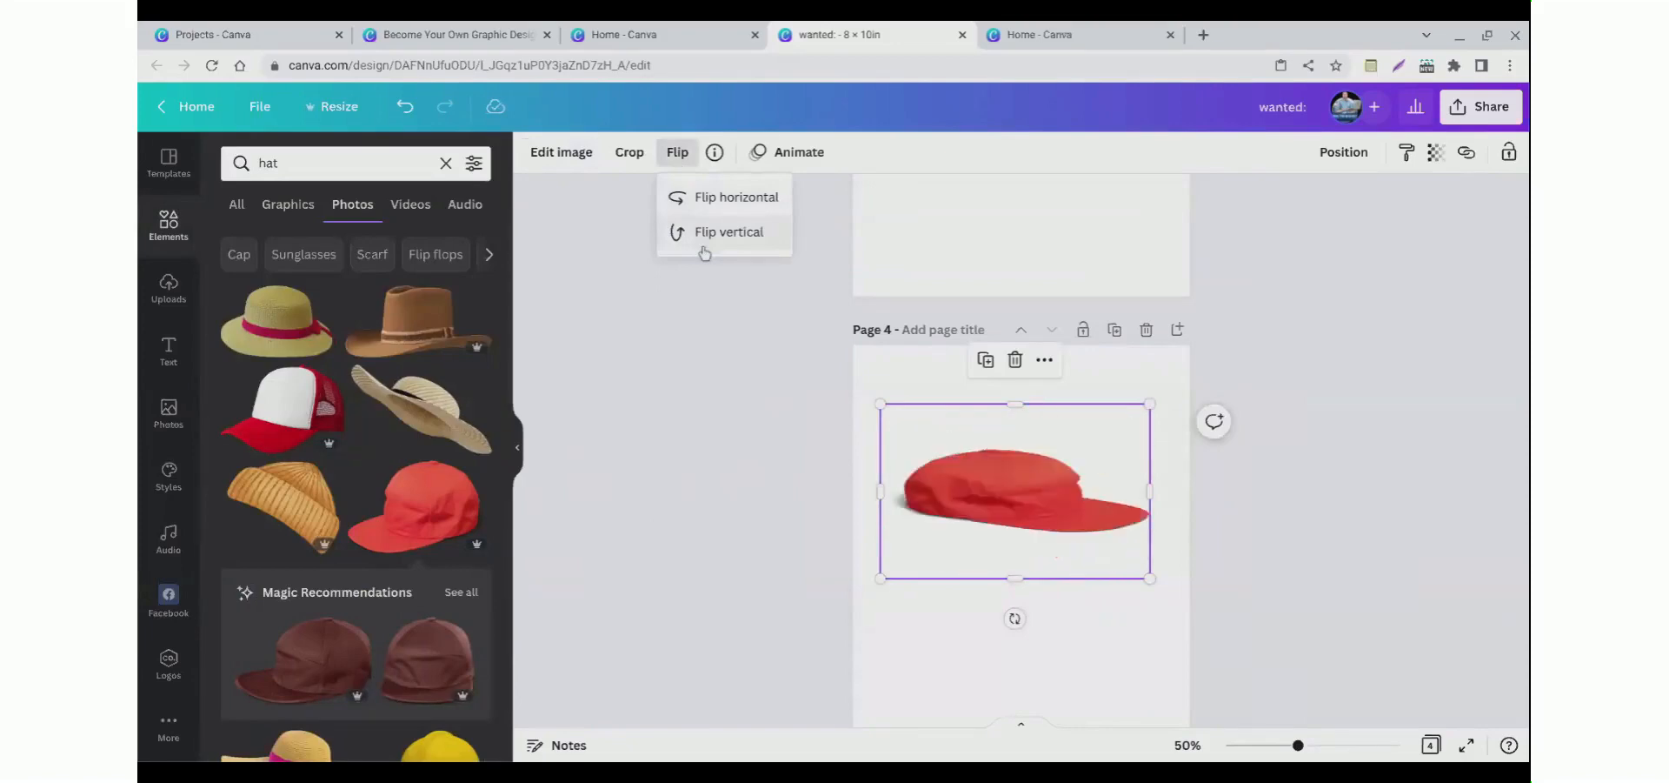
click(703, 200)
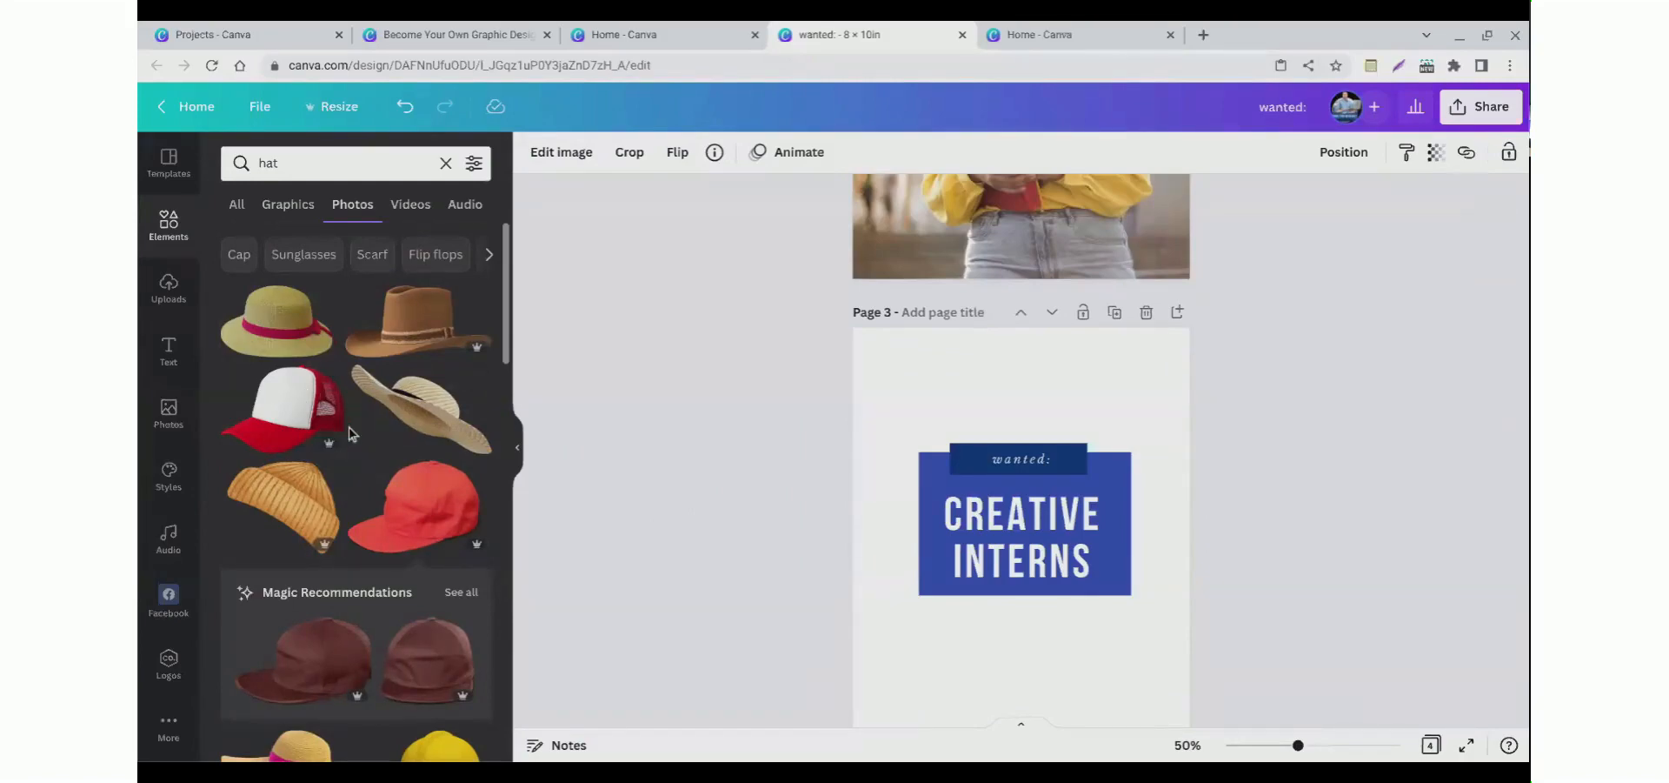
Step: Review the pages of the design
scroll(355, 433, down, 2)
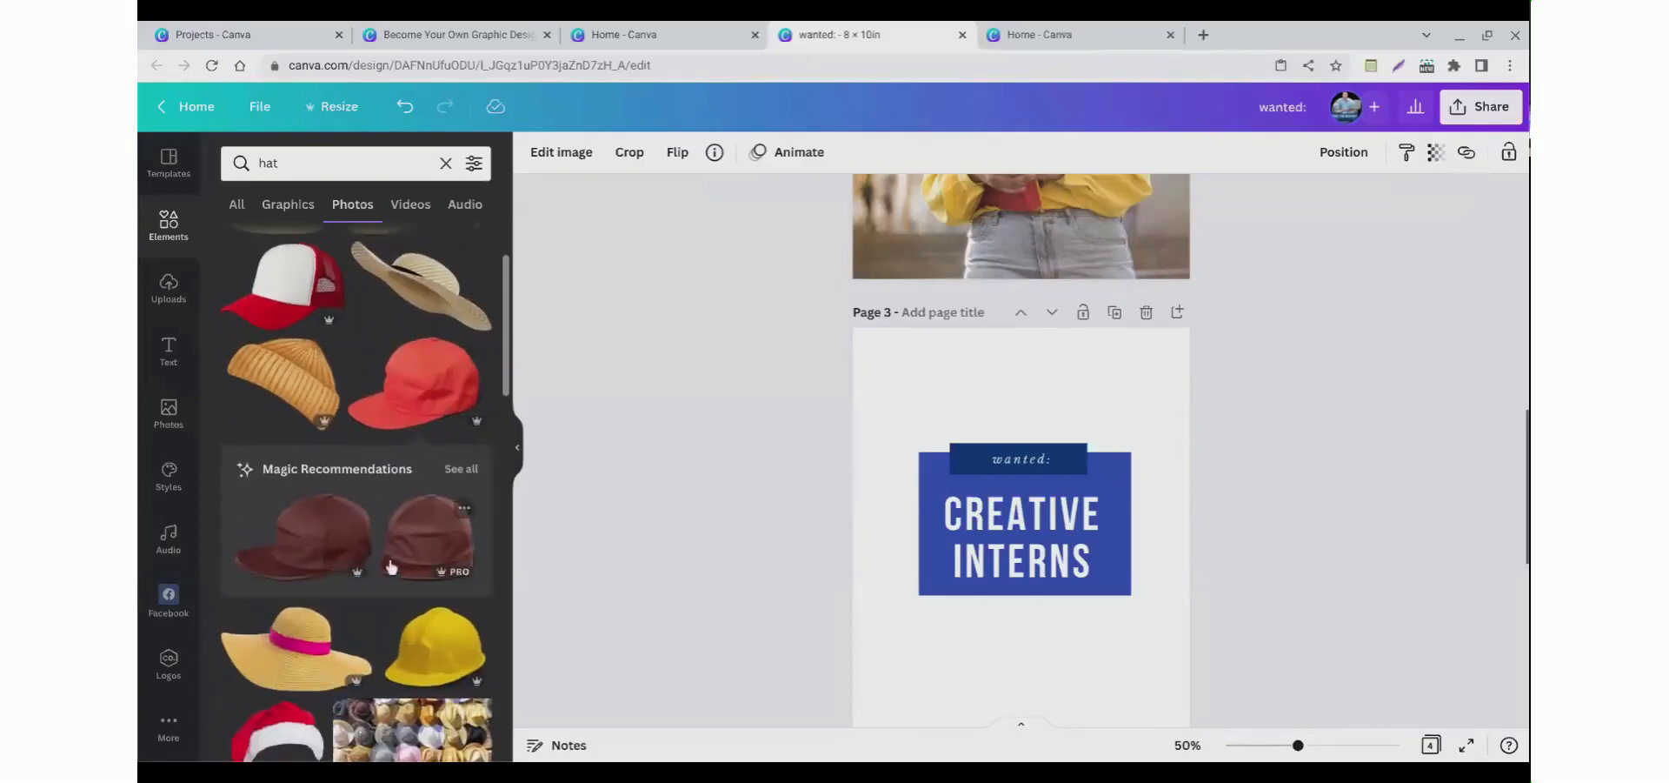
scroll(319, 452, up, 2)
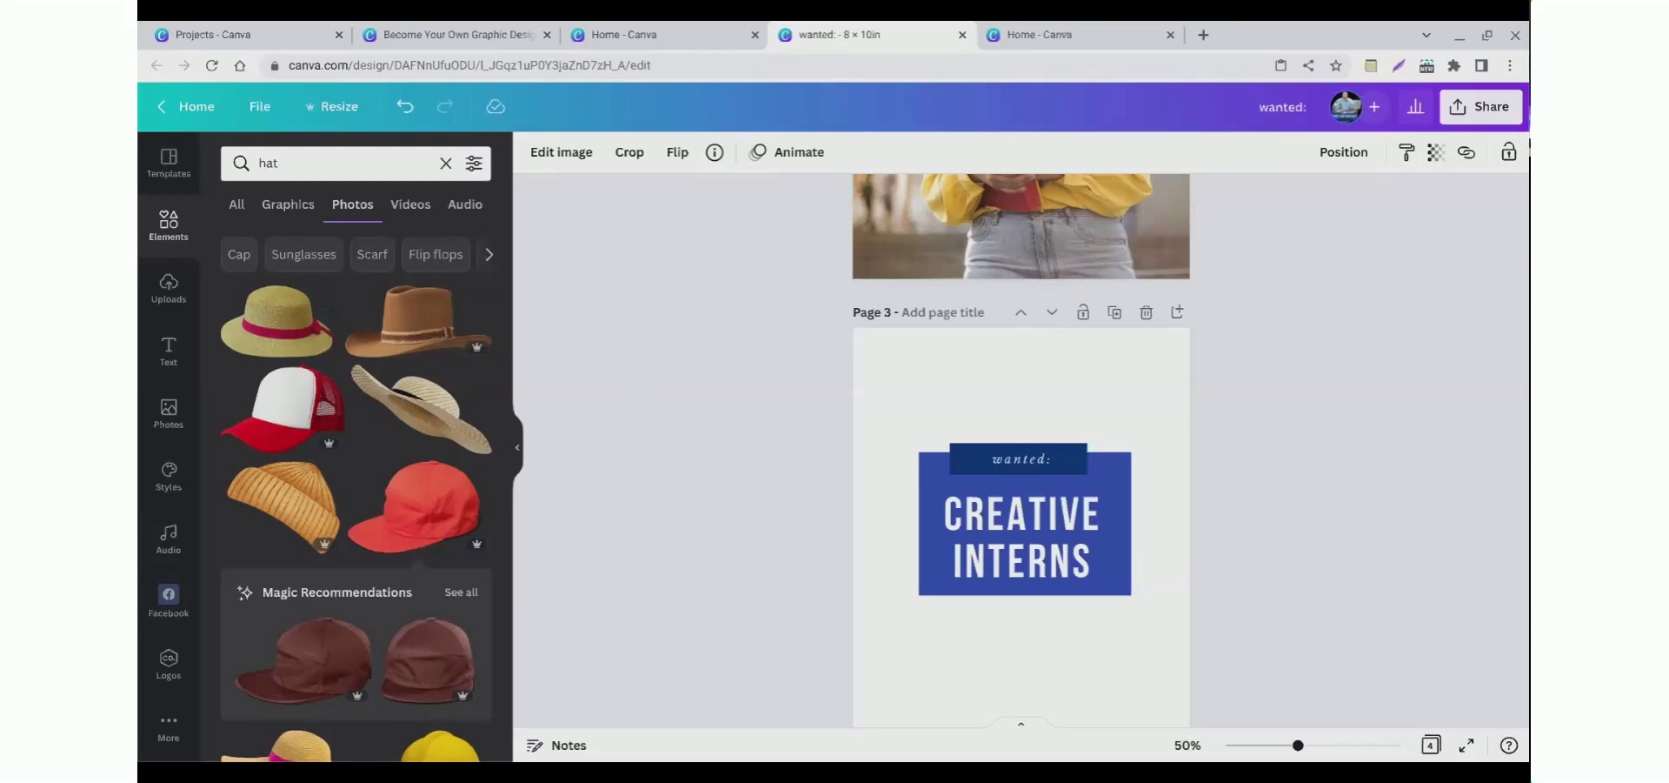
scroll(645, 388, up, 7)
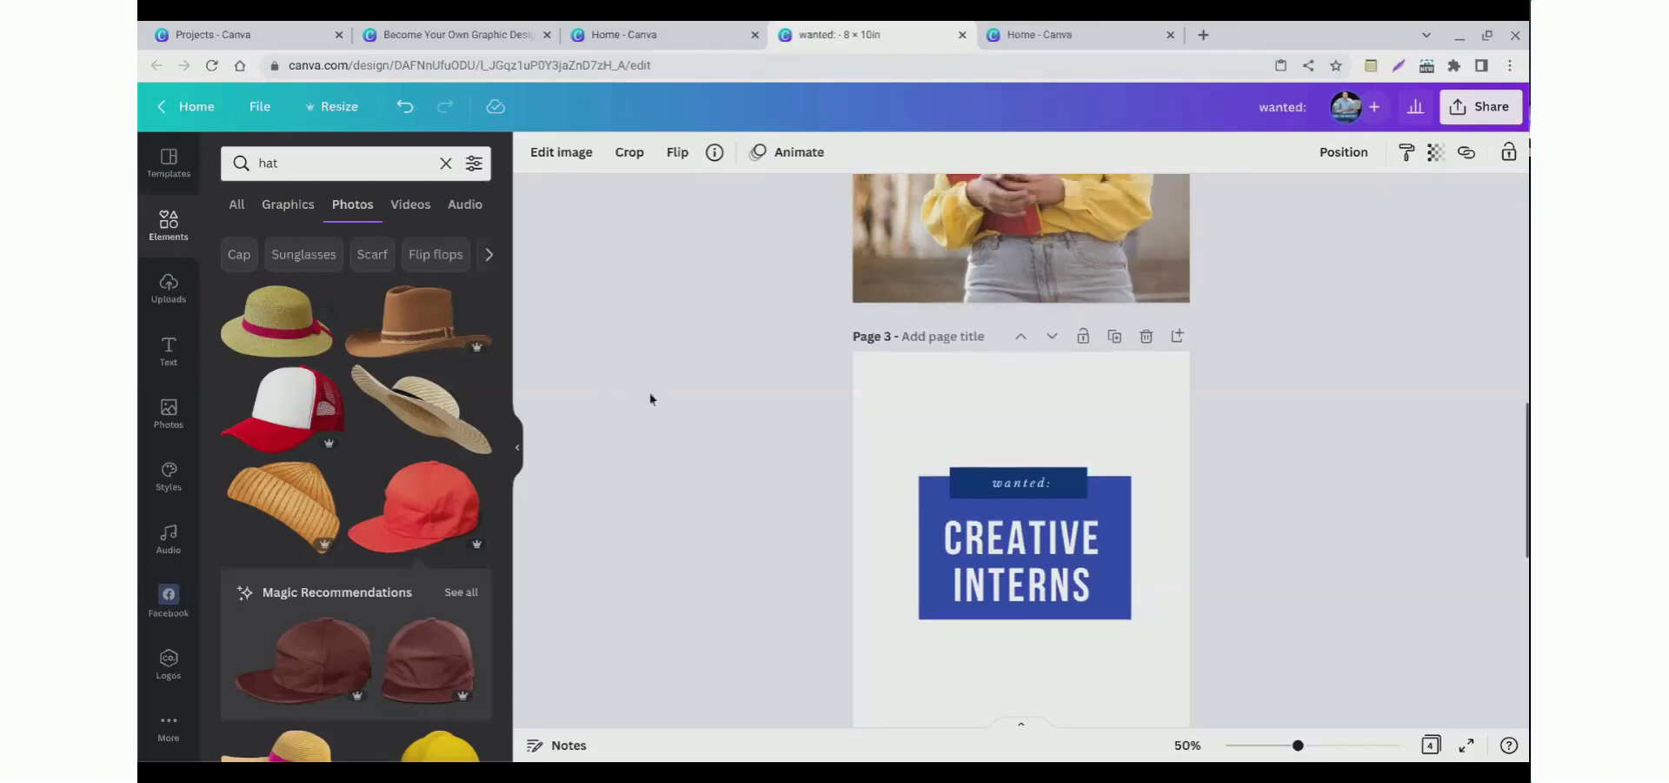
scroll(643, 388, up, 3)
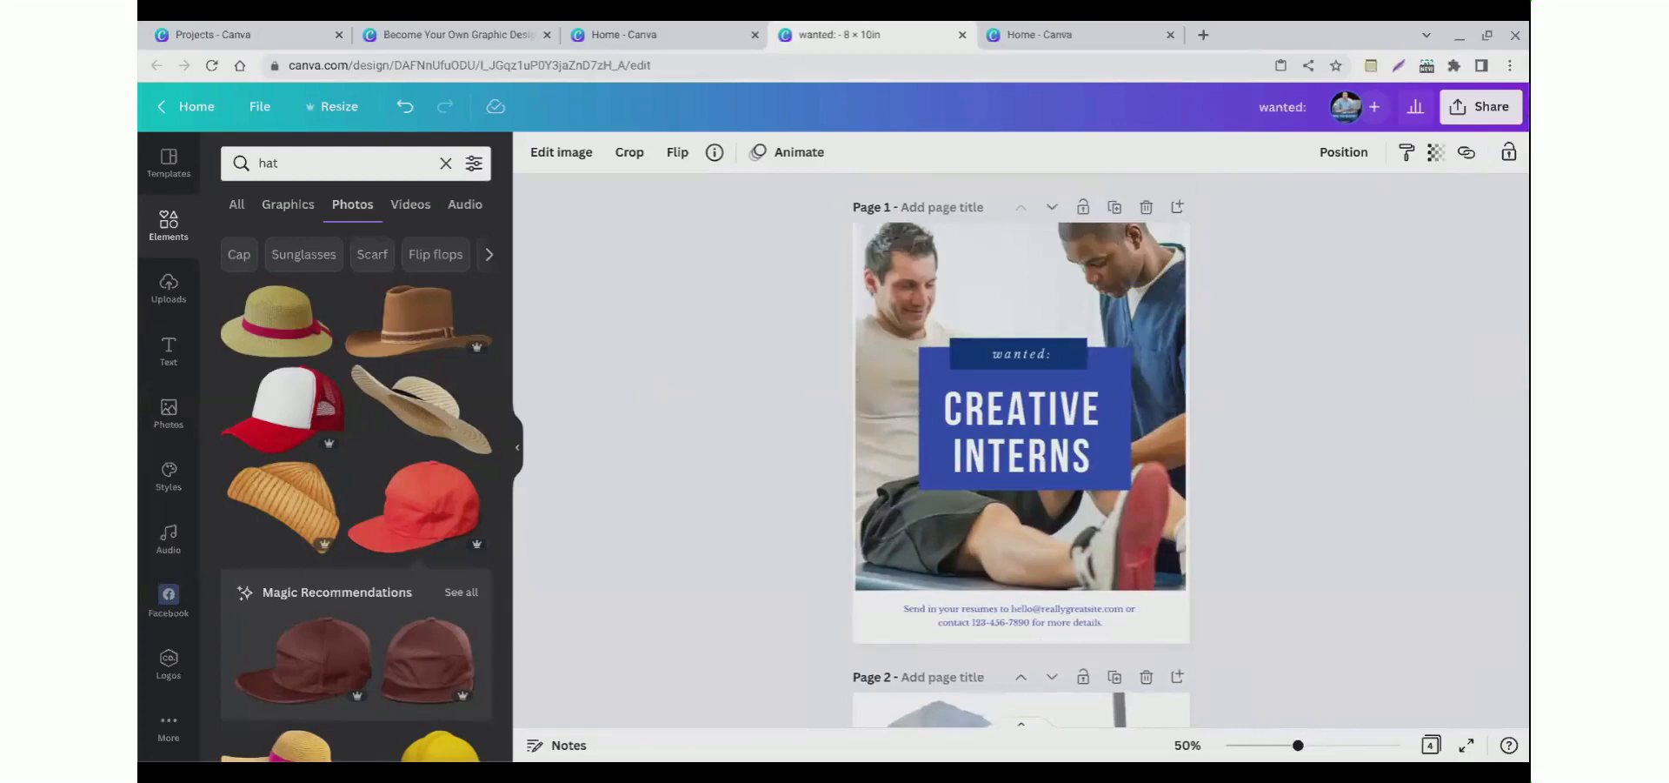
scroll(645, 388, down, 4)
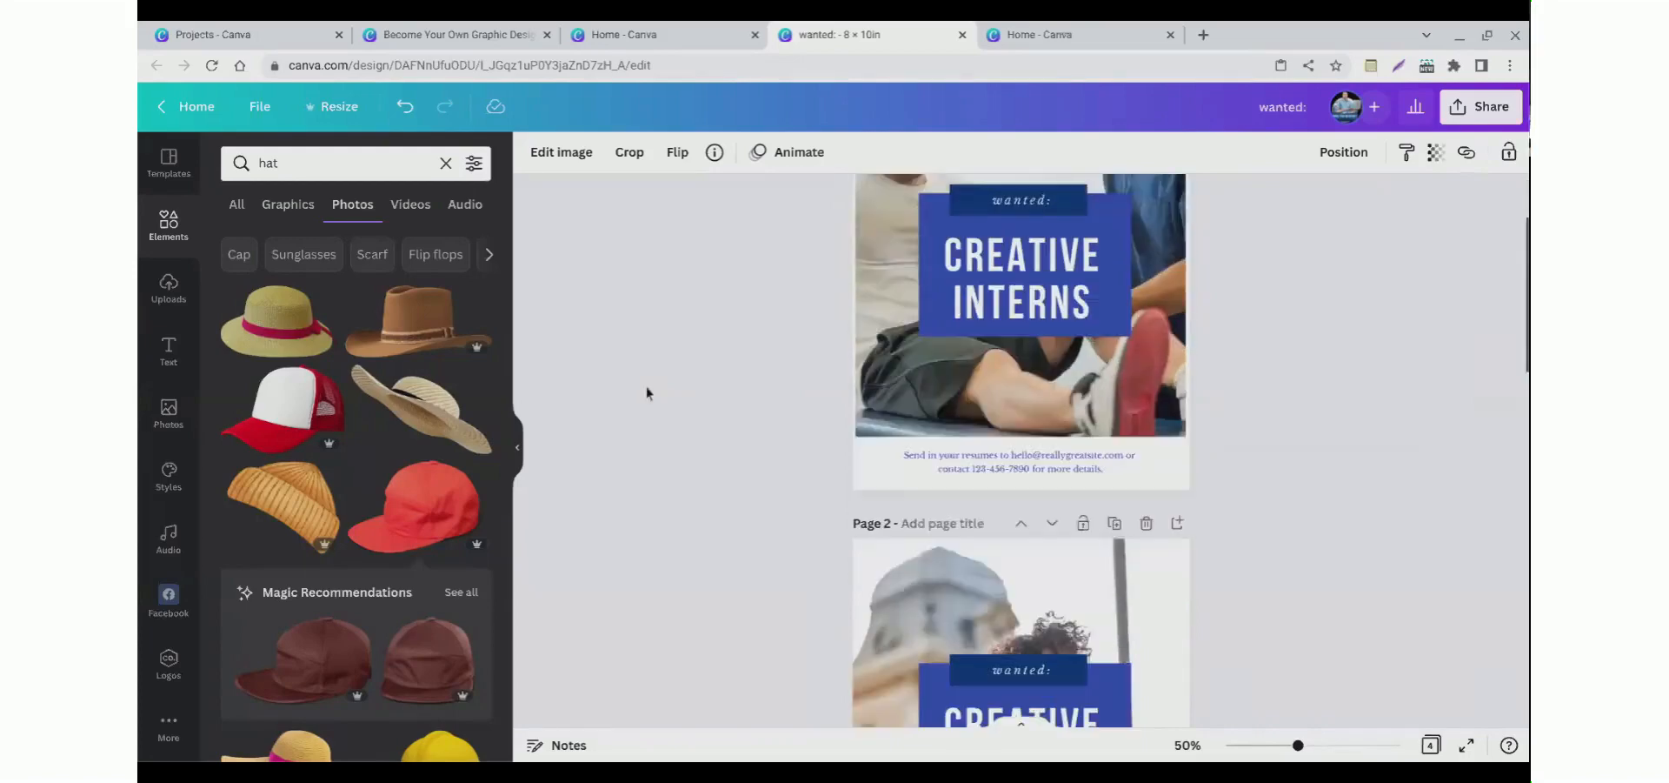
scroll(646, 394, down, 5)
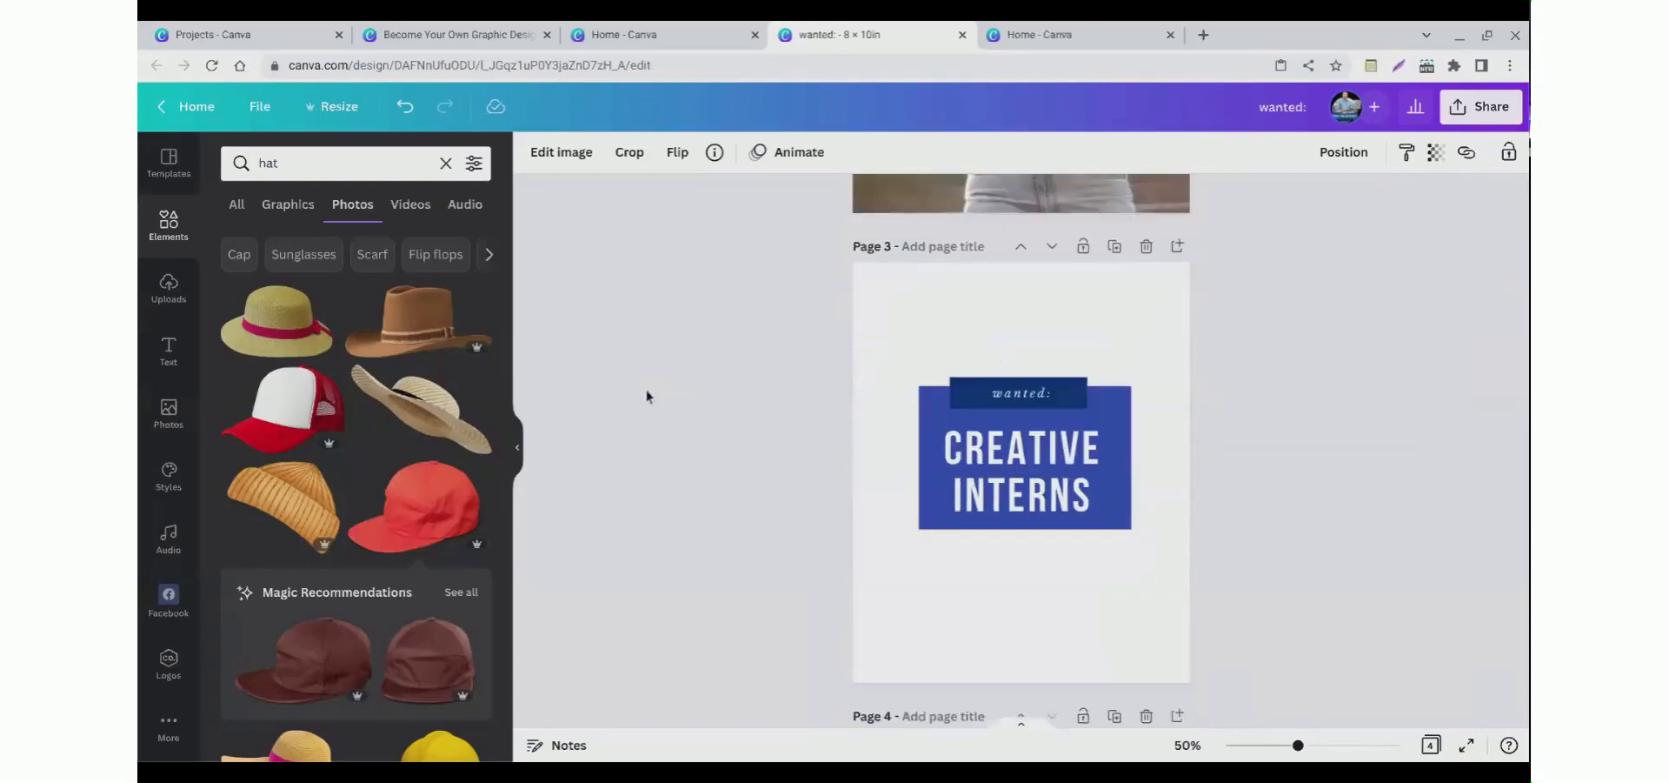
scroll(646, 396, up, 1)
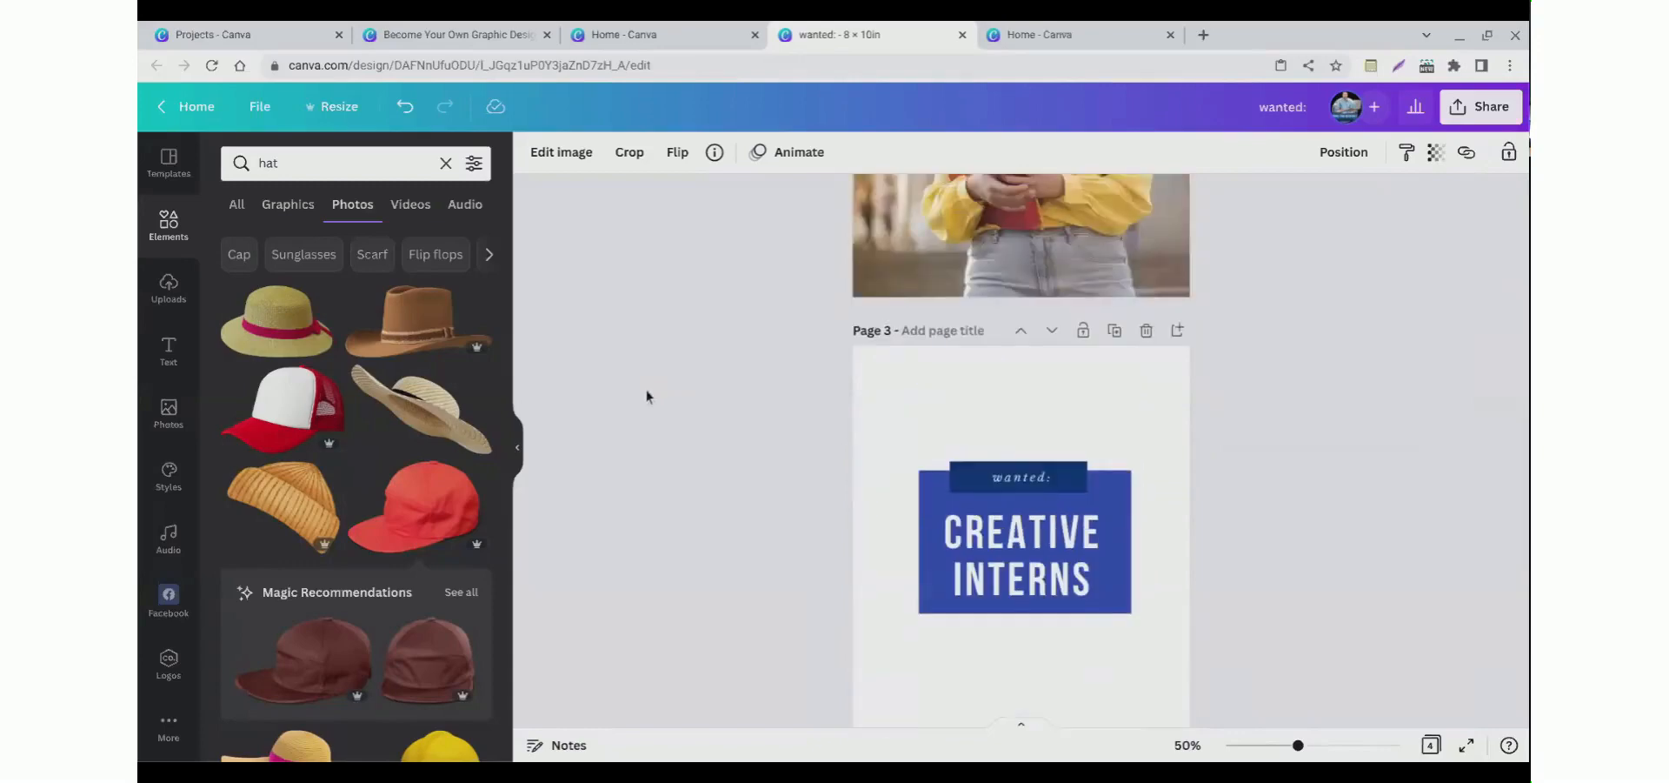
scroll(646, 396, up, 1)
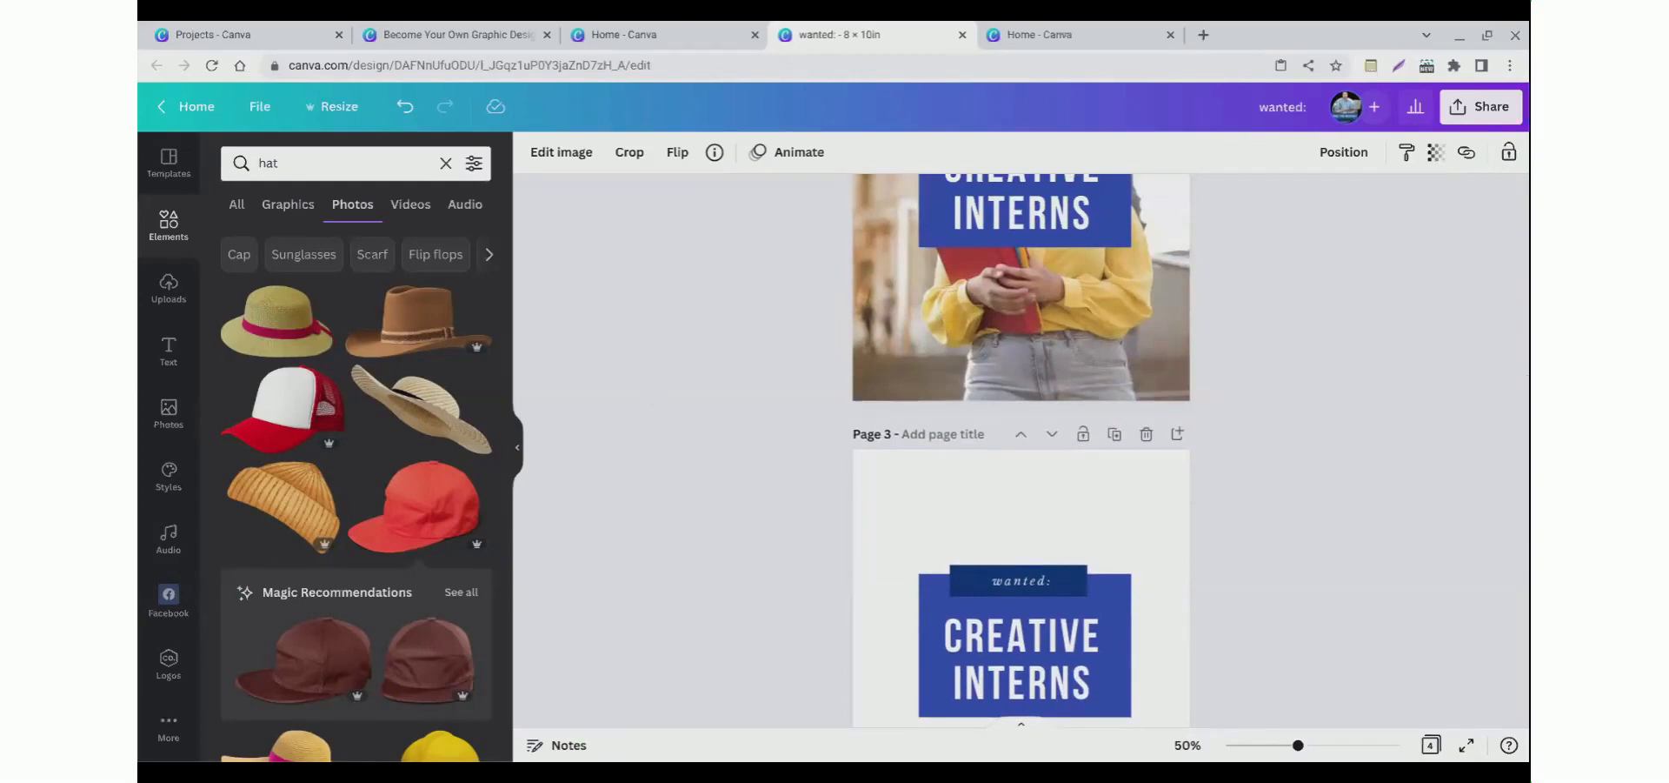
scroll(650, 388, down, 2)
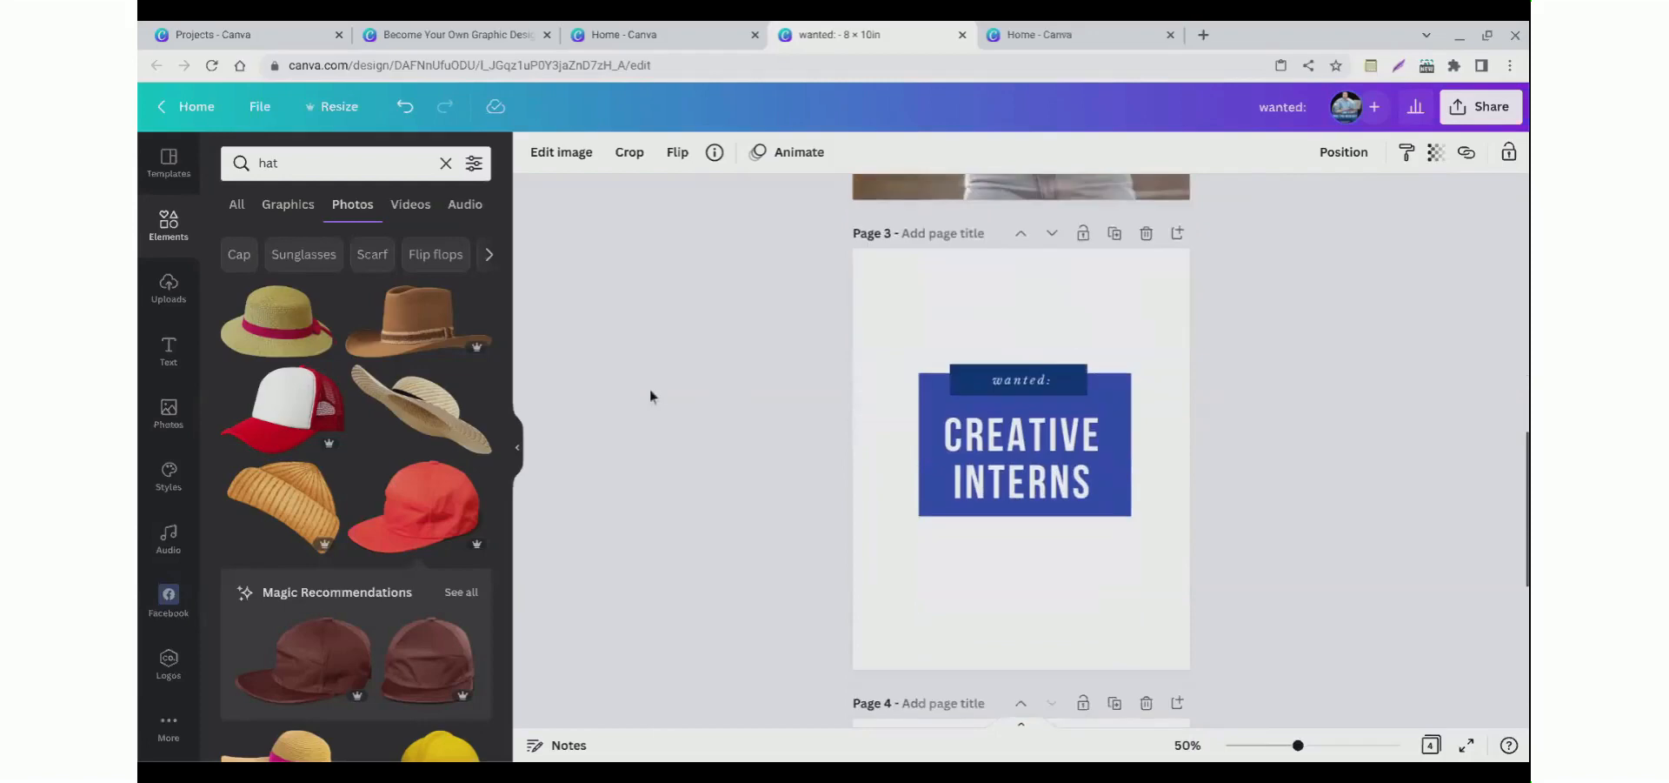
scroll(650, 395, up, 5)
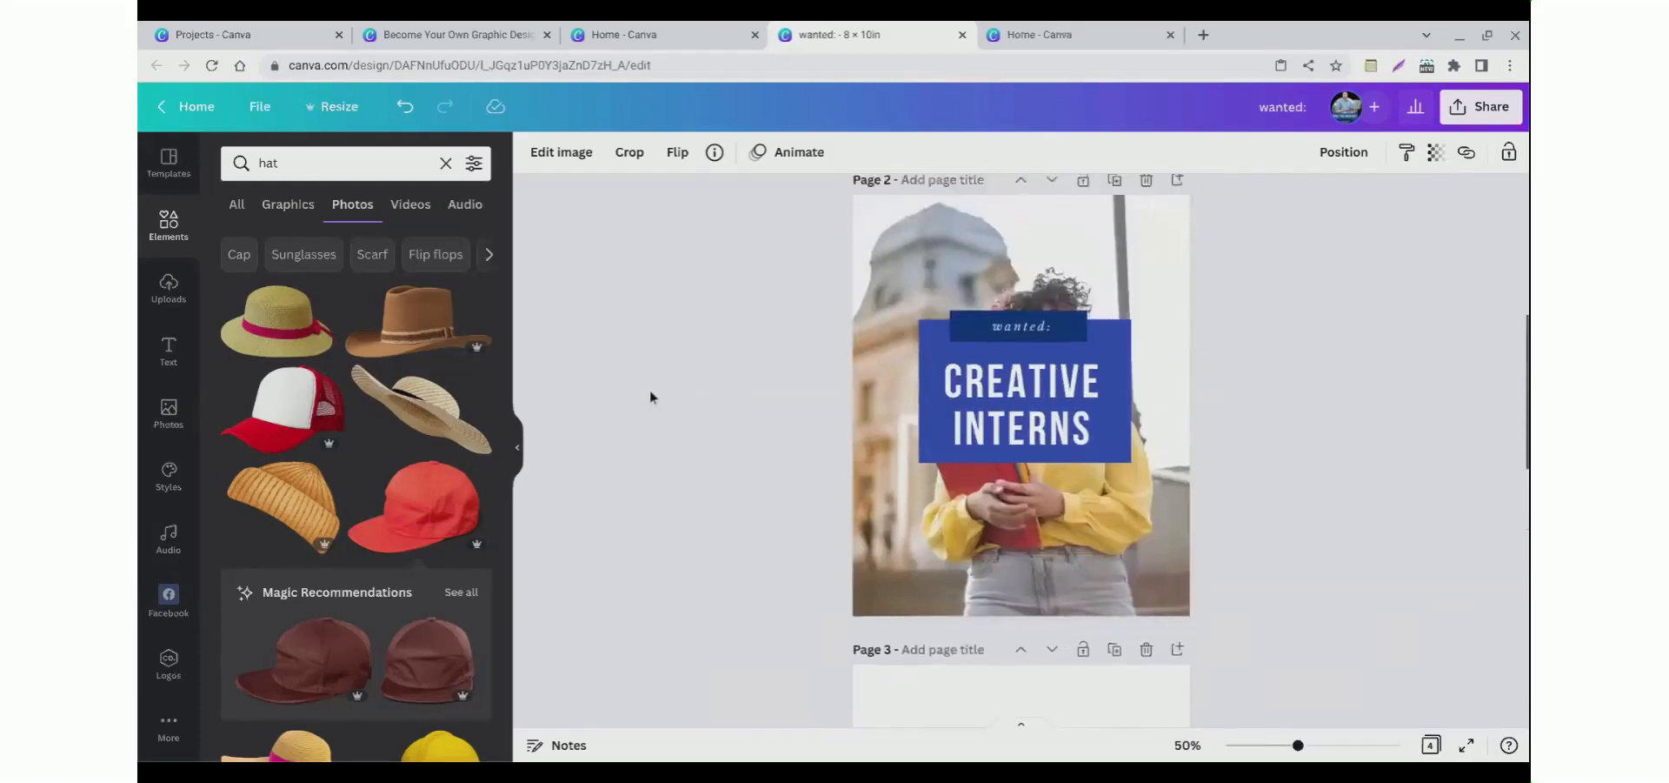
scroll(650, 397, up, 4)
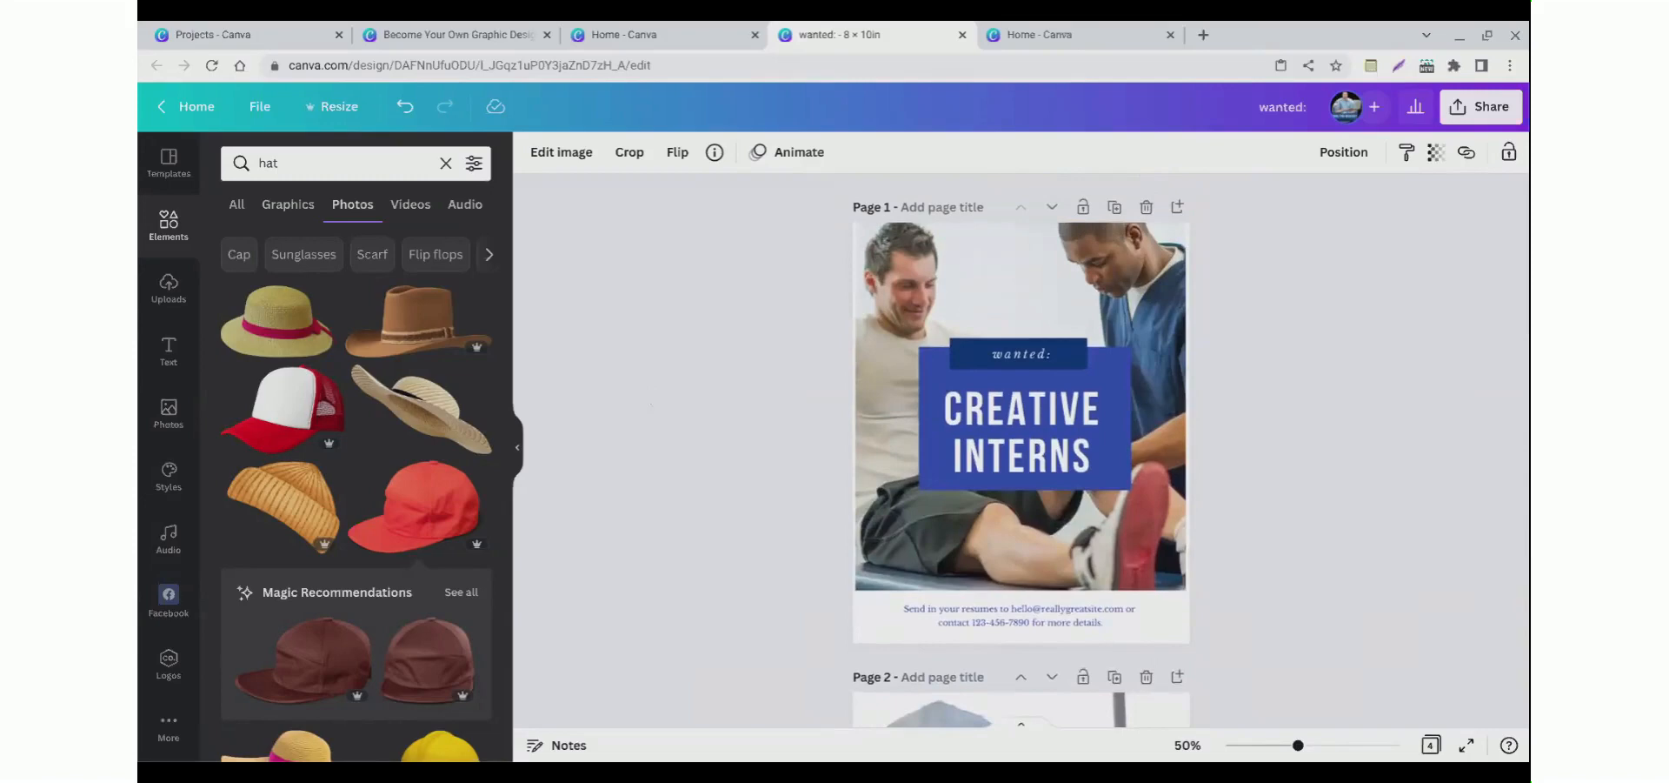
scroll(651, 405, down, 3)
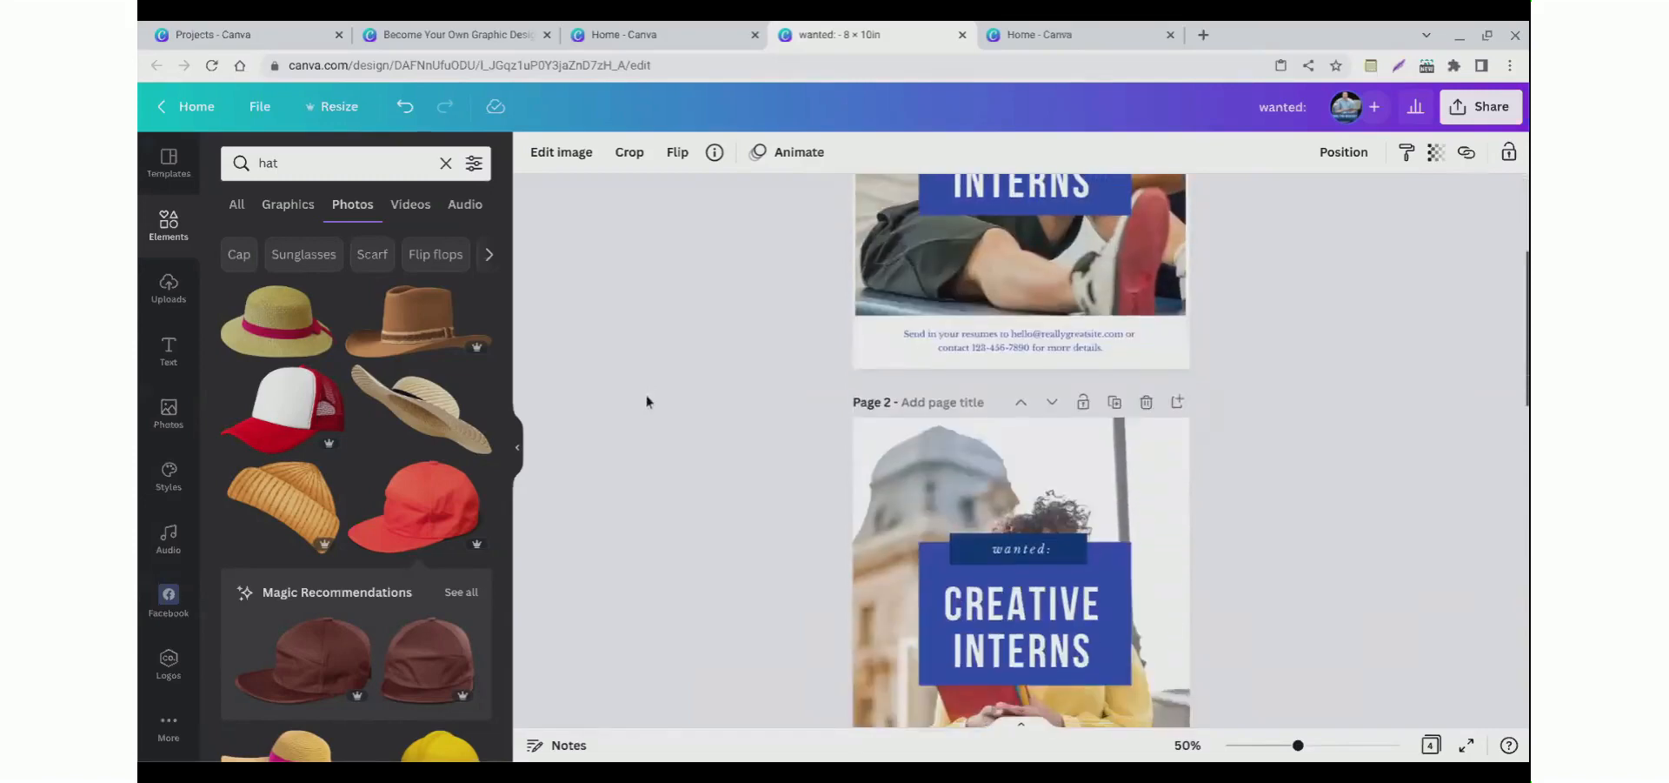
scroll(649, 402, down, 2)
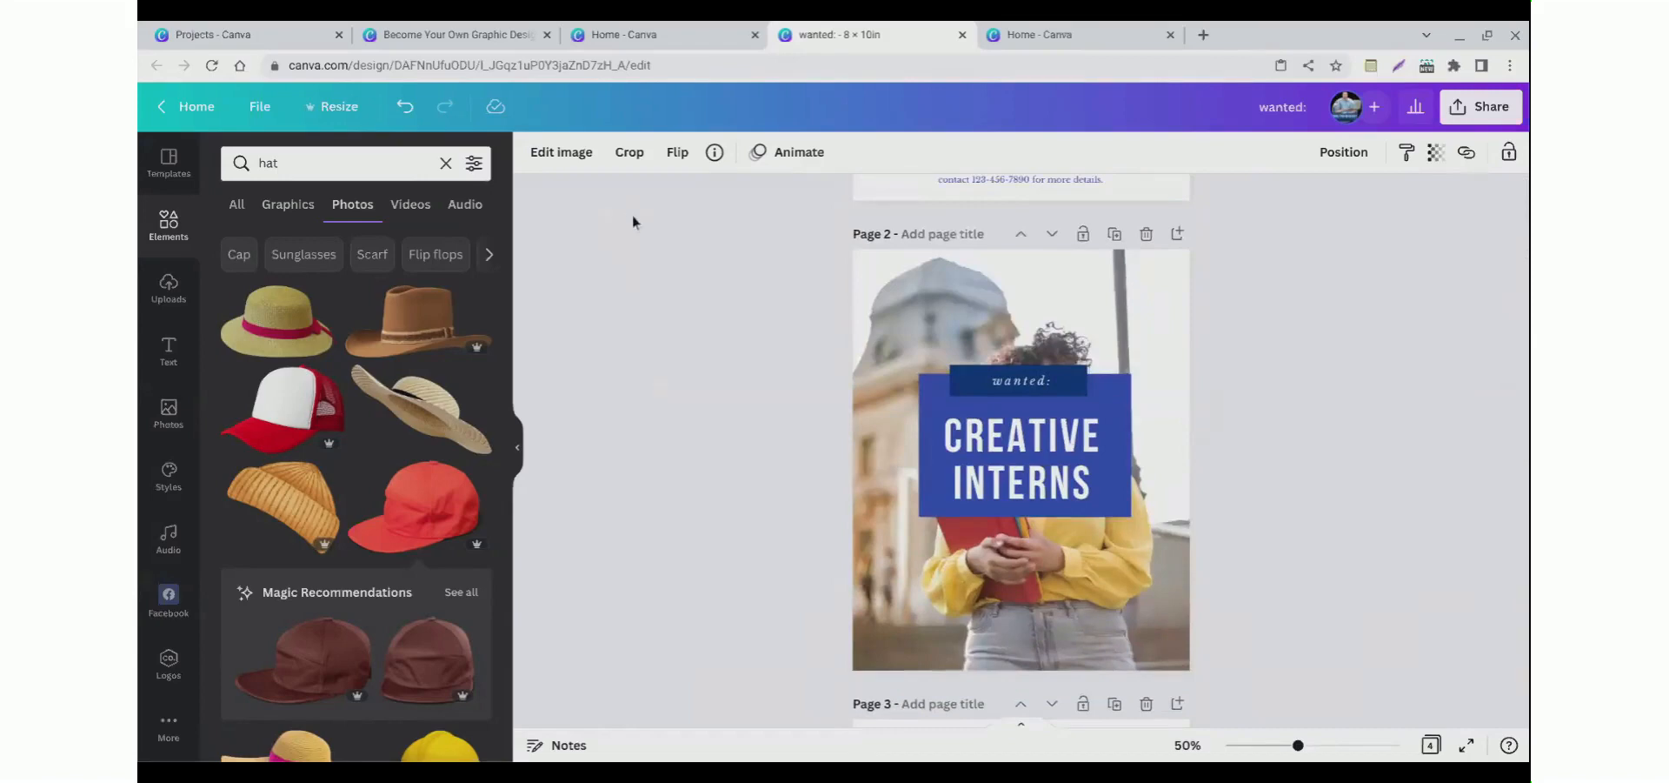
click(631, 162)
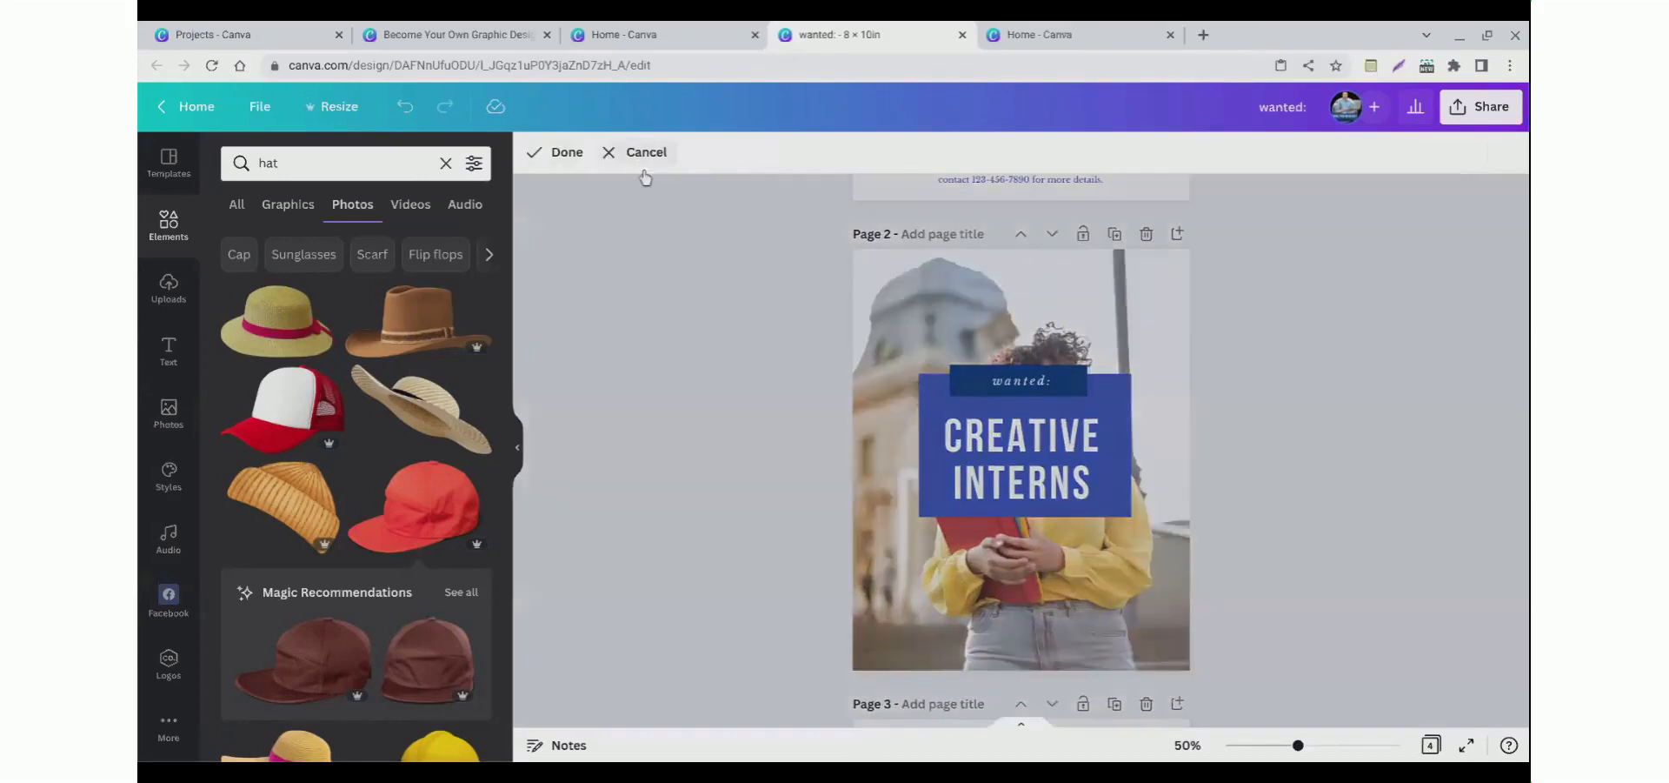
key(Escape)
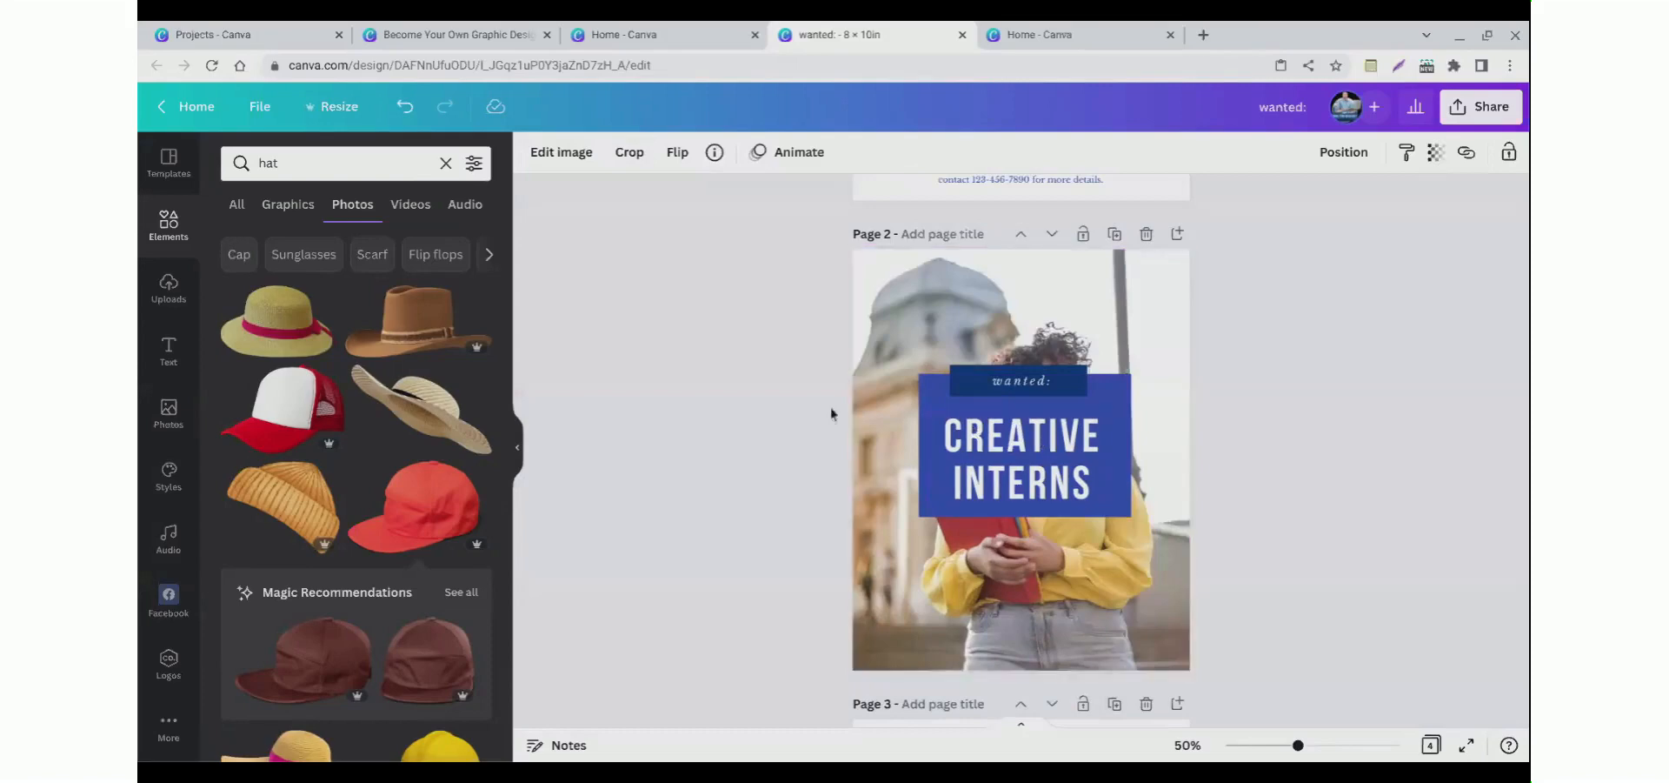
Step: Try to crop the background photo on page 2
scroll(801, 394, down, 5)
scroll(853, 443, up, 4)
click(696, 252)
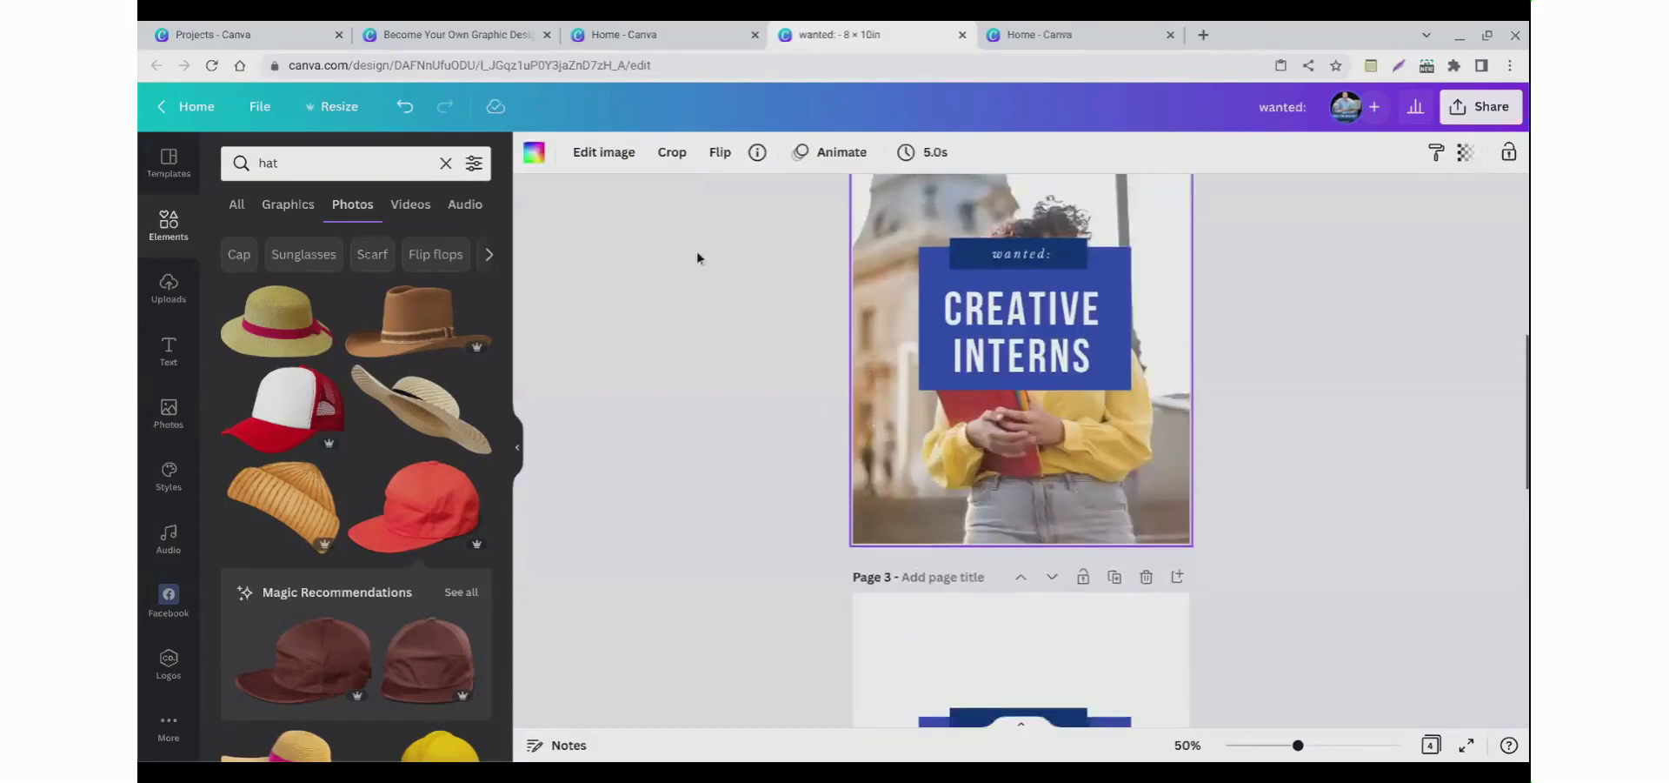
click(672, 170)
drag(737, 554, 976, 386)
click(624, 376)
scroll(642, 393, up, 1)
scroll(642, 393, up, 3)
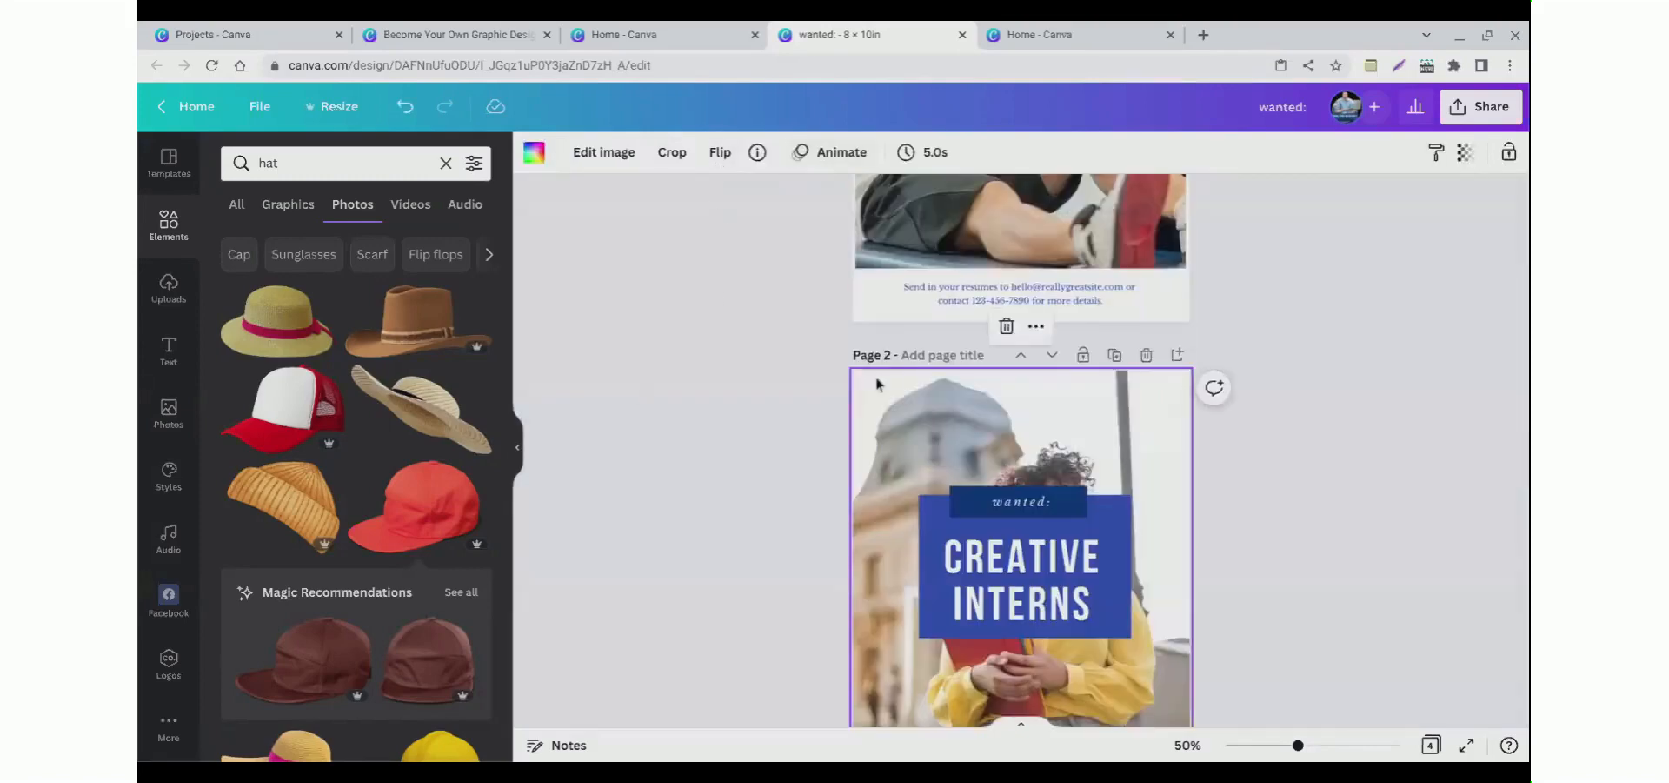
scroll(876, 382, up, 4)
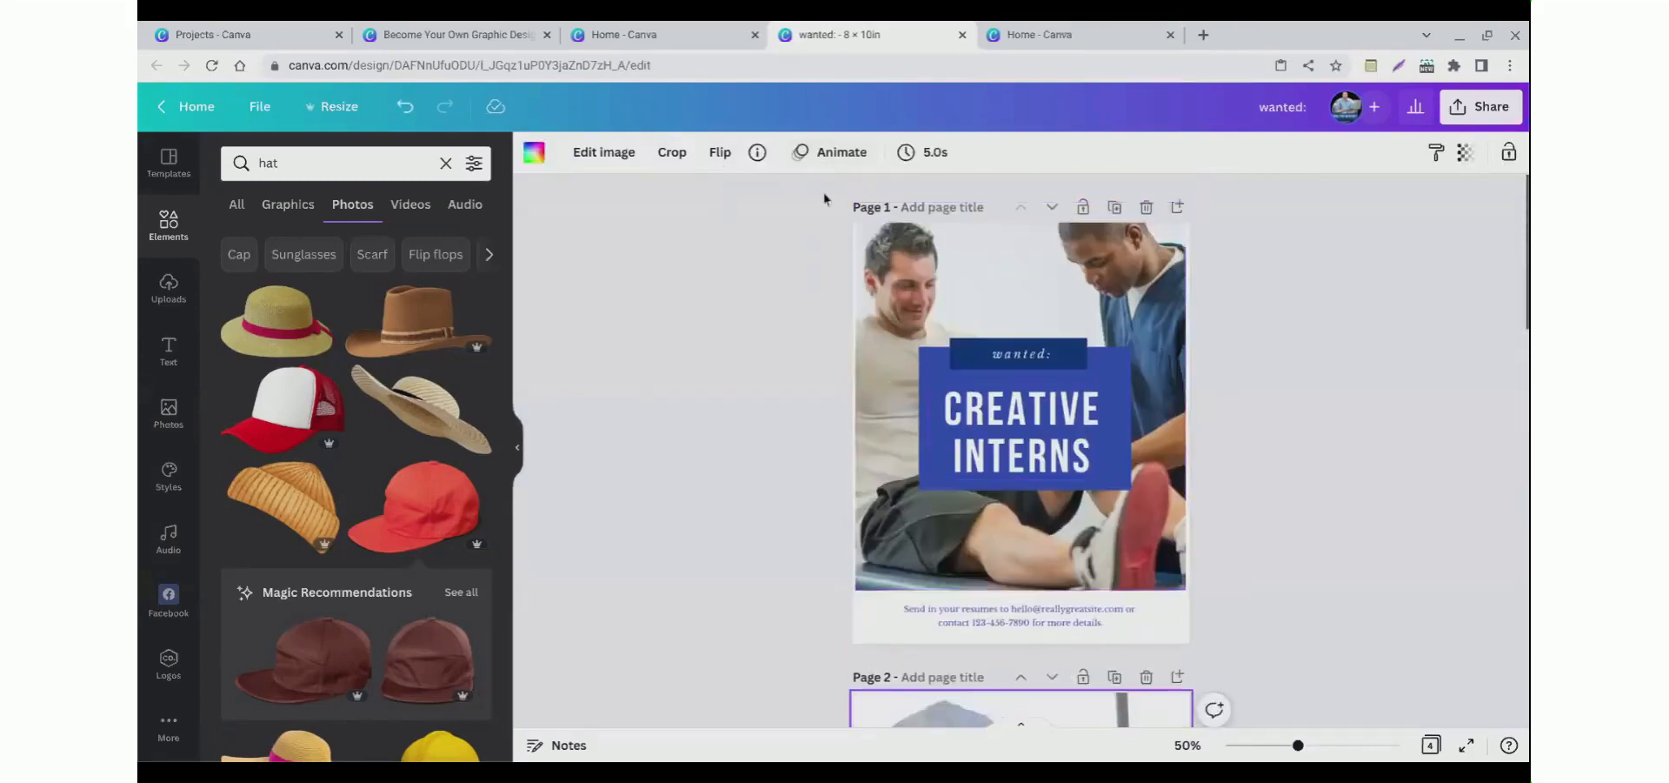
Step: Apply the Wipe text animation to the CREATIVE INTERNS title on page 1
click(828, 162)
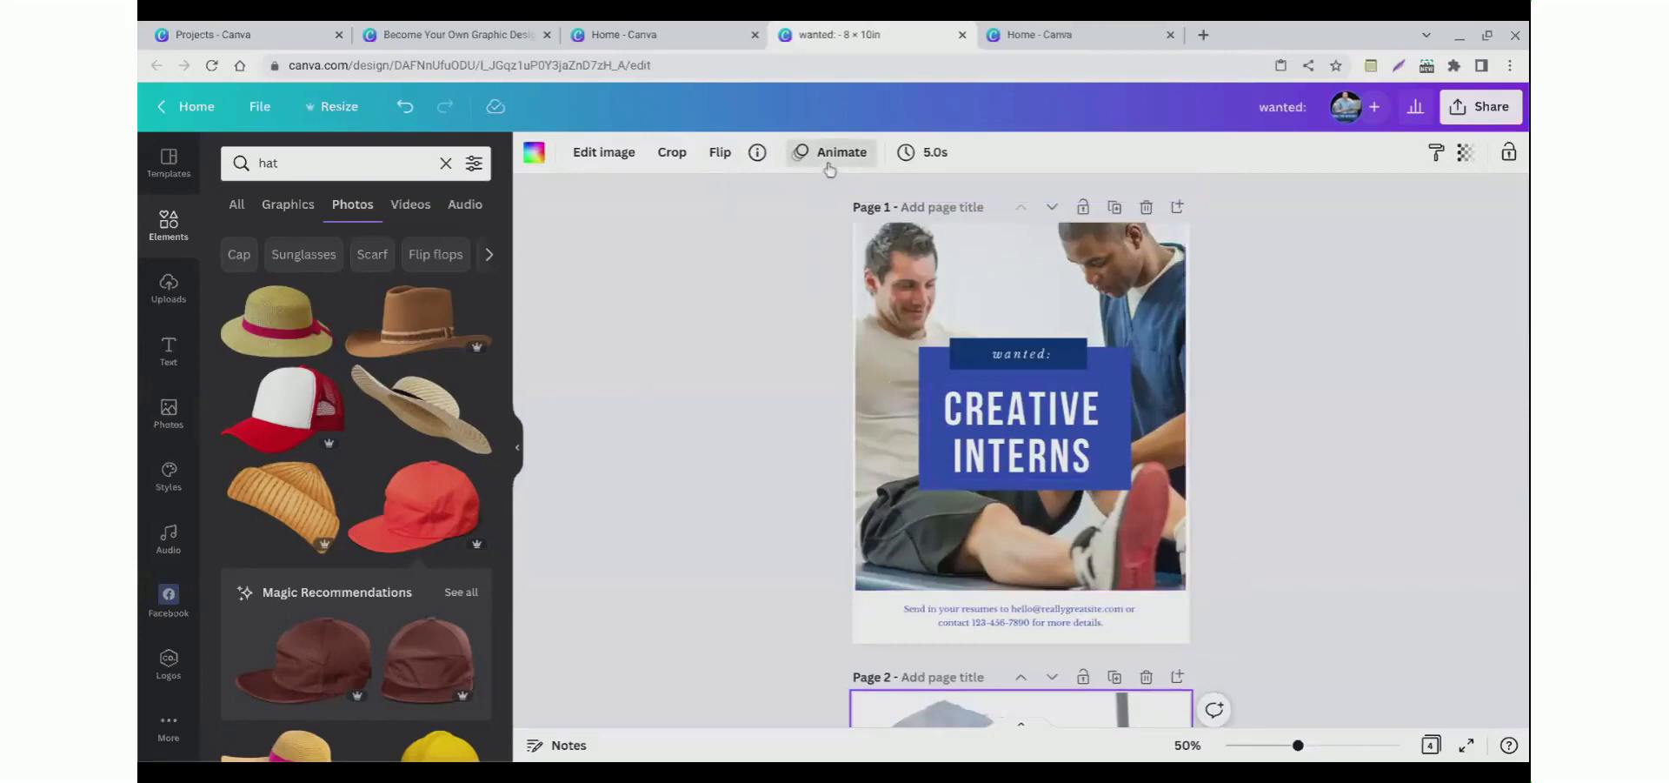
click(994, 433)
click(734, 418)
click(998, 450)
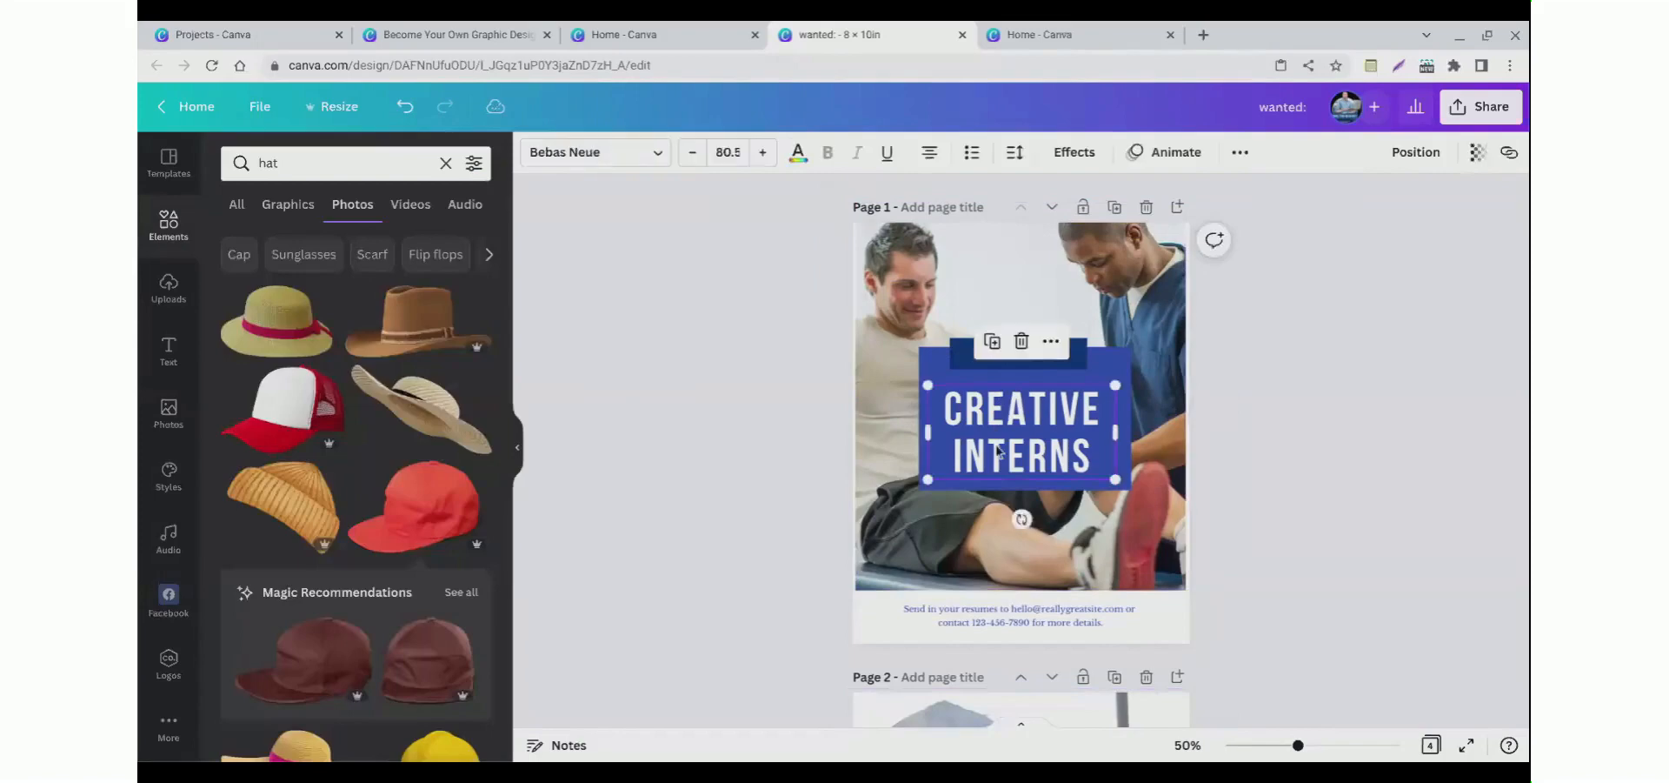
click(1146, 165)
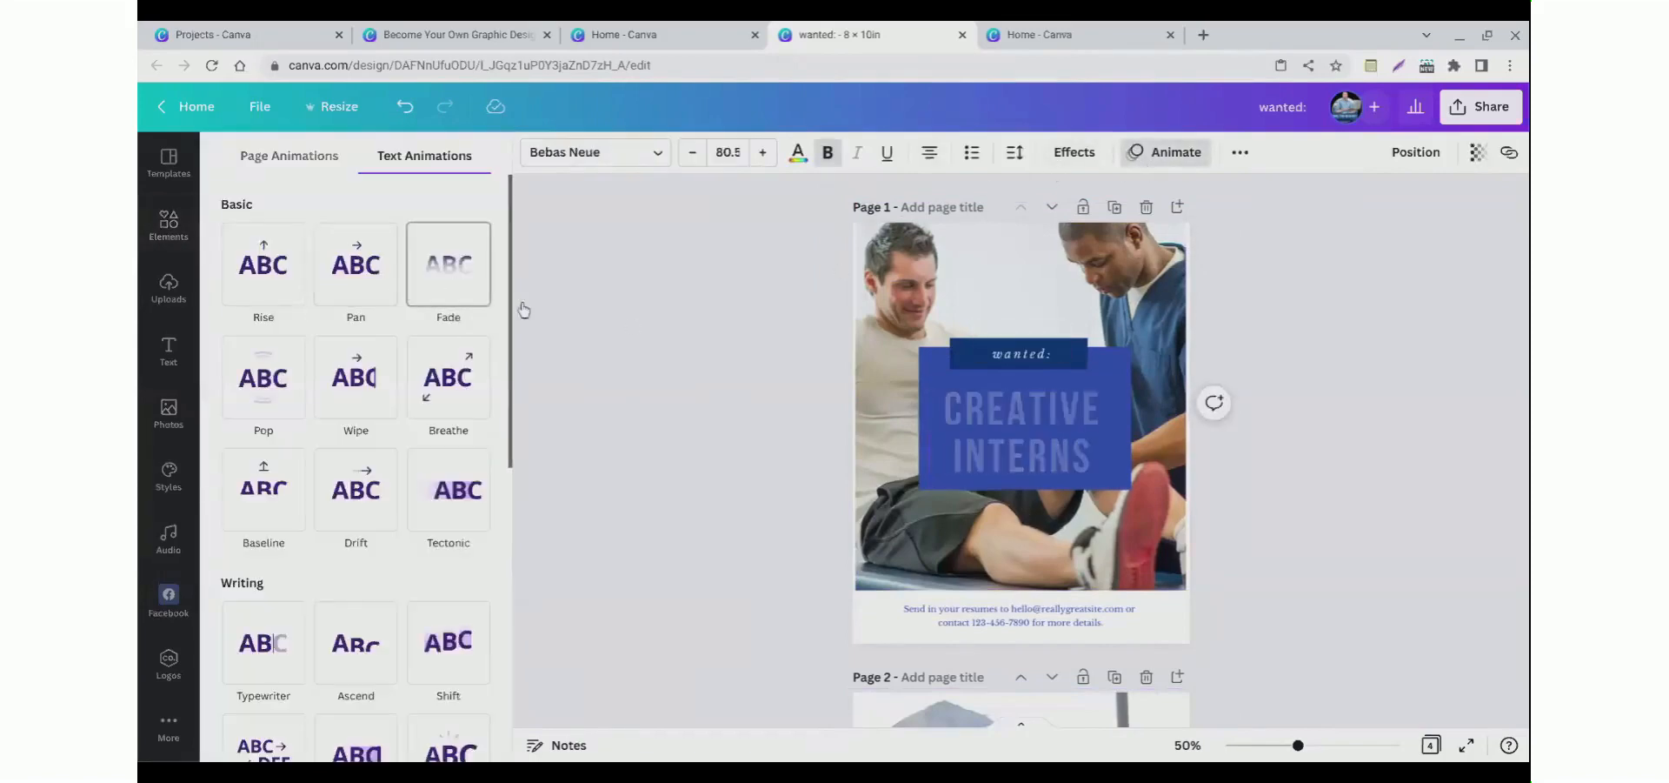
click(429, 290)
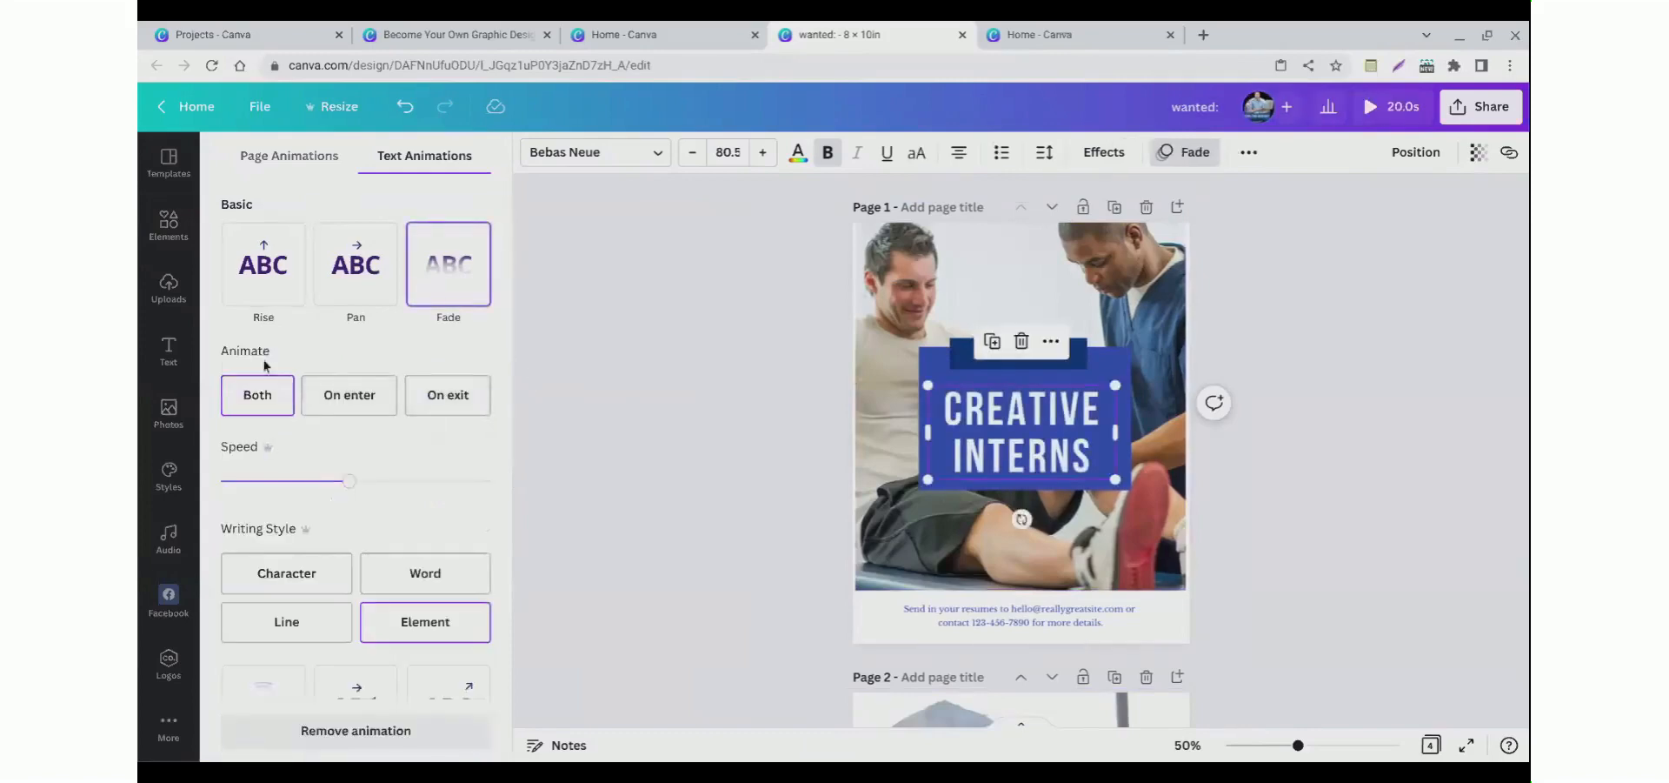
click(261, 287)
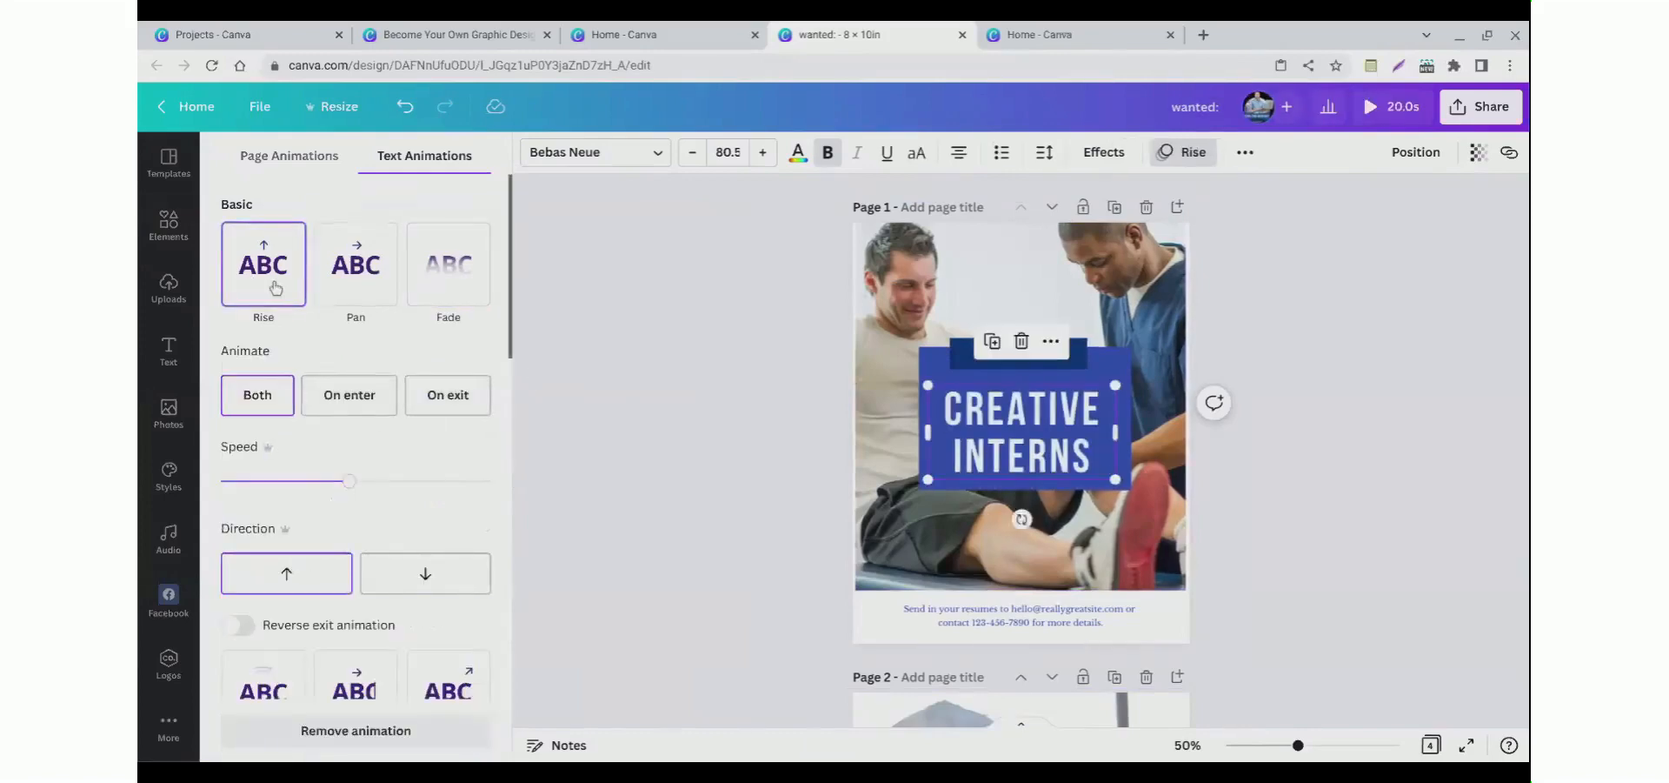
scroll(287, 522, down, 3)
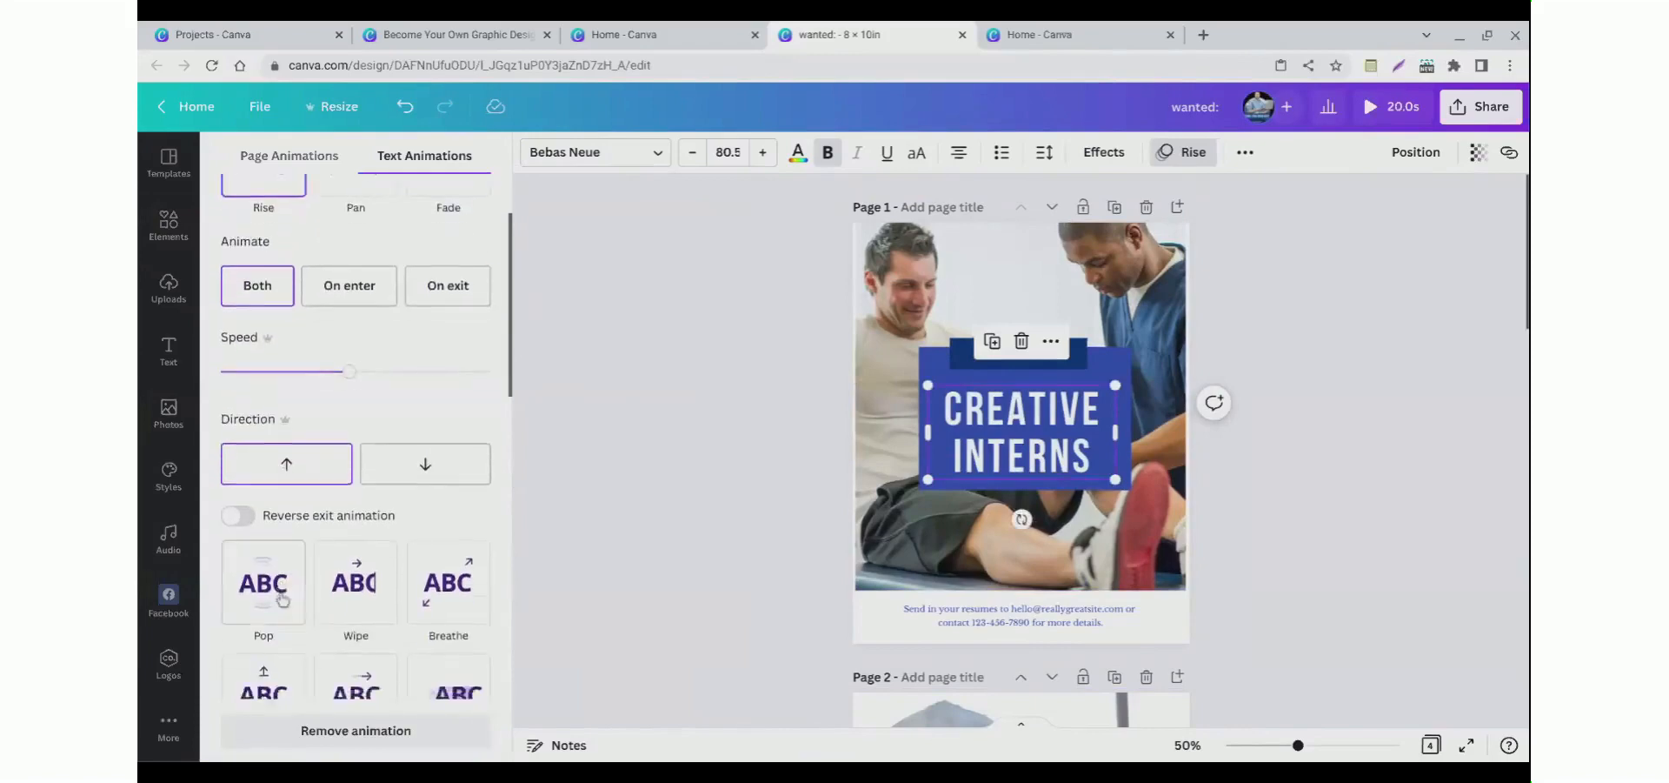
click(346, 553)
click(666, 415)
click(801, 329)
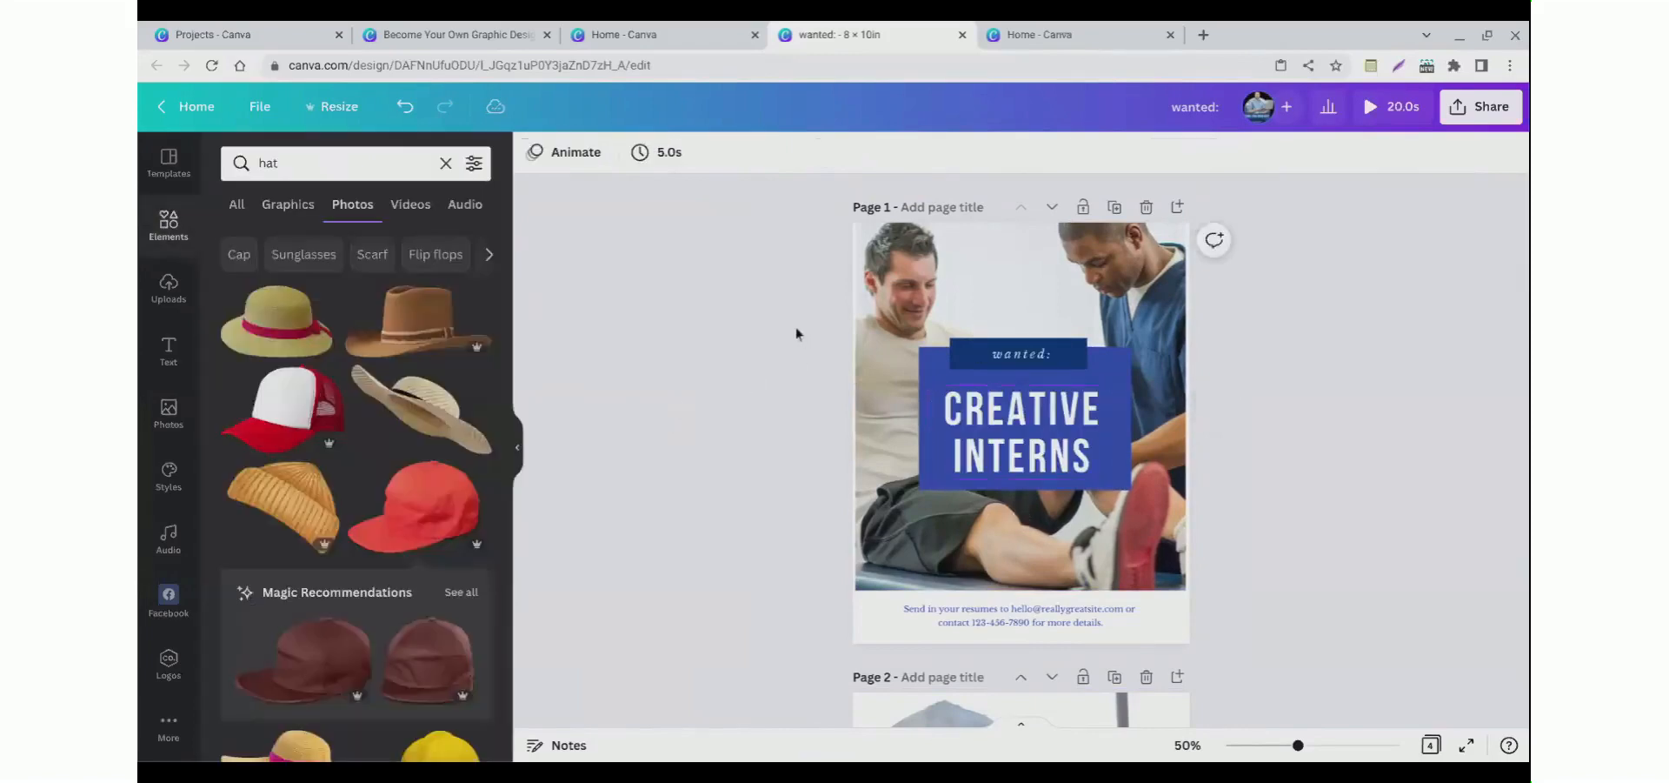
Step: Apply the Breathe animation to the 'wanted:' label and increase its scale
click(1018, 354)
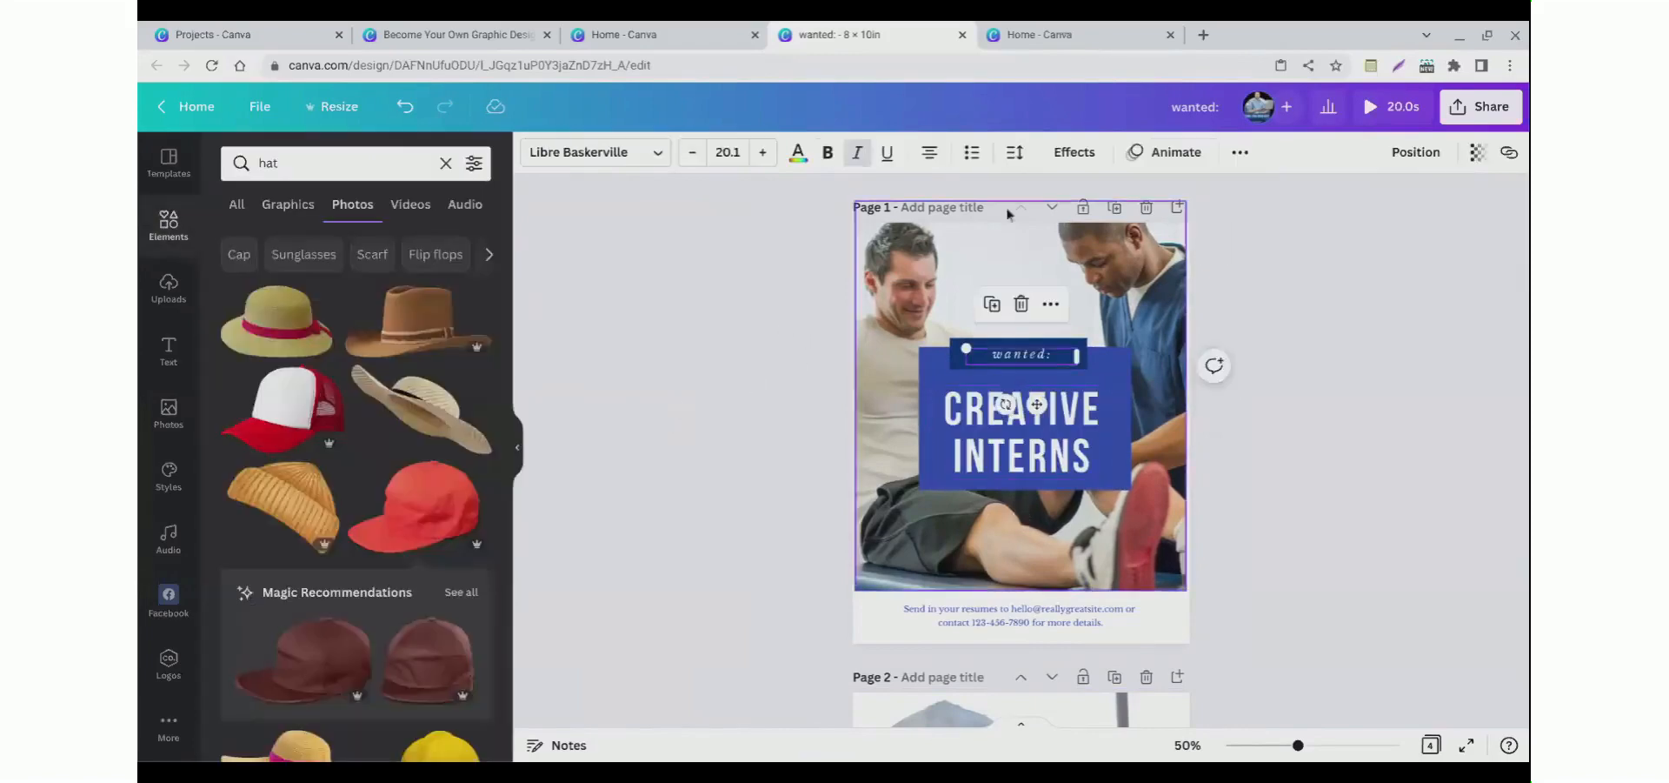
click(1071, 157)
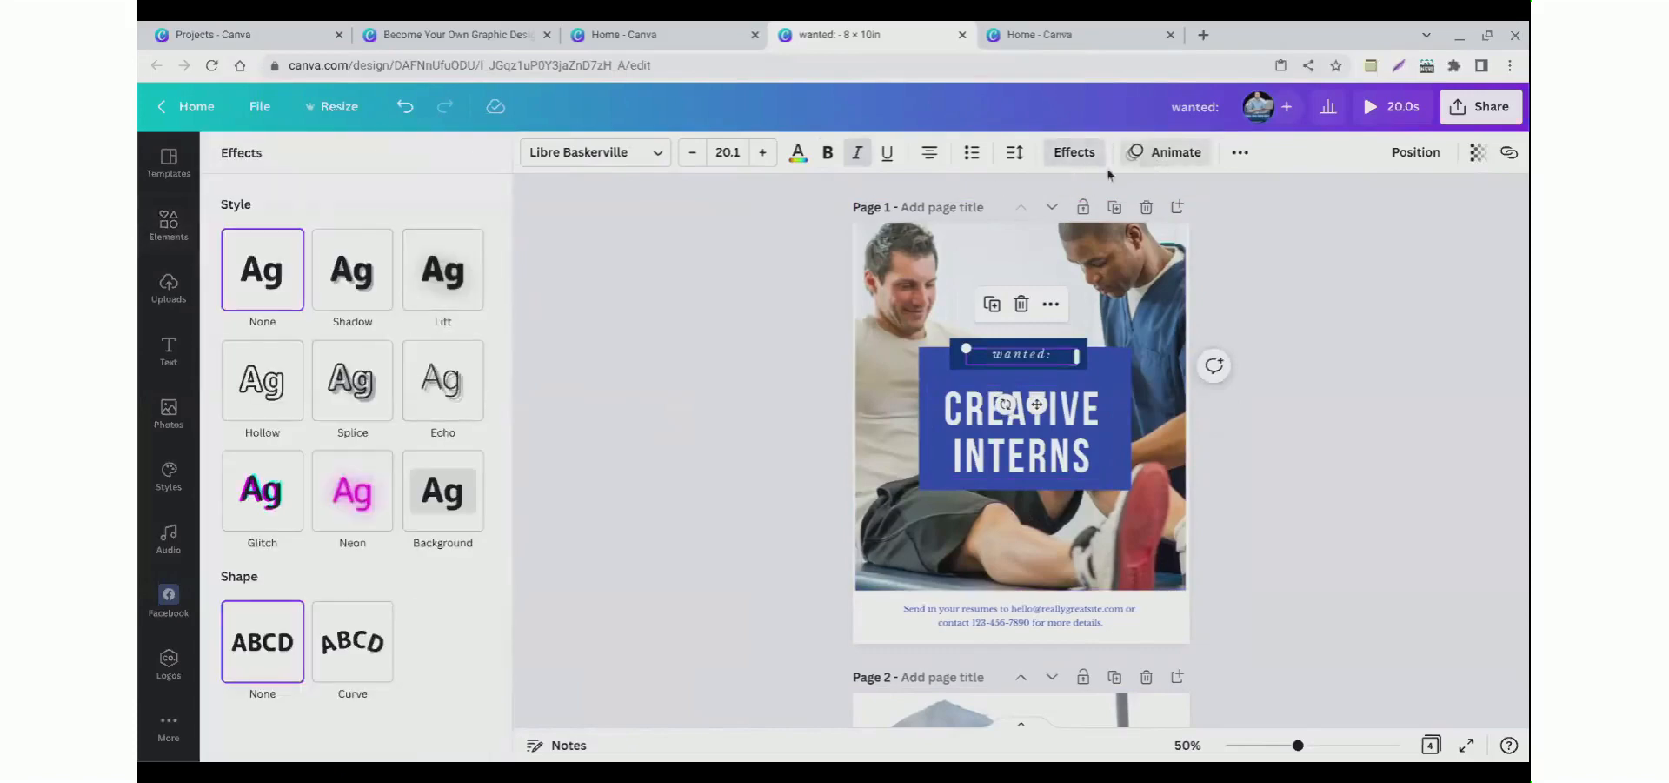
click(1164, 153)
click(445, 404)
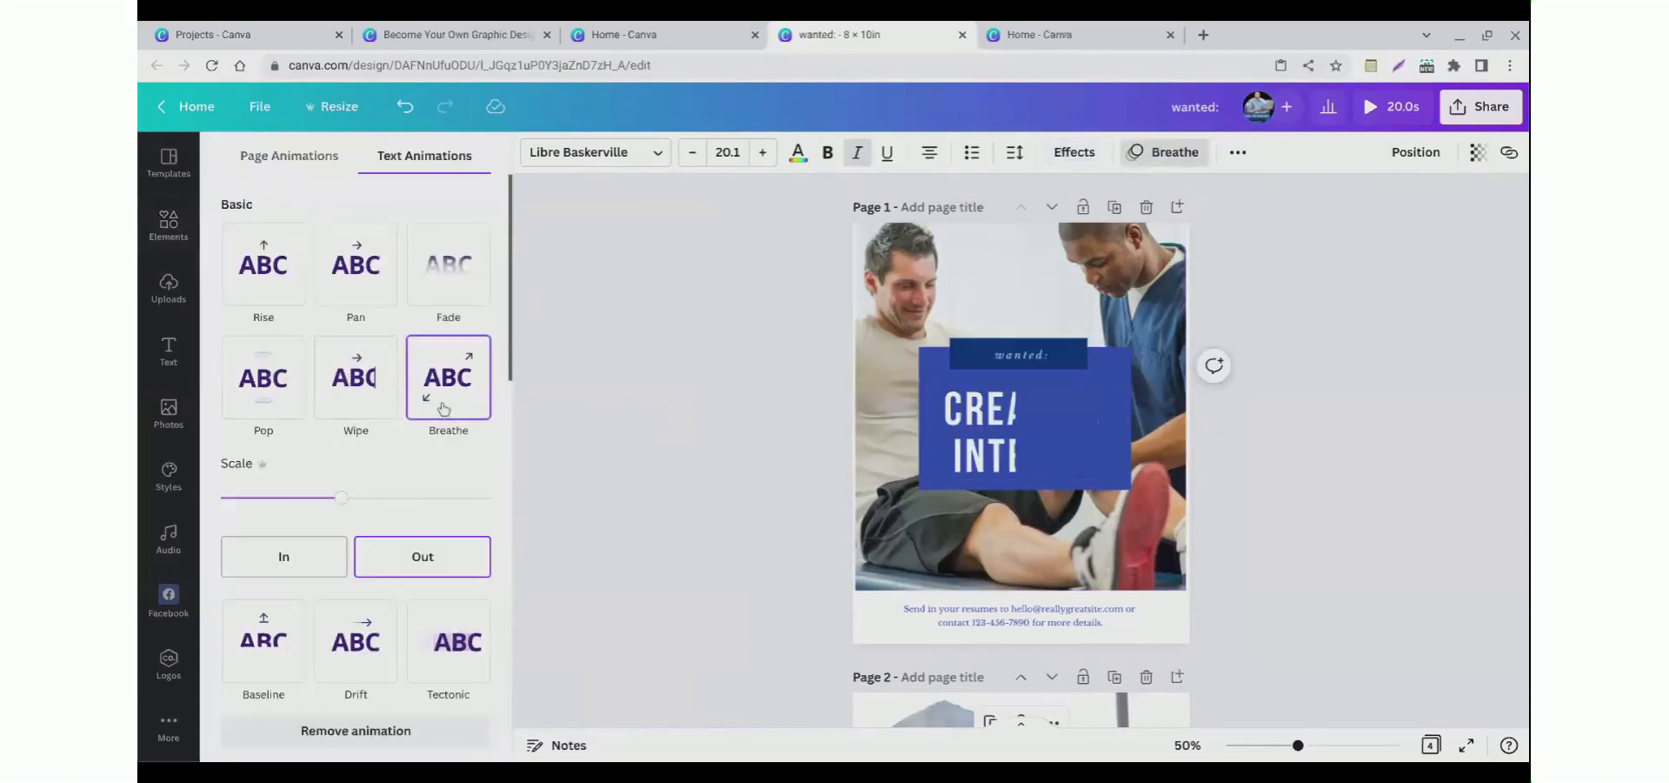
drag(347, 522, 414, 526)
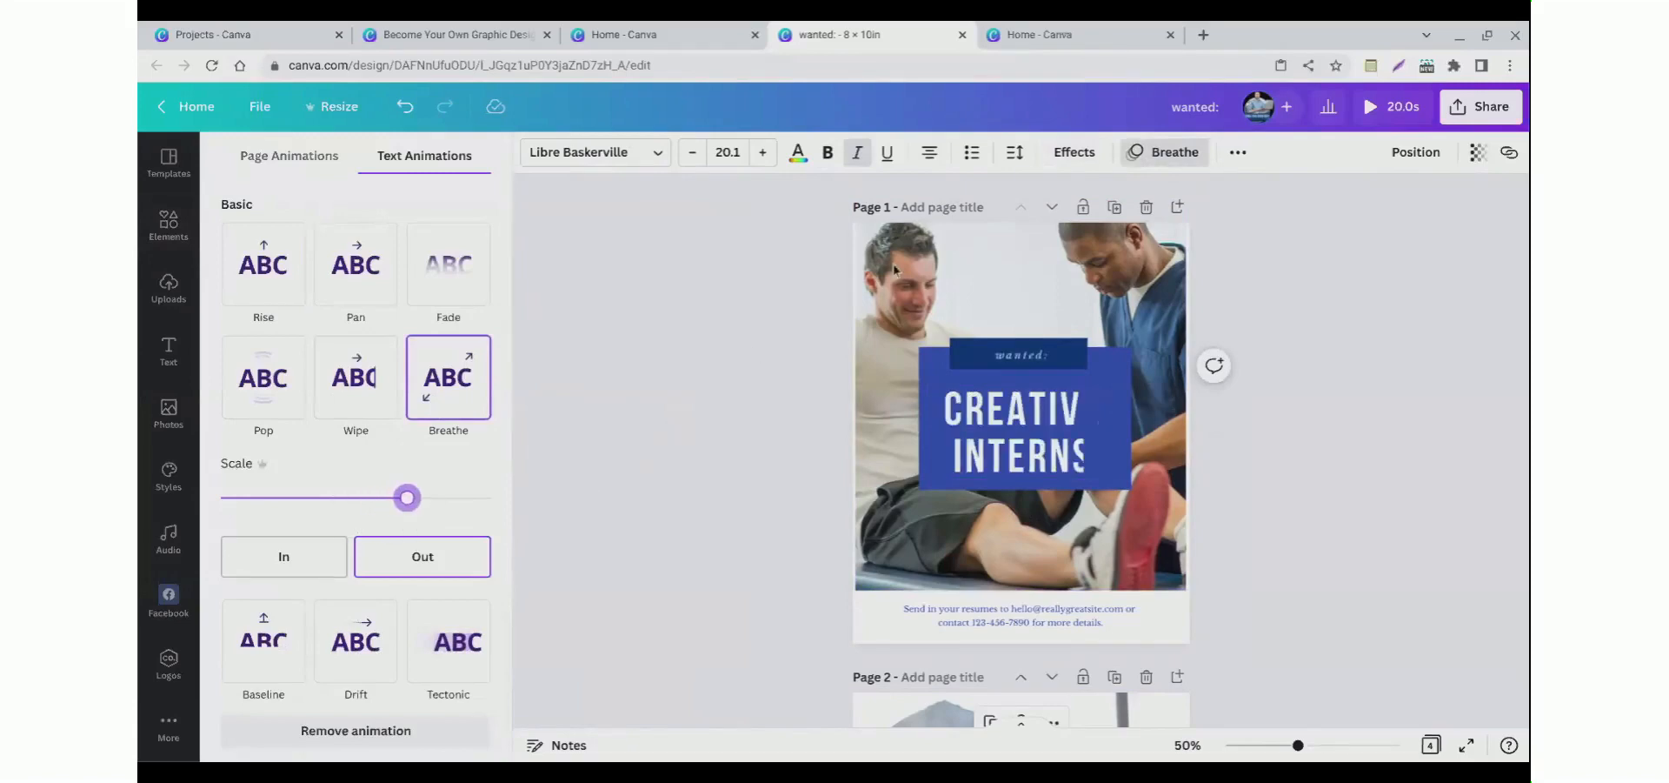
Step: Play a preview of the animated design and close it
click(896, 270)
double_click(891, 269)
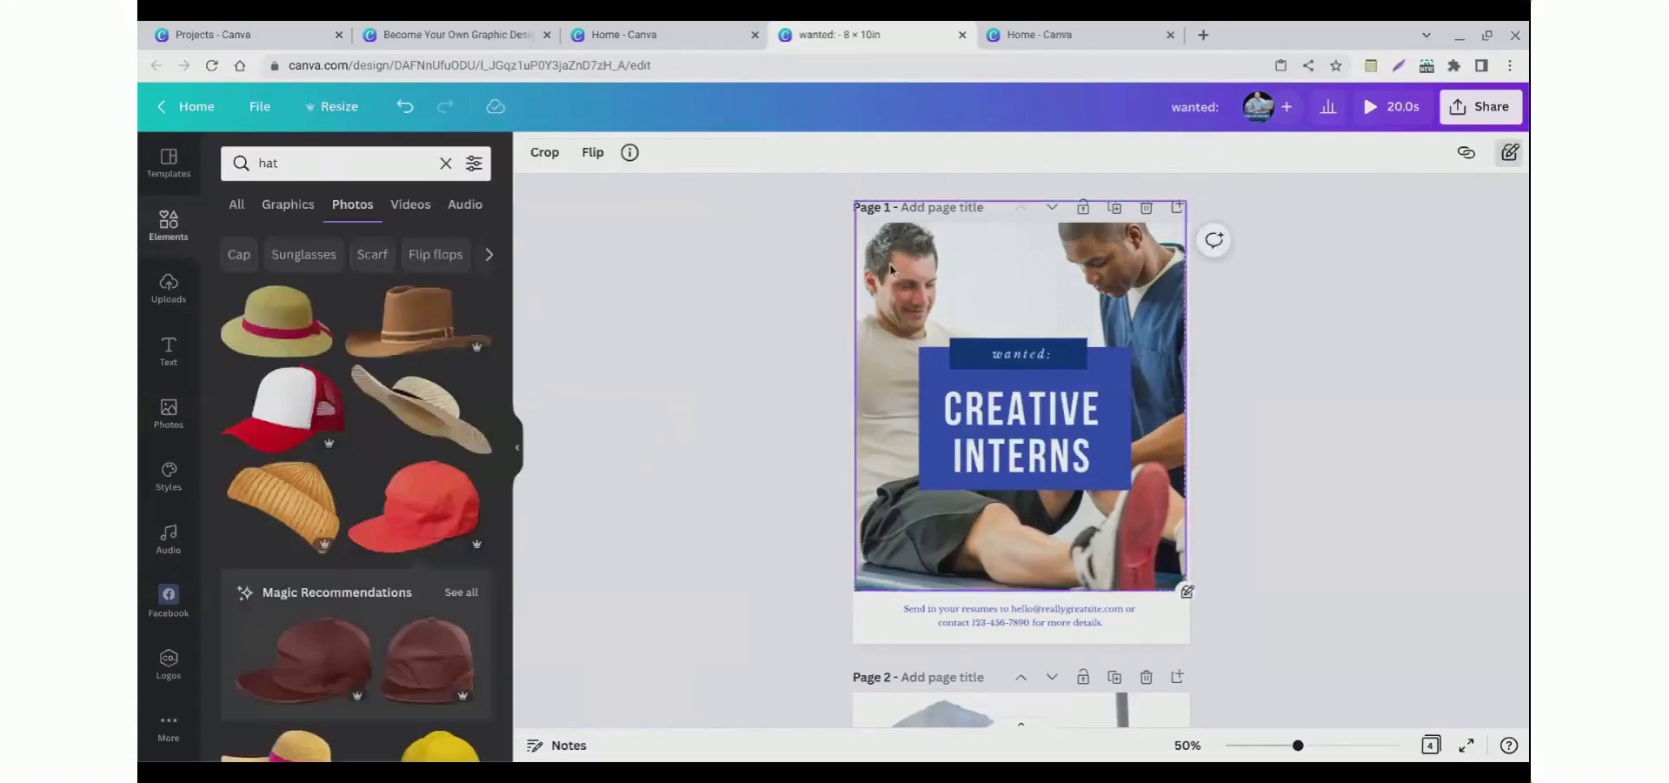
click(654, 276)
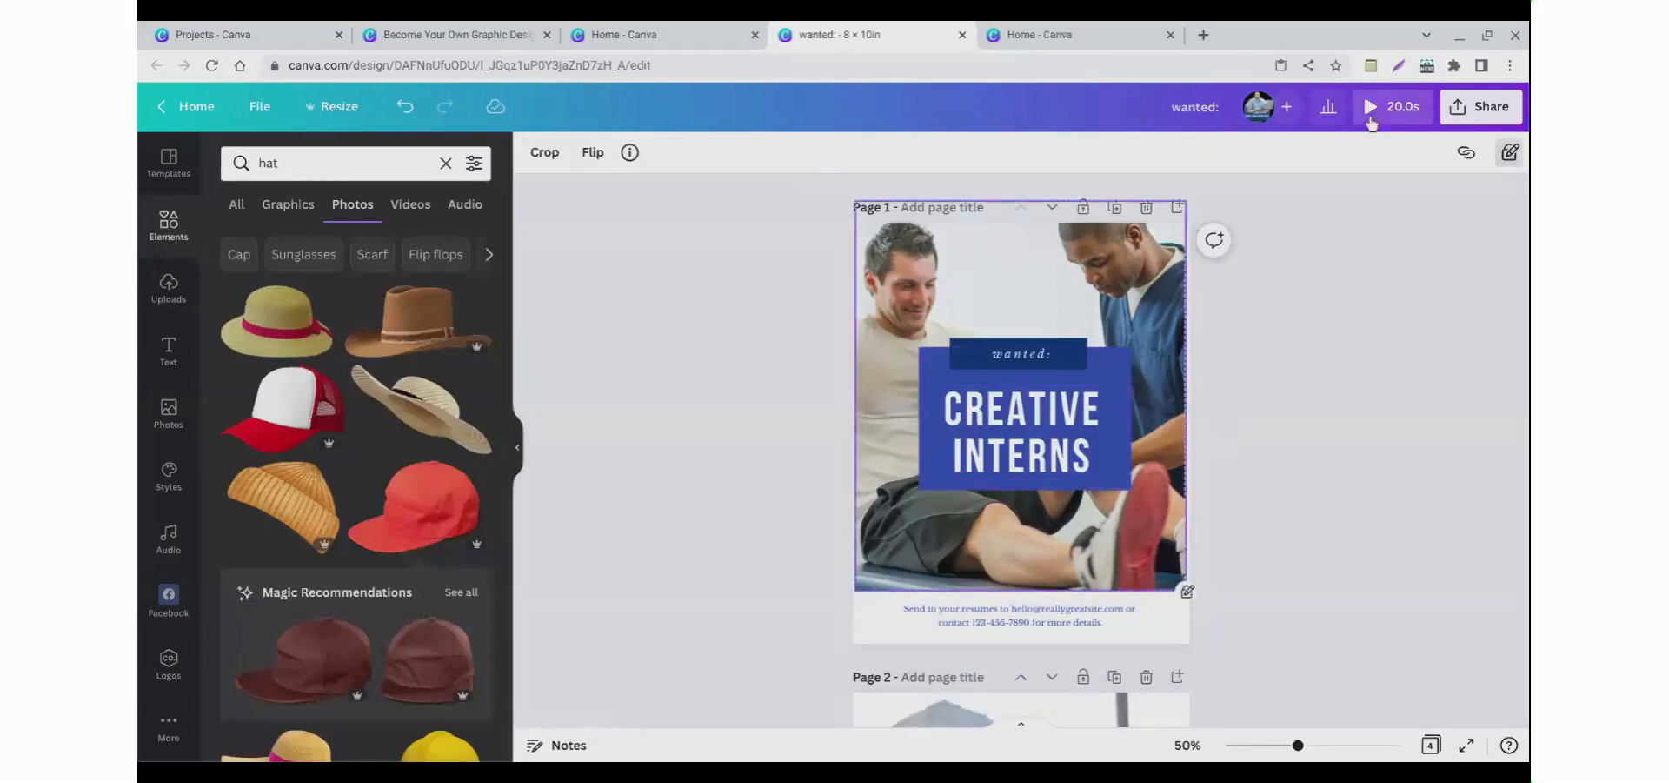
click(1372, 122)
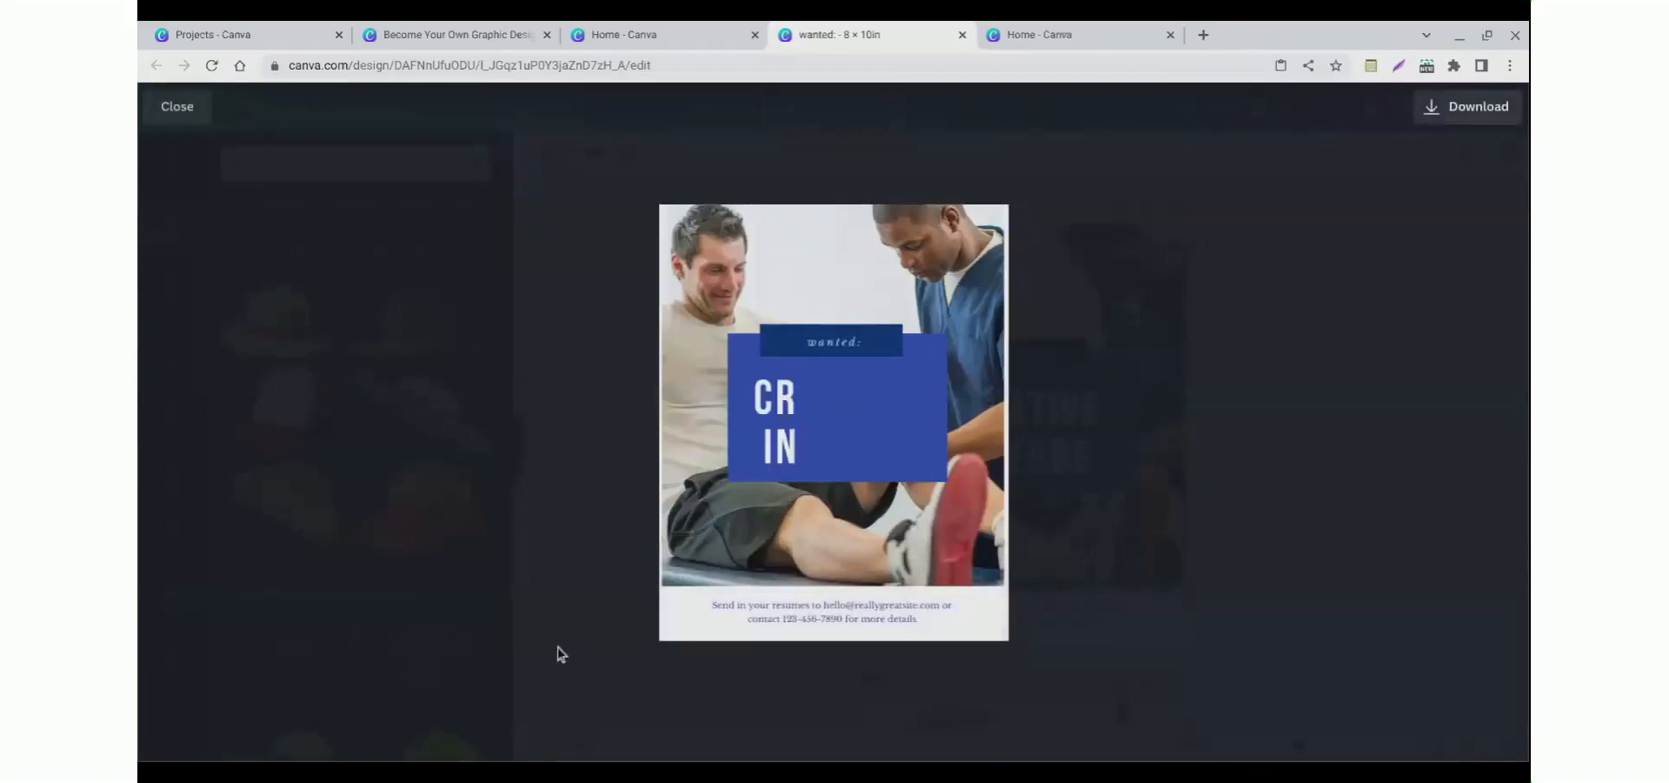
click(163, 108)
Step: Browse the audio library's recently used and happy tracks
click(803, 382)
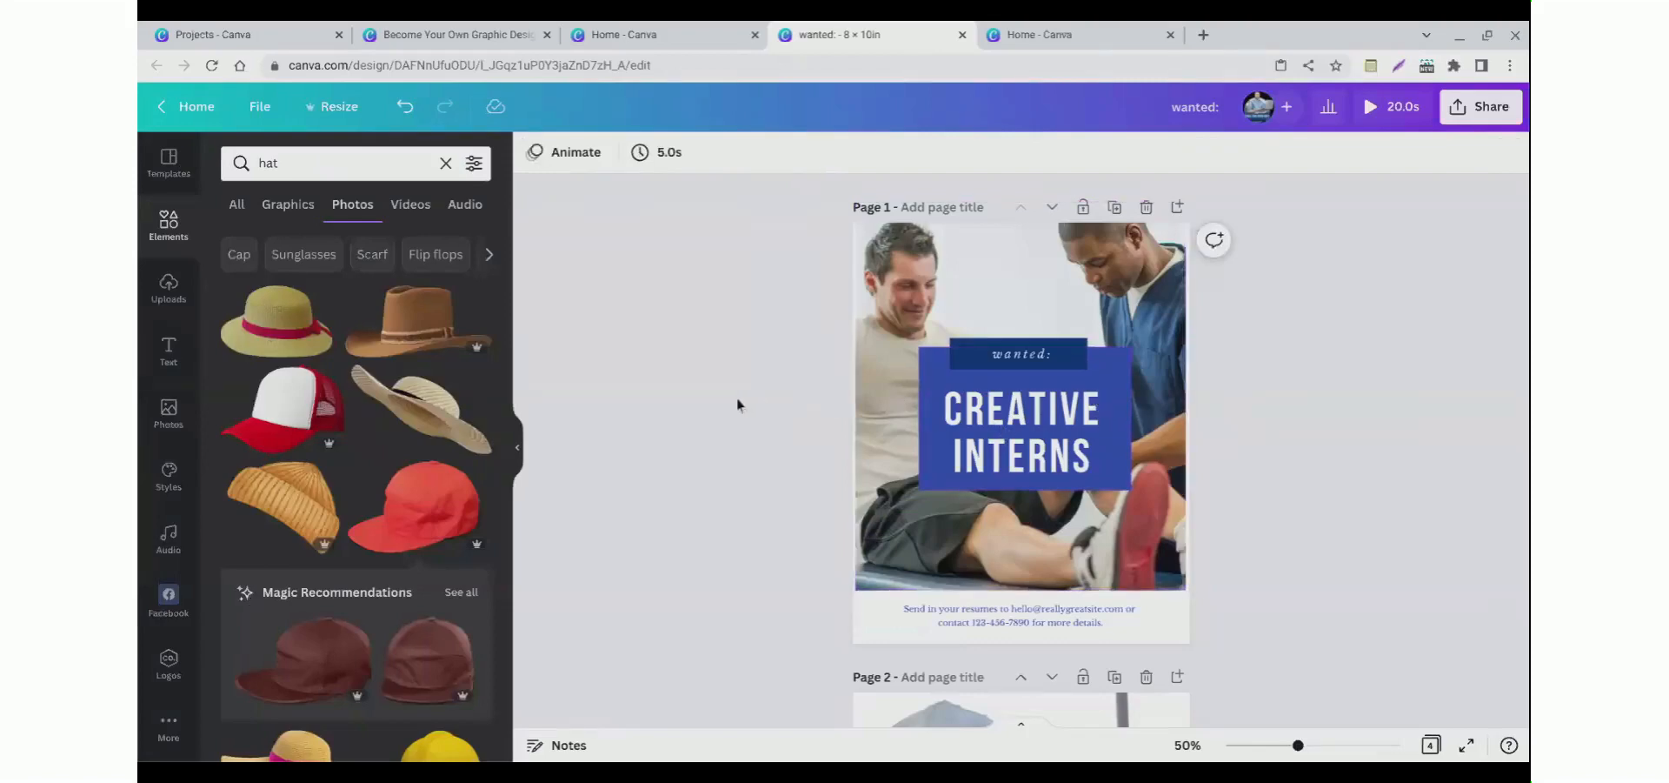
click(960, 296)
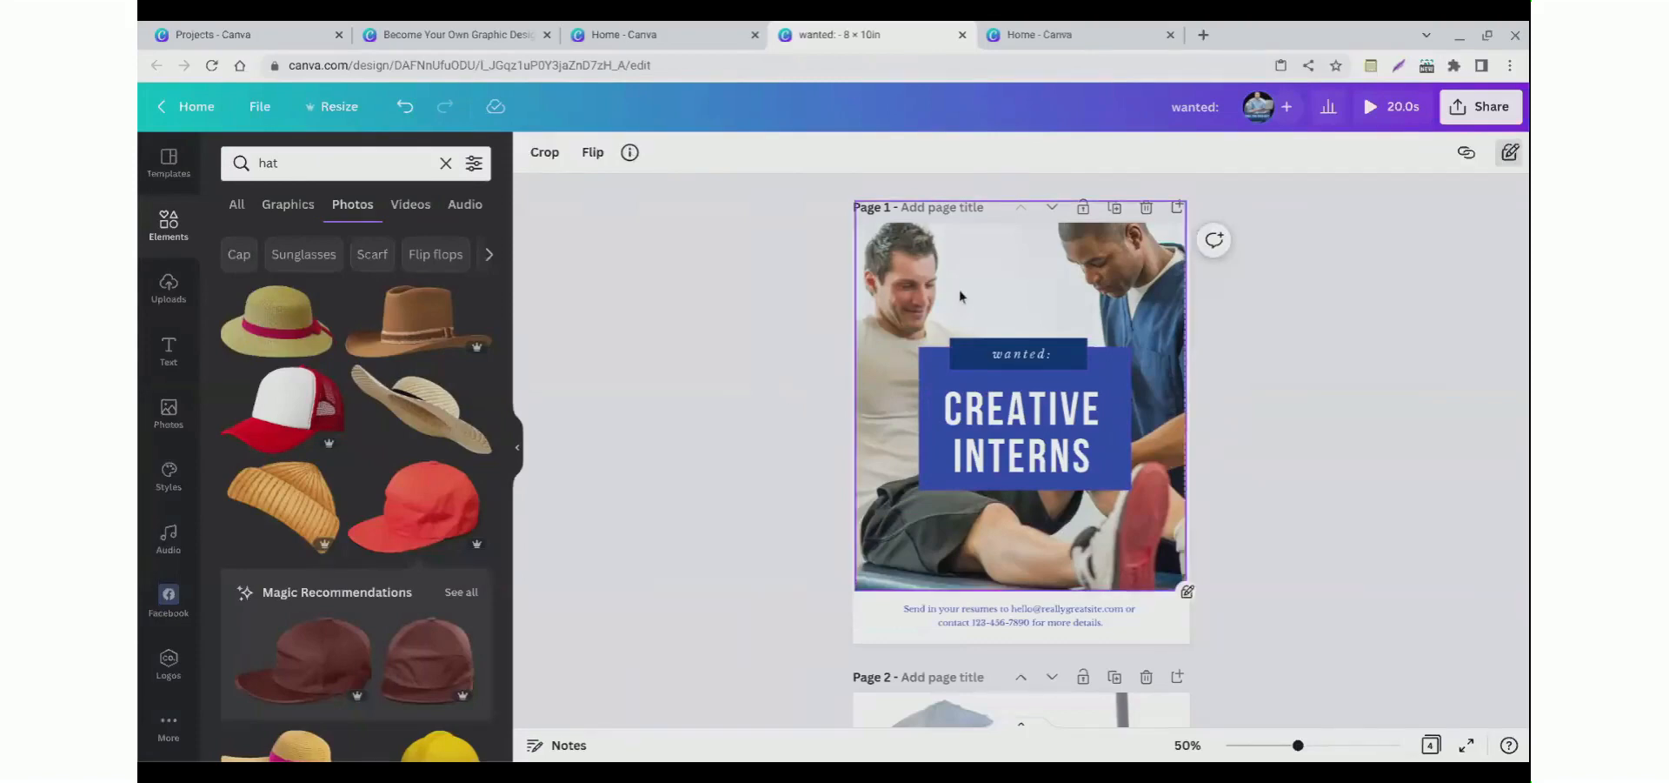
click(169, 541)
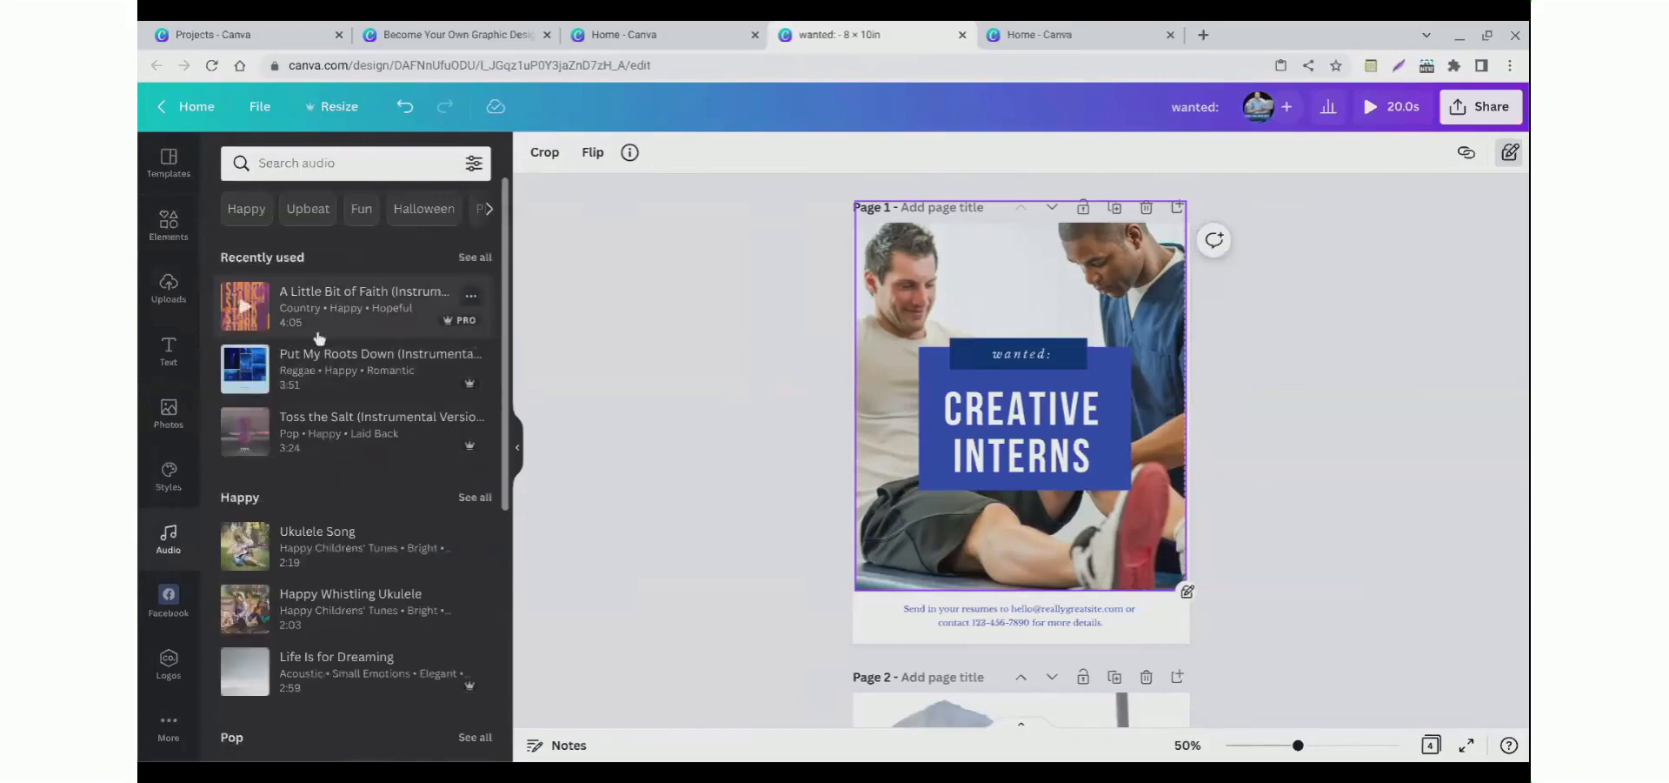
click(624, 334)
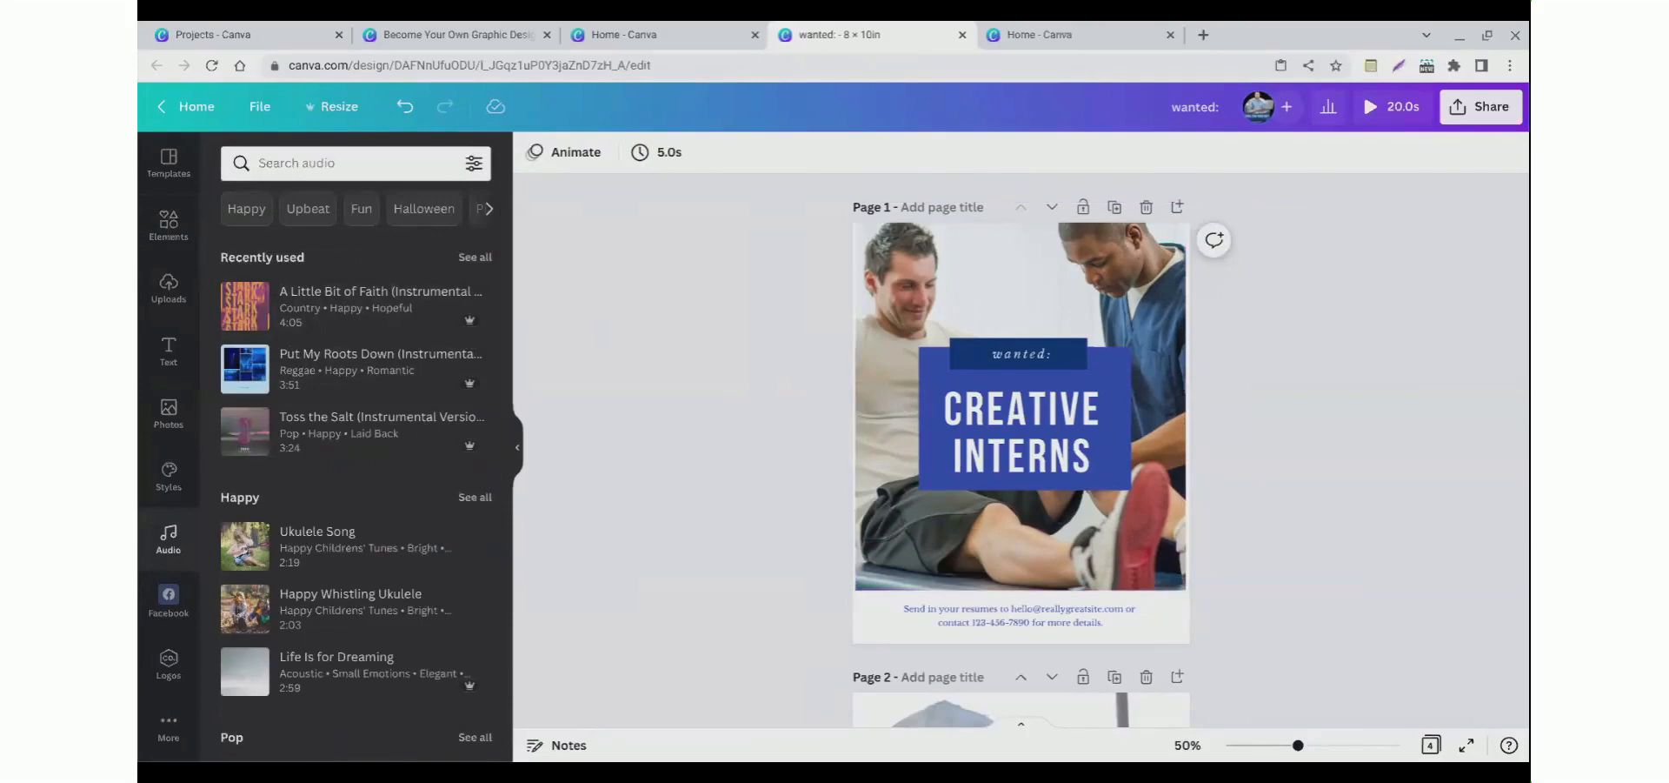
click(169, 224)
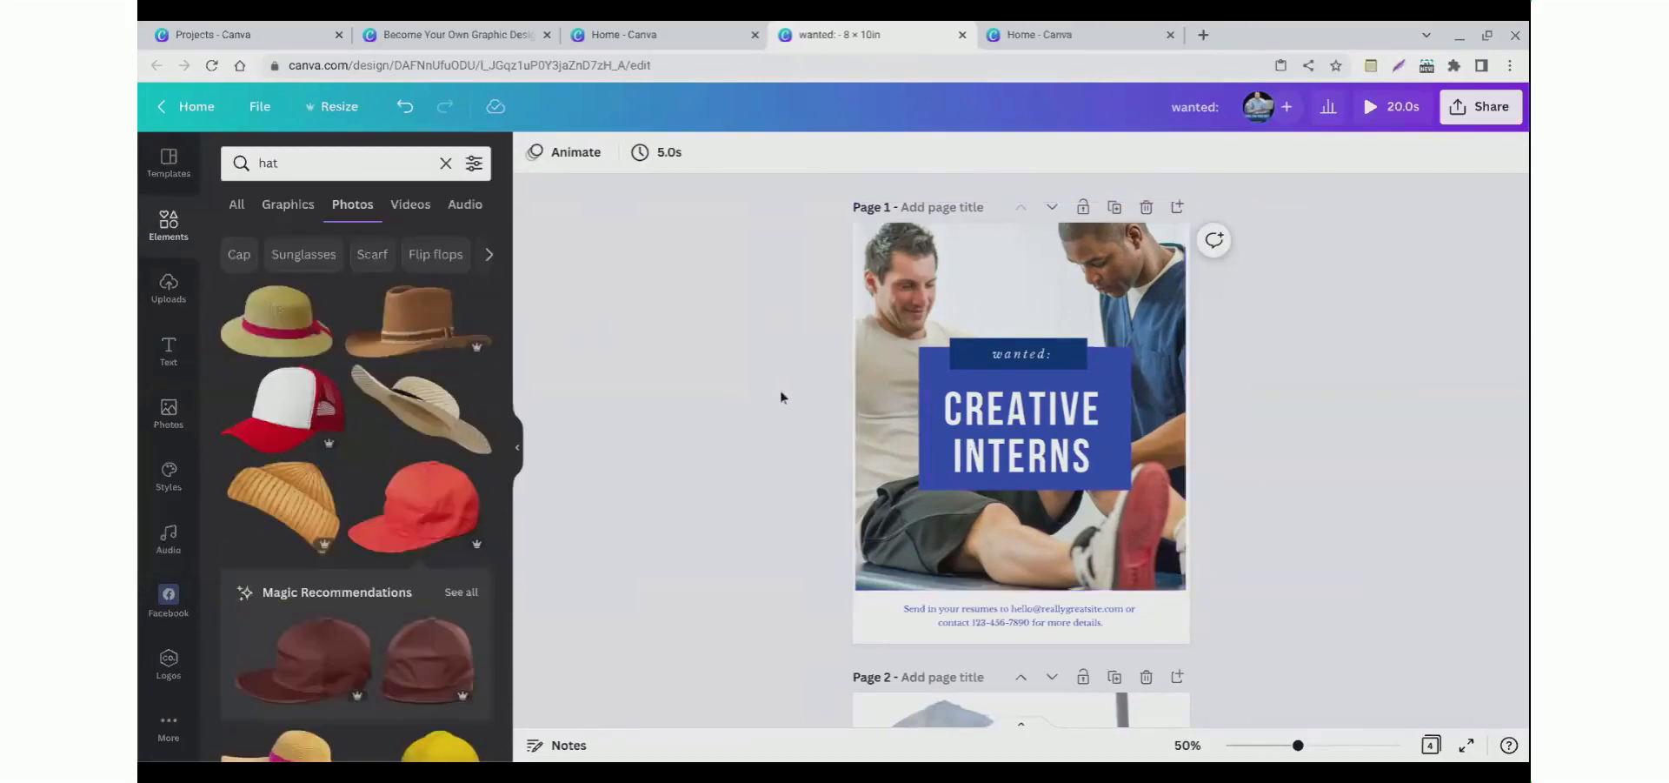
Step: Select the title, view its text effects, and play the design preview again
click(1044, 400)
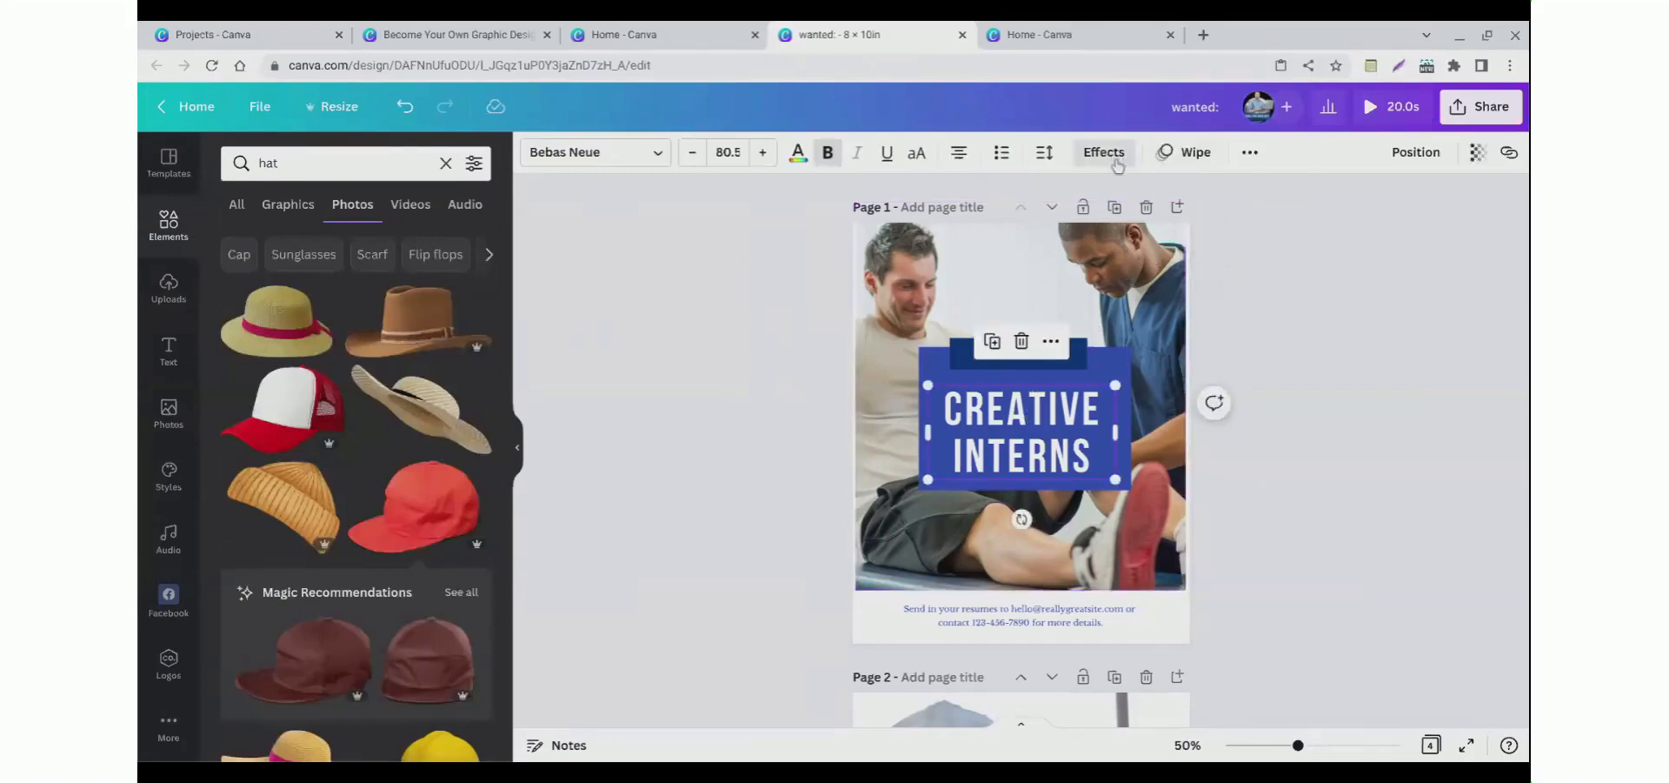
click(1126, 164)
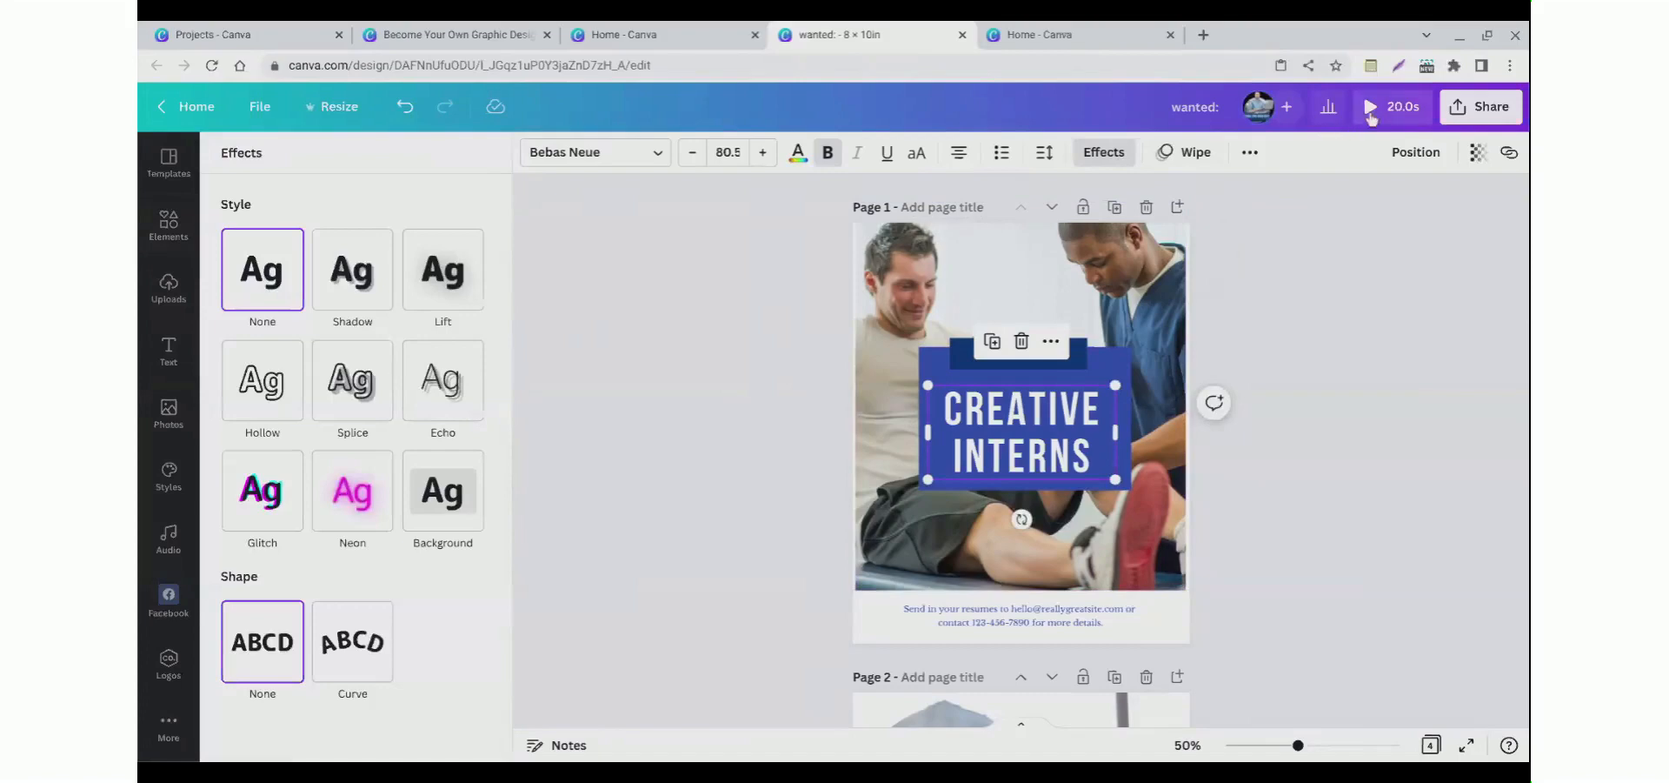
click(1370, 113)
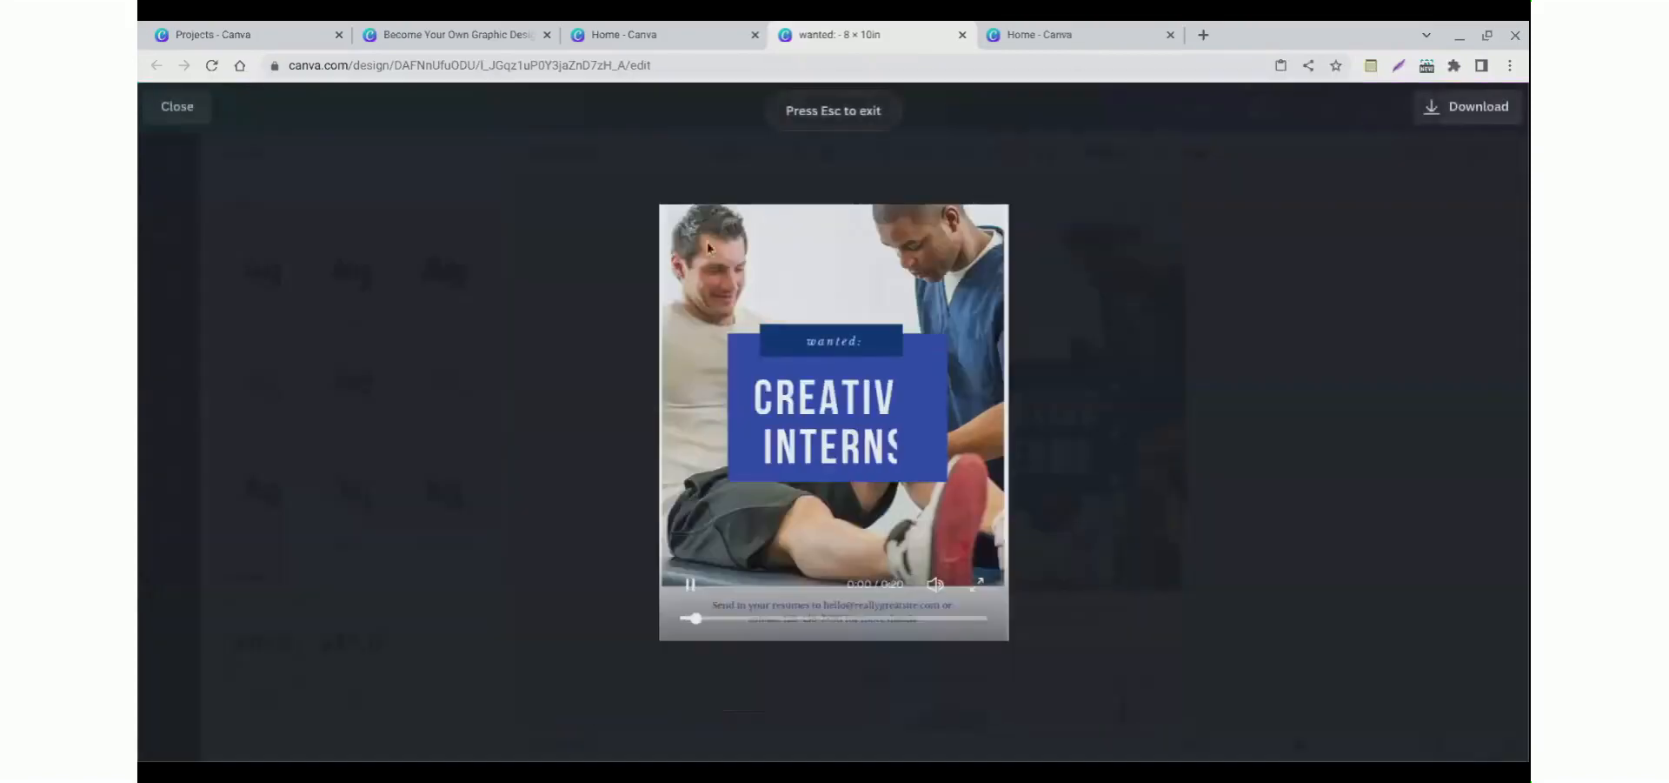
click(167, 110)
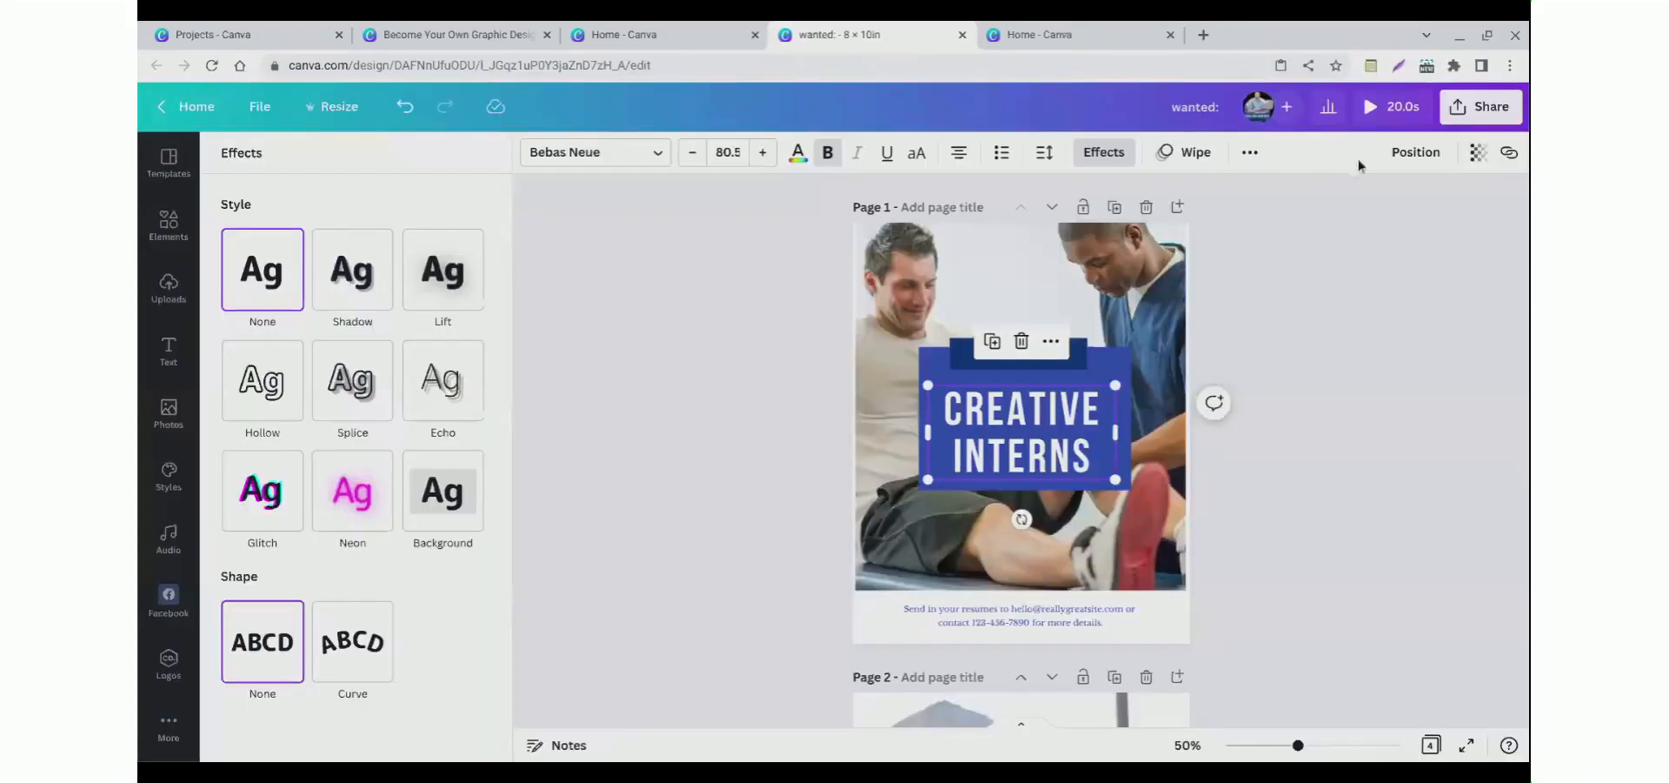
Step: Open the download options and review the MP4 Video file type and page selection without downloading
click(1471, 122)
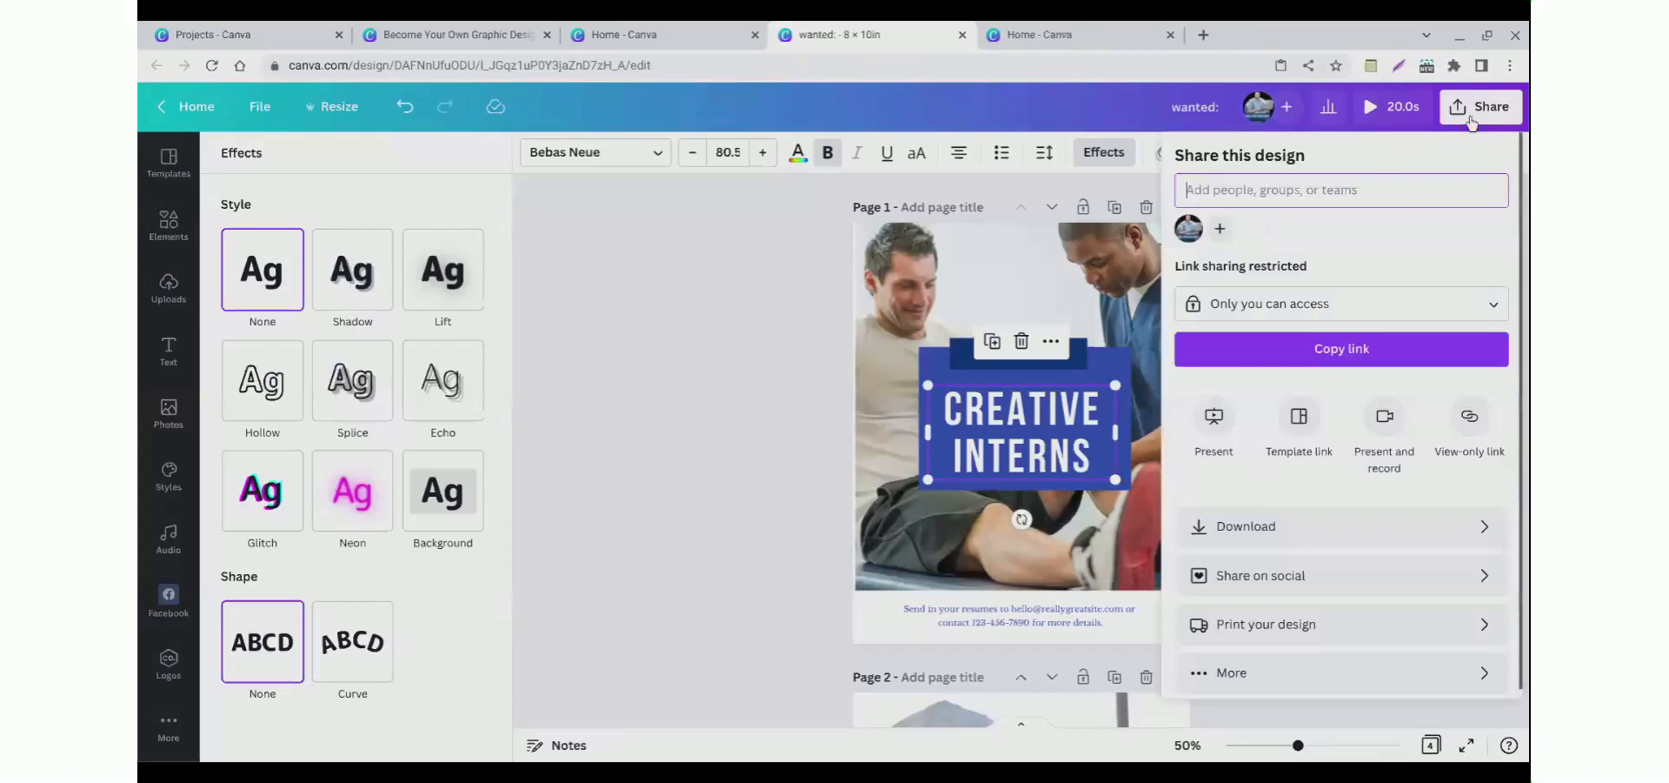
click(1227, 541)
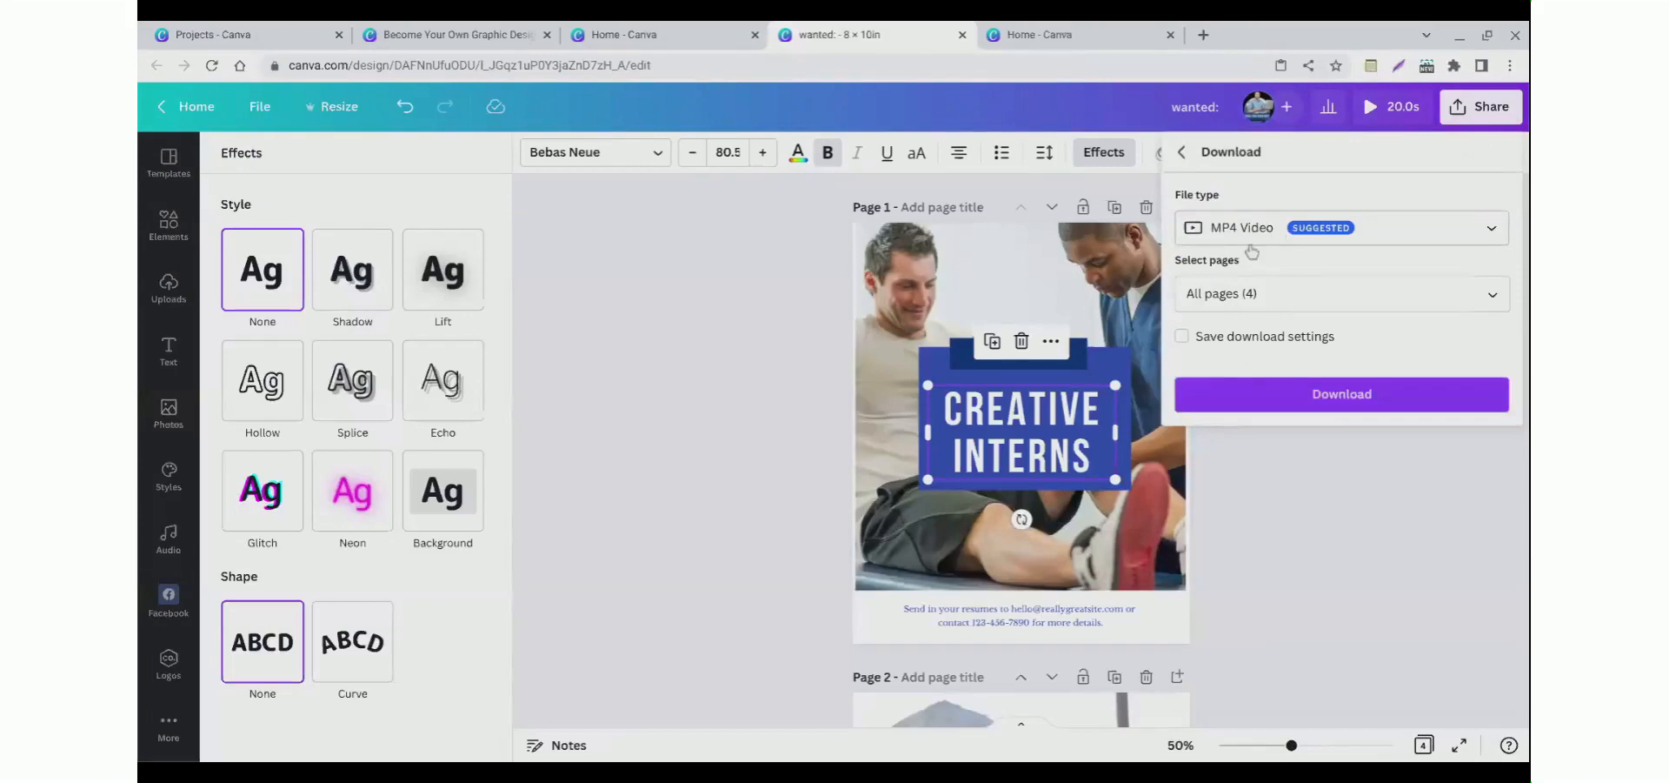
click(1230, 303)
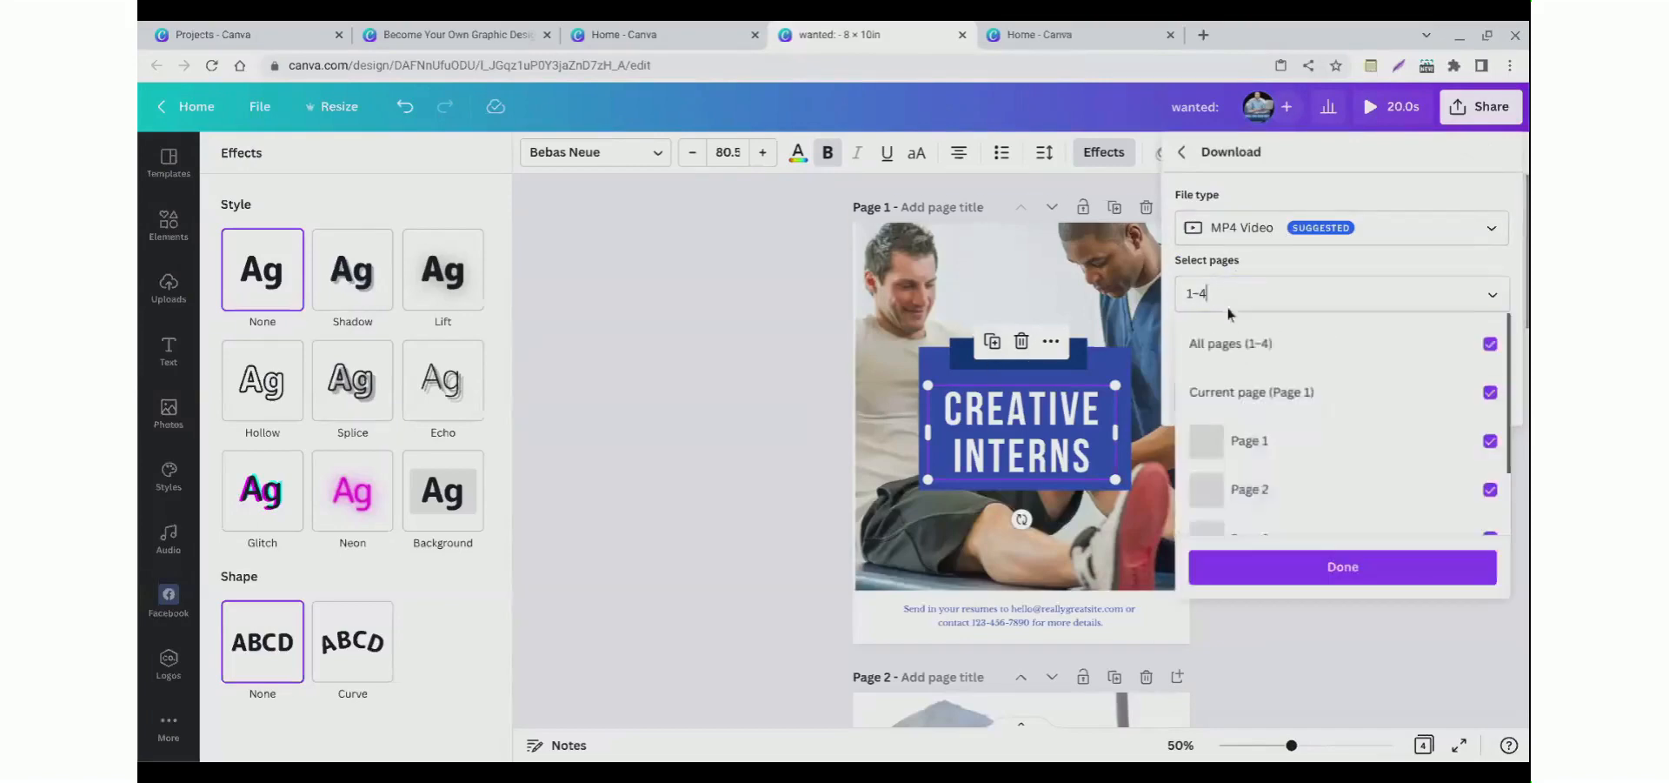
scroll(1252, 513, down, 1)
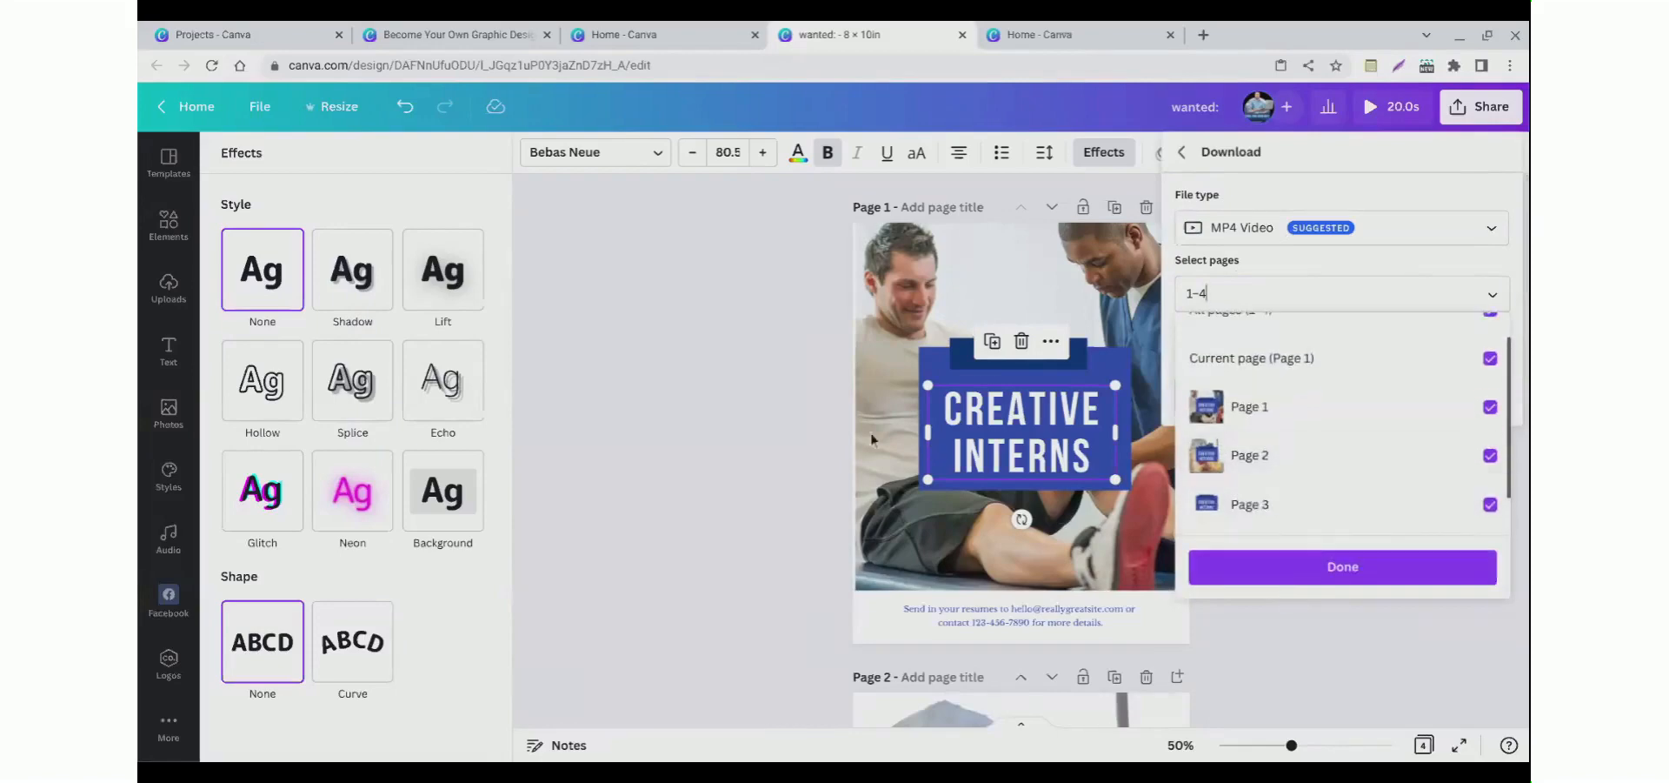
click(774, 380)
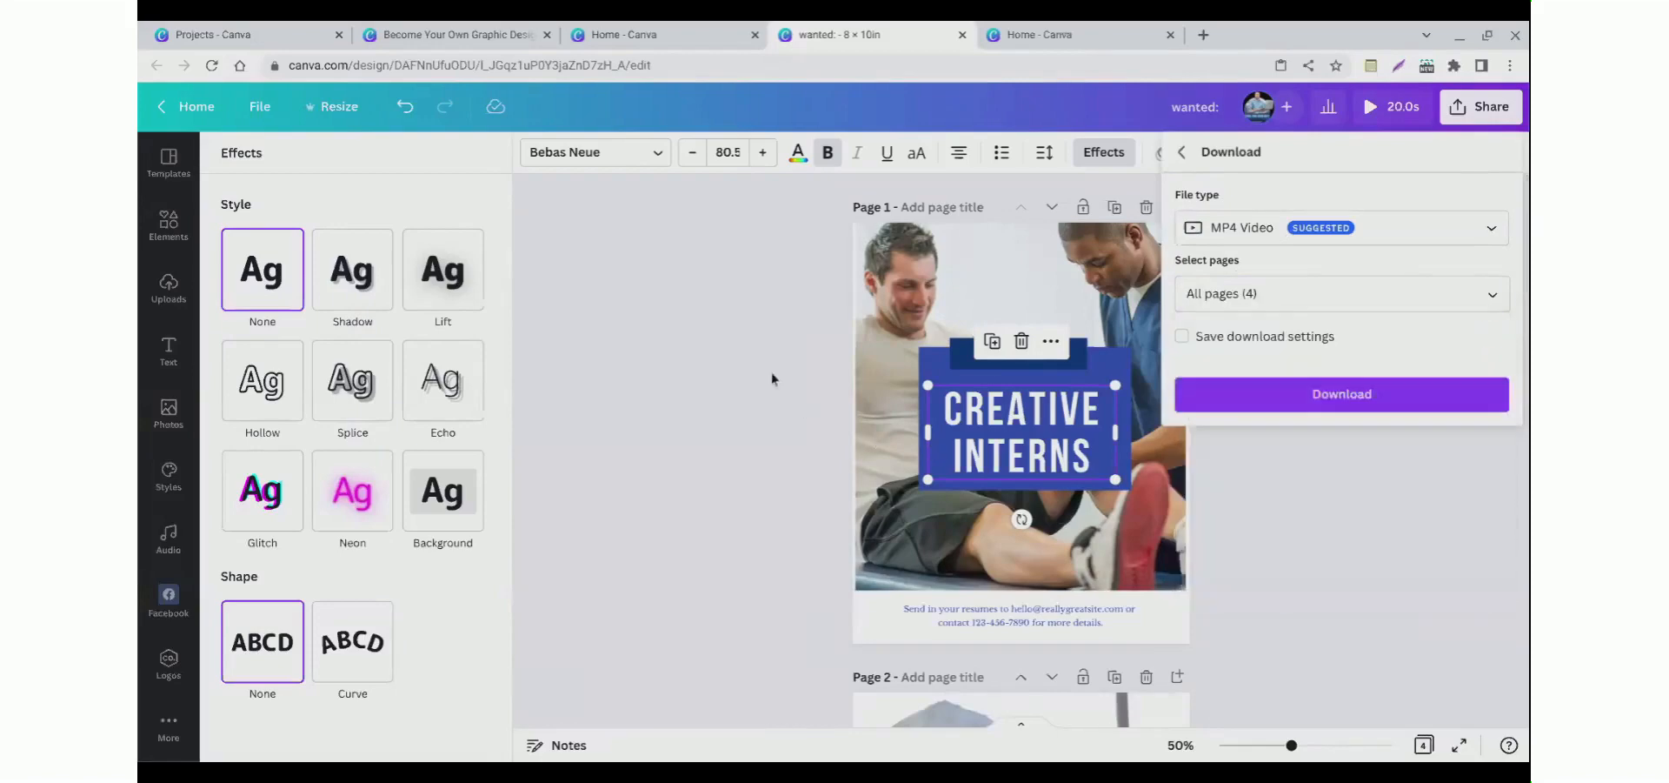
Step: Switch to the course presentation and open the 'Creating an Instagram Story' slide
click(670, 46)
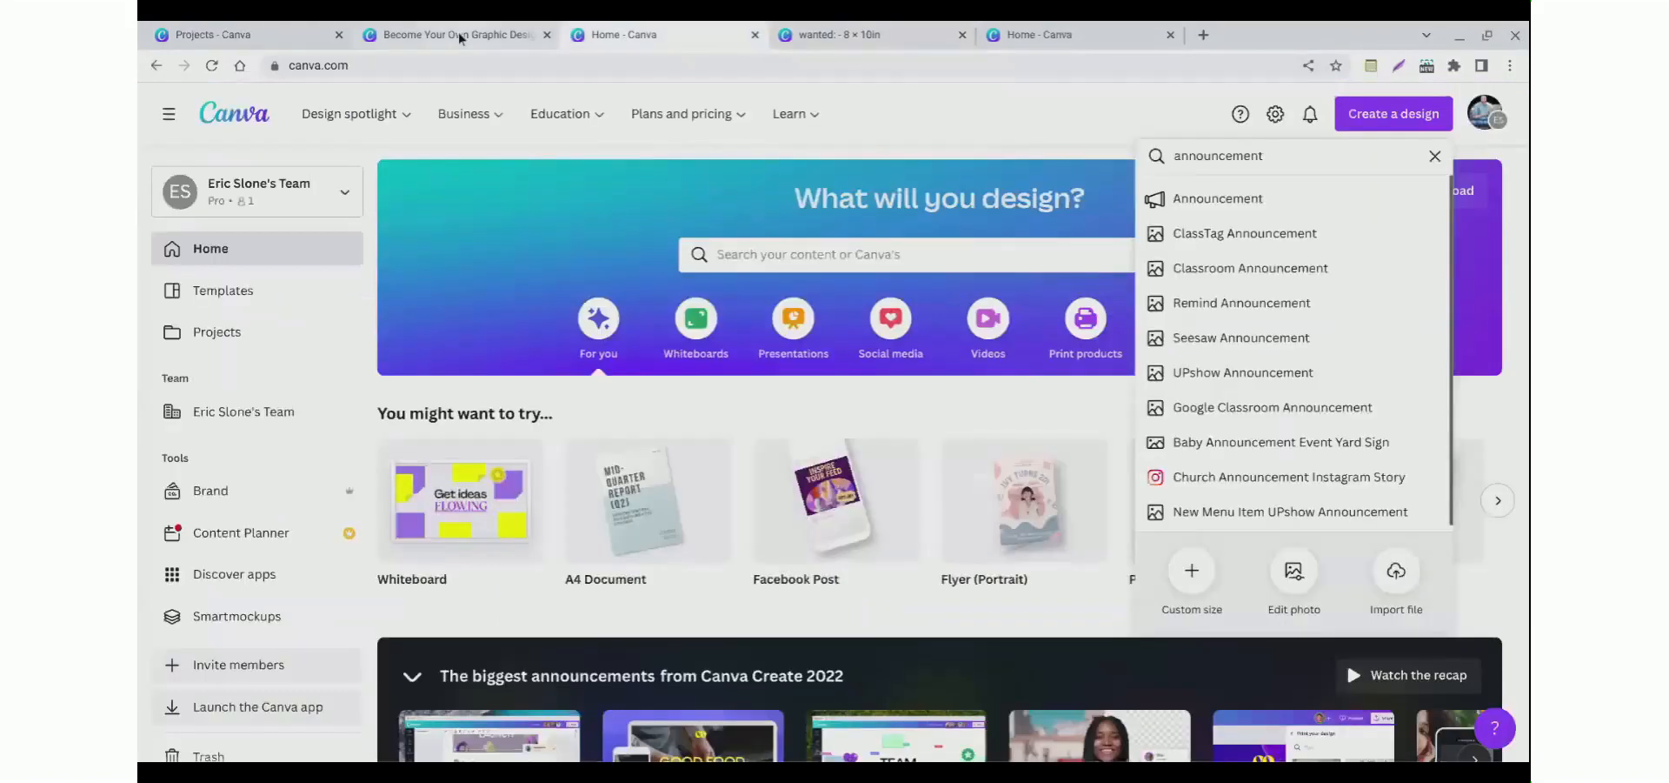
click(458, 33)
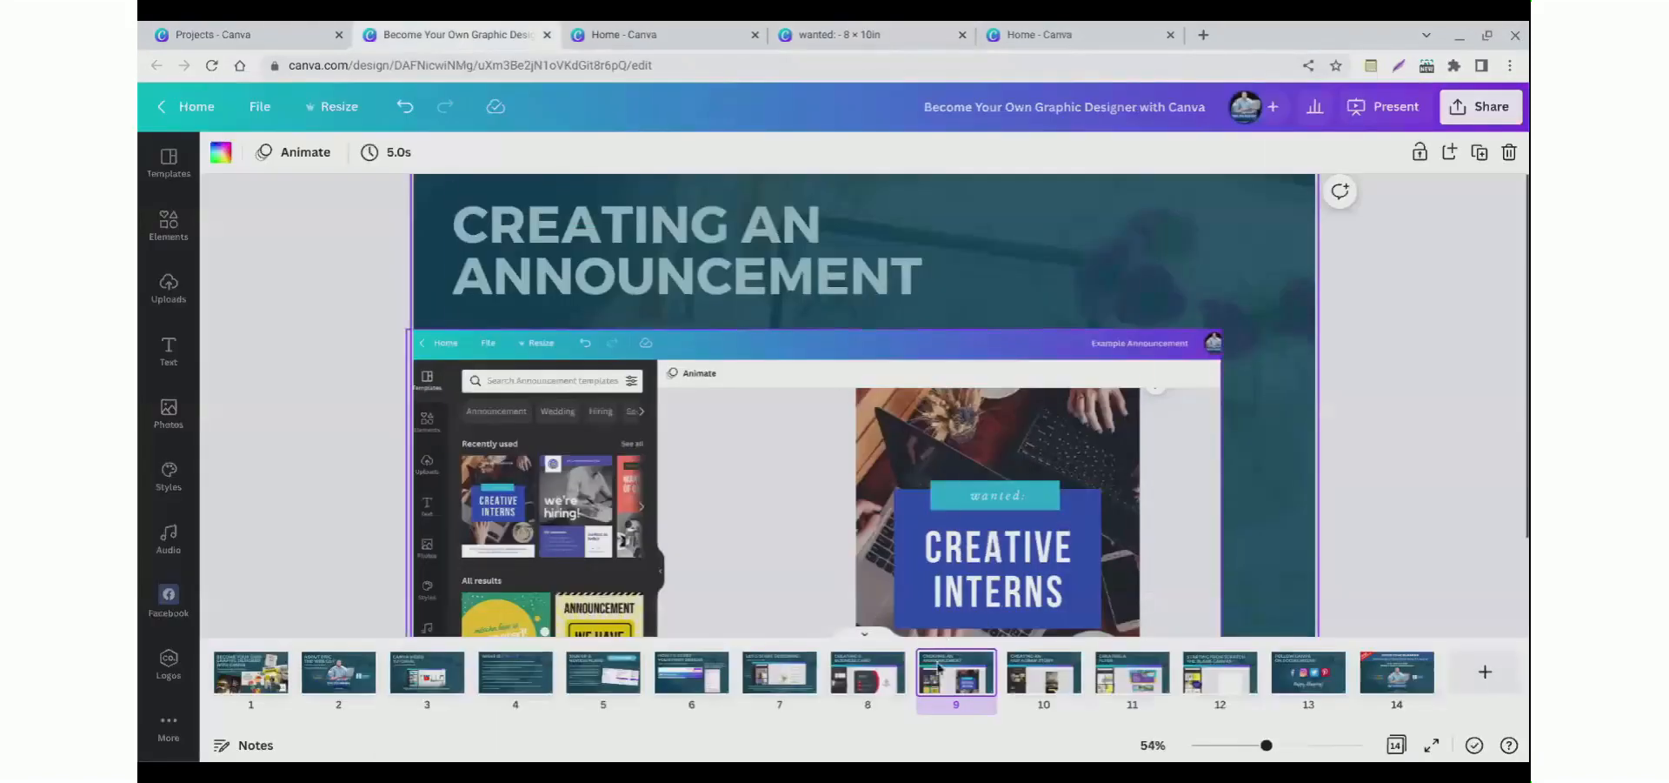
click(1043, 672)
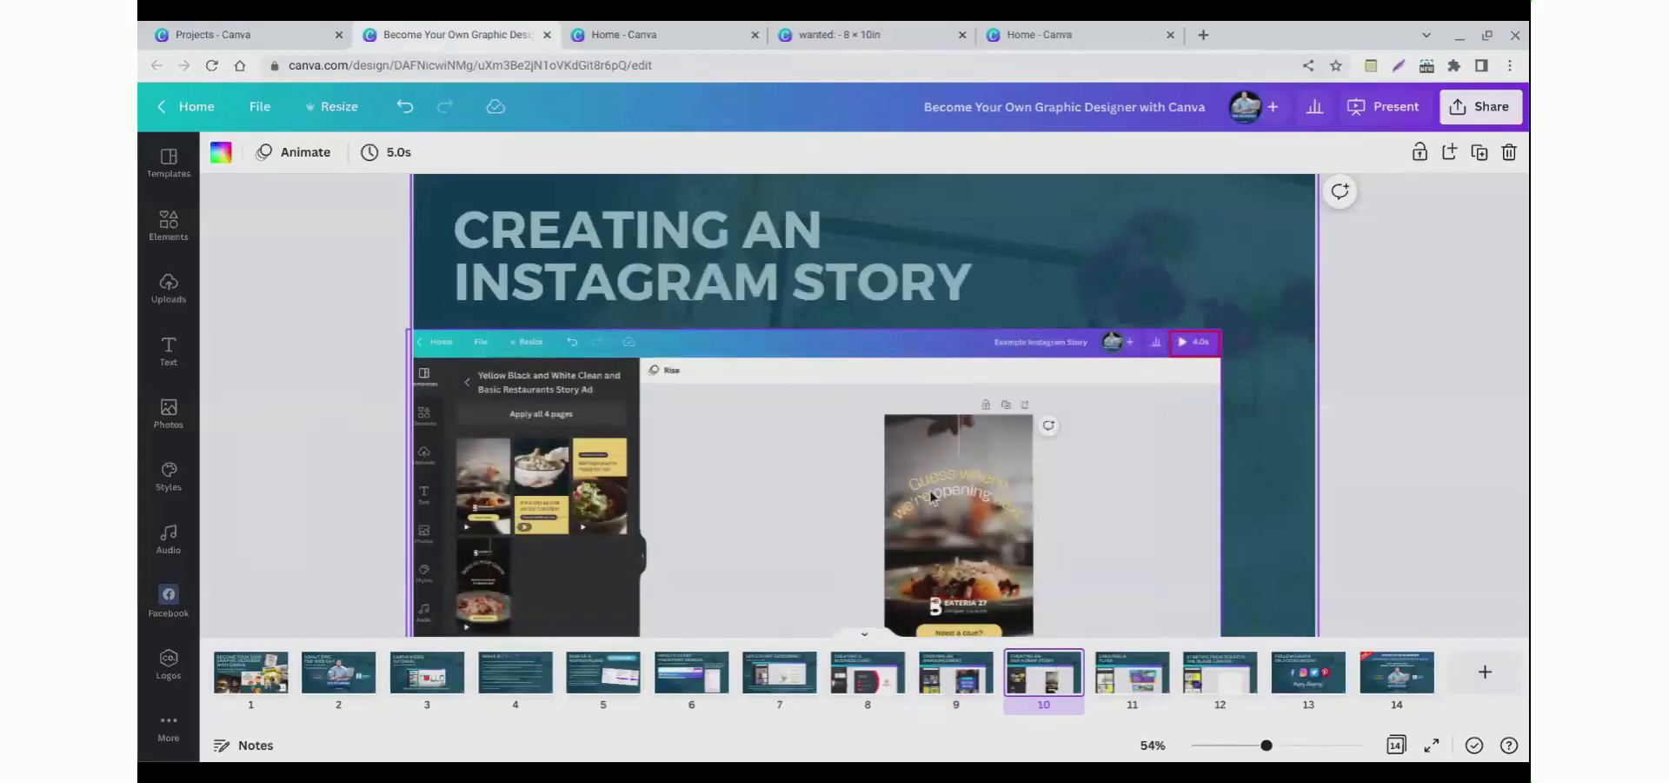
Step: Search the home page for insta and start a new Instagram Story design
click(614, 35)
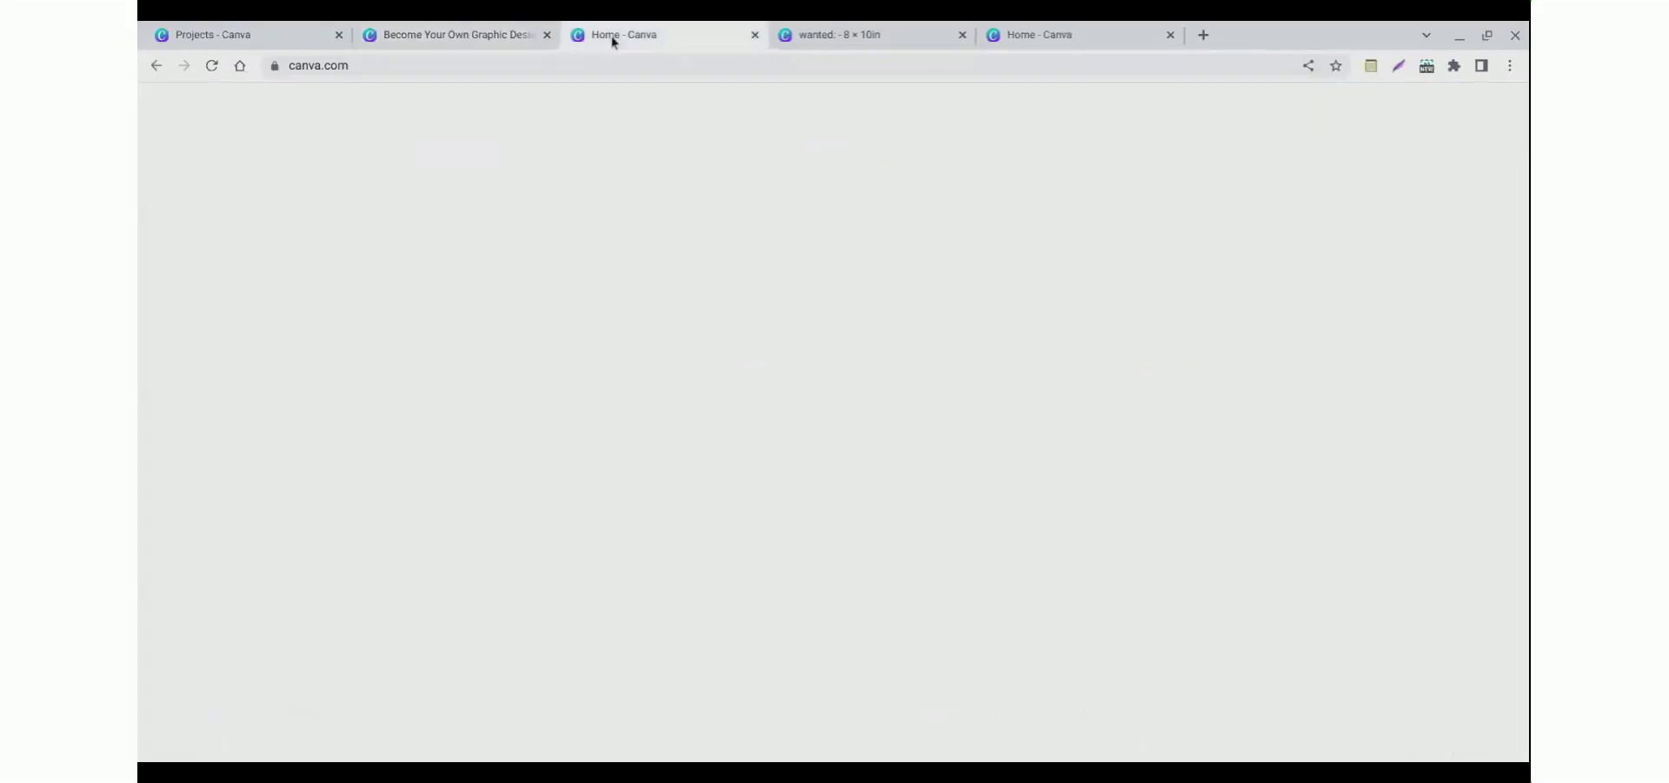
click(1377, 120)
click(1377, 120)
drag(1281, 163, 1173, 157)
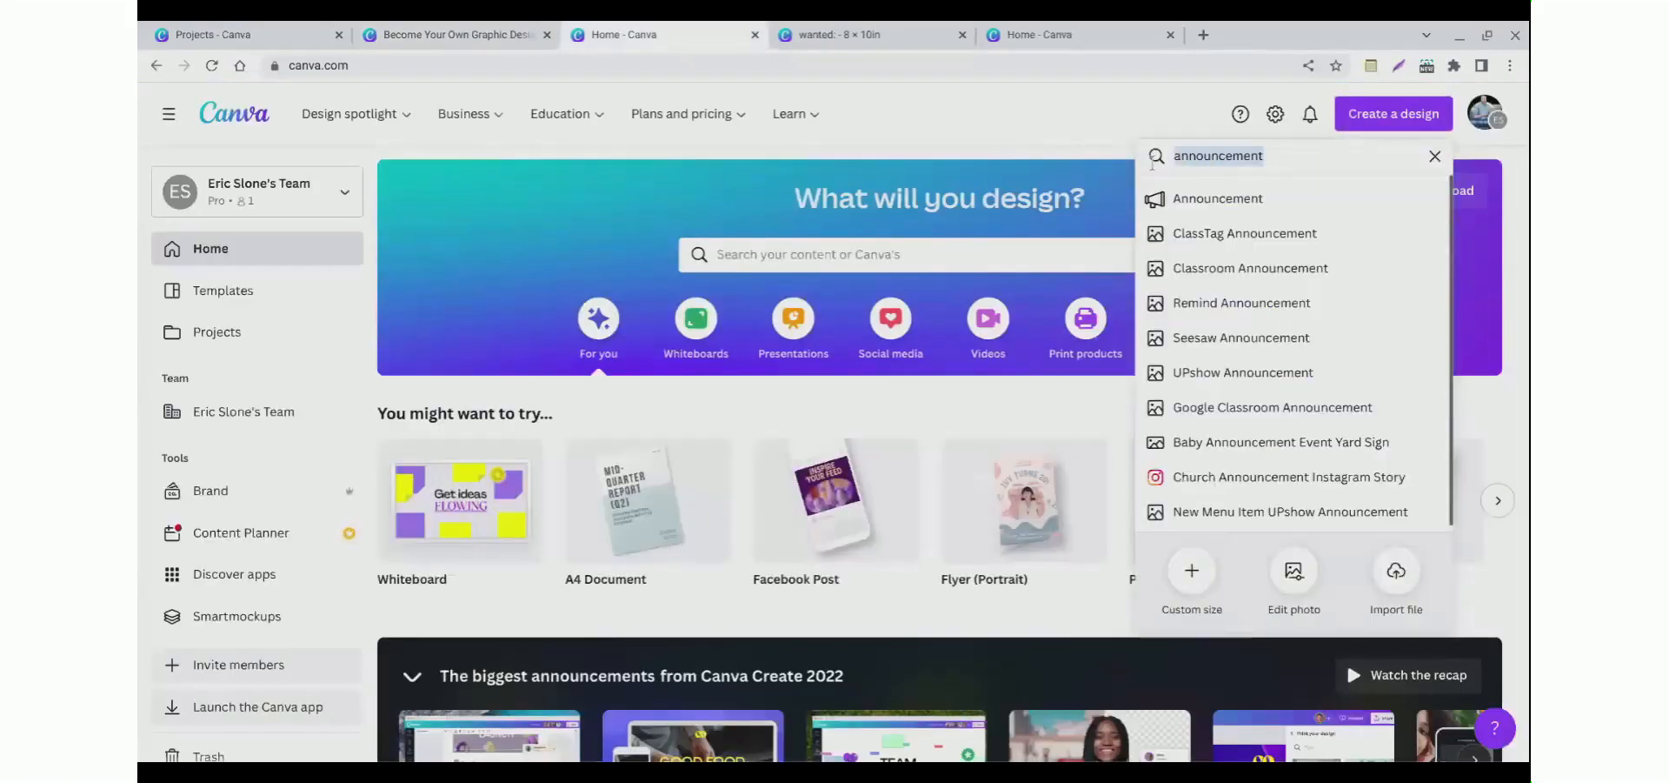
text(insta)
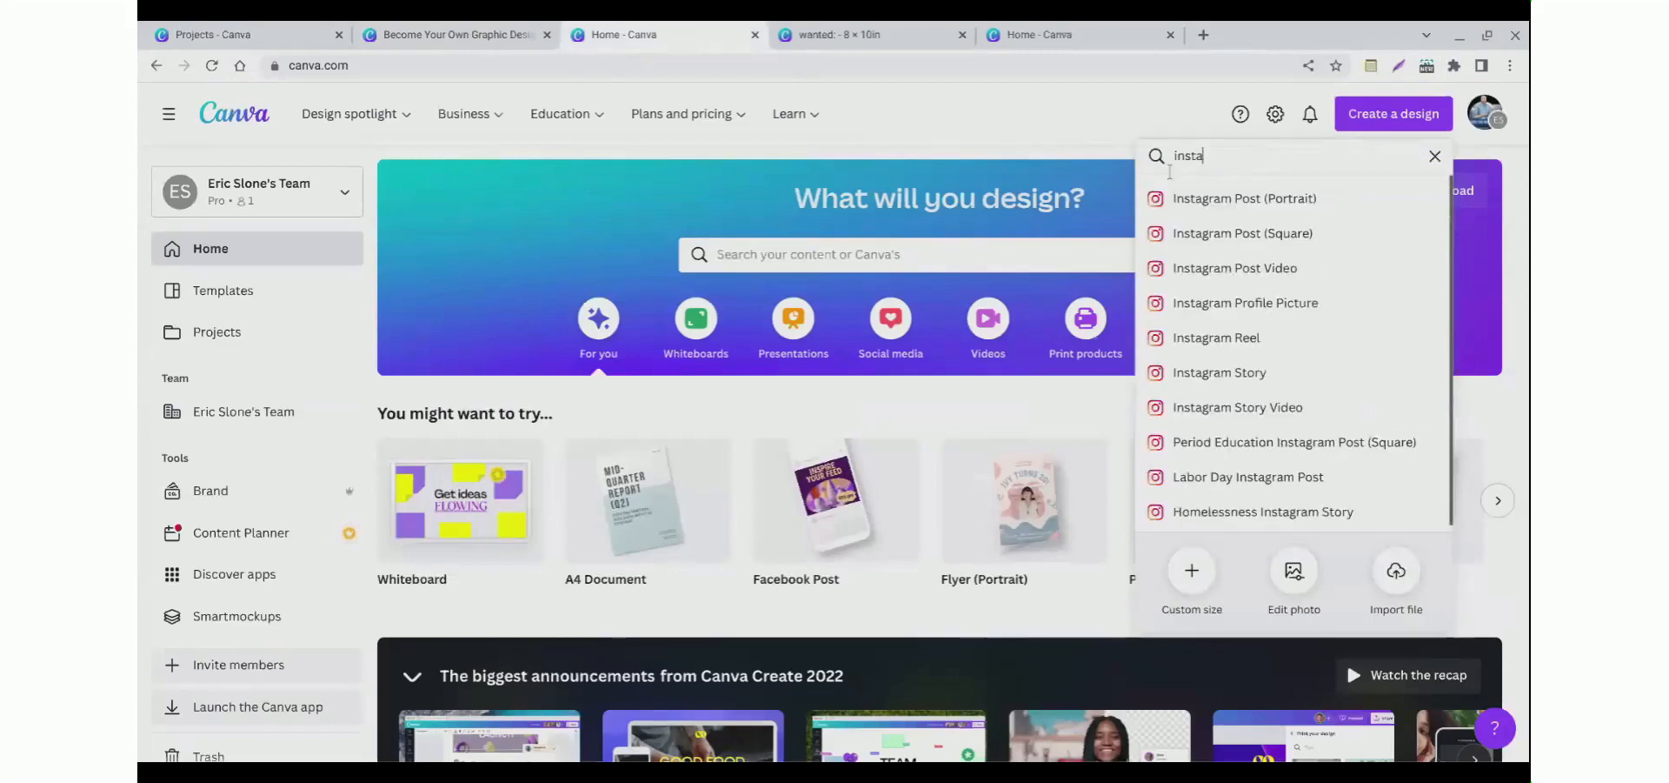
scroll(1214, 287, down, 1)
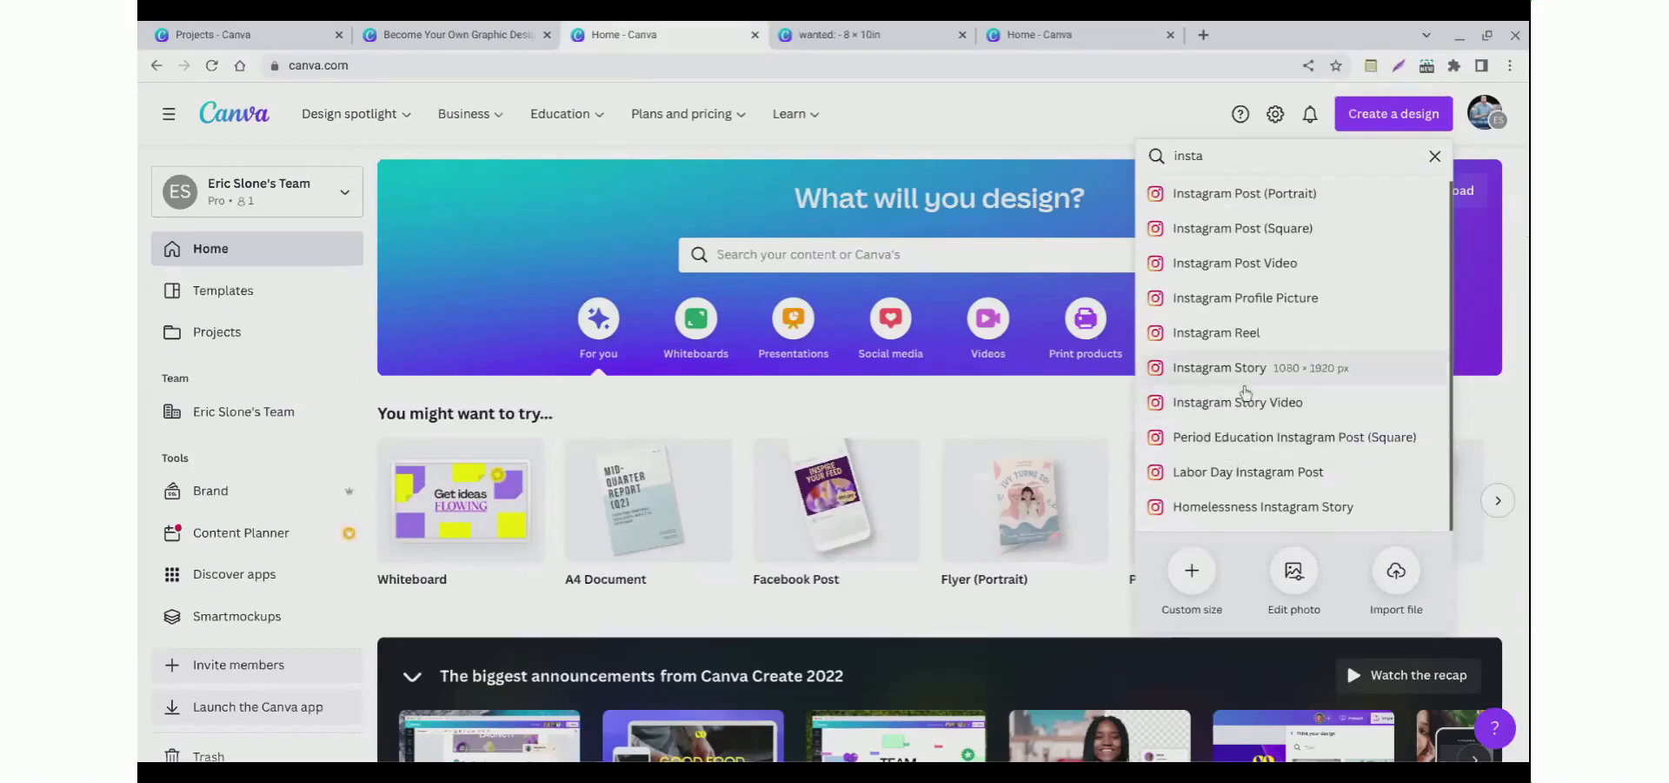
click(1245, 390)
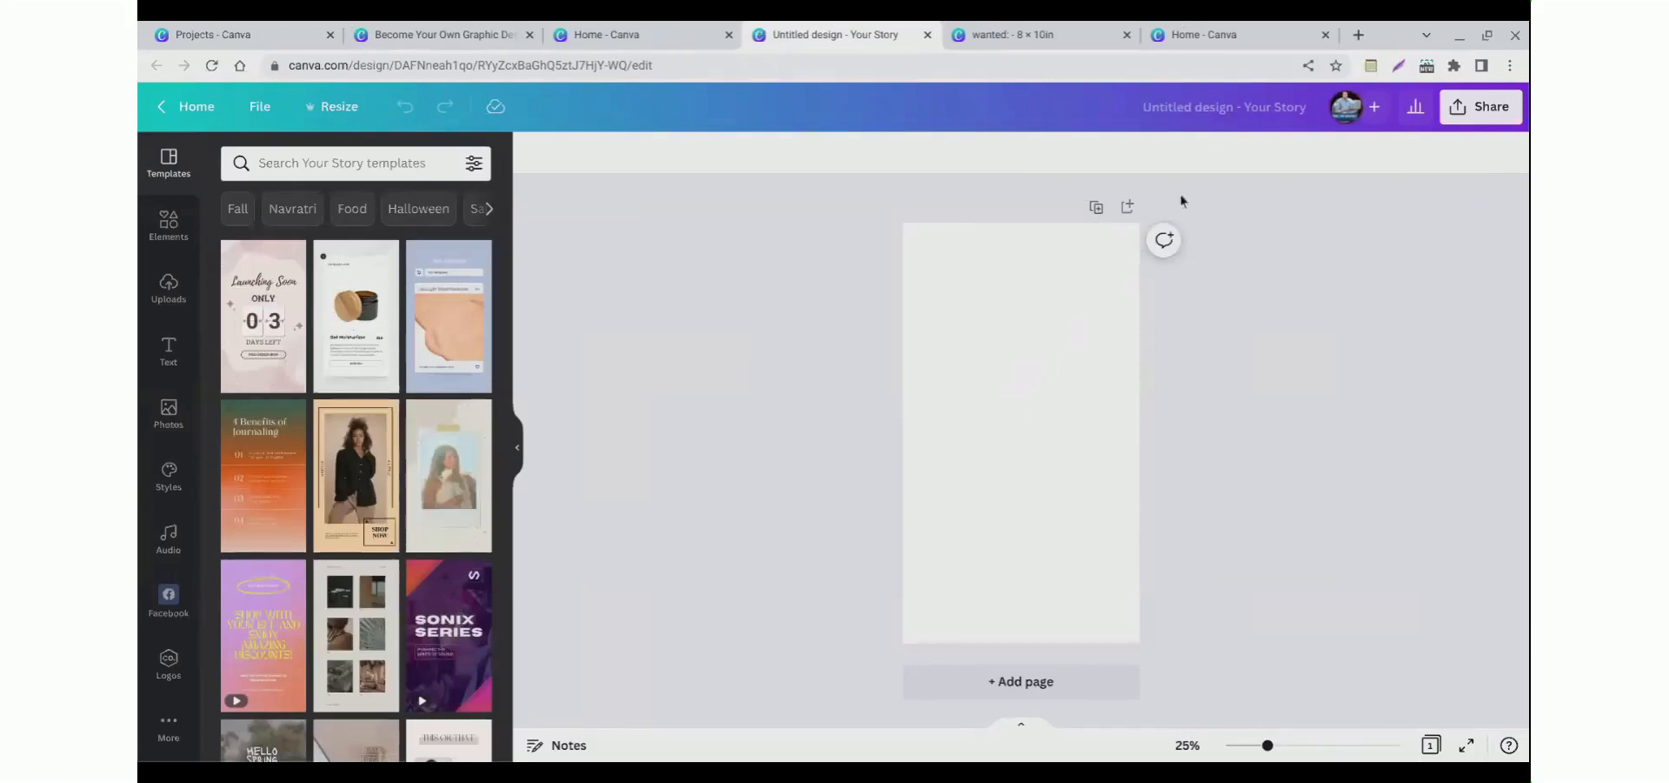
Step: Rename the new design as Instagram Story
click(1194, 113)
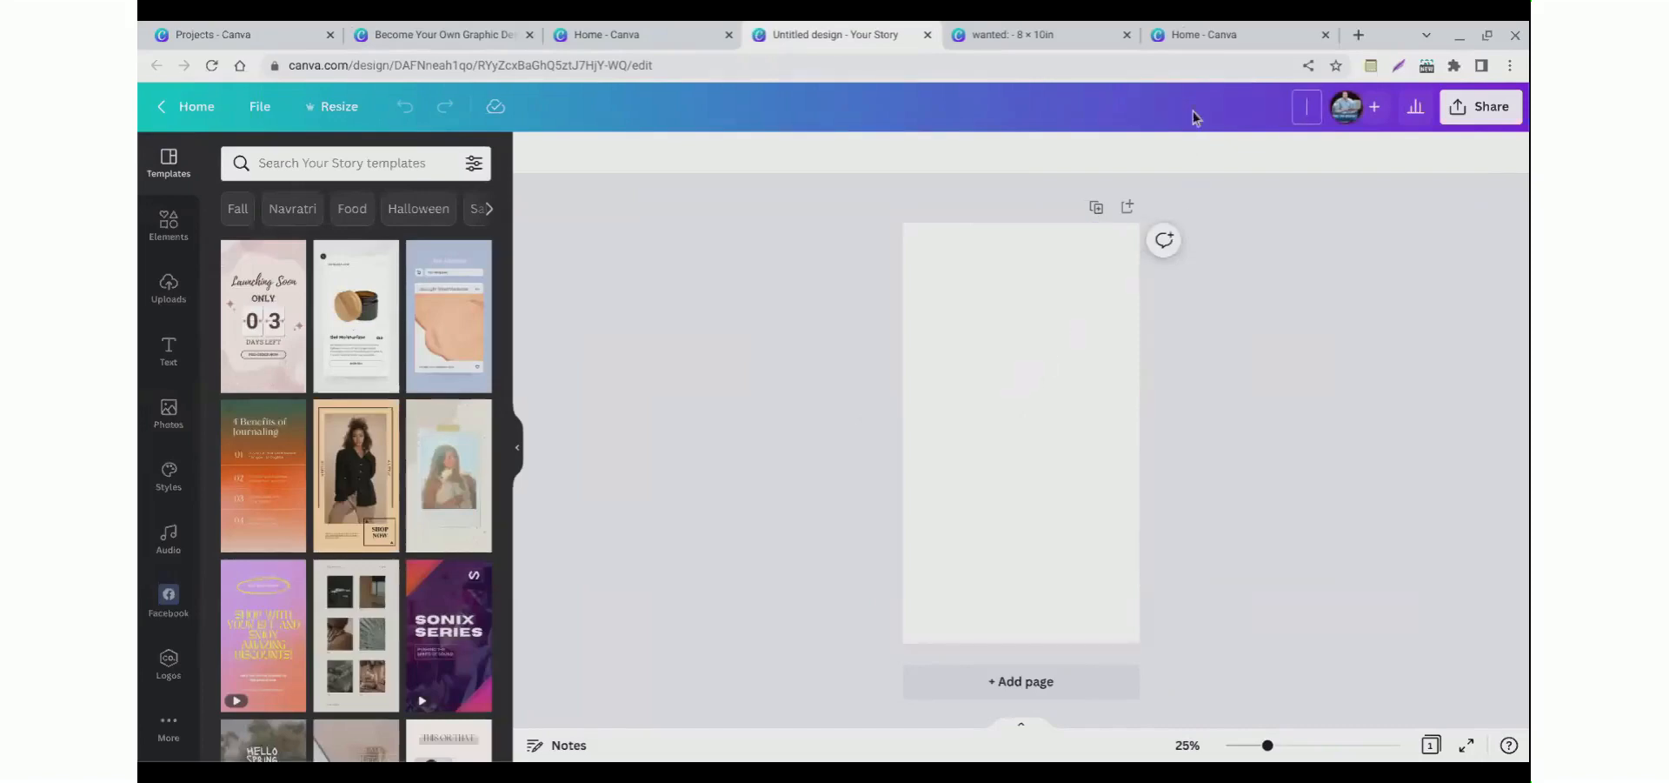
text(Instagram Story)
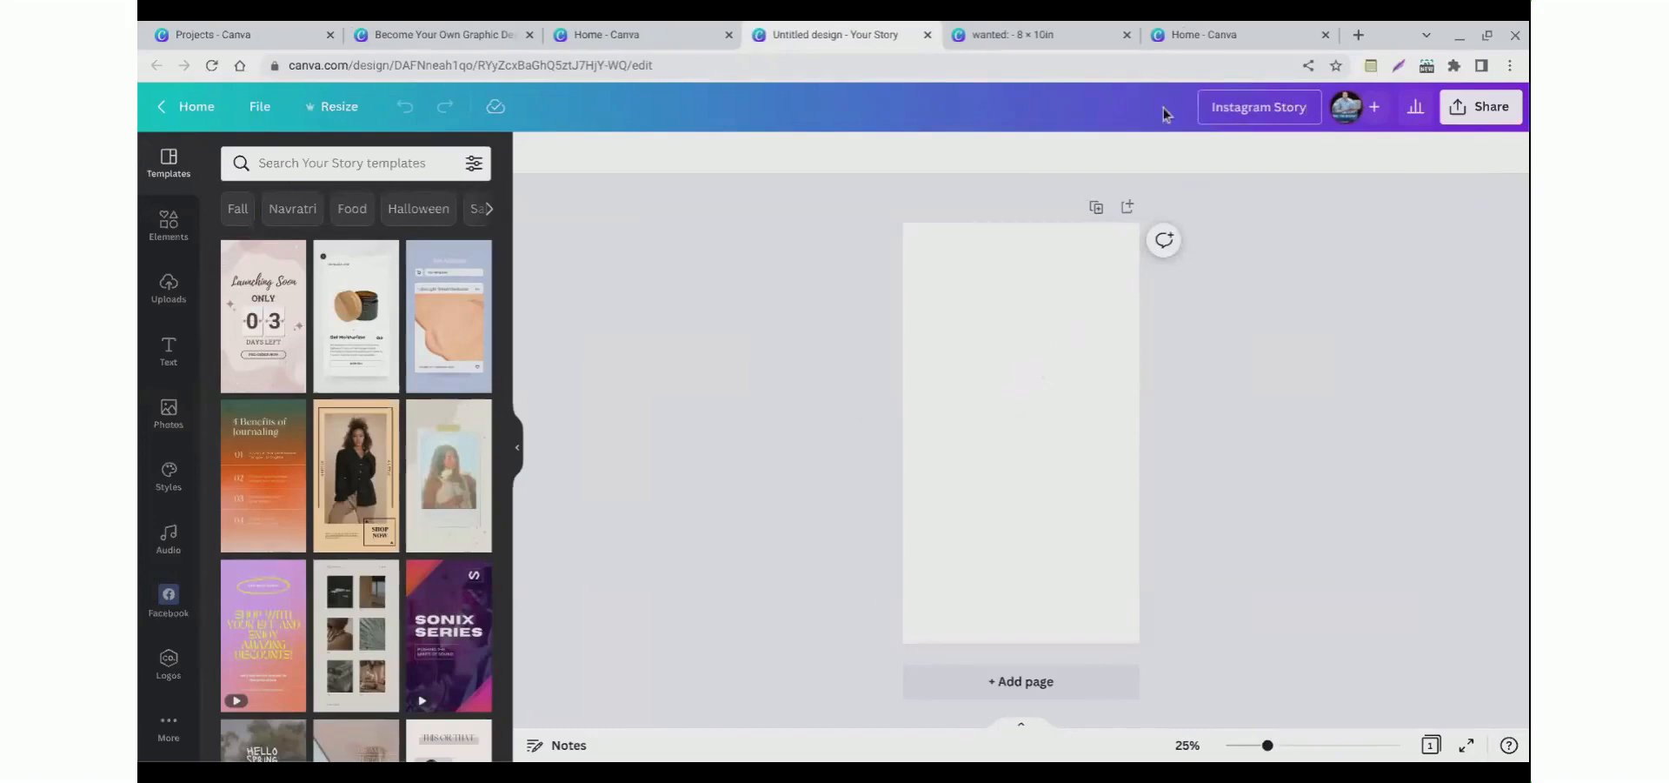
Step: Search the story templates for car and apply the Car Servicing template to the first page
scroll(294, 436, down, 2)
scroll(294, 436, up, 2)
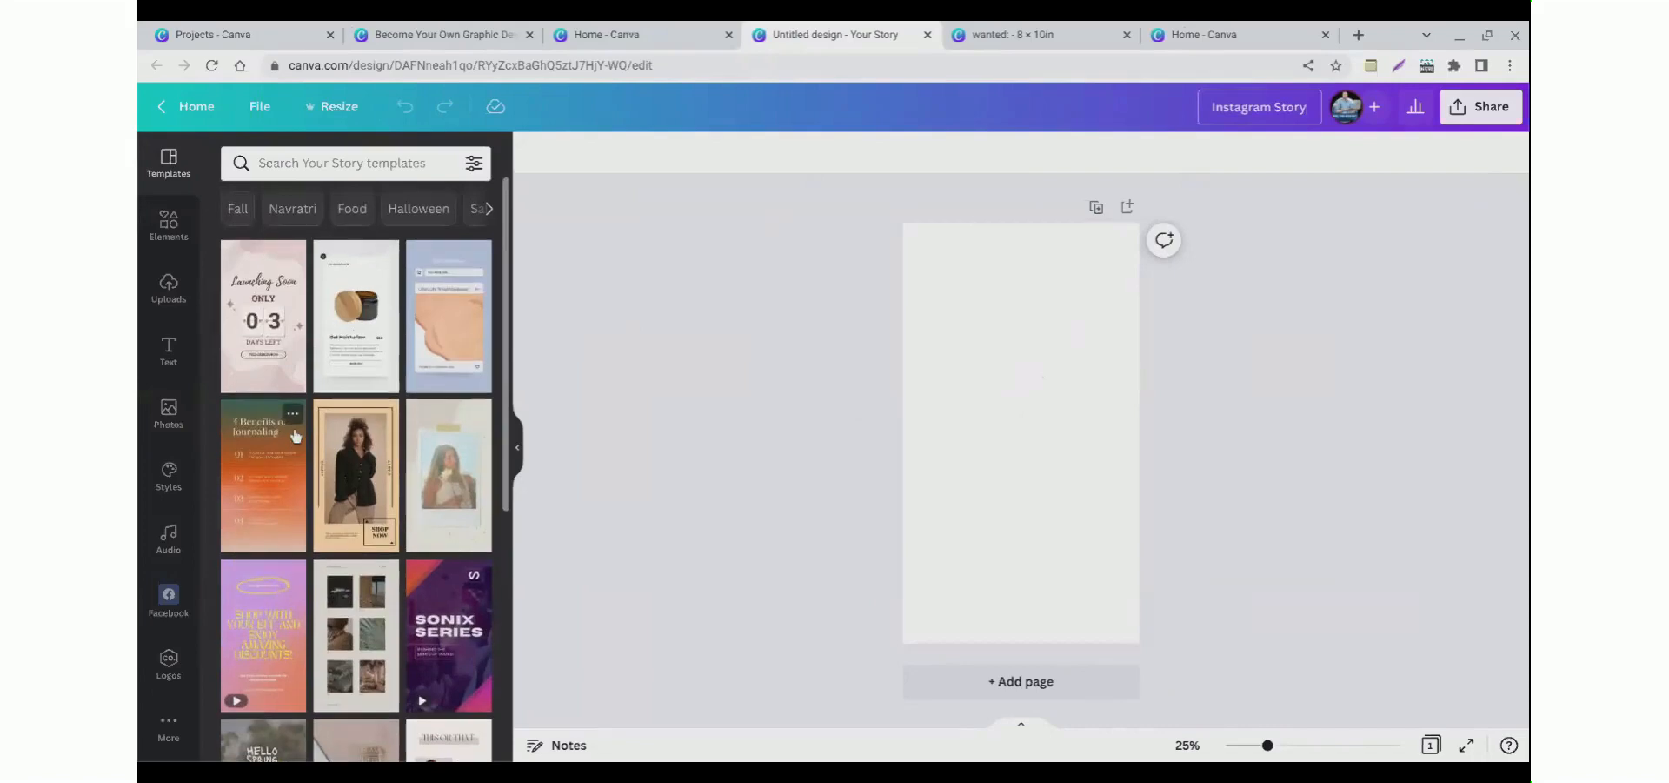
click(303, 166)
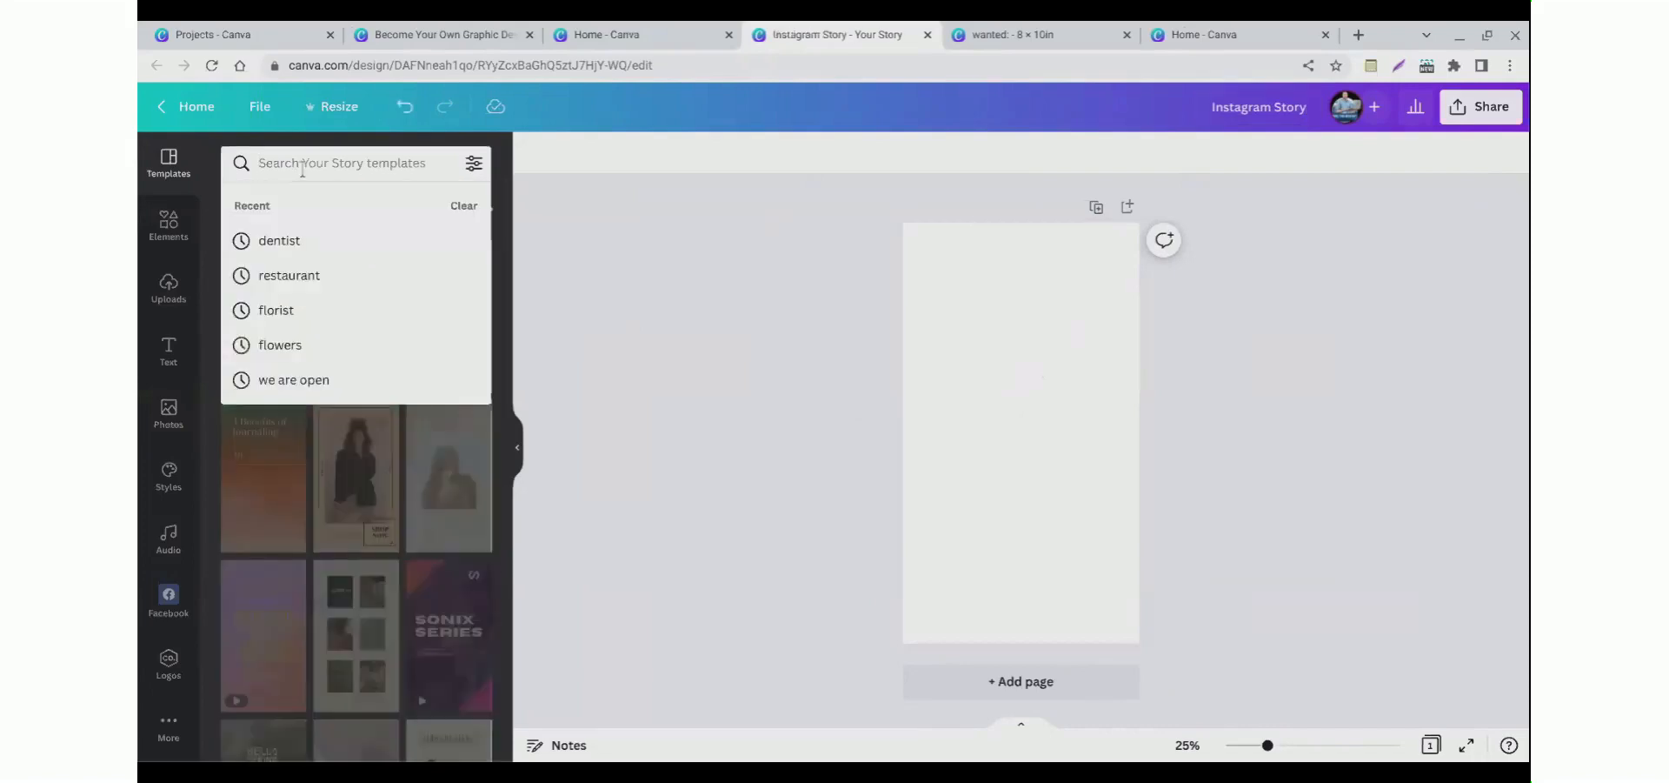
text(car)
key(Return)
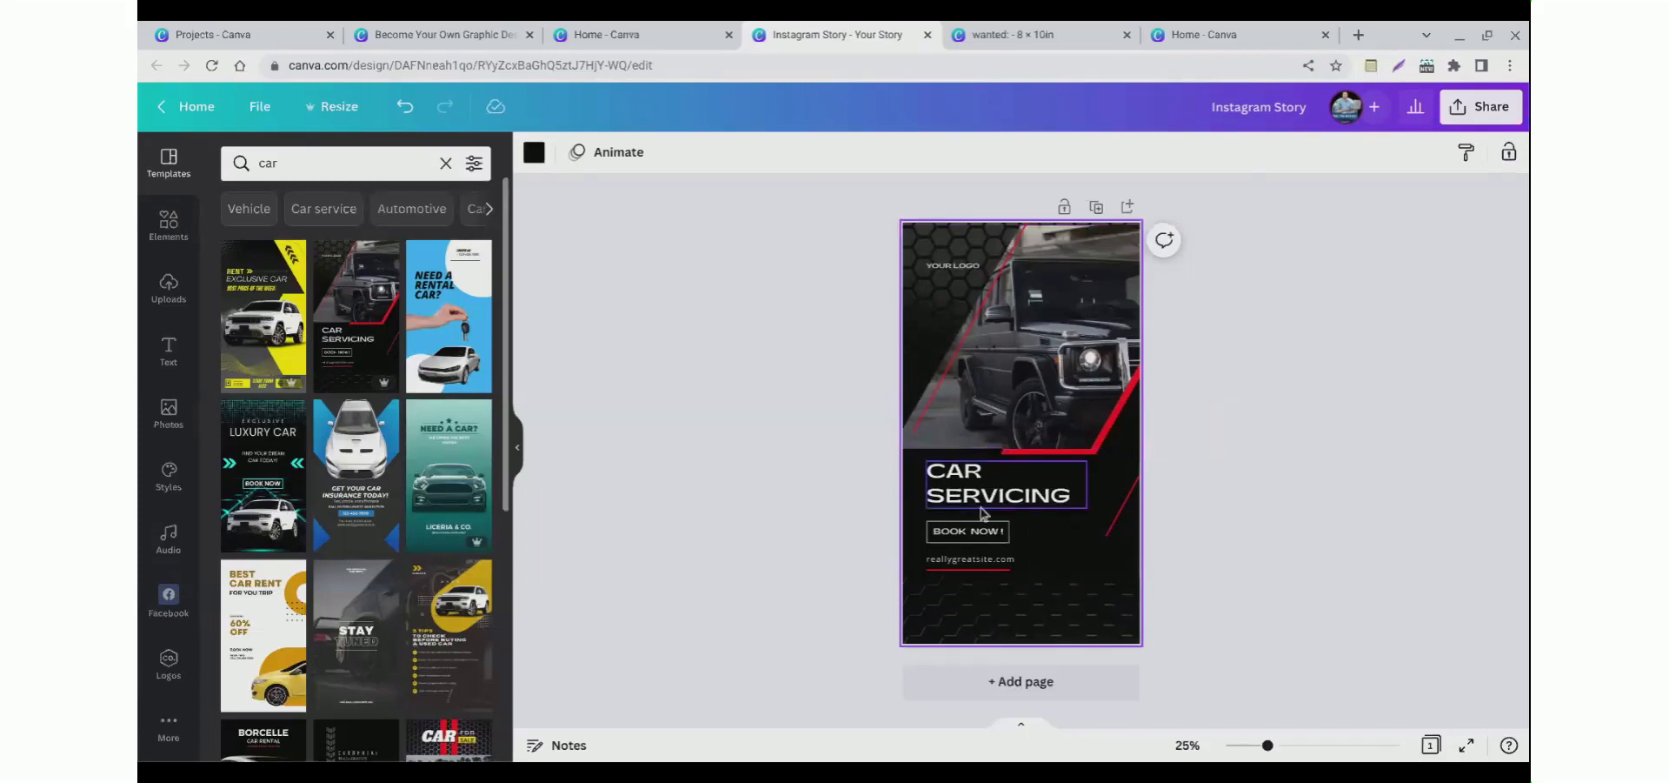
Step: Add a second page and apply the first page of the Beige Simple Car Cleaning Tutorial template from a car video search
click(1000, 691)
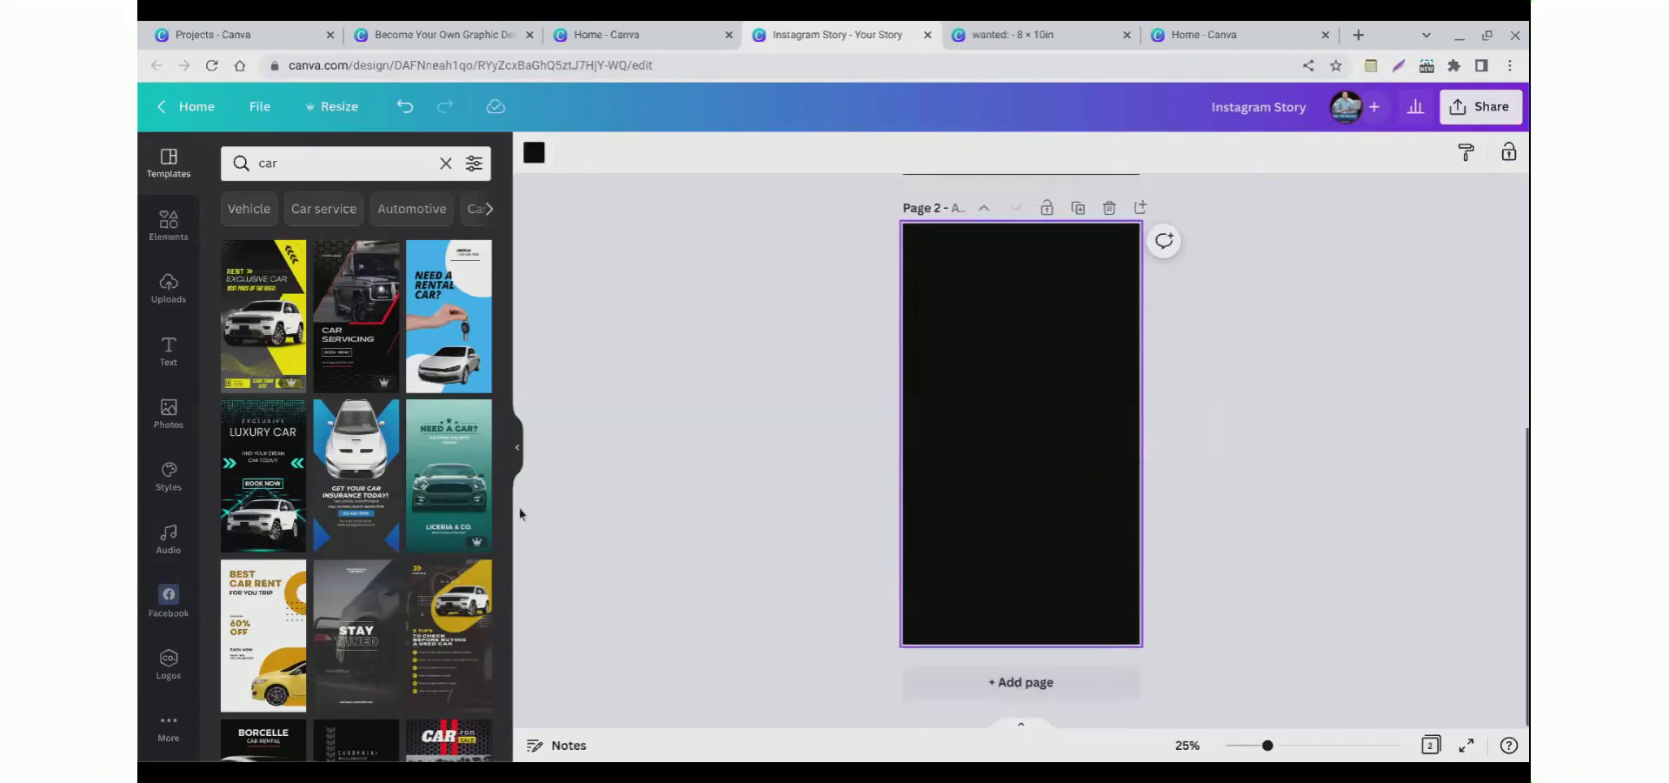
scroll(361, 452, down, 4)
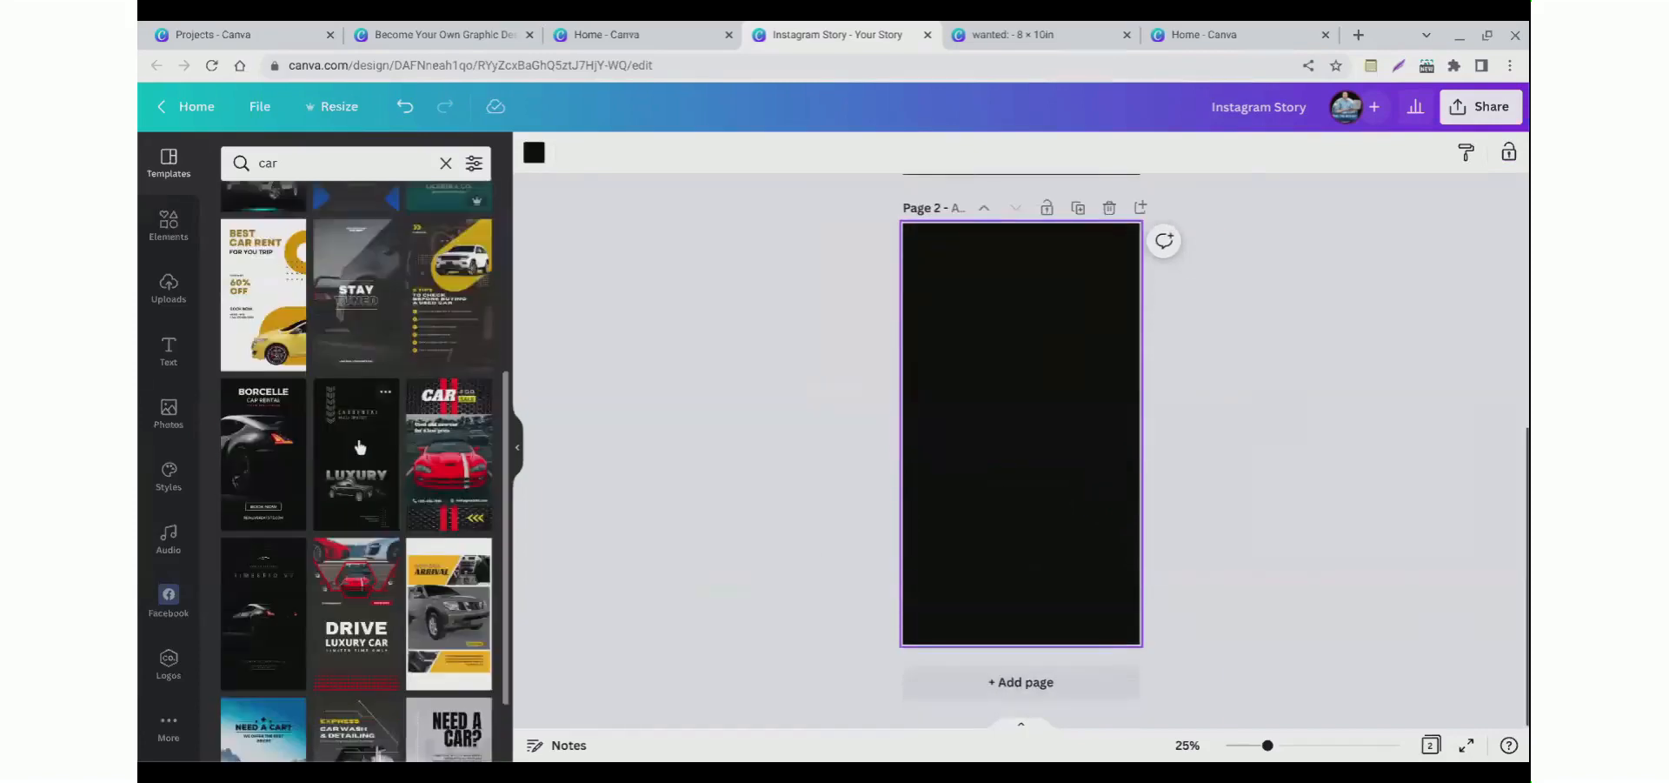
scroll(360, 447, up, 4)
click(348, 162)
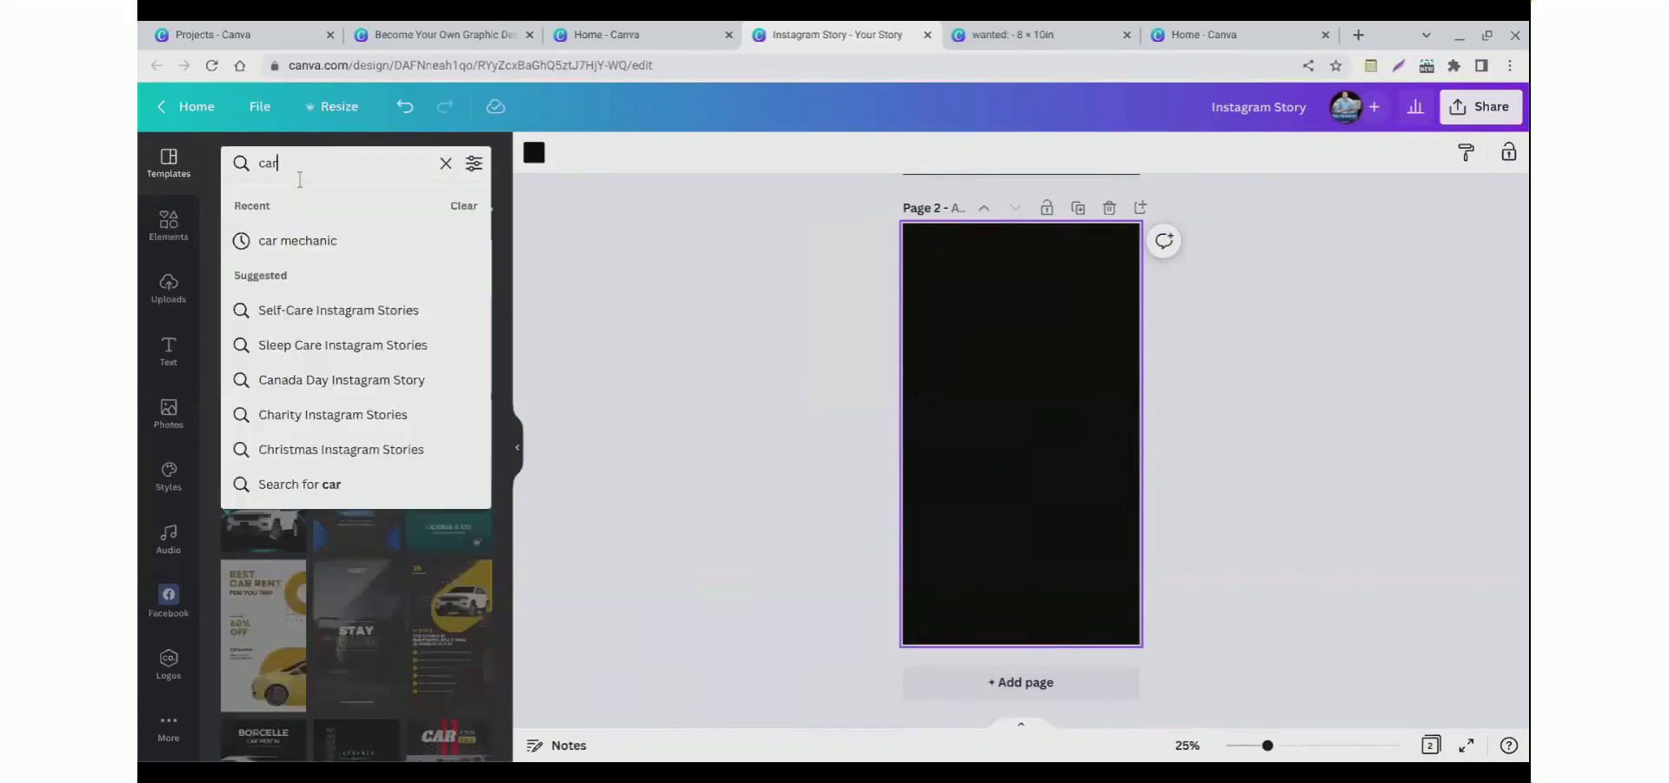
text(video)
key(Return)
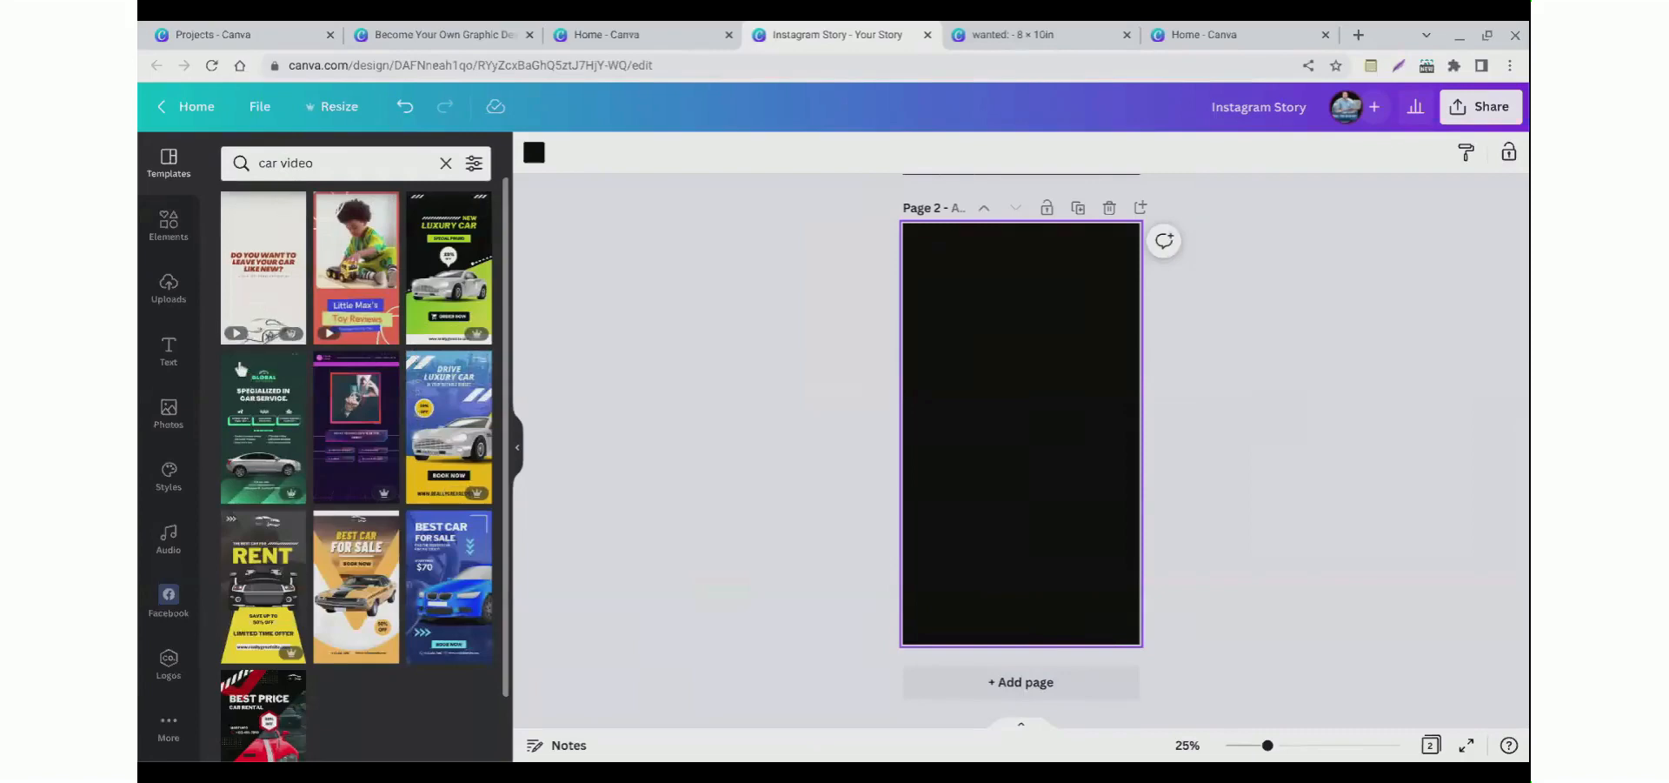
click(243, 311)
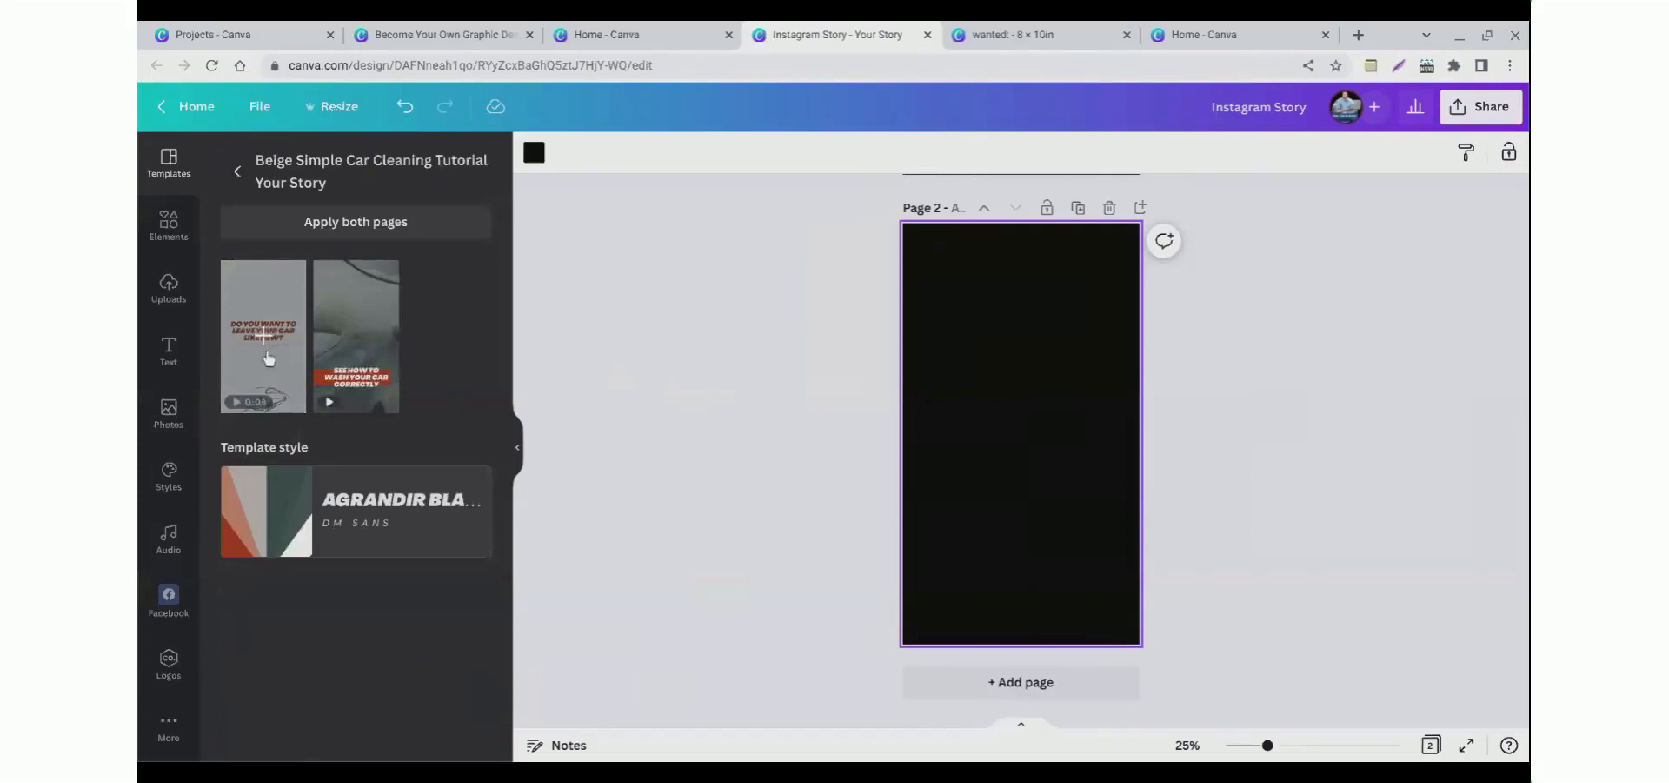
click(269, 358)
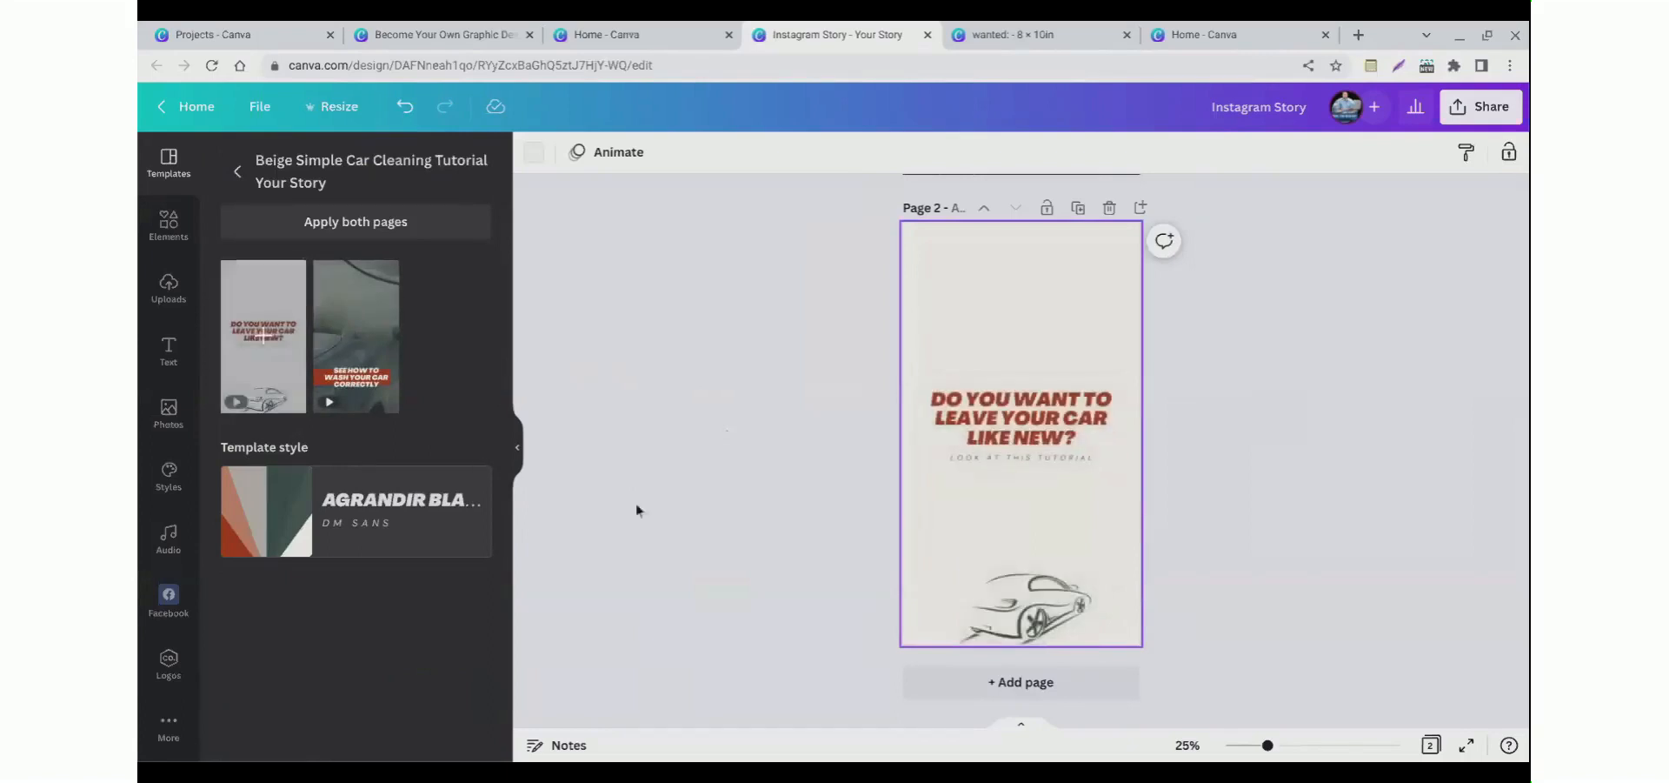
Step: Clear the template search and apply the pink Shop With Your BFF story template to page 2
scroll(805, 514, up, 2)
scroll(791, 512, down, 1)
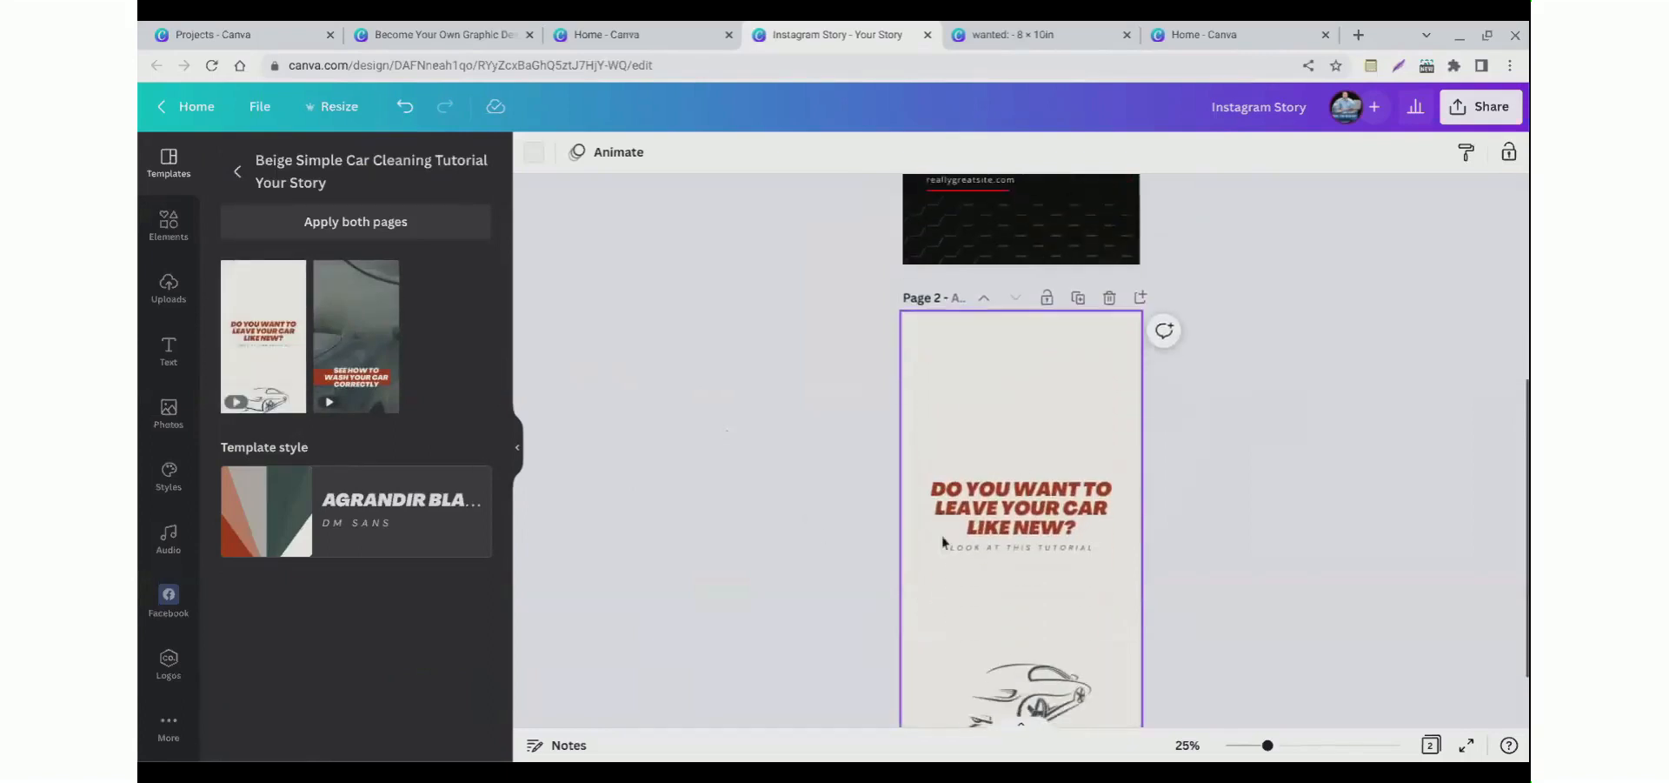
click(238, 171)
click(310, 178)
triple_click(311, 182)
key(BackSpace)
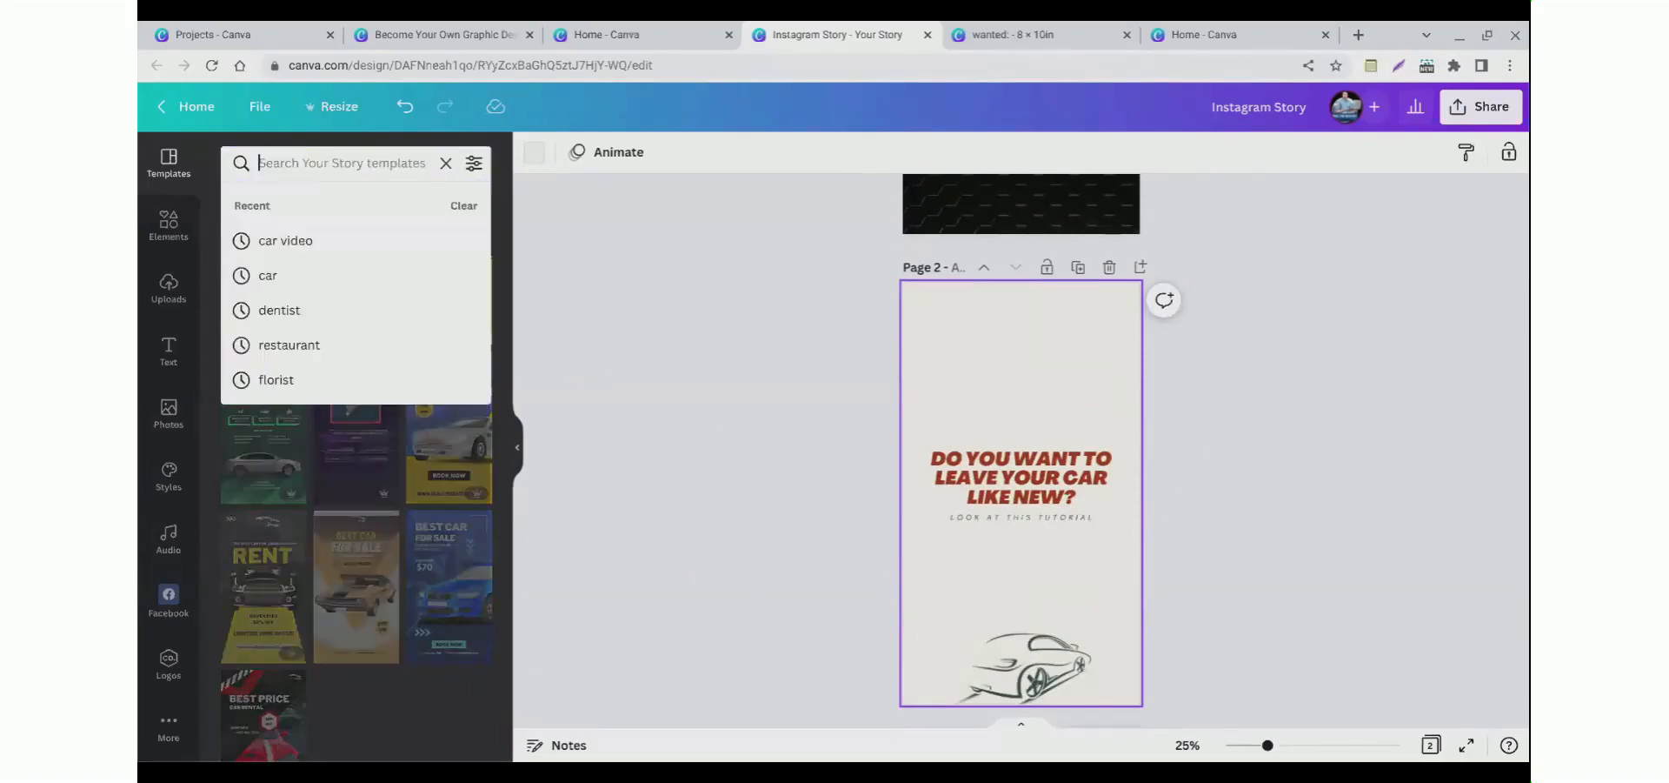
click(705, 328)
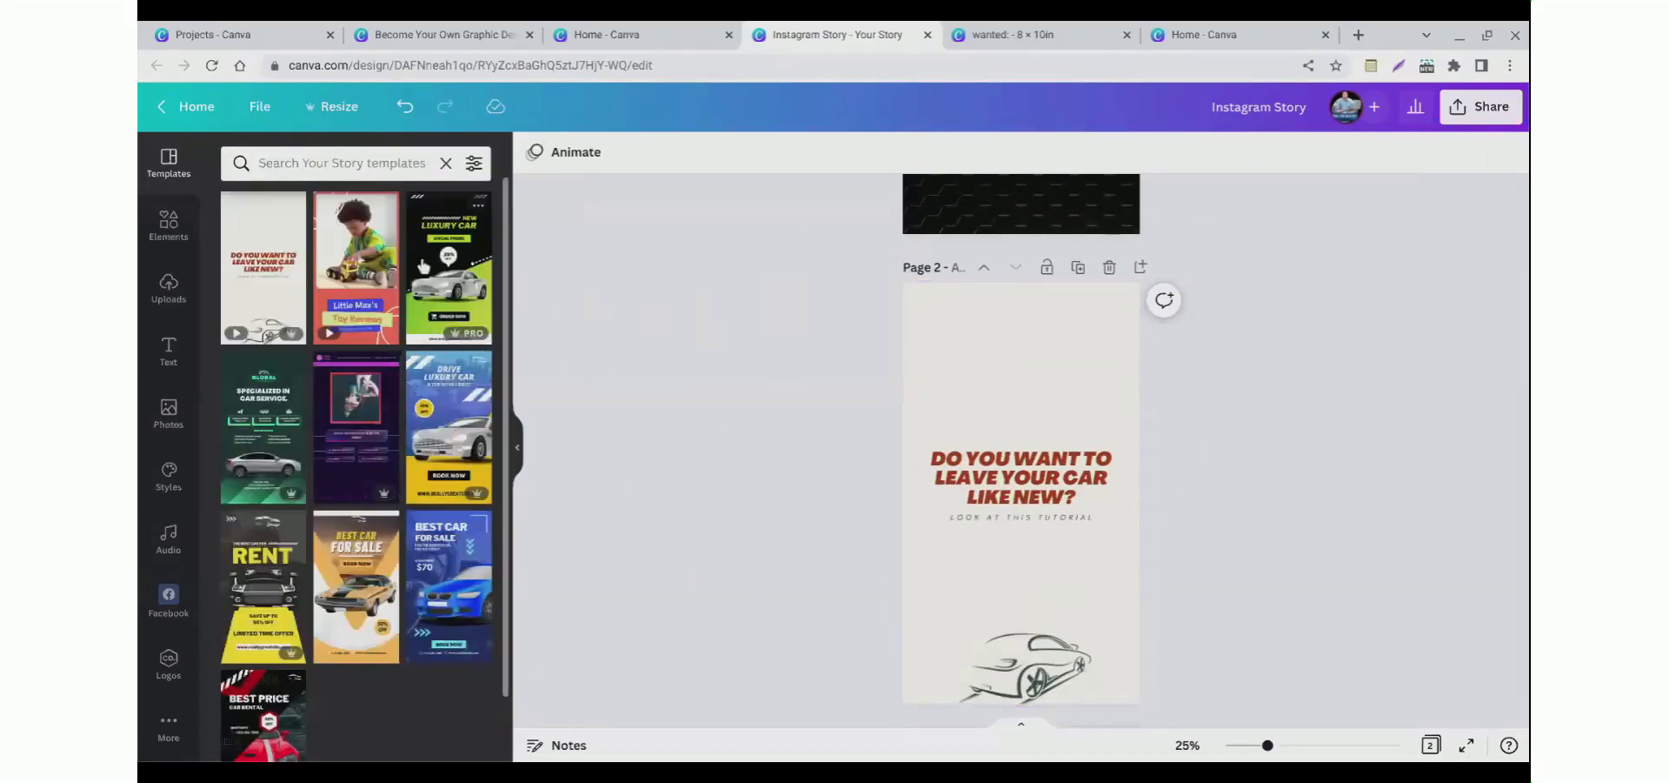
click(445, 165)
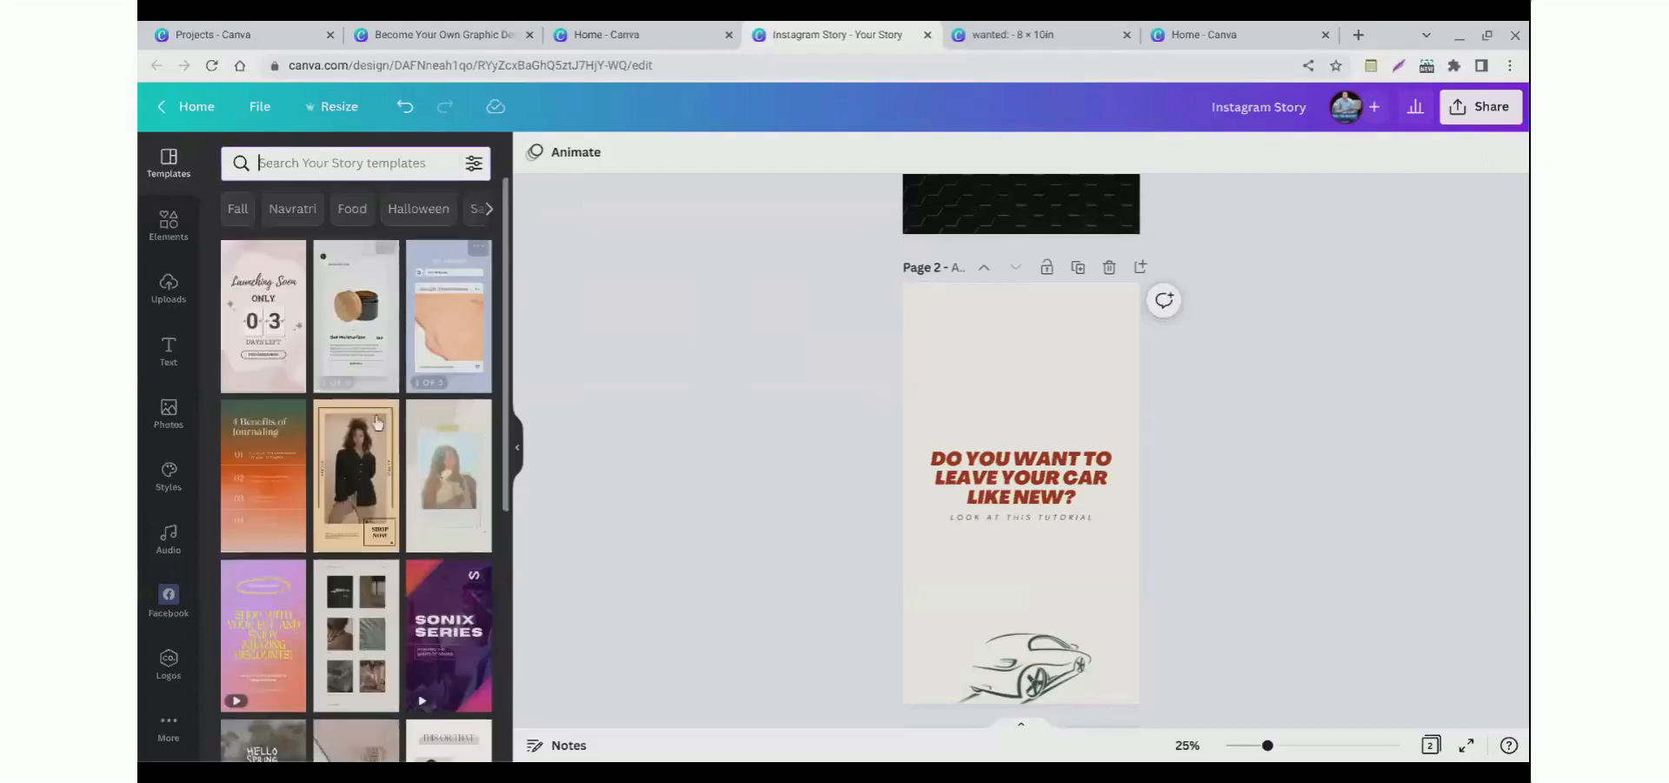
scroll(389, 445, down, 2)
scroll(390, 445, down, 1)
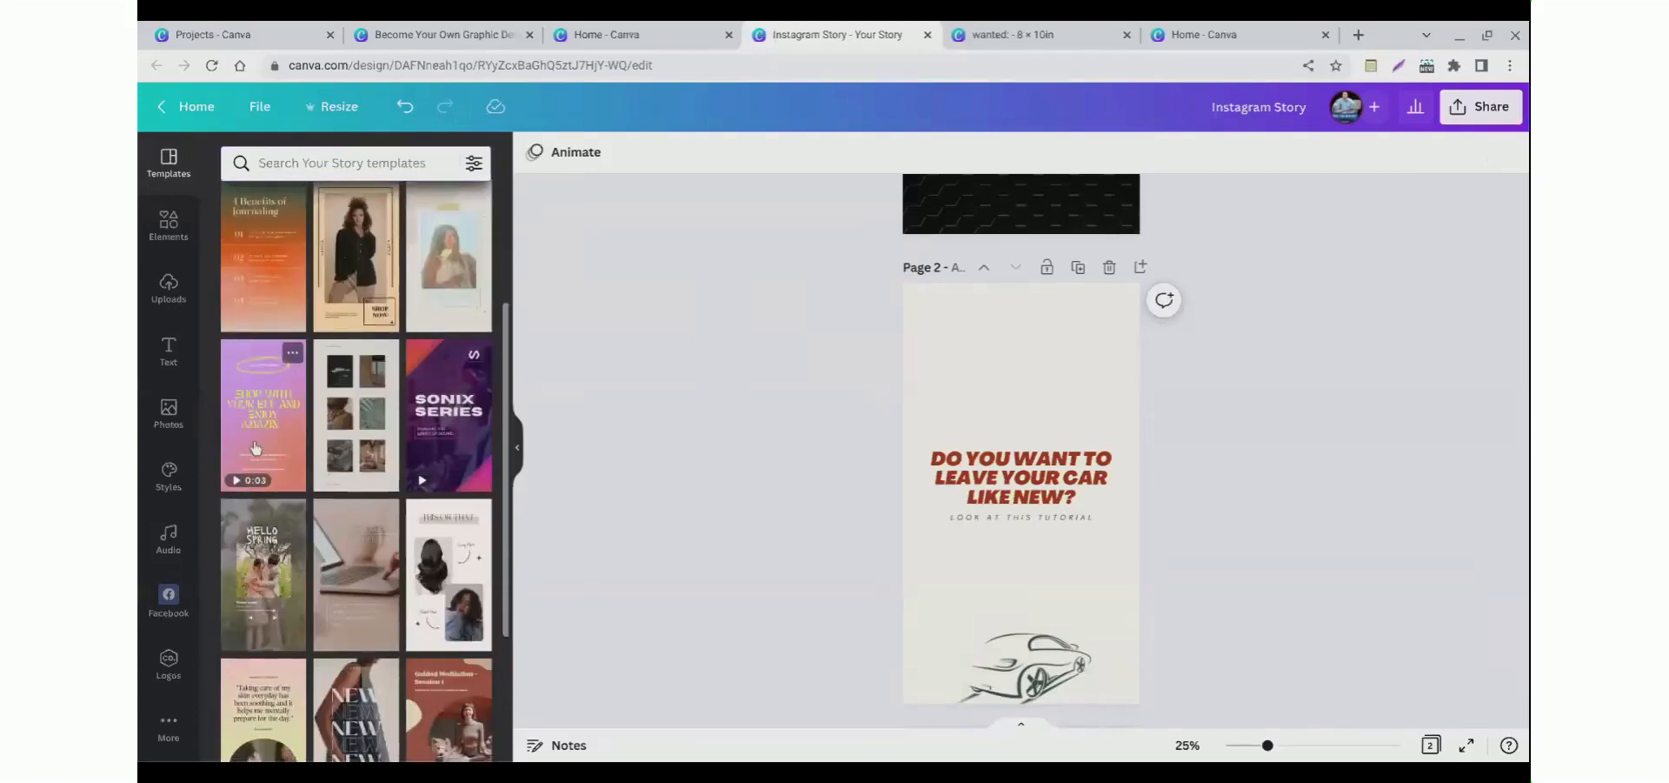
click(255, 448)
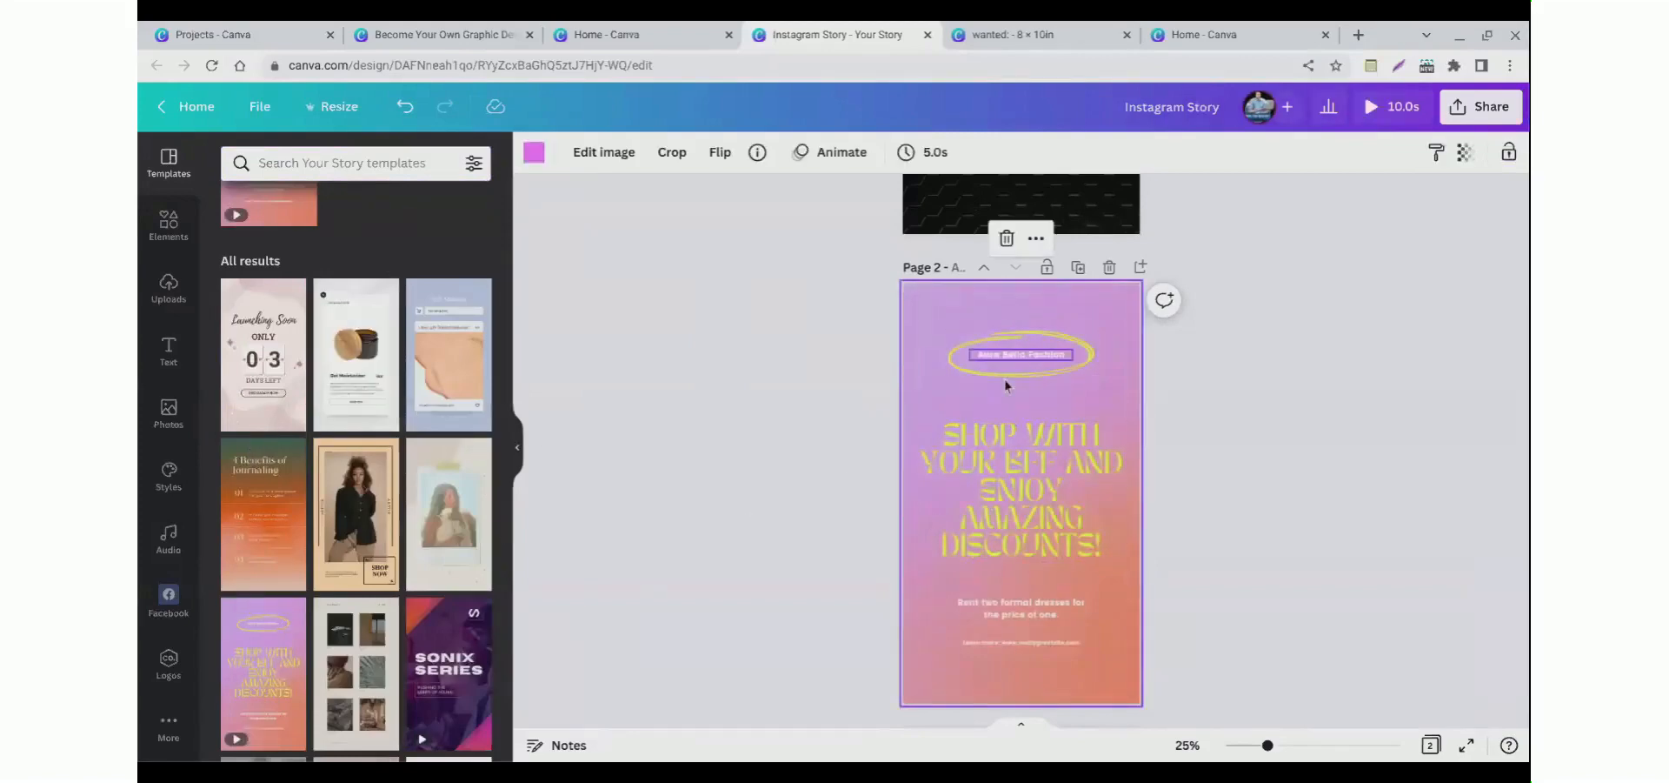
Step: Select the brand label at the top of page 2 and play the page's animation preview
click(1005, 356)
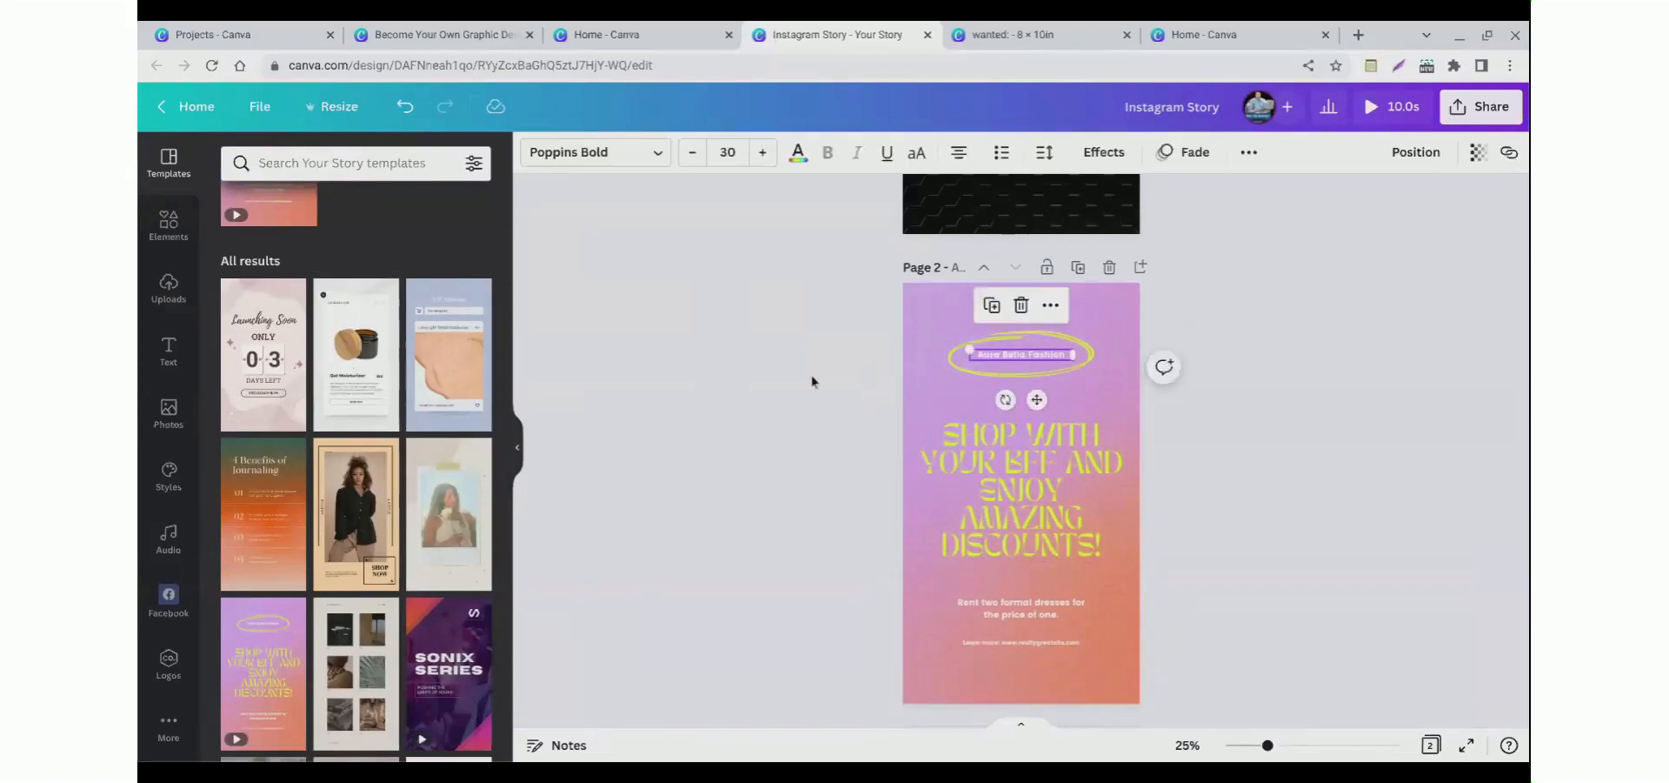
click(943, 320)
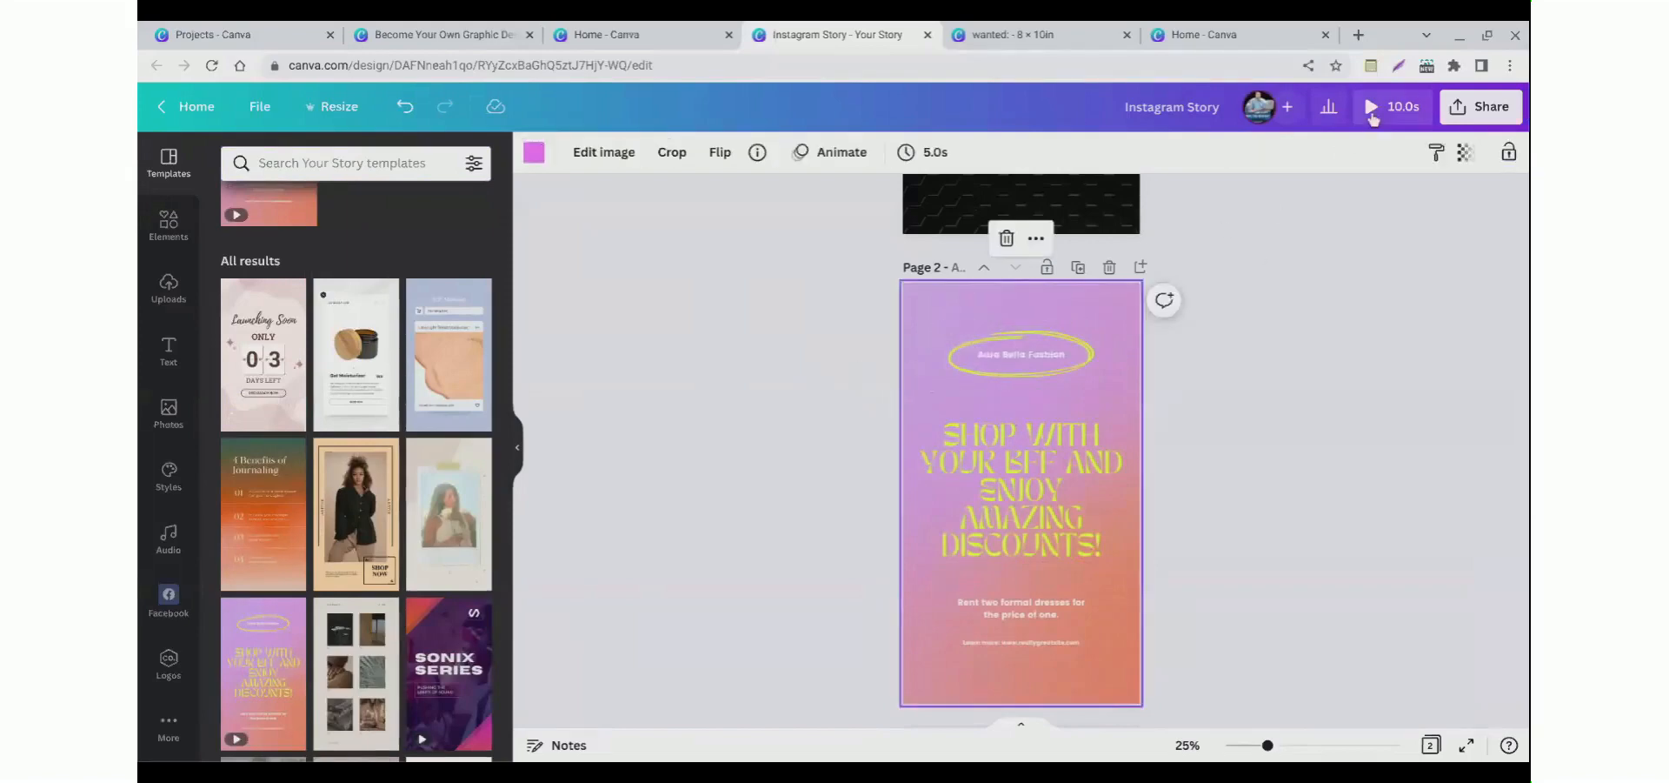
key(space)
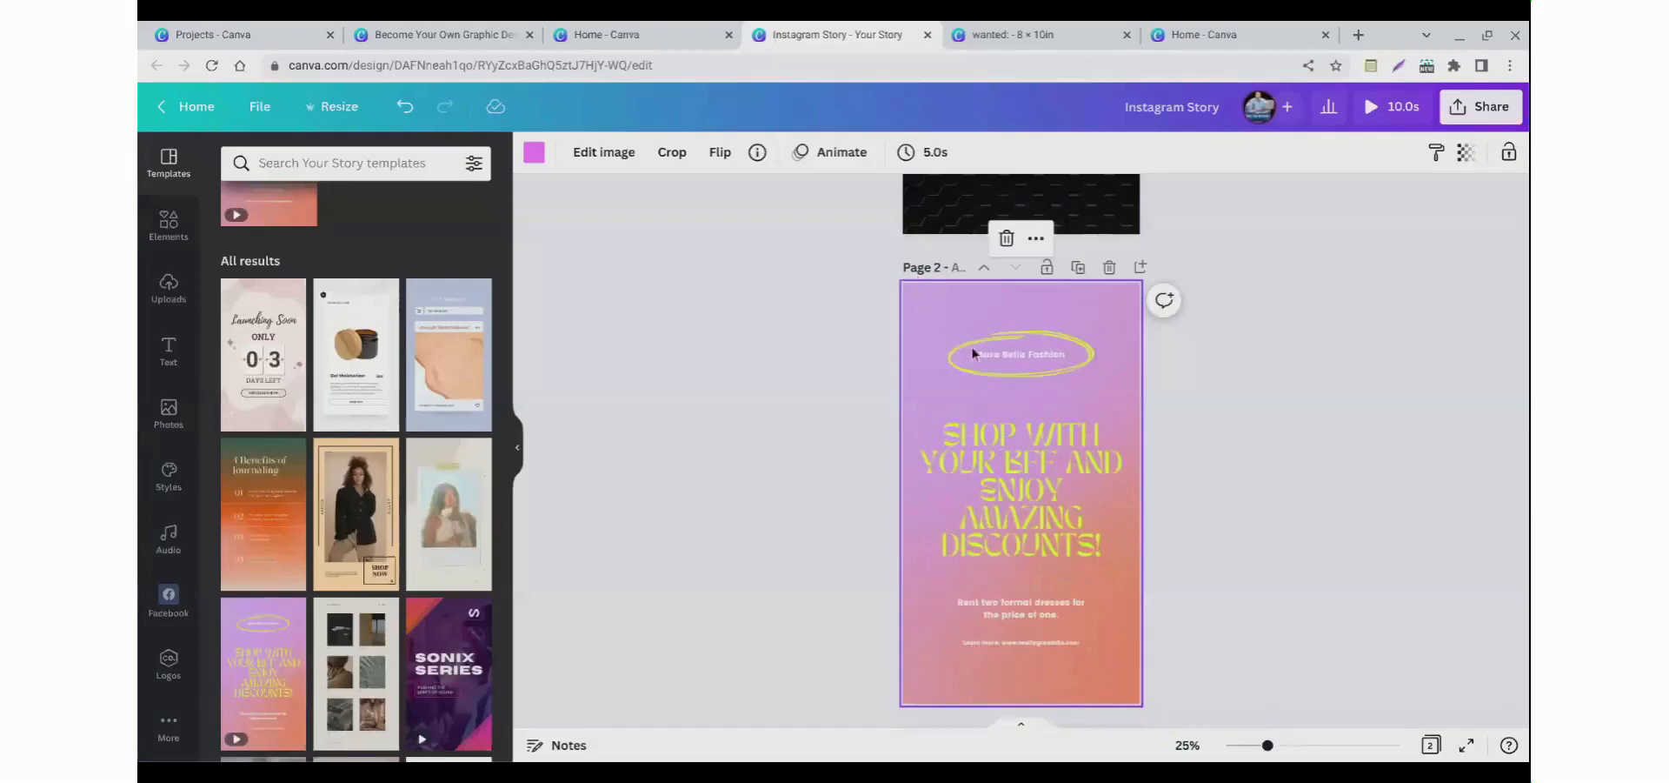
click(168, 224)
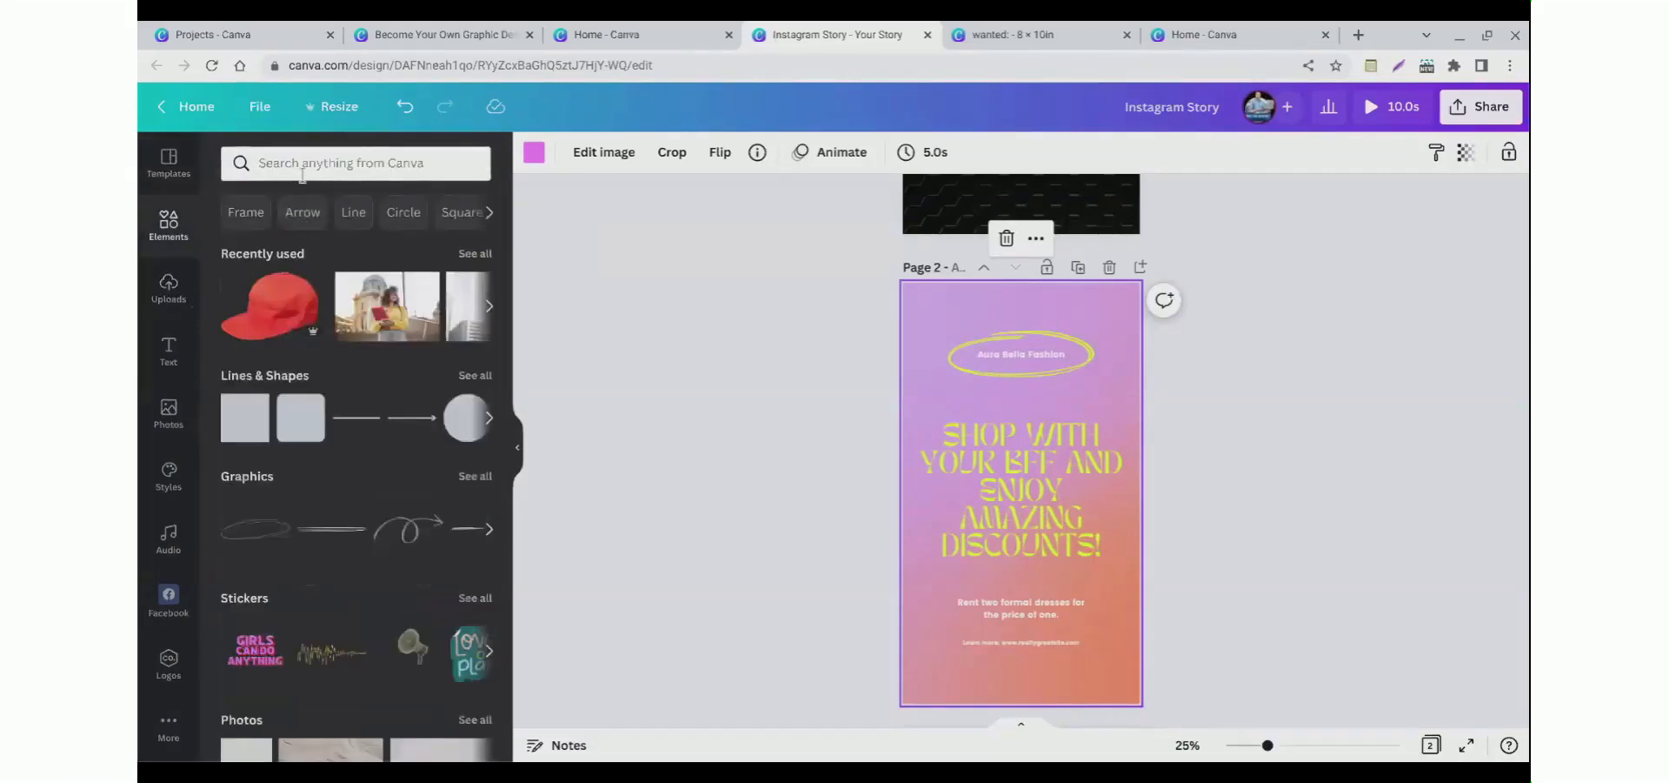
click(348, 162)
click(625, 300)
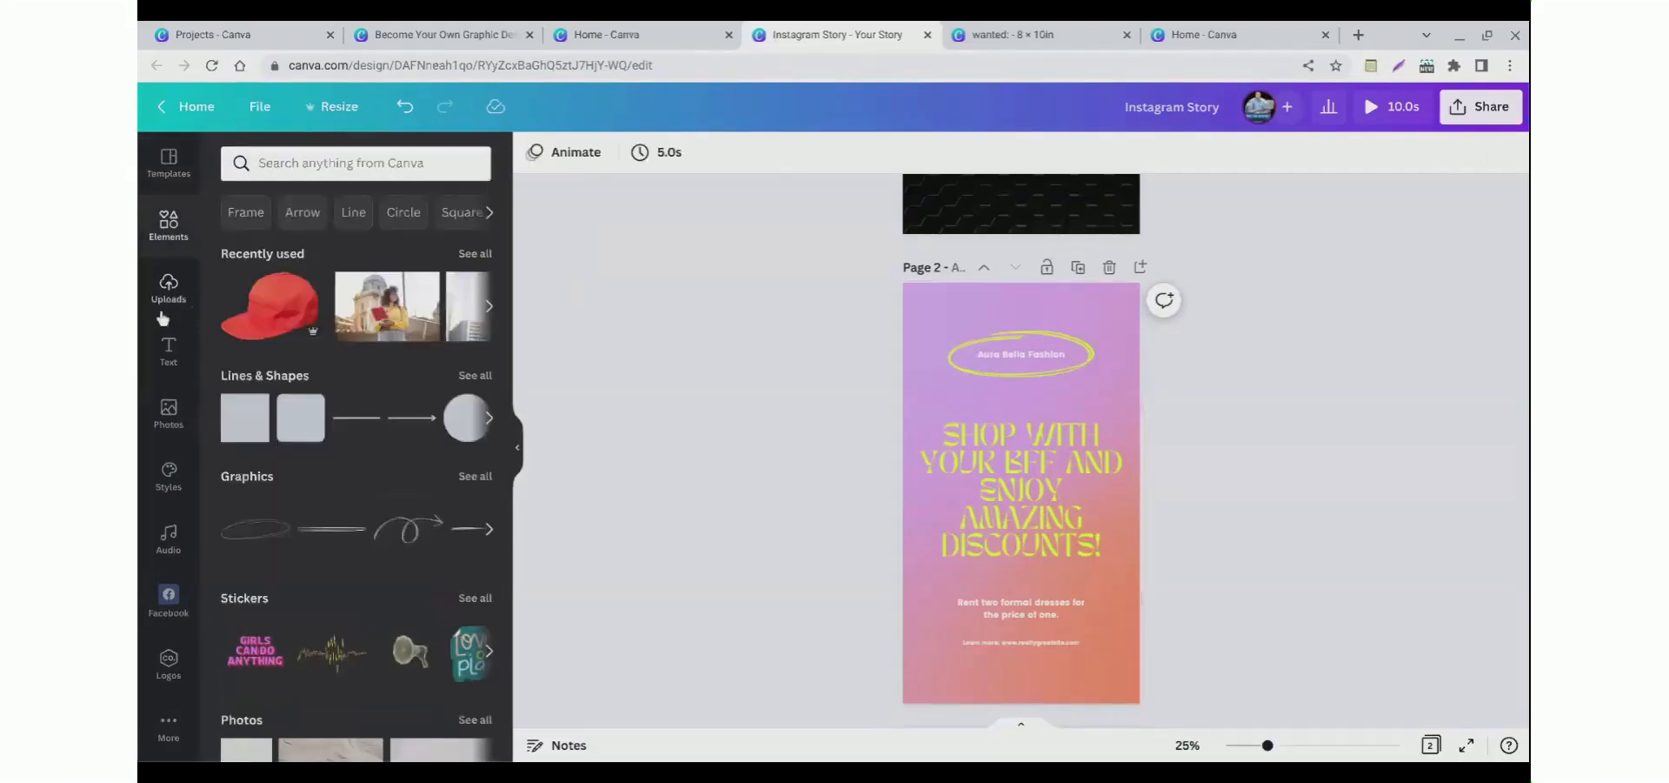
click(871, 403)
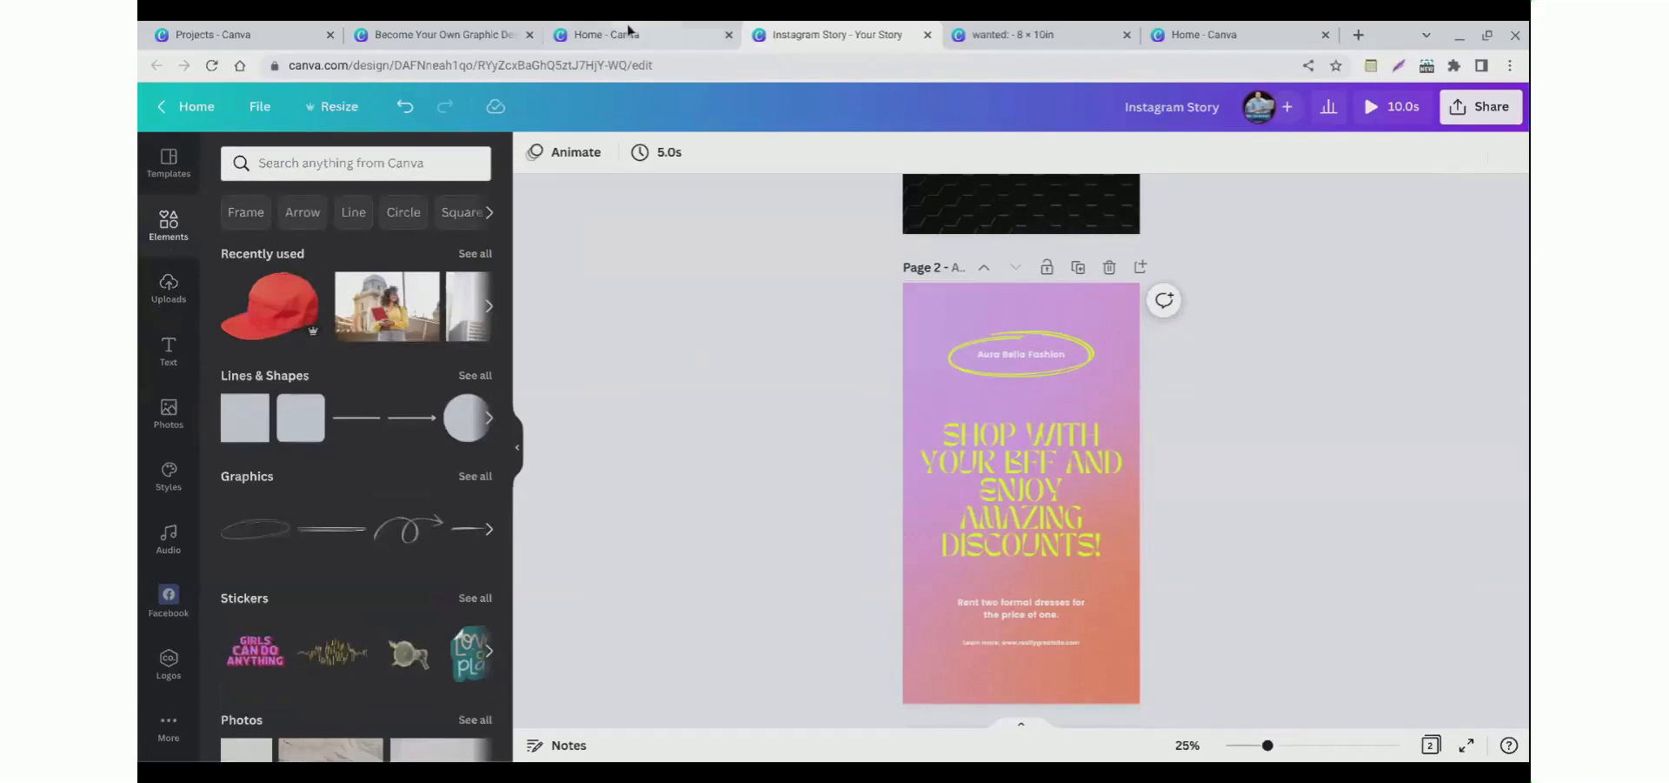
Step: Switch to the Become Your Own Graphic Designer with Canva presentation and open the Creating a Flyer slide
click(478, 32)
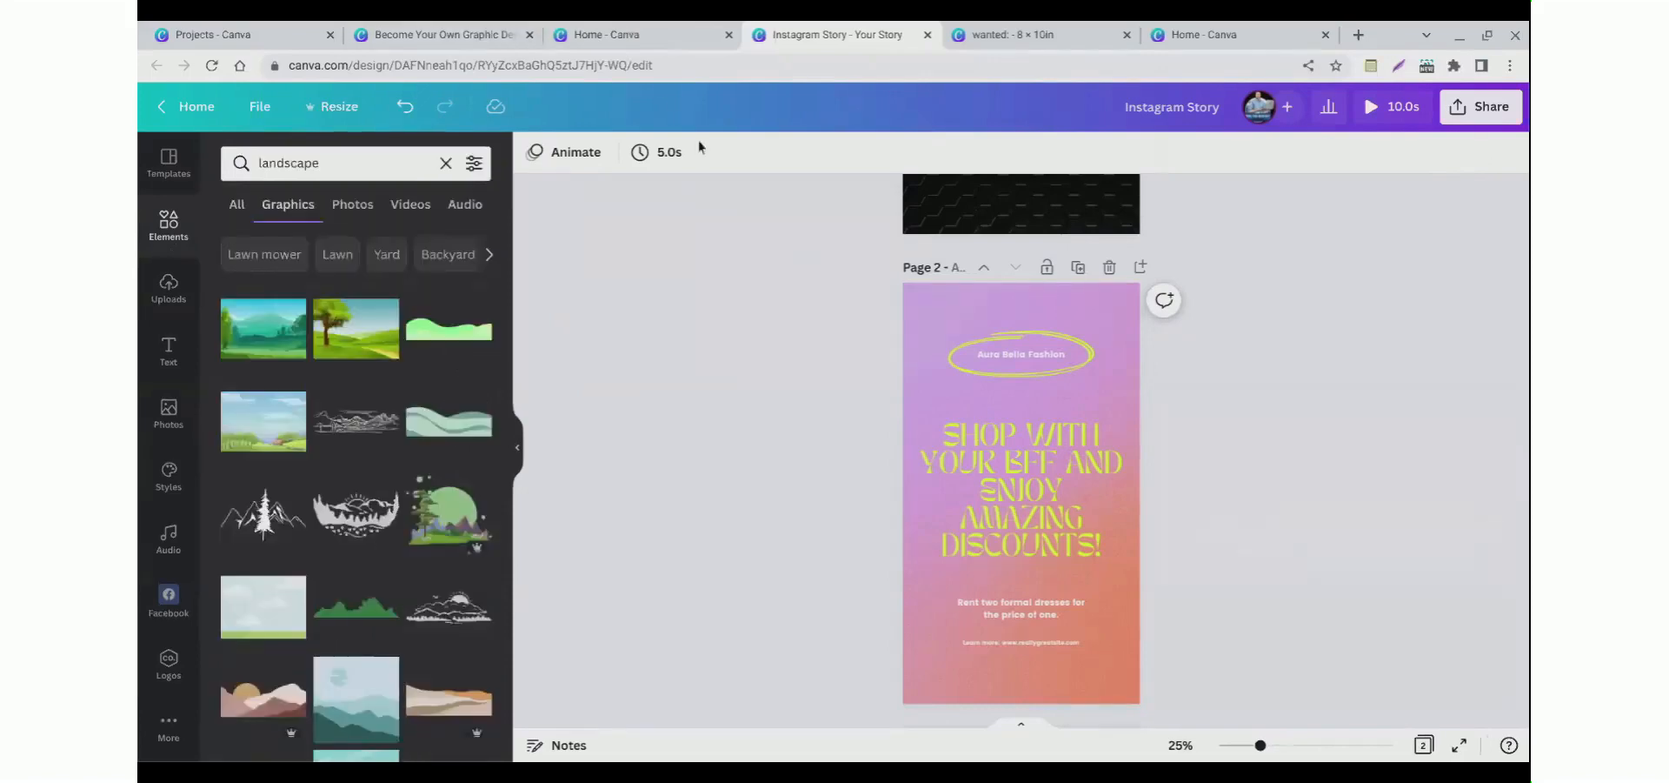
click(613, 36)
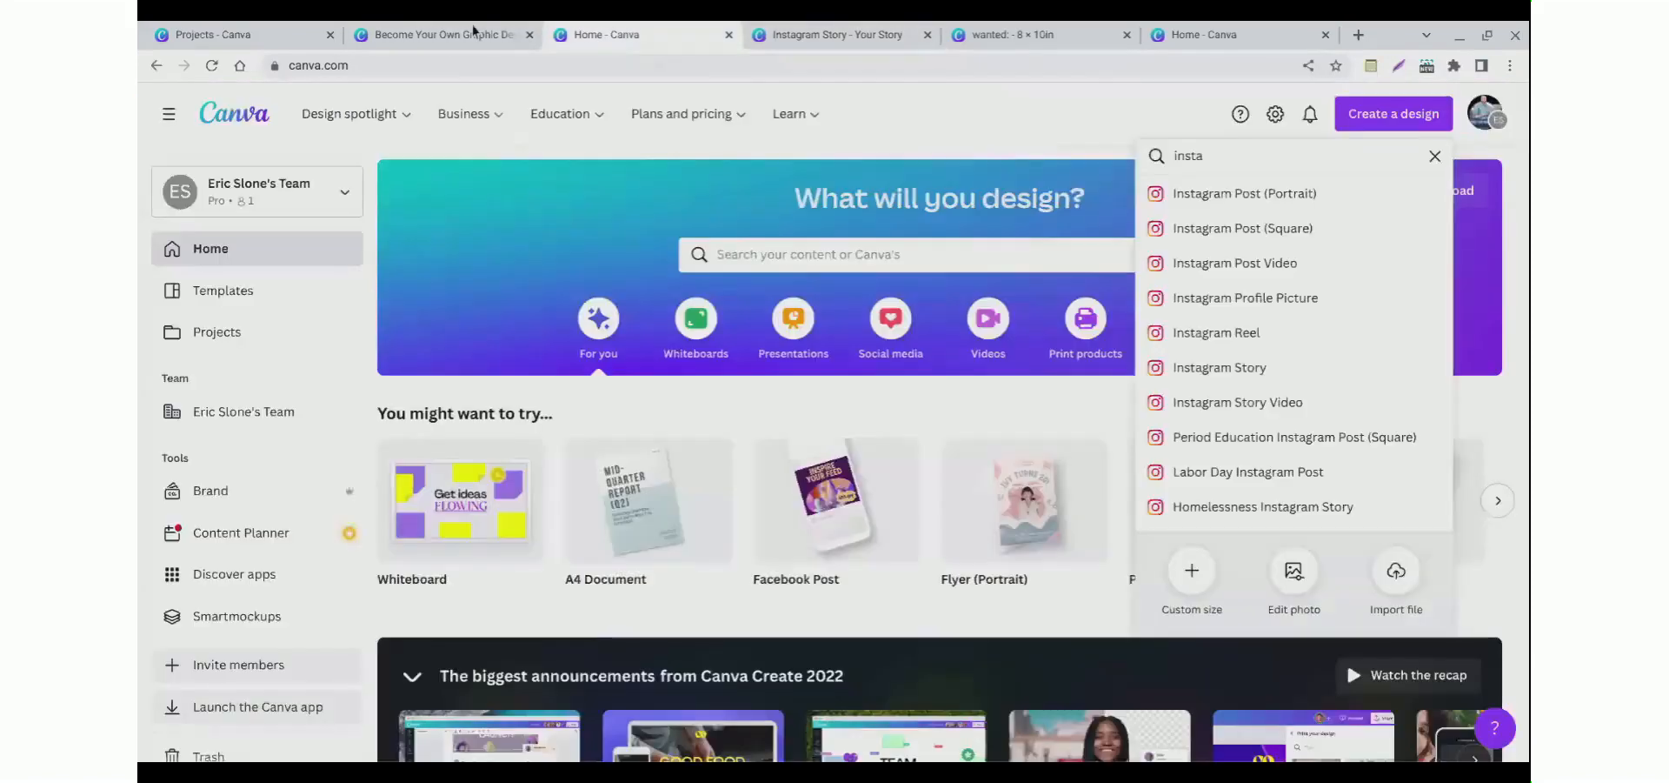
click(475, 34)
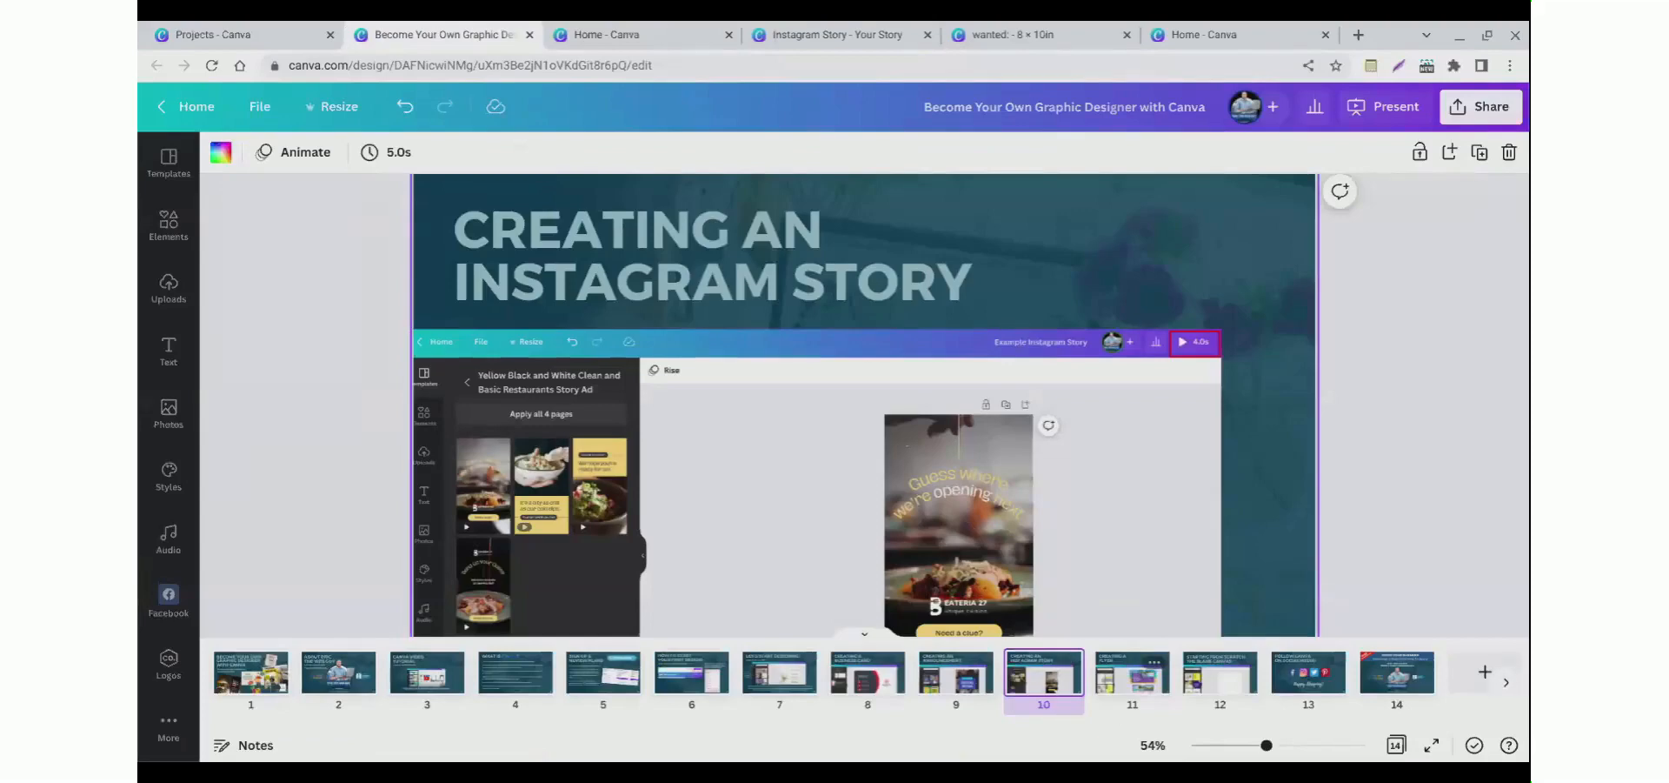
click(1108, 706)
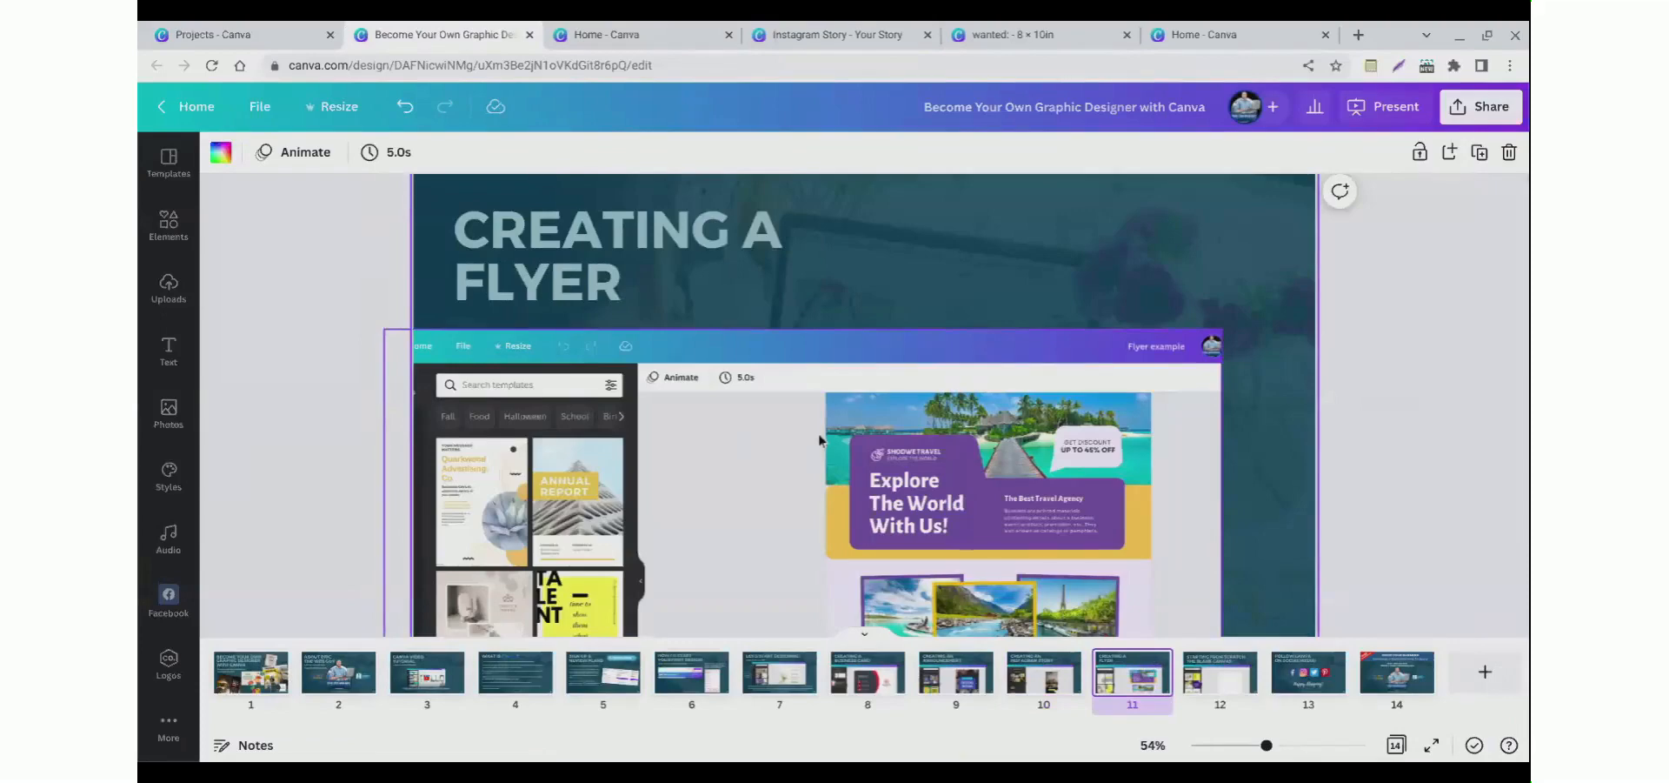
Step: Switch to the Canva home tab and create a new custom-size design of 8.5 × 11 in
click(616, 33)
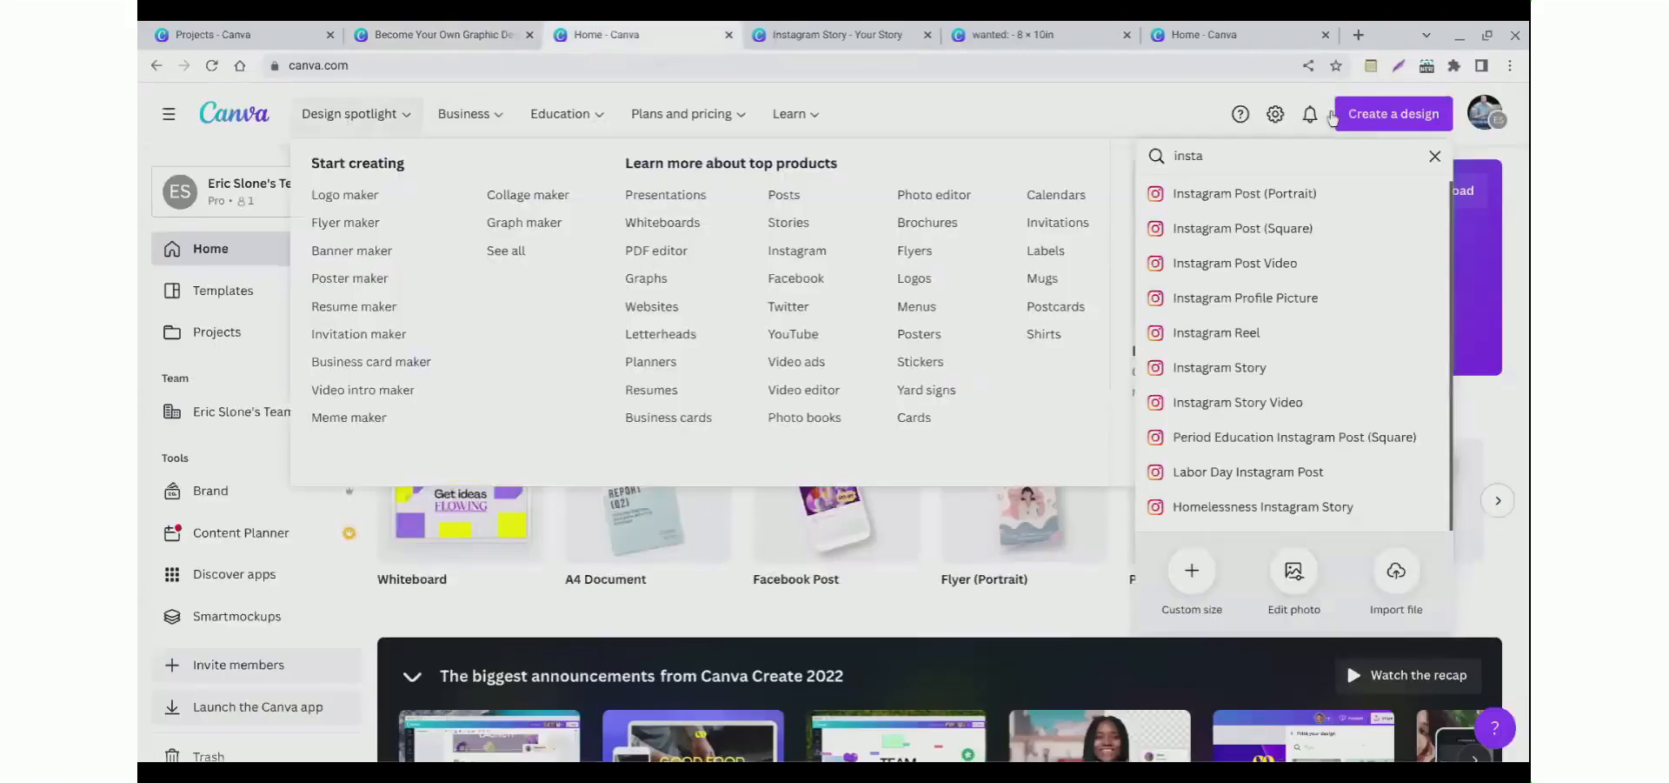
click(1370, 119)
click(1371, 119)
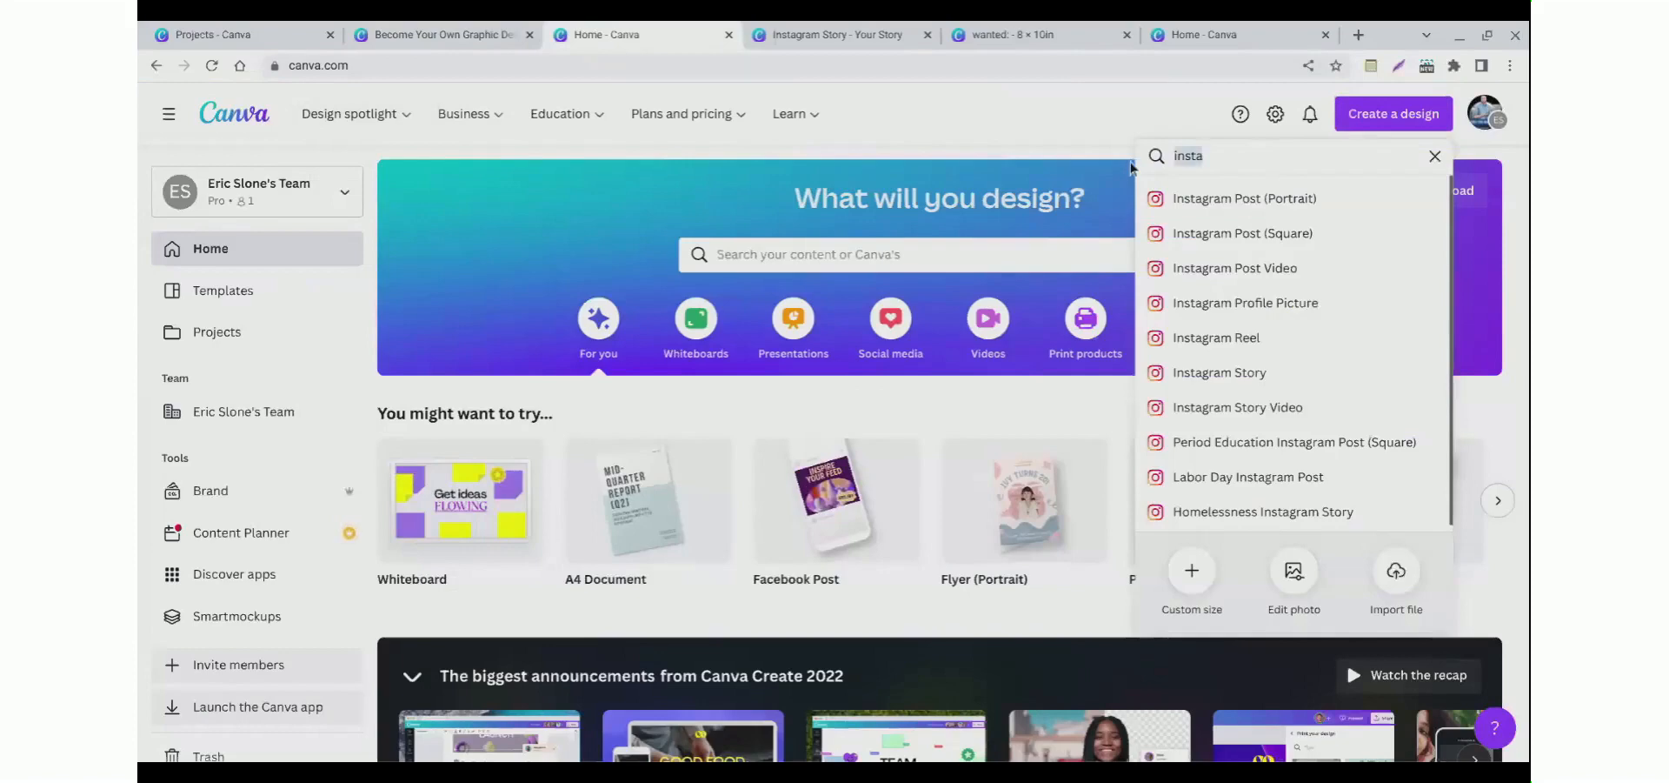
text(flyer)
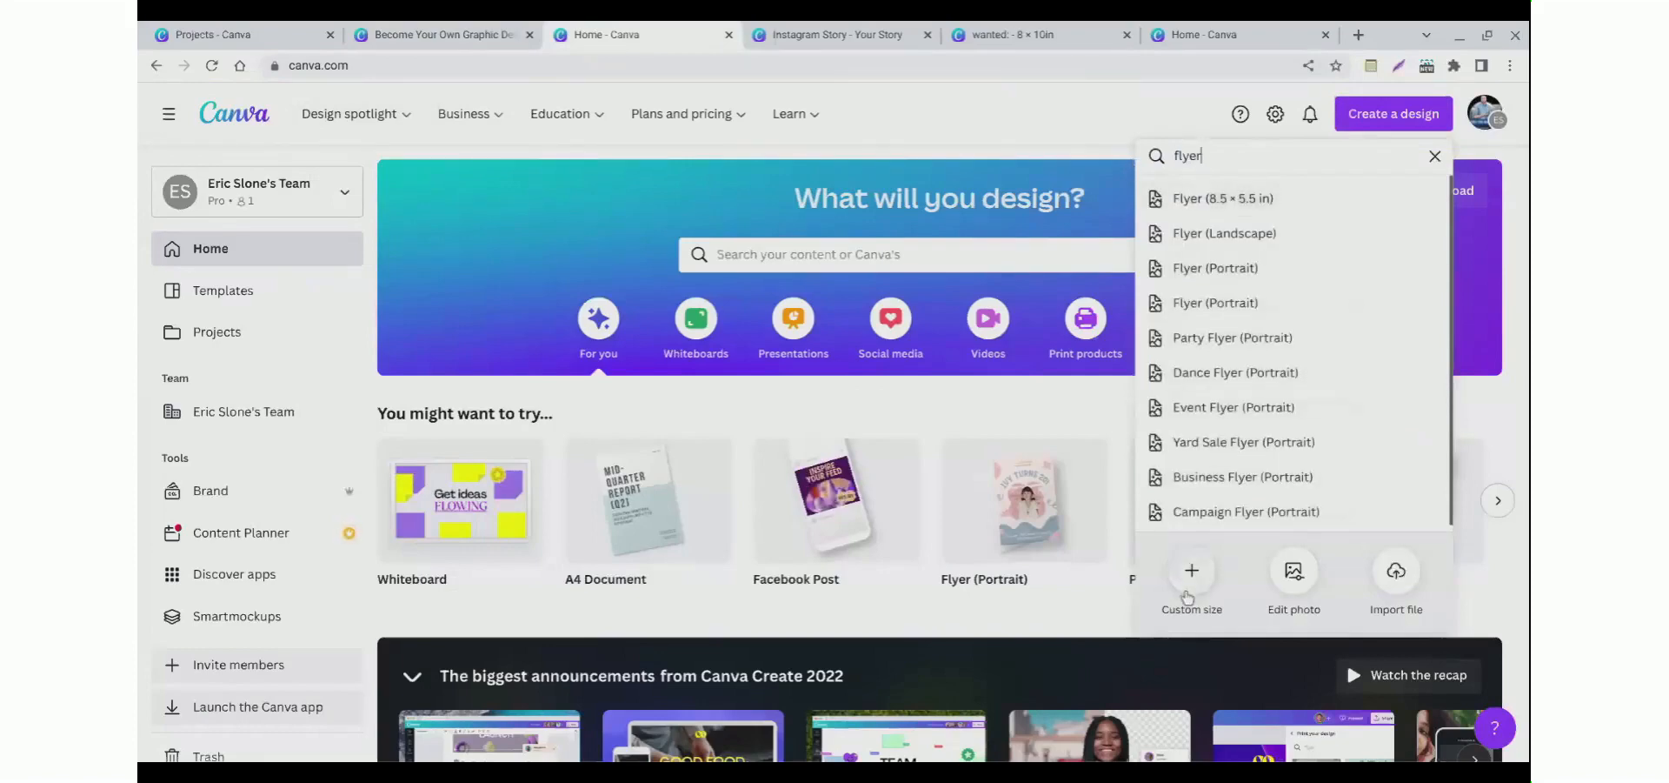
click(1191, 578)
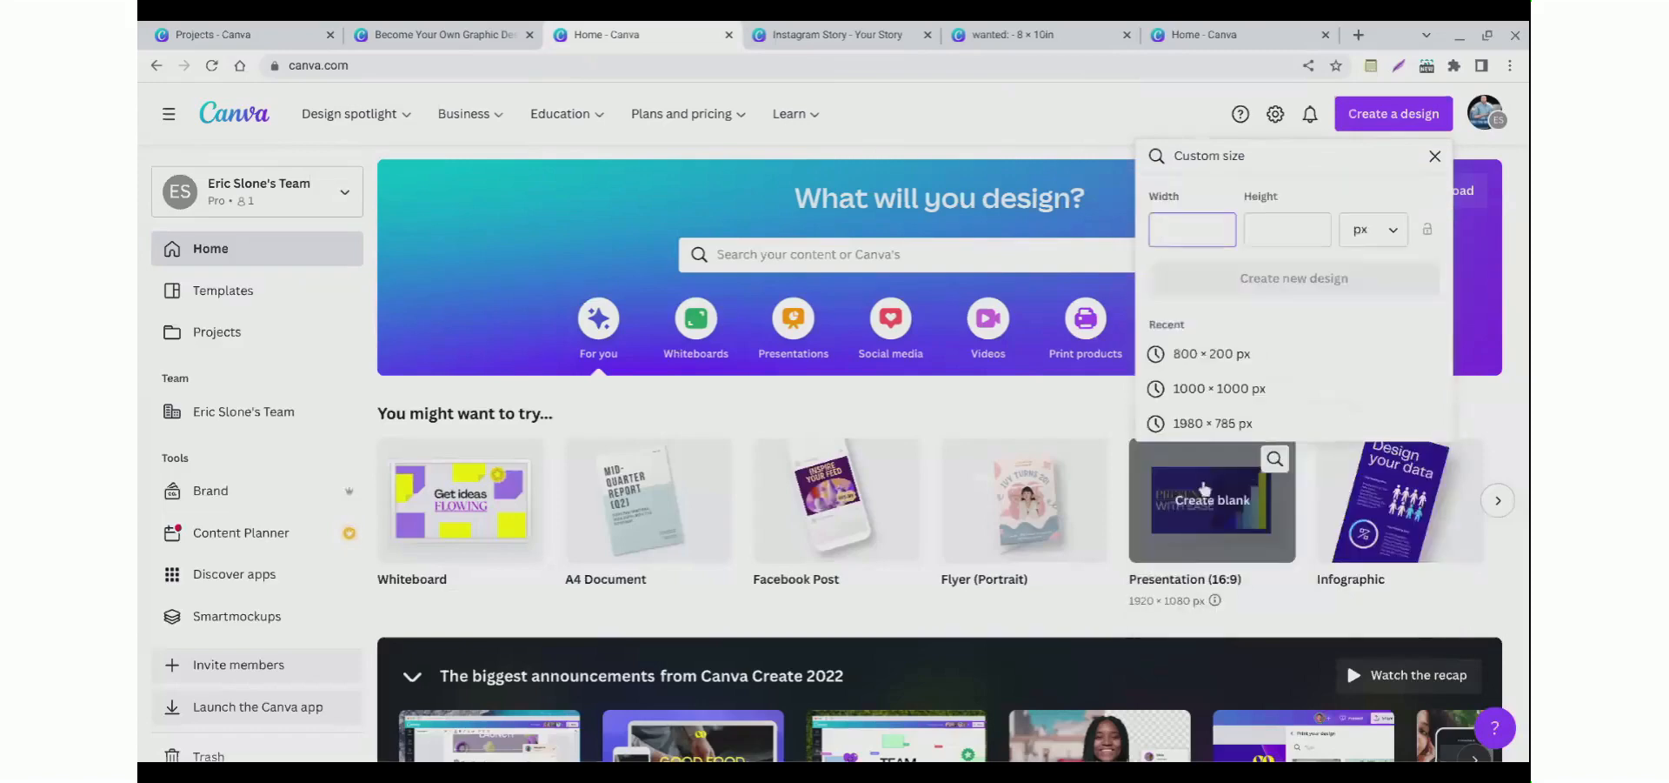
click(1374, 245)
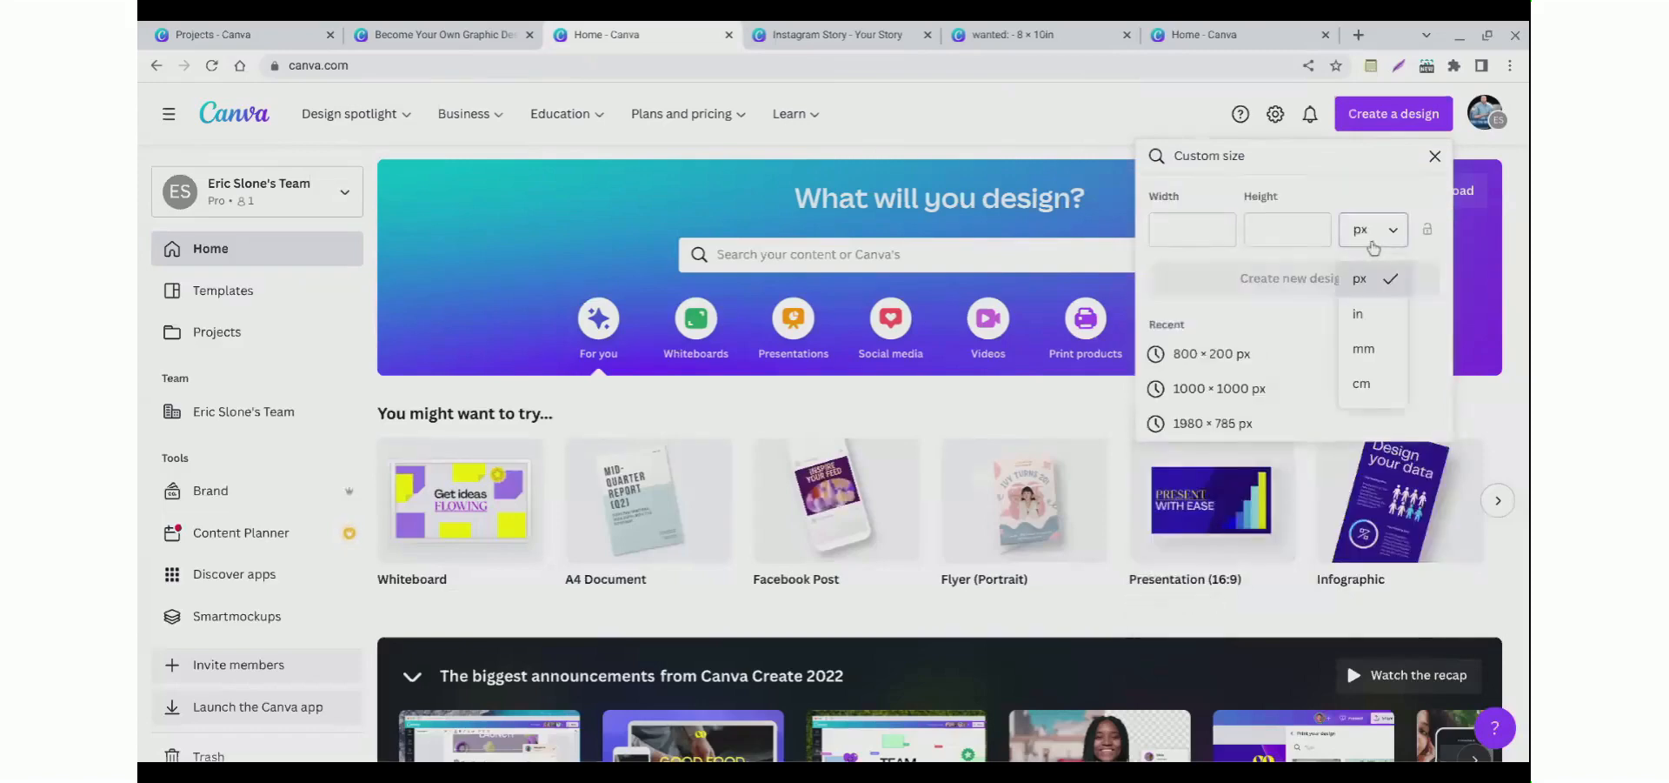
click(1358, 313)
click(1198, 236)
text(8.5)
key(Tab)
text(11)
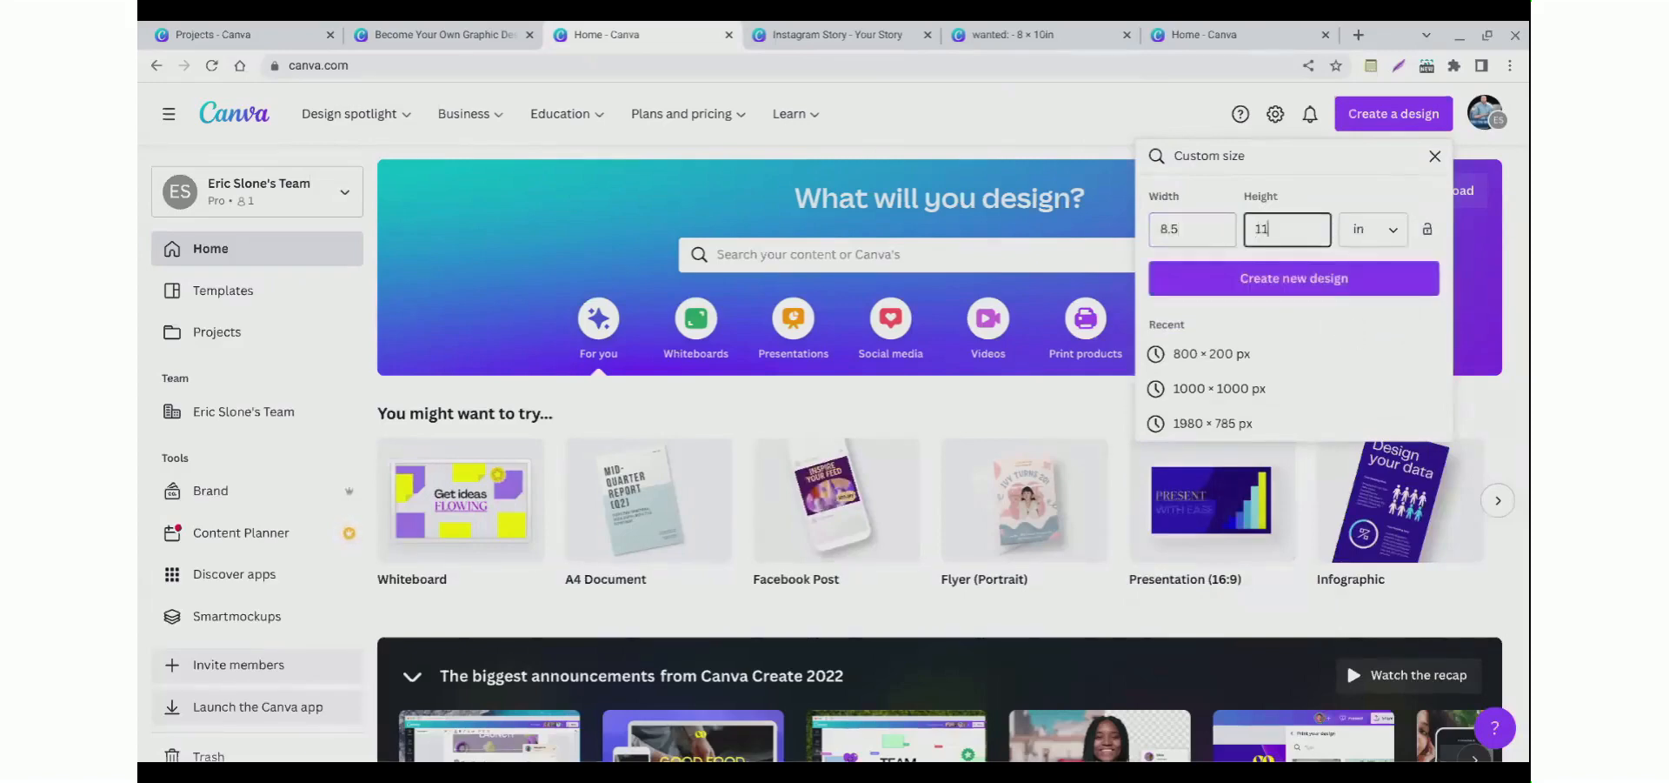
click(1244, 293)
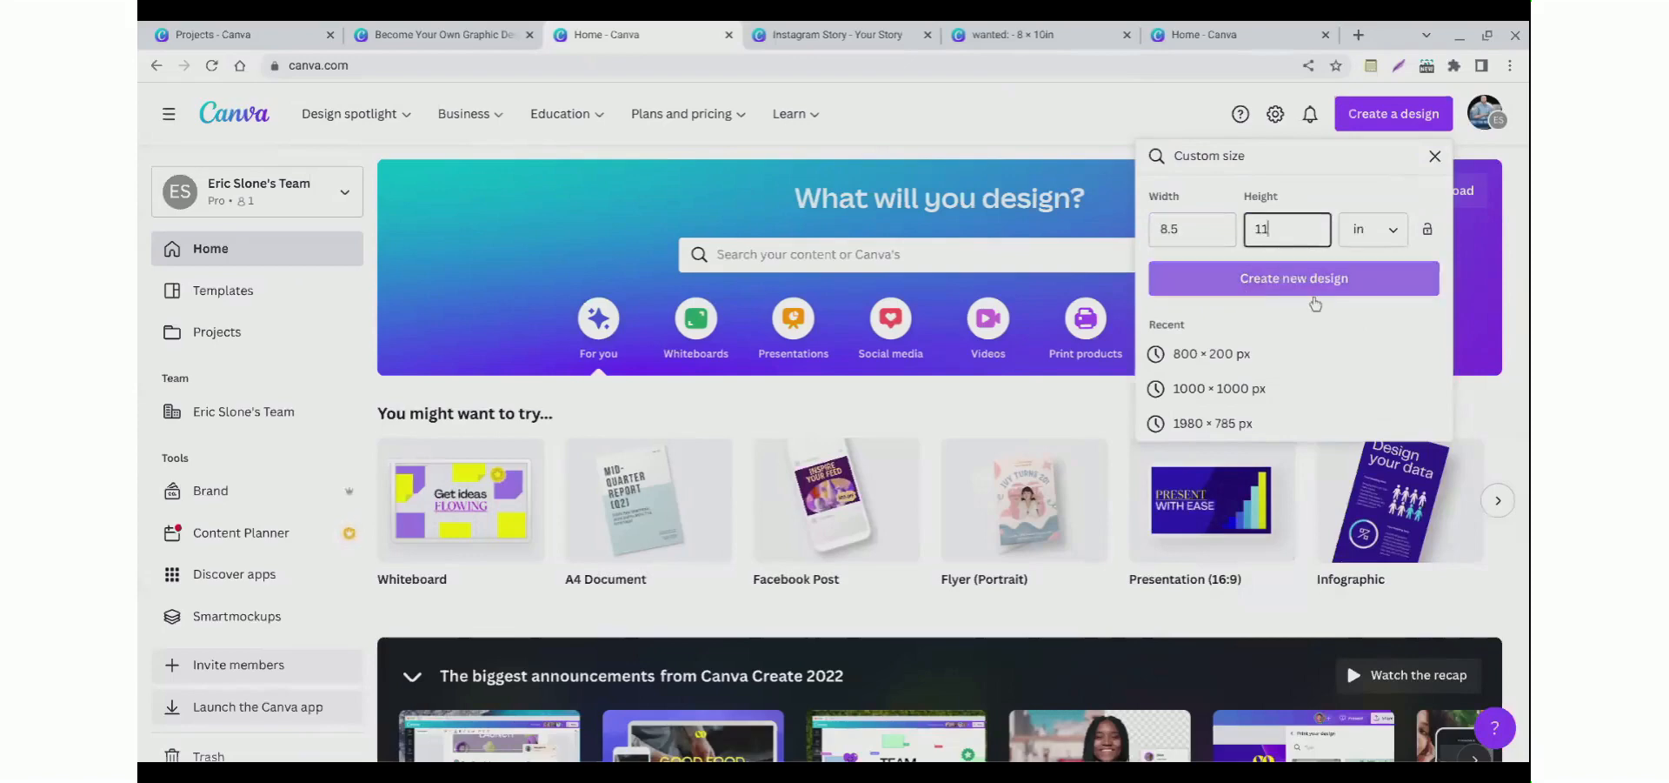
click(1273, 292)
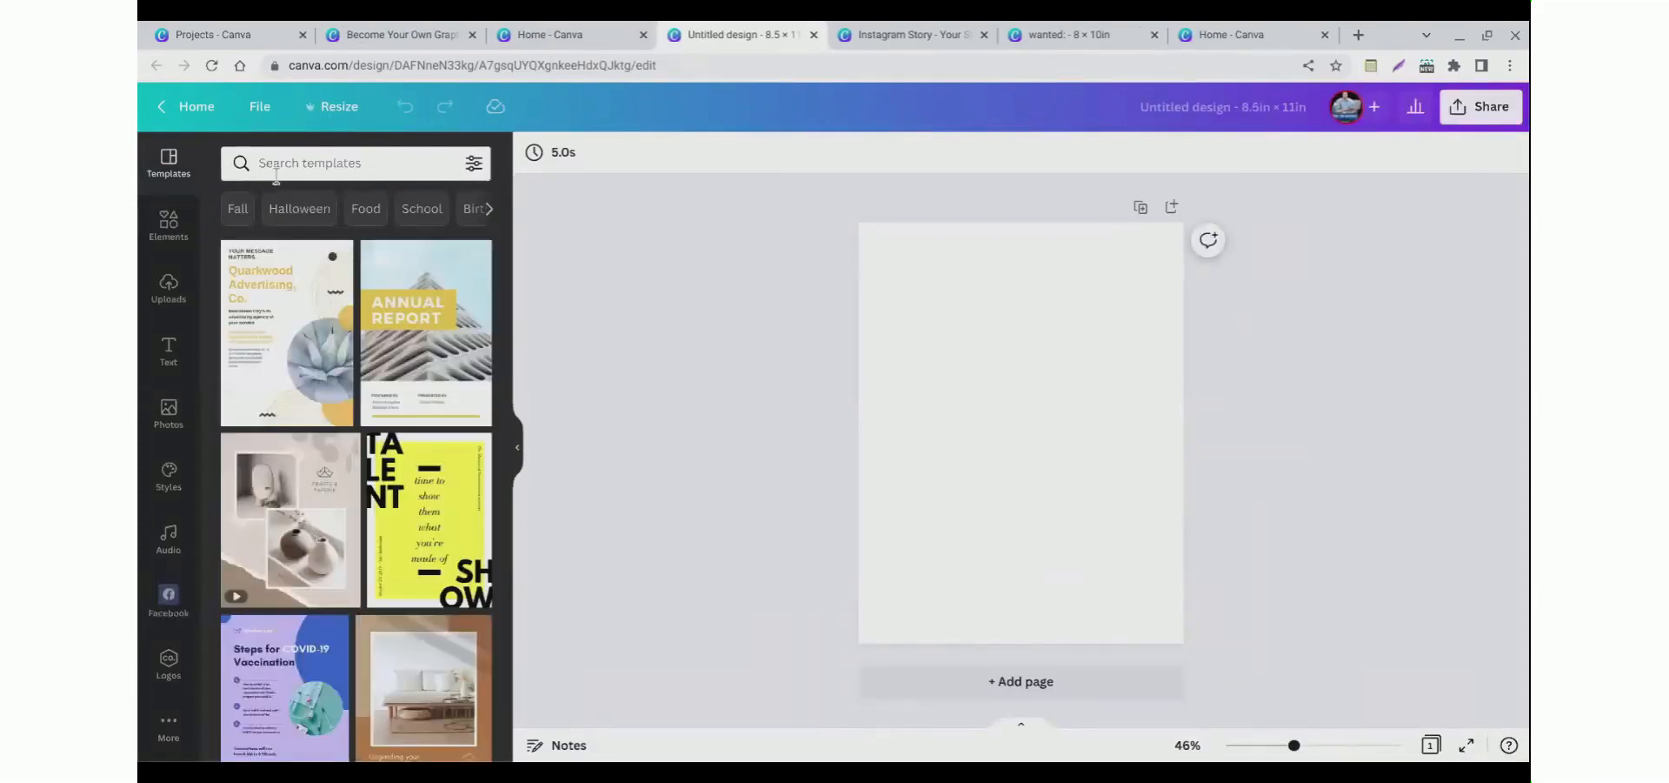
Step: Search the templates for nail salon and apply the pink Nail Art Special Promo template to the page
click(279, 174)
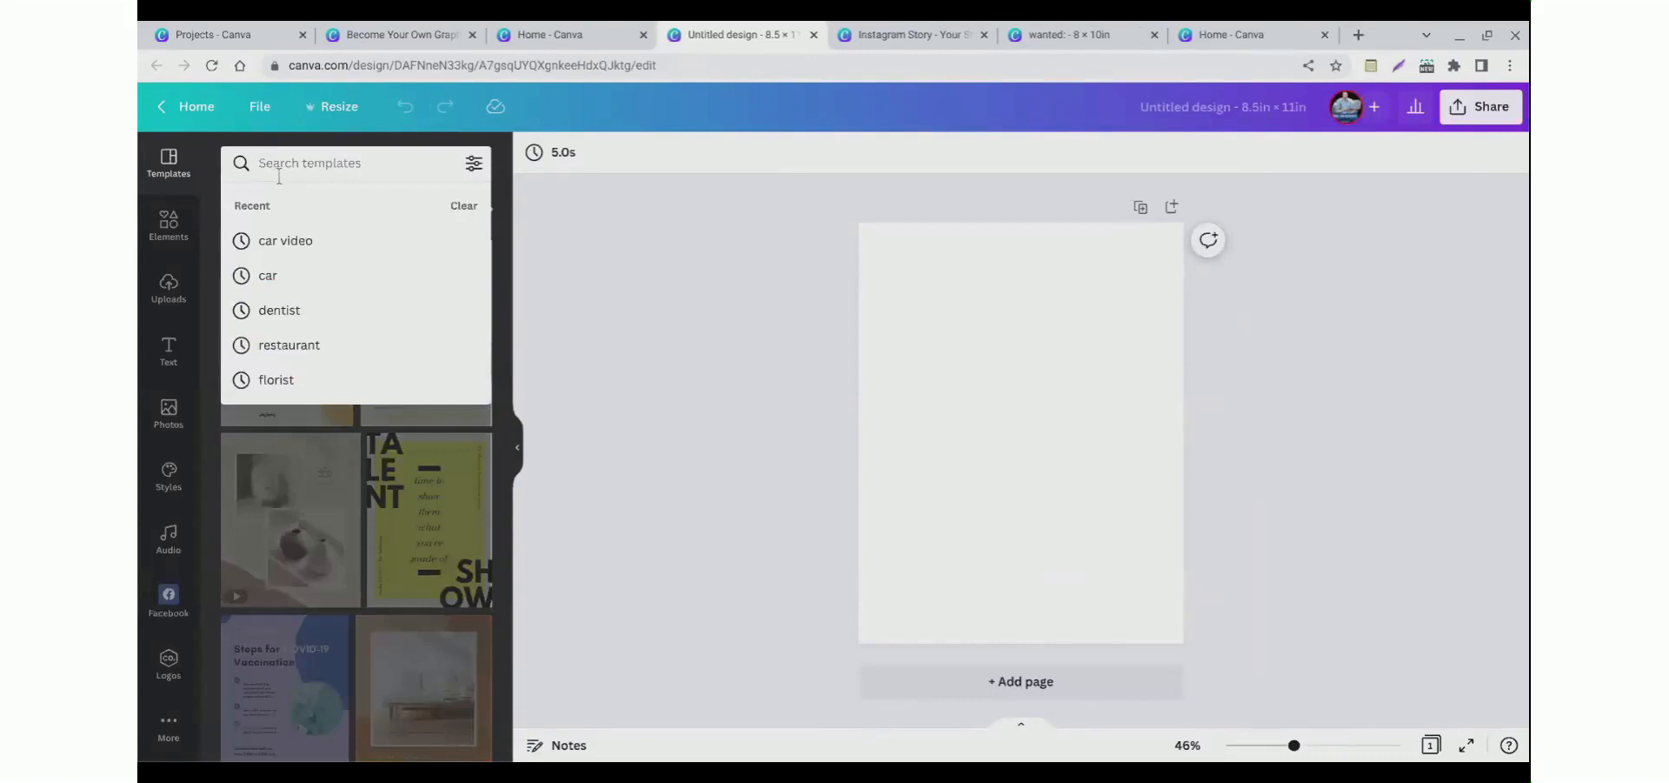
text(nail salon)
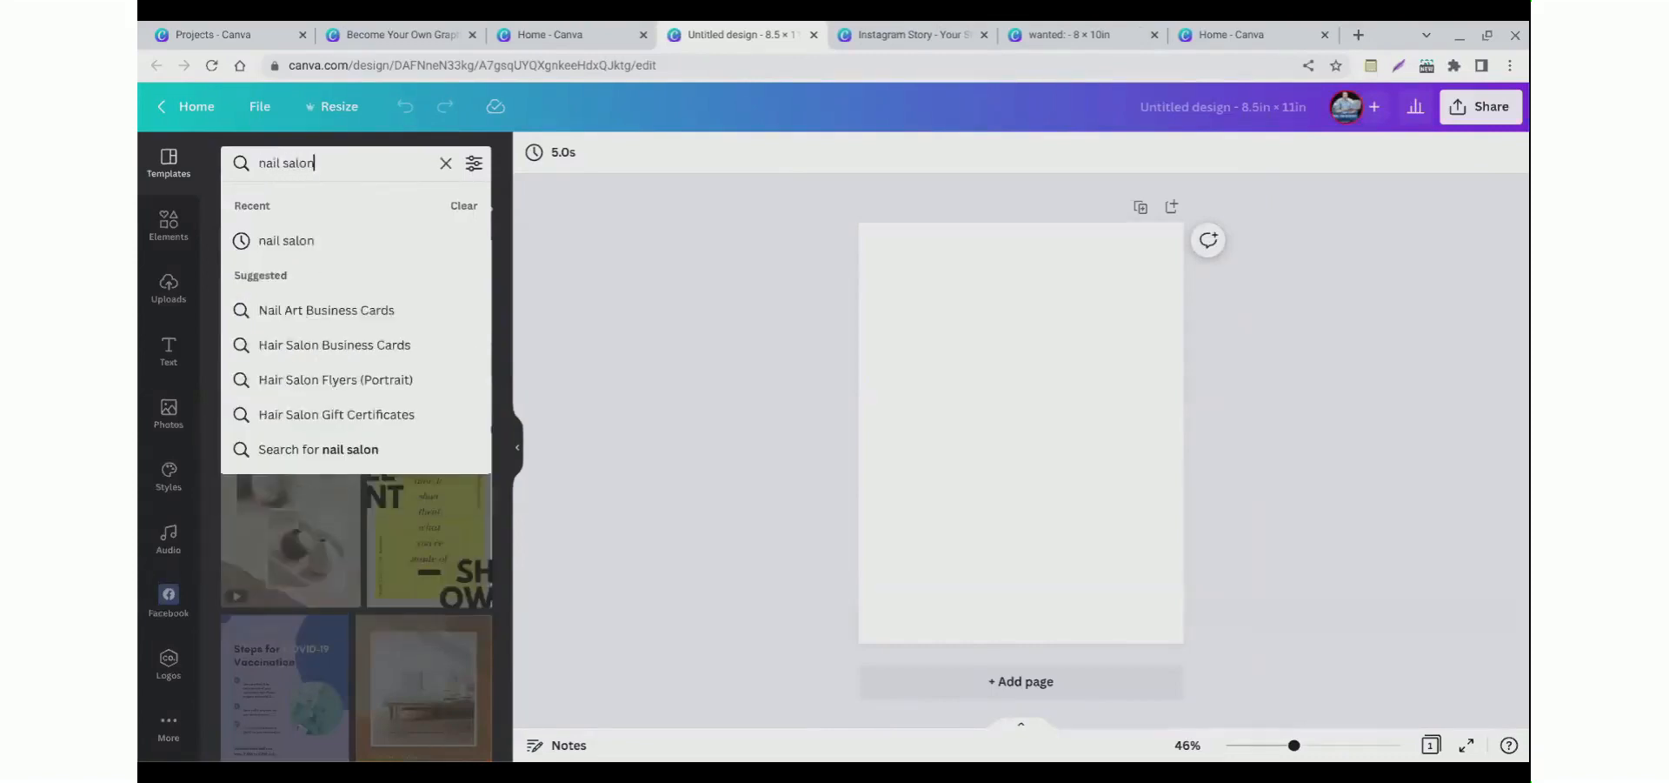
key(Return)
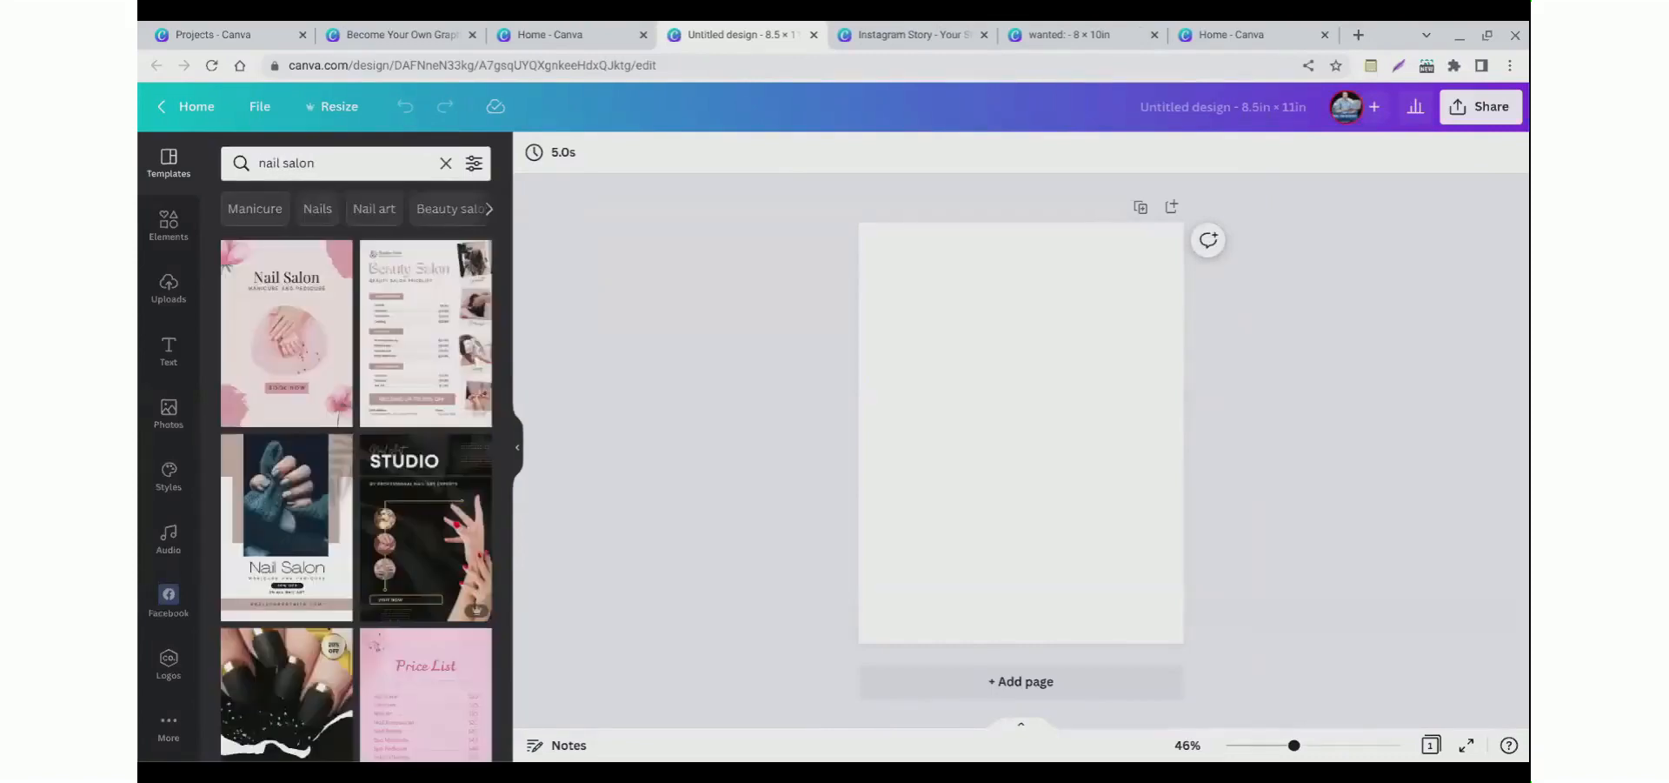
scroll(360, 527, down, 10)
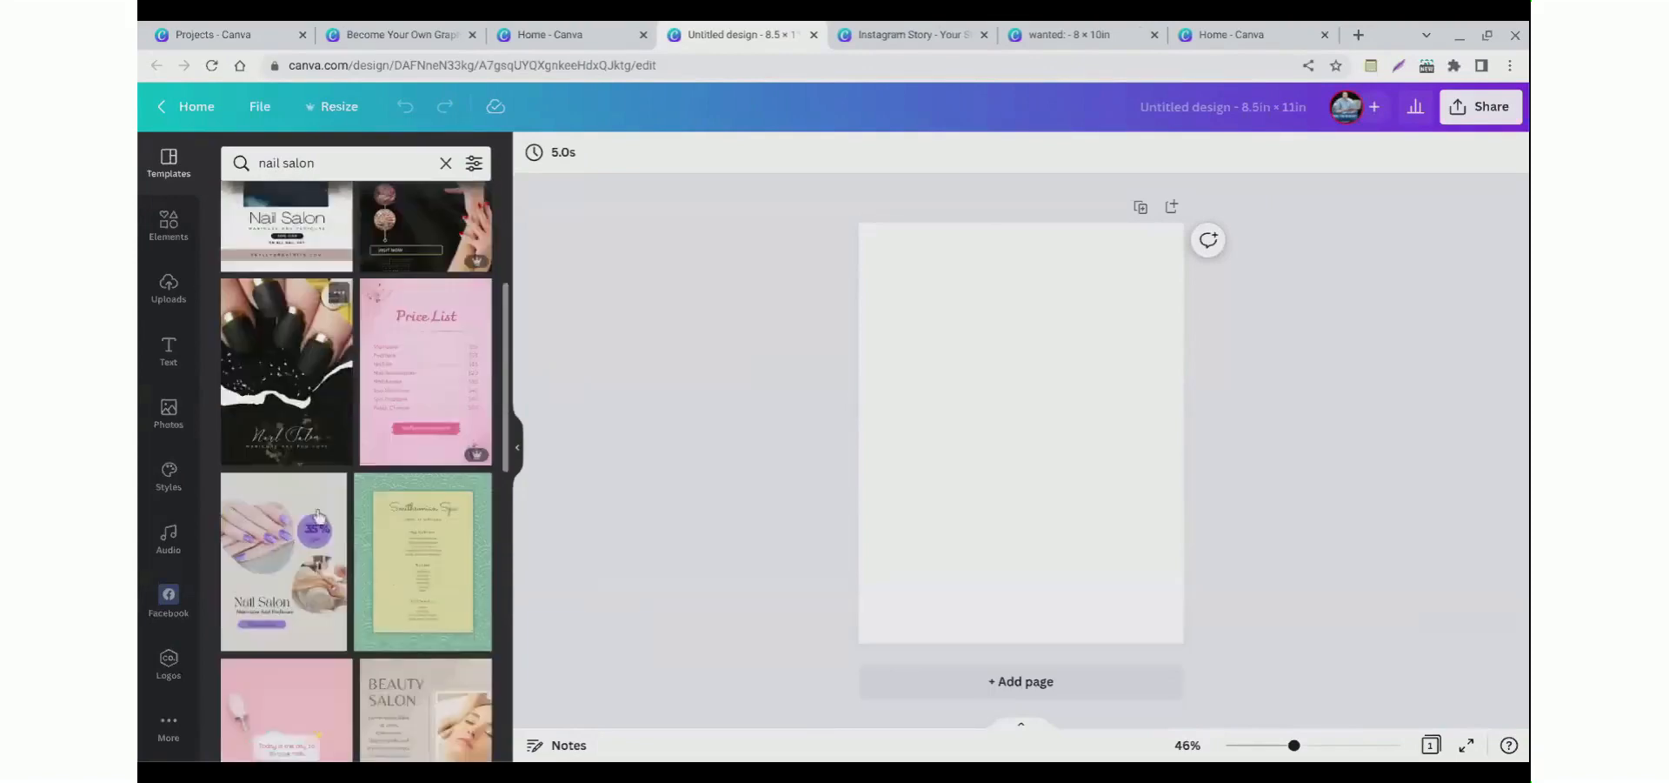
scroll(304, 522, down, 5)
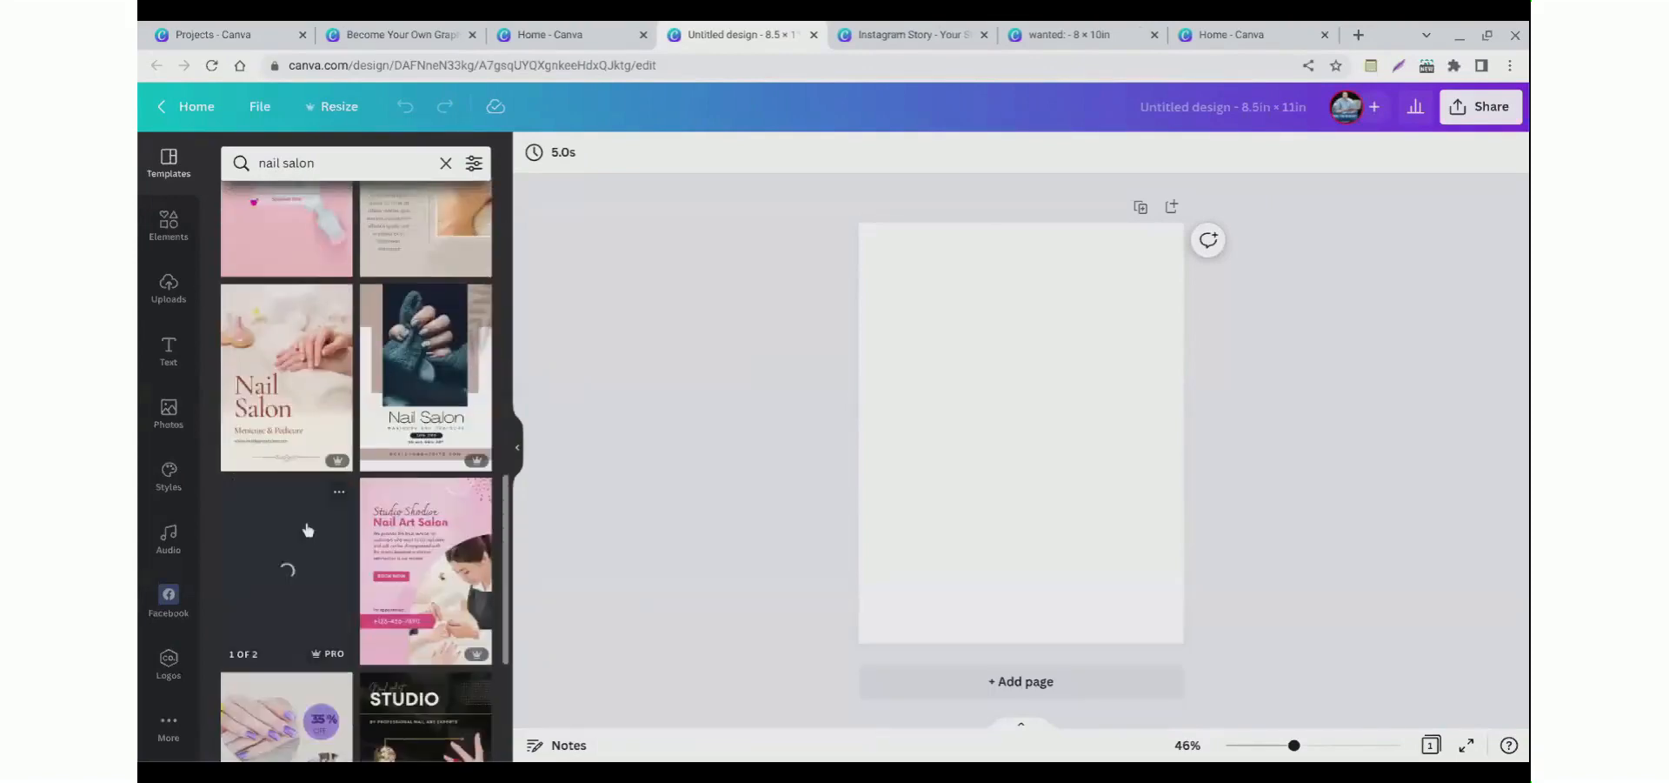
scroll(306, 530, down, 3)
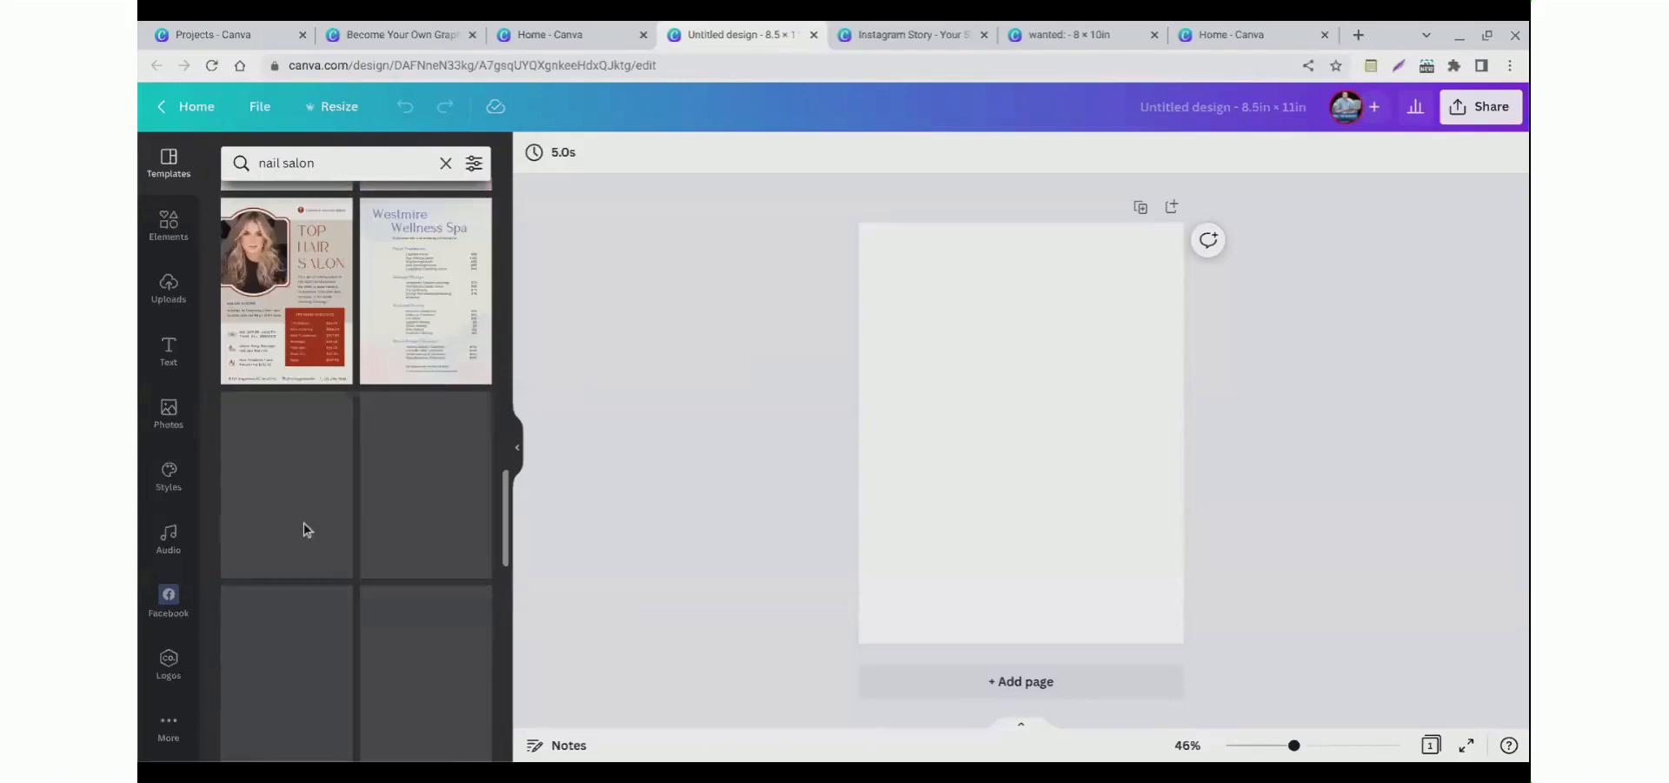
scroll(305, 529, down, 5)
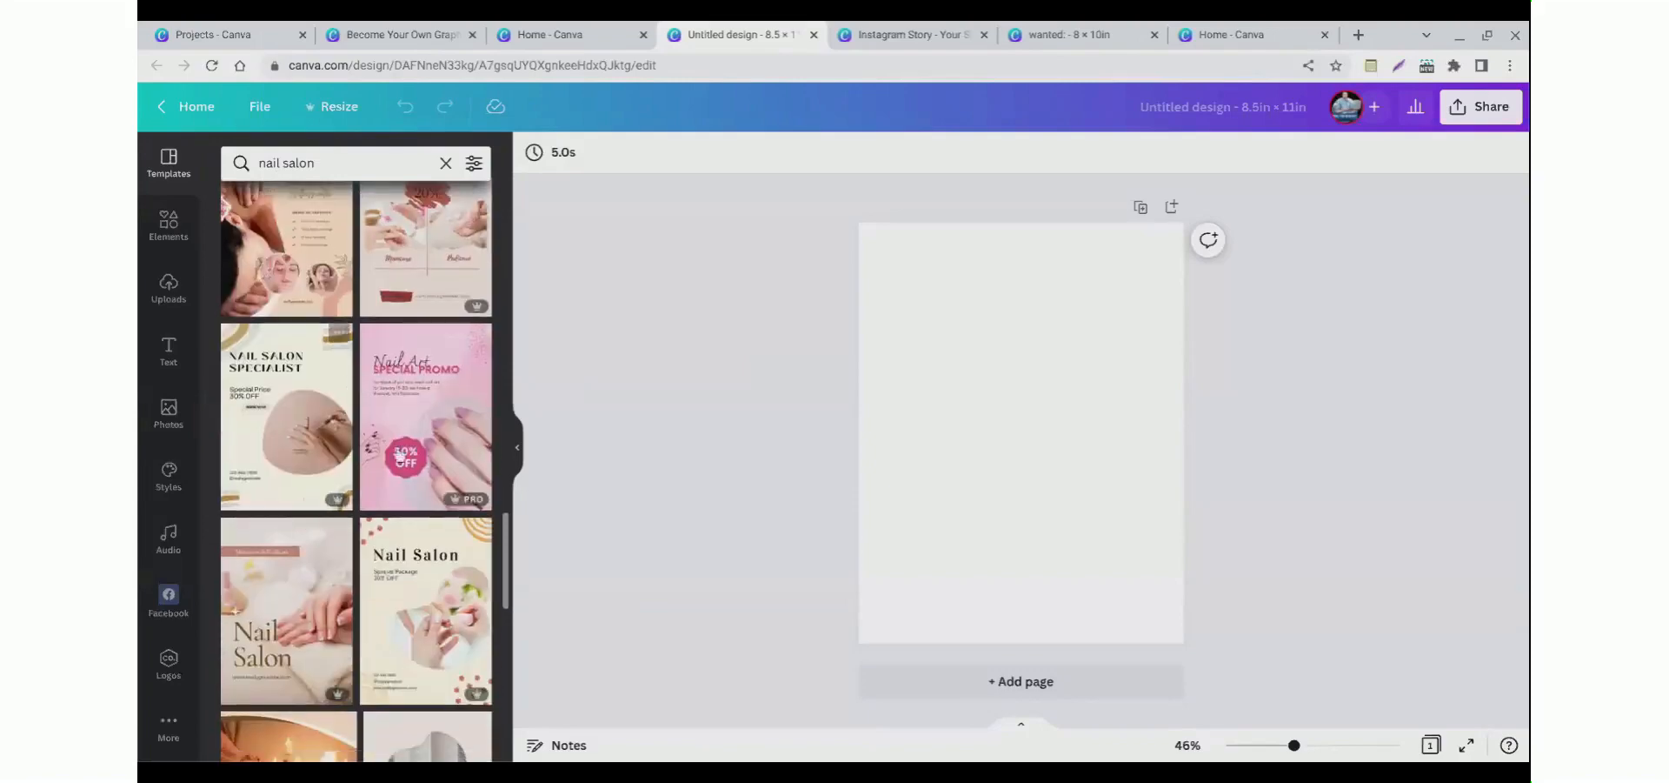
click(411, 431)
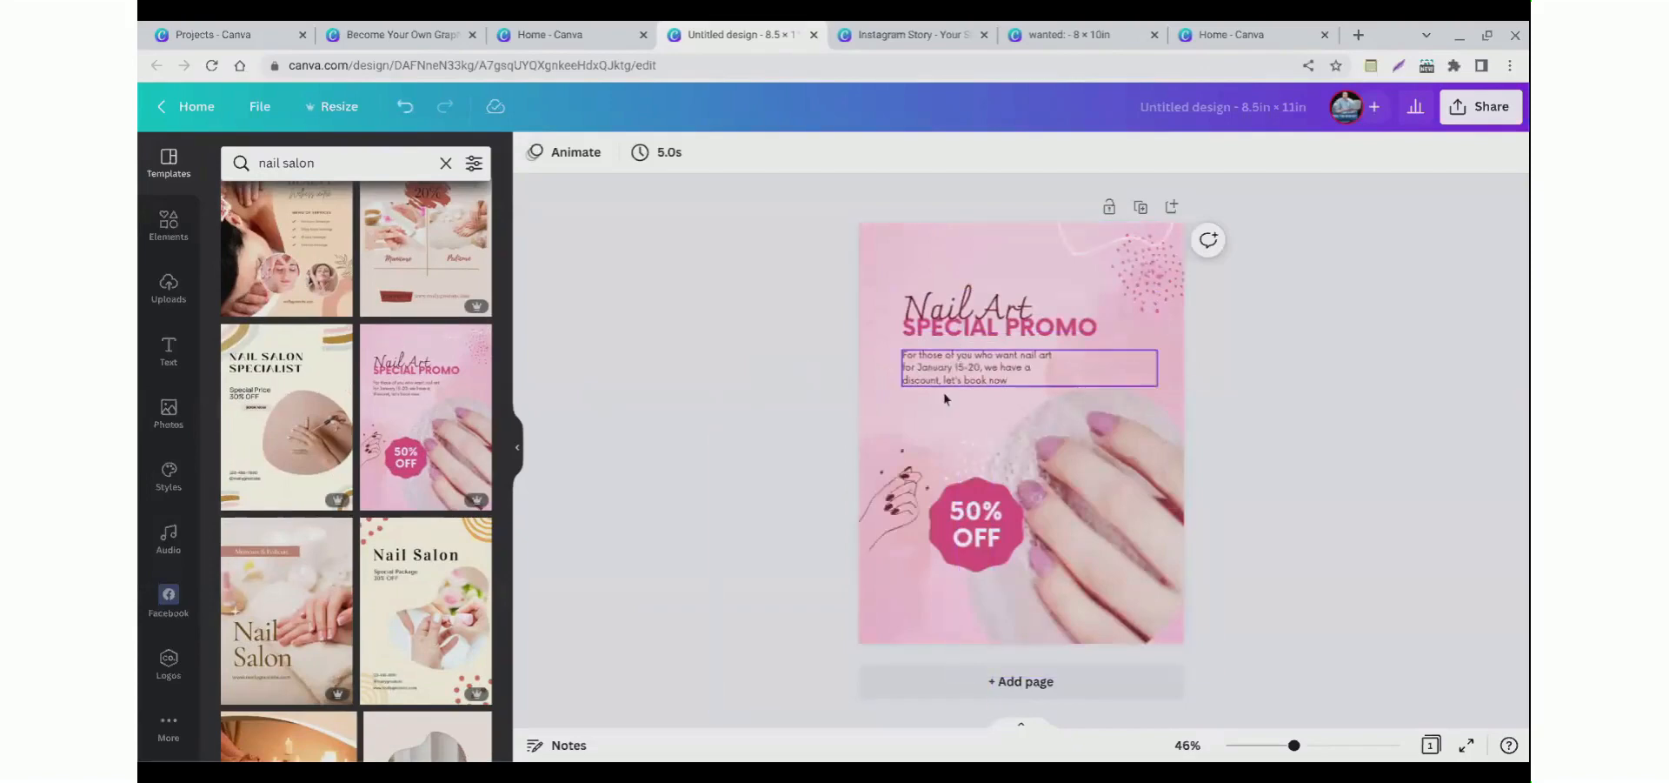
Step: Delete the hand photo from the lower right of the flyer
mouse_move(1091, 523)
mouse_down()
mouse_move(1141, 526)
mouse_move(1100, 504)
mouse_move(1074, 444)
mouse_move(1102, 522)
mouse_move(1110, 488)
mouse_move(1095, 502)
mouse_up()
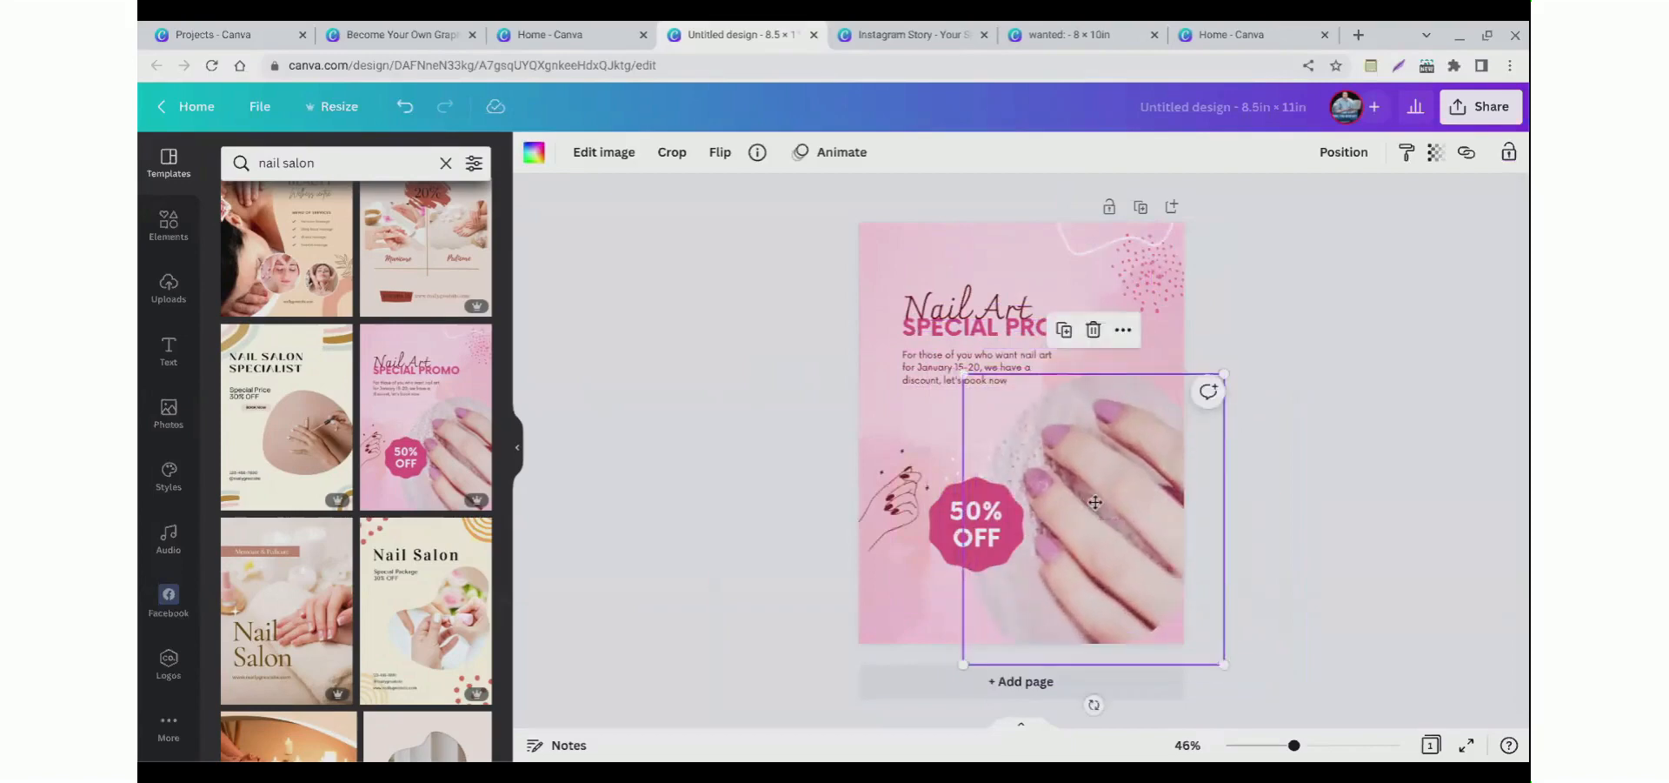
right_click(1095, 509)
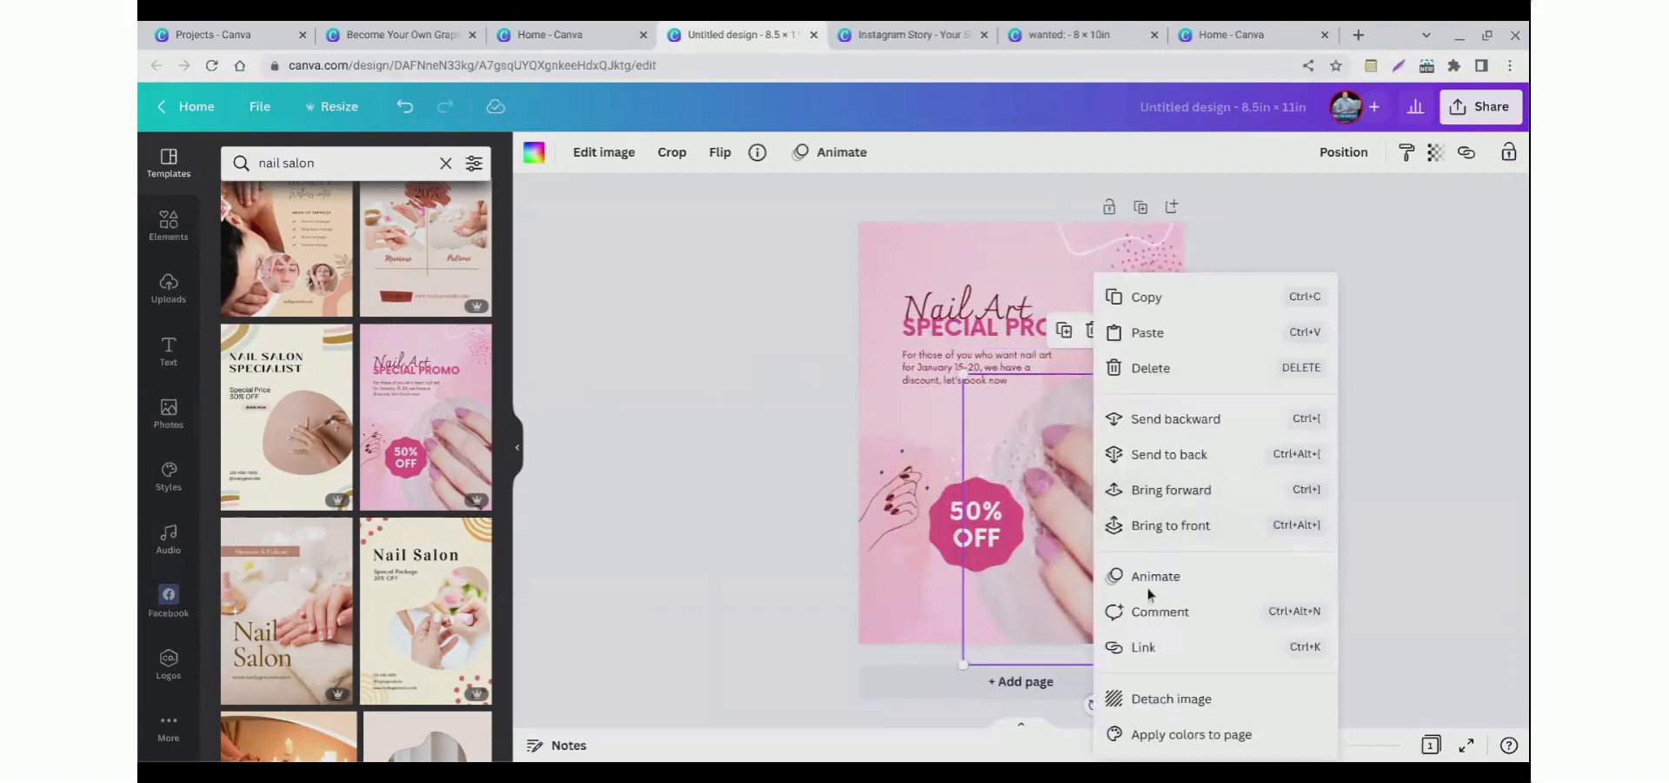
click(1146, 367)
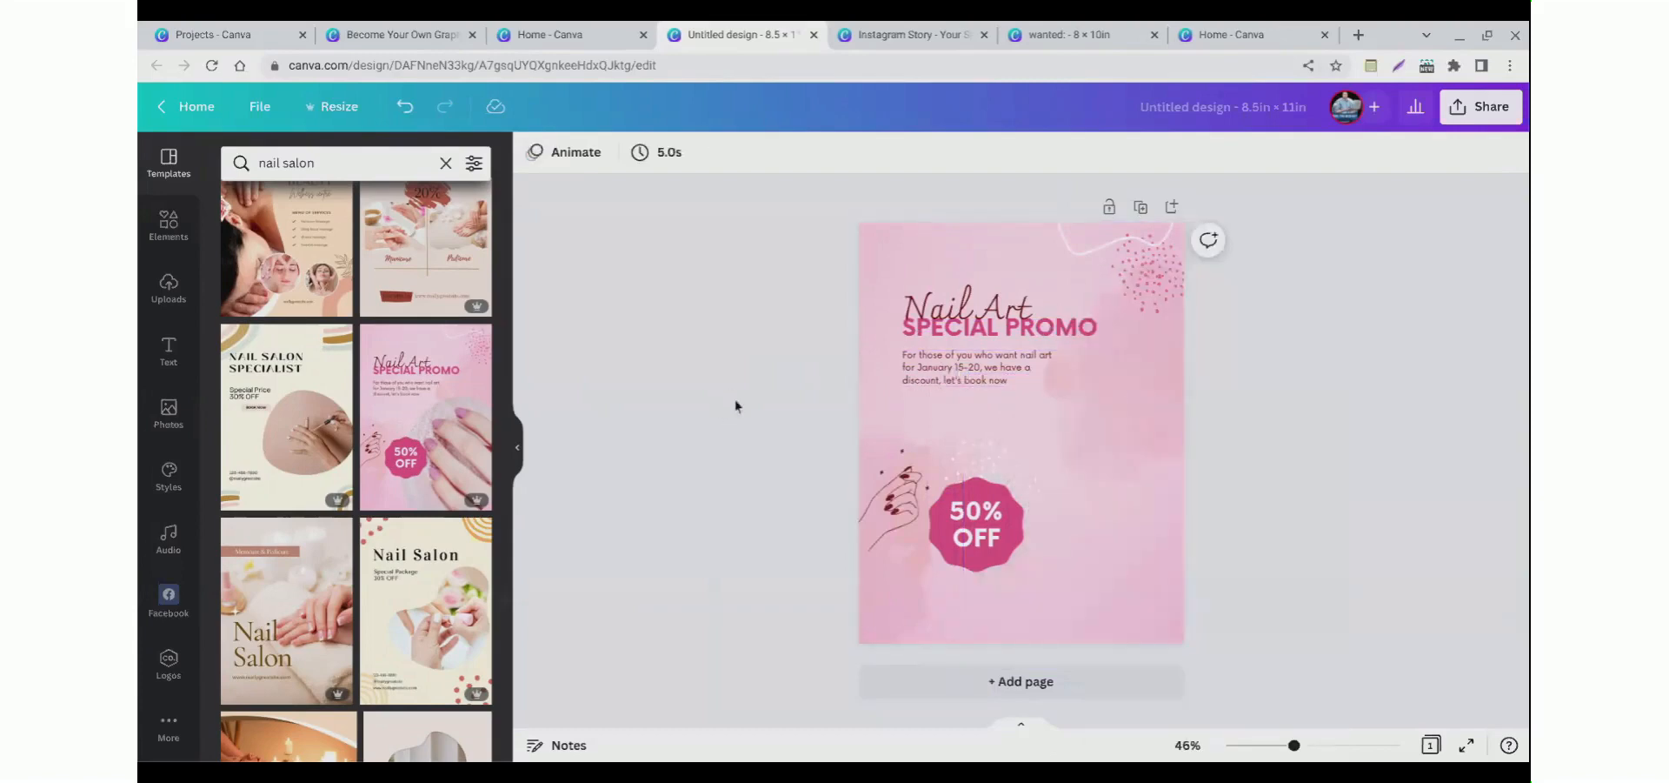
Step: Search the elements for nails and add the pink-nailed hand graphic at the lower right of the page
click(171, 244)
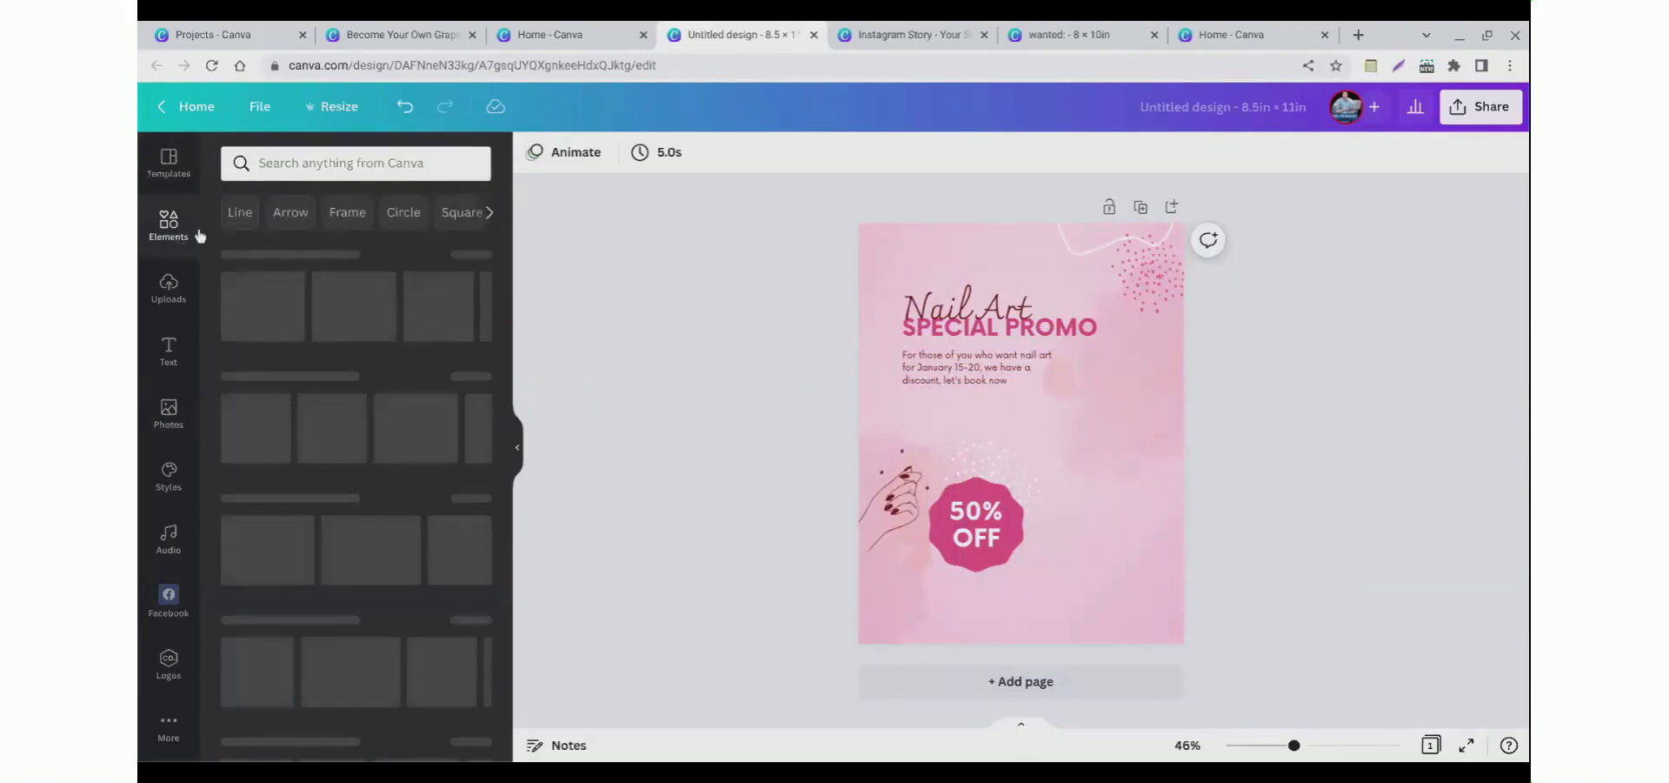
click(306, 170)
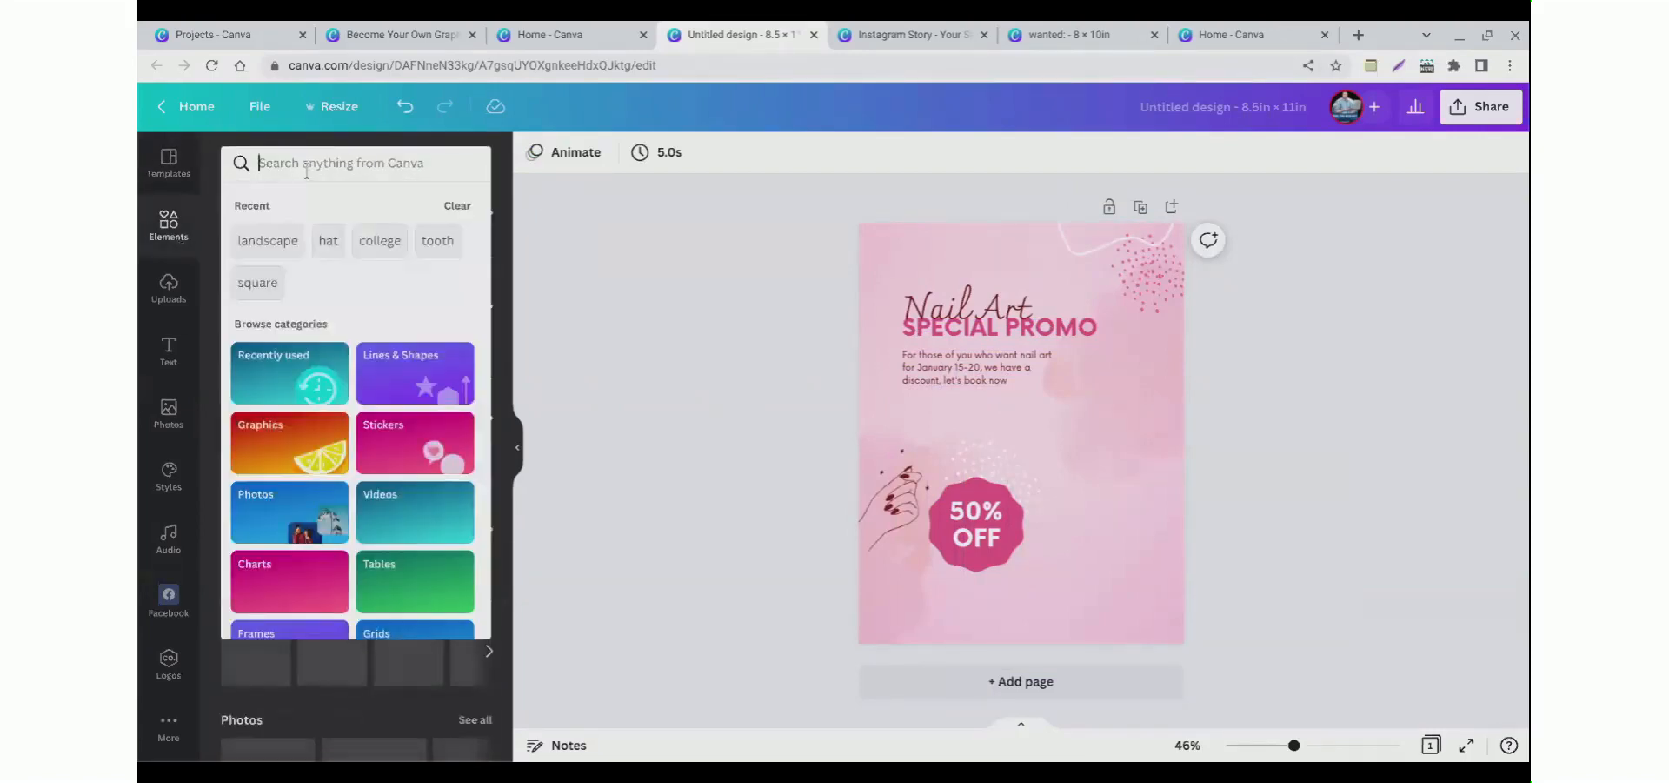
text(nails)
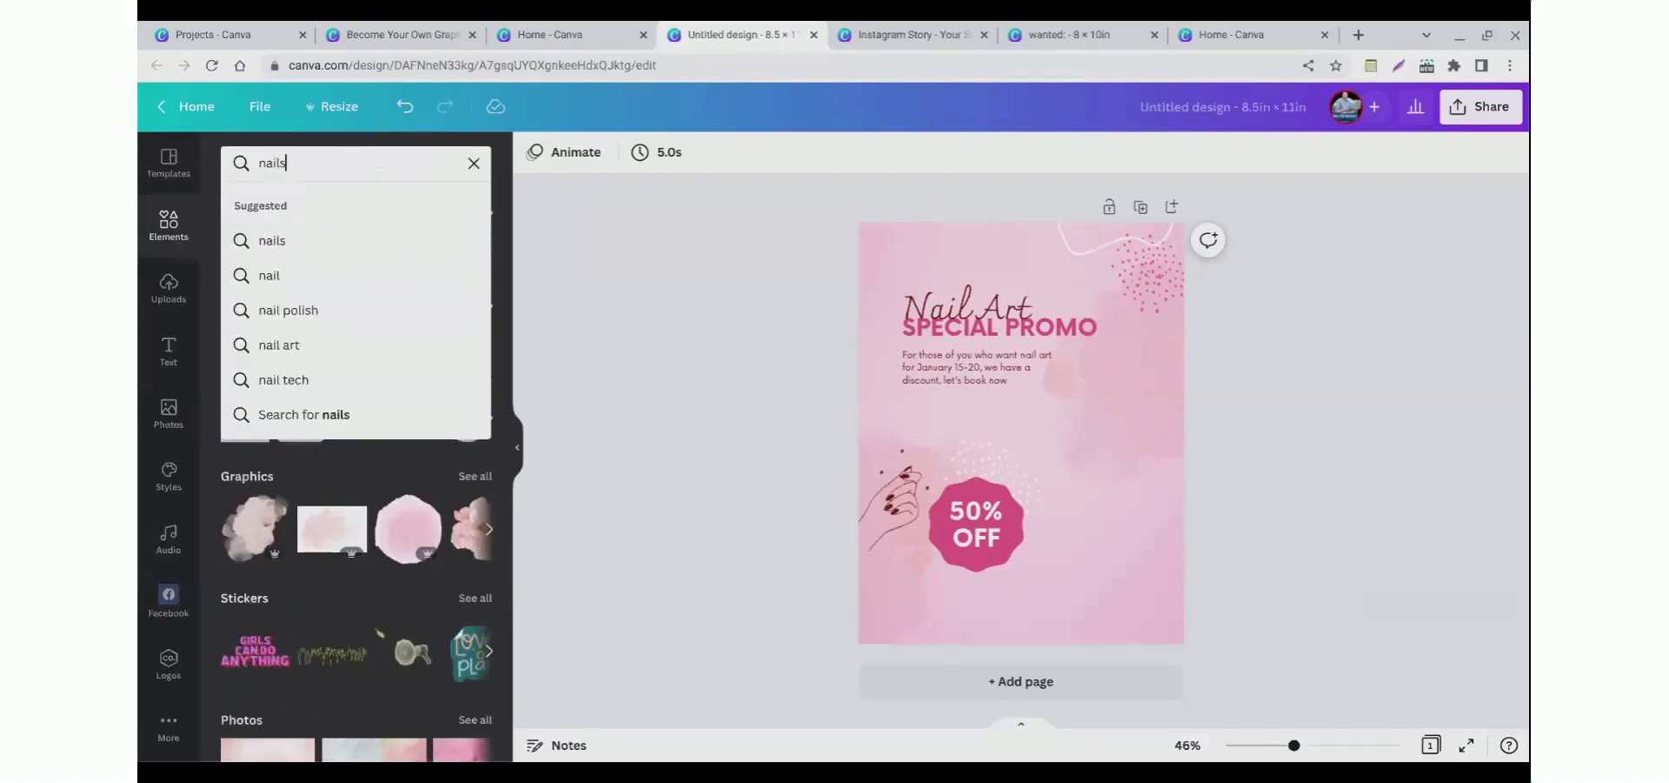
key(Return)
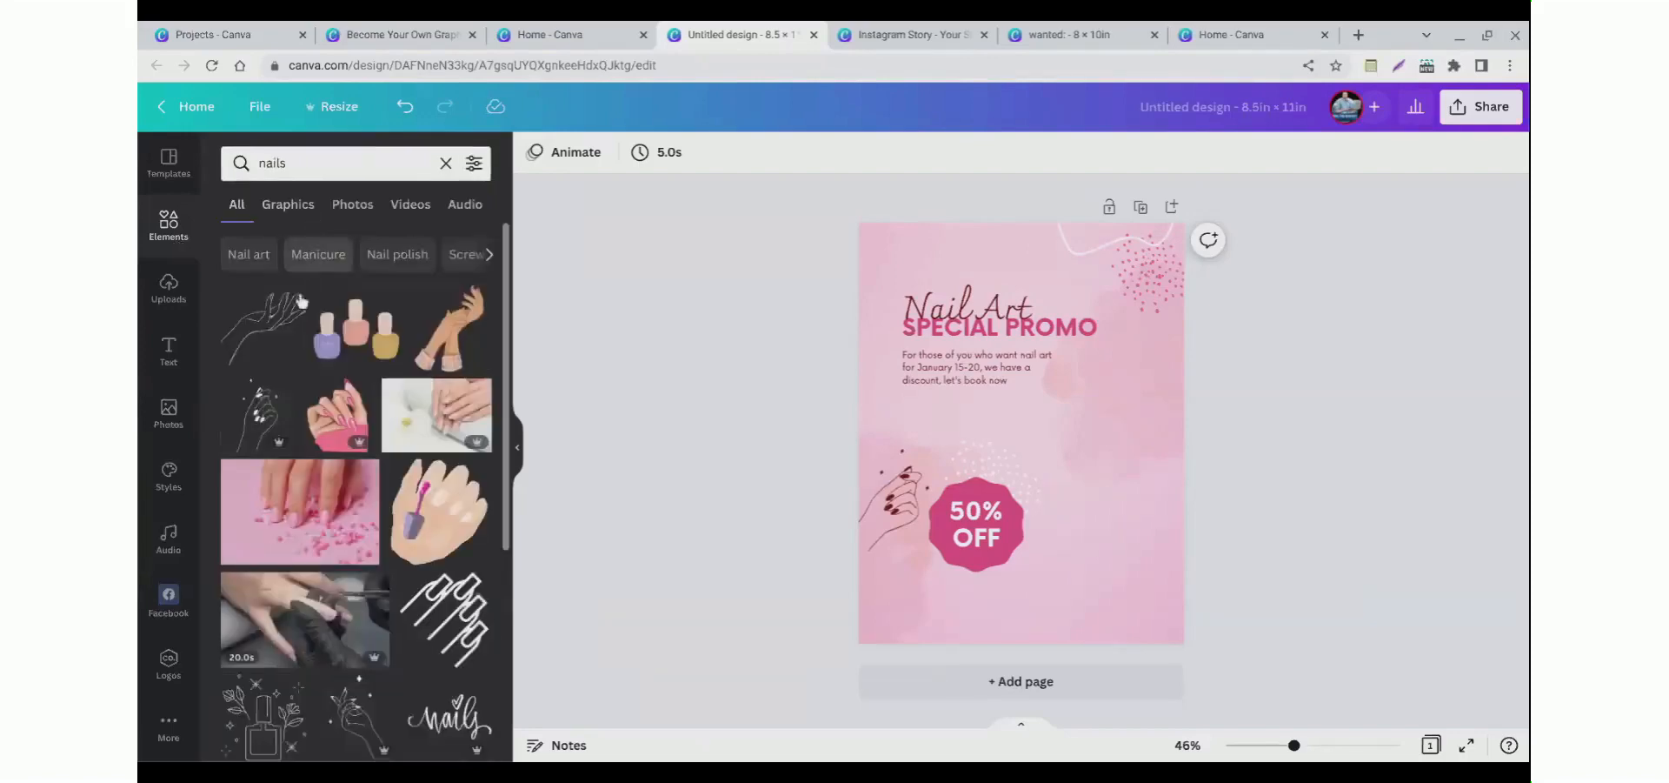
click(338, 443)
drag(1025, 479, 1126, 562)
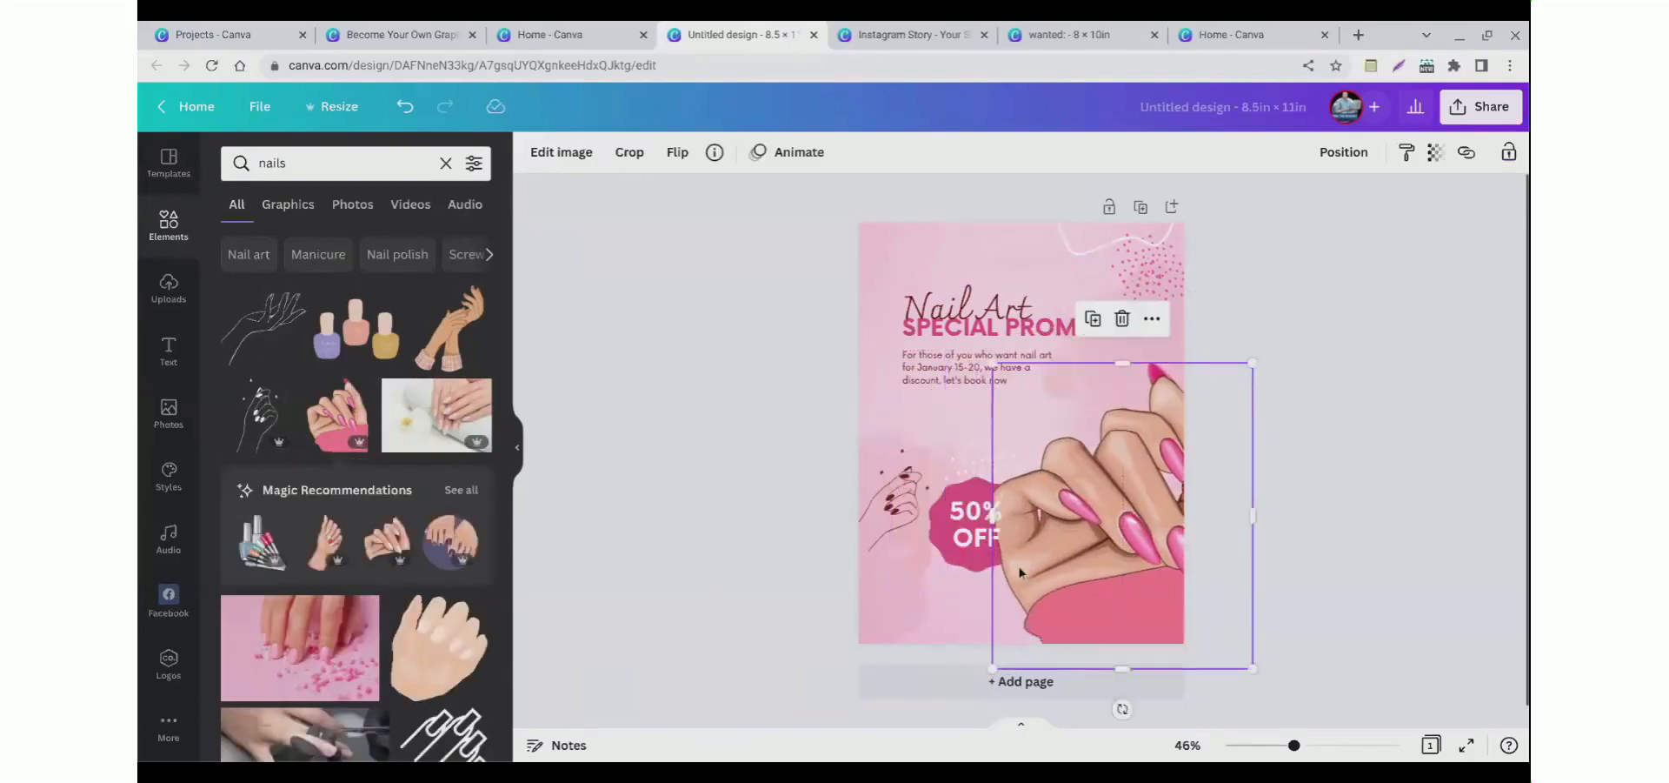
Step: Move the 50% OFF badge slightly left on the flyer
click(960, 561)
drag(977, 555, 941, 563)
click(941, 563)
mouse_move(988, 506)
mouse_down()
mouse_move(1078, 457)
mouse_move(984, 509)
mouse_up()
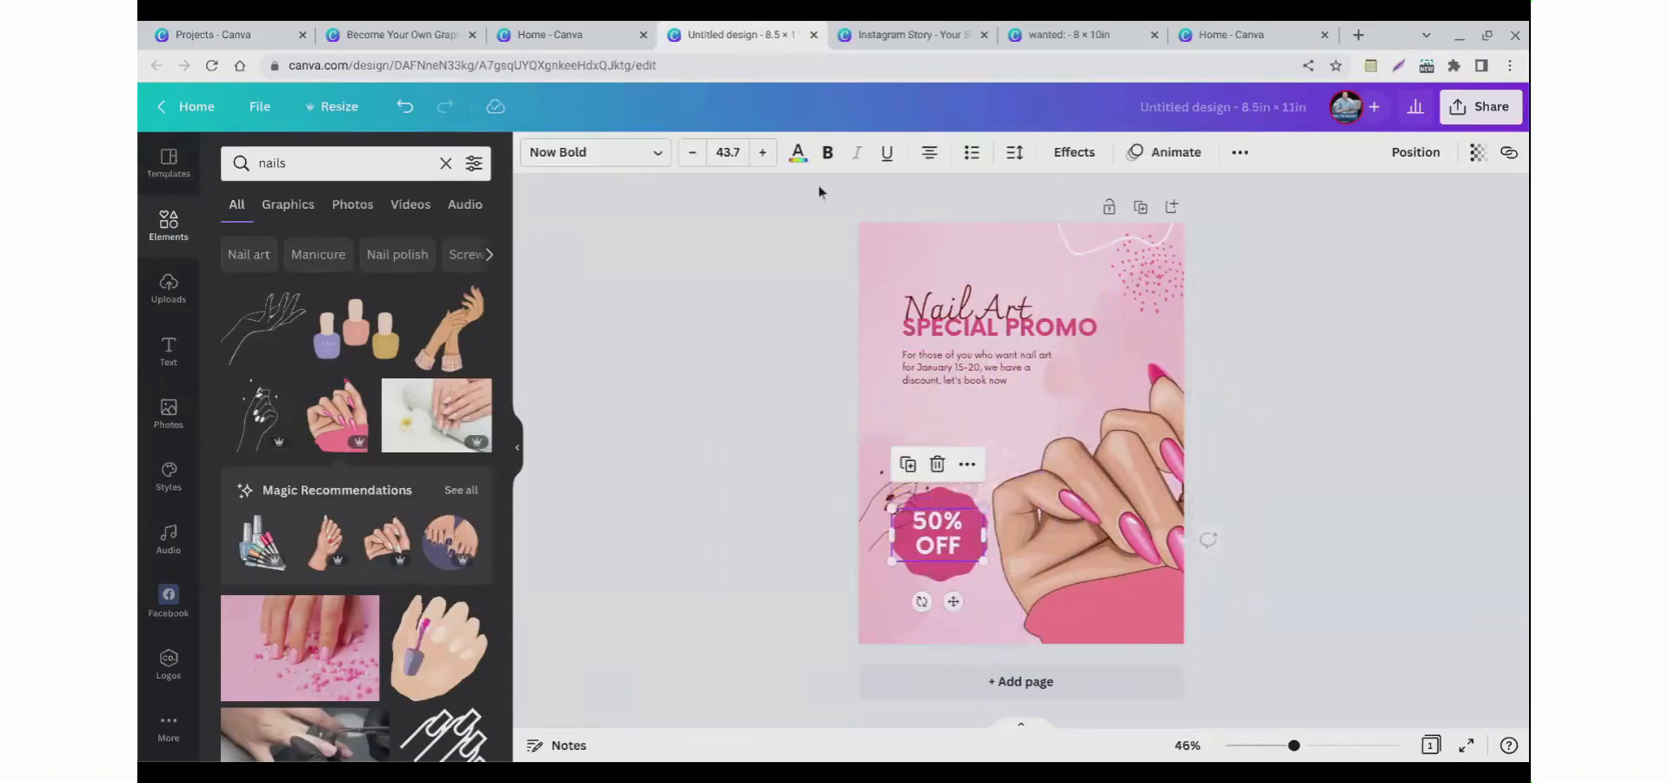
click(798, 154)
key(Escape)
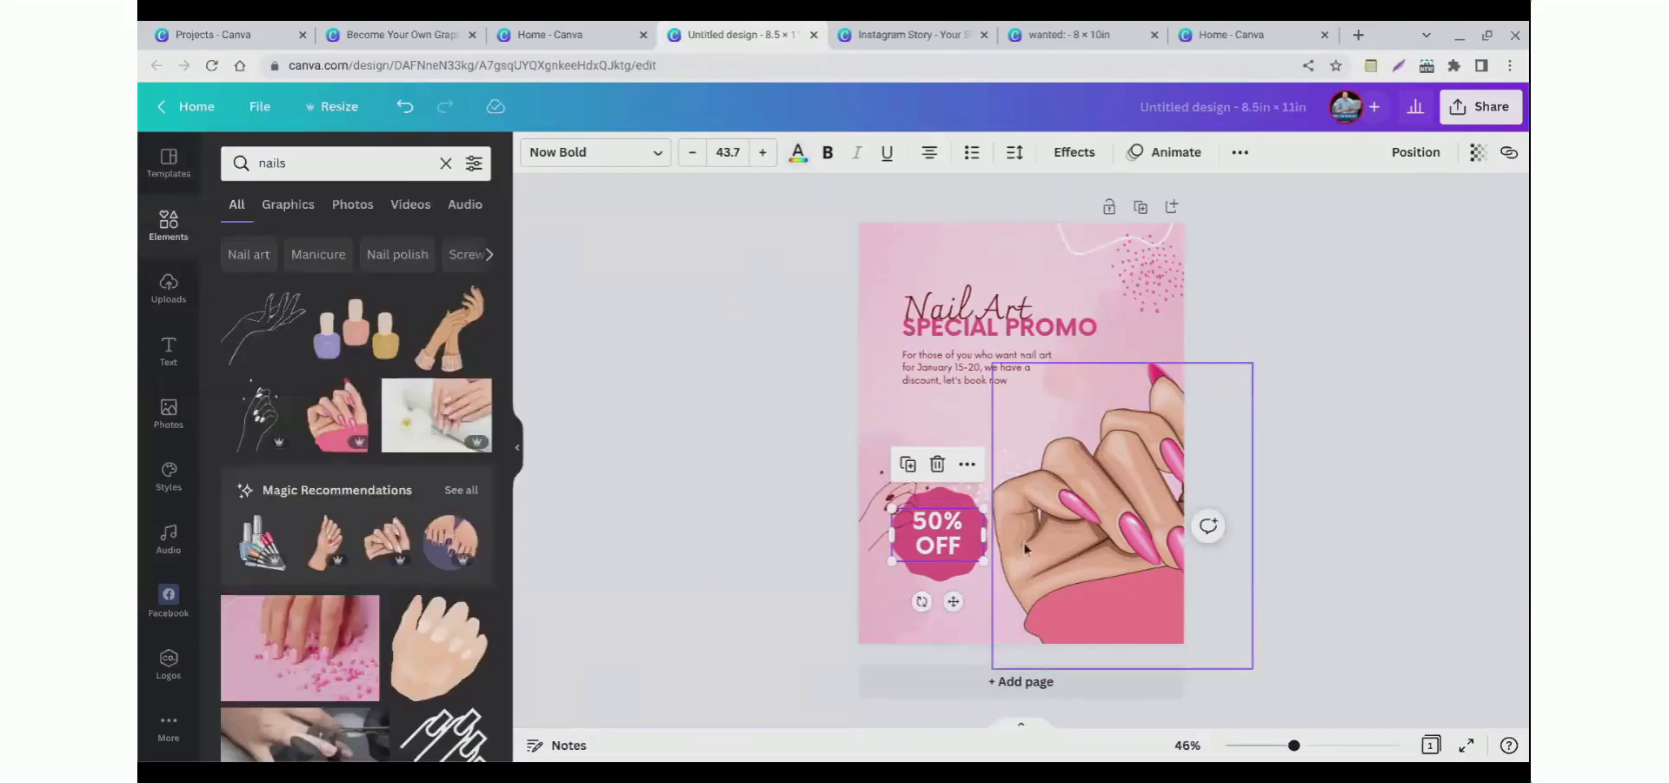
Step: Replace the hand graphic with a photo of a woman showing manicured nails from the nails photo results
mouse_move(1027, 537)
mouse_down()
mouse_move(1032, 373)
mouse_move(1043, 553)
mouse_move(1043, 521)
mouse_up()
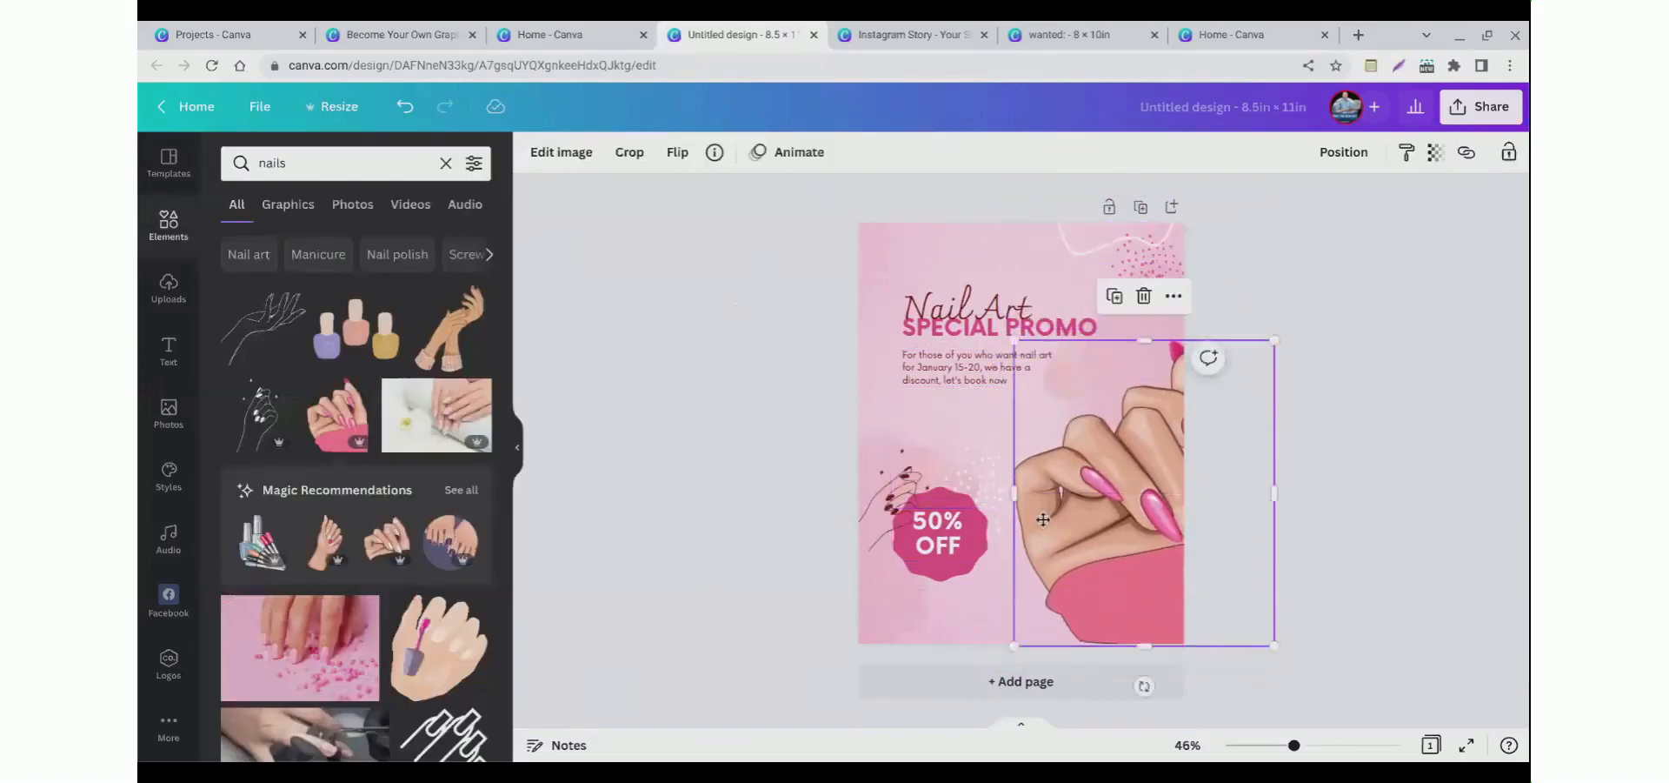
key(Delete)
click(352, 219)
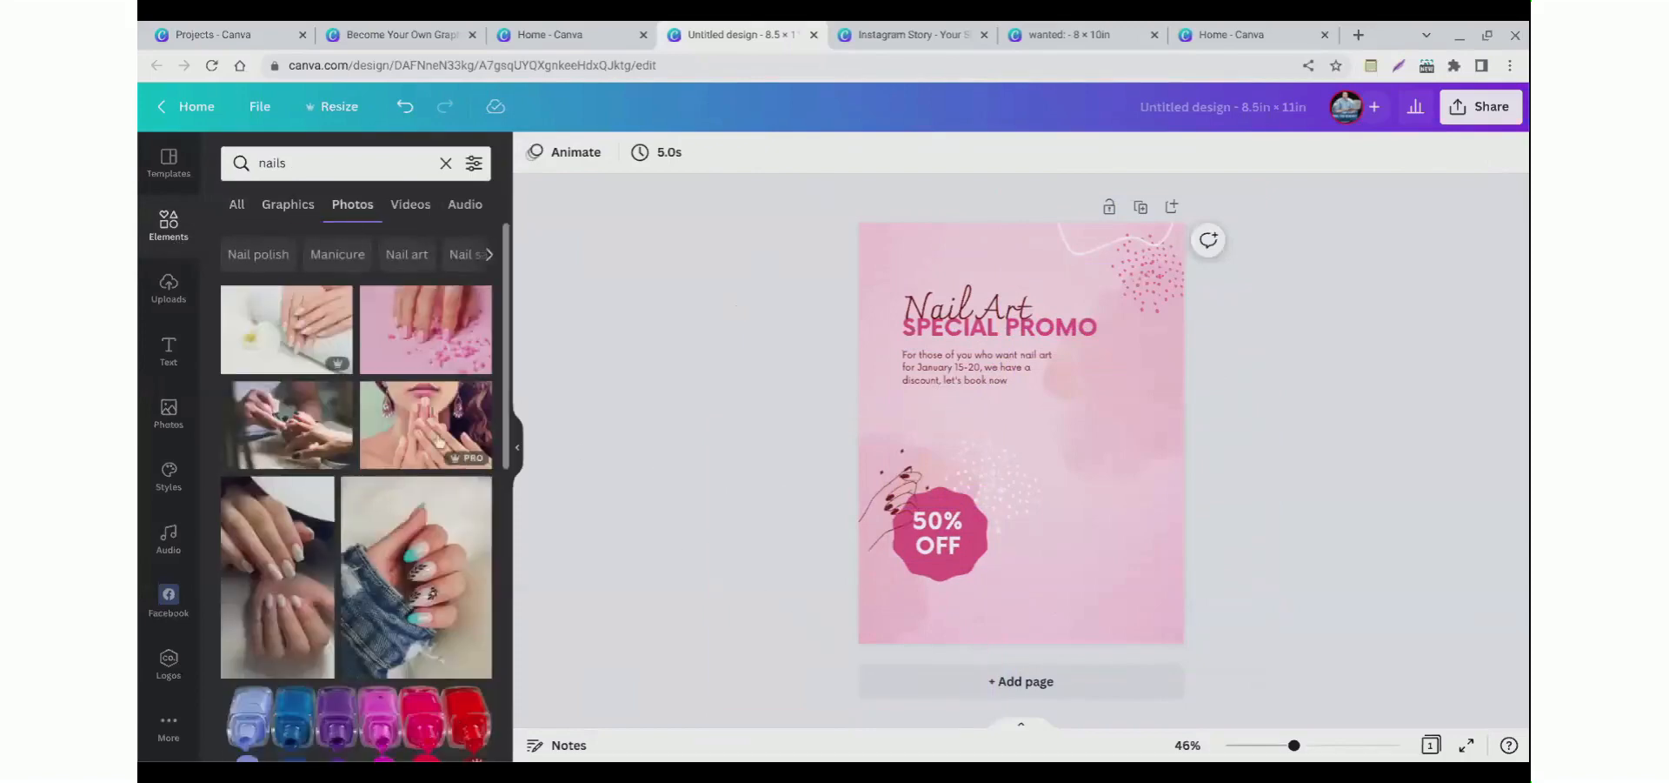
click(407, 448)
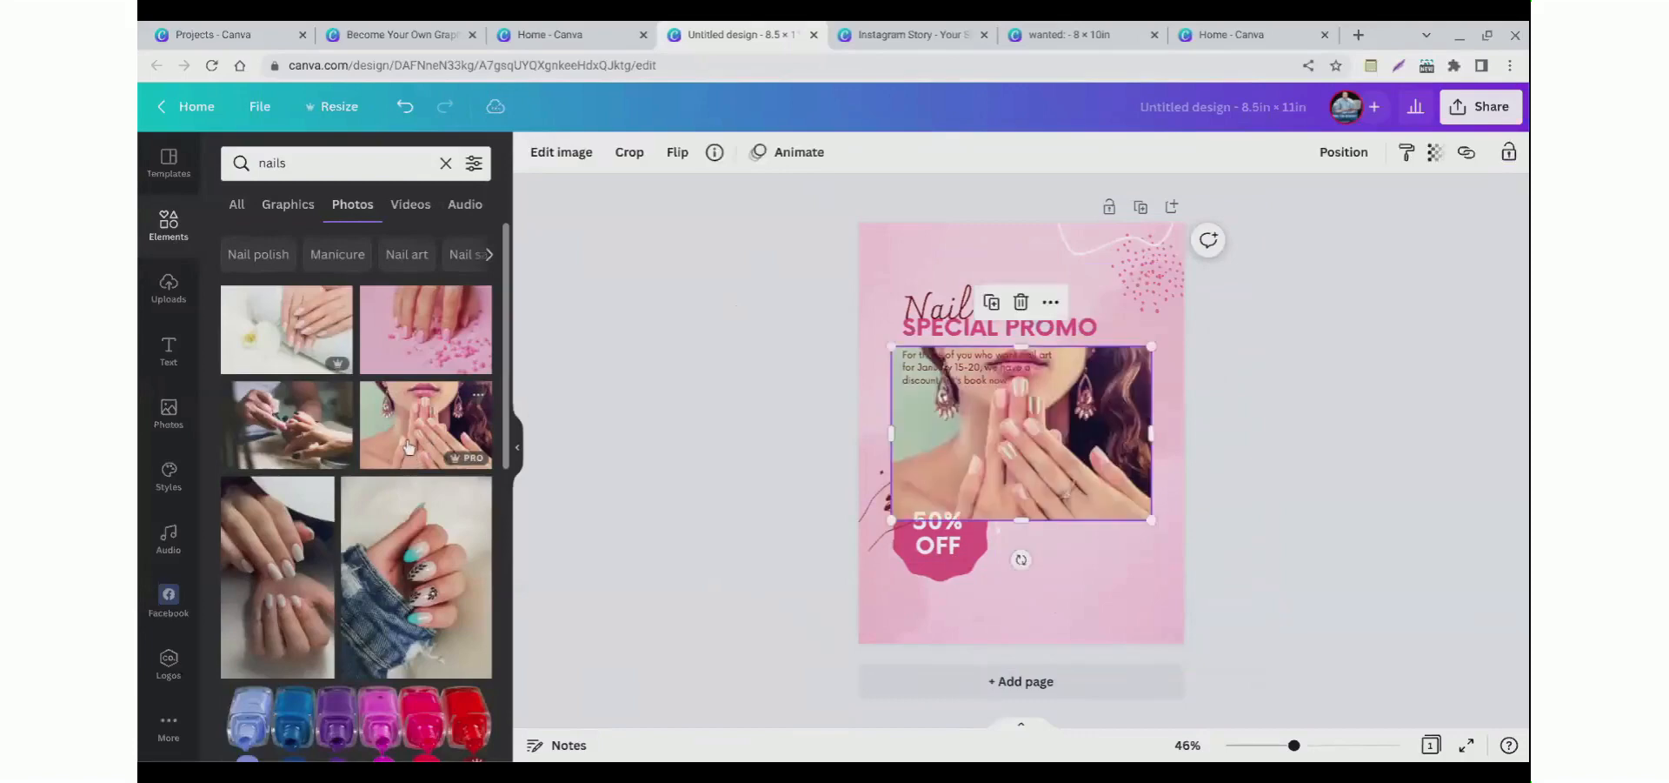
Step: Move the manicure photo to the lower right of the flyer, beside the 50% OFF badge
drag(1019, 493, 1089, 568)
click(769, 456)
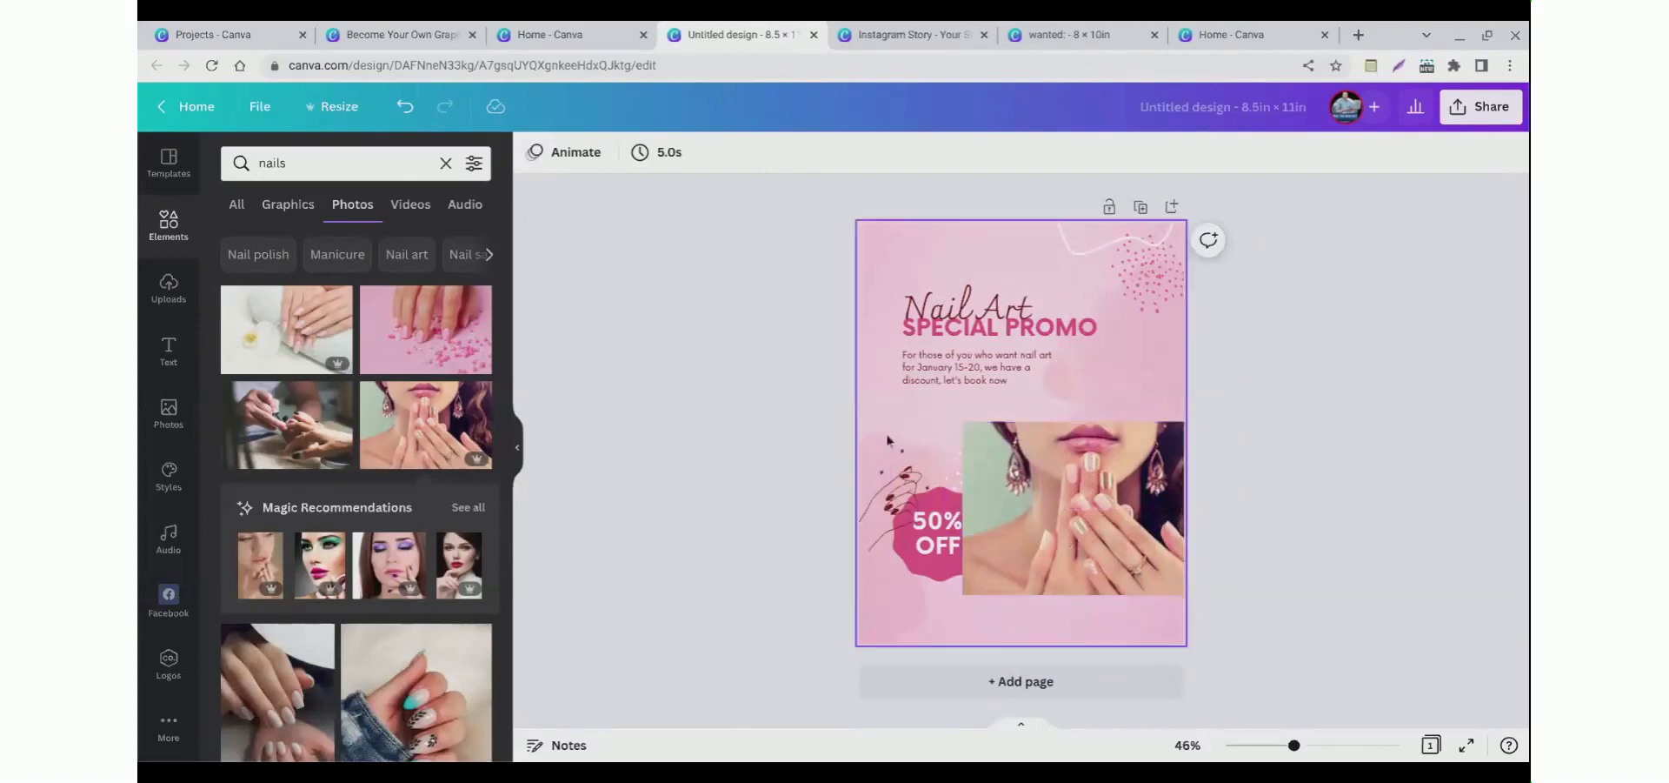
drag(1036, 540, 1064, 487)
click(784, 452)
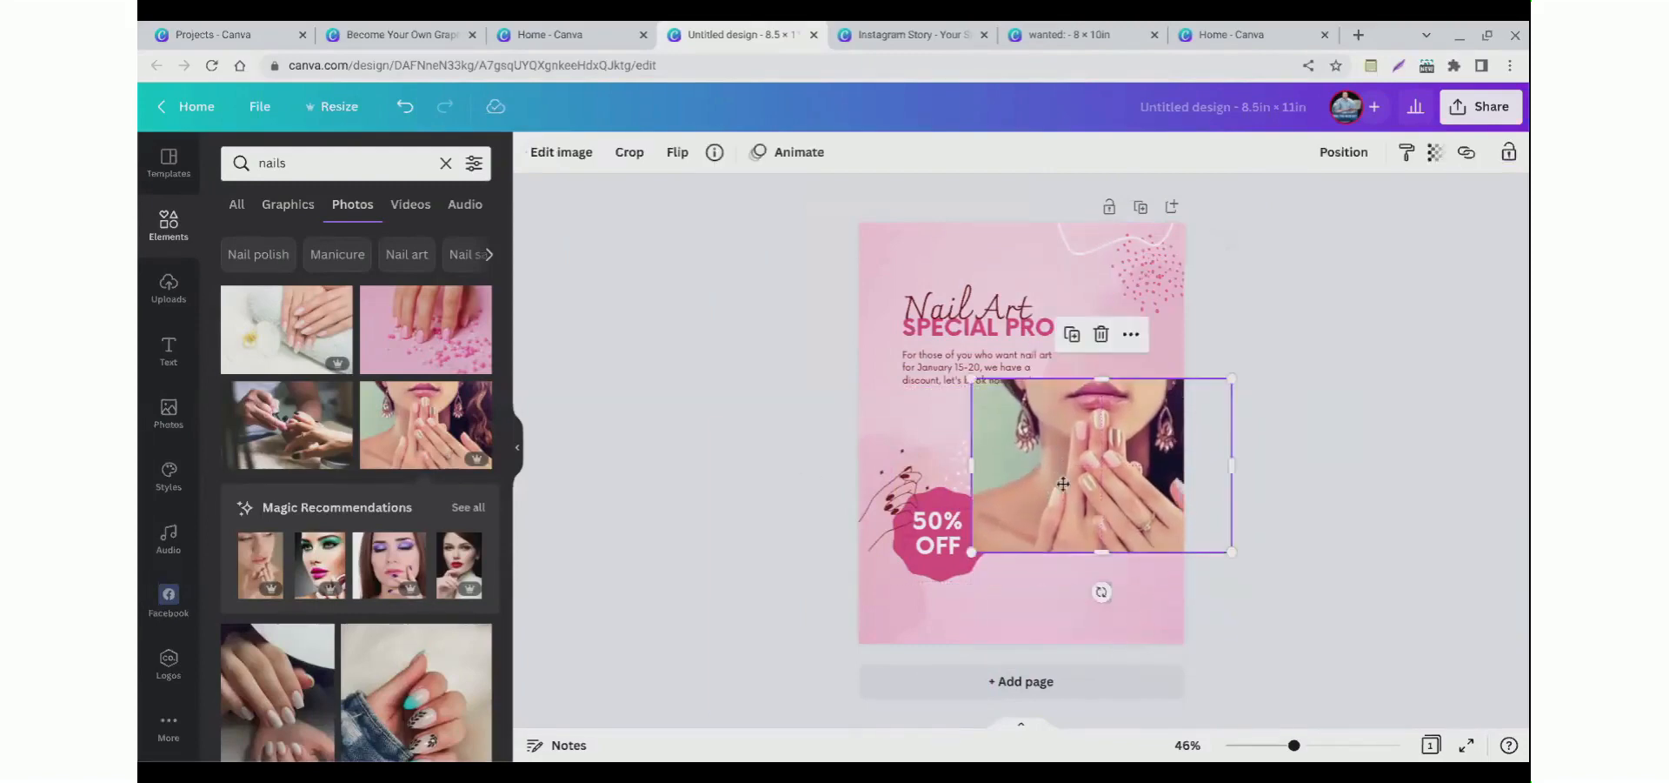
click(802, 432)
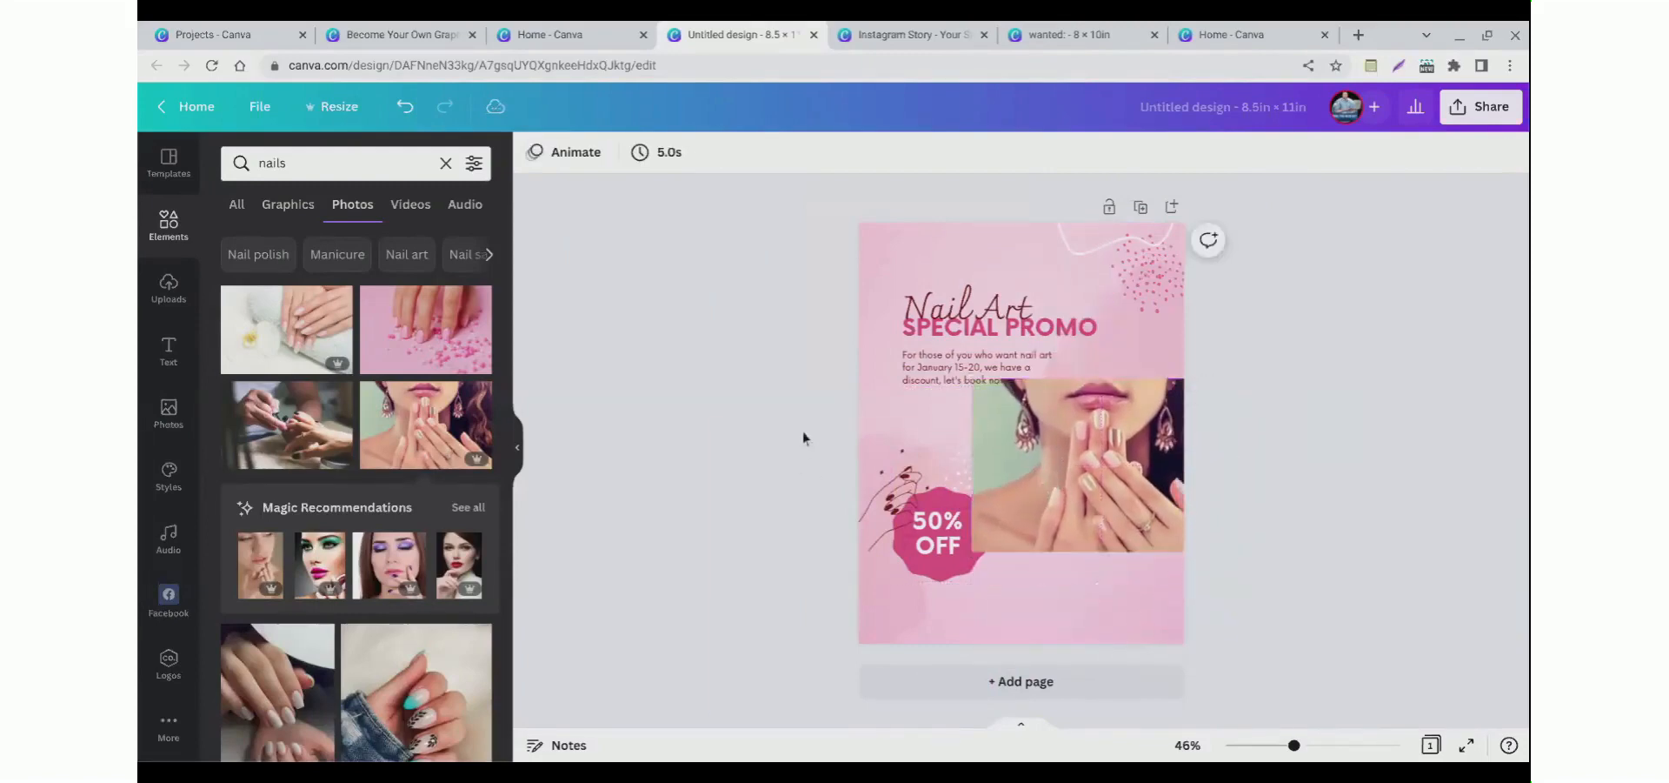
Step: Remove the background from the manicure photo with Background Remover
click(1052, 462)
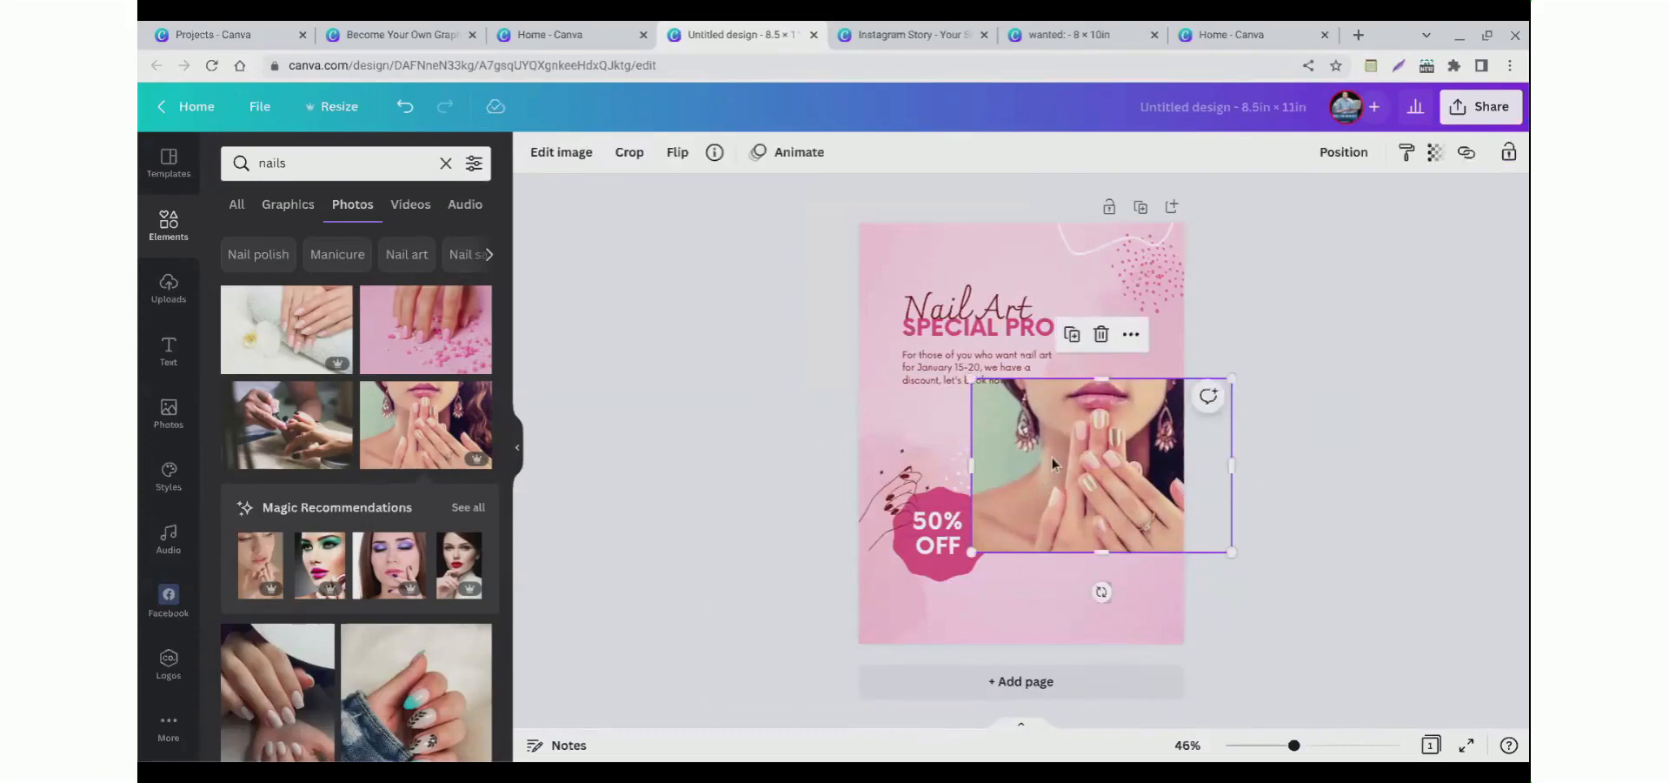
click(561, 165)
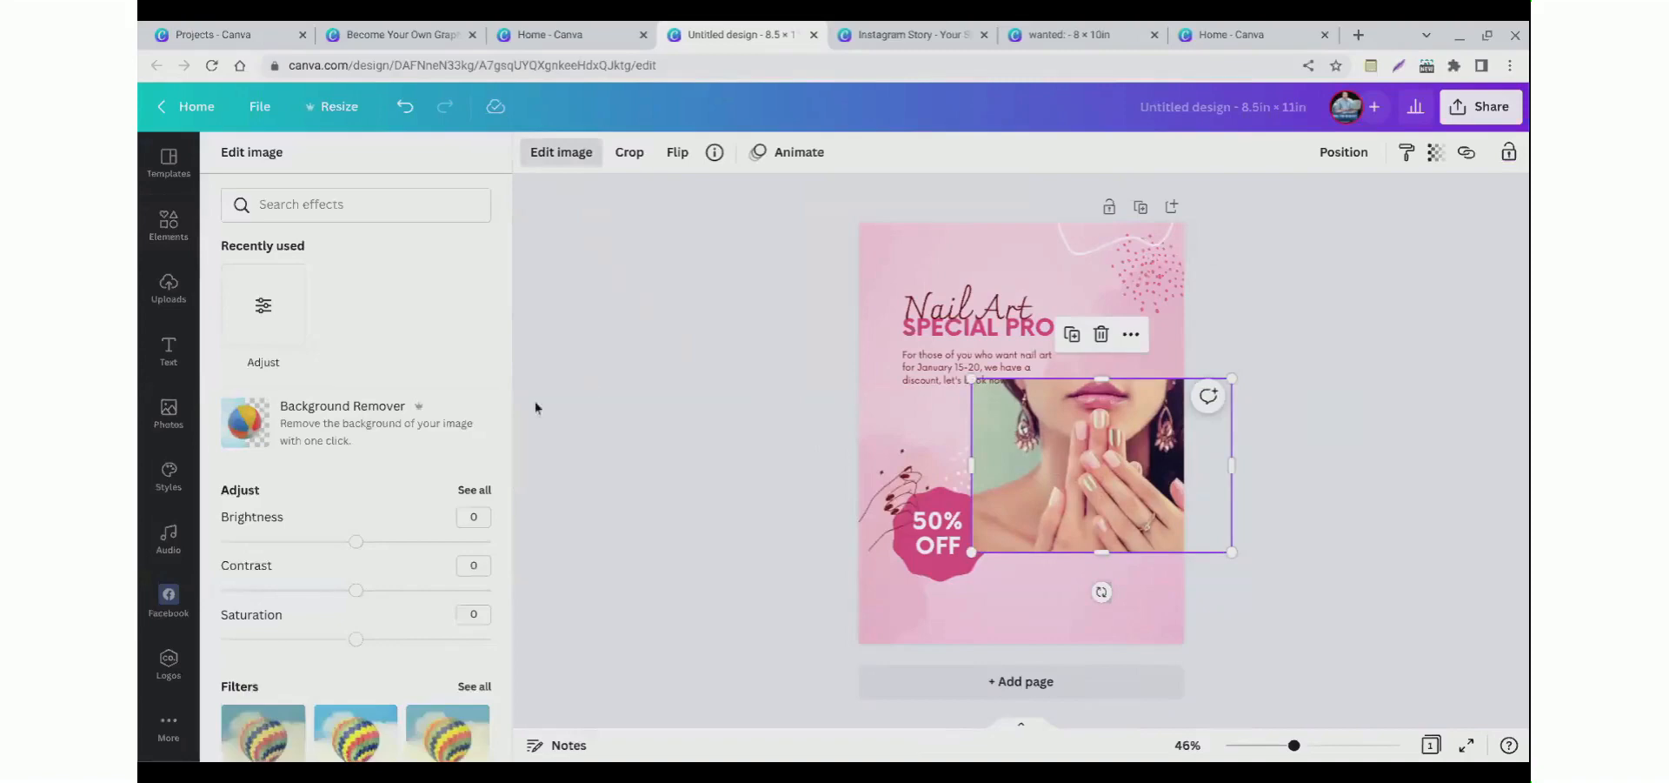
click(295, 447)
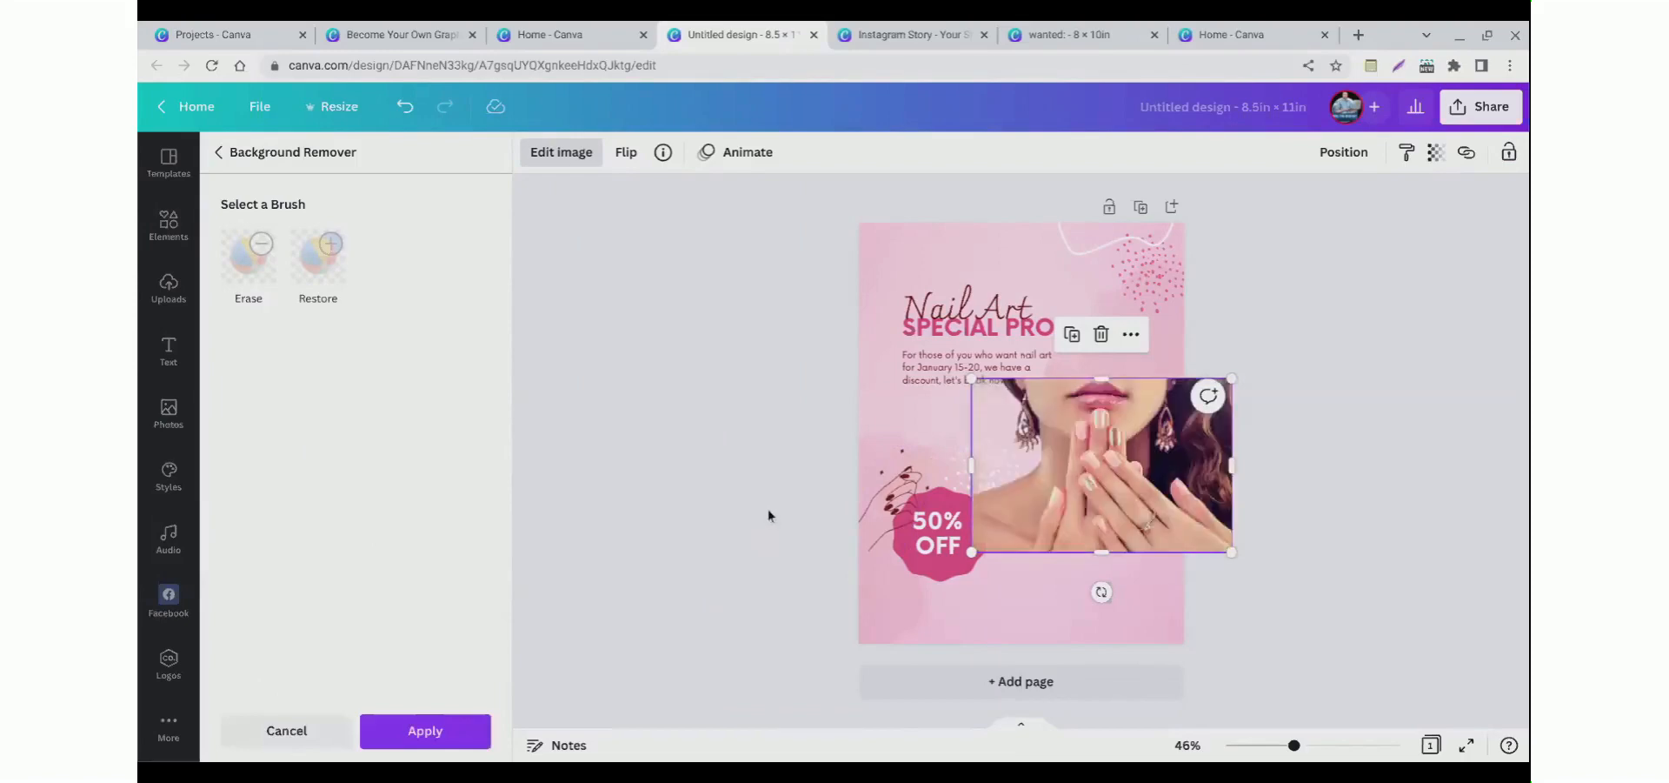
mouse_move(1111, 518)
mouse_down()
mouse_move(1102, 616)
mouse_move(1101, 595)
mouse_move(990, 606)
mouse_move(1092, 603)
mouse_up()
drag(713, 426, 993, 695)
Step: Add a second blank page to the flyer
click(955, 667)
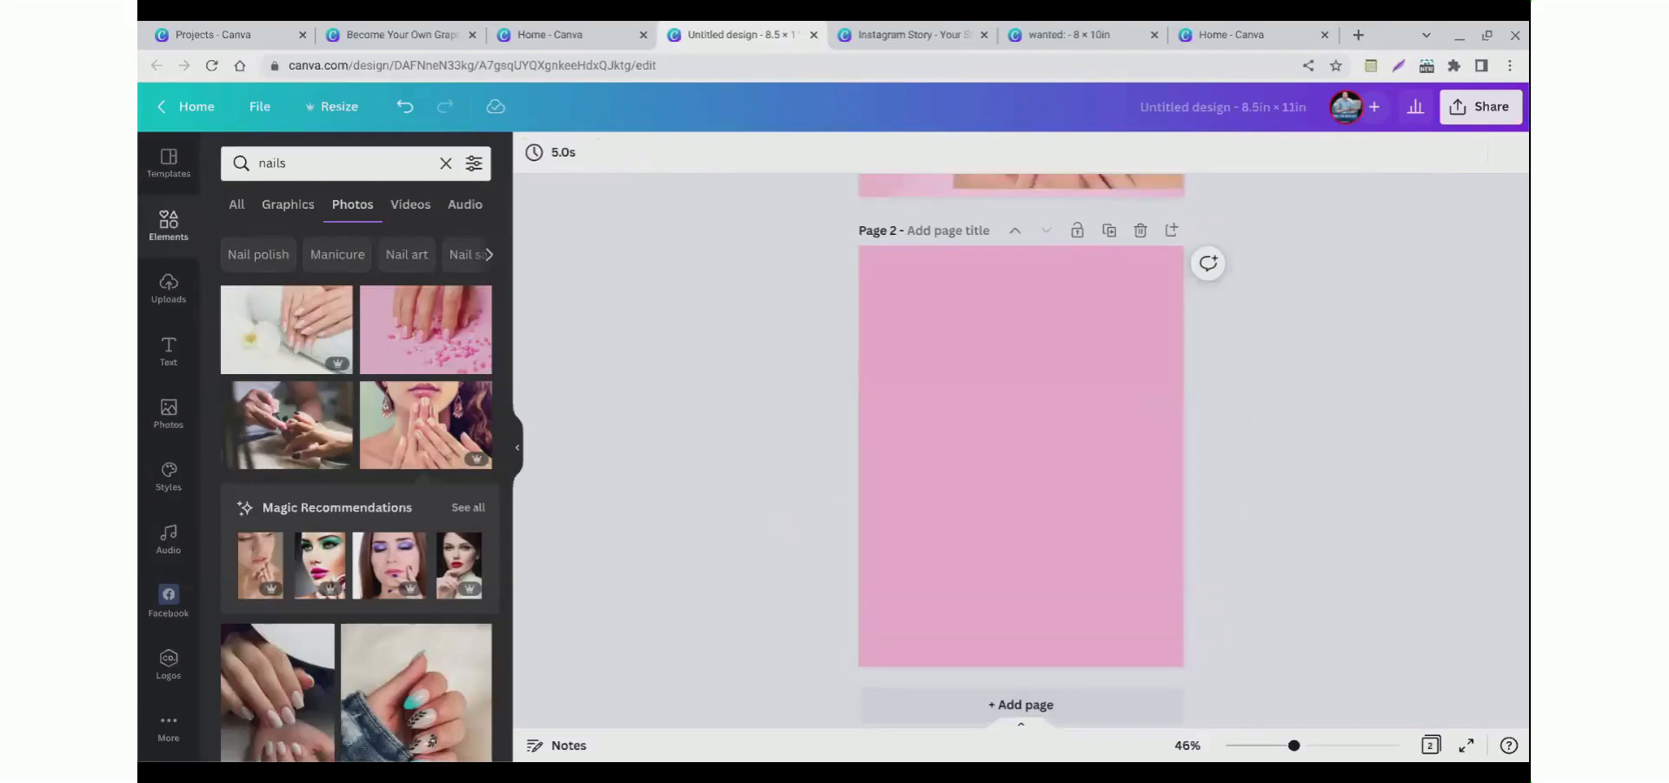
scroll(754, 492, up, 4)
scroll(755, 493, down, 2)
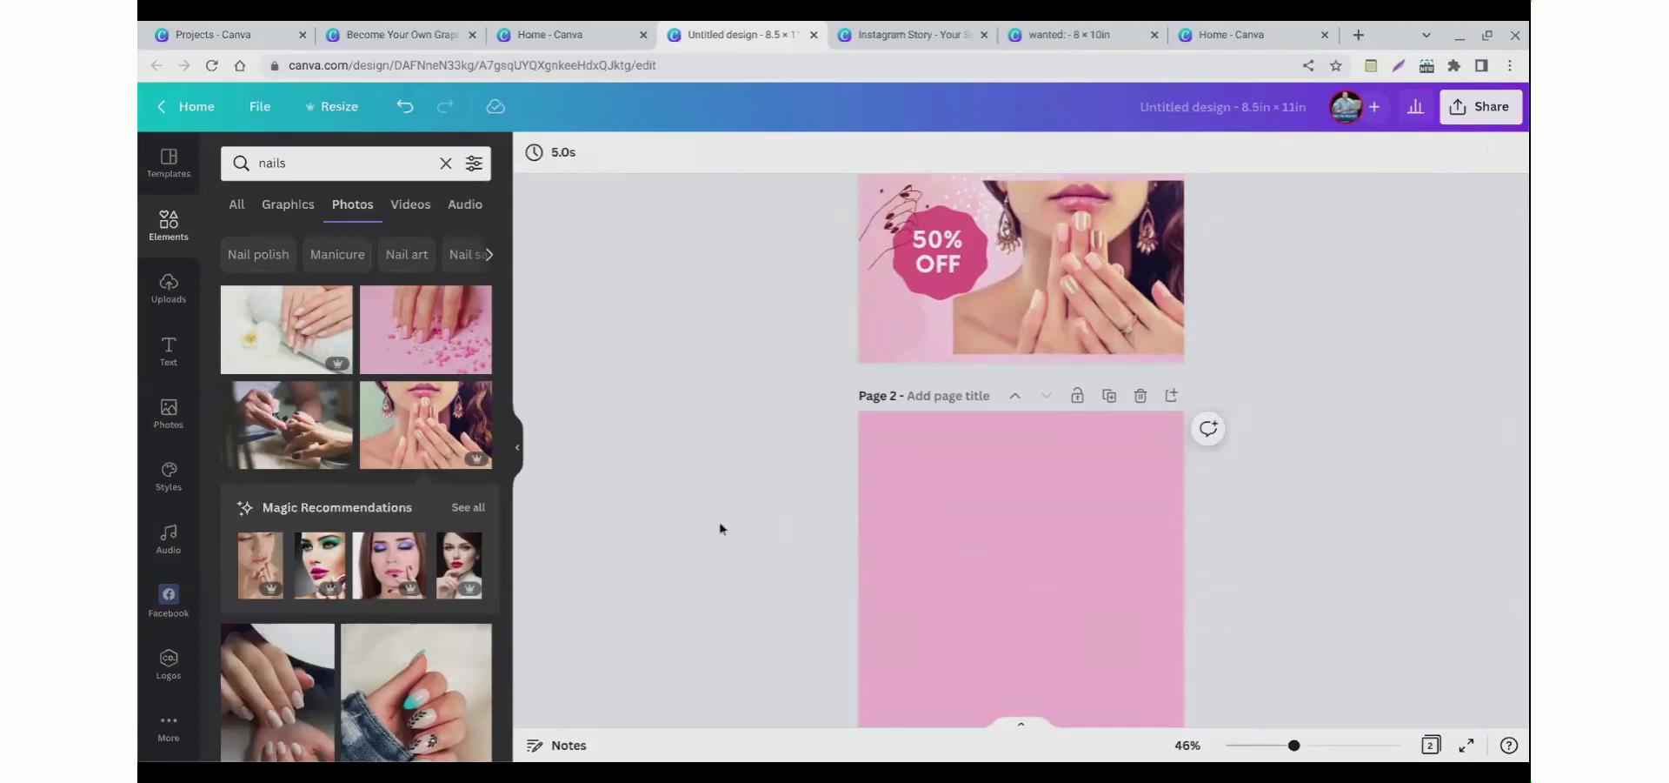
scroll(726, 525, up, 2)
scroll(728, 519, down, 3)
scroll(358, 534, down, 2)
scroll(357, 534, up, 2)
Step: Search the element photos for person
click(292, 167)
double_click(292, 167)
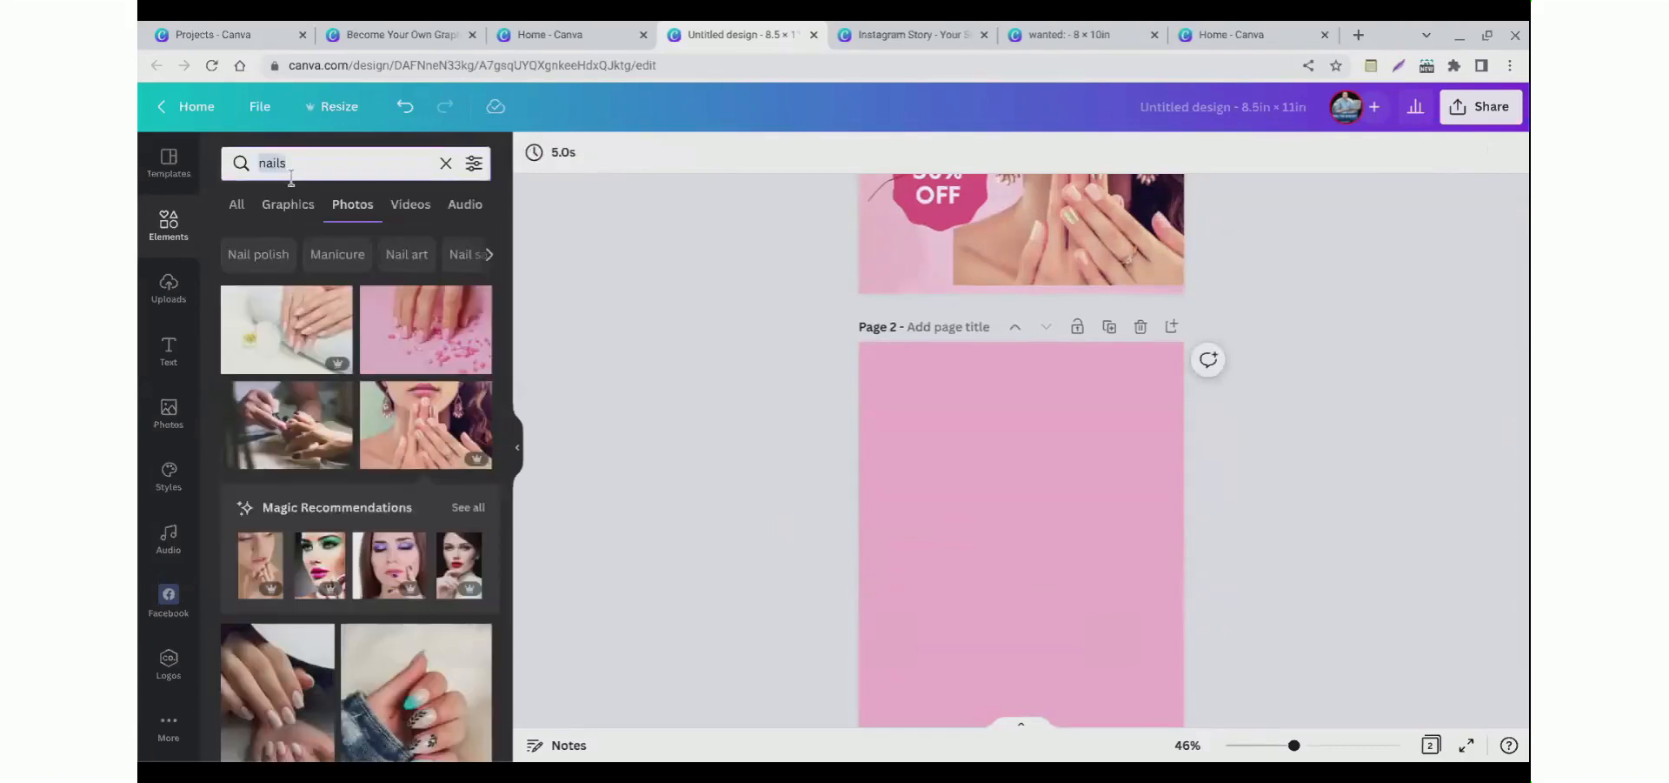
text(person)
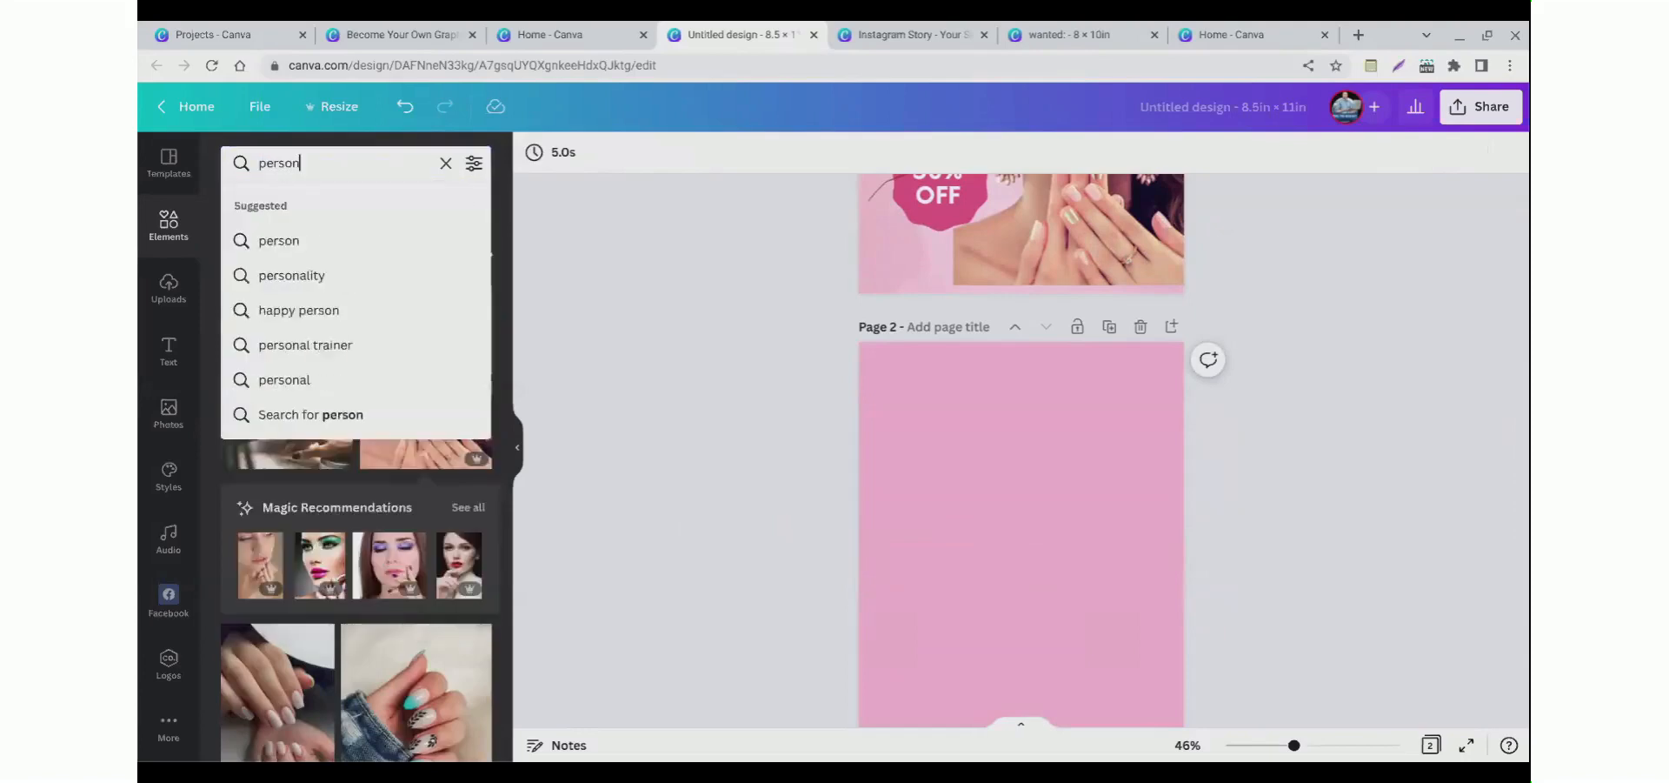
key(Return)
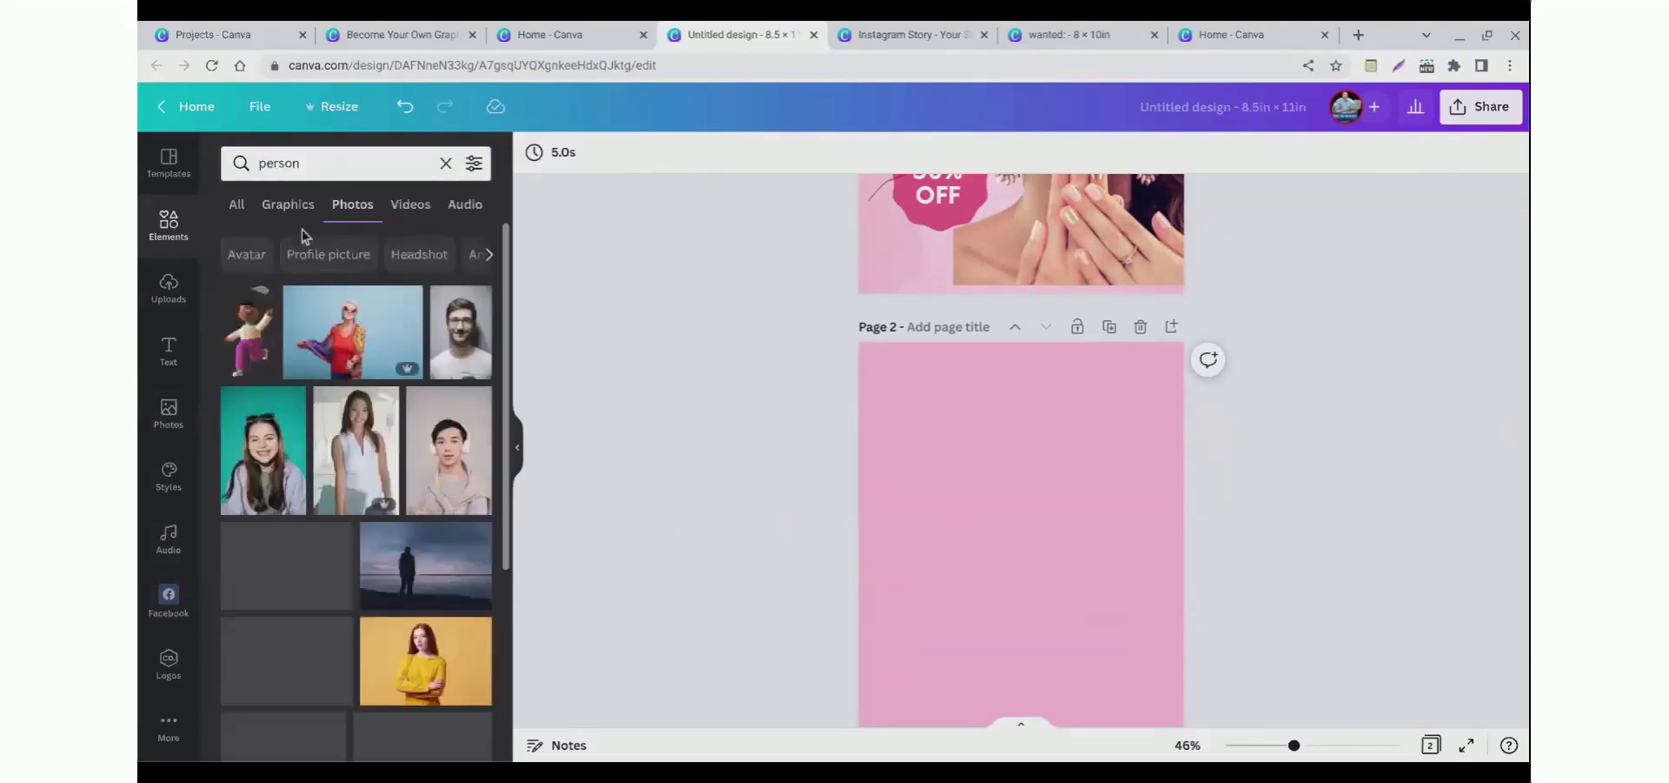
scroll(418, 487, down, 3)
scroll(409, 498, down, 2)
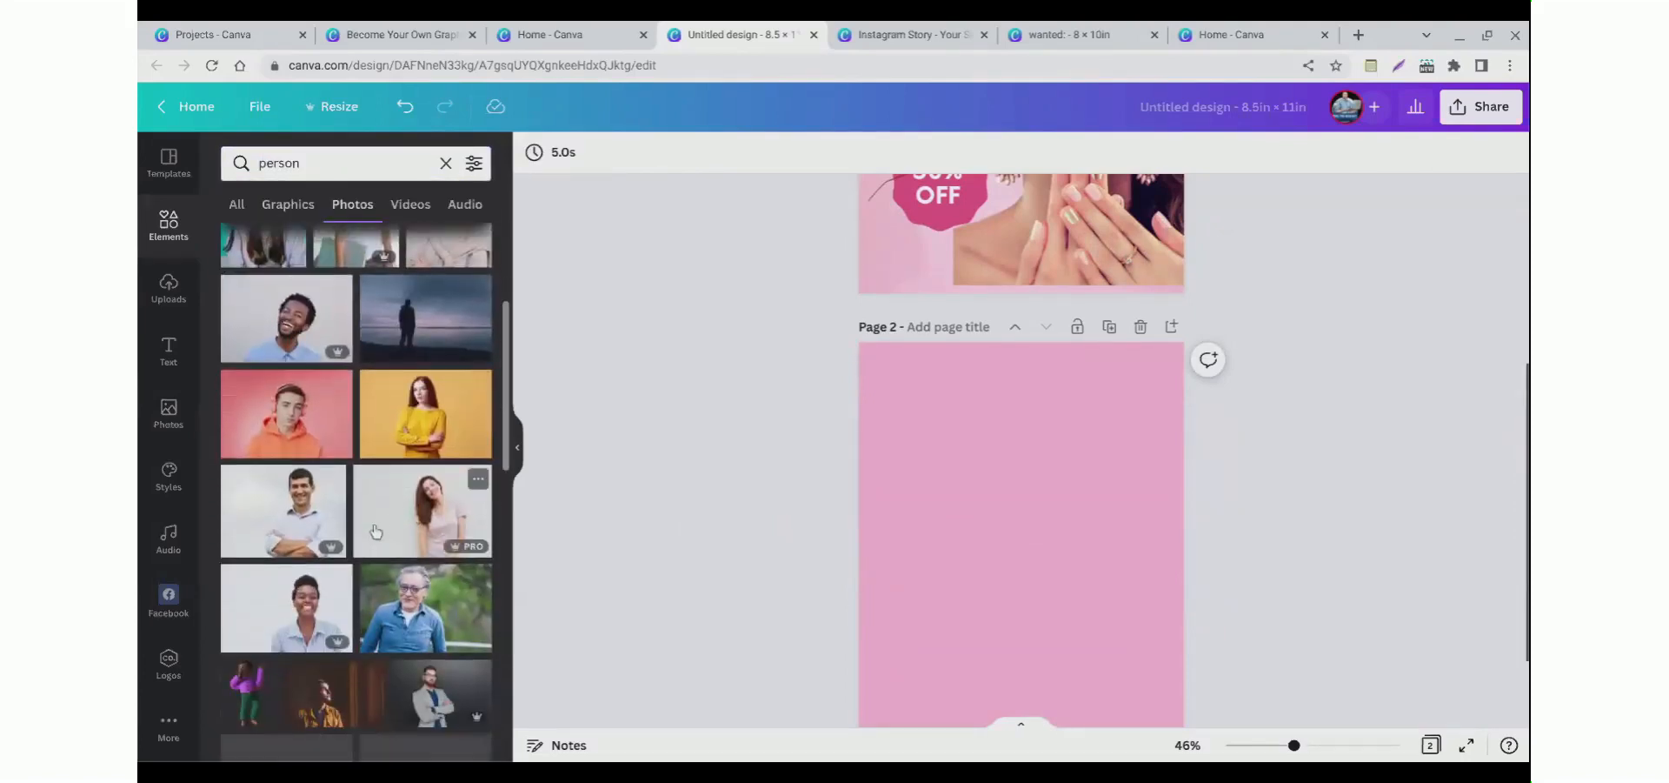
click(869, 484)
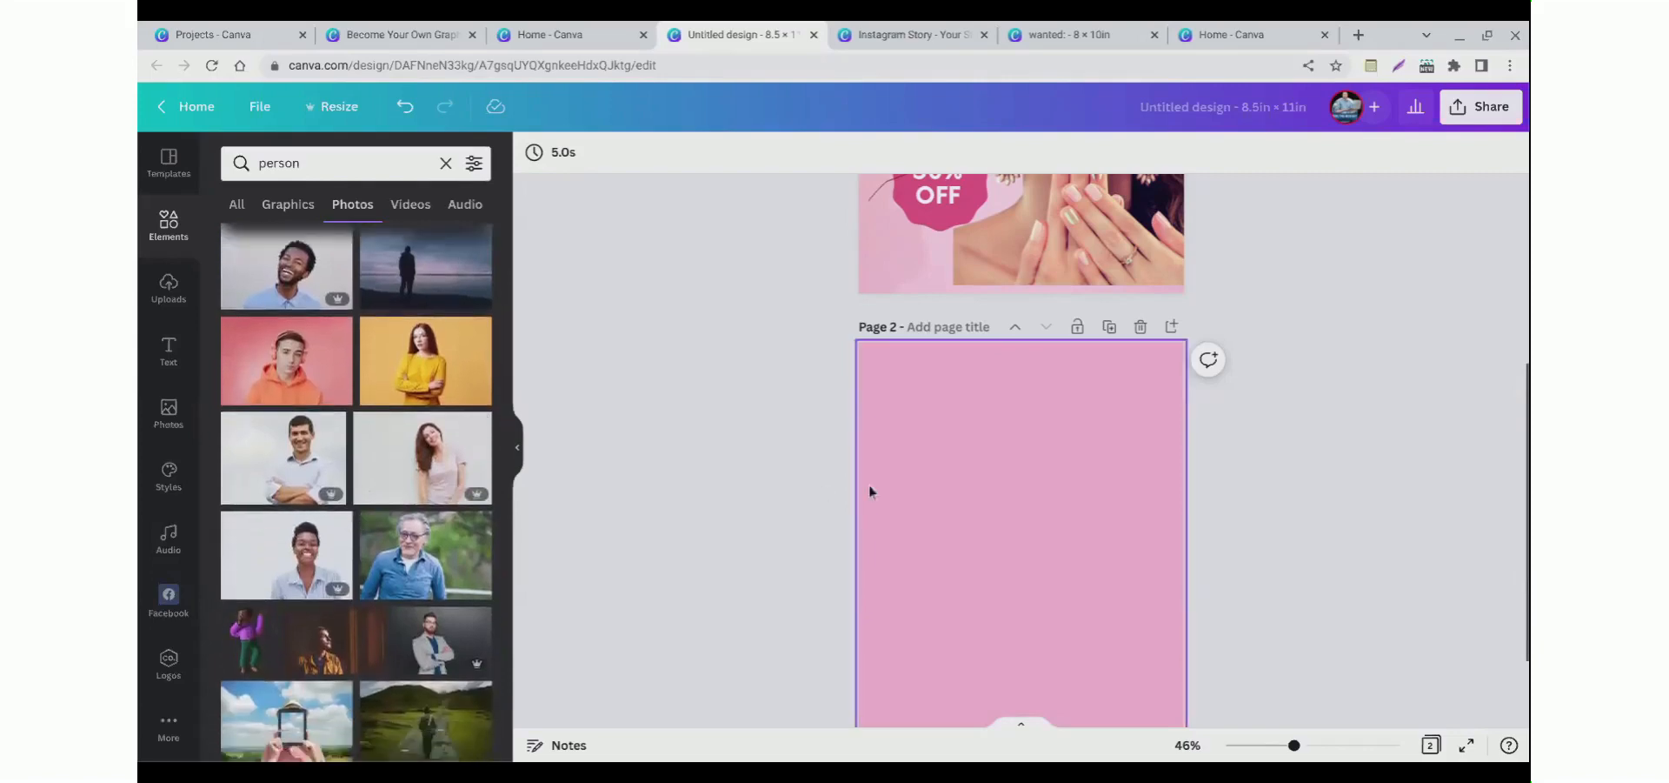
key(Delete)
drag(427, 374, 878, 513)
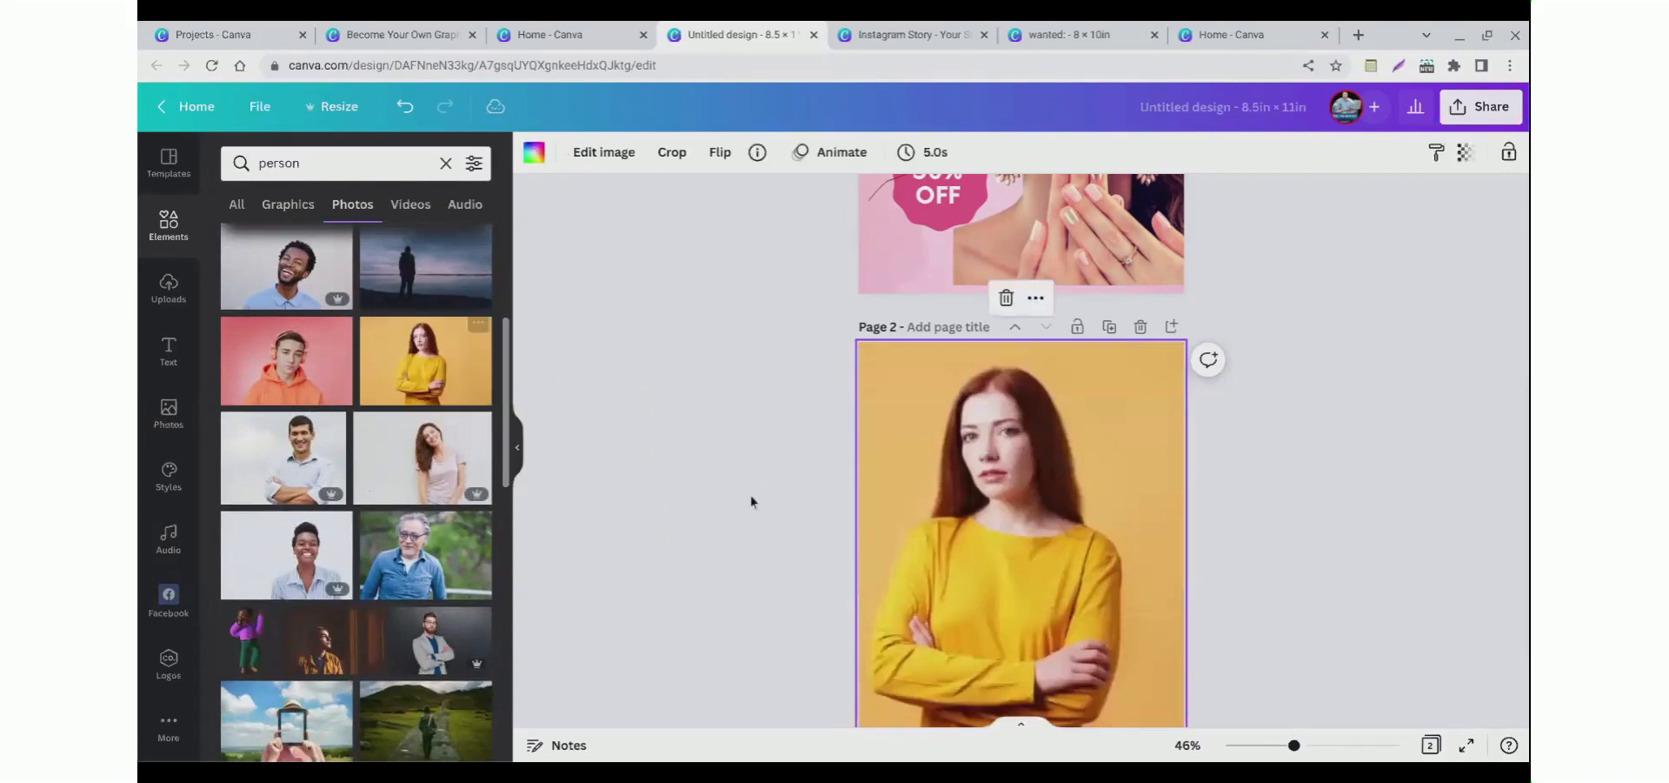
scroll(885, 508, down, 1)
scroll(931, 539, up, 2)
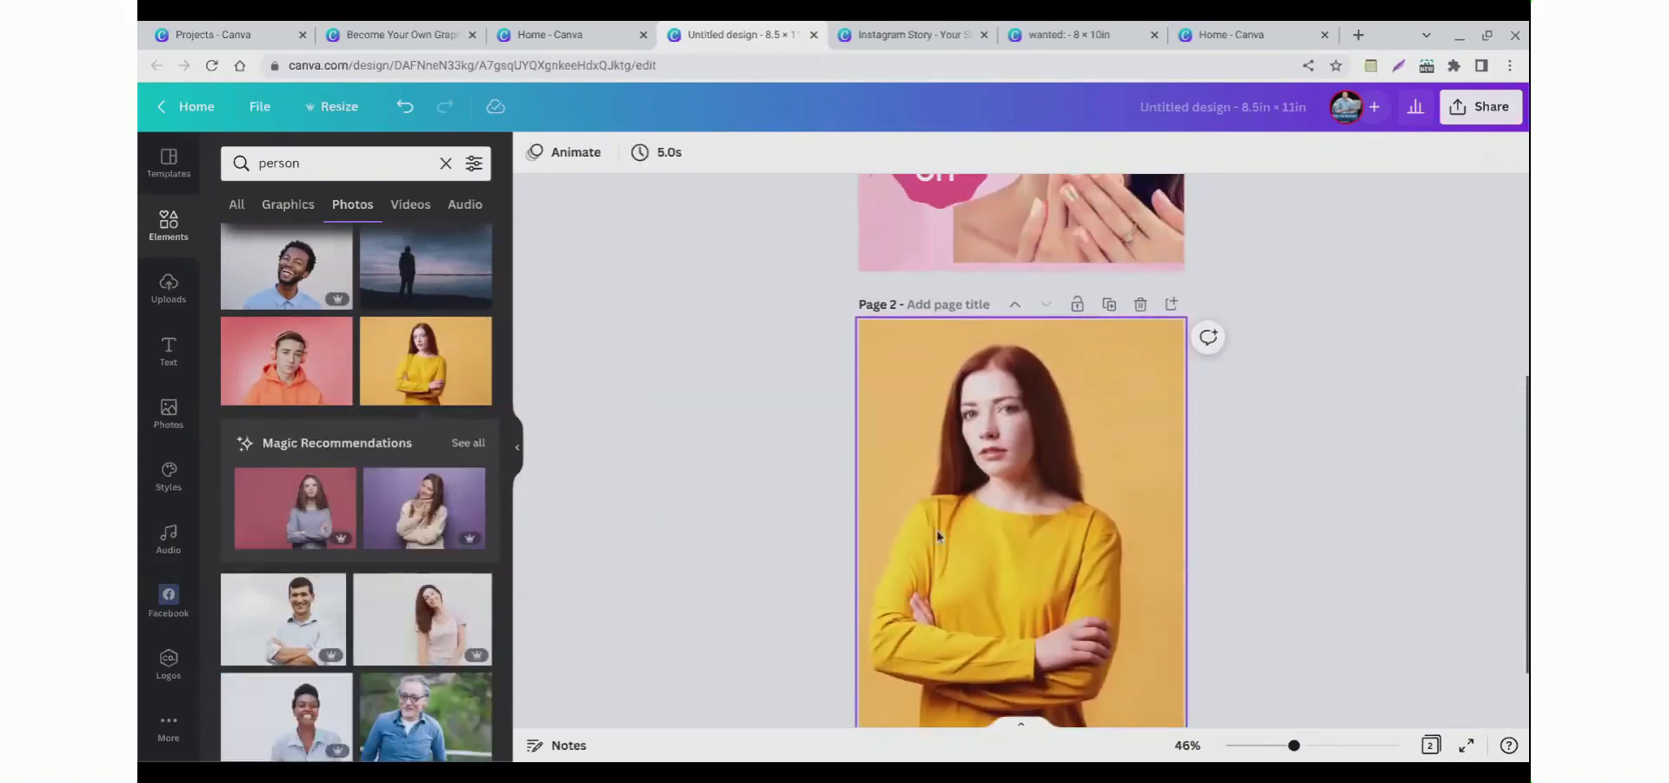
Step: Delete the manicure photo from the first page
click(1042, 270)
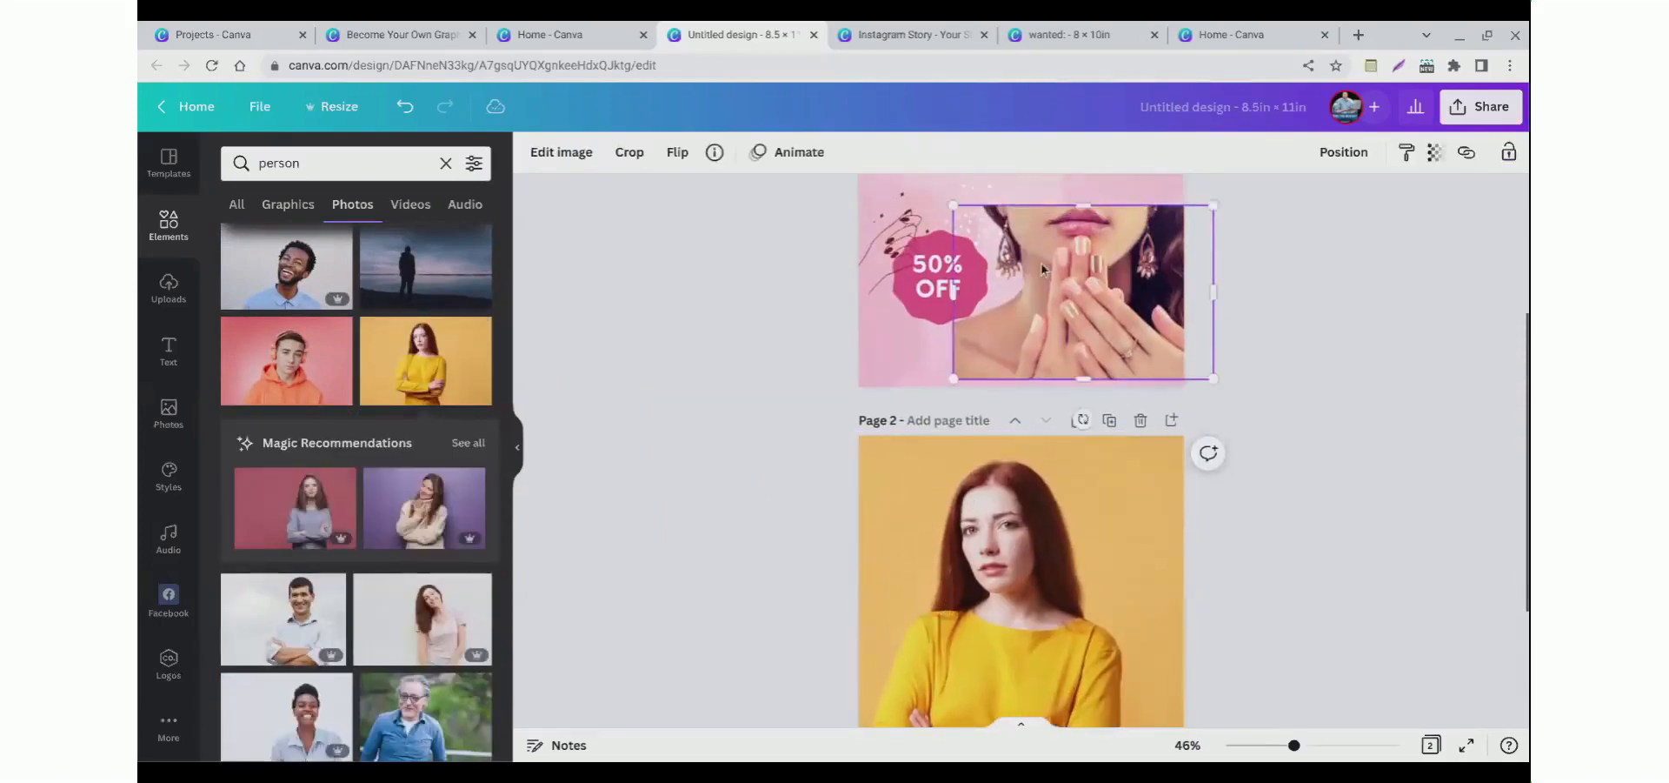
key(Delete)
Step: Replace the second page's photo with the woman holding a mug from the recommendations
click(994, 566)
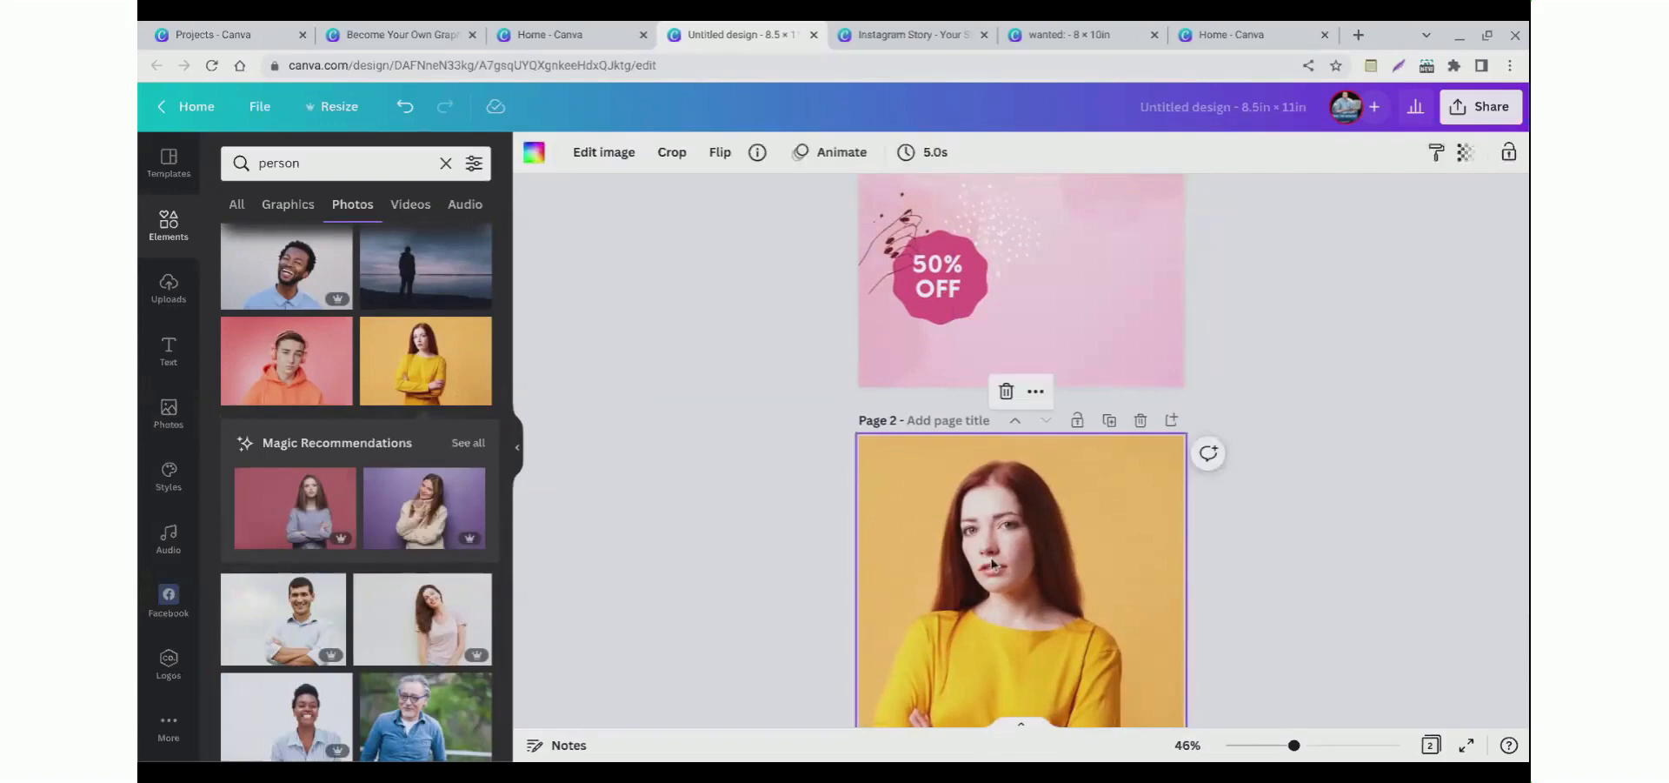
key(Delete)
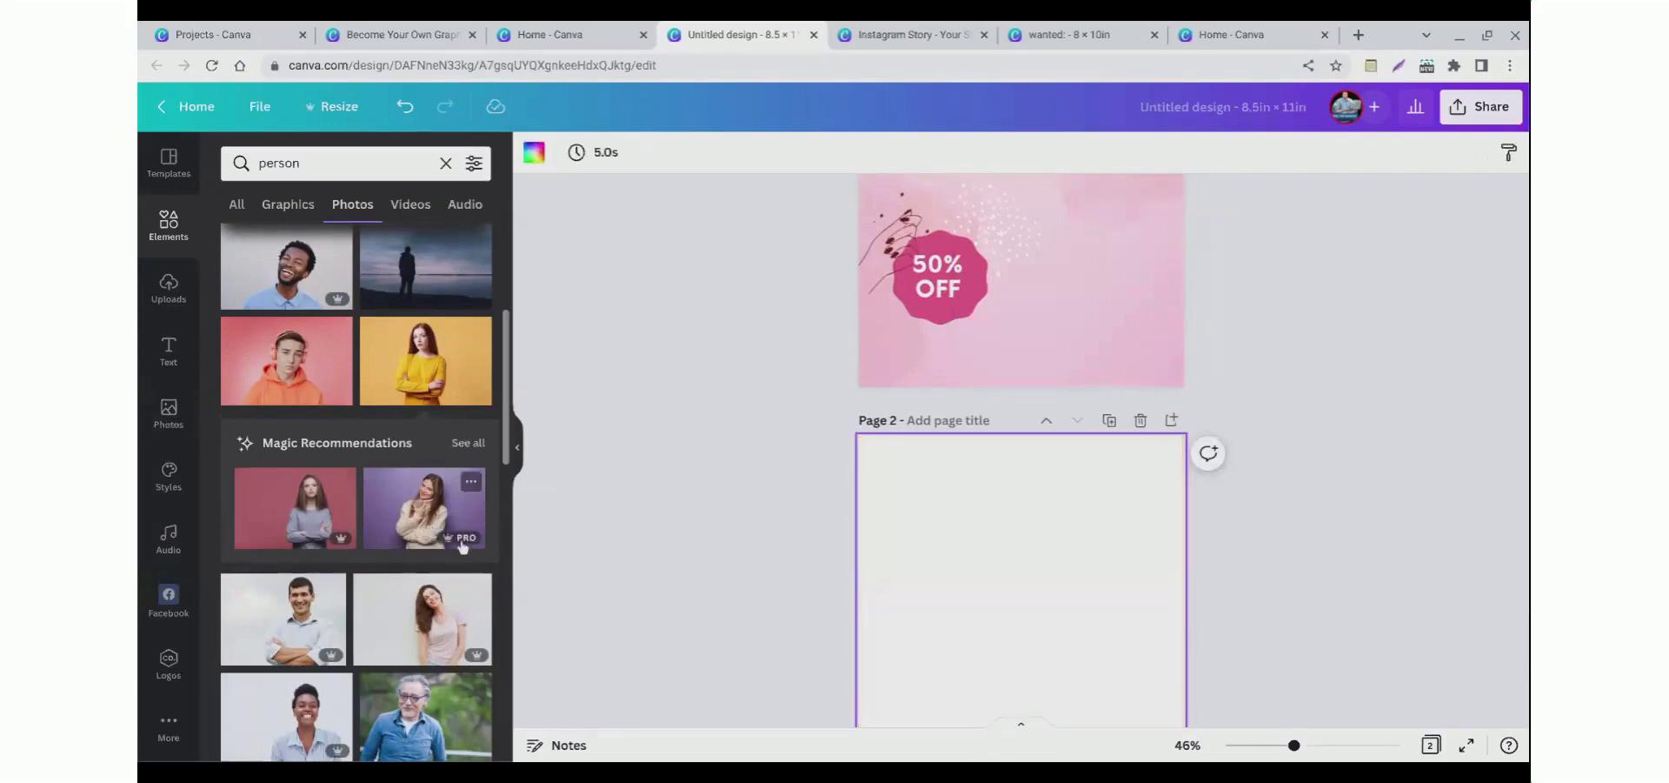
click(432, 532)
drag(781, 559, 779, 556)
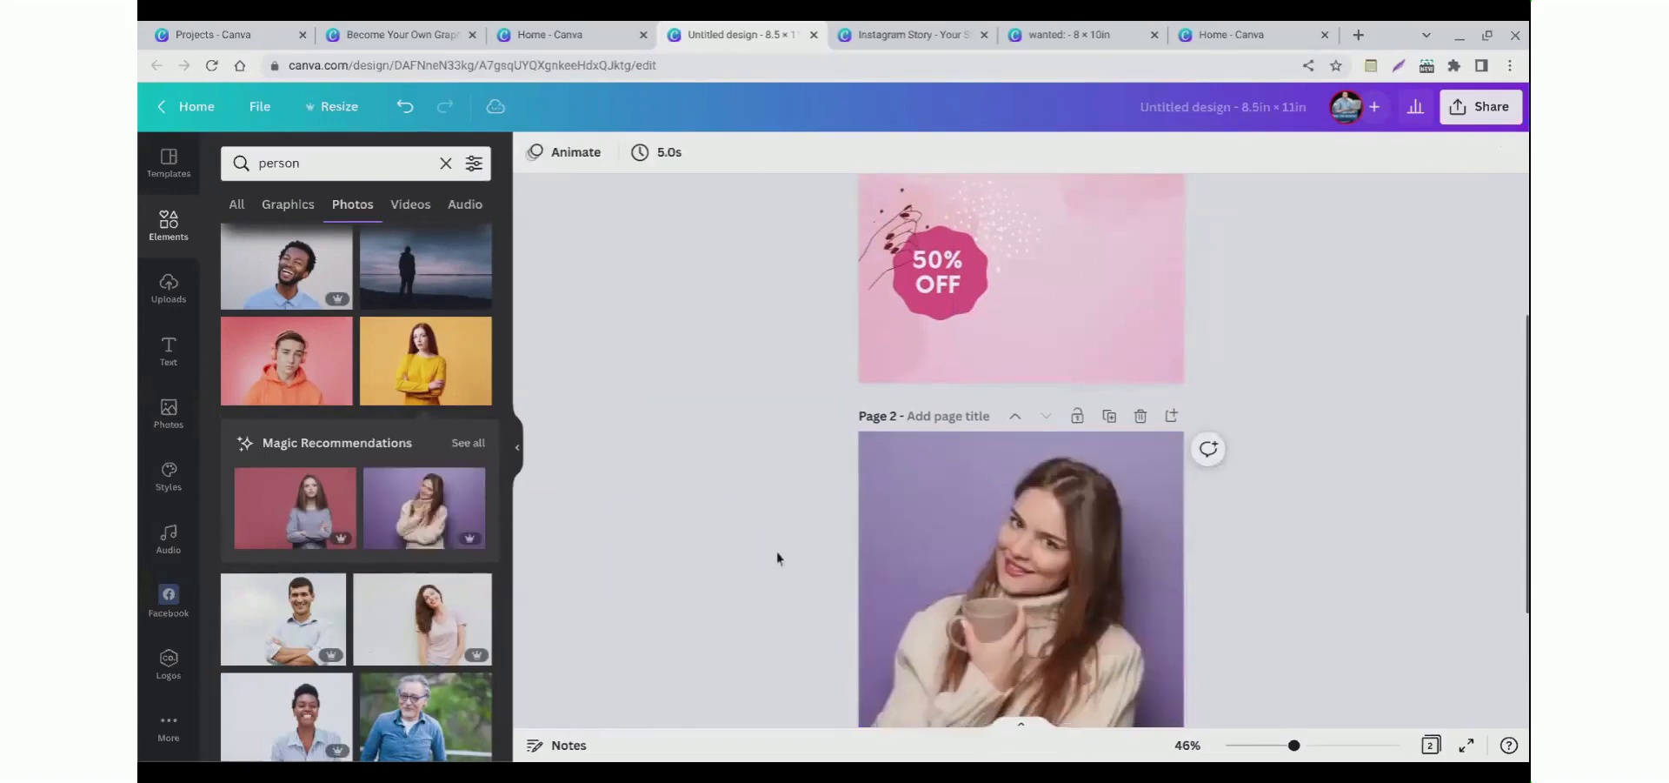
scroll(789, 522, down, 5)
scroll(789, 521, up, 3)
click(927, 499)
scroll(827, 503, up, 2)
scroll(861, 505, down, 2)
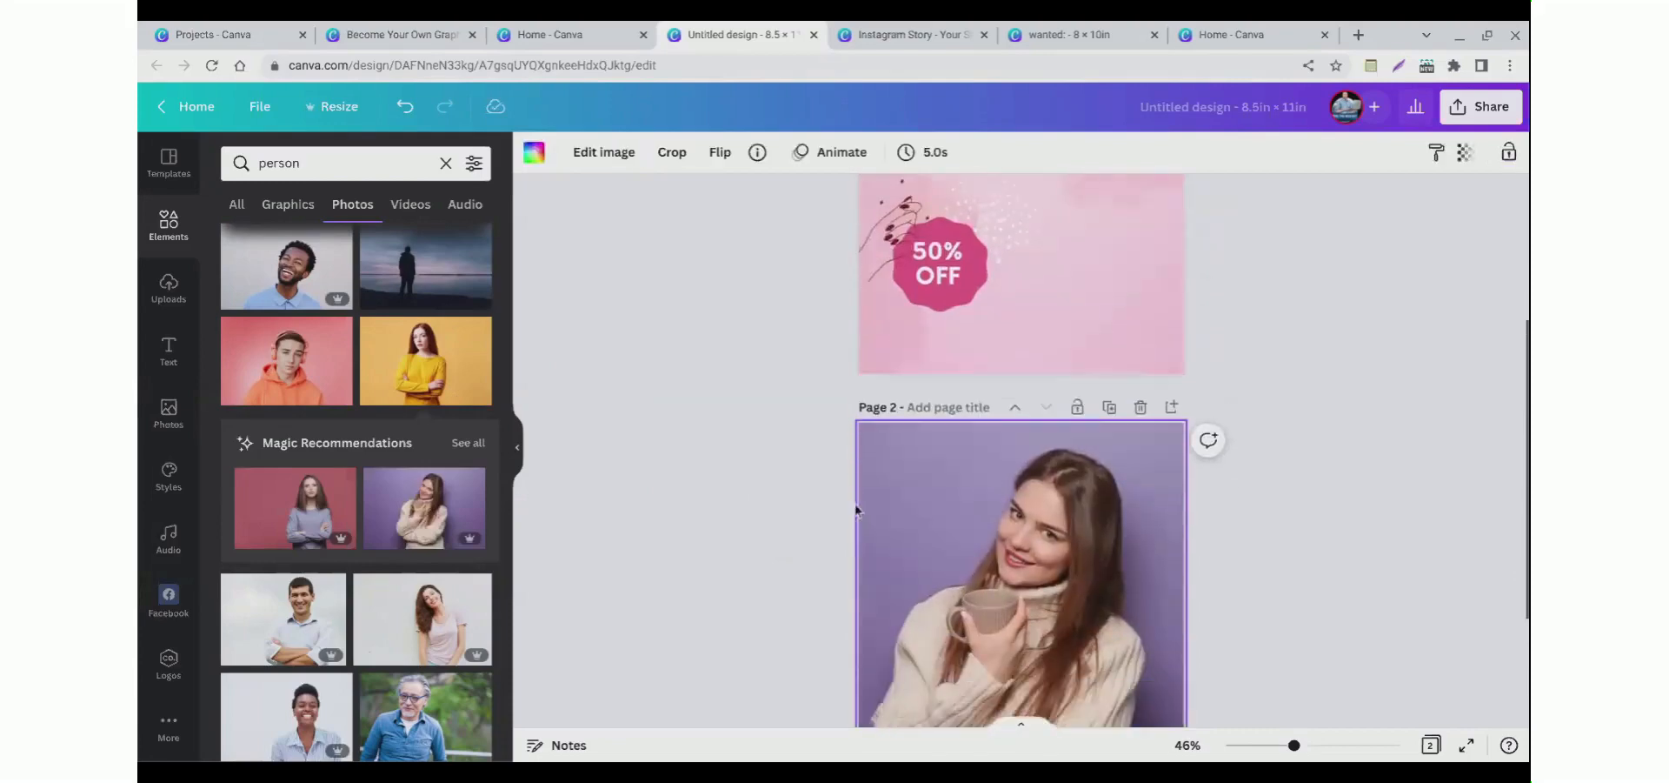
Step: Remove the background from the mug photo on page 2 with BG Remover
click(607, 158)
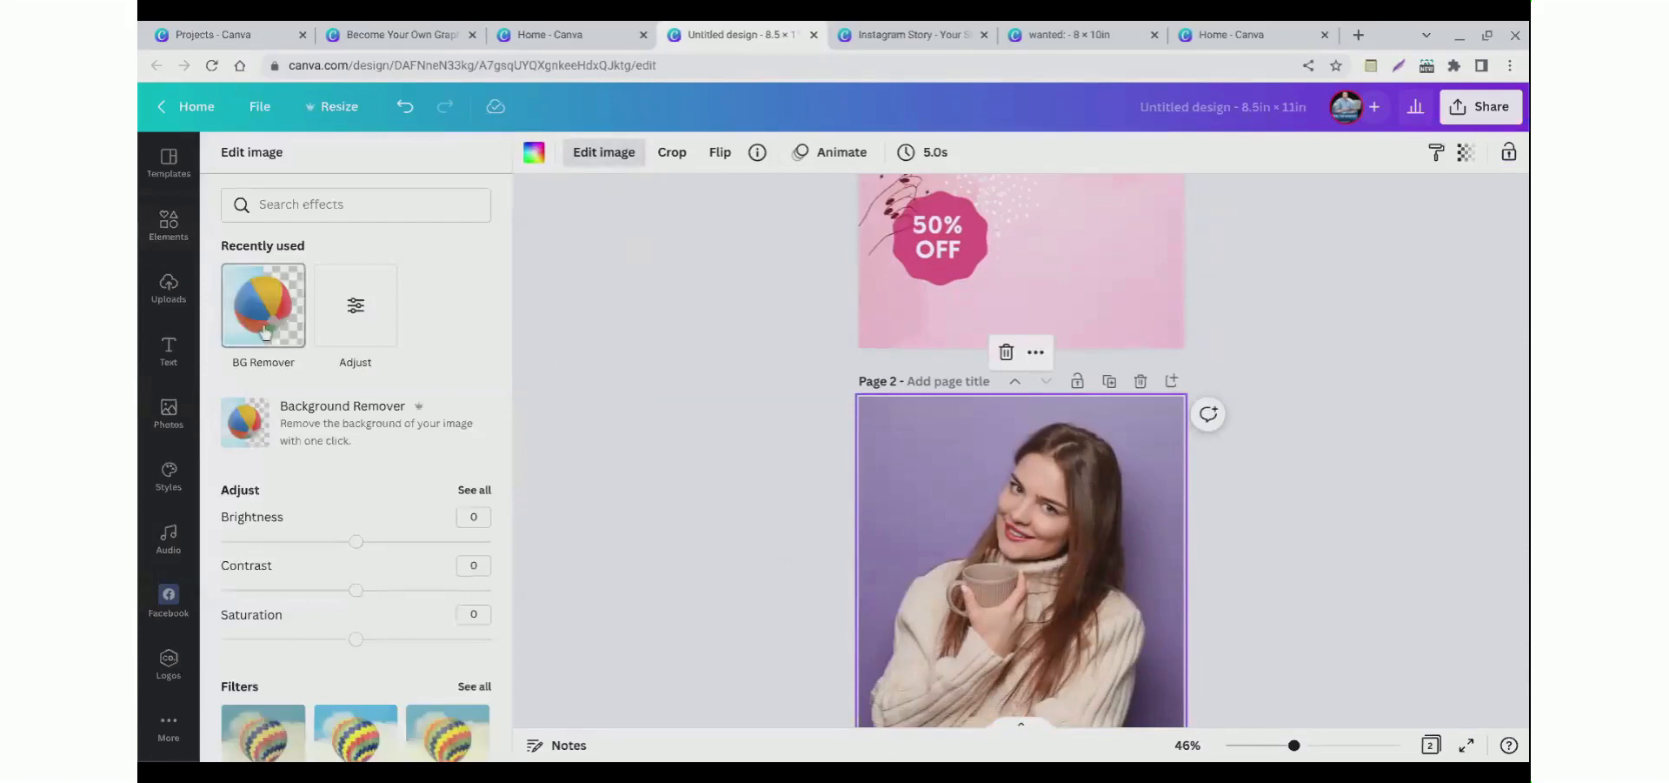
click(264, 330)
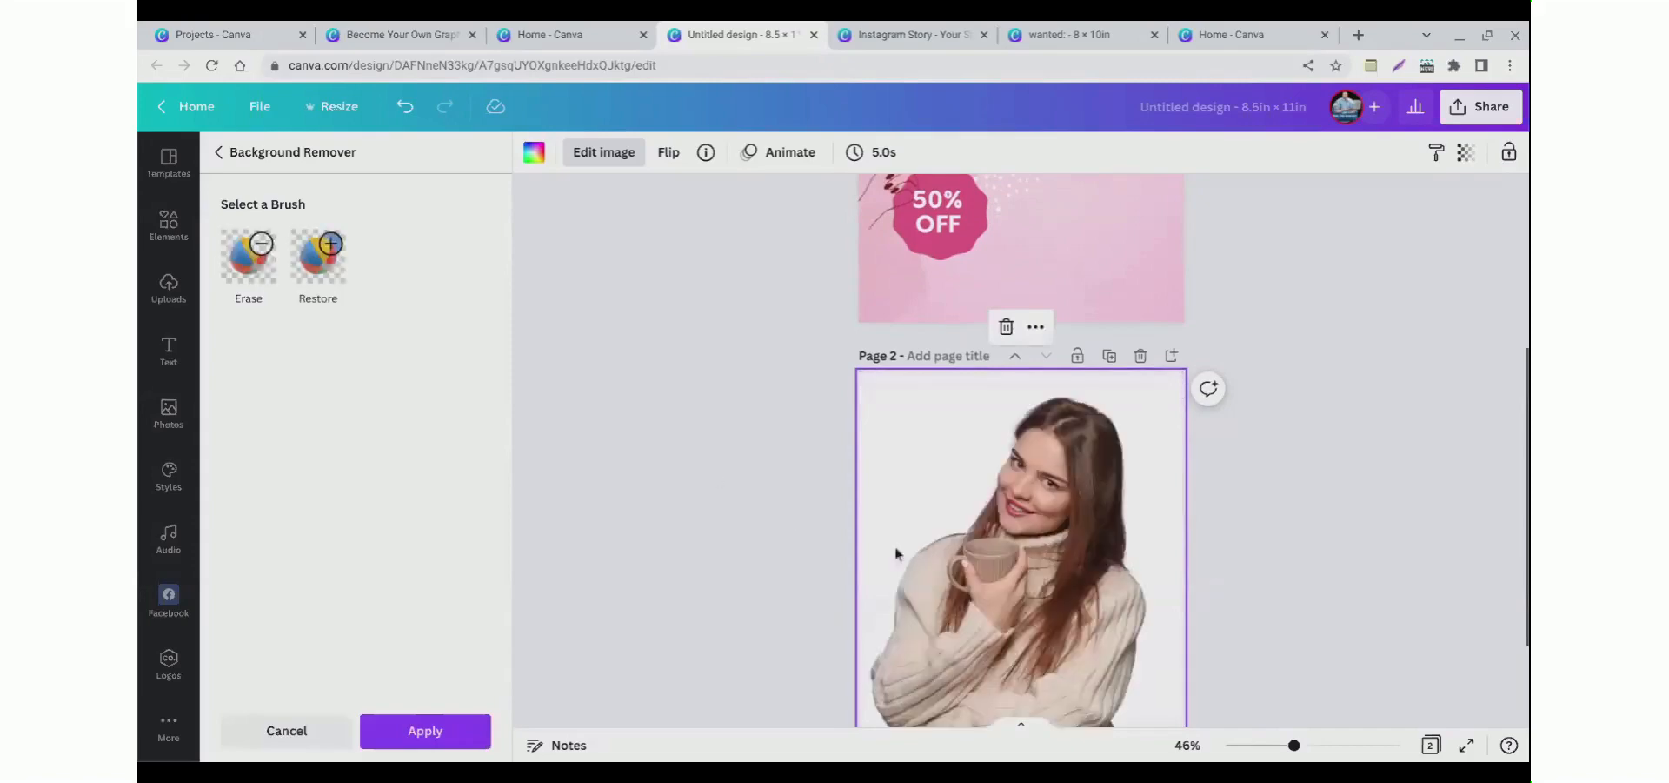
scroll(959, 520, down, 2)
scroll(966, 525, up, 3)
drag(1011, 651, 1034, 546)
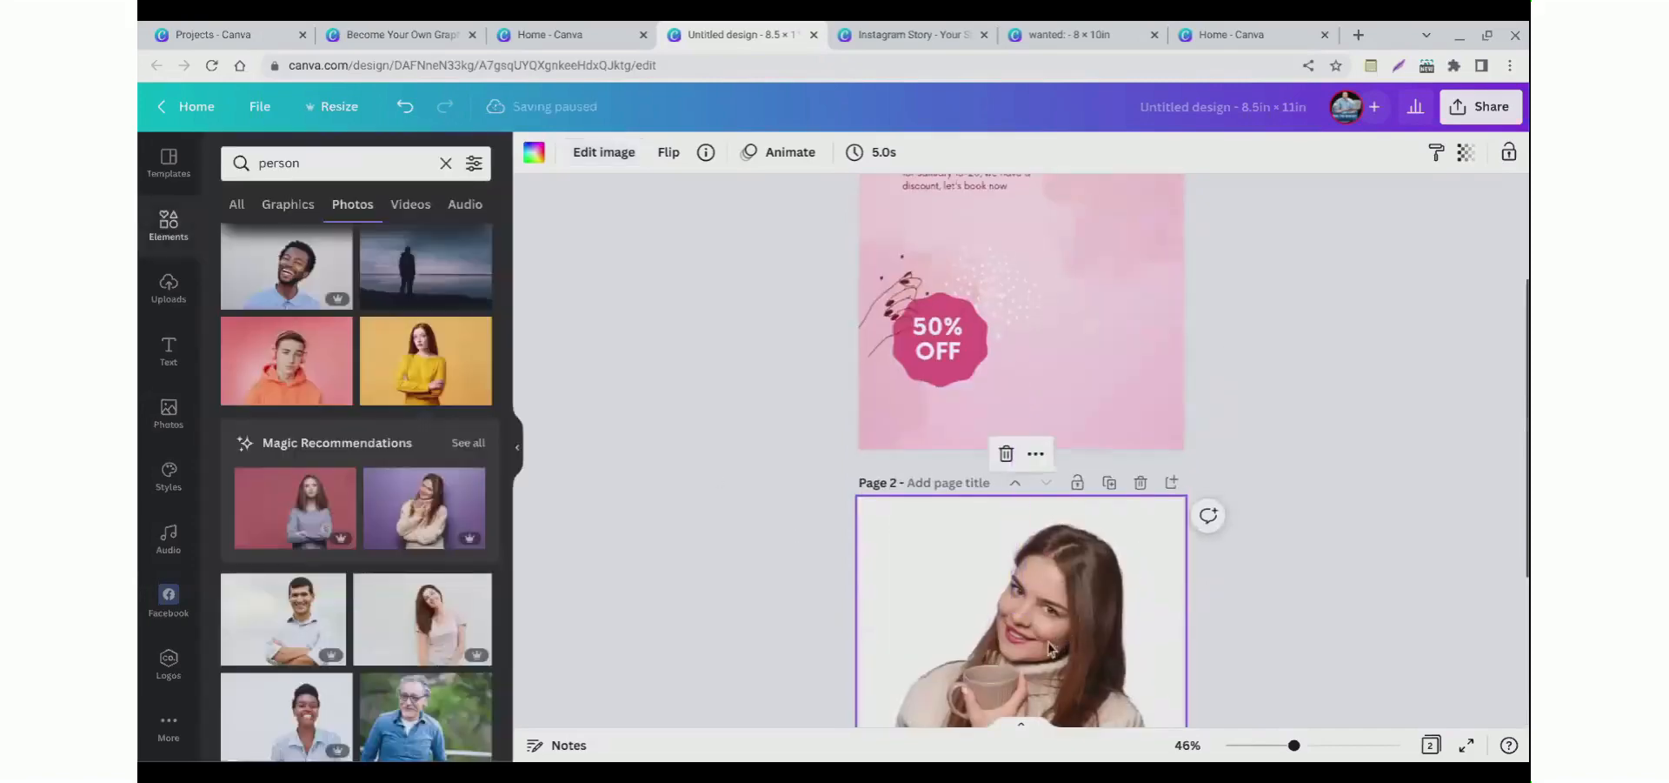
click(765, 550)
scroll(754, 552, down, 3)
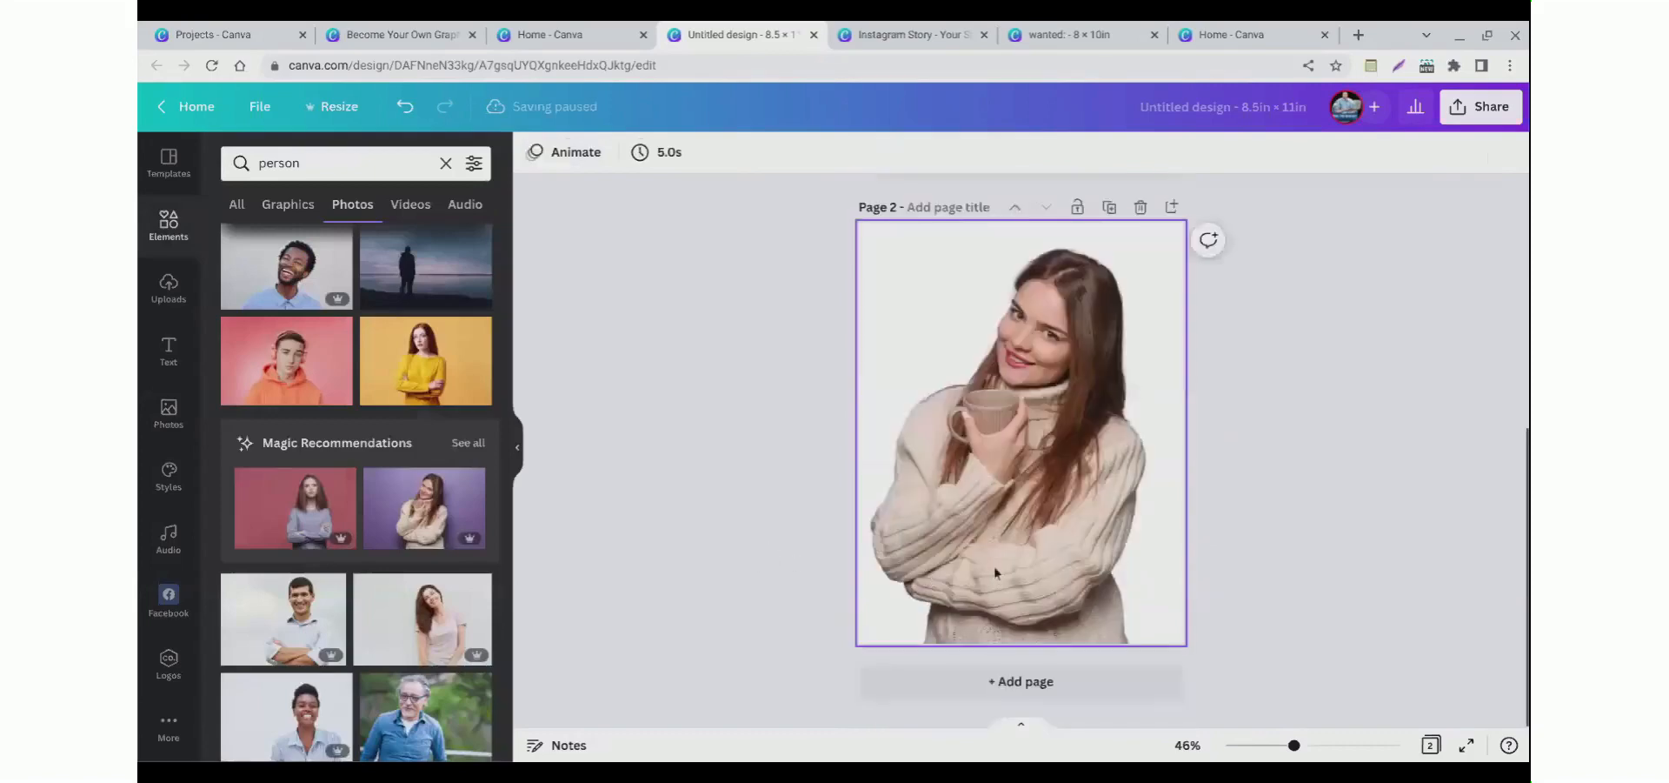
Step: Copy the cut-out woman from page 2 and paste it onto the first page, positioned along the right side
right_click(994, 546)
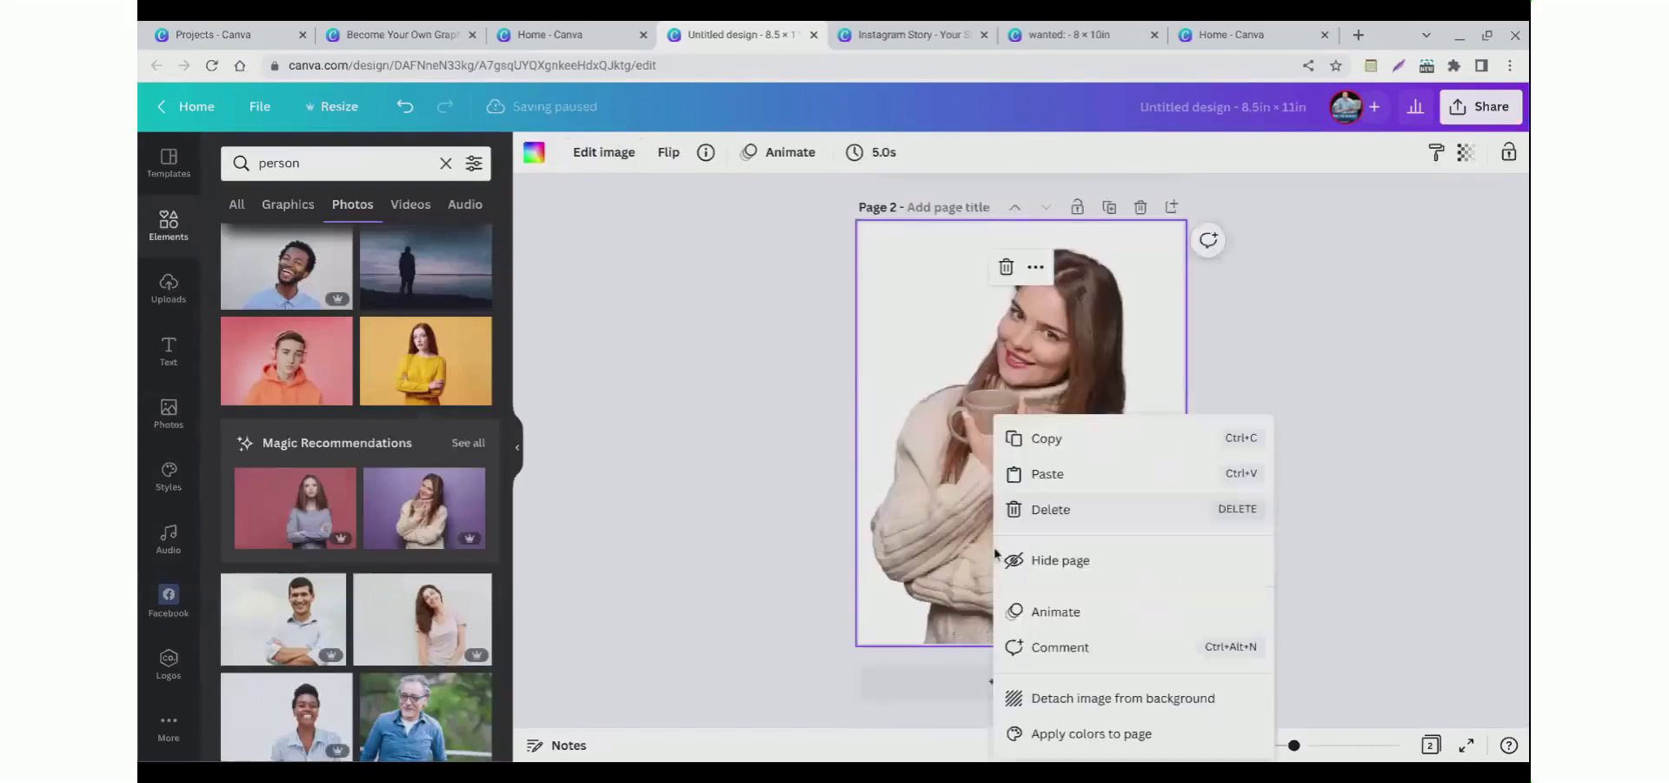
click(1039, 509)
right_click(984, 391)
click(1007, 418)
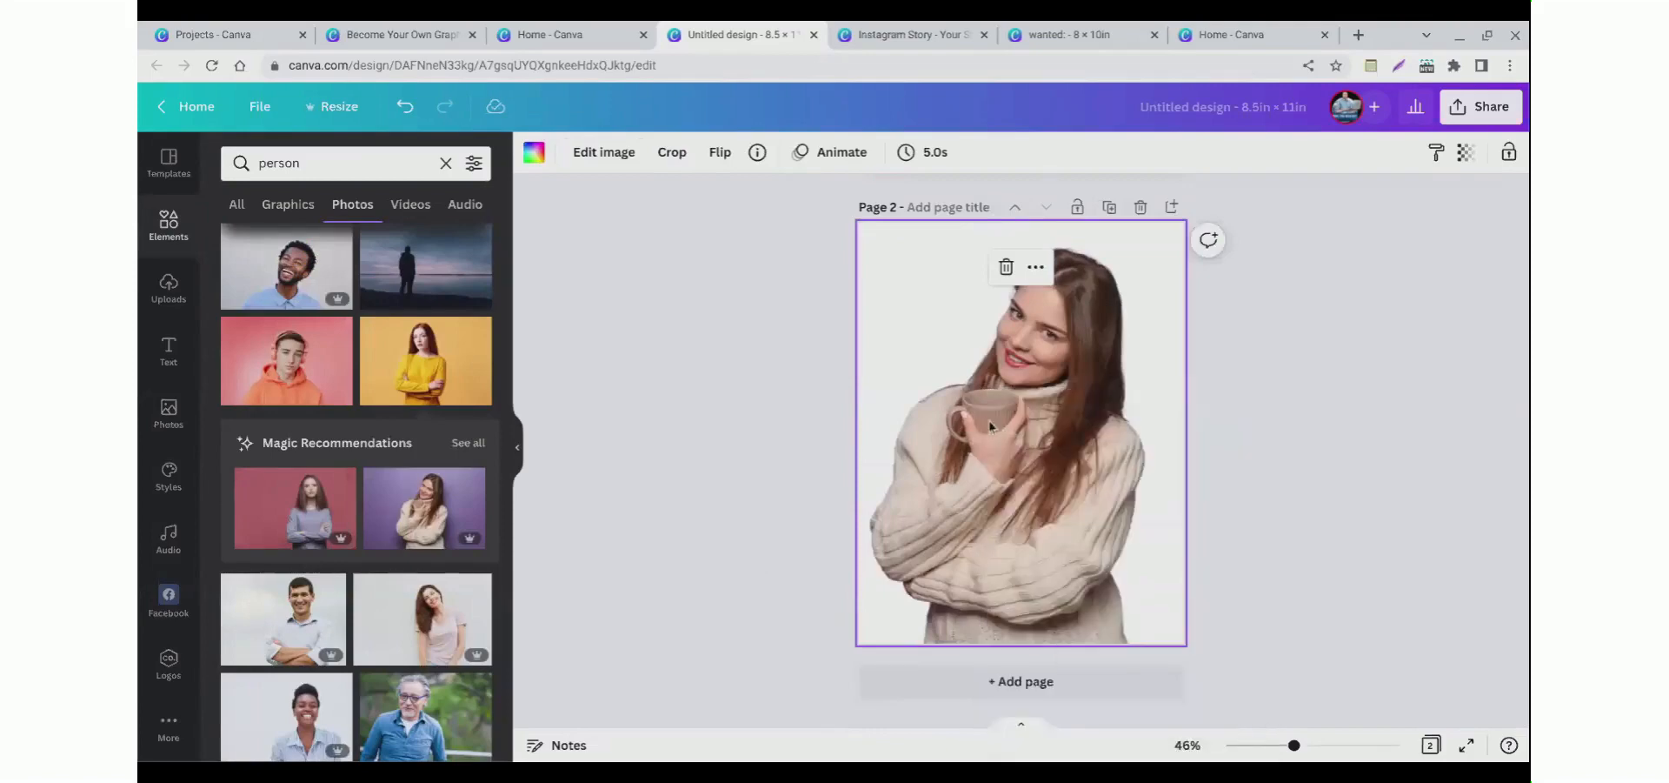
scroll(990, 425, up, 4)
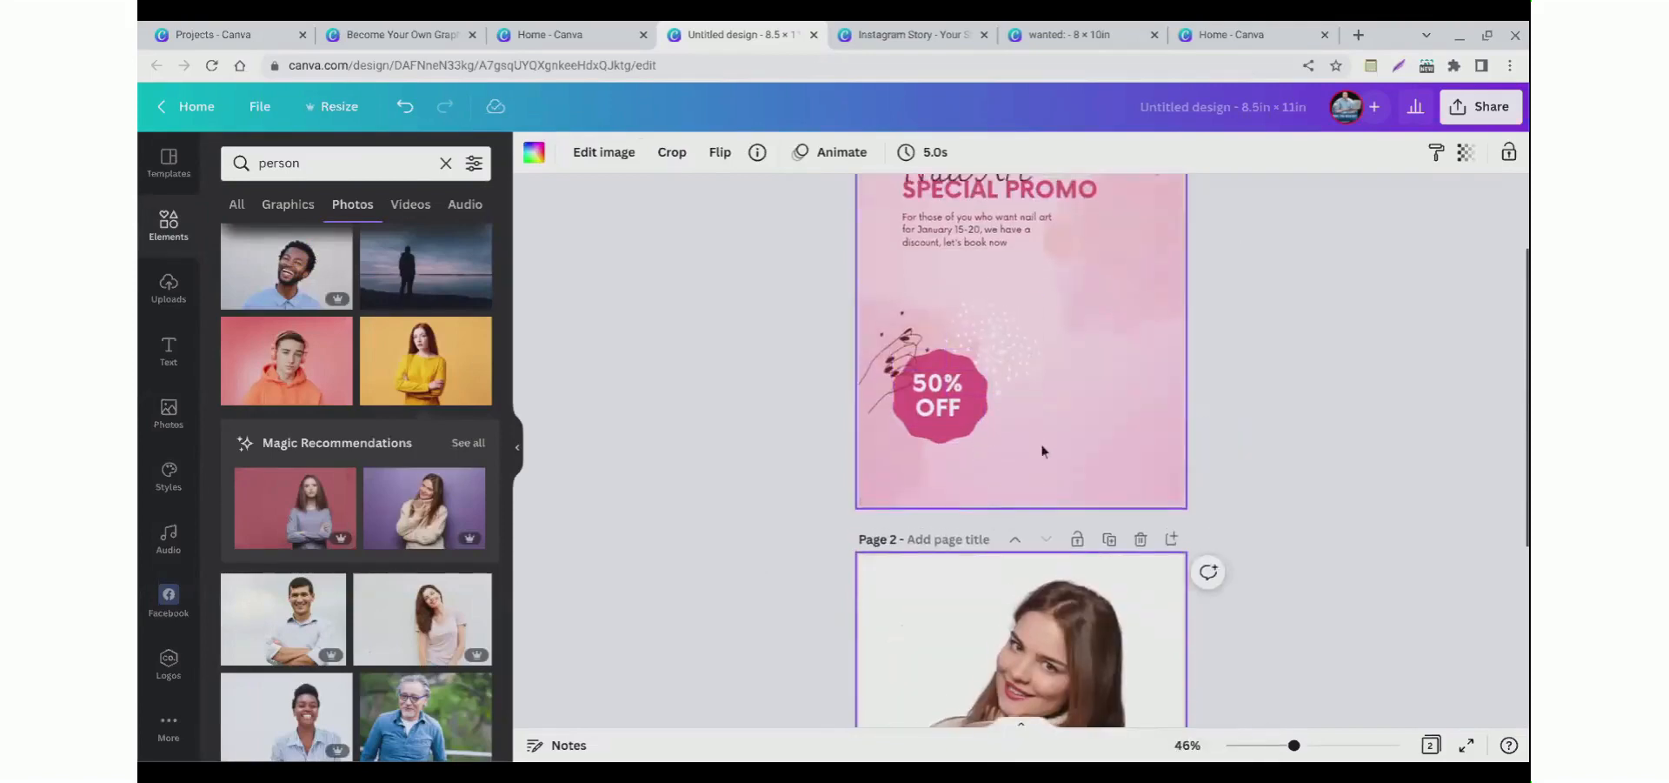
scroll(1043, 451, up, 1)
right_click(1042, 692)
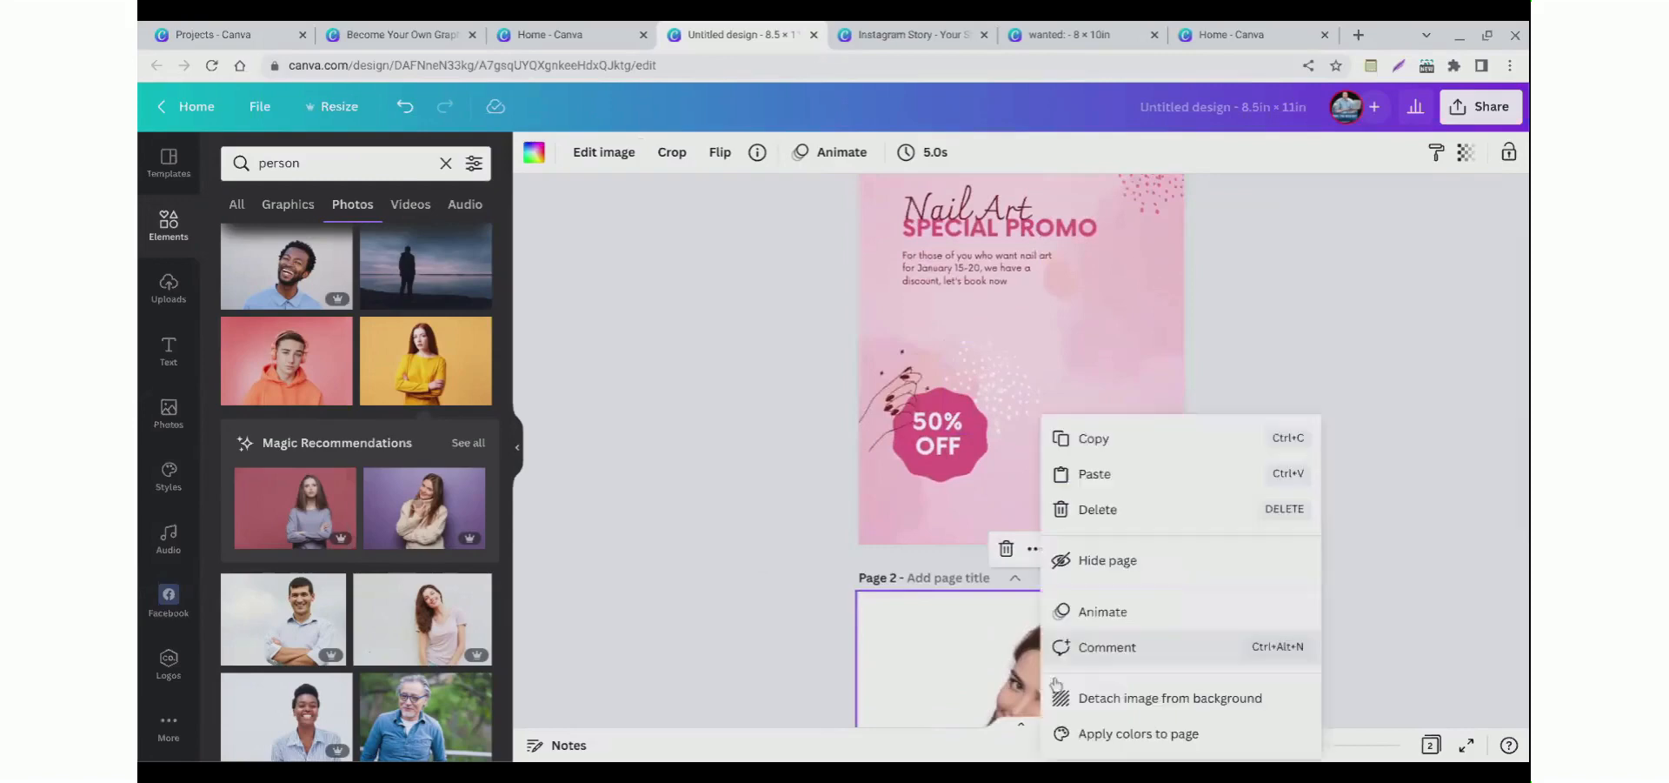
click(1098, 474)
right_click(1046, 411)
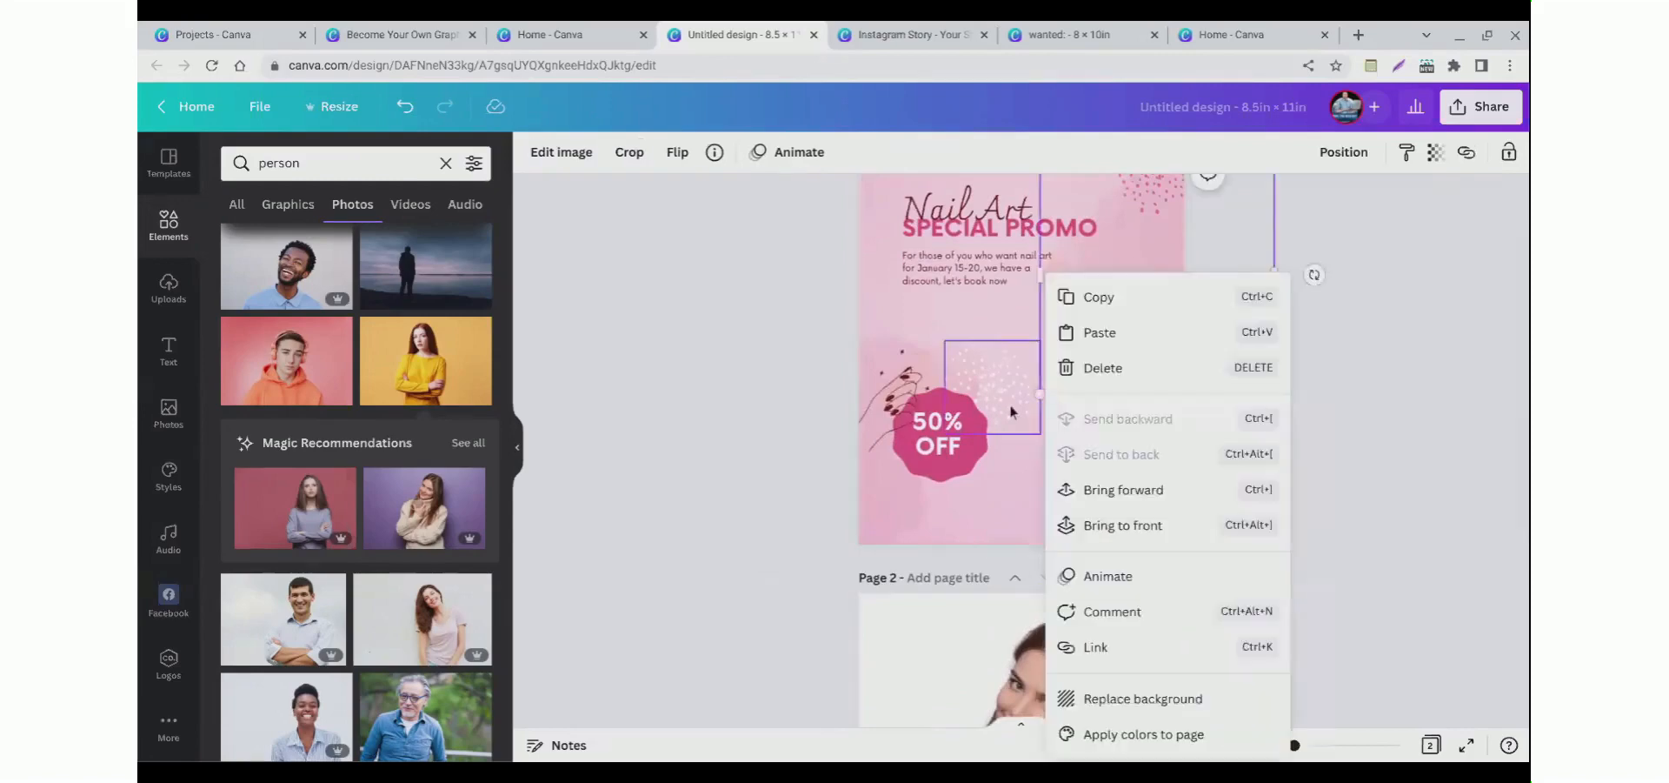
right_click(952, 323)
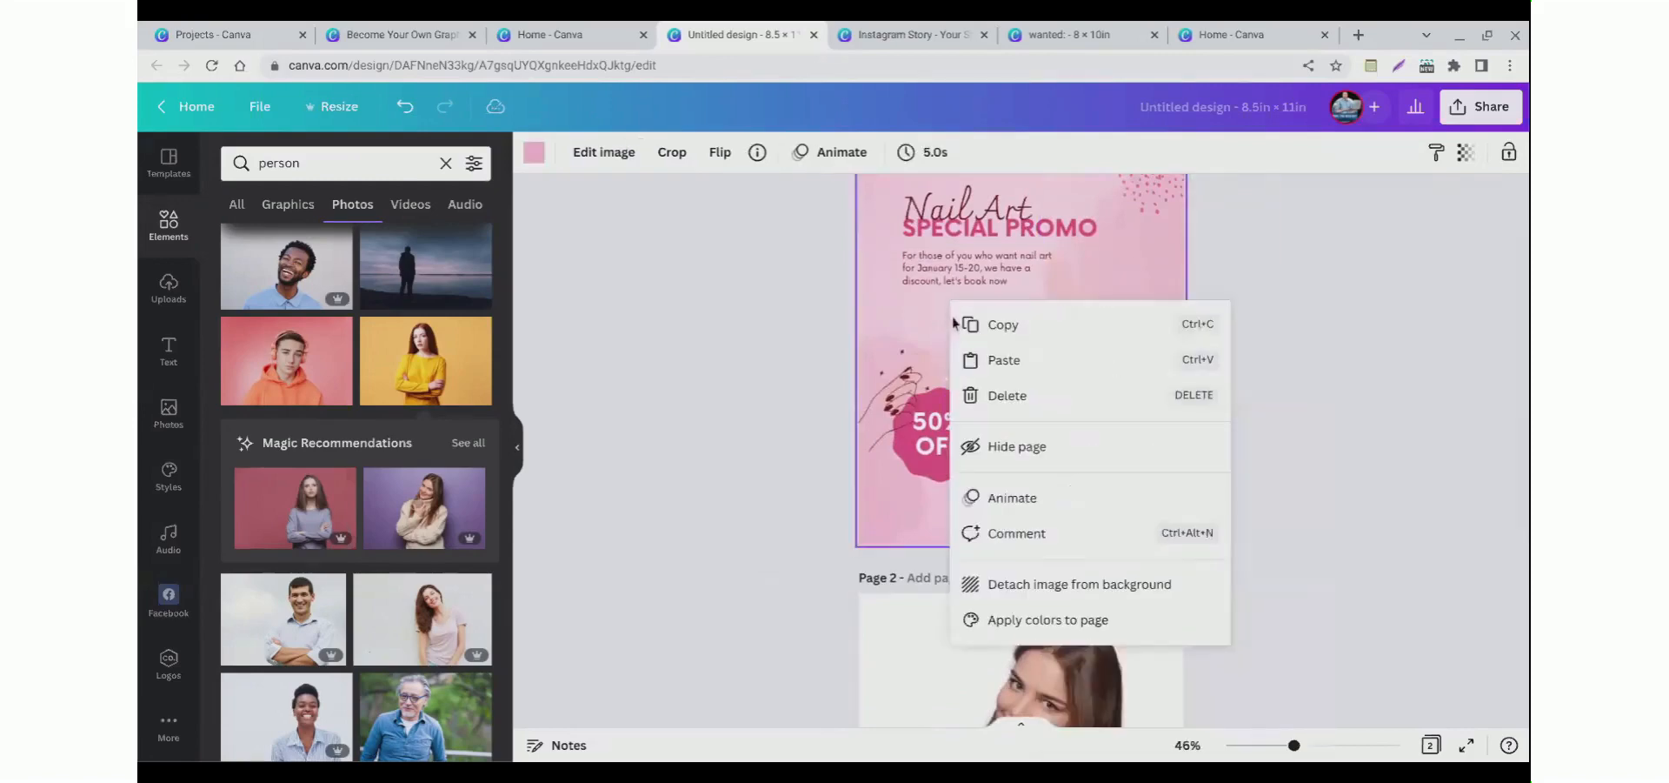
click(982, 376)
click(874, 434)
click(1078, 480)
double_click(1040, 470)
drag(1039, 470, 1002, 473)
click(660, 442)
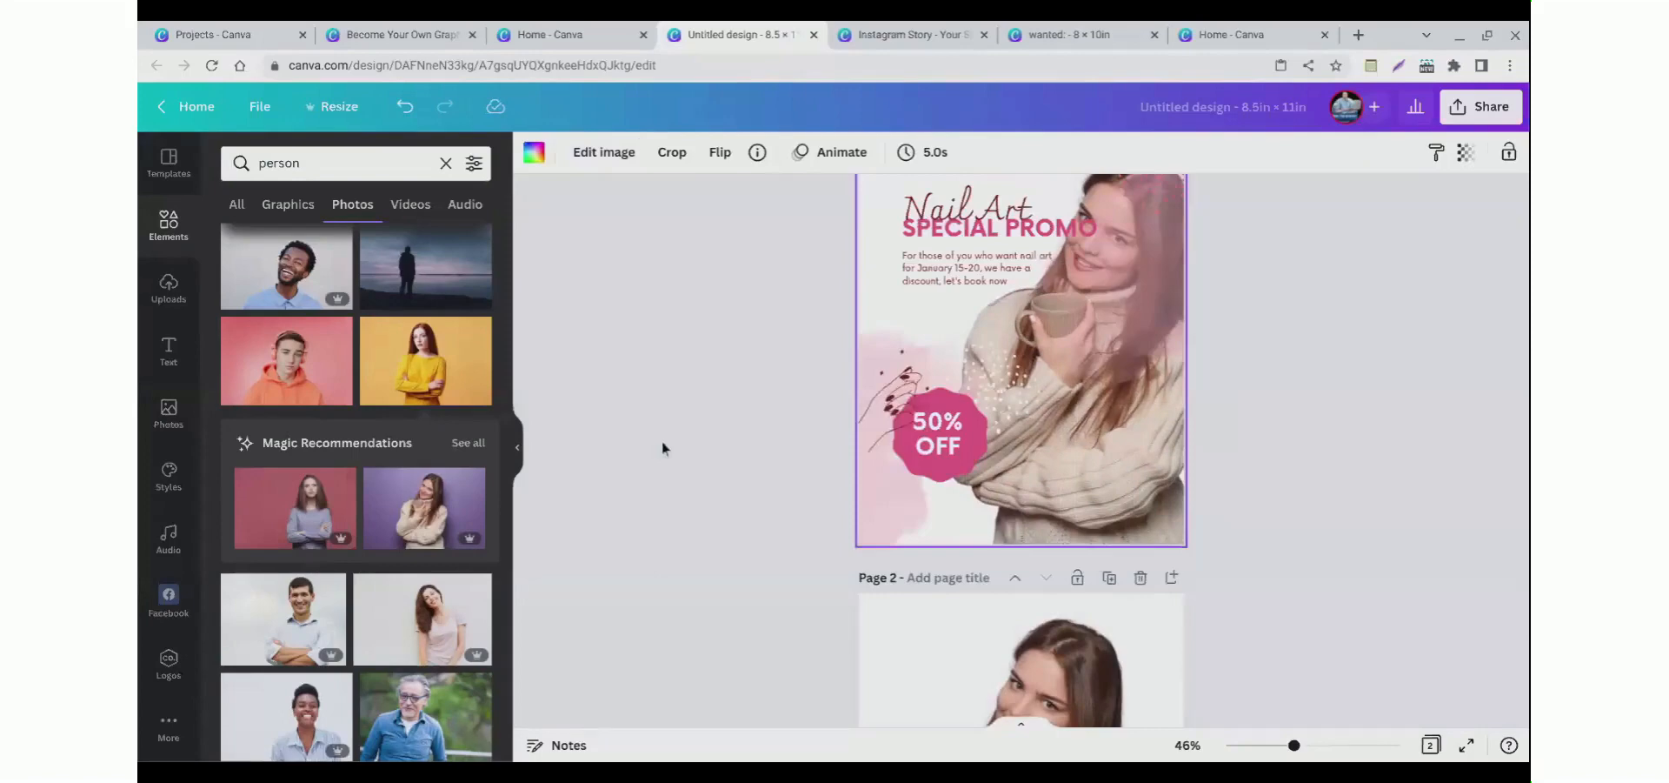
scroll(661, 440, up, 2)
click(1101, 422)
click(1046, 538)
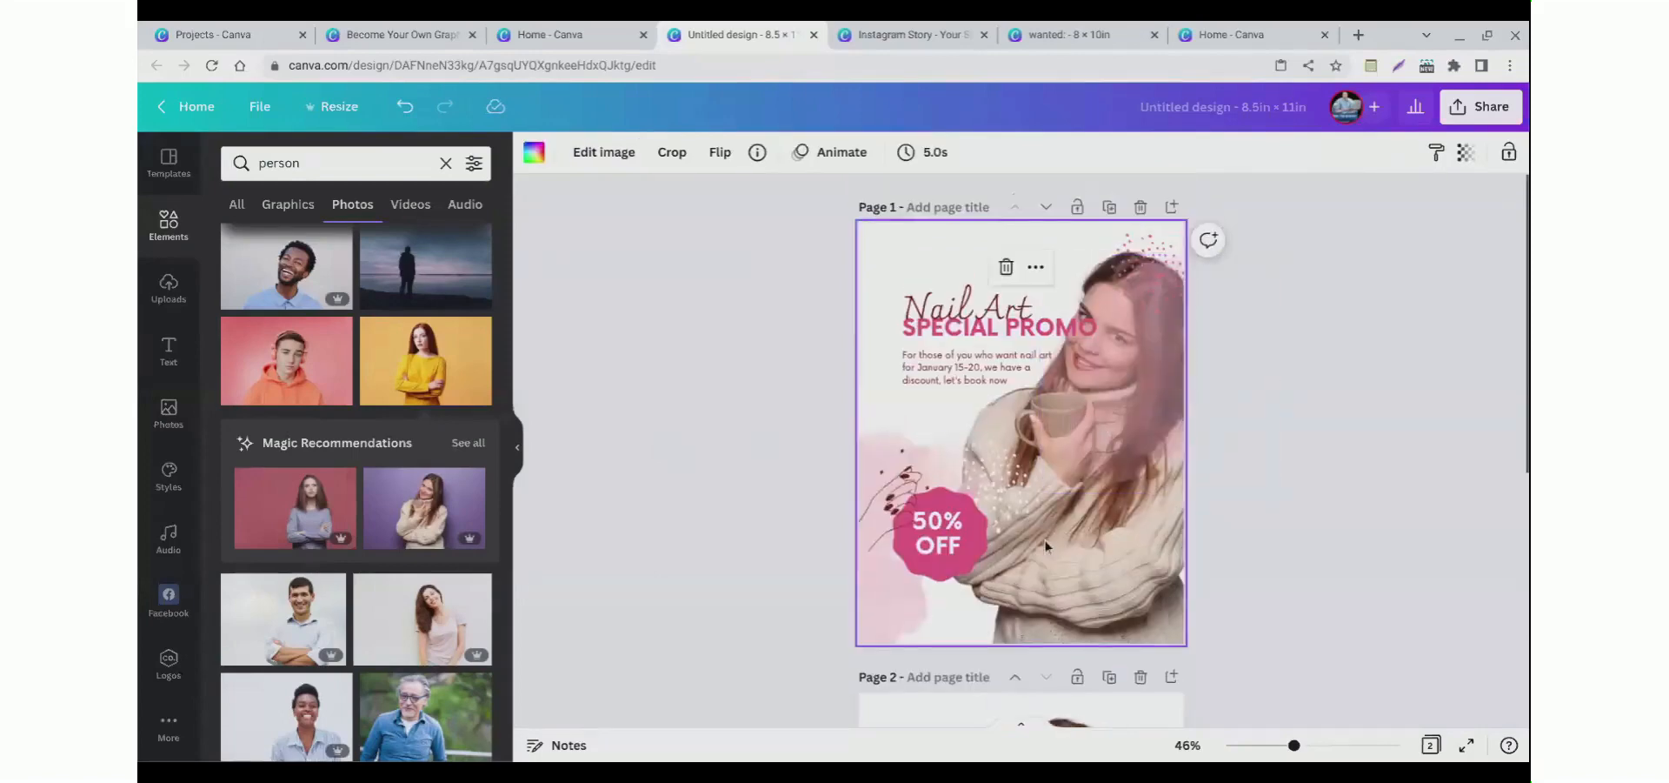
Step: Add a third page and fill it with the photo of a grey-haired man in glasses
scroll(842, 539, down, 5)
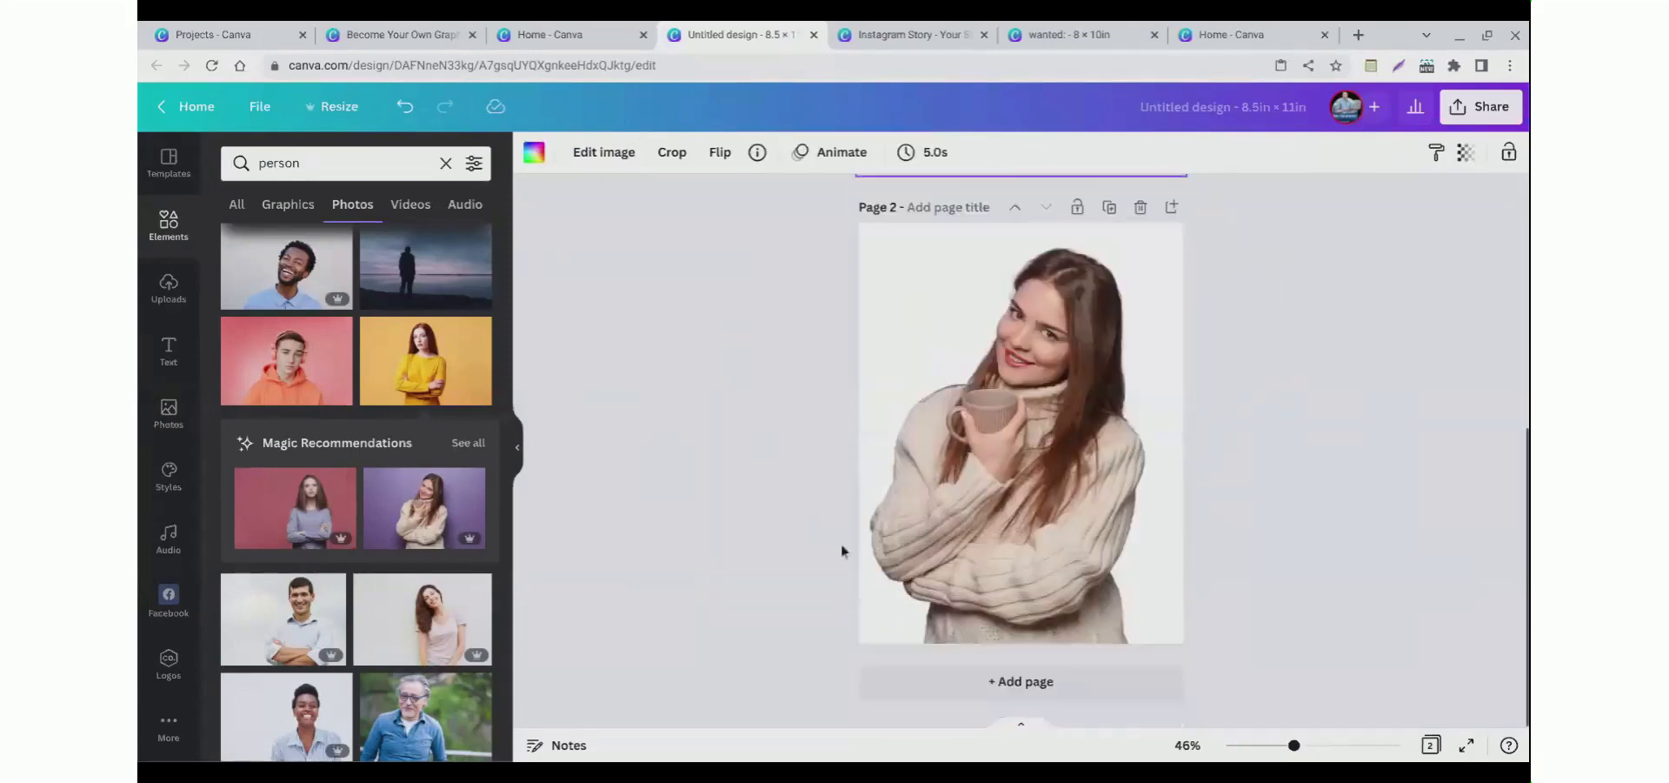
click(978, 696)
scroll(403, 624, down, 2)
drag(402, 624, 874, 493)
click(718, 483)
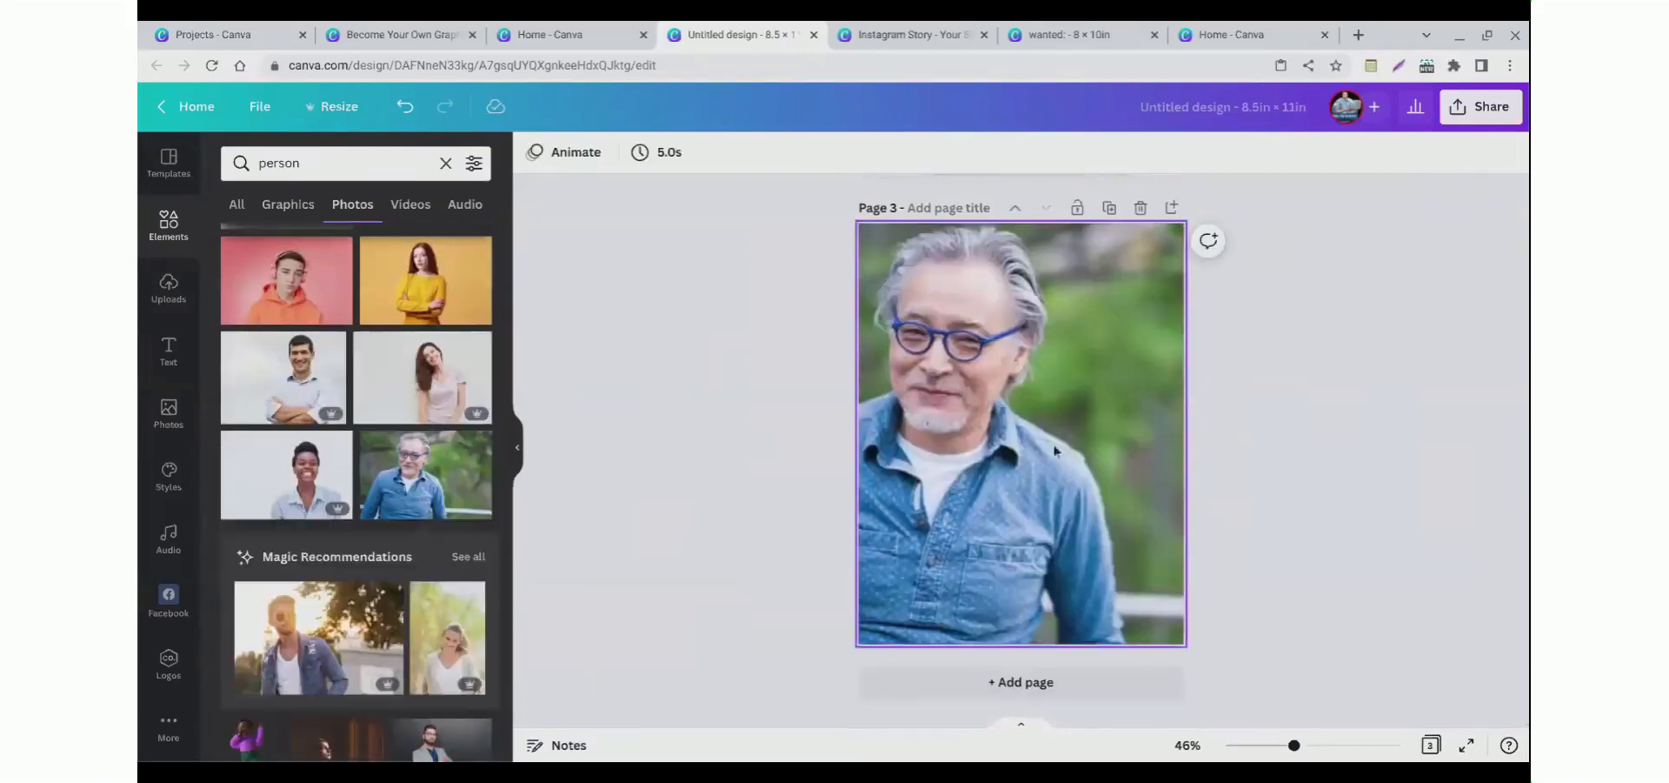
click(1079, 408)
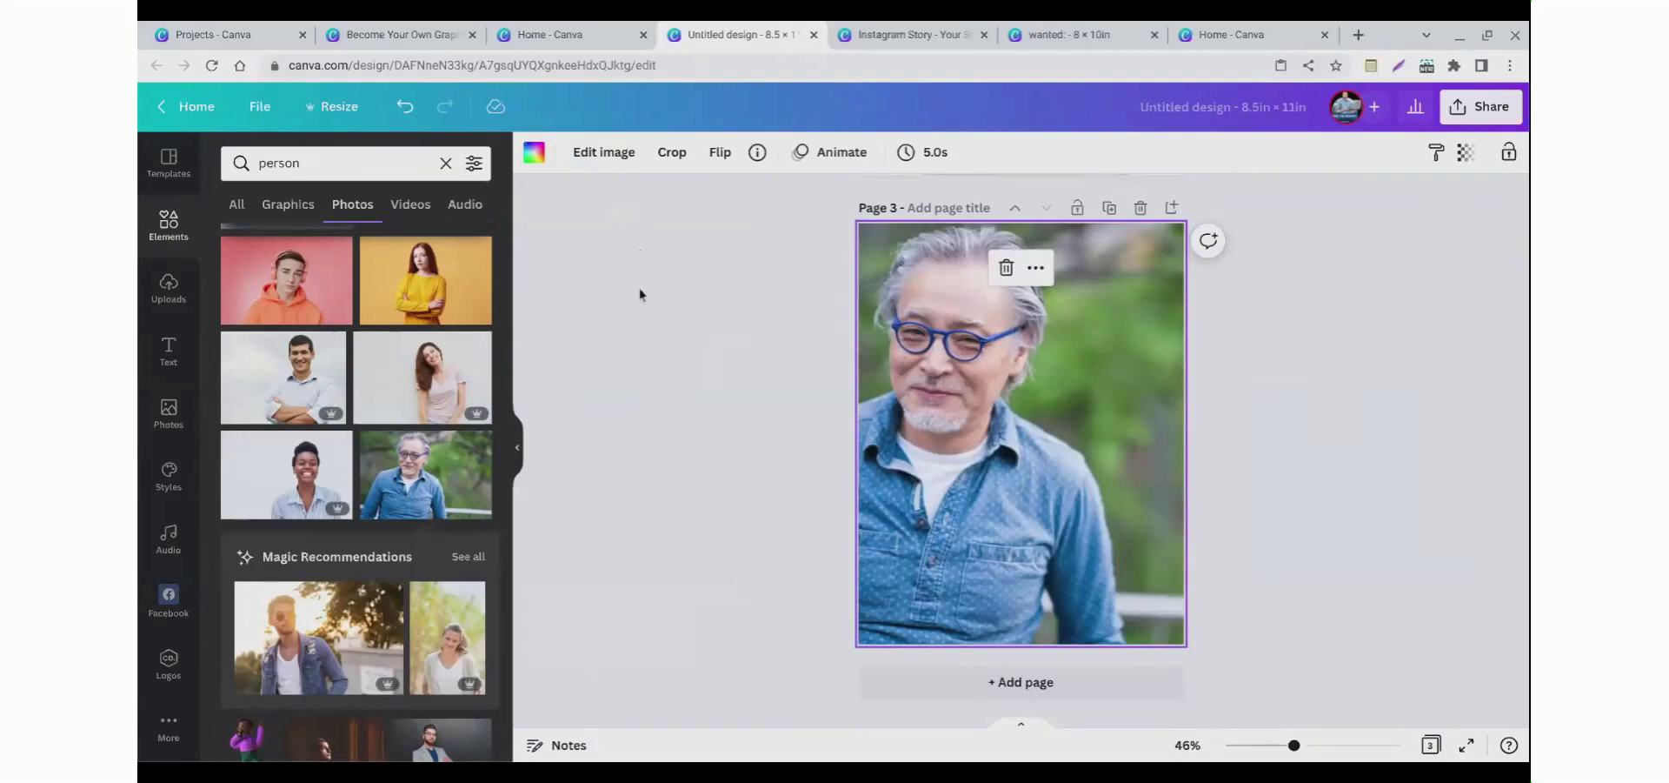
scroll(642, 317, up, 5)
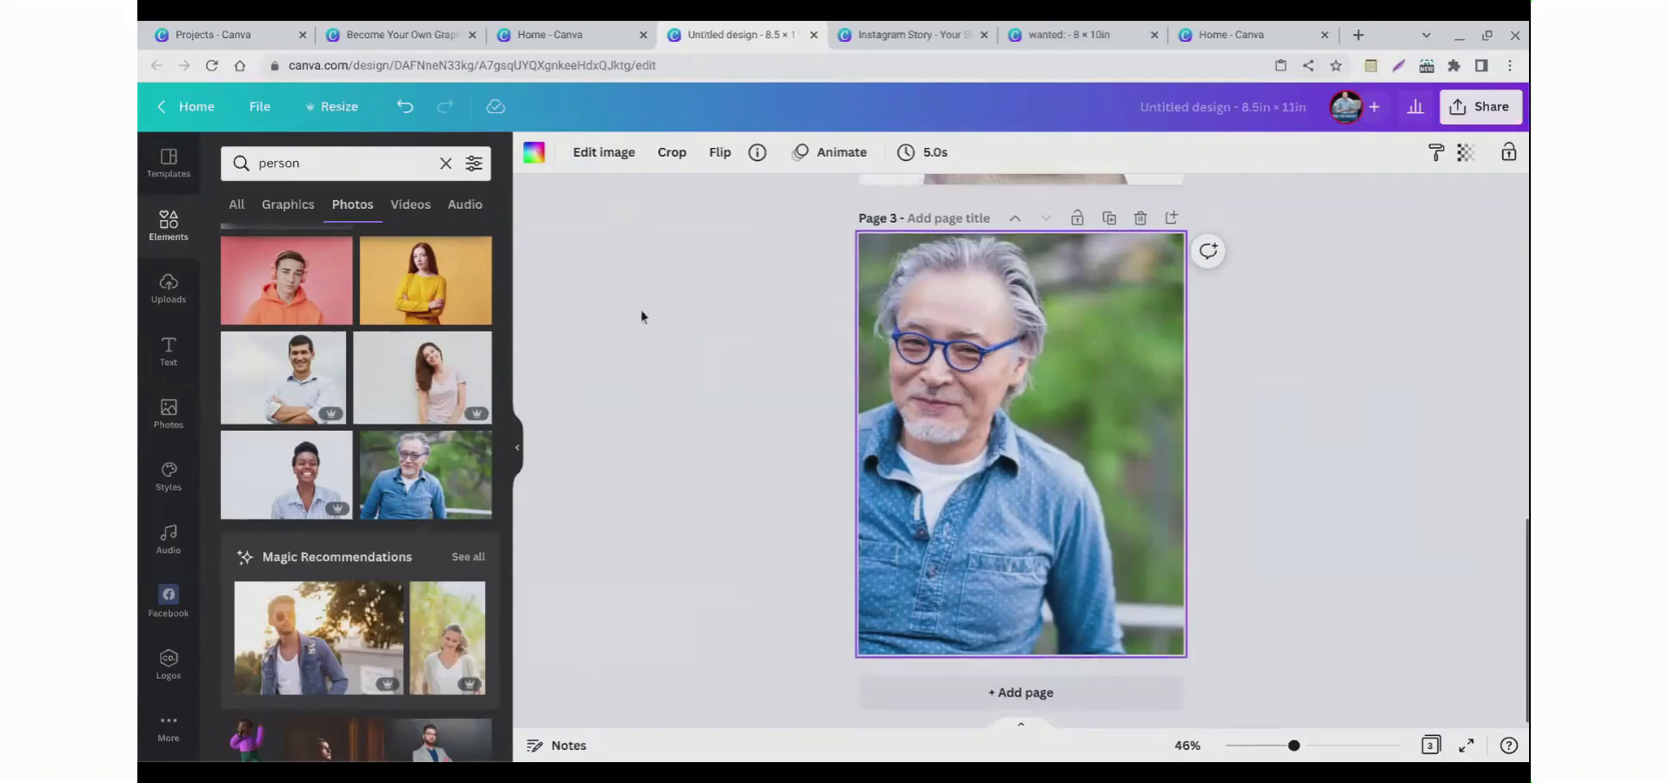
scroll(646, 350, up, 5)
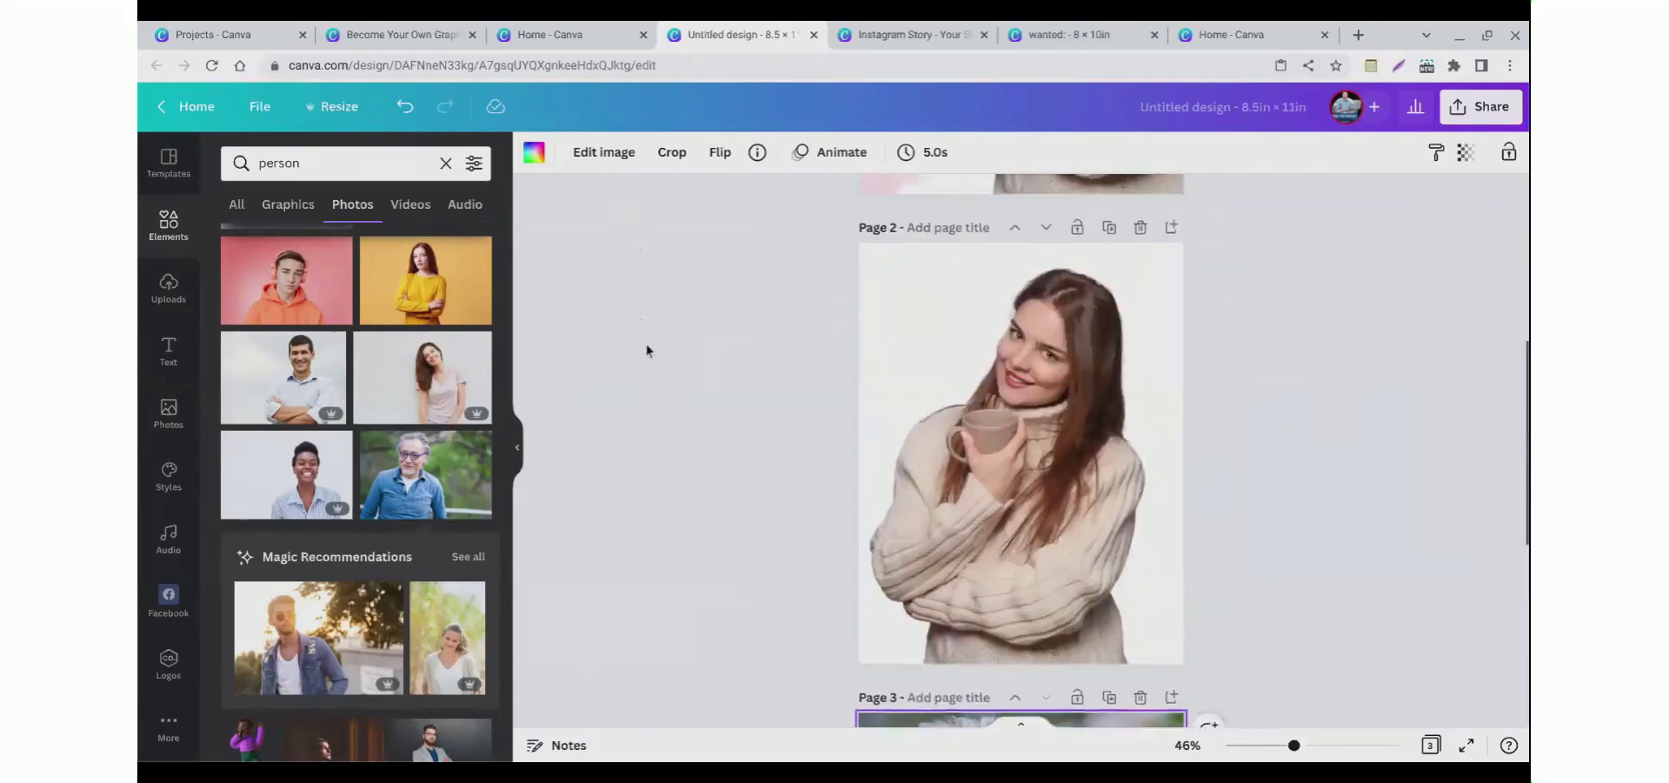
scroll(647, 350, down, 10)
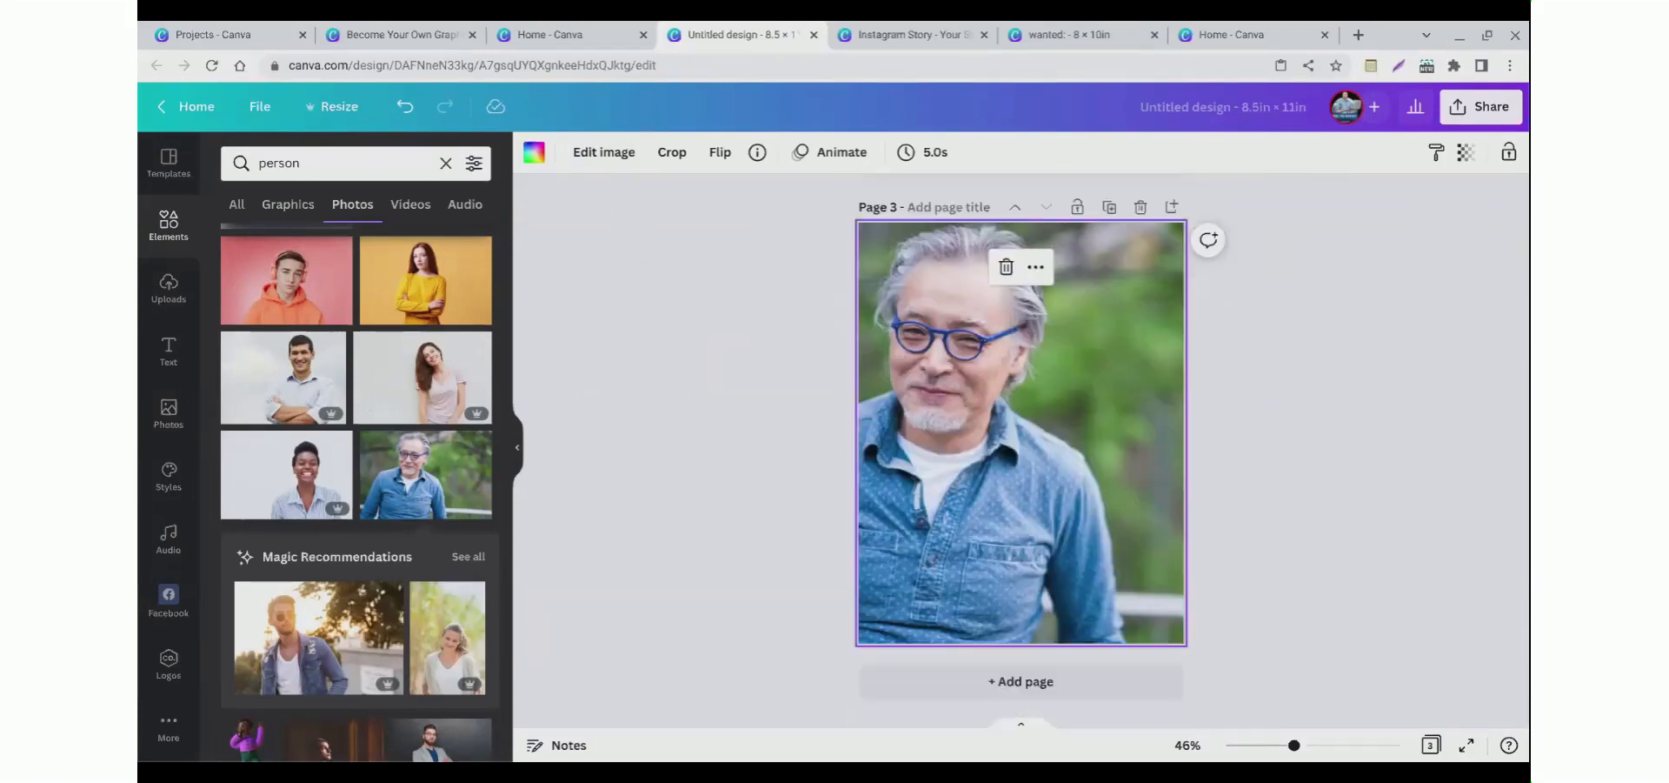
scroll(1019, 472, up, 2)
scroll(1019, 472, down, 1)
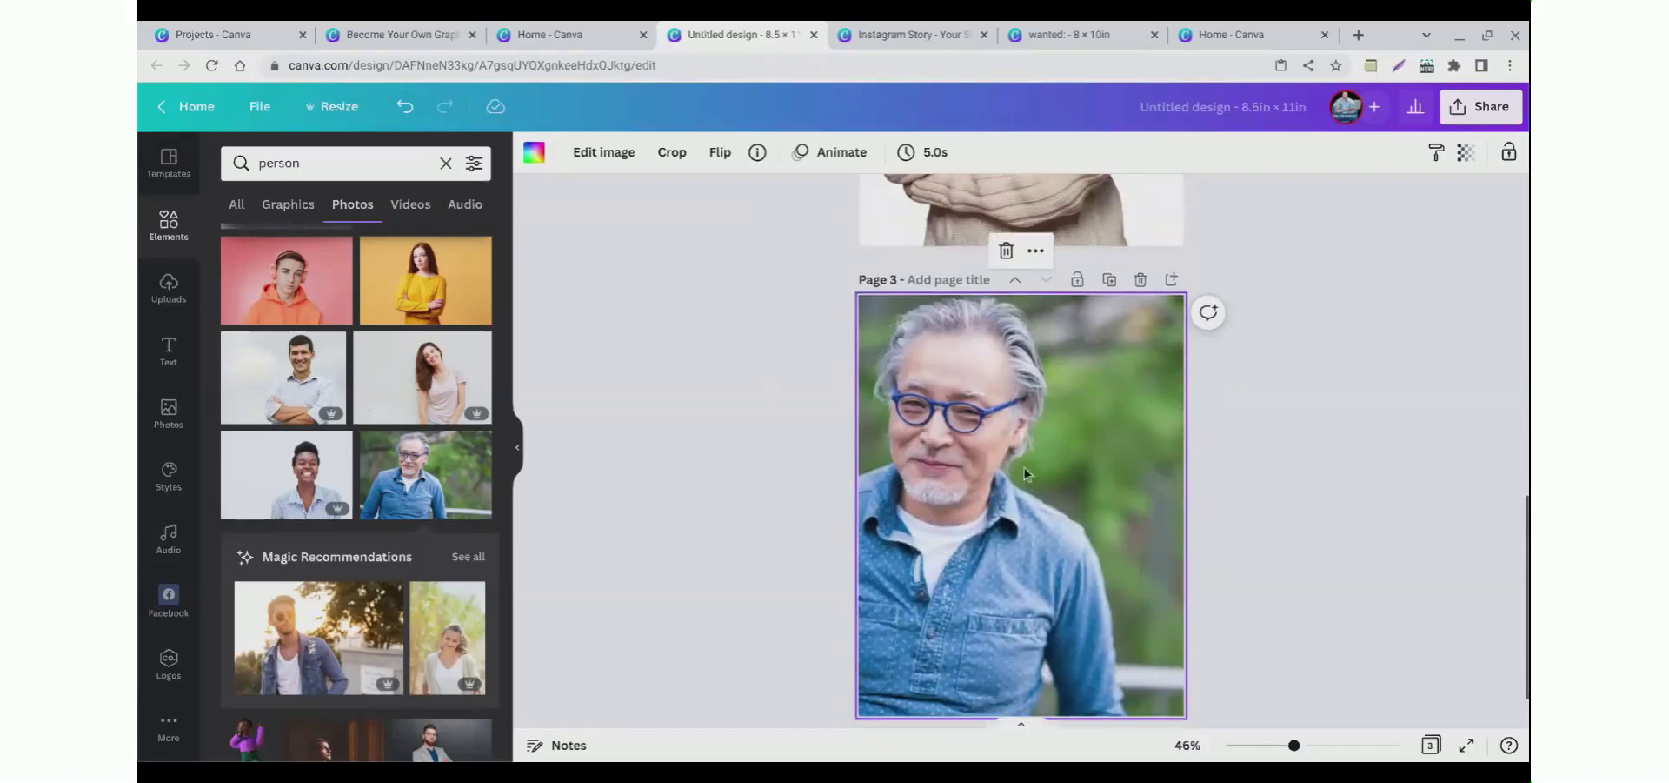
click(620, 168)
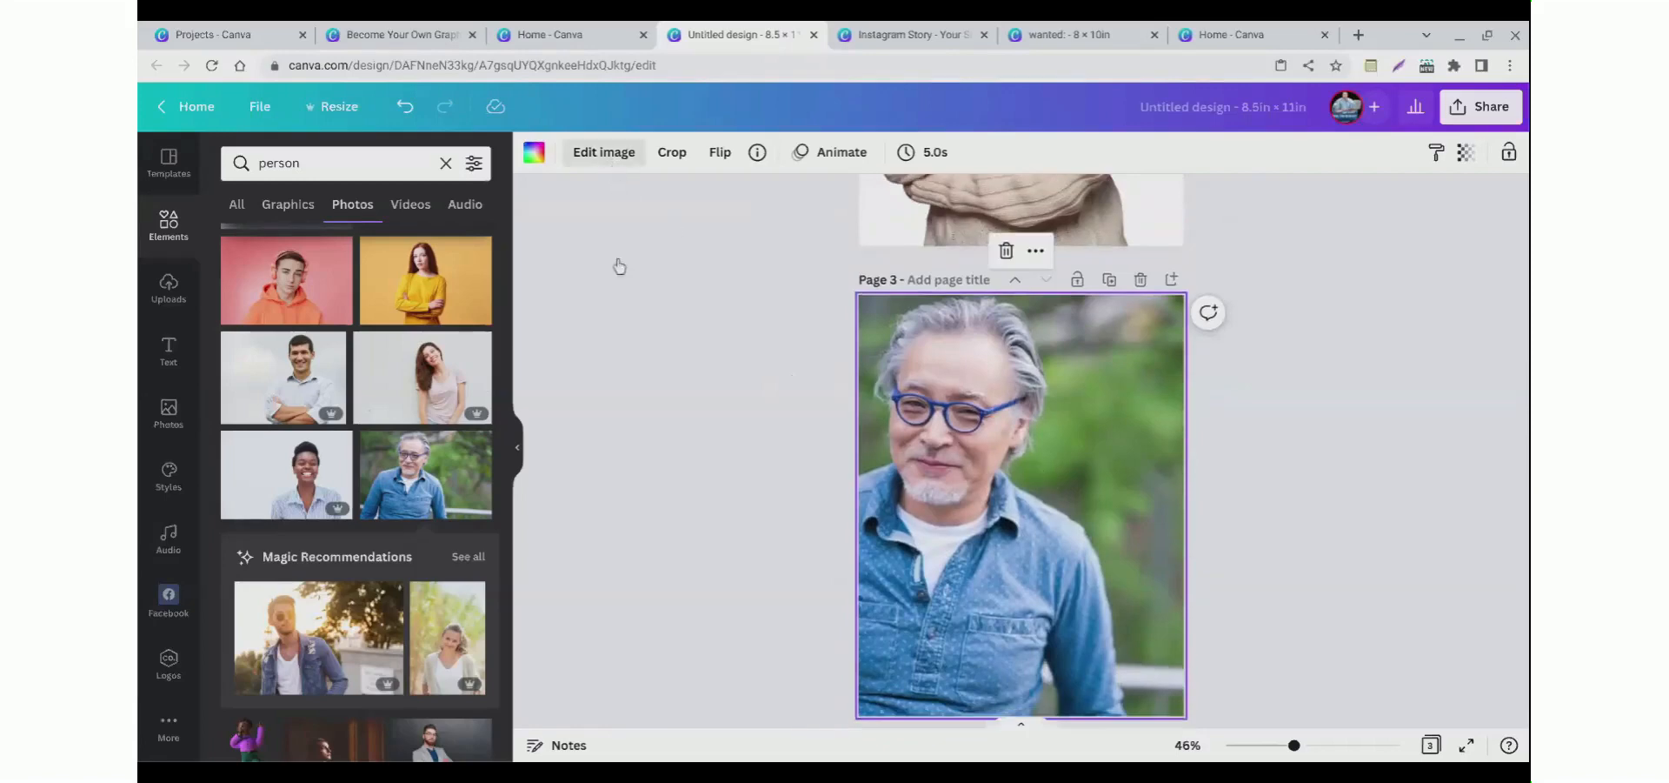
scroll(279, 360, down, 3)
scroll(283, 358, up, 3)
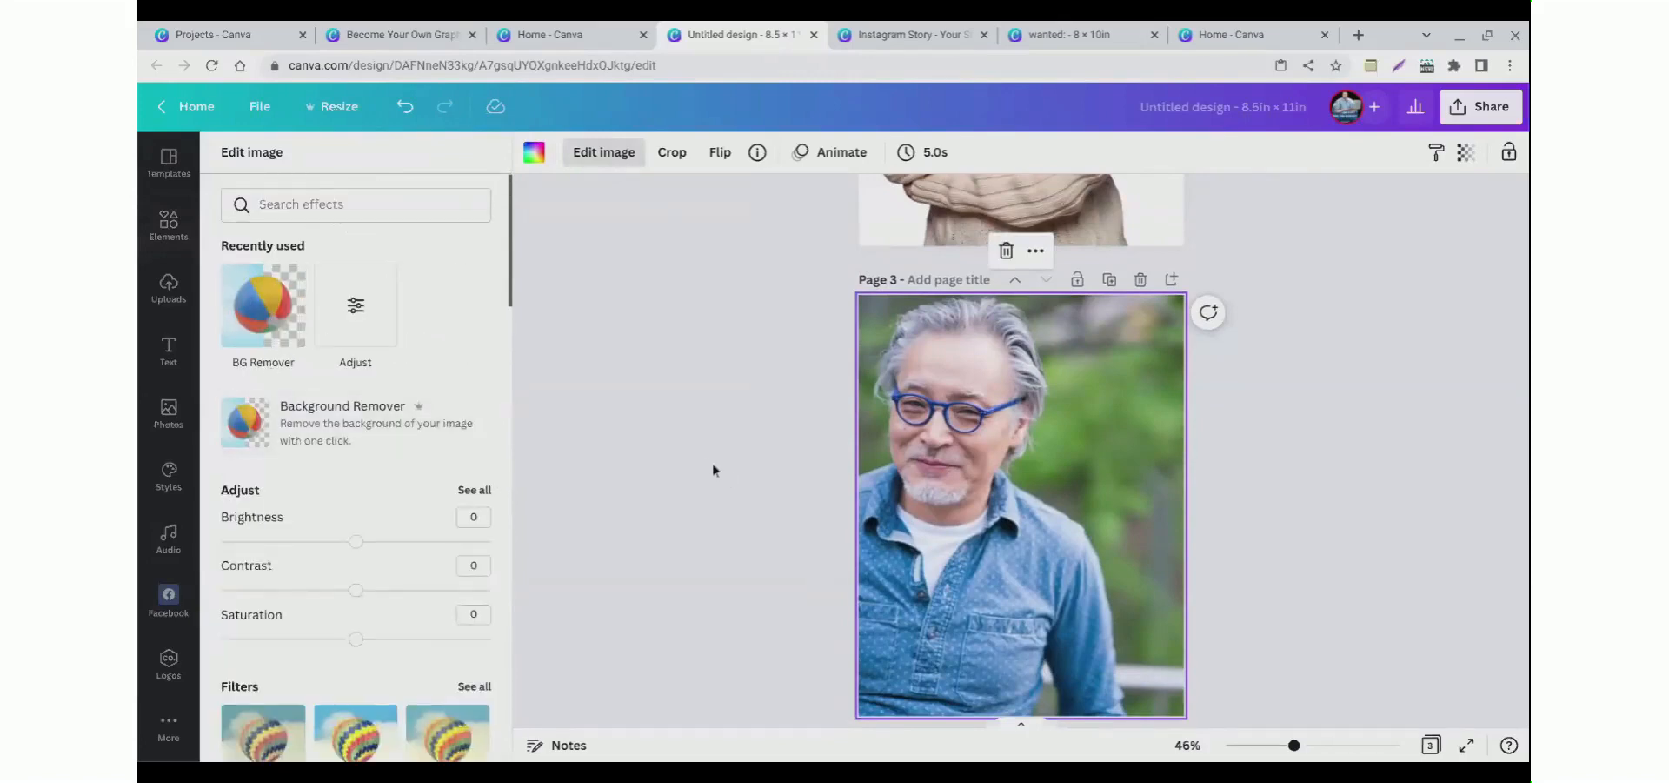
click(348, 340)
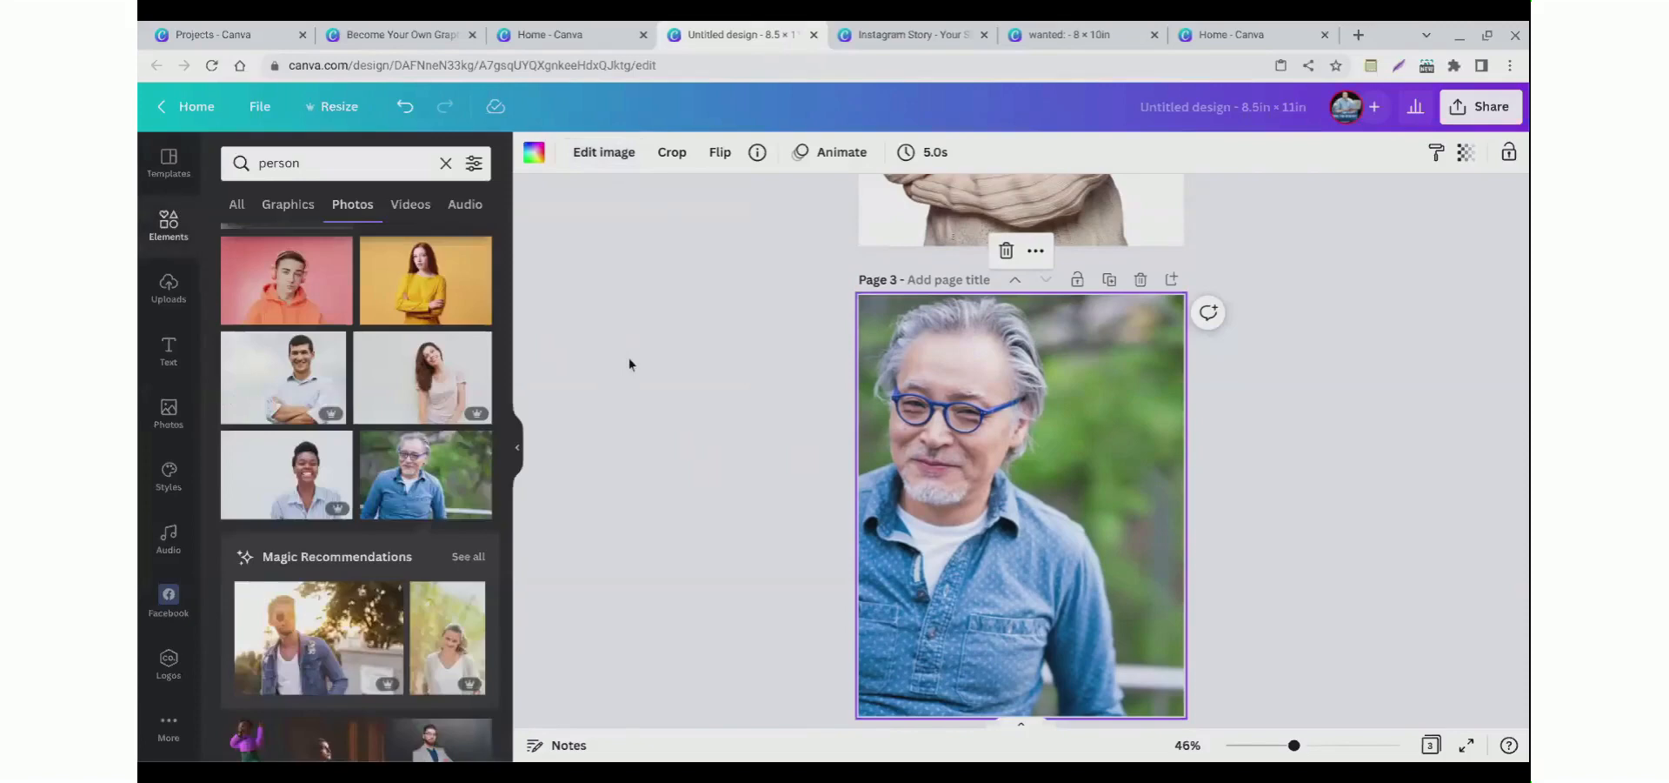
scroll(786, 365, up, 5)
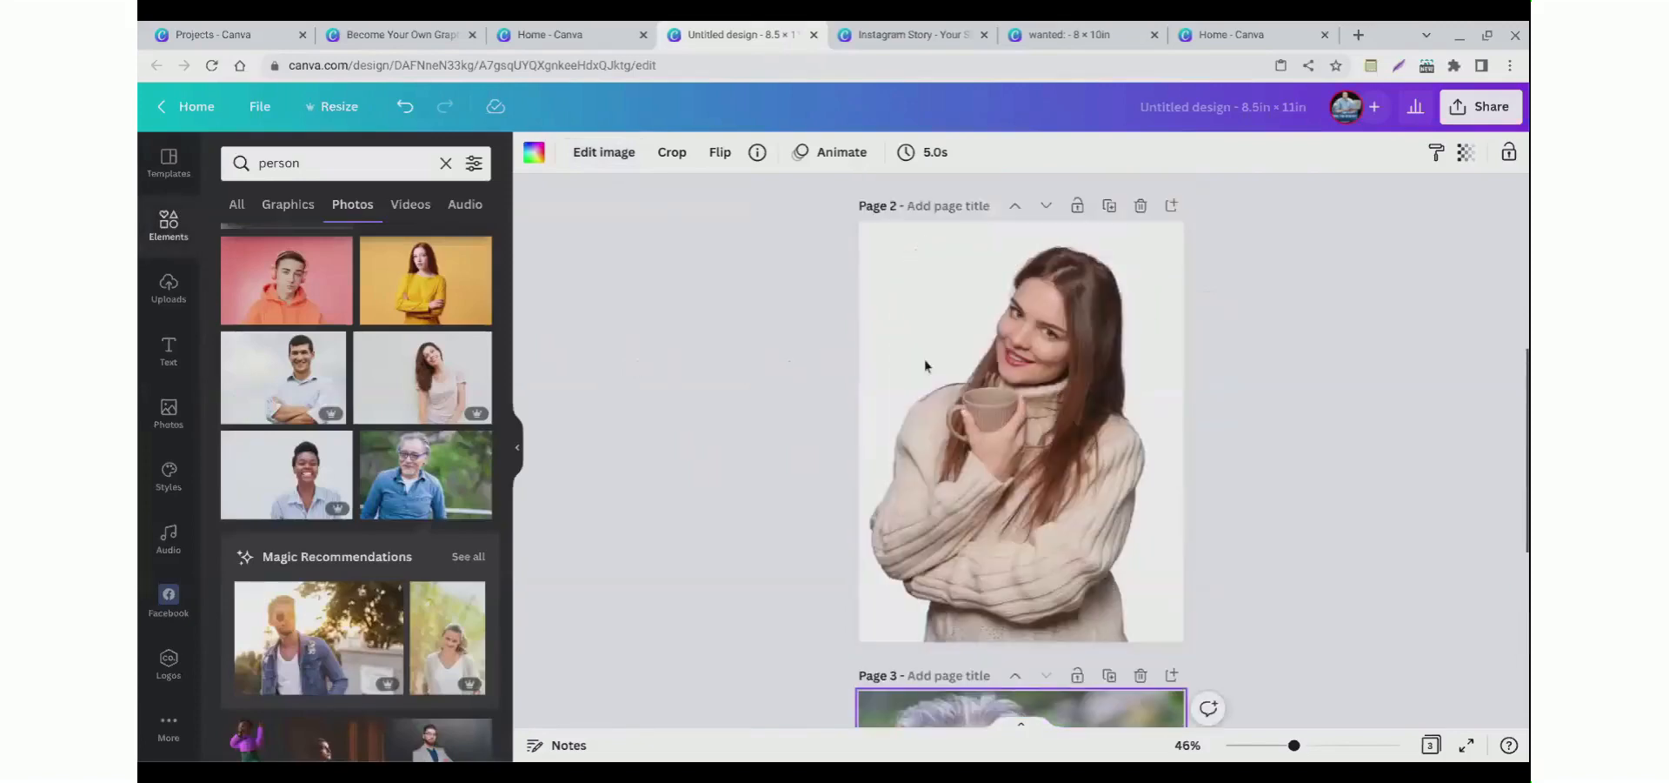
click(983, 351)
click(755, 303)
click(902, 306)
click(706, 305)
click(967, 331)
click(746, 318)
click(892, 320)
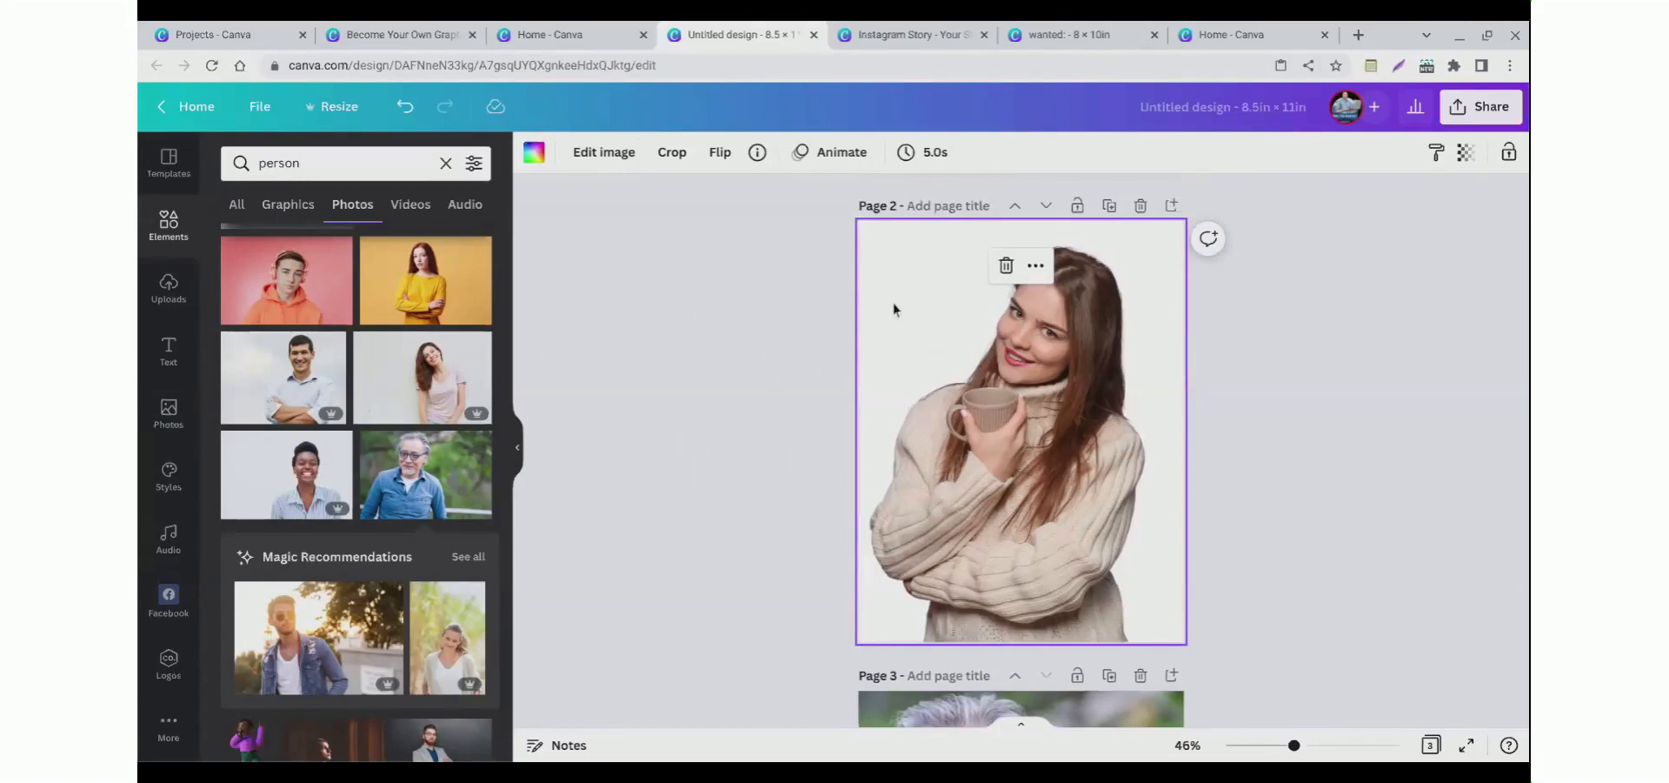
click(788, 307)
click(1473, 110)
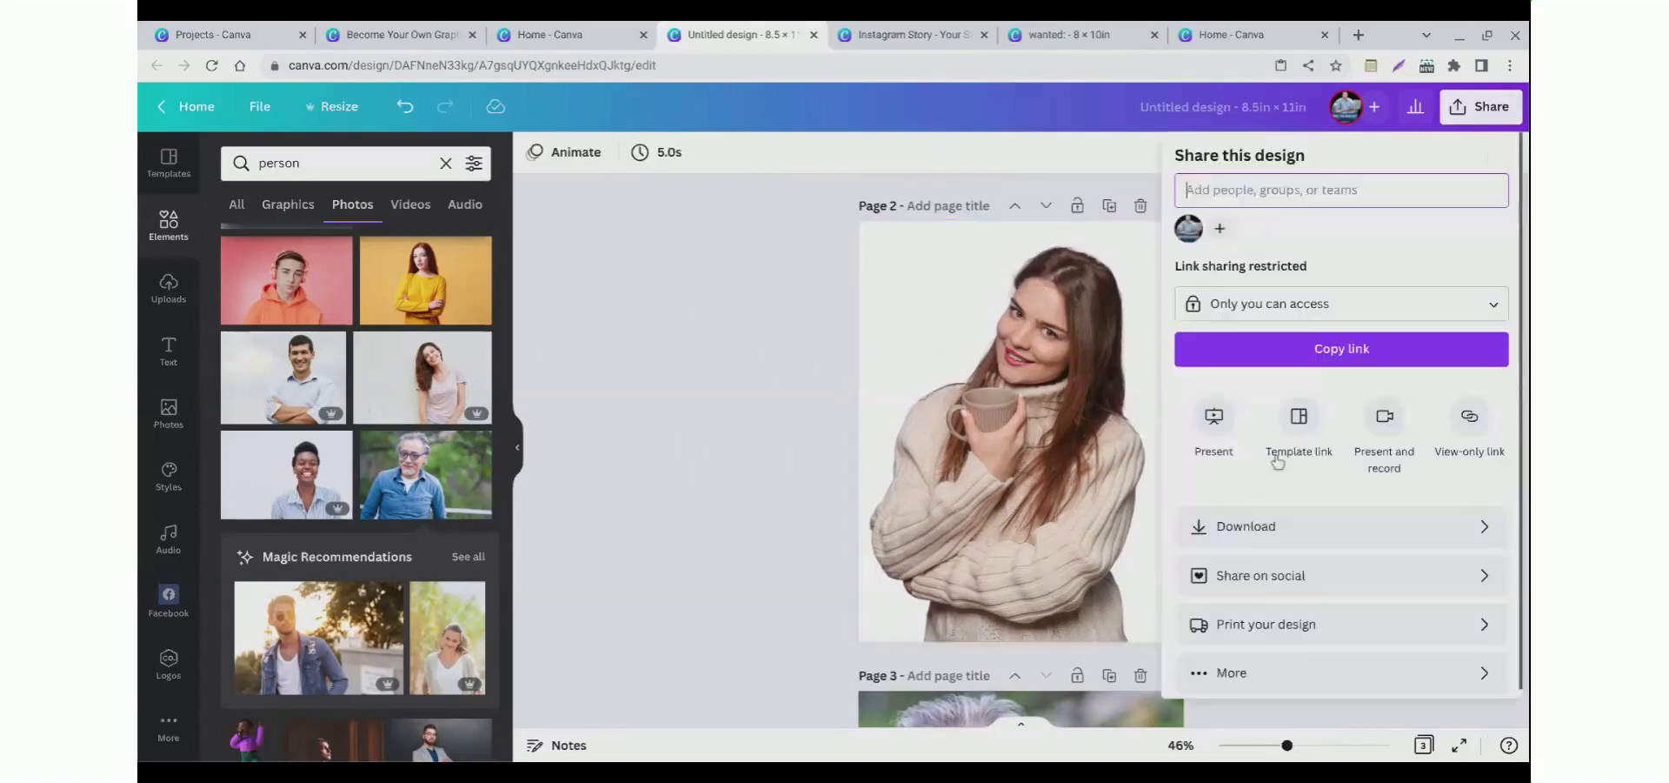
click(1233, 538)
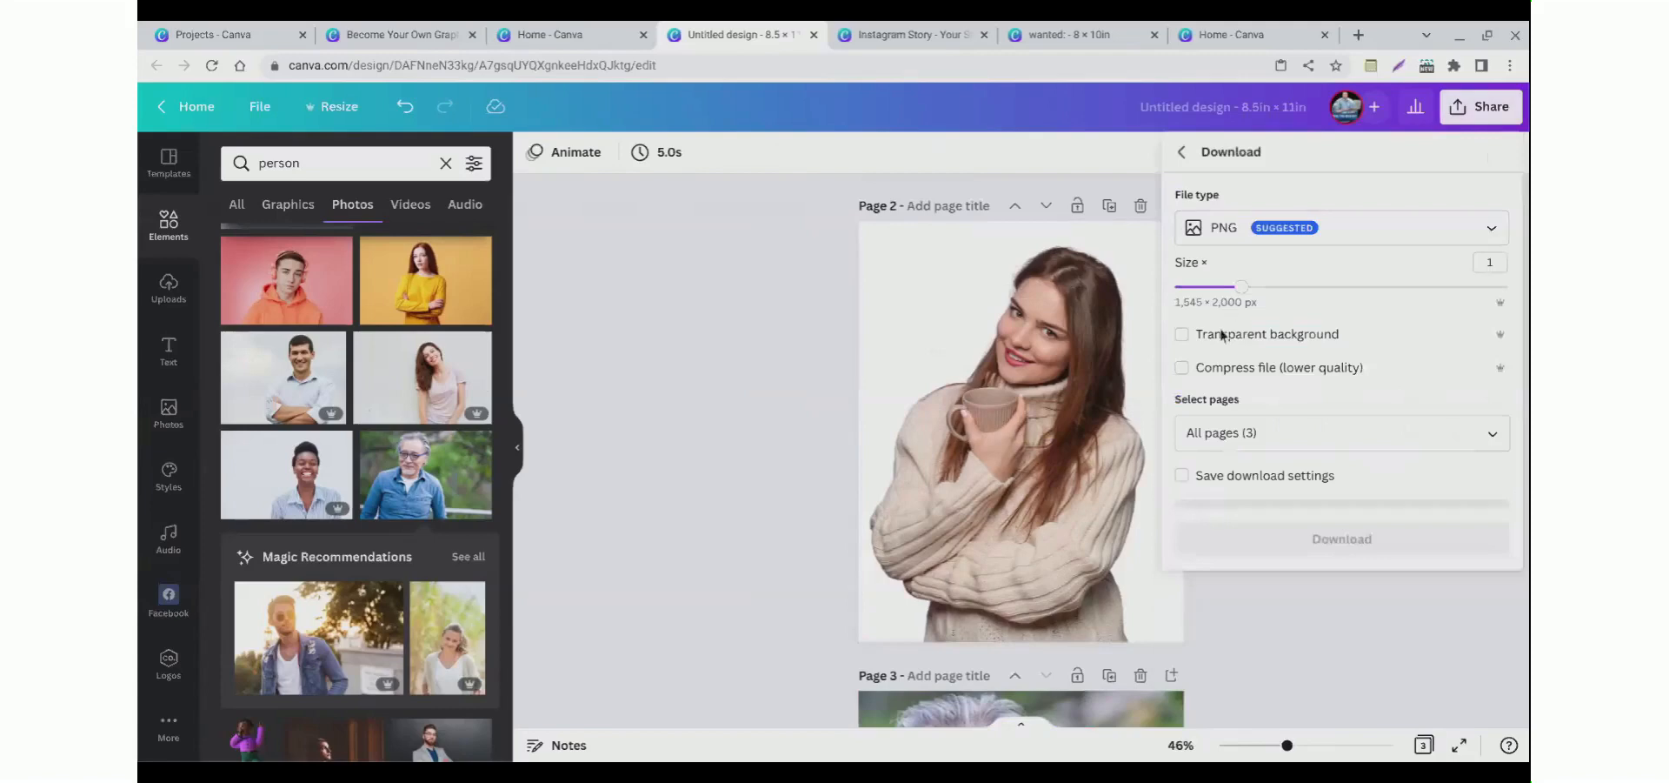
click(1182, 334)
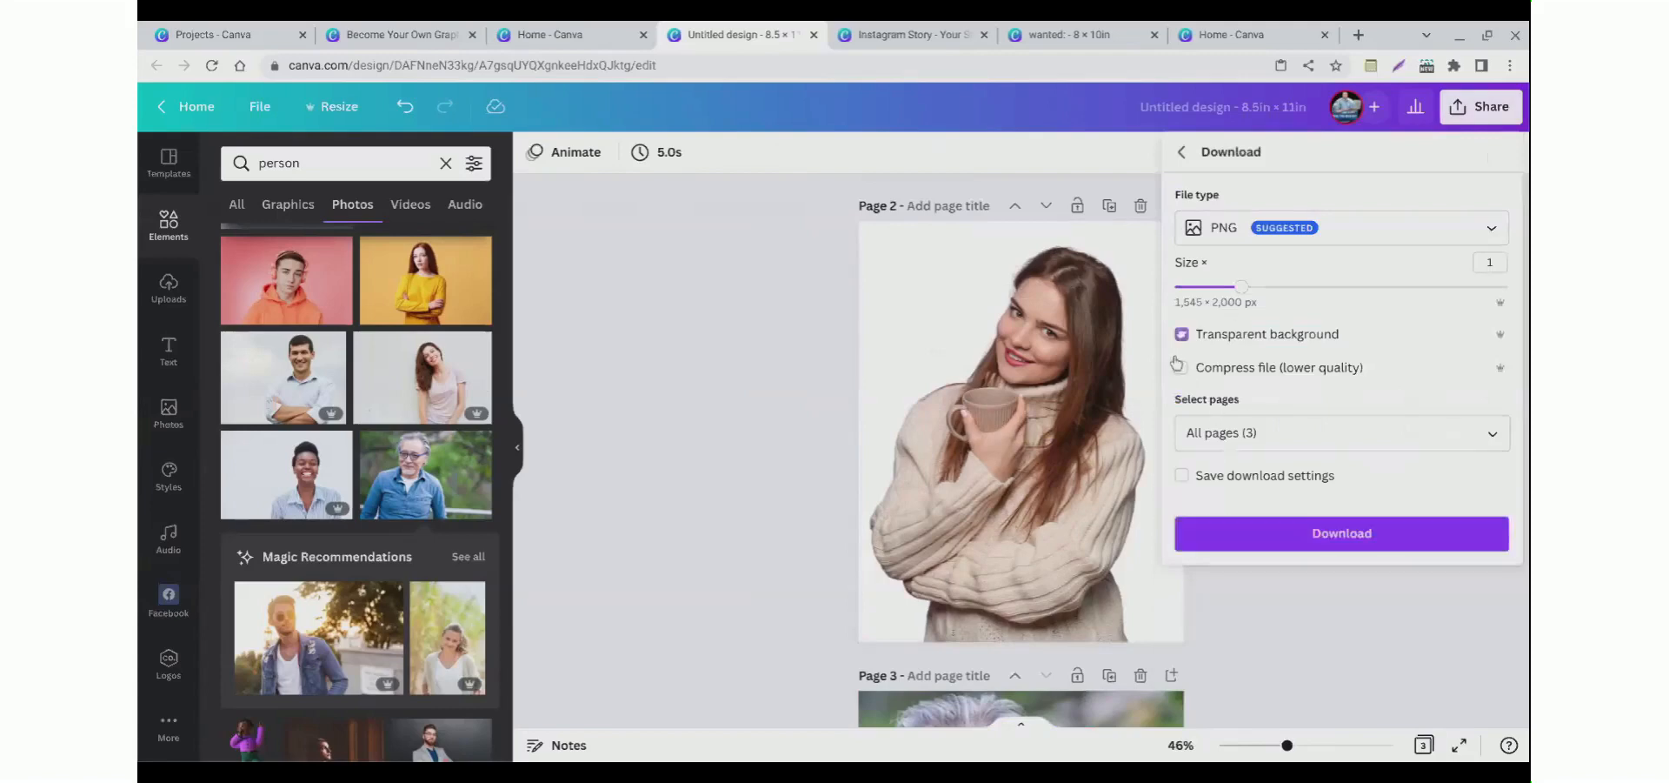
Step: Title page 2 as Woman photo
scroll(809, 484, up, 1)
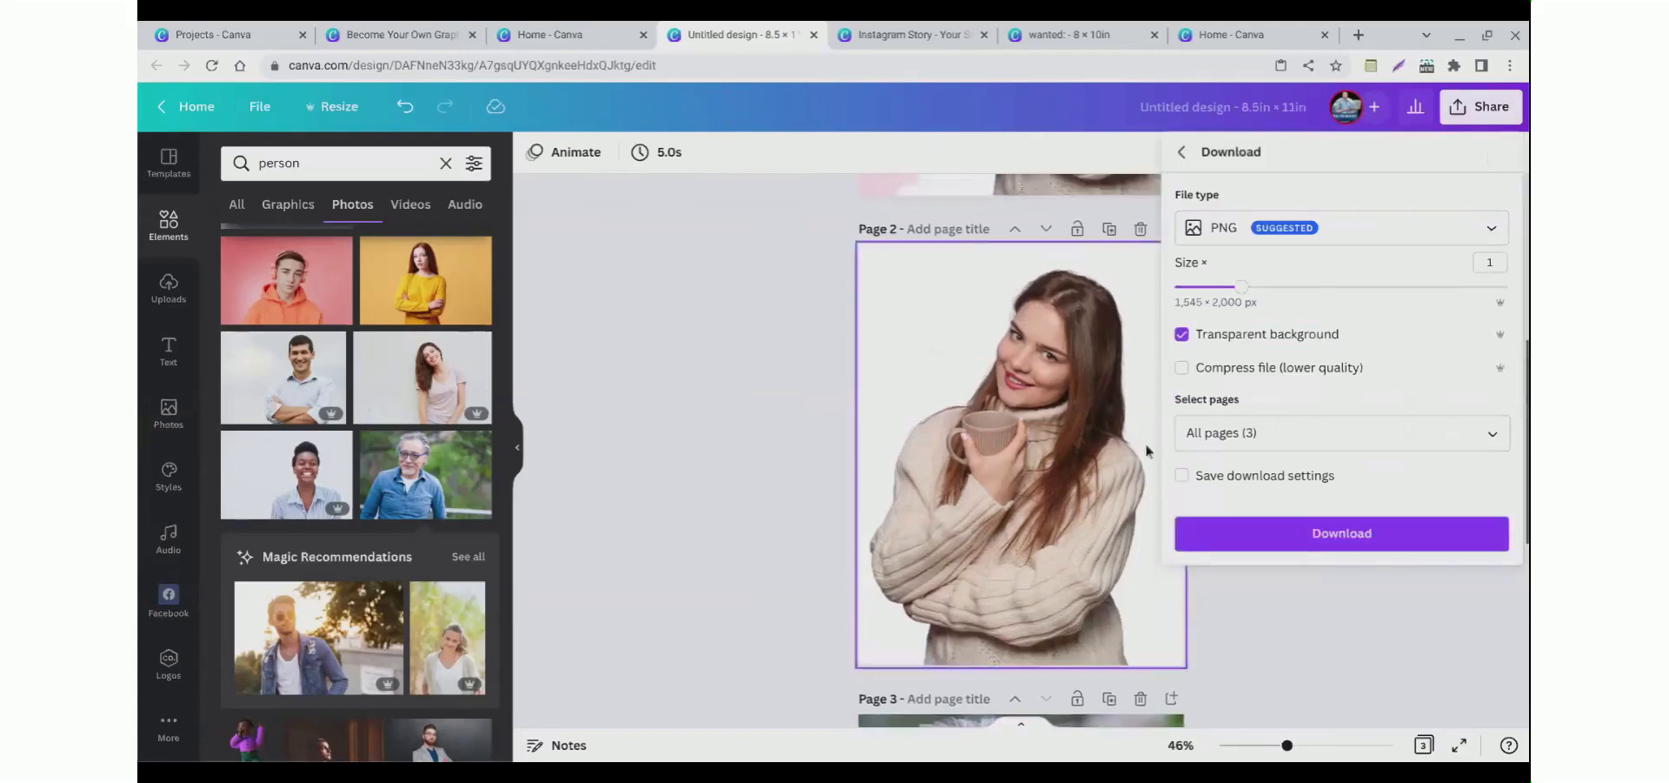
click(906, 249)
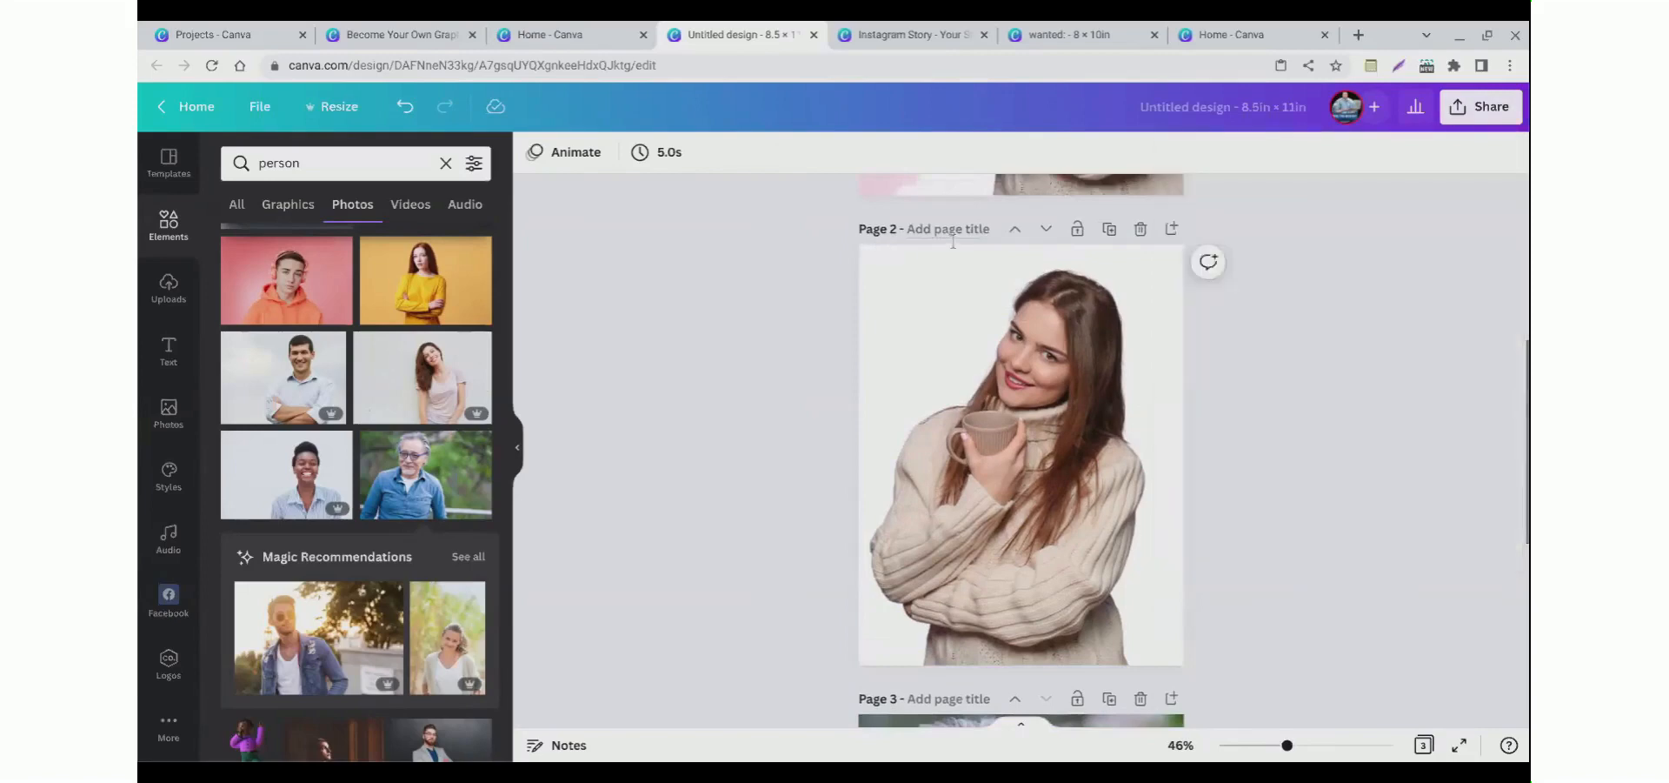
click(953, 231)
text(Woman photo)
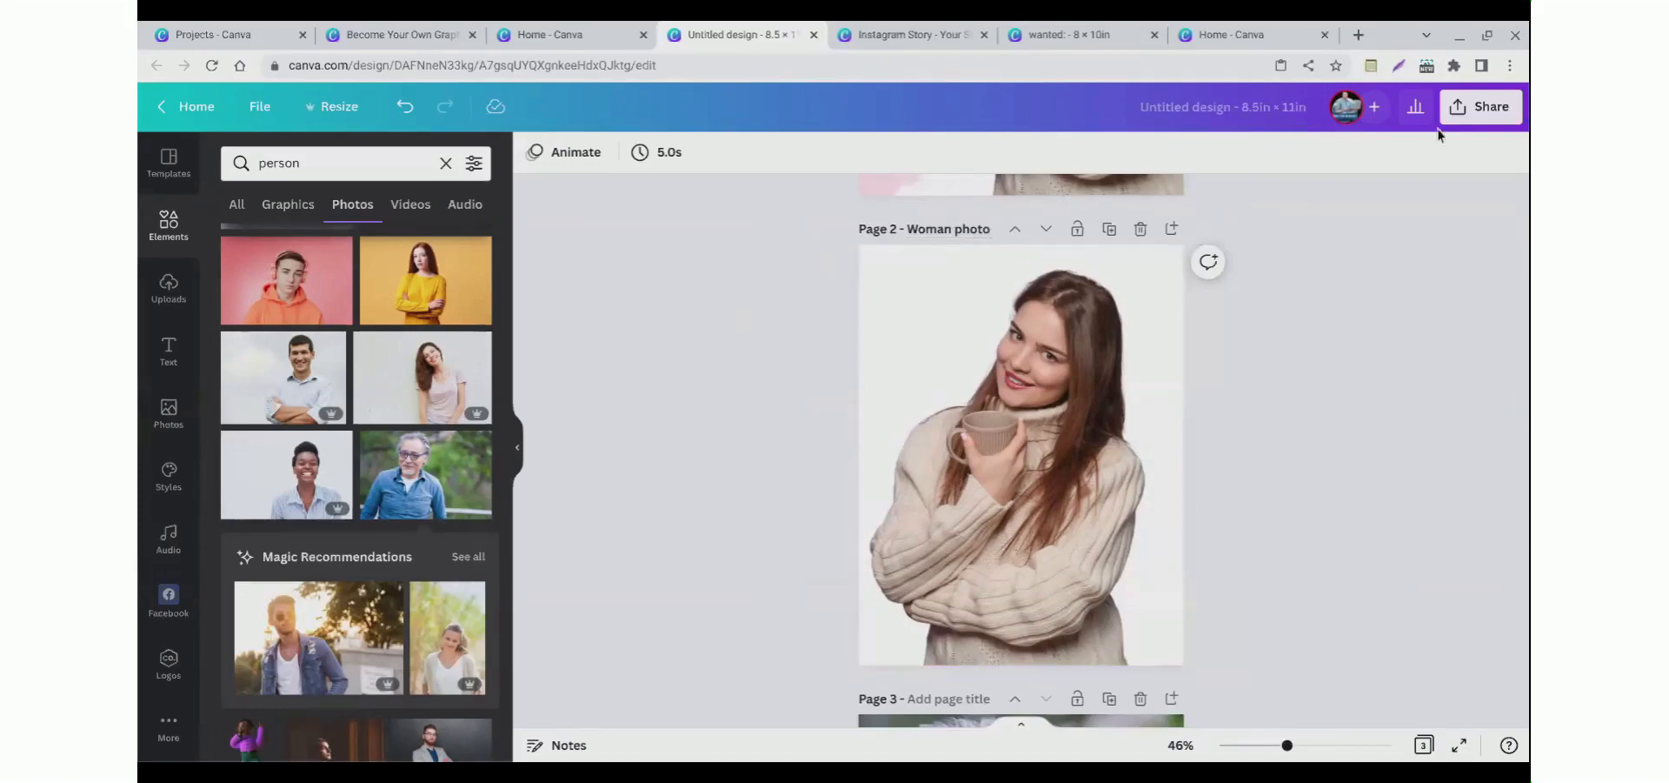
Step: Configure a PNG download of only the current page 2 with transparent background and saved download settings
click(1481, 106)
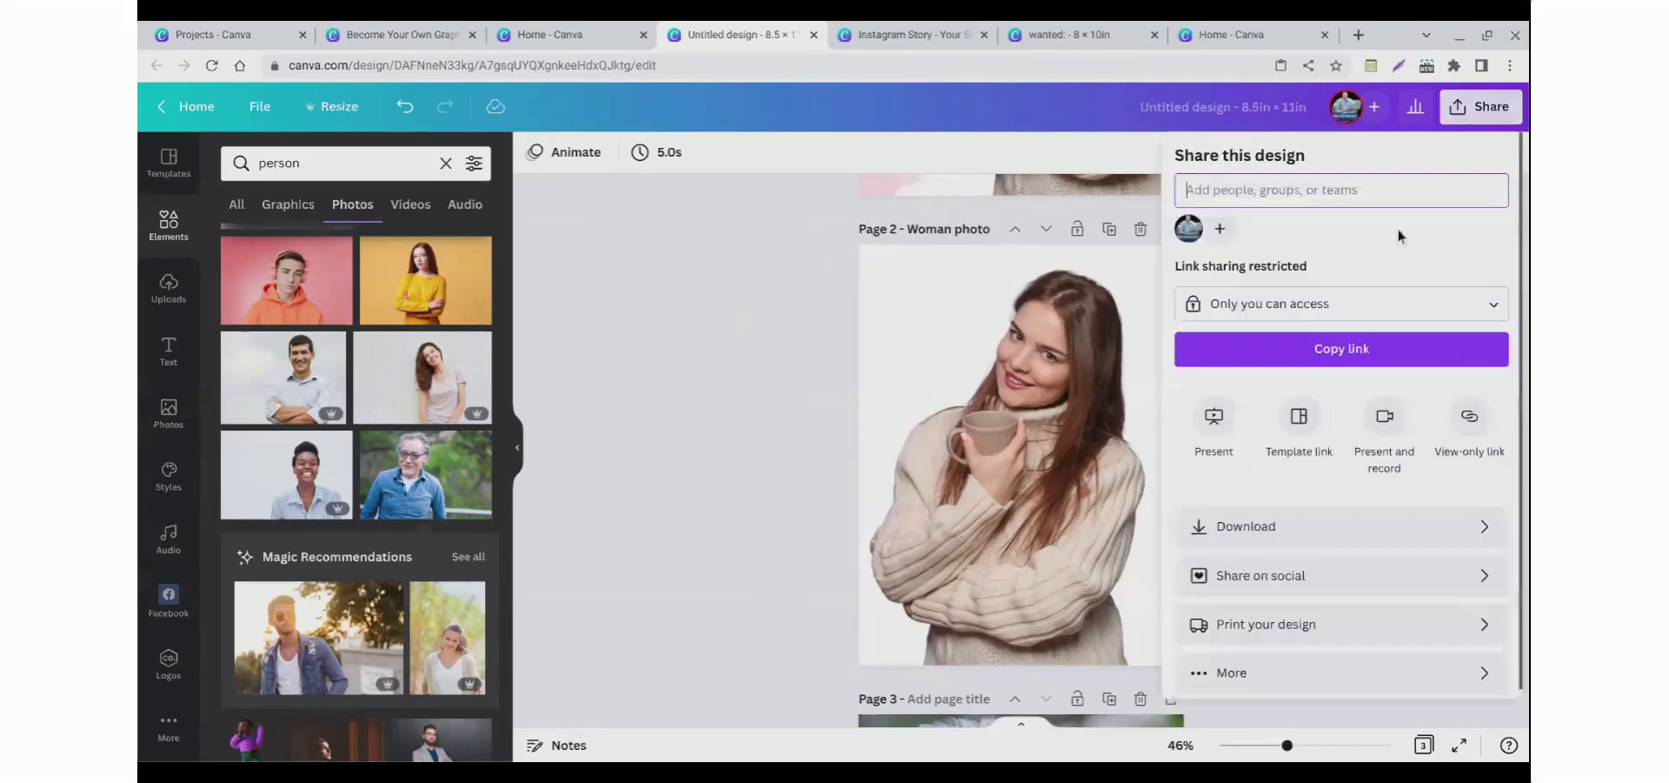
click(1245, 541)
click(1182, 334)
click(1256, 479)
click(1217, 432)
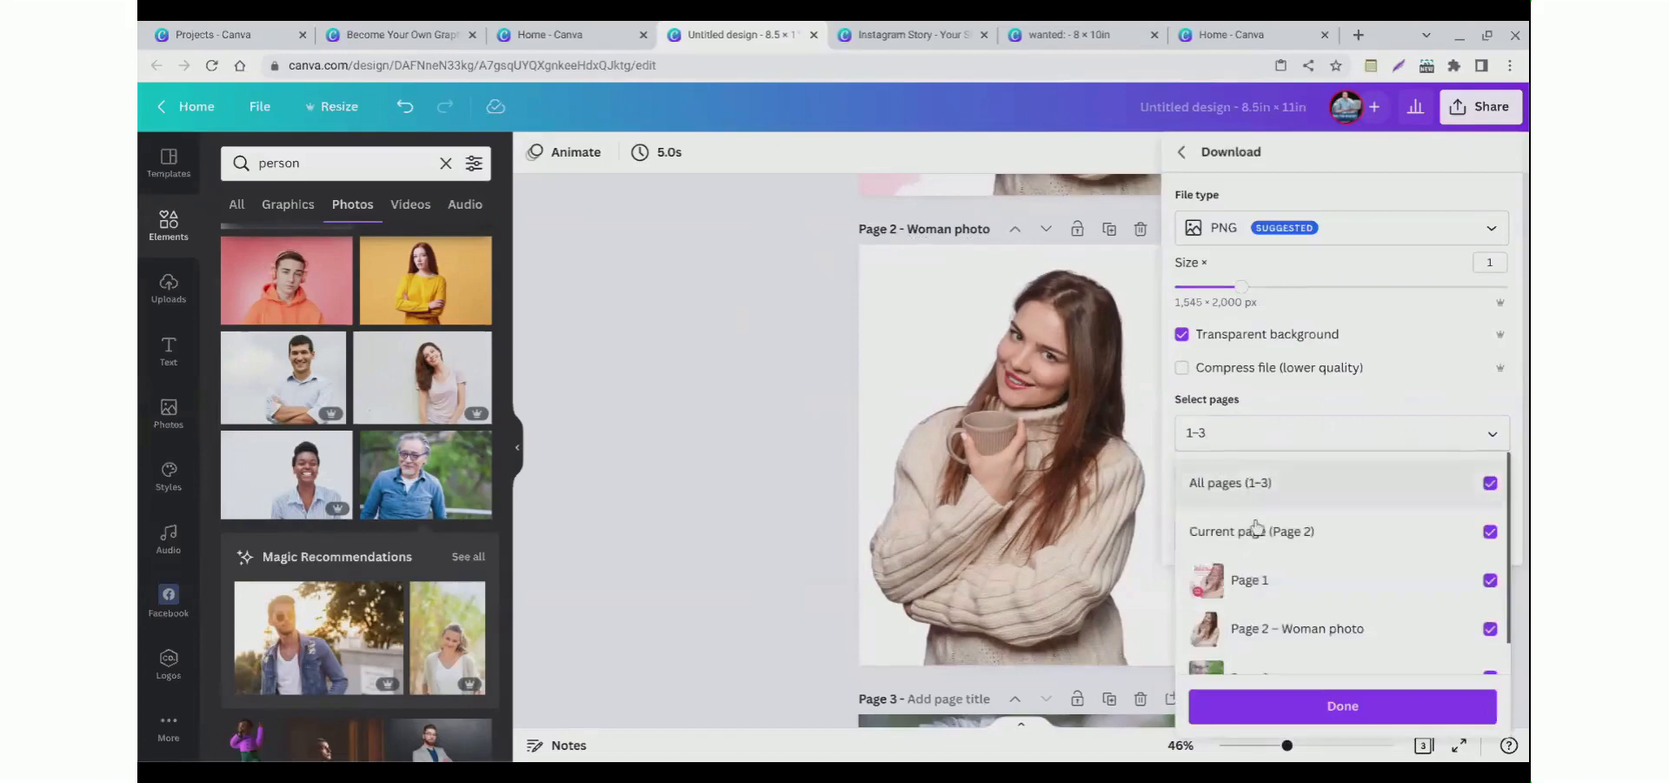
click(1257, 505)
click(1252, 628)
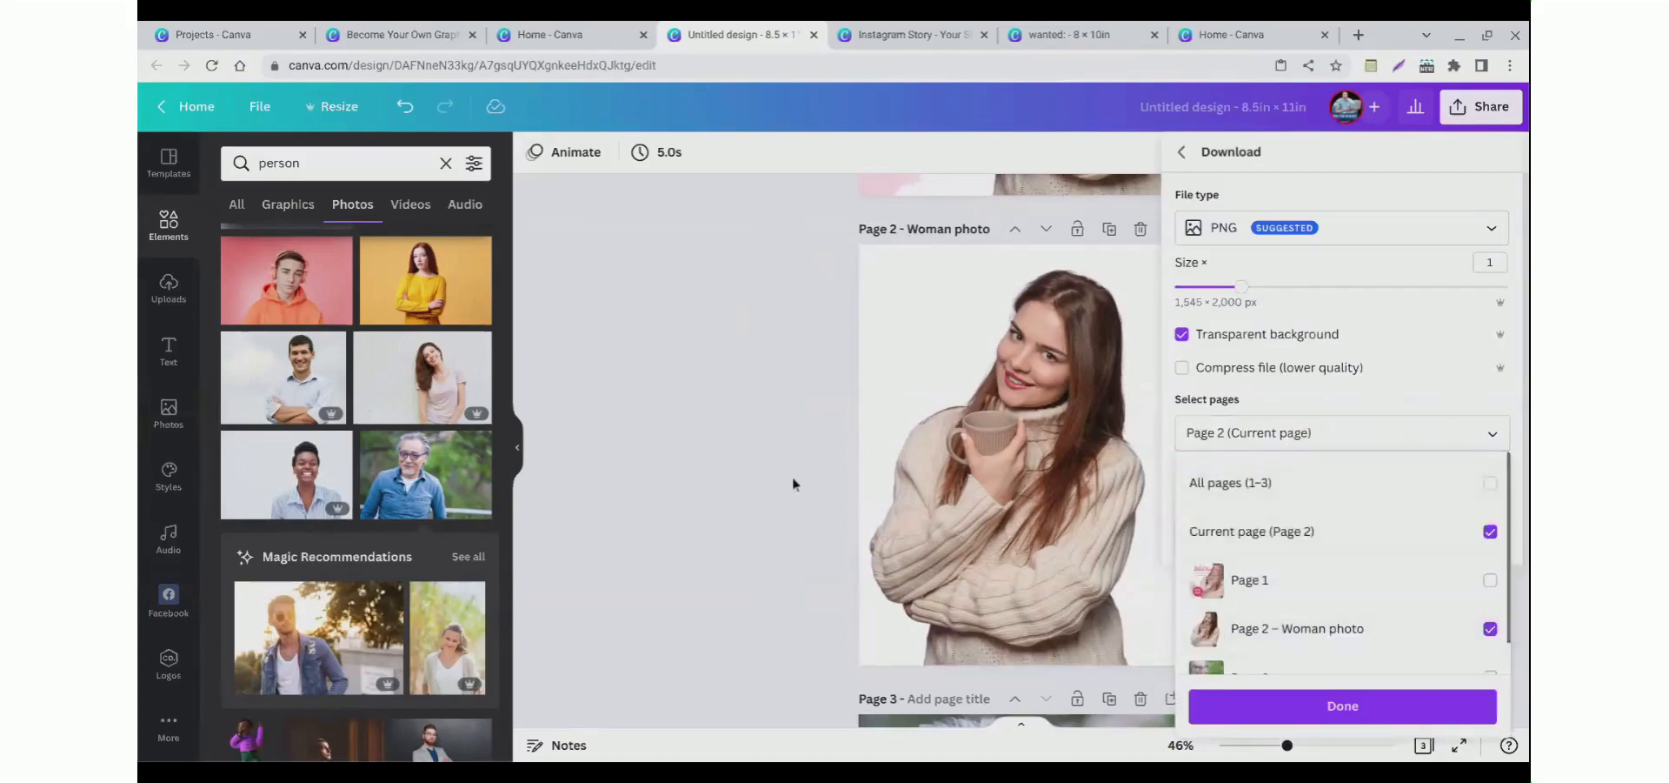
click(900, 425)
scroll(948, 419, up, 2)
scroll(906, 388, down, 3)
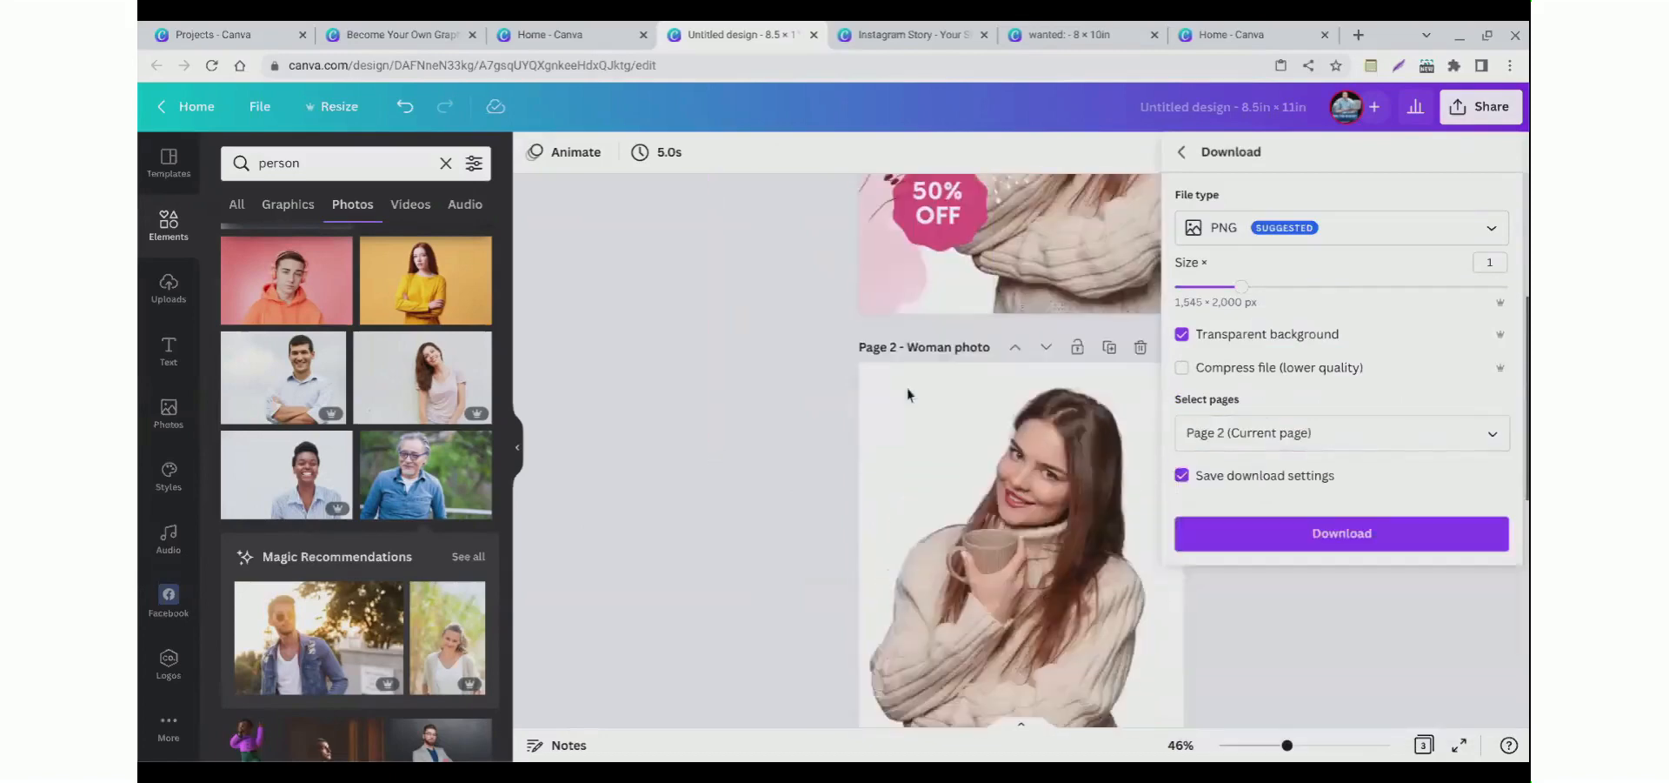
scroll(857, 393, down, 1)
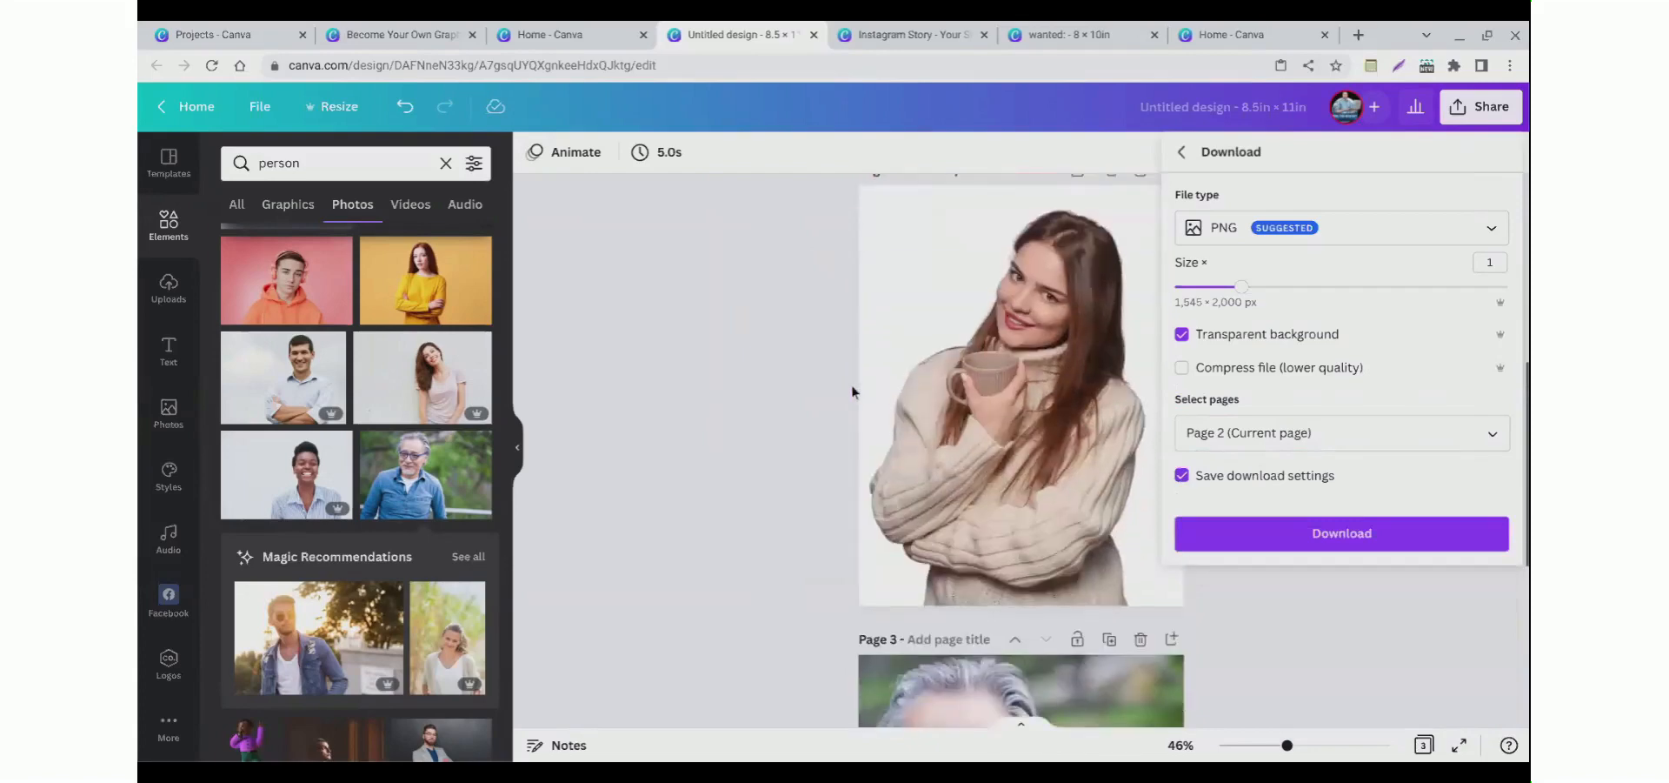
click(790, 304)
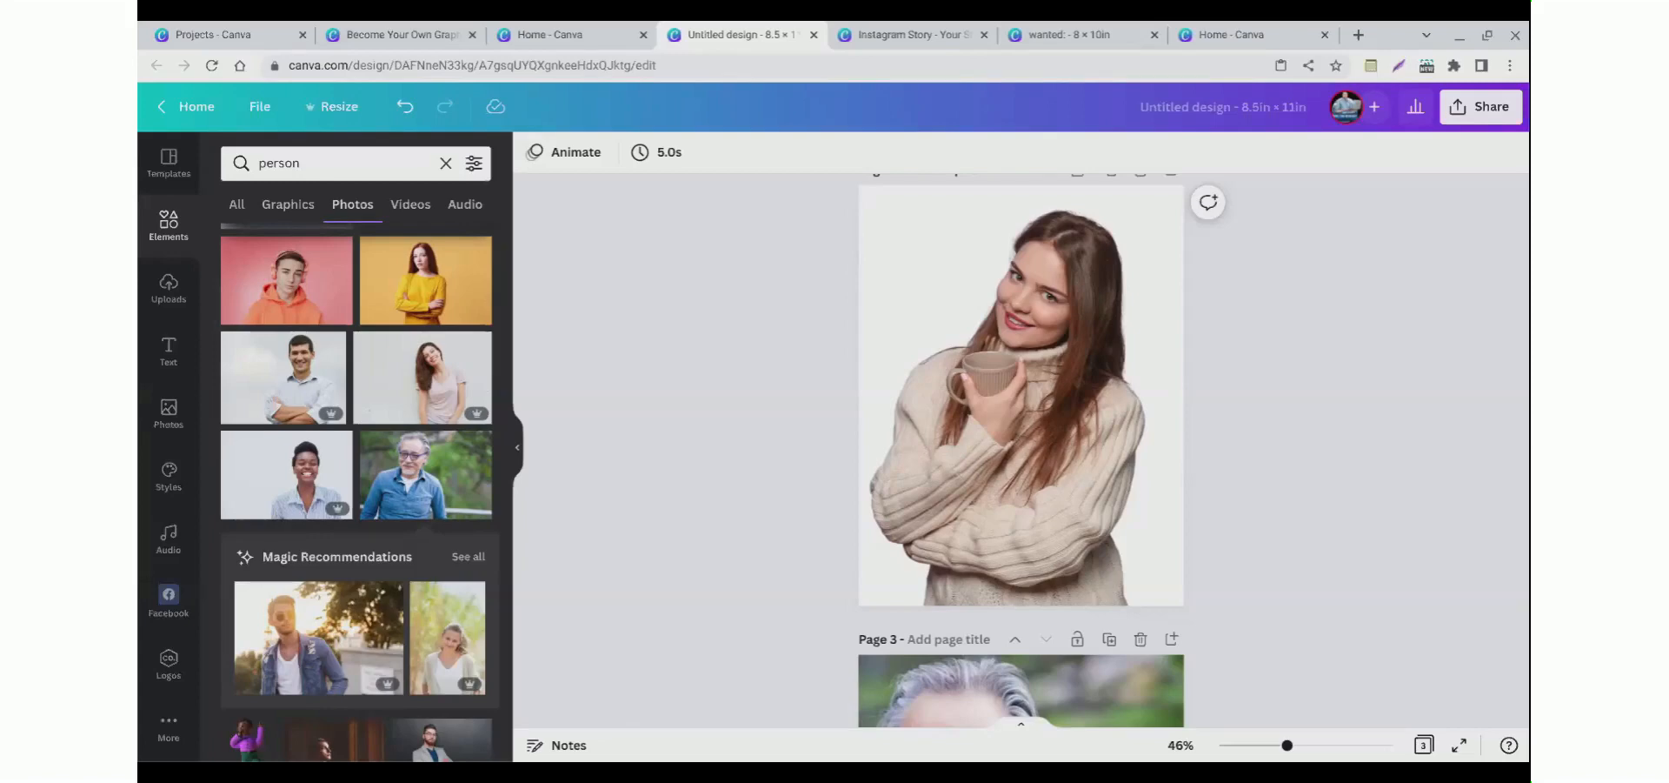
scroll(702, 310, up, 3)
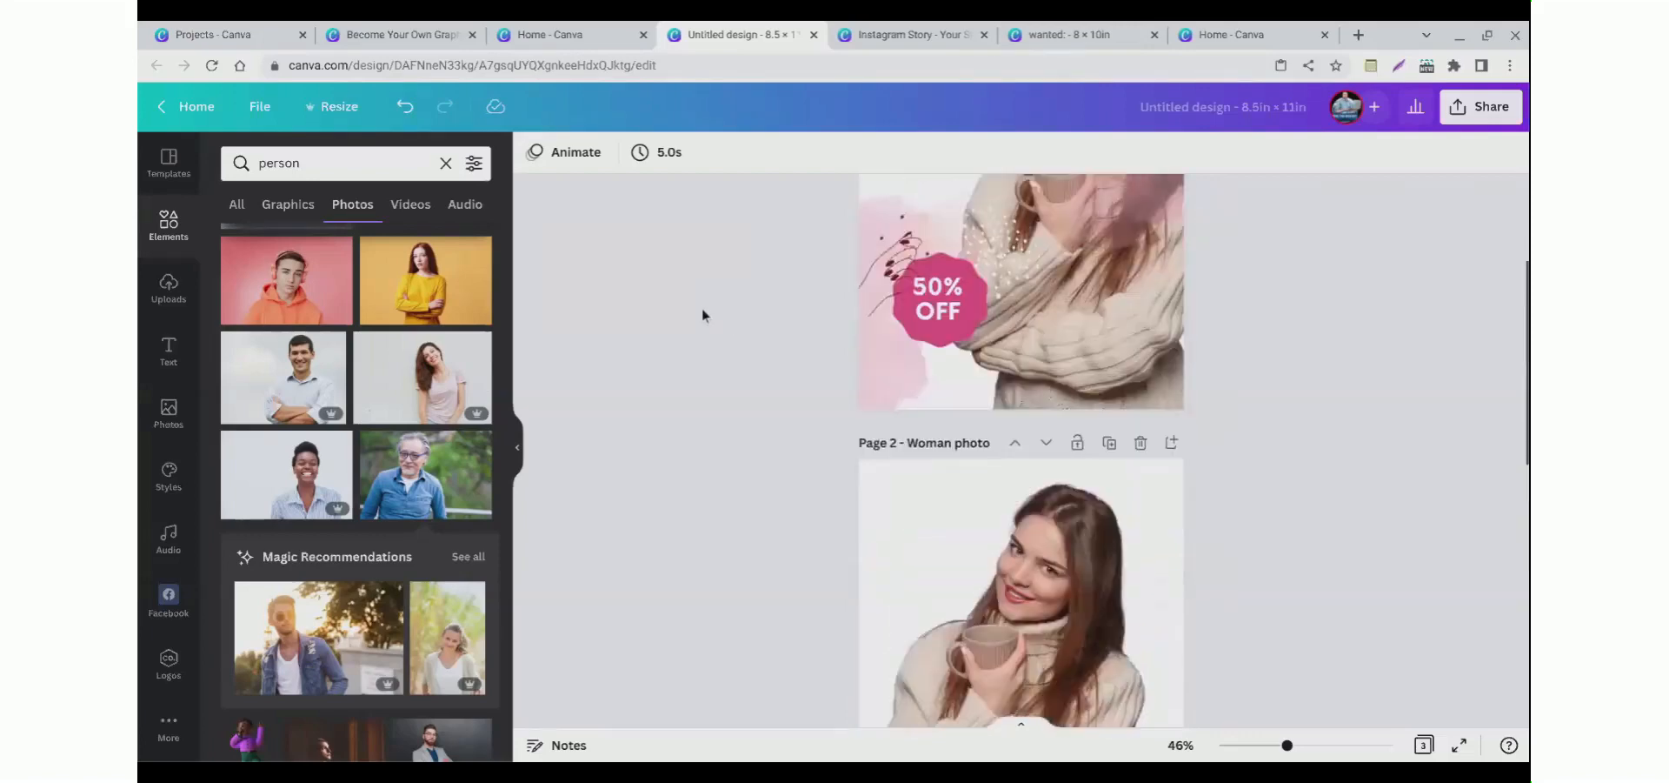
scroll(702, 310, down, 1)
scroll(703, 314, down, 5)
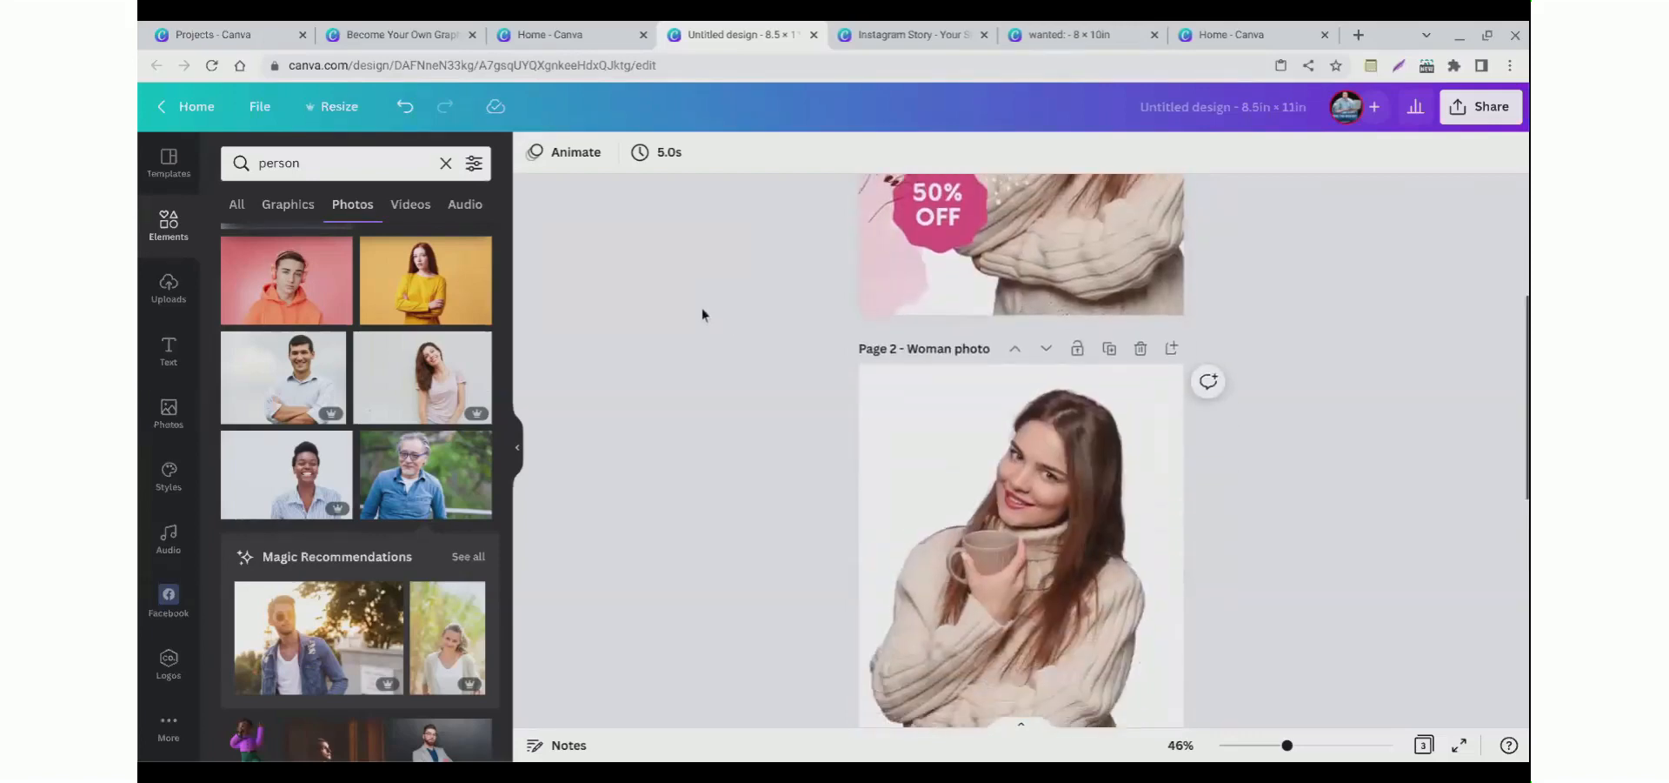
scroll(702, 314, up, 5)
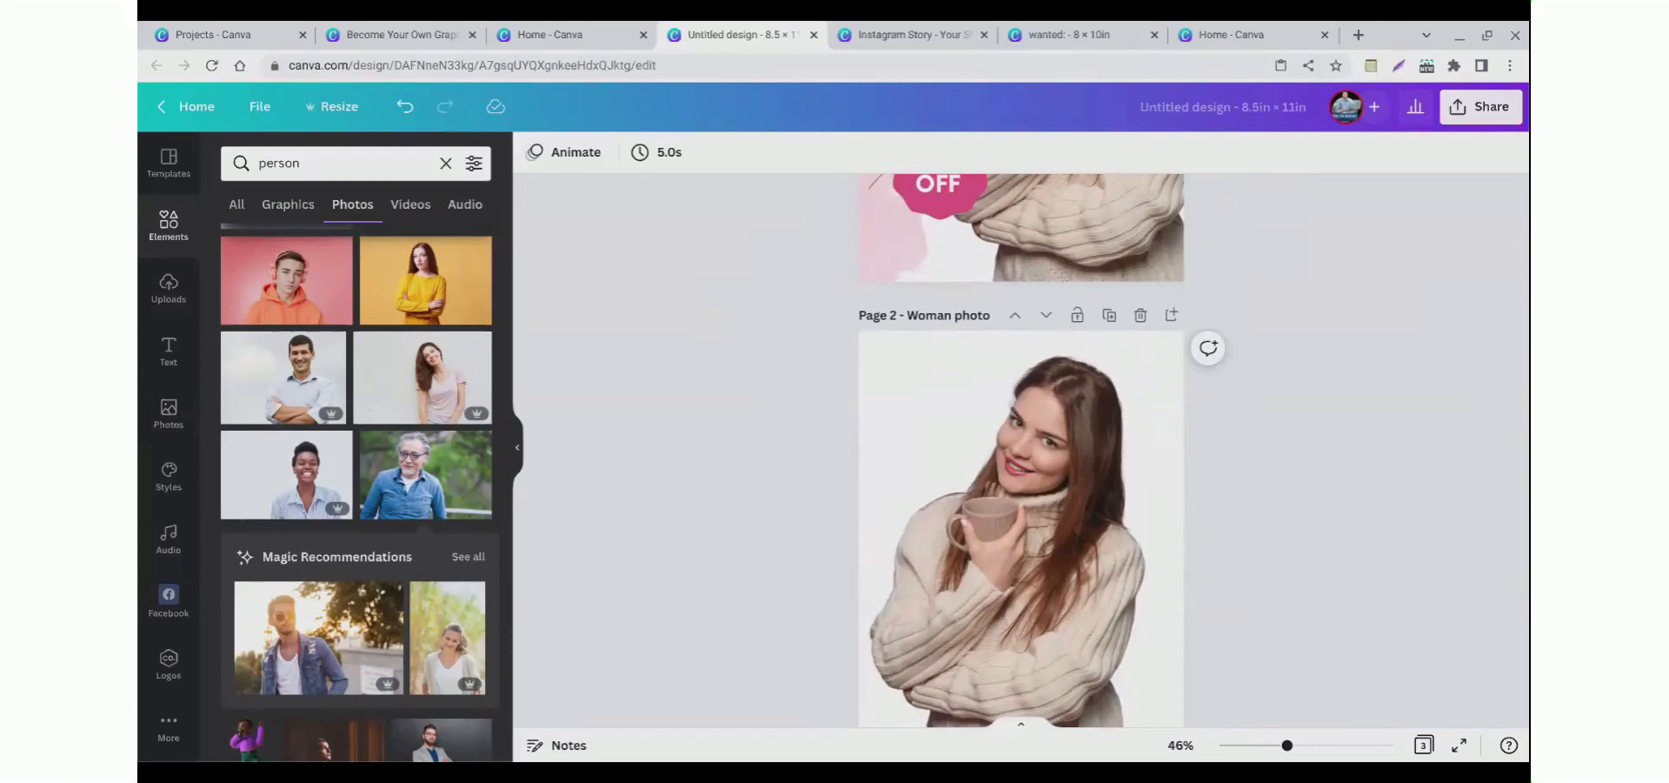
scroll(693, 317, down, 1)
scroll(693, 317, up, 1)
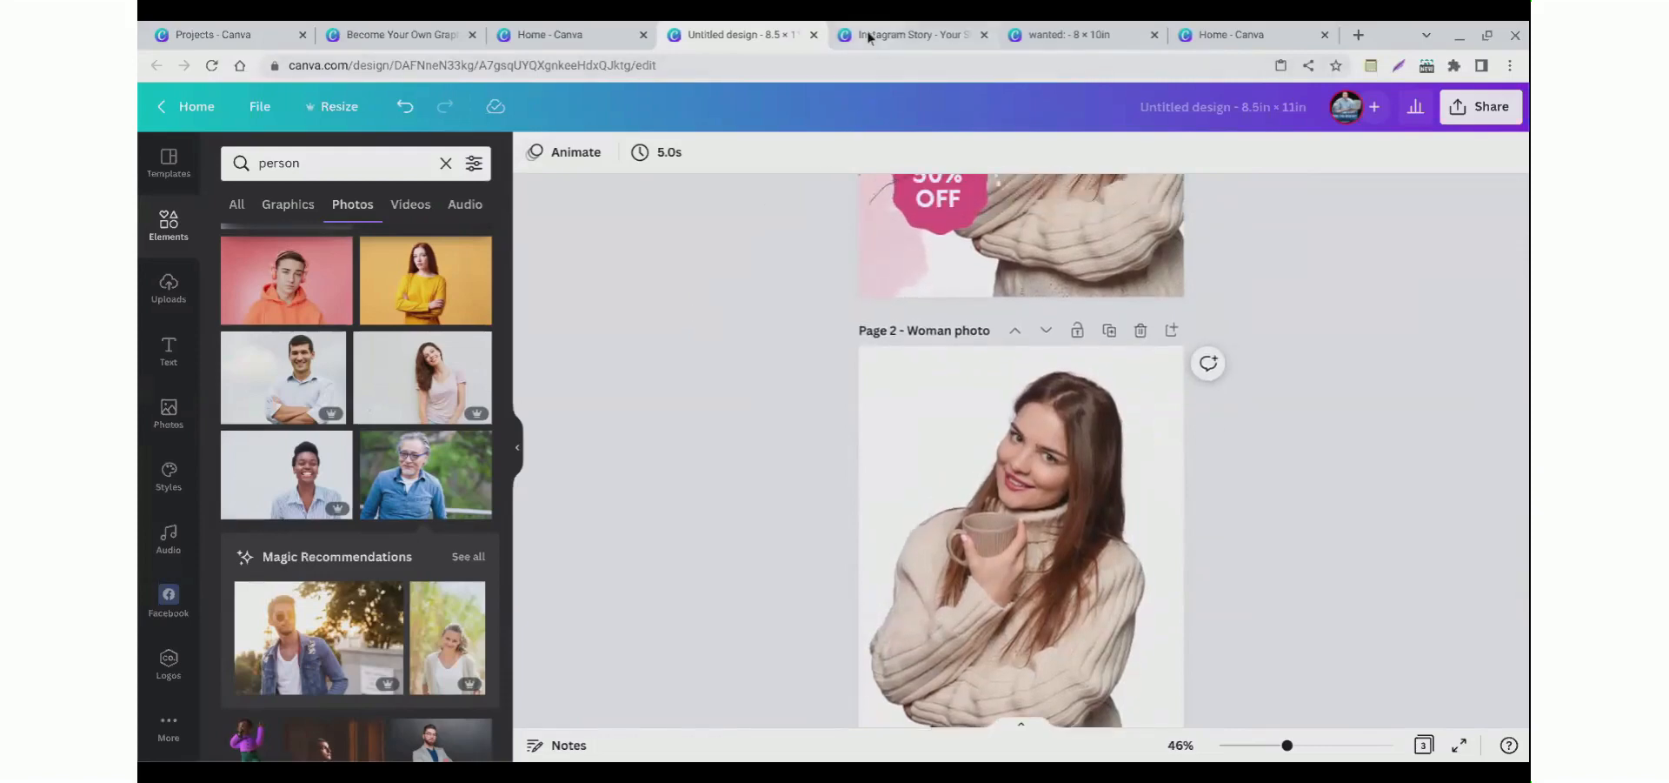
click(409, 35)
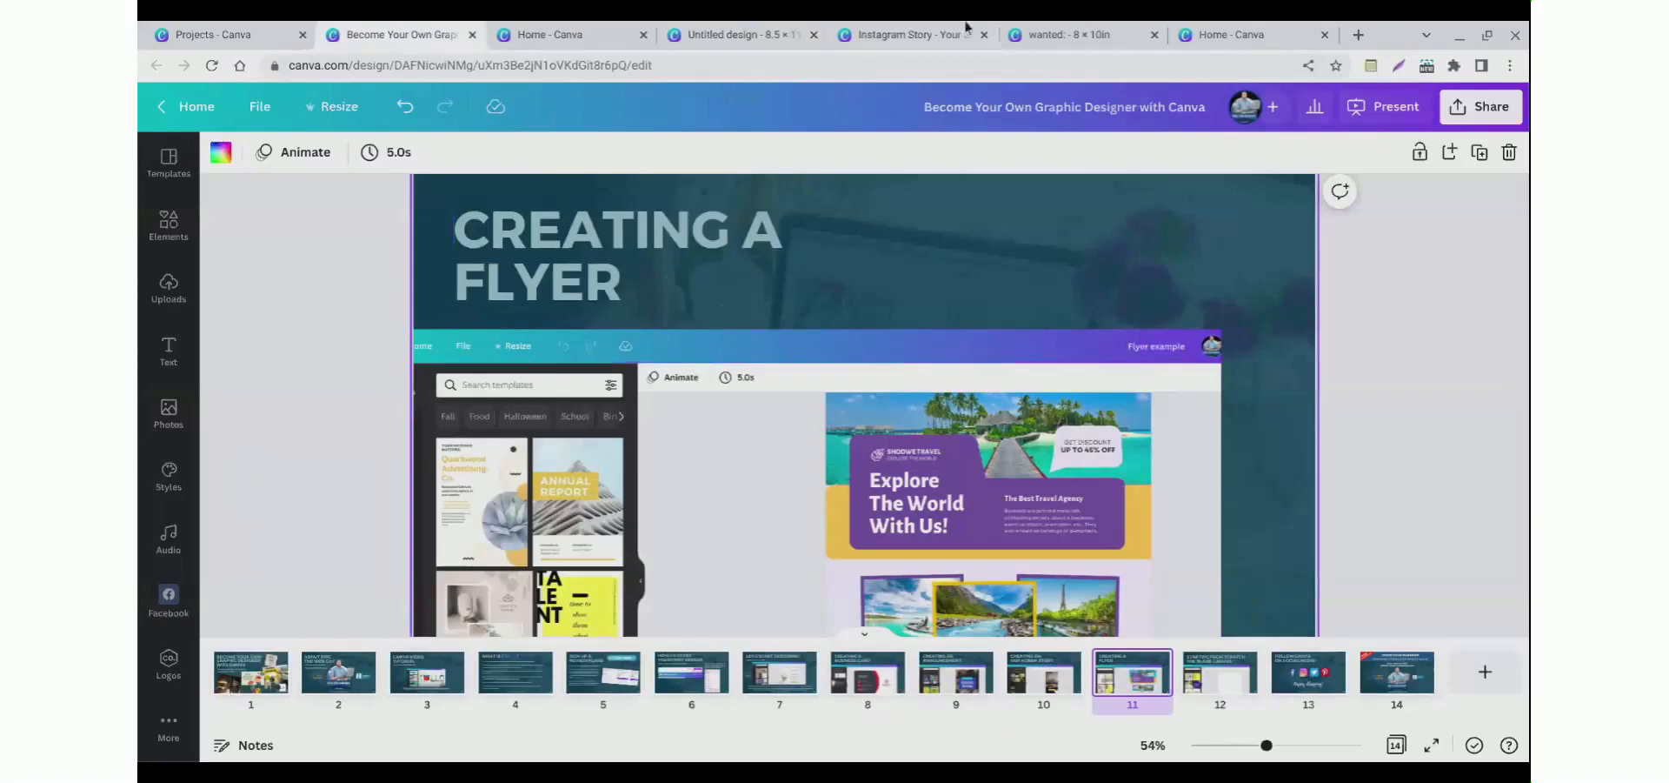
click(769, 33)
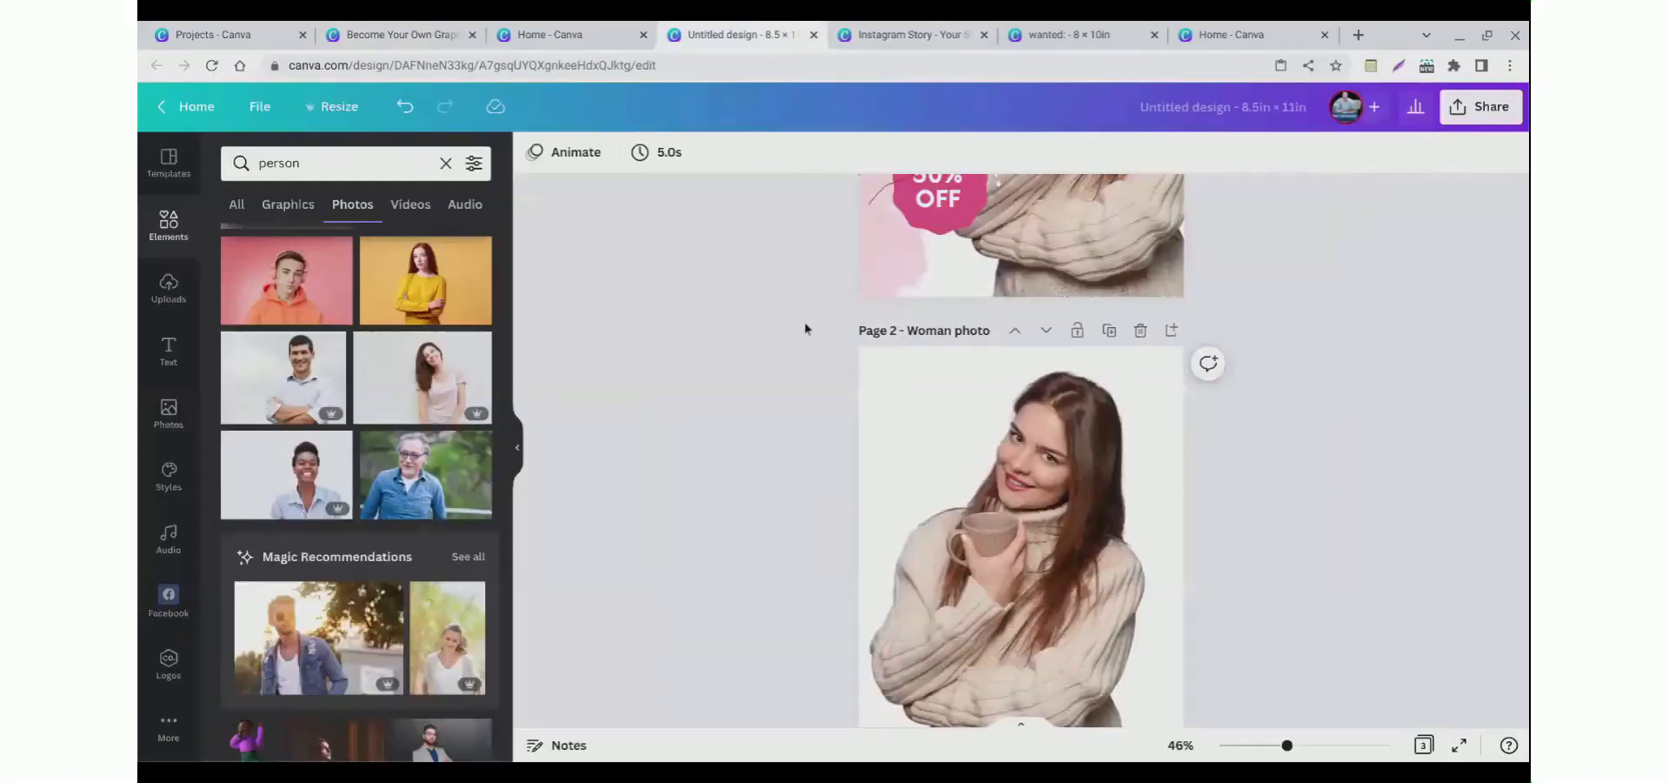
Step: Rename the design as Flyer
scroll(806, 322, up, 2)
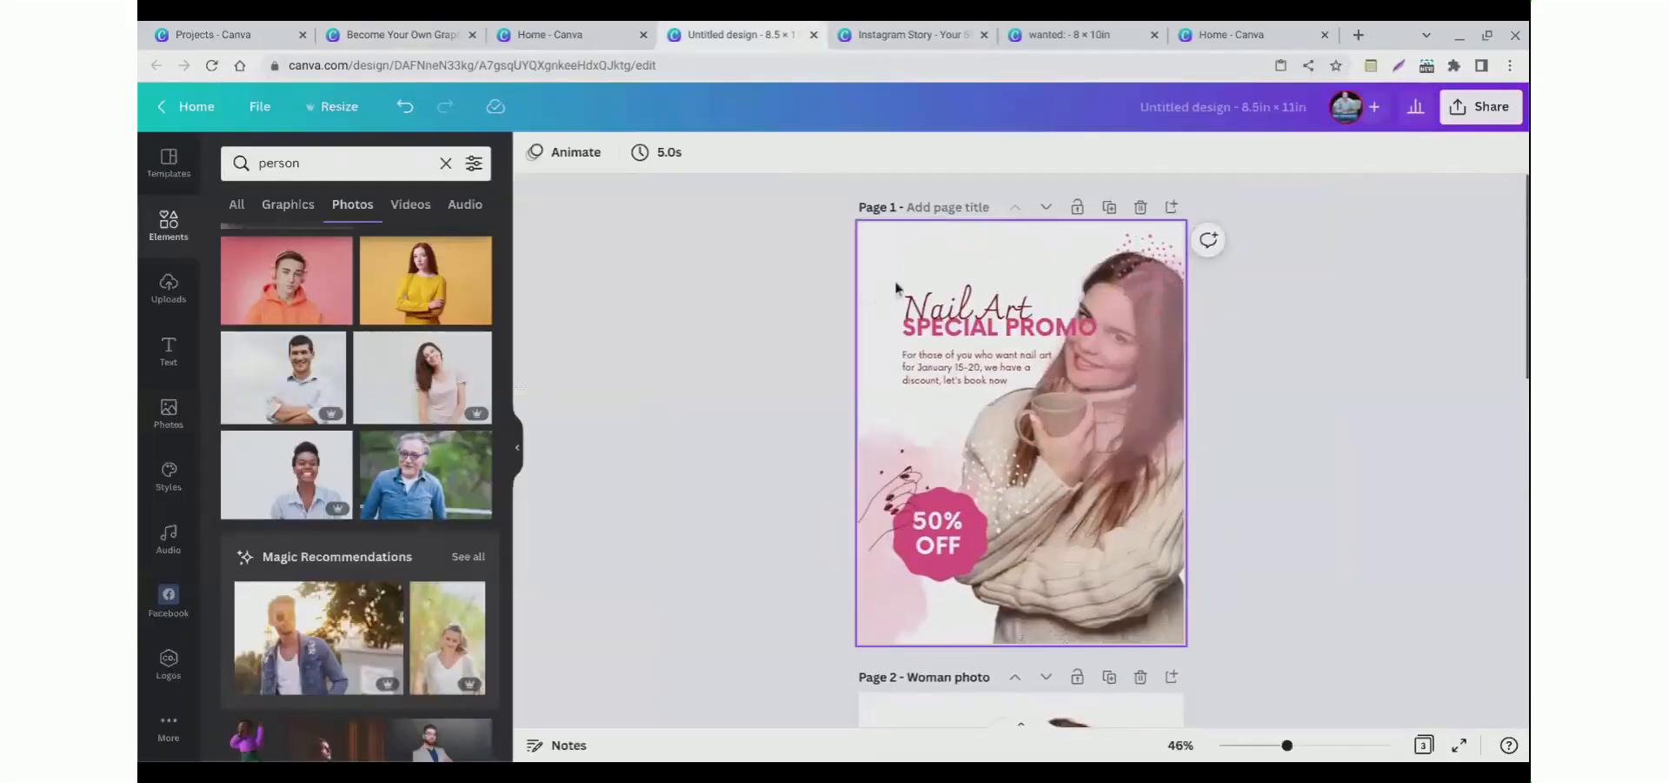
scroll(809, 298, down, 2)
scroll(808, 299, up, 1)
click(1185, 108)
text(Fiyer)
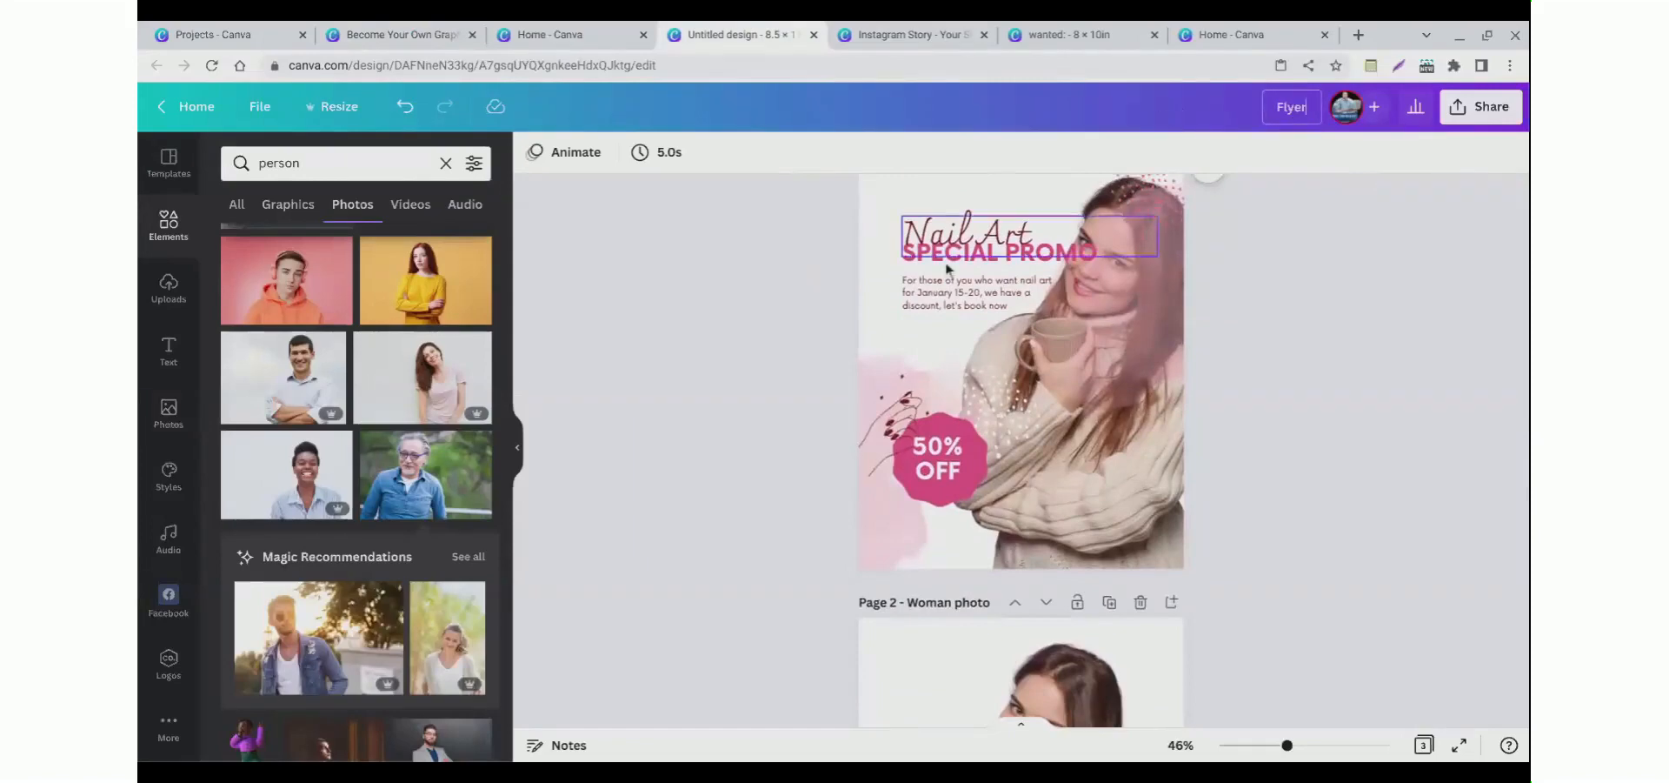
click(795, 268)
Step: Add a new blank fourth page after the grey-haired man's page
scroll(879, 342, down, 4)
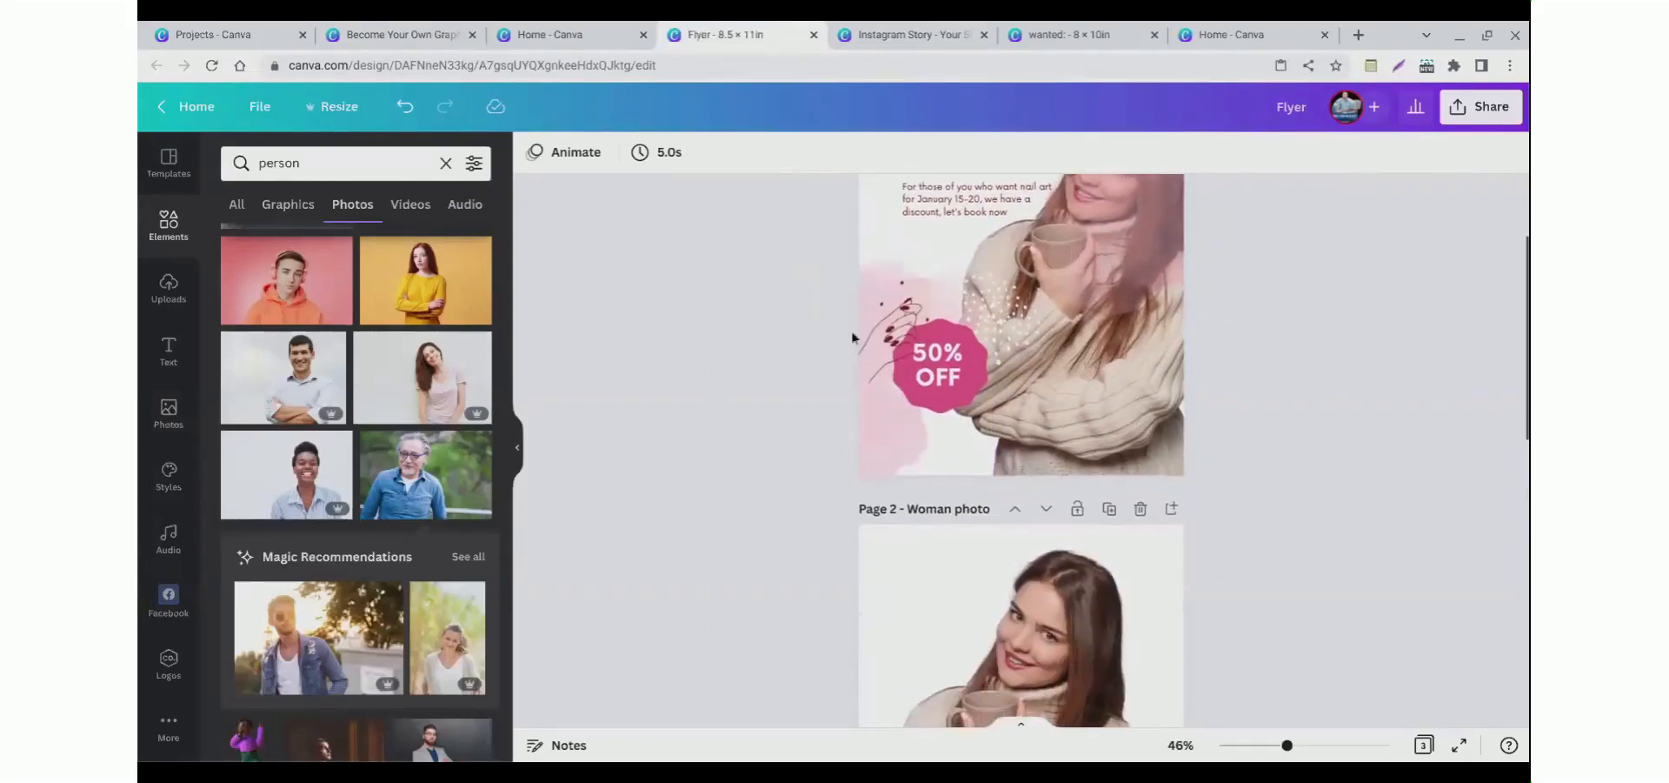
scroll(892, 348, down, 6)
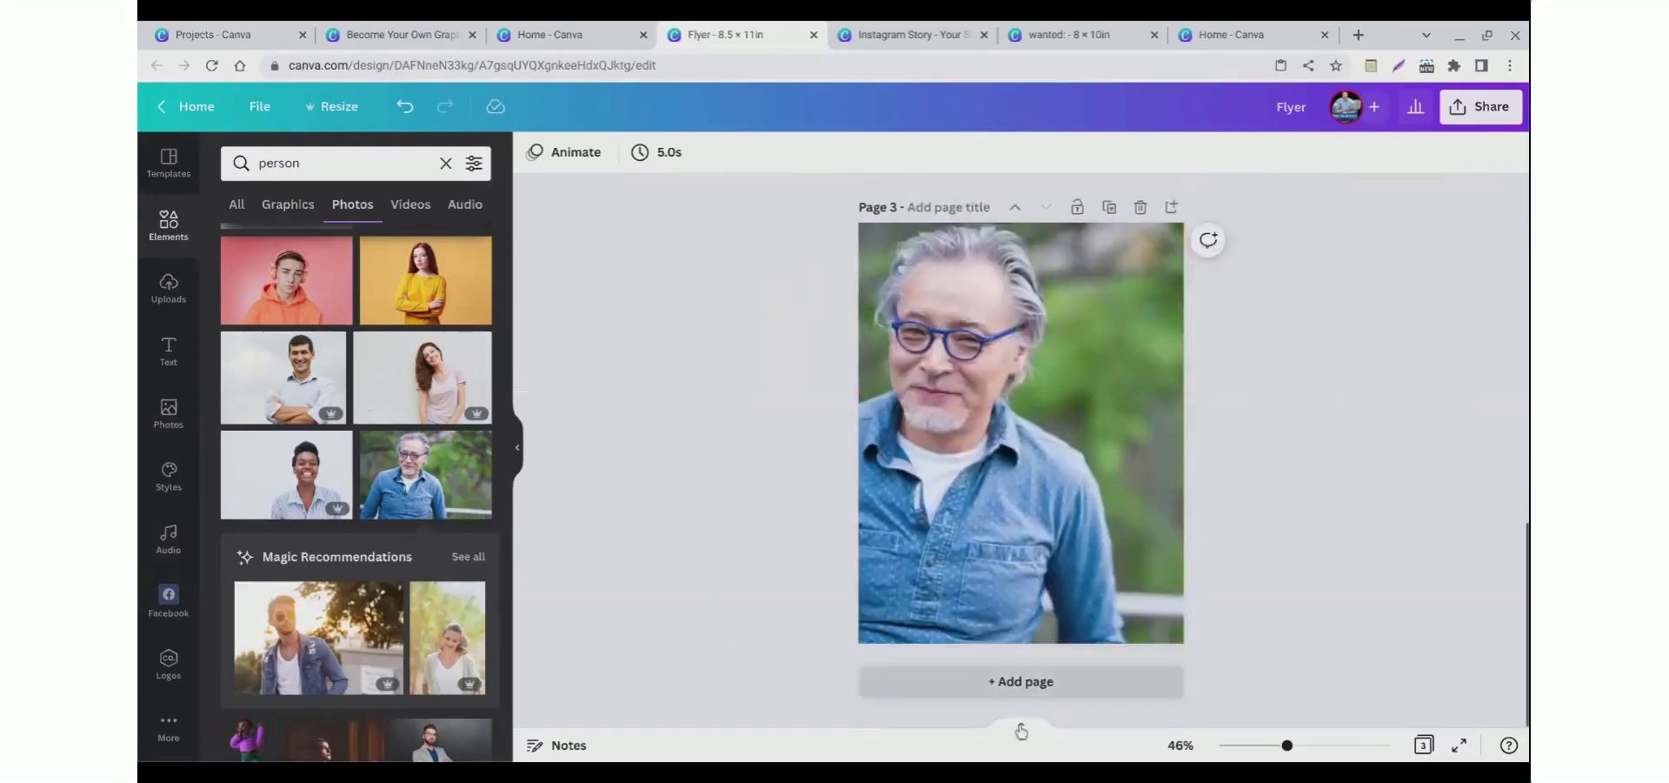
click(1024, 692)
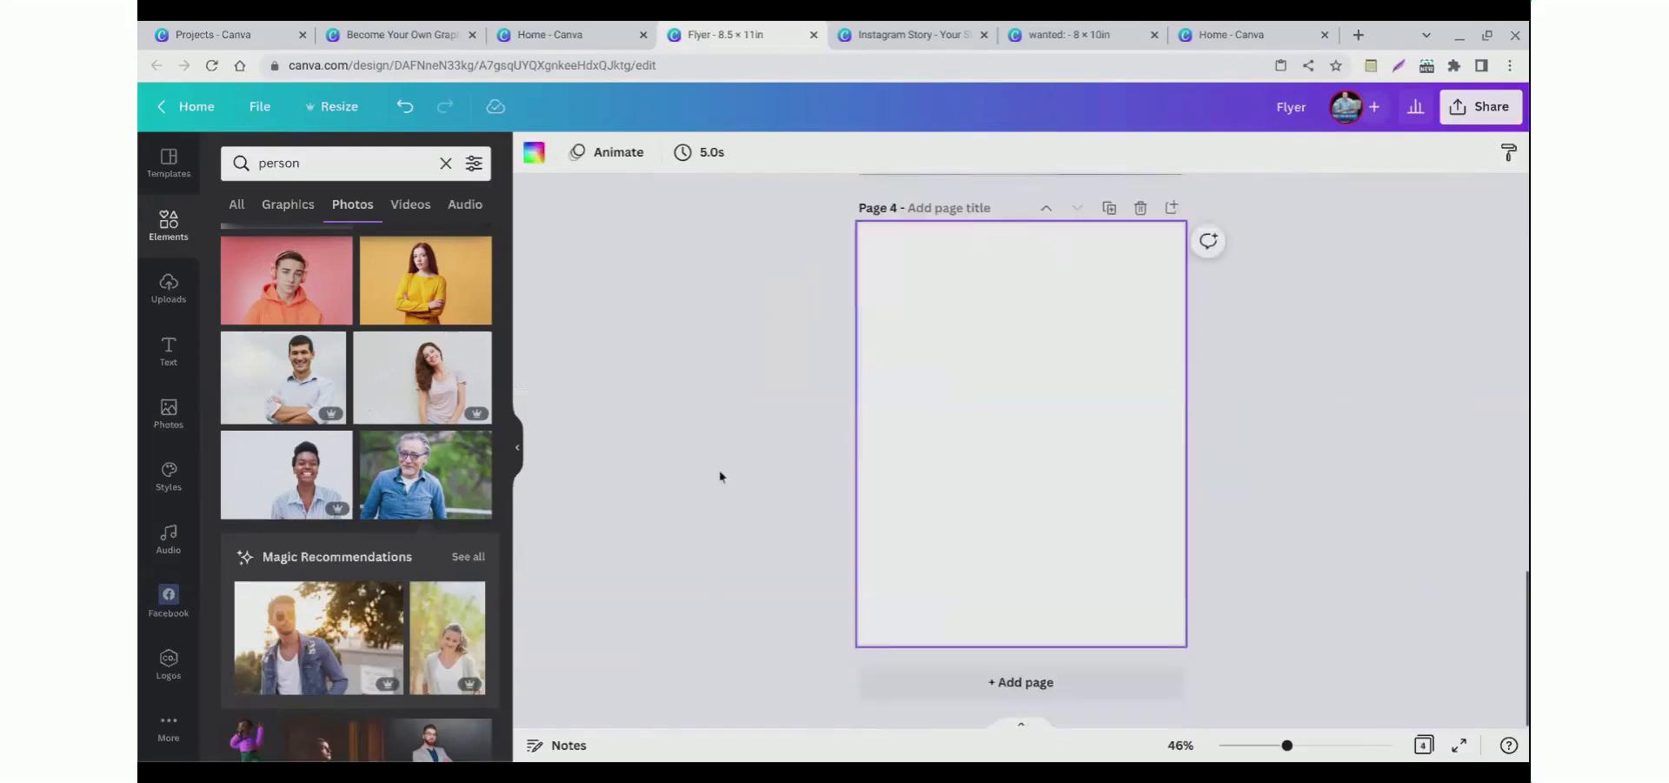
Step: Search templates for insurance and apply the teal Enjoy Life, Be Happy! insurance flyer to page 4
click(169, 161)
scroll(332, 402, down, 1)
scroll(330, 400, up, 10)
triple_click(315, 169)
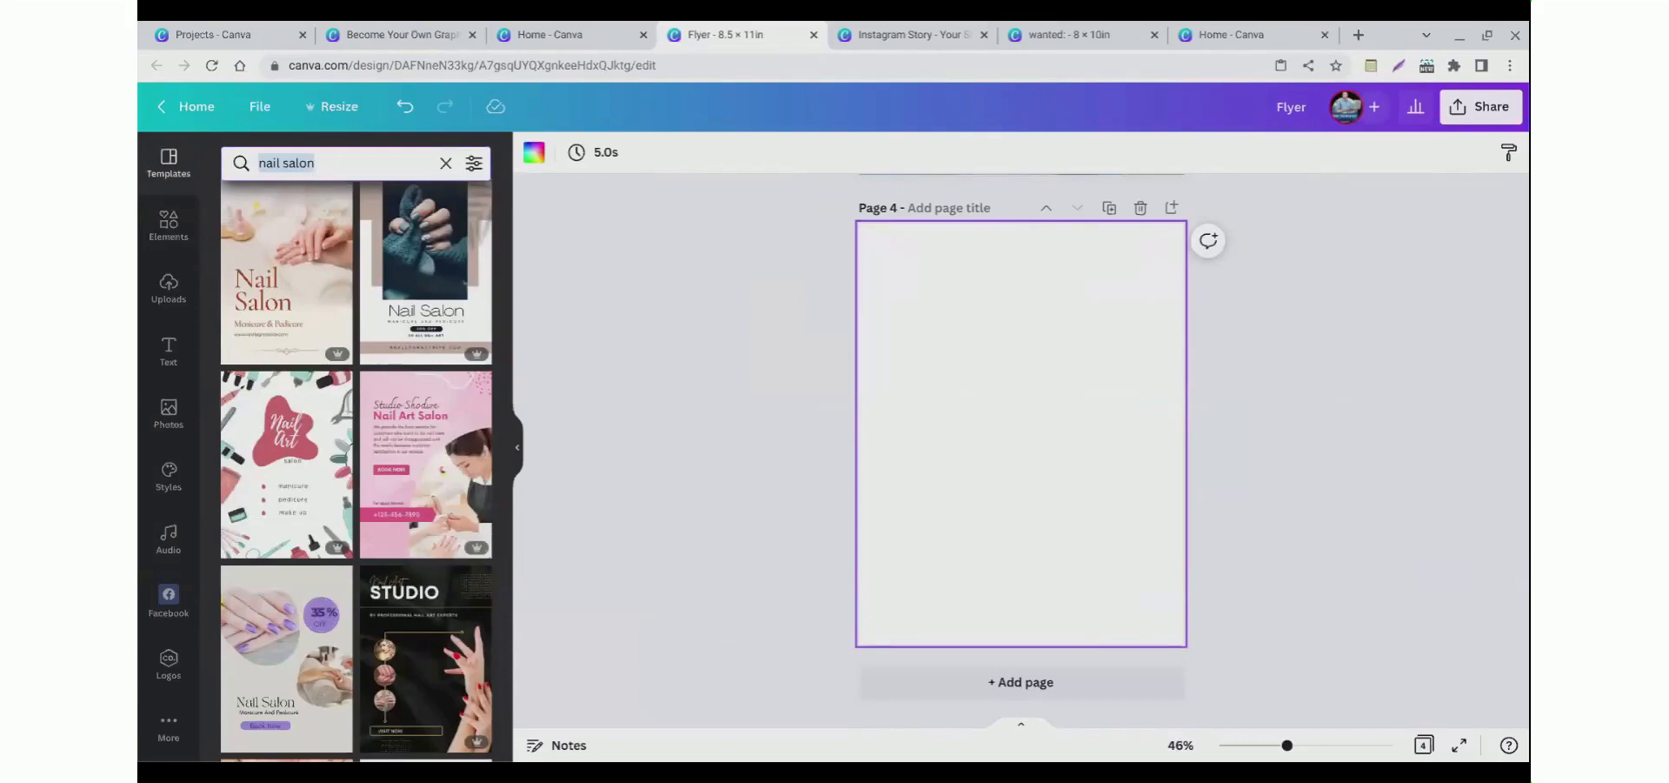
text(insurance)
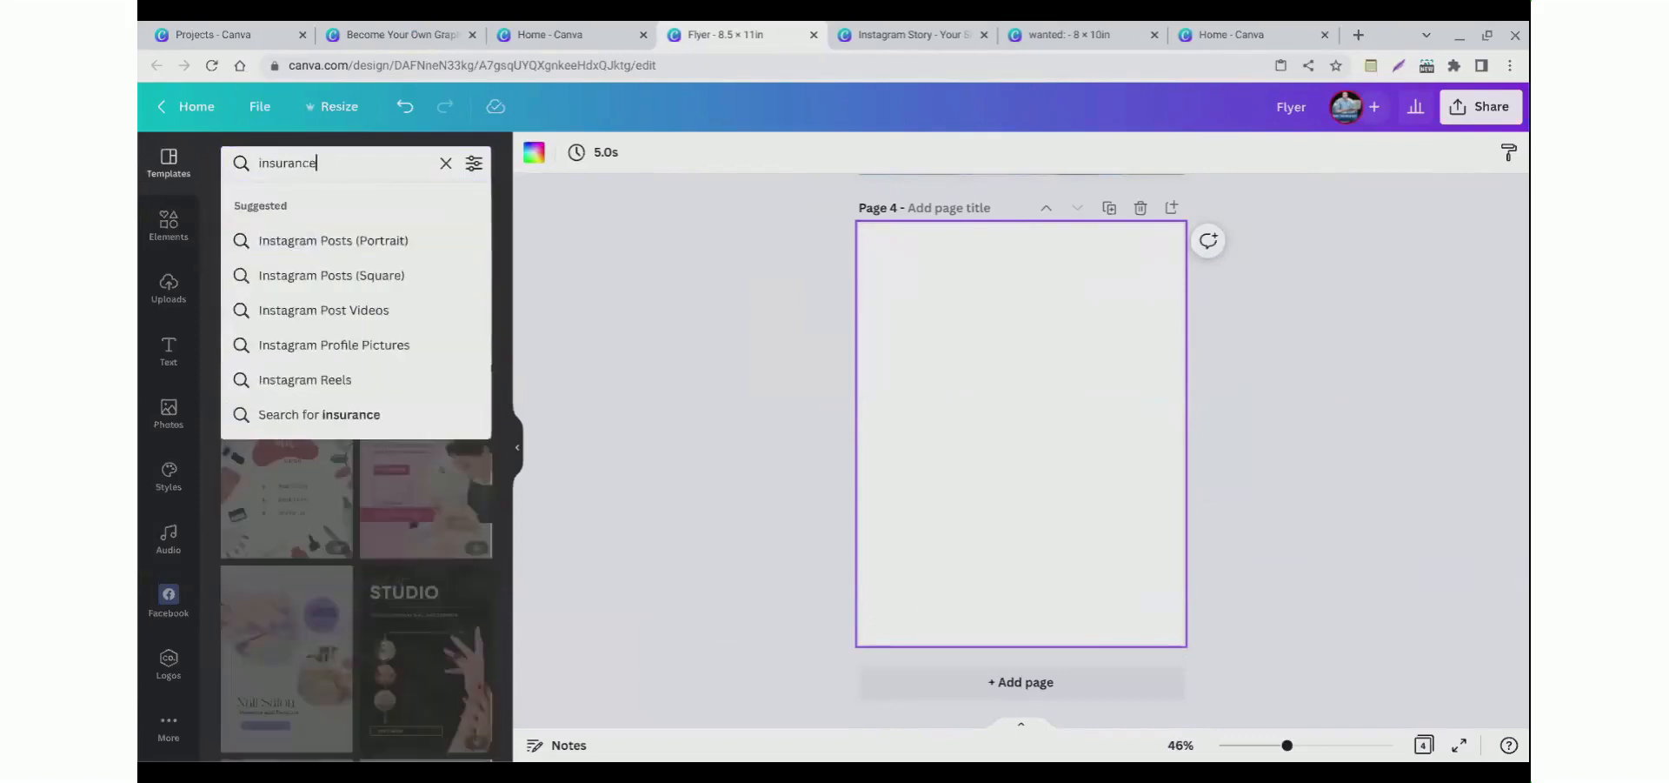
key(Return)
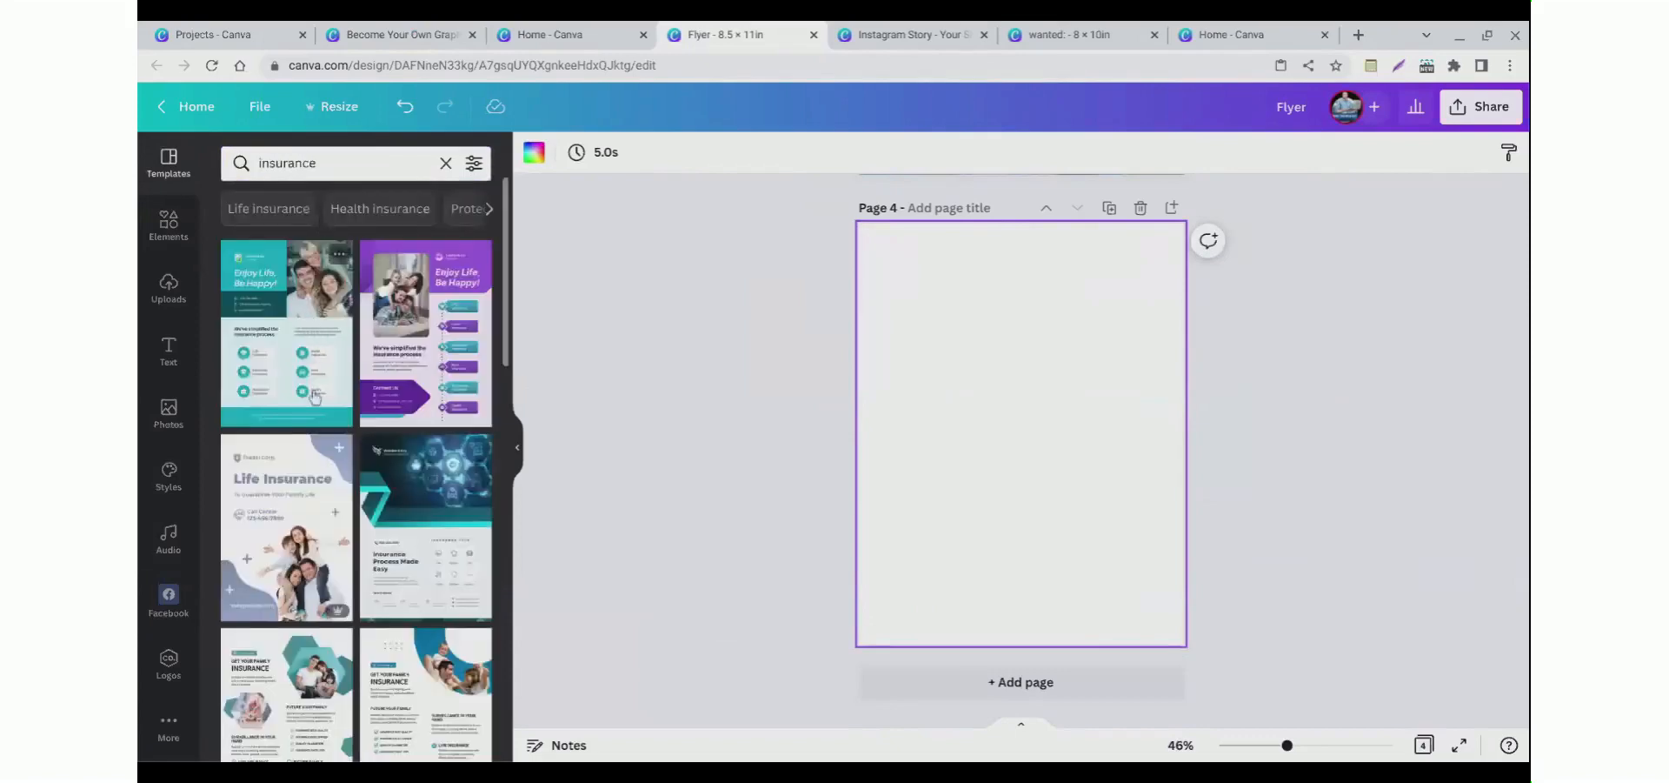
click(272, 342)
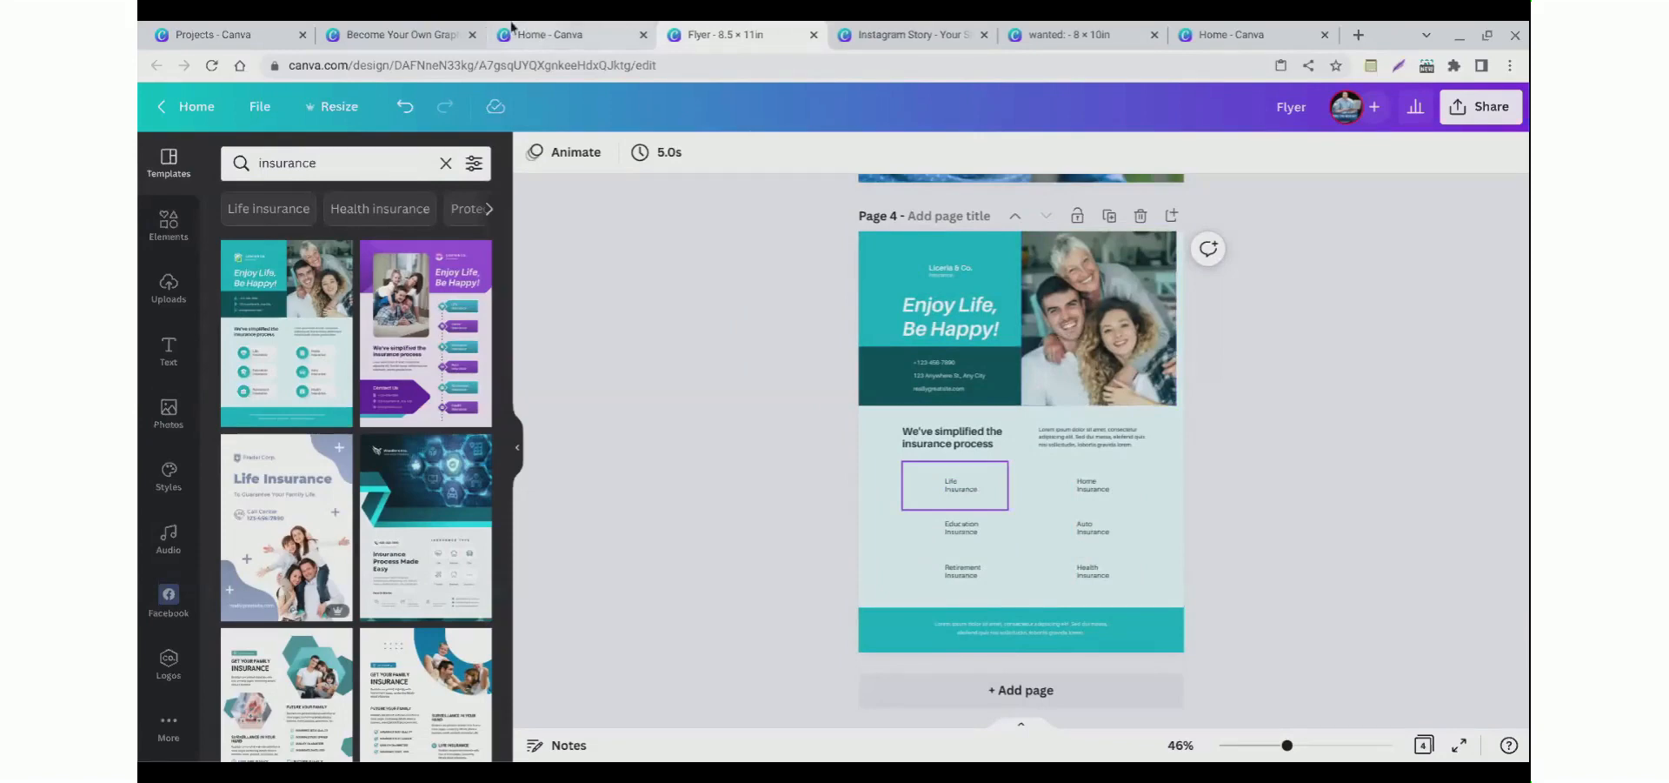
Step: Advance the course slides to the slide about starting from a blank canvas
click(409, 35)
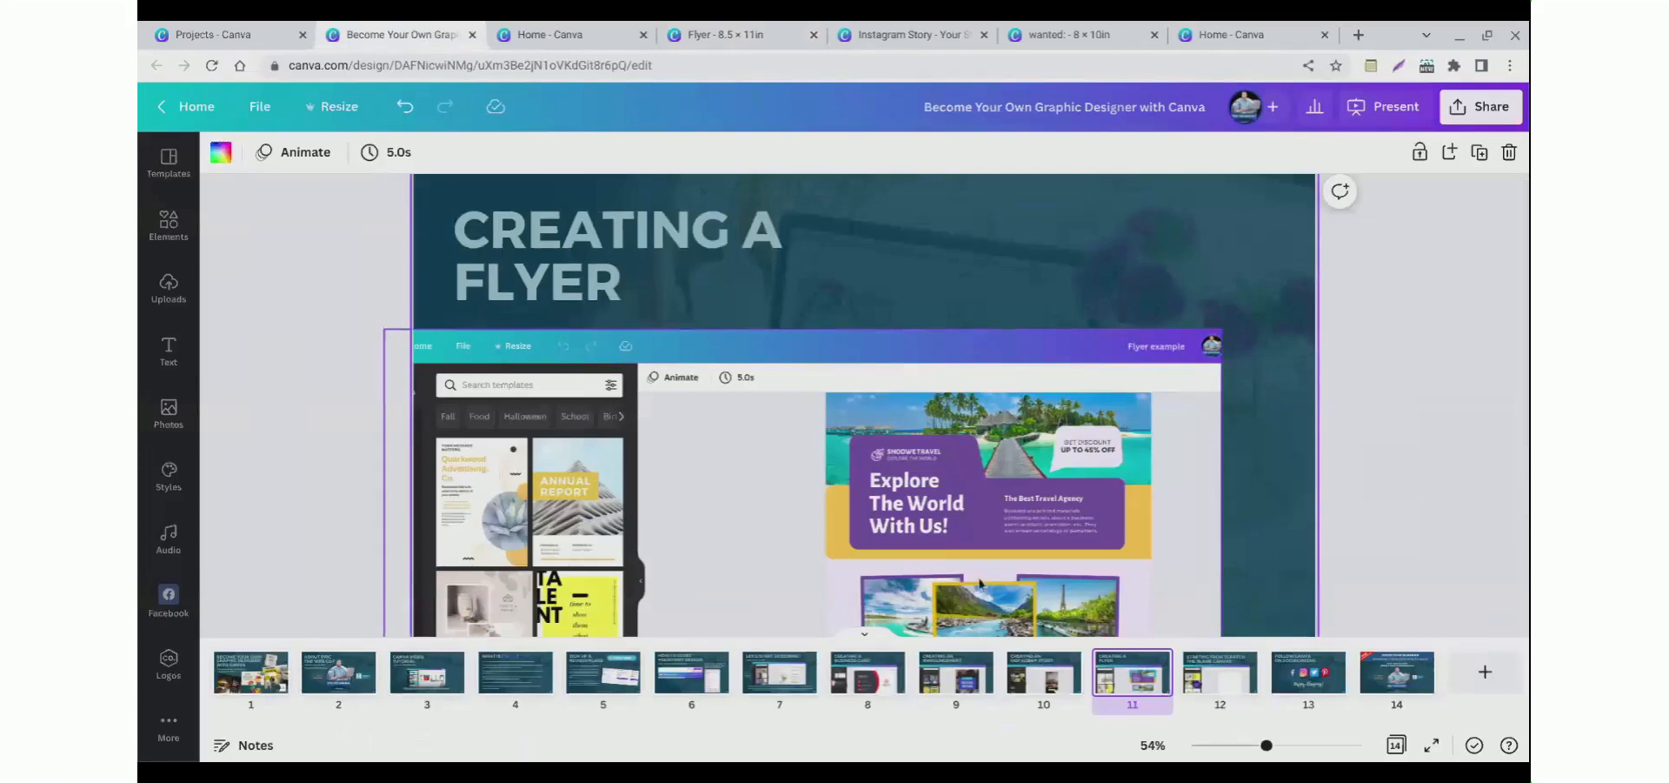
click(1215, 723)
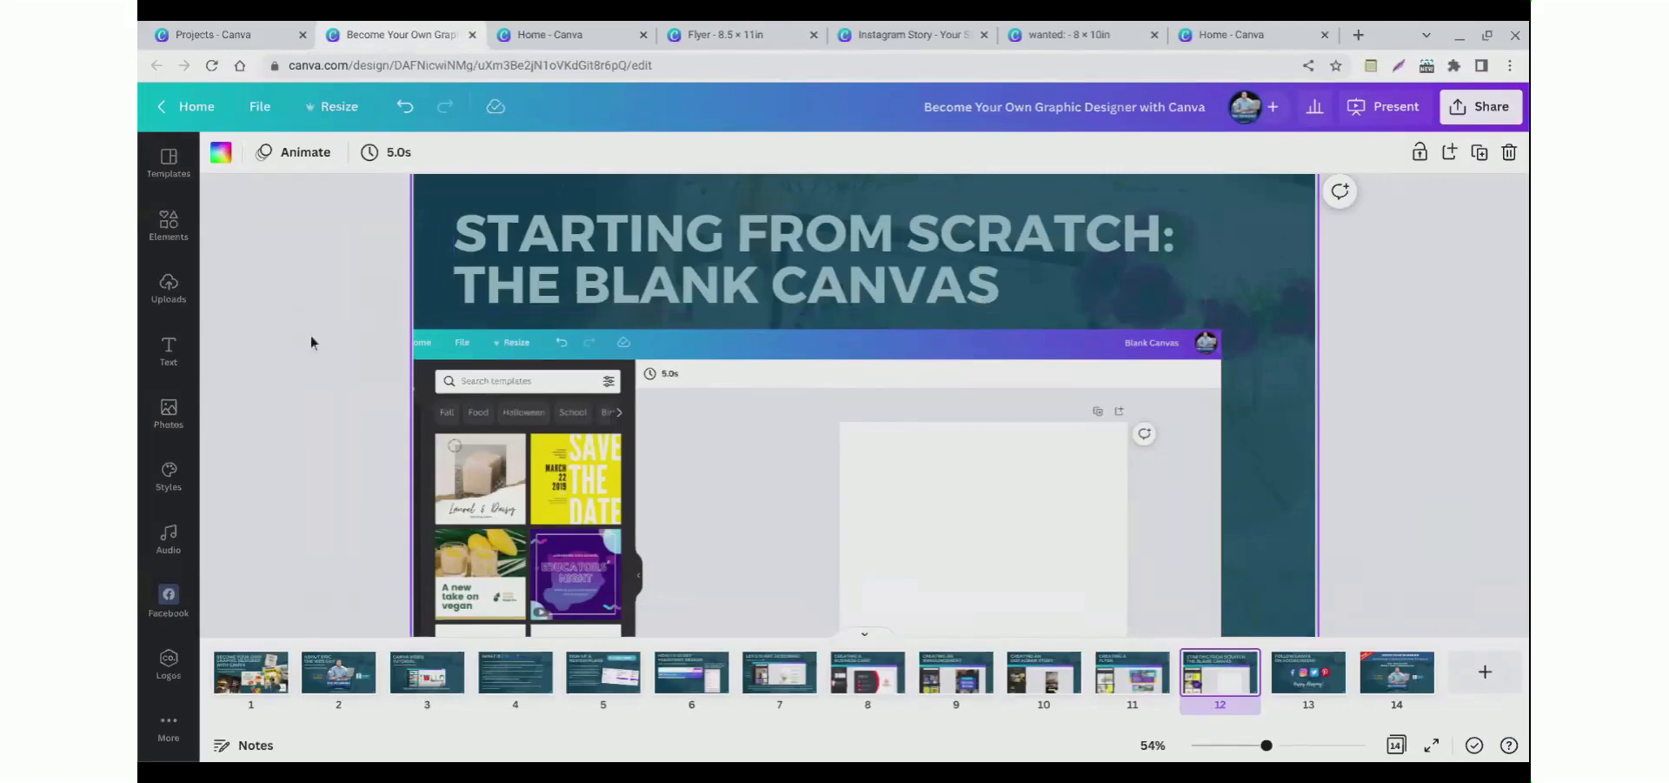
Step: Create a new custom-size design of 1545 × 2000 px, switching the units to pixels
click(511, 28)
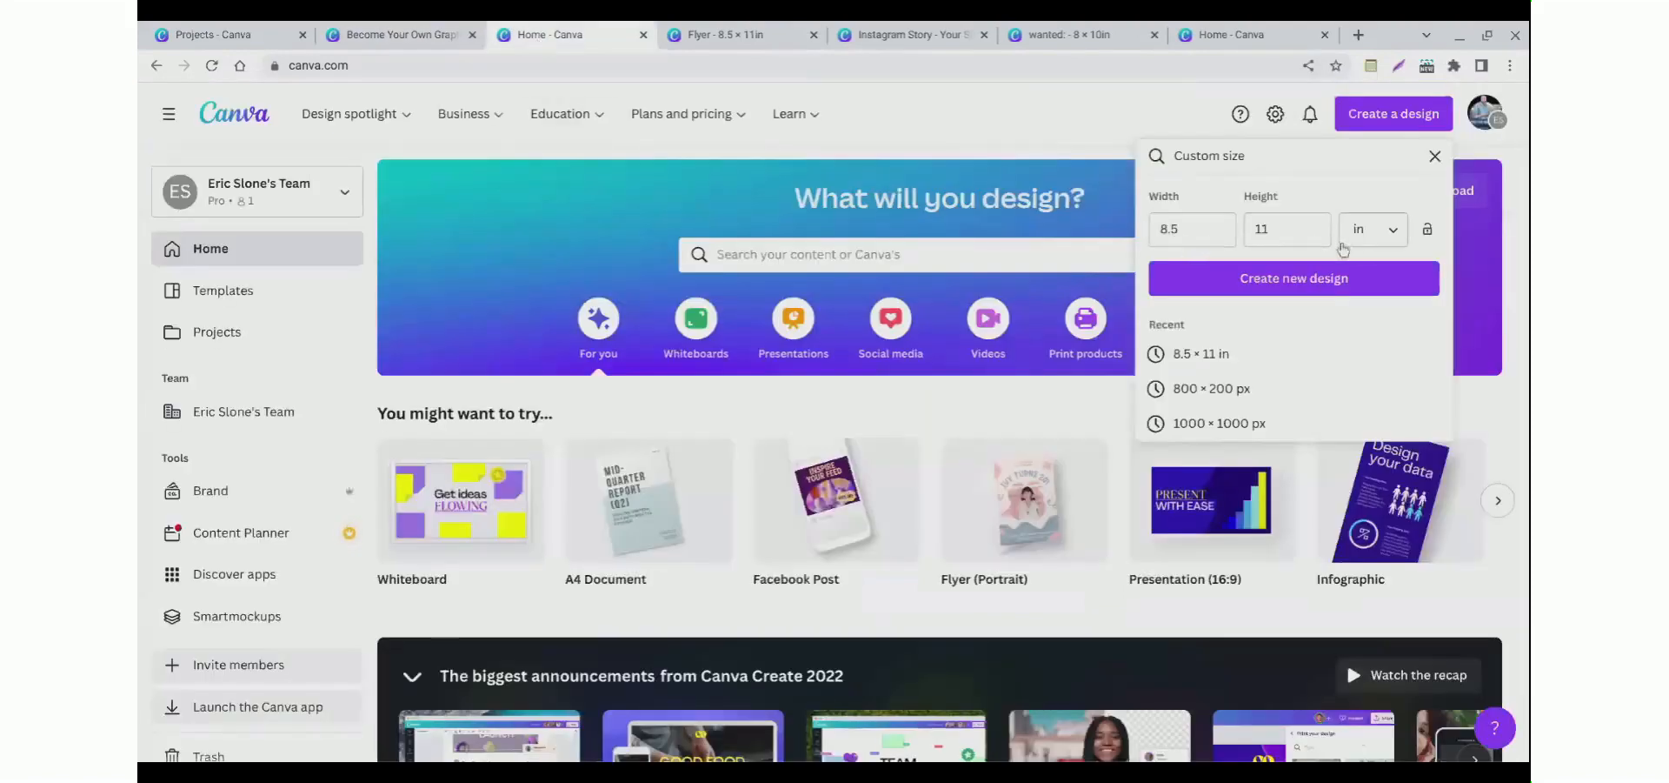
click(1382, 242)
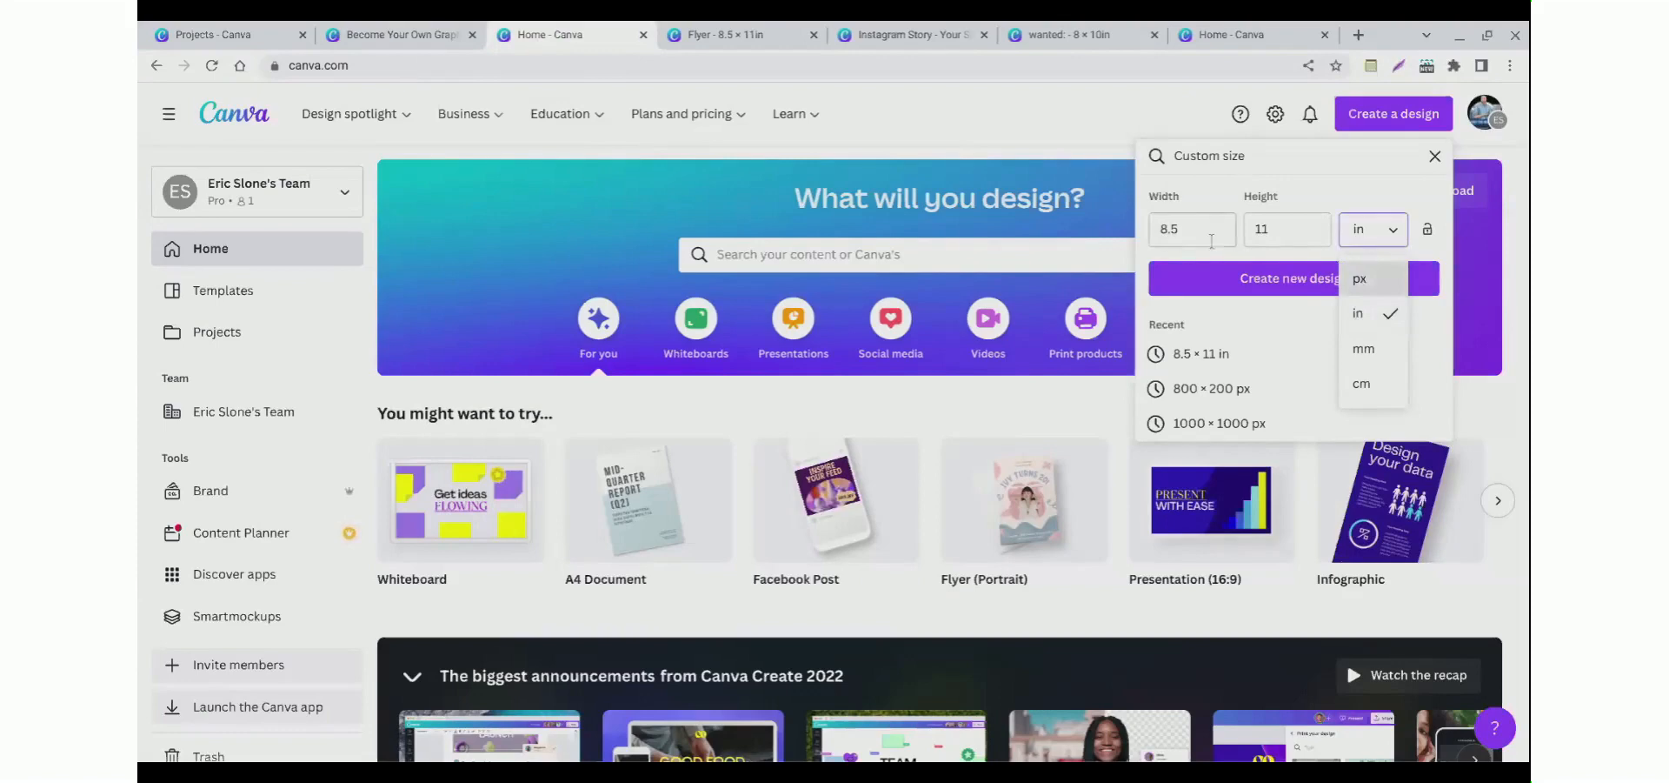
key(Escape)
click(1373, 228)
click(1361, 263)
double_click(1179, 243)
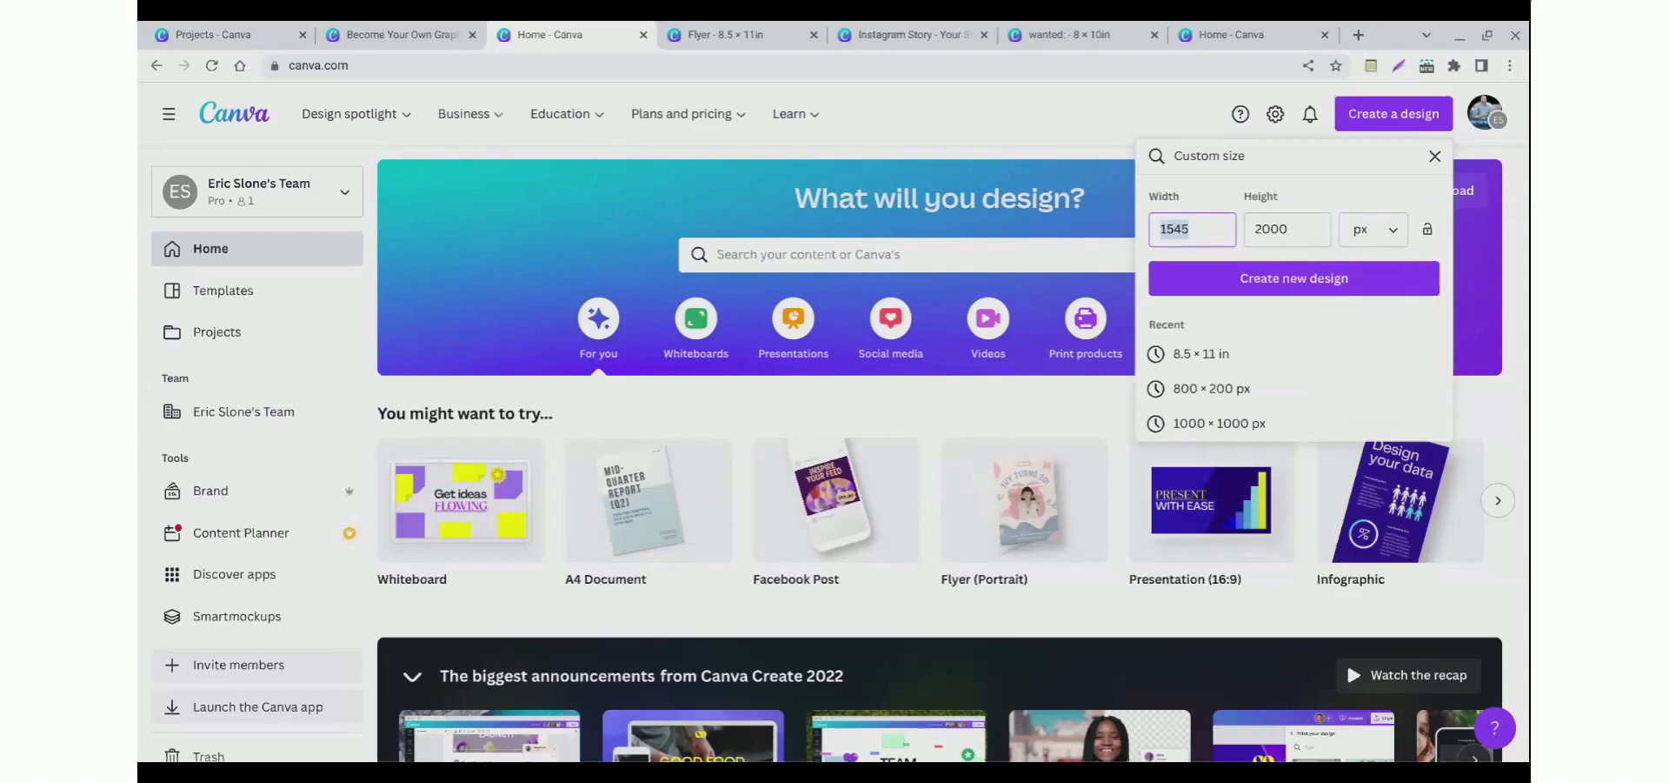
click(1232, 285)
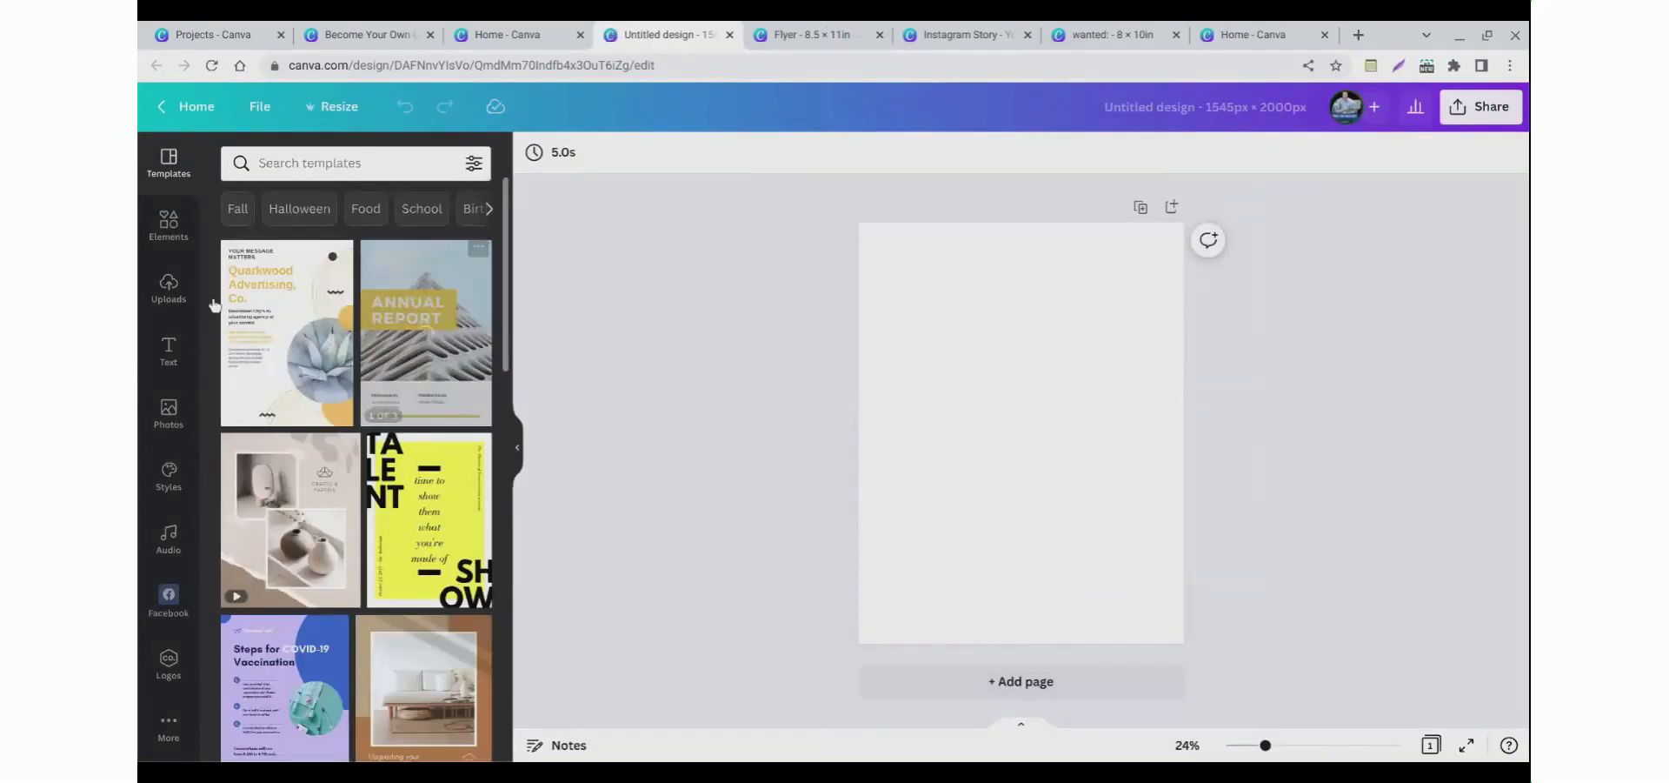
click(164, 230)
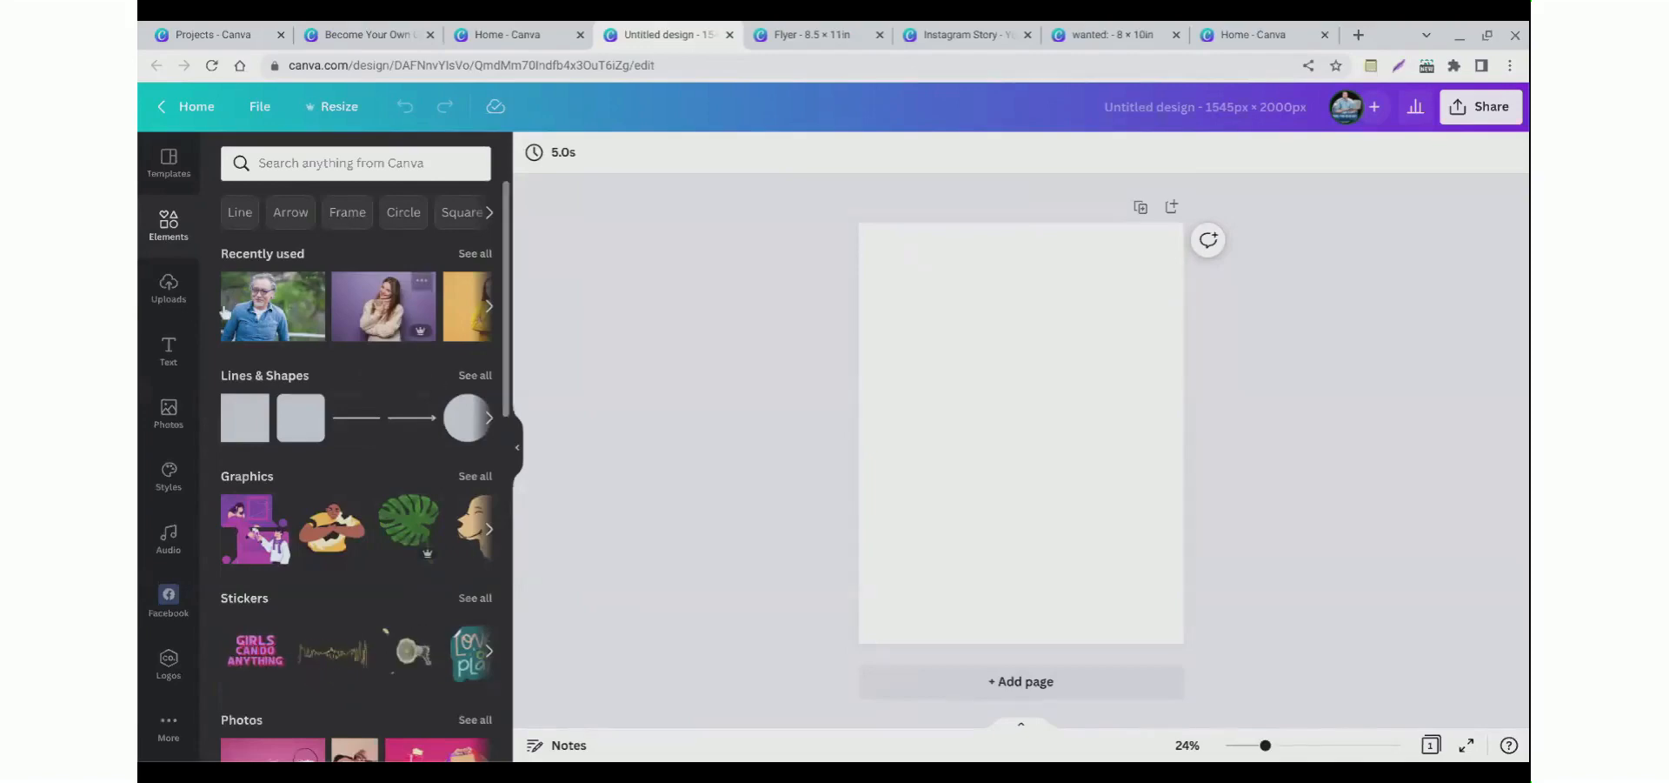
click(171, 296)
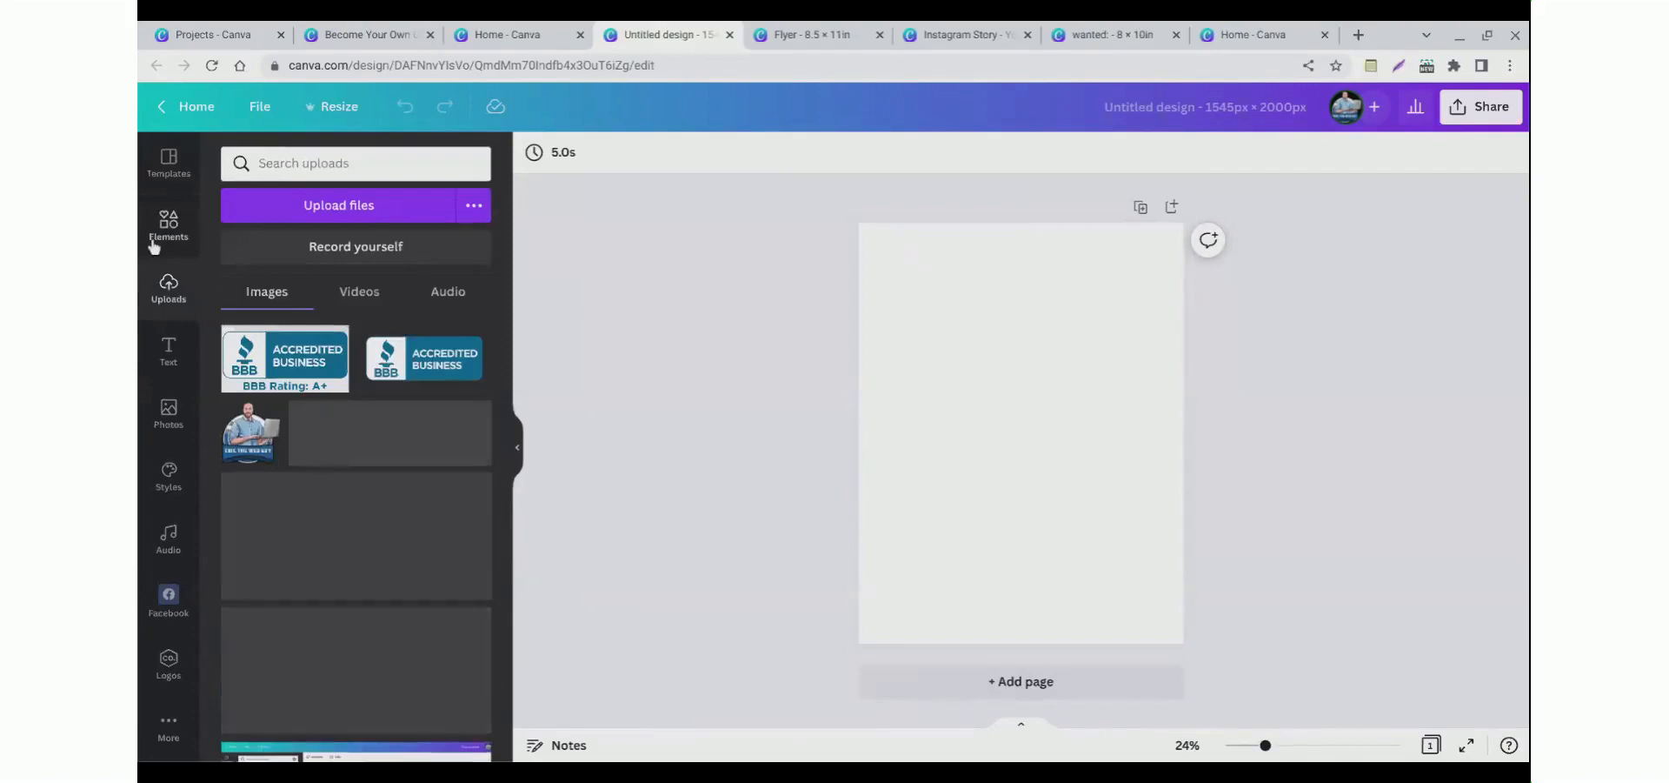
click(168, 228)
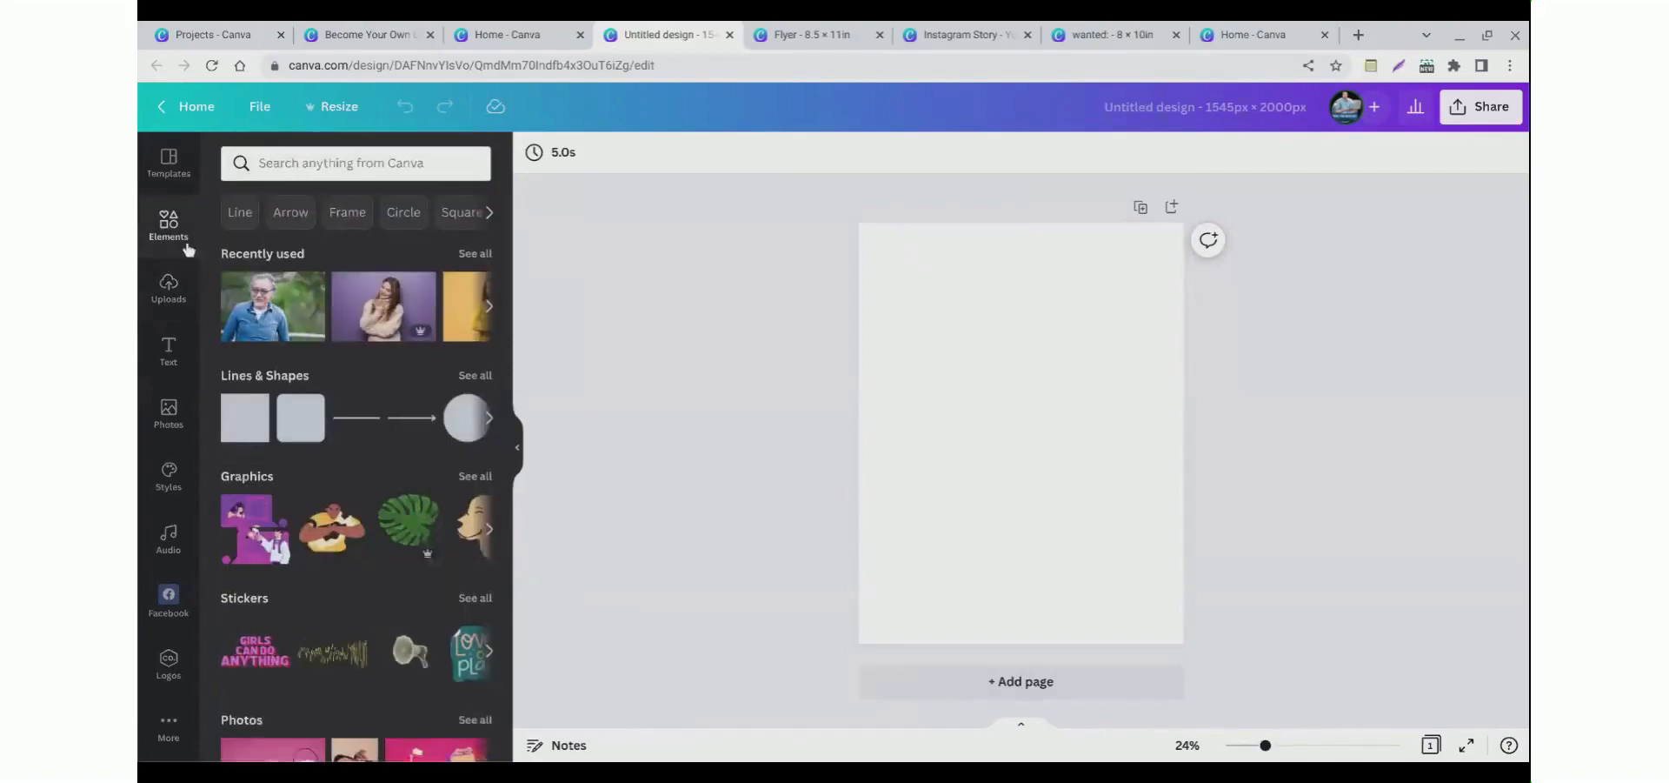
click(290, 174)
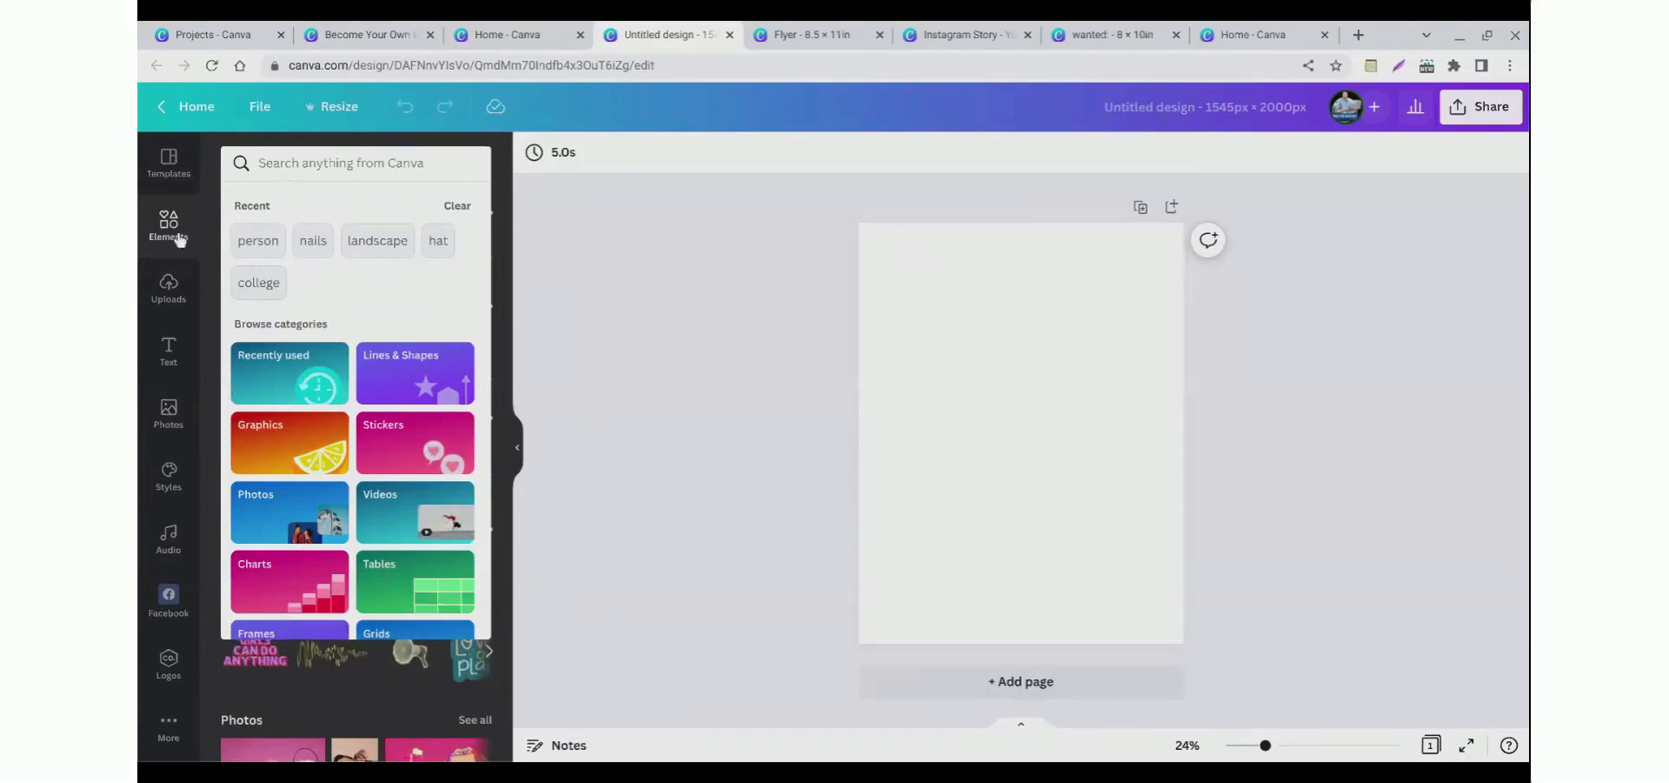
click(168, 164)
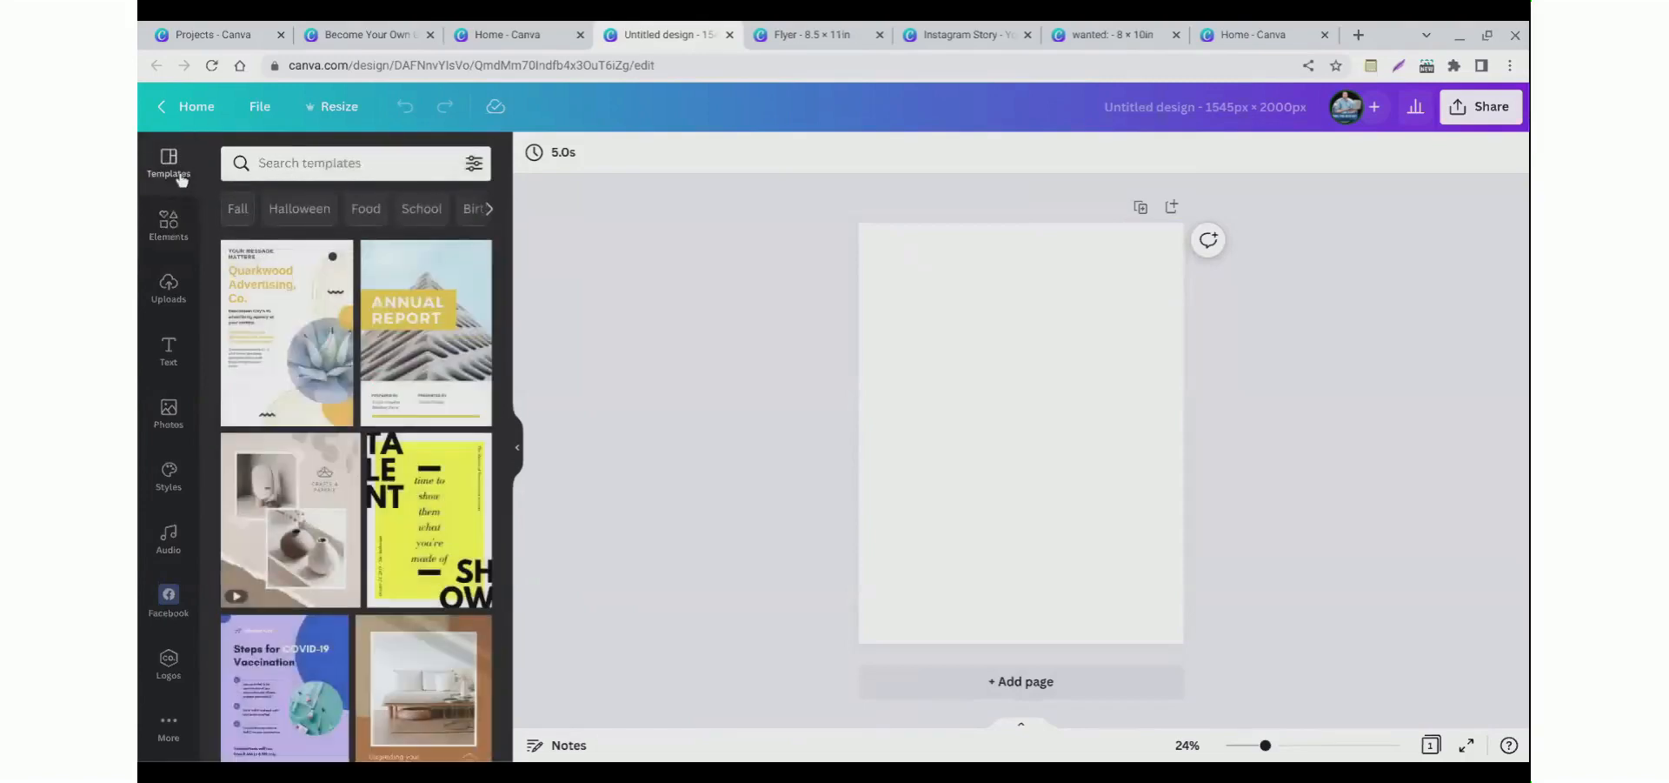
click(170, 223)
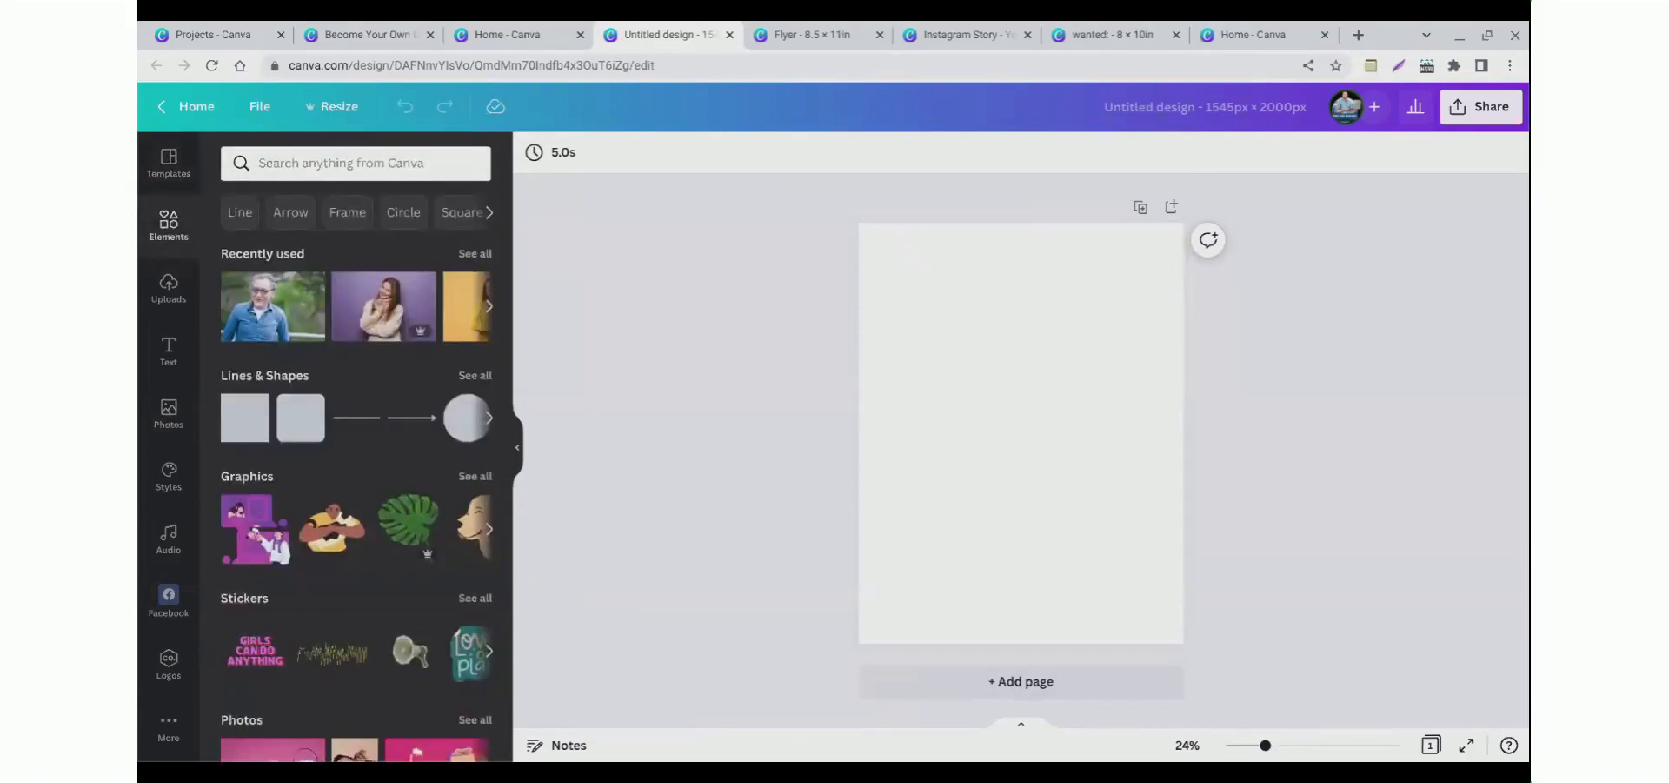
Step: Search elements for square, add a square shape and stretch it to cover the whole page
click(270, 167)
text(squ)
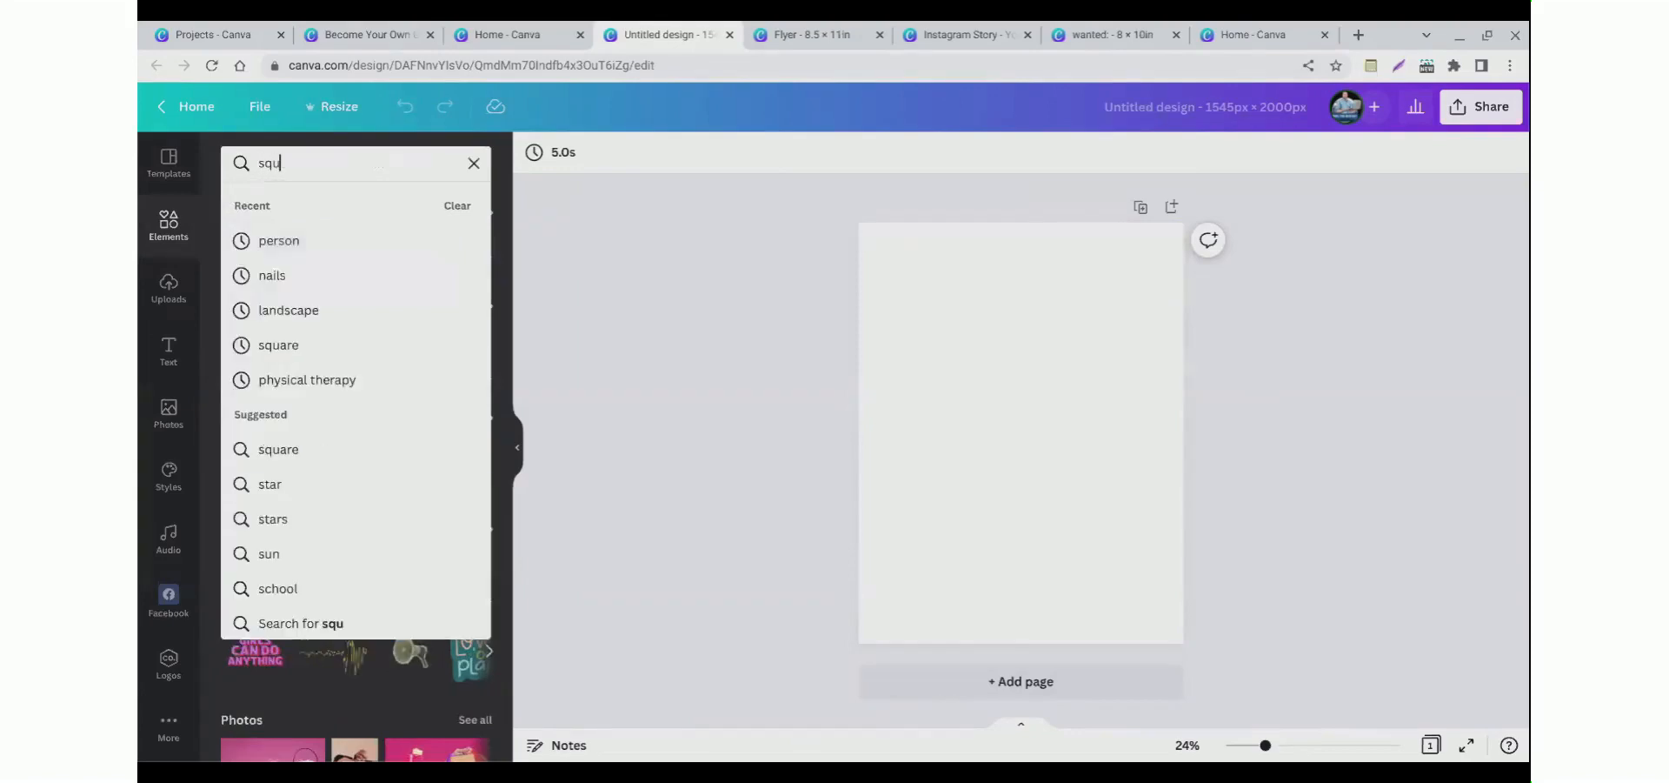
text(are)
key(Return)
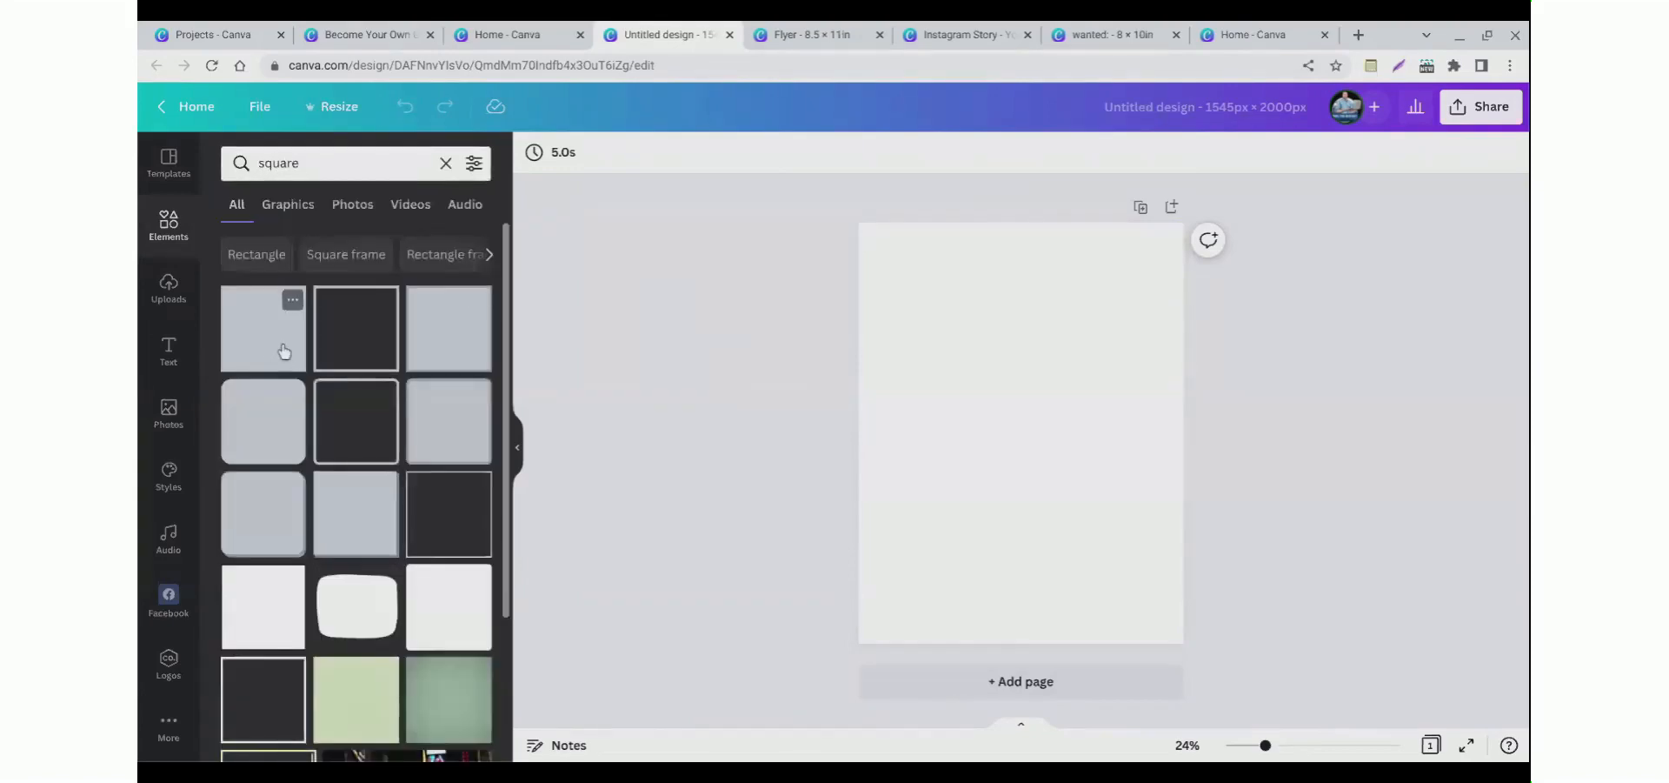
click(283, 350)
drag(1007, 432, 876, 262)
drag(940, 323, 1231, 680)
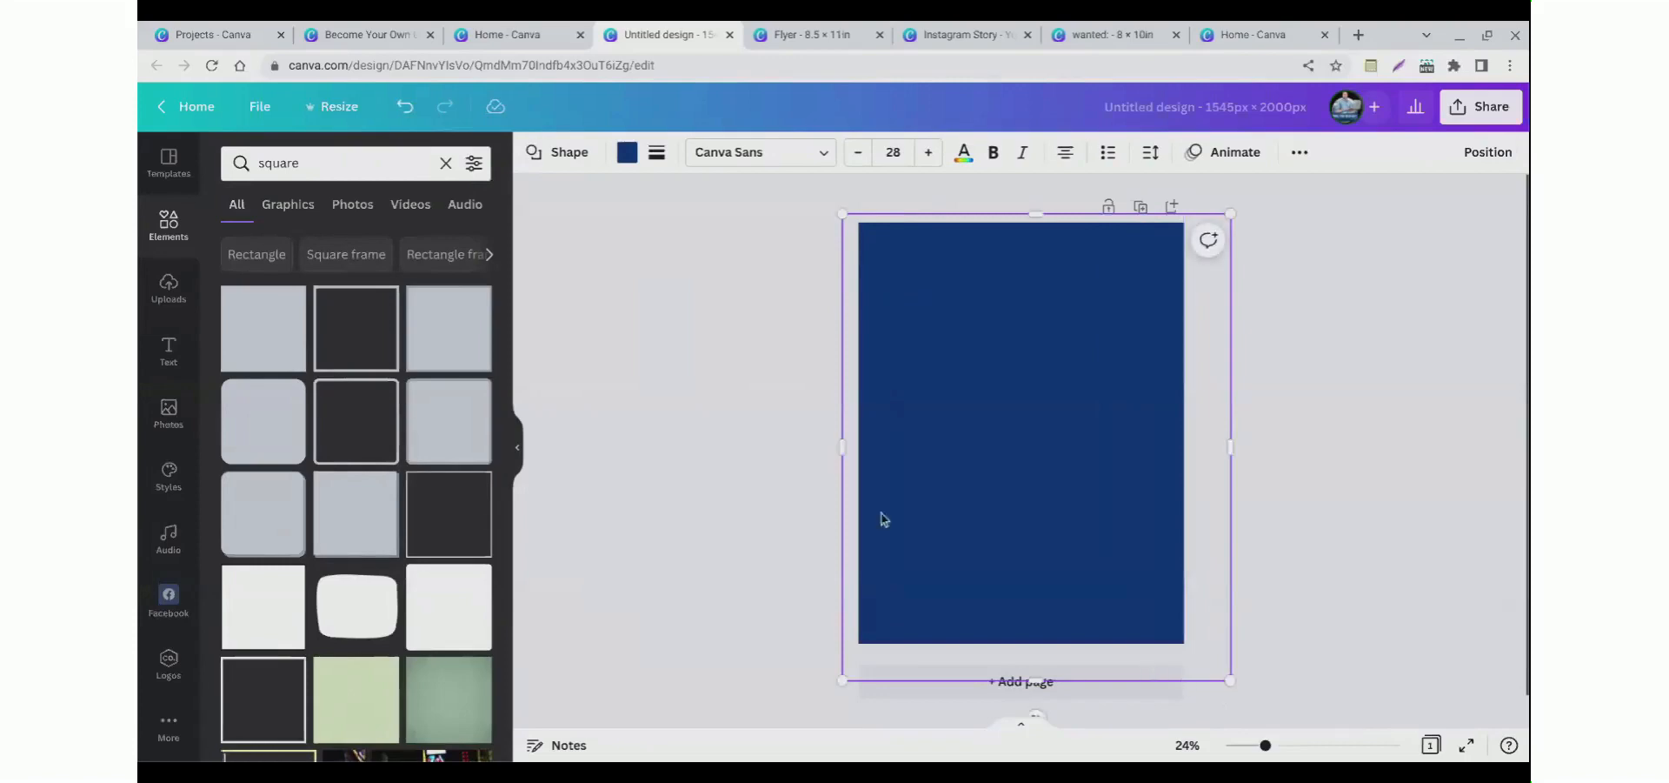
Step: Fill the background square with the gold default colour
click(770, 451)
click(913, 278)
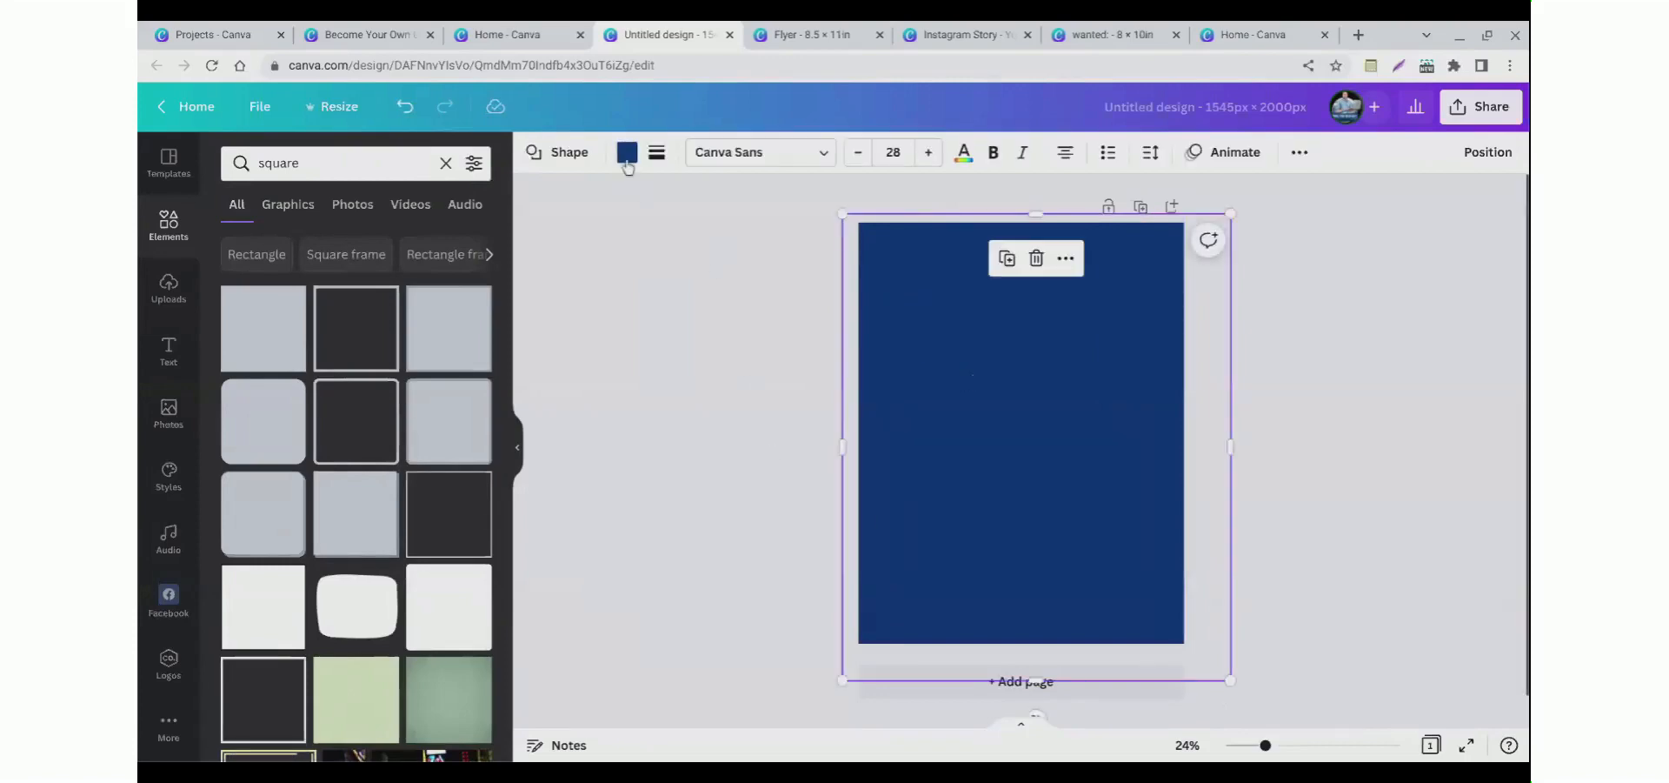
click(627, 152)
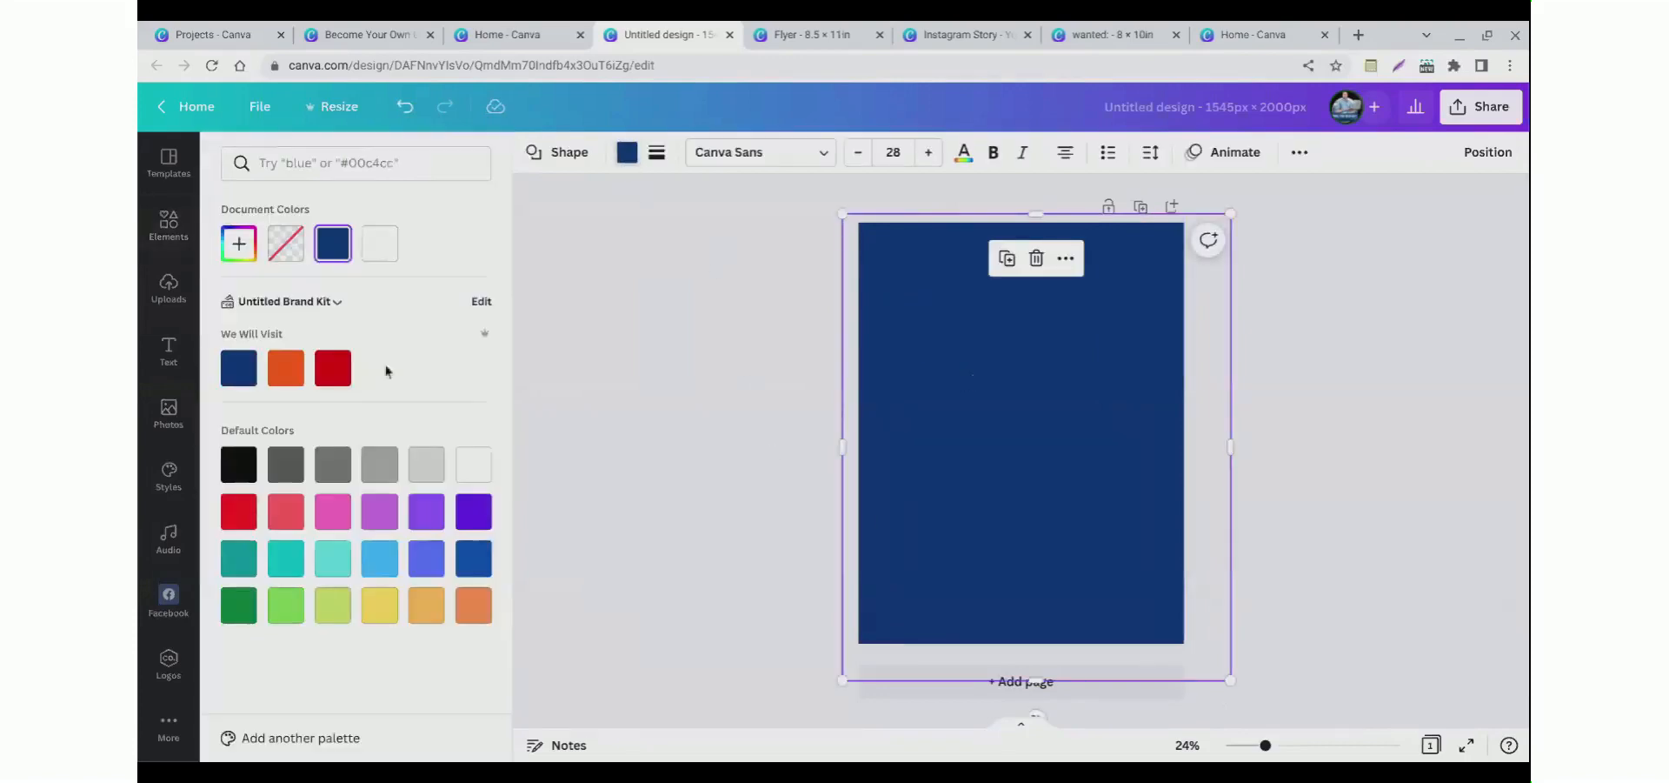
click(238, 243)
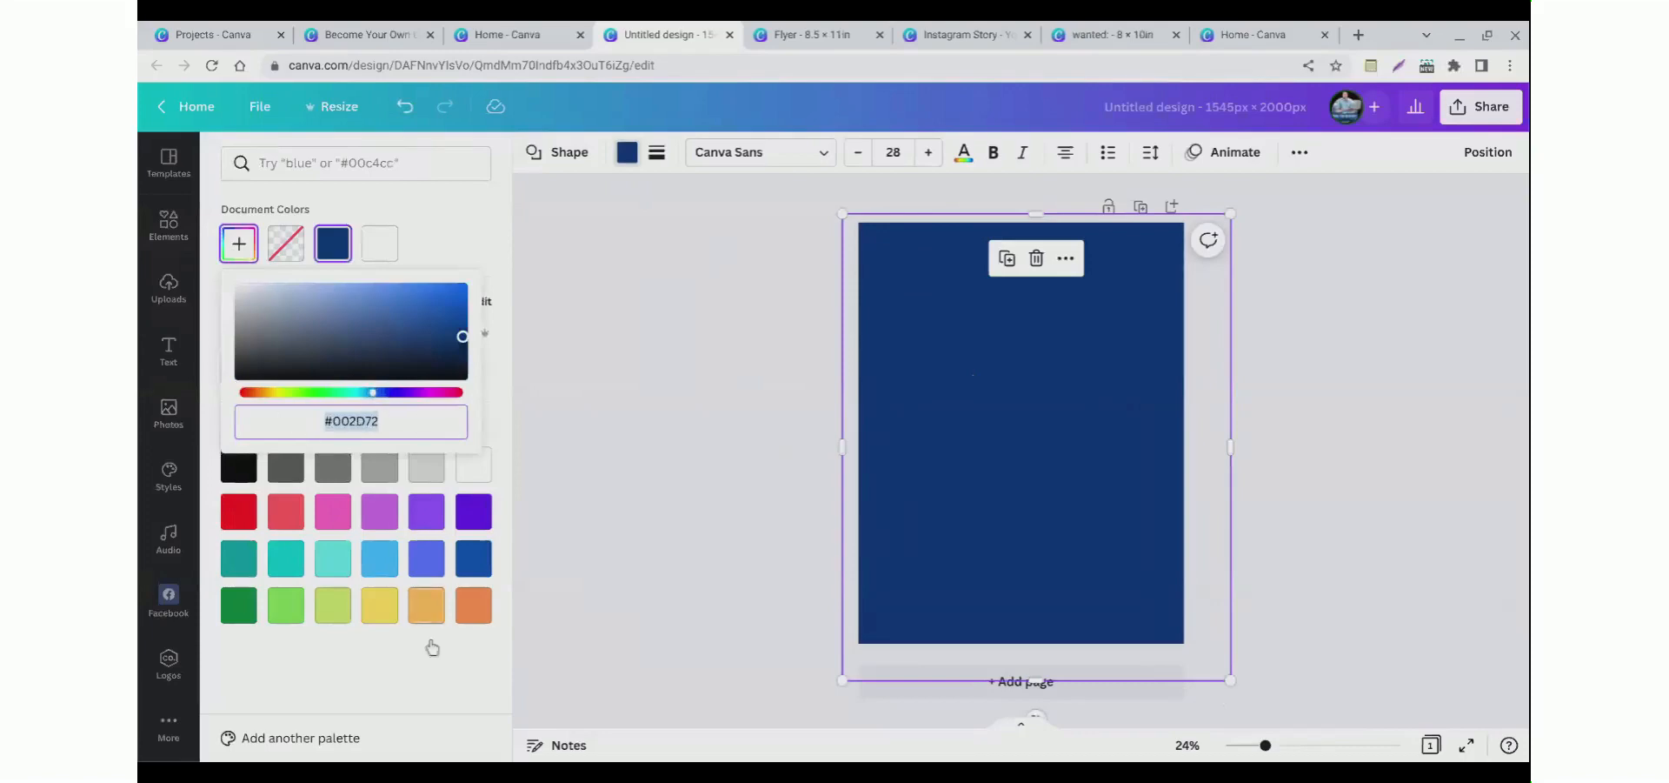
click(426, 605)
Step: Set the background square's colour to the custom brown #927243
click(625, 157)
click(626, 157)
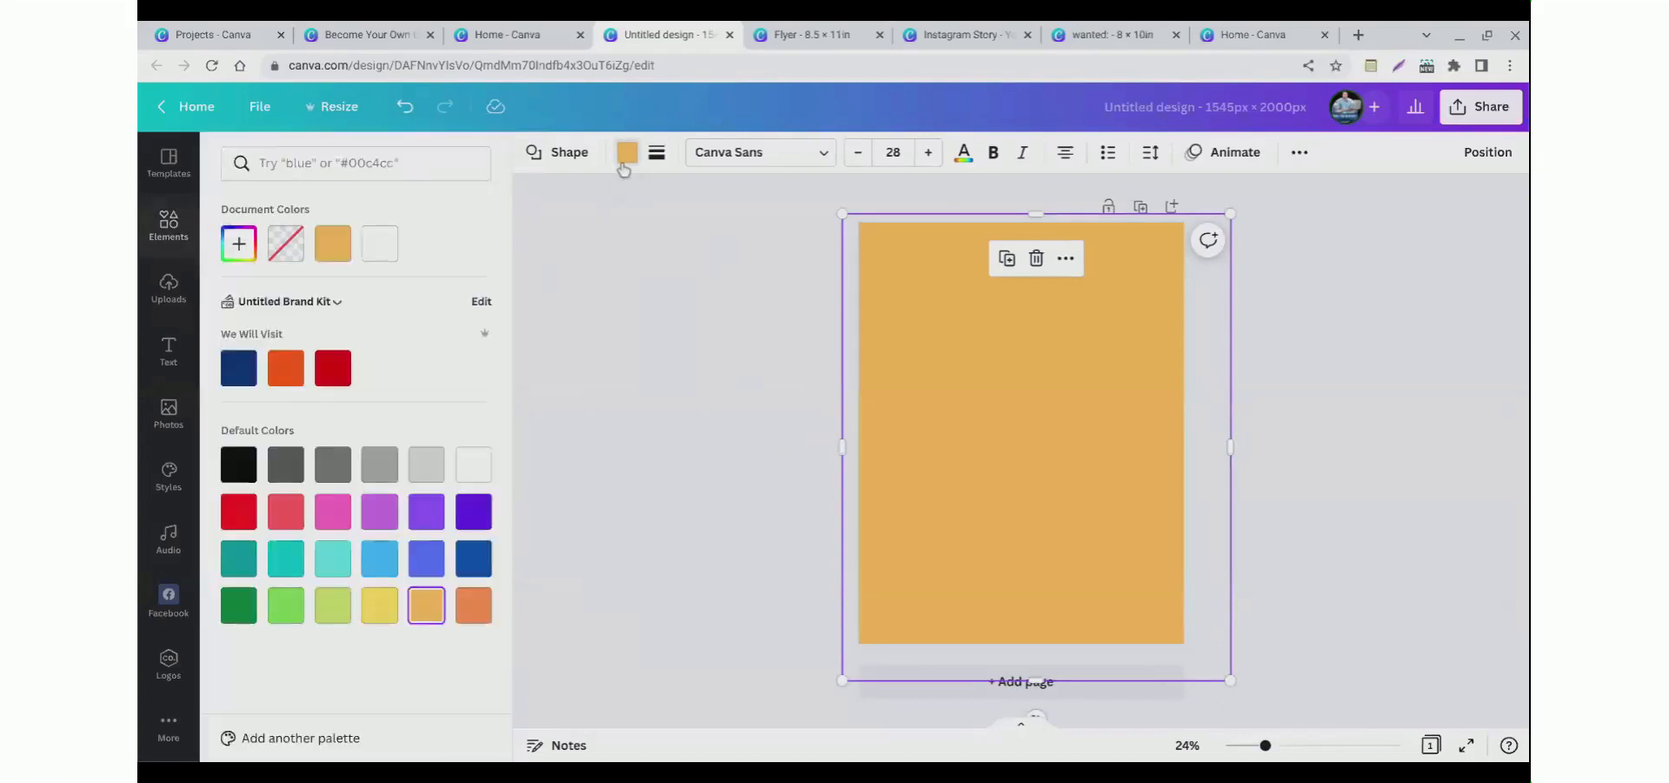
click(234, 250)
drag(365, 314, 362, 323)
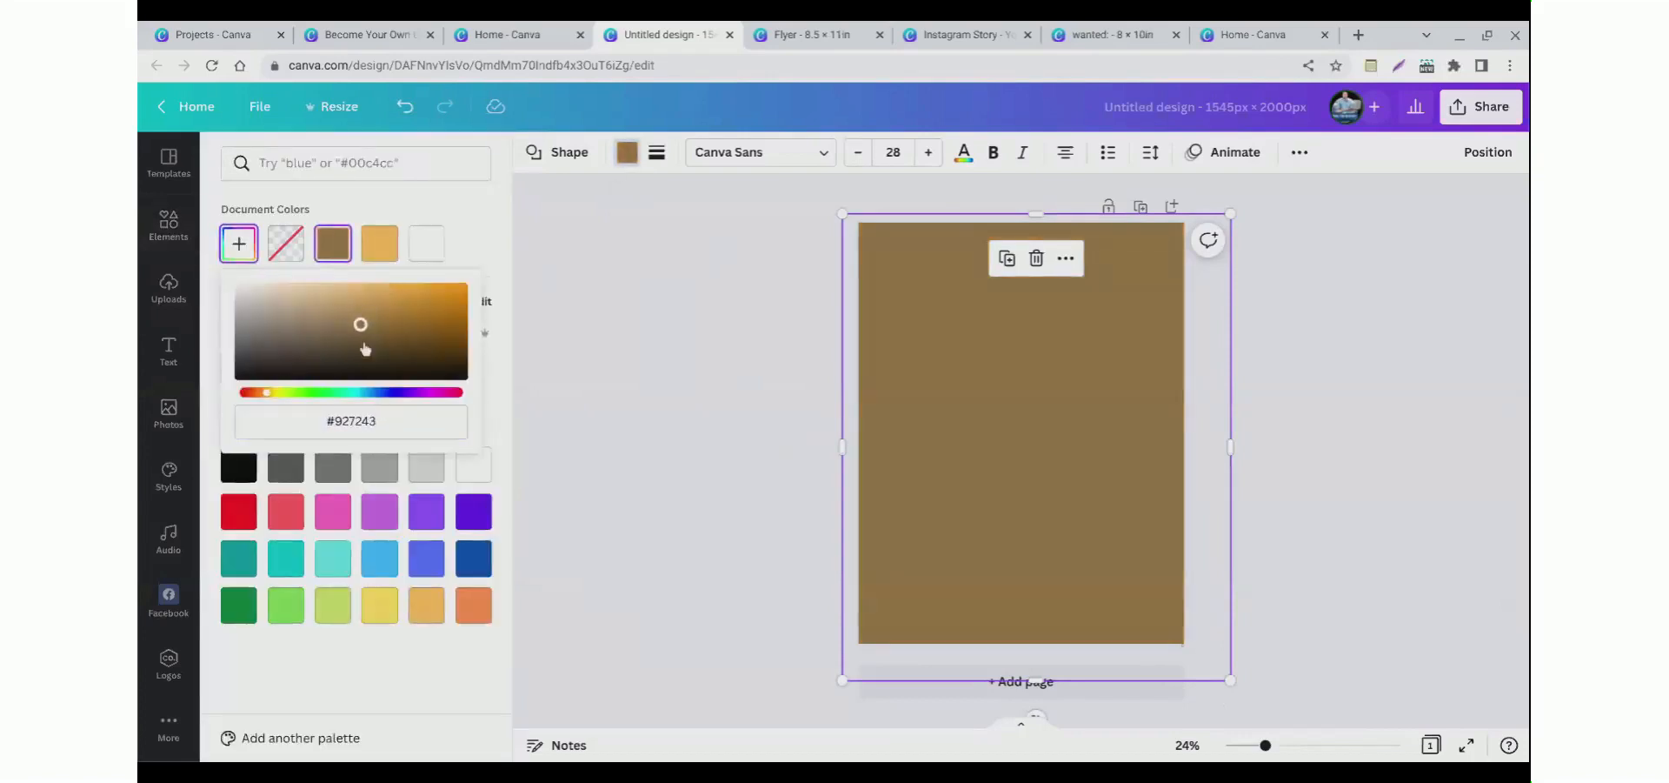
click(633, 347)
click(635, 346)
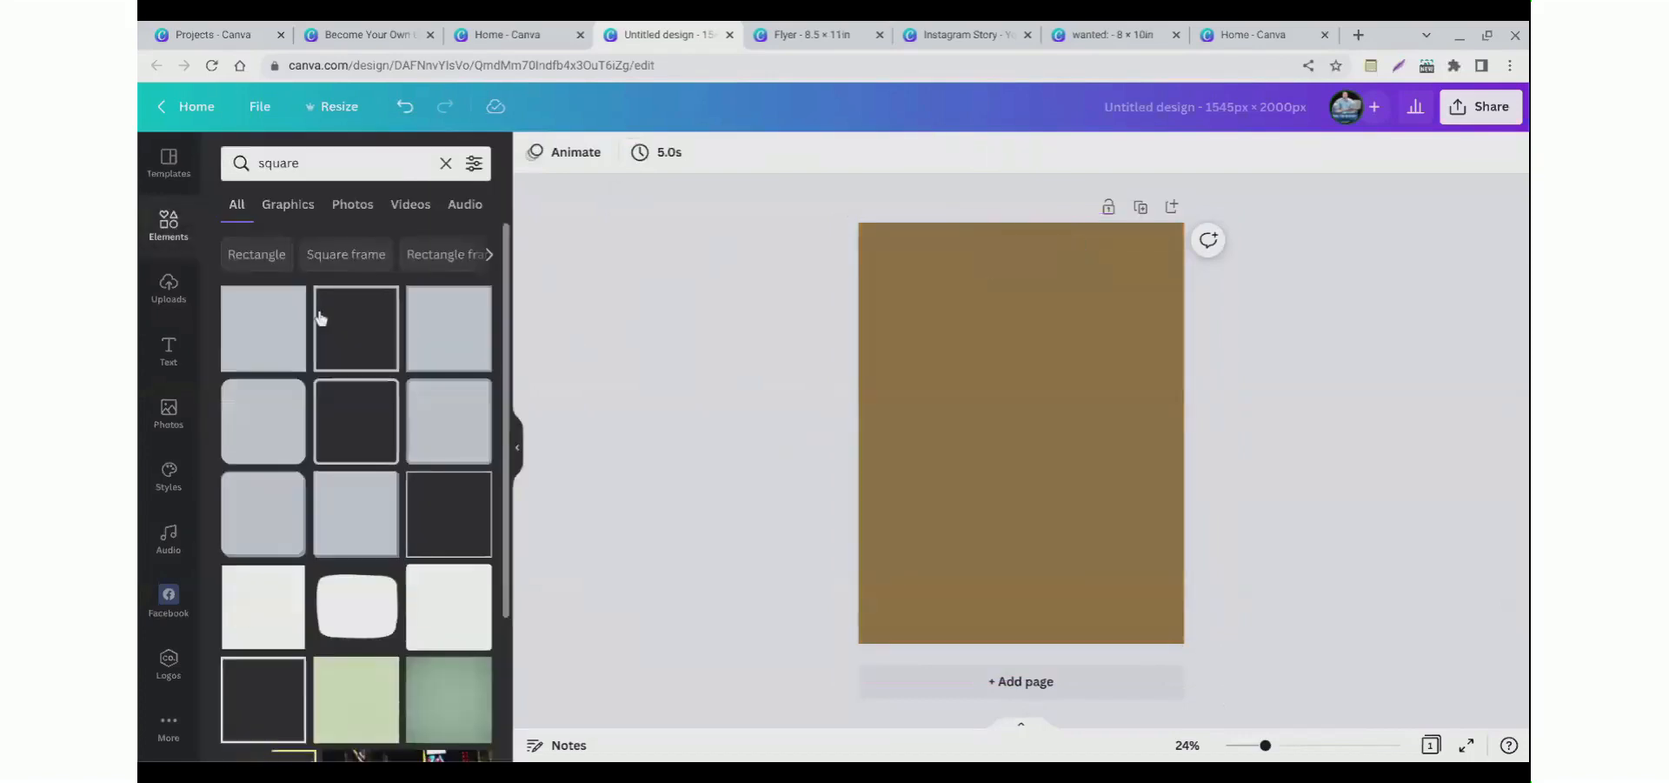
Step: Search elements for dogs
click(165, 304)
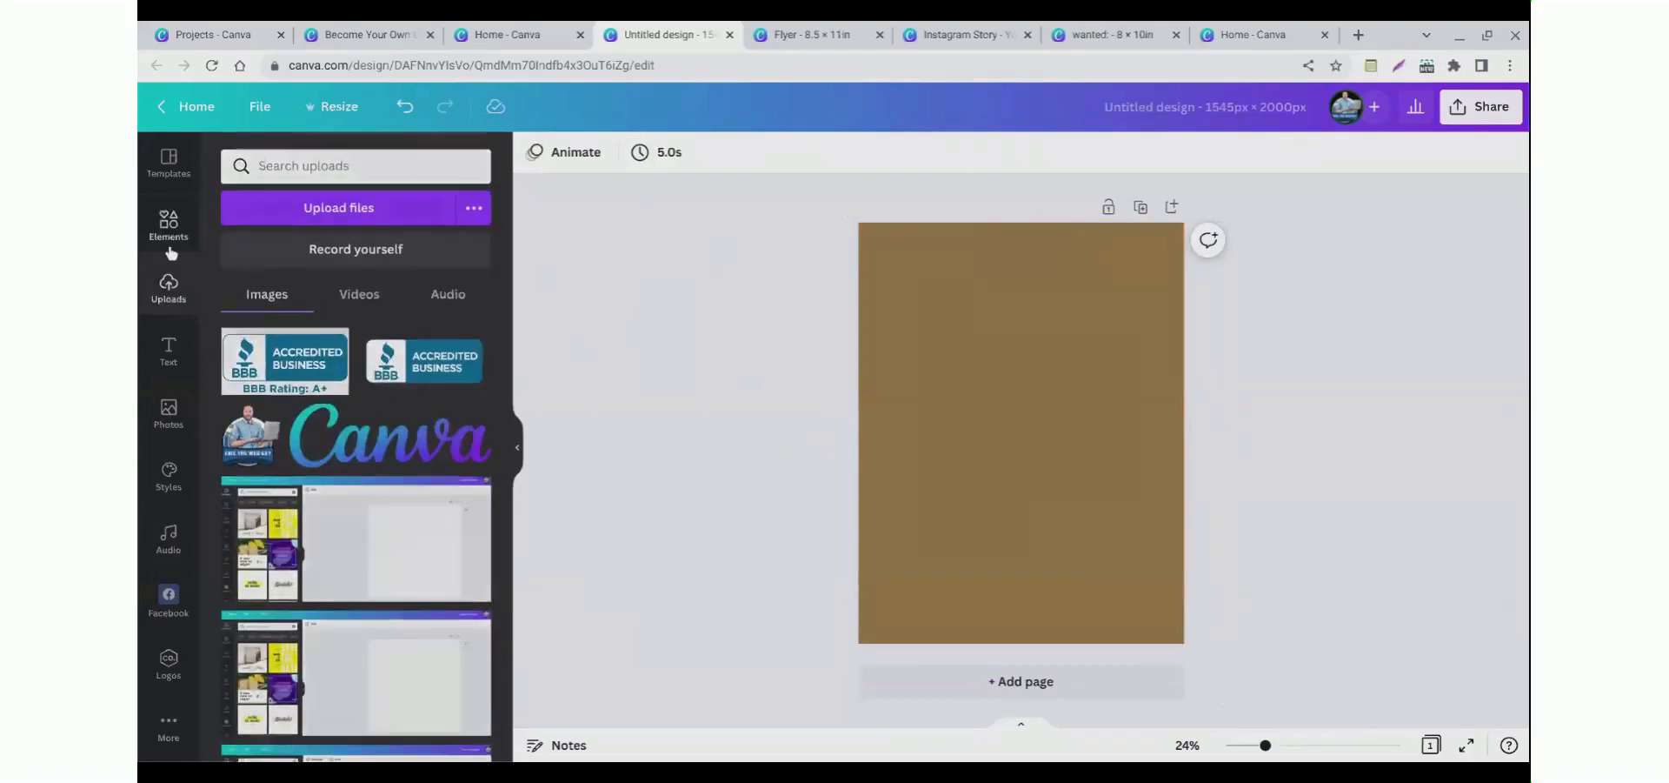
click(171, 226)
double_click(296, 165)
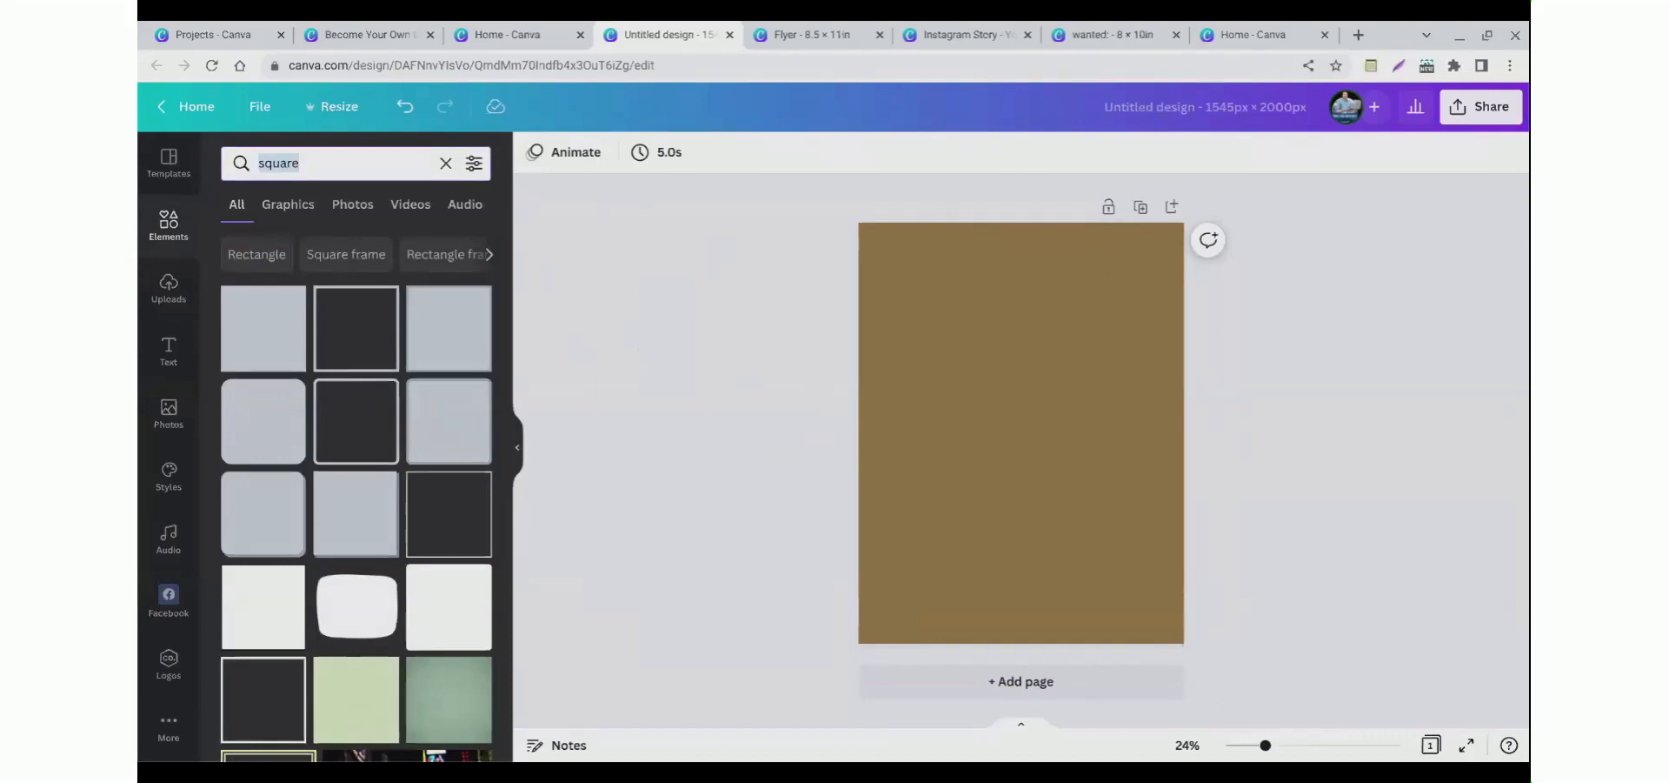
text(dogs)
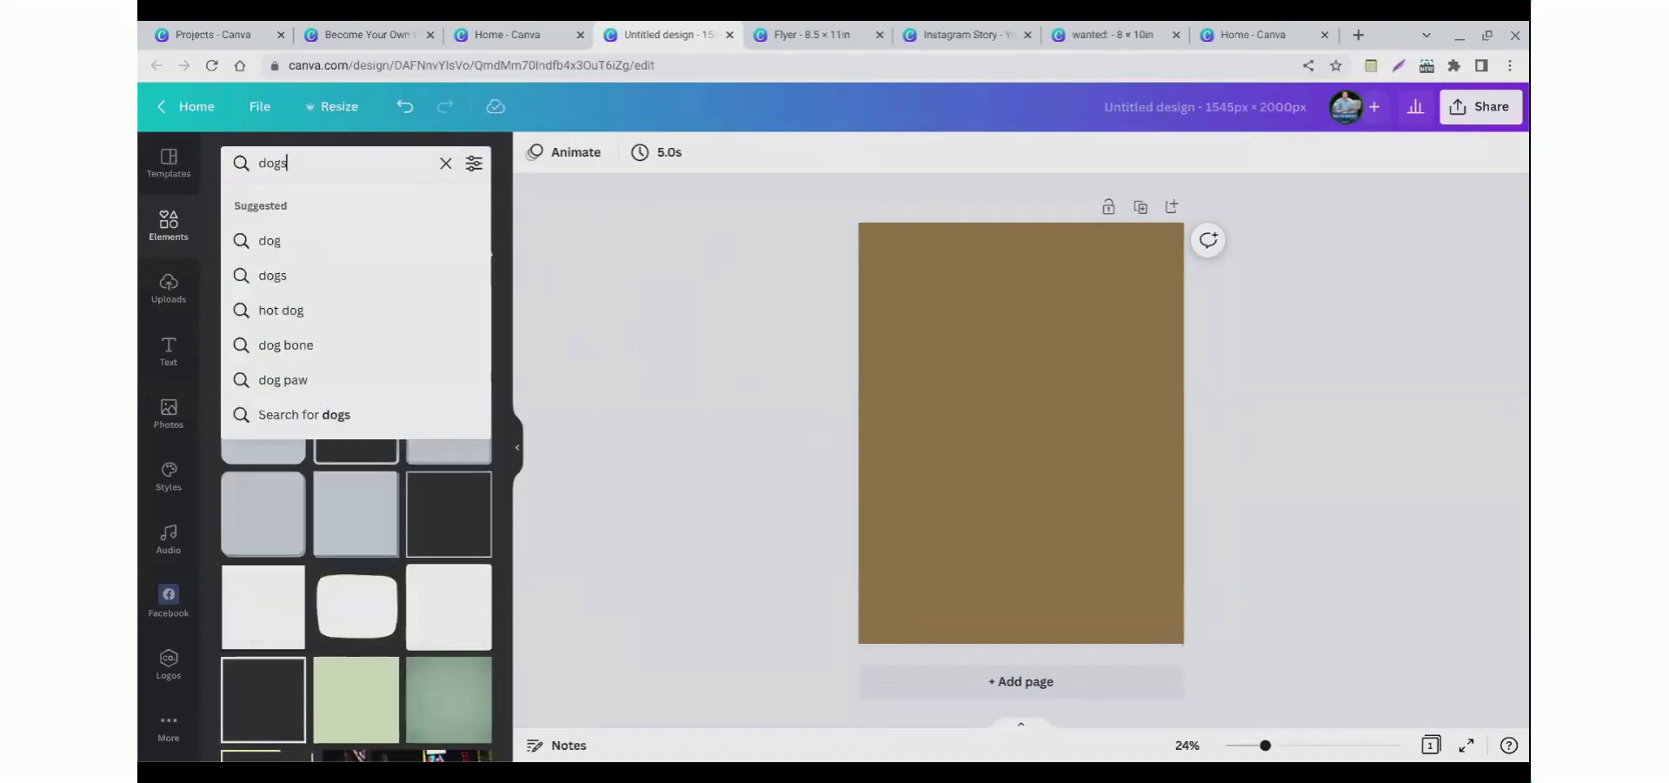
key(Return)
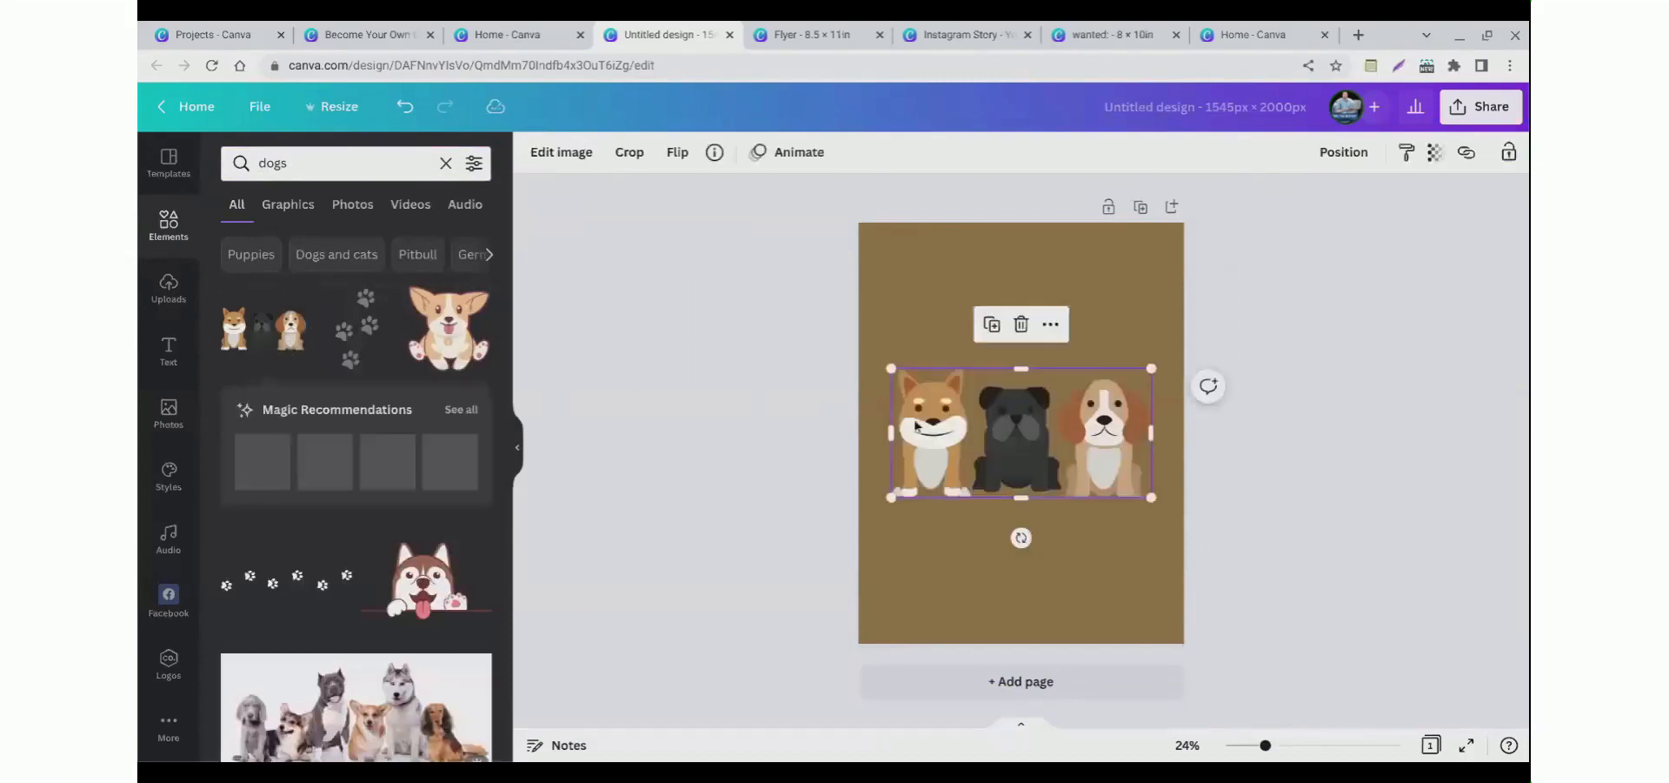
Step: Delete the three-dogs graphic from the page
click(781, 410)
mouse_move(929, 434)
mouse_down()
mouse_move(944, 383)
mouse_move(927, 445)
mouse_up()
key(Delete)
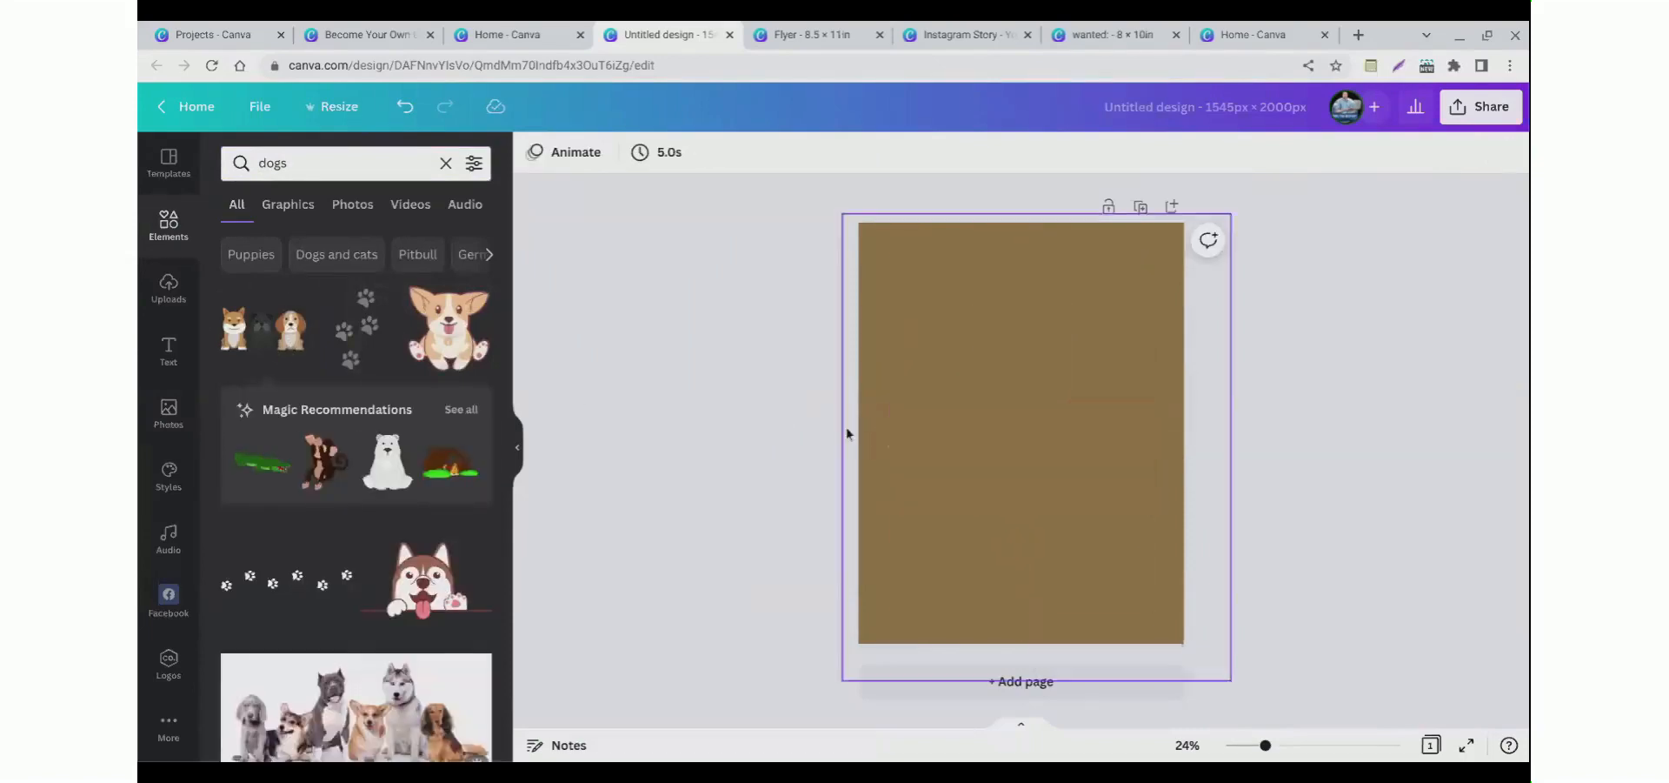
Step: Add the photo of dogs circled around a food bowl to the page from the dog photos
click(344, 222)
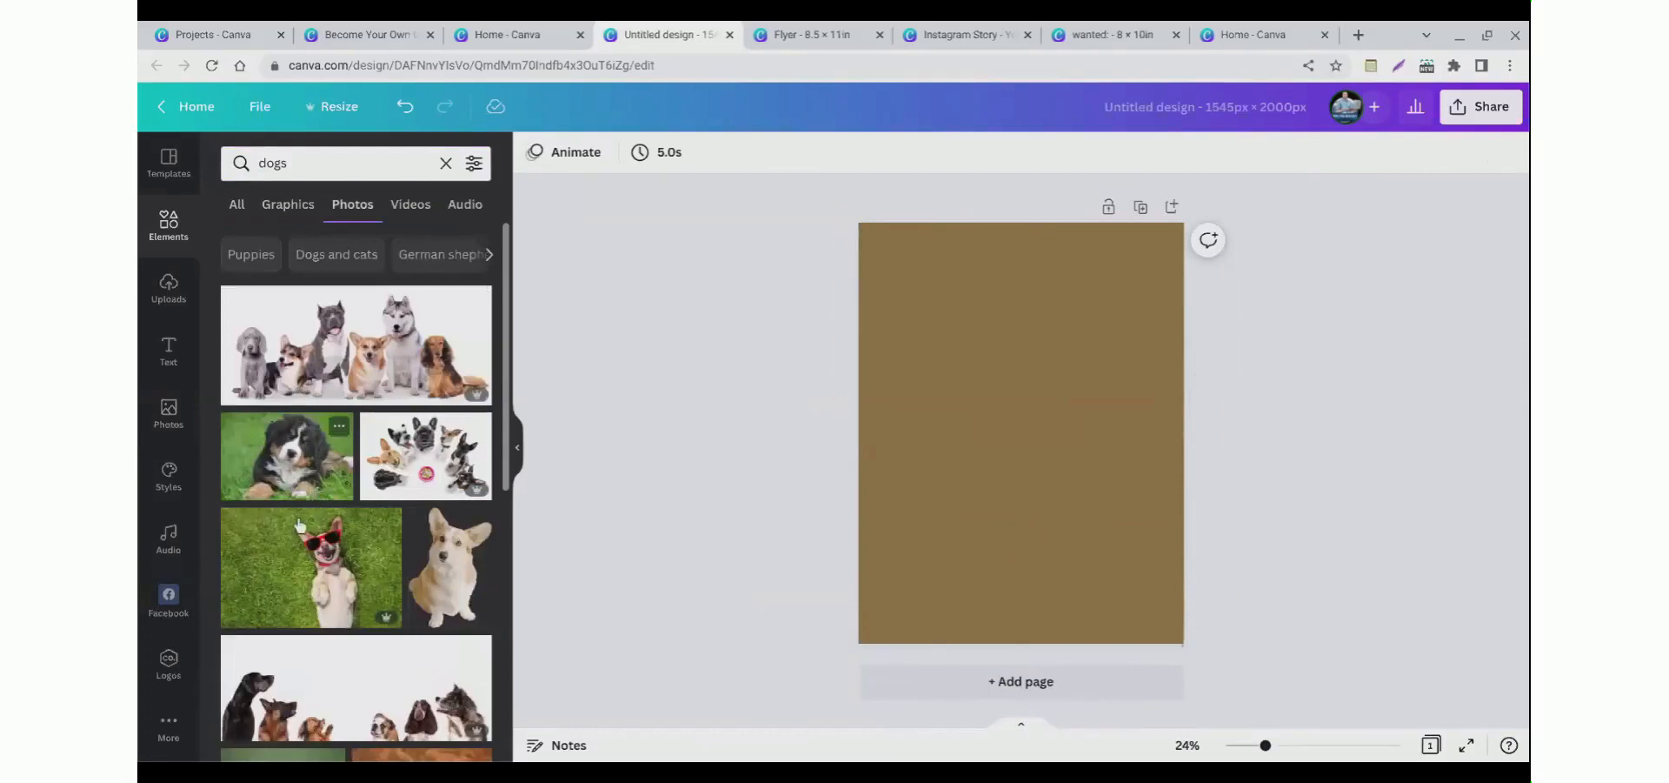
click(421, 489)
click(805, 488)
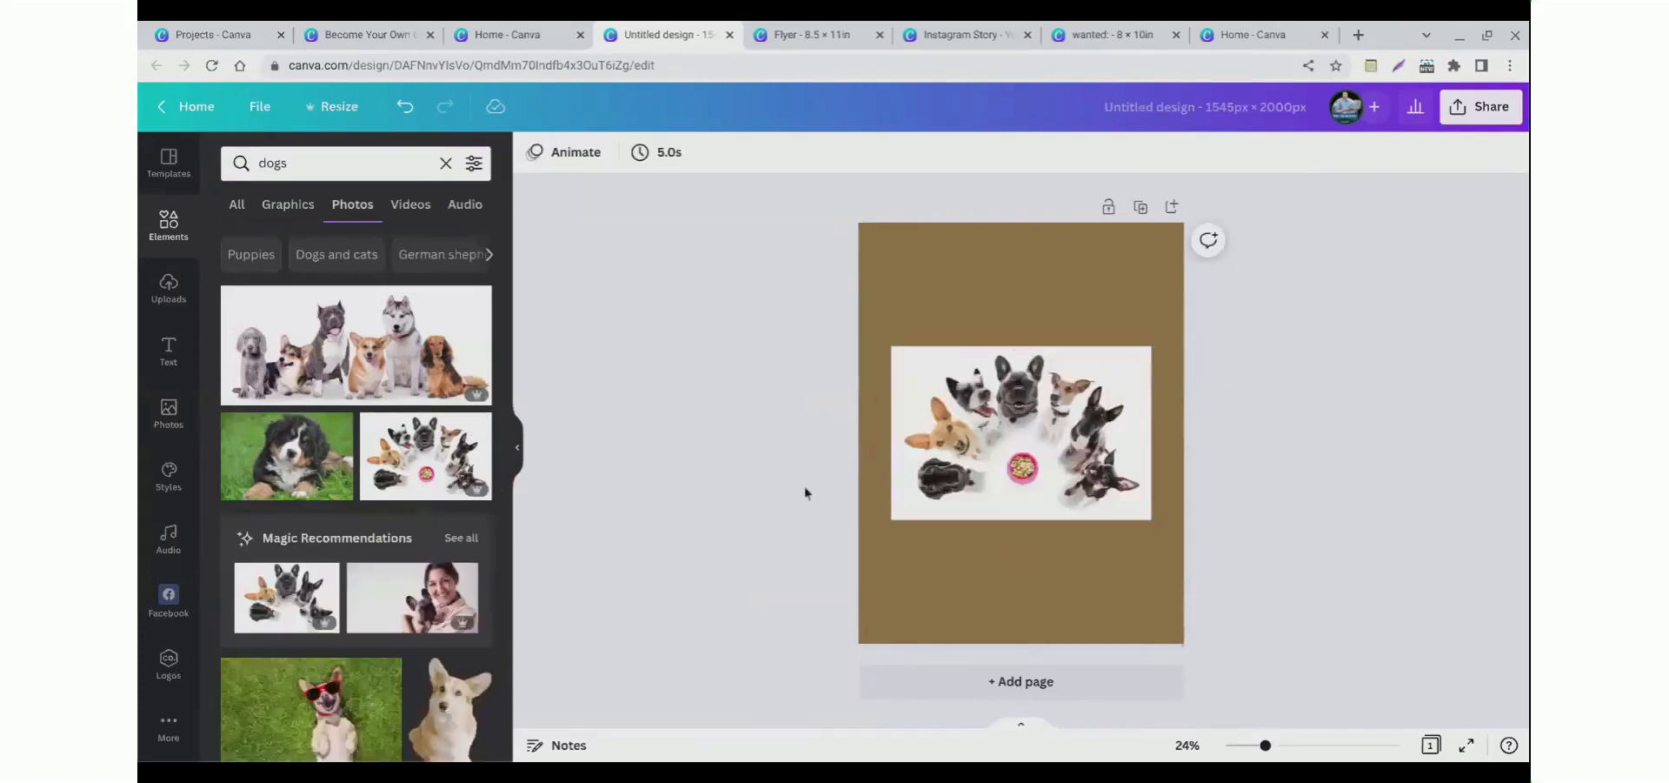
mouse_move(963, 474)
mouse_down()
mouse_move(963, 512)
mouse_move(963, 489)
mouse_up()
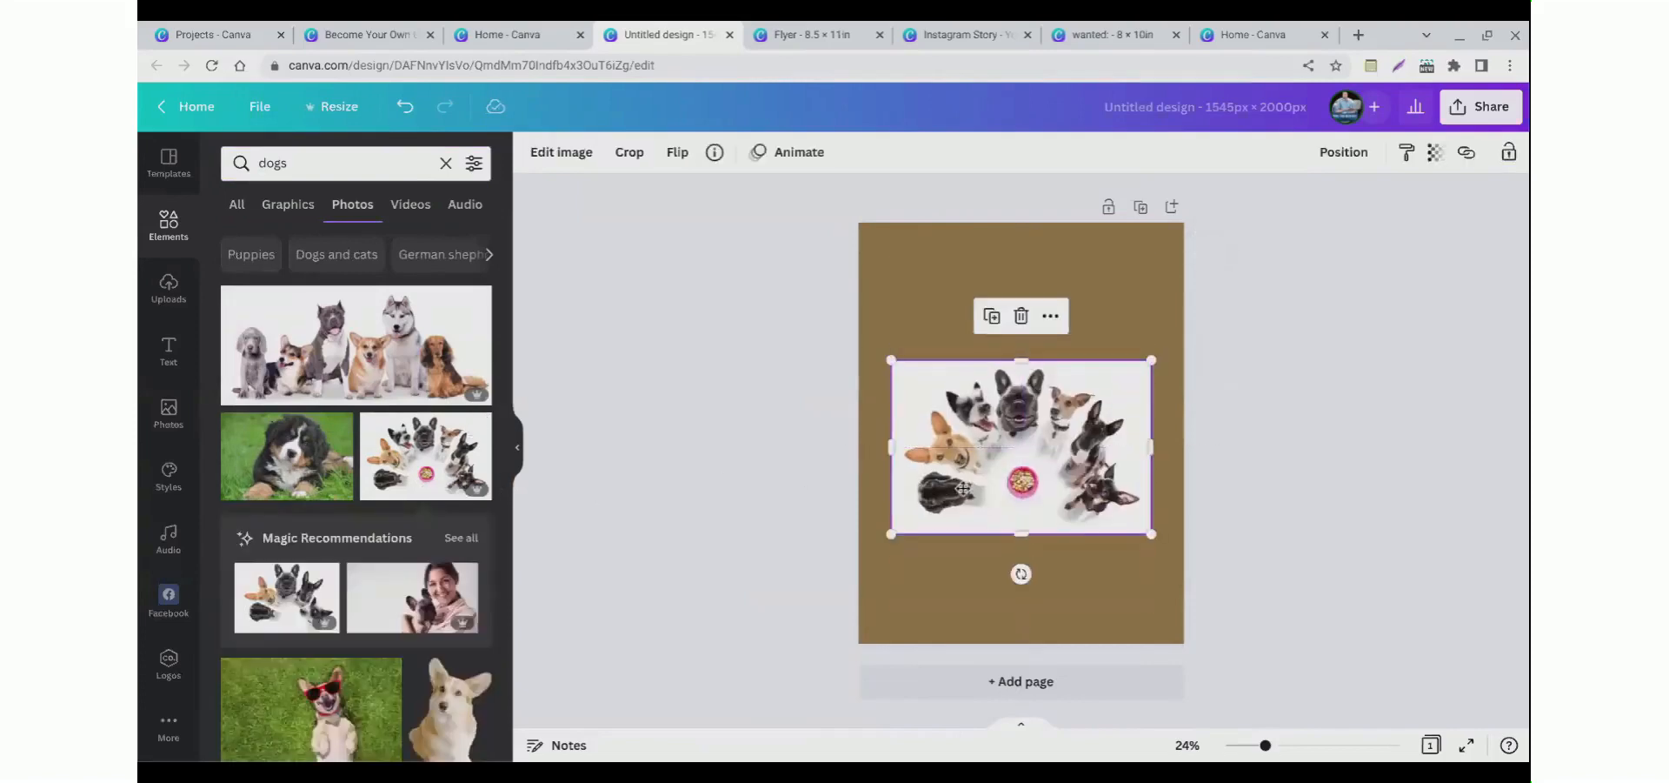
Step: Remove the dogs-around-bowl photo's background with Background Remover, adjusting its size and position, and apply
click(563, 170)
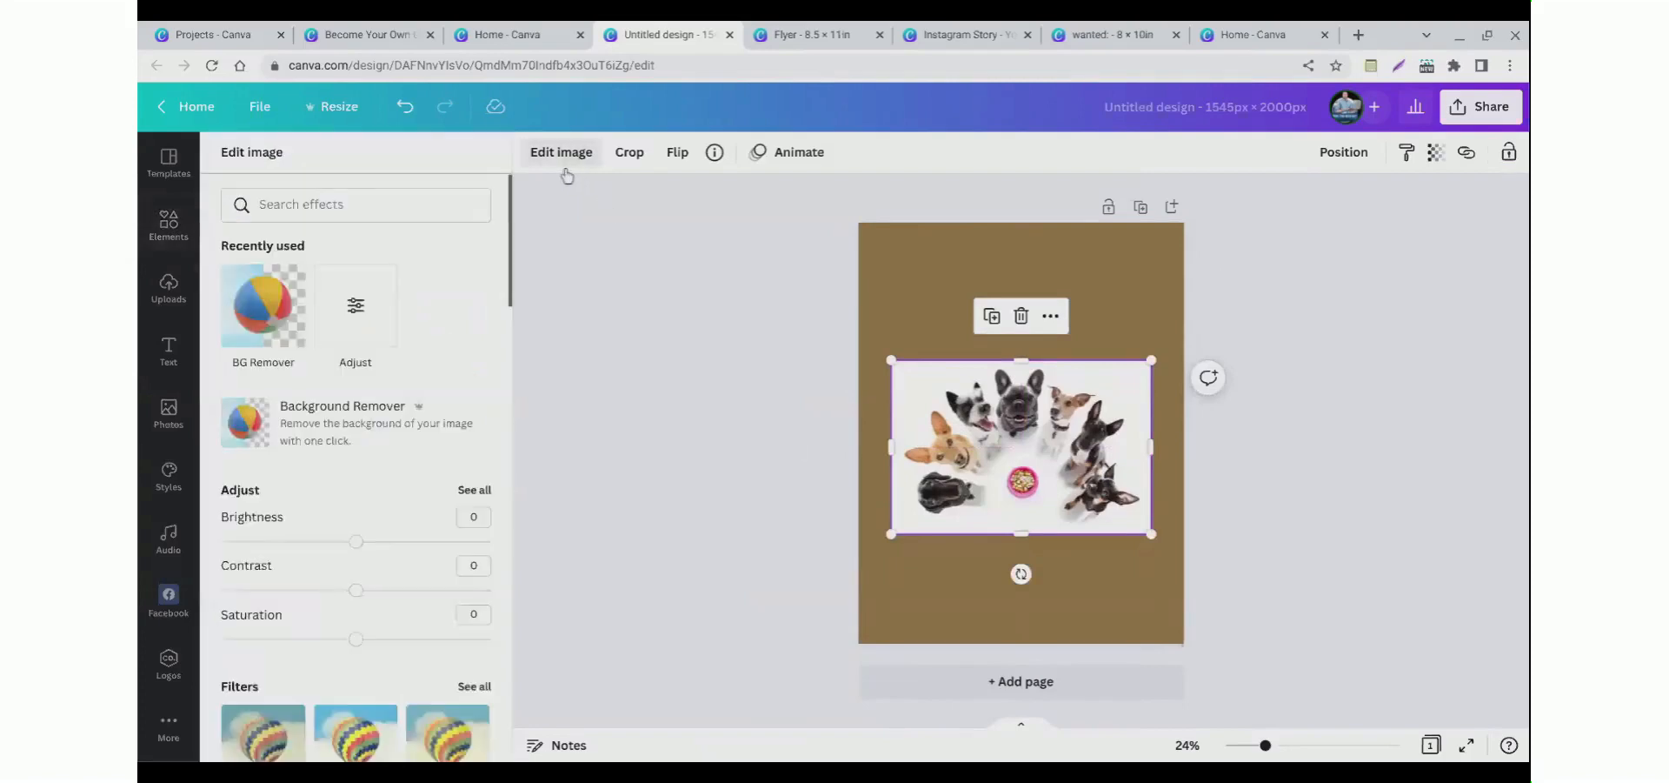
click(255, 339)
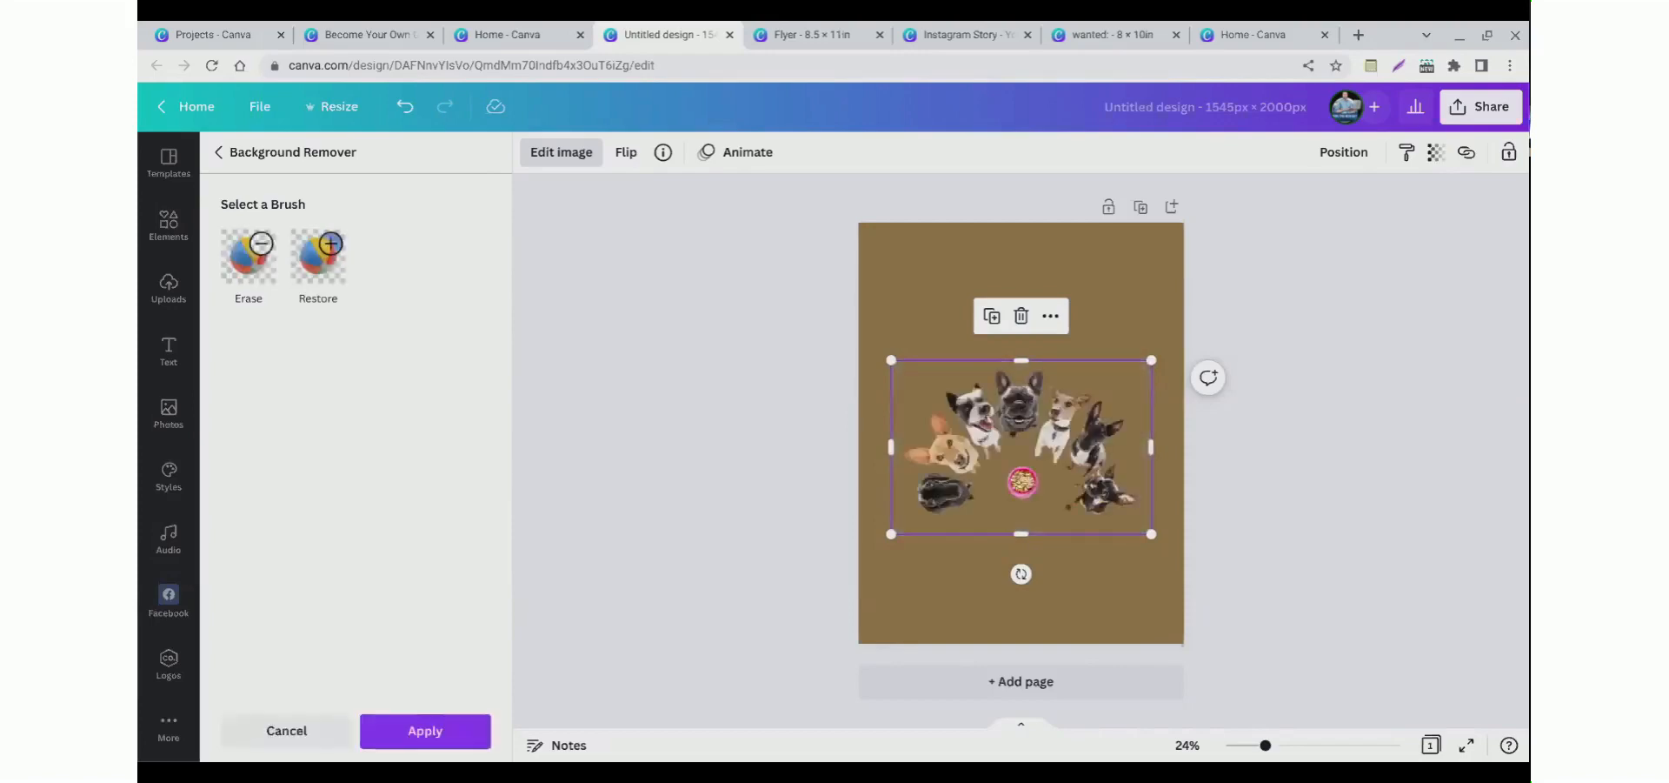
drag(1072, 470, 1072, 519)
drag(1003, 613, 1002, 600)
drag(895, 512, 906, 512)
drag(1151, 520, 1138, 521)
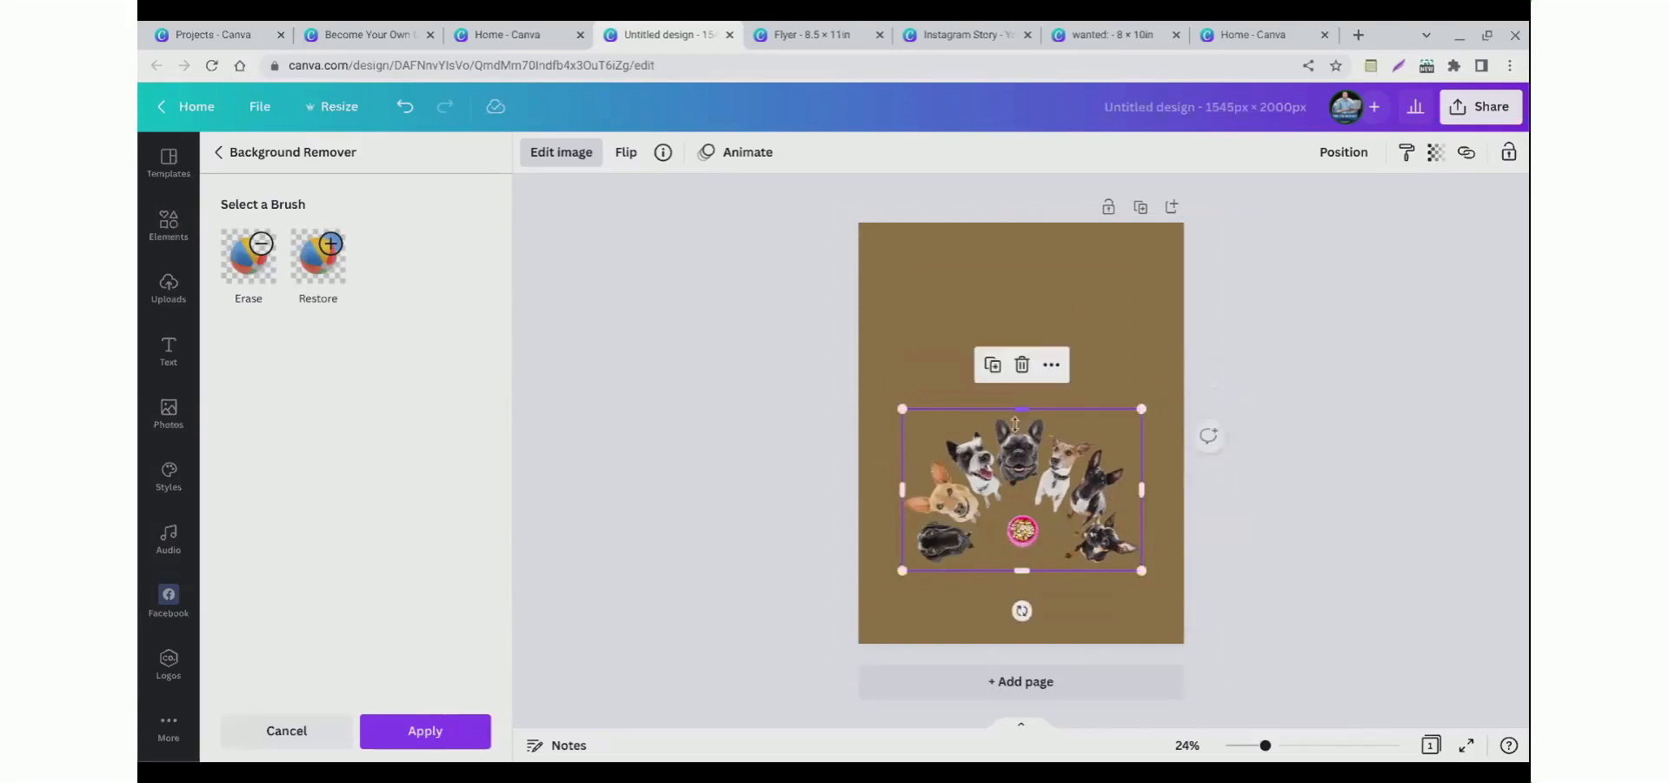
click(426, 731)
Step: Move the dogs-around-bowl photo down to the bottom of the page
drag(988, 493, 987, 518)
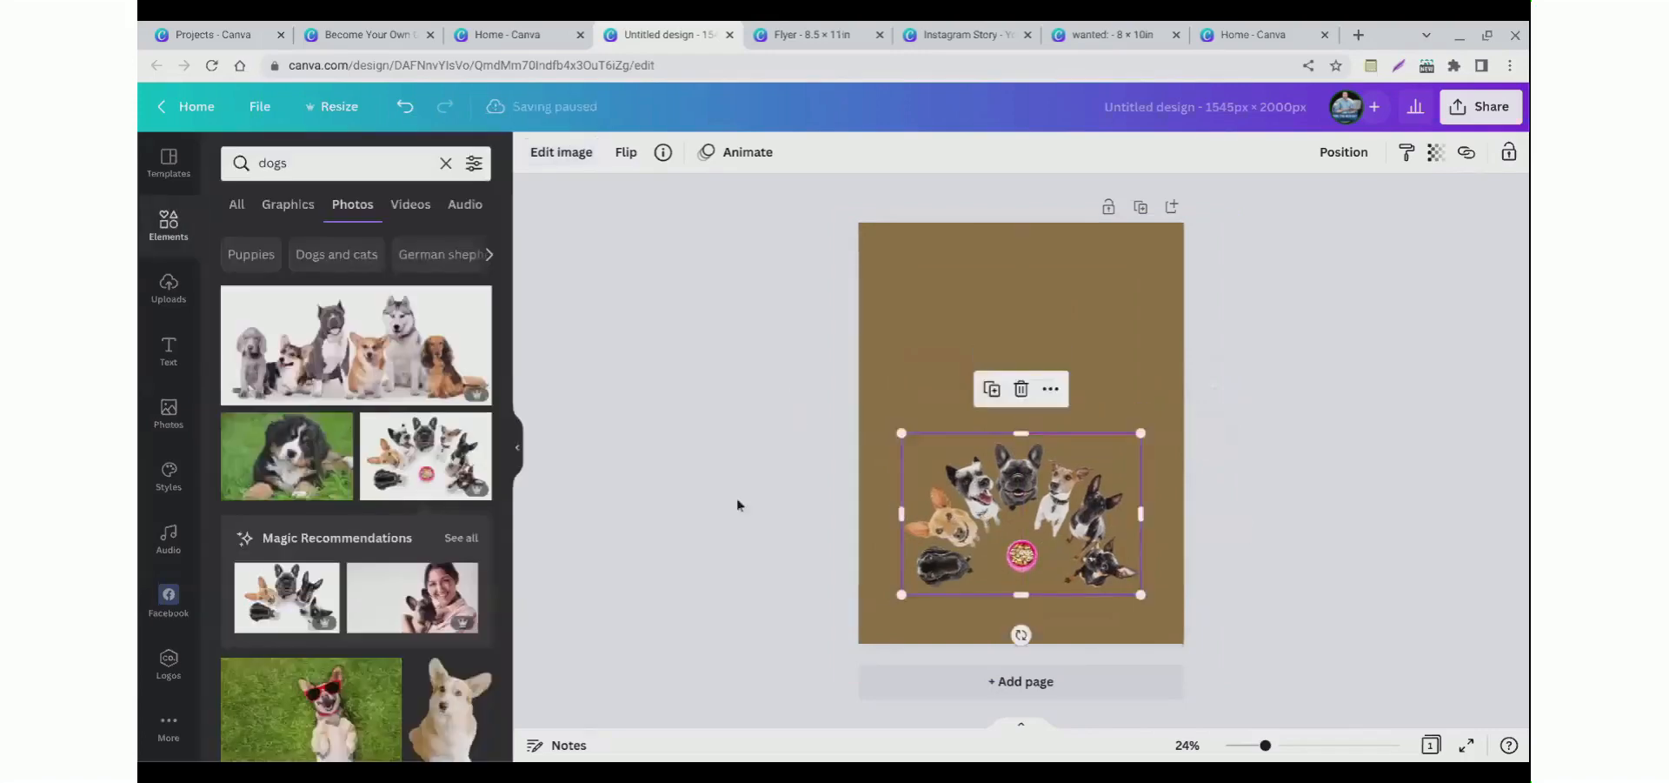
click(739, 505)
drag(1265, 745, 1298, 745)
scroll(1139, 582, down, 5)
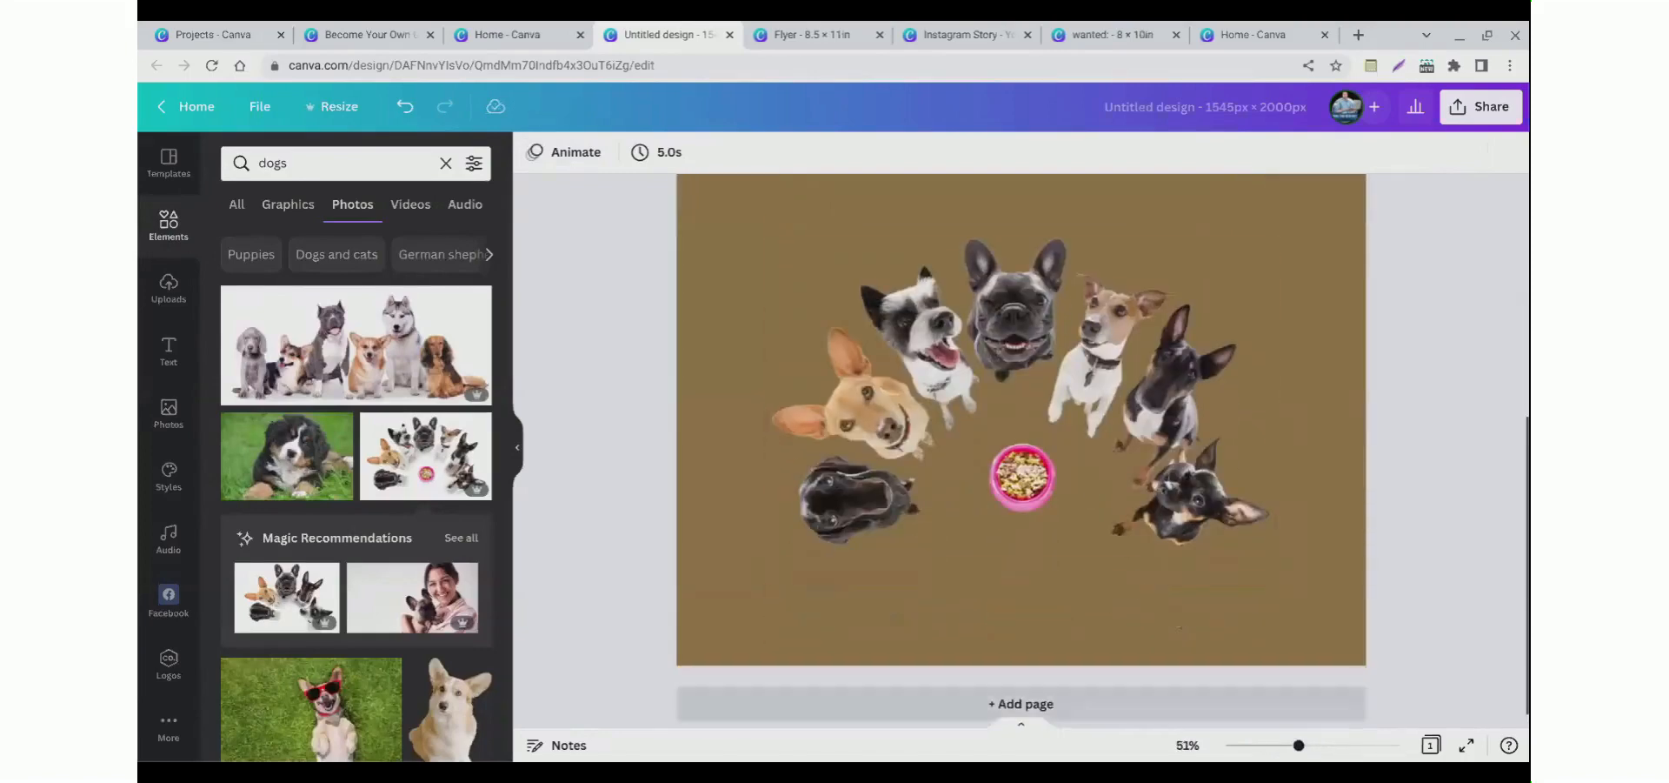
mouse_move(1299, 745)
mouse_down()
mouse_move(1397, 746)
mouse_move(1267, 745)
mouse_up()
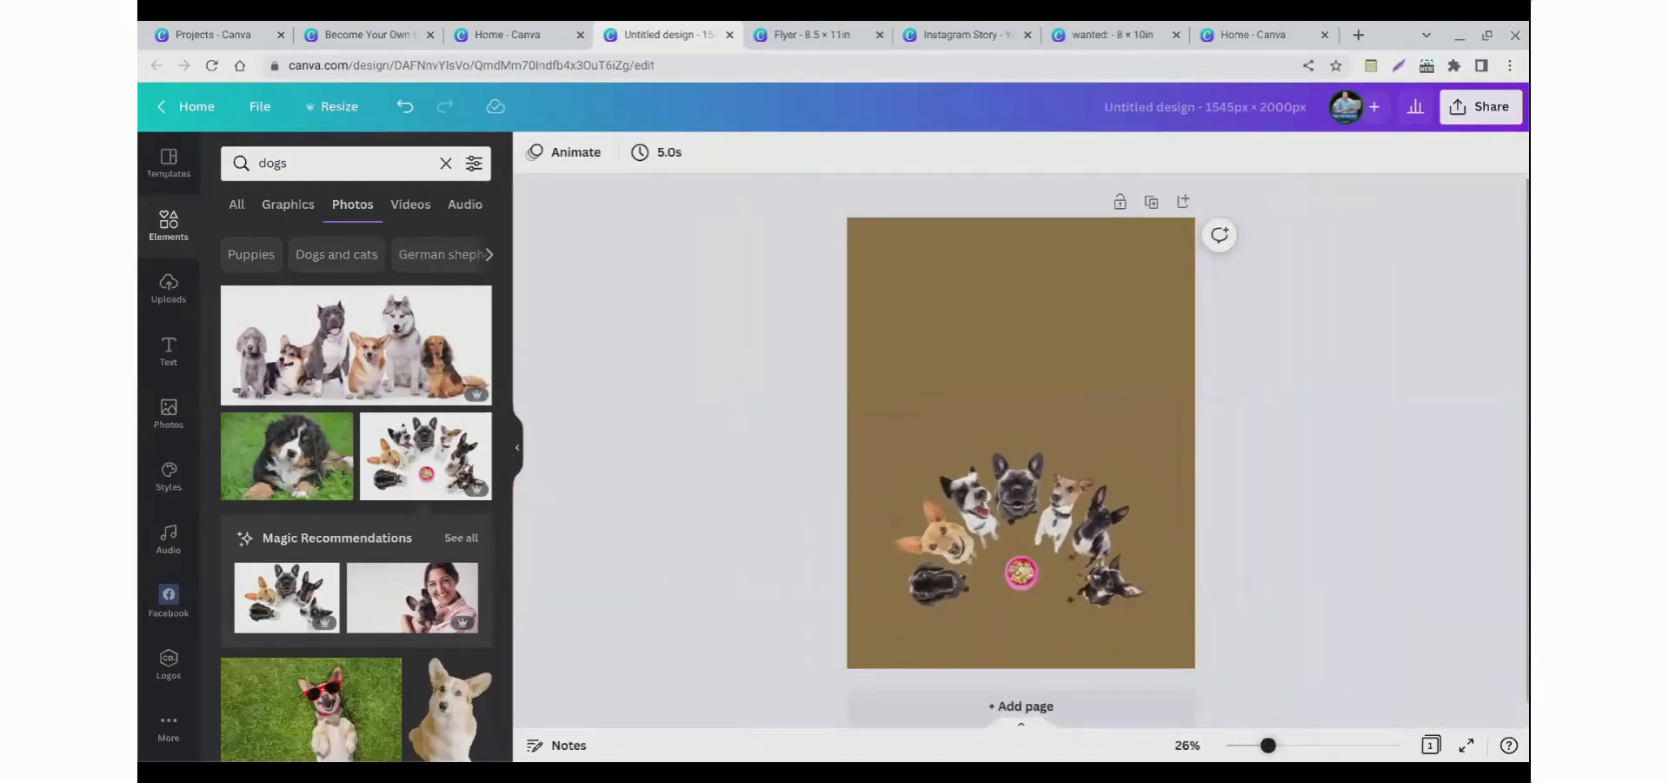
drag(943, 568, 942, 602)
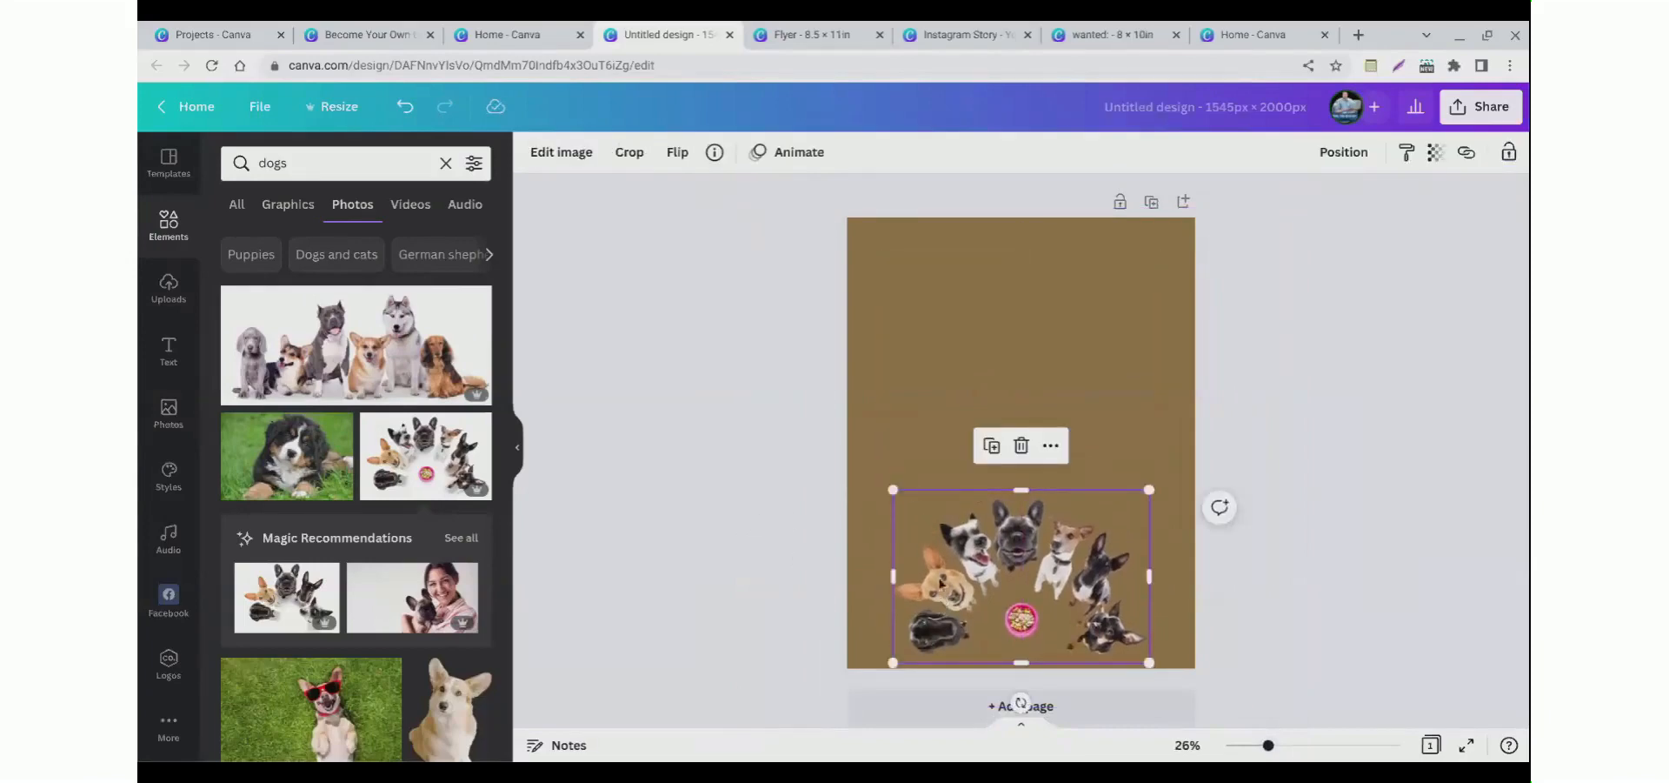
Step: Add the sunglasses dog photo and try to remove its background with Background Remover
scroll(316, 613, down, 1)
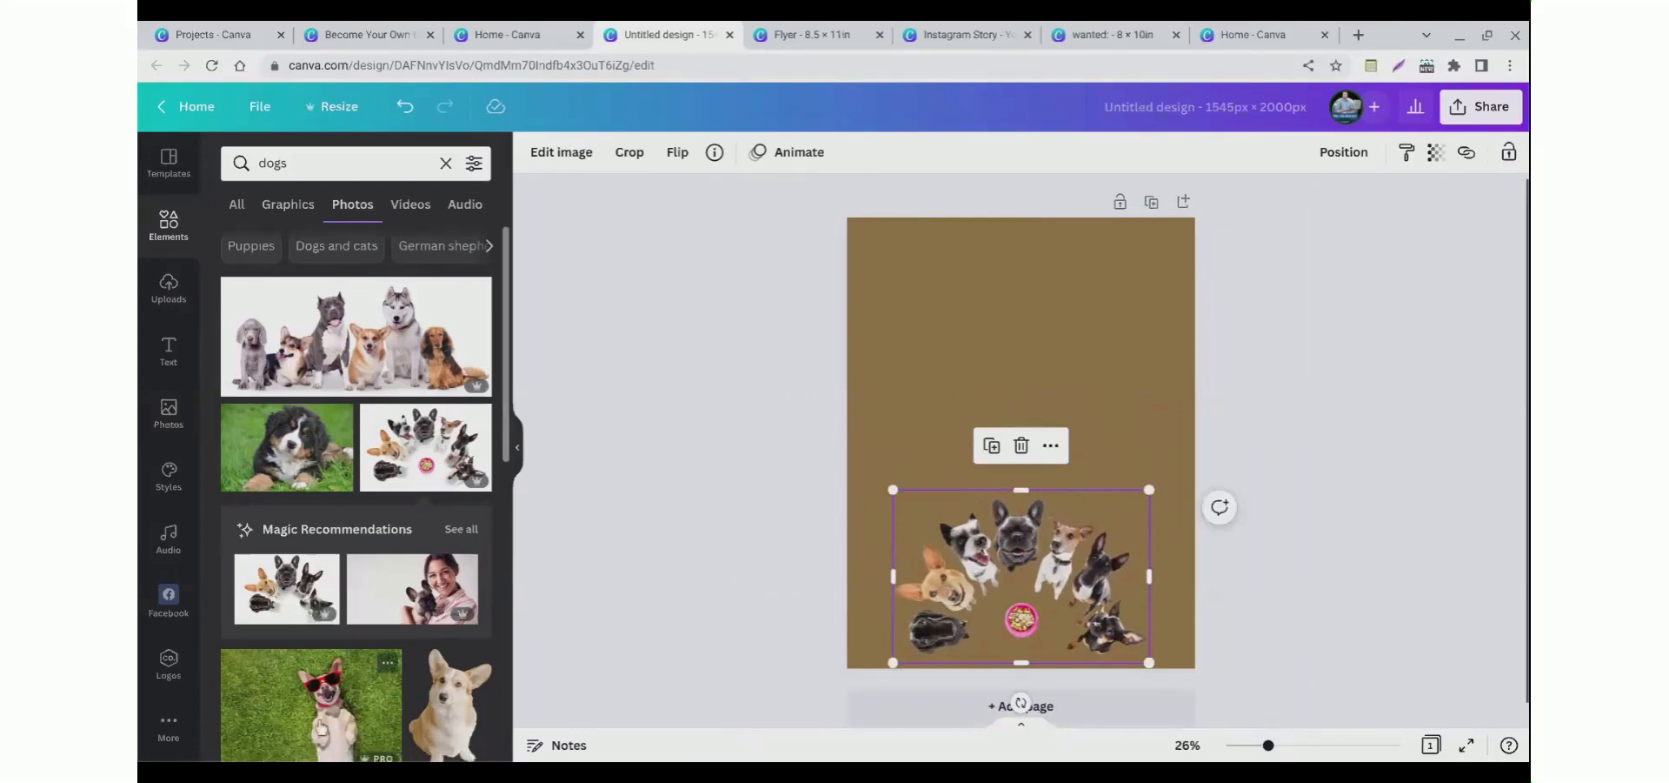
click(380, 709)
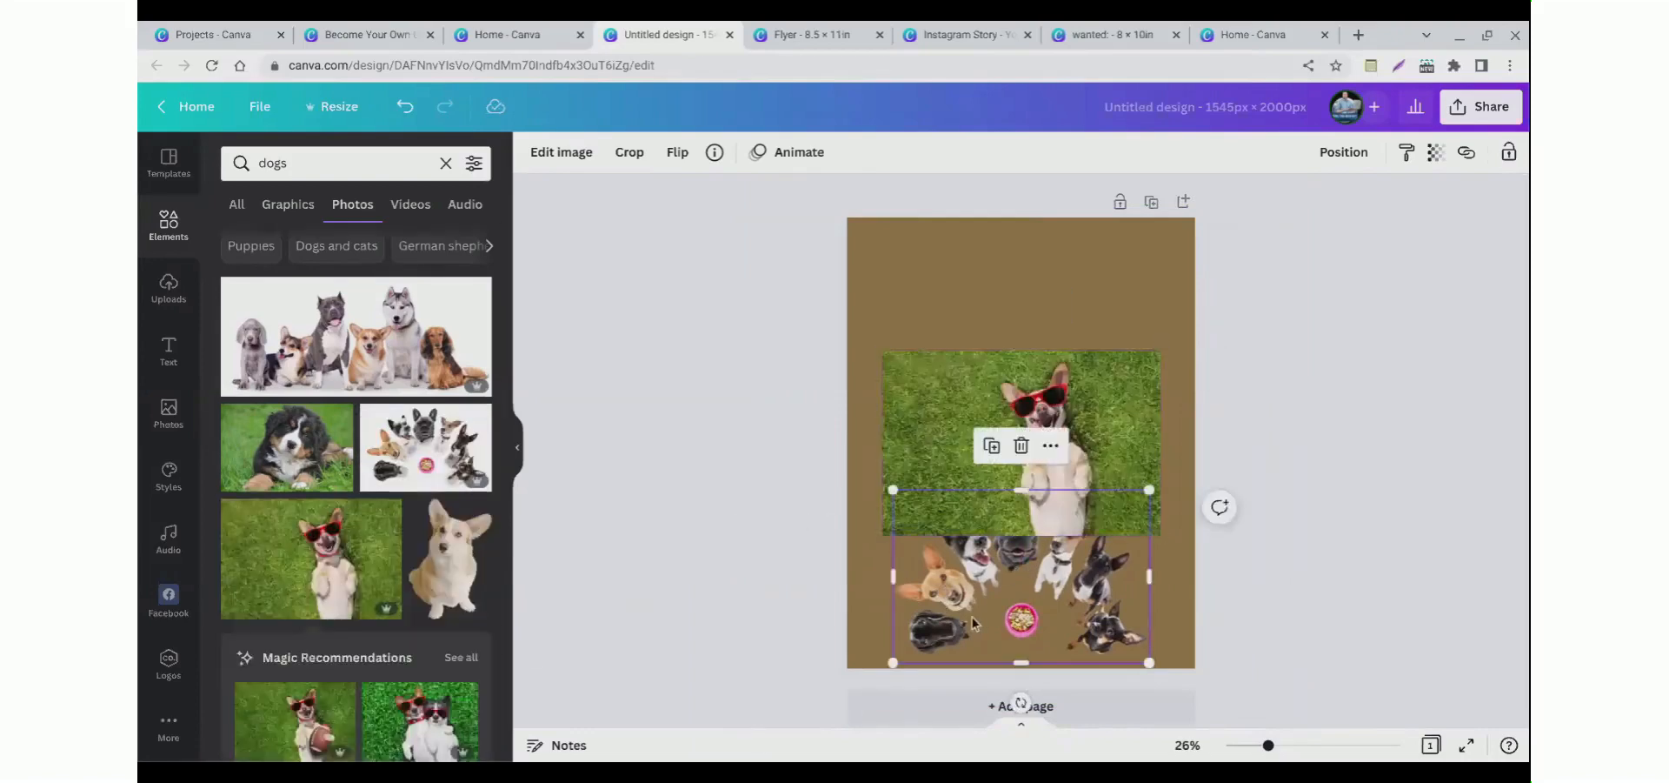
click(561, 153)
click(277, 316)
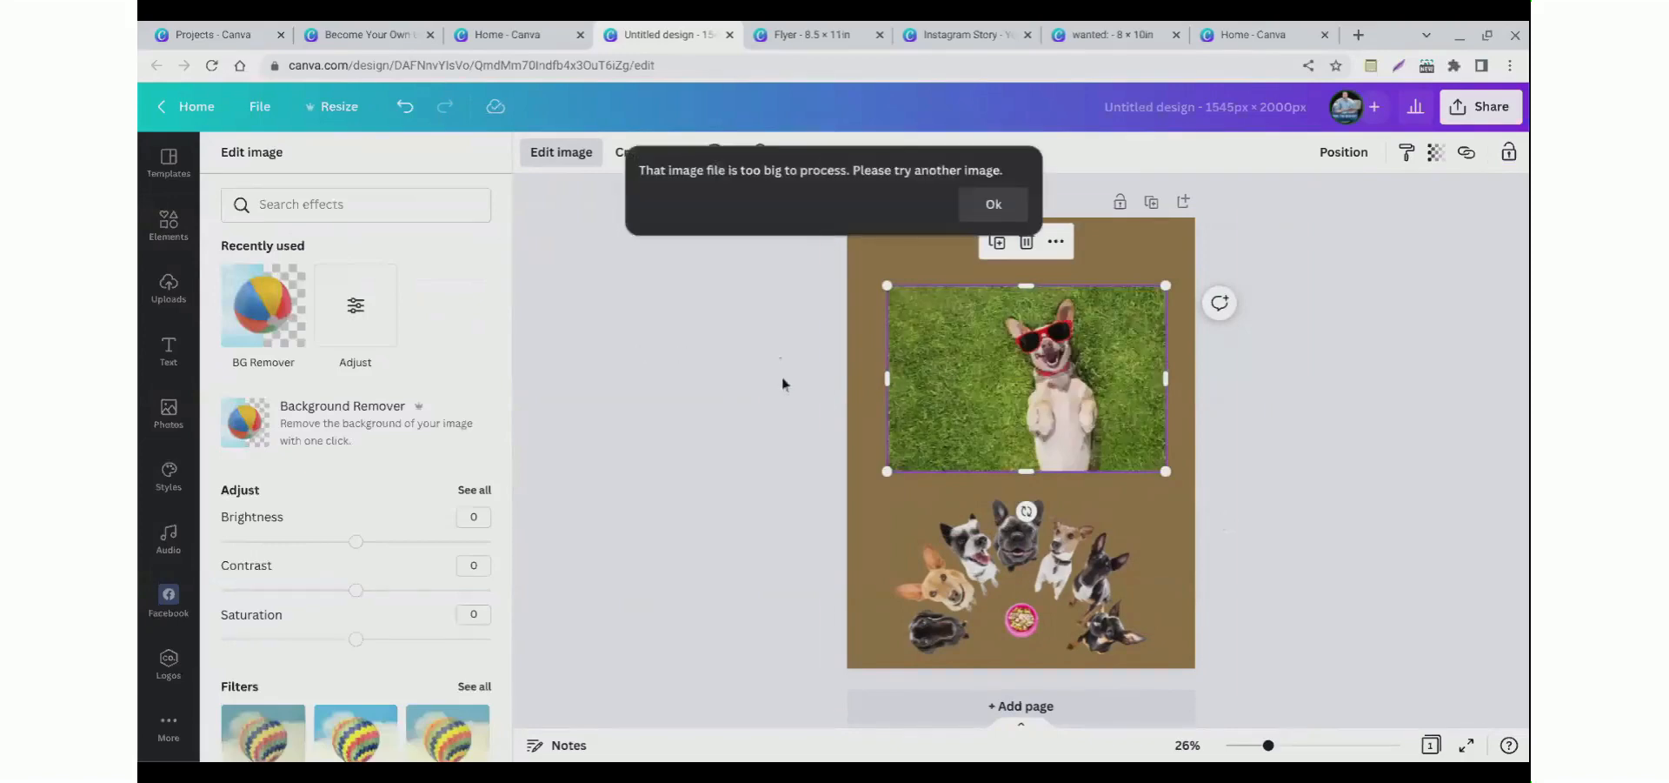
click(780, 309)
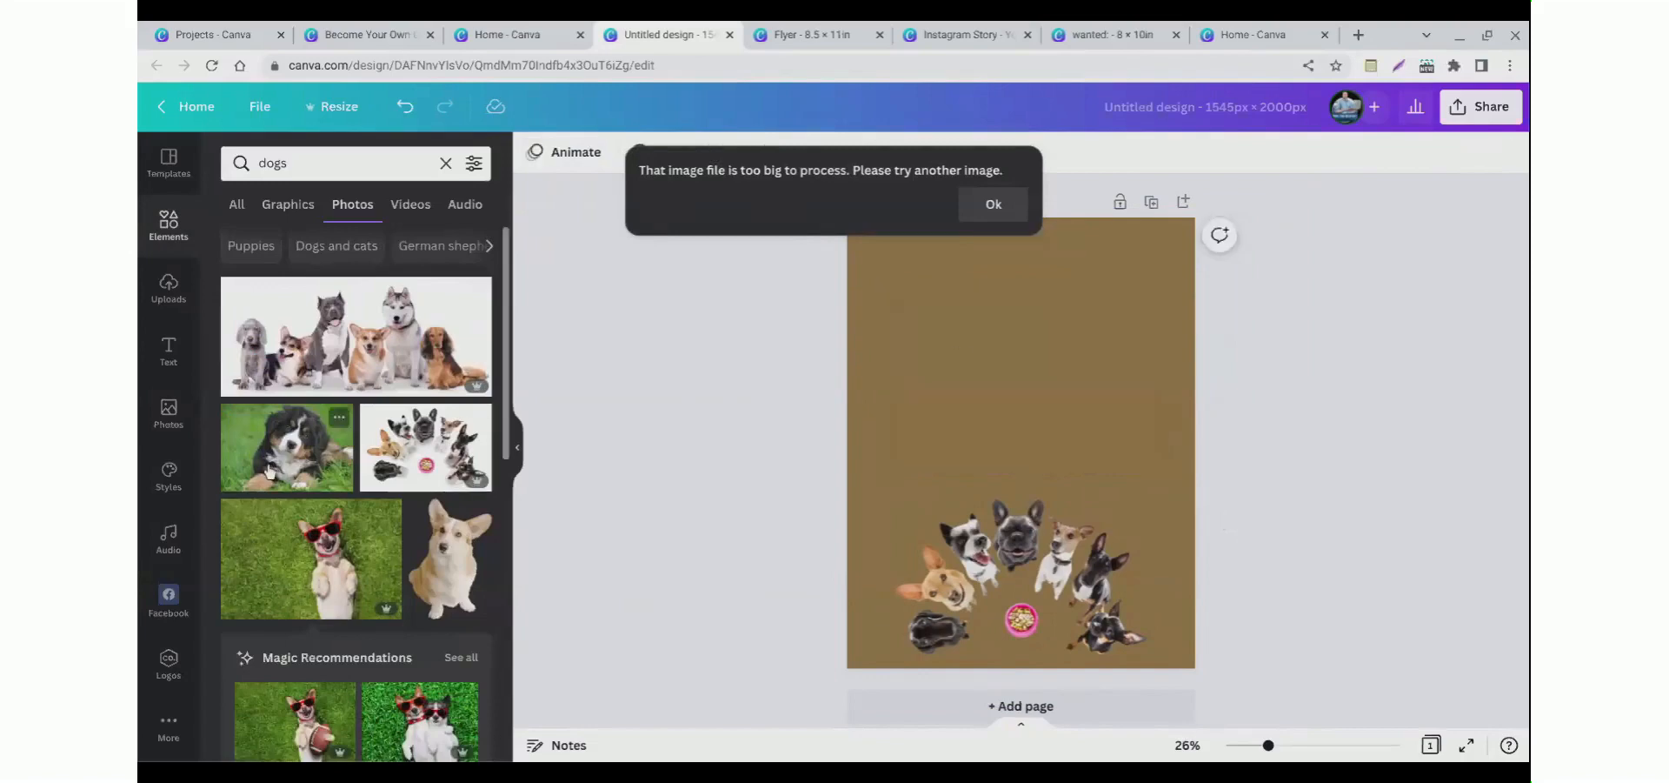
Step: Add the Bernese puppy photo and remove its background with Background Remover
click(287, 447)
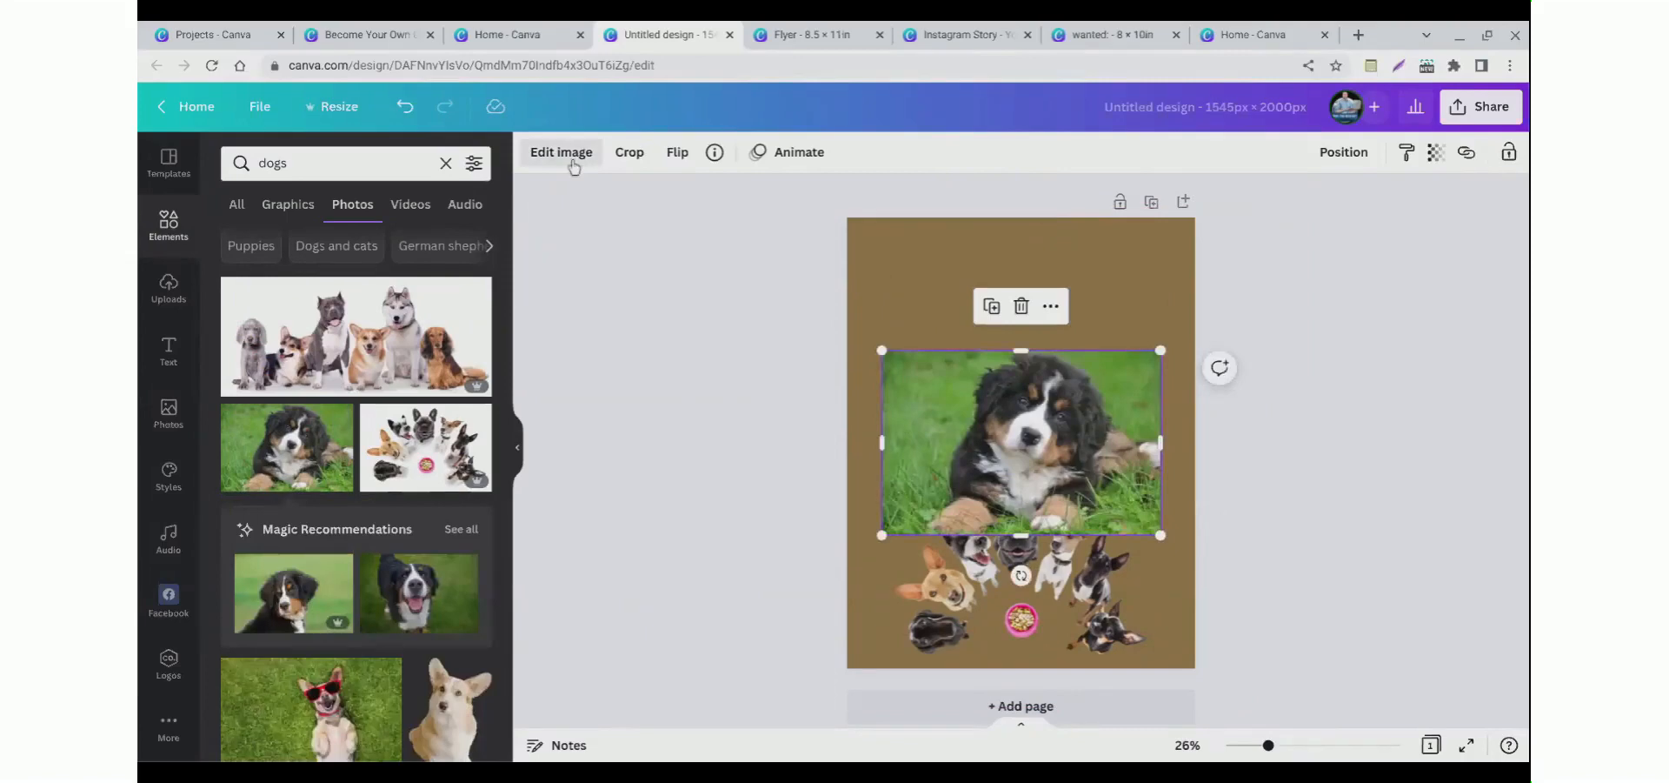
click(571, 157)
click(254, 300)
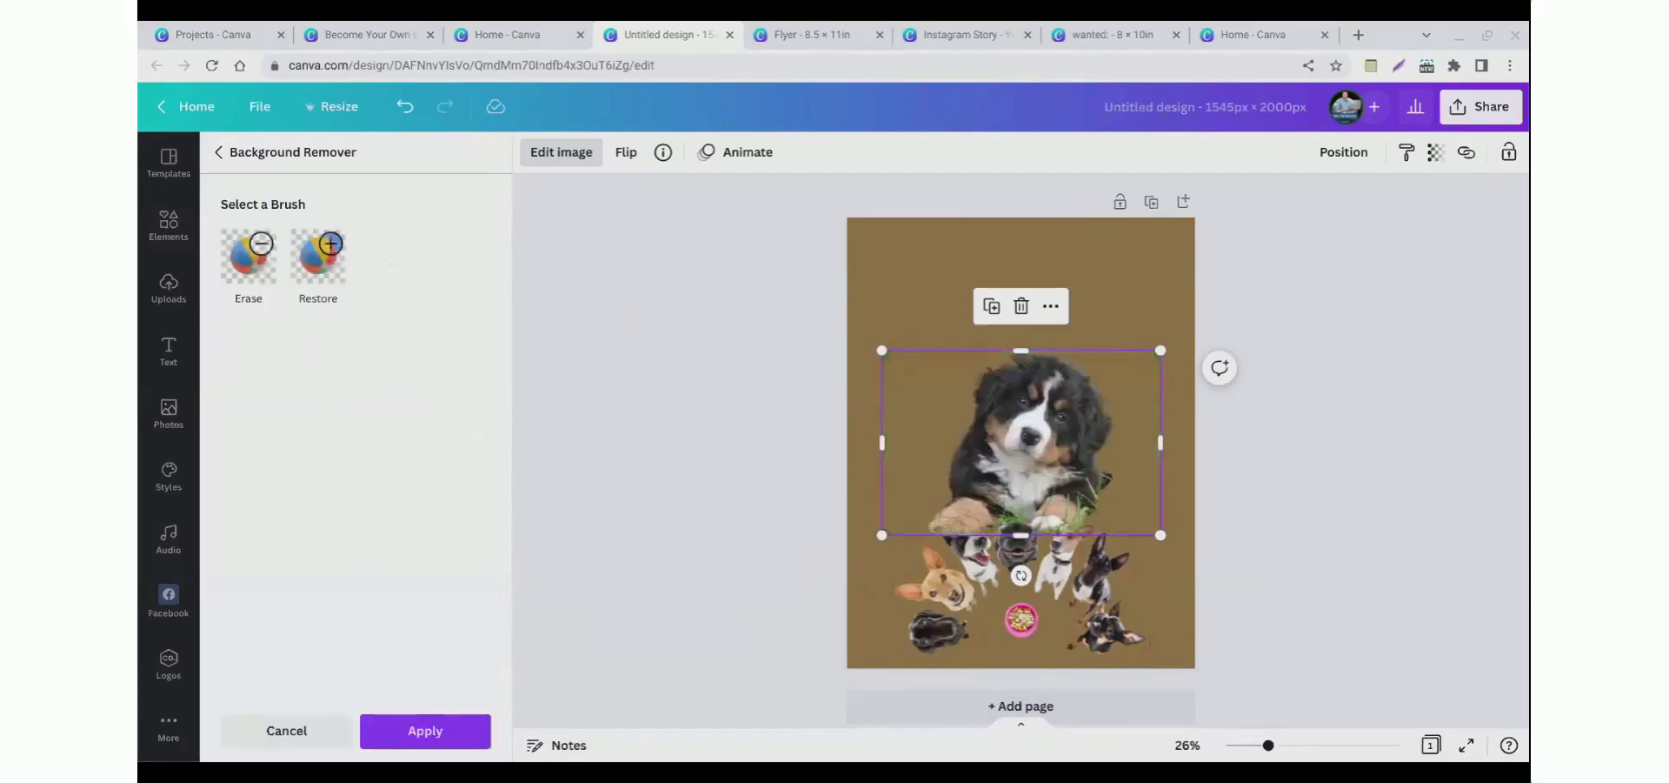
Step: Delete the dogs-around-bowl photo
click(985, 644)
key(Delete)
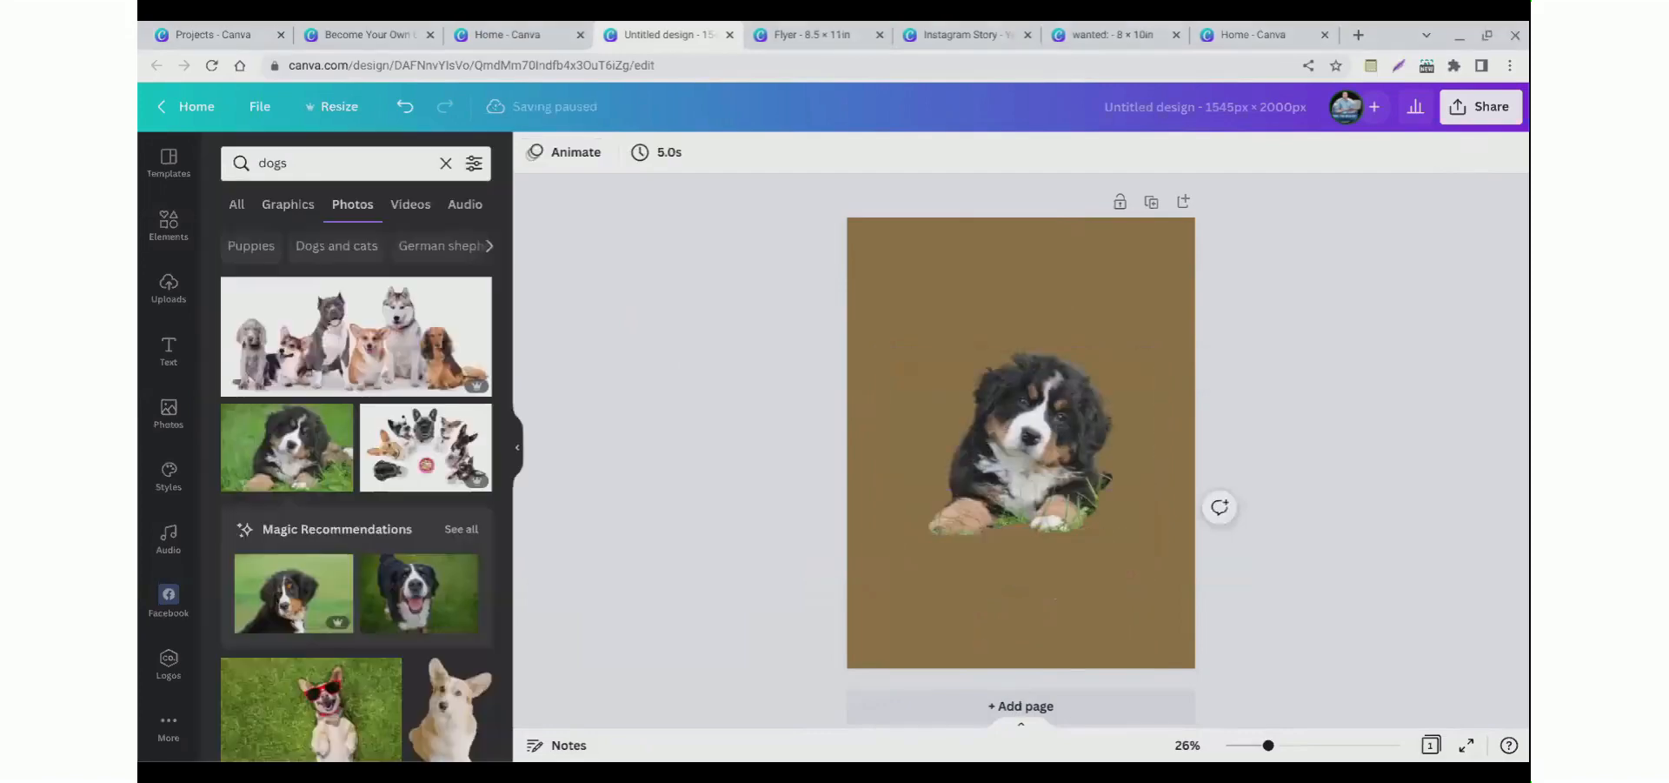
Step: Enlarge the puppy photo and place it in the page's lower-right corner
drag(980, 454, 1008, 575)
drag(1007, 500, 930, 444)
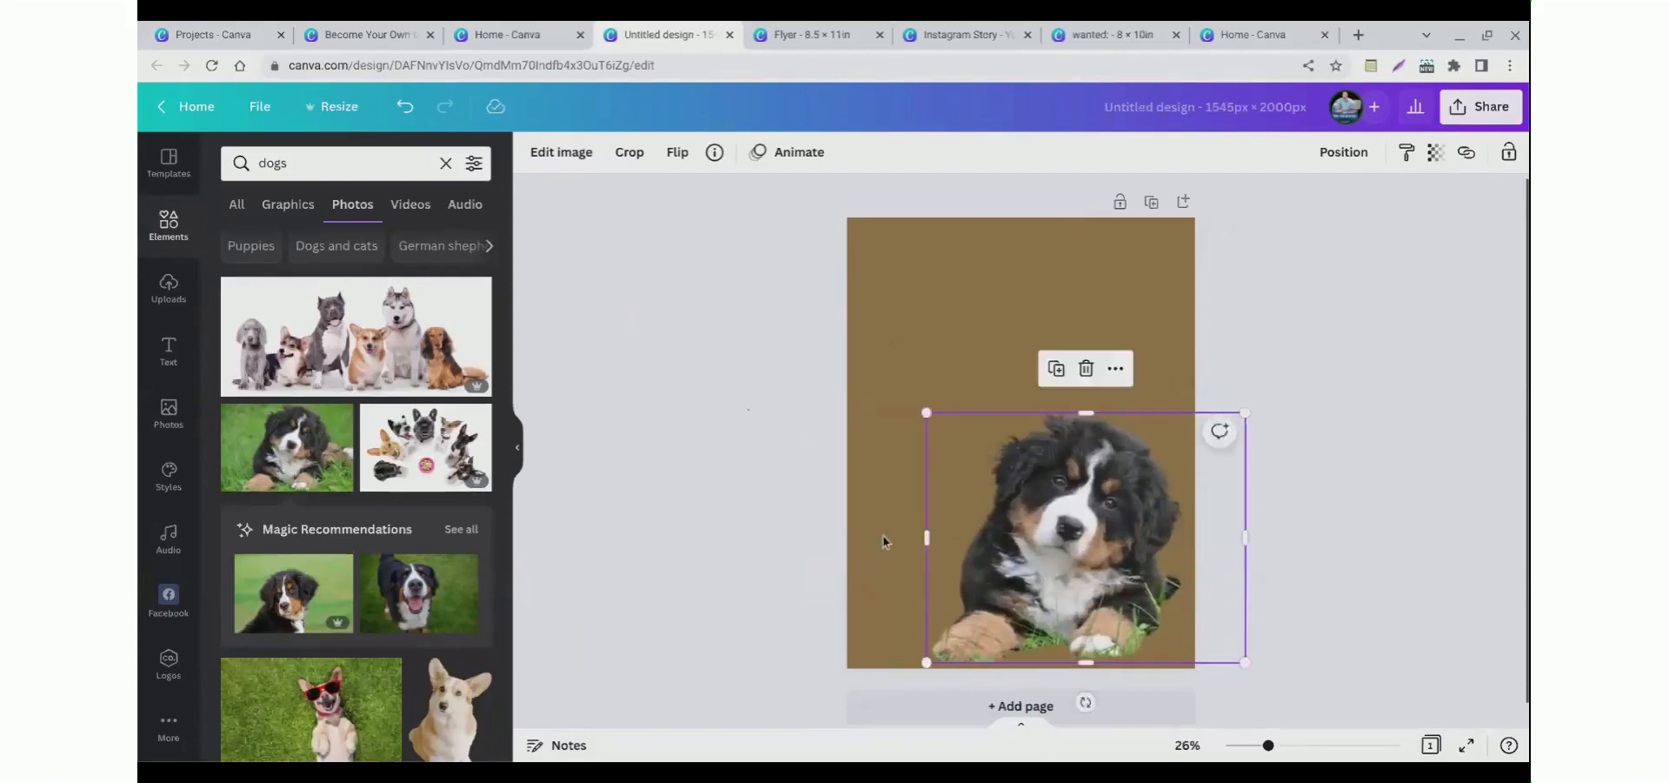
drag(1026, 574, 1075, 598)
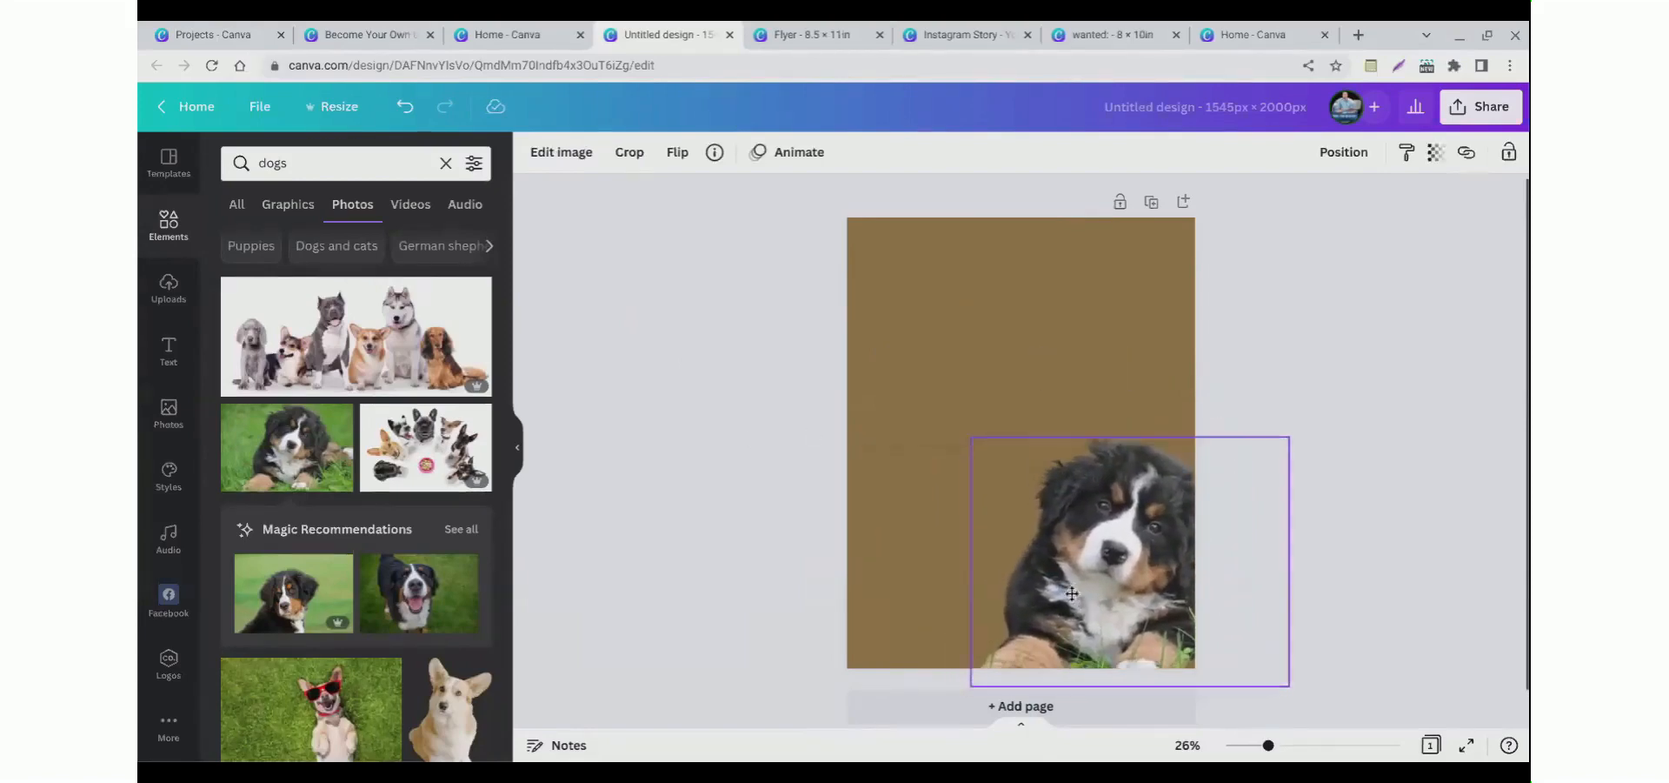
click(555, 574)
Step: Lighten the background square's colour to a lighter tan with the custom colour picker
click(852, 435)
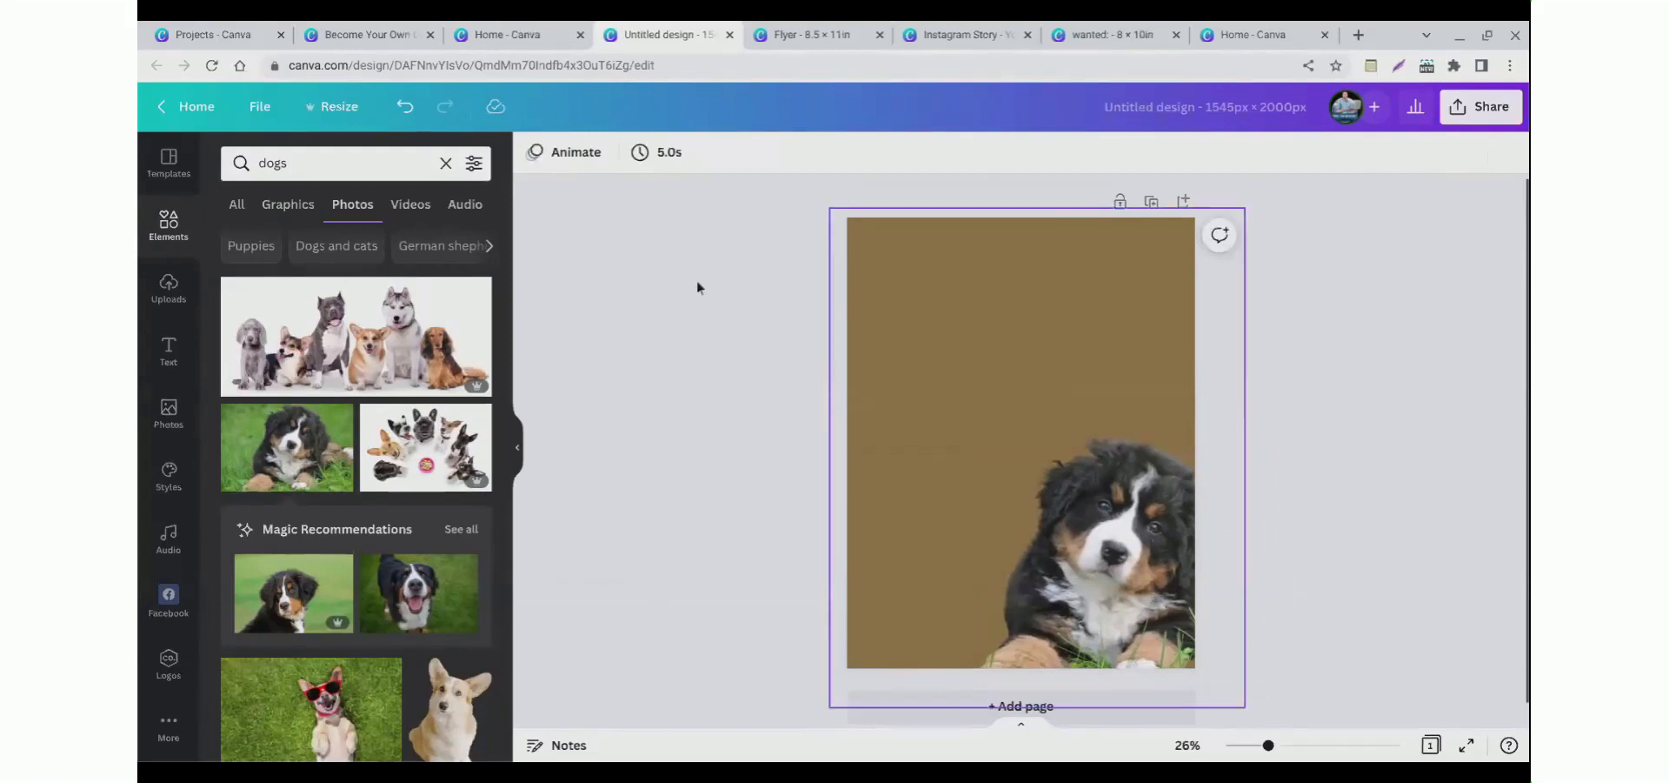
click(627, 152)
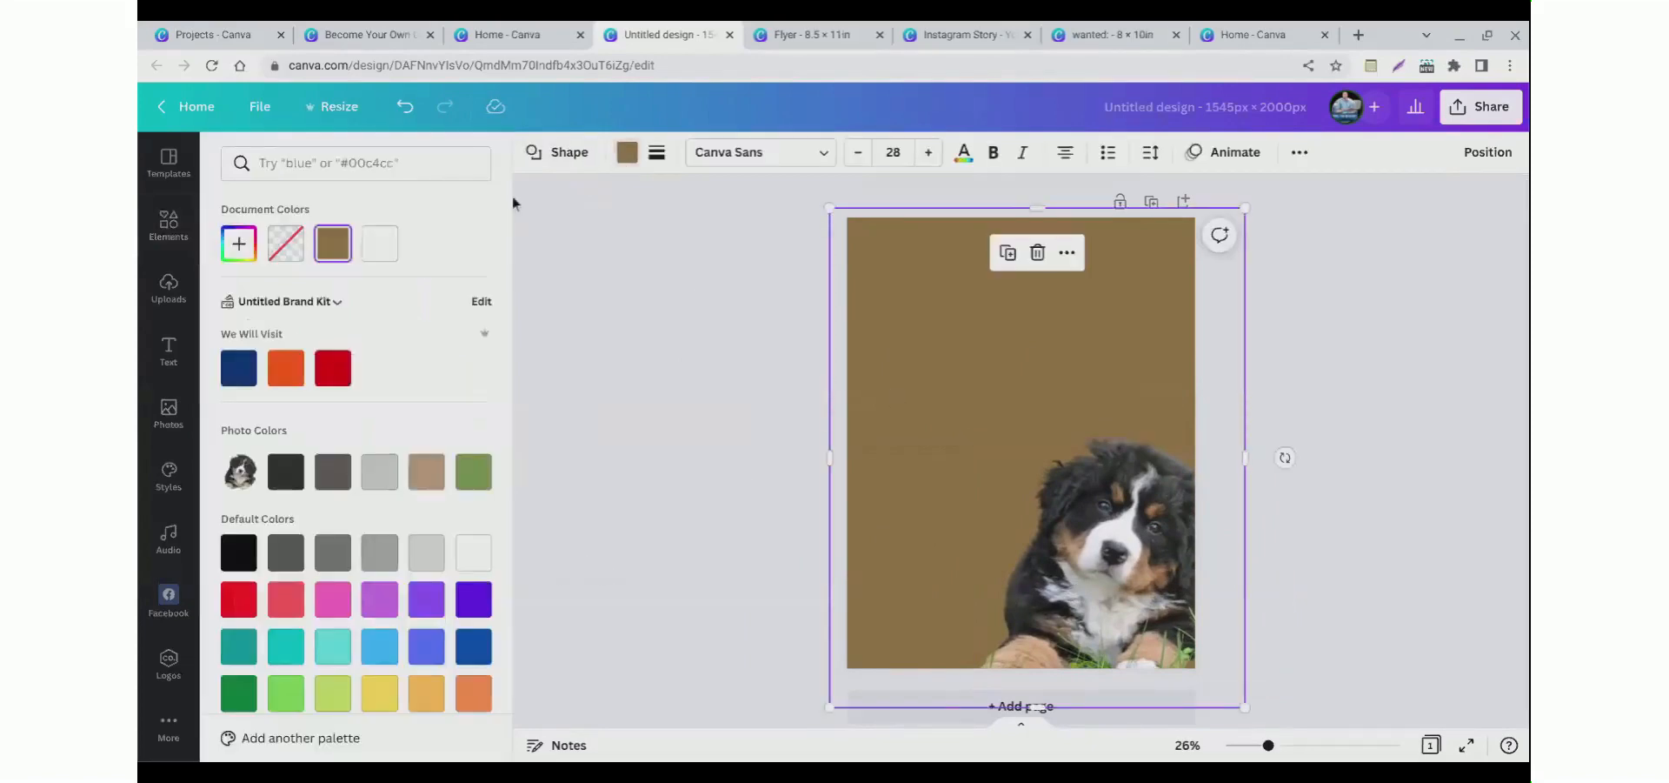
click(239, 244)
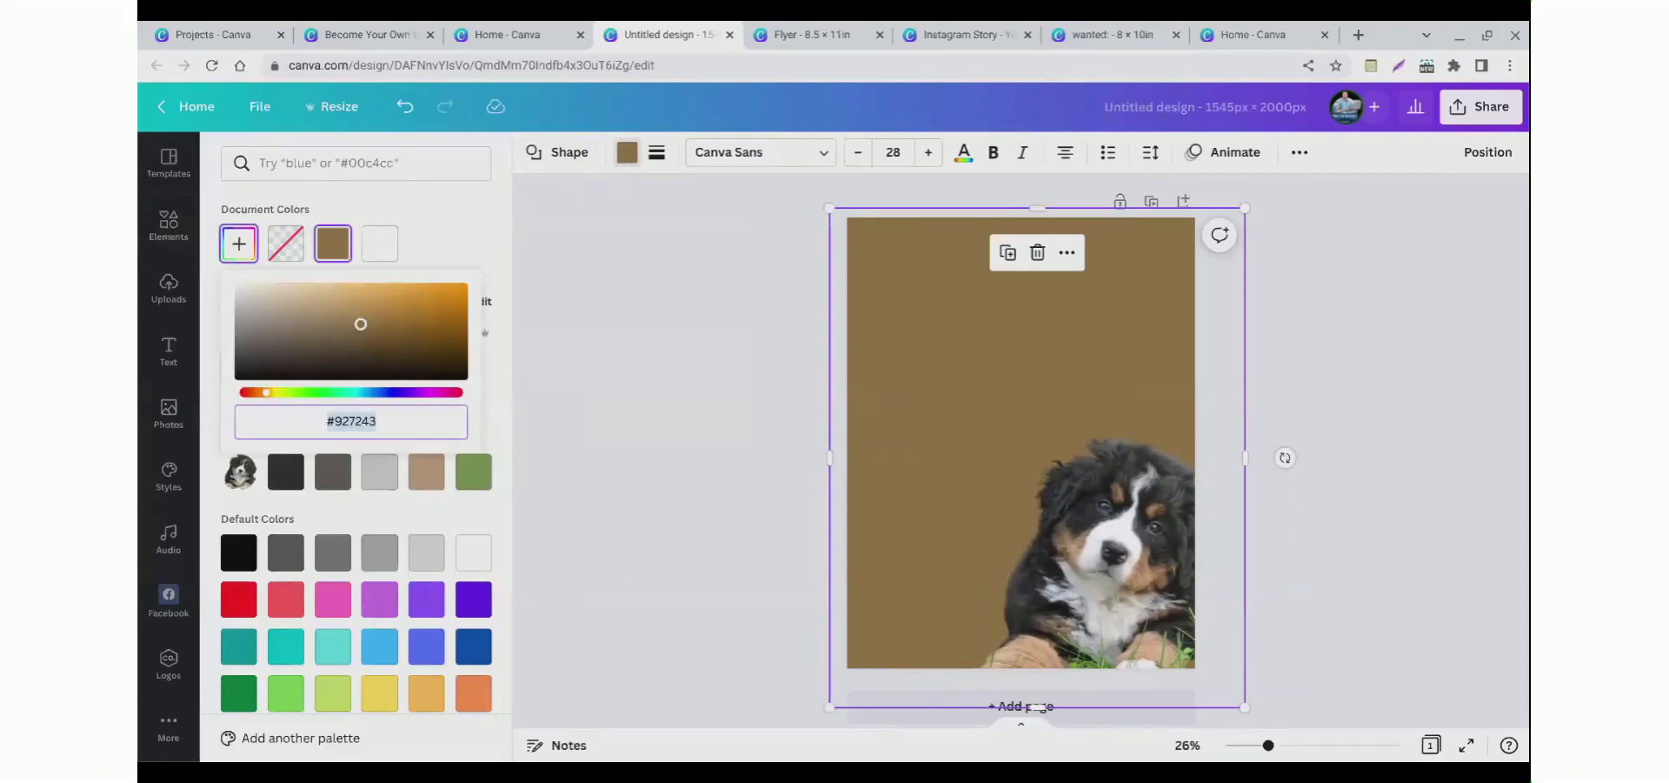
drag(361, 324, 341, 311)
click(677, 421)
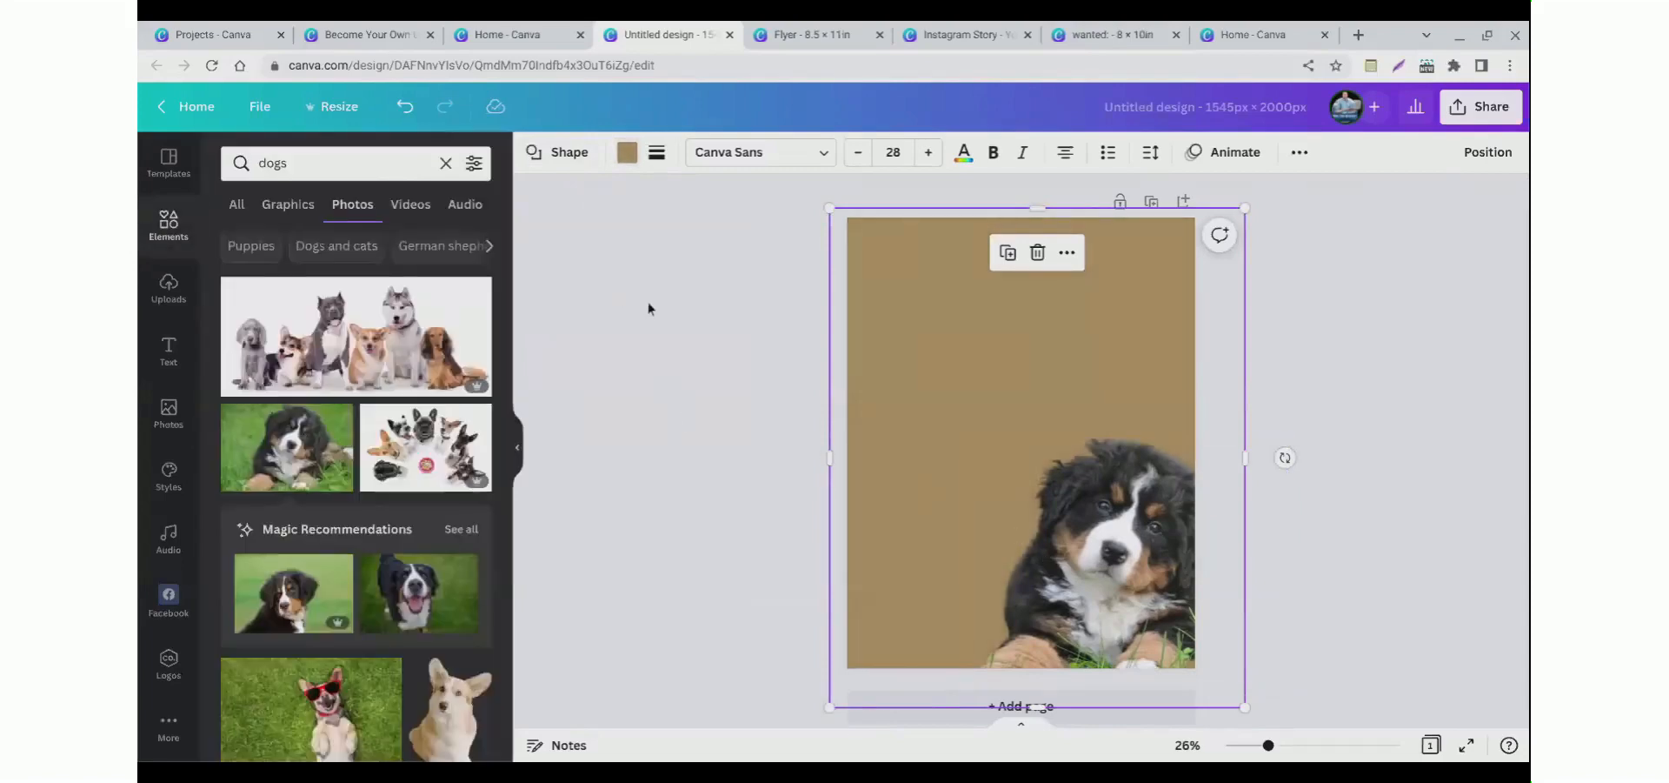
click(687, 388)
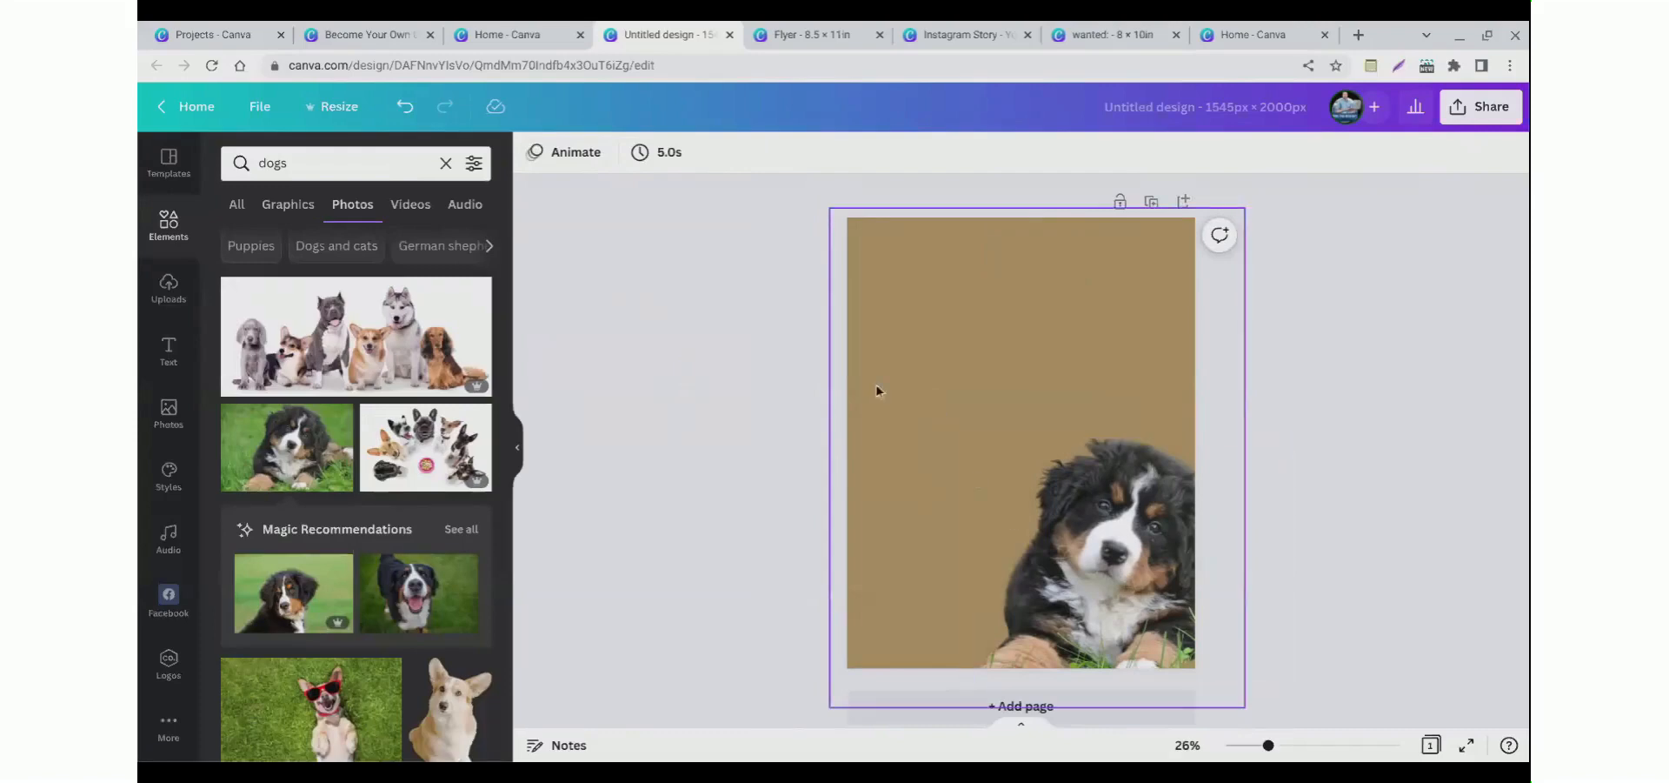
Step: Add a heading reading "Long Island" and place it at the top of the page
click(160, 371)
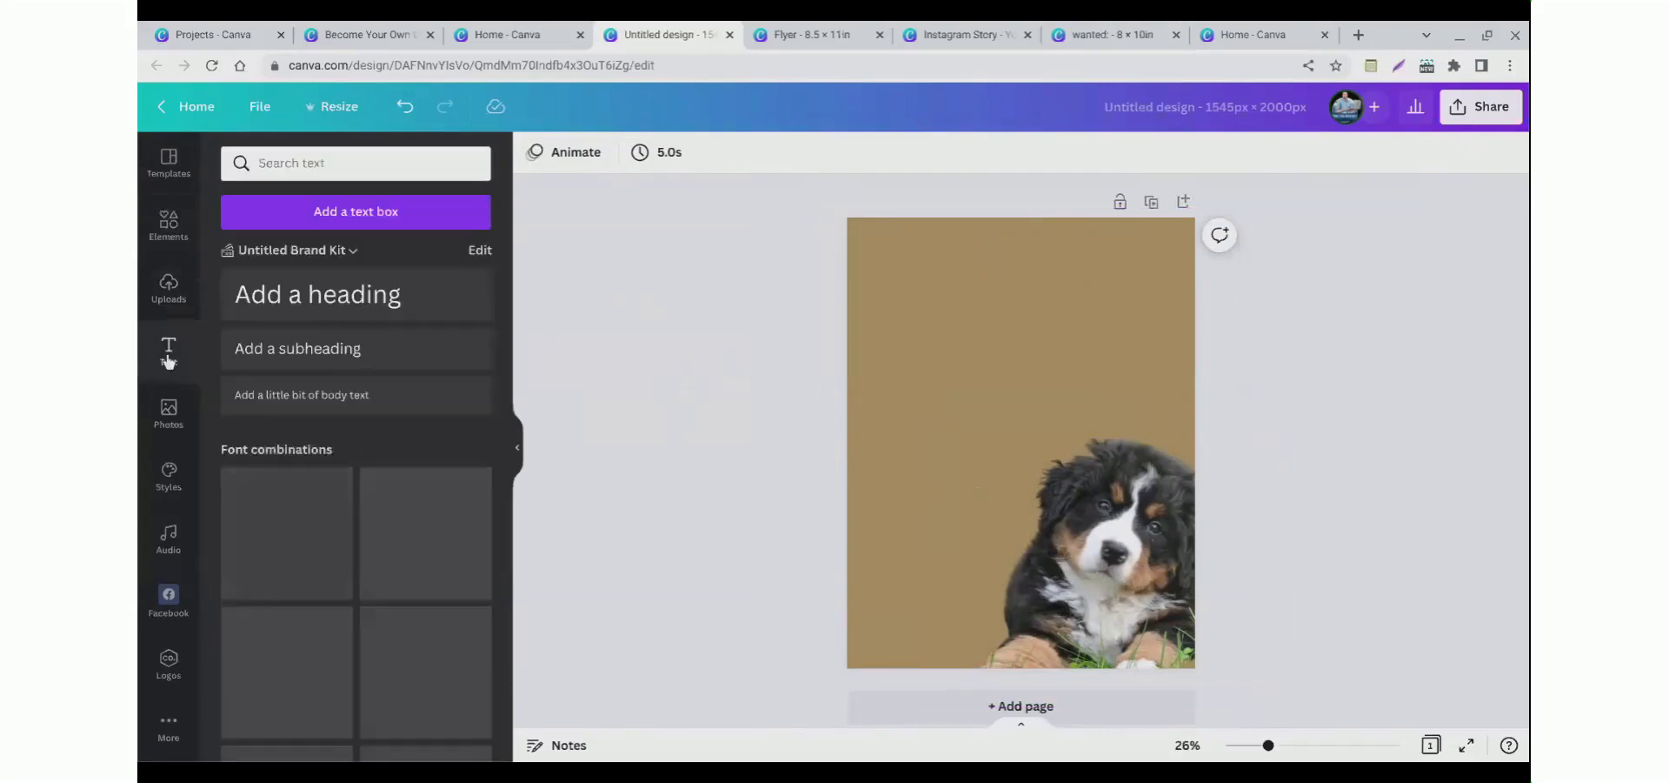
click(405, 315)
drag(952, 467, 942, 294)
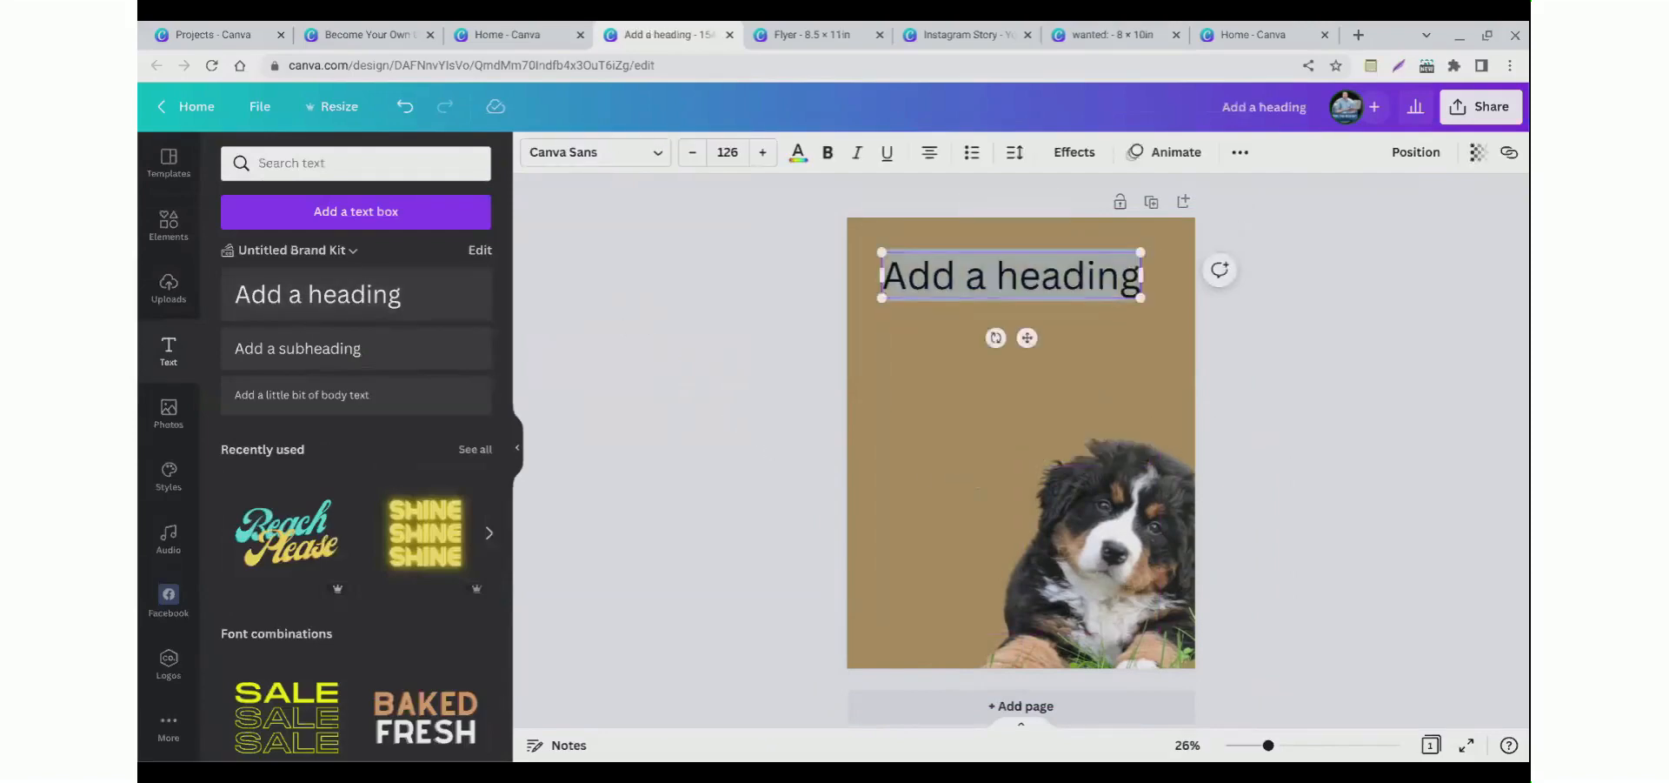
text(Long)
key(BackSpace)
key(BackSpace)
text(ng Island)
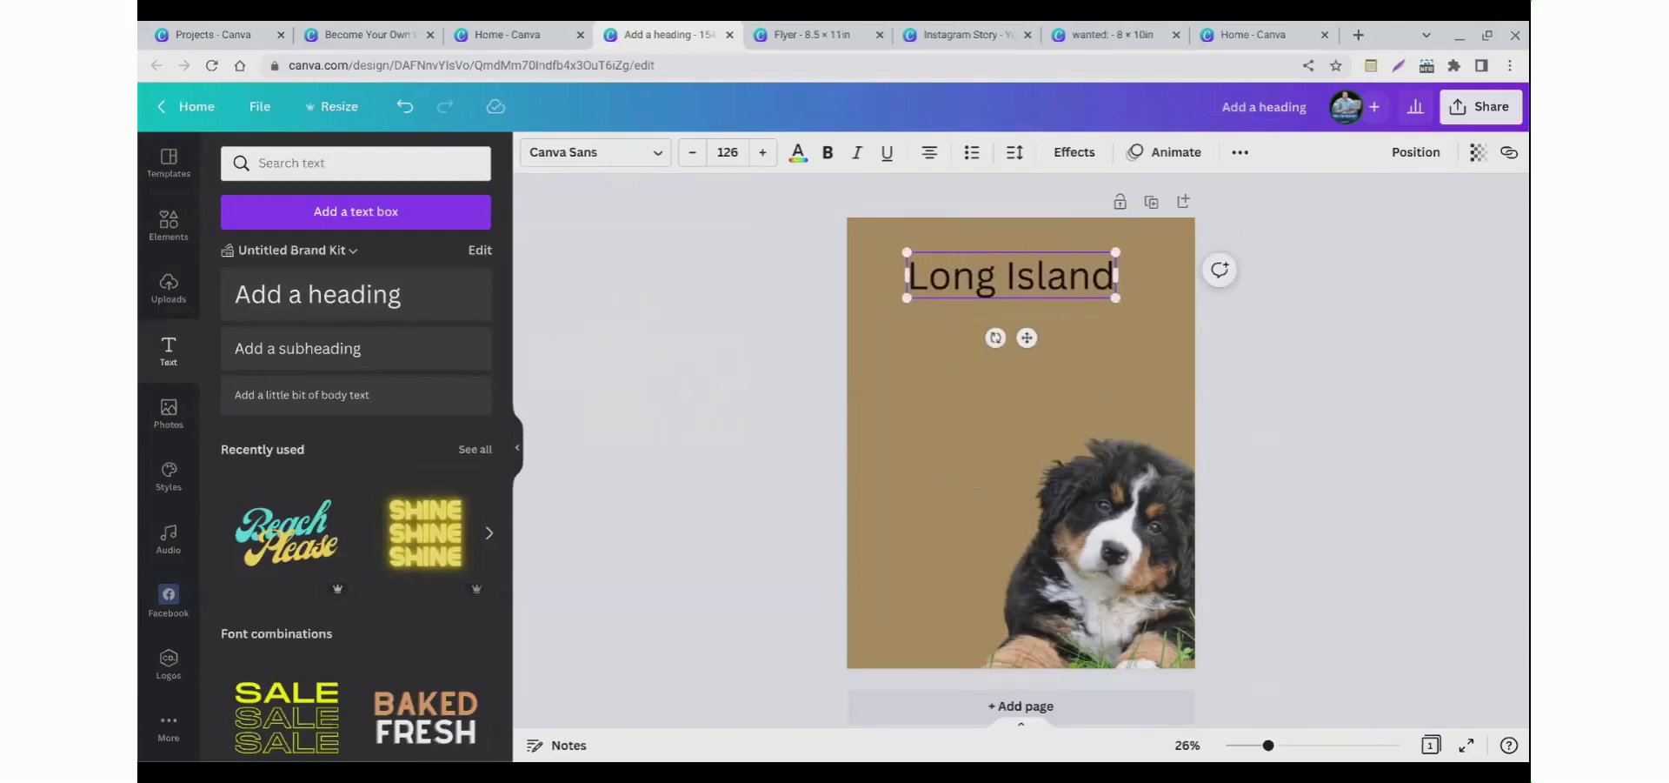
key(Return)
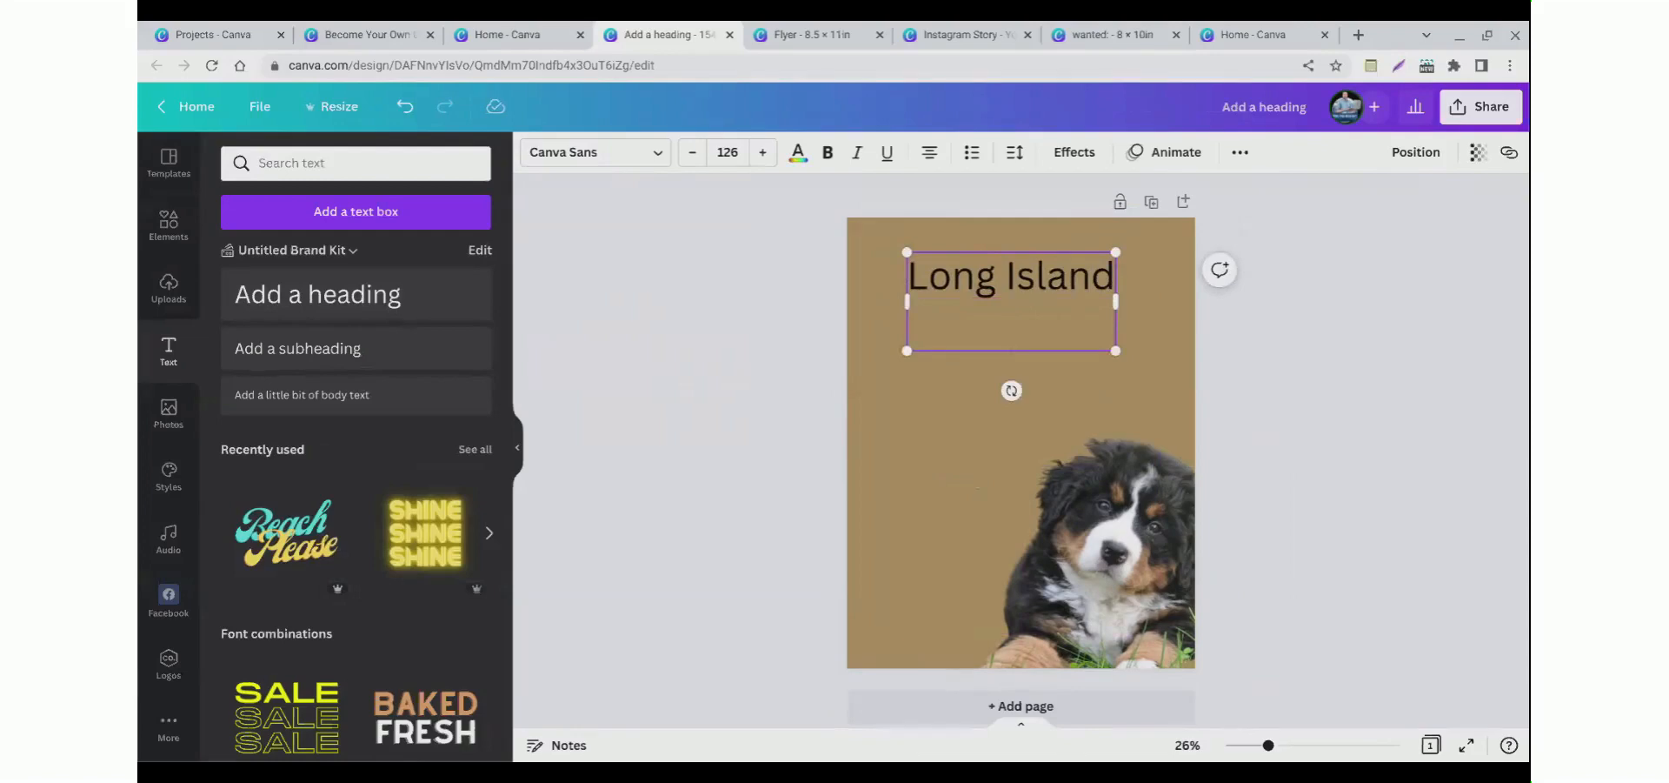
click(585, 323)
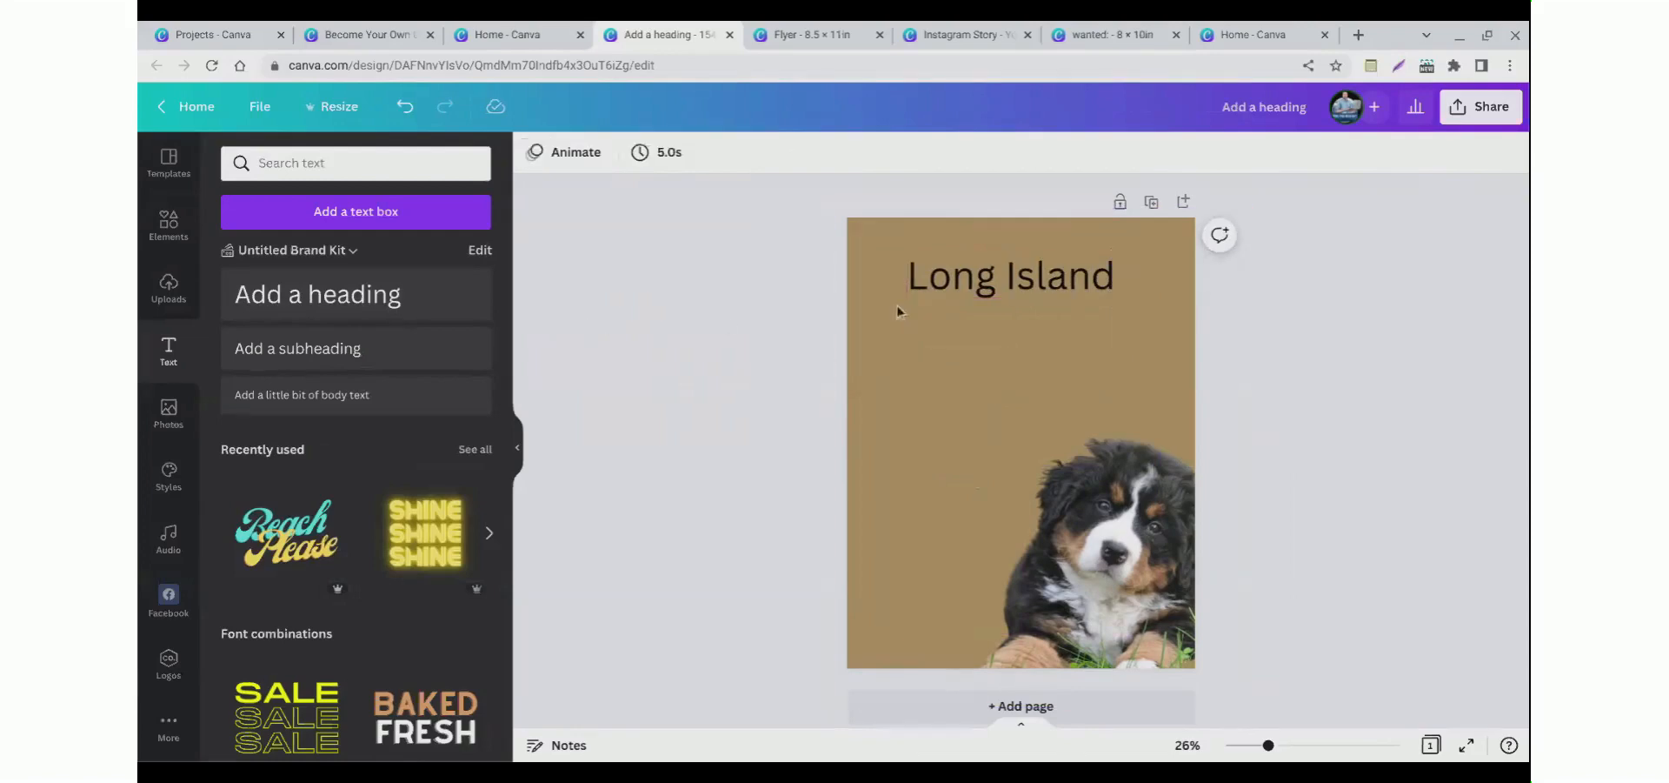
Step: Bold the "Long Island" heading and change its font to Helvetica Bold
drag(988, 296, 998, 277)
click(828, 153)
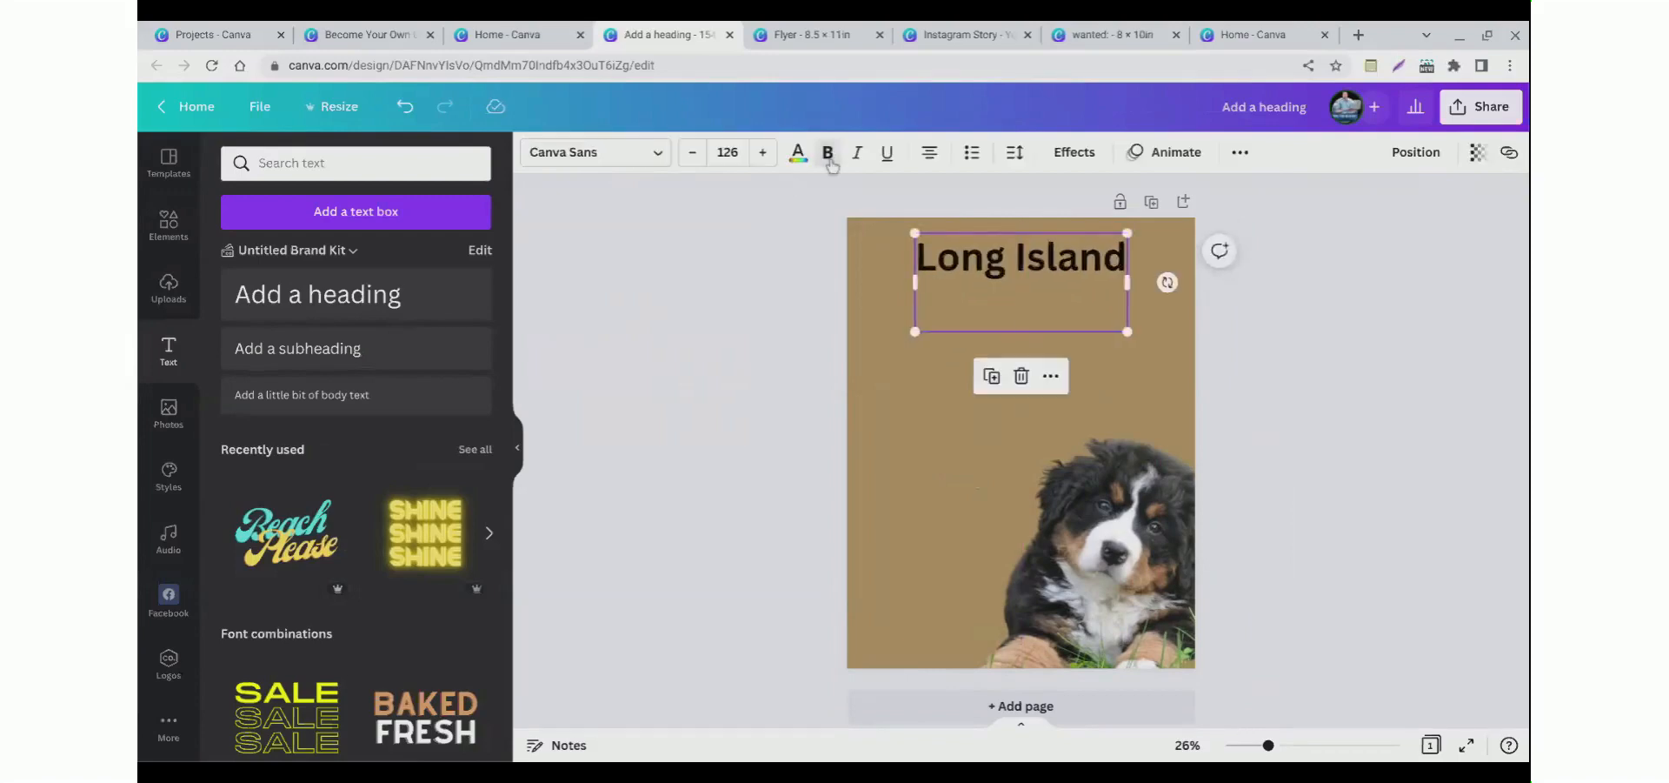
click(564, 165)
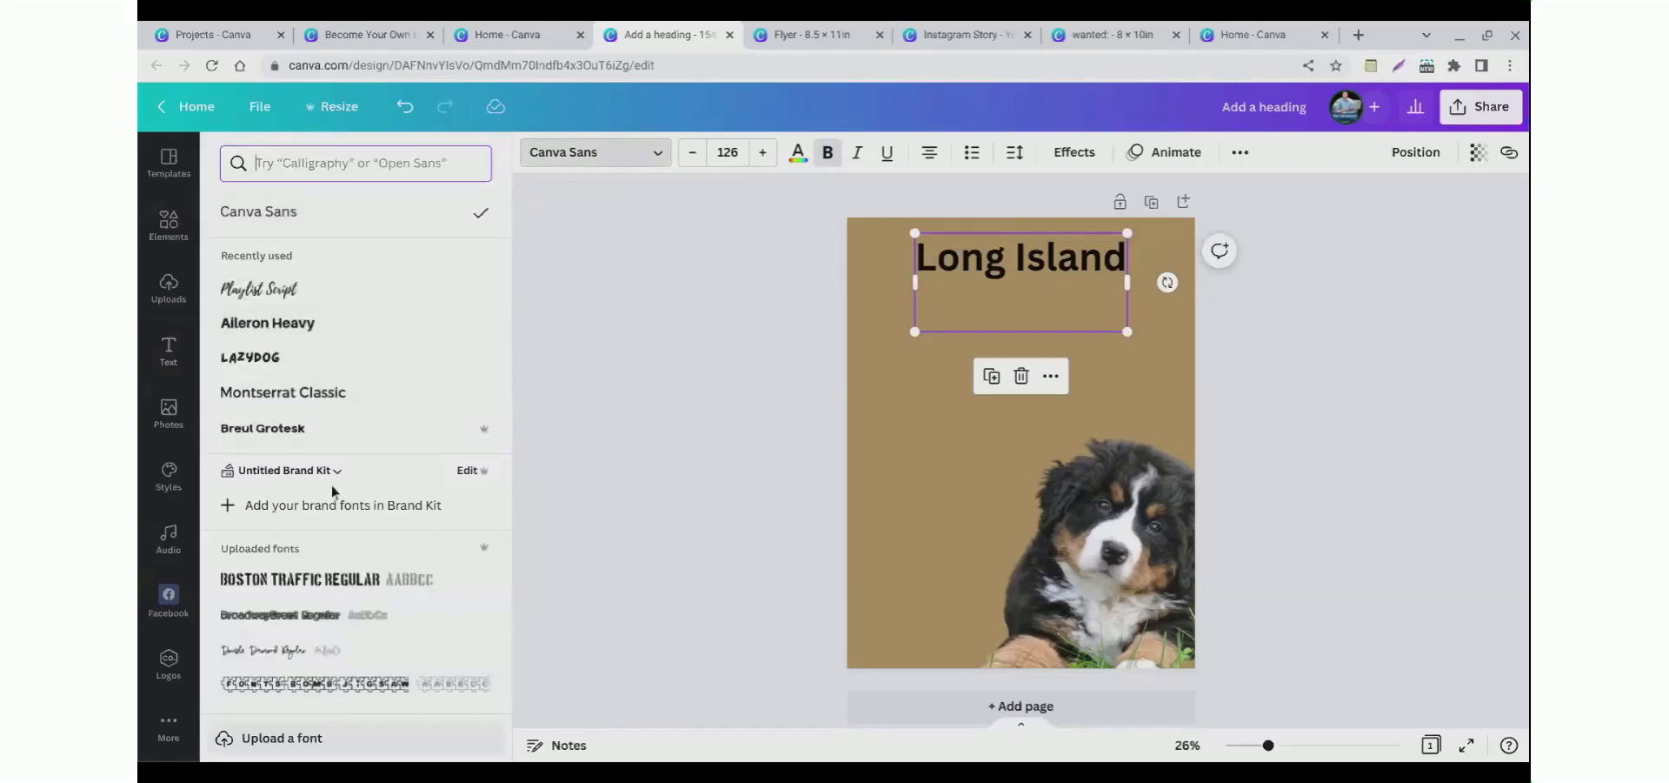
scroll(328, 487, down, 2)
scroll(327, 498, down, 3)
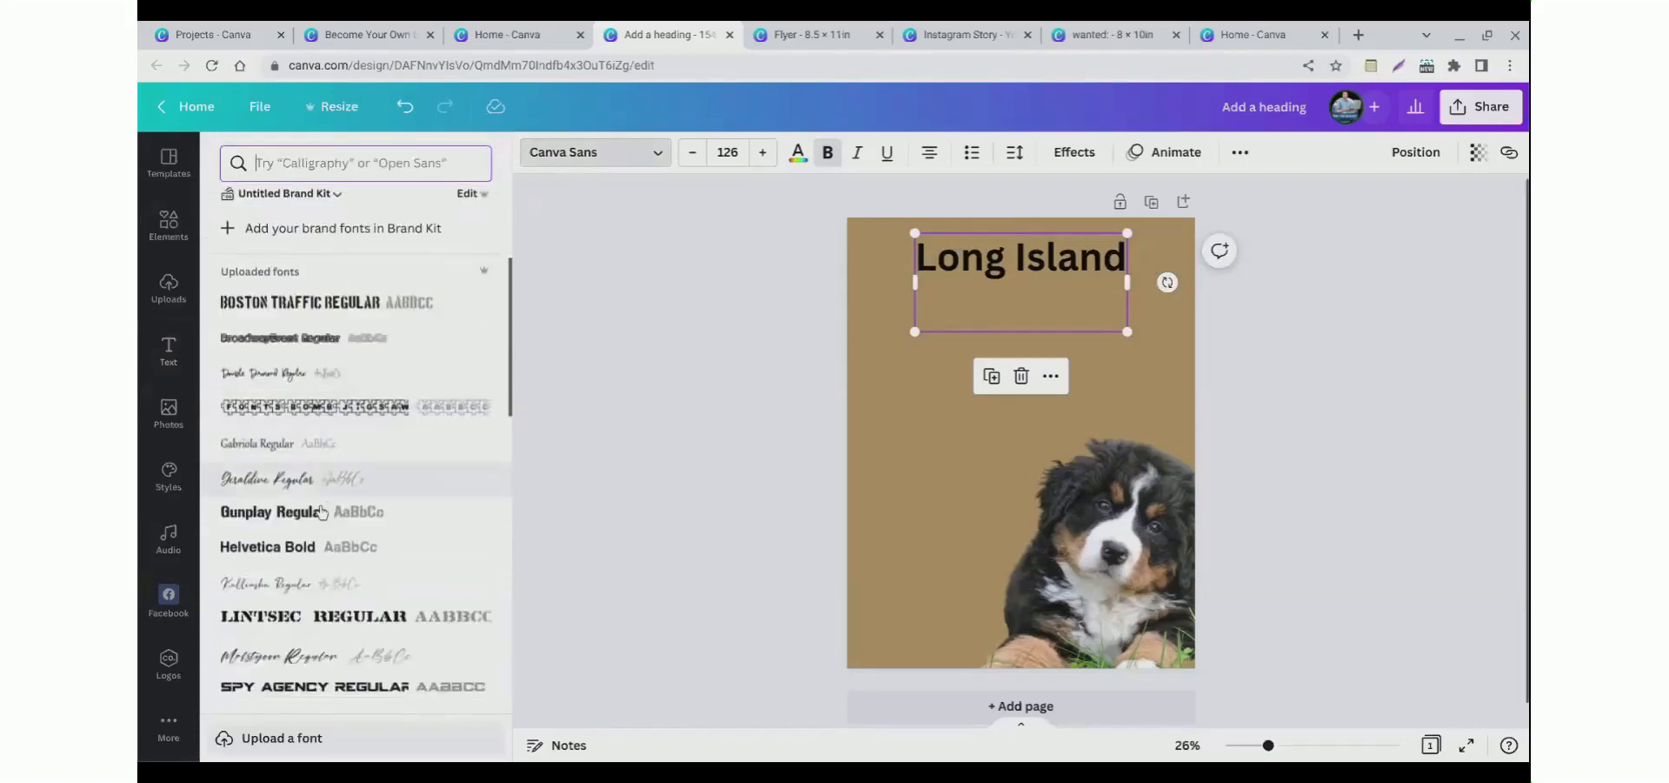
scroll(316, 514, down, 2)
click(640, 324)
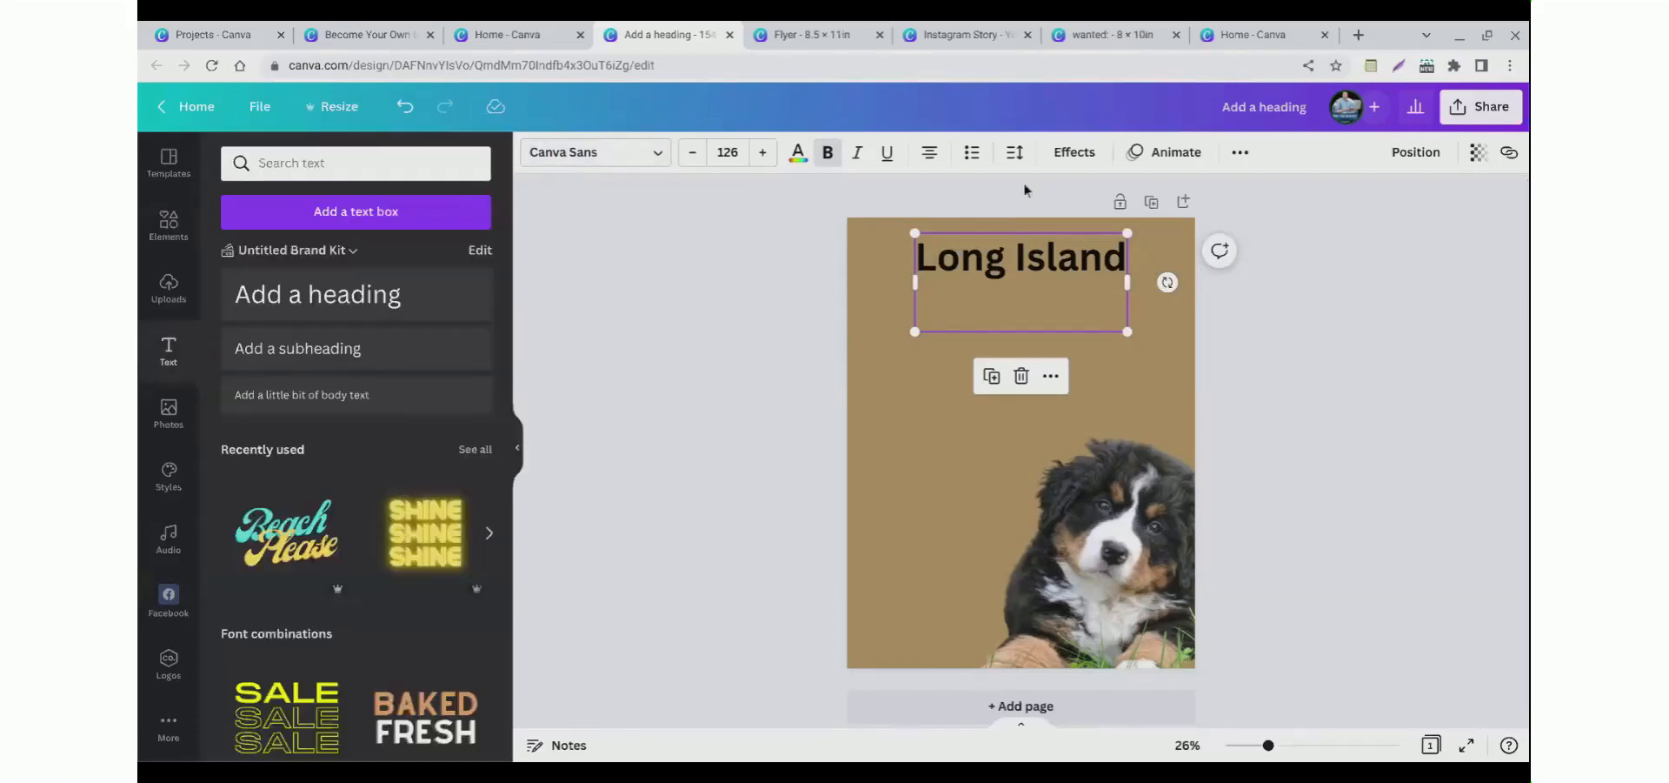
scroll(289, 570, down, 6)
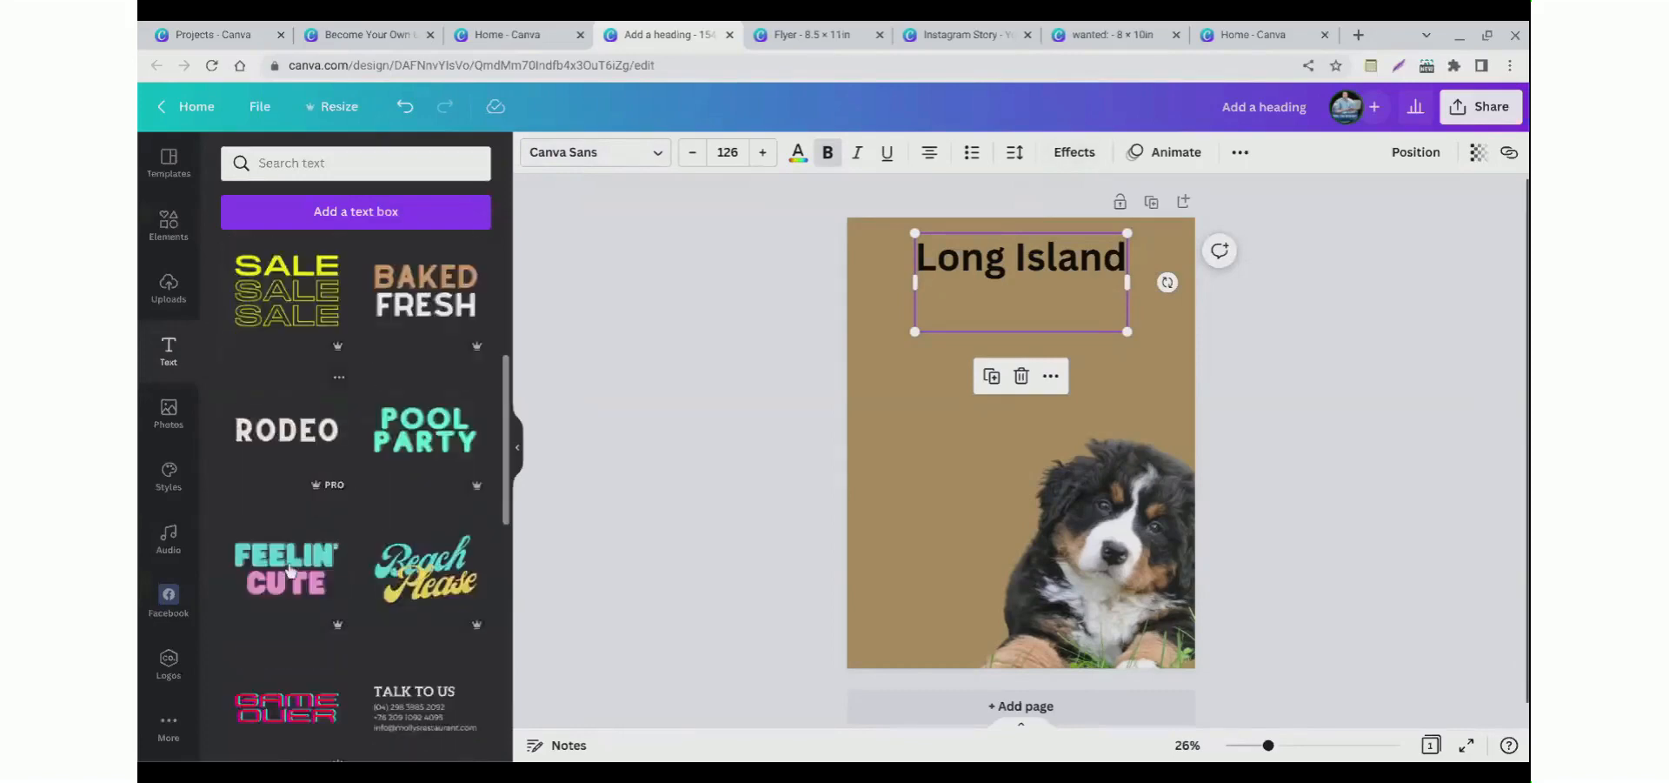
scroll(291, 570, up, 6)
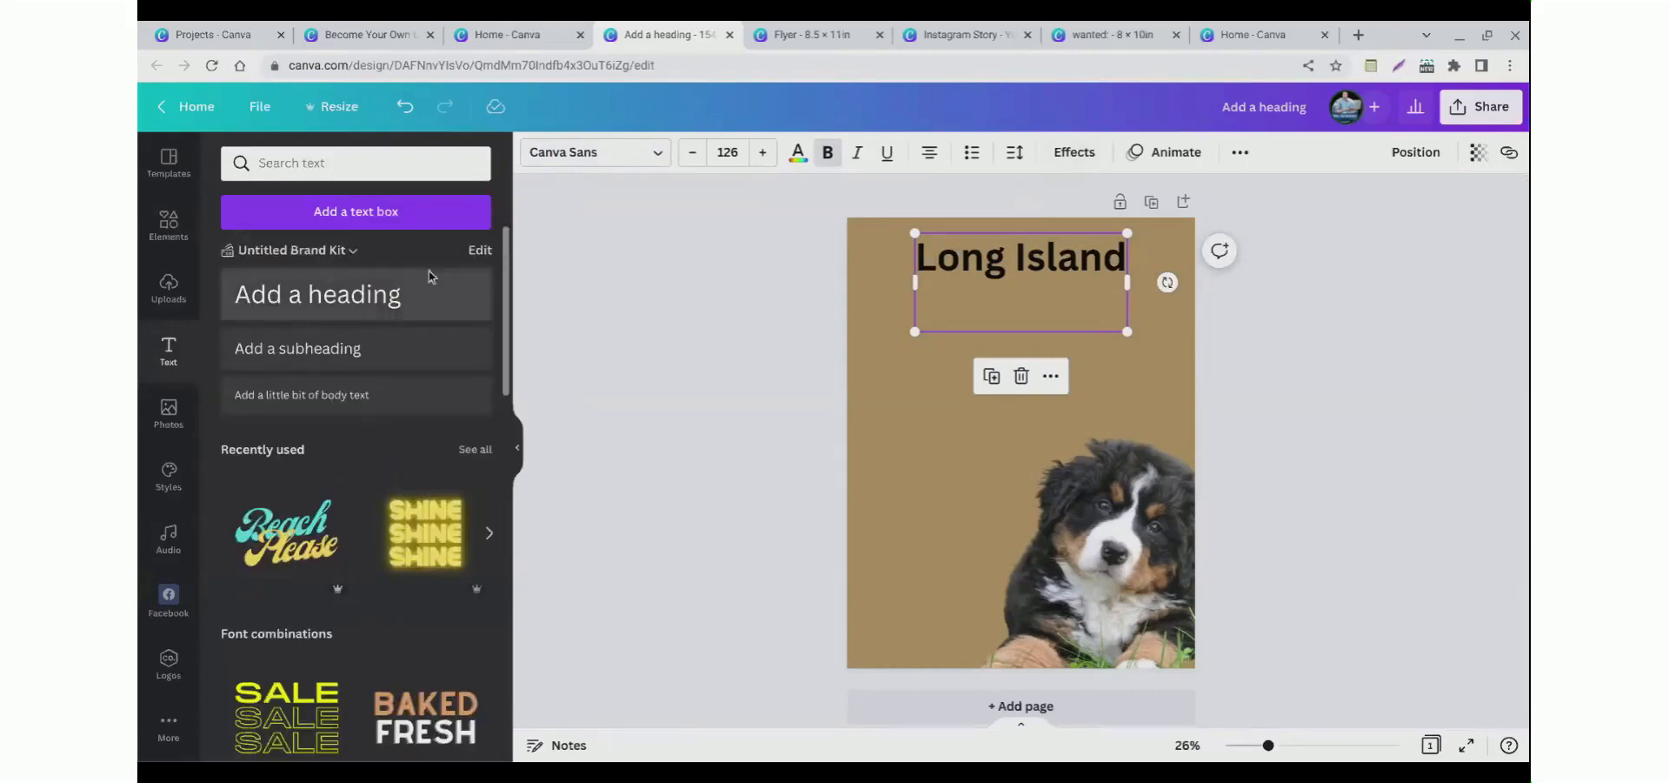
click(563, 162)
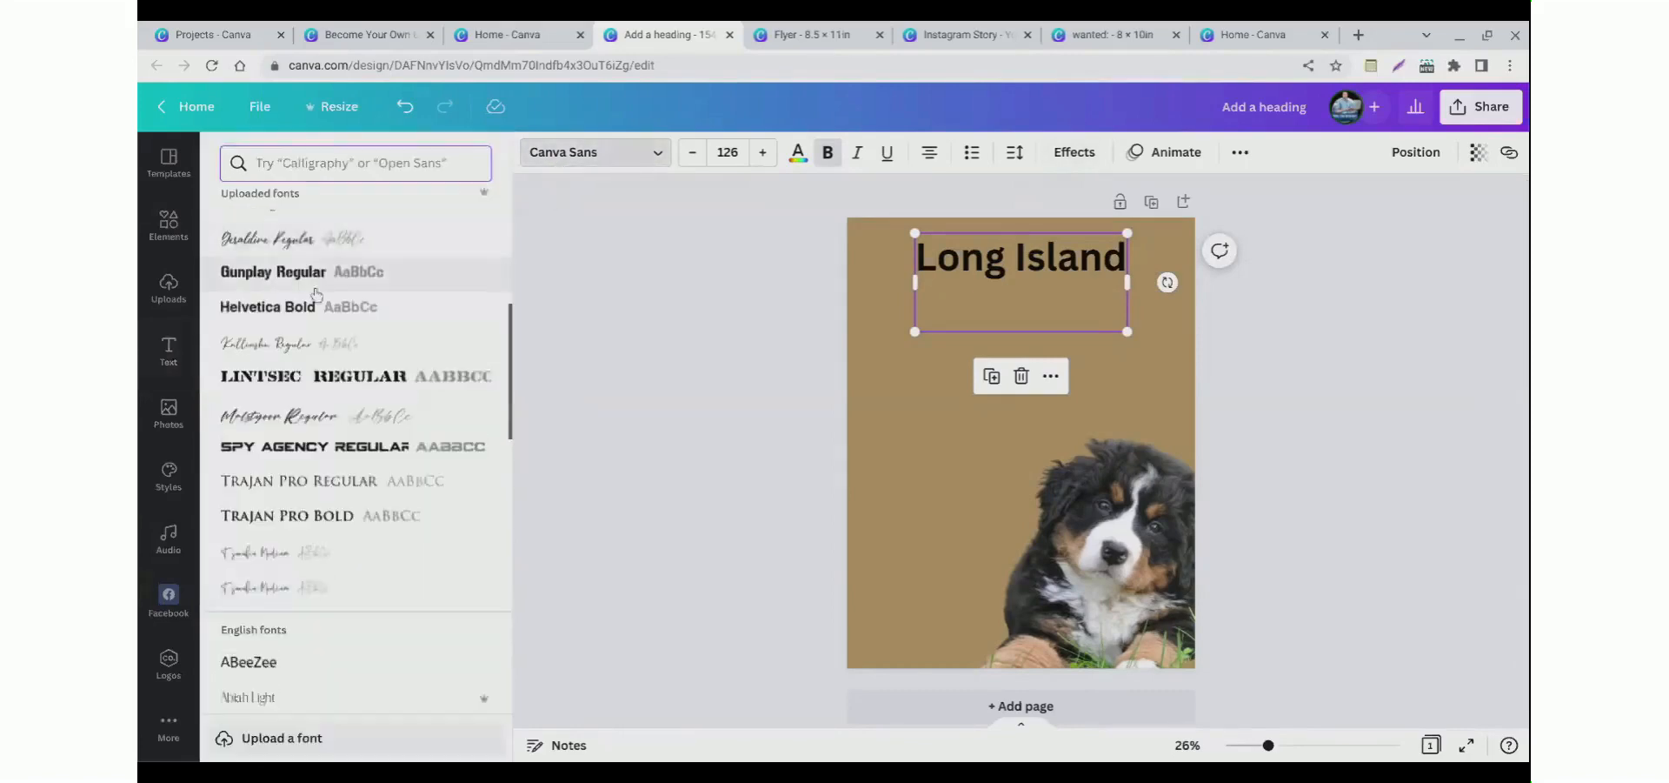
click(279, 321)
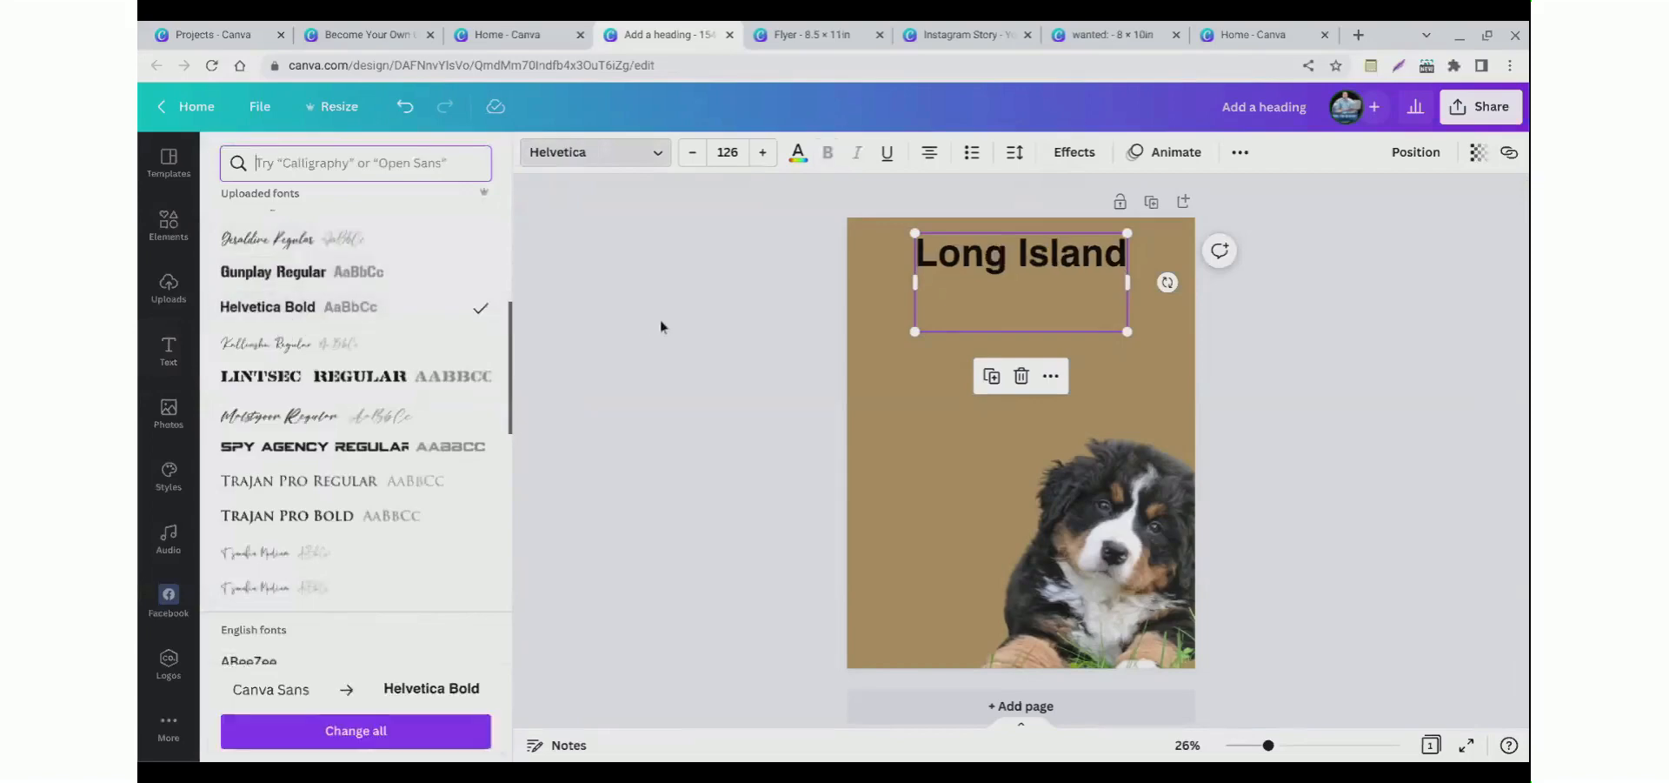
Step: Colour the "Long Island" heading white
click(798, 153)
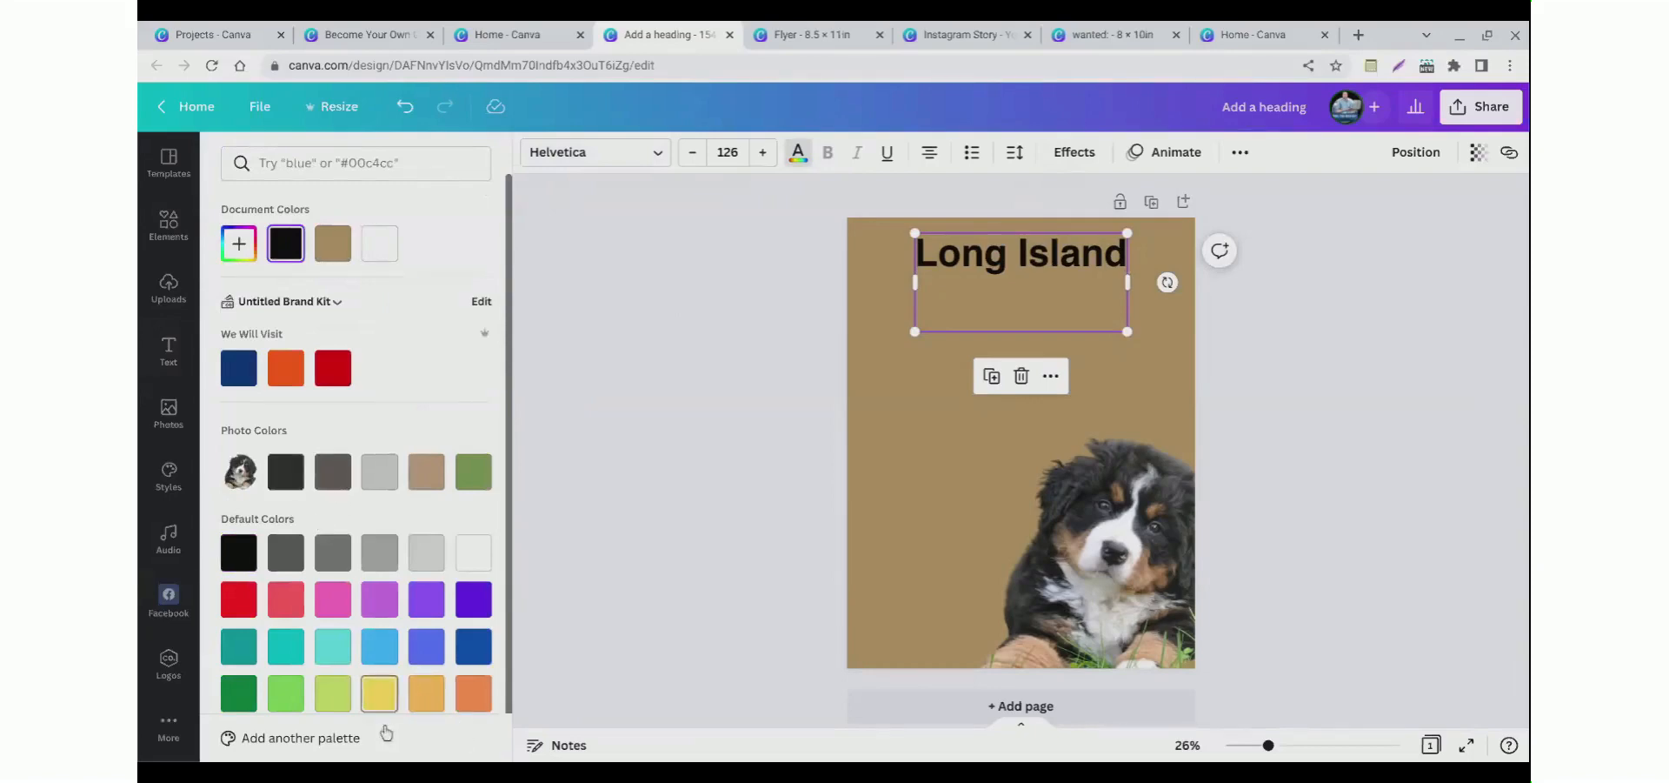
click(468, 564)
click(692, 375)
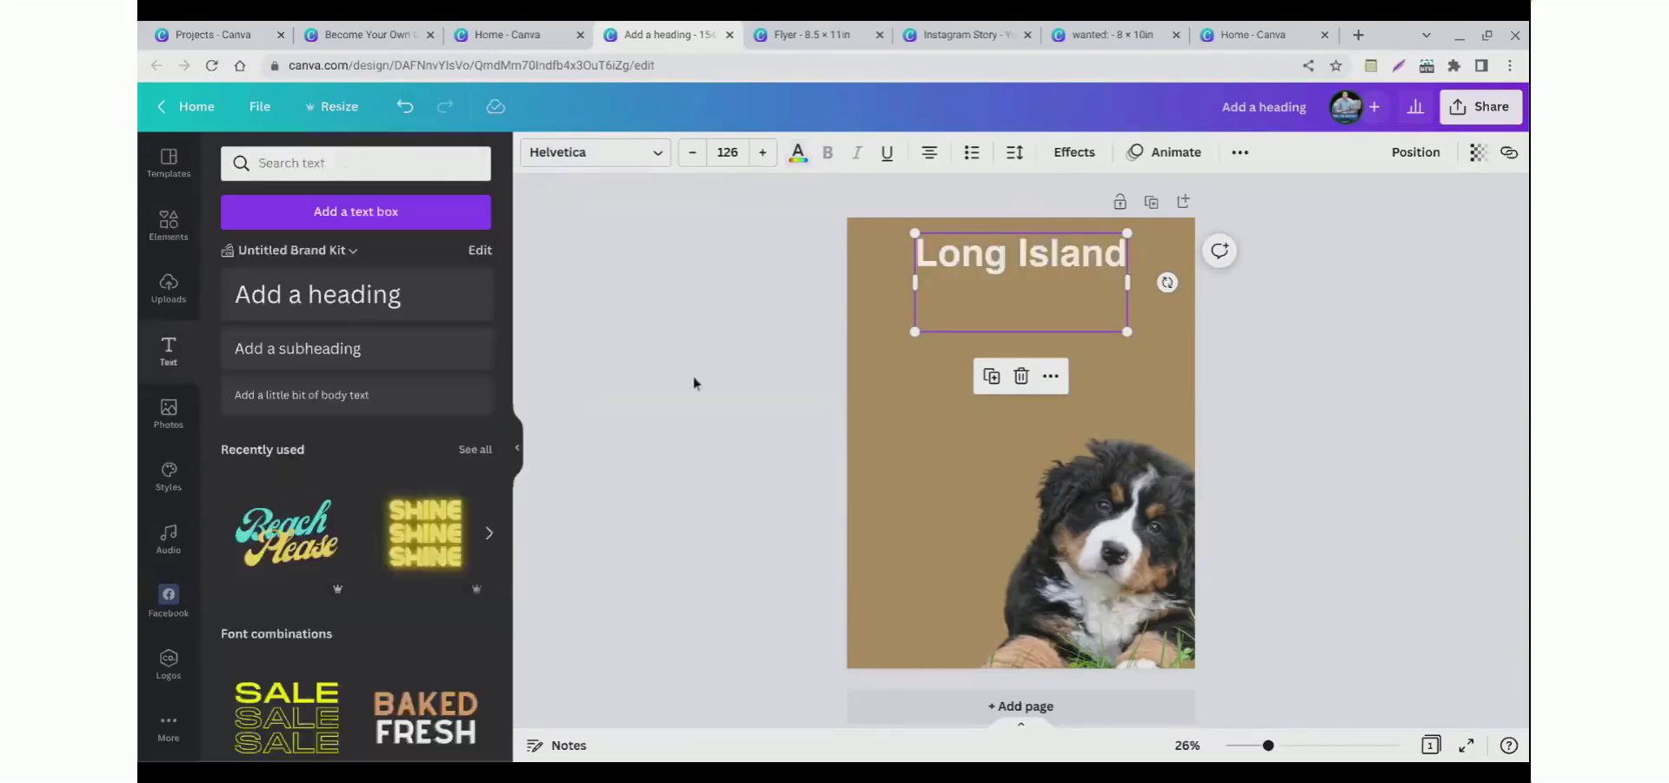
click(918, 272)
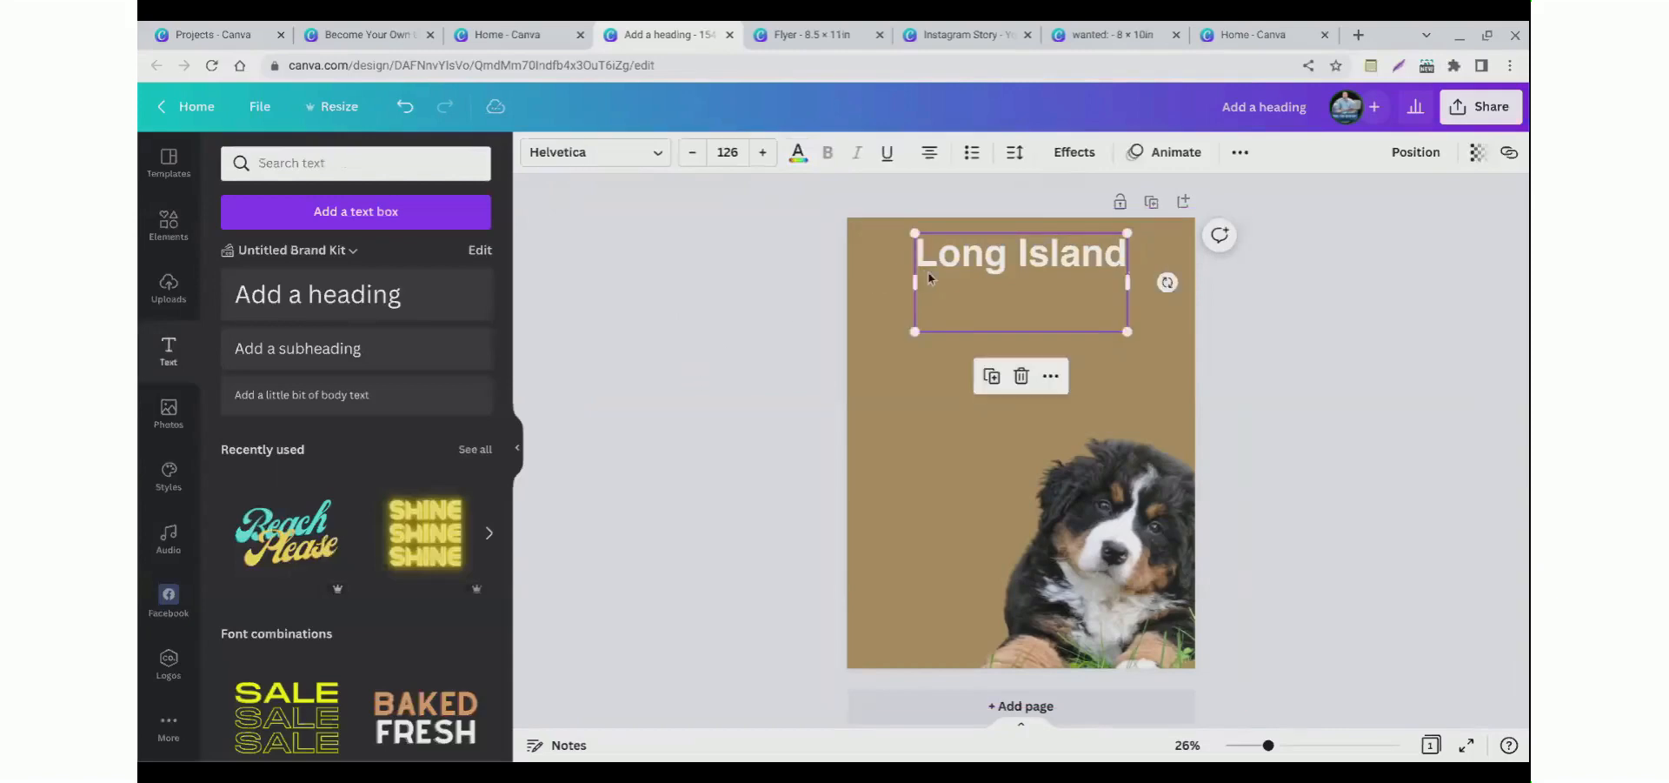
click(830, 279)
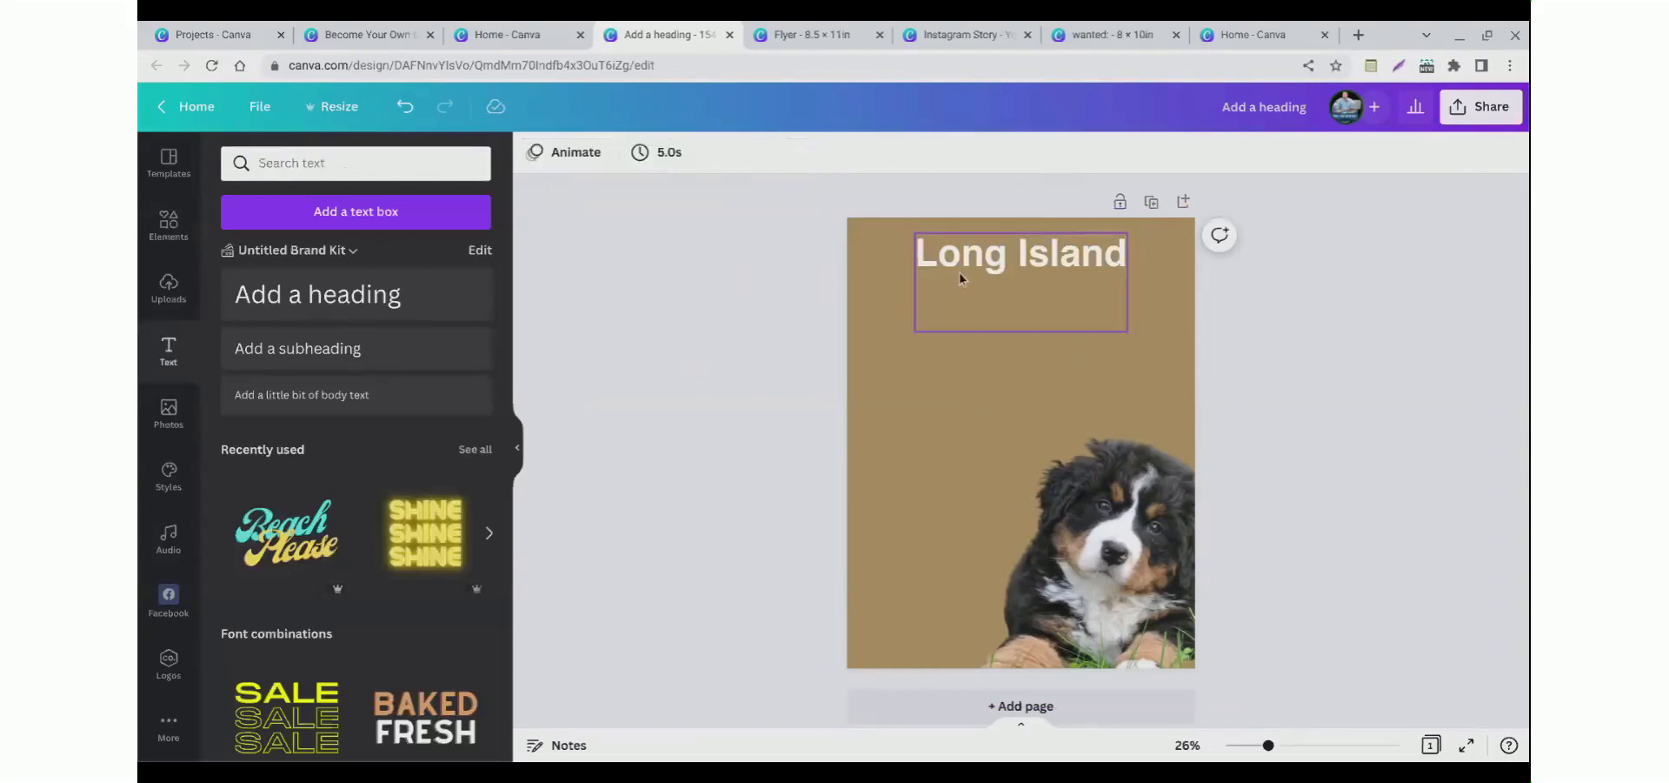
Step: Duplicate the heading just below itself and retype the copy as "DOG GROOMERS"
click(958, 273)
drag(958, 273, 953, 323)
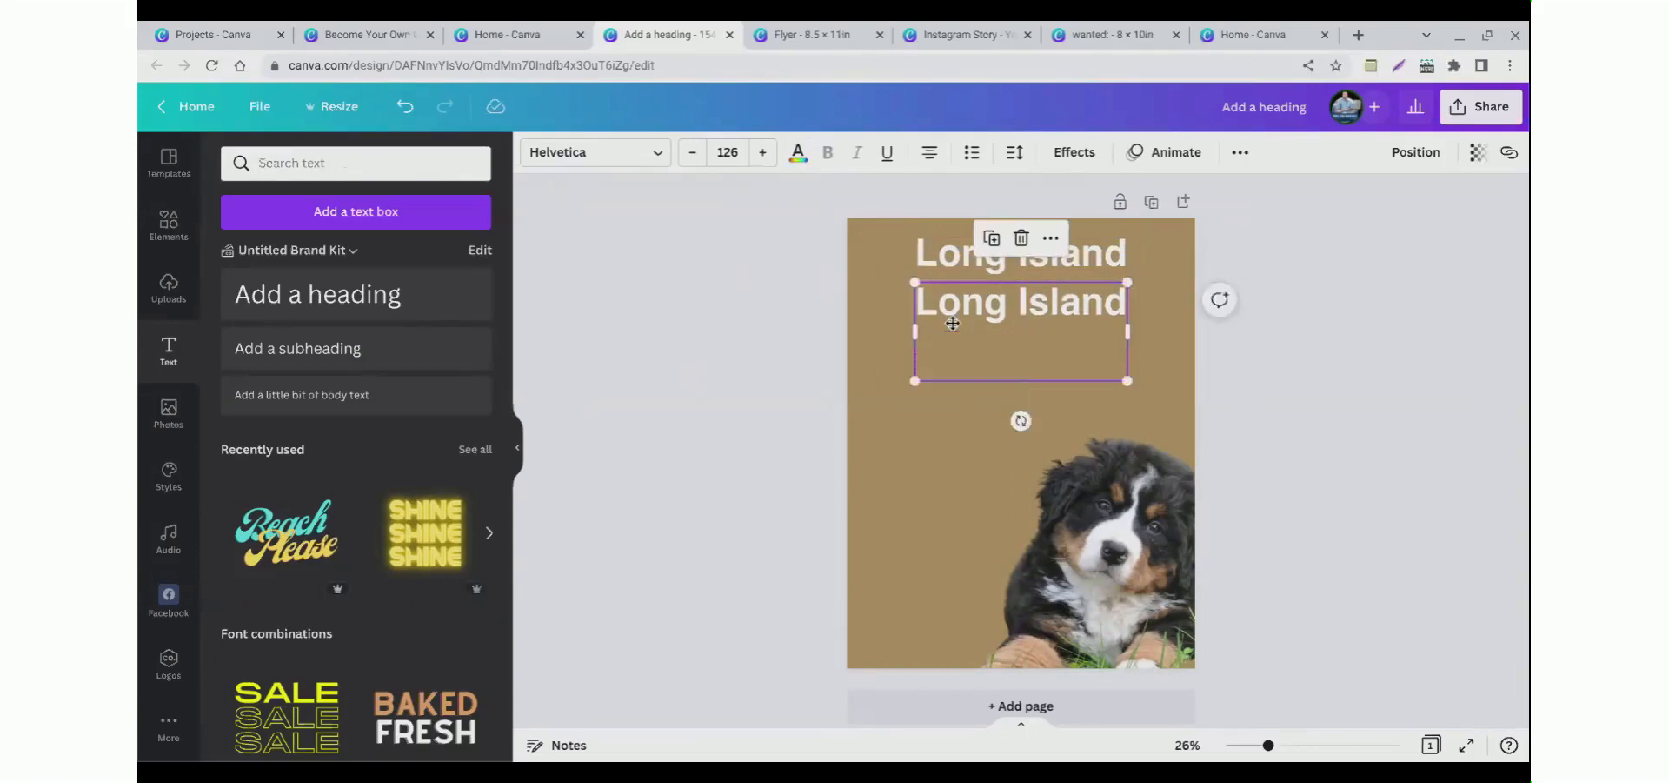
double_click(953, 323)
text(DOG)
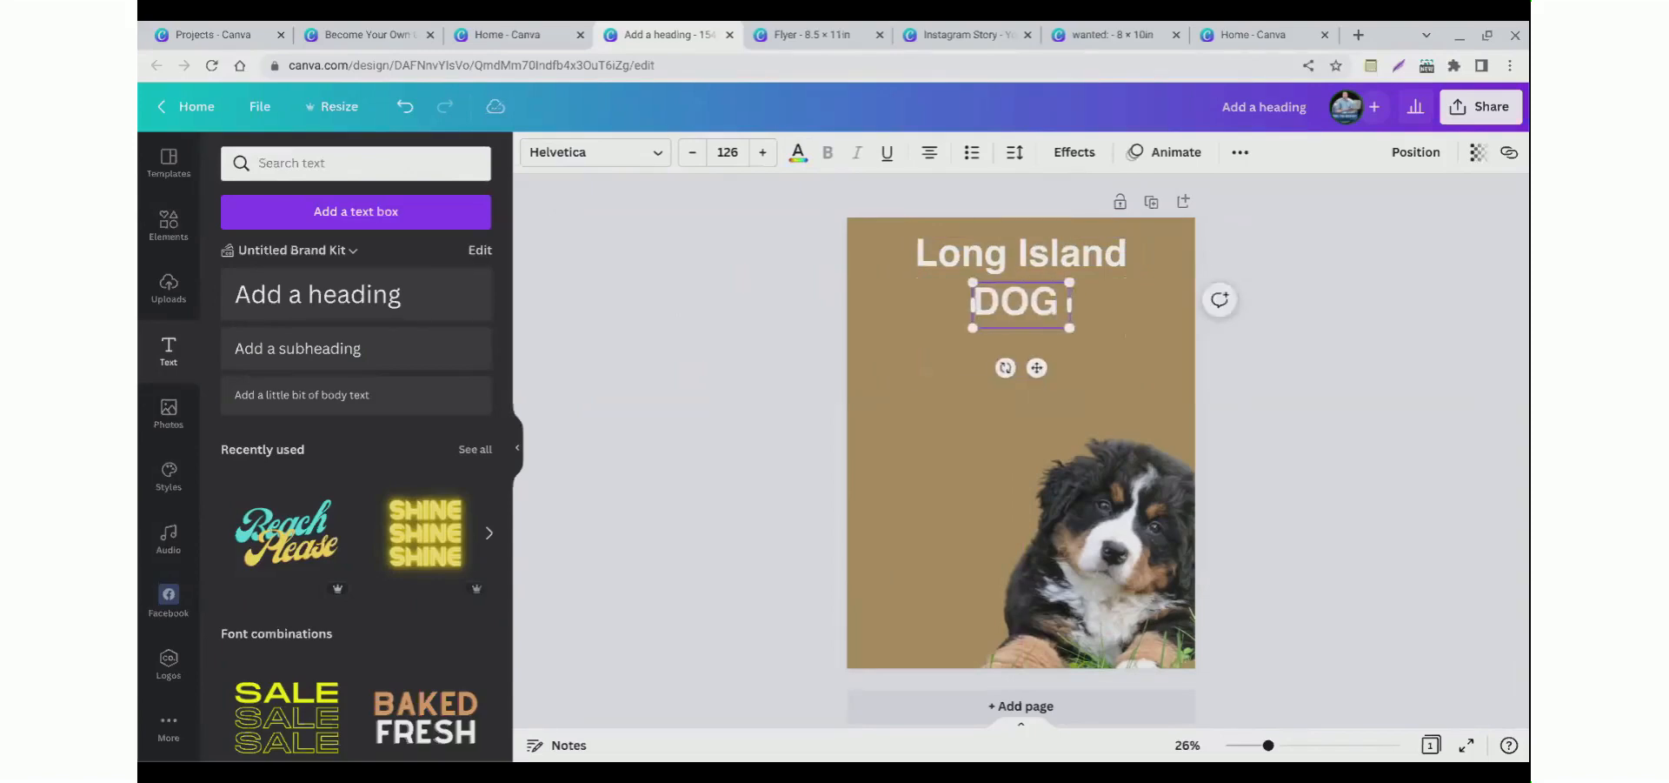
text( GROOMERS)
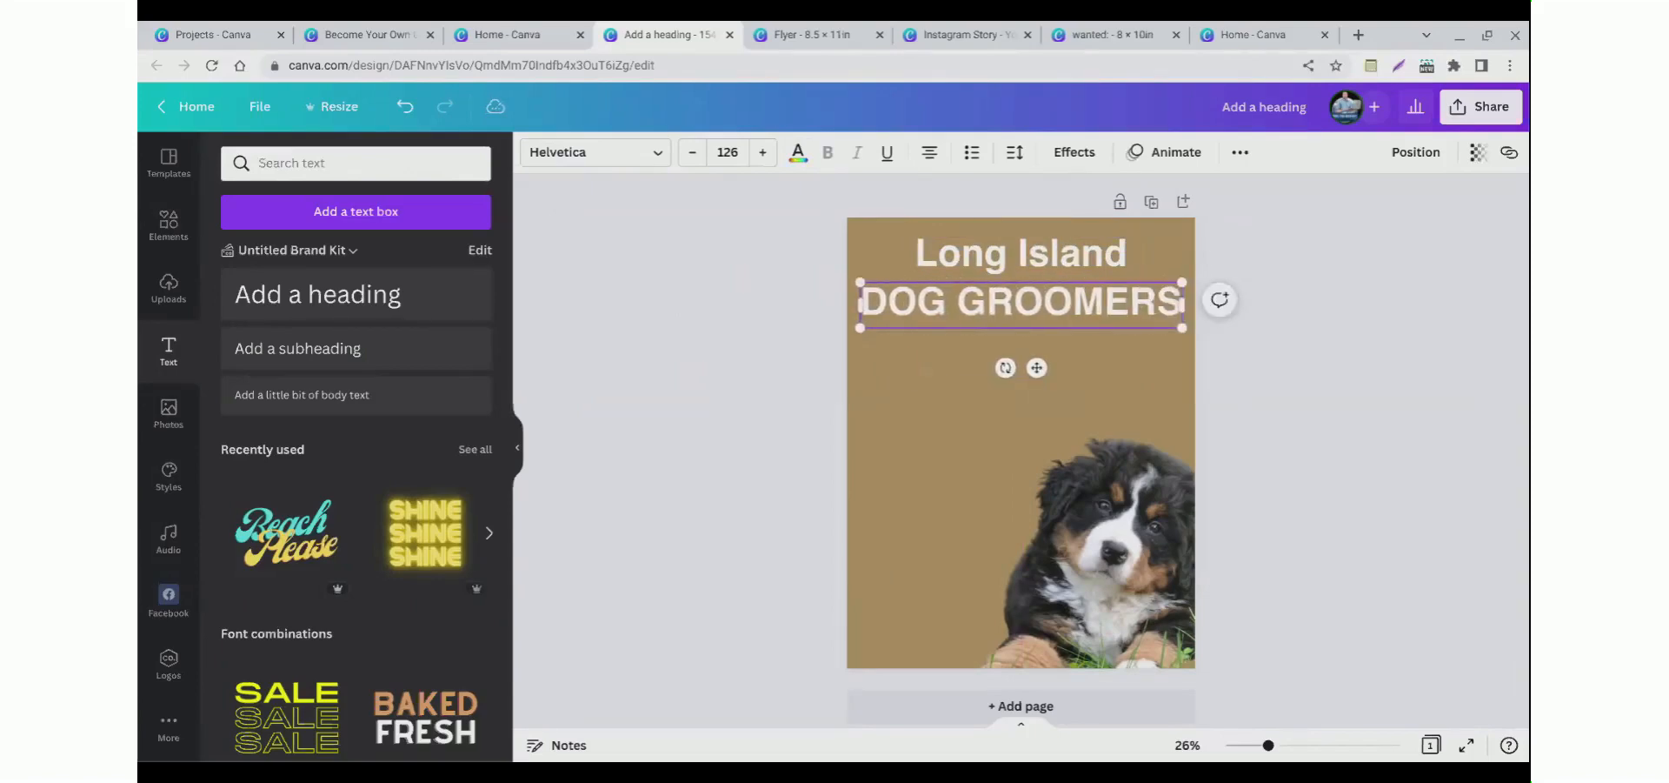
Step: Colour the "DOG GROOMERS" text yellow and nudge it up under the heading
click(713, 340)
drag(888, 327, 915, 328)
click(750, 341)
click(750, 325)
click(930, 321)
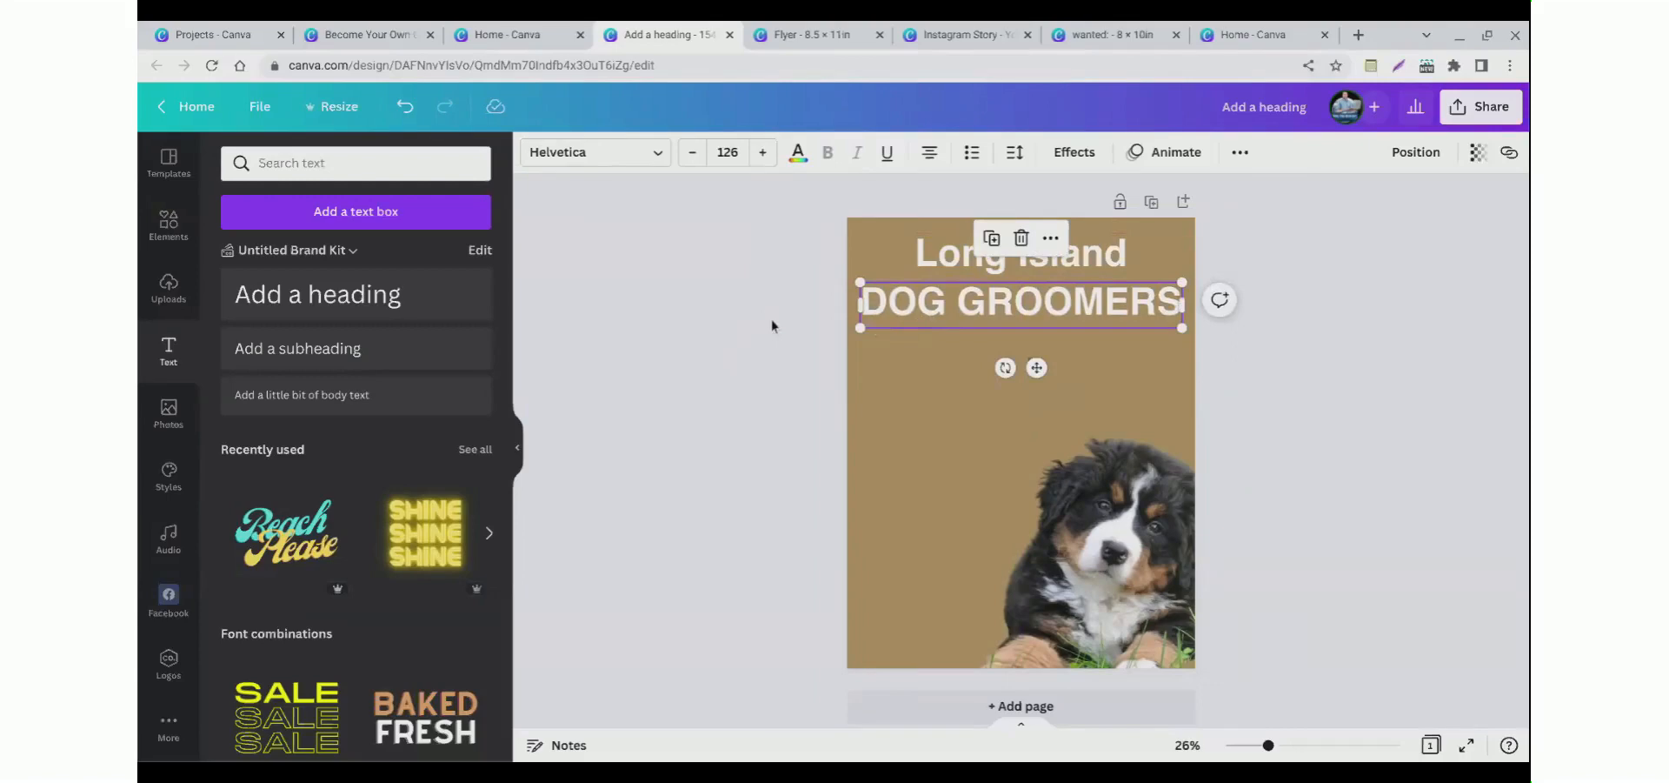
click(772, 325)
click(891, 328)
click(798, 155)
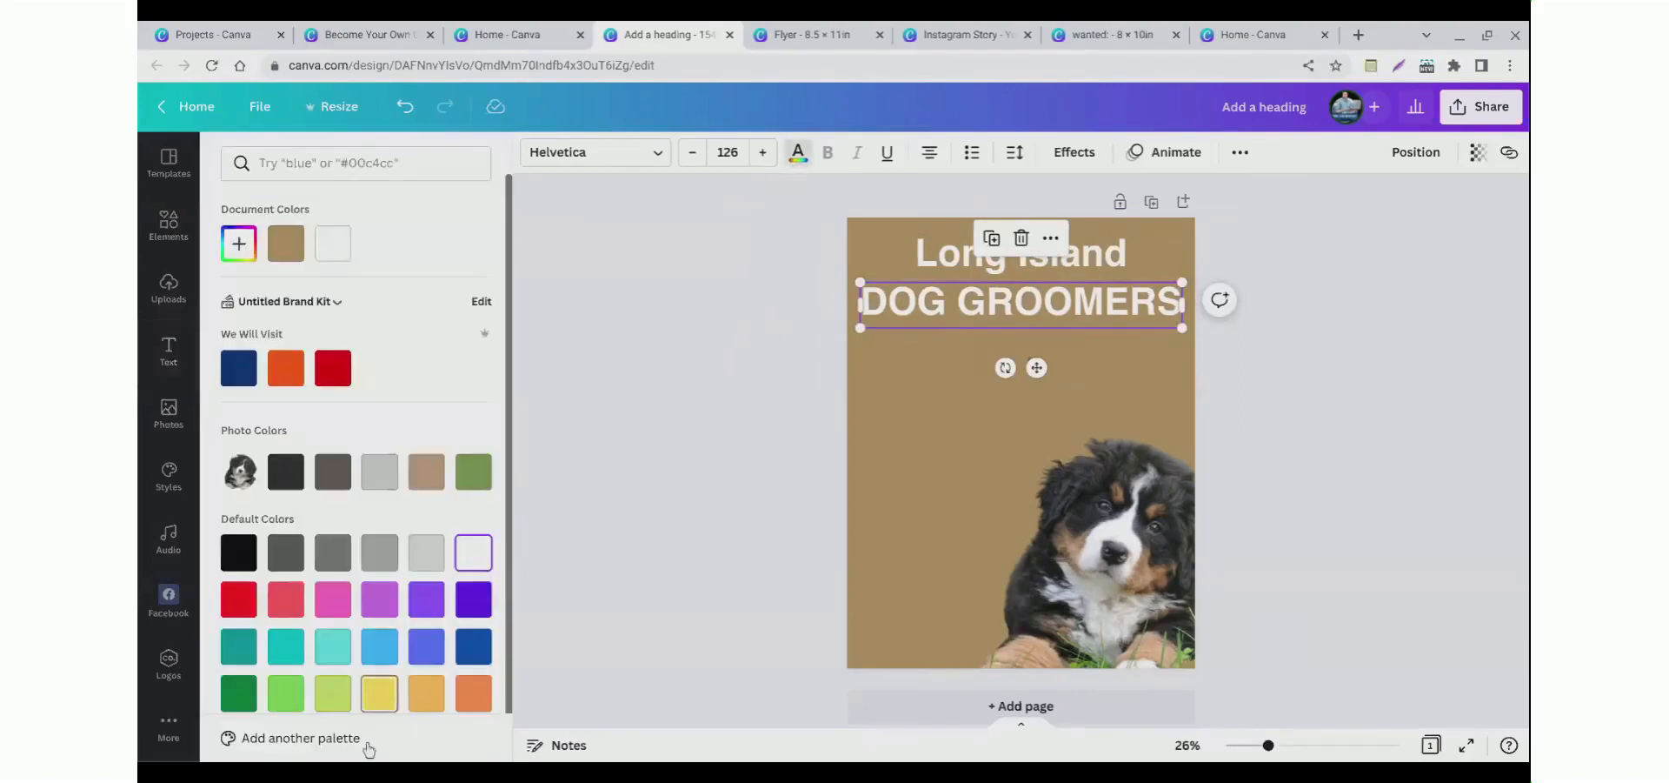
click(379, 693)
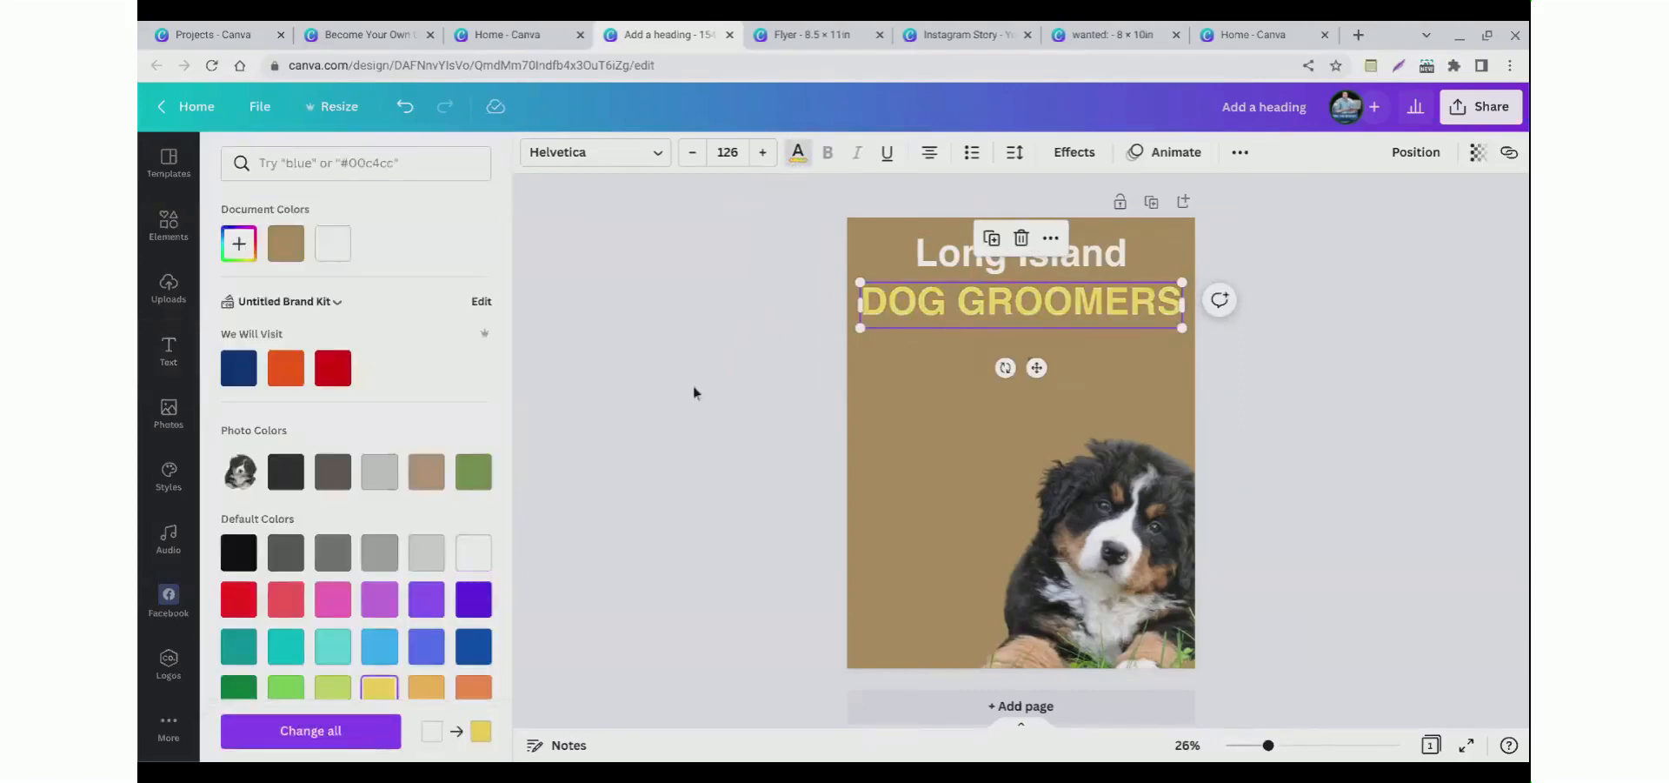
click(695, 390)
drag(950, 333, 951, 328)
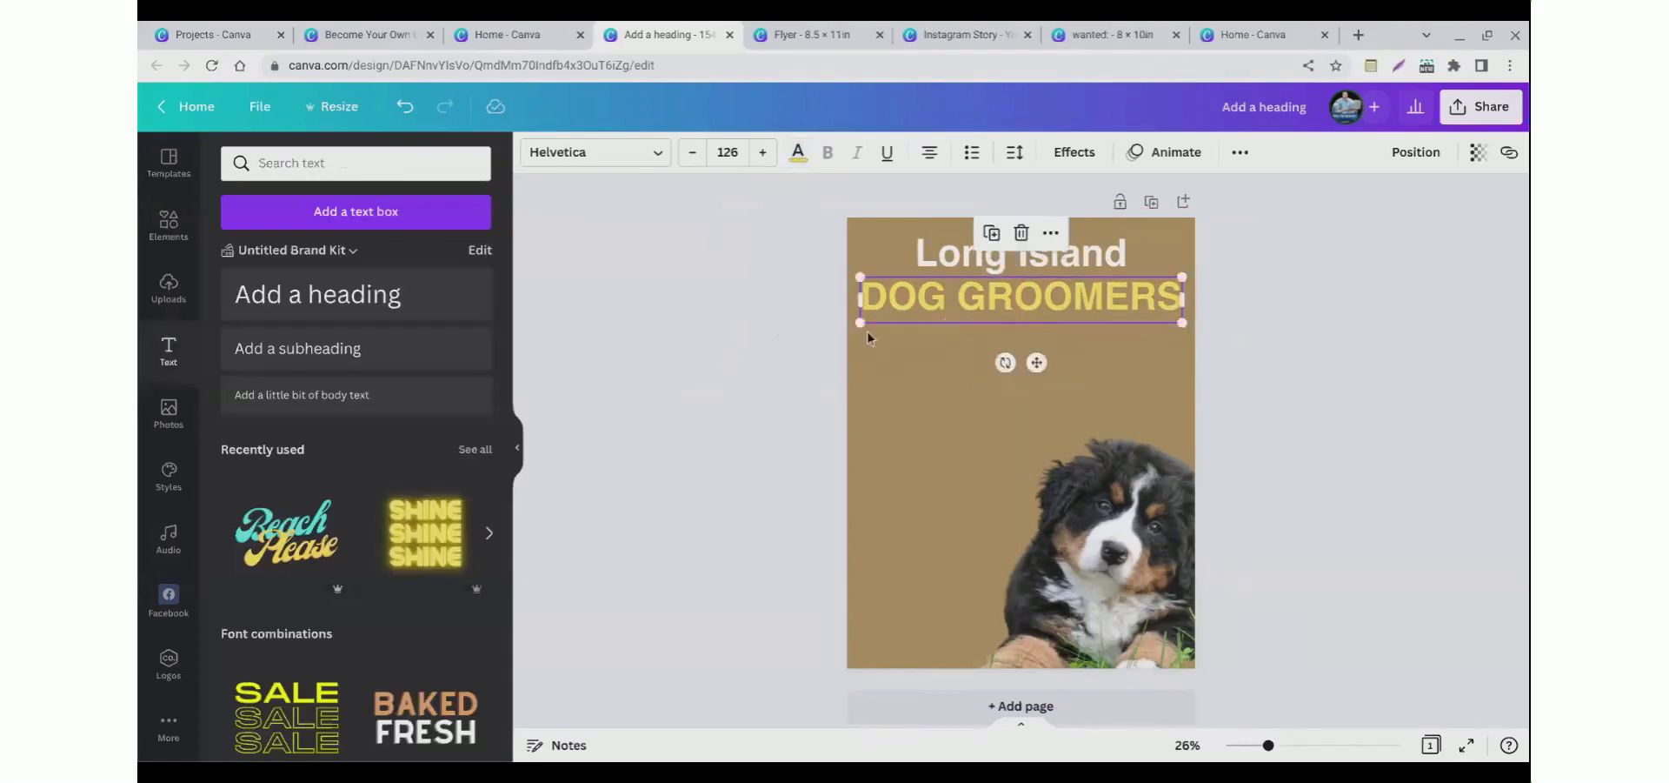
click(612, 444)
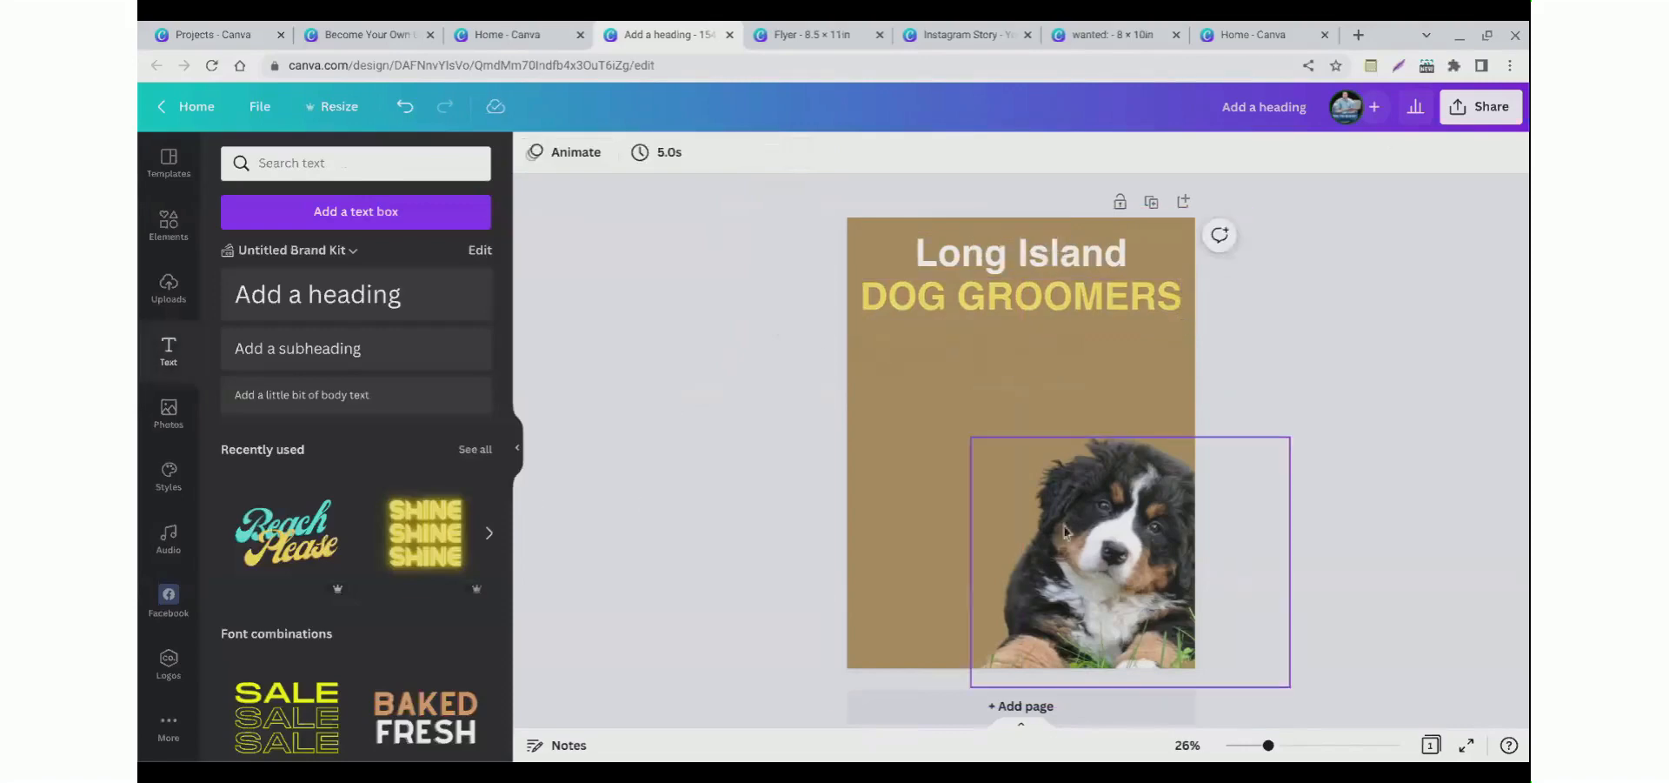
Step: Move the puppy photo slightly to the left
click(1000, 481)
drag(969, 440, 954, 440)
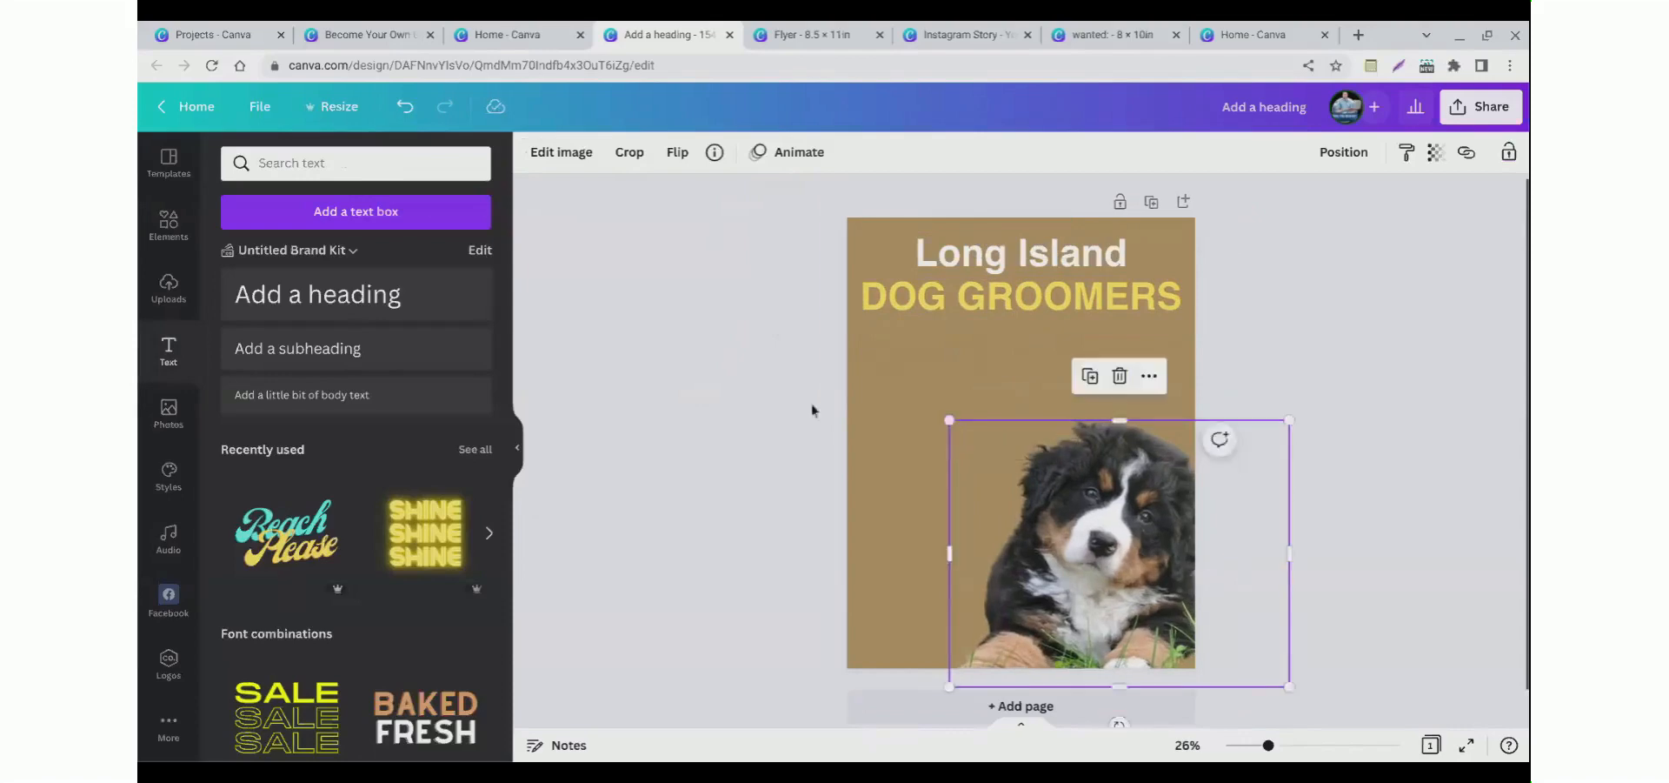
click(703, 419)
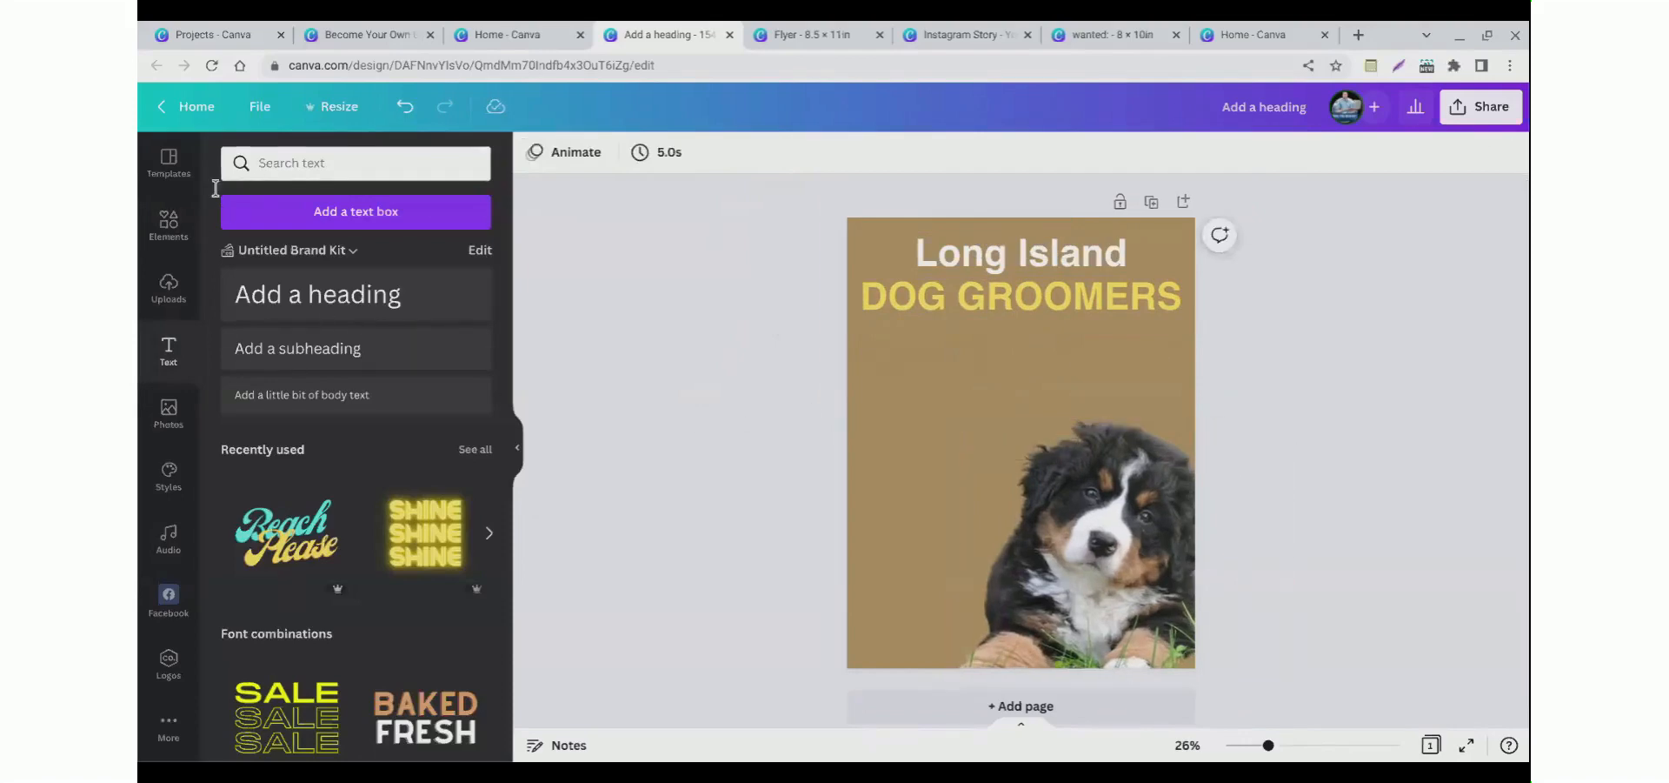
Step: Search elements for "dog grooming" graphics and add the paw-with-scissors graphic to the page's lower-left corner
click(165, 246)
double_click(295, 174)
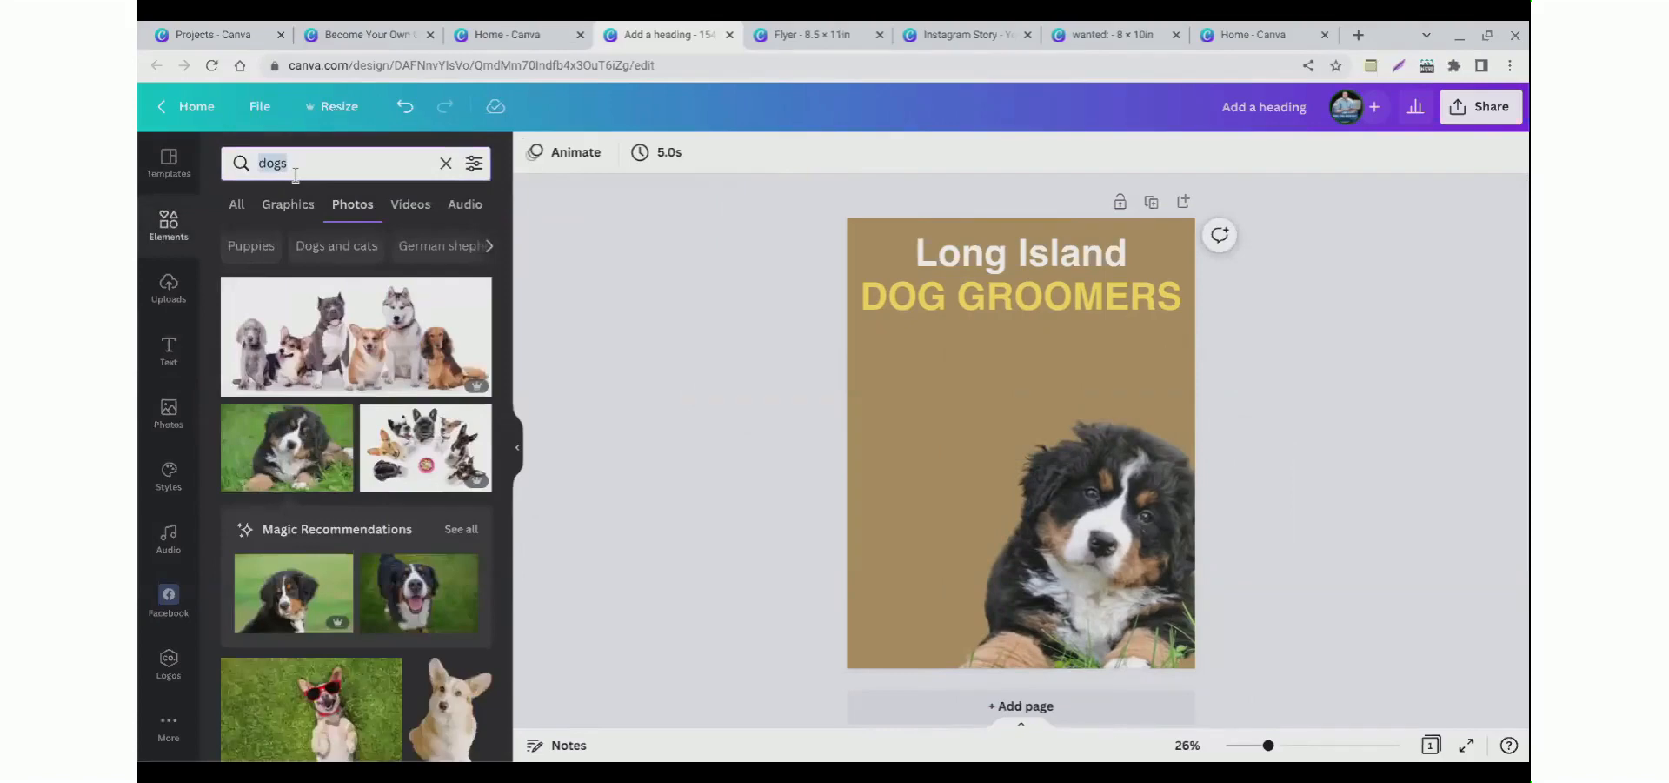
text(grooming)
key(Return)
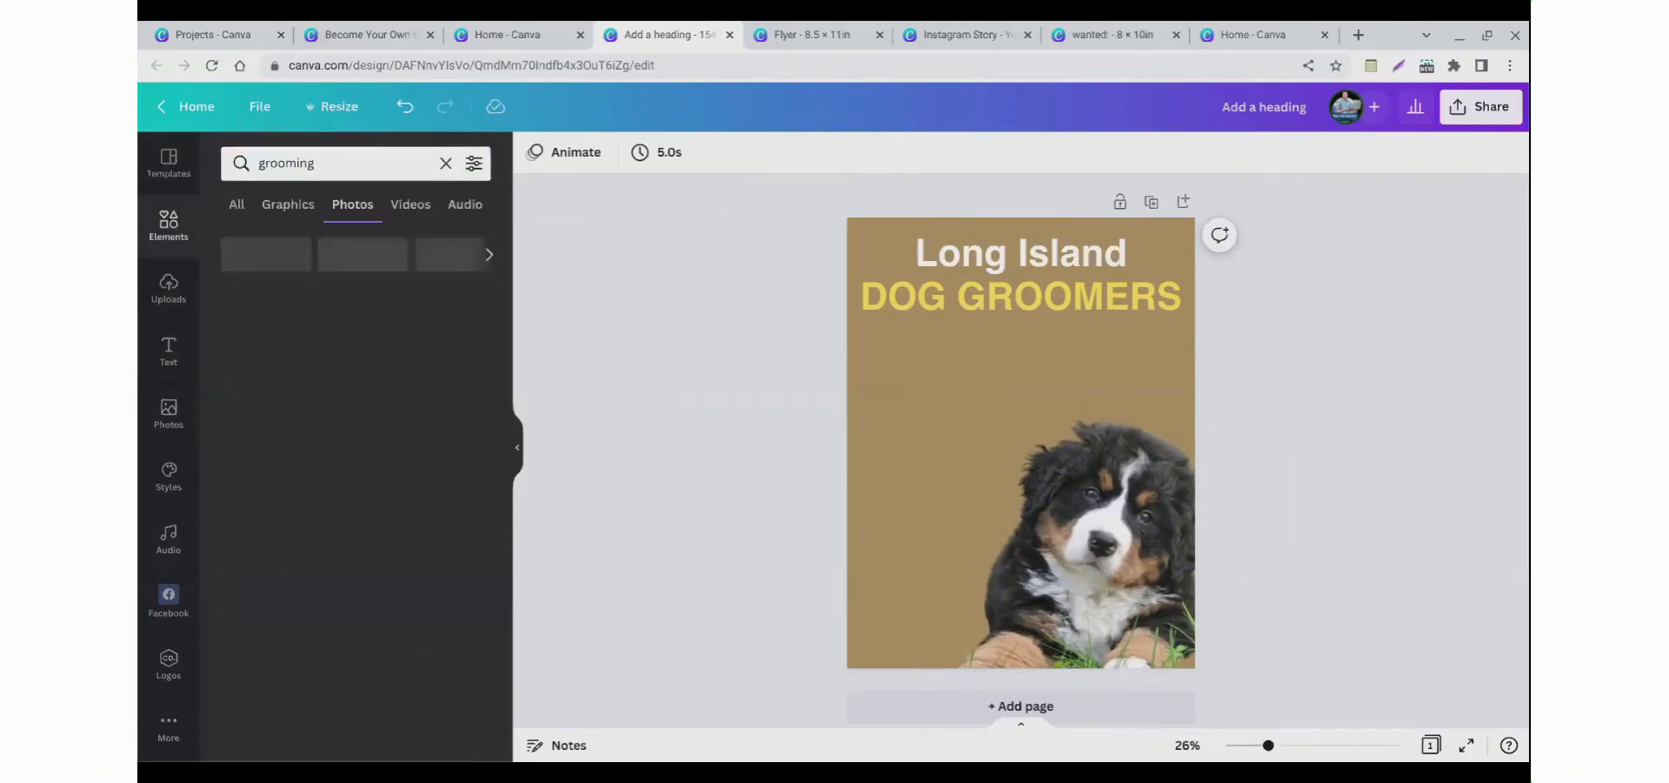
click(288, 164)
double_click(290, 165)
text(dog grooming)
key(Return)
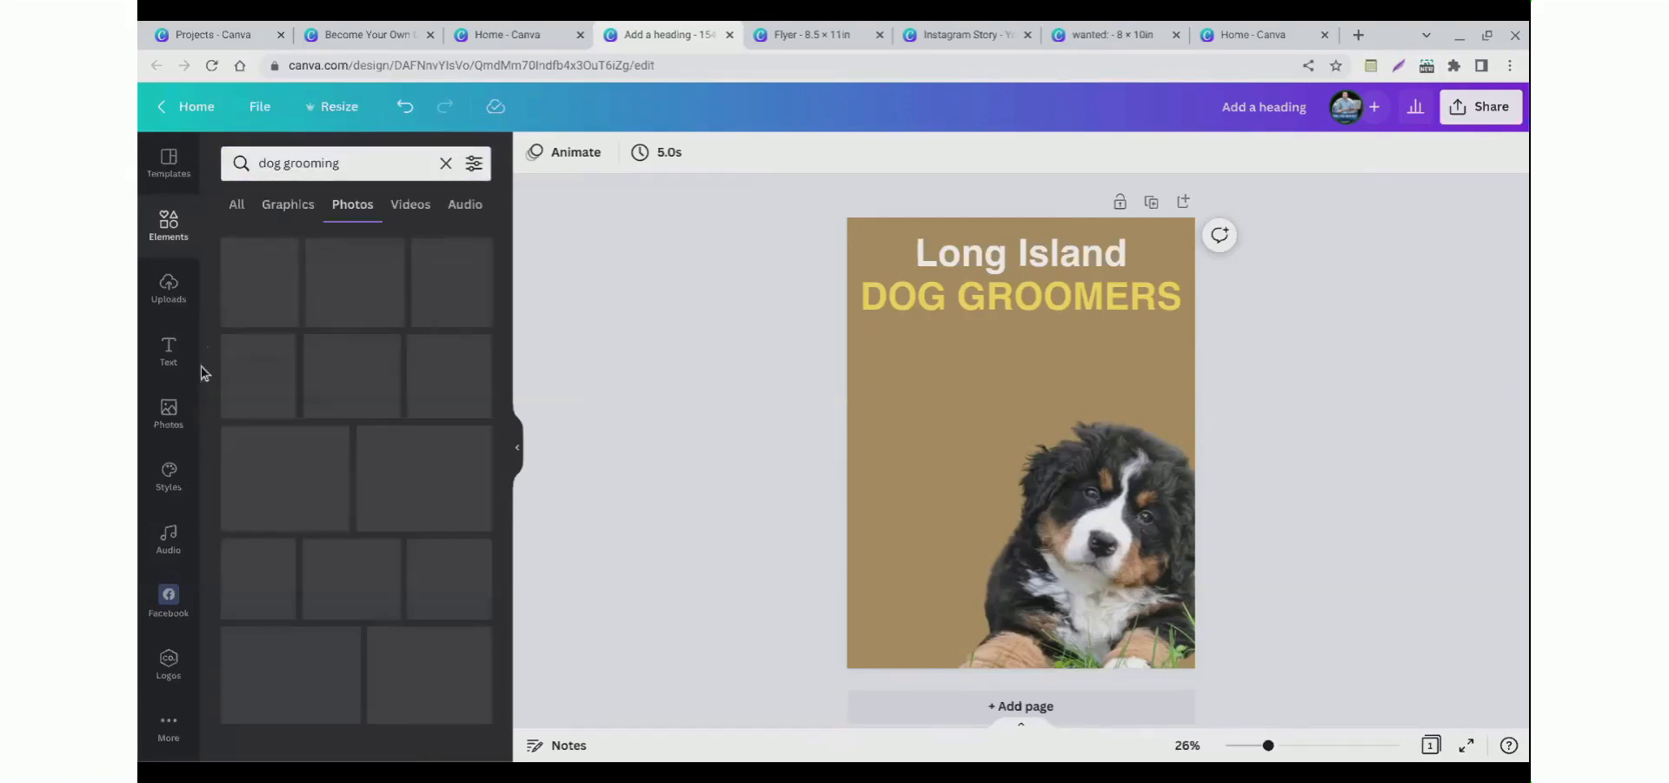
click(290, 206)
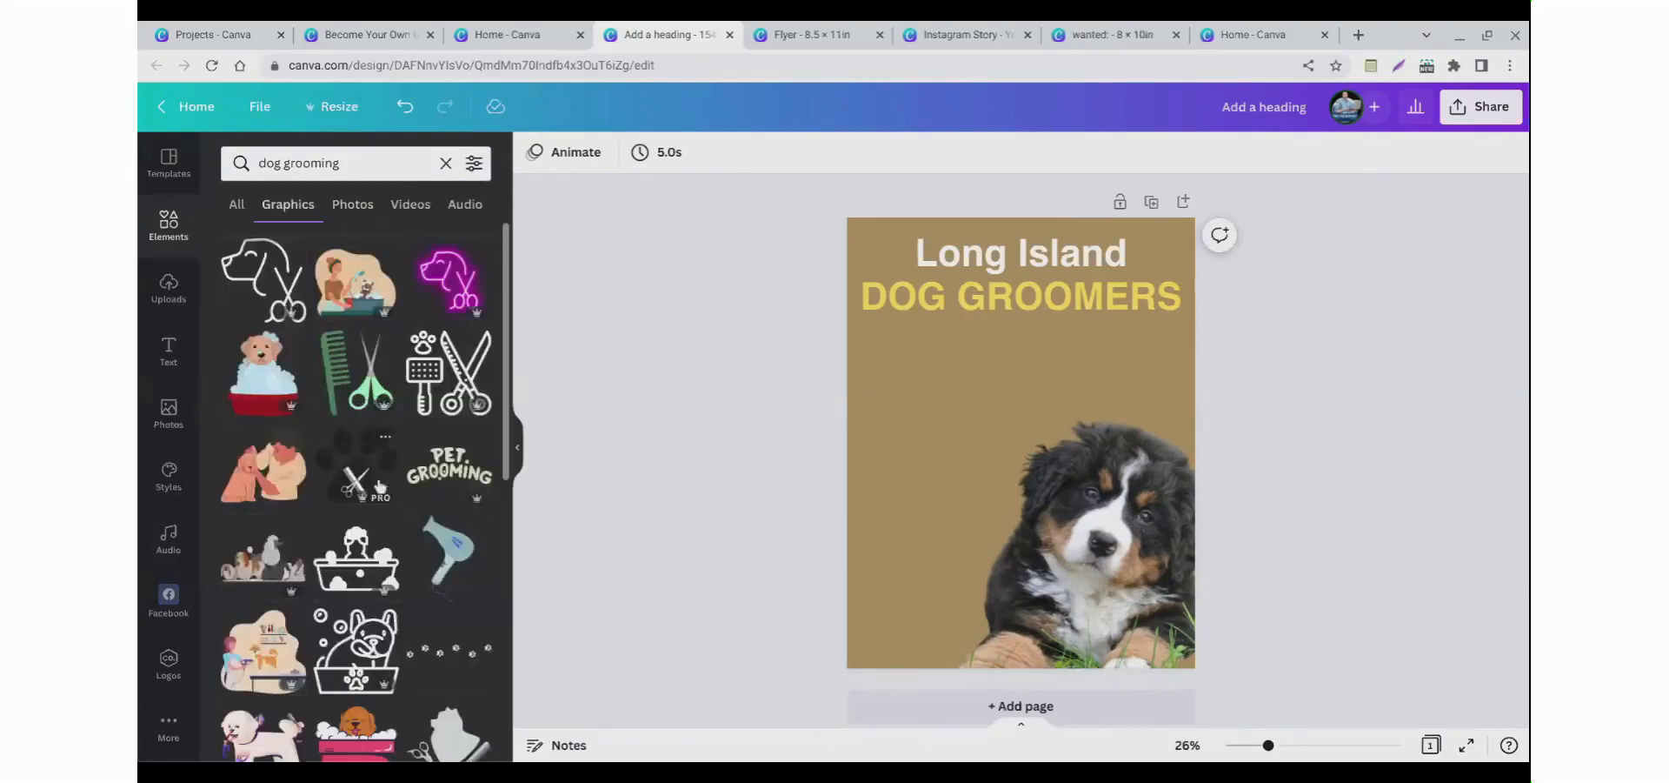
click(368, 444)
drag(1013, 484, 910, 621)
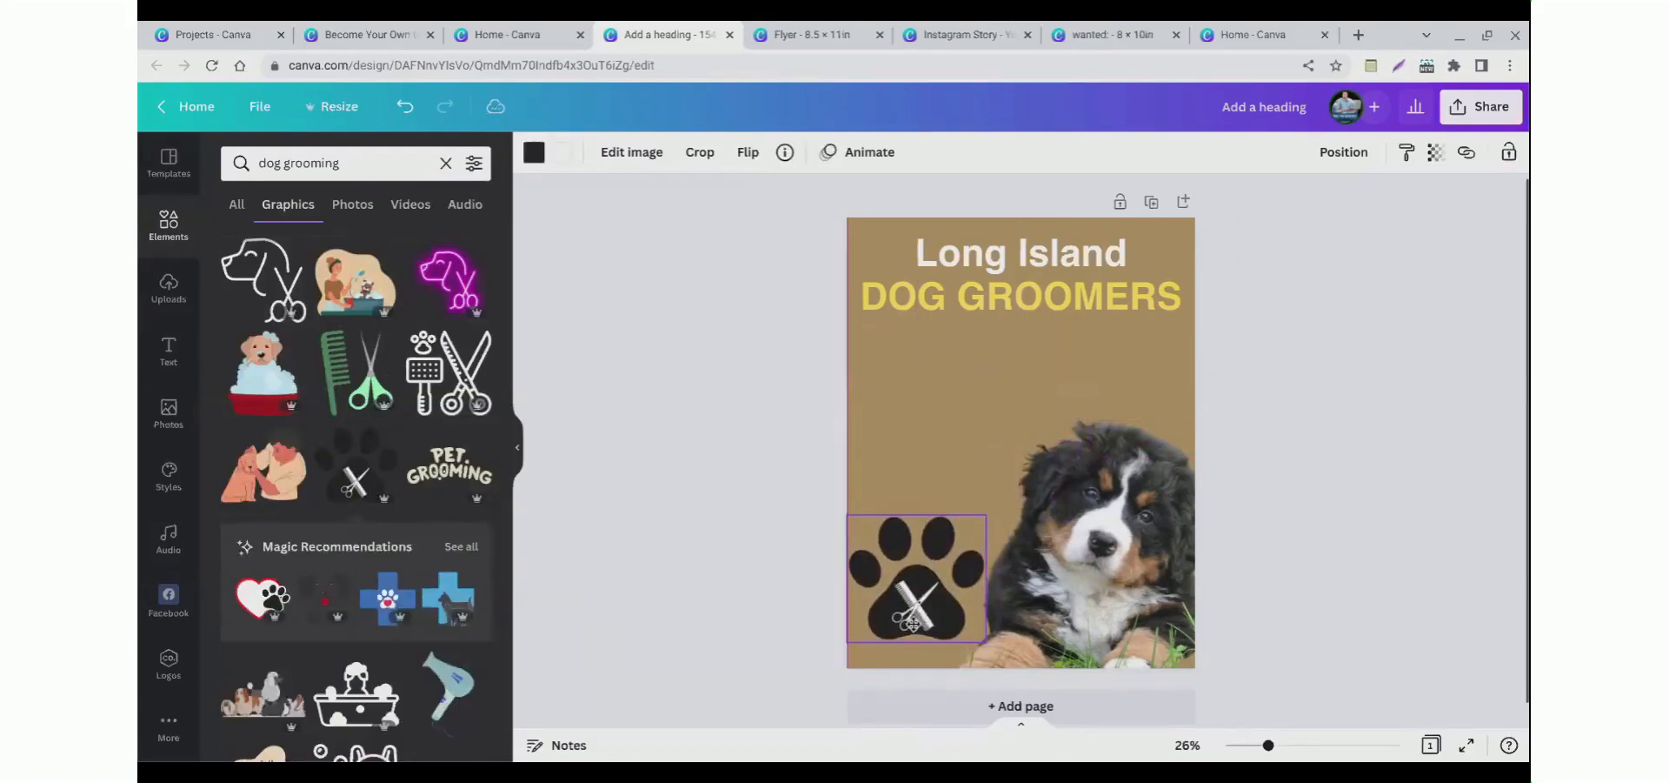
Step: Shrink the paw graphic slightly and reposition it in the lower-left corner
click(727, 504)
click(886, 588)
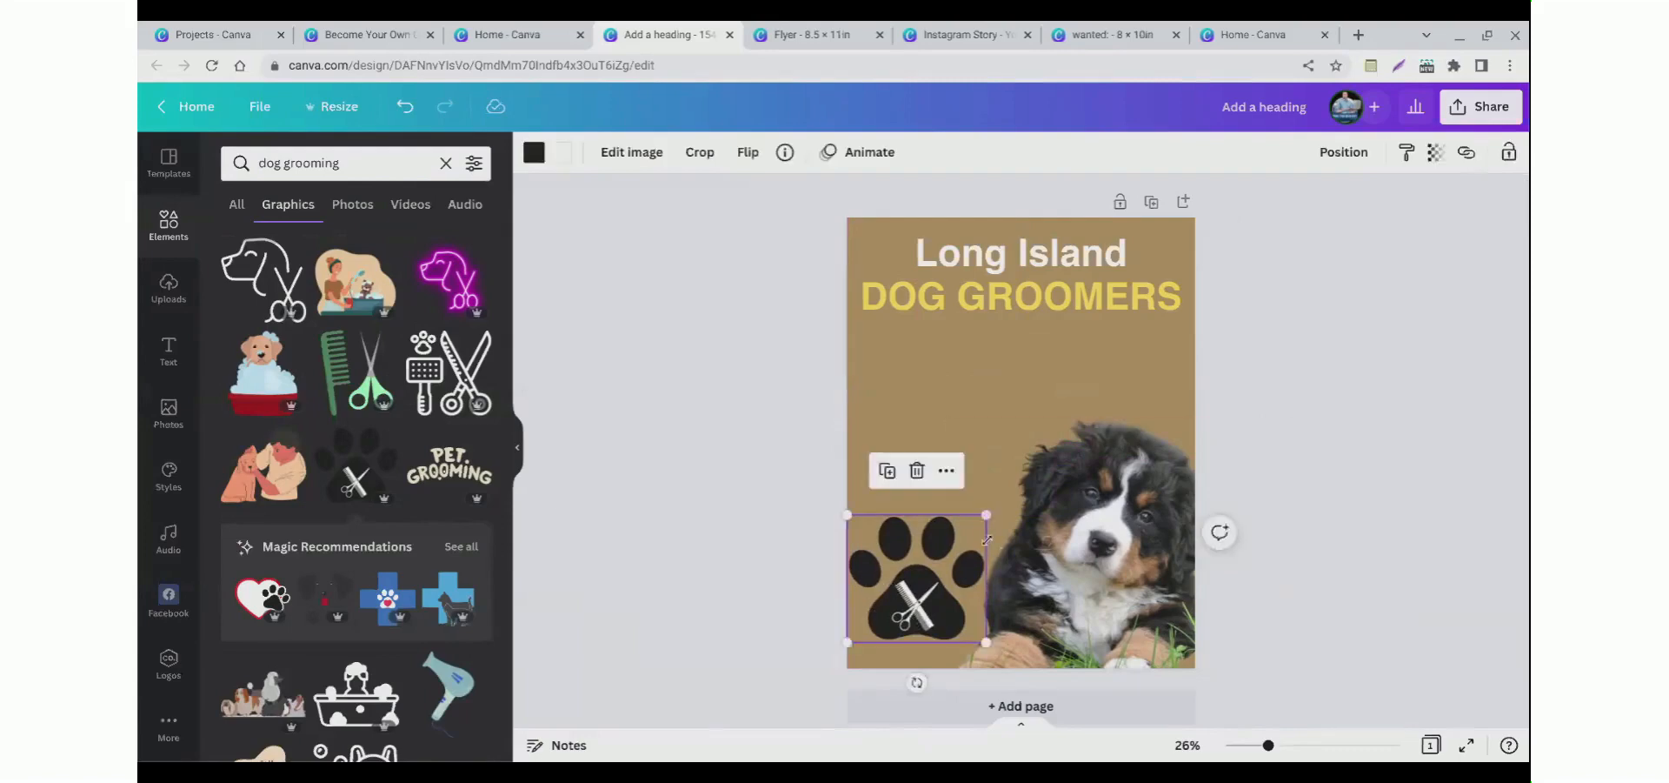
drag(986, 542, 967, 534)
drag(919, 601, 933, 606)
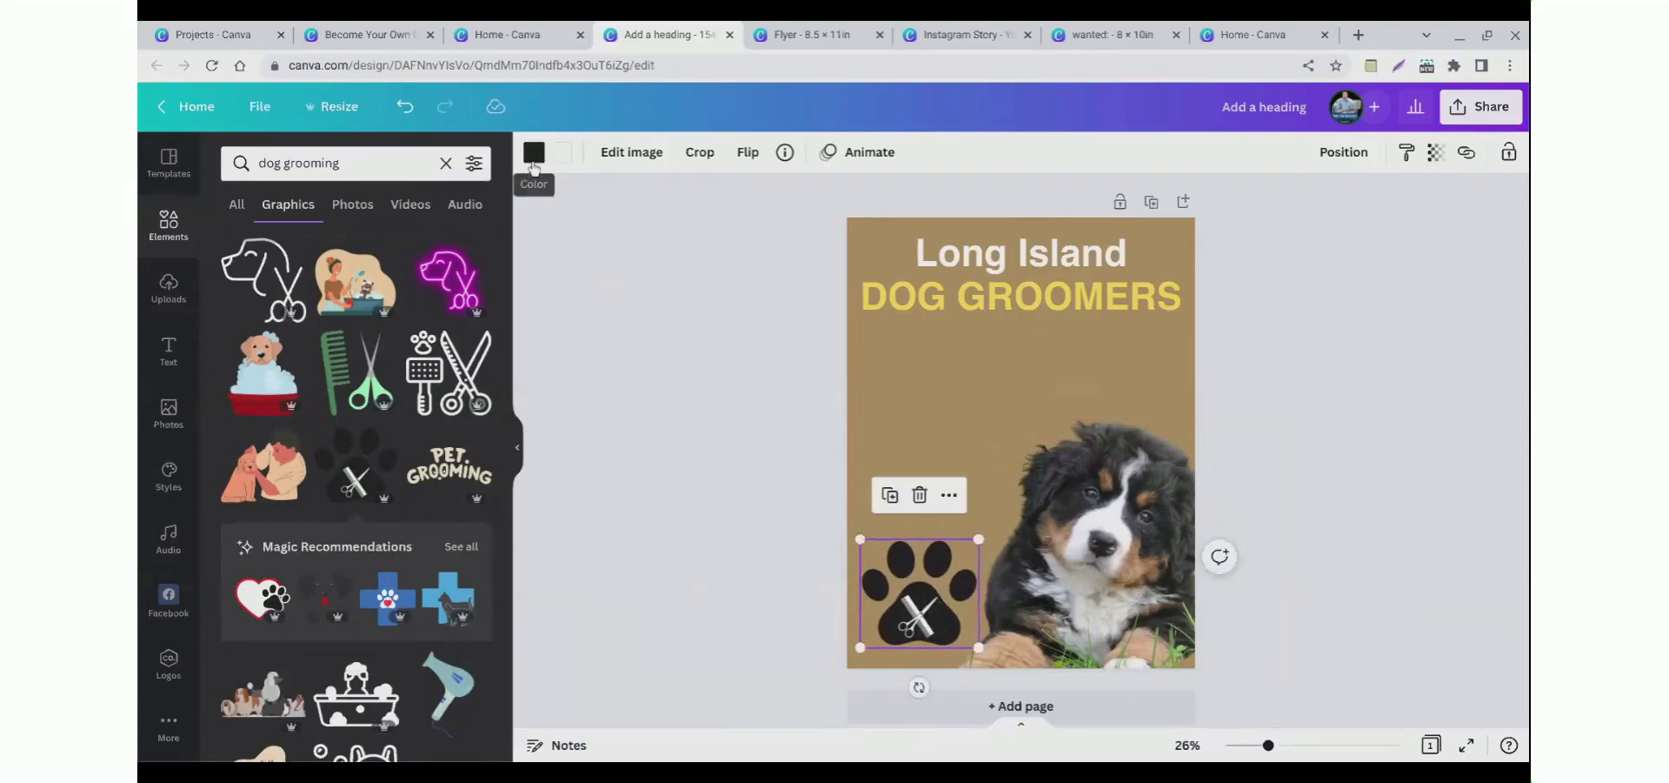
Step: Recolour the paw graphic with the document's yellow
click(533, 157)
click(338, 266)
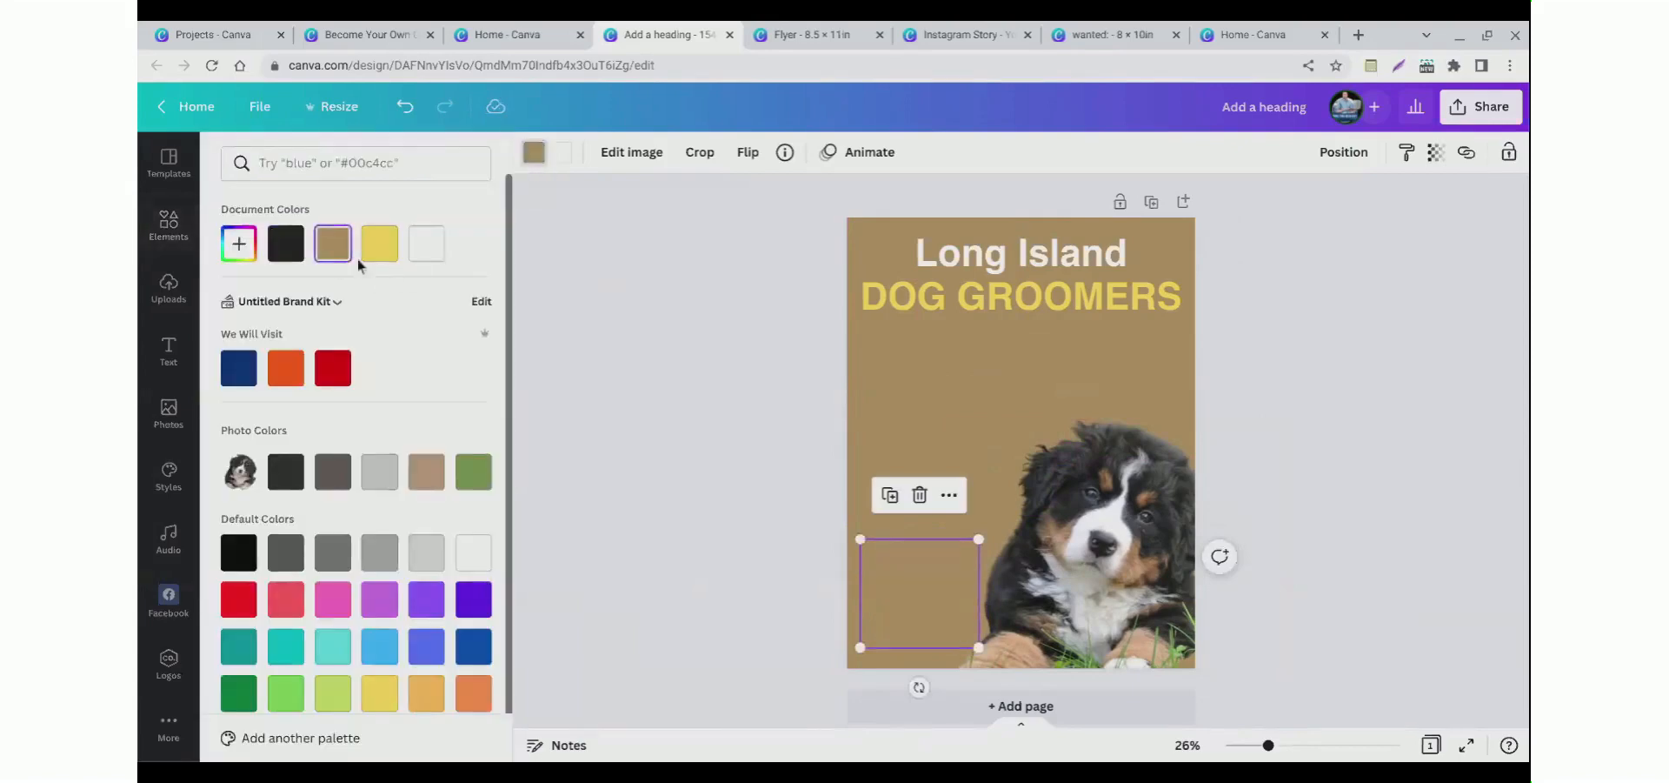
click(380, 262)
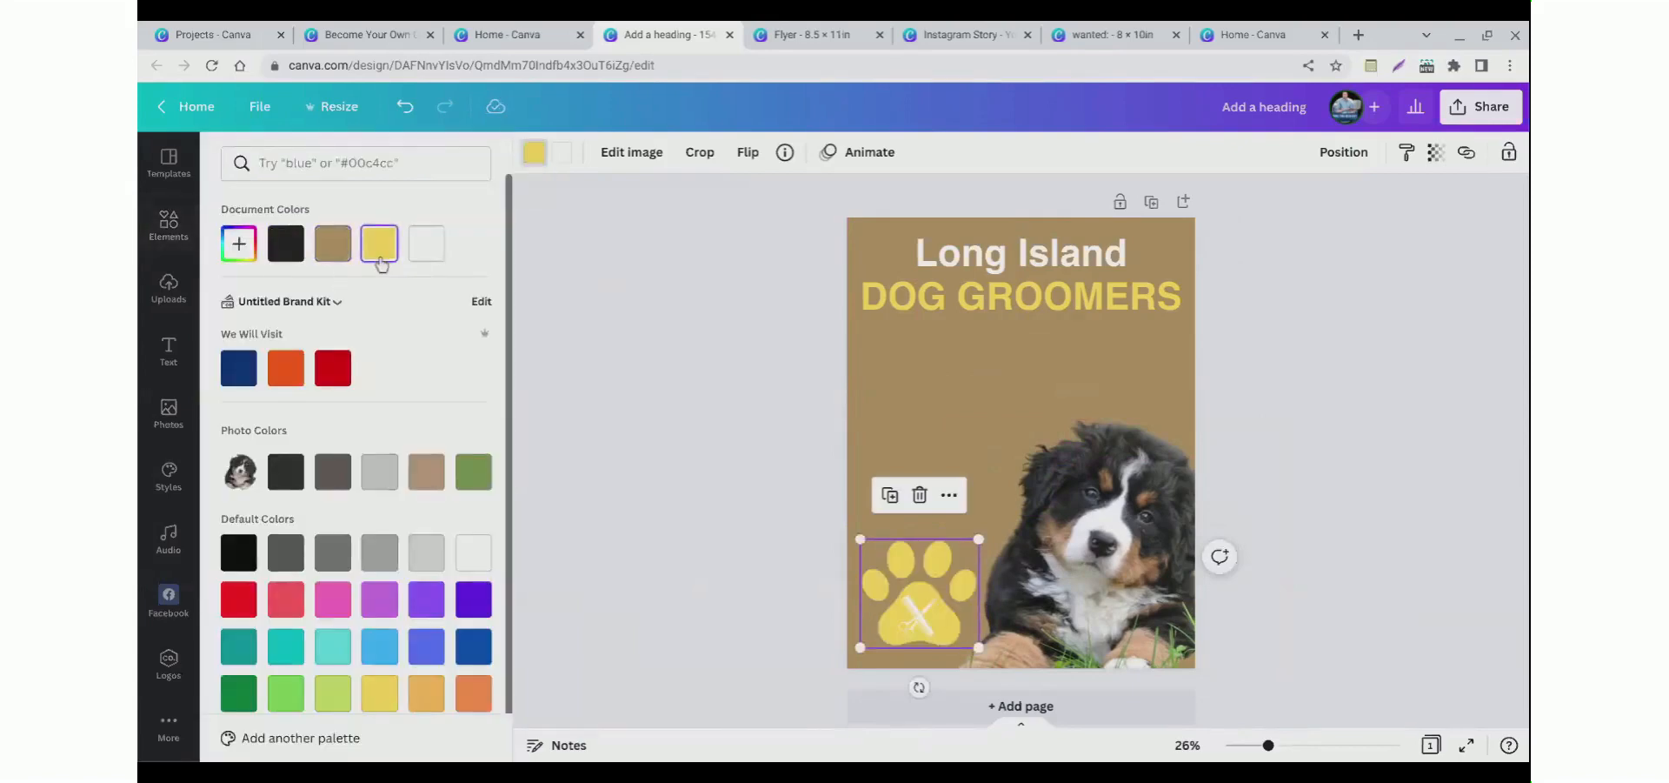
Step: Move the paw graphic up beside the puppy, near the middle of the page's left edge
click(749, 583)
click(792, 567)
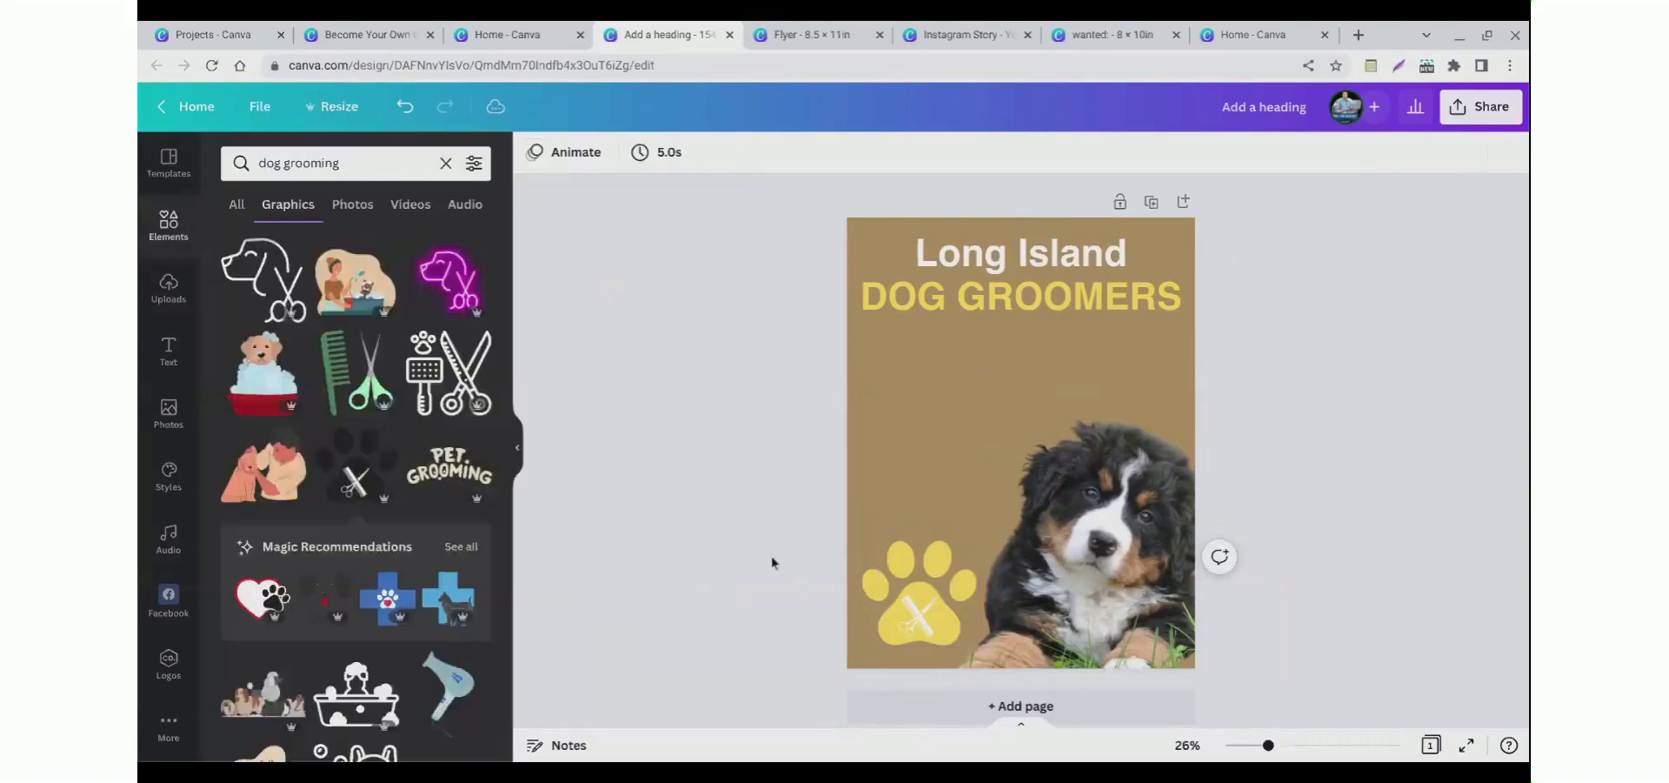
click(938, 629)
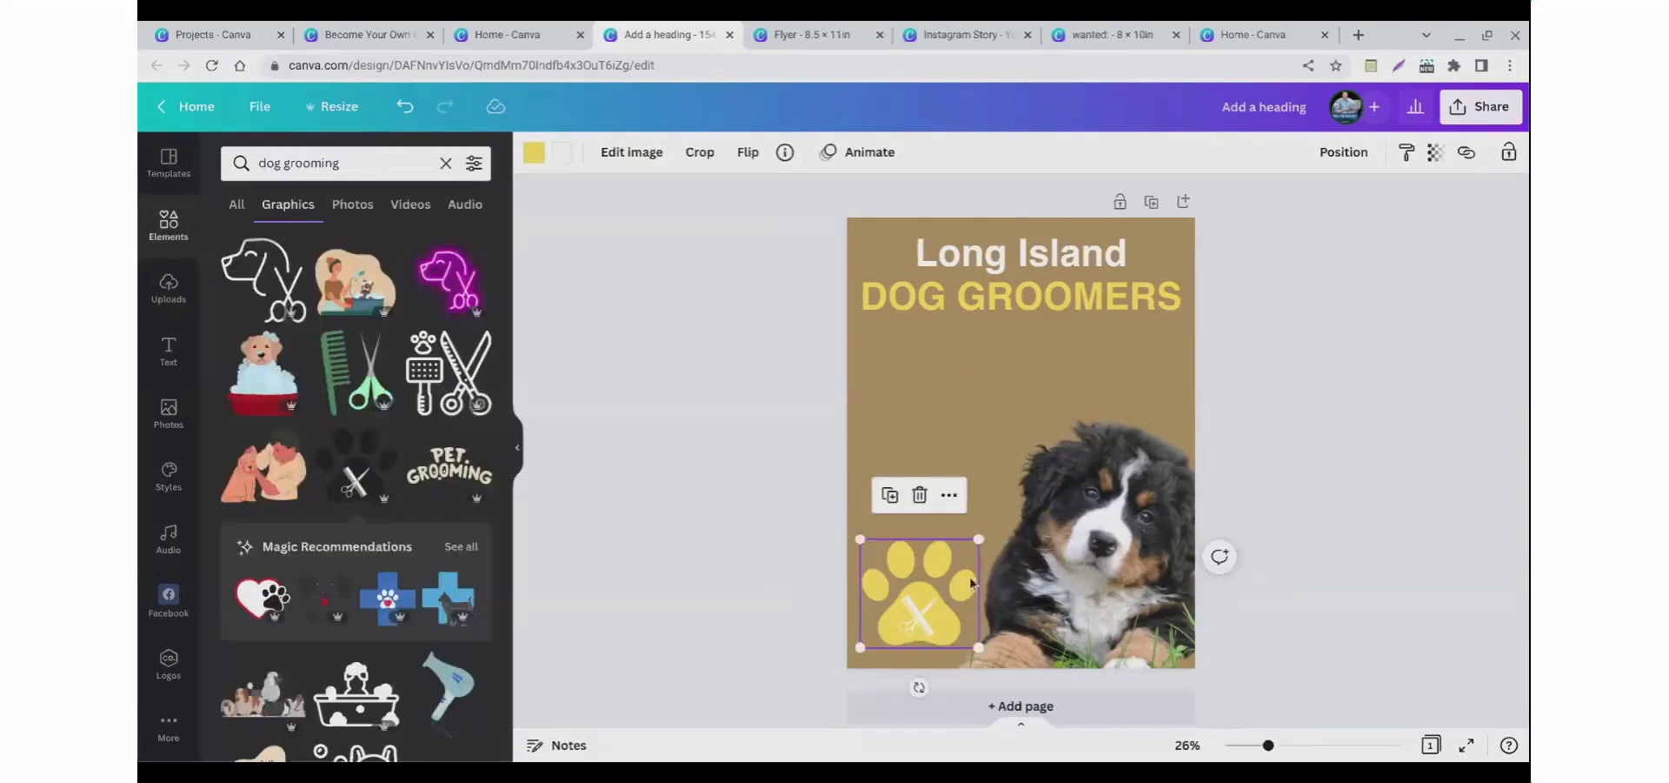
click(792, 577)
click(952, 586)
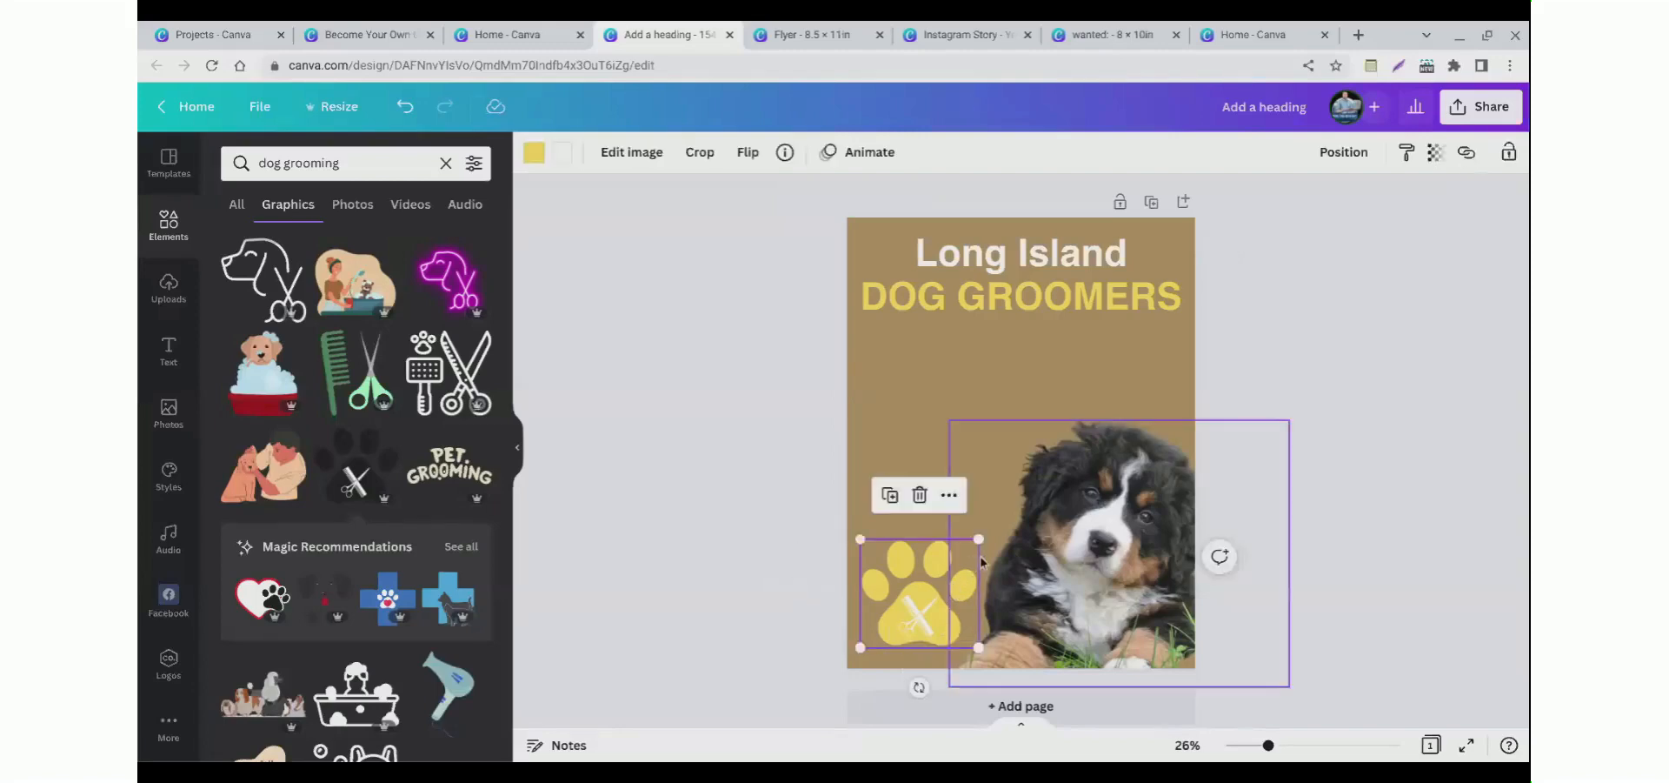
drag(903, 613, 914, 473)
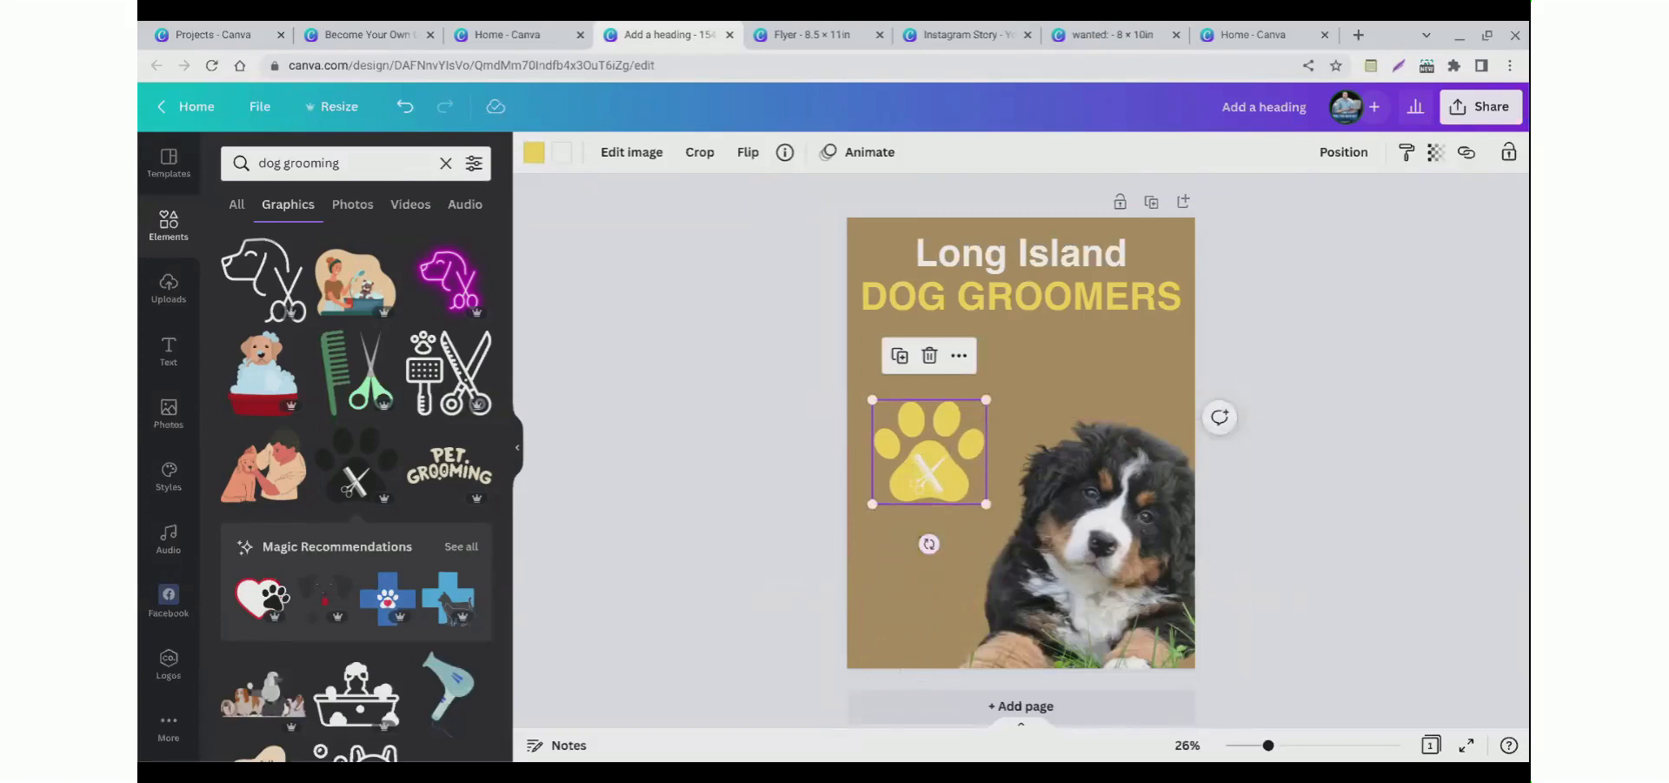
Step: Try rotating and repositioning the puppy photo, then undo the rotation
scroll(758, 561, up, 2)
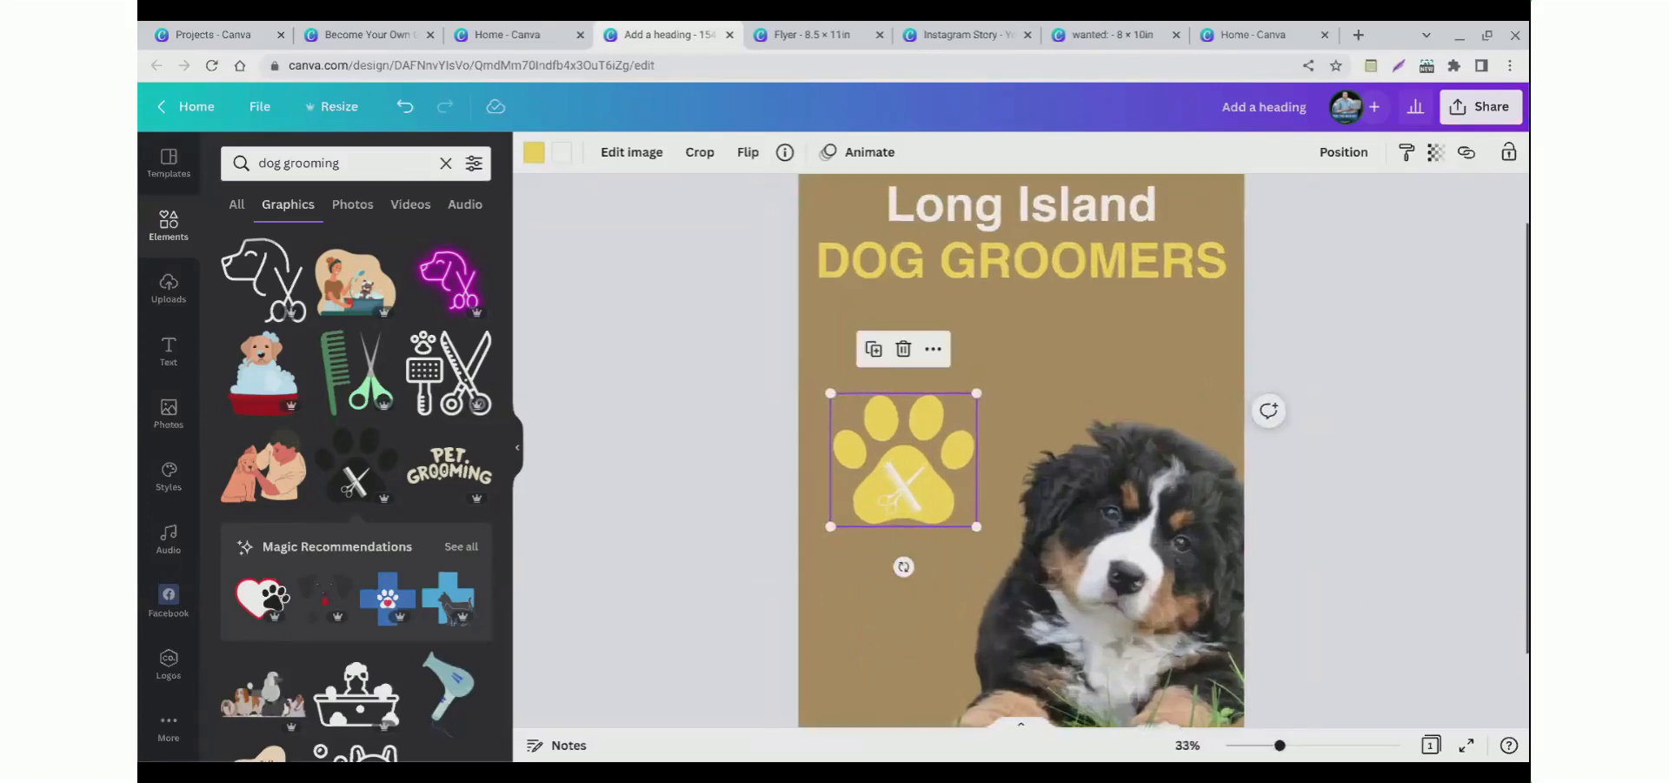
drag(904, 566, 913, 608)
drag(1065, 600, 1039, 491)
drag(1117, 716, 1050, 706)
drag(1081, 539, 1121, 653)
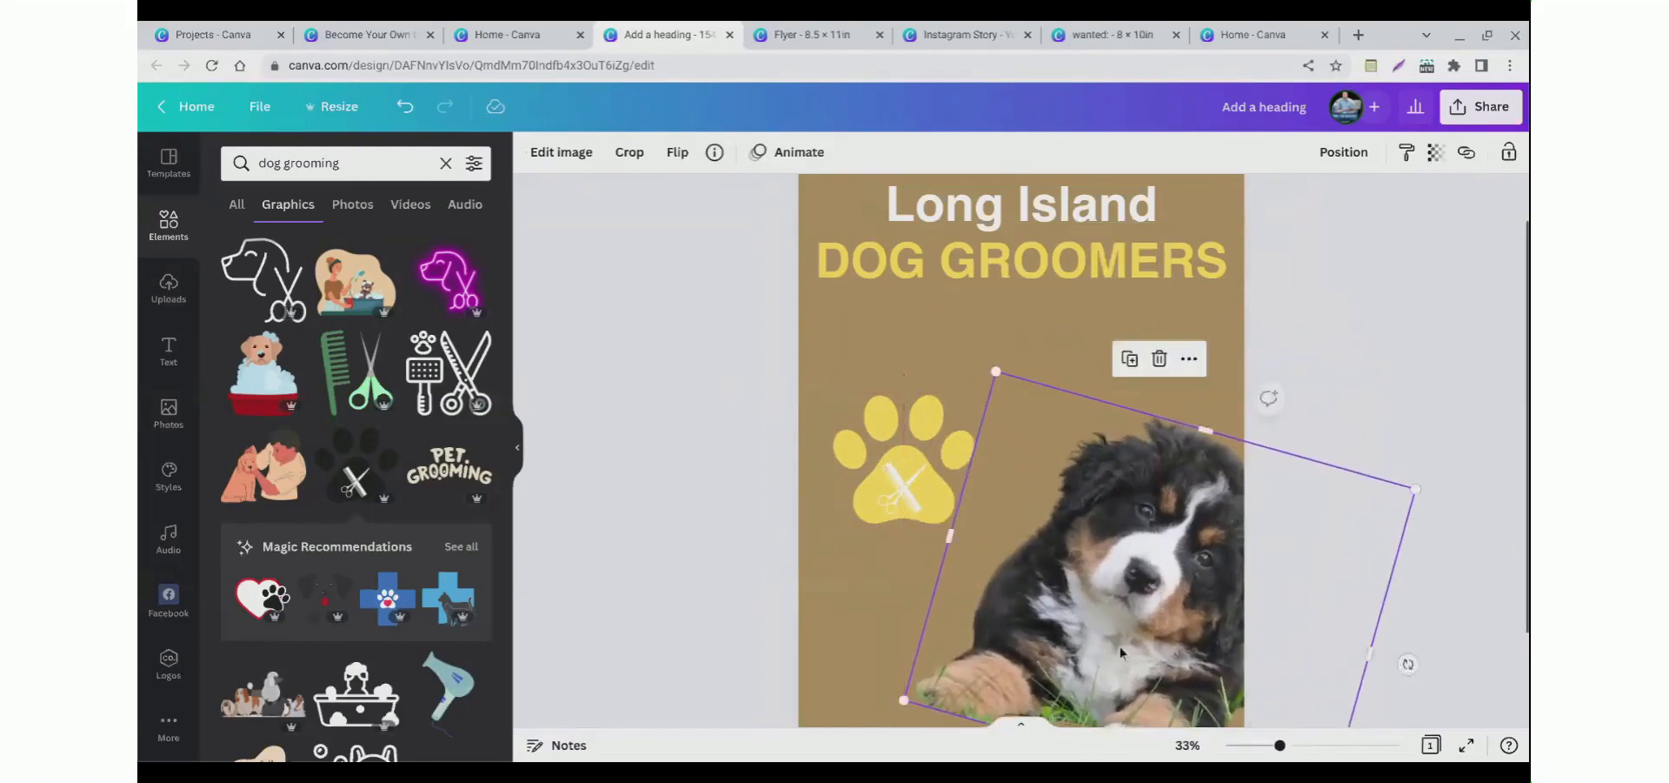
key(ctrl+z)
key(ctrl+z)
drag(1098, 590, 1135, 693)
click(904, 456)
click(680, 473)
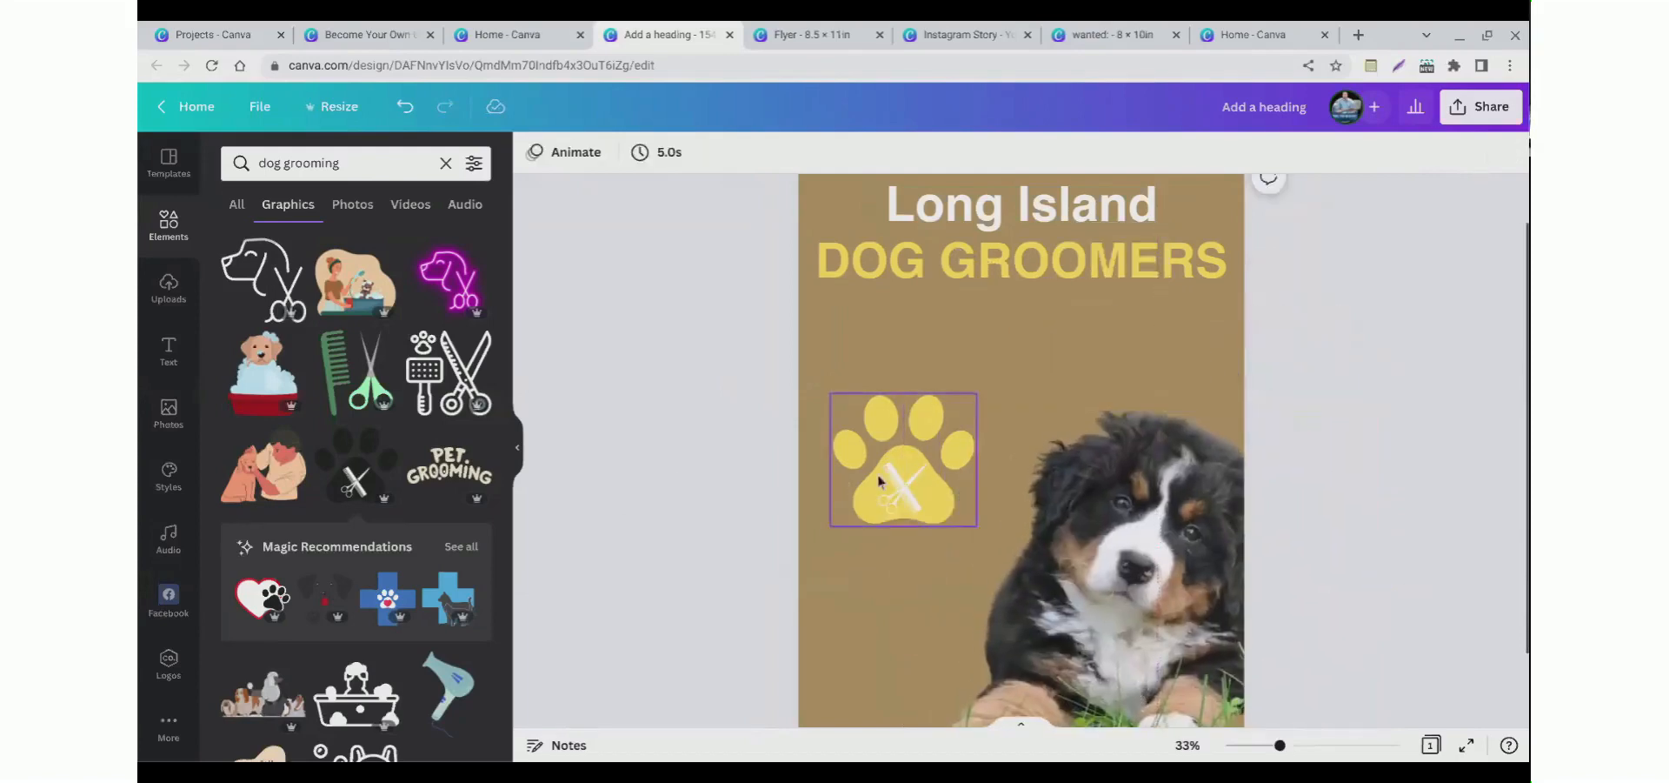
click(896, 284)
drag(987, 287, 947, 254)
key(Escape)
Step: Tilt the paw graphic slightly and place it back in the page's lower-left corner
click(895, 474)
drag(895, 471, 951, 419)
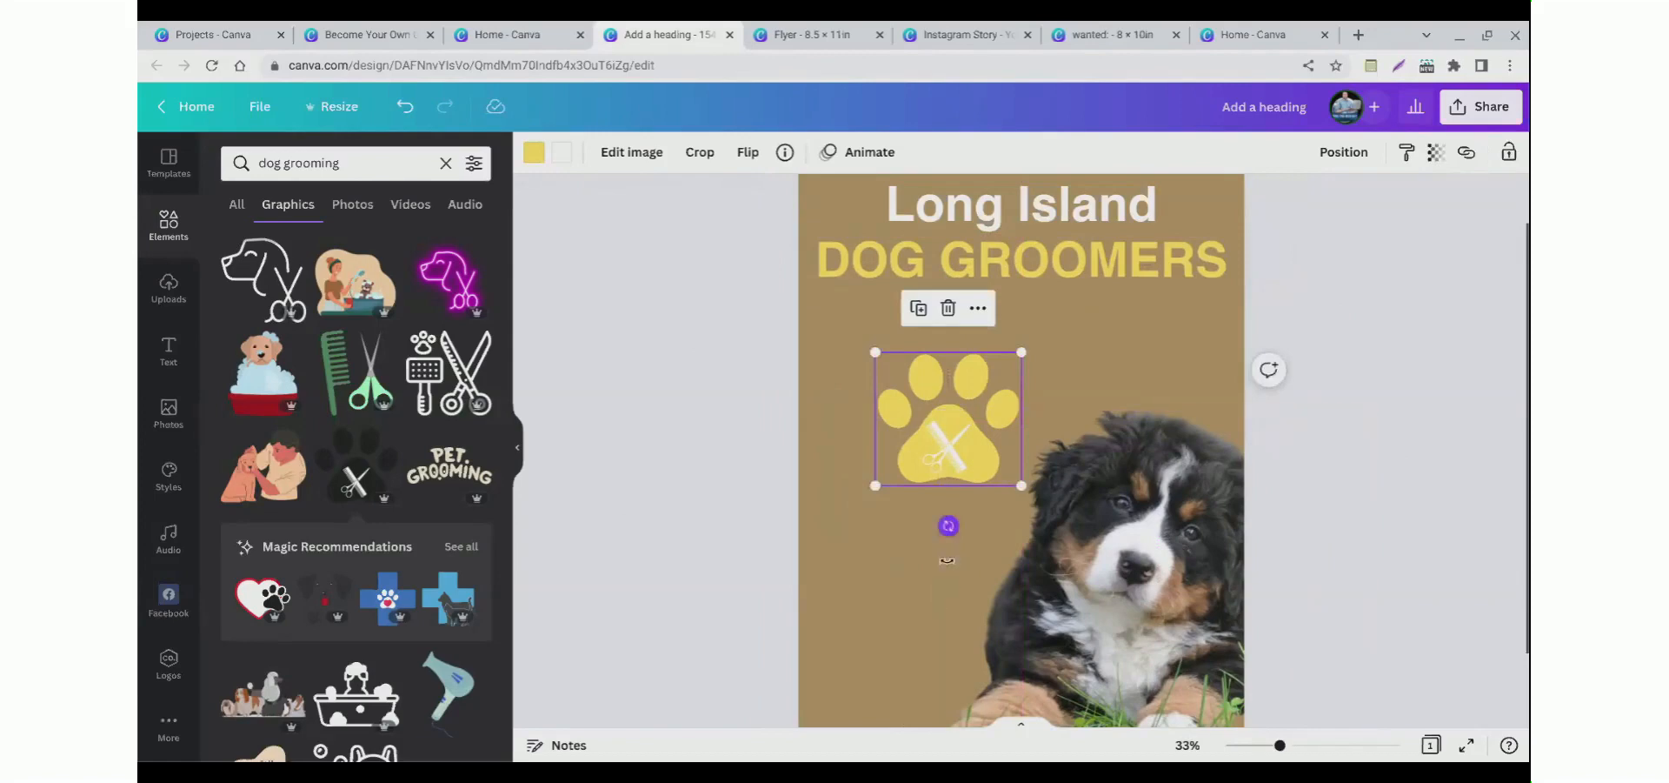
drag(949, 555, 916, 558)
click(734, 487)
click(917, 465)
click(764, 513)
drag(918, 462, 856, 625)
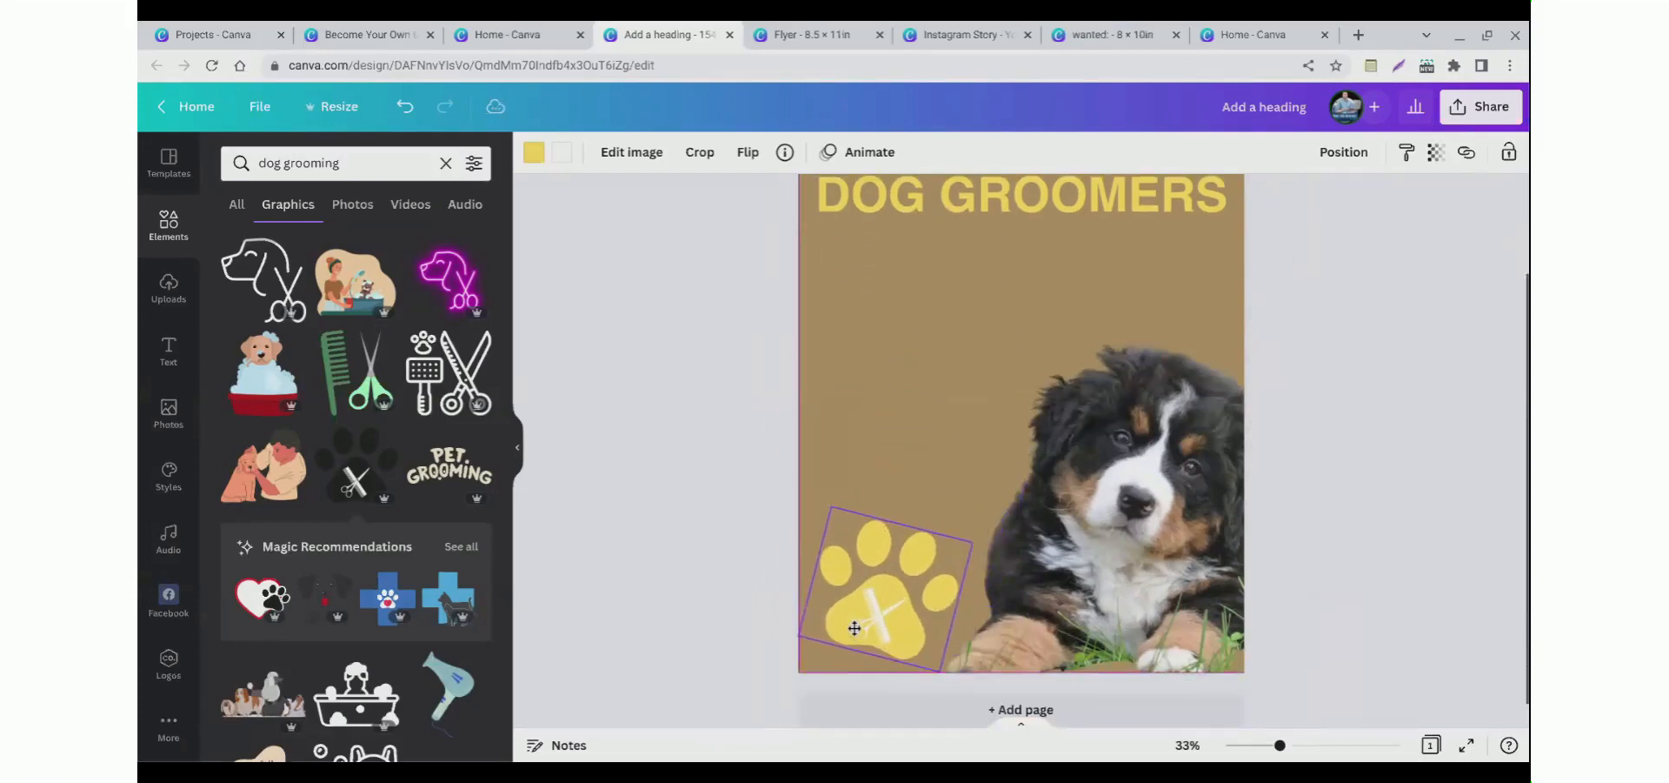
click(648, 563)
Step: Search the elements library for "square" shapes
scroll(648, 562, up, 2)
scroll(648, 557, down, 1)
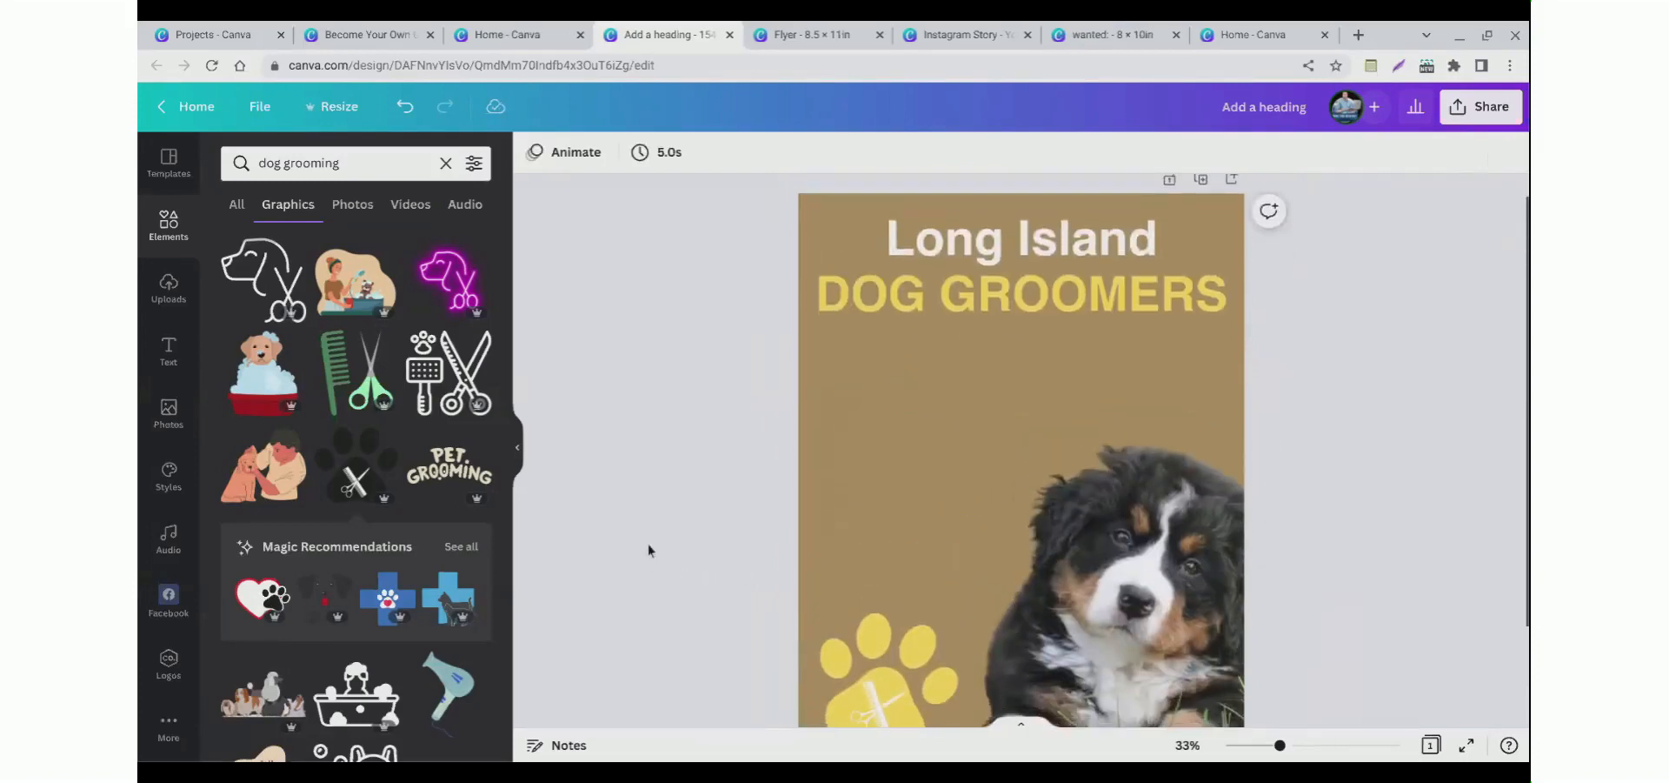
click(164, 228)
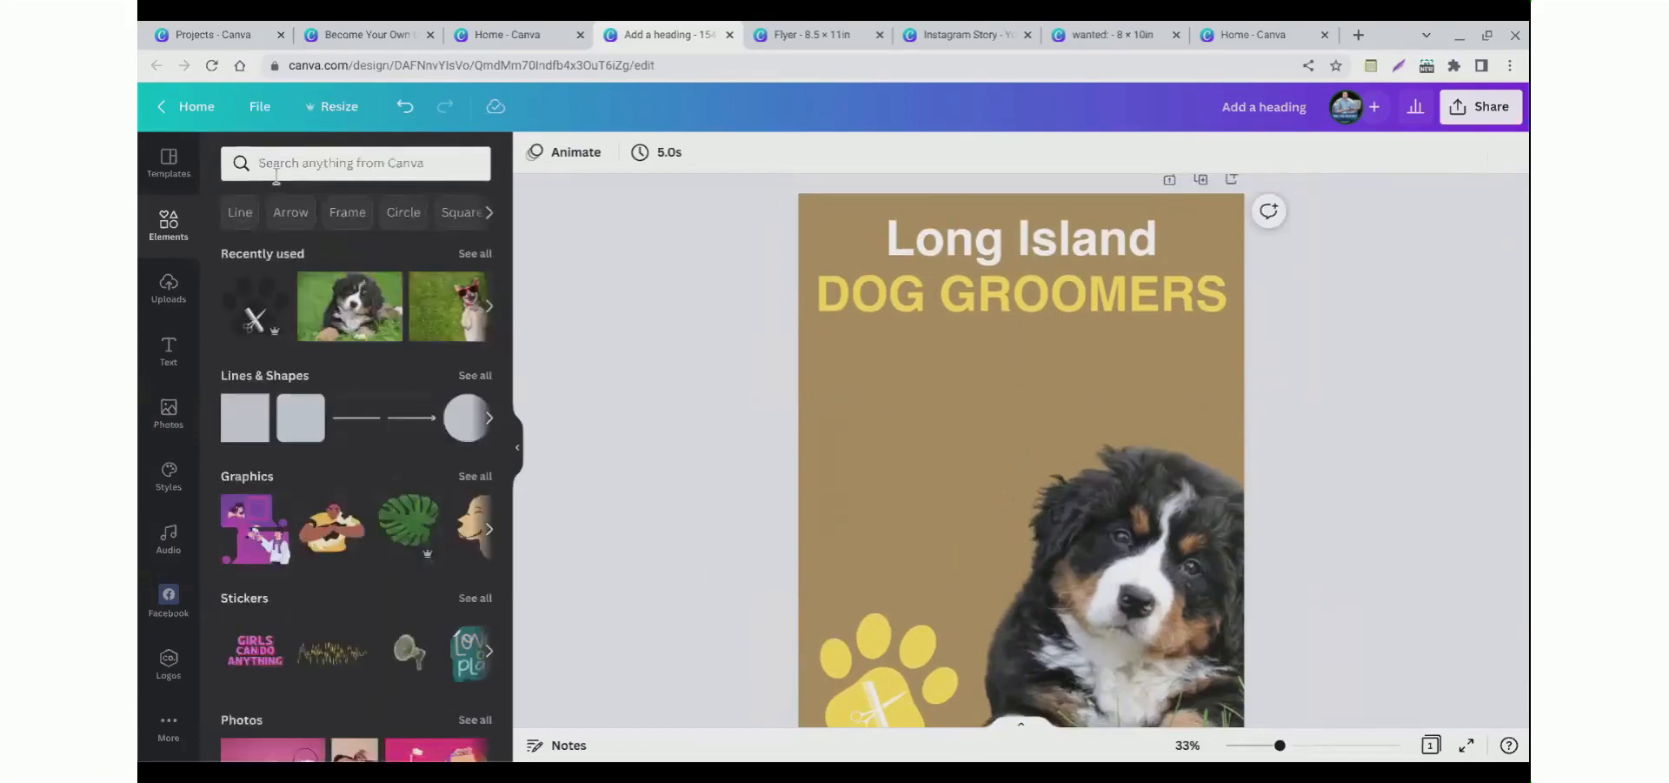
click(275, 174)
text(square)
key(Return)
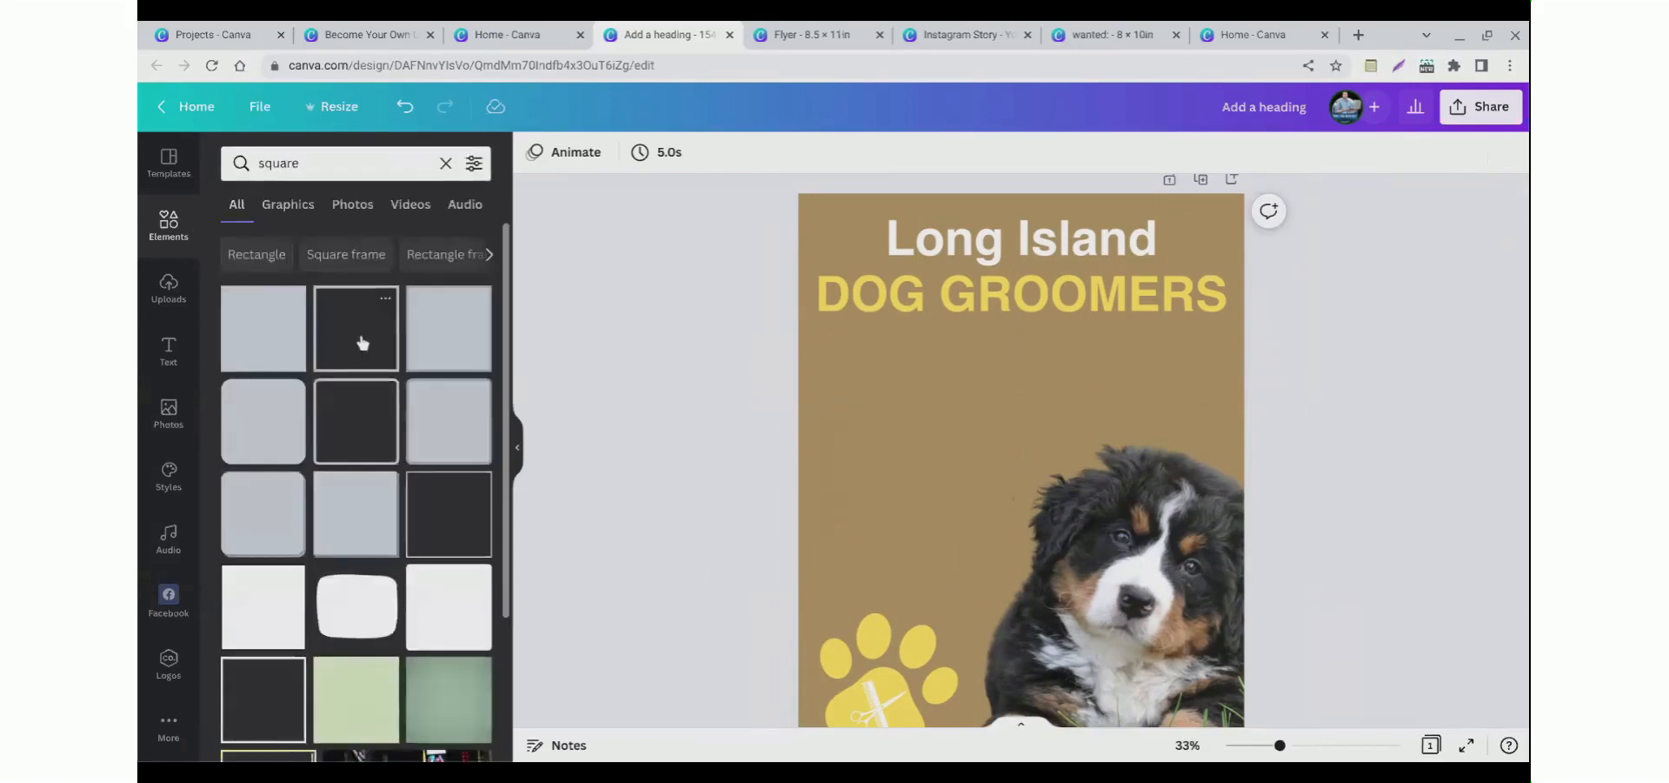
click(362, 342)
drag(920, 458, 807, 283)
drag(1020, 421, 1060, 374)
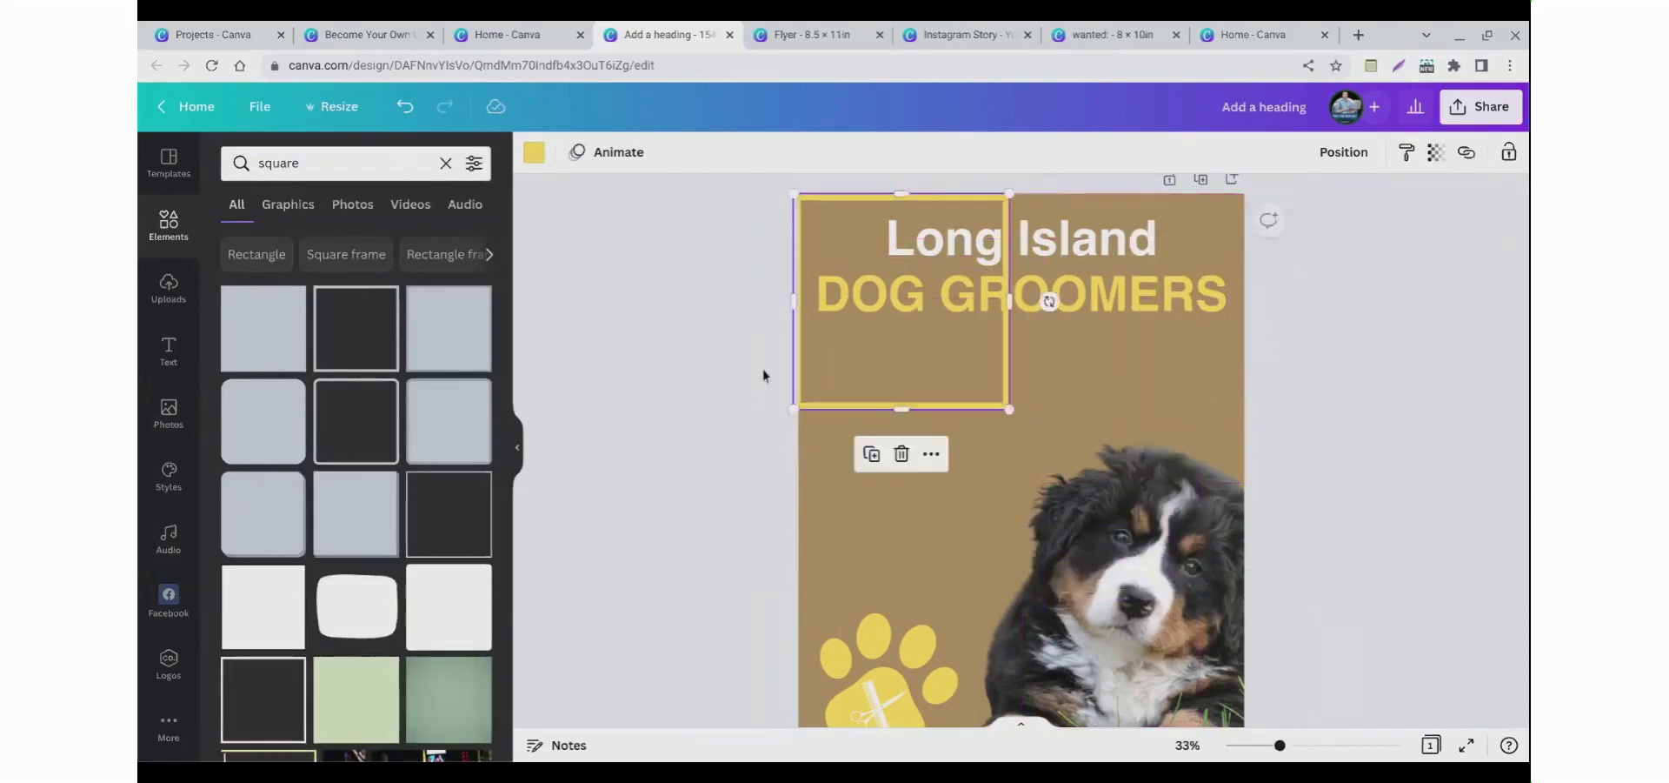
key(Delete)
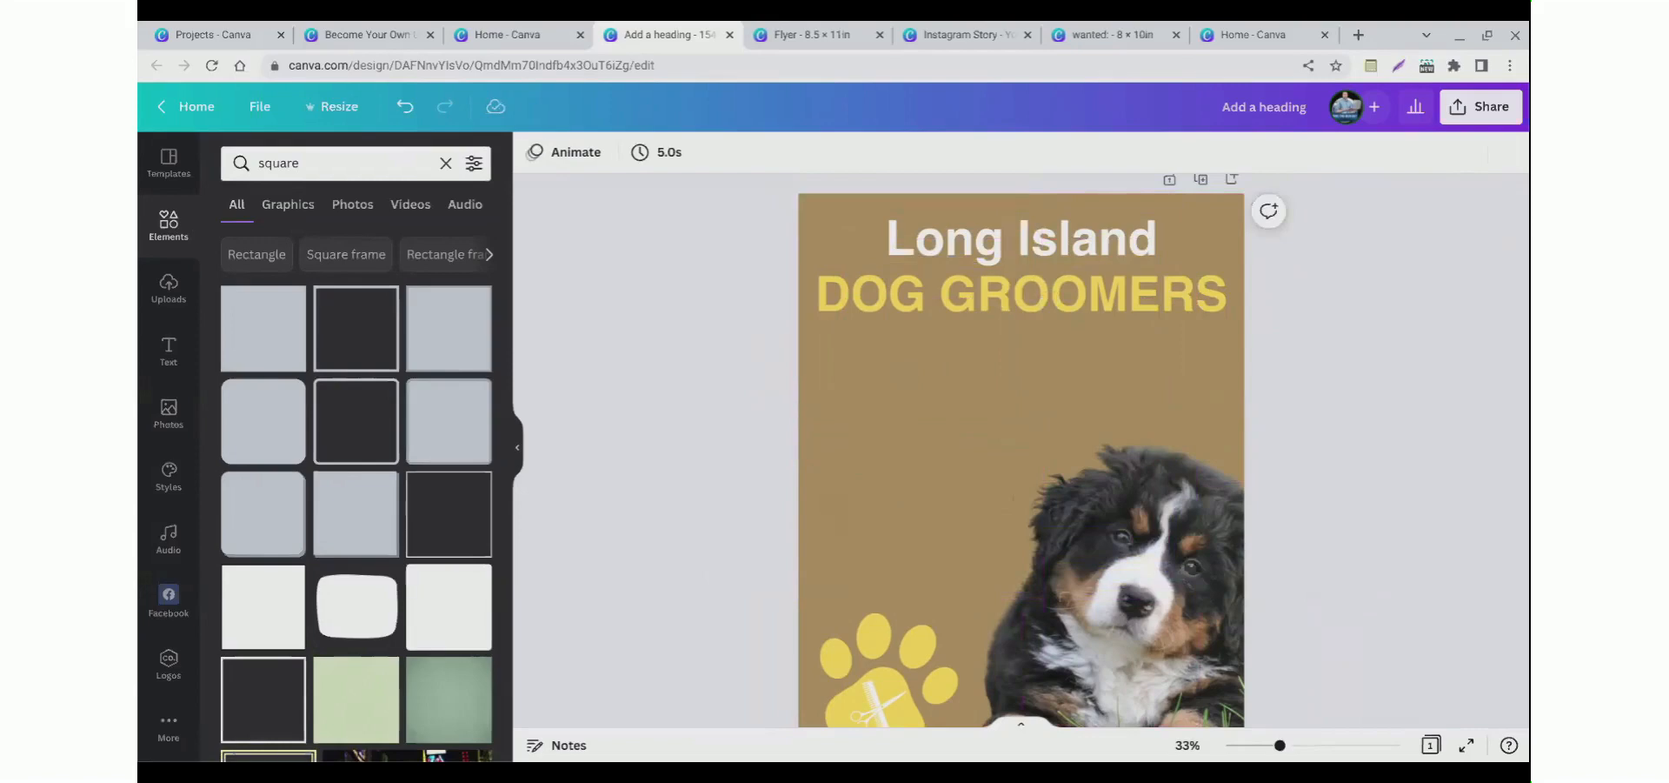
Step: Add a yellow square and stretch it into a full-width band just below the titles
click(269, 354)
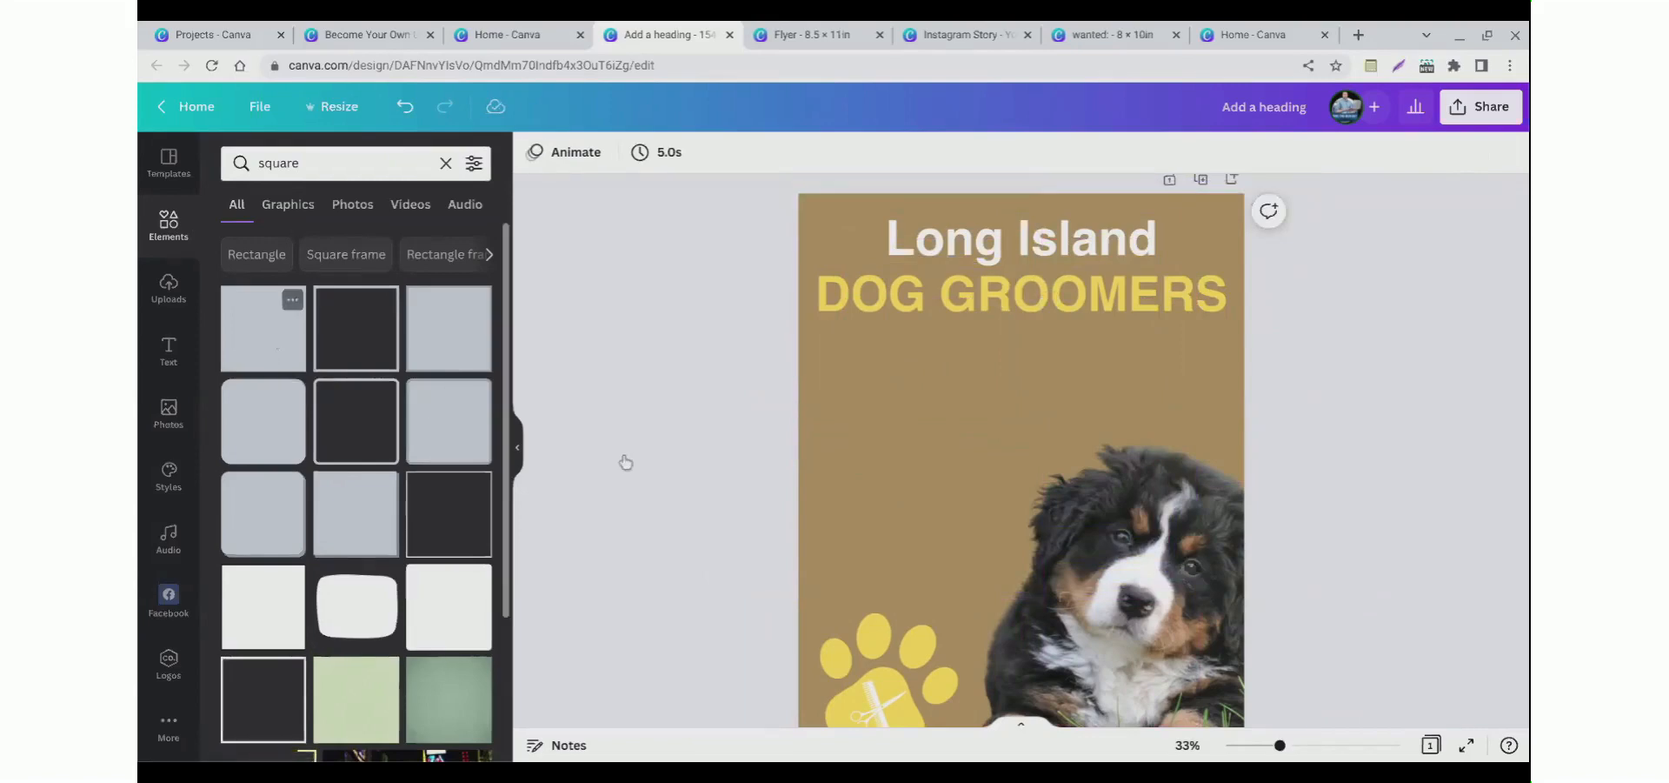
drag(982, 498, 805, 432)
mouse_move(842, 482)
mouse_down()
mouse_move(842, 413)
mouse_move(843, 539)
mouse_move(843, 500)
mouse_up()
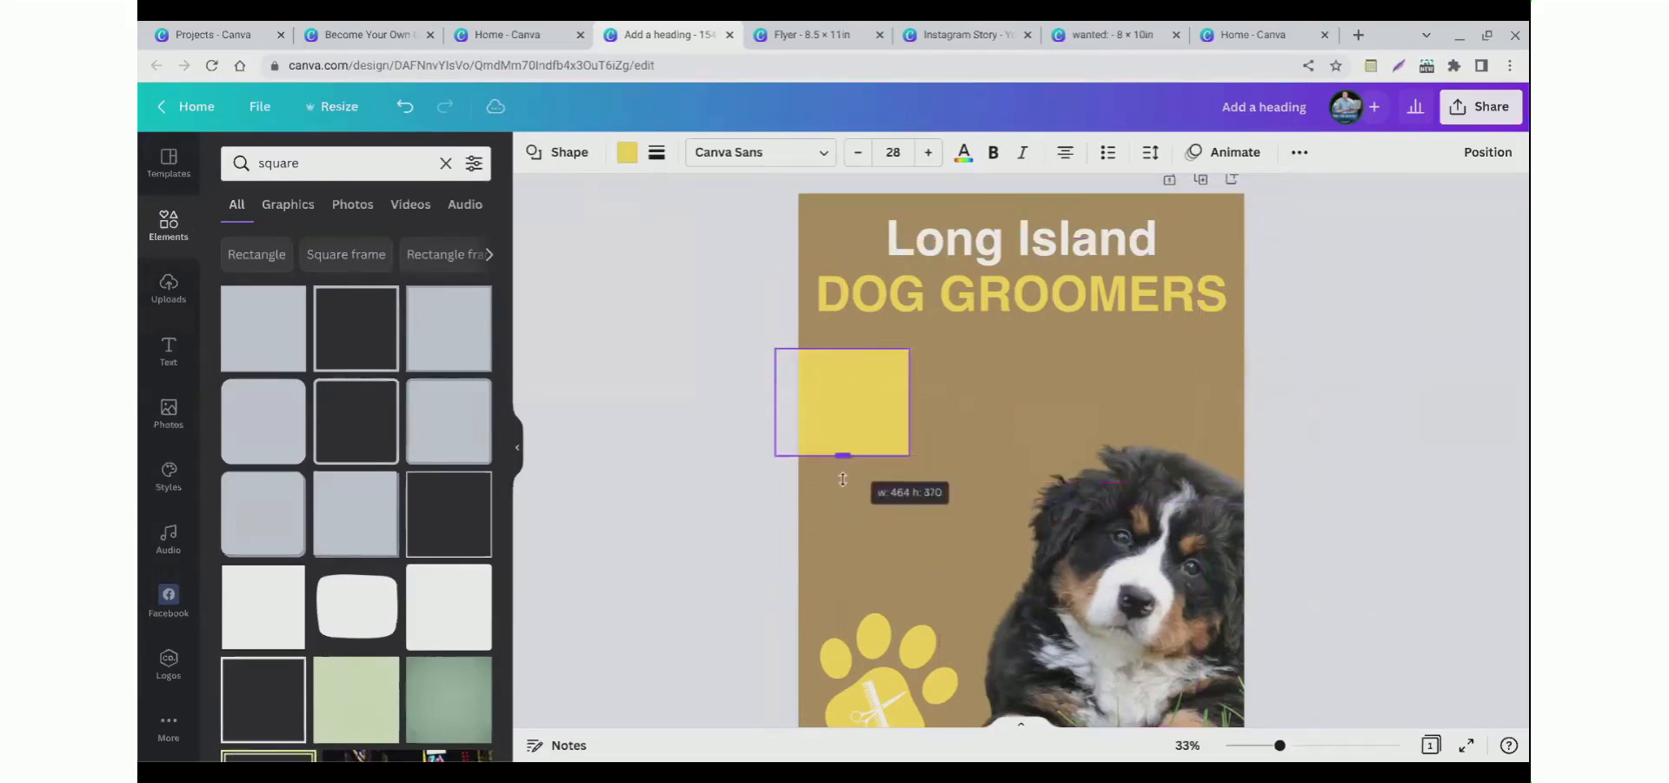
drag(909, 402, 1262, 445)
drag(1011, 478, 1014, 430)
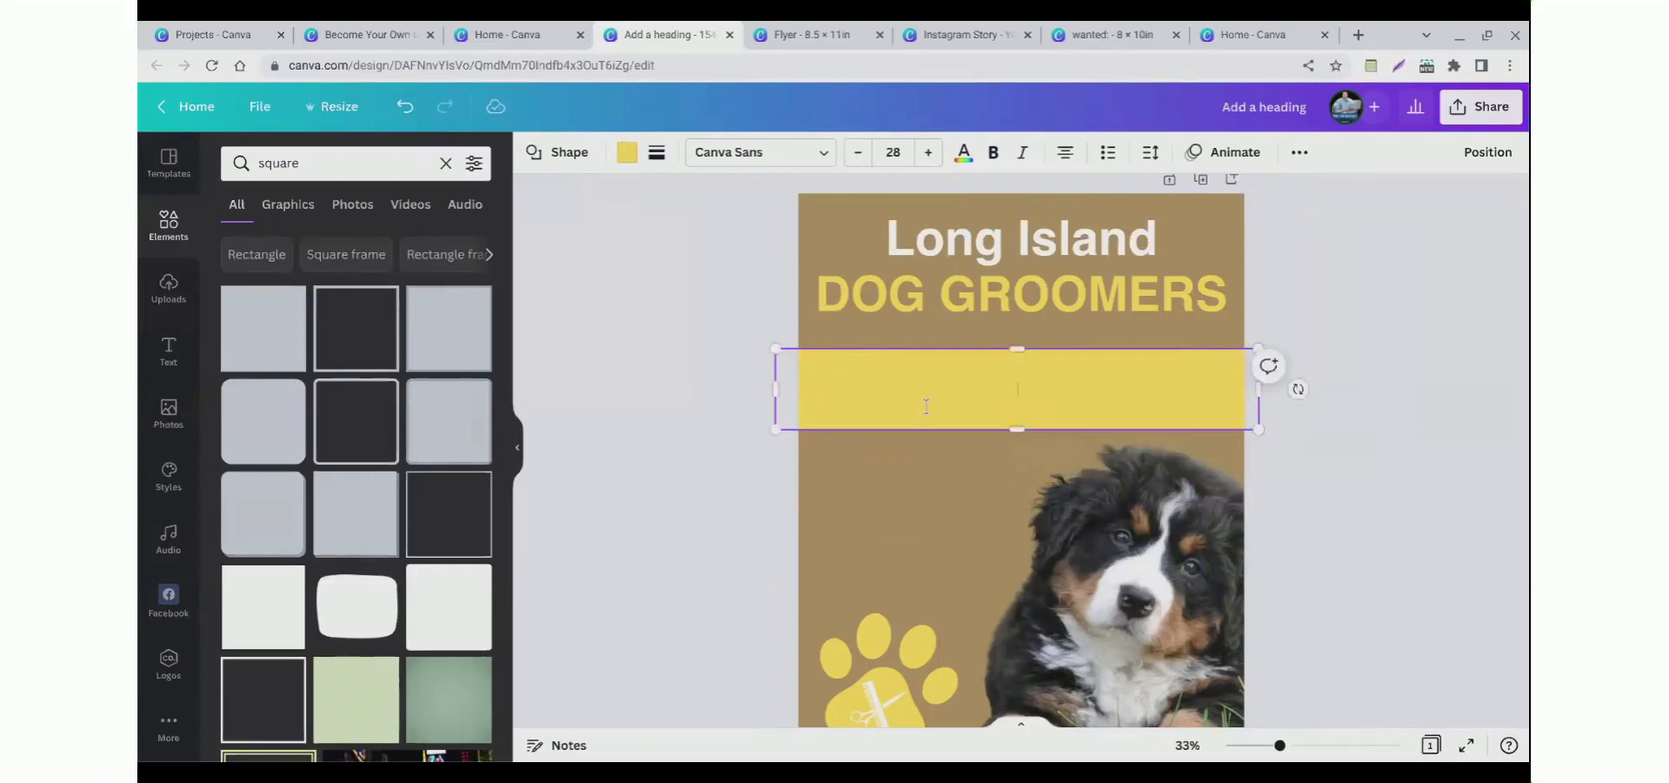
click(708, 383)
drag(878, 411, 879, 401)
click(645, 399)
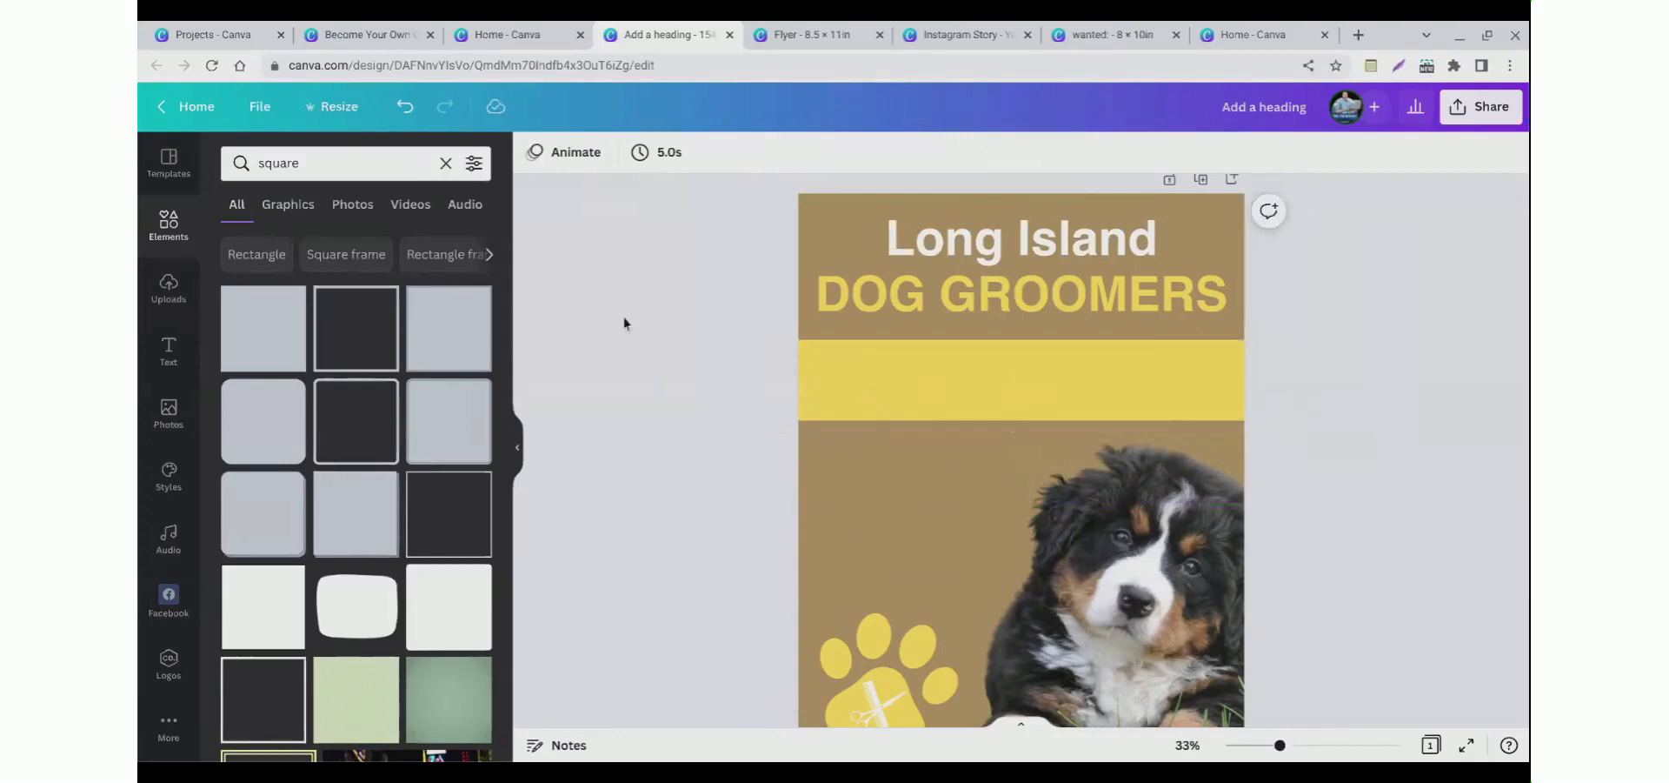
Step: Duplicate the Long Island heading, move the copy onto the yellow band, and change its text to "20% OFF SPECIAL"
click(913, 270)
key(ctrl+d)
drag(922, 271, 875, 404)
double_click(875, 403)
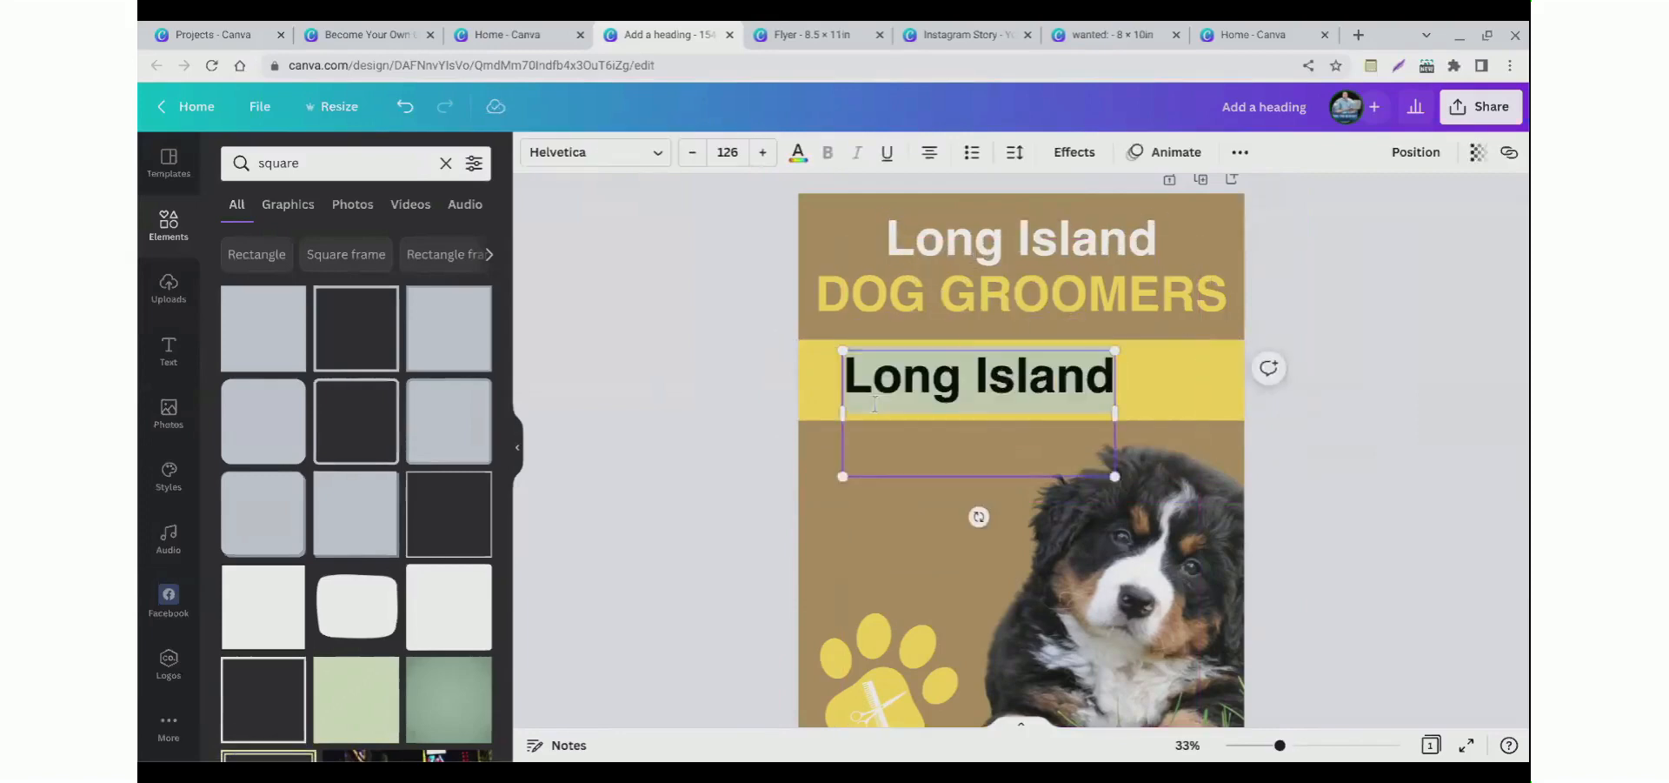
key(BackSpace)
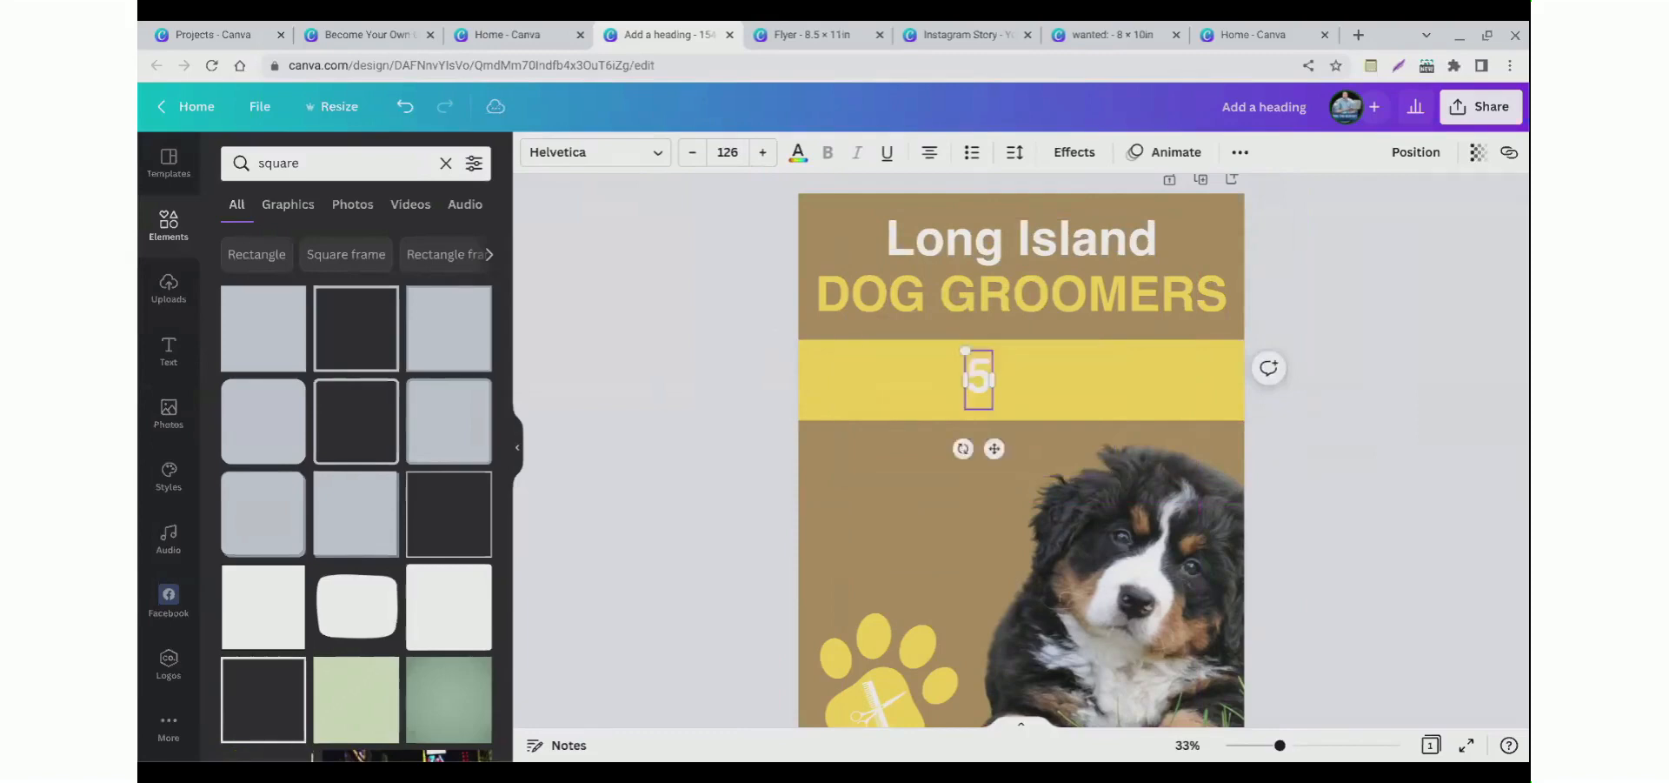
text(20%)
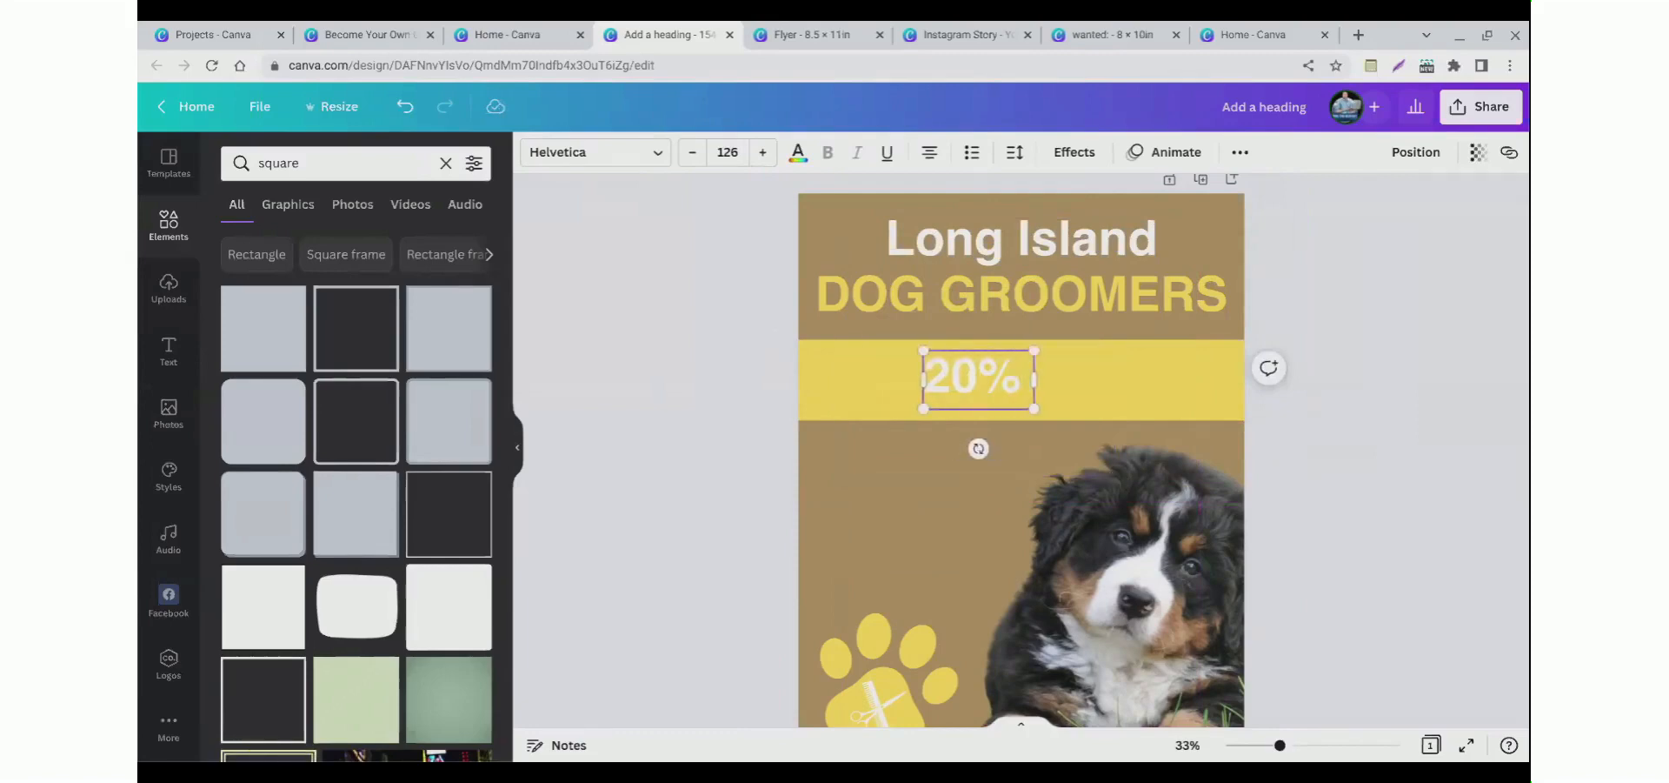
text( OFF SPECIAL)
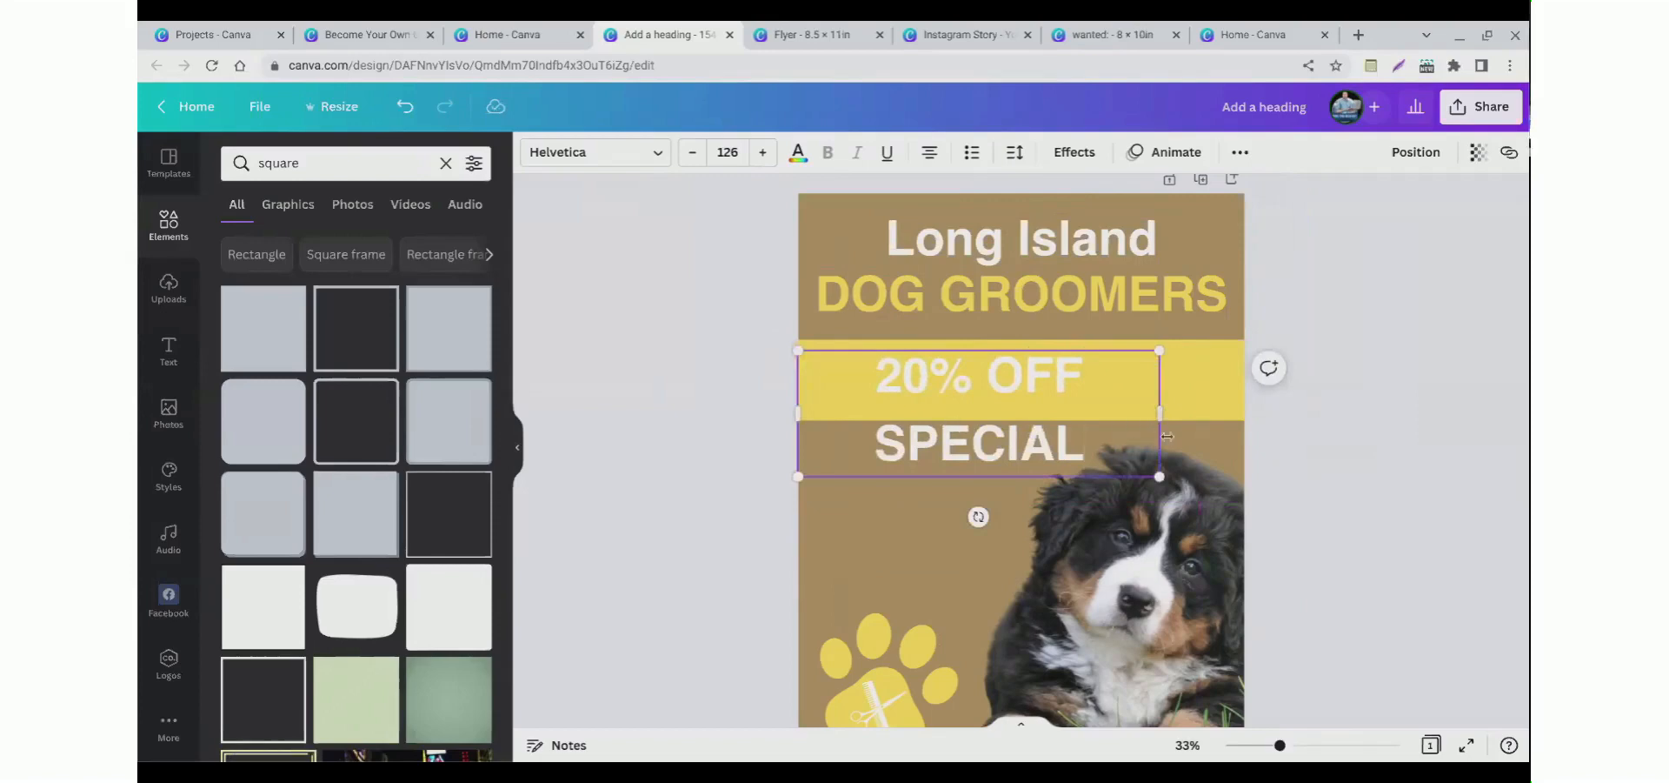
Step: Widen the new text box so "20% OFF SPECIAL" fits on one line across the band
drag(1160, 414, 1291, 432)
drag(929, 398, 907, 396)
click(720, 363)
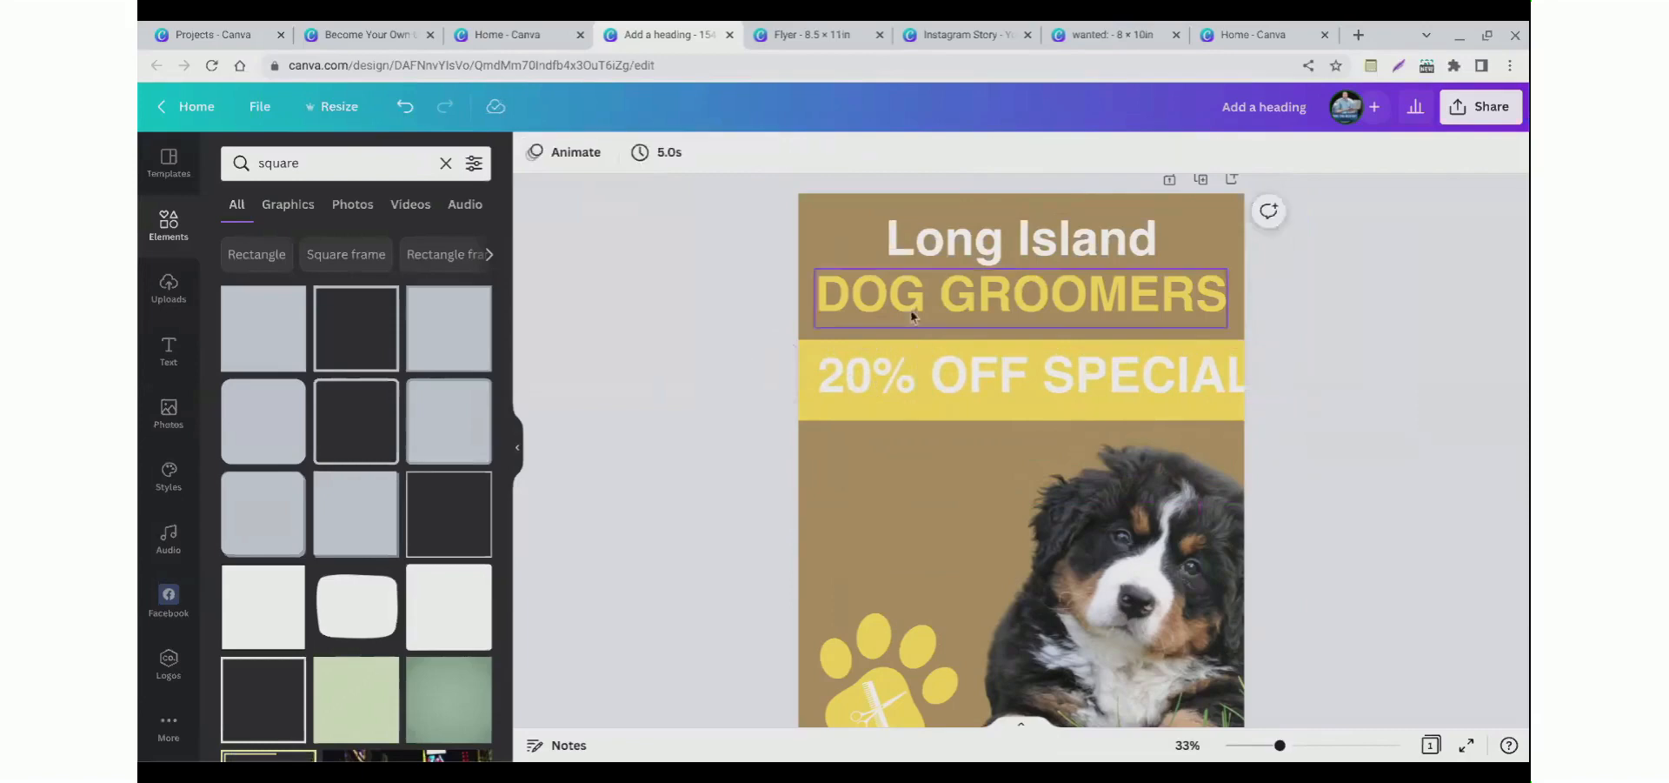
Step: Toggle uppercase lettering on the Long Island heading on and off
click(977, 260)
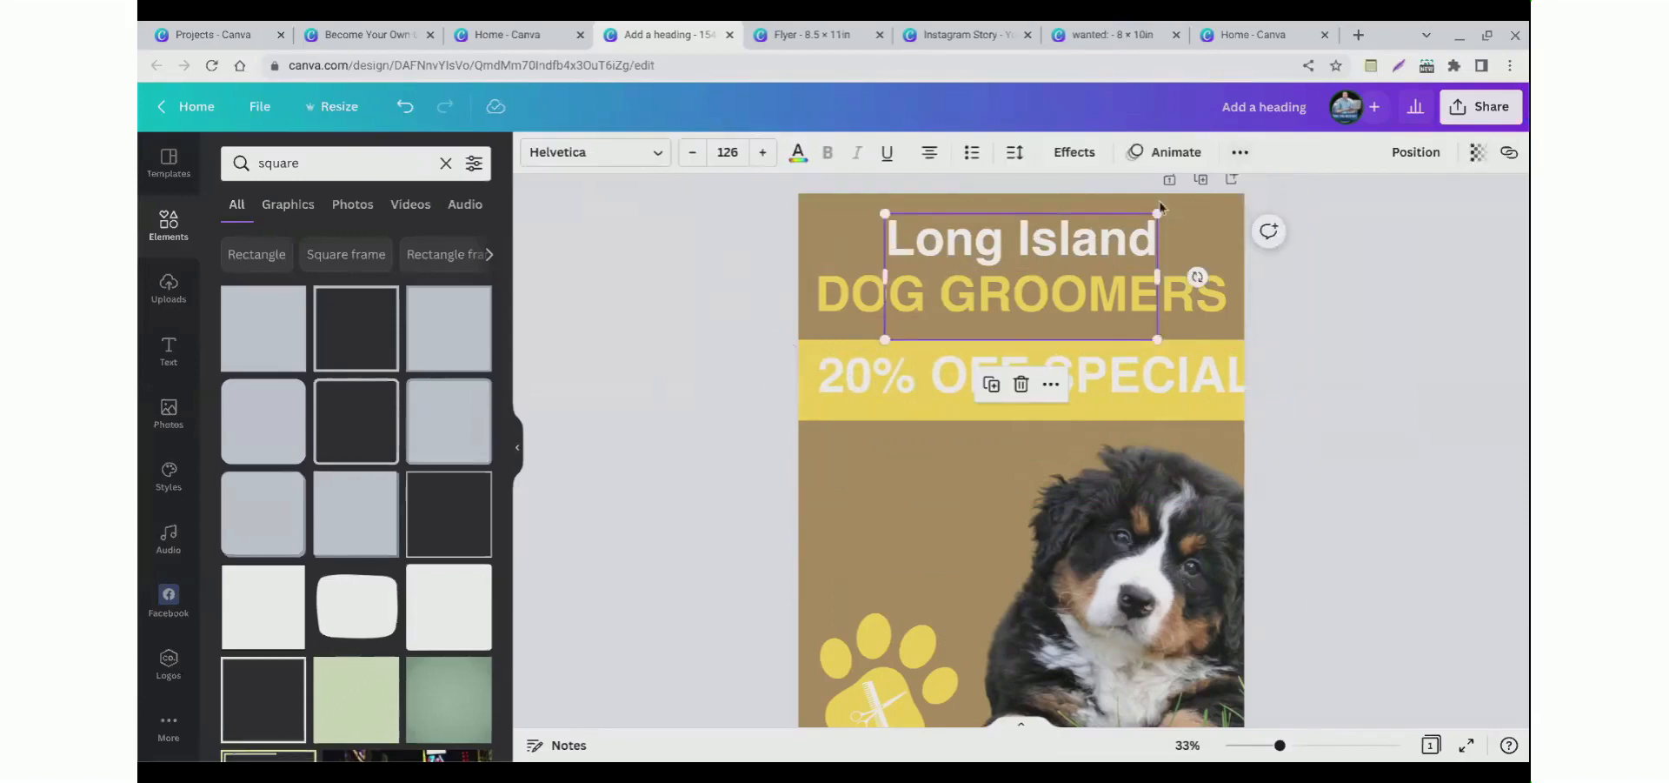
click(1239, 154)
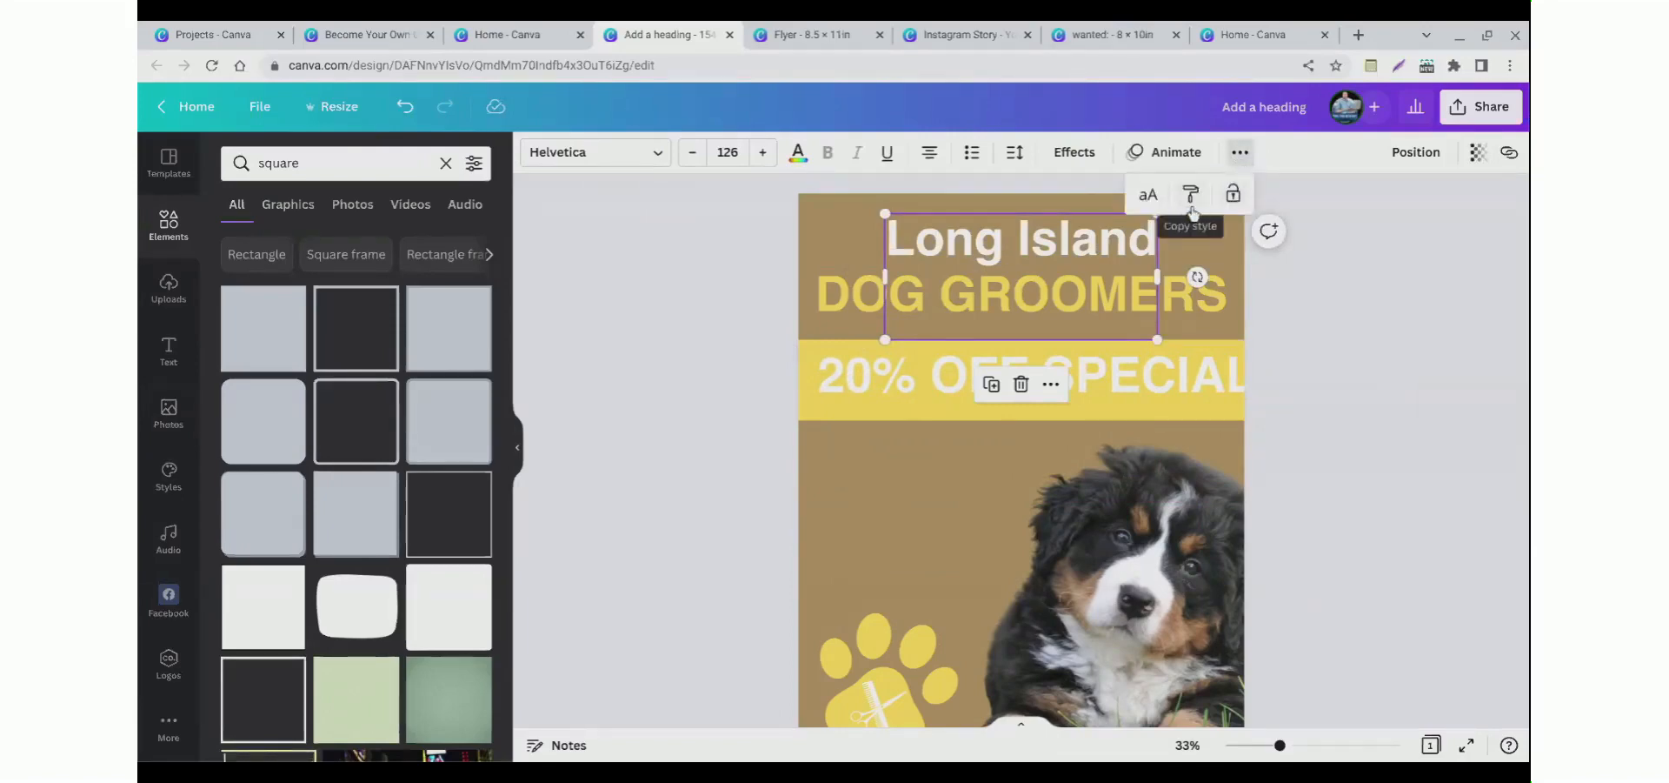
click(1149, 195)
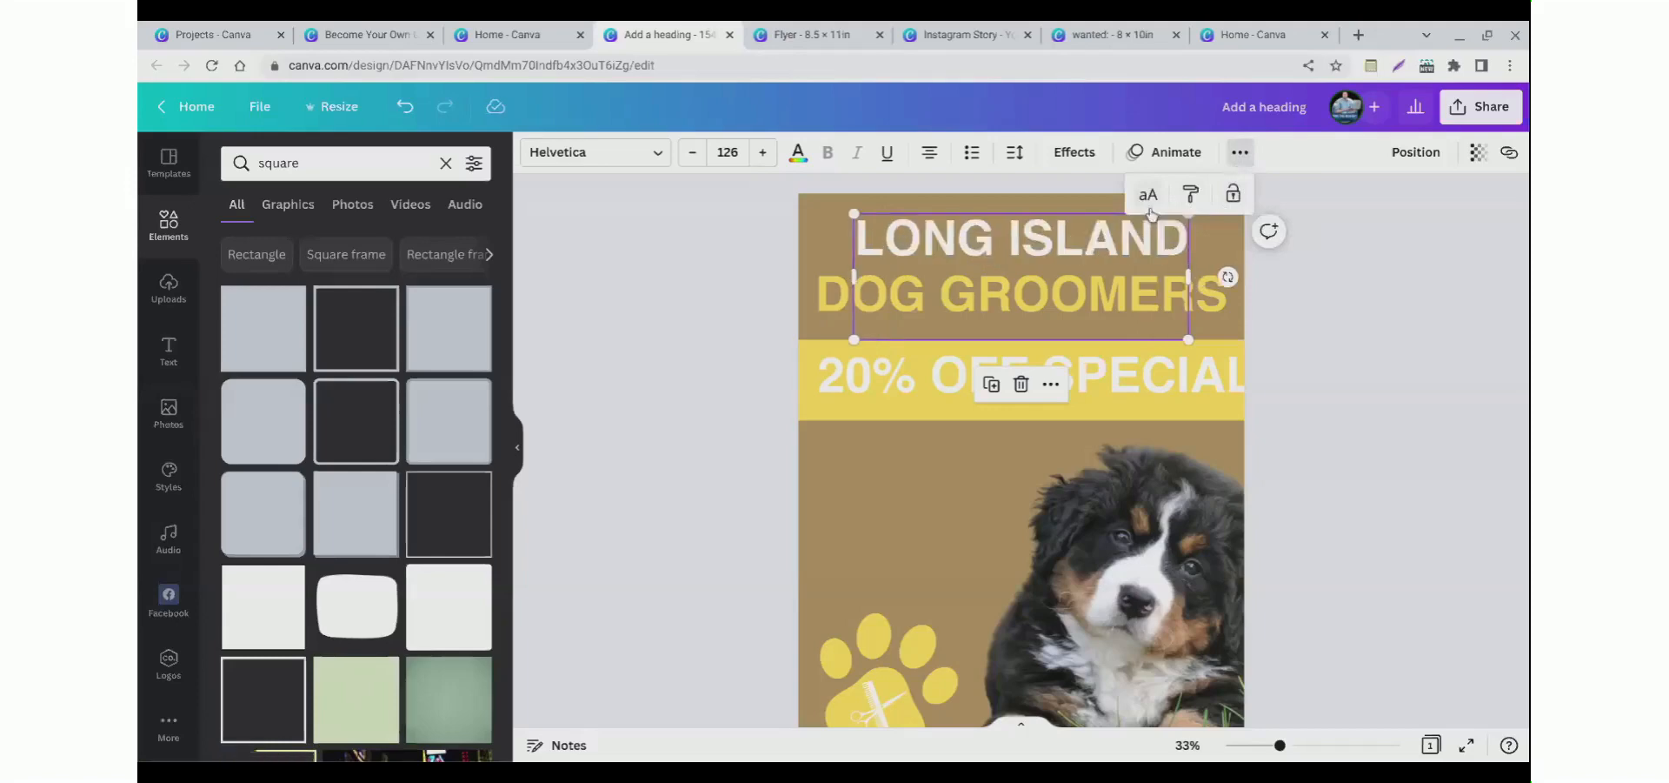
click(1149, 205)
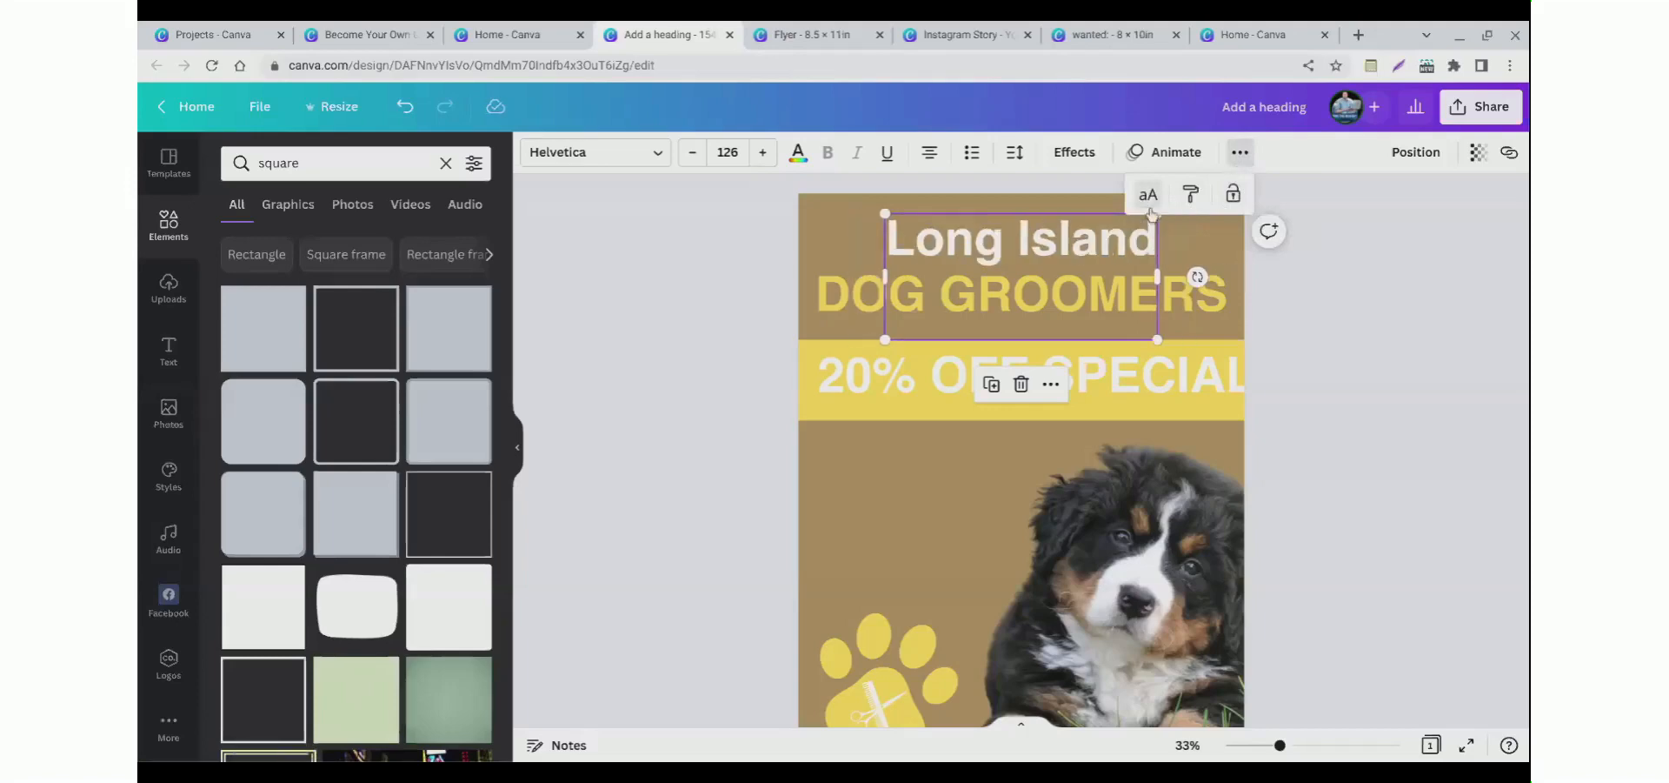
click(1149, 196)
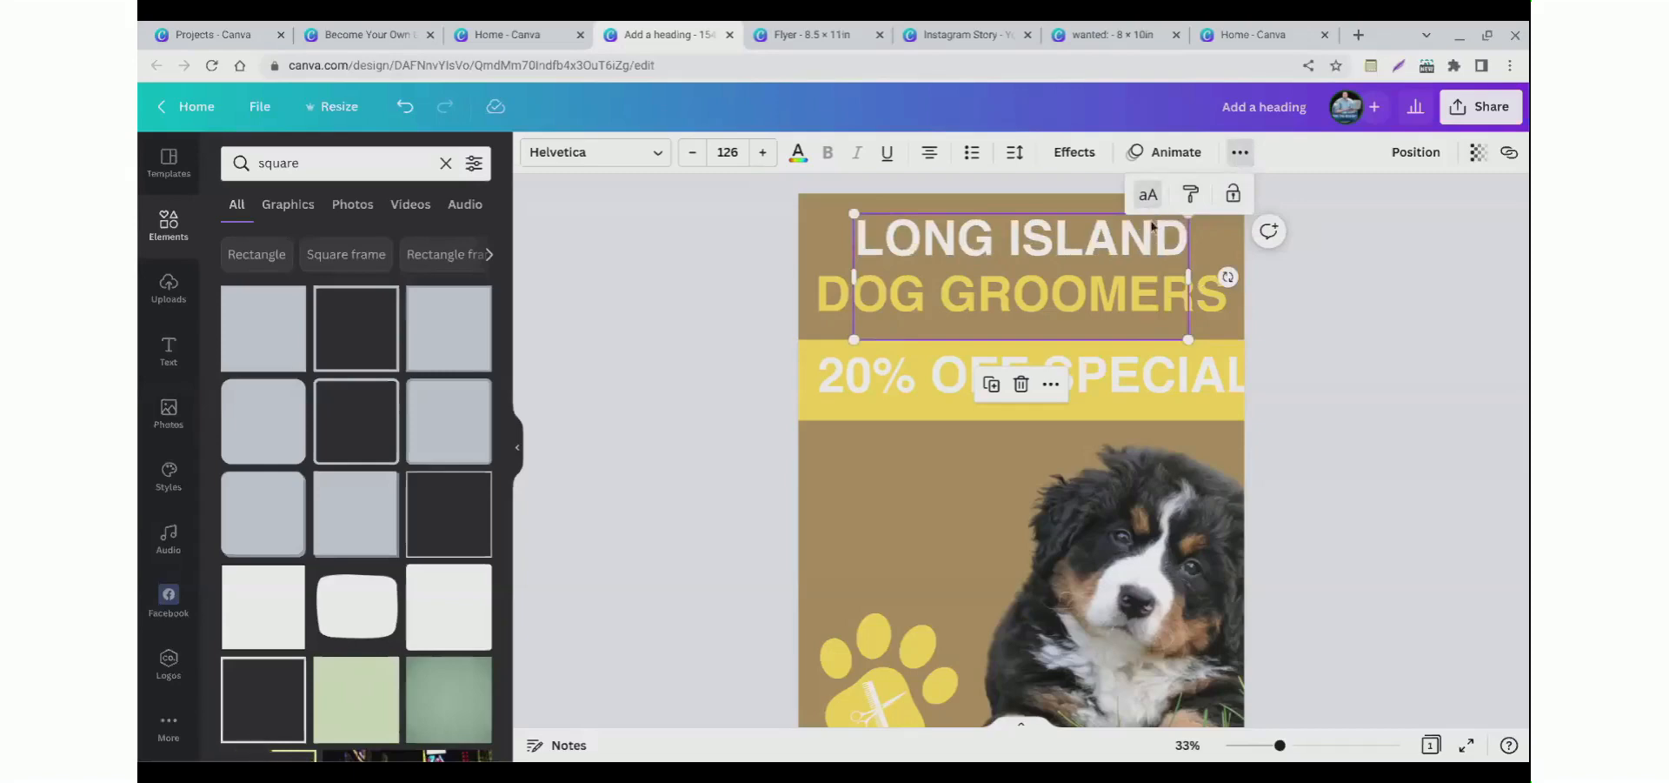
click(1149, 200)
click(1149, 197)
click(1149, 197)
click(778, 292)
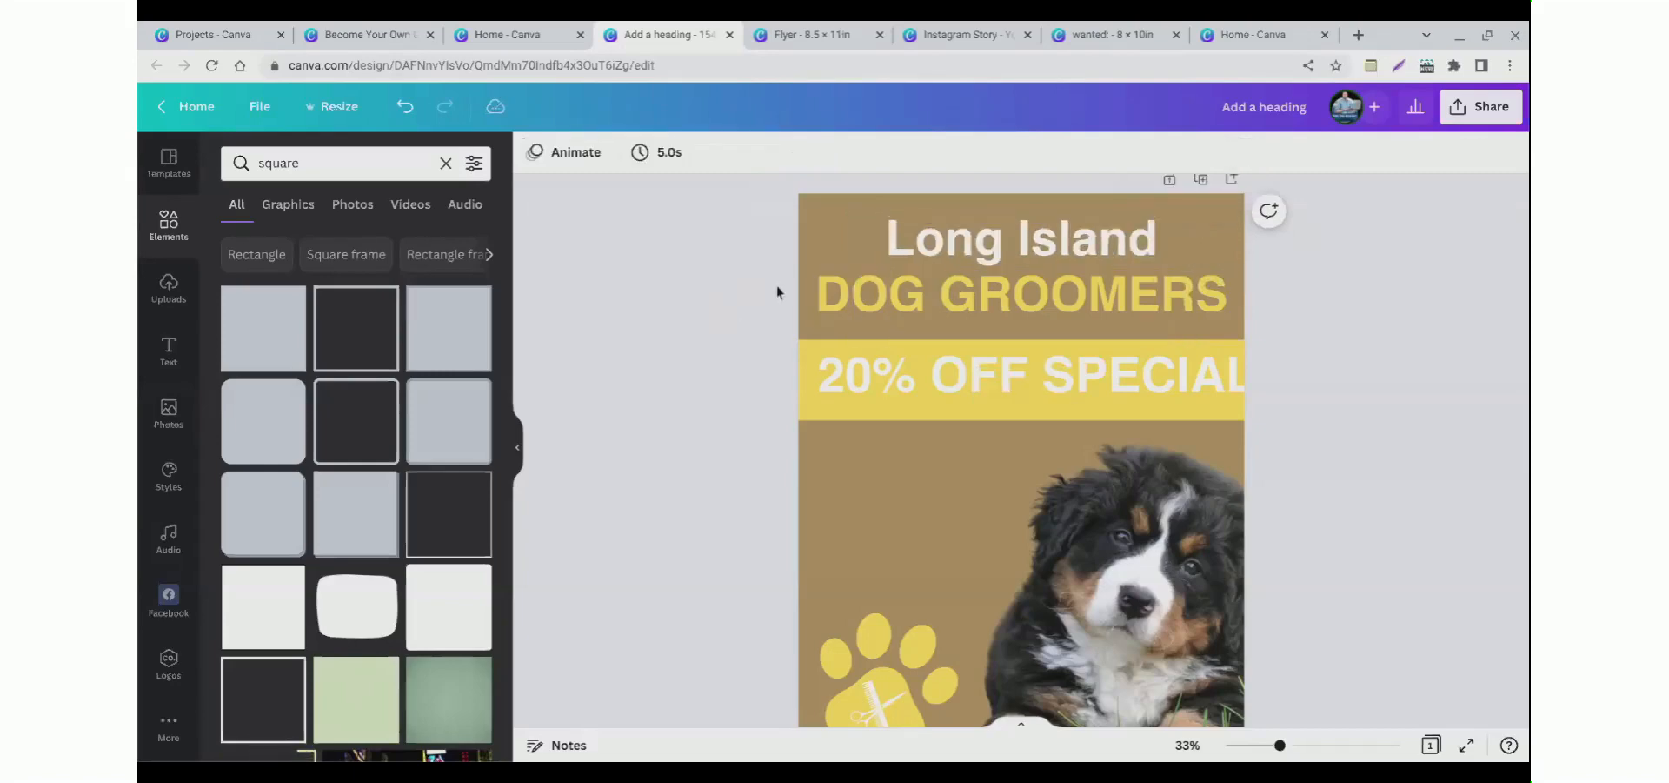
Step: Nudge the Long Island heading up and the DOG GROOMERS heading down slightly
drag(955, 249, 955, 242)
drag(859, 298, 859, 304)
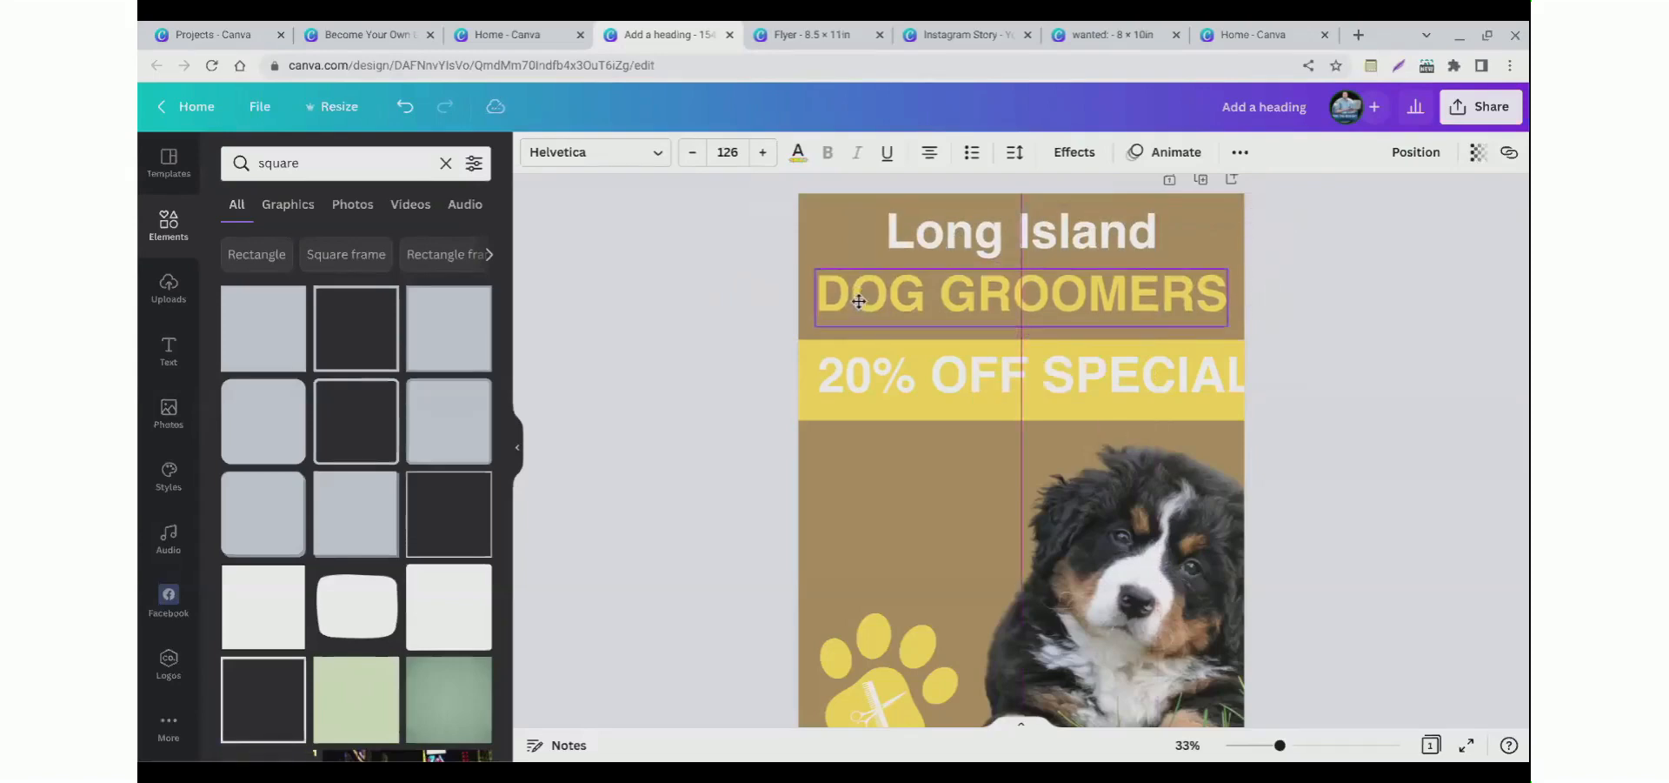
Step: Recolour the "20% OFF SPECIAL" text black and reduce its font size to 115
click(890, 390)
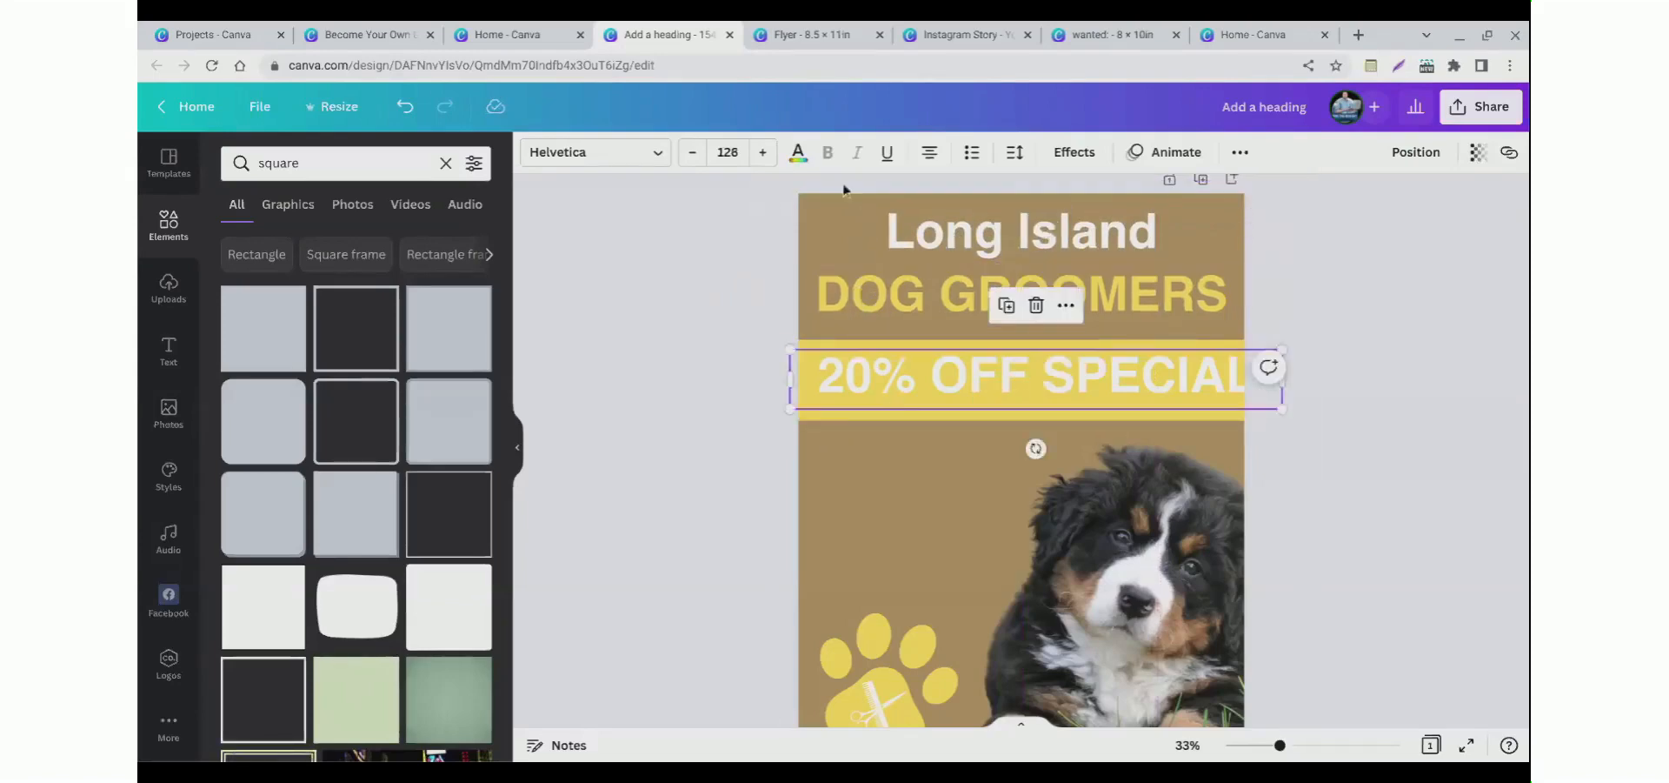
click(796, 157)
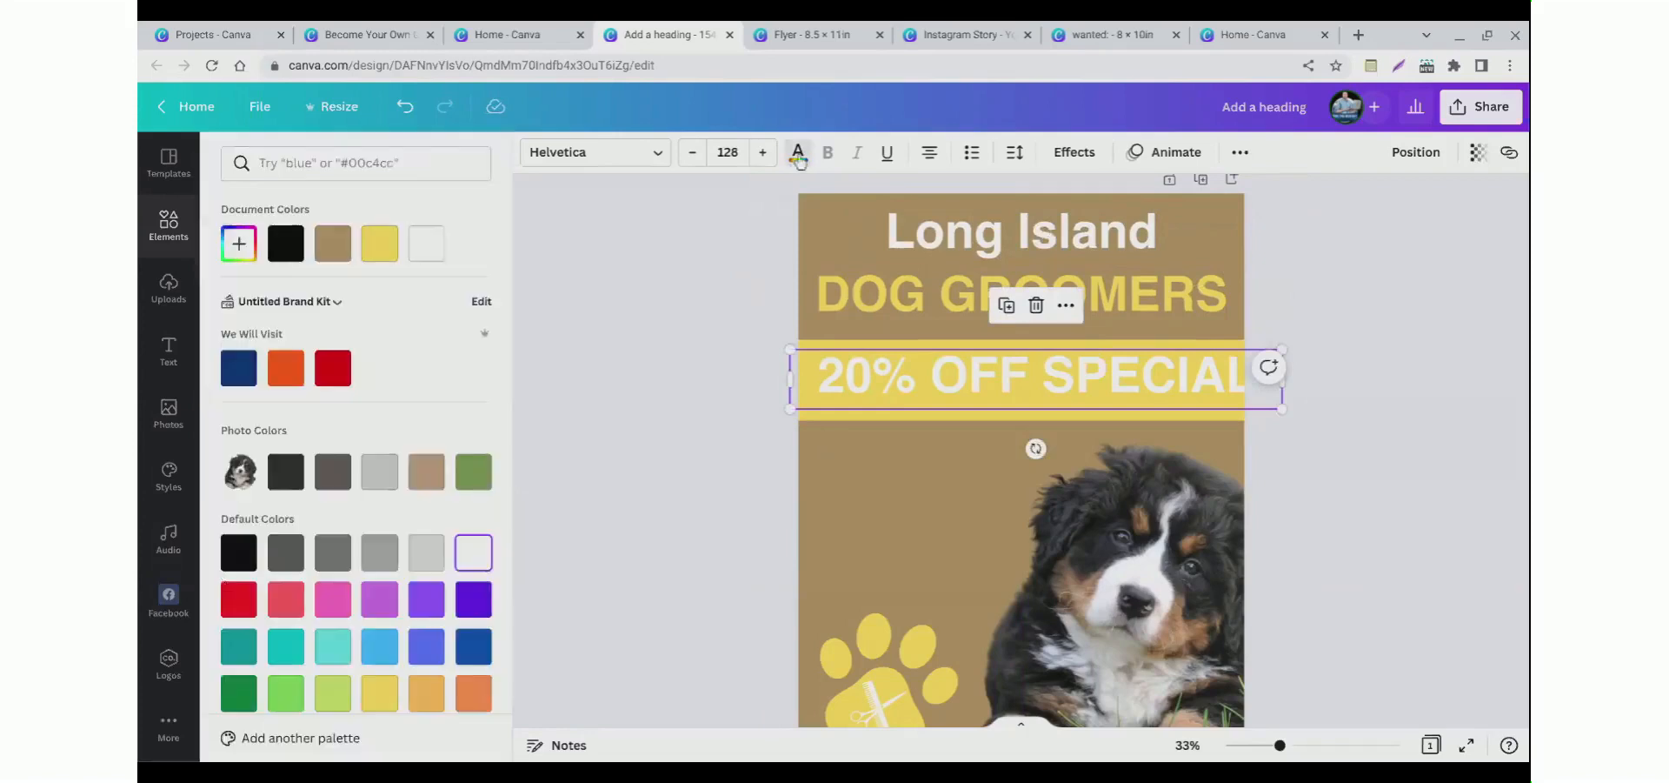
click(285, 243)
click(561, 290)
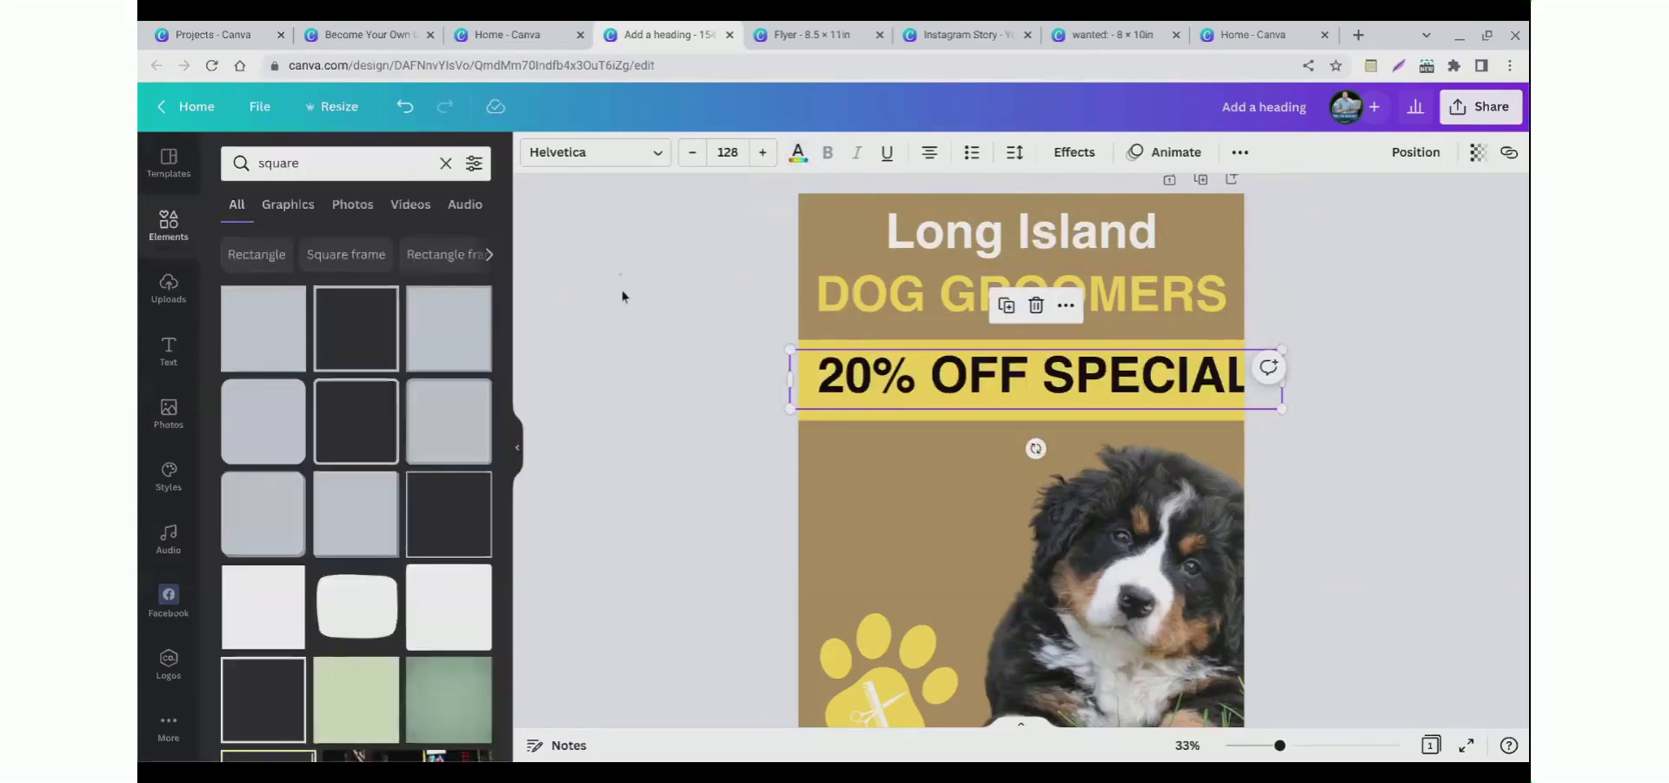
click(851, 401)
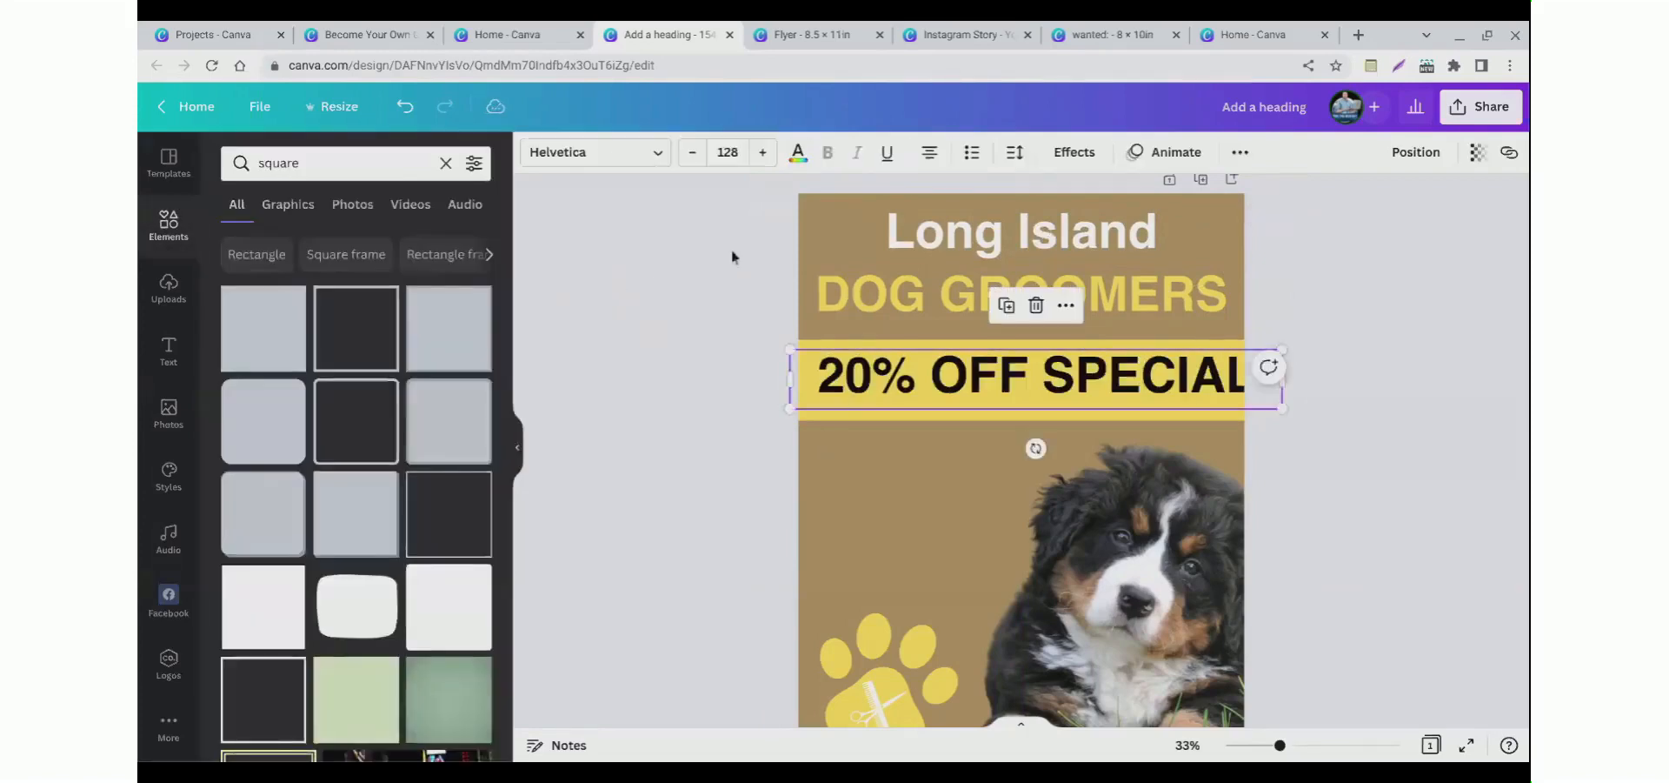
click(692, 157)
click(692, 157)
click(692, 156)
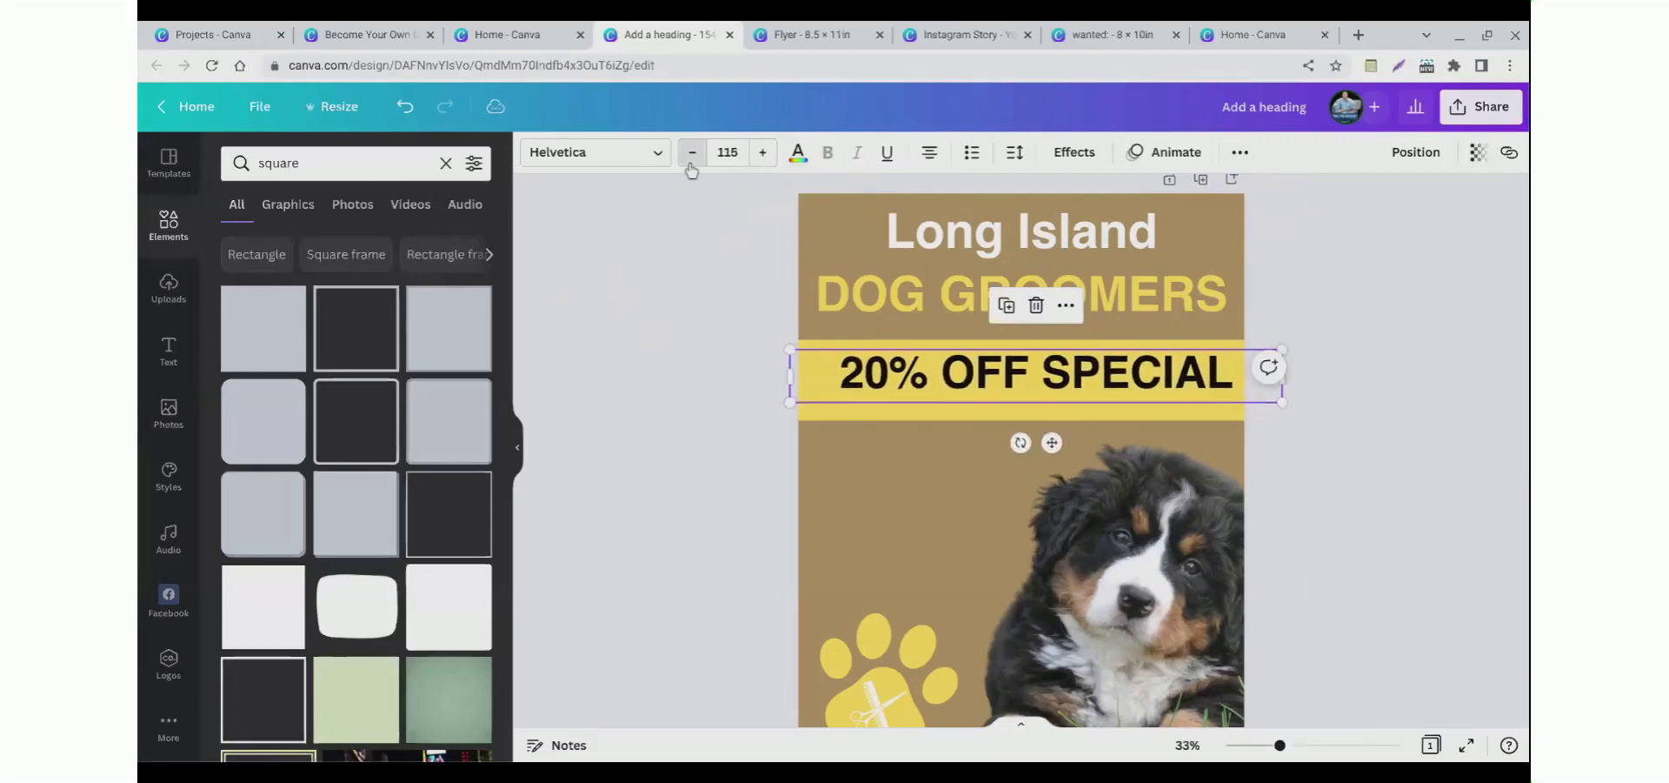
Step: Decrease the special text's font size by one step and nudge the yellow band slightly down
click(692, 156)
click(718, 403)
mouse_move(952, 399)
mouse_down()
mouse_move(941, 389)
mouse_move(946, 402)
mouse_up()
click(999, 369)
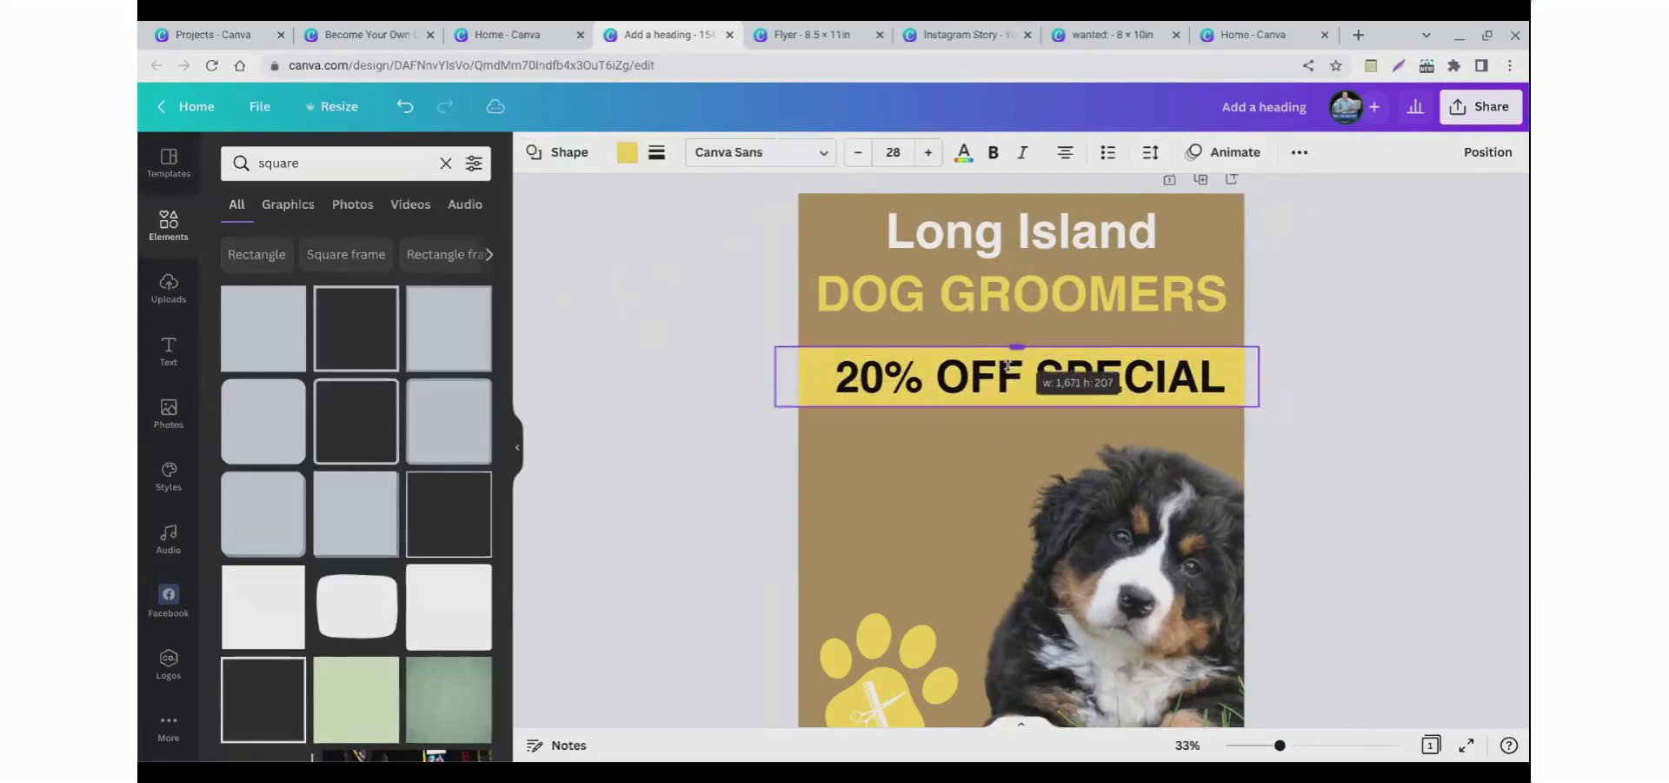
click(633, 479)
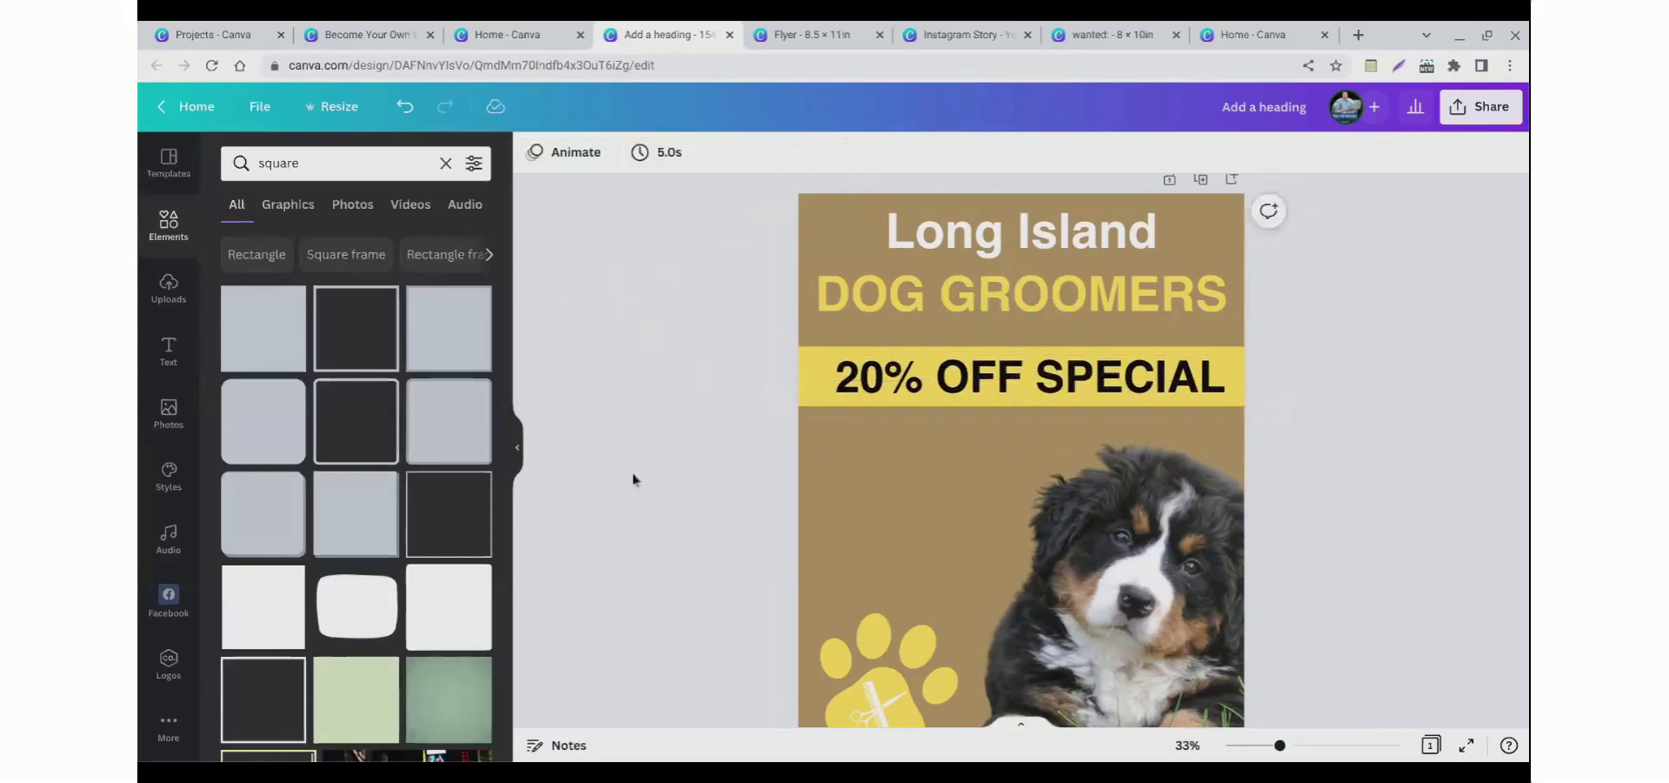
Step: Move the paw graphic up beside the puppy, just below the special band
click(163, 237)
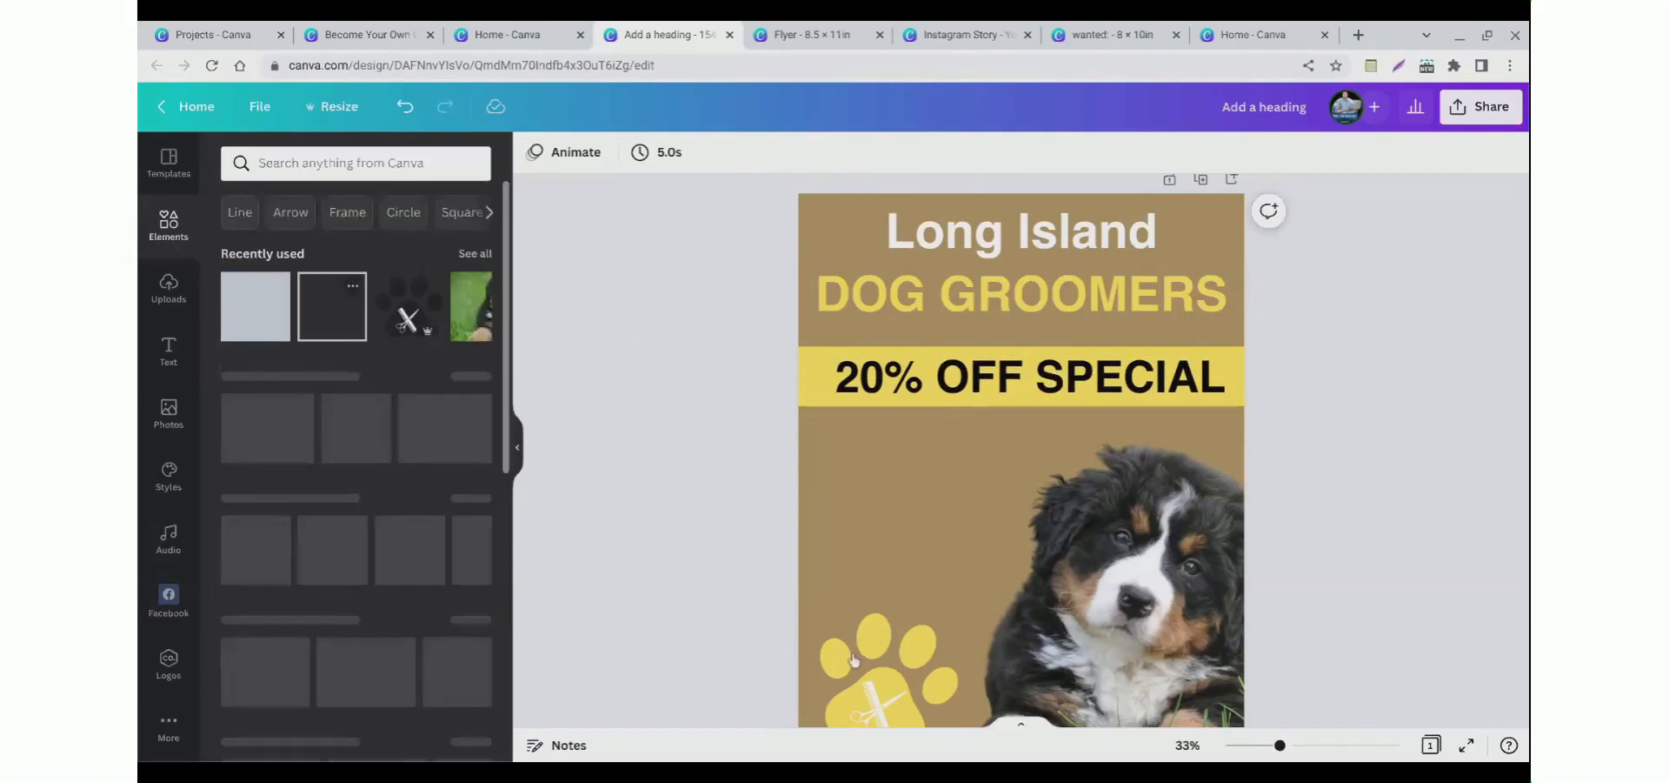
drag(890, 670, 913, 497)
click(686, 559)
scroll(853, 478, down, 2)
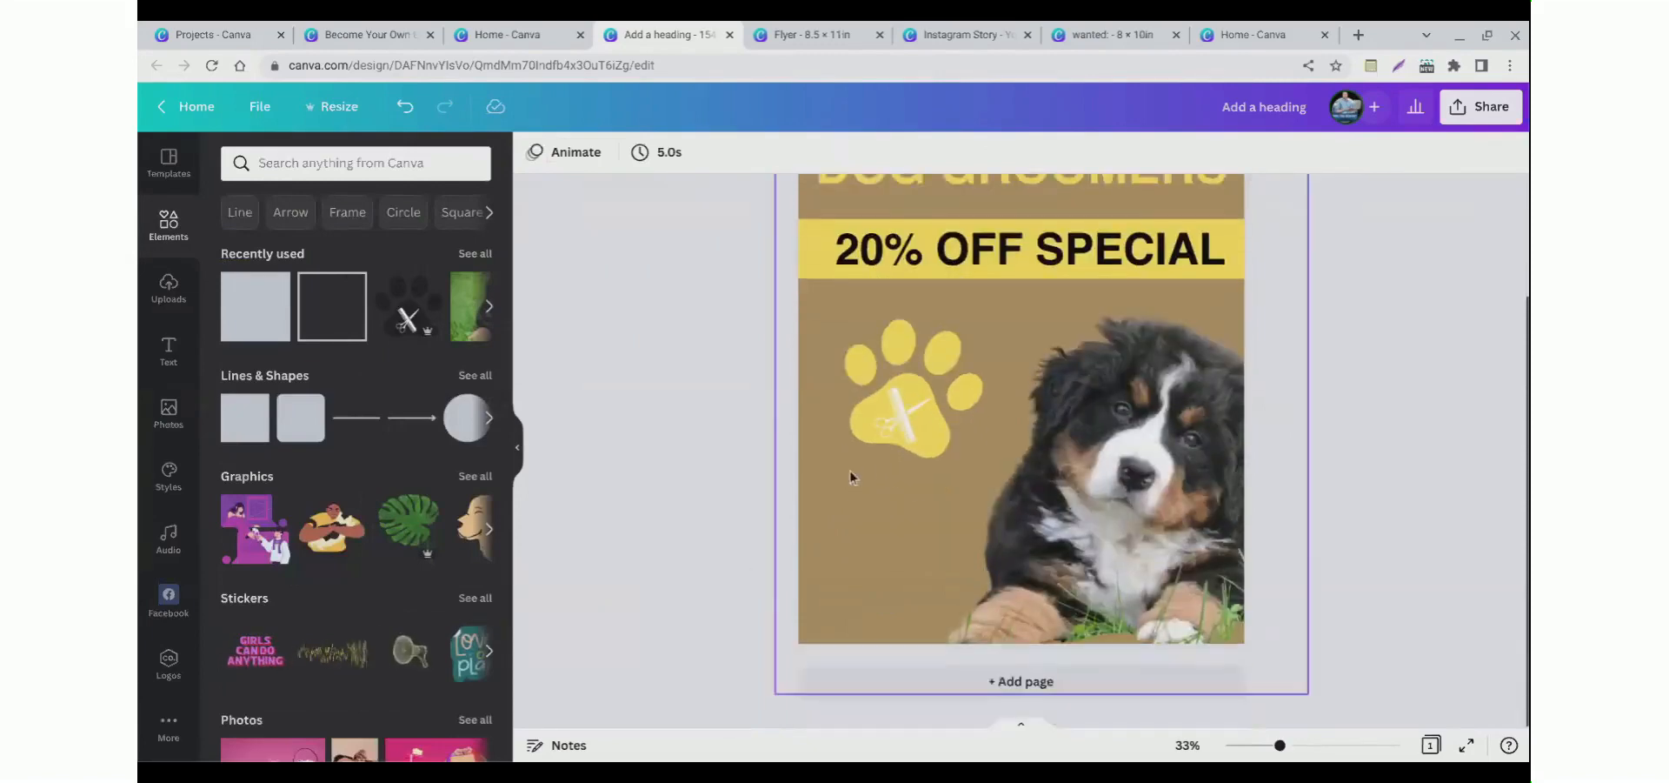
click(874, 463)
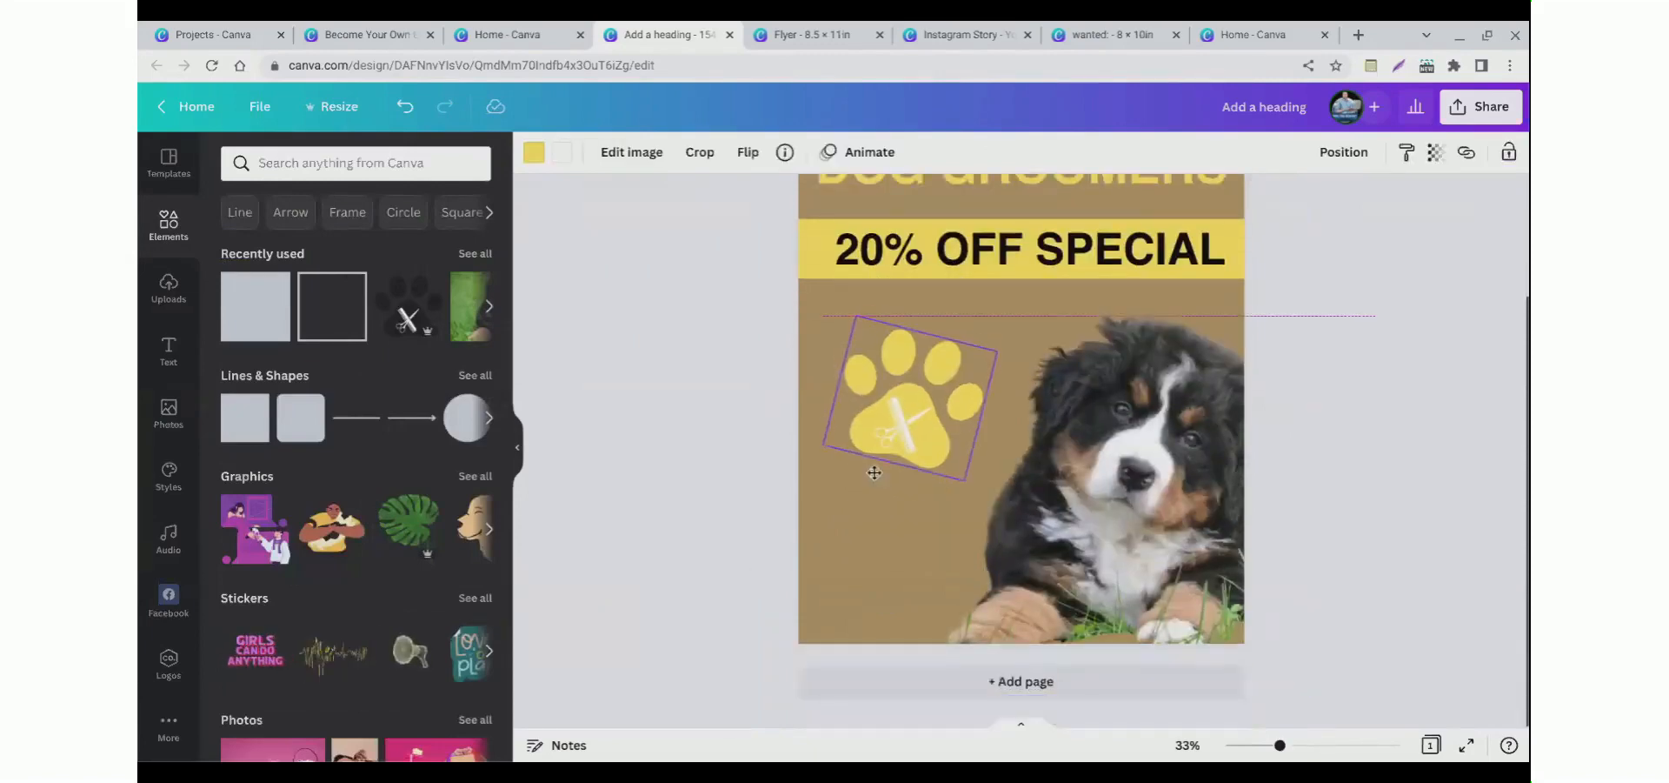
Step: Add a heading below the paw, replace its text with a phone number, and set its font size to 40
click(164, 374)
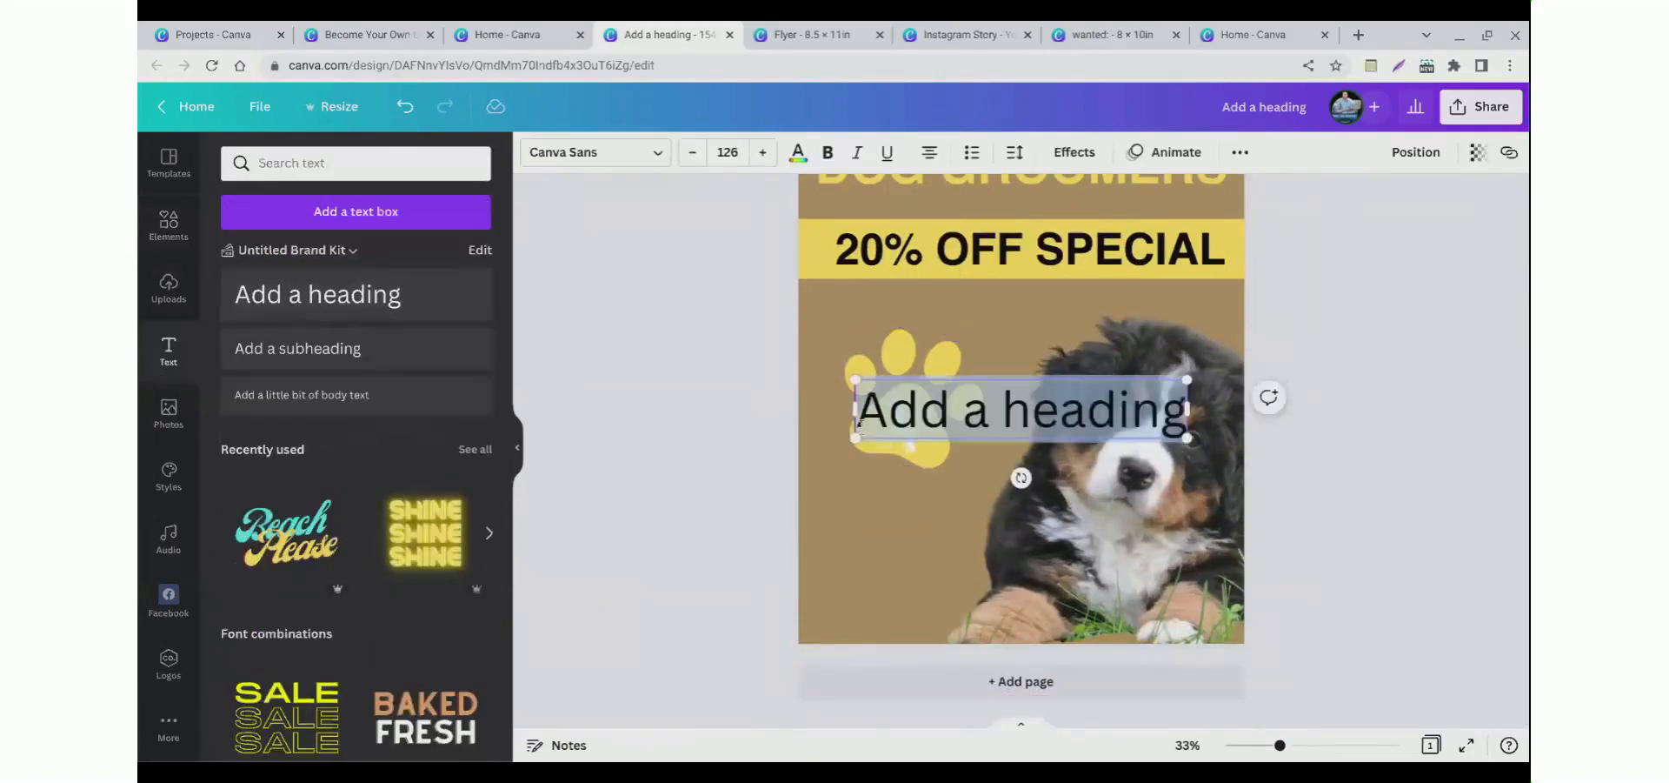
drag(927, 440, 883, 562)
double_click(883, 563)
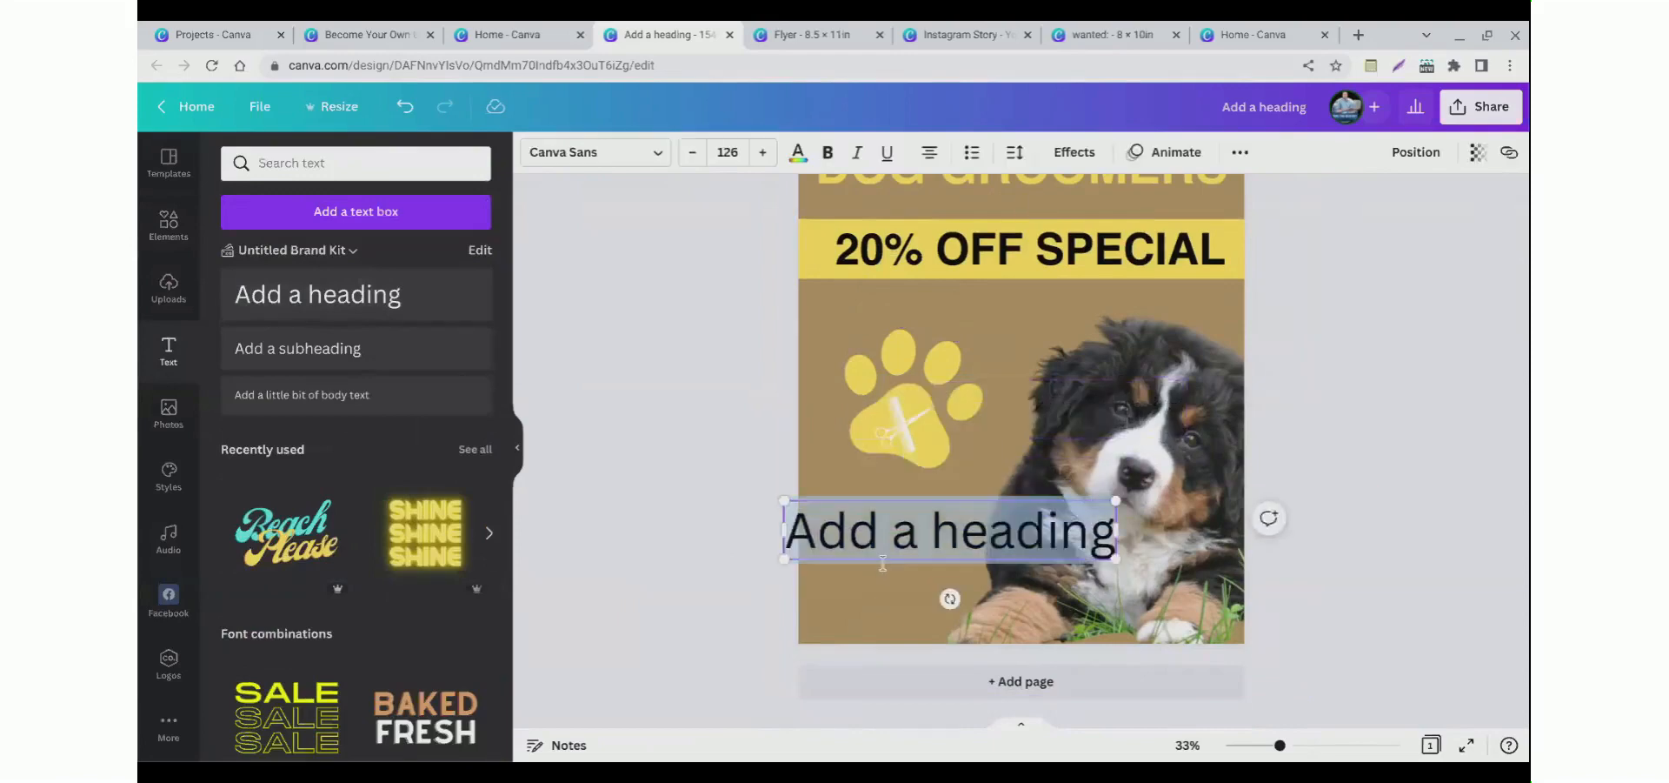
text(555-)
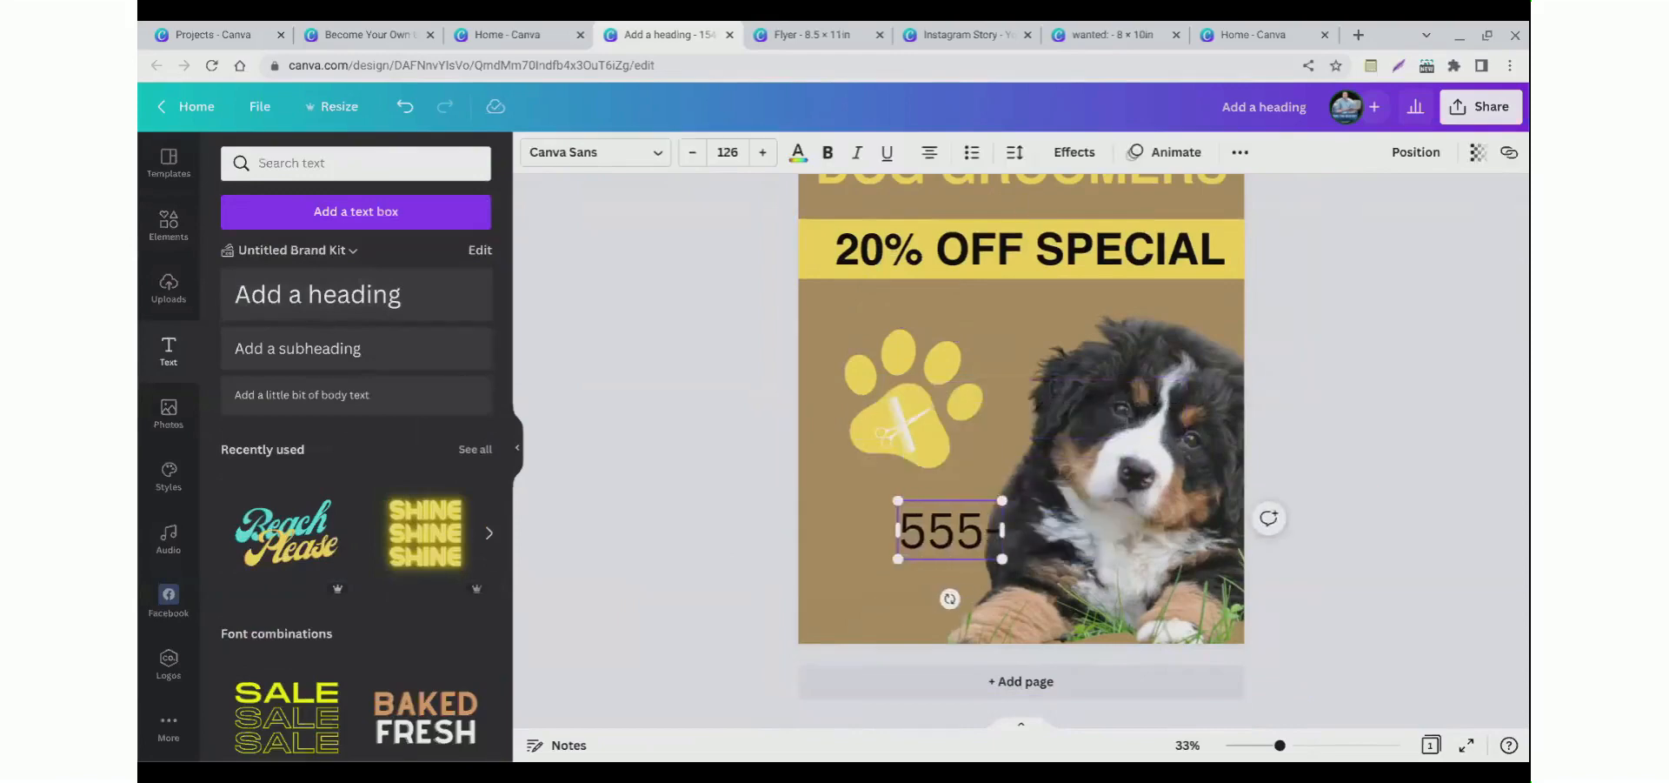
text(555-5555)
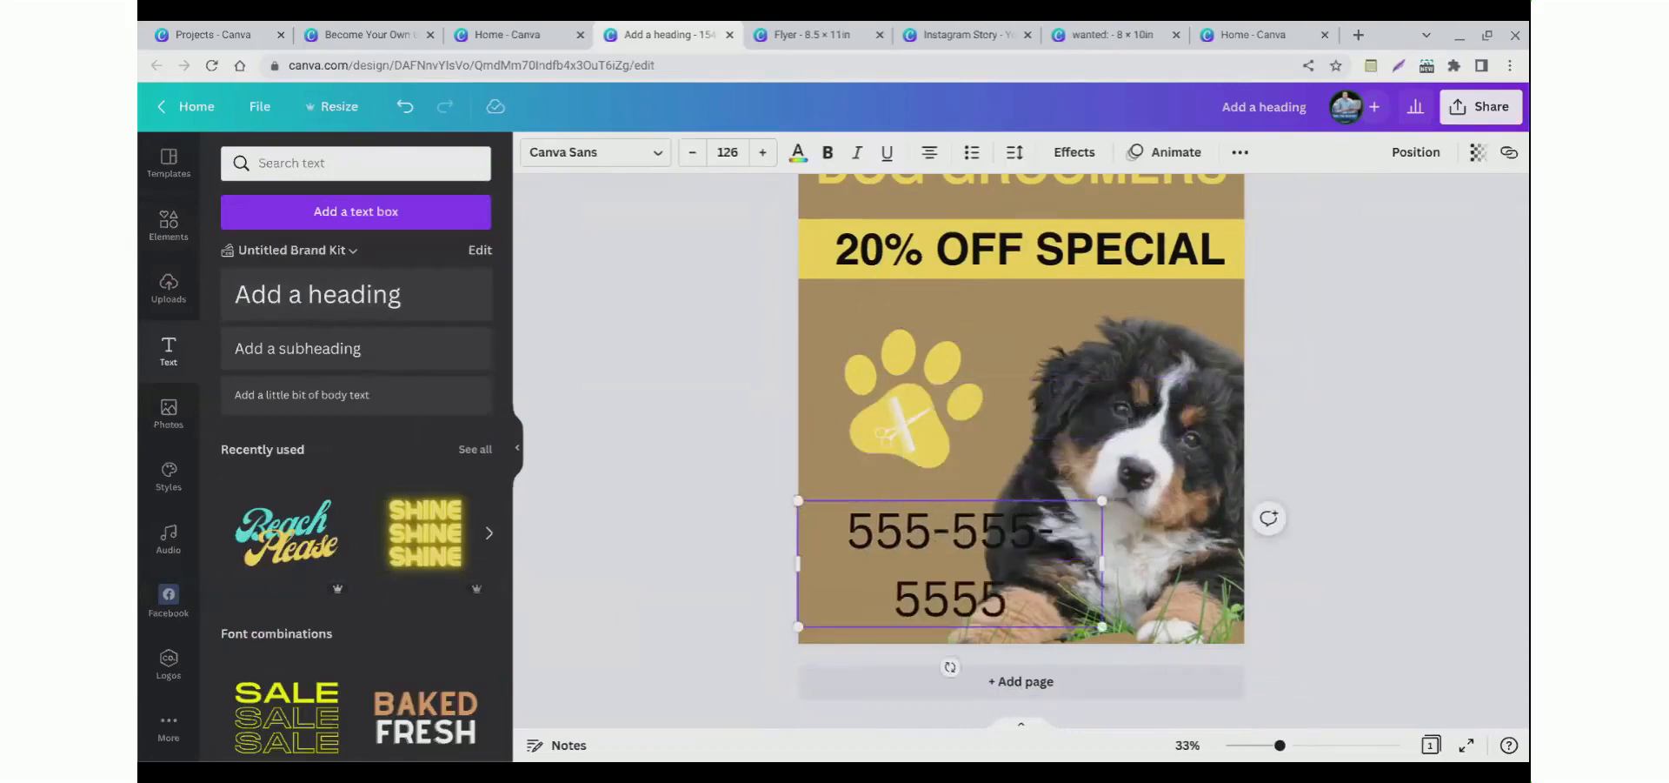
key(ctrl+a)
click(727, 153)
click(728, 153)
key(Return)
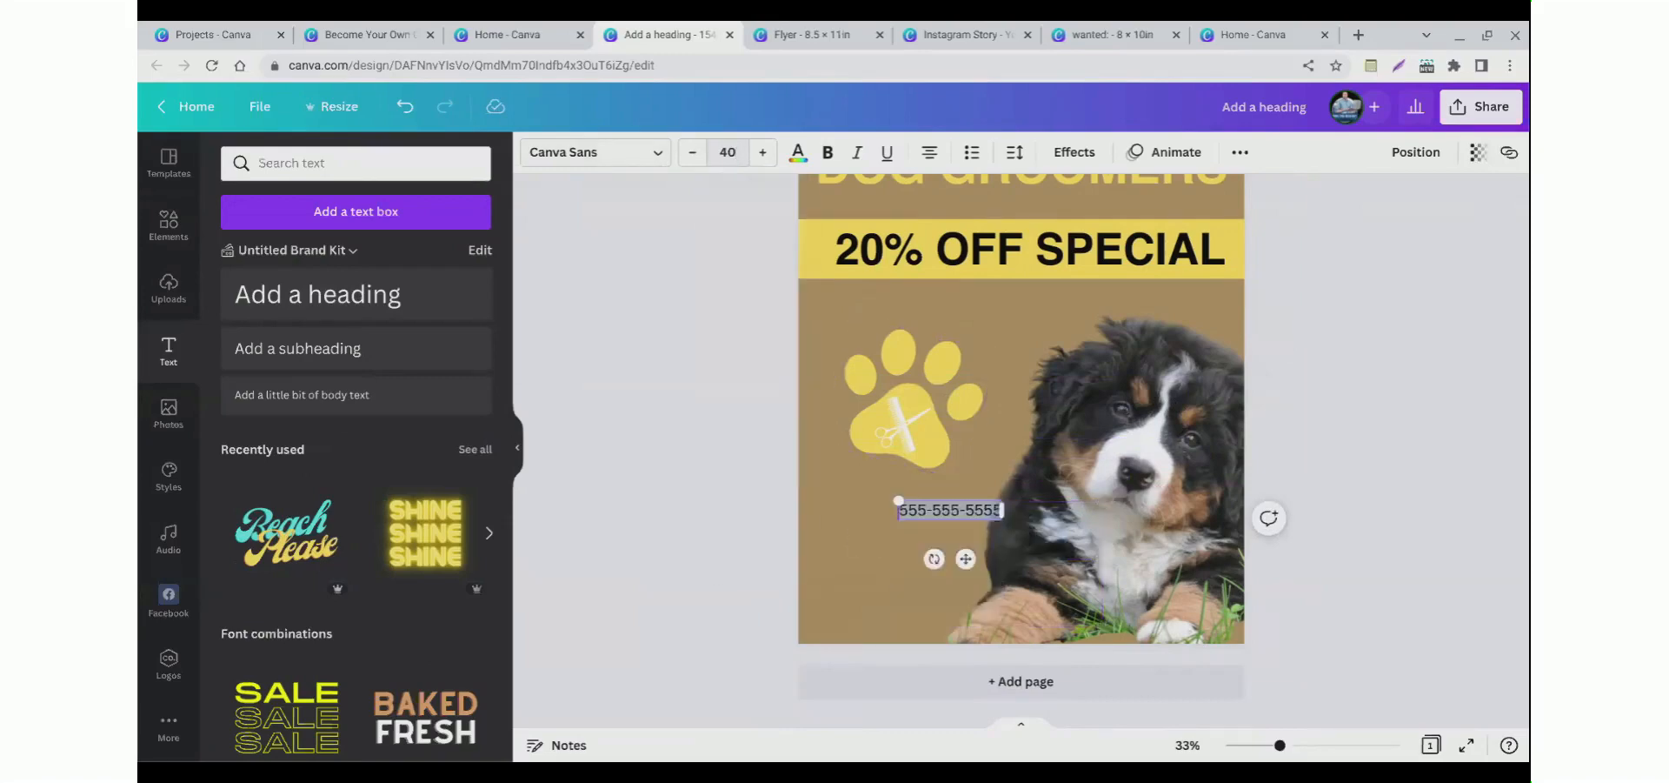
Step: Move the phone number text toward the lower left corner and make it bold
click(615, 345)
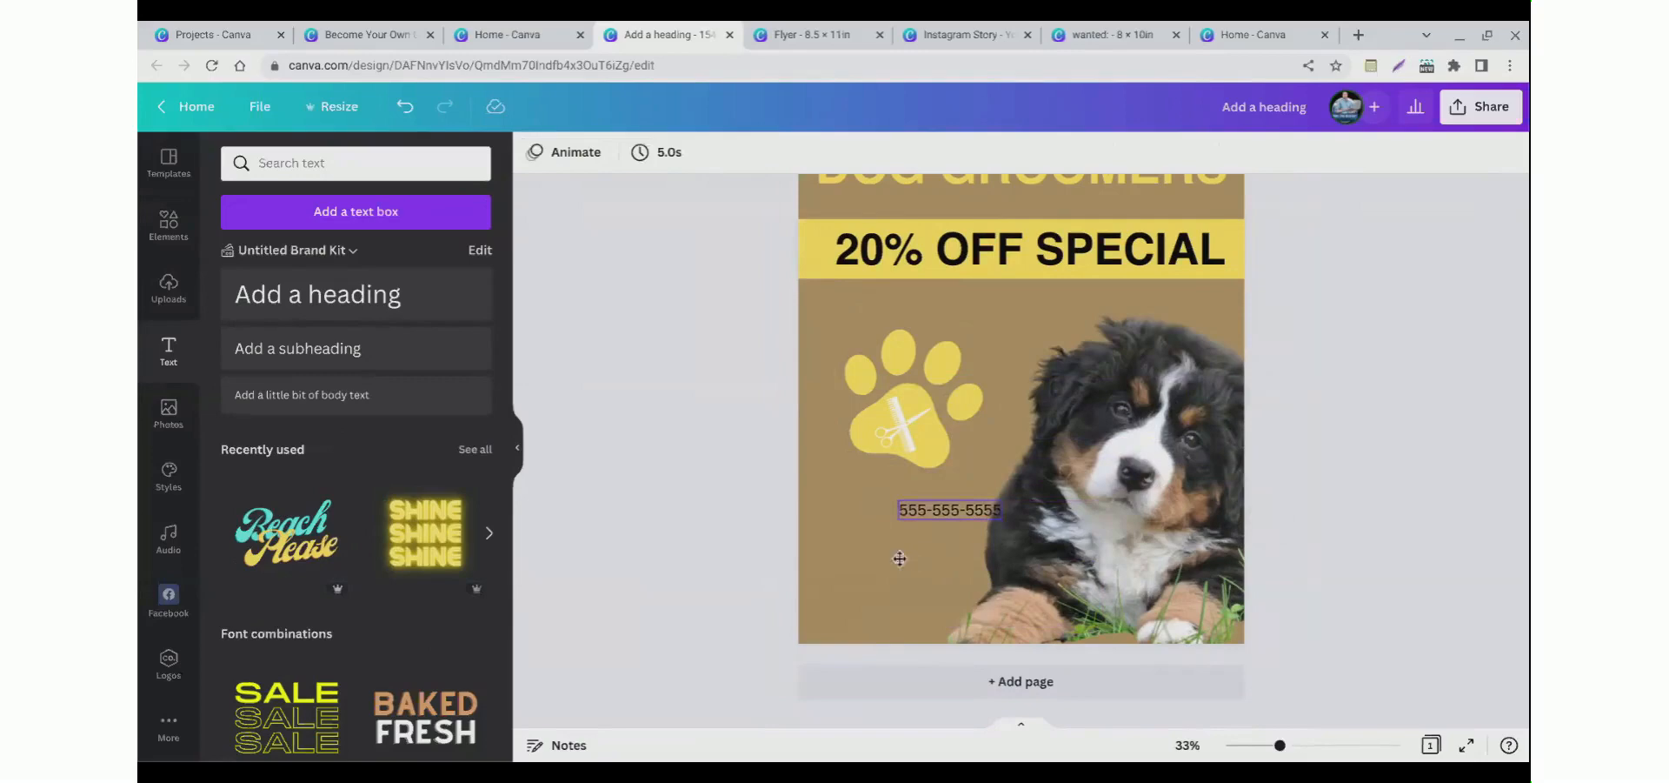
drag(949, 510, 888, 545)
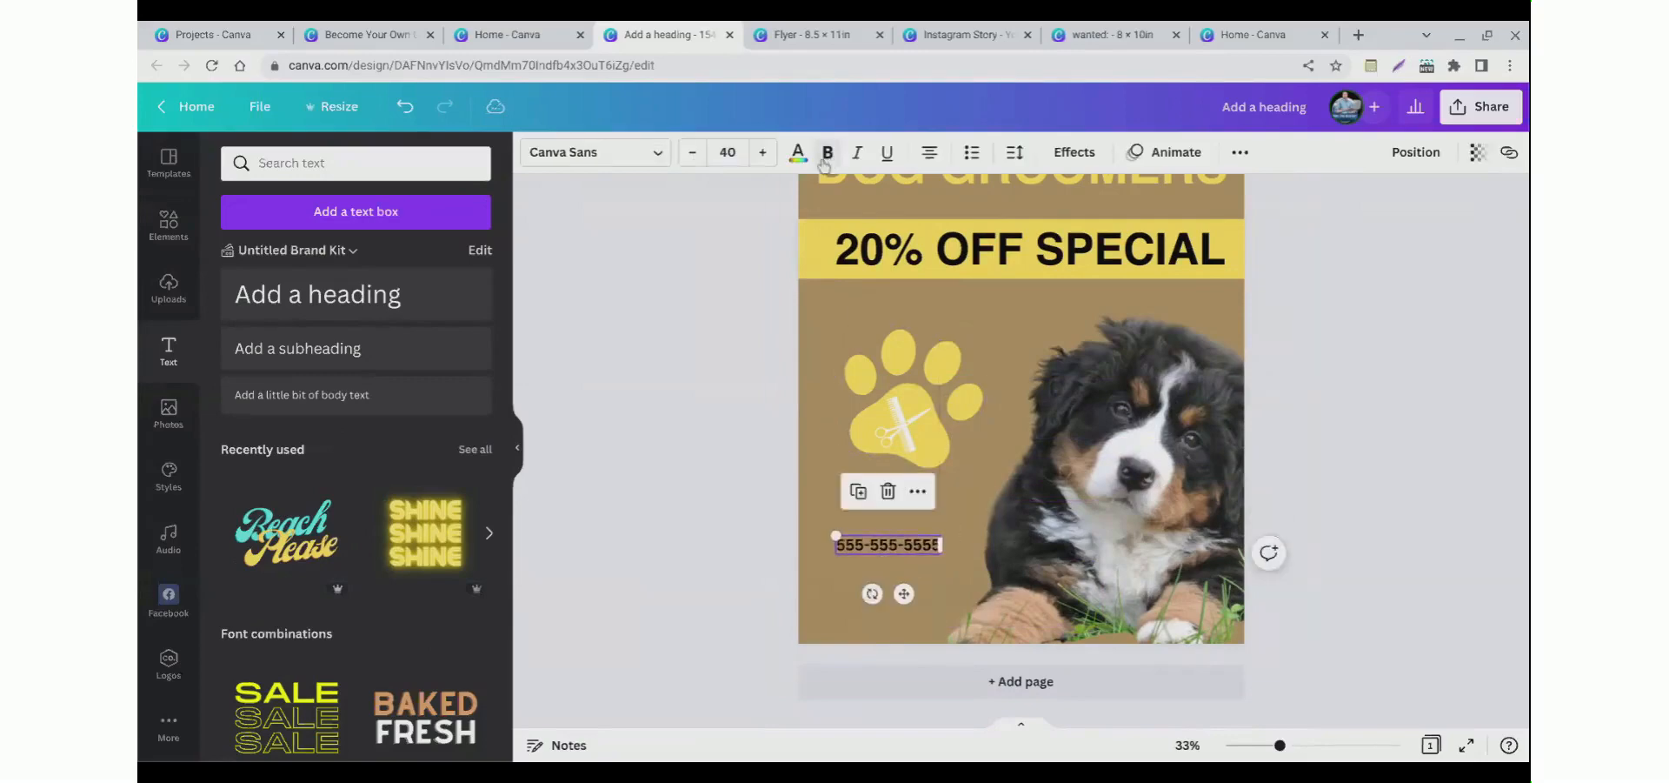
click(671, 475)
click(861, 548)
click(852, 572)
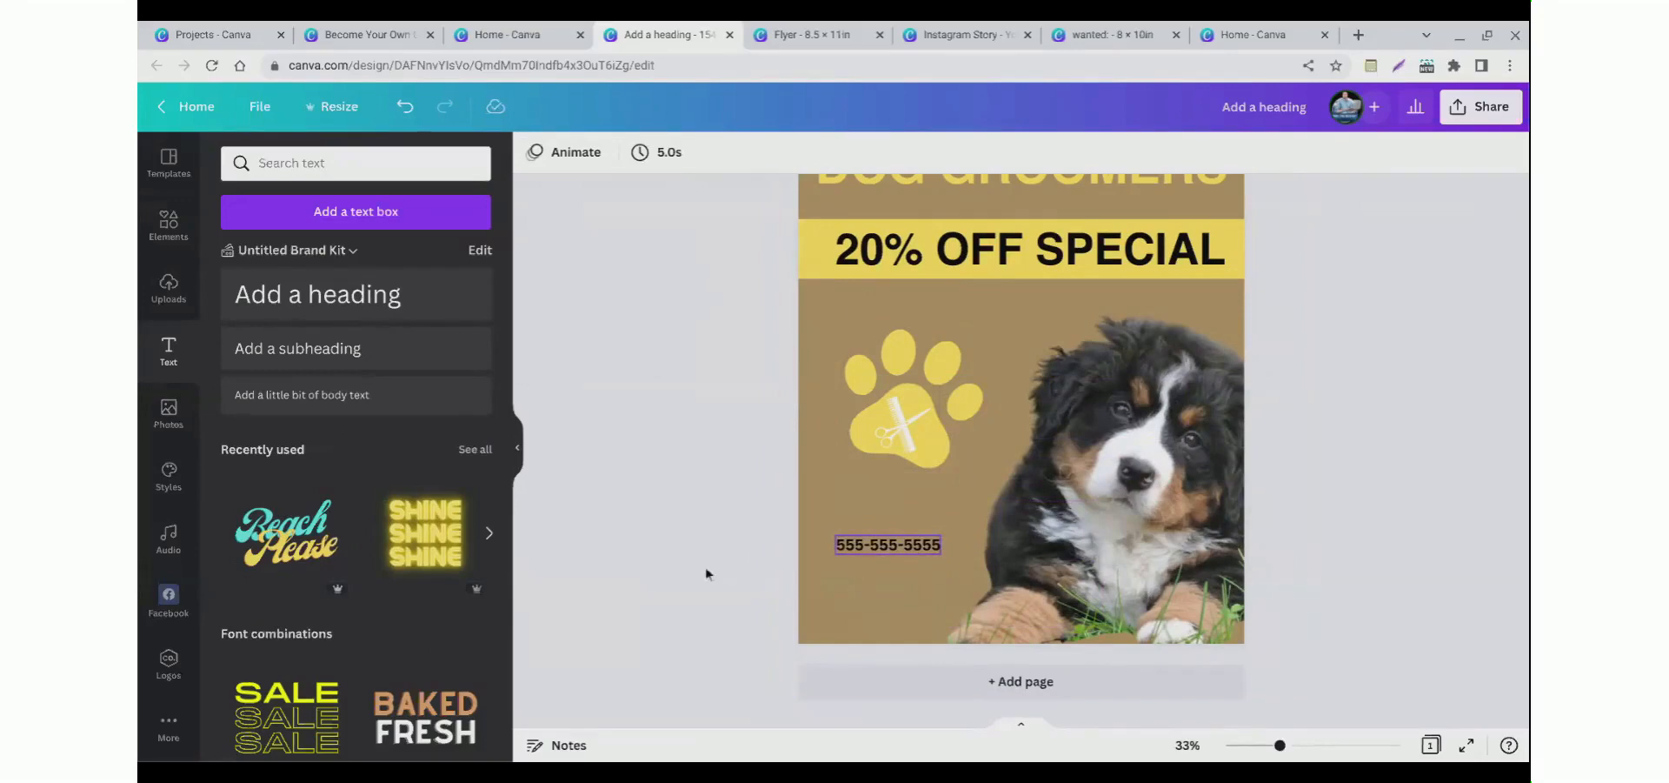
click(854, 550)
key(ctrl+c)
key(ctrl+v)
drag(862, 558, 857, 592)
double_click(857, 612)
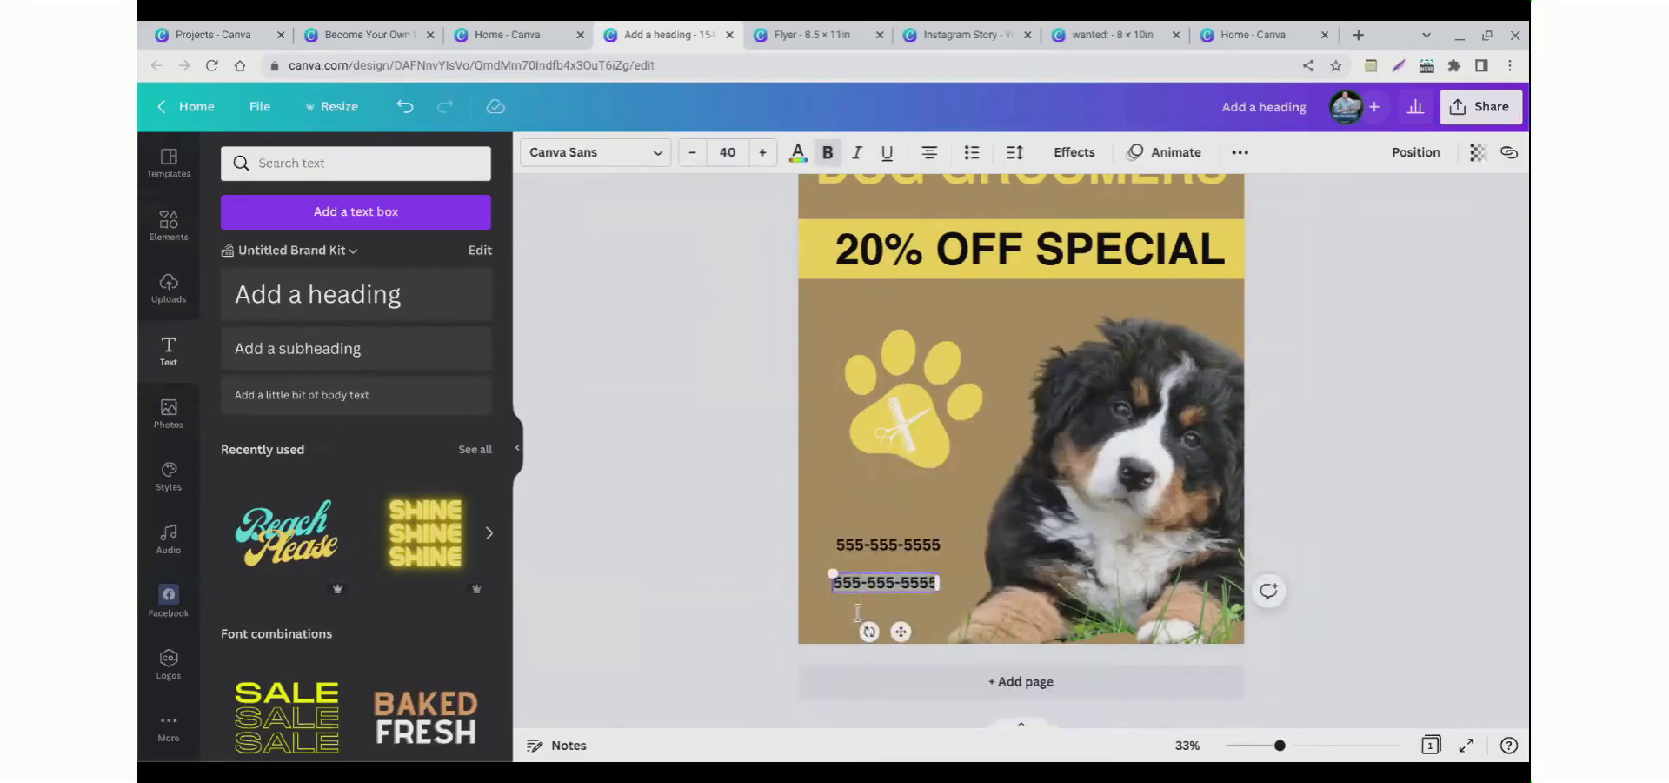
text(www)
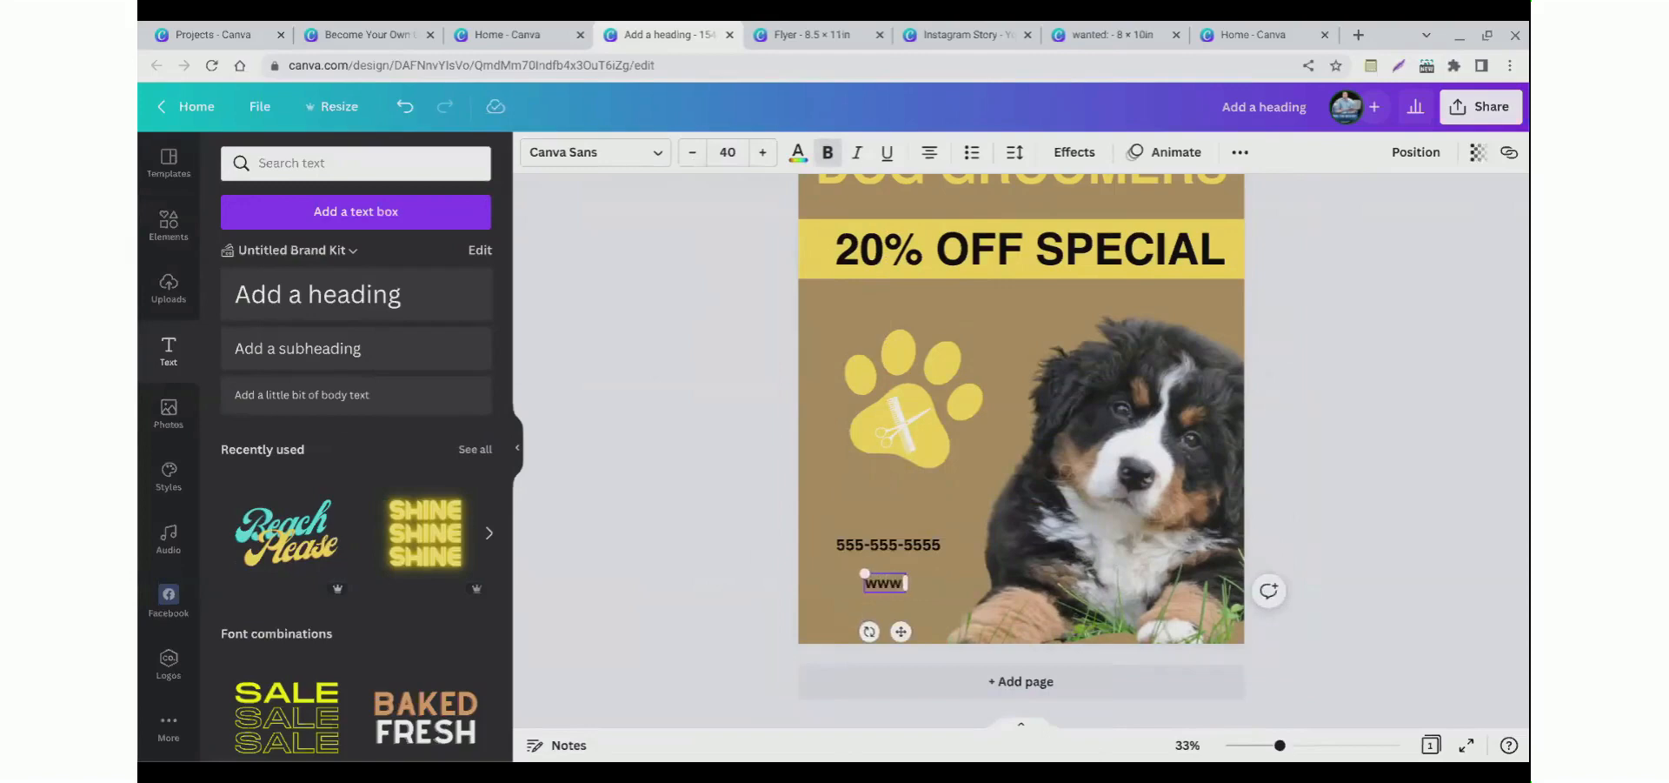
text(.mywebsite.com)
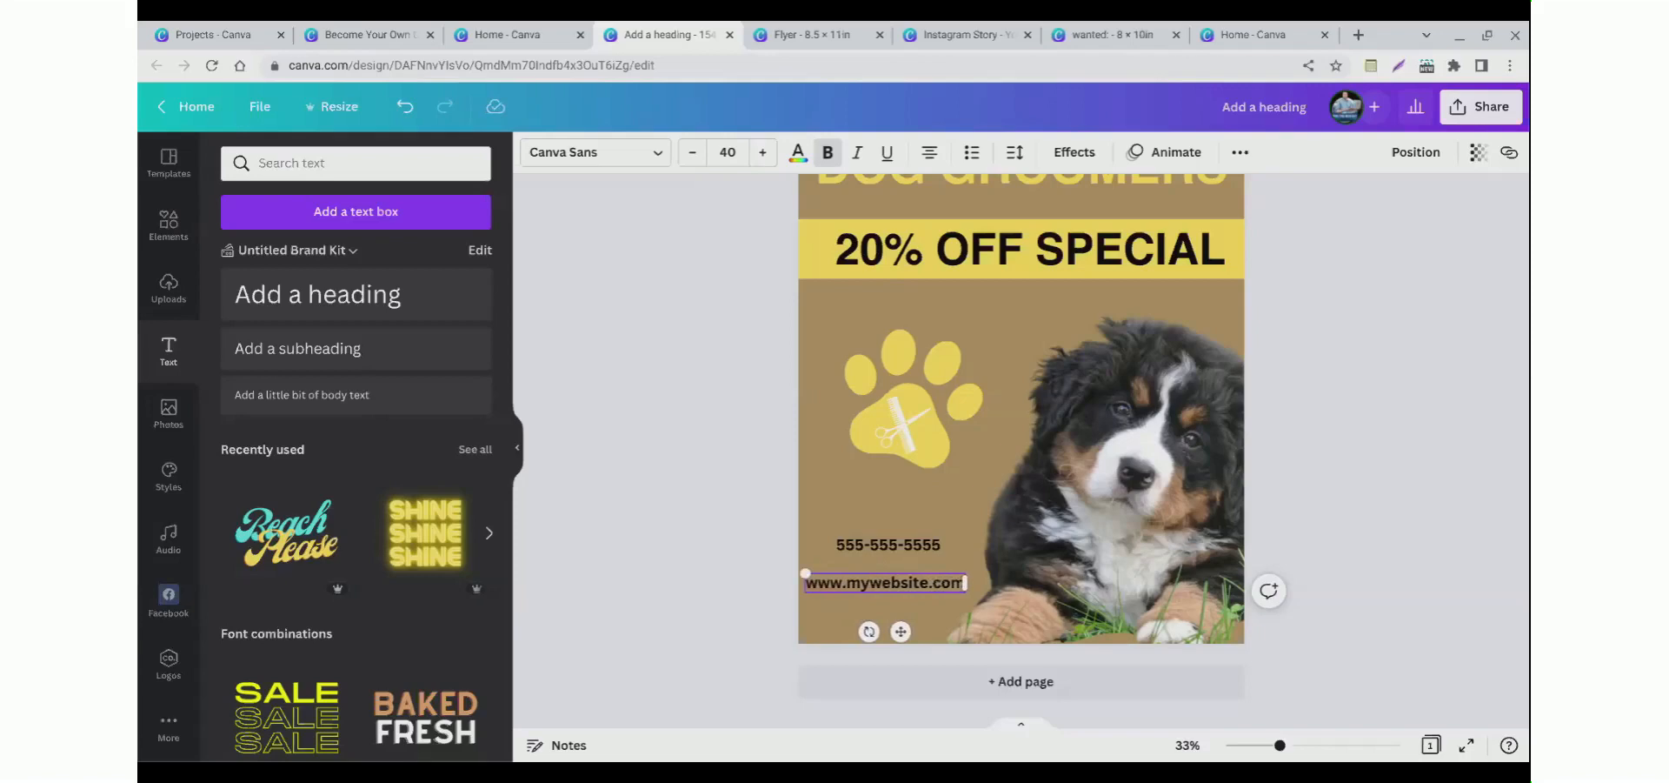
Step: Reposition the website text directly under the phone number
click(765, 607)
drag(835, 585, 857, 563)
click(644, 640)
scroll(653, 630, up, 3)
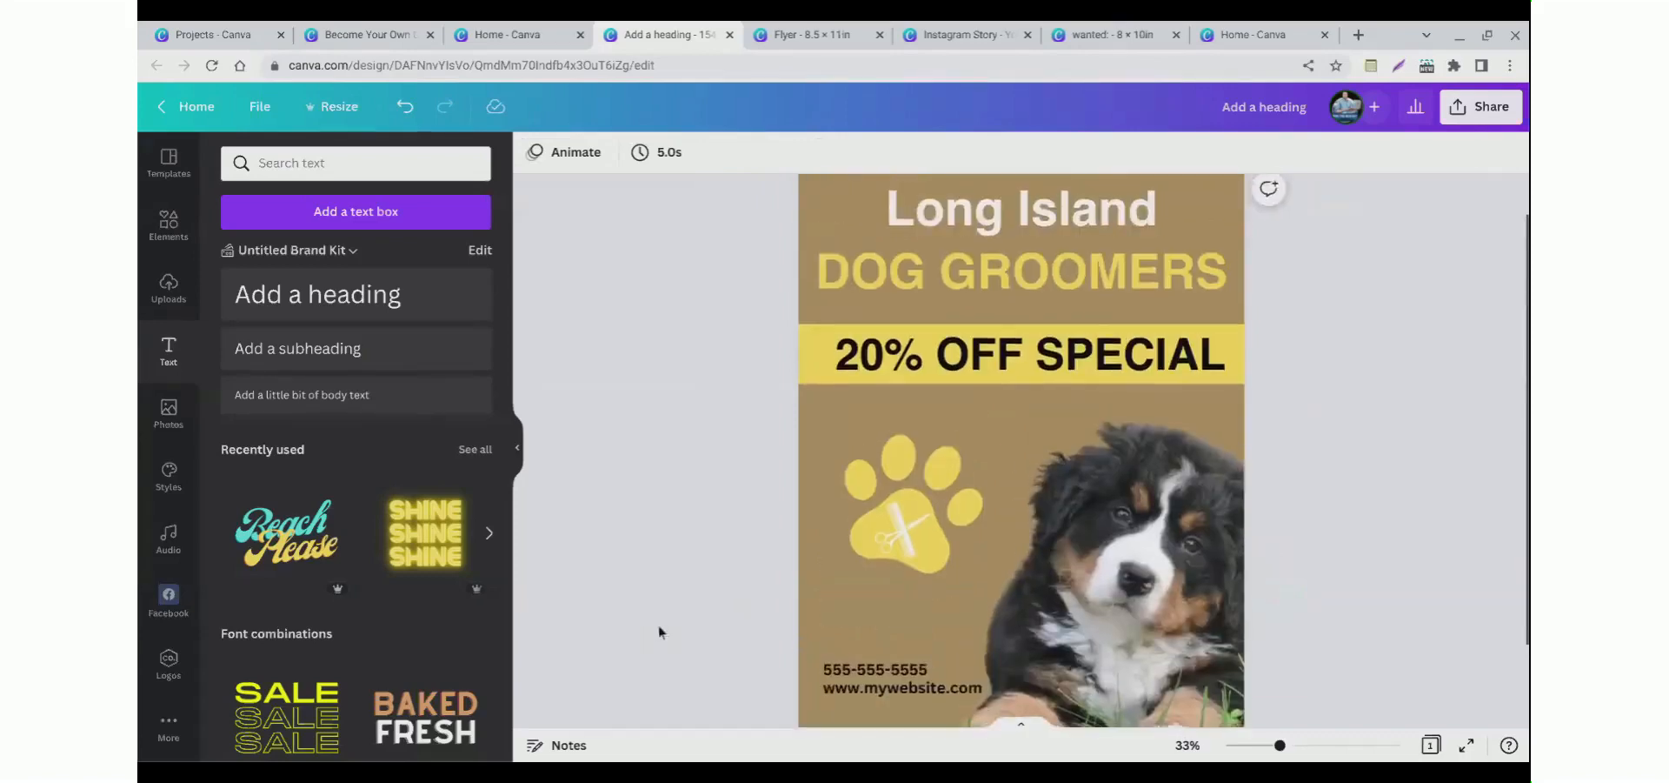
scroll(848, 691, down, 1)
click(850, 687)
click(727, 663)
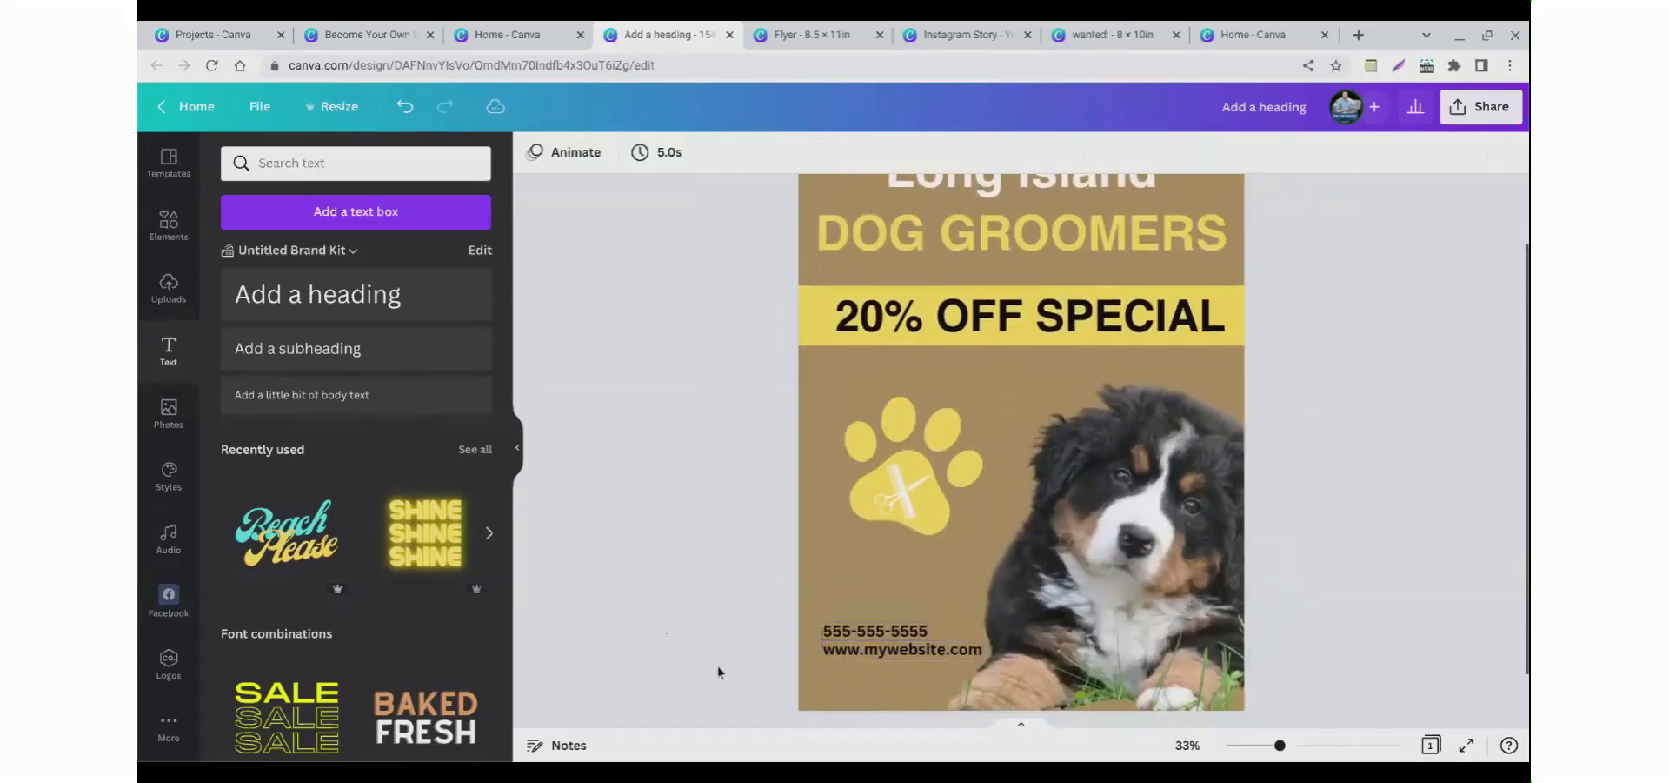
Step: Select the website text together with the paw graphic and shift them slightly left
click(854, 685)
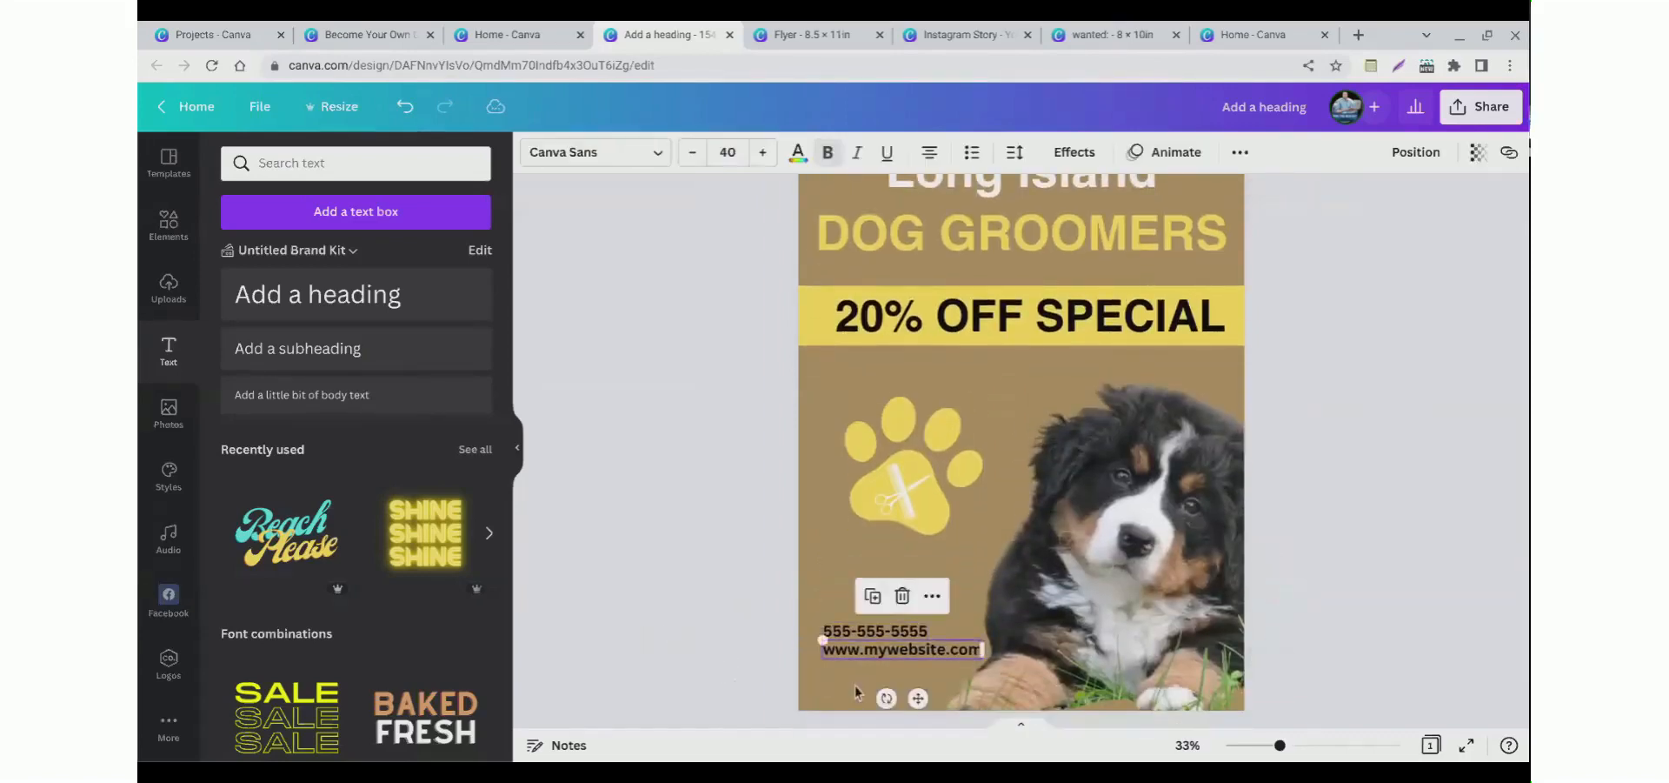
click(740, 665)
click(860, 689)
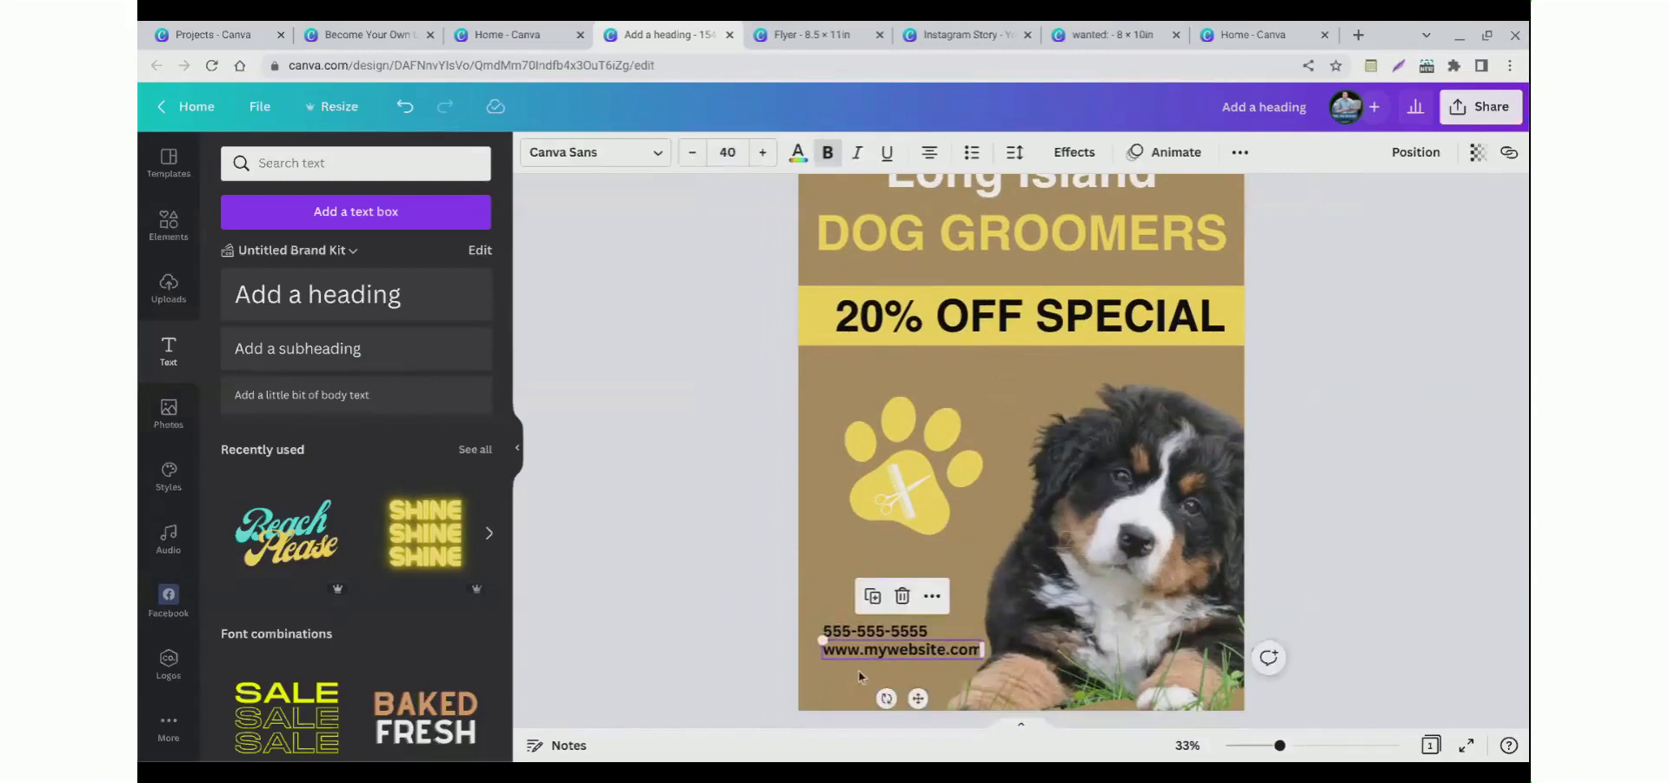
shift+click(896, 528)
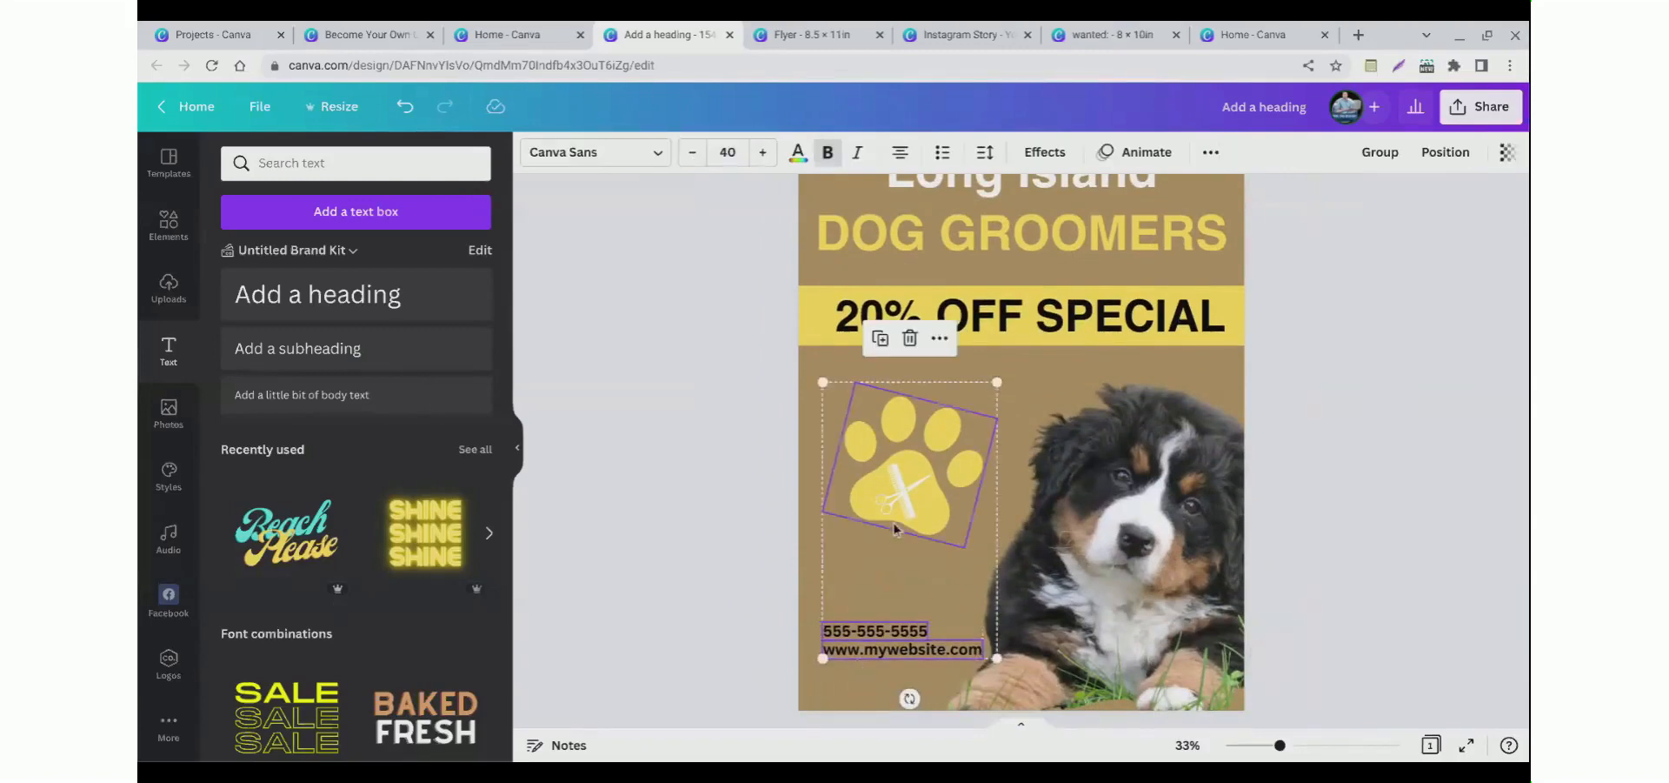
mouse_move(902, 522)
mouse_down()
mouse_move(1013, 392)
mouse_move(983, 448)
mouse_move(886, 531)
mouse_up()
click(781, 659)
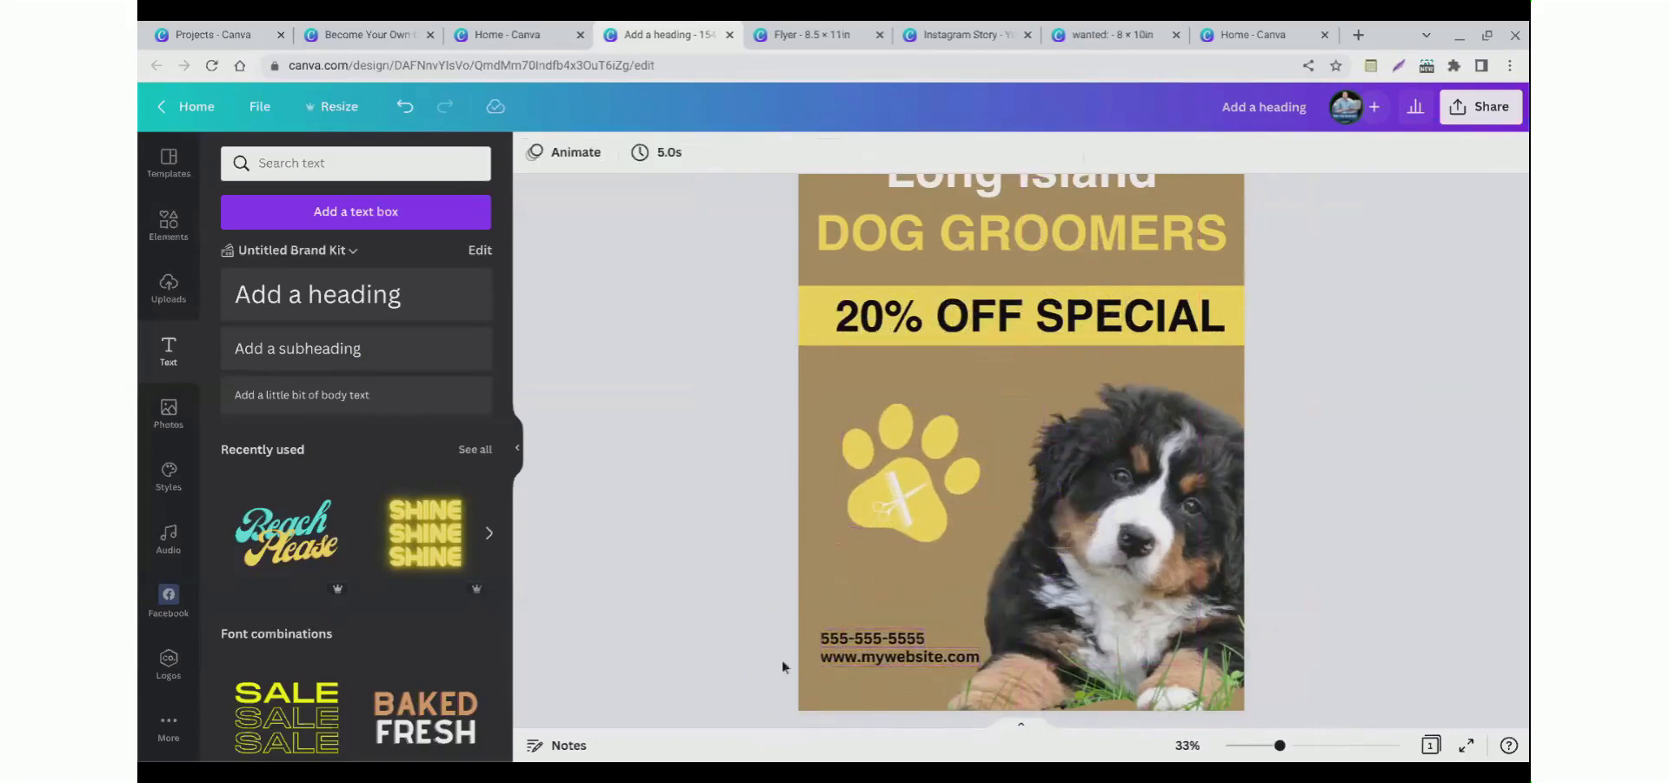
Step: Nudge the phone number and website text lines slightly up
click(827, 680)
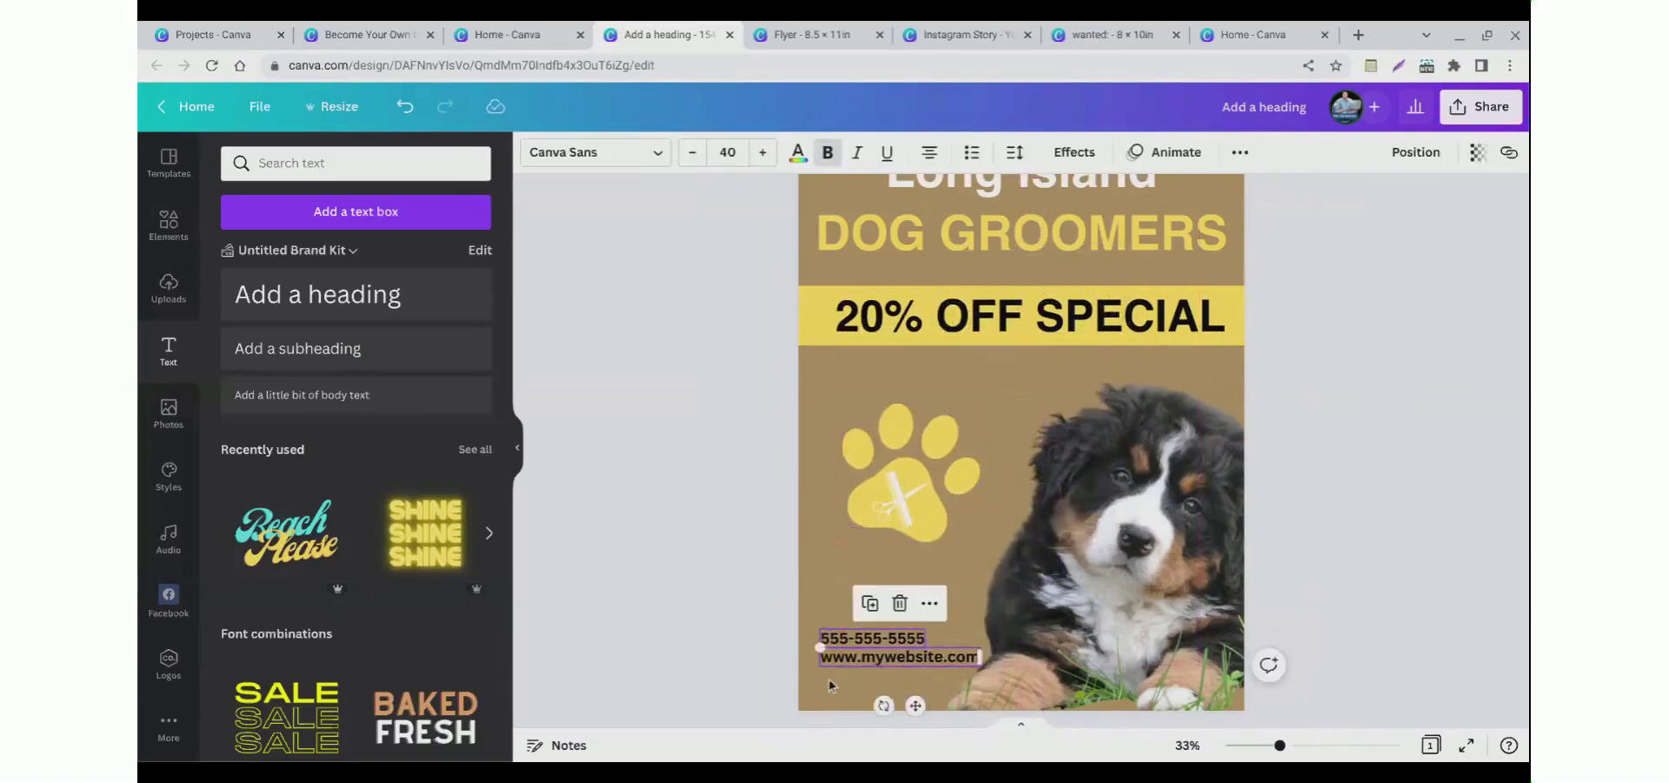
shift+click(863, 528)
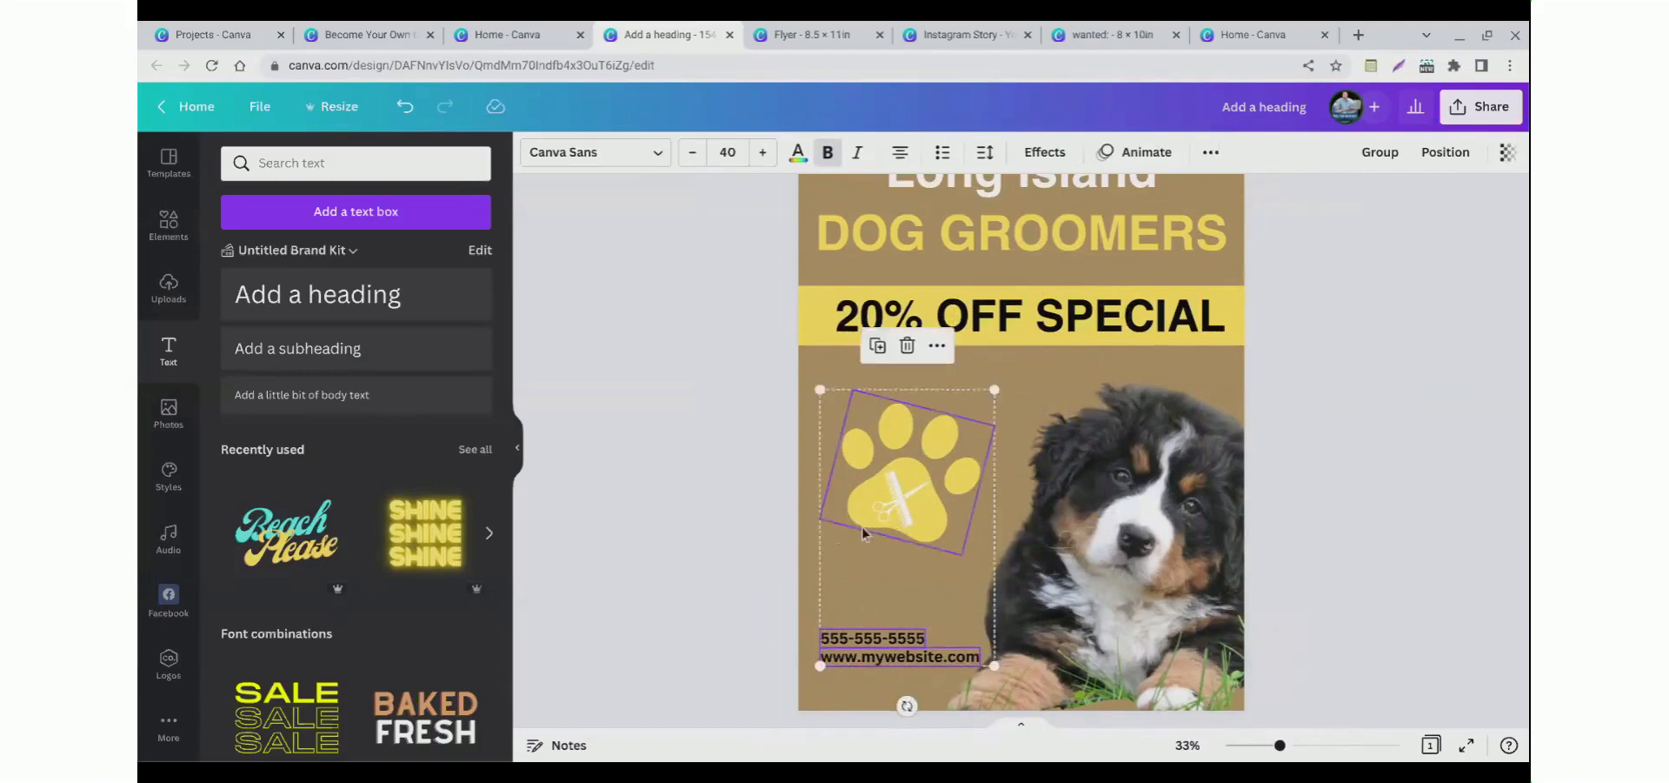
click(755, 538)
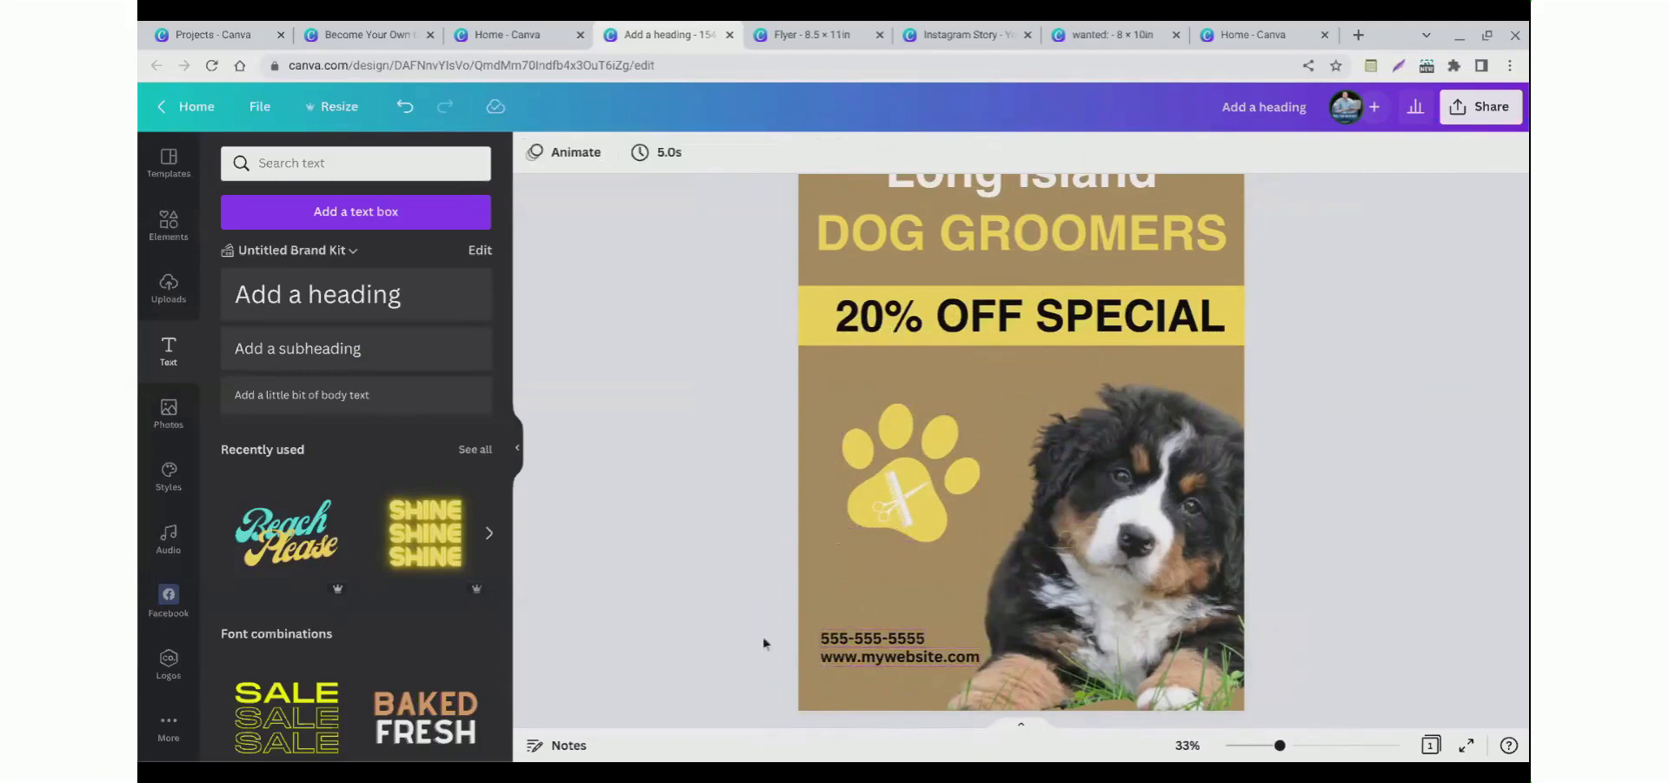
click(842, 665)
drag(840, 675, 838, 666)
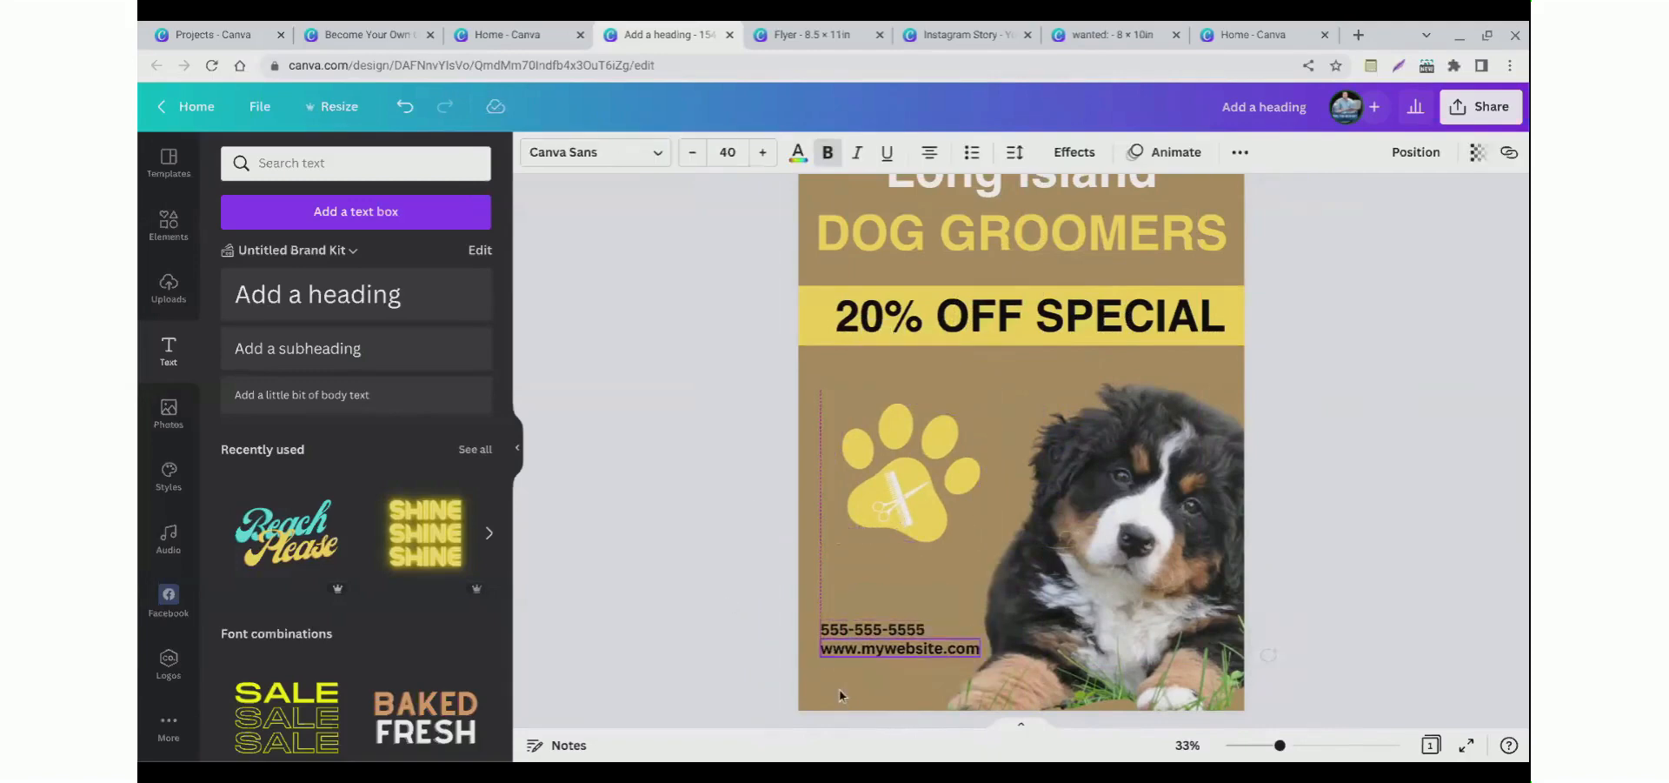
Step: Recolour the phone number and the website text white
click(870, 628)
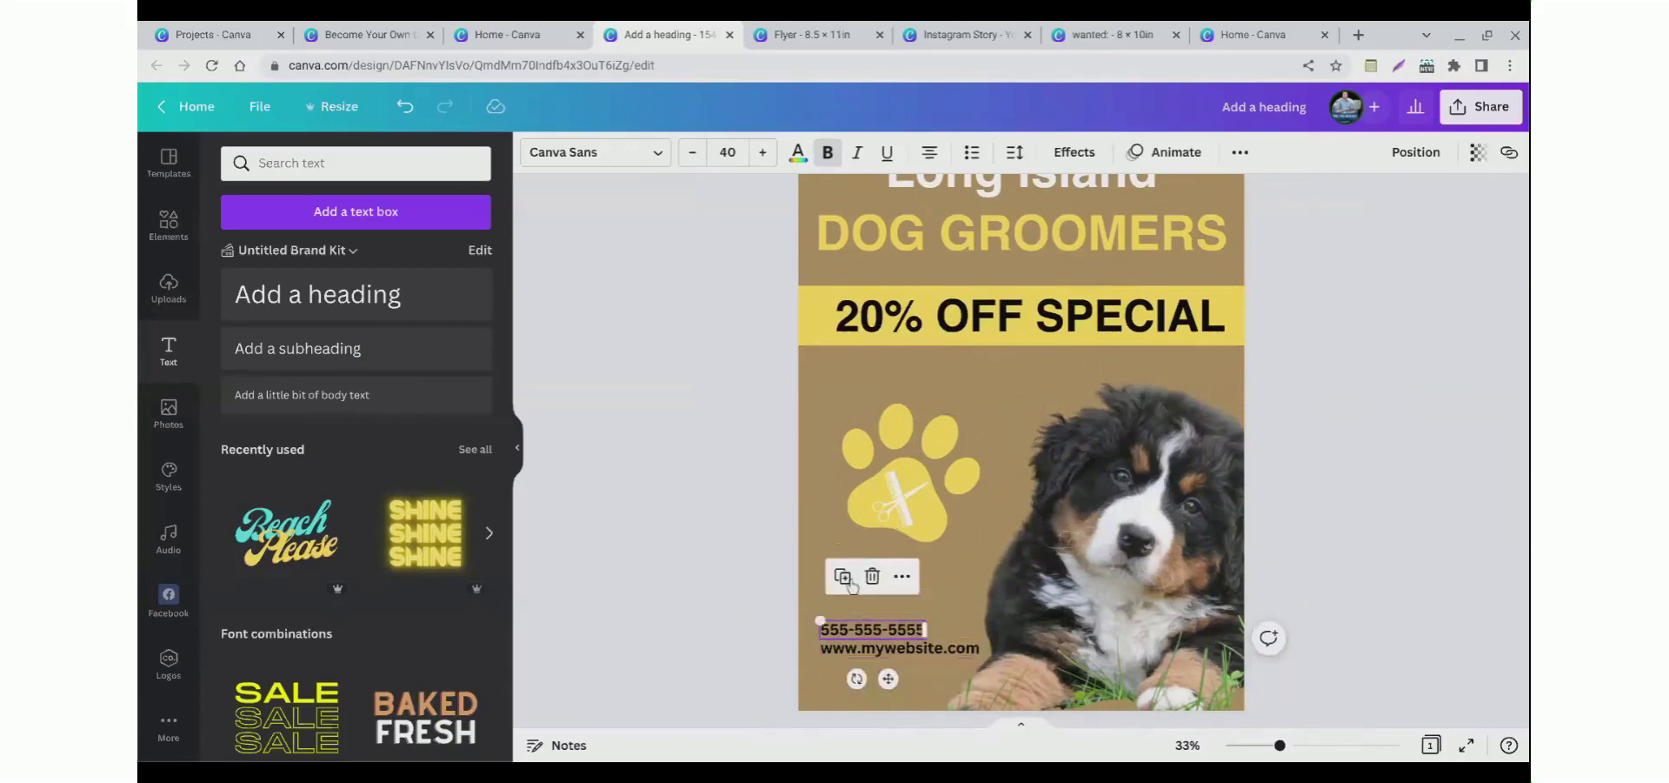
click(798, 153)
click(664, 373)
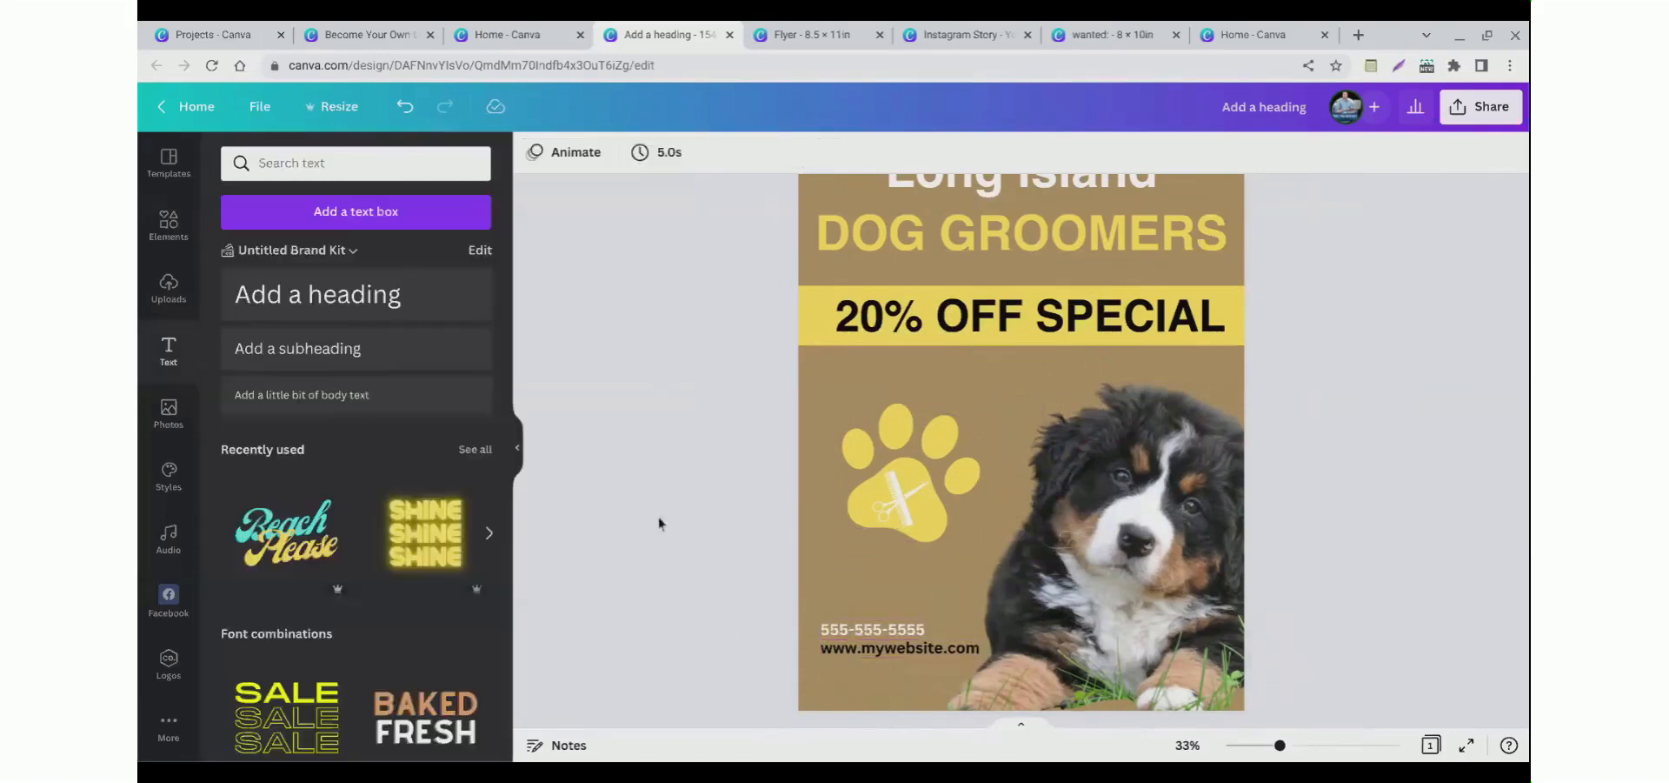
click(841, 652)
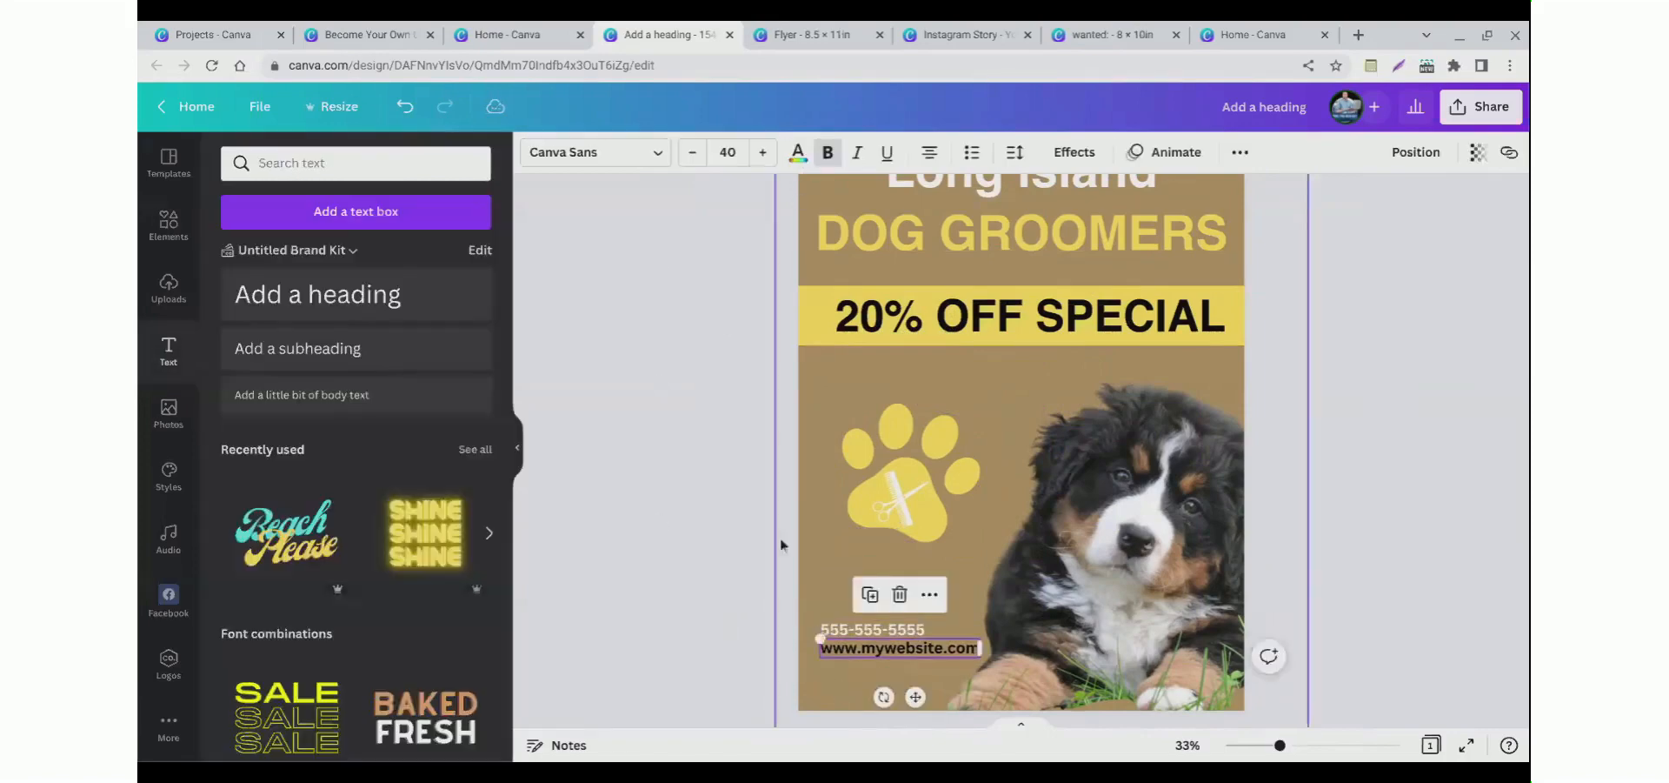
click(798, 154)
click(422, 240)
key(Escape)
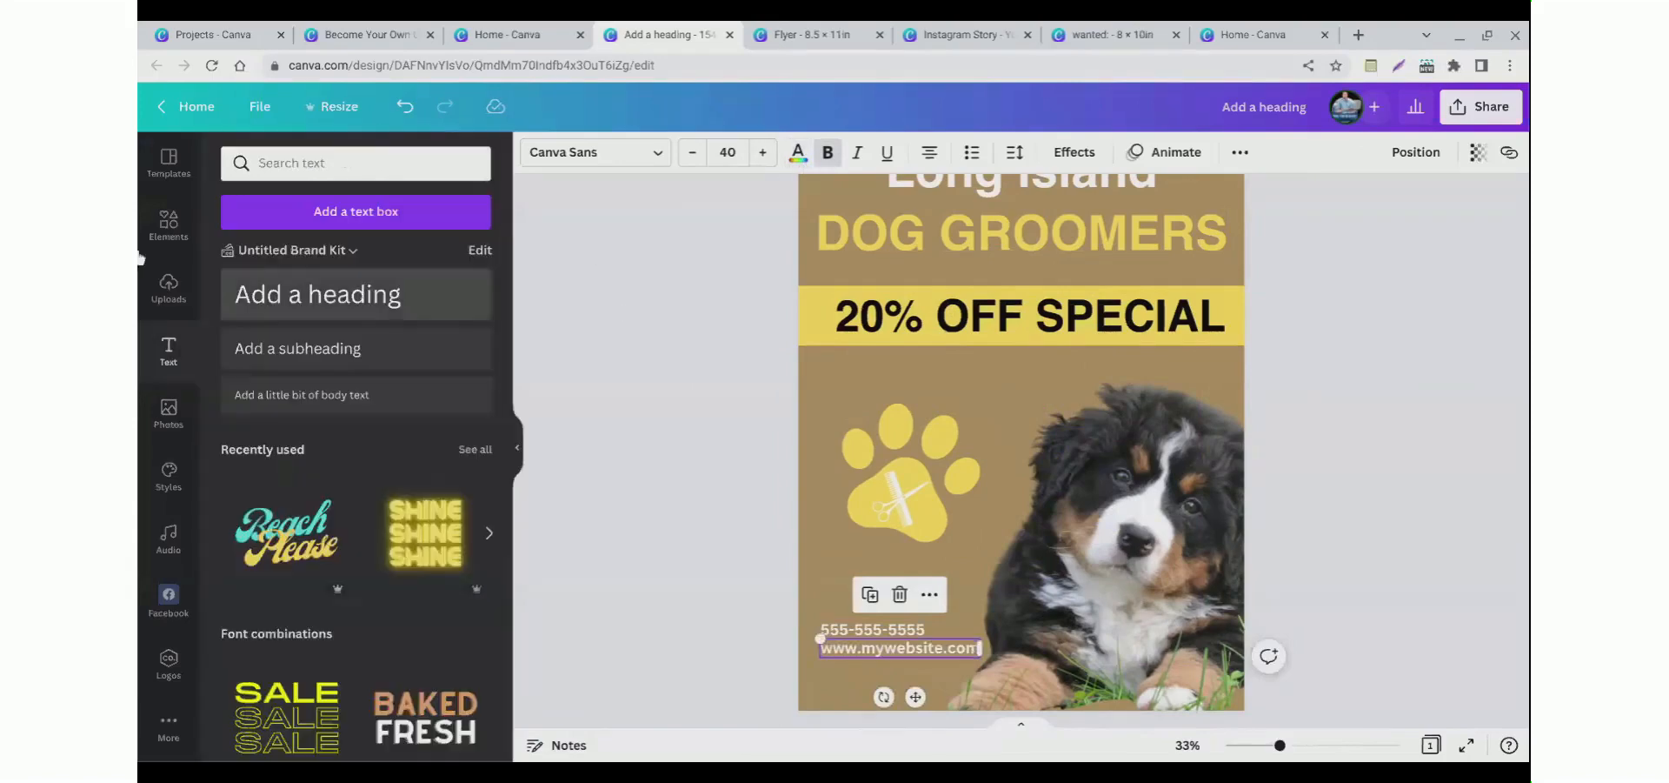
Step: Search the elements library for a Facebook icon and browse through the results
click(287, 165)
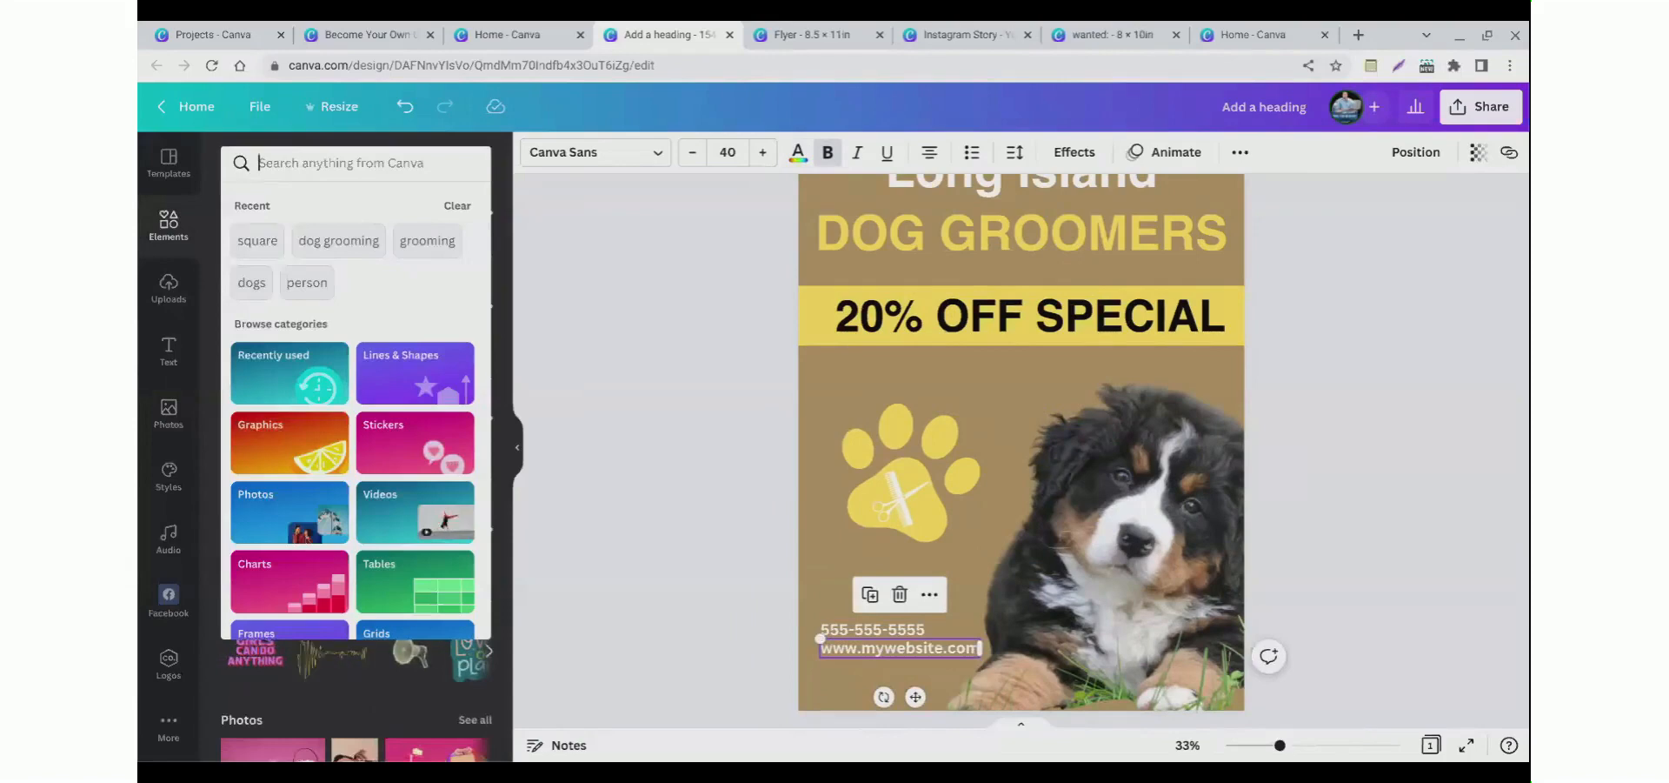
text(facebook icon)
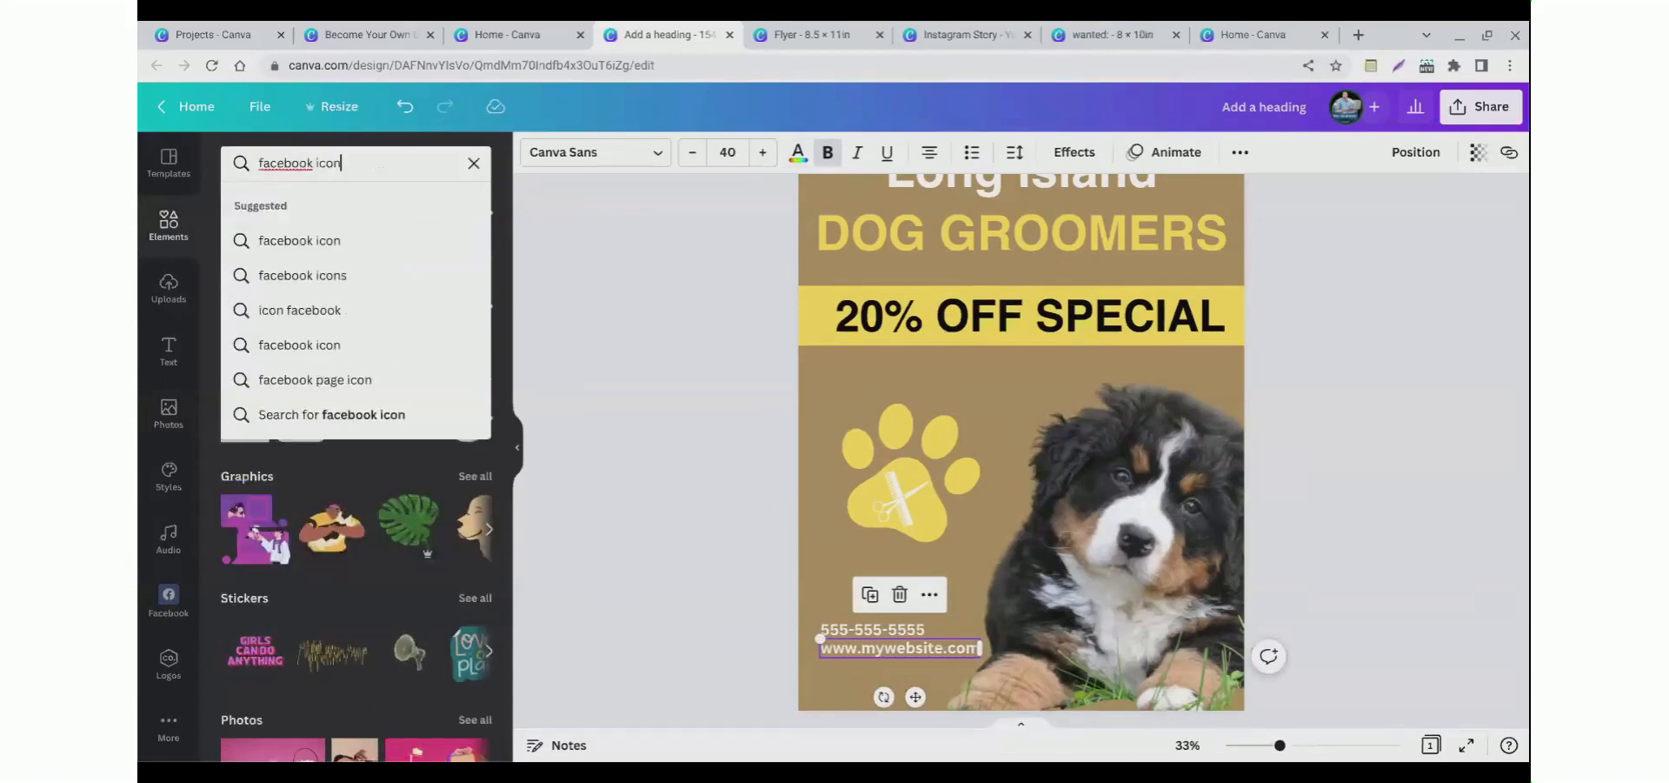
key(Return)
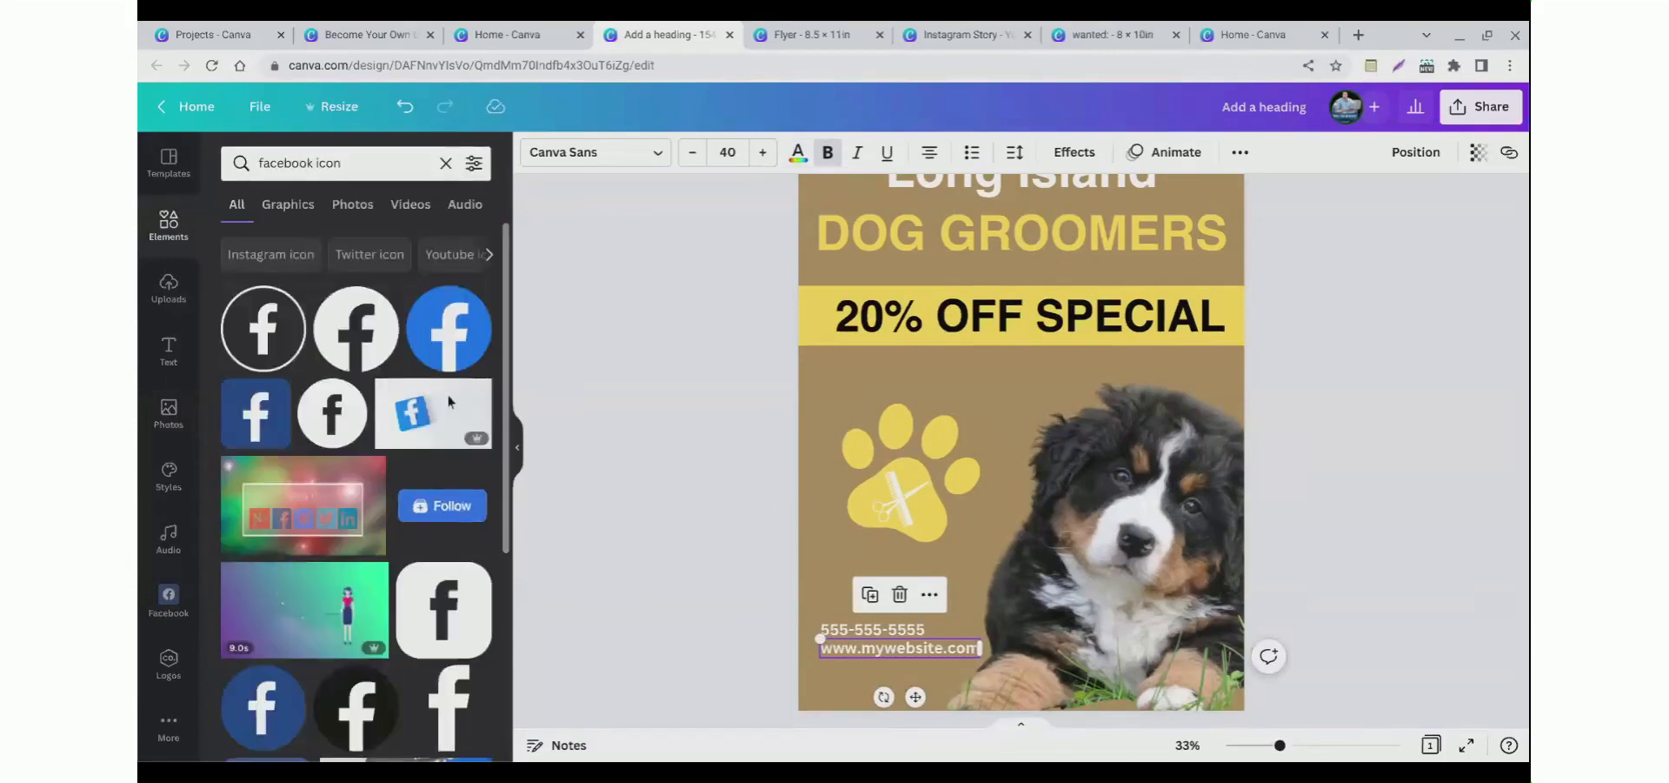
scroll(474, 417, down, 1)
scroll(487, 446, down, 3)
scroll(609, 444, up, 1)
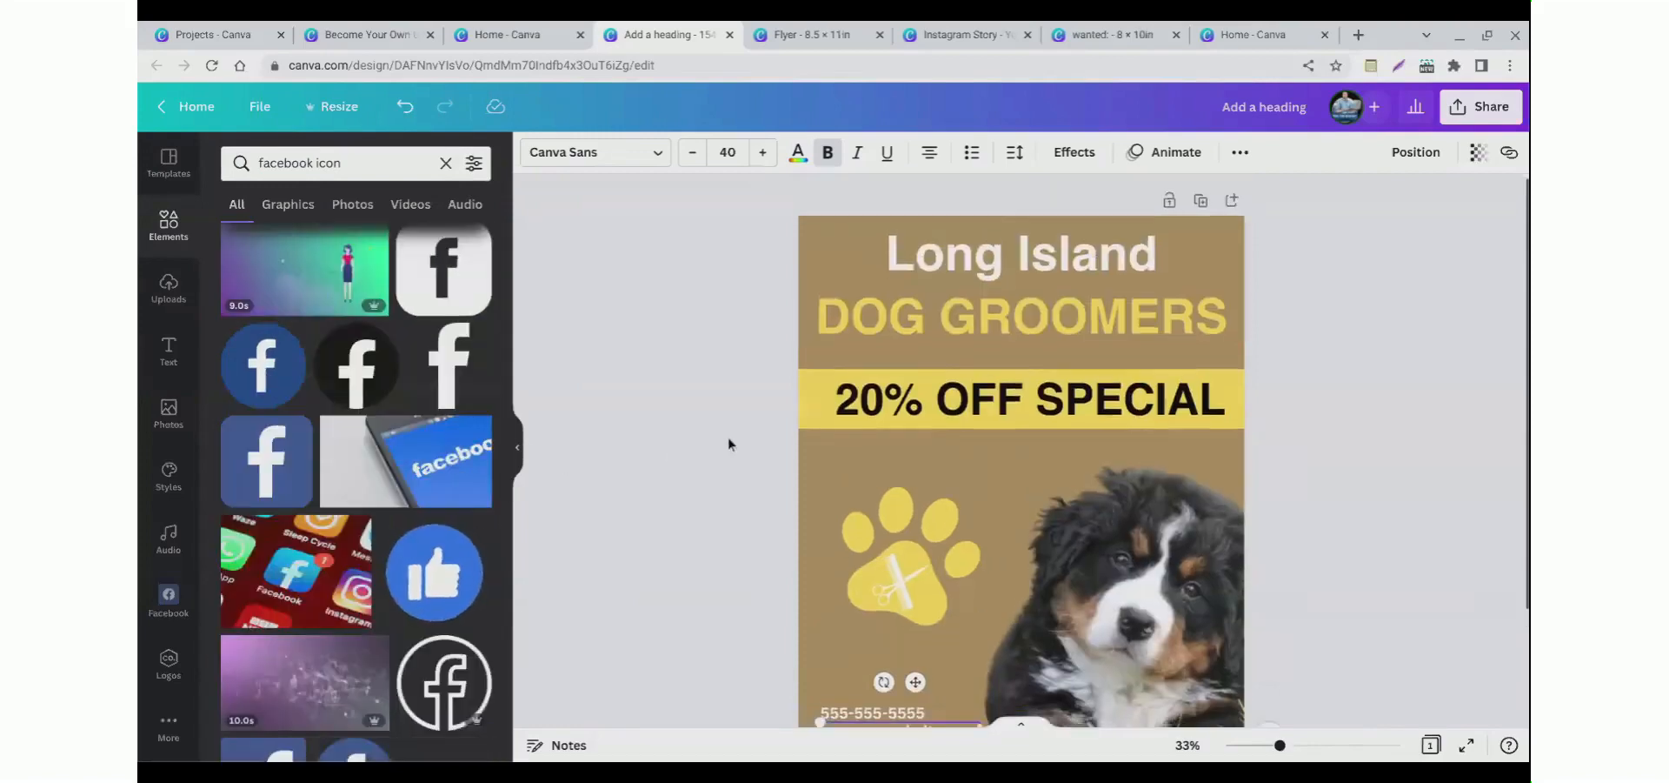
scroll(728, 436, down, 2)
scroll(400, 441, down, 3)
scroll(400, 441, down, 1)
scroll(843, 443, up, 3)
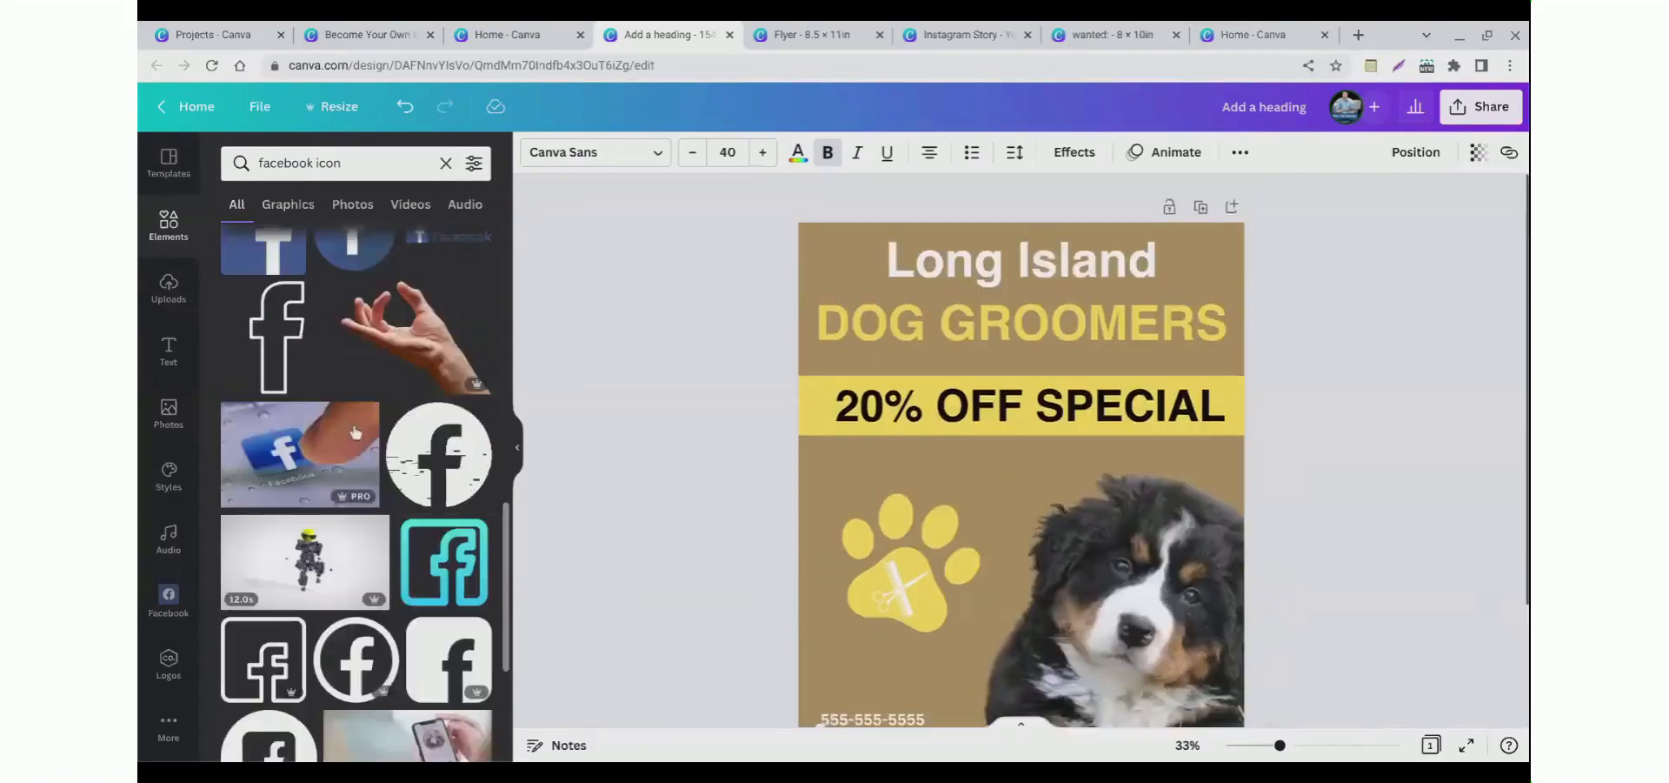
scroll(847, 445, down, 2)
scroll(842, 445, down, 1)
scroll(355, 435, up, 6)
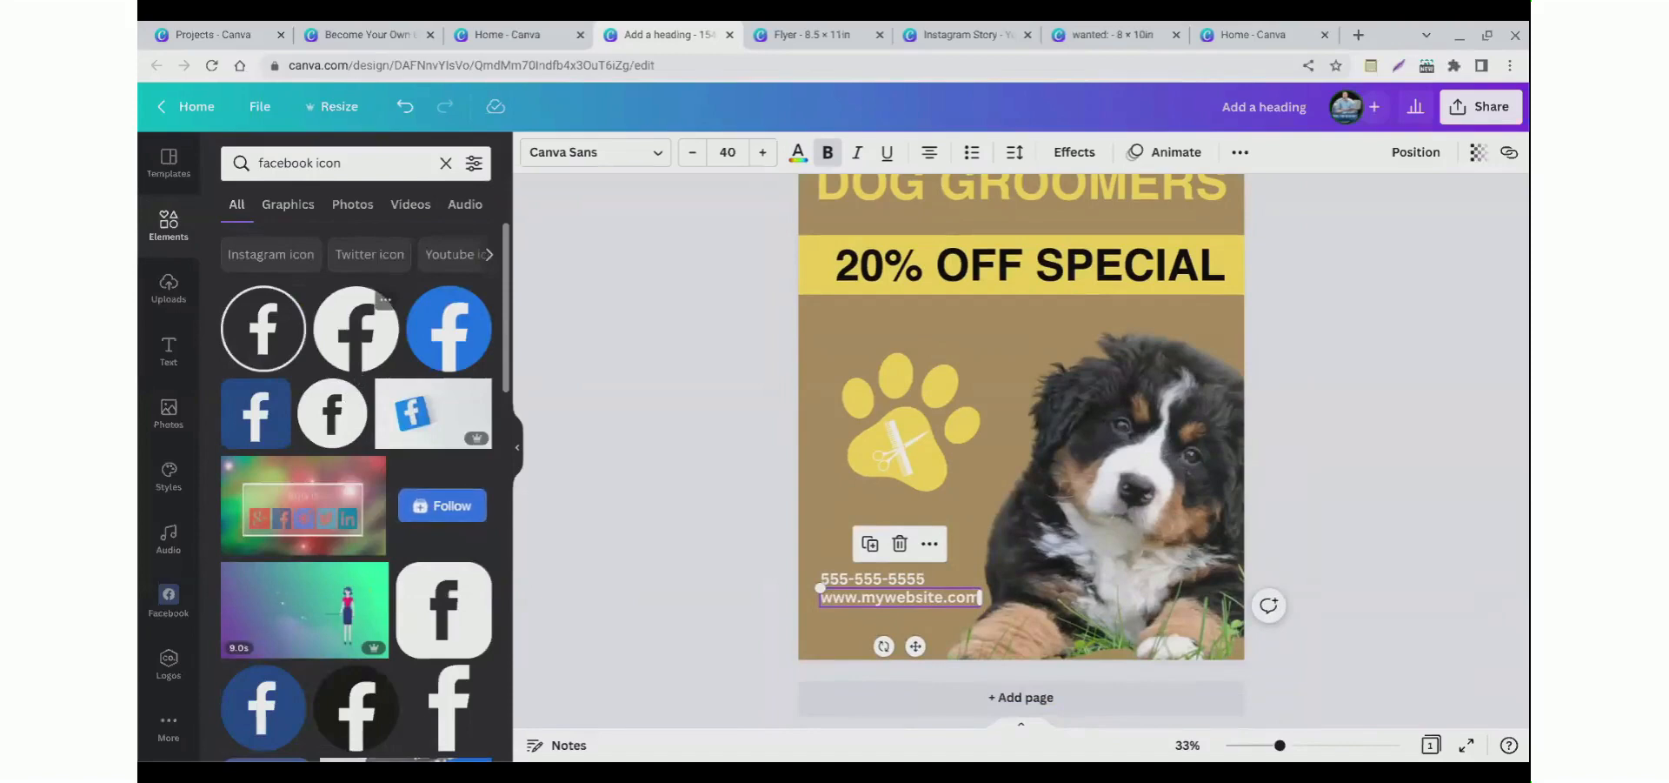
Step: Add the circular Facebook icon, move it below the website text and shrink it
click(359, 370)
drag(1115, 277, 842, 579)
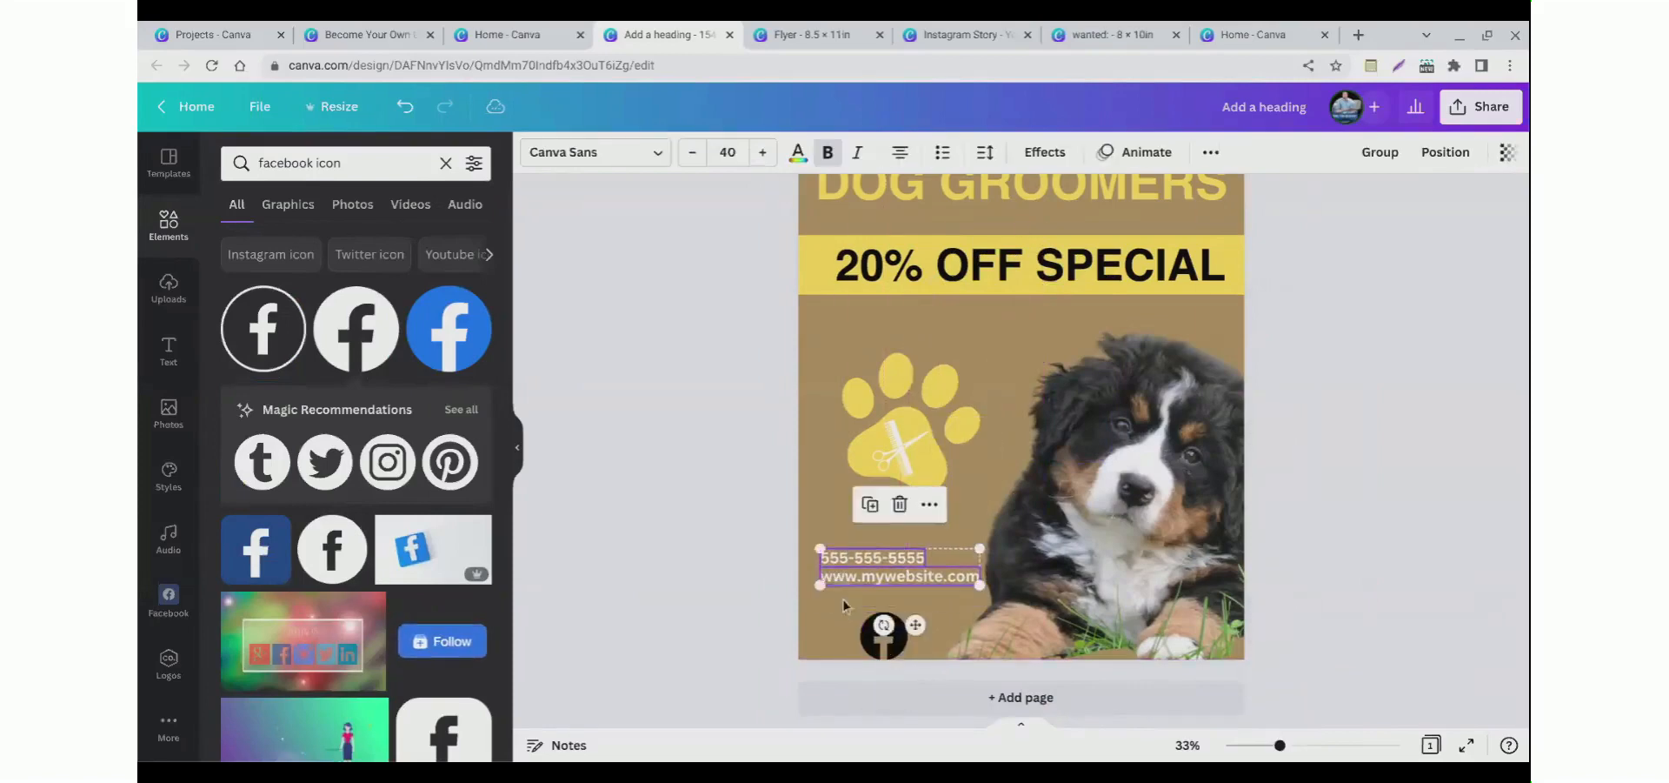
drag(883, 643, 844, 623)
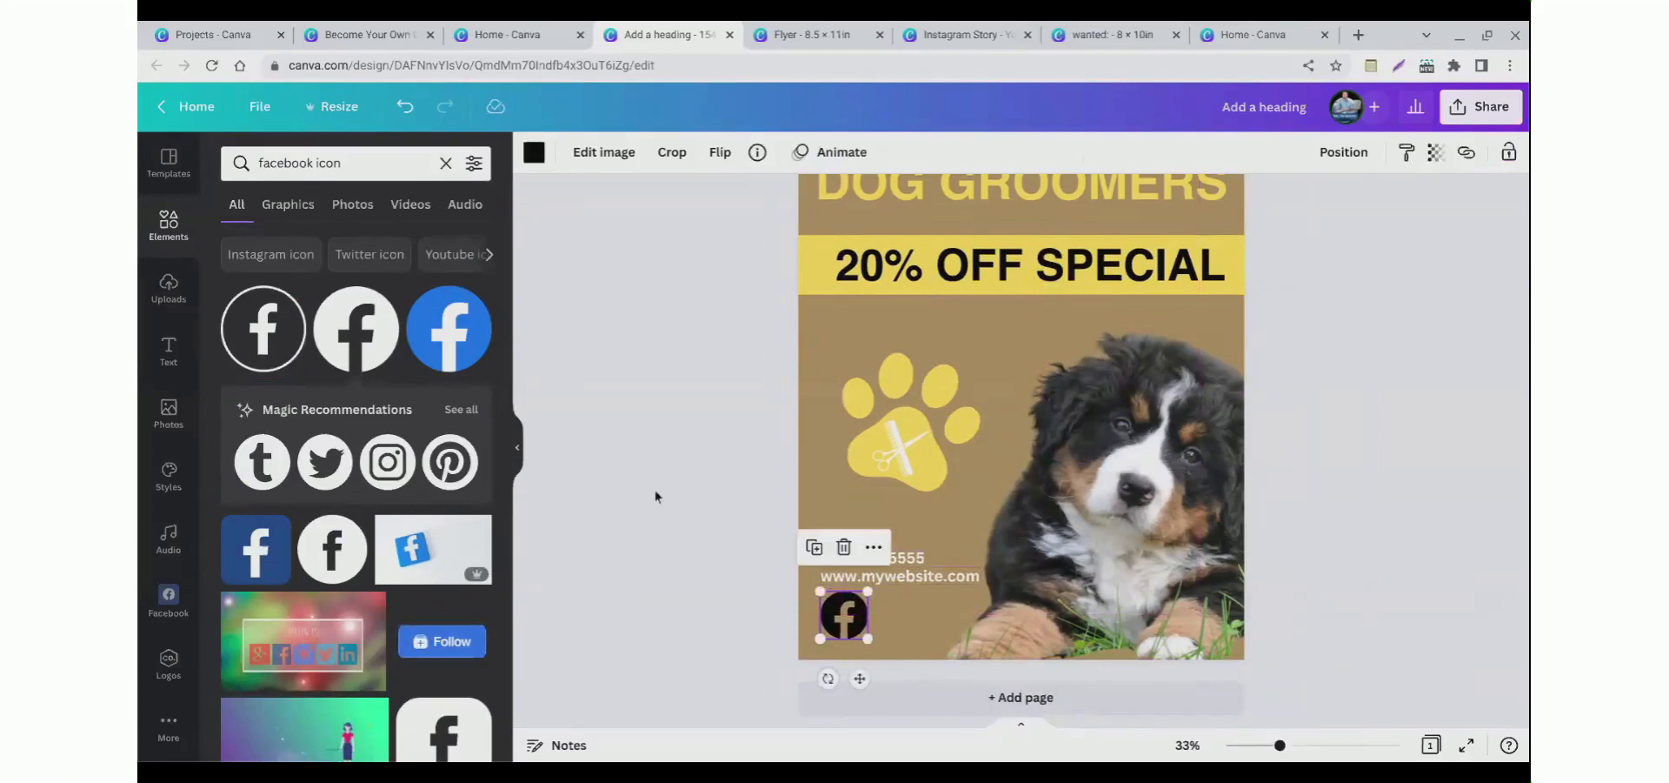
Step: Recolour the Facebook icon white and nudge it into place under the website text
click(533, 152)
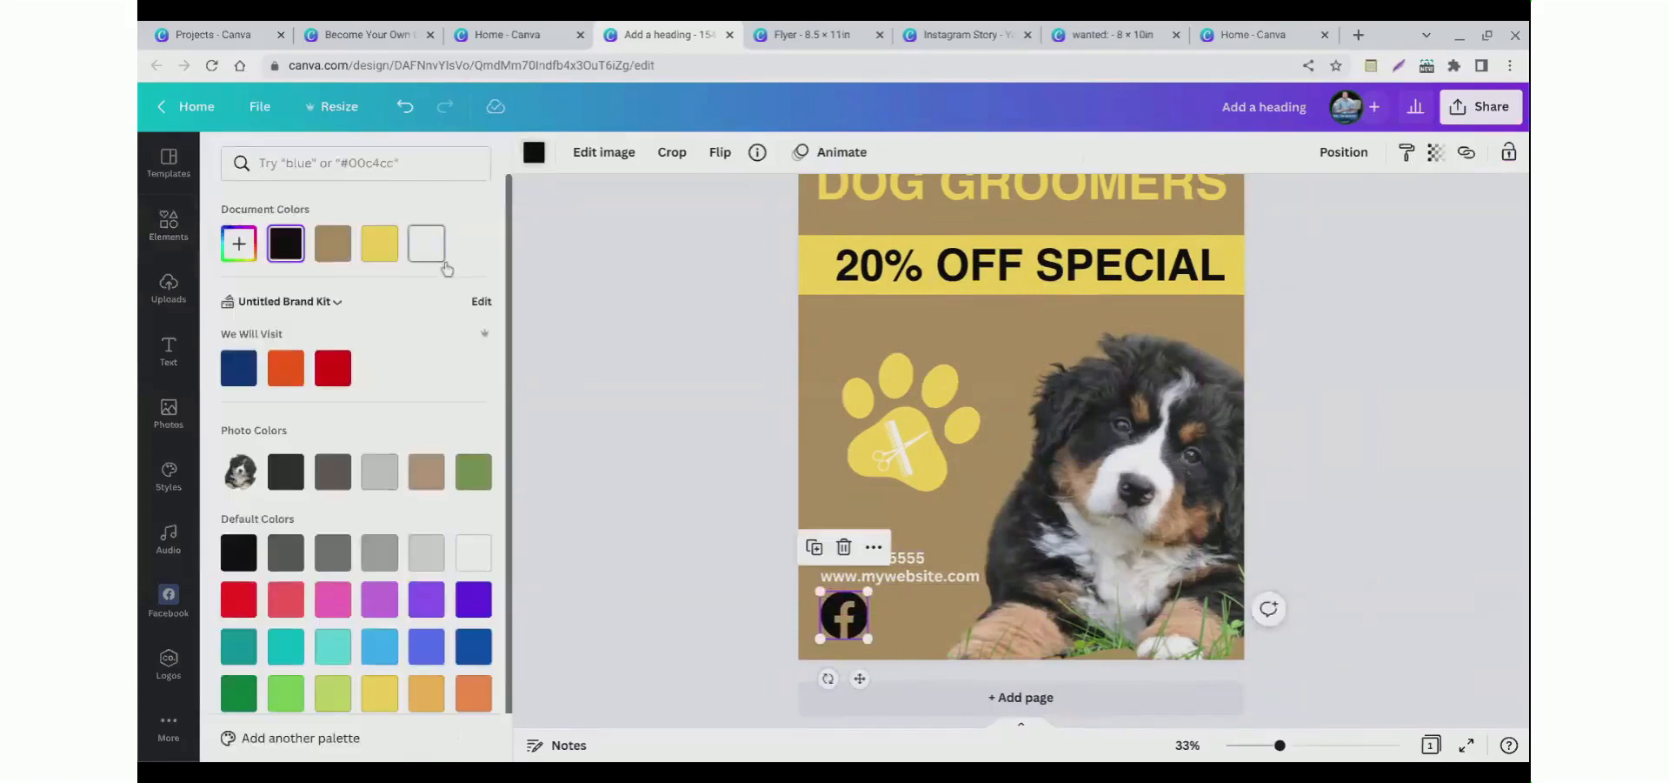
click(421, 242)
click(645, 374)
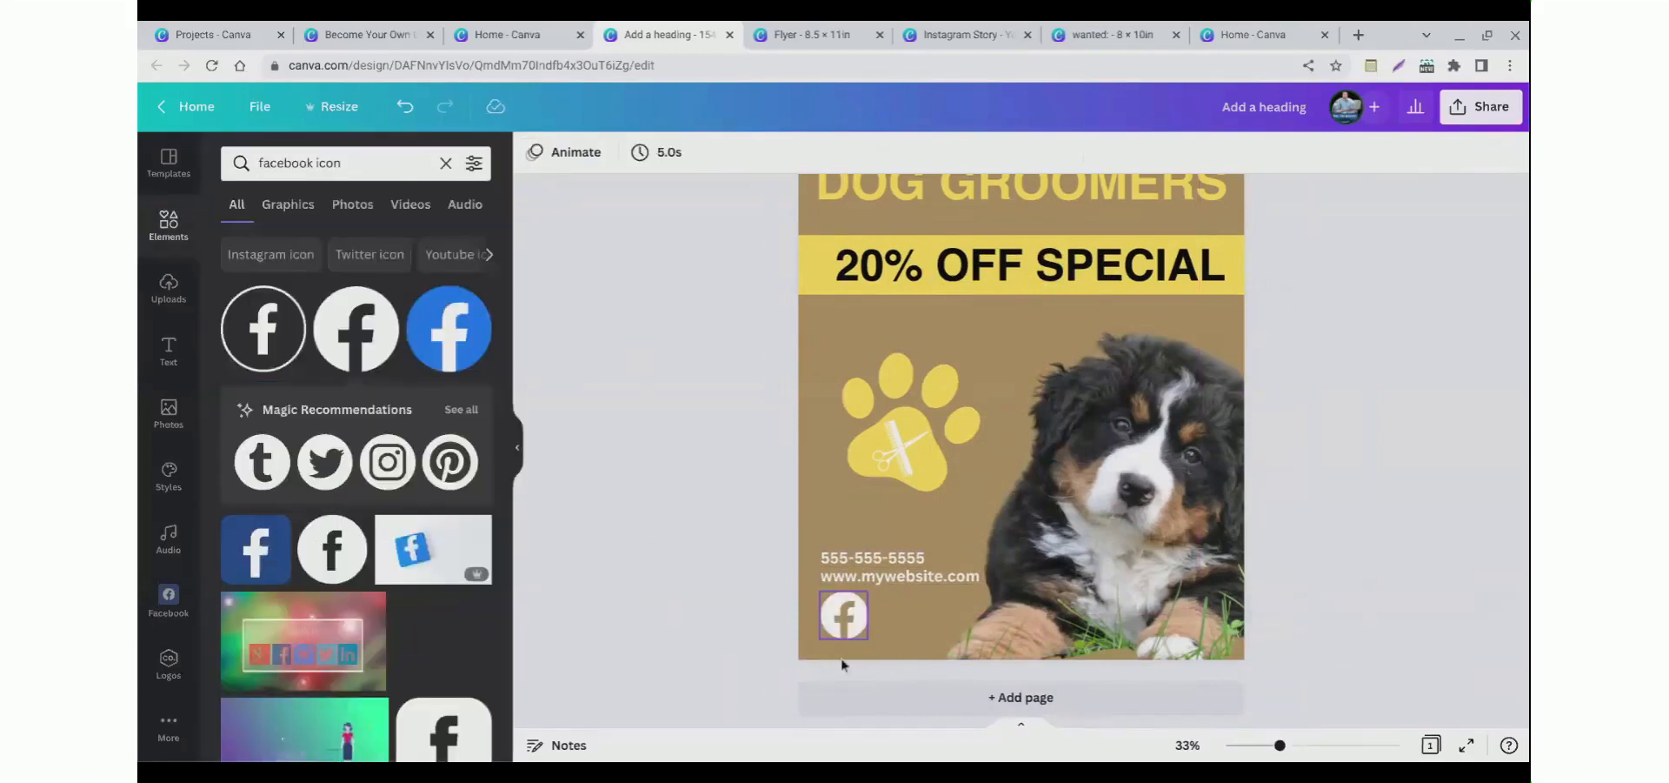
click(857, 633)
drag(868, 591, 854, 604)
click(678, 574)
Step: Search the elements library for an Instagram icon and add an outlined Instagram icon
double_click(319, 178)
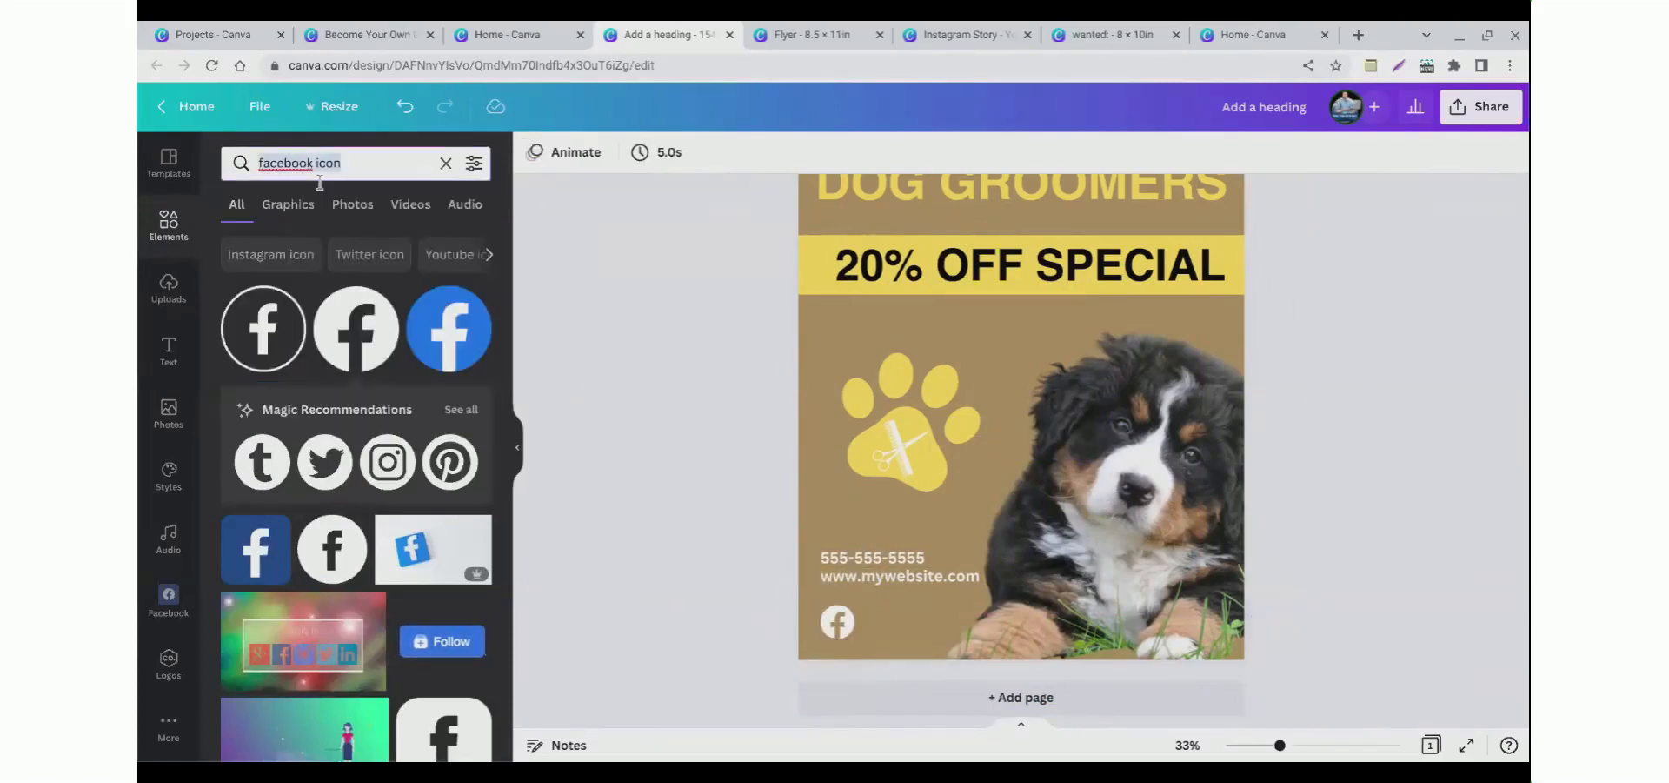
text(instagram)
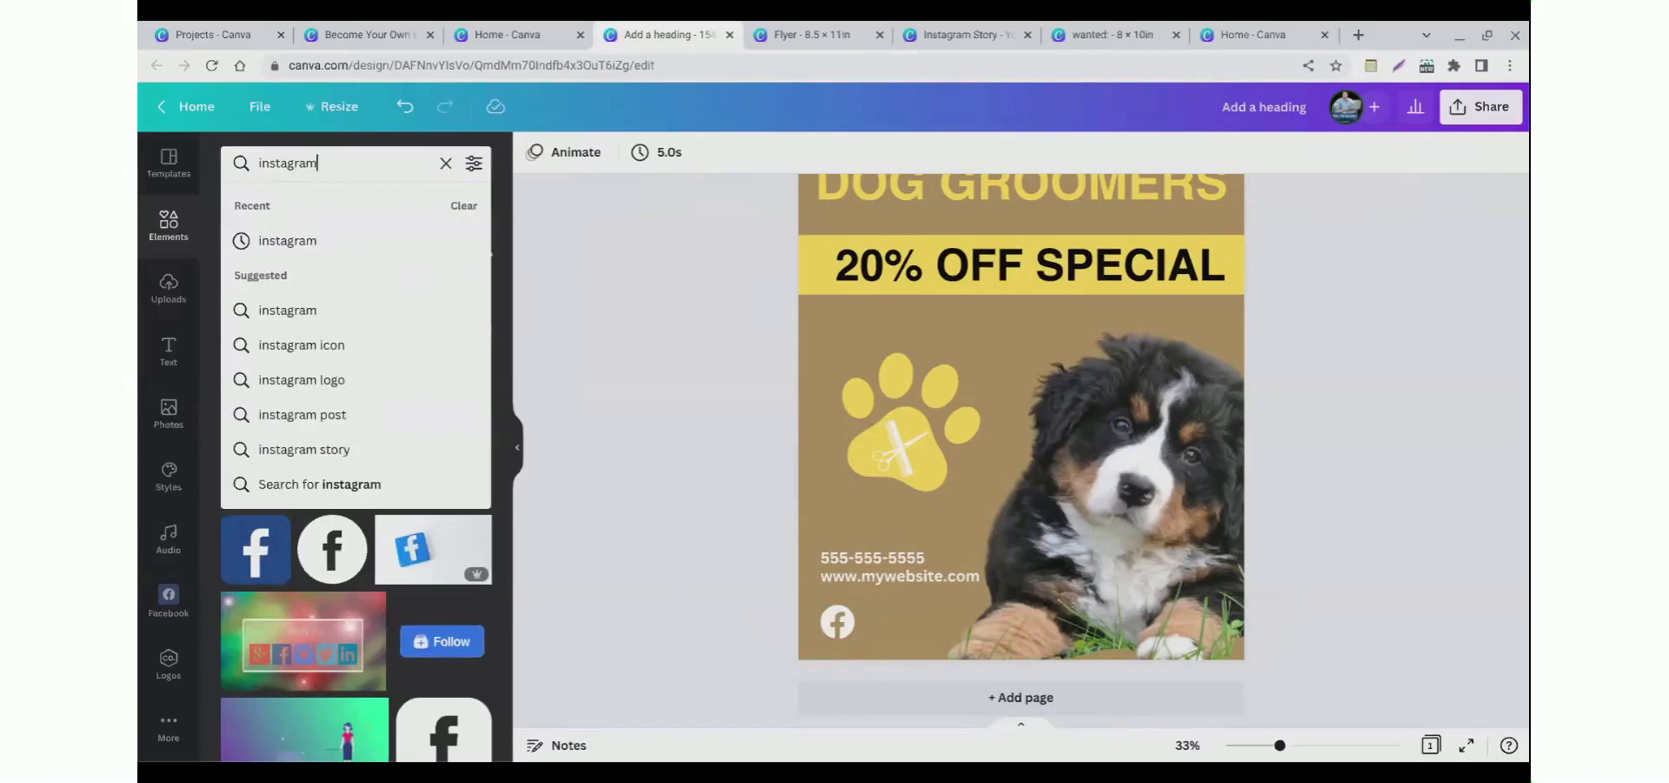
key(Return)
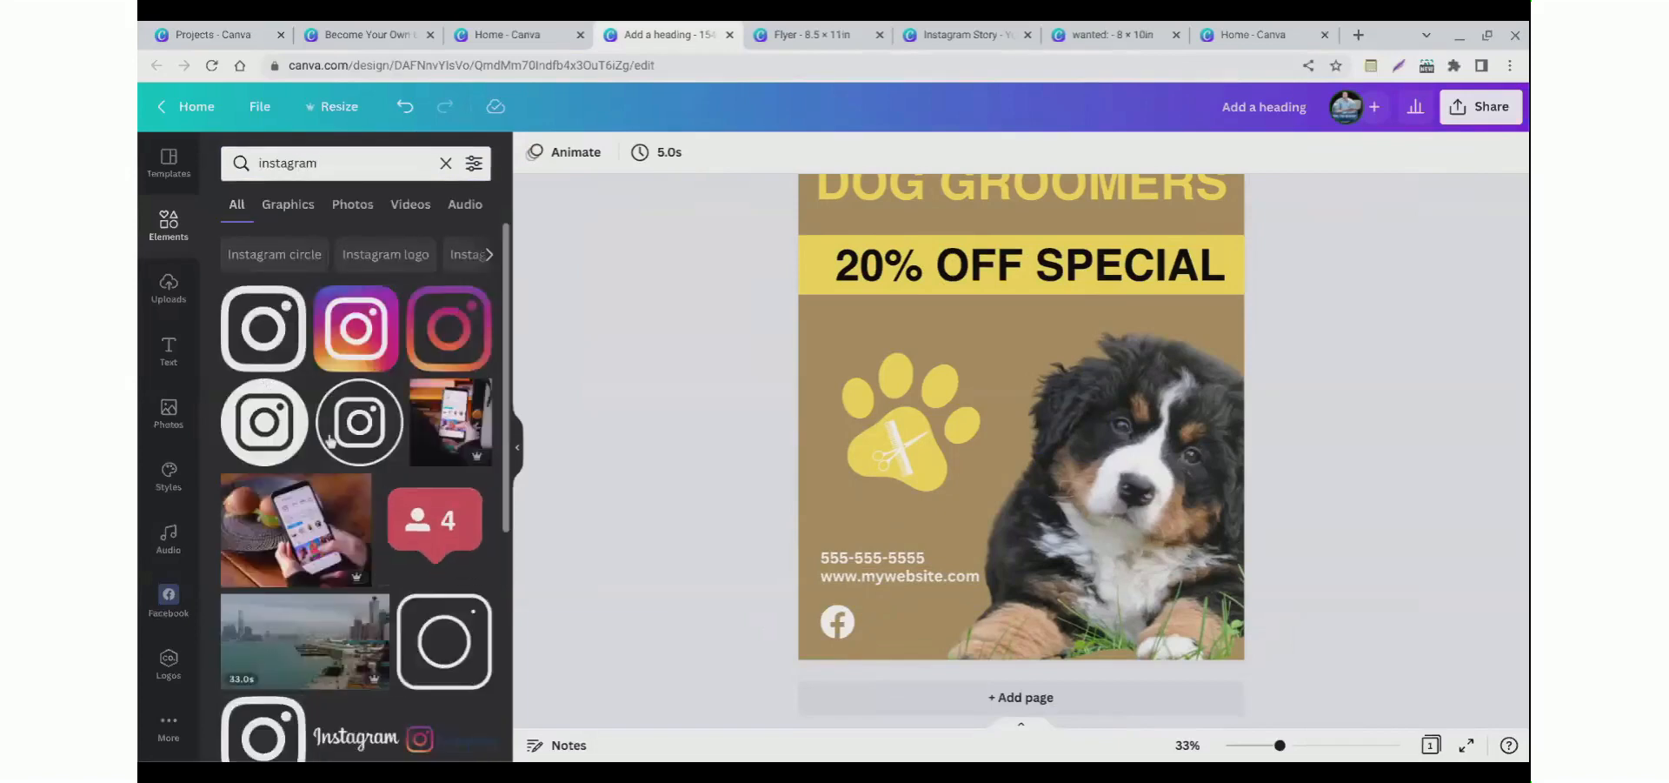
click(339, 439)
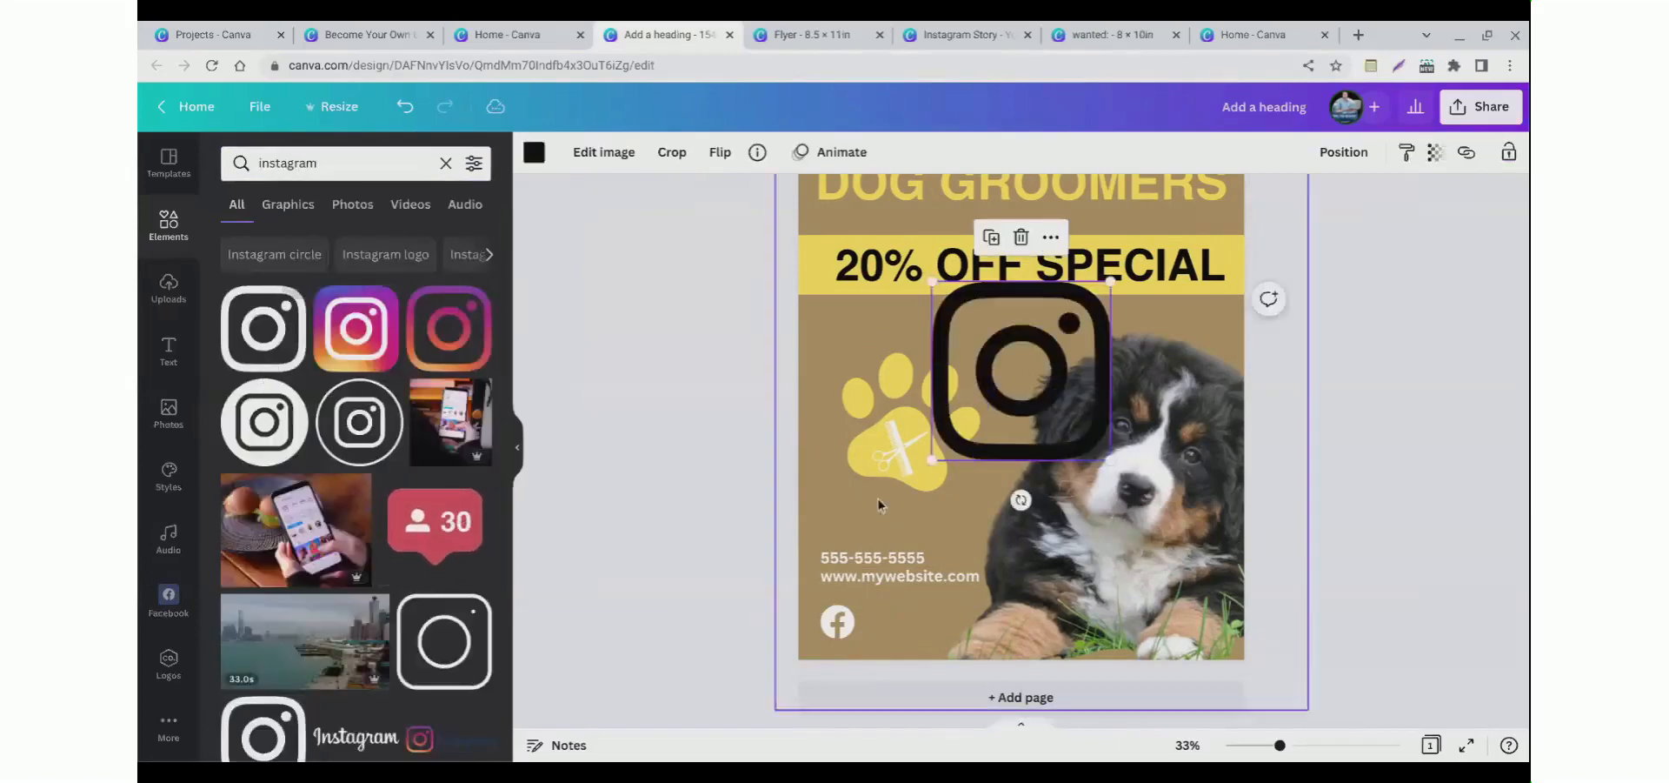
Step: Recolour the Instagram icon white, shrink it and place it beside the Facebook icon
click(534, 152)
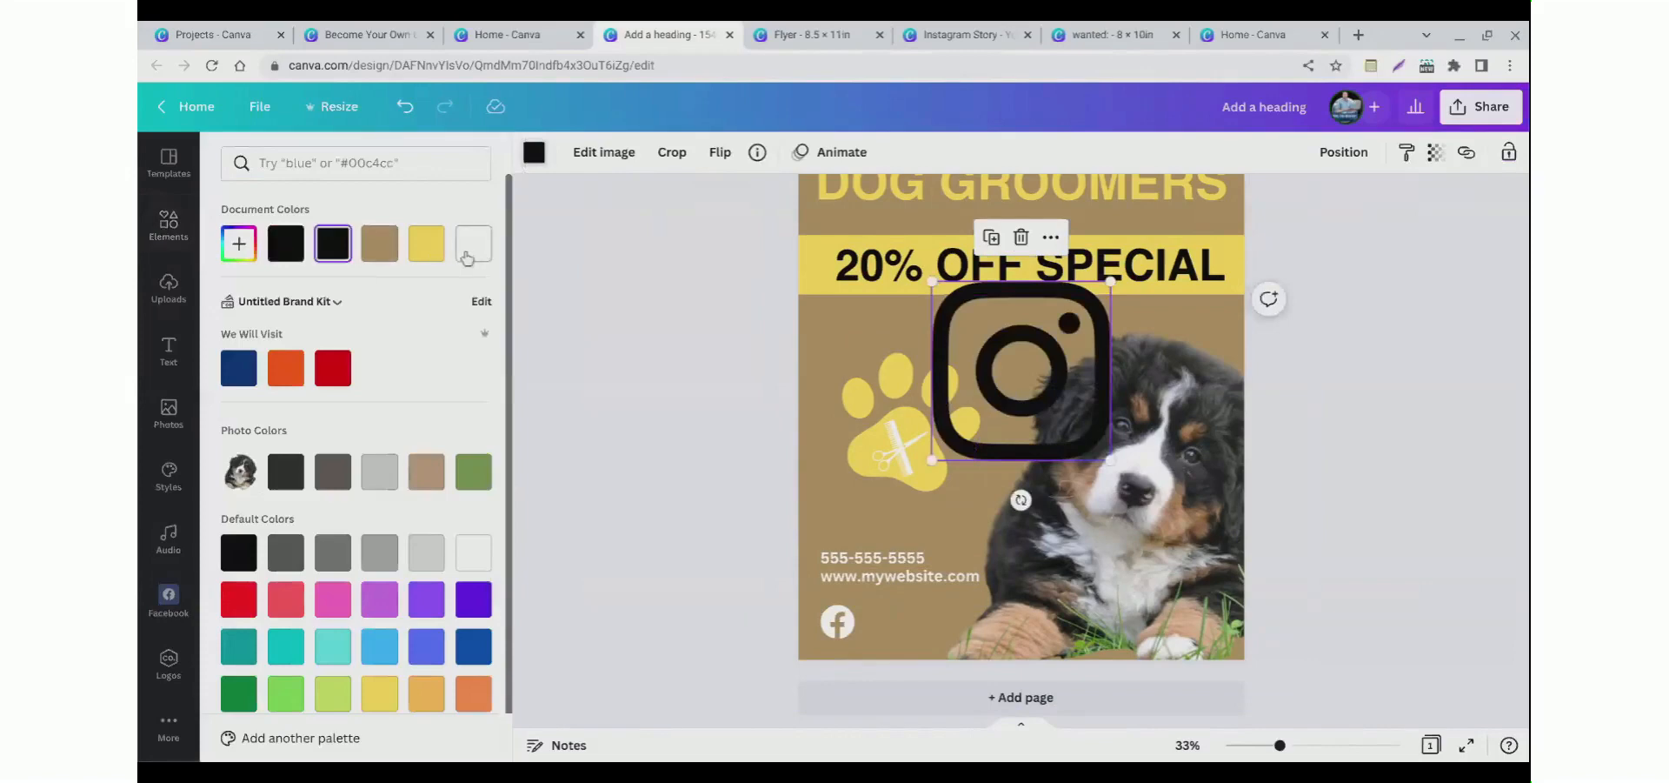
click(473, 243)
drag(1112, 281, 998, 393)
drag(966, 470, 900, 667)
drag(914, 605, 908, 611)
scroll(627, 502, up, 2)
scroll(628, 499, down, 2)
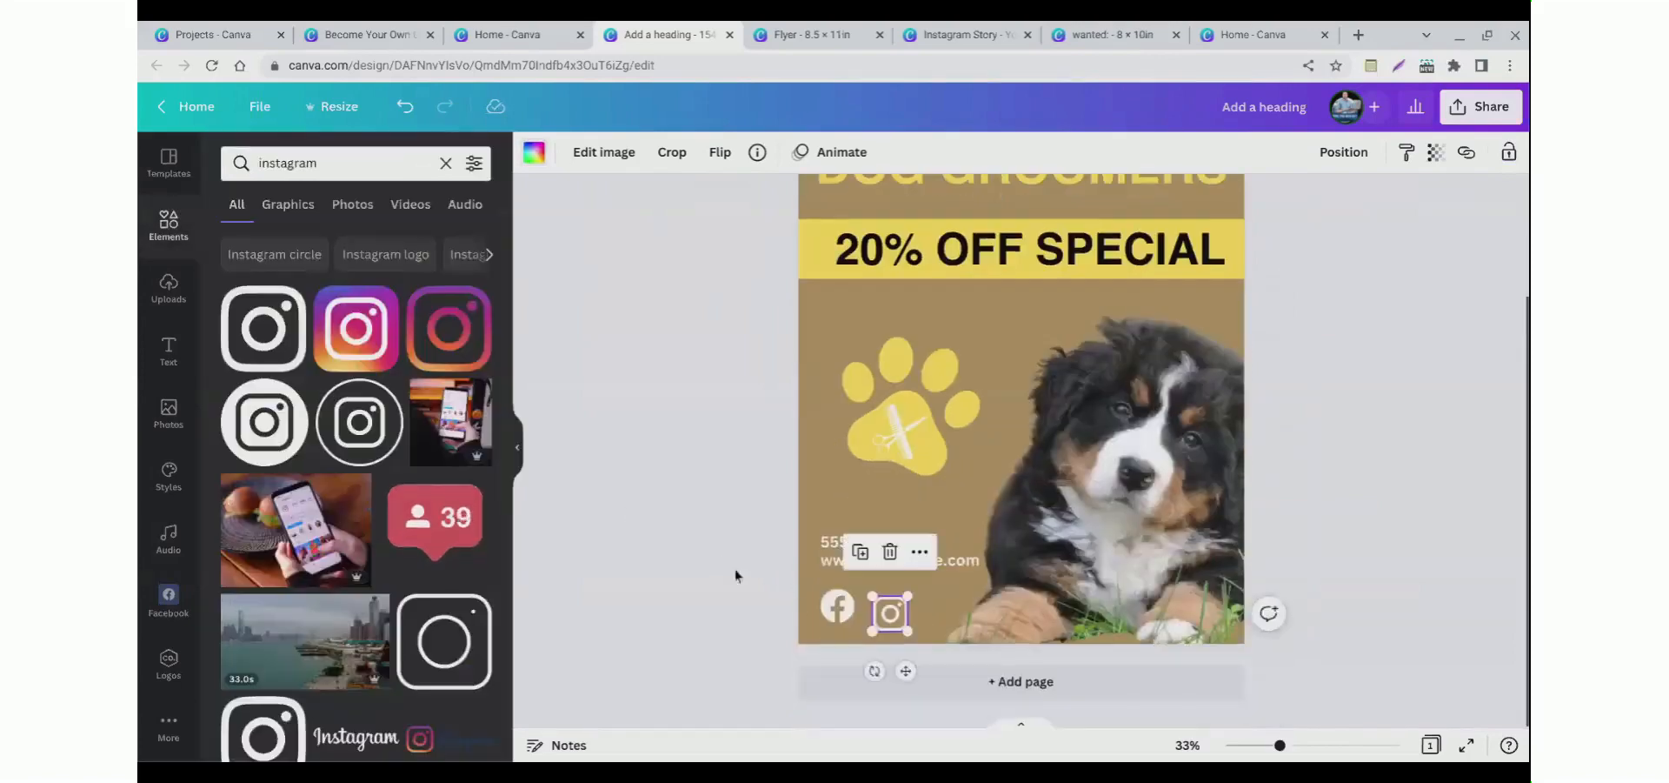
click(711, 516)
scroll(711, 515, up, 3)
scroll(712, 513, down, 3)
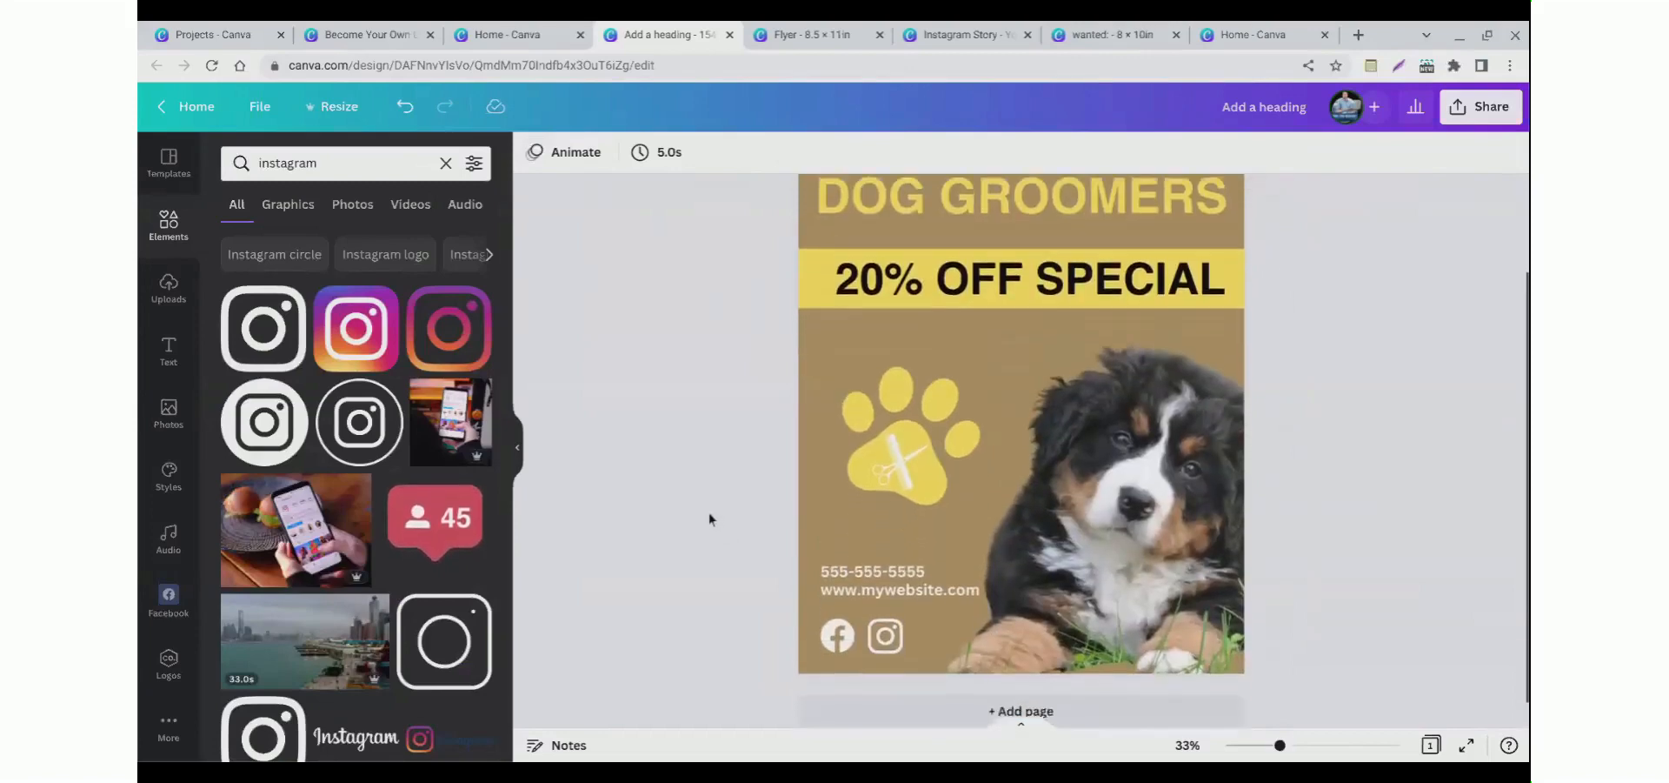
click(884, 606)
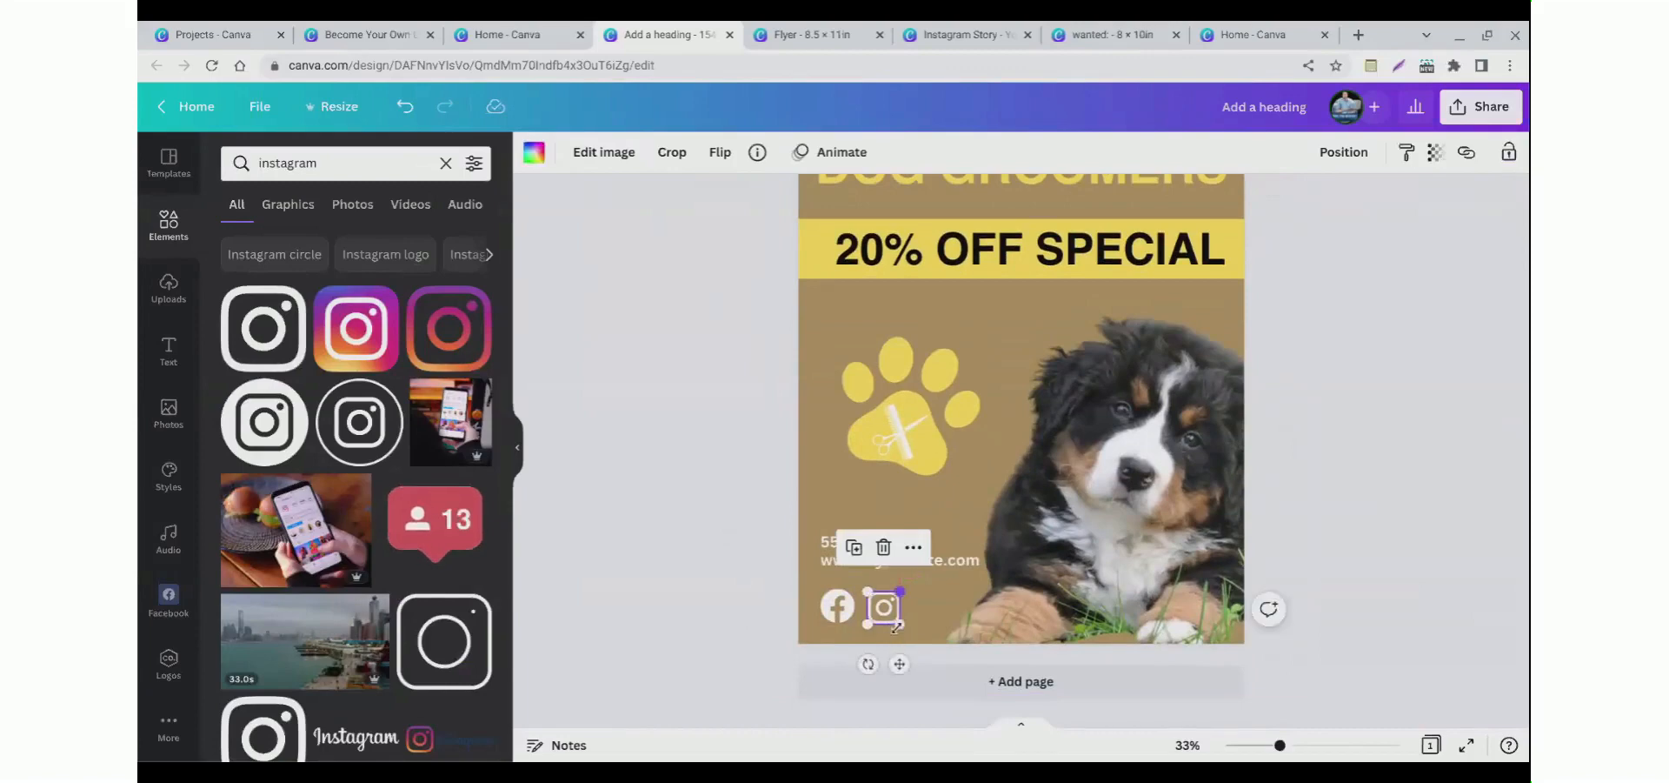
click(739, 586)
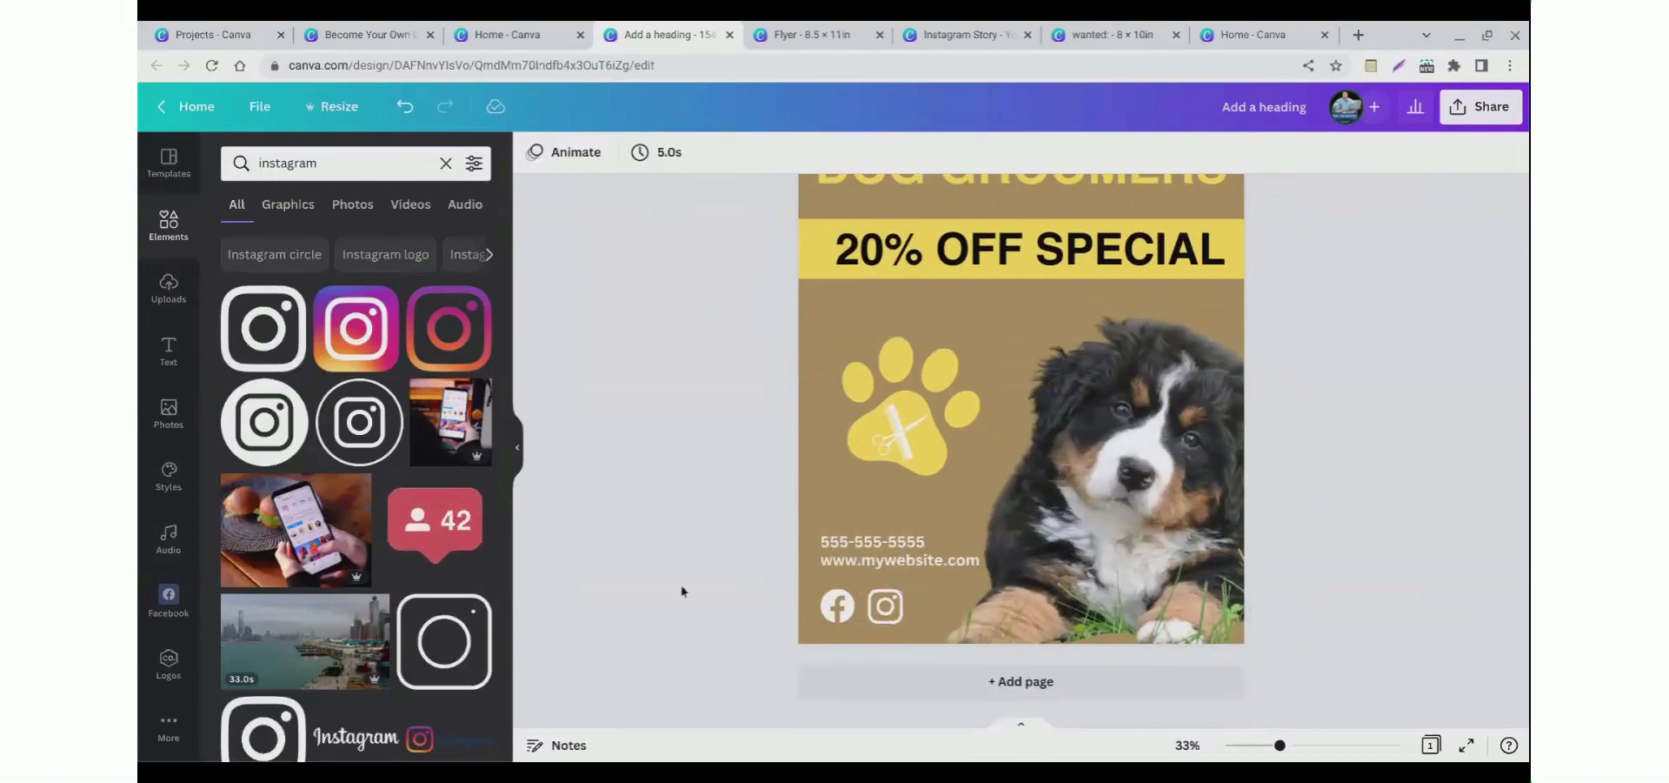
Step: Apply the Lift text effect to the Long Island title
scroll(740, 608, up, 1)
scroll(798, 500, up, 1)
scroll(786, 489, up, 1)
scroll(786, 489, down, 1)
drag(1280, 746, 1268, 745)
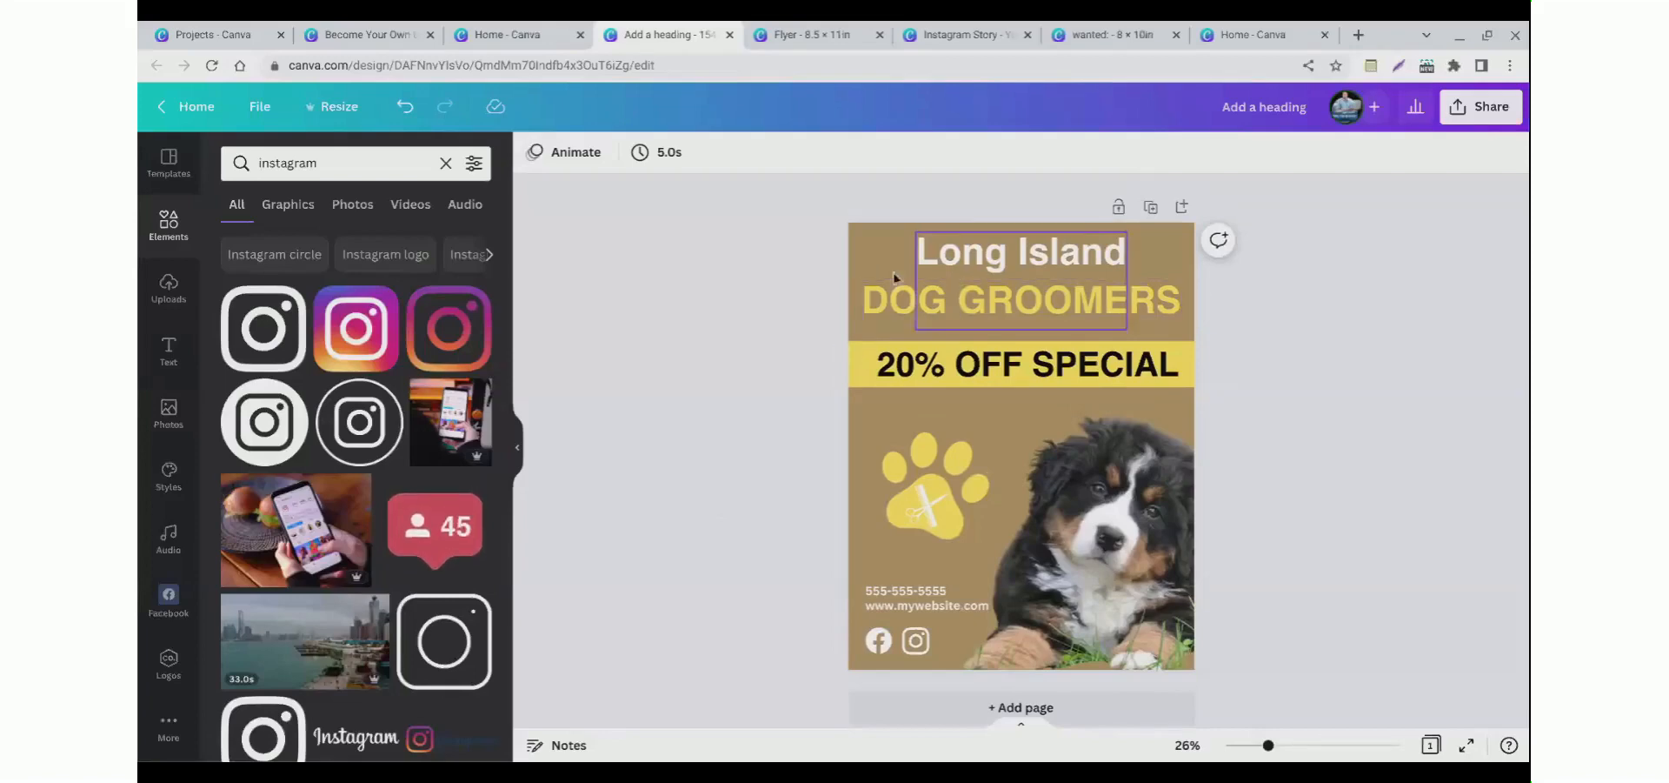
click(977, 265)
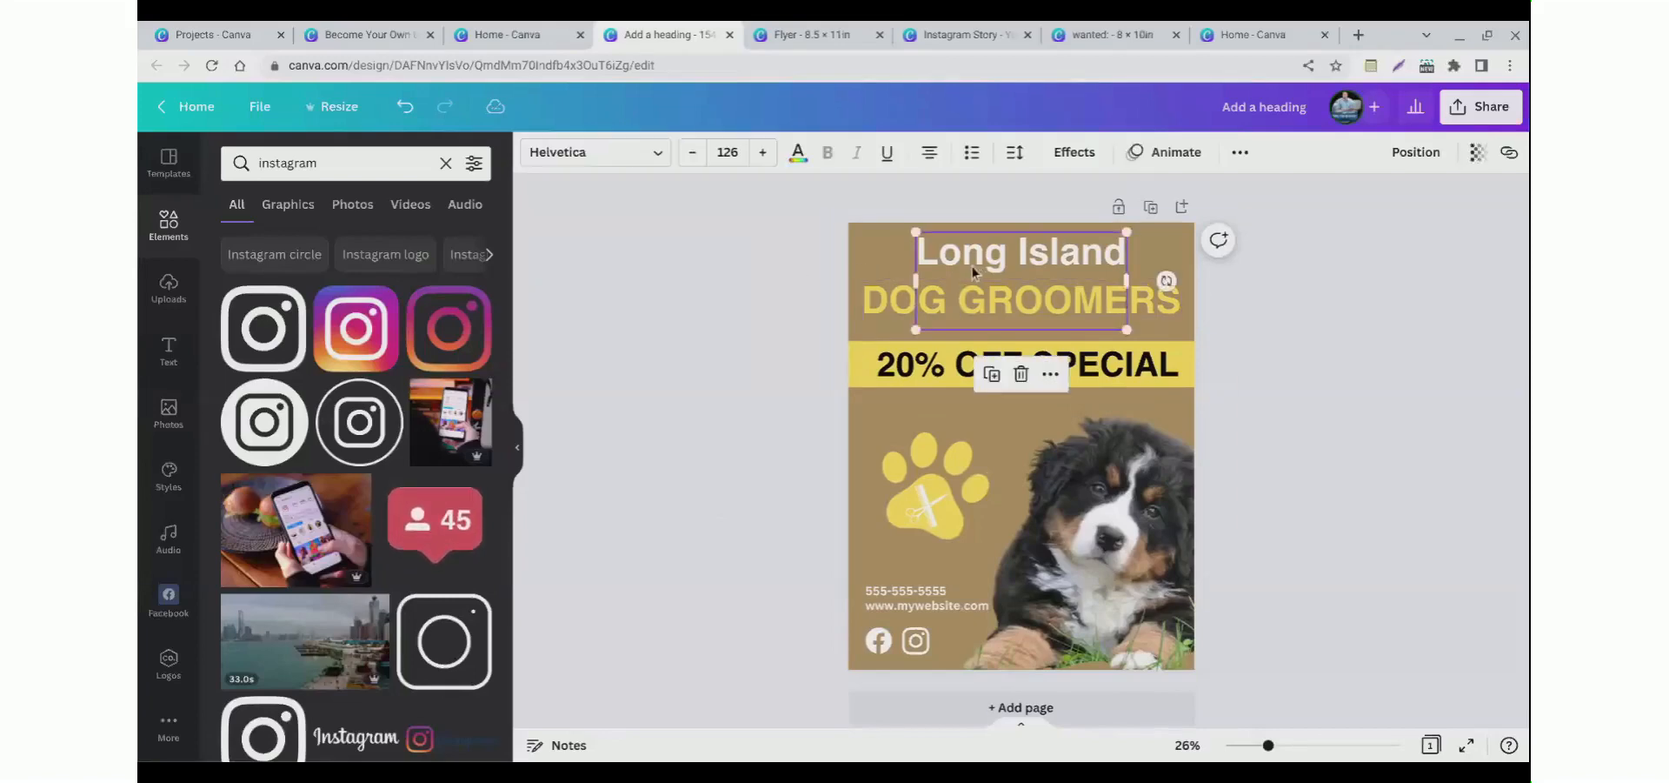
click(1069, 157)
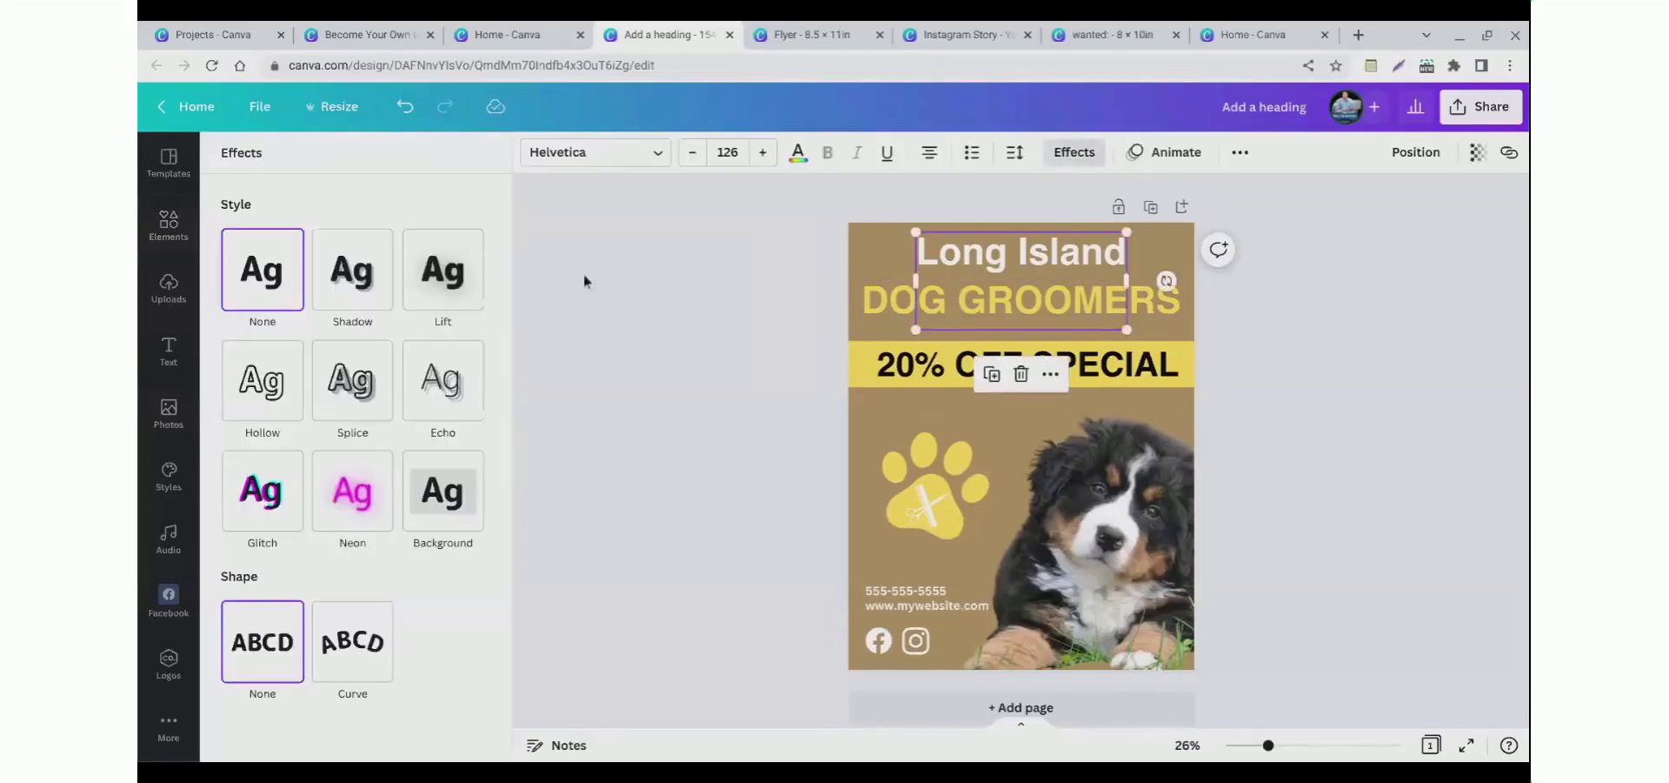
click(442, 276)
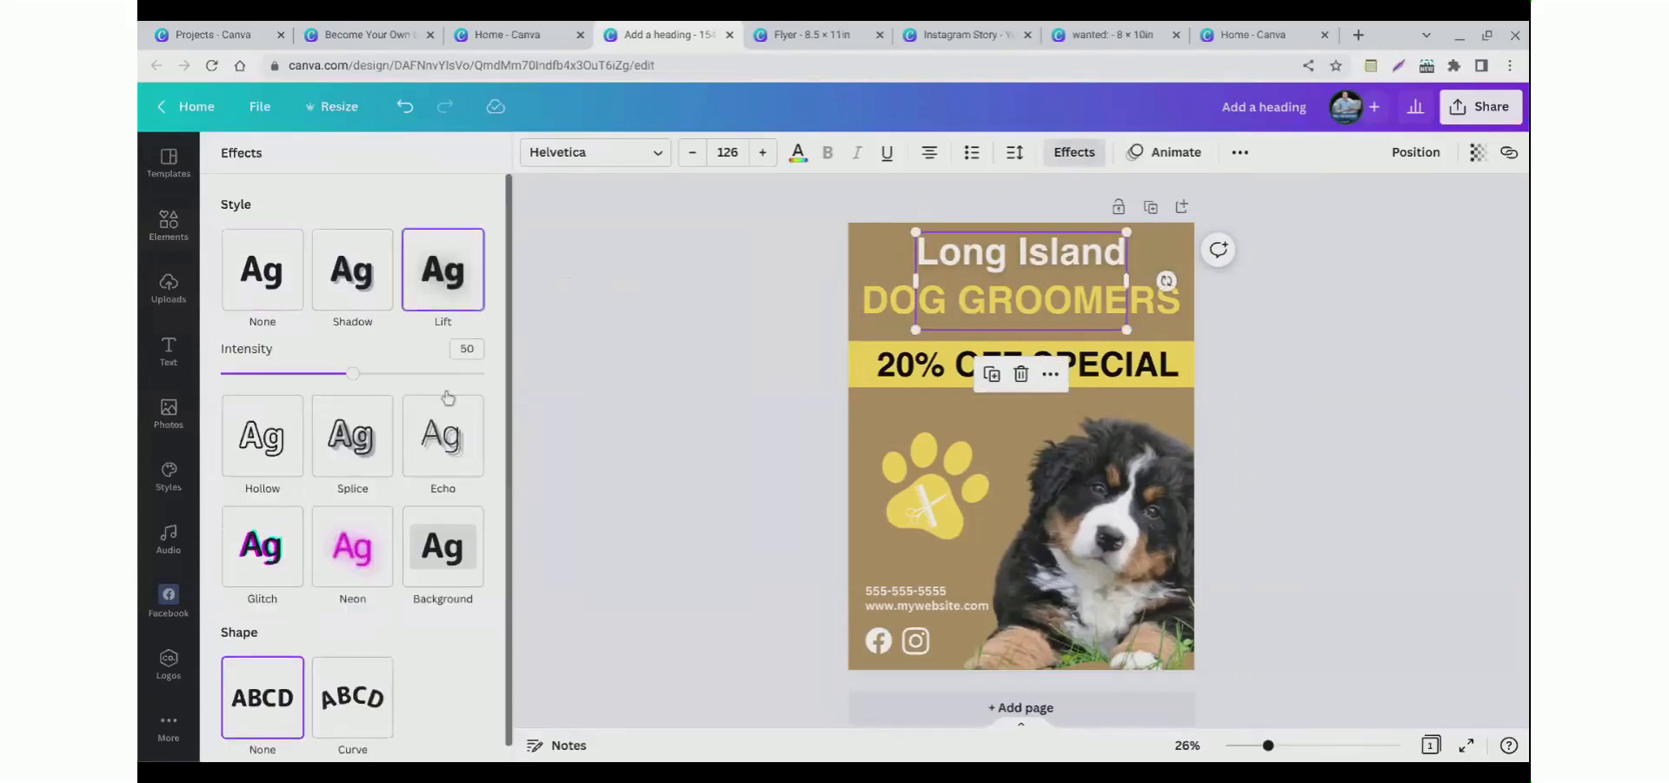
click(878, 323)
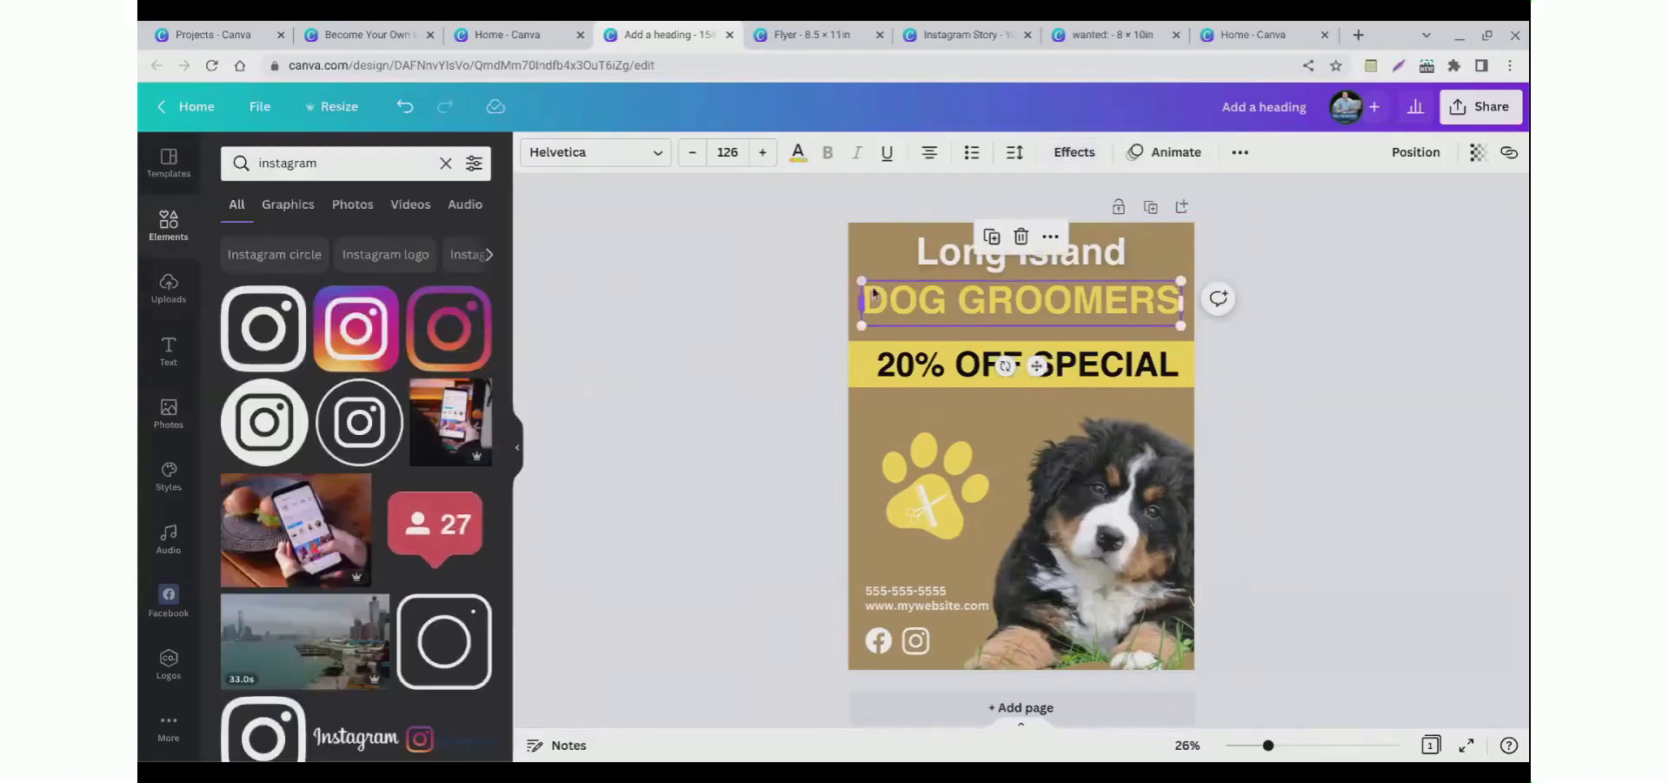
click(885, 153)
click(886, 165)
click(713, 356)
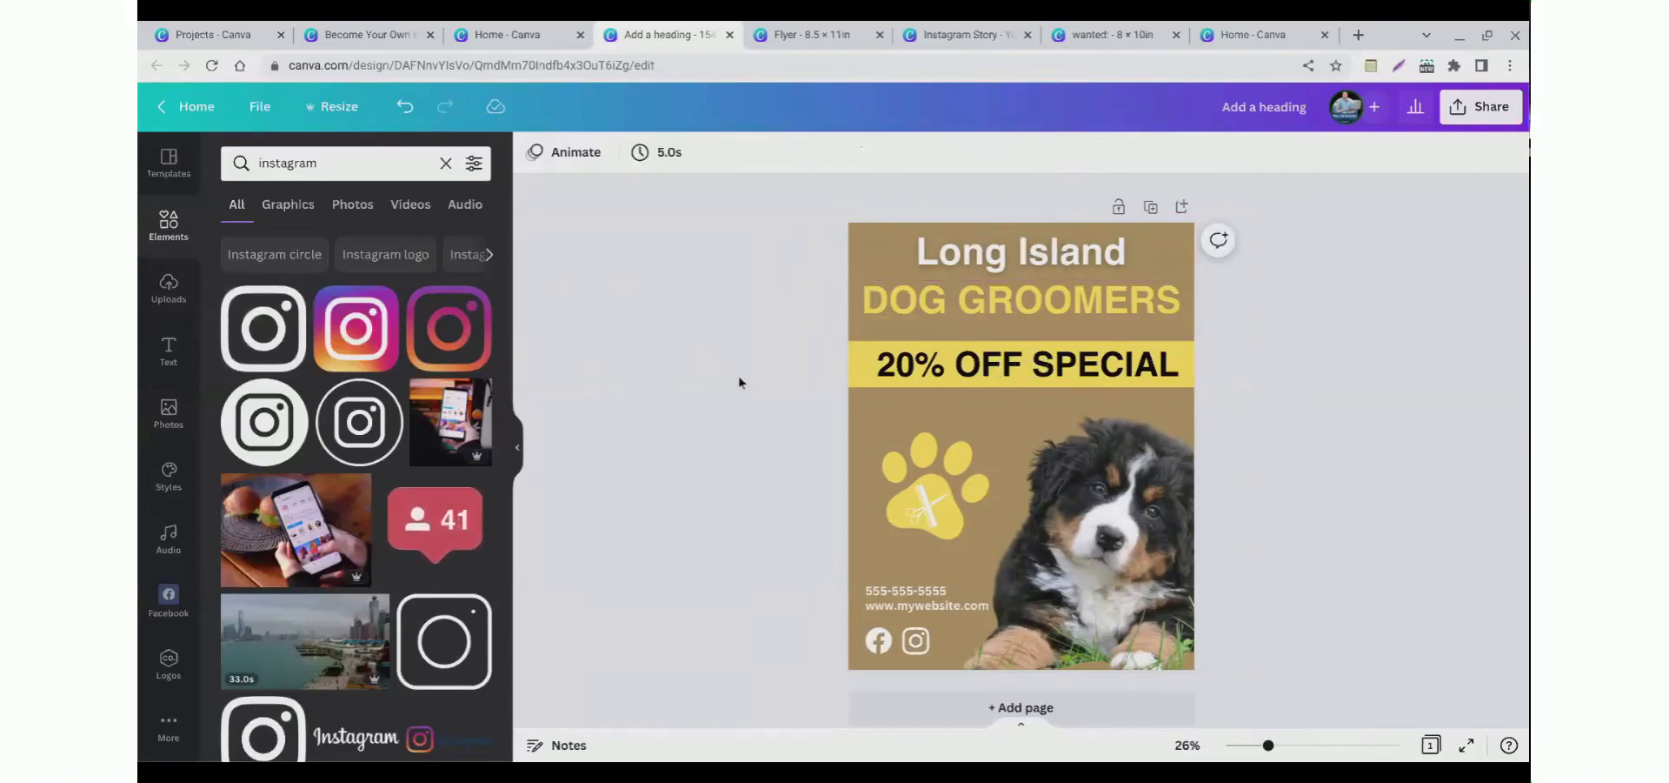
Step: Switch the Long Island title's effect to Shadow and choose a shadow colour from the document colours
click(934, 283)
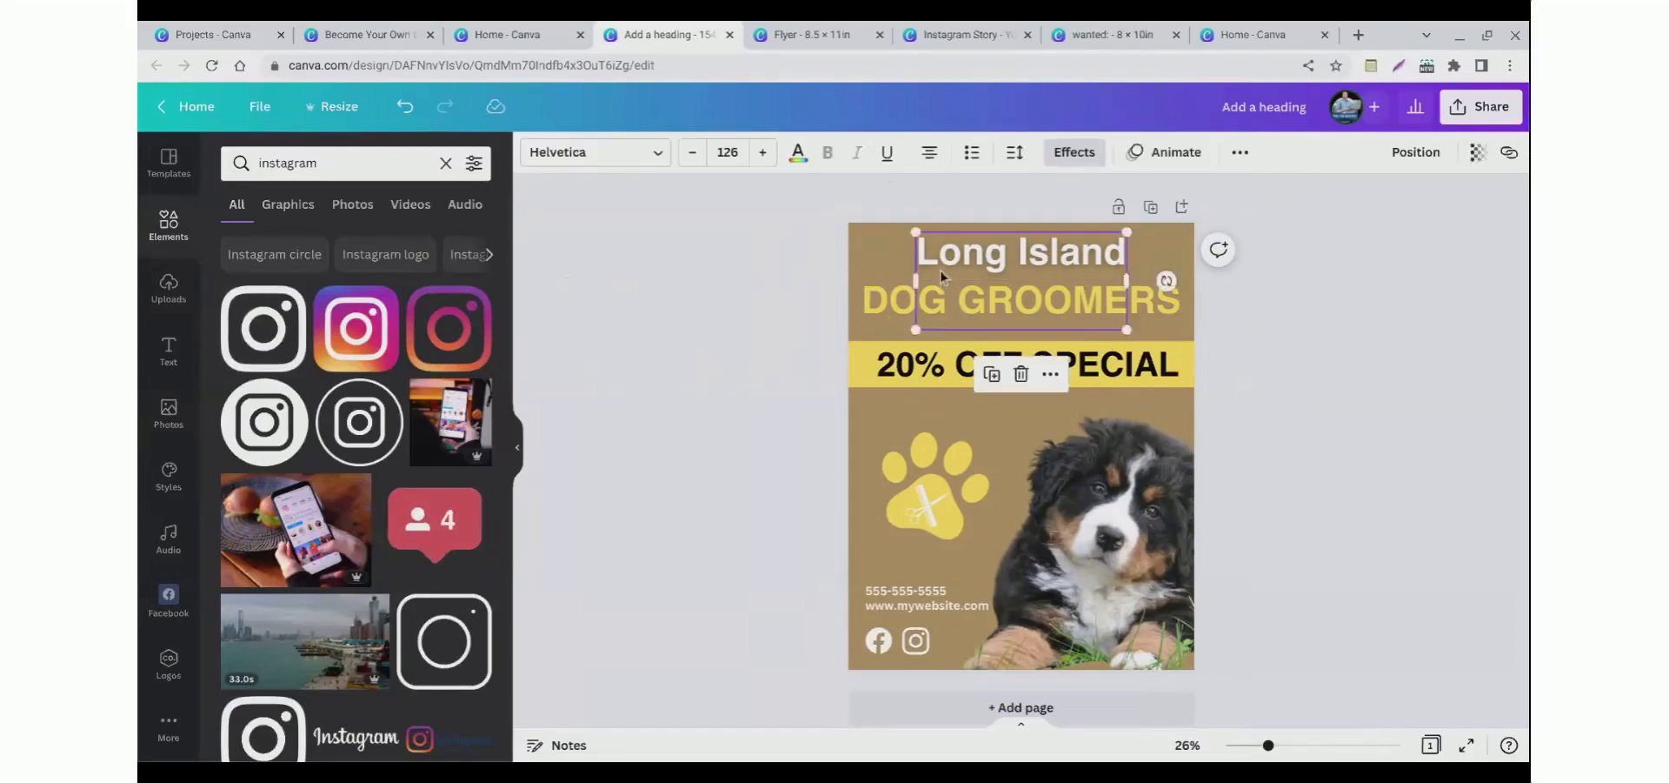
click(1070, 162)
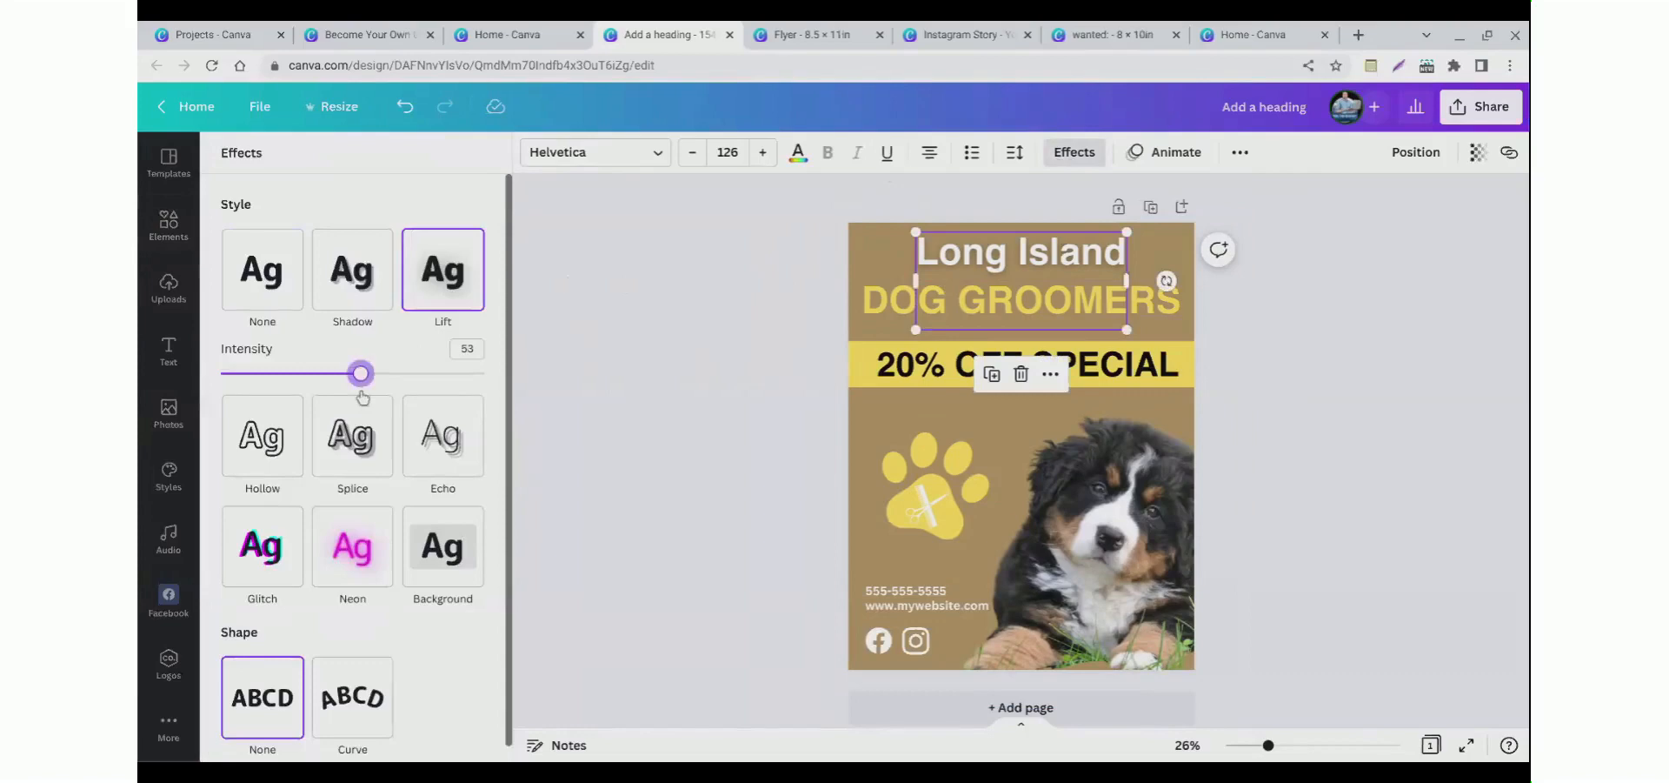
drag(362, 391, 221, 391)
click(346, 306)
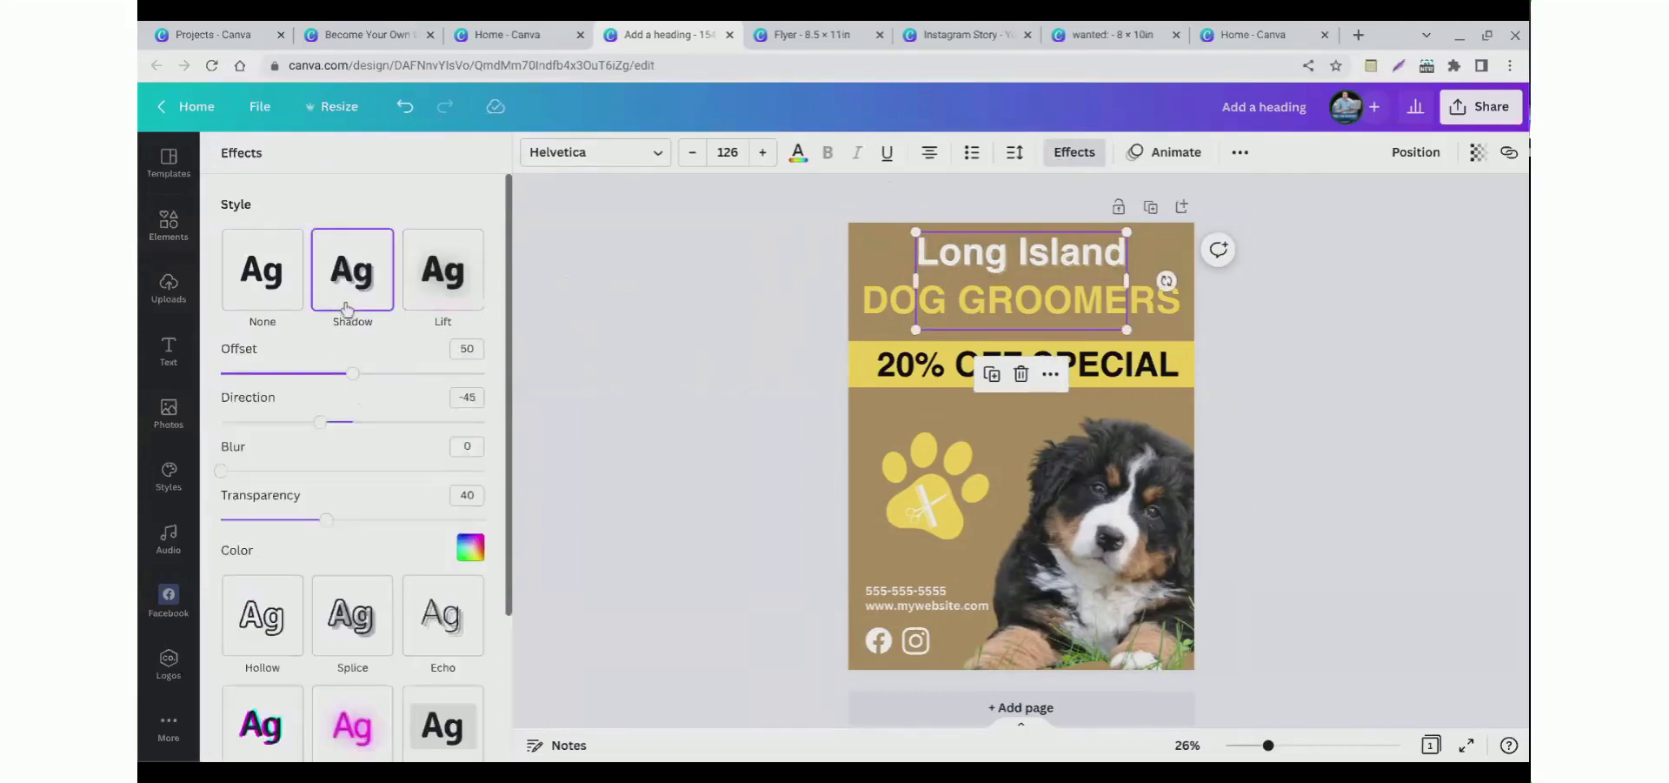
click(469, 548)
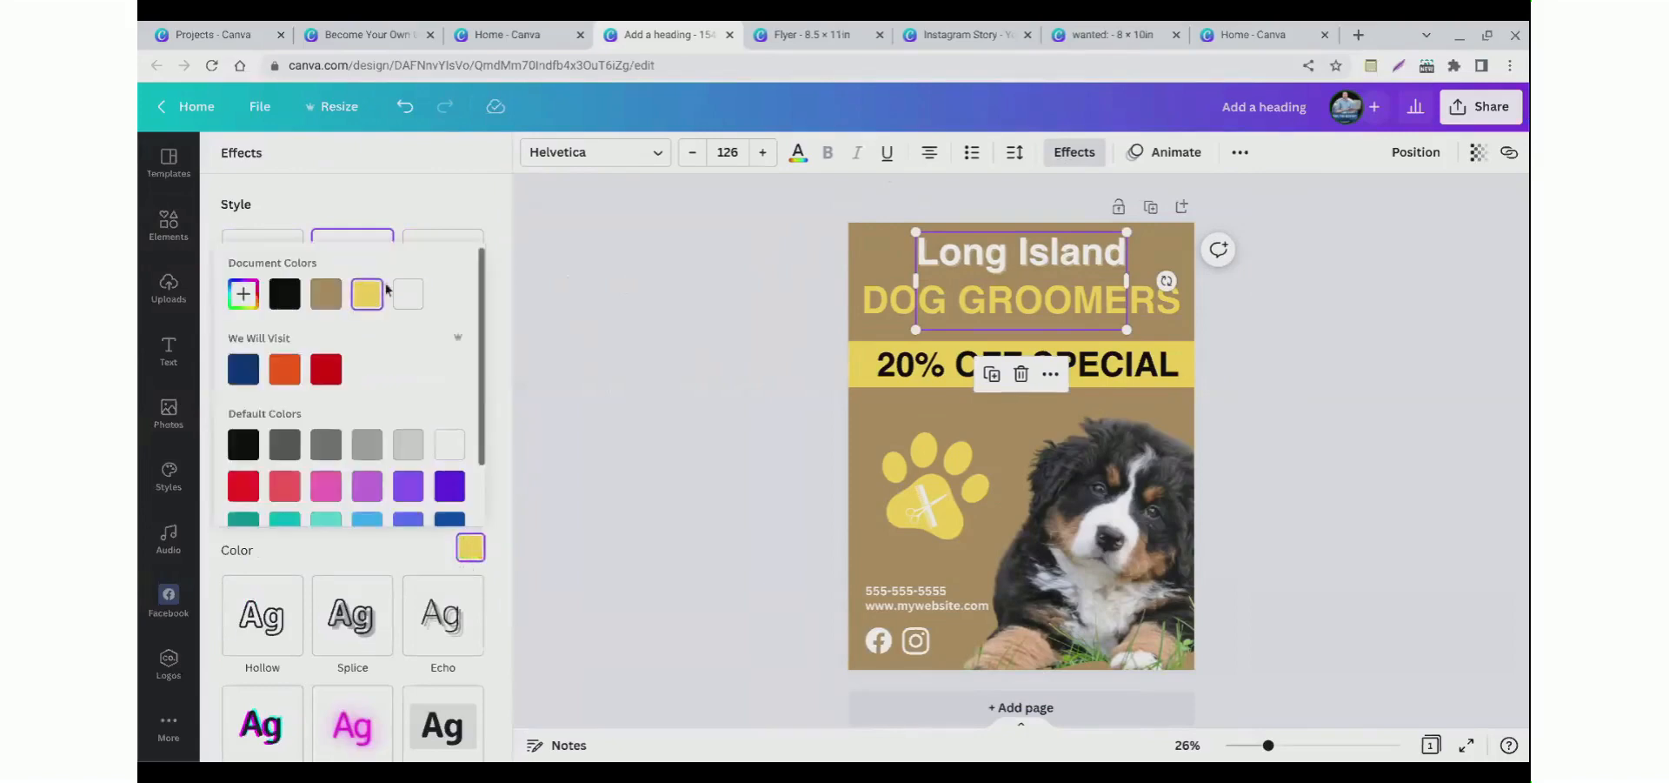
click(420, 211)
Step: Undo the last shadow adjustment on the Long Island title
drag(357, 396, 527, 394)
click(722, 323)
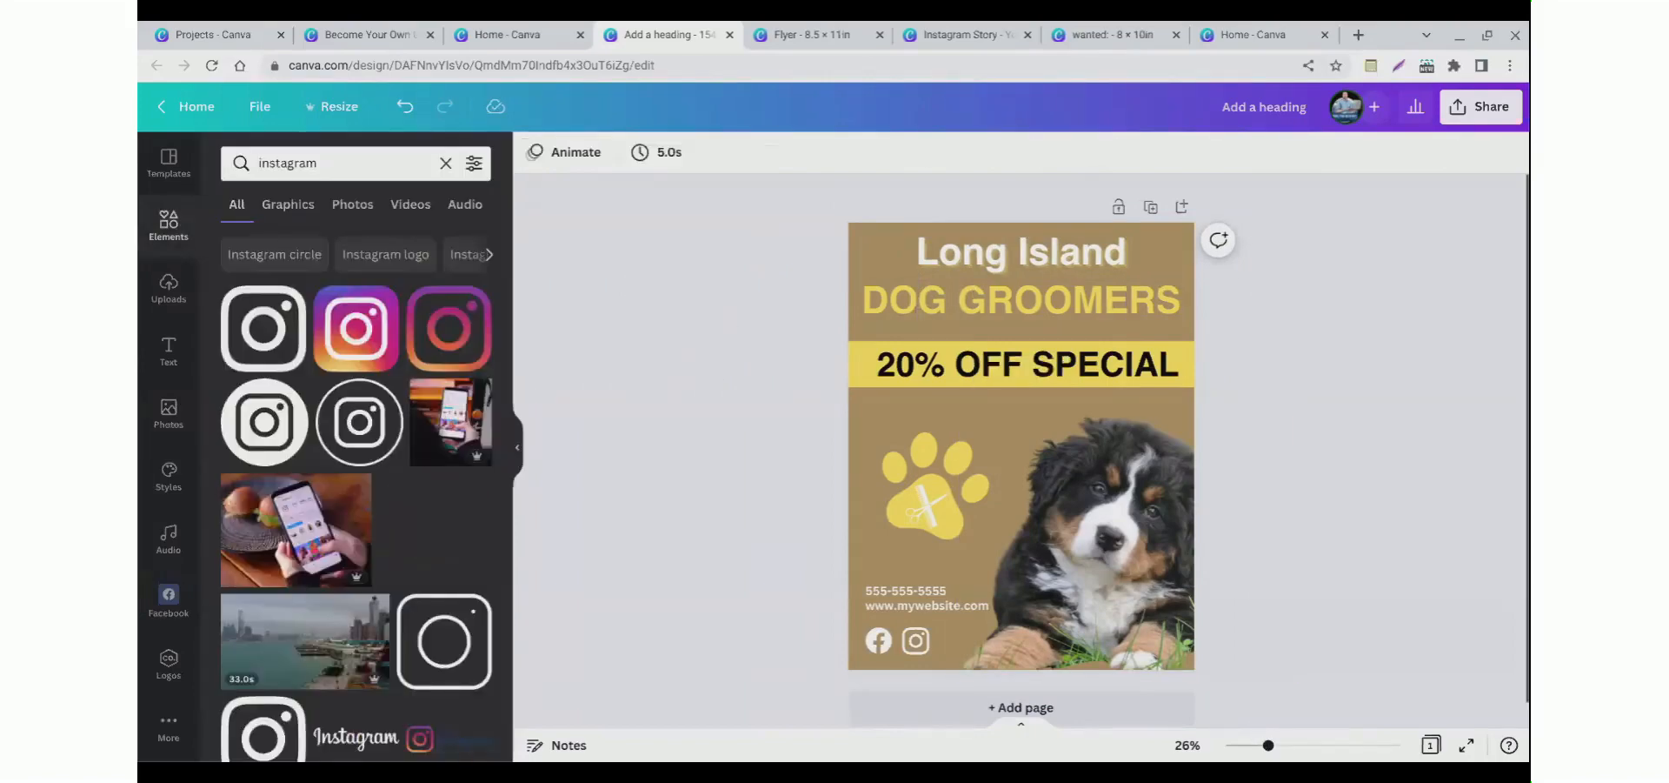
scroll(1024, 548, up, 5)
scroll(1025, 548, up, 2)
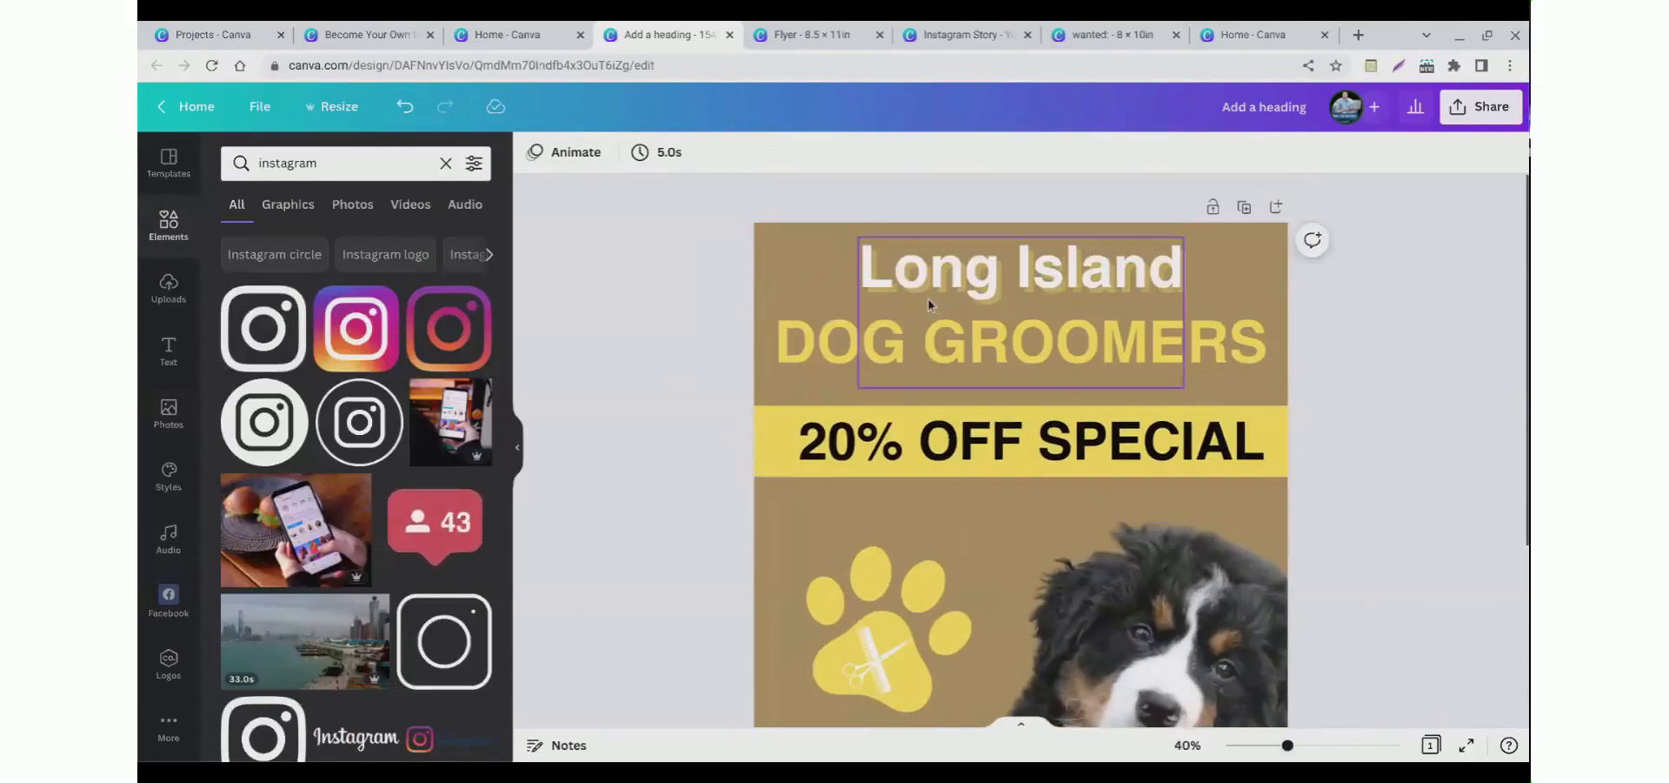
key(ctrl+z)
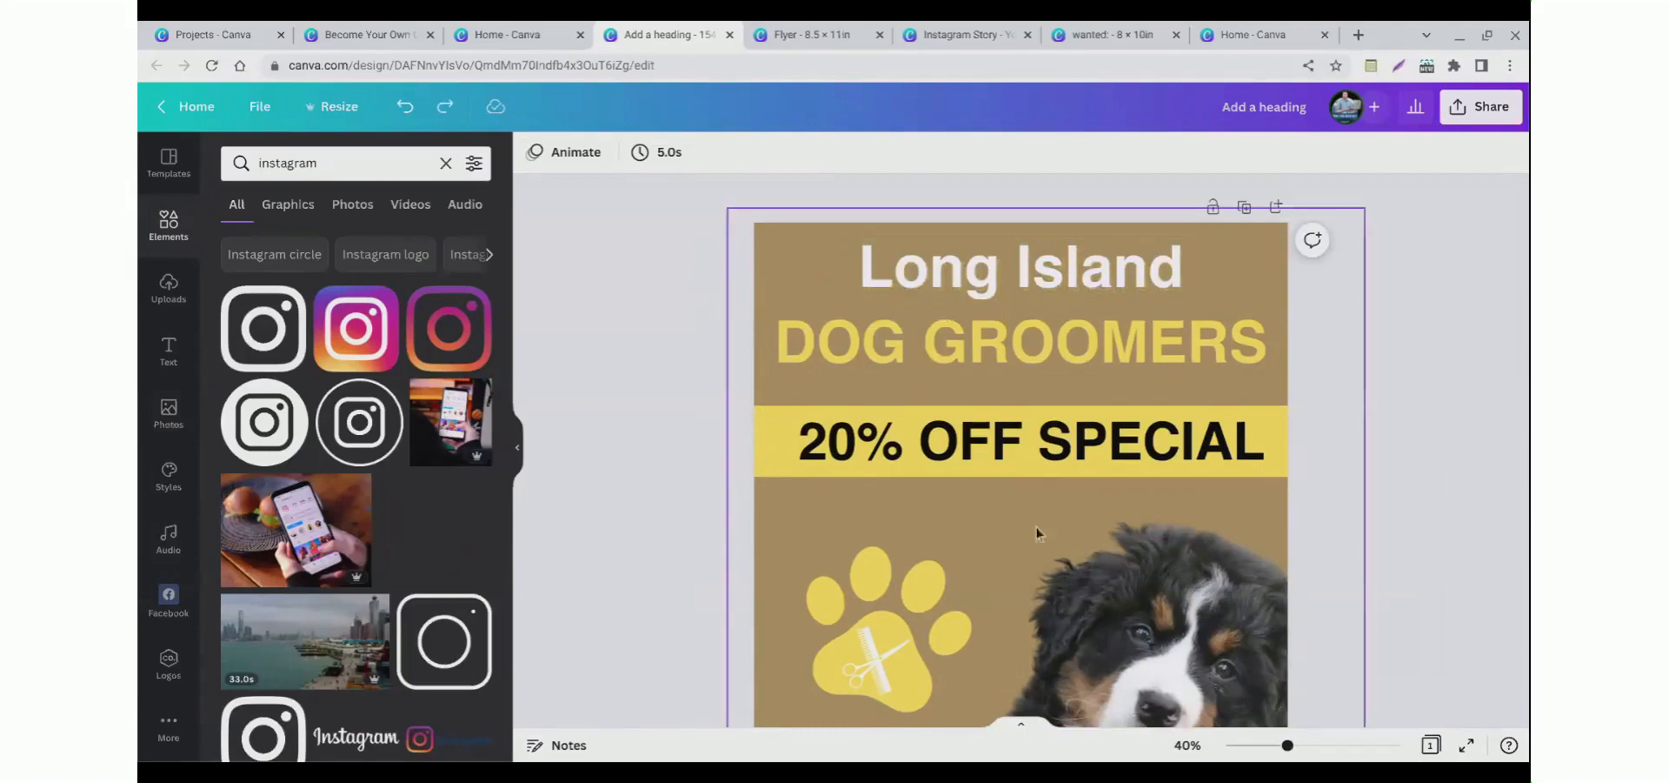
Step: Change the Long Island title's font to Spy Agency Regular
click(943, 309)
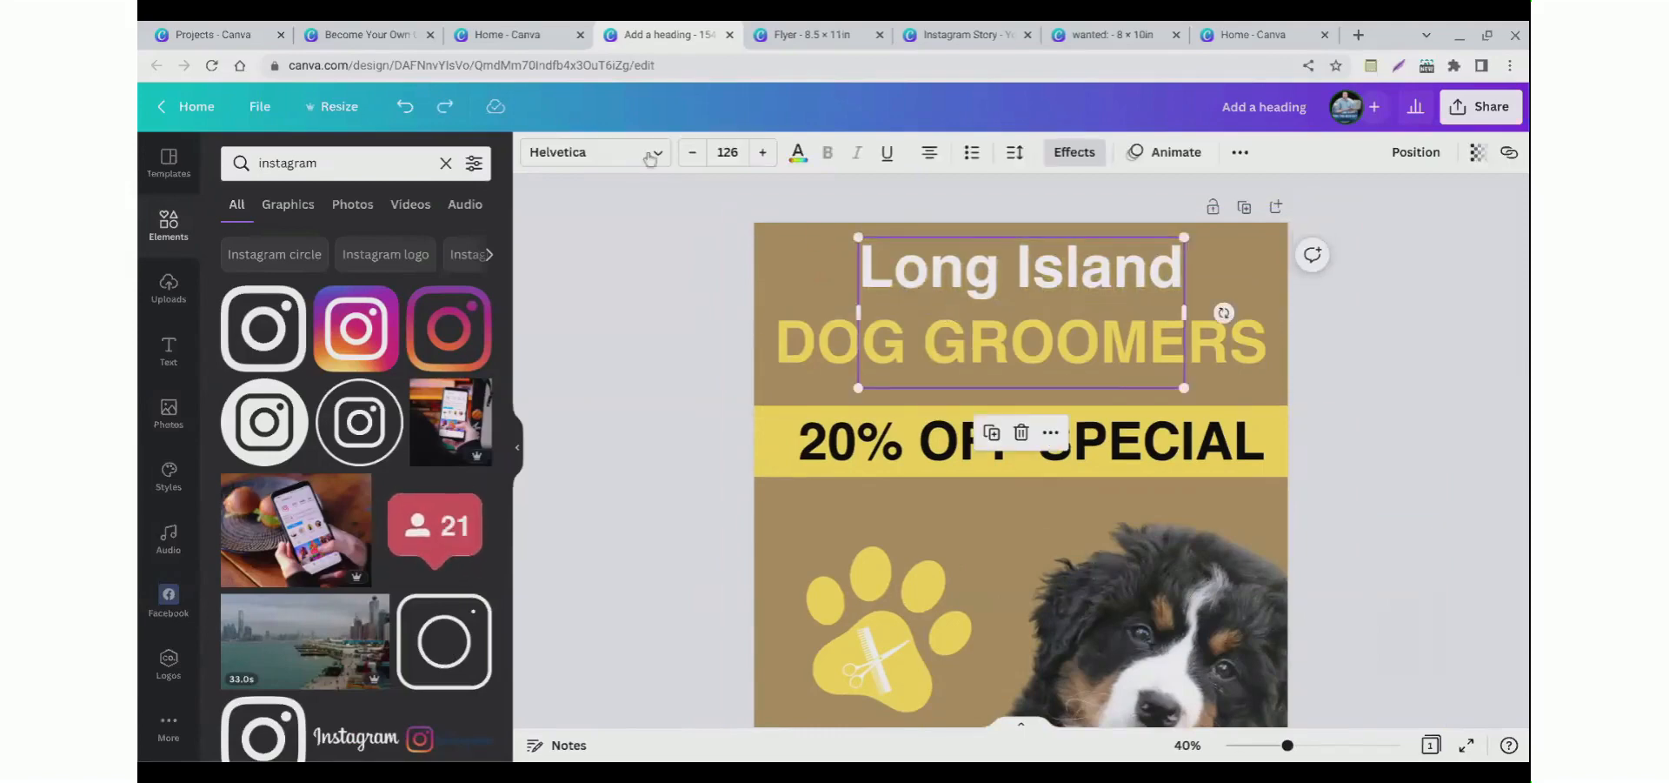
click(581, 165)
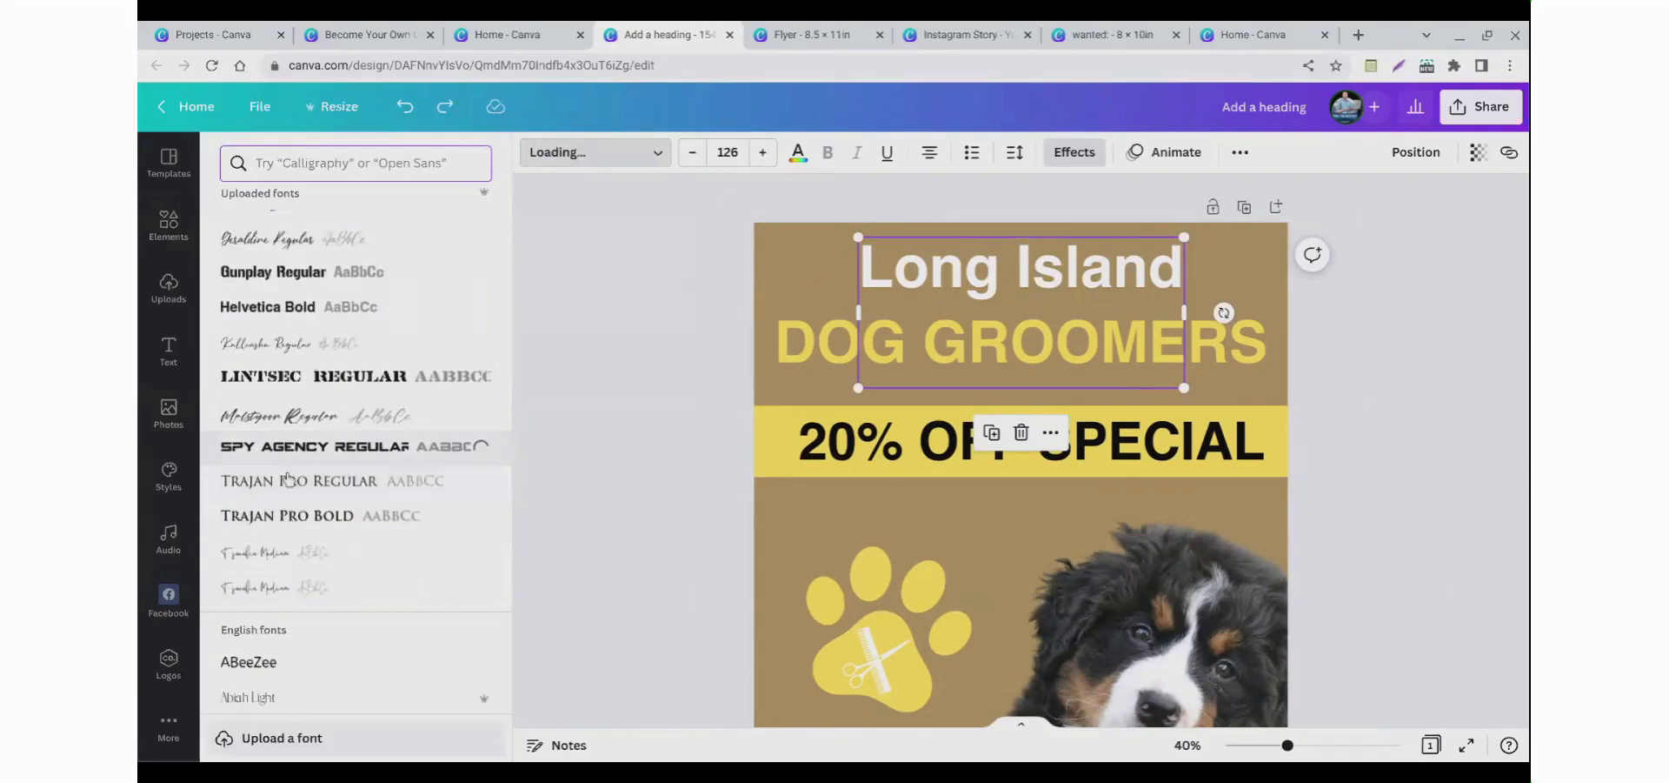
click(704, 336)
scroll(676, 417, down, 1)
click(677, 422)
scroll(678, 422, up, 1)
scroll(678, 328, down, 1)
scroll(678, 323, up, 1)
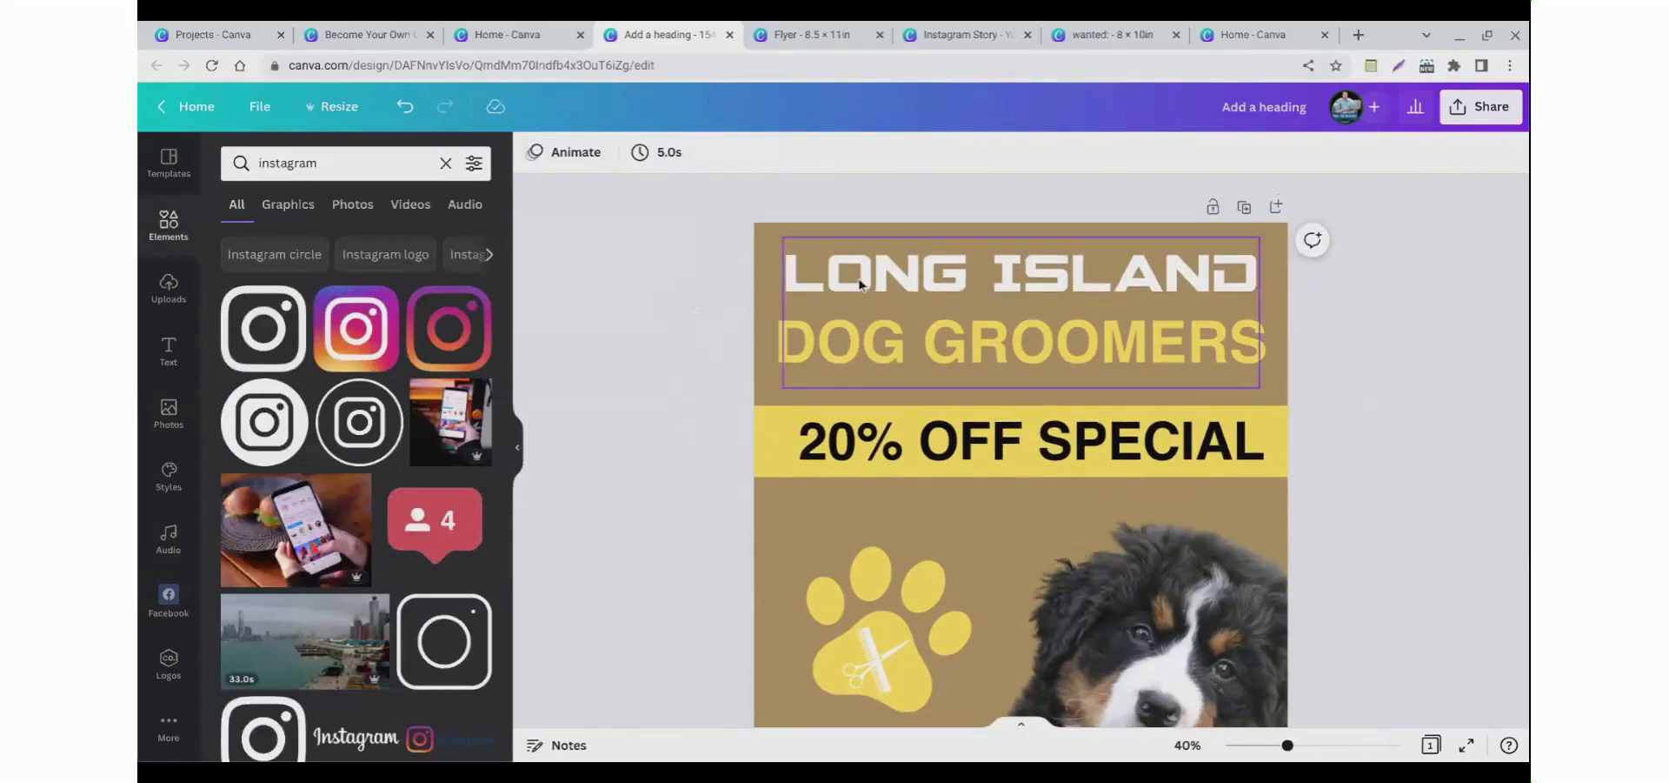
Step: Undo the Long Island title's font change and add a second page to the design
key(ctrl+z)
scroll(730, 365, down, 3)
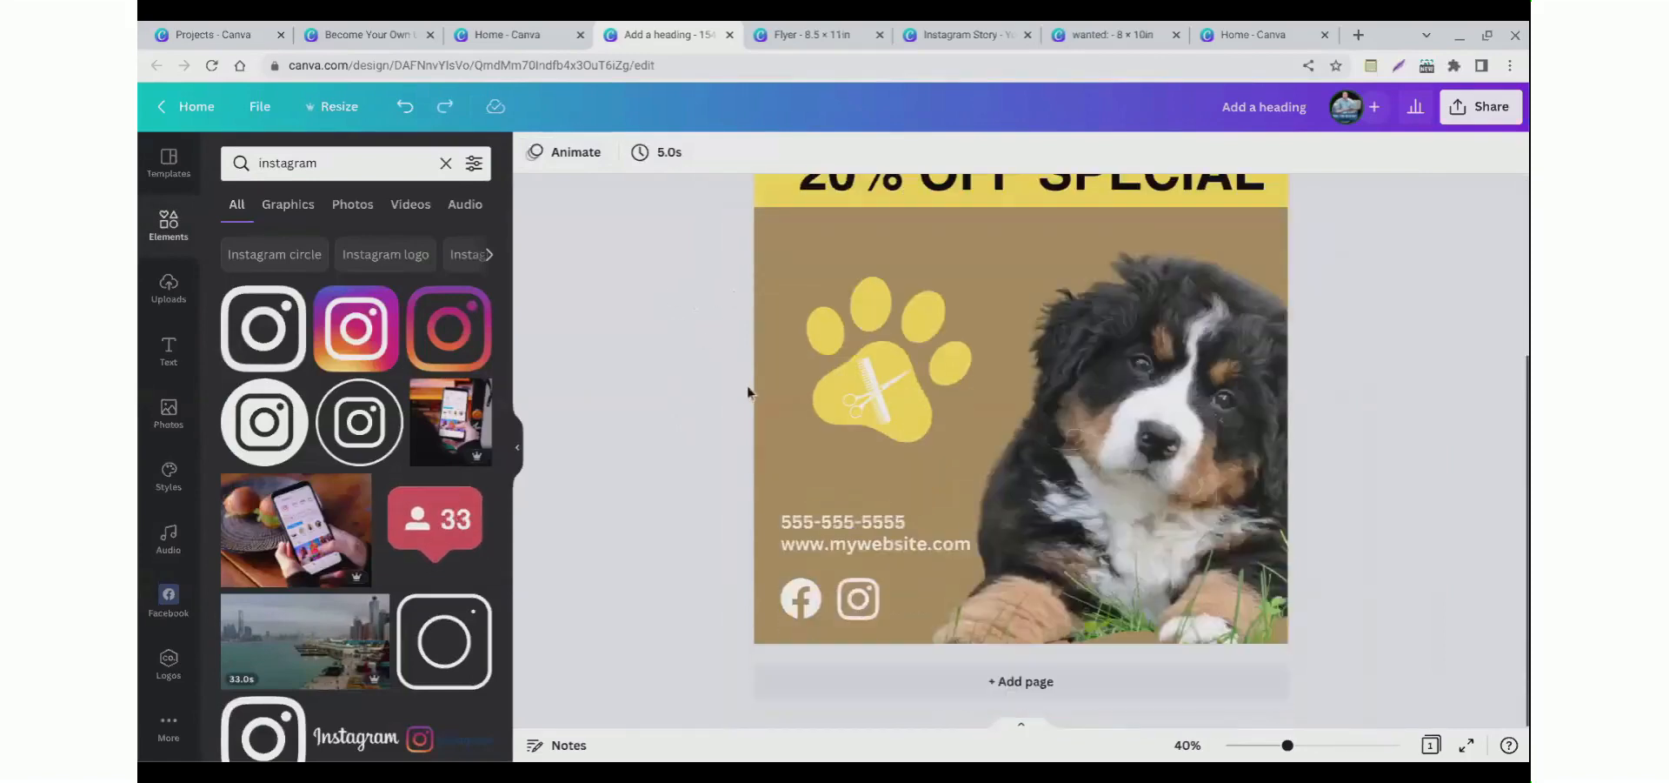
click(992, 682)
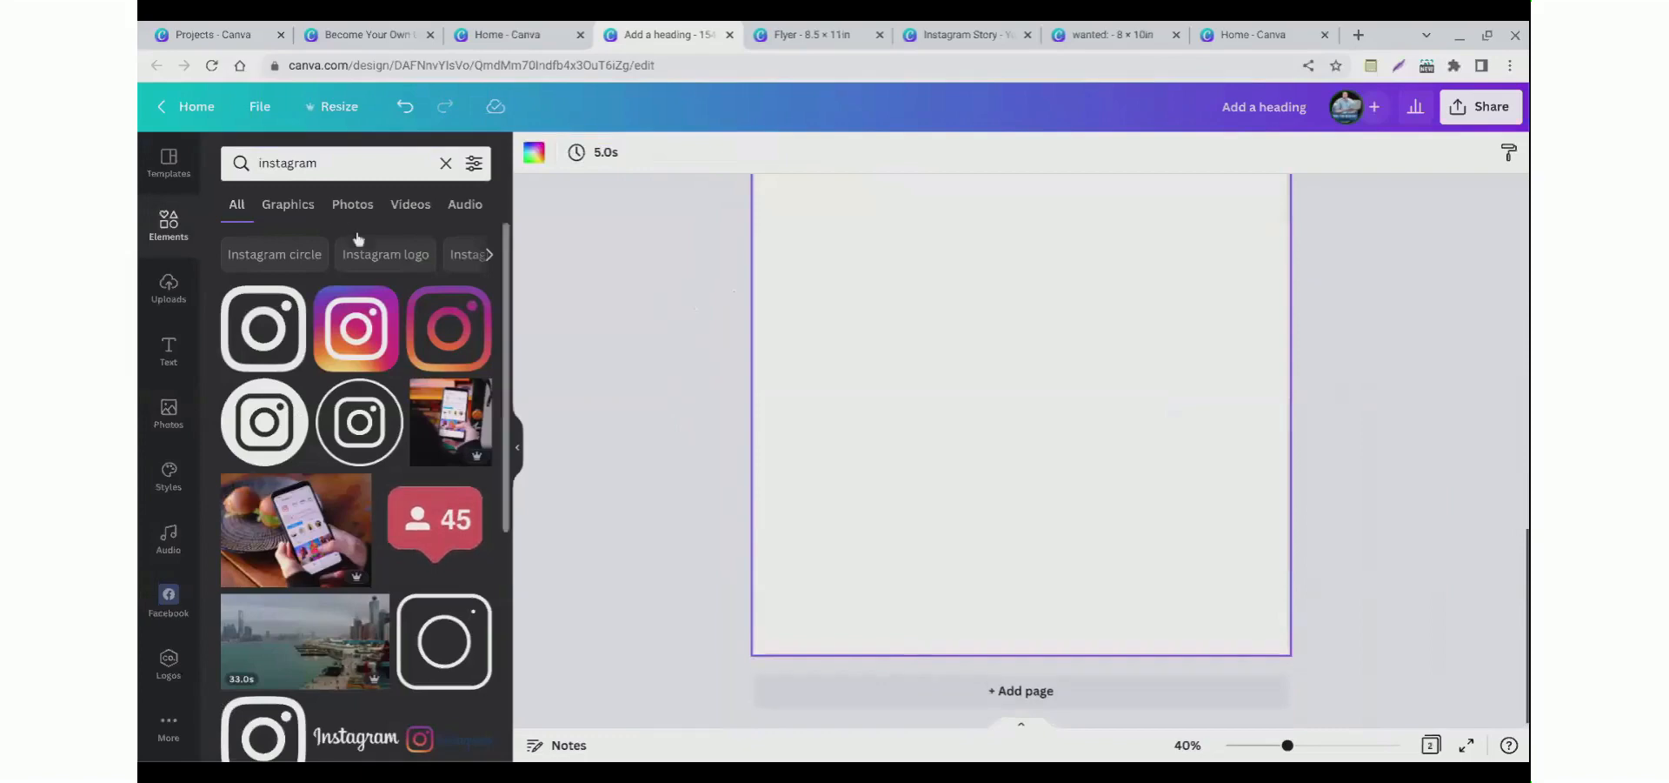
Step: Search photos for dogs and set the four dogs on a bench photo as page 2's background
click(275, 167)
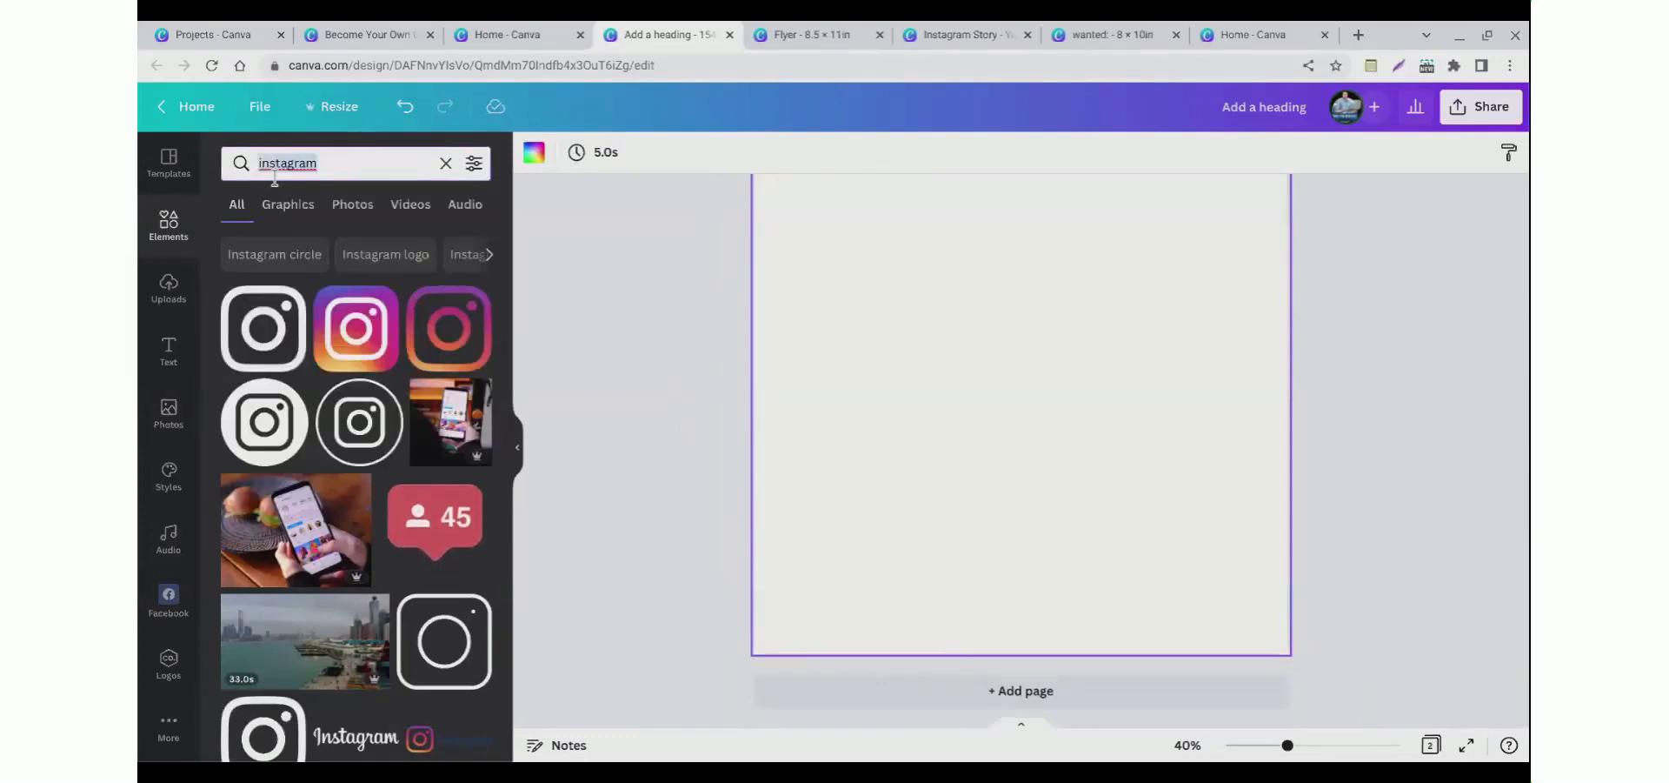
text(dogs)
key(Return)
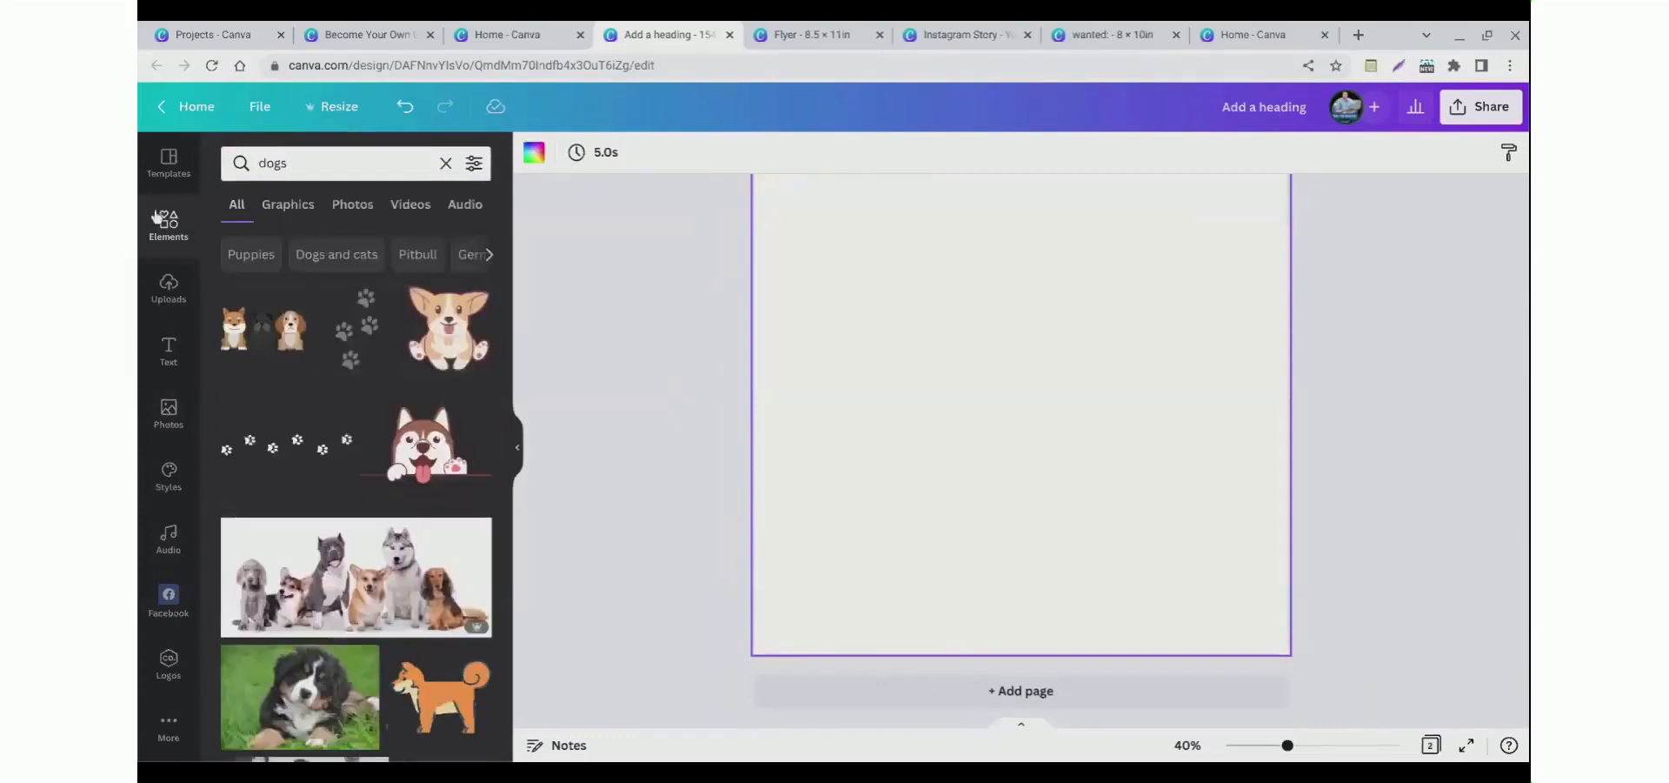
click(347, 219)
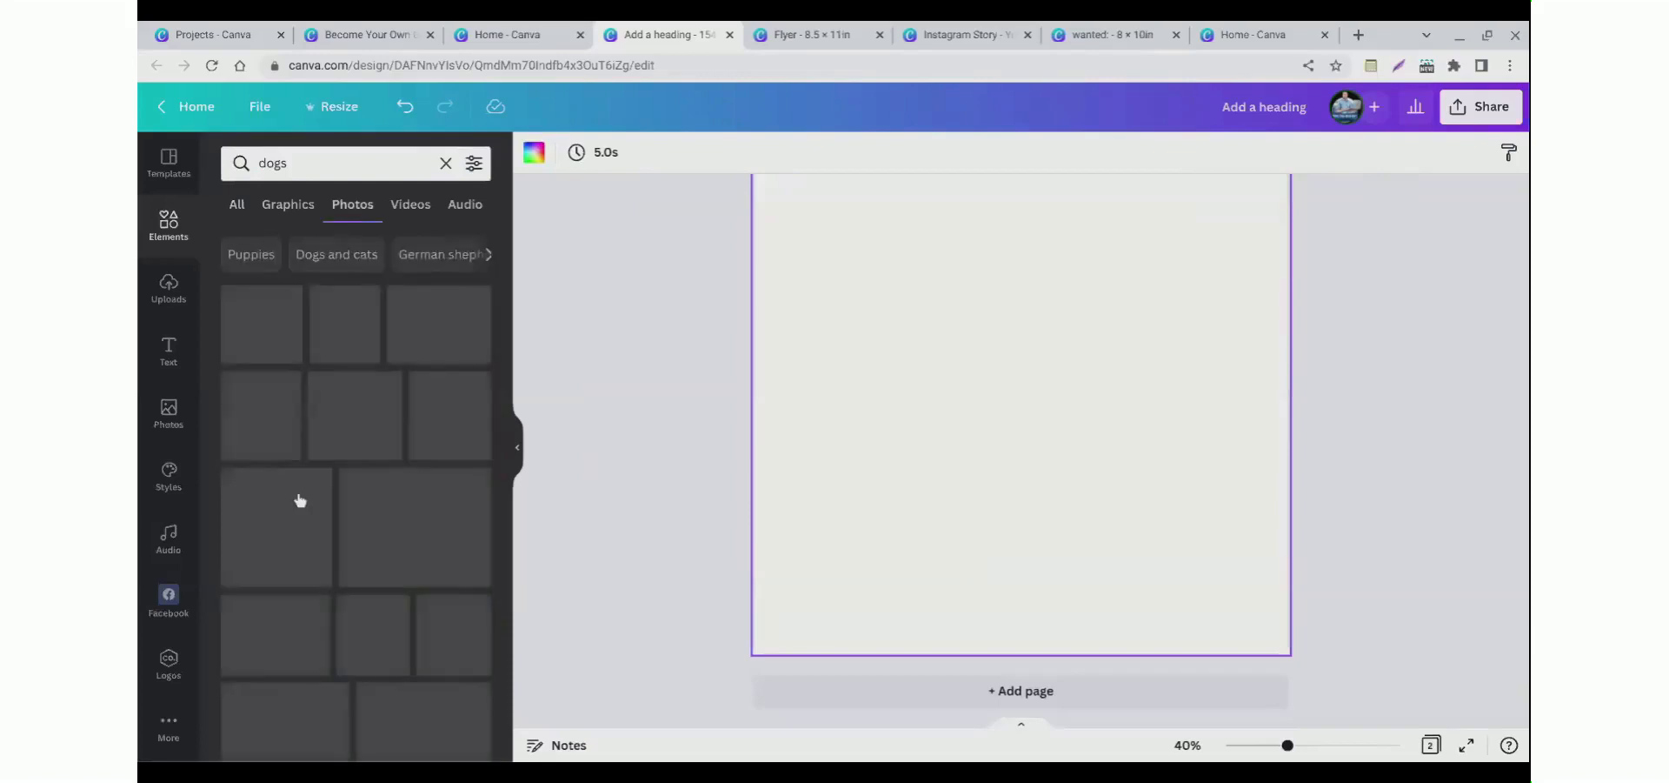
scroll(322, 534, down, 5)
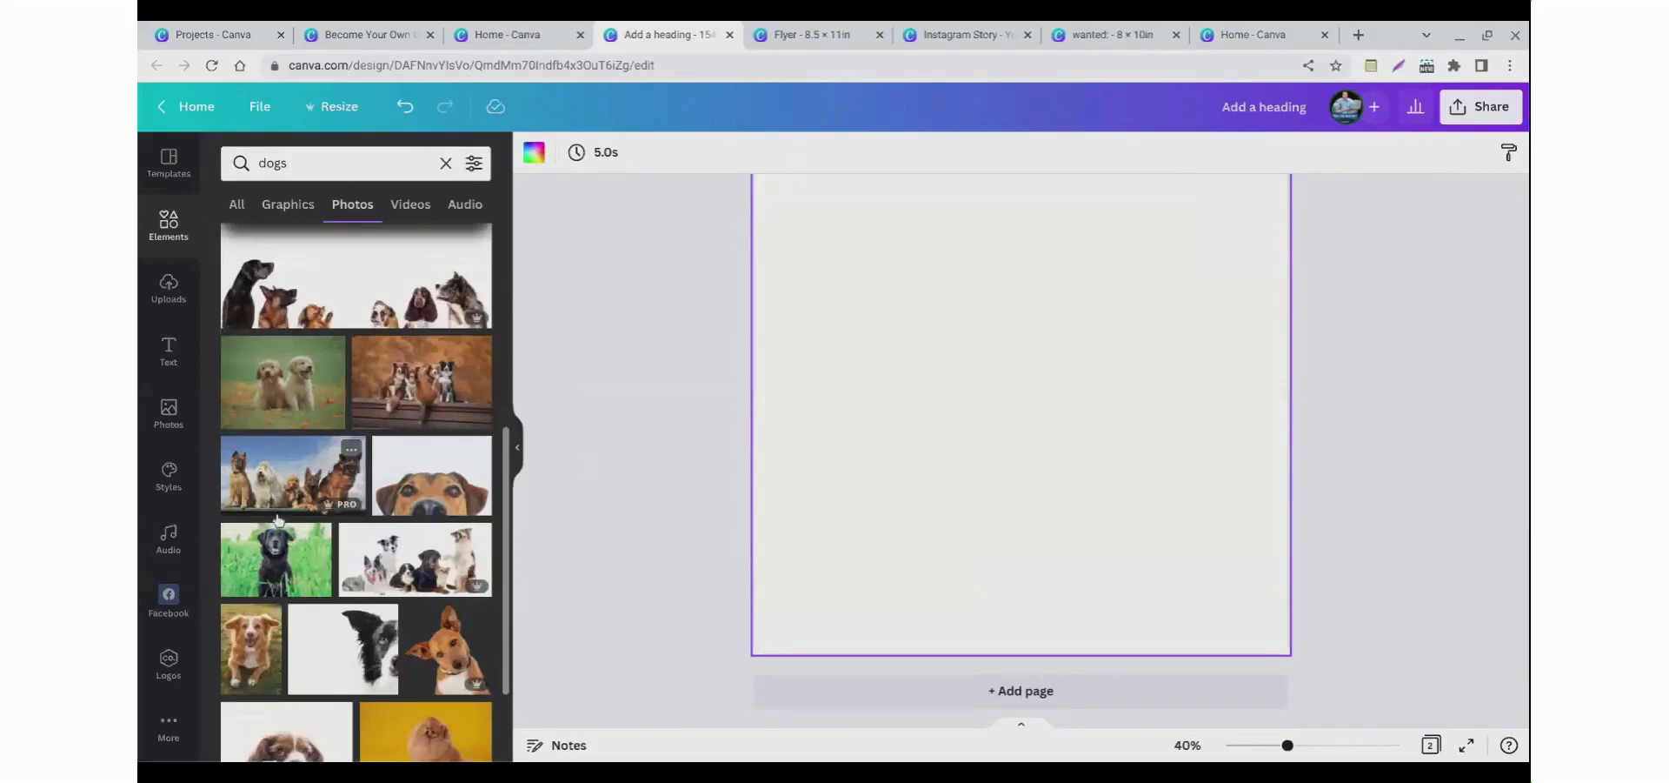
click(394, 425)
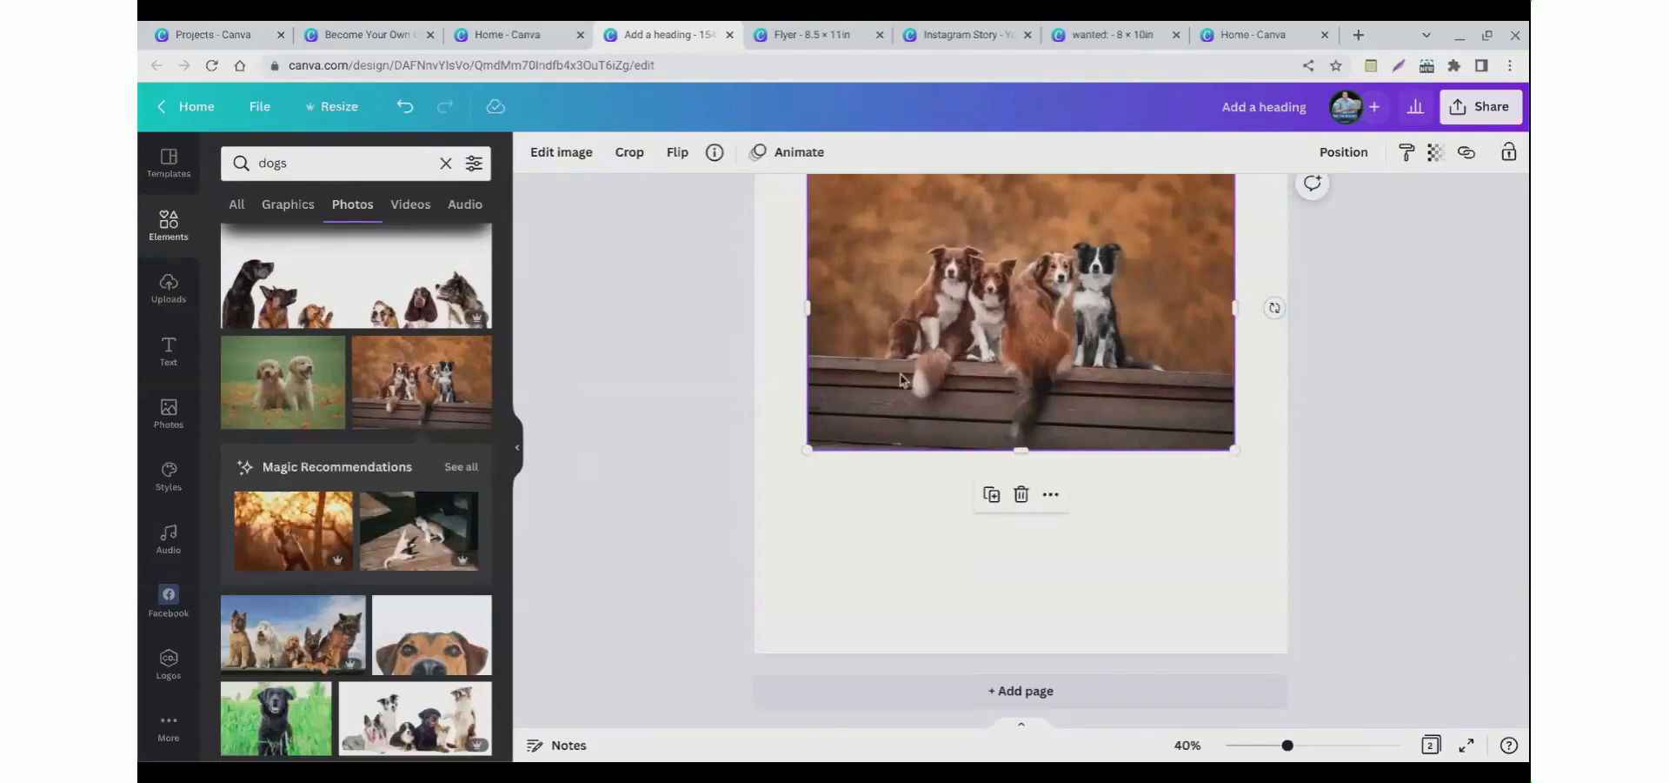
key(Delete)
drag(422, 382, 681, 397)
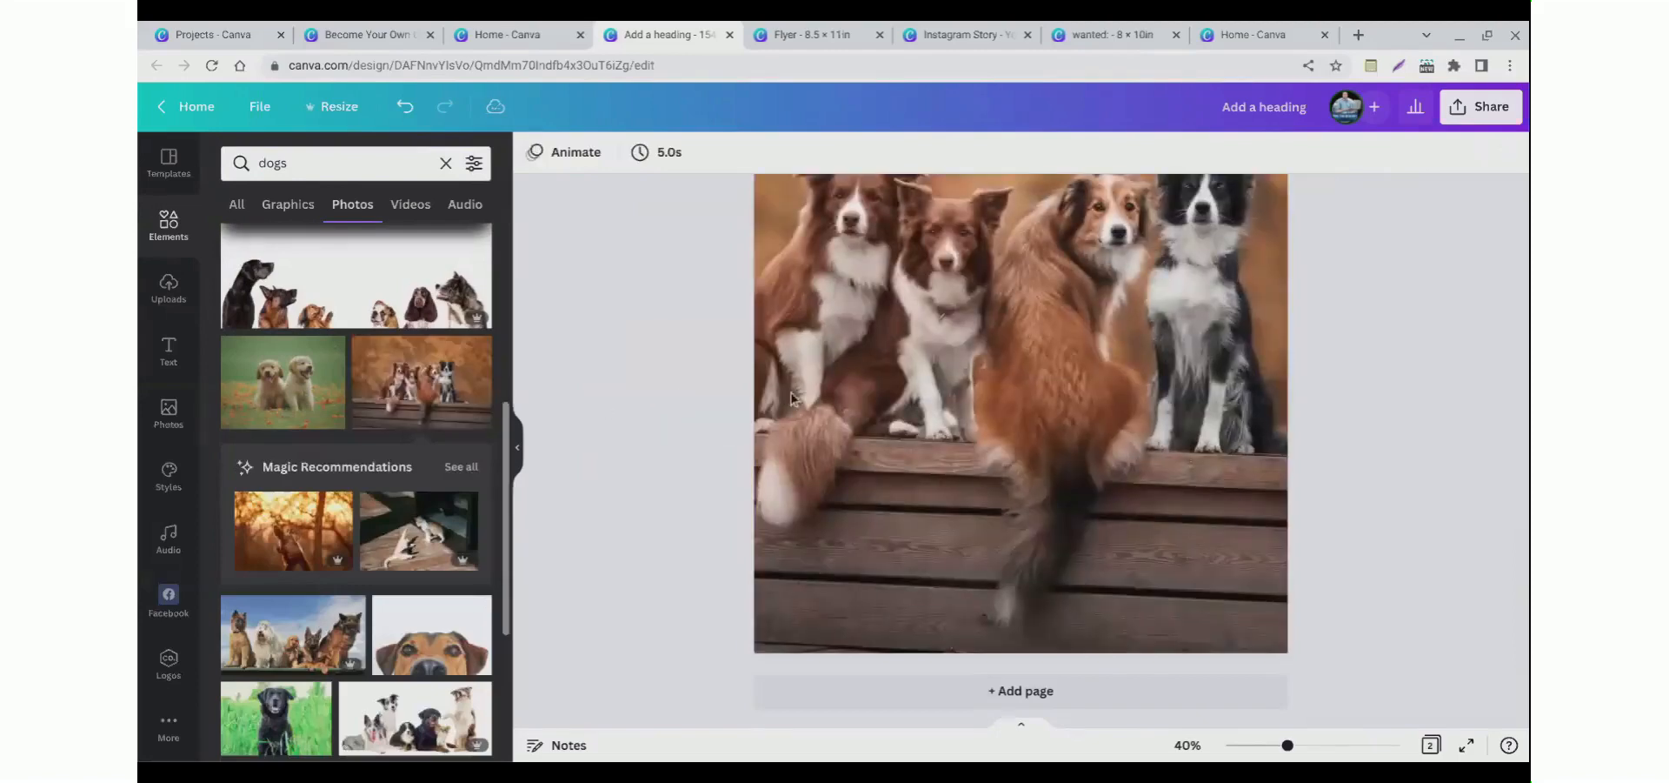
Step: Set the page 2 background photo's transparency to 27
scroll(785, 408, up, 4)
click(872, 462)
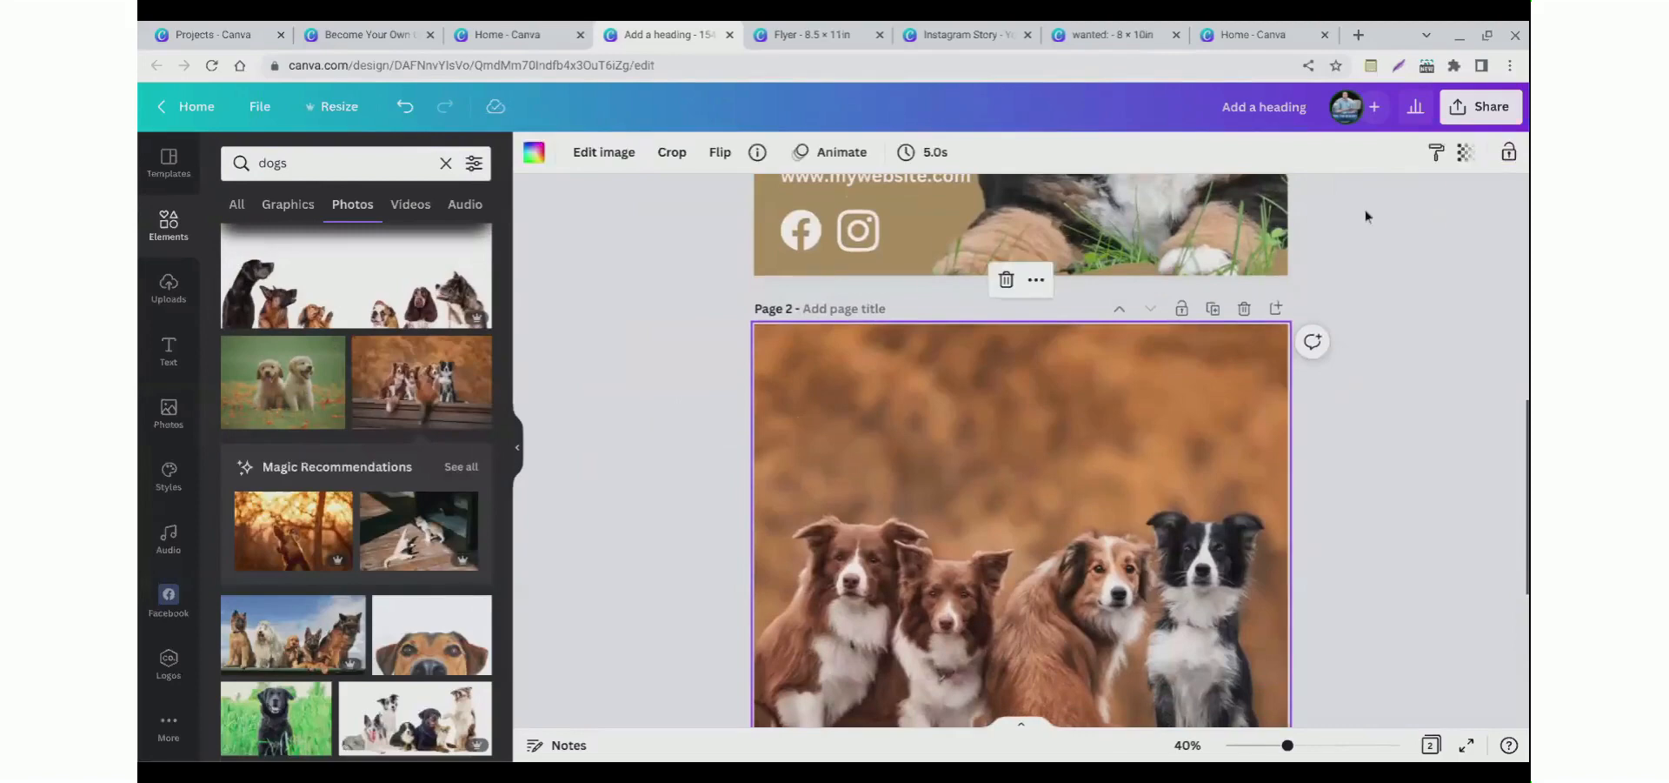
click(1465, 155)
drag(1444, 240, 1343, 242)
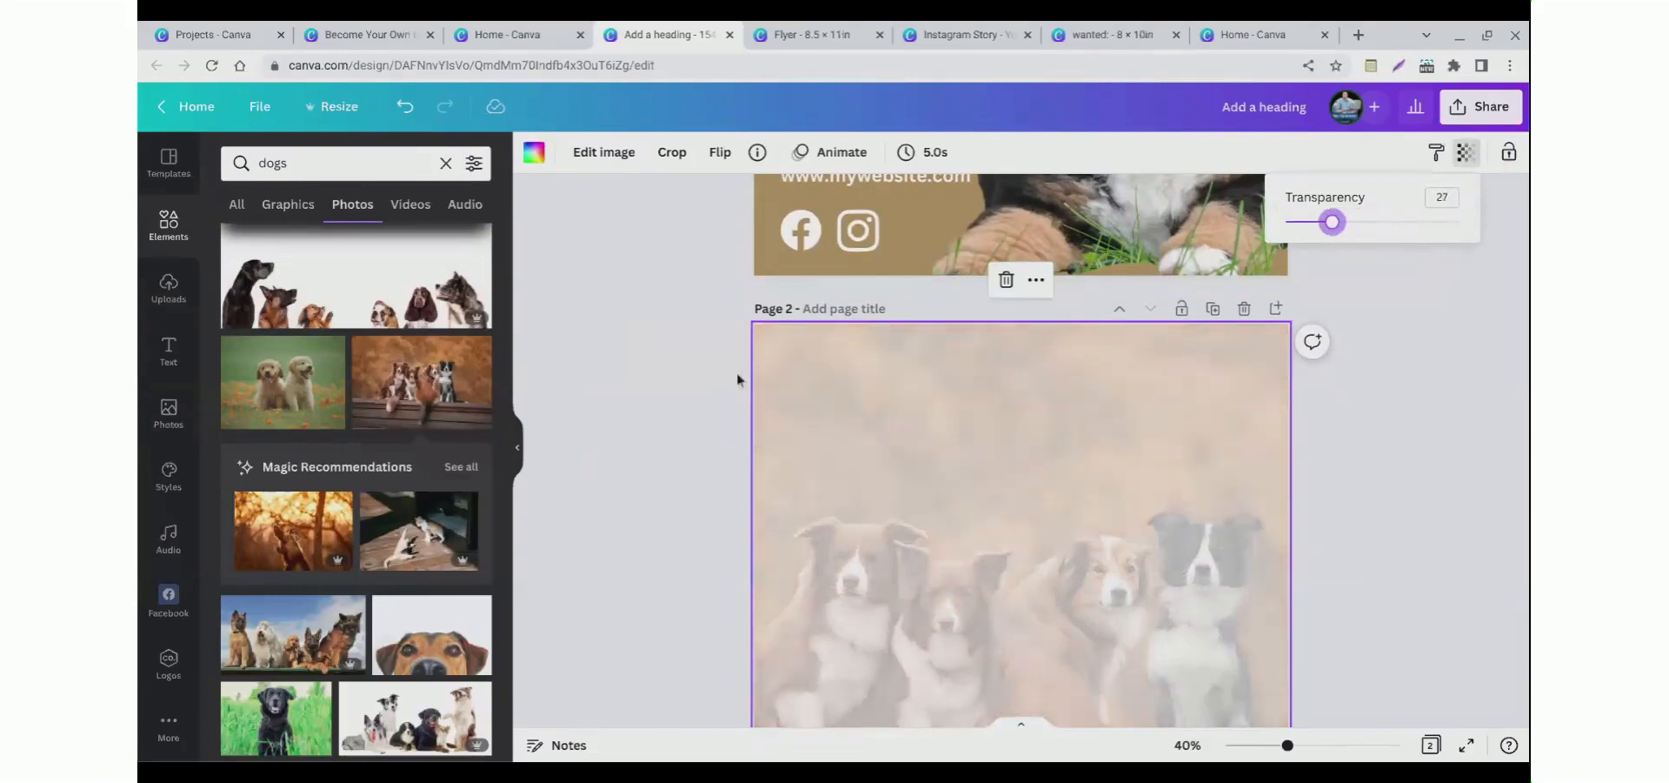
scroll(685, 384, up, 3)
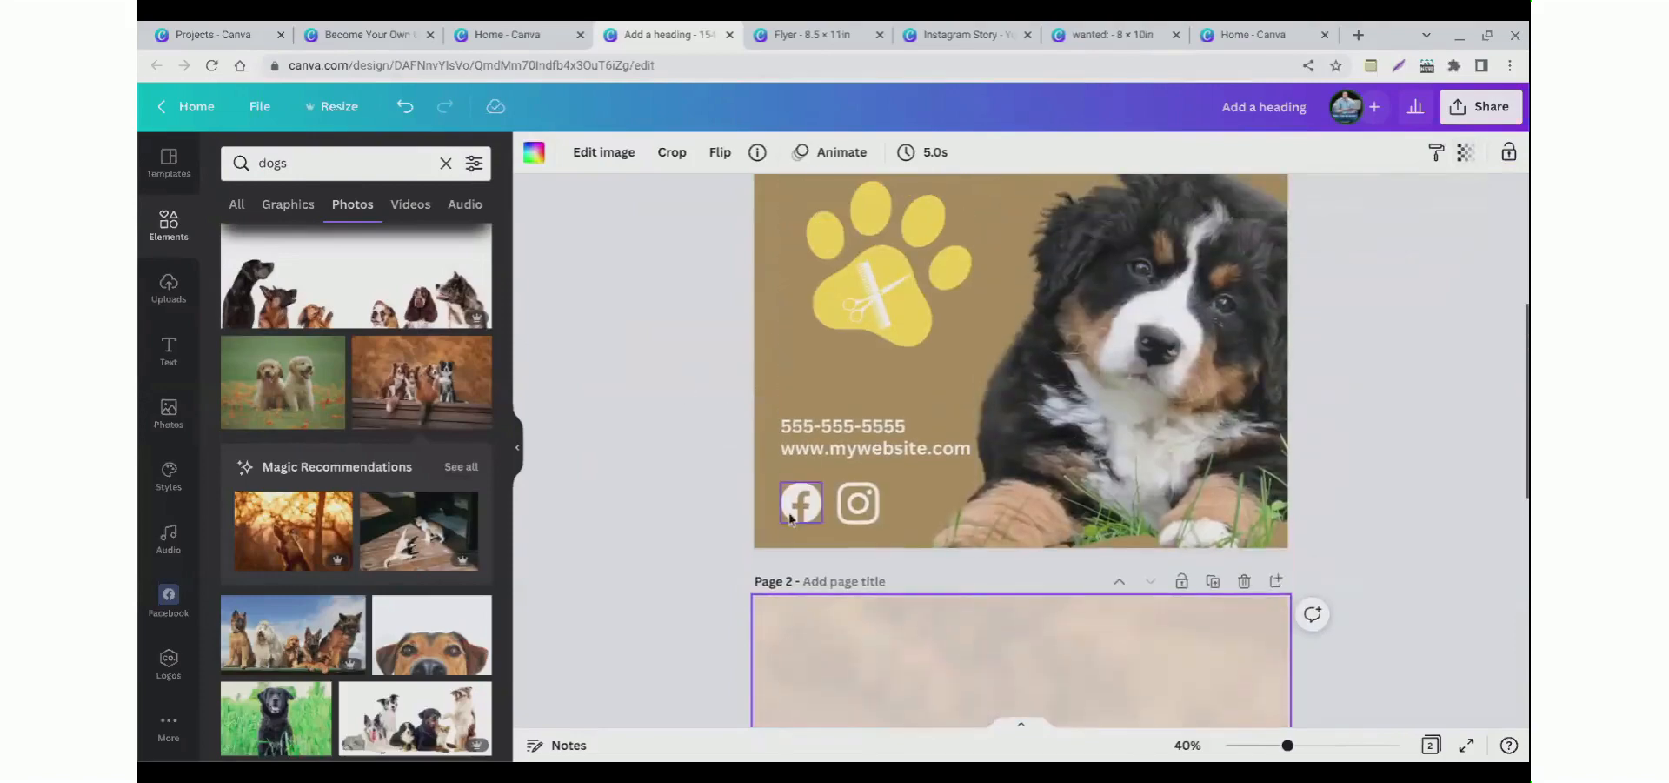
scroll(675, 494, up, 1)
click(799, 608)
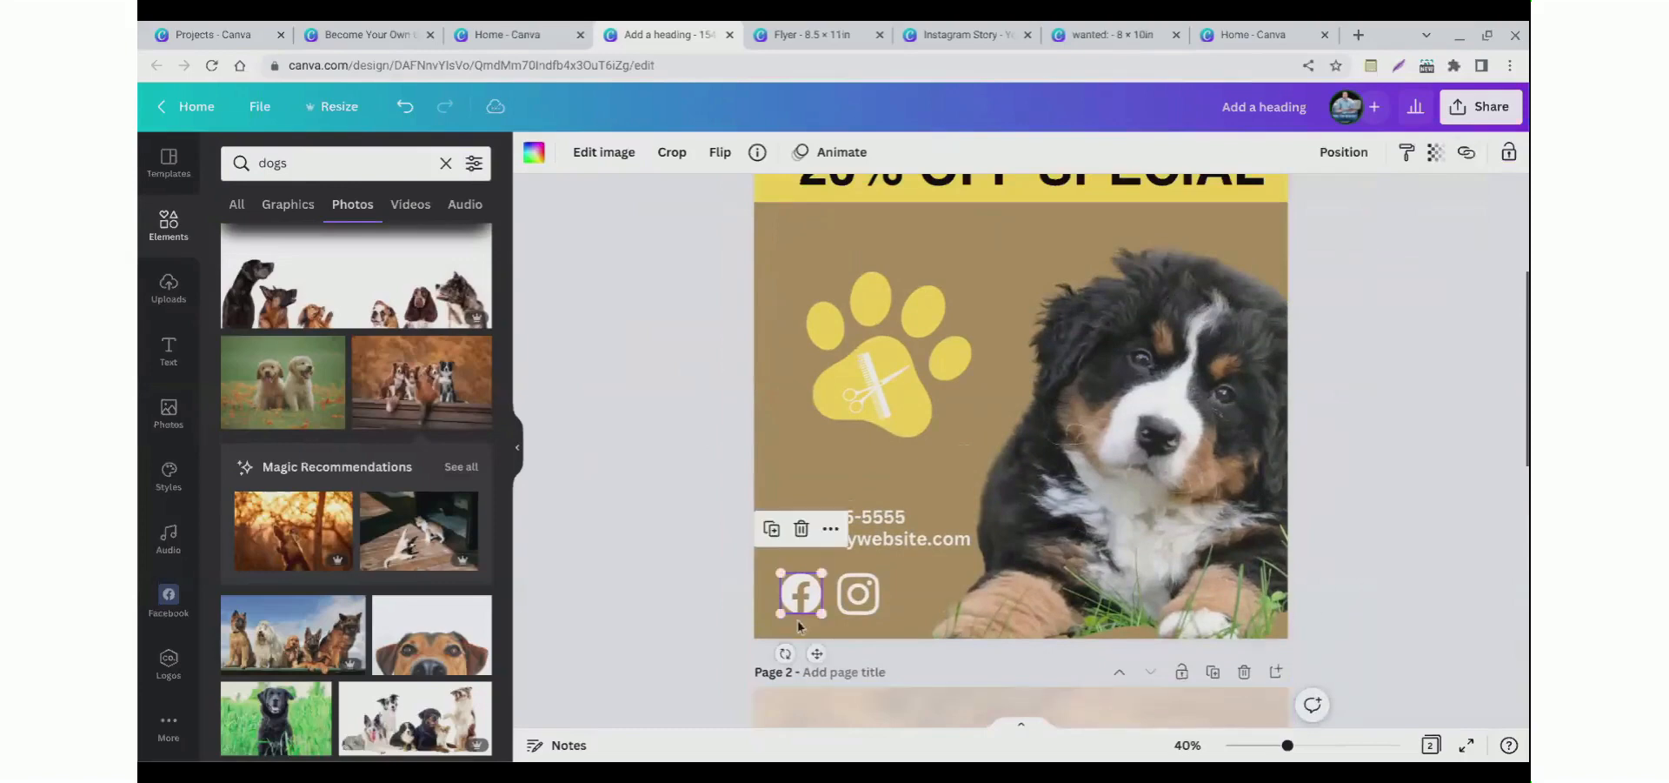
click(680, 606)
click(795, 610)
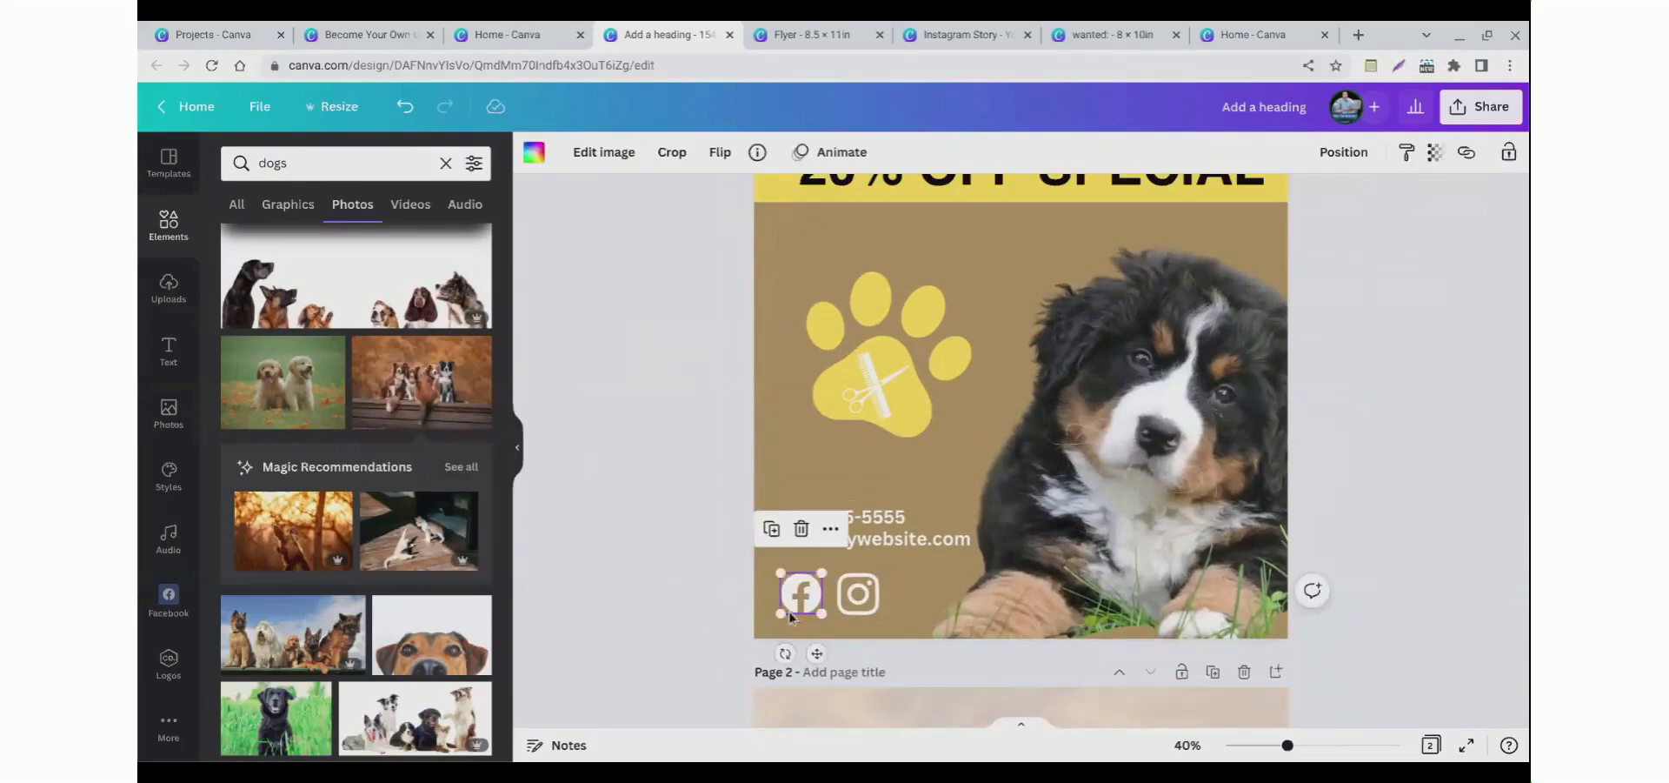
drag(863, 622, 948, 442)
shift+click(1035, 489)
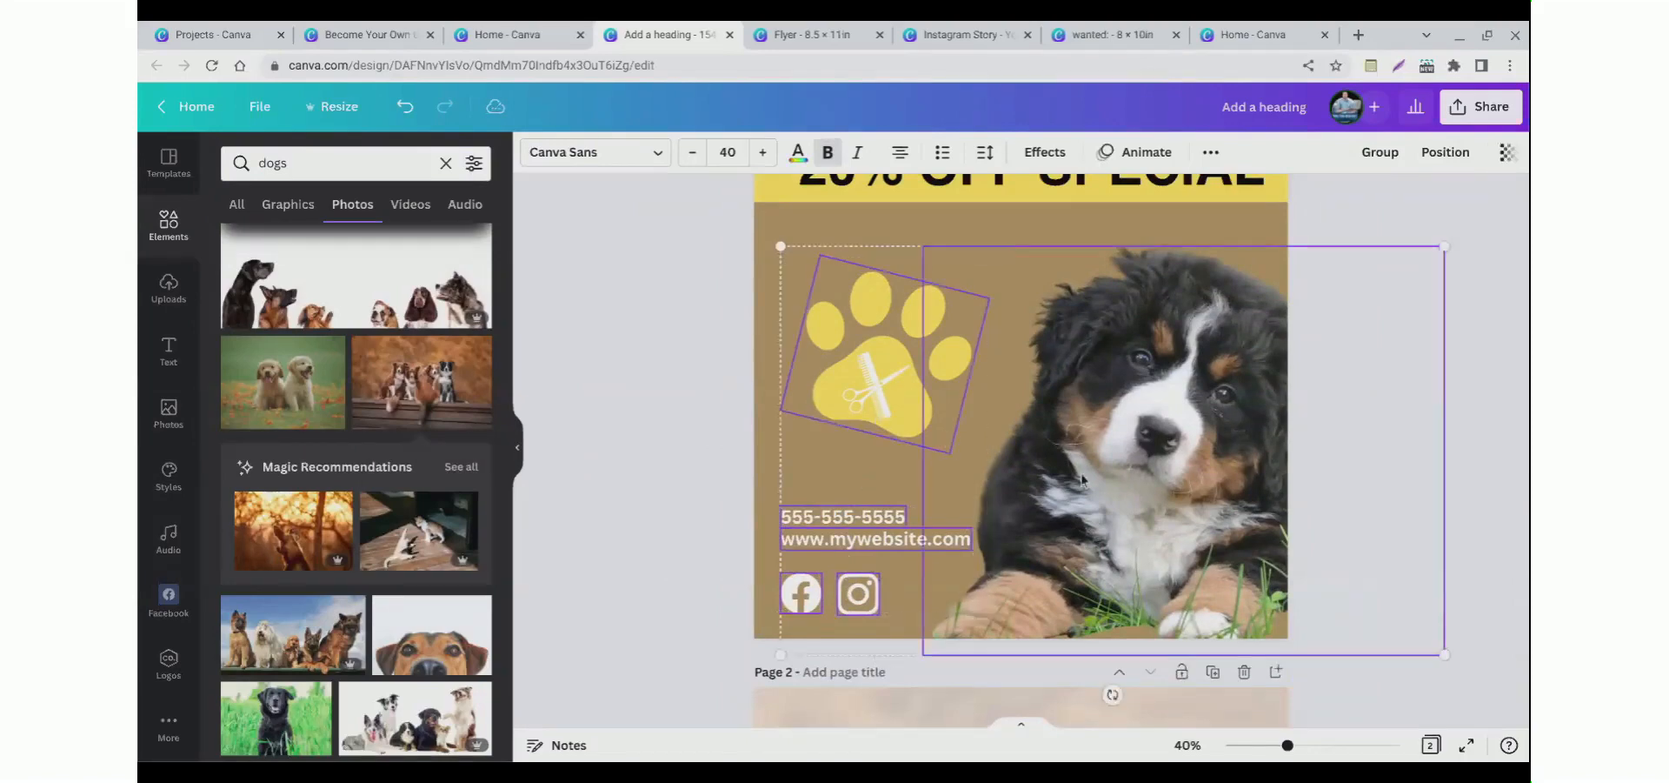
scroll(777, 397, up, 3)
shift+click(809, 396)
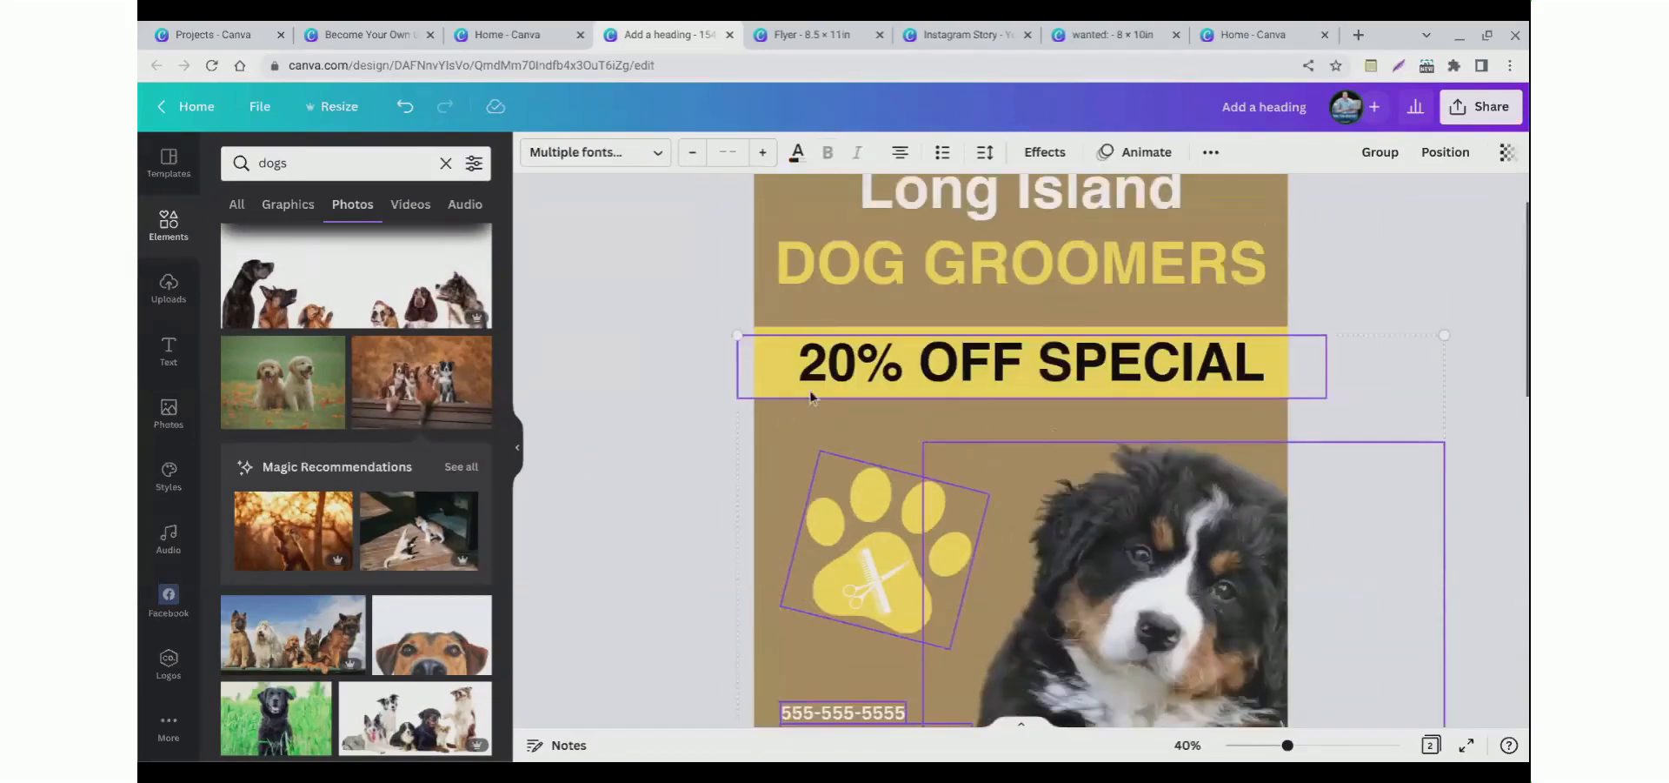
shift+click(847, 269)
shift+click(893, 228)
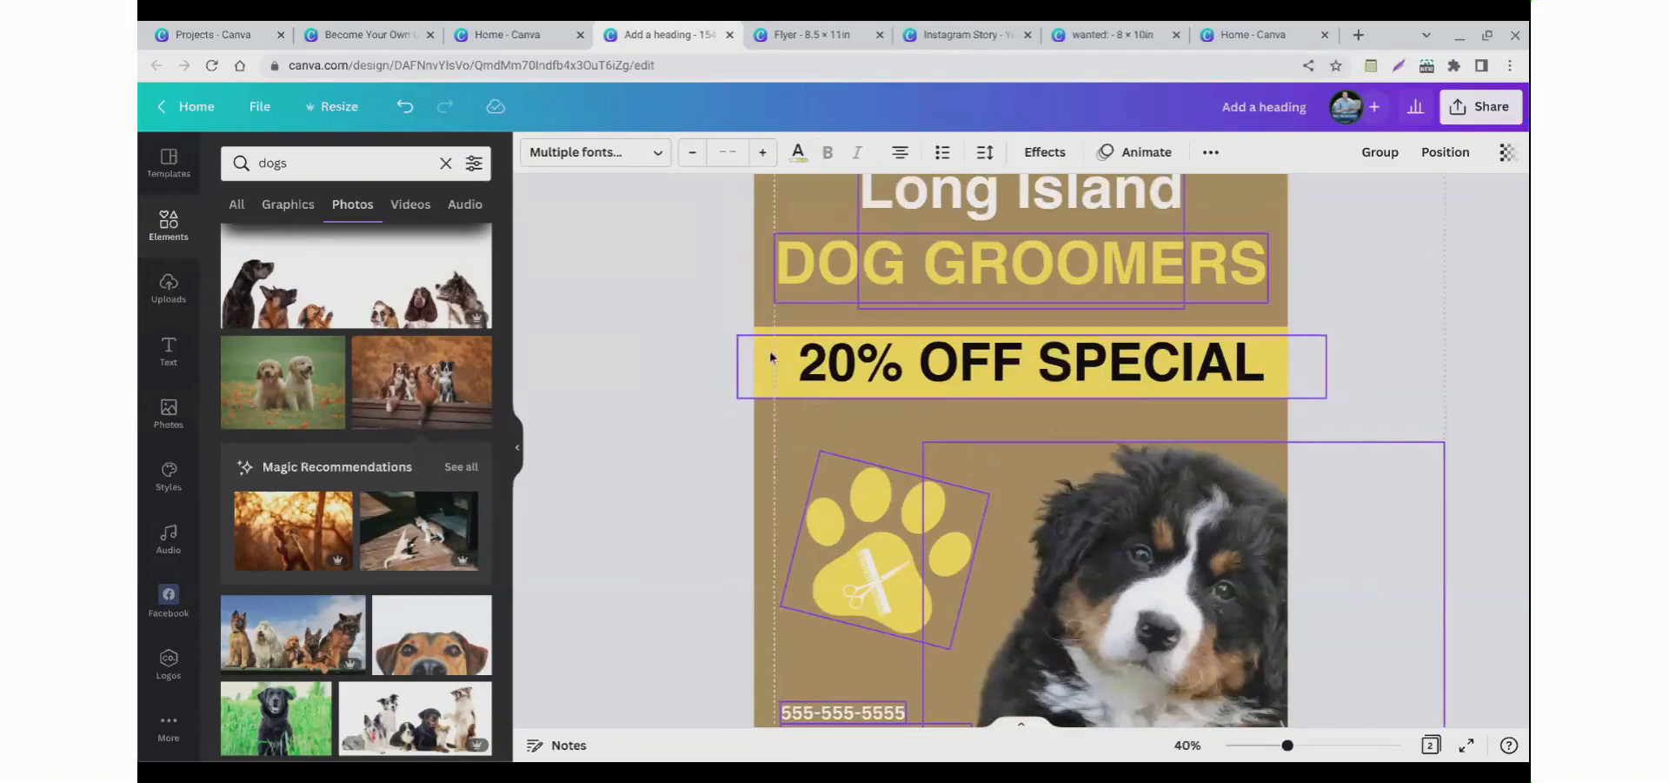
key(Escape)
scroll(778, 424, down, 5)
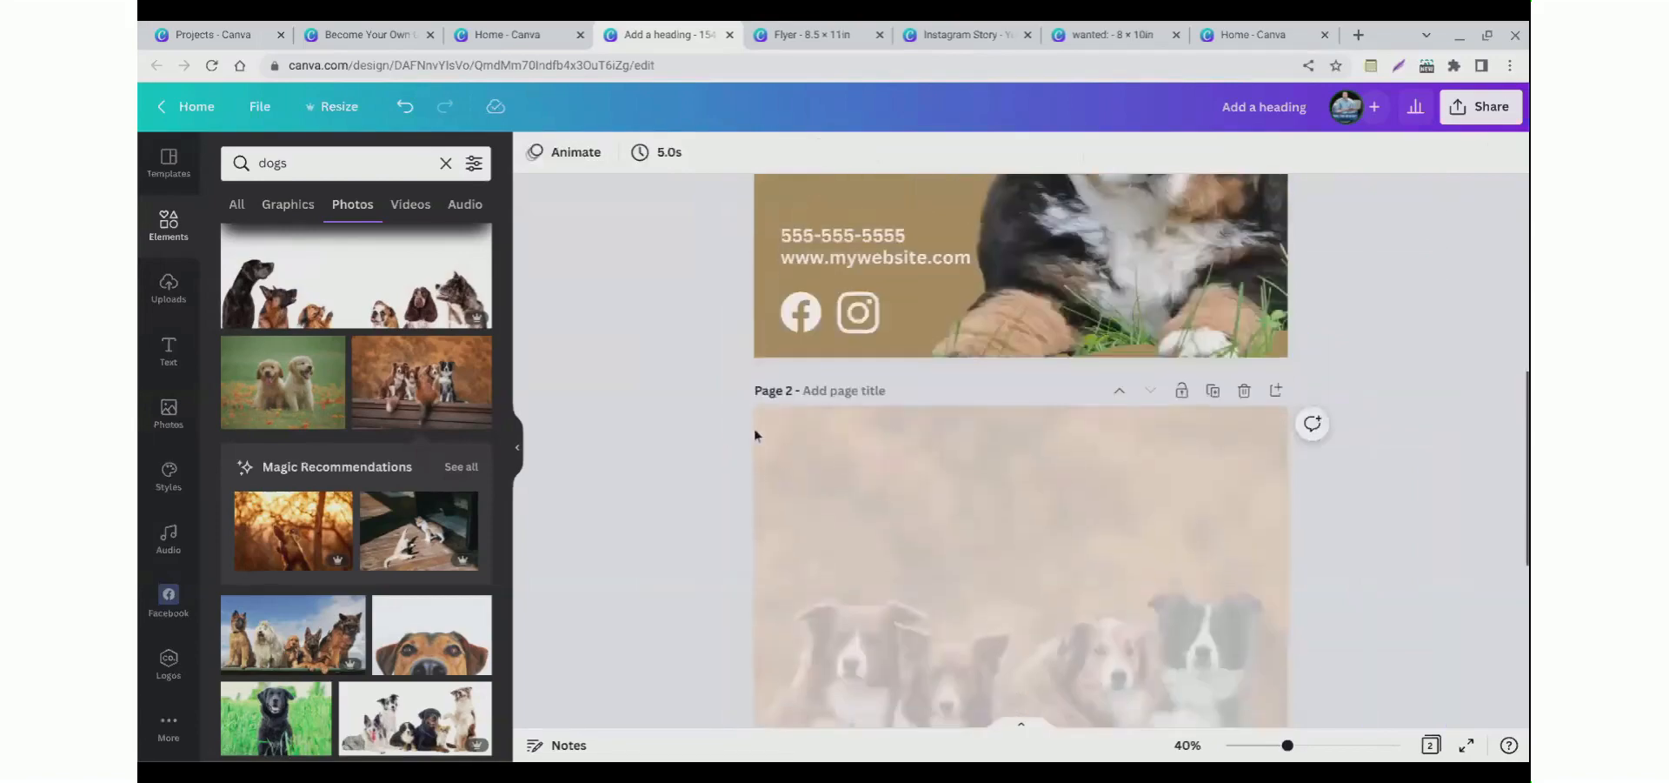
Step: Select all flyer elements on page 1, copy them and paste them onto page 2
scroll(754, 427, up, 2)
click(796, 455)
shift+click(858, 439)
shift+click(870, 385)
shift+click(843, 362)
scroll(1077, 381, up, 1)
scroll(957, 374, up, 2)
shift+click(872, 361)
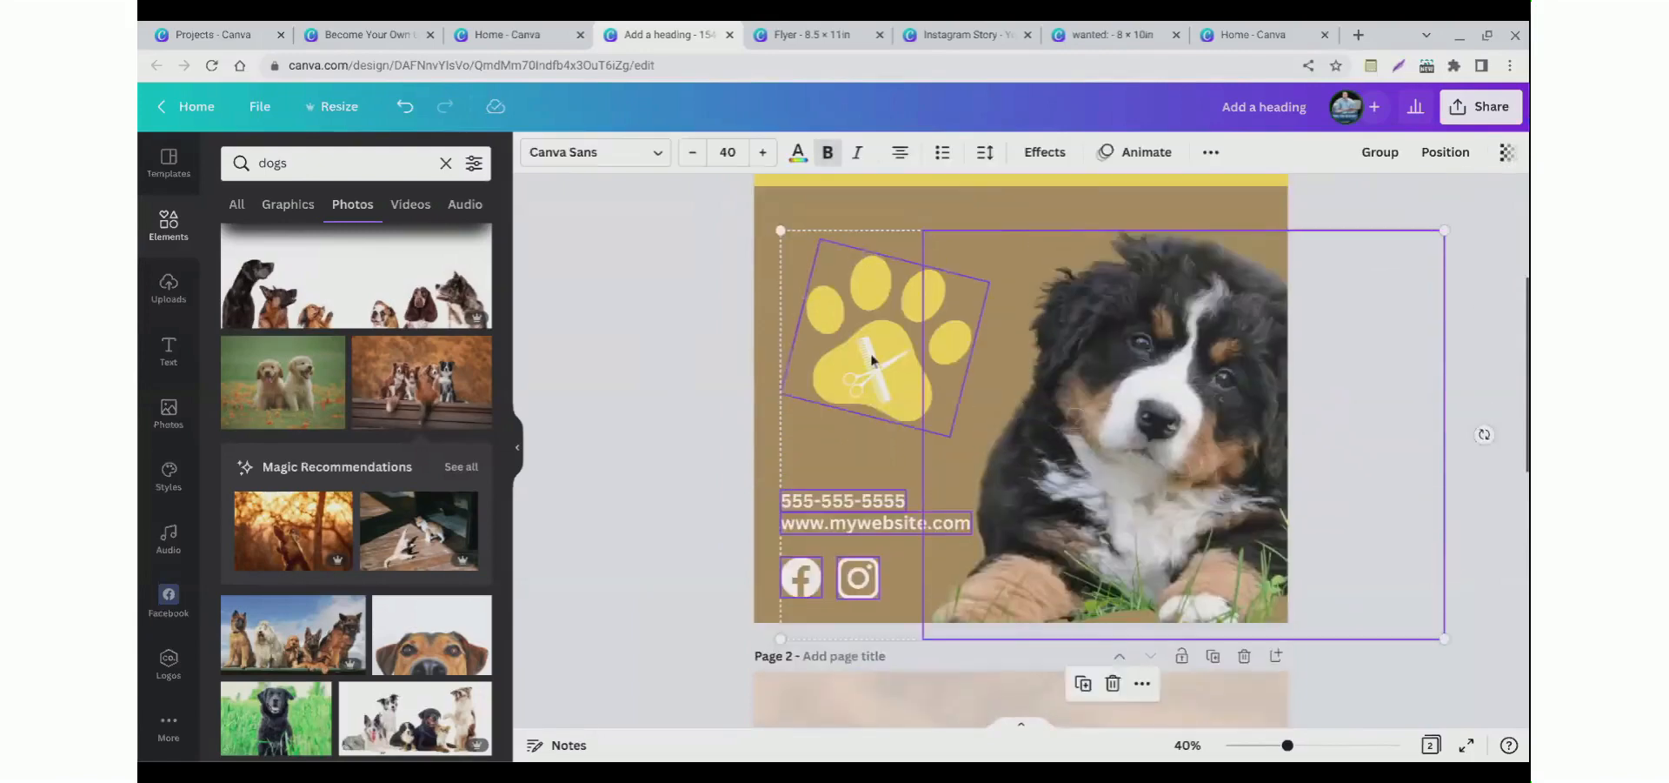
scroll(847, 372, up, 2)
shift+click(835, 320)
shift+click(835, 213)
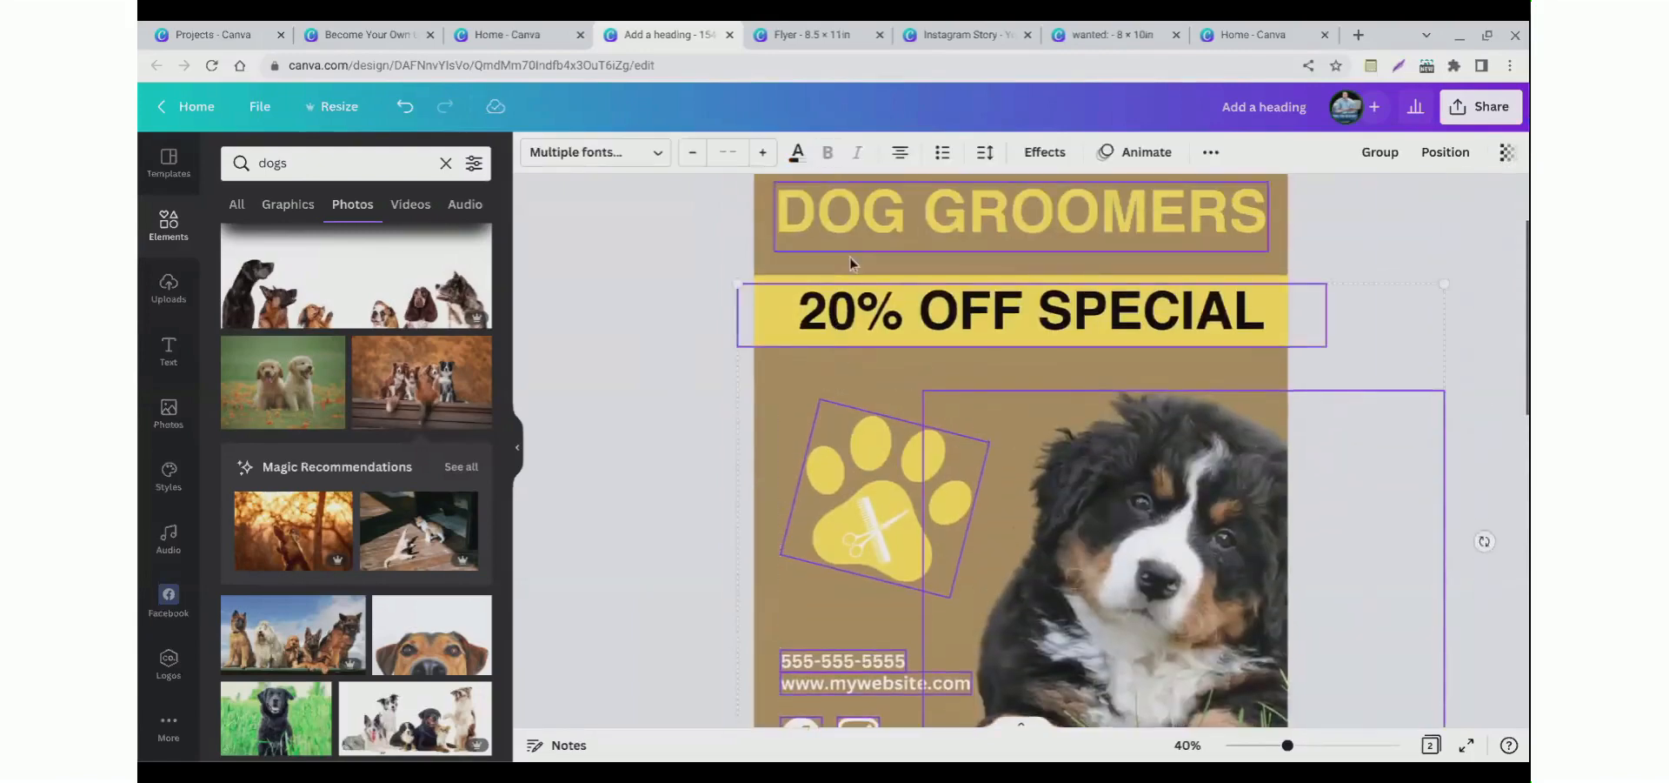
scroll(821, 261, up, 2)
shift+click(886, 287)
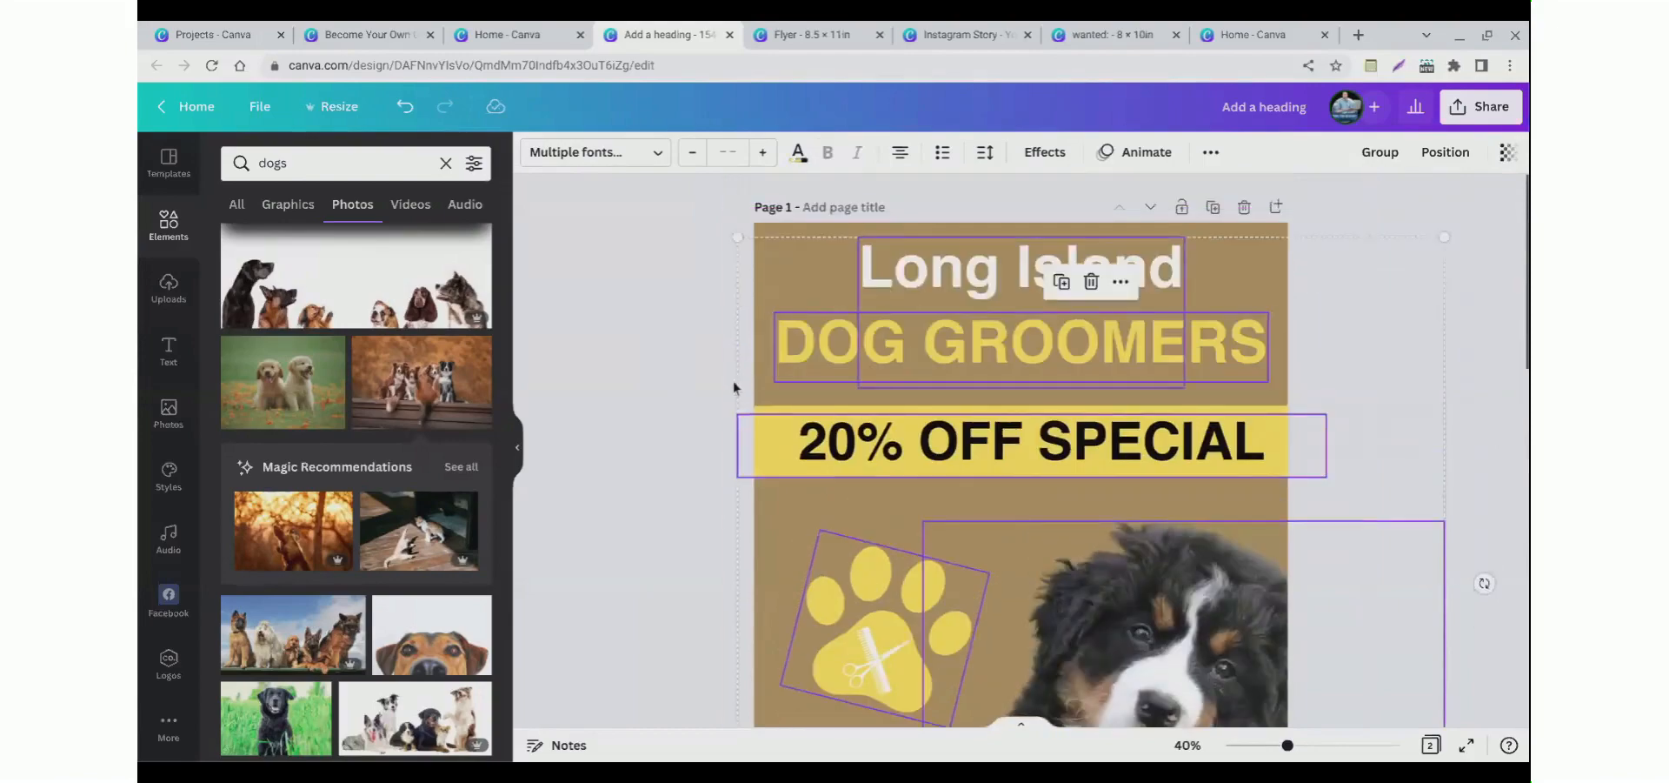
scroll(708, 400, down, 4)
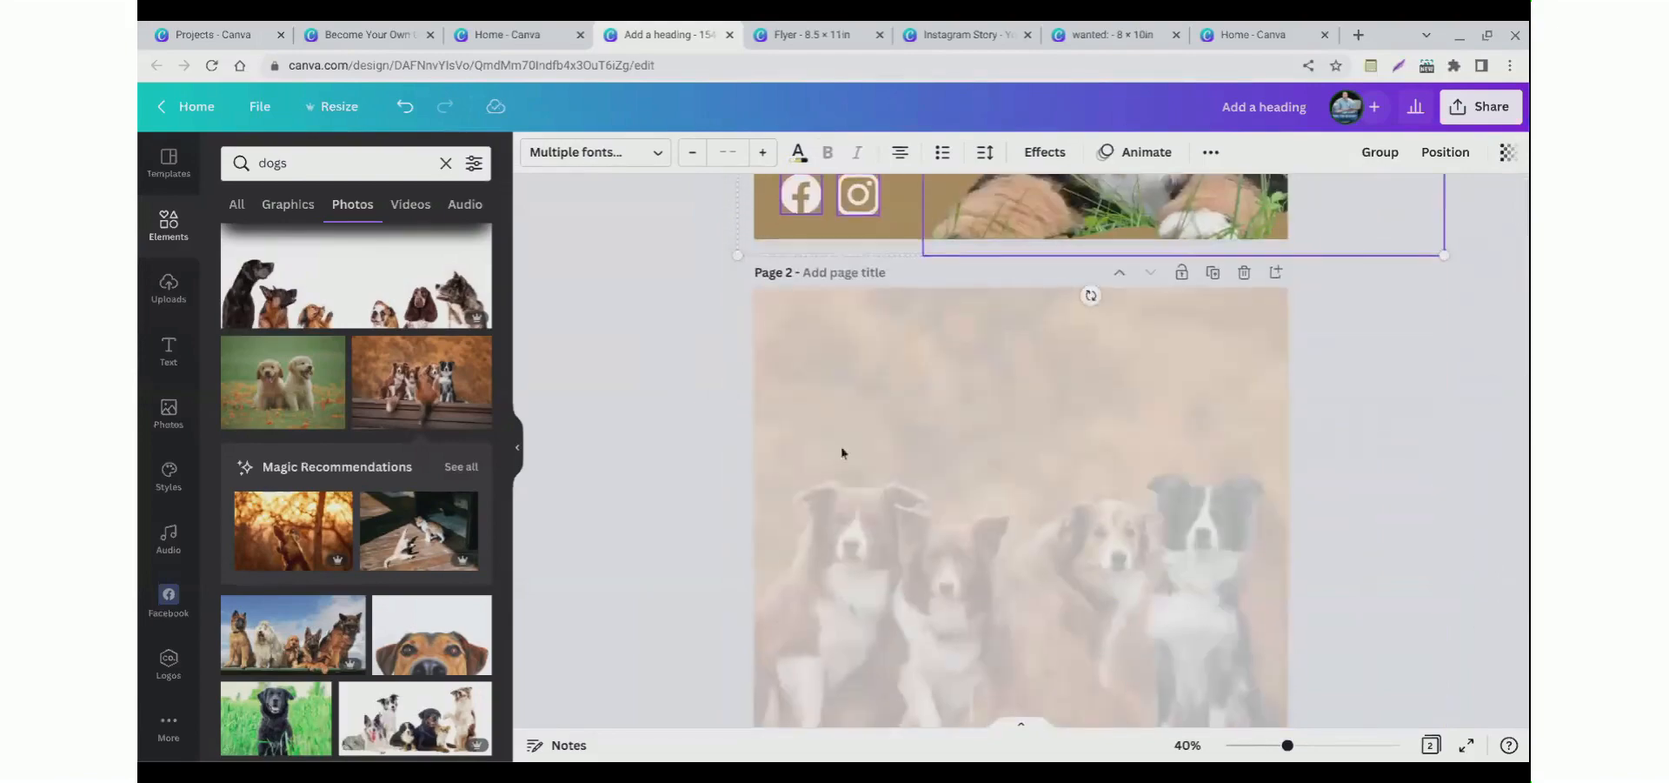
click(865, 447)
key(ctrl+v)
click(669, 467)
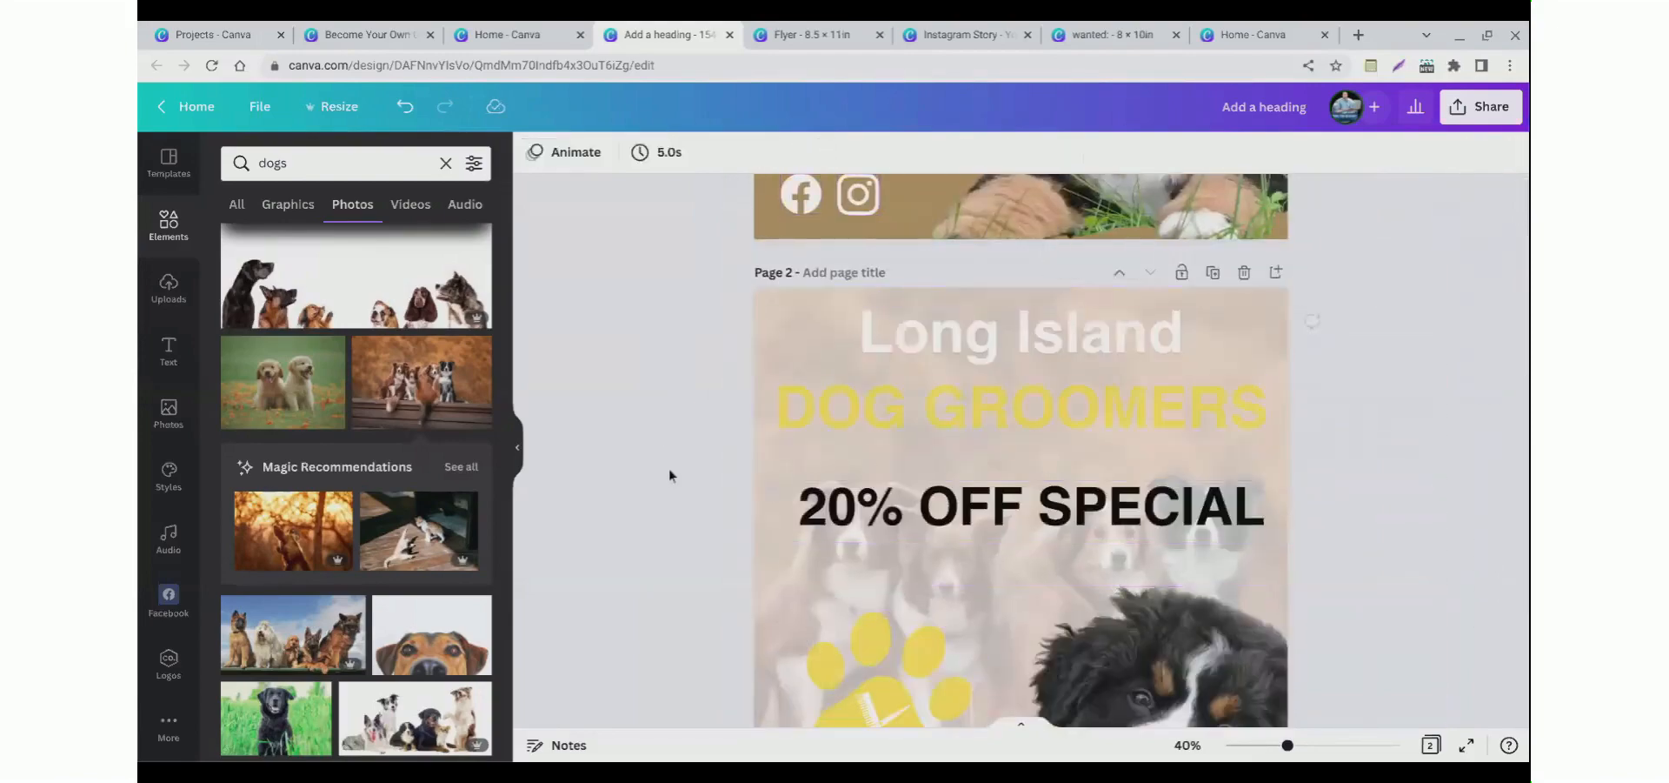
scroll(669, 468, down, 5)
scroll(659, 467, up, 10)
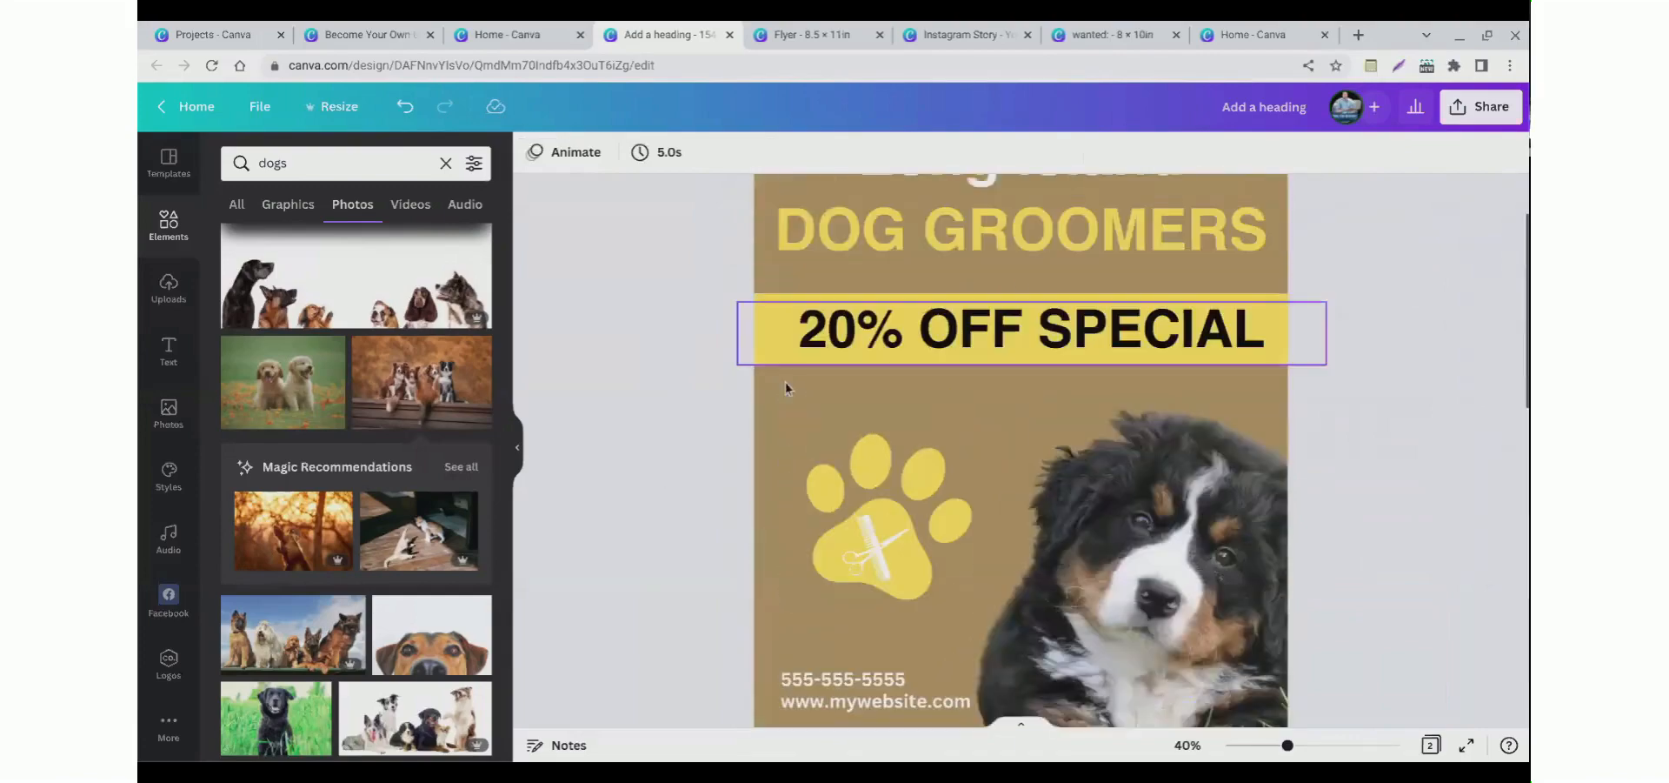
scroll(653, 448, down, 5)
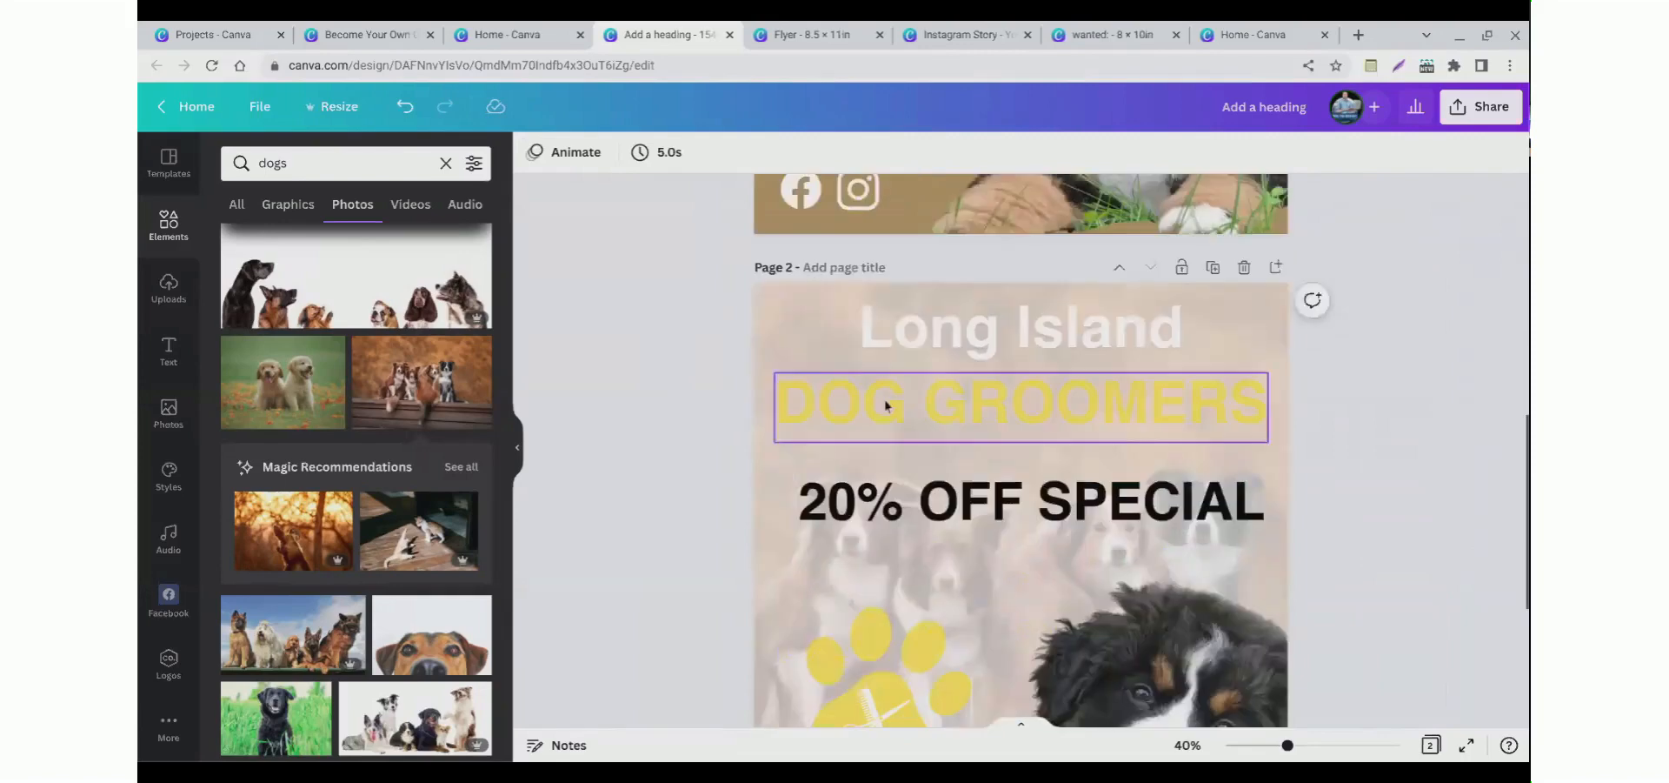
drag(878, 470, 879, 499)
key(ctrl+v)
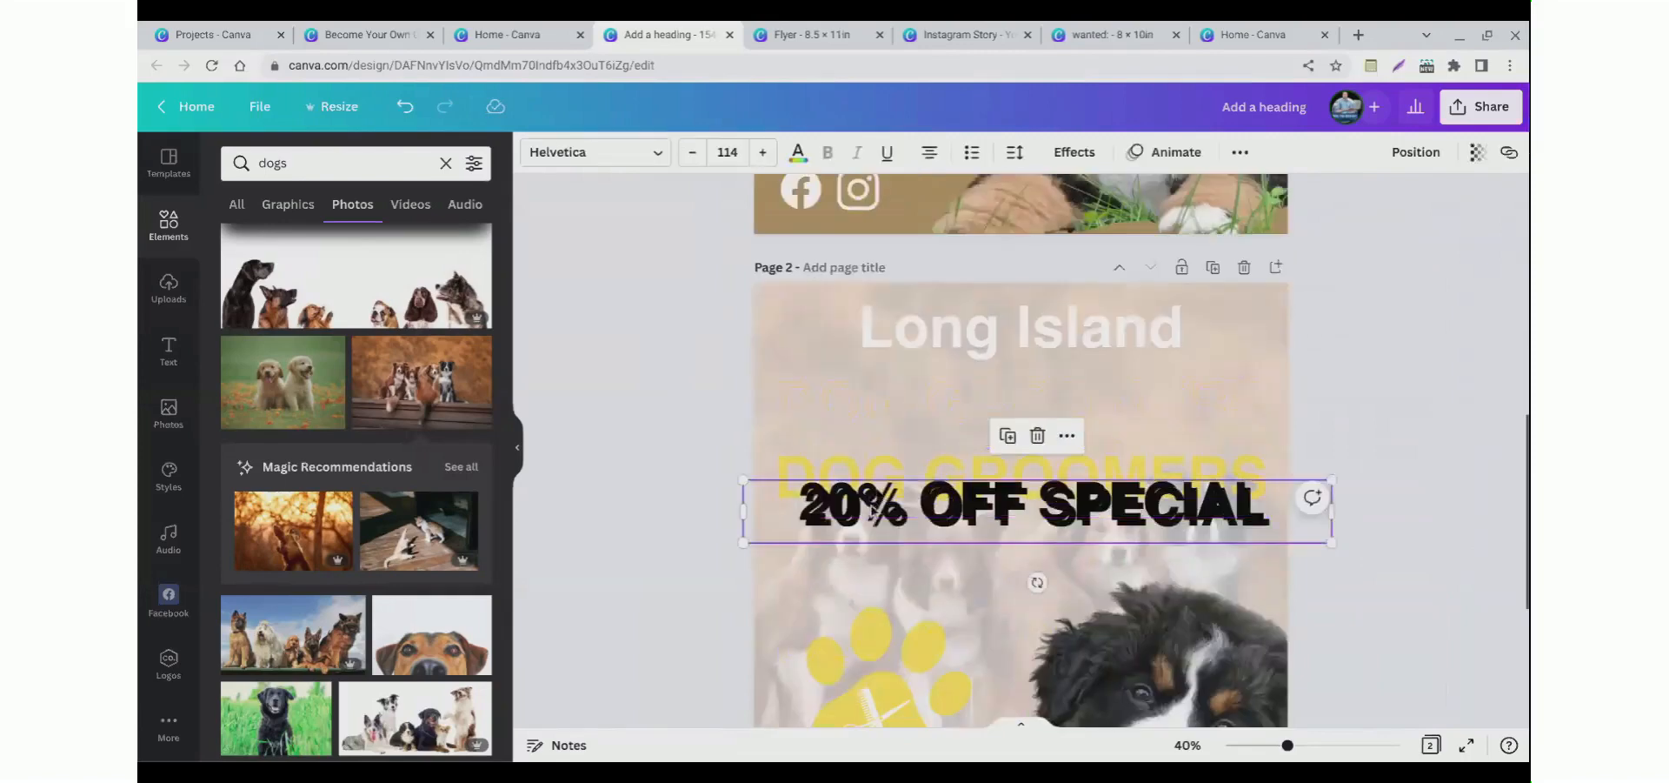
key(ctrl+z)
Step: Move the yellow band on page 2 up beneath the Long Island title
scroll(698, 437, up, 6)
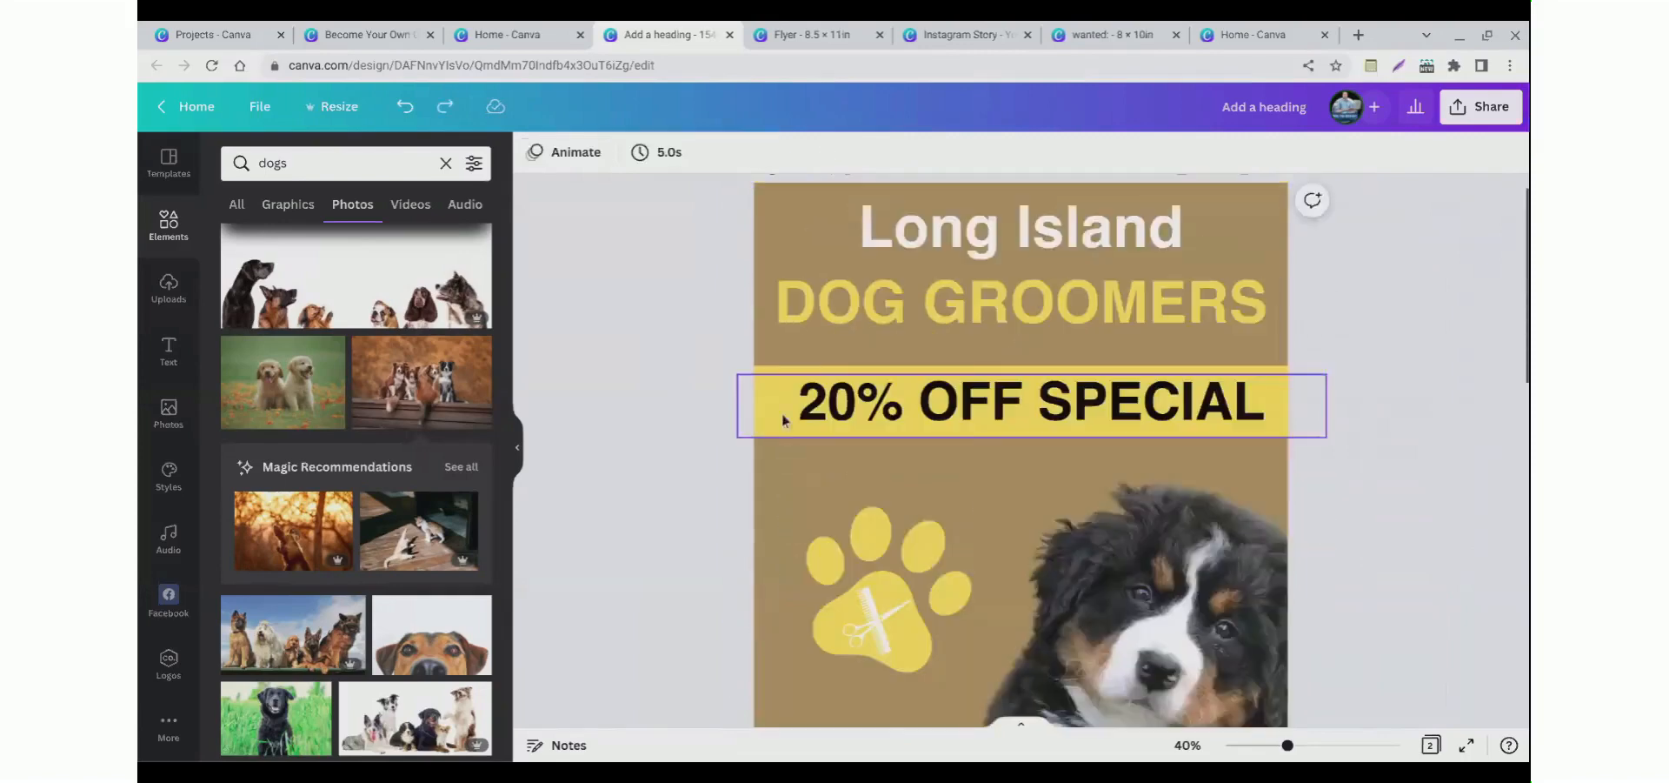
click(779, 392)
click(682, 432)
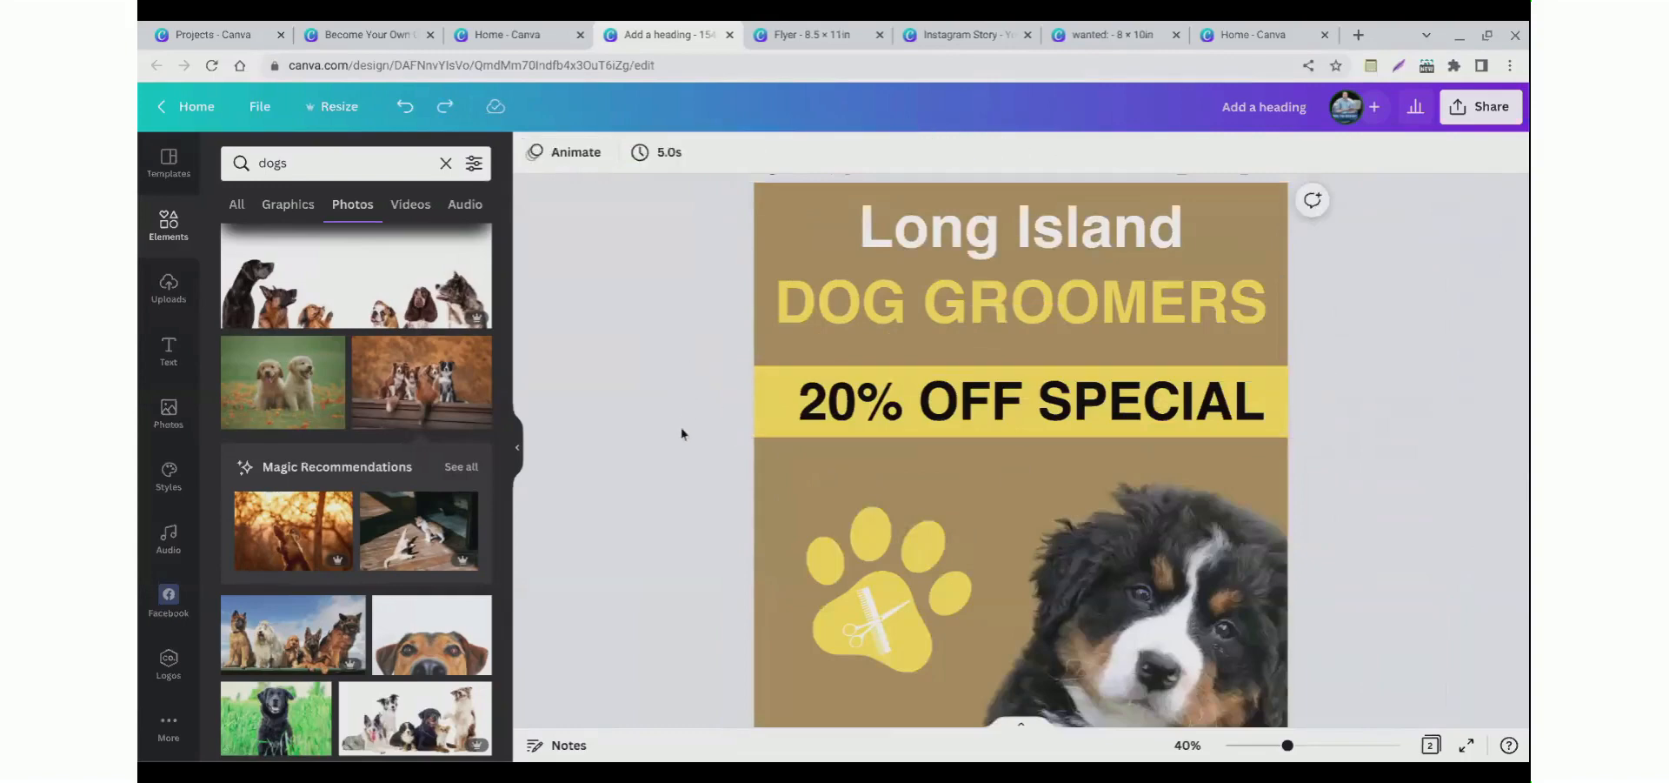
scroll(686, 427, down, 5)
scroll(686, 427, up, 3)
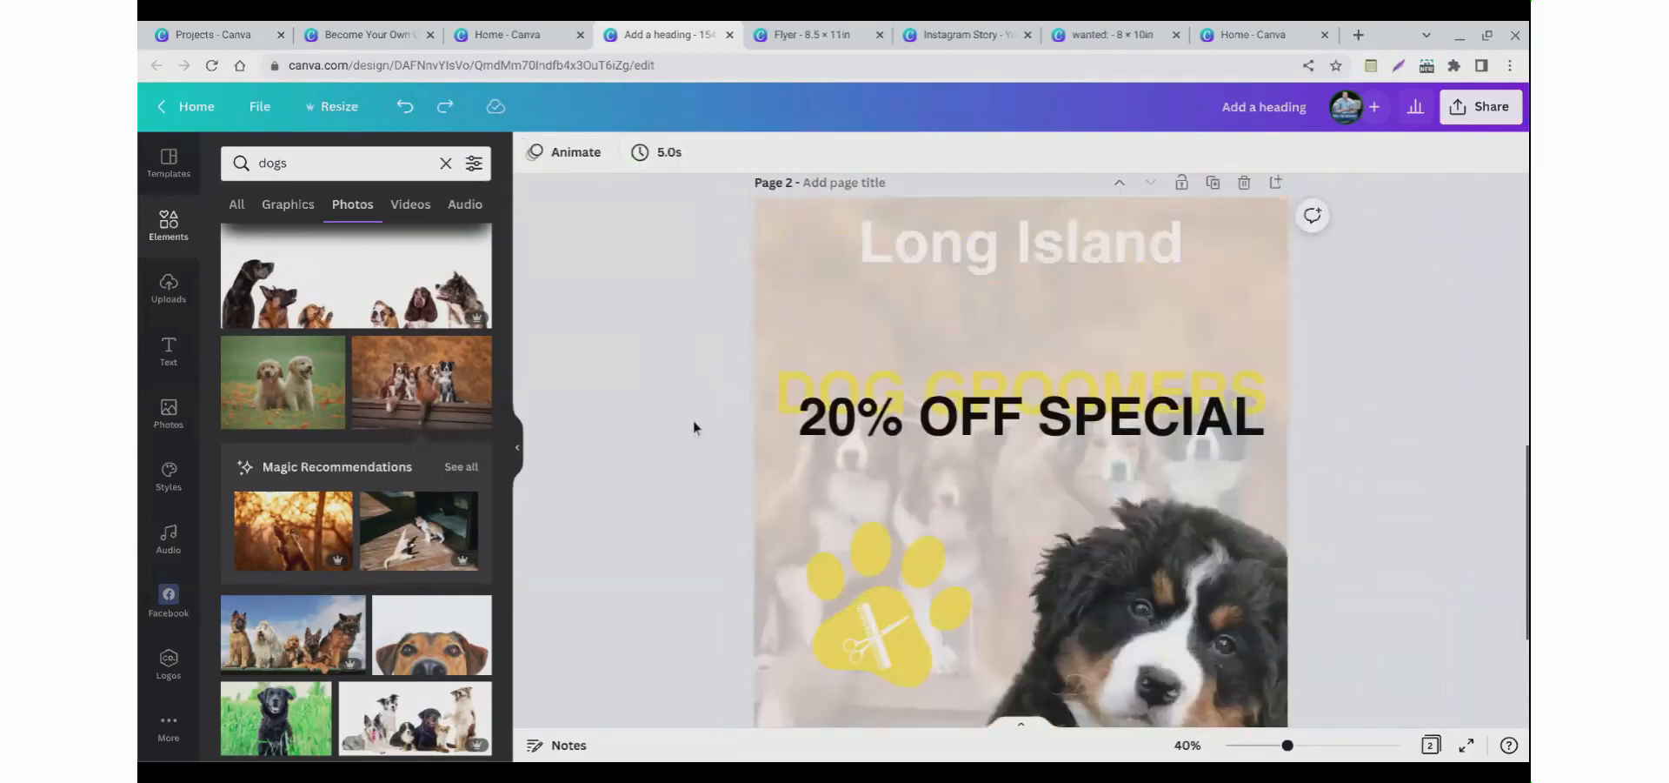
click(807, 448)
drag(860, 433, 866, 469)
Step: Recolor page 2's Long Island title with the tan document colour
click(861, 226)
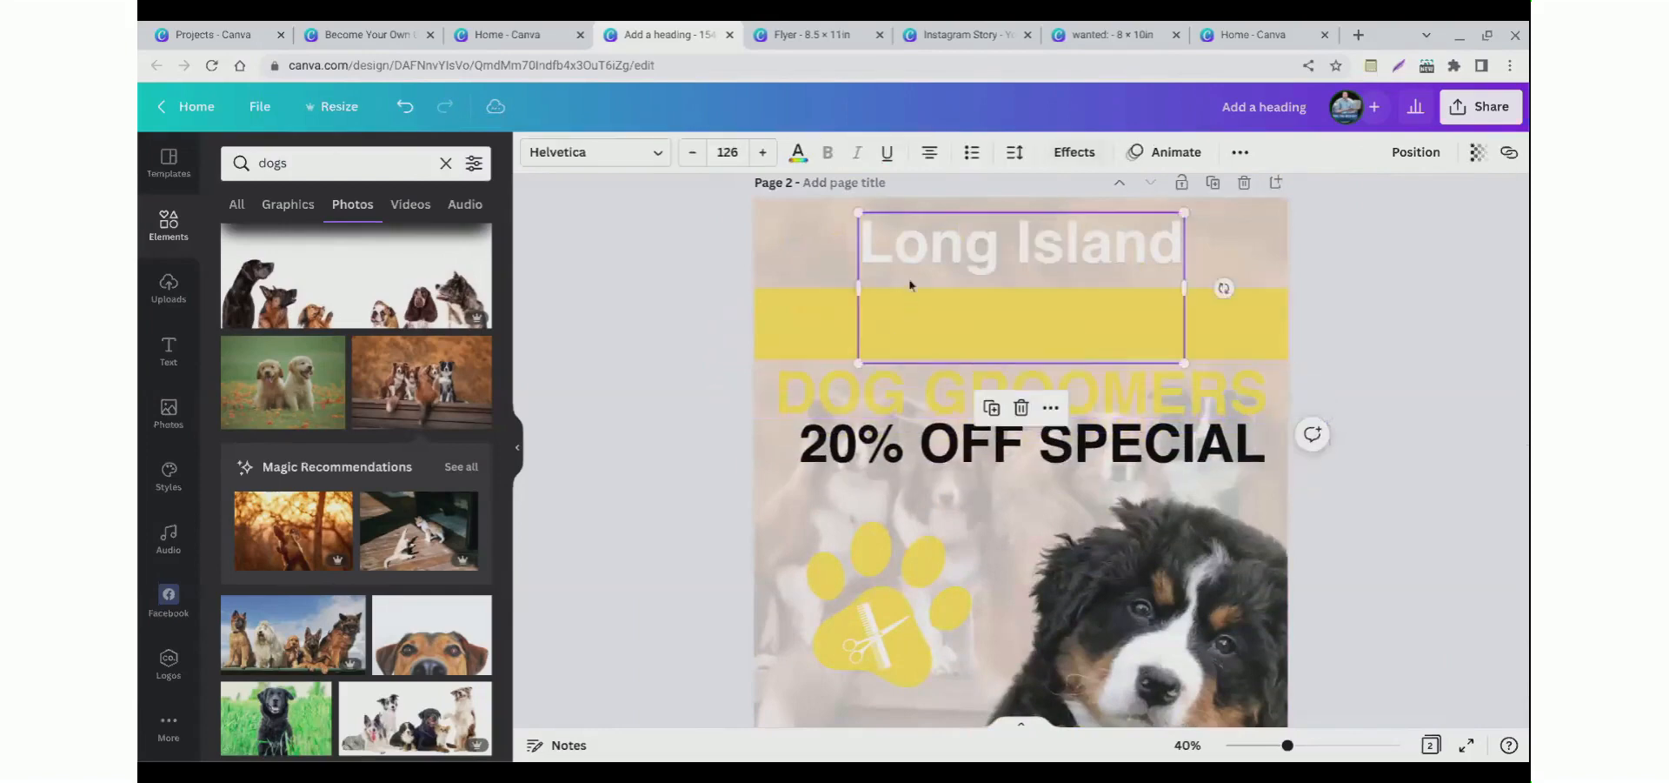
click(799, 153)
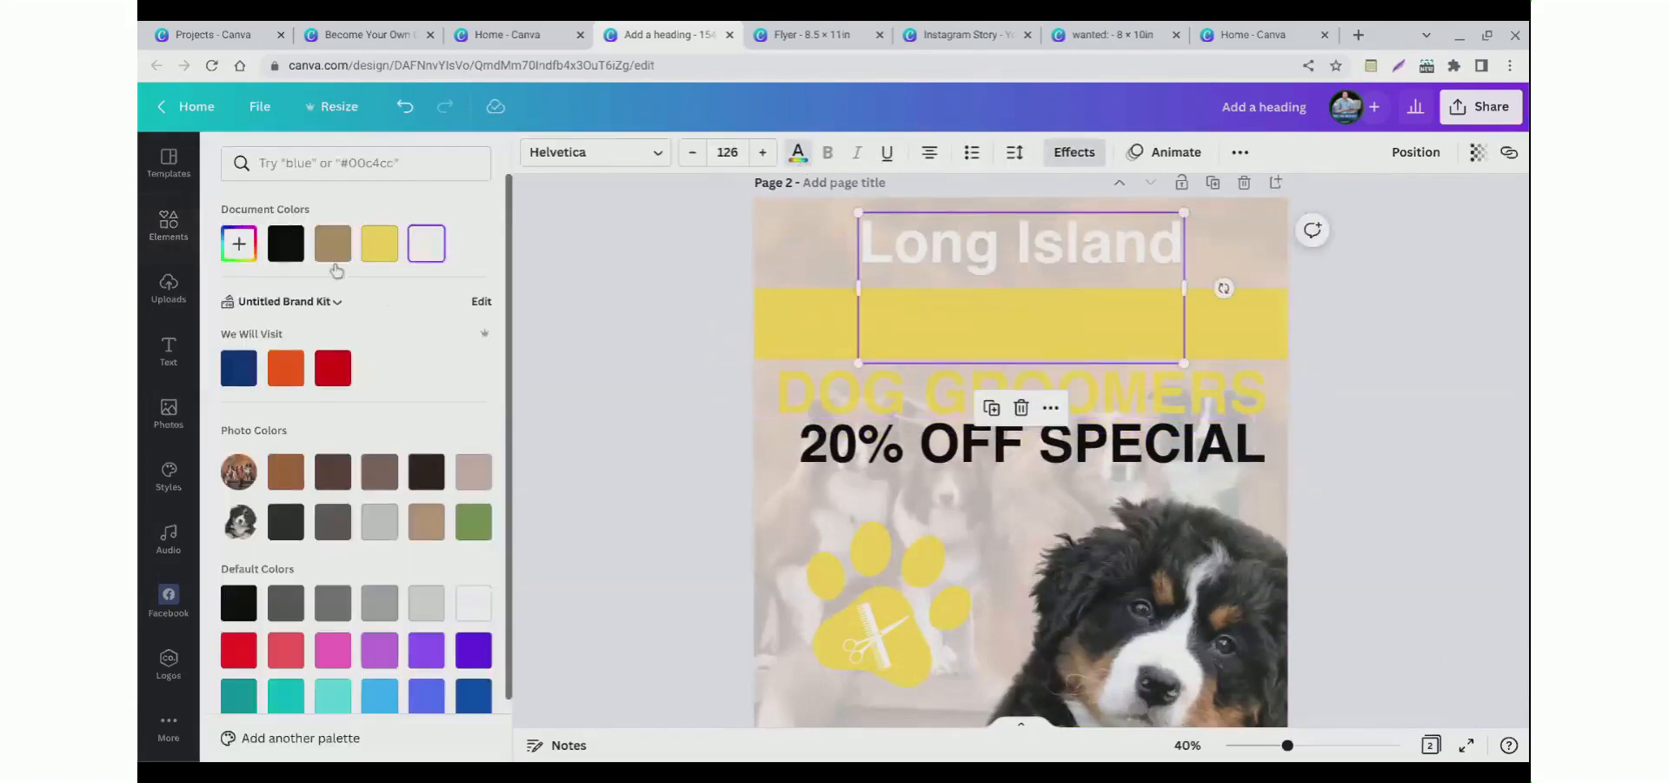
click(333, 242)
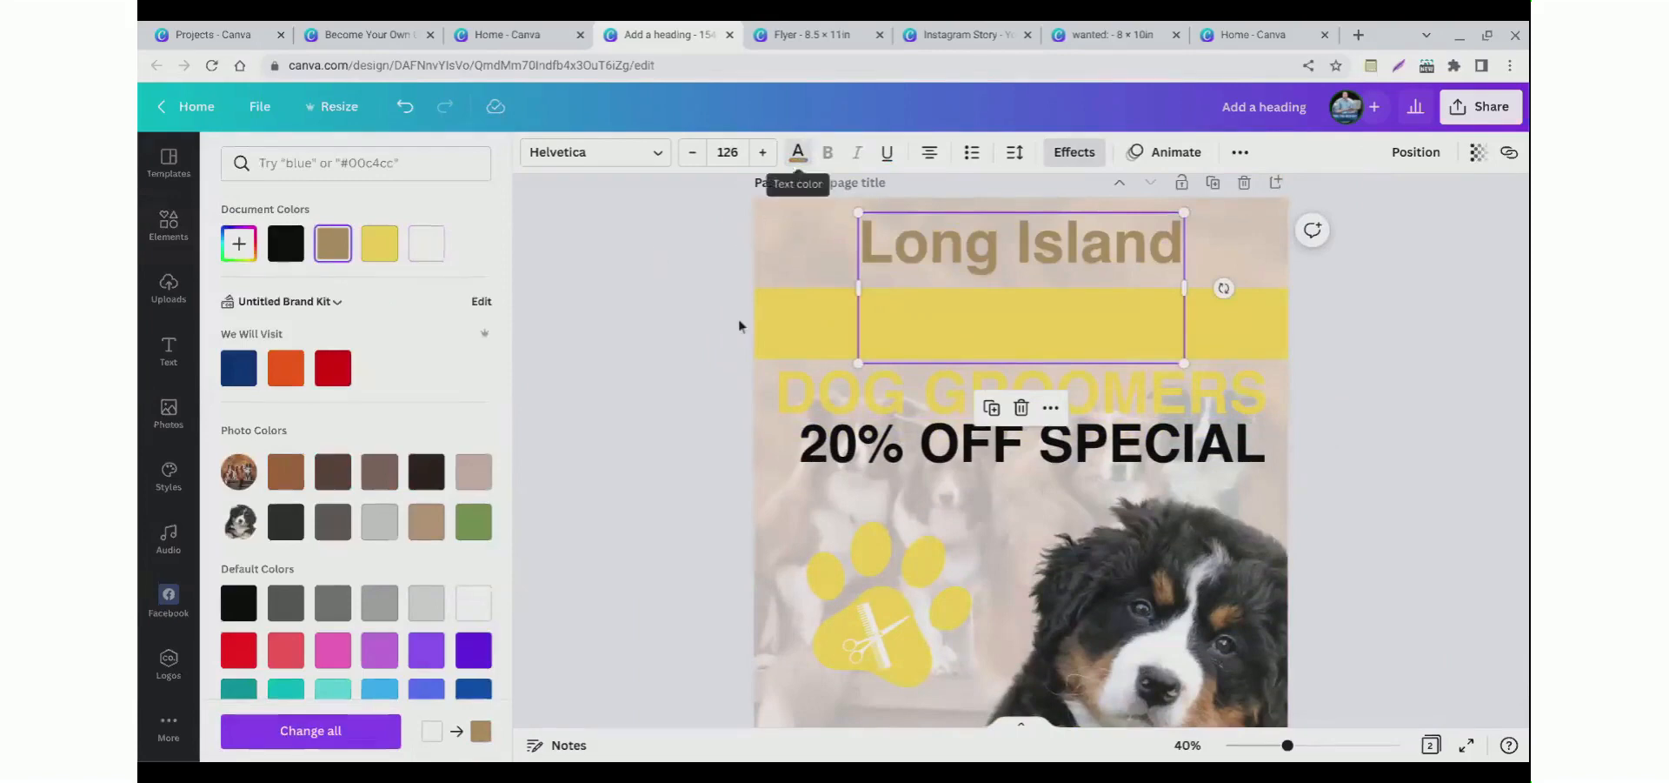
Step: Lower the yellow band on page 2 and recolor the Dog Groomers title white
click(832, 387)
drag(832, 384, 822, 425)
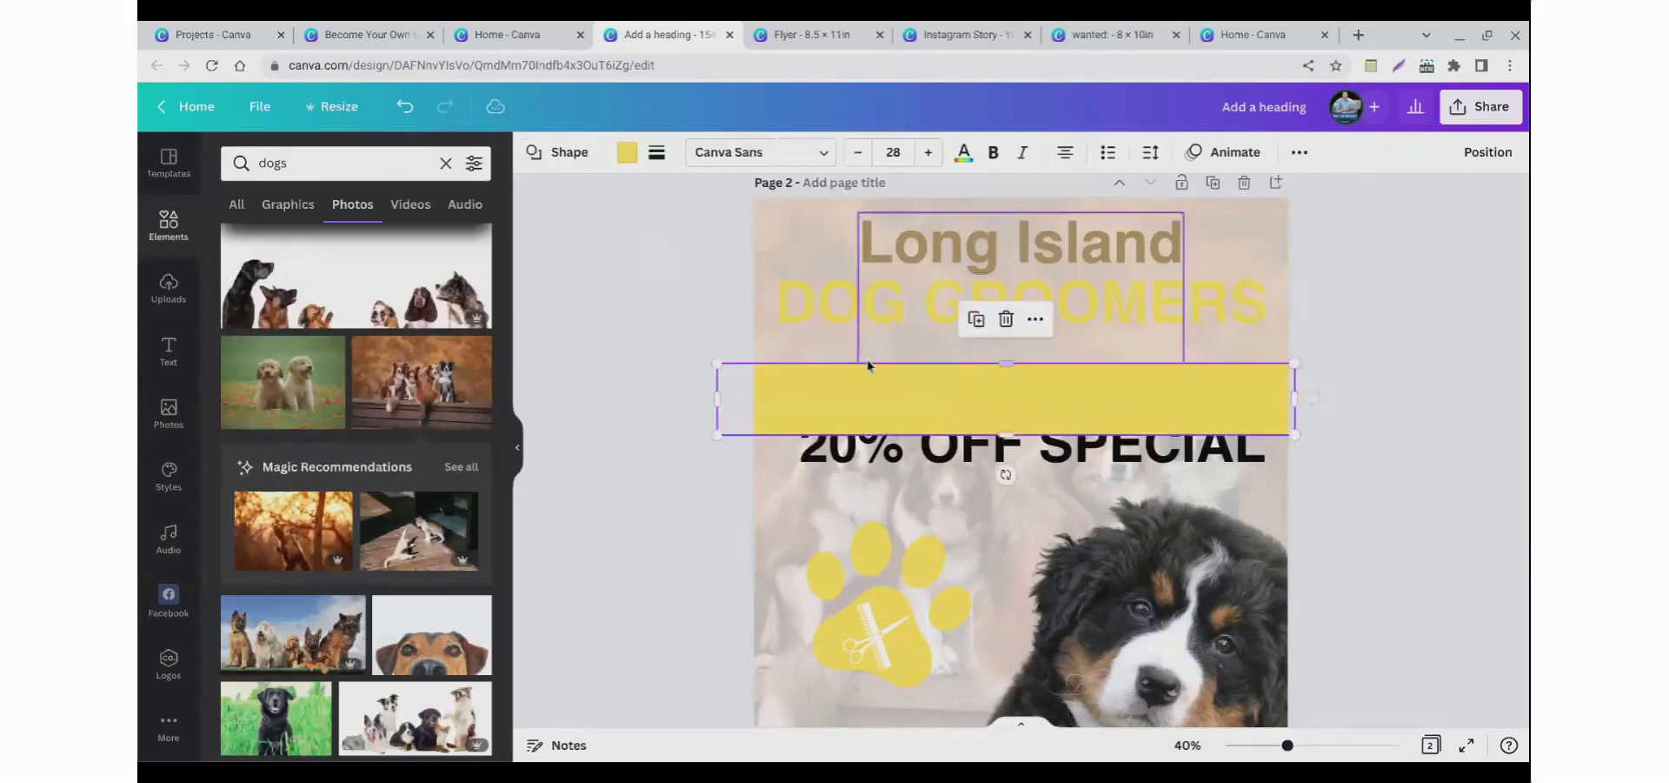
click(866, 330)
click(798, 152)
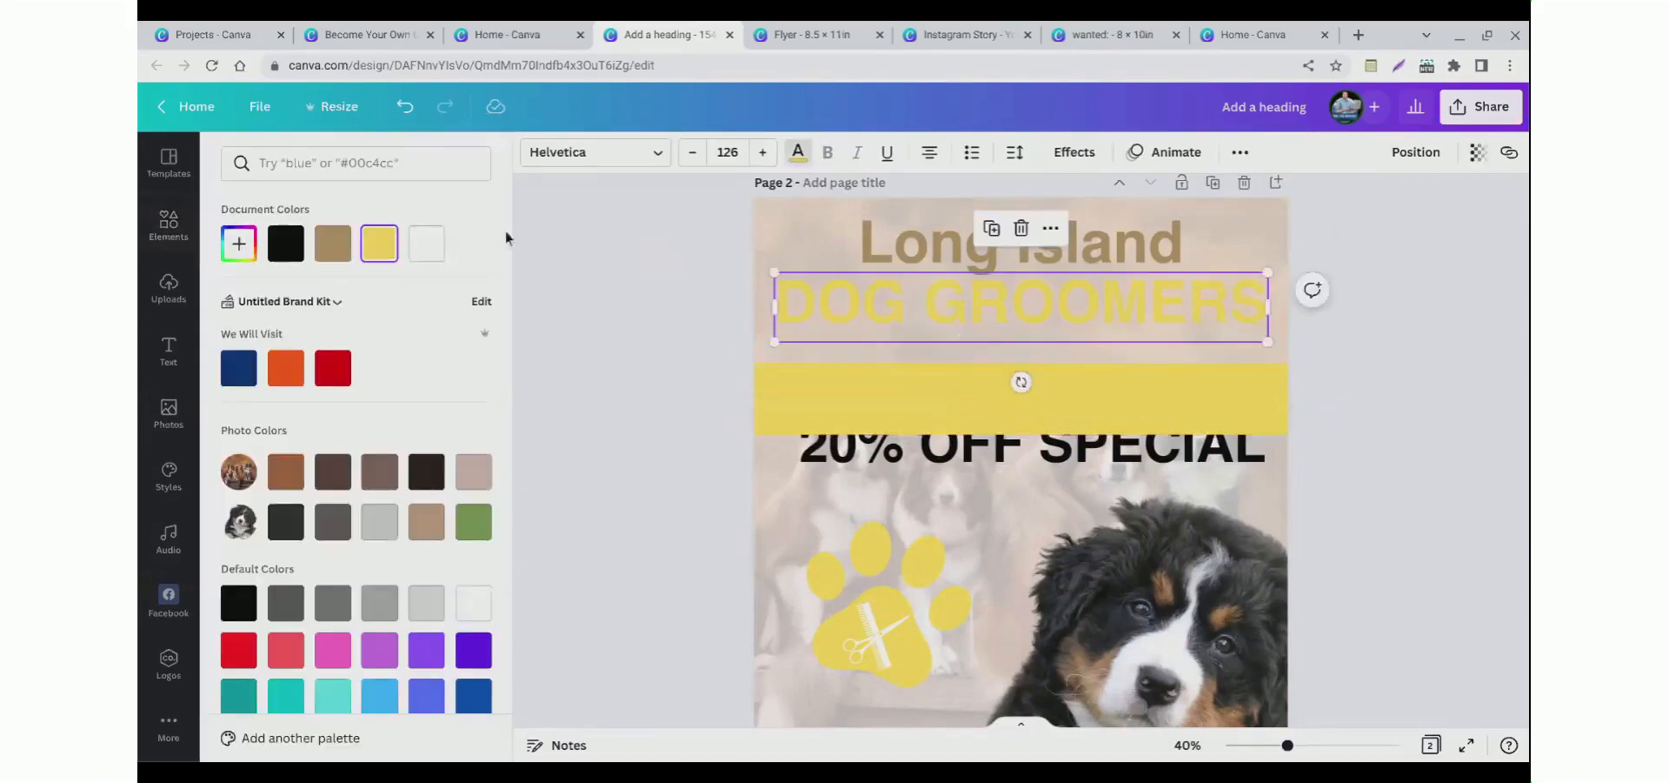
click(426, 243)
key(Escape)
Step: Move the yellow band on page 2 up beneath the Dog Groomers title
drag(791, 437, 782, 399)
click(848, 474)
mouse_move(848, 474)
mouse_down()
mouse_move(843, 408)
mouse_move(843, 465)
mouse_up()
key(Delete)
key(ctrl+z)
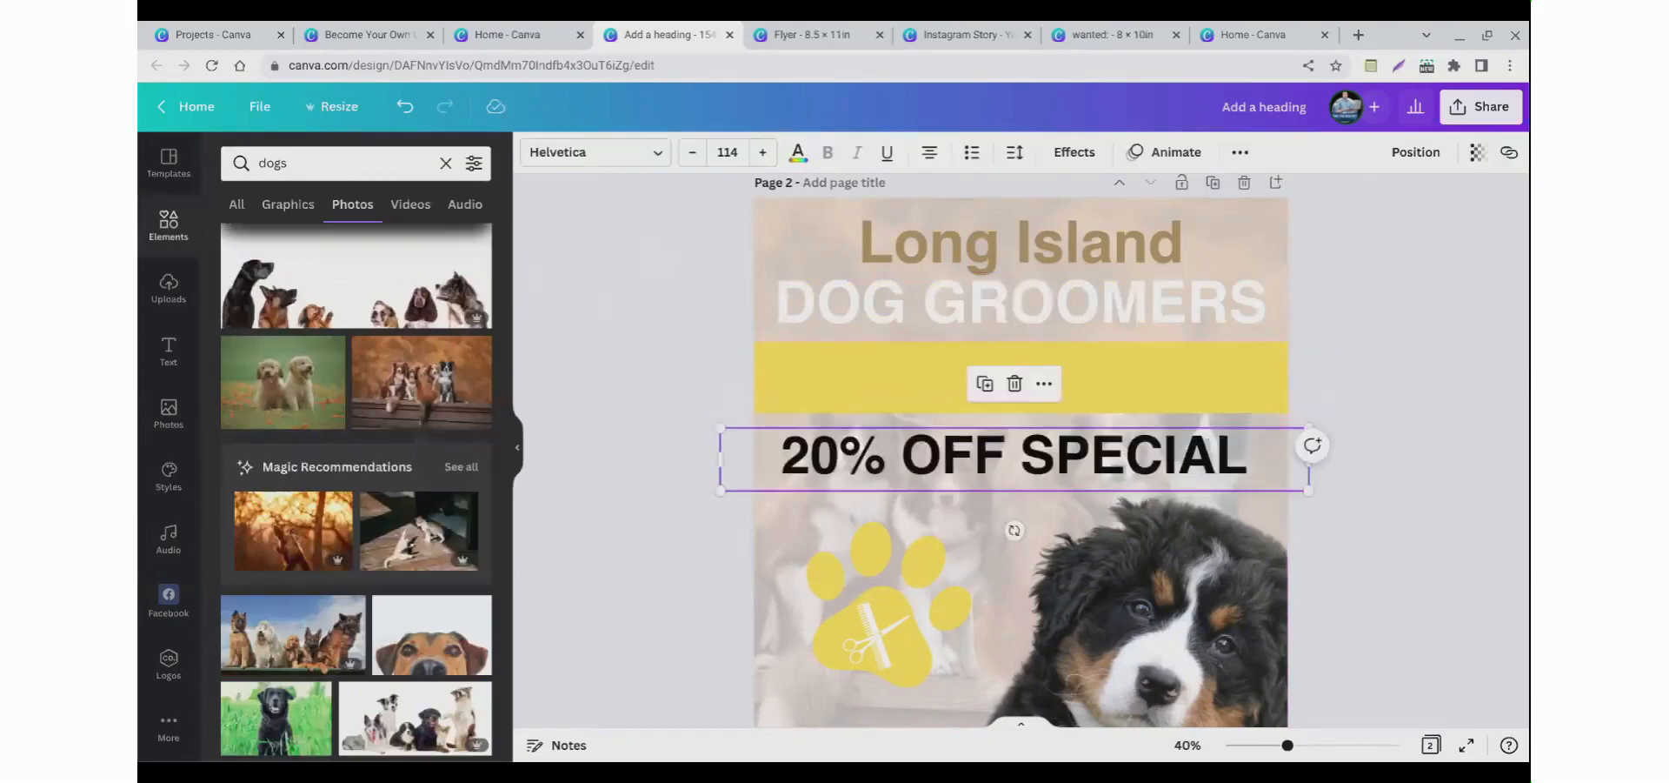
Step: Move the 20% OFF SPECIAL text up onto the yellow band
click(704, 491)
drag(848, 478, 868, 402)
right_click(869, 405)
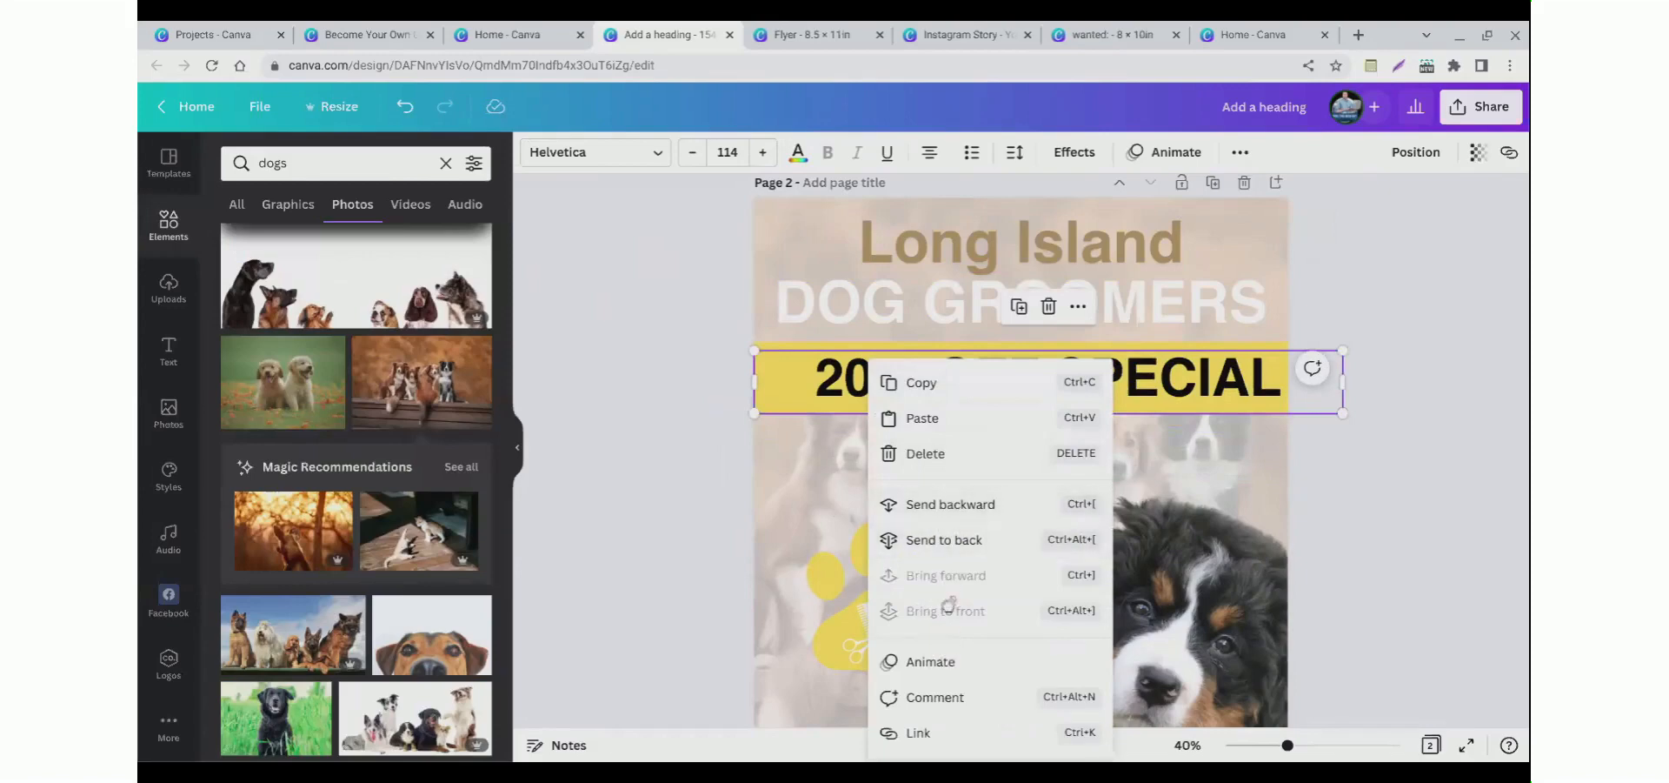
click(660, 441)
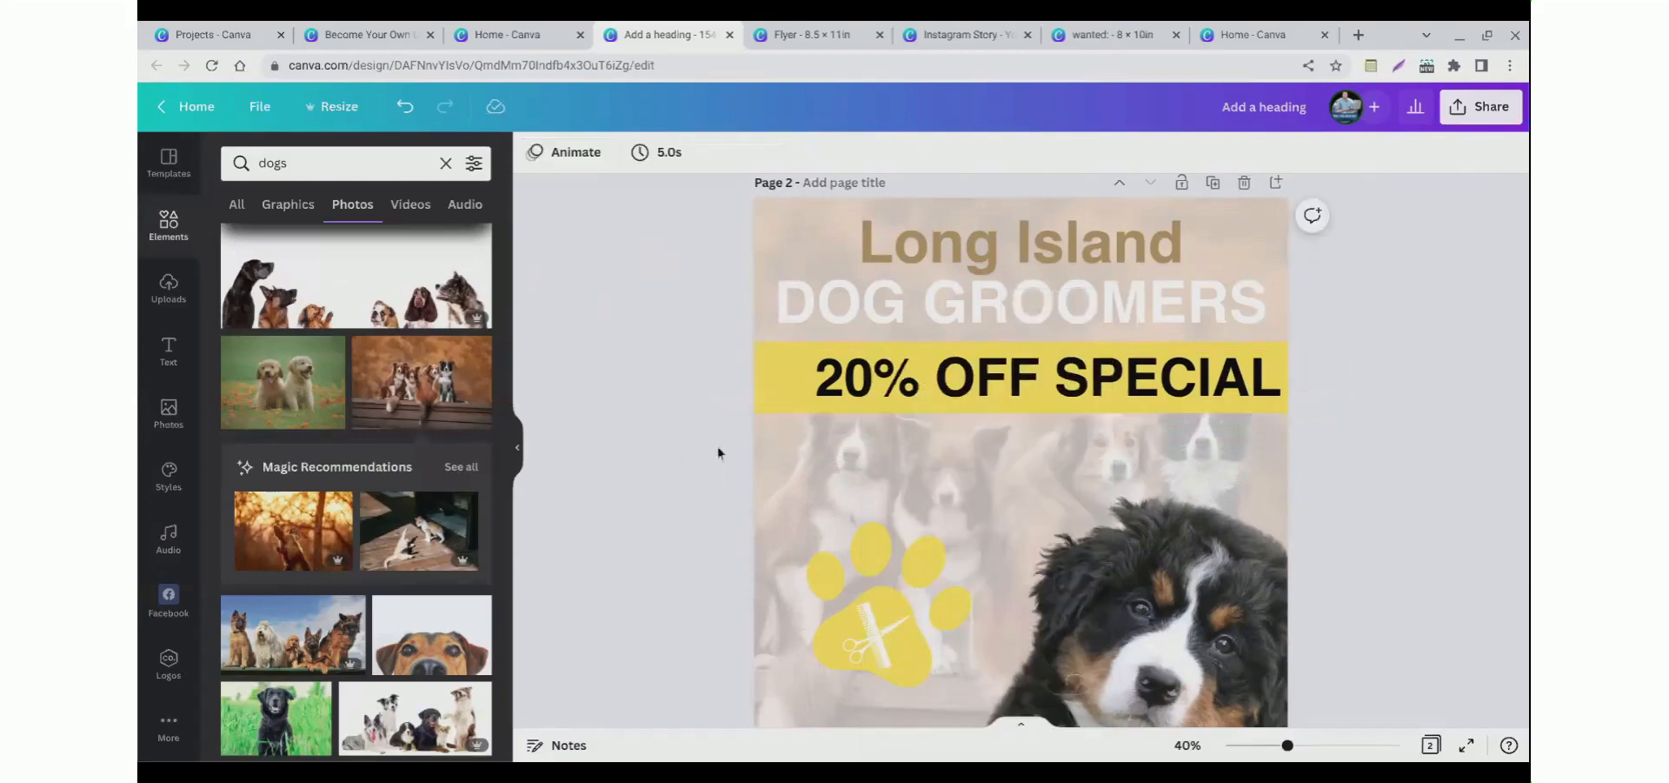
right_click(774, 367)
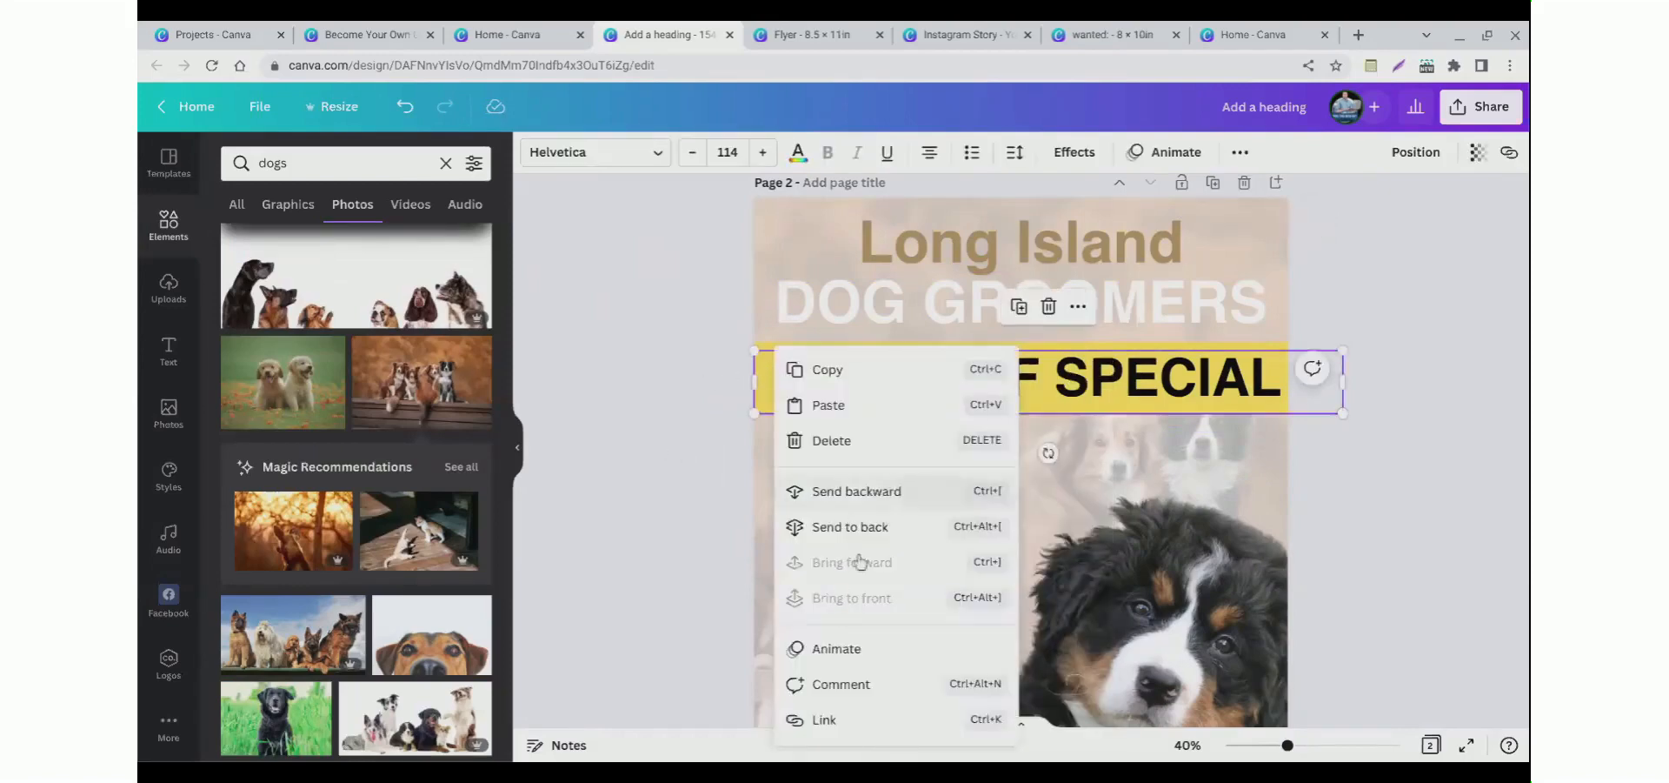
click(616, 505)
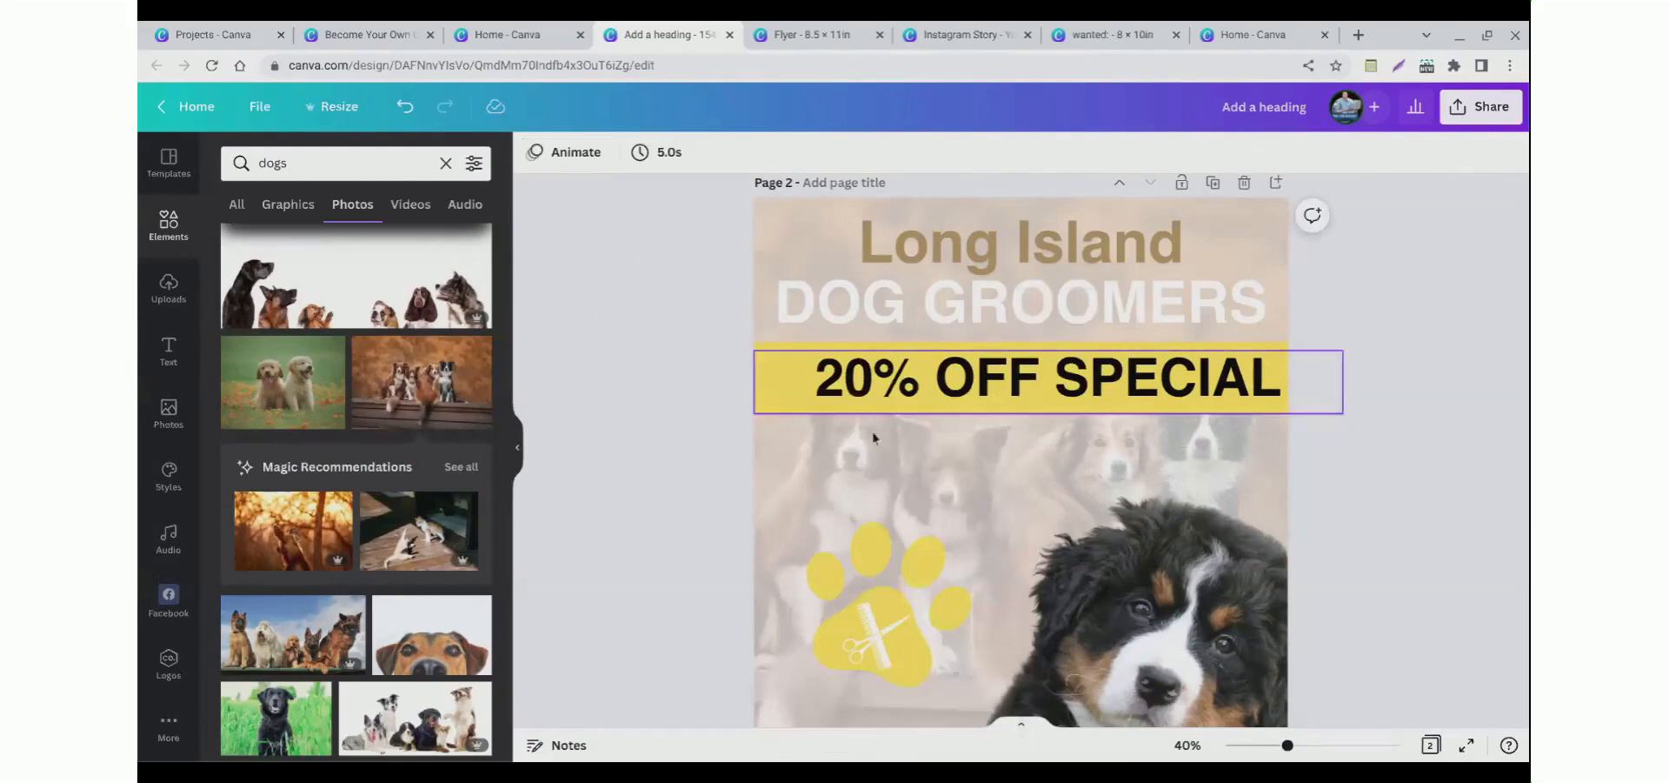
click(864, 405)
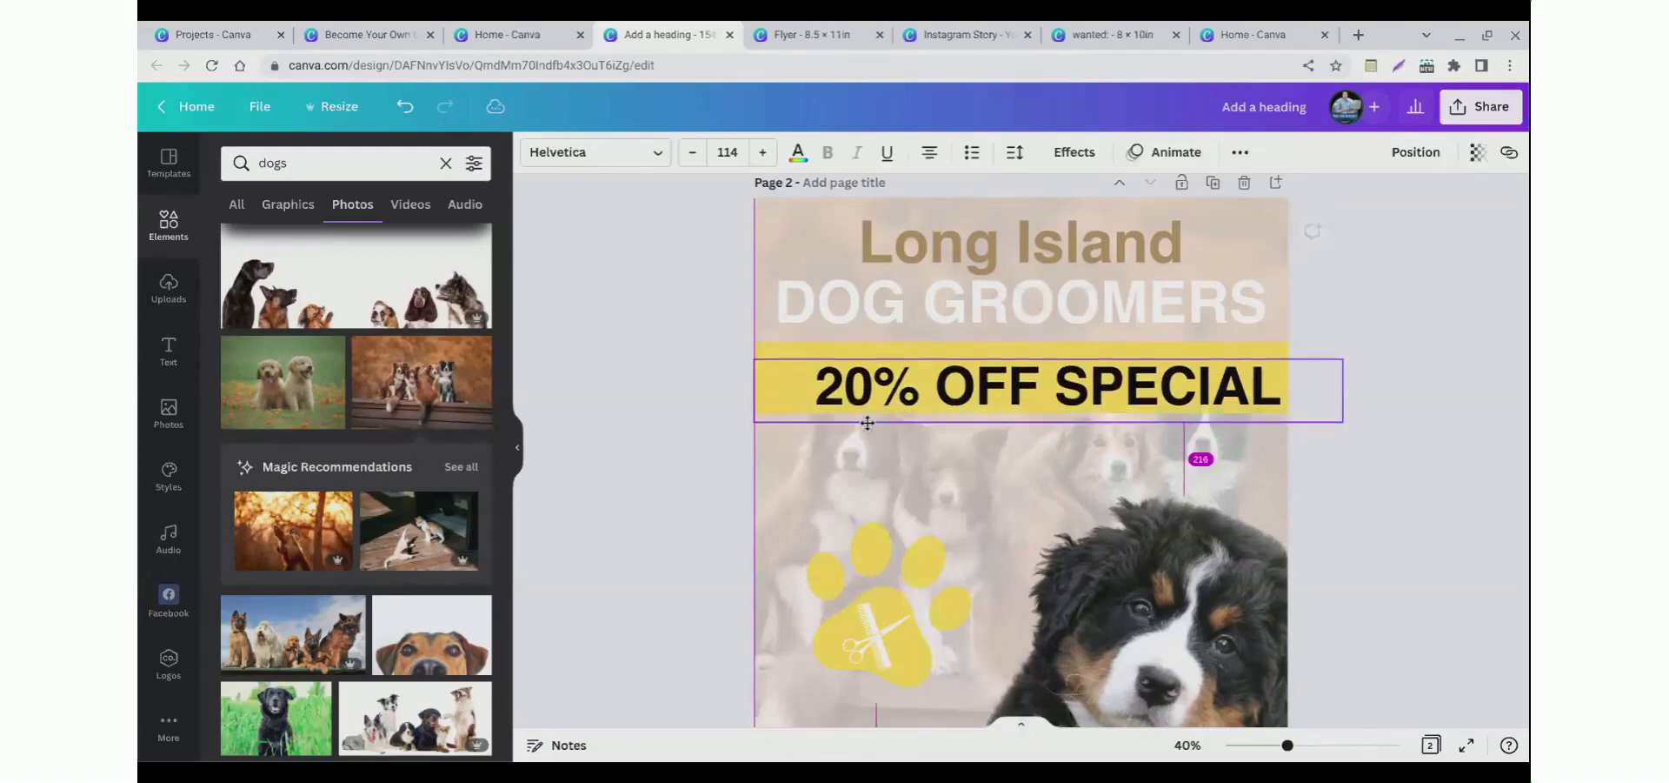
Step: Recolor the 20% OFF SPECIAL text with the tan document colour and nudge it into place on the band
click(797, 153)
click(338, 259)
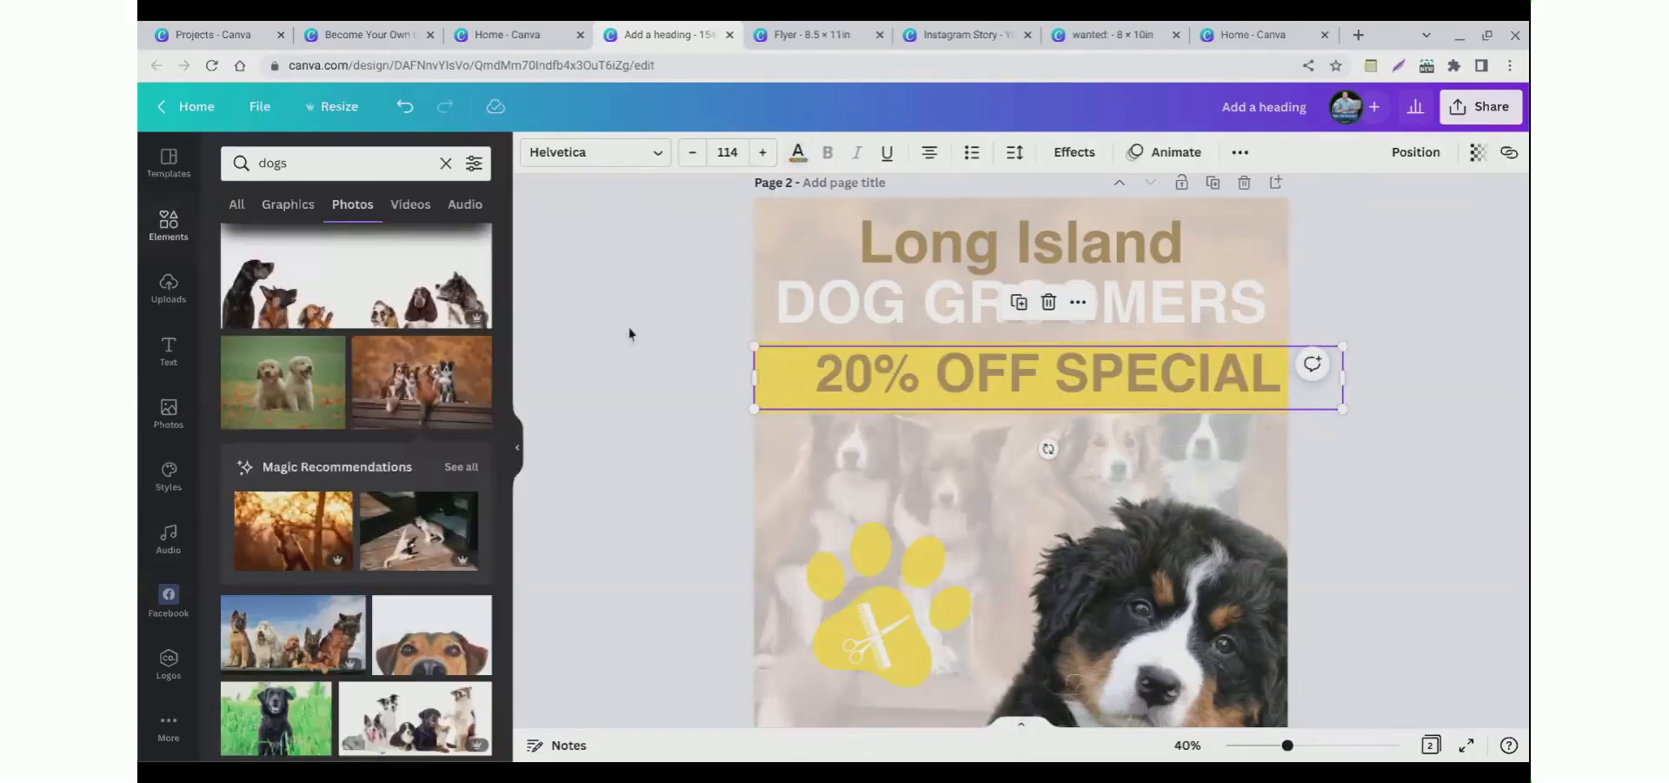
click(659, 357)
drag(860, 379, 887, 397)
click(864, 373)
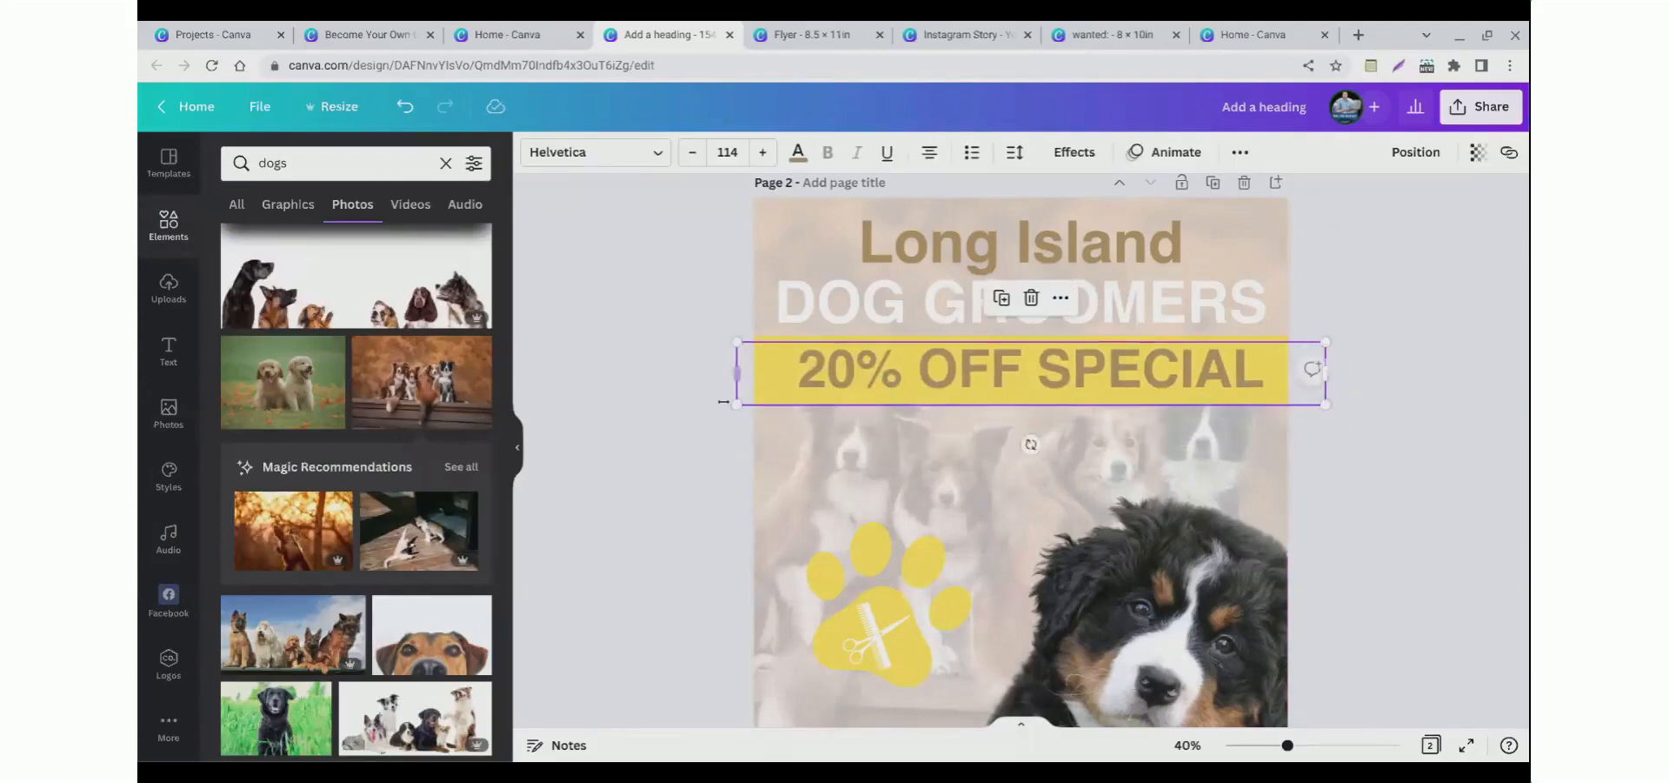
Step: Recolor the phone number and website text at the bottom of page 2 black
scroll(661, 463, down, 3)
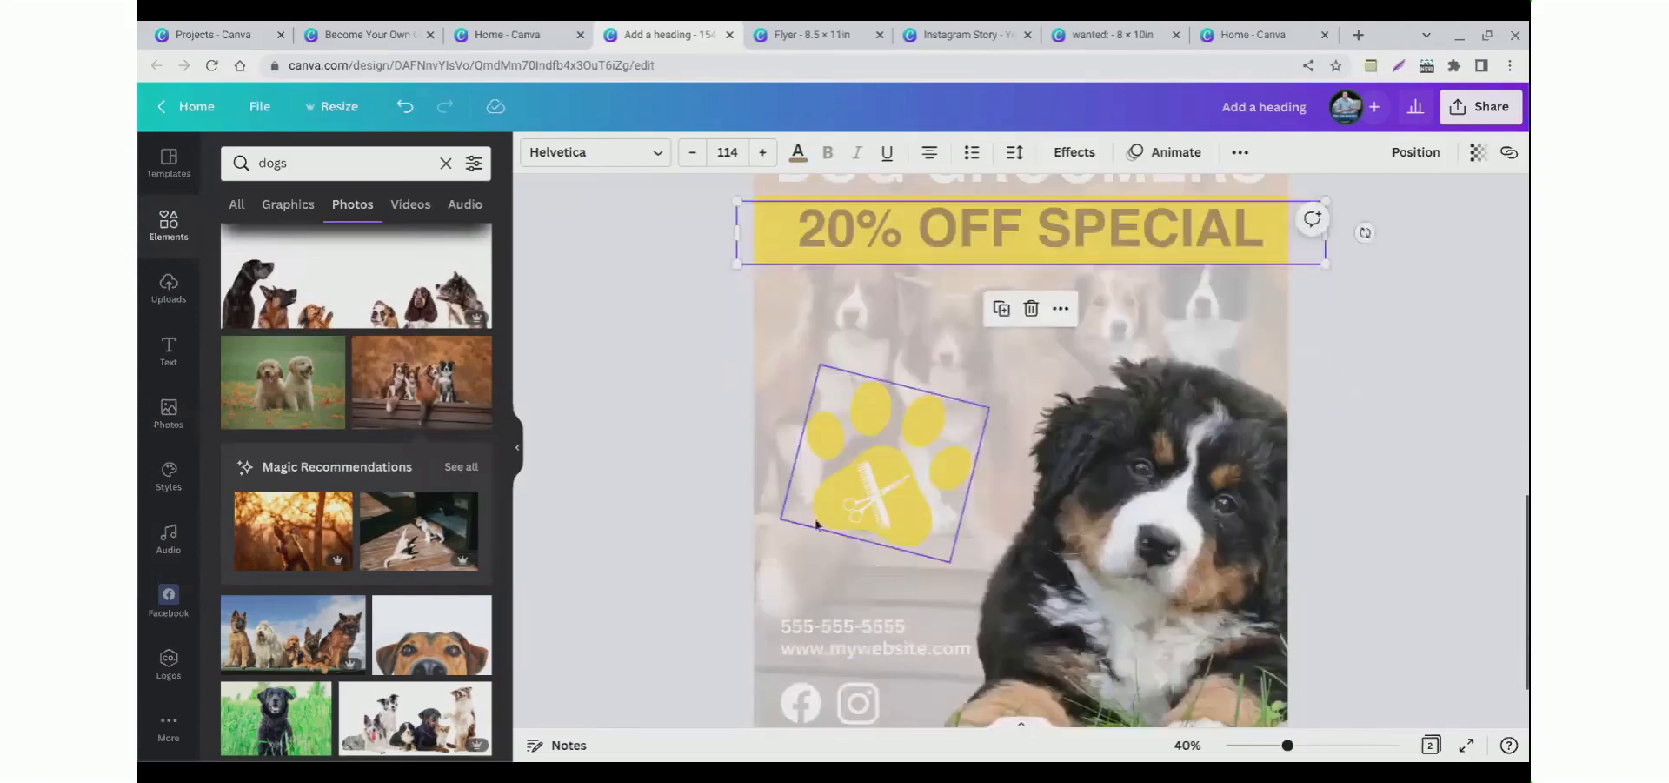
click(830, 628)
click(797, 152)
click(286, 243)
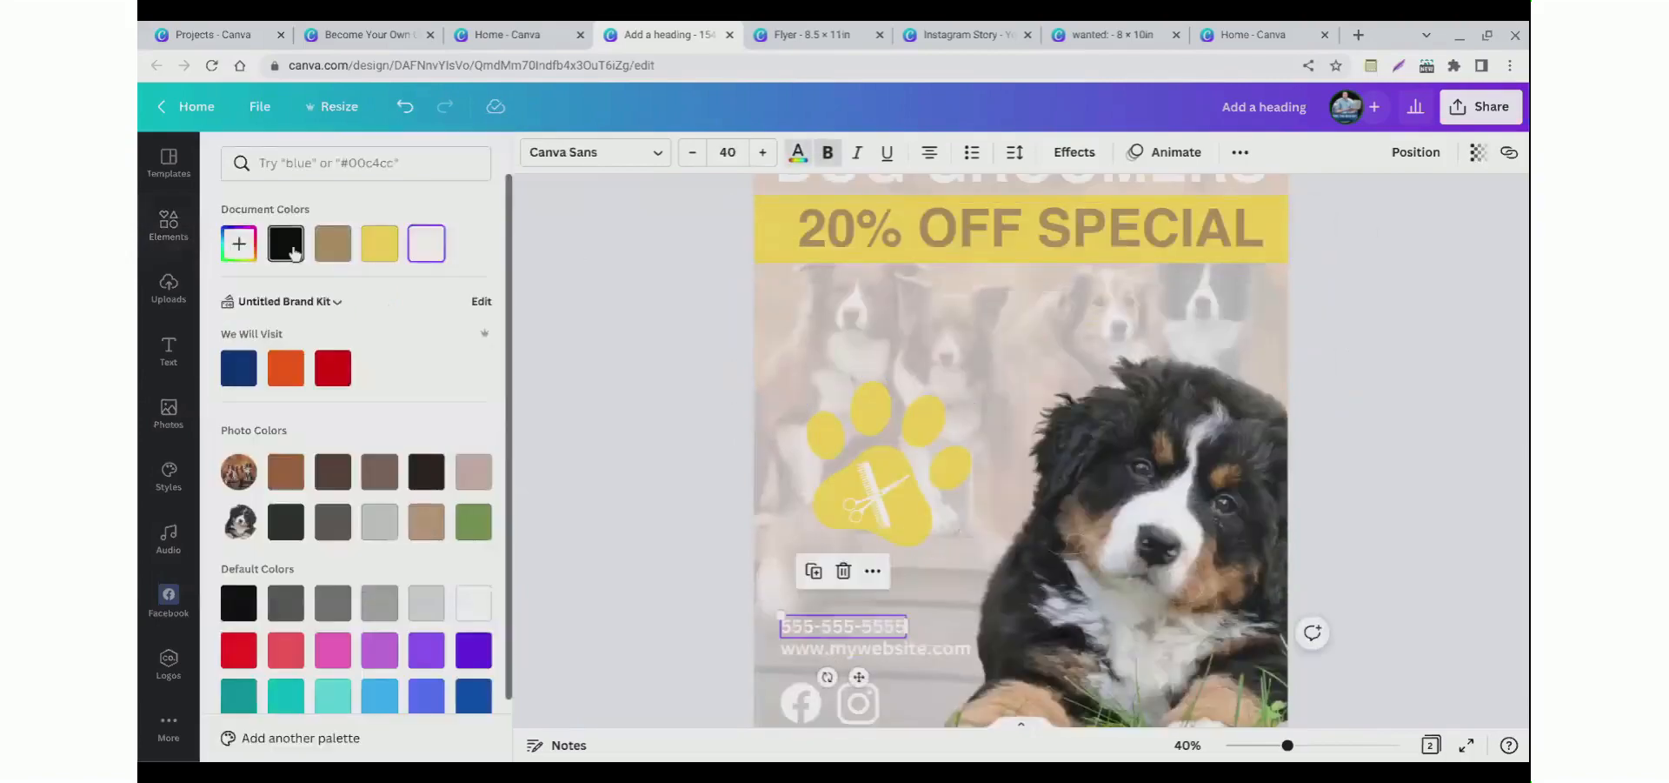
click(841, 649)
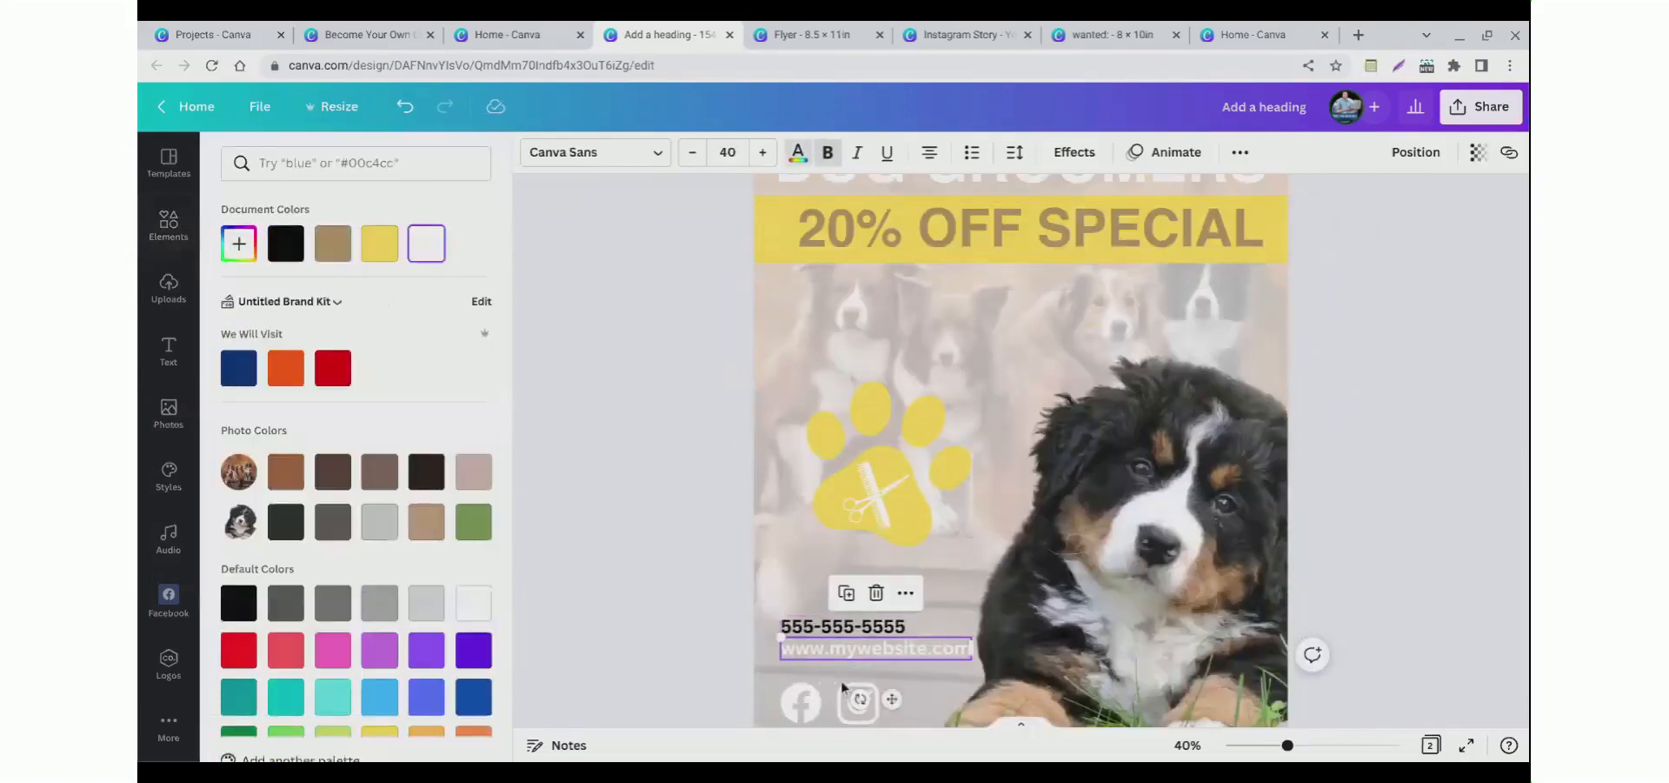
click(794, 167)
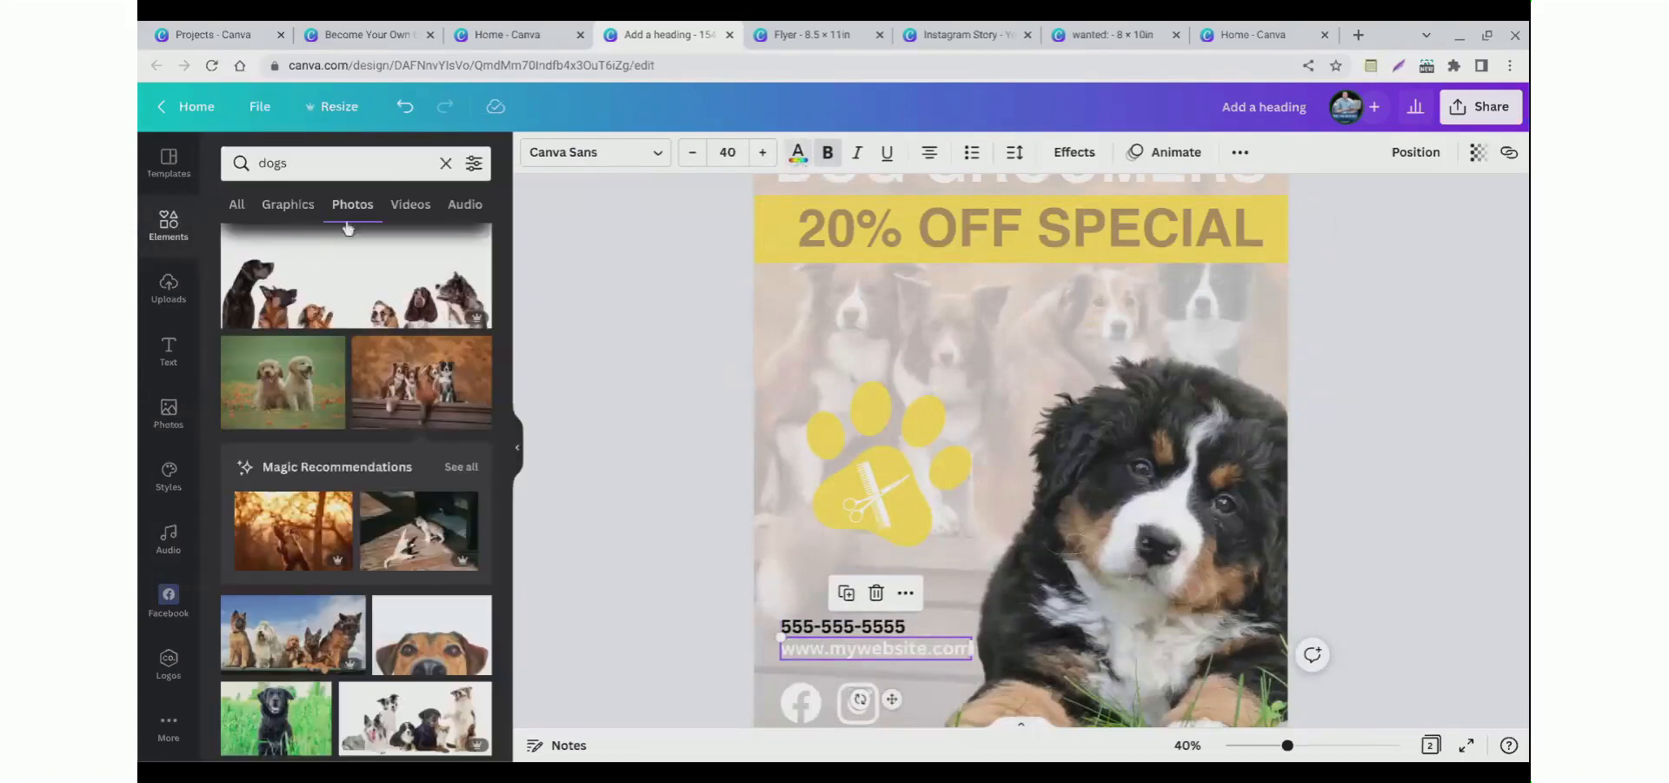
click(797, 155)
click(287, 248)
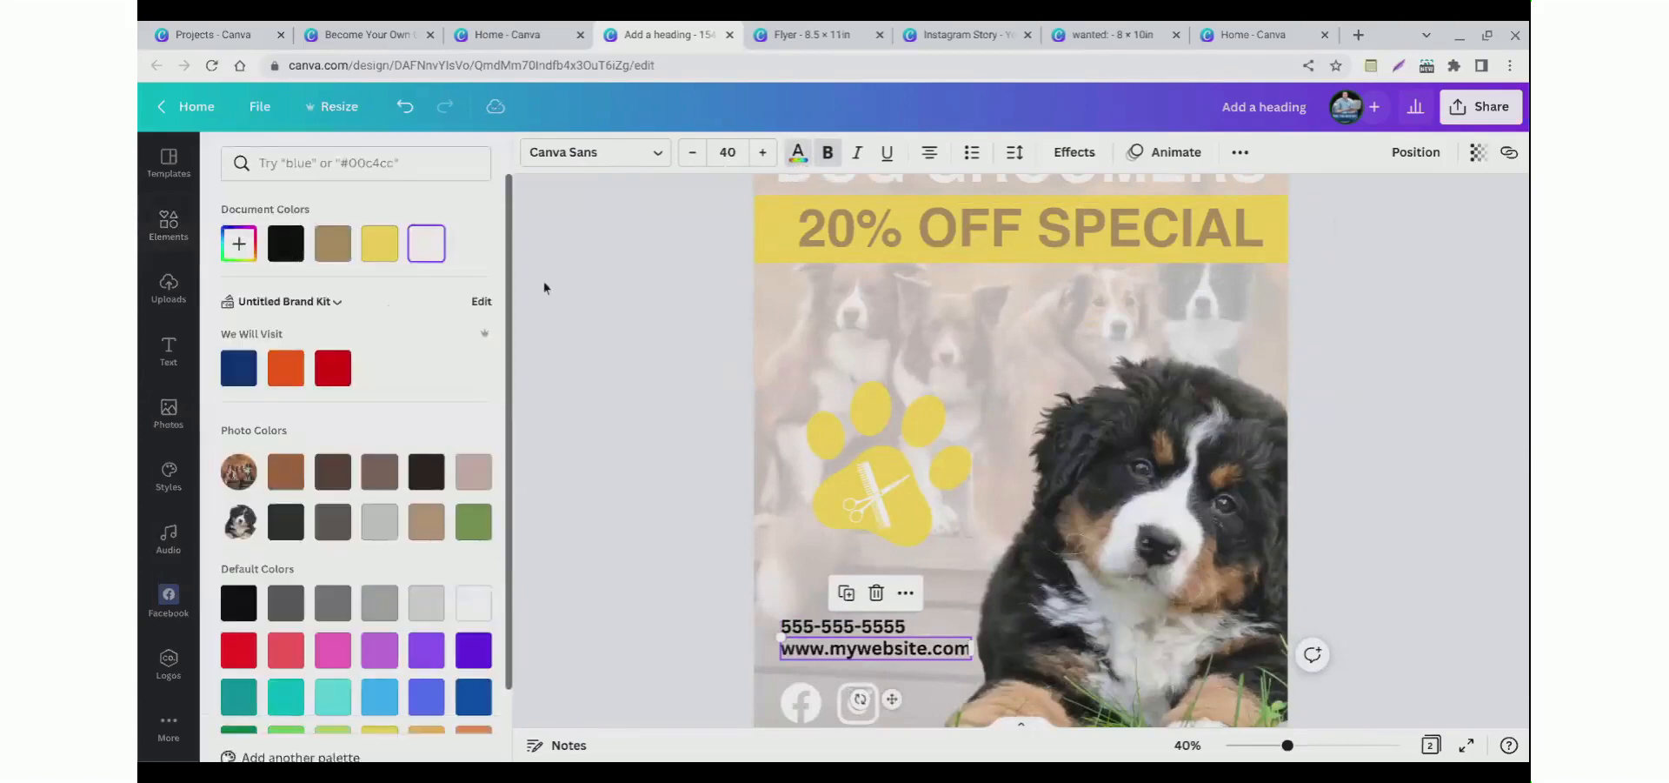
click(797, 153)
click(895, 465)
Step: Add a new blank page after page 2
scroll(895, 465, up, 1)
scroll(894, 465, down, 2)
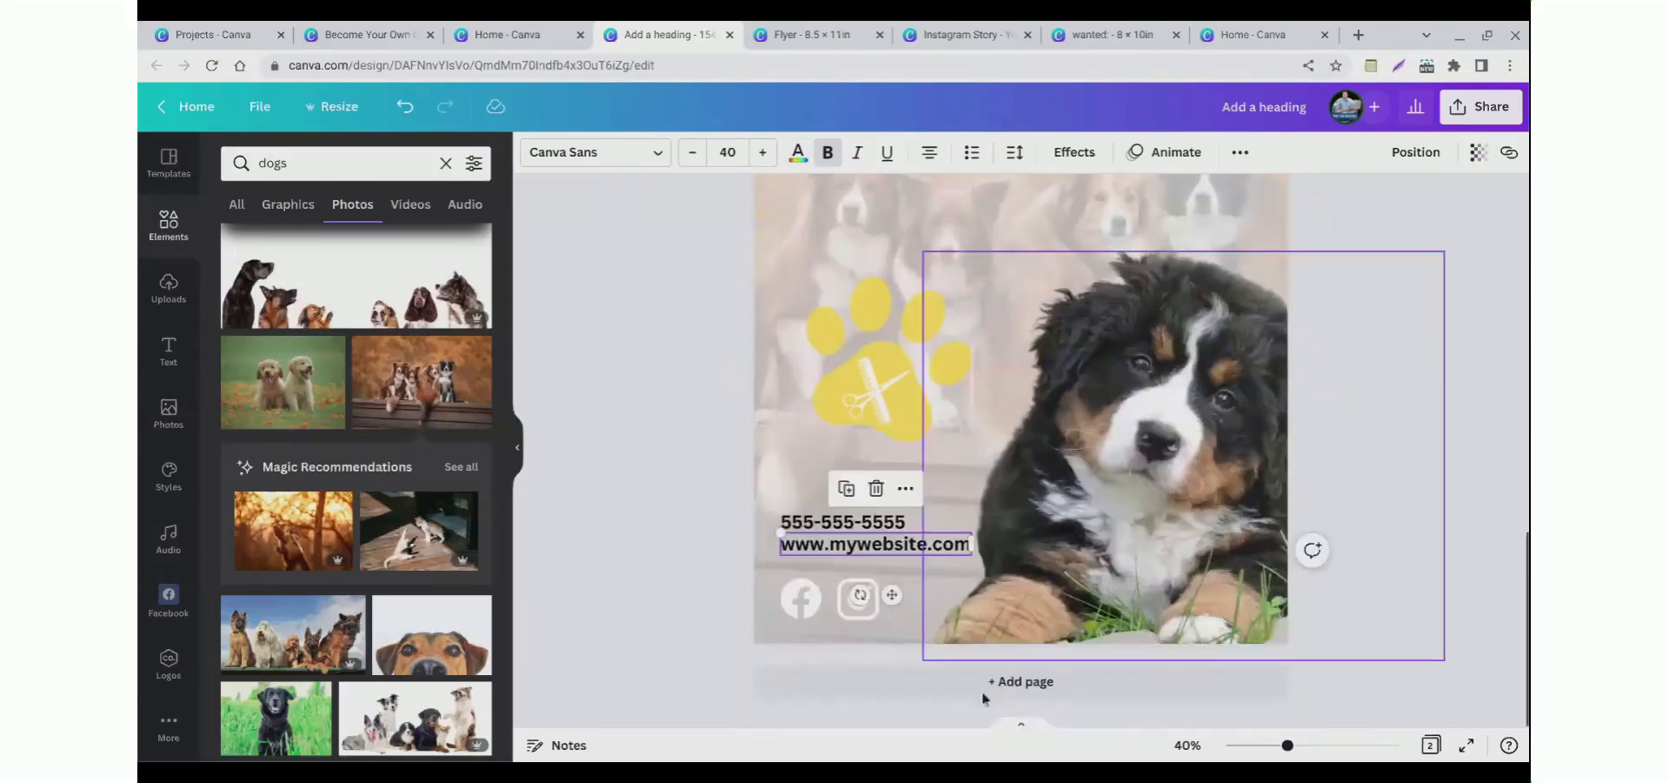
click(1019, 681)
Step: Search the photo library for crazy person
double_click(280, 166)
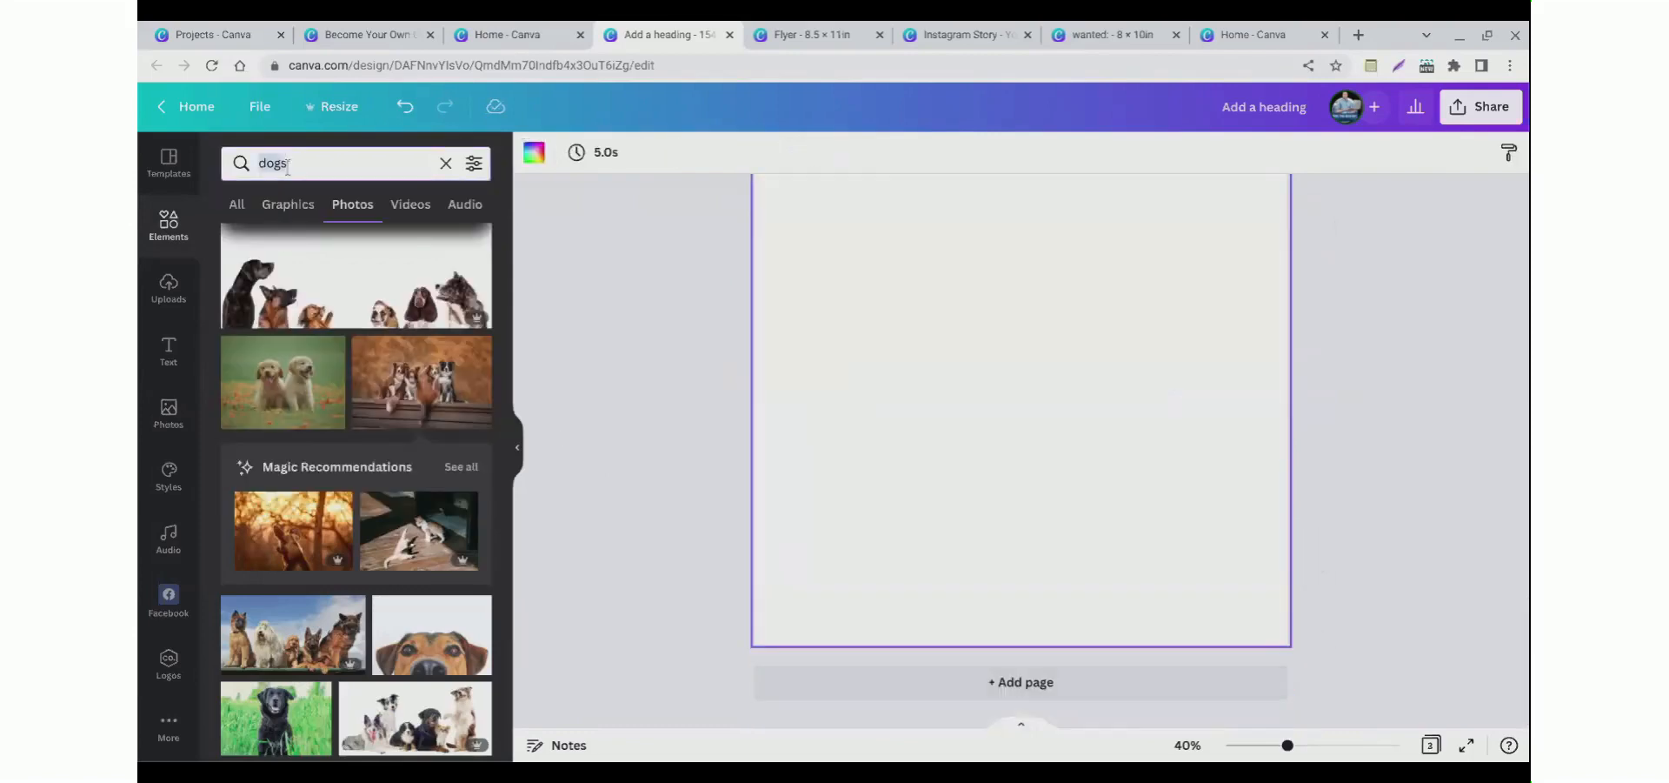
text(crazy person)
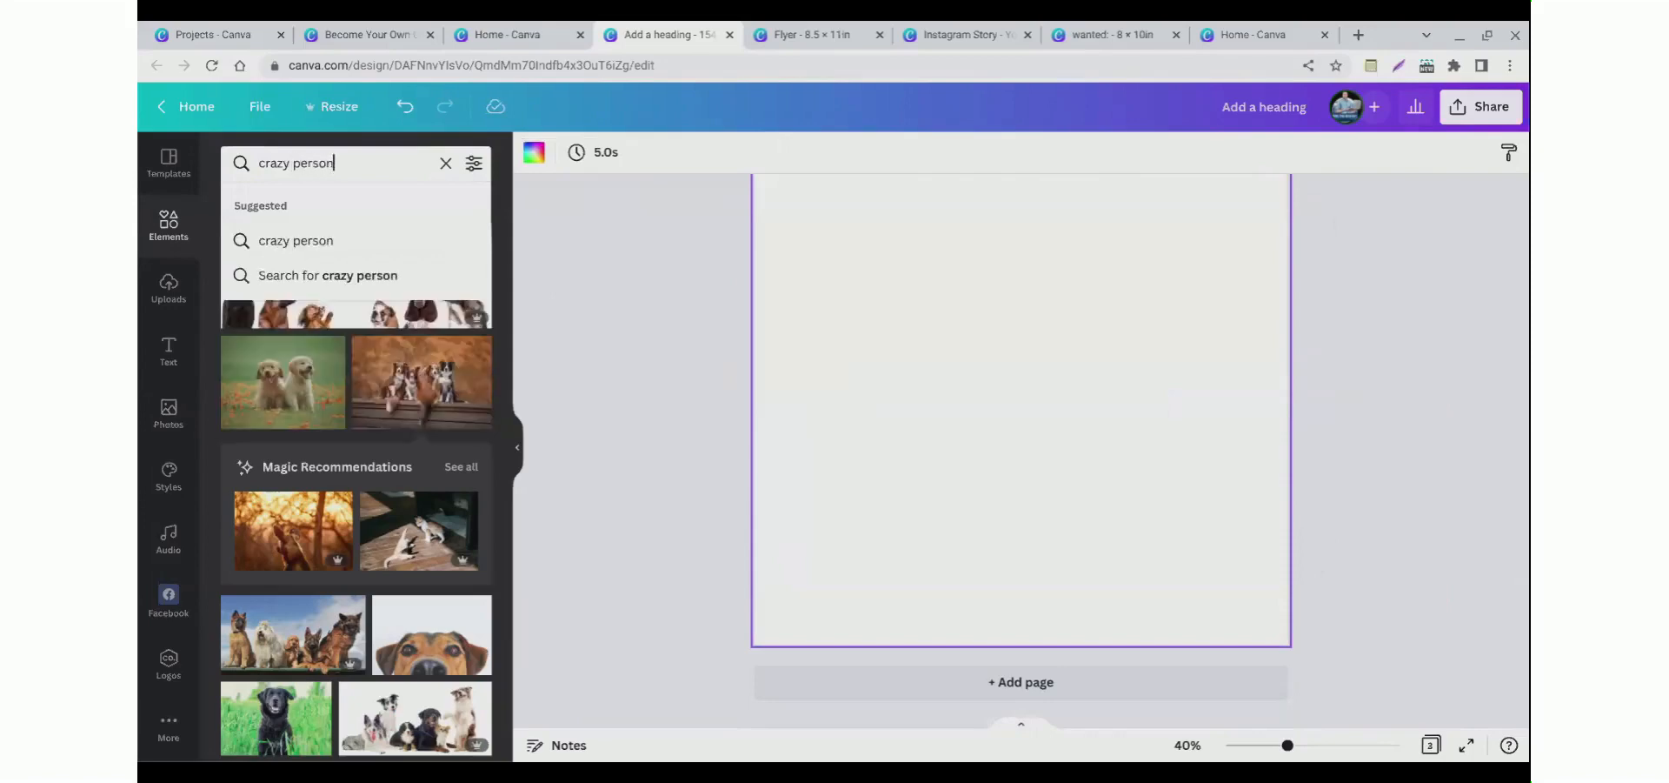
key(Return)
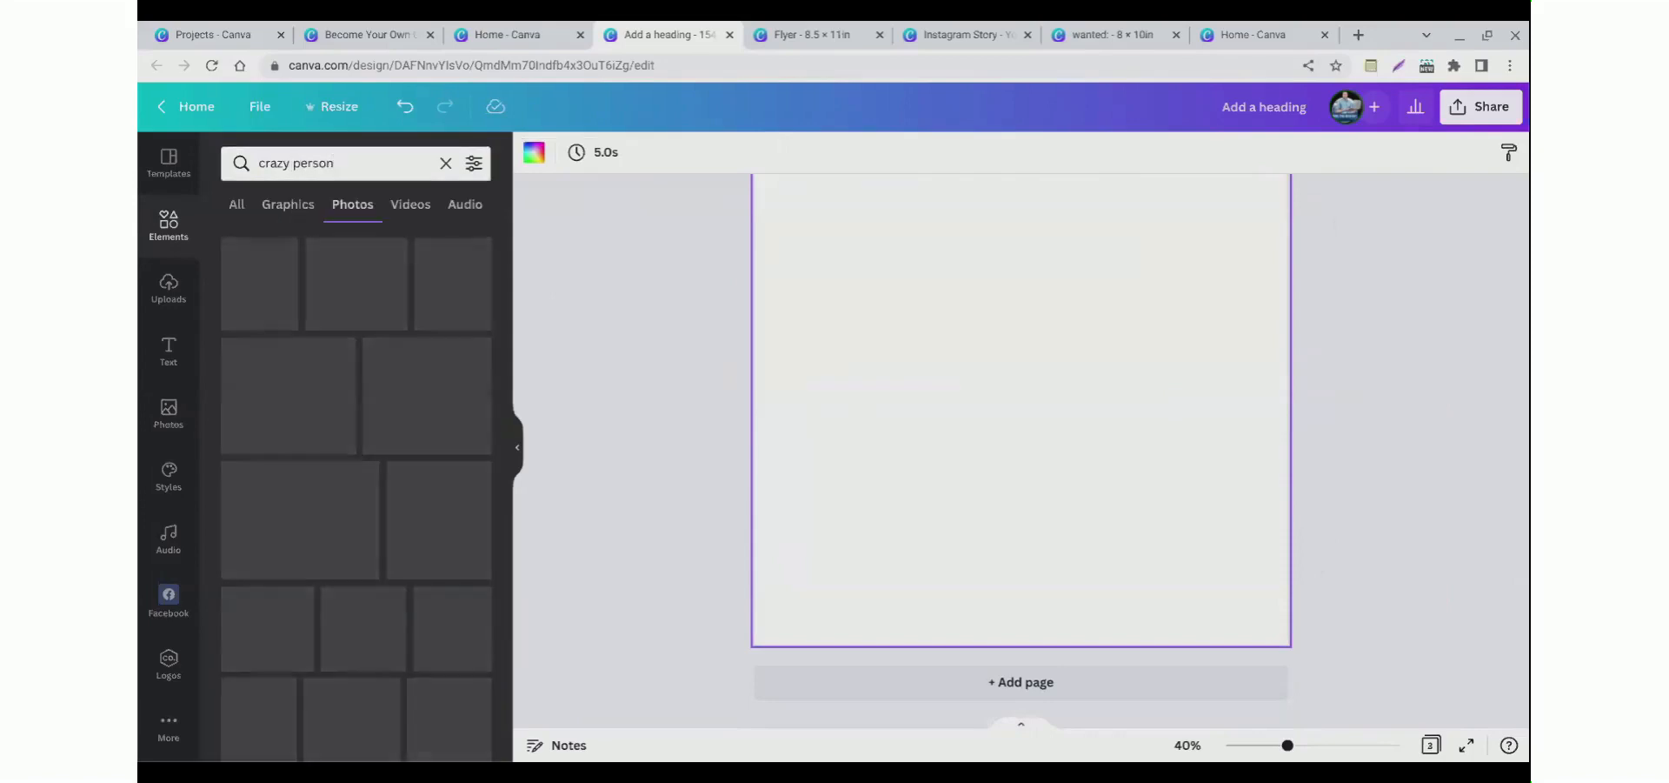
click(288, 227)
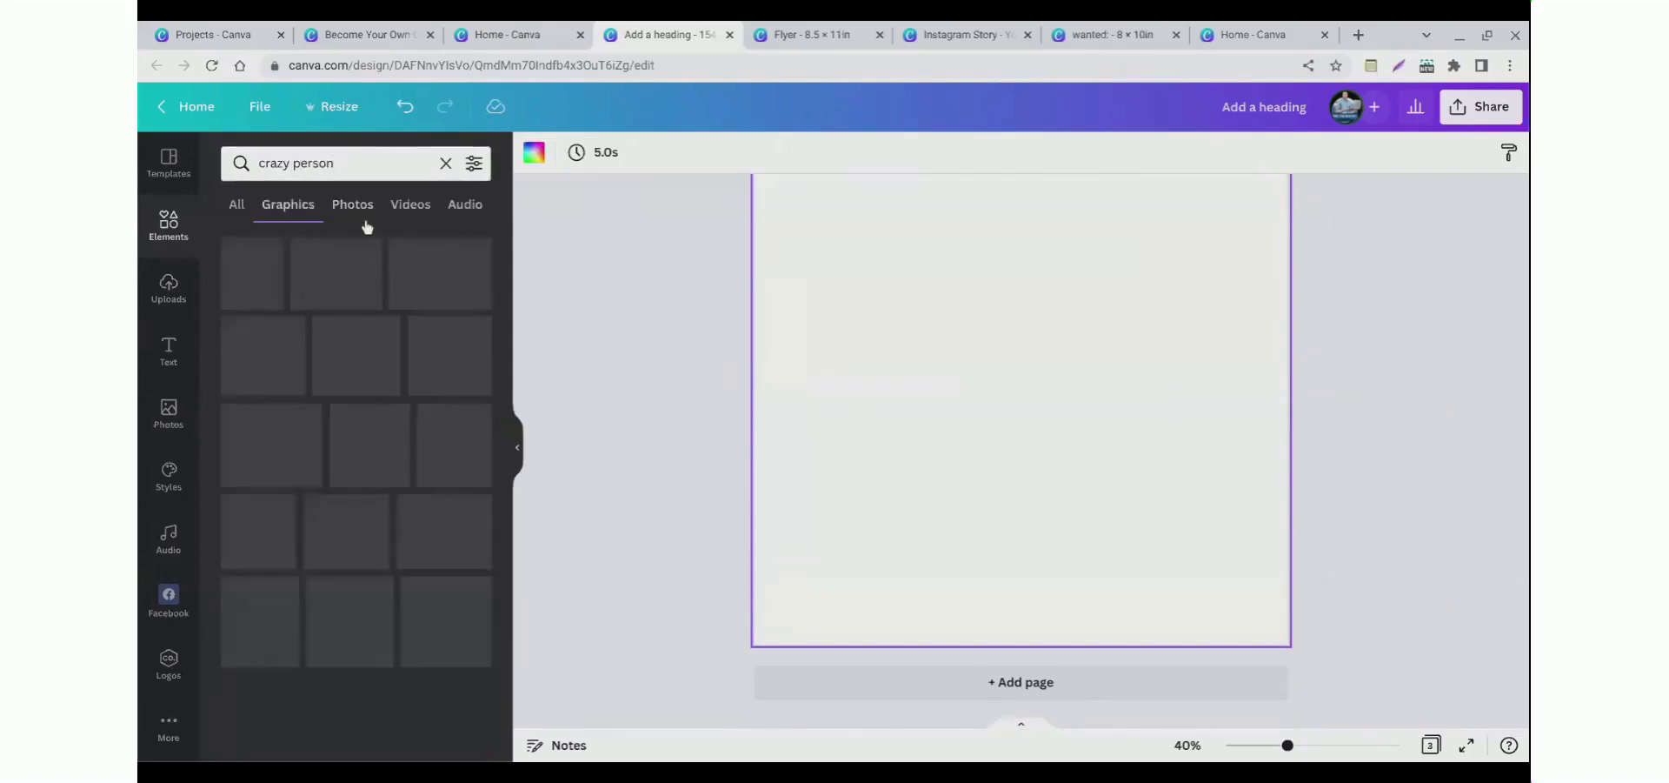
click(361, 221)
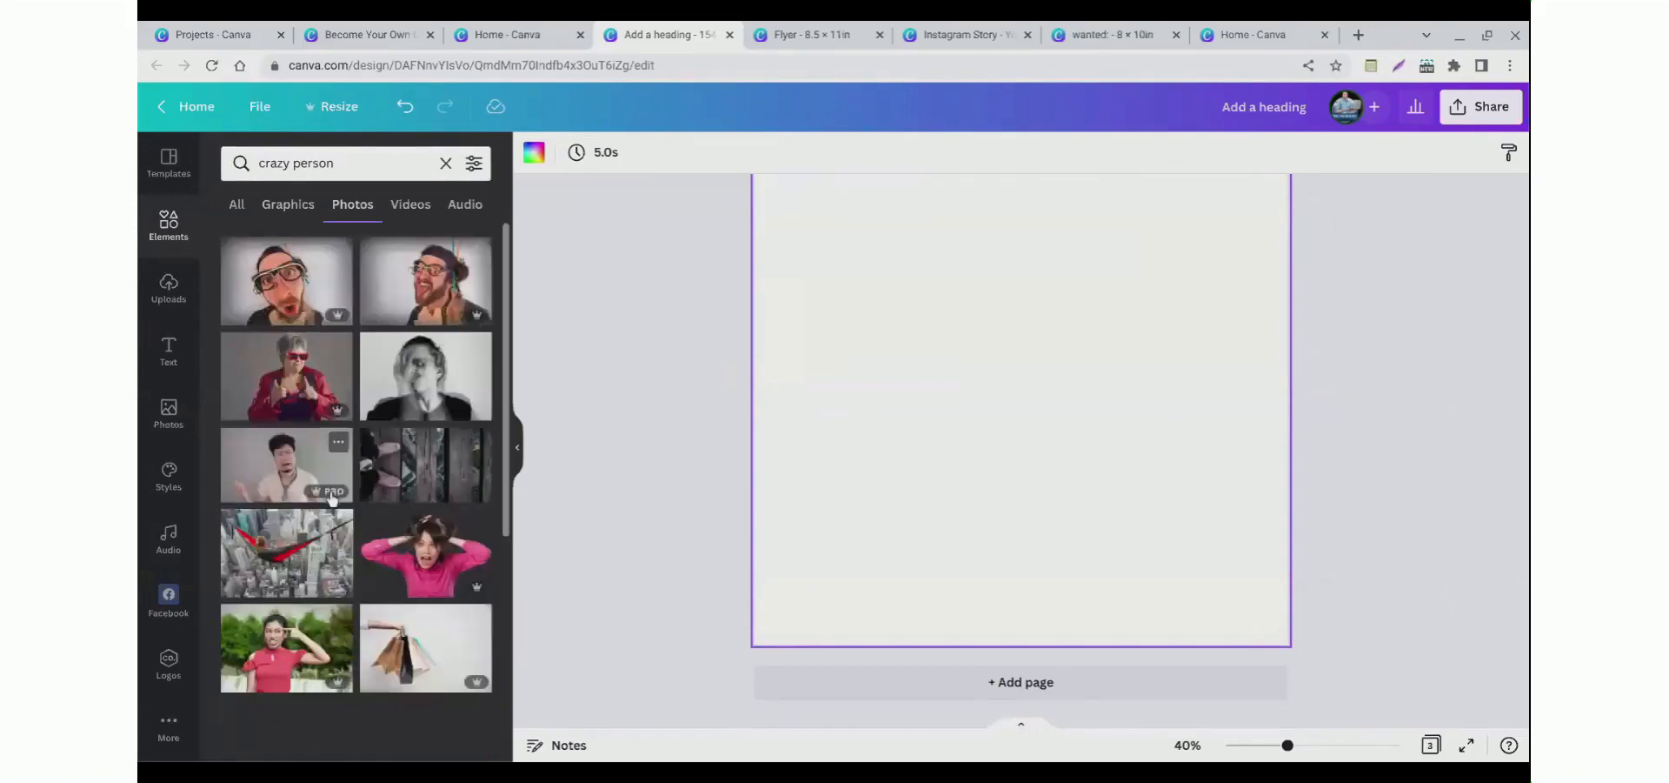
Step: Place the screaming woman photo on page 3, then delete it
drag(426, 557, 637, 510)
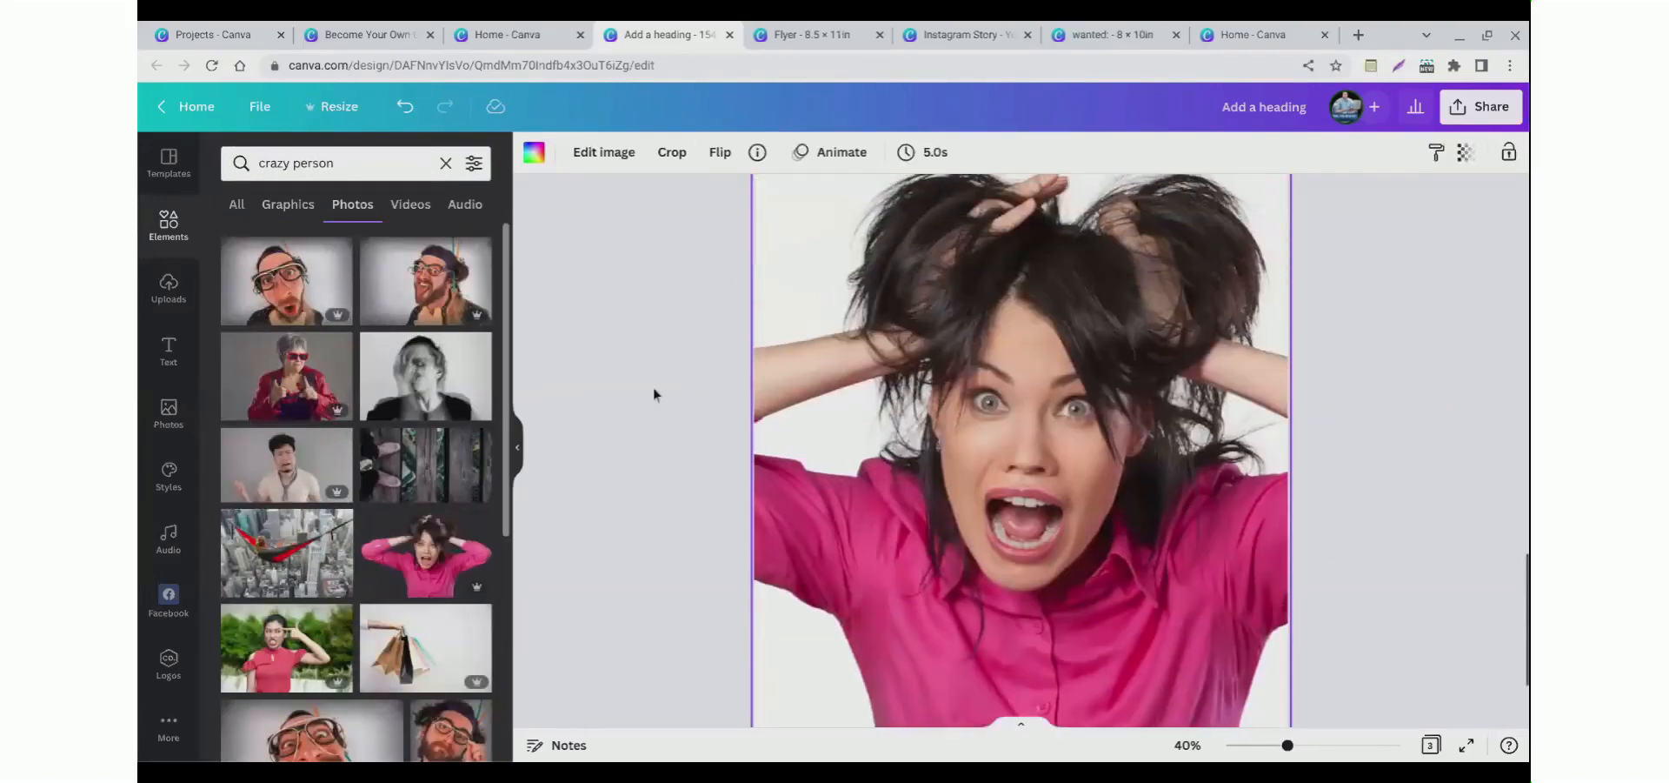
double_click(823, 385)
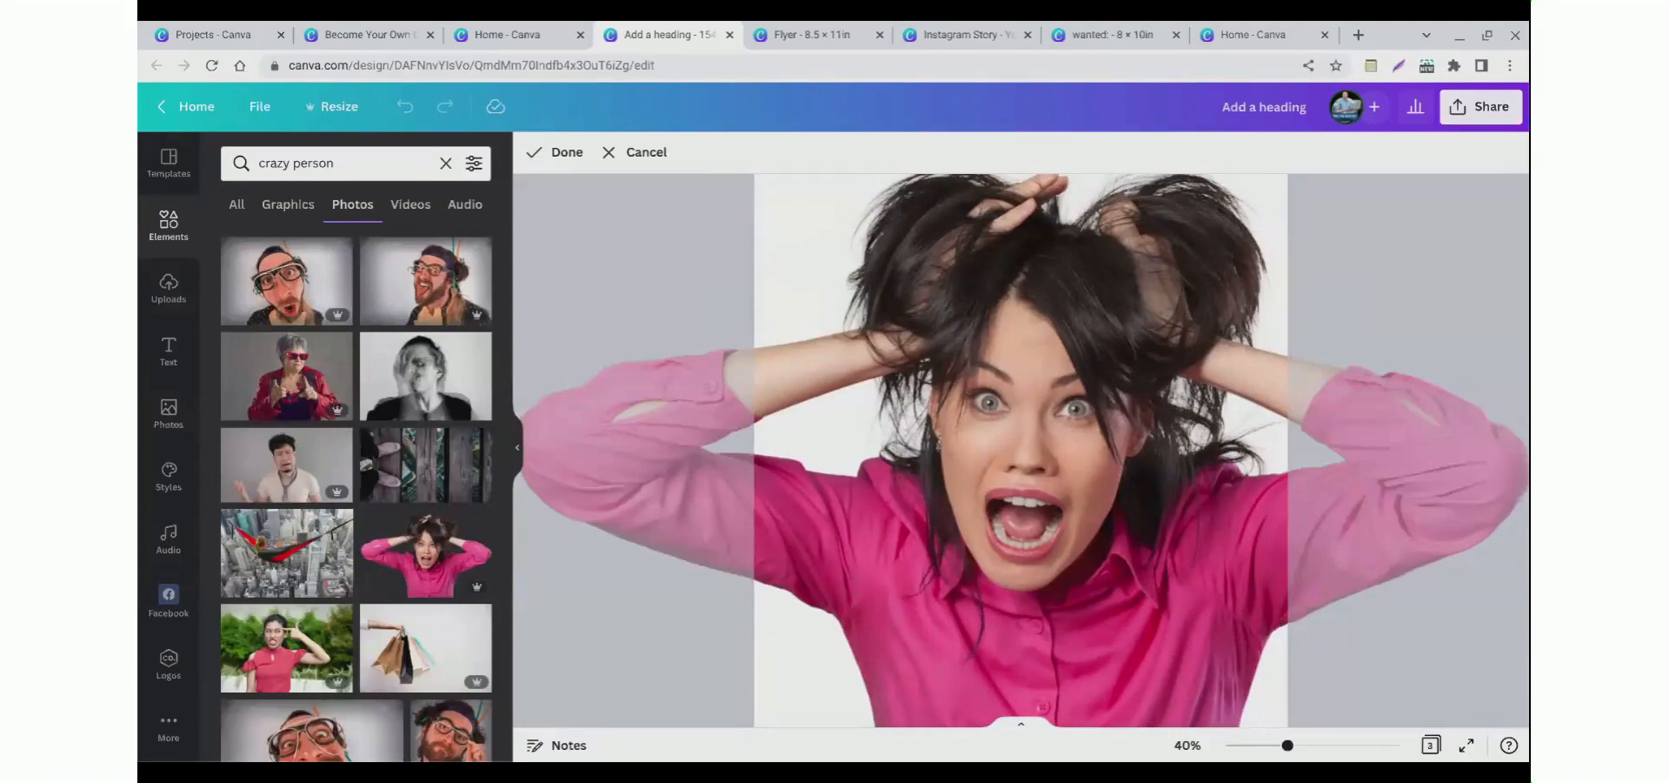
scroll(294, 567, down, 3)
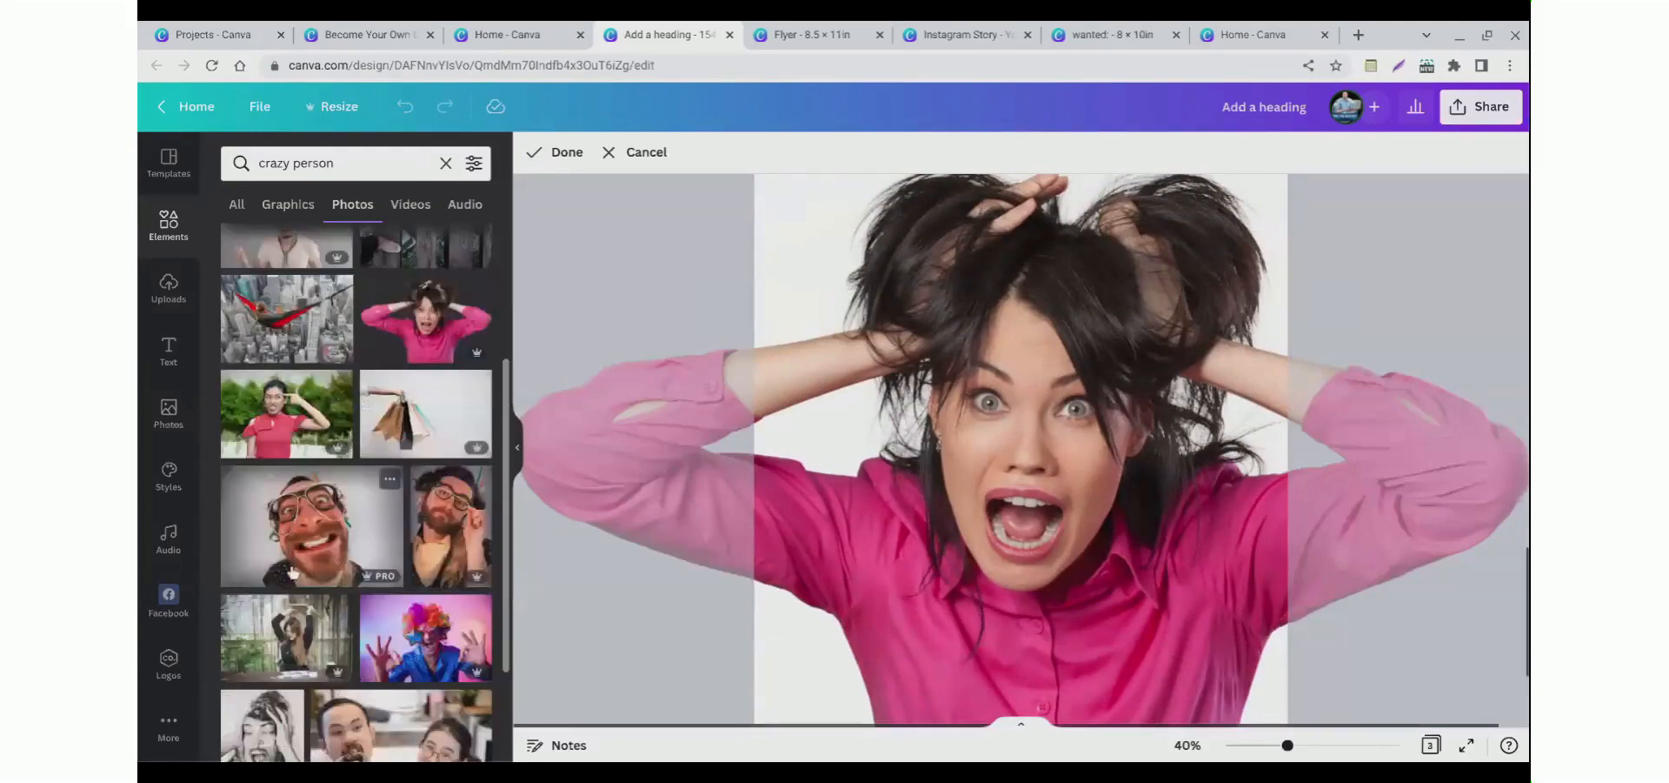
scroll(294, 567, up, 3)
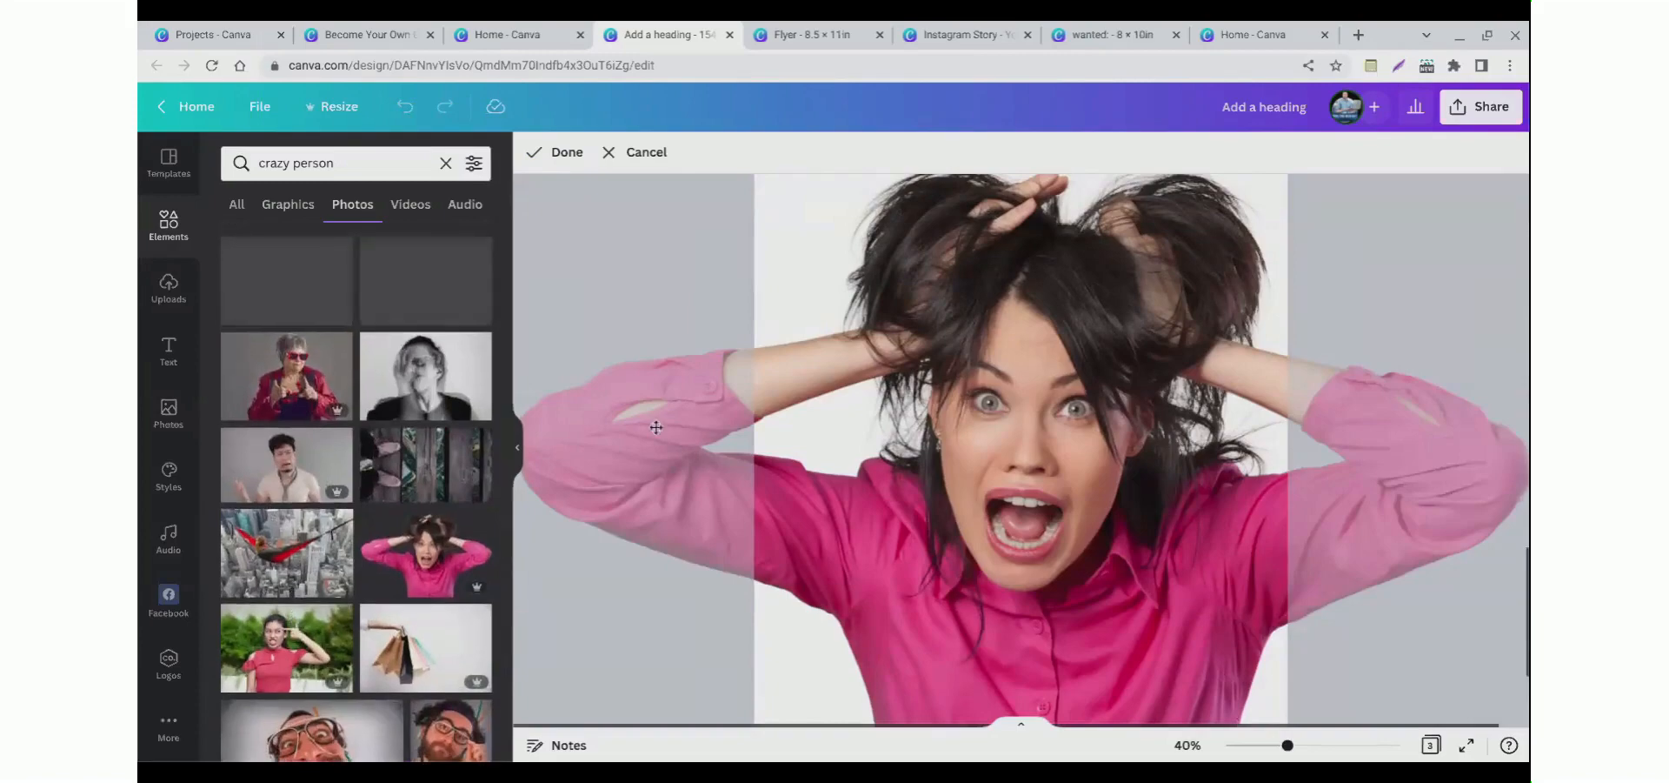
scroll(656, 421, up, 1)
key(Delete)
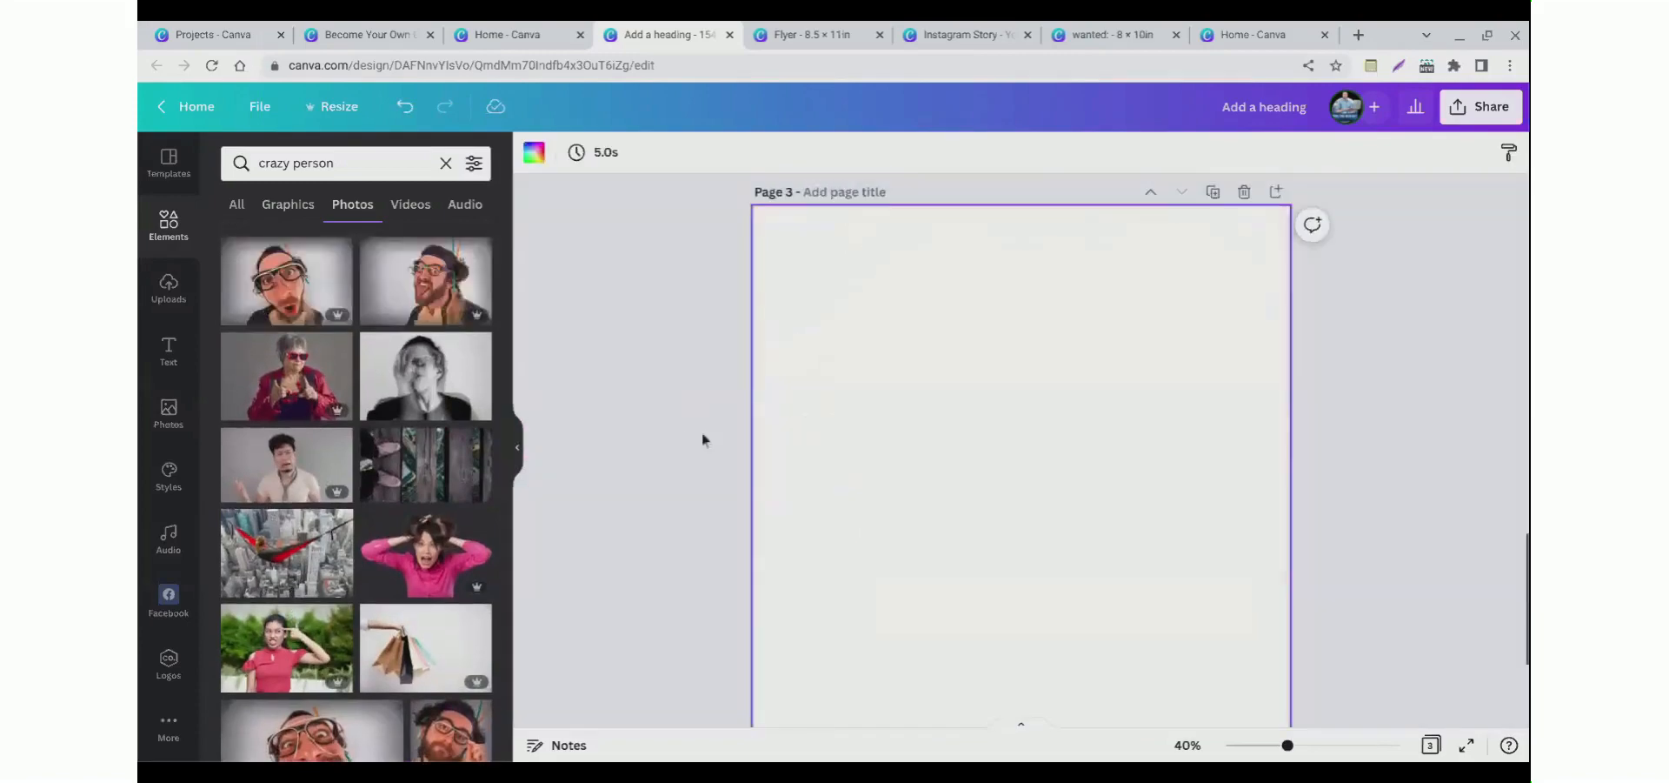
Step: Recolor the 20% OFF SPECIAL text on page 2 black
scroll(702, 435, up, 2)
scroll(701, 441, up, 7)
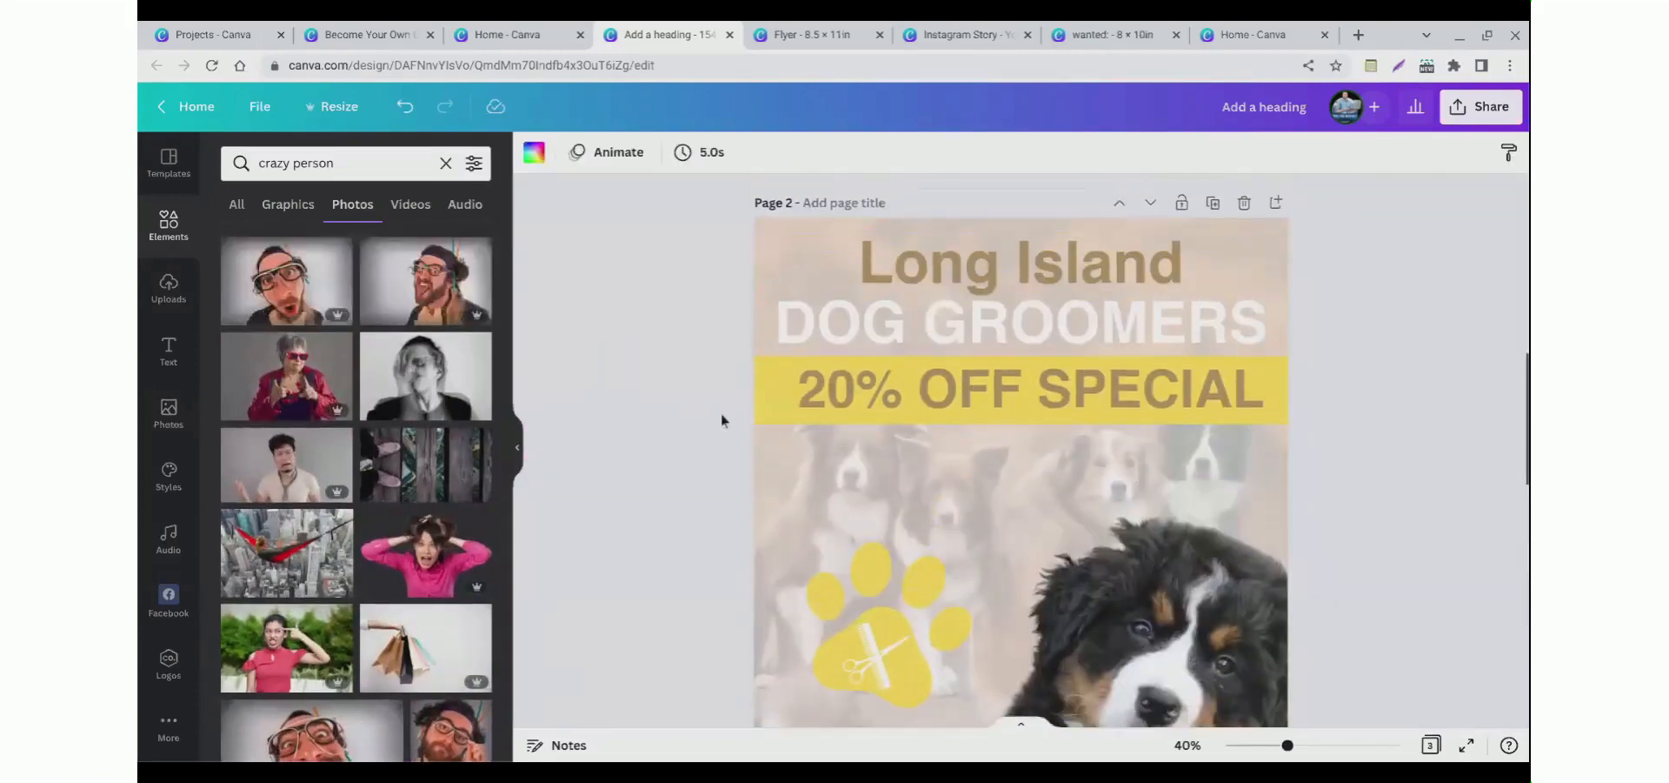
click(900, 409)
click(798, 155)
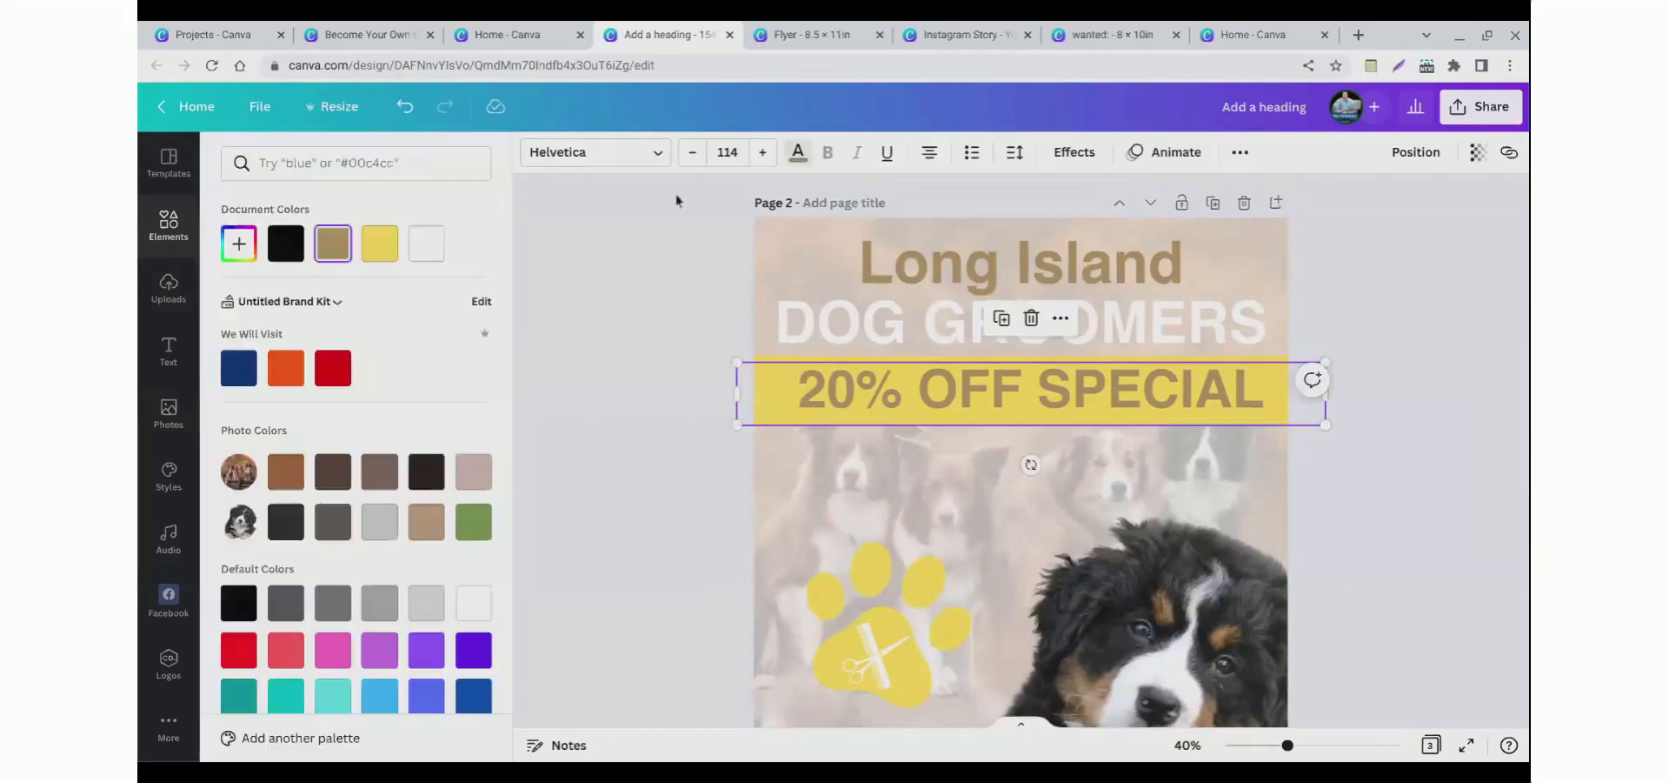
click(285, 243)
Step: Recolor the Long Island title black
click(933, 266)
click(798, 154)
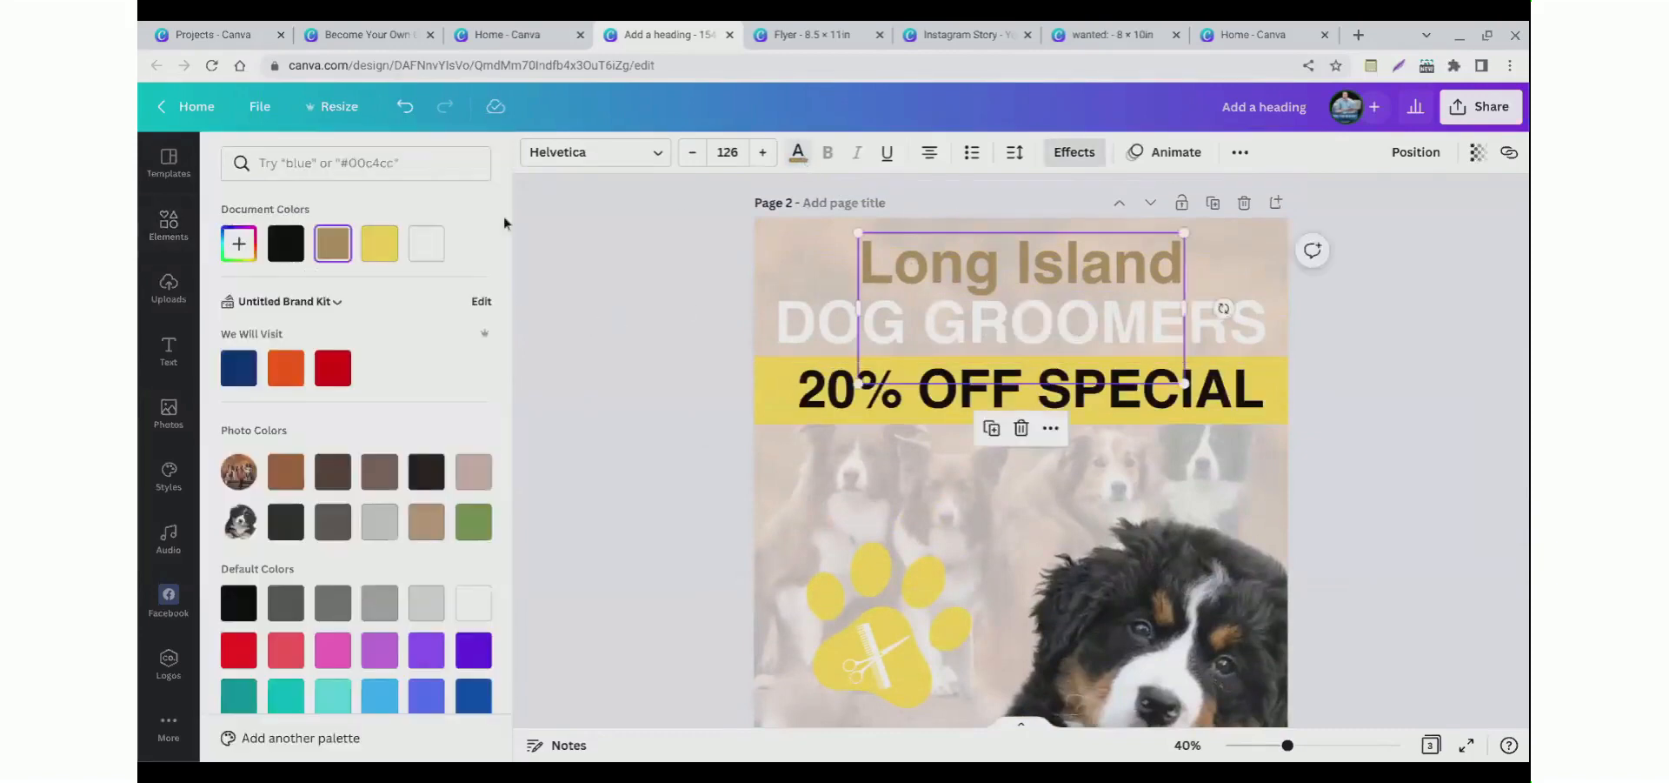
click(285, 244)
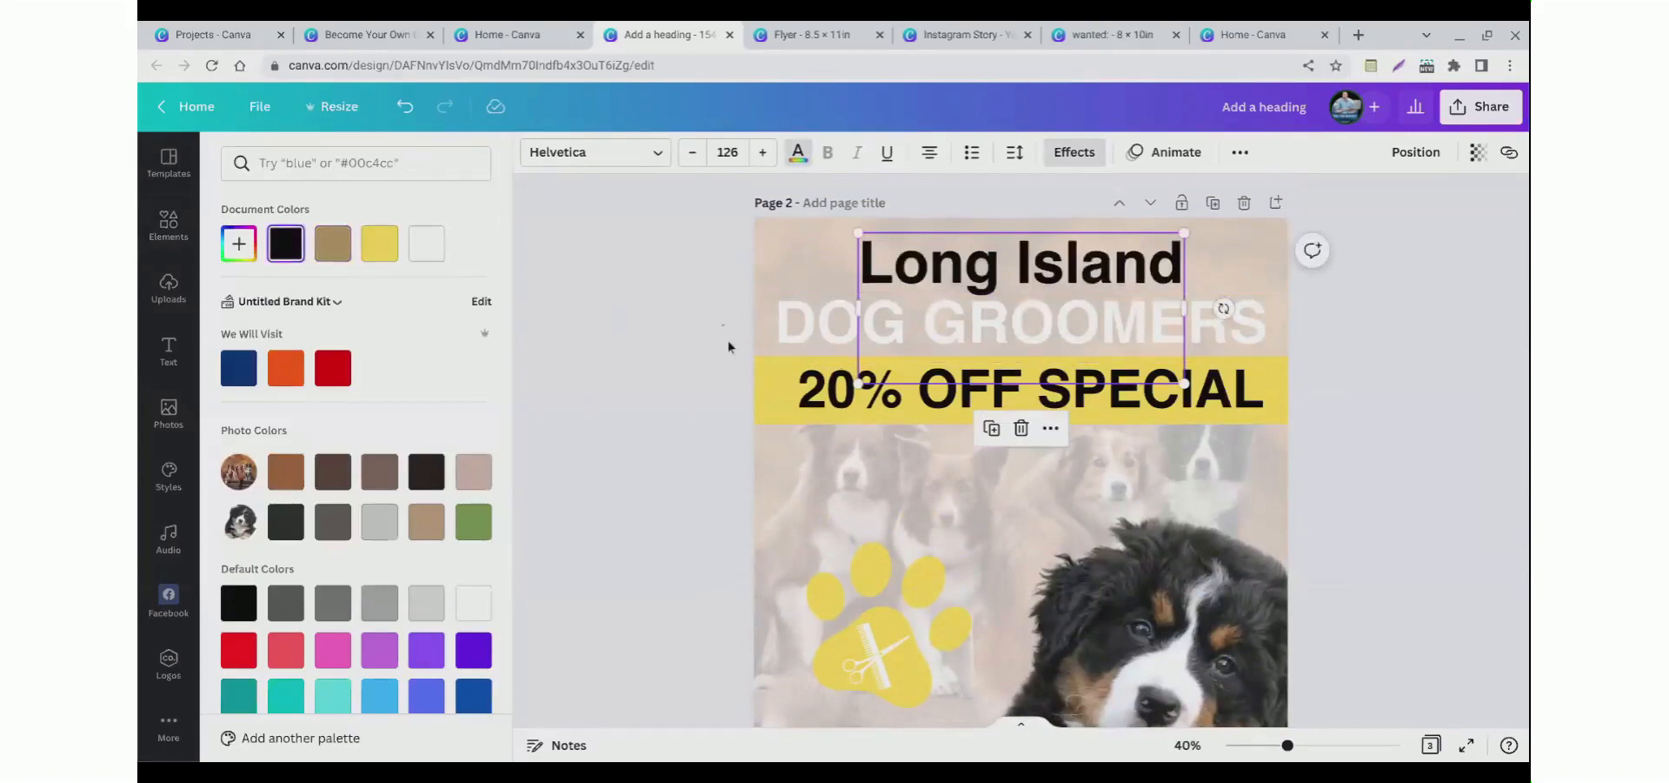
Step: Recolor the Dog Groomers title black
click(819, 342)
click(798, 161)
click(285, 244)
click(660, 341)
scroll(666, 367, down, 3)
drag(1287, 745, 1269, 745)
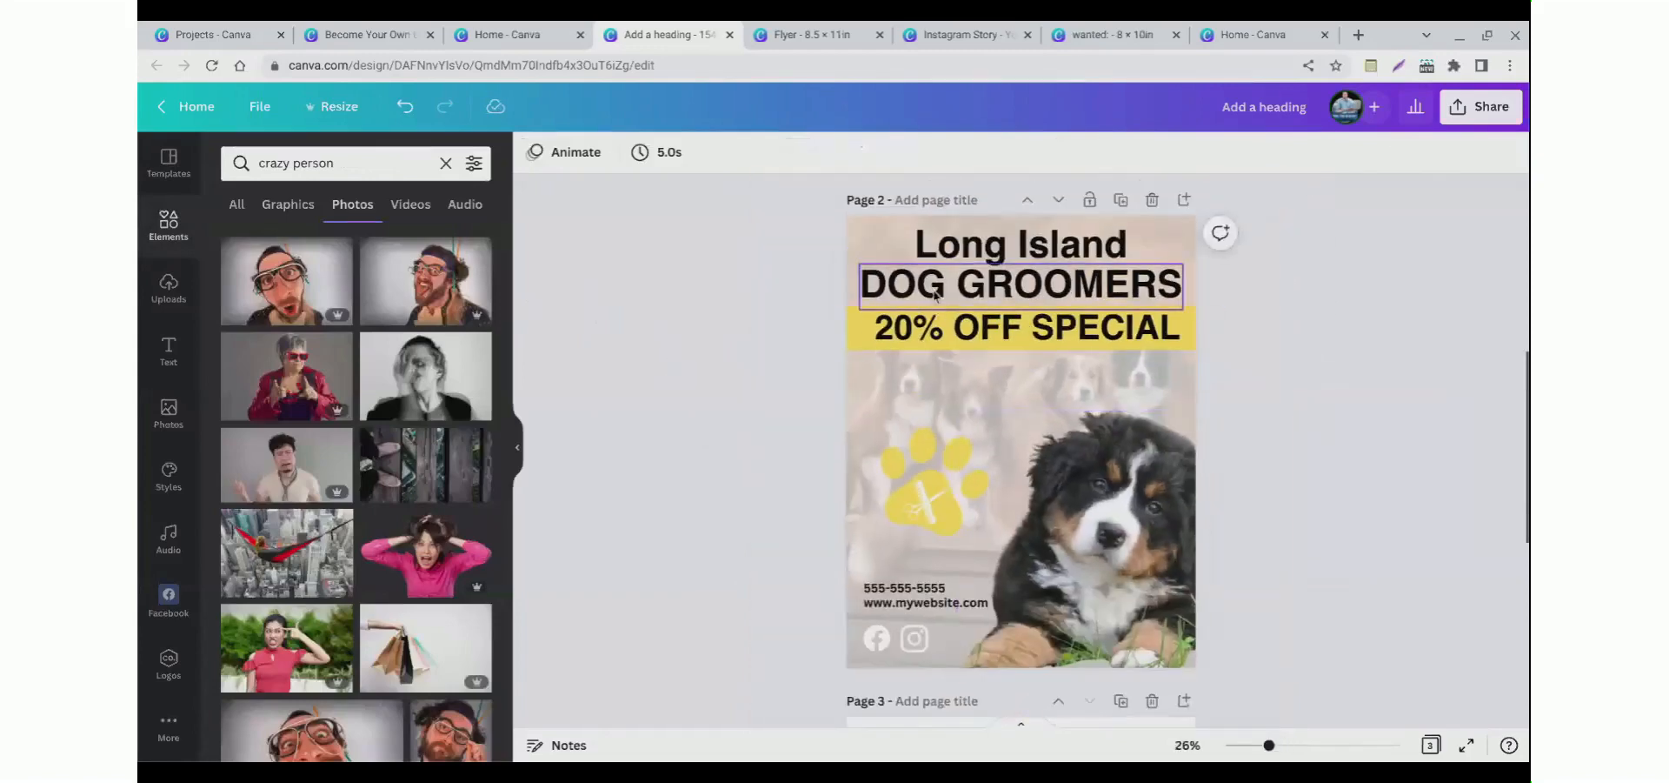
Step: Reduce the font size of the 20% OFF SPECIAL text
click(866, 348)
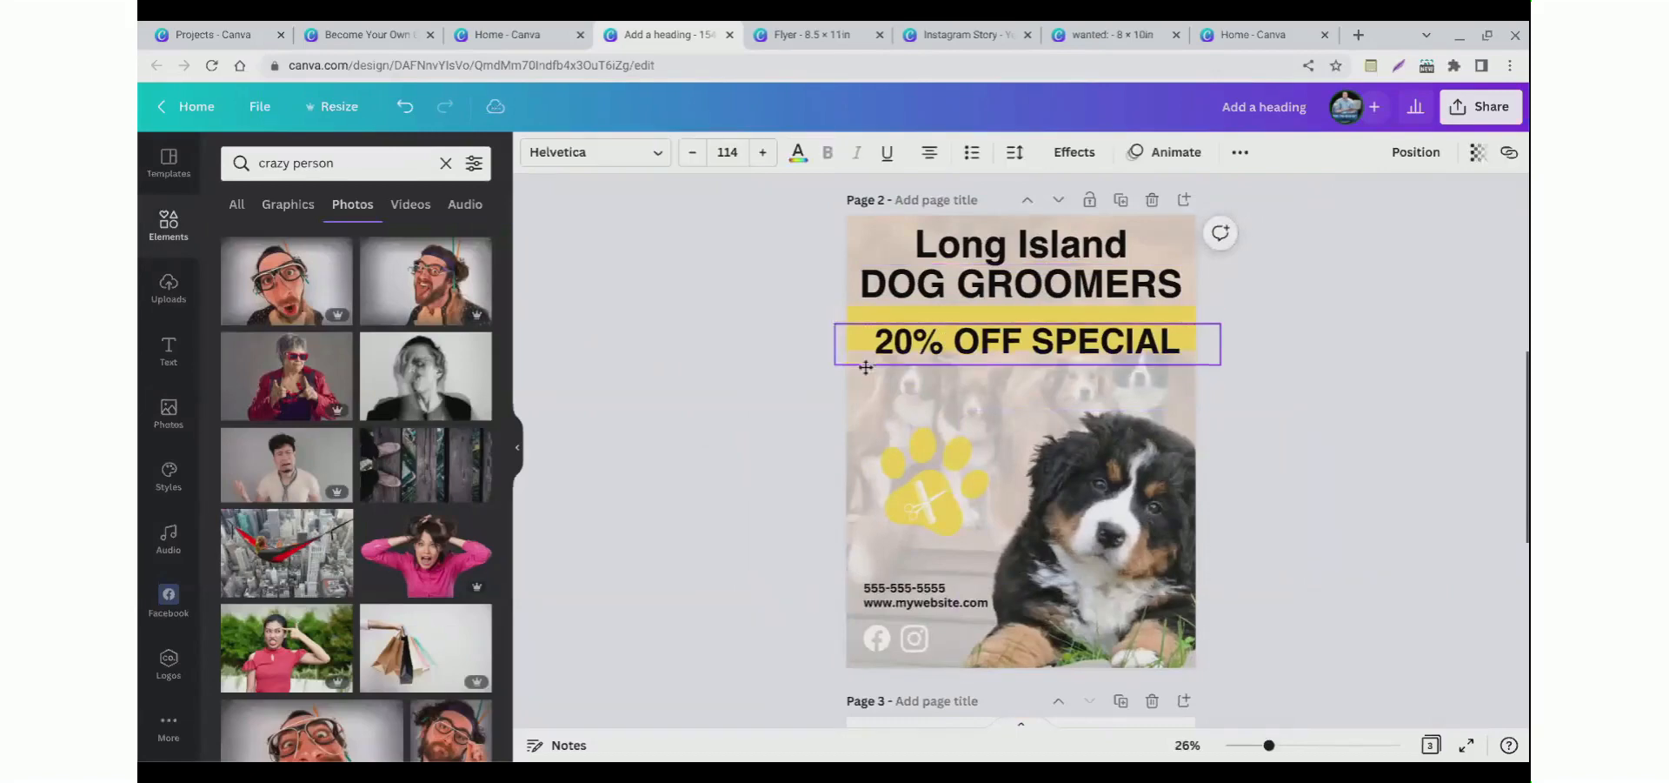
click(756, 354)
click(913, 343)
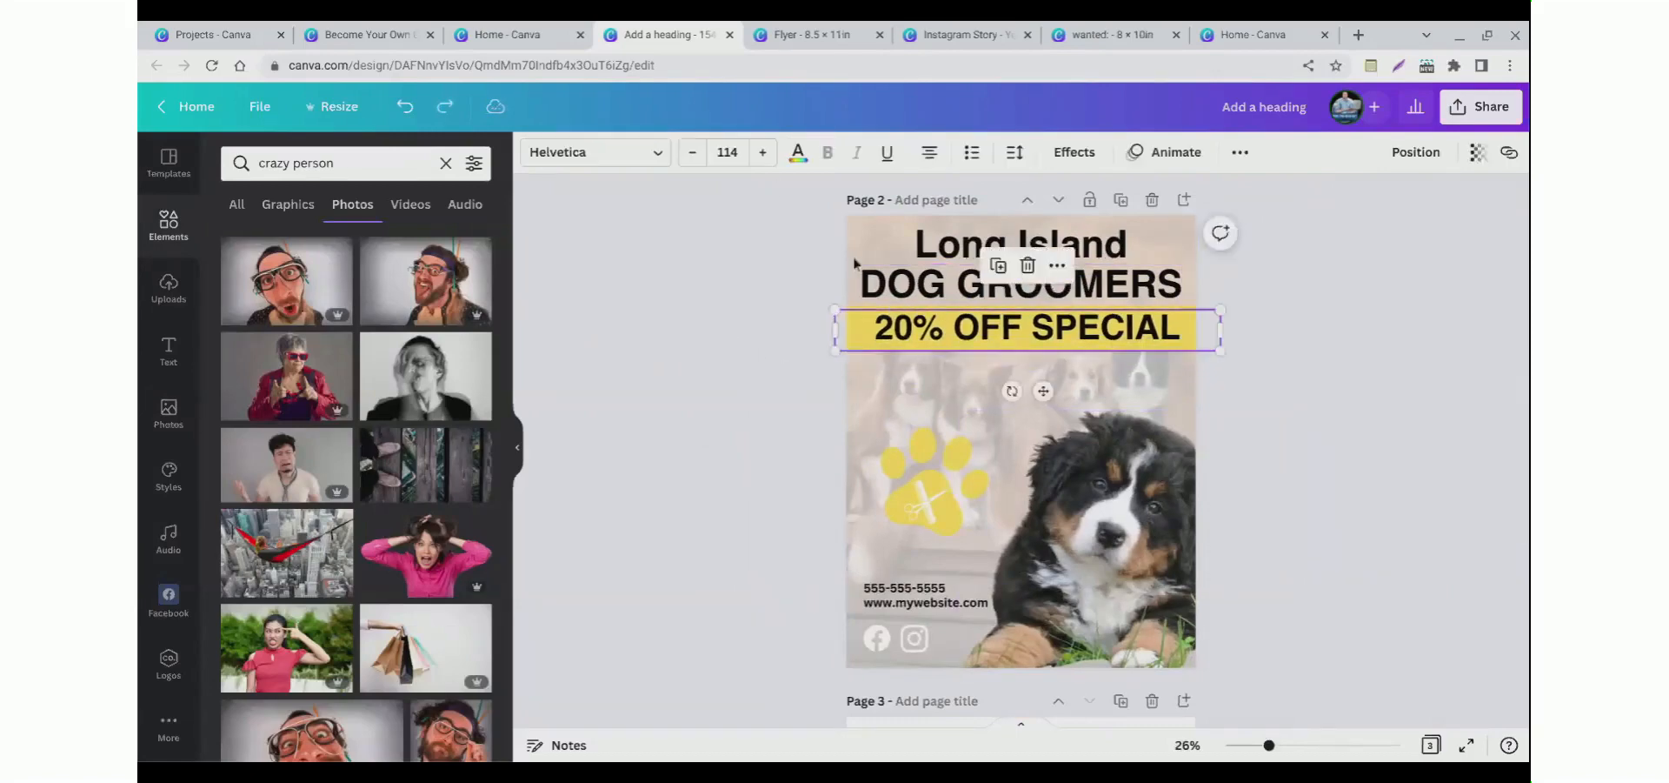
click(691, 157)
click(690, 156)
click(691, 156)
click(691, 157)
click(692, 152)
click(692, 153)
click(692, 152)
click(722, 346)
Step: Shorten the yellow band's height to fit the smaller text
click(903, 358)
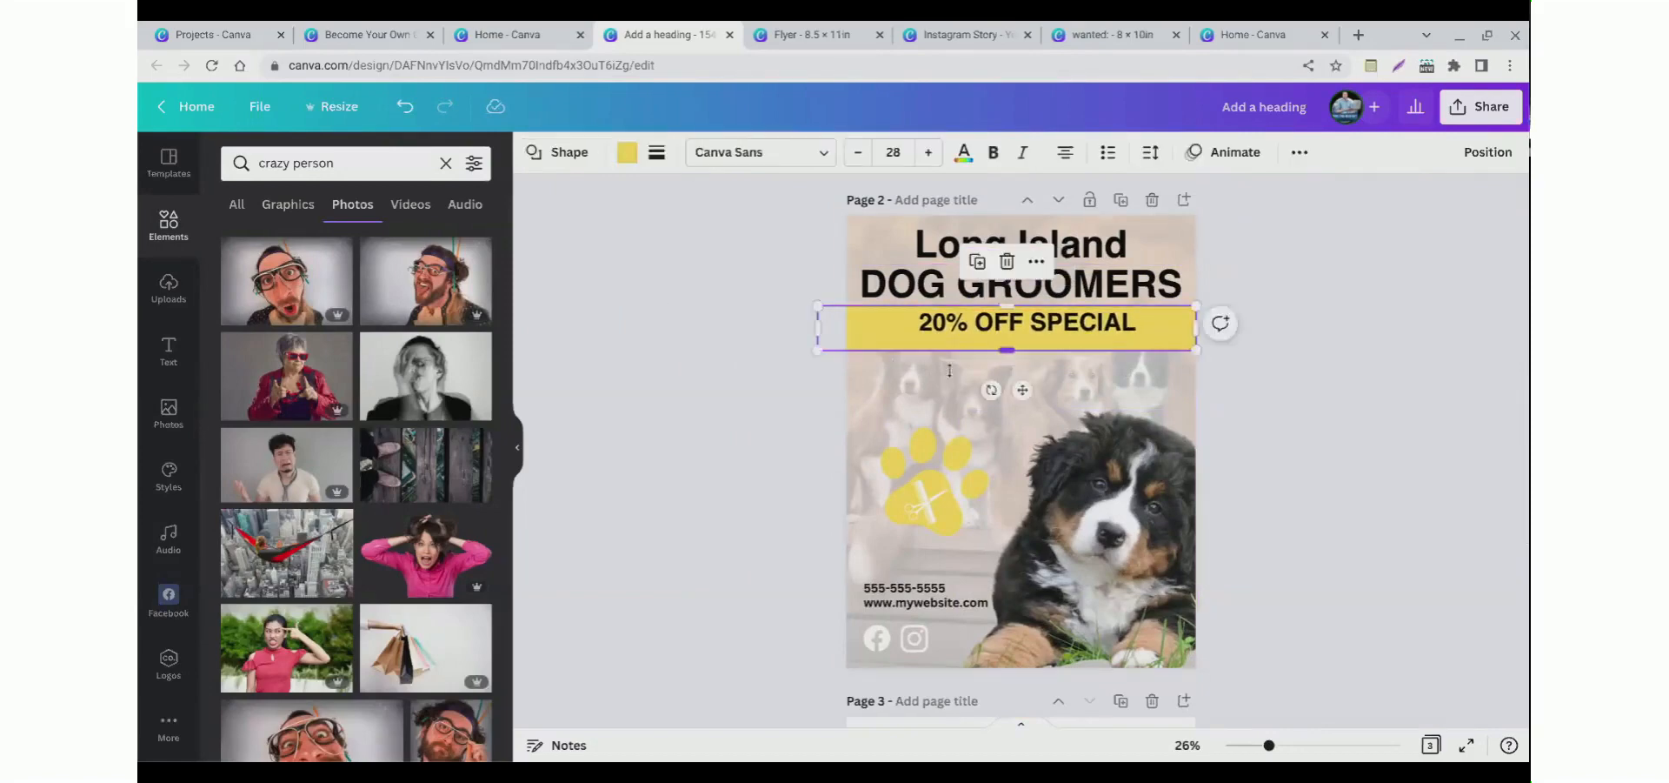
drag(963, 371, 962, 362)
click(633, 371)
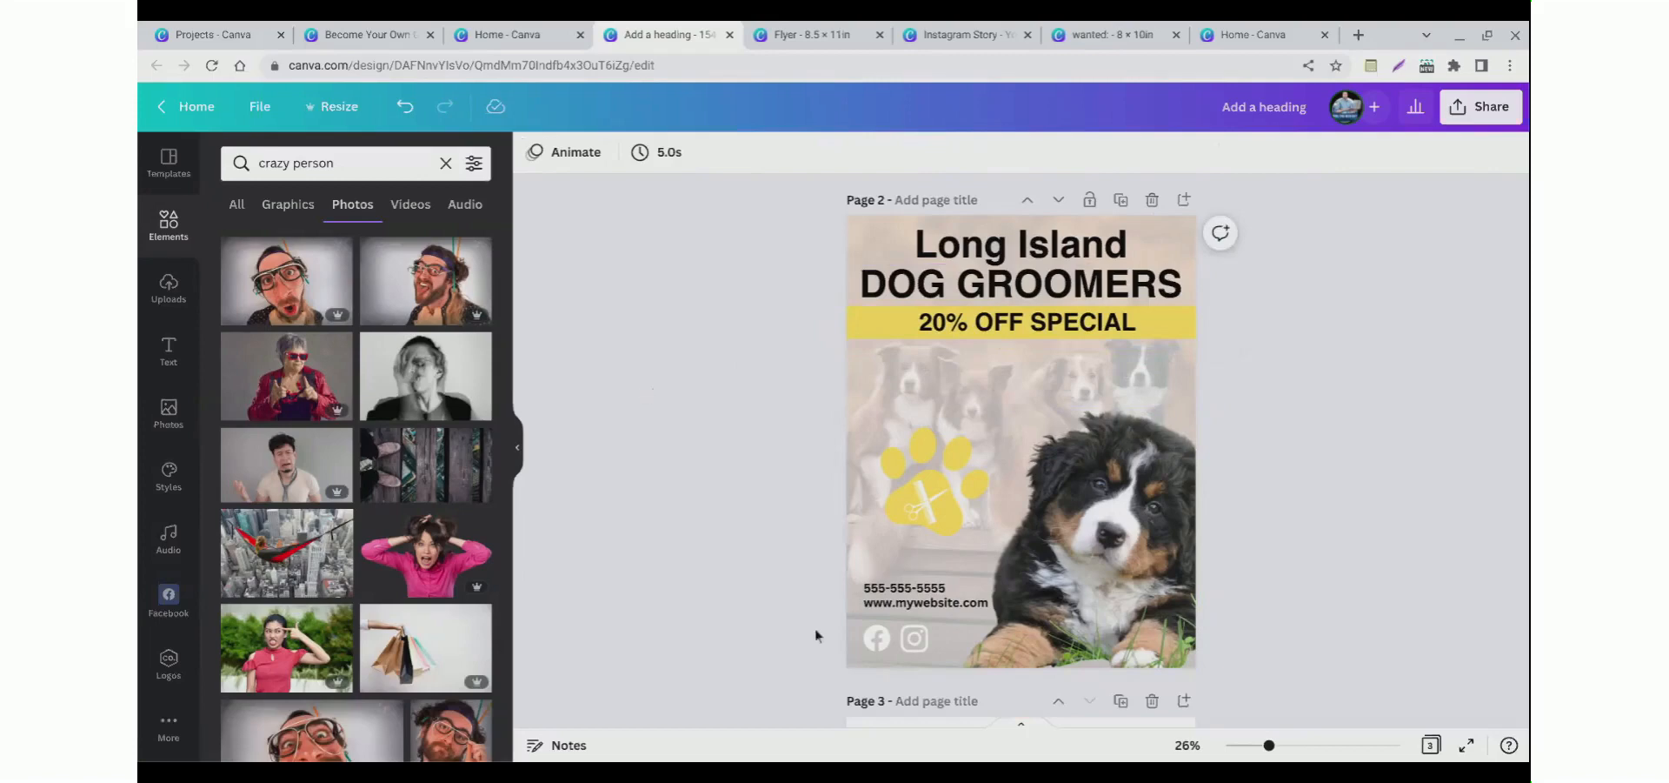
Step: Recolor the Facebook icon black
click(876, 639)
click(534, 155)
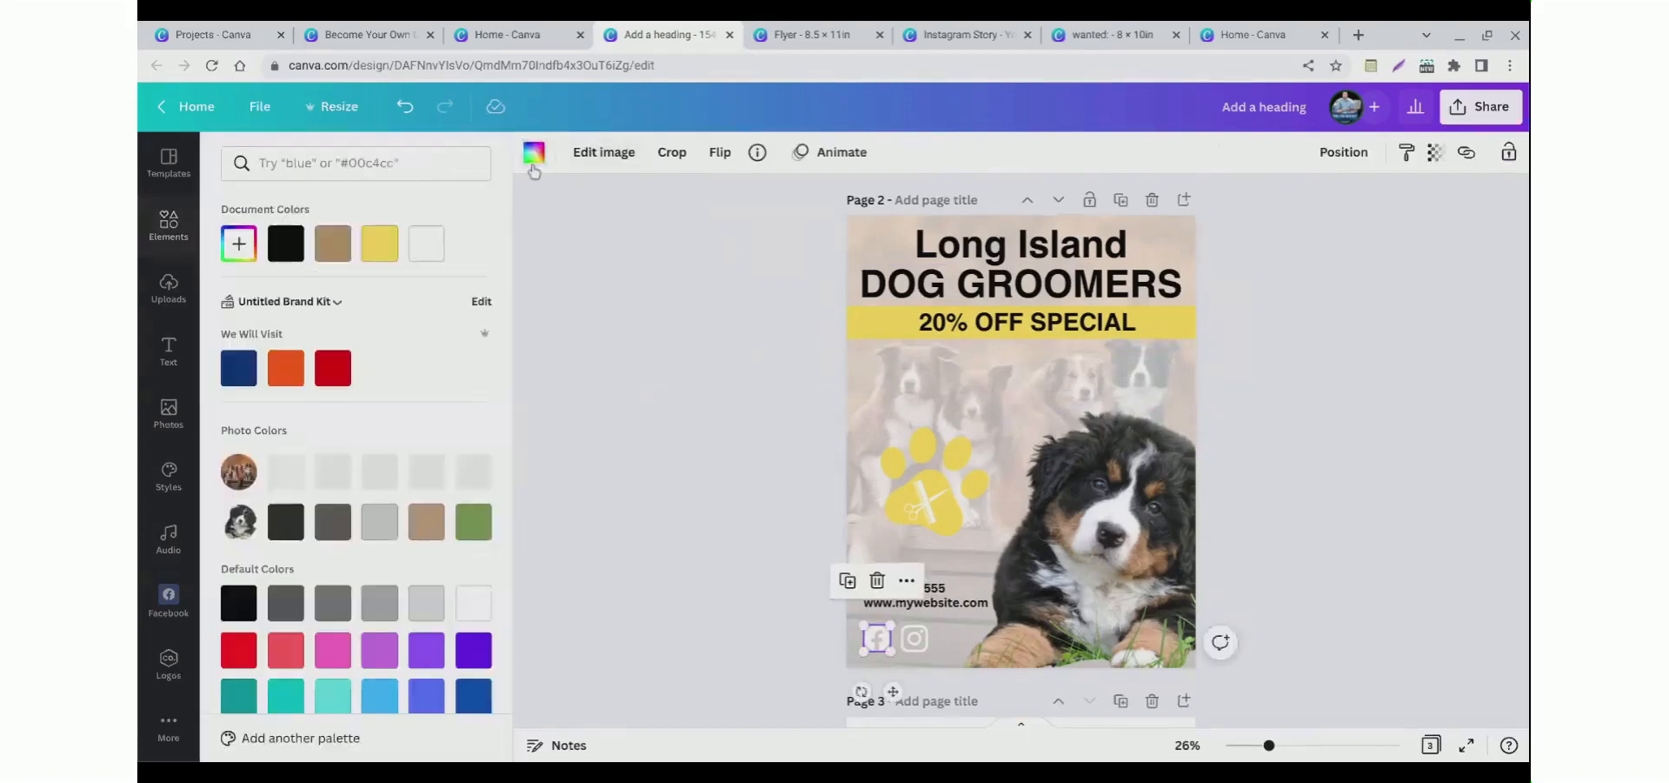
click(283, 238)
click(534, 152)
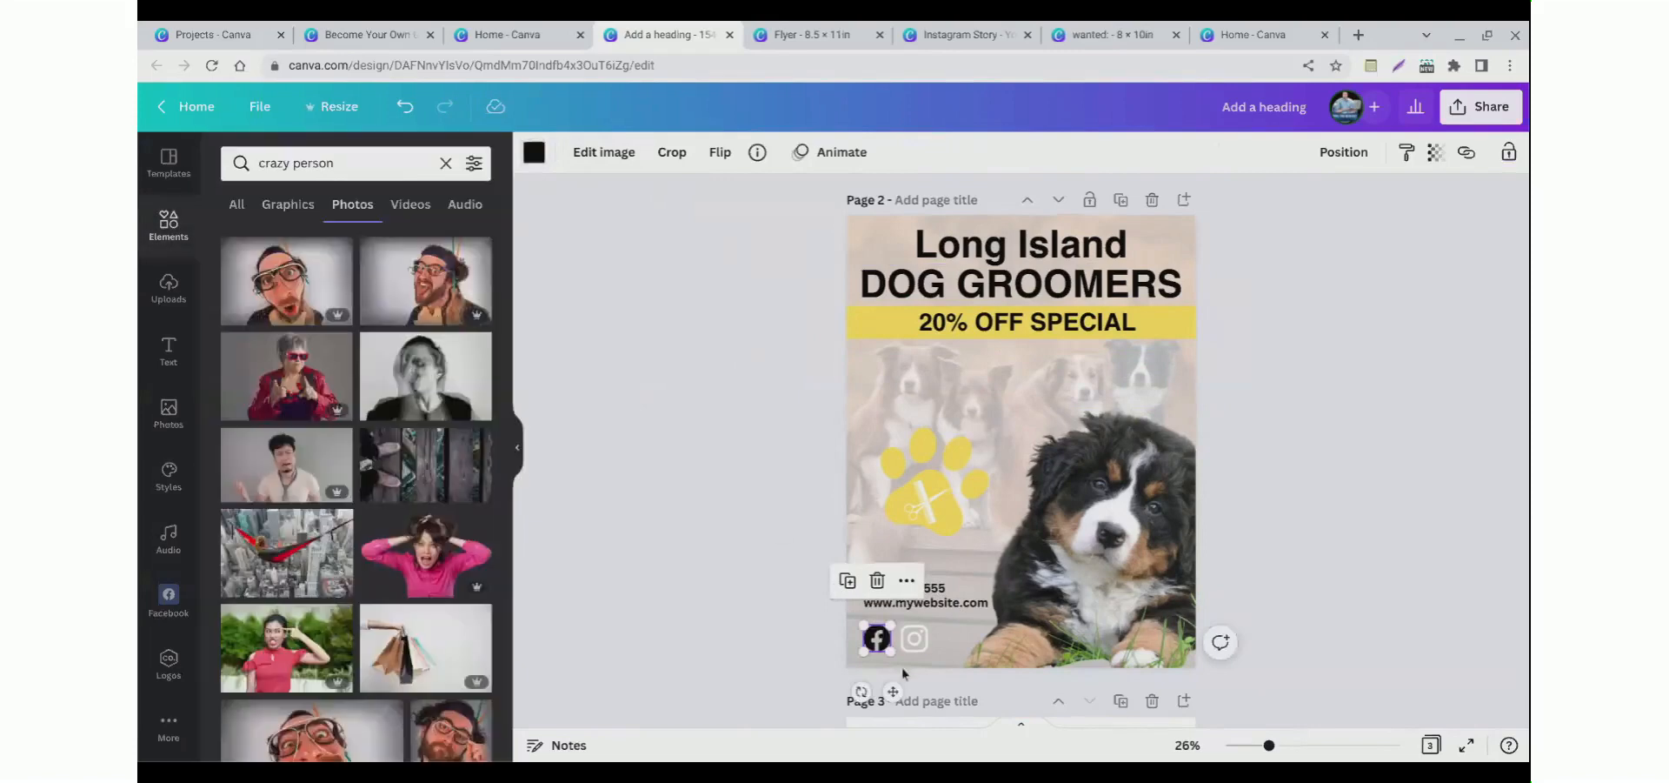
Step: Recolor the Instagram icon black using the document colour
key(Tab)
click(534, 155)
click(283, 238)
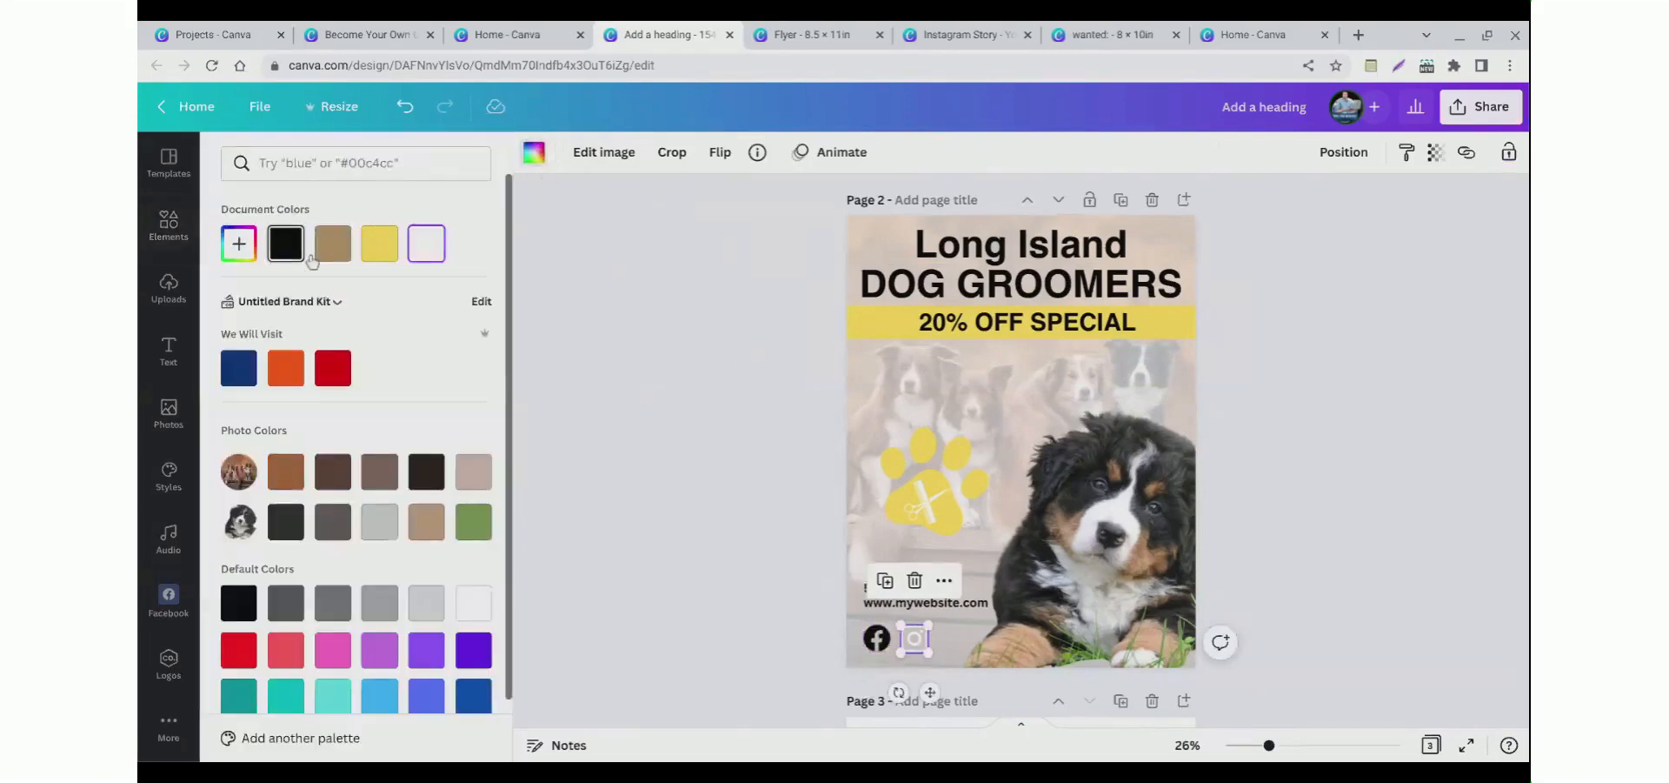
click(534, 152)
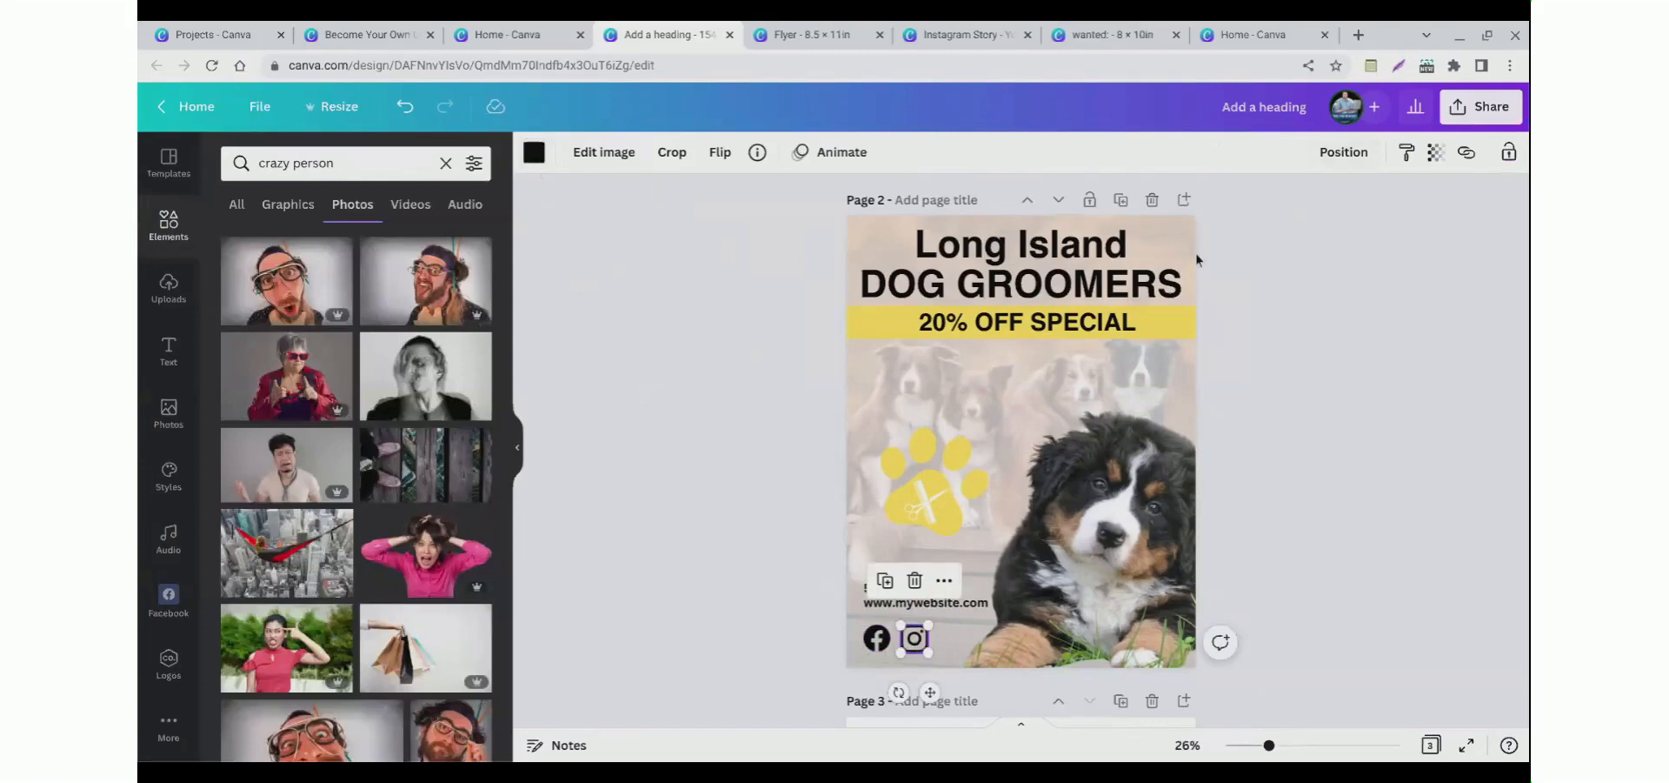
Step: Move the yellow band and the 20% OFF SPECIAL text slightly lower beneath the title
drag(882, 335, 882, 349)
click(883, 334)
mouse_move(1006, 339)
mouse_down()
mouse_move(1006, 323)
mouse_move(1006, 354)
mouse_up()
Step: Browse the design's share options, including download and the social media publishing destinations
click(1461, 120)
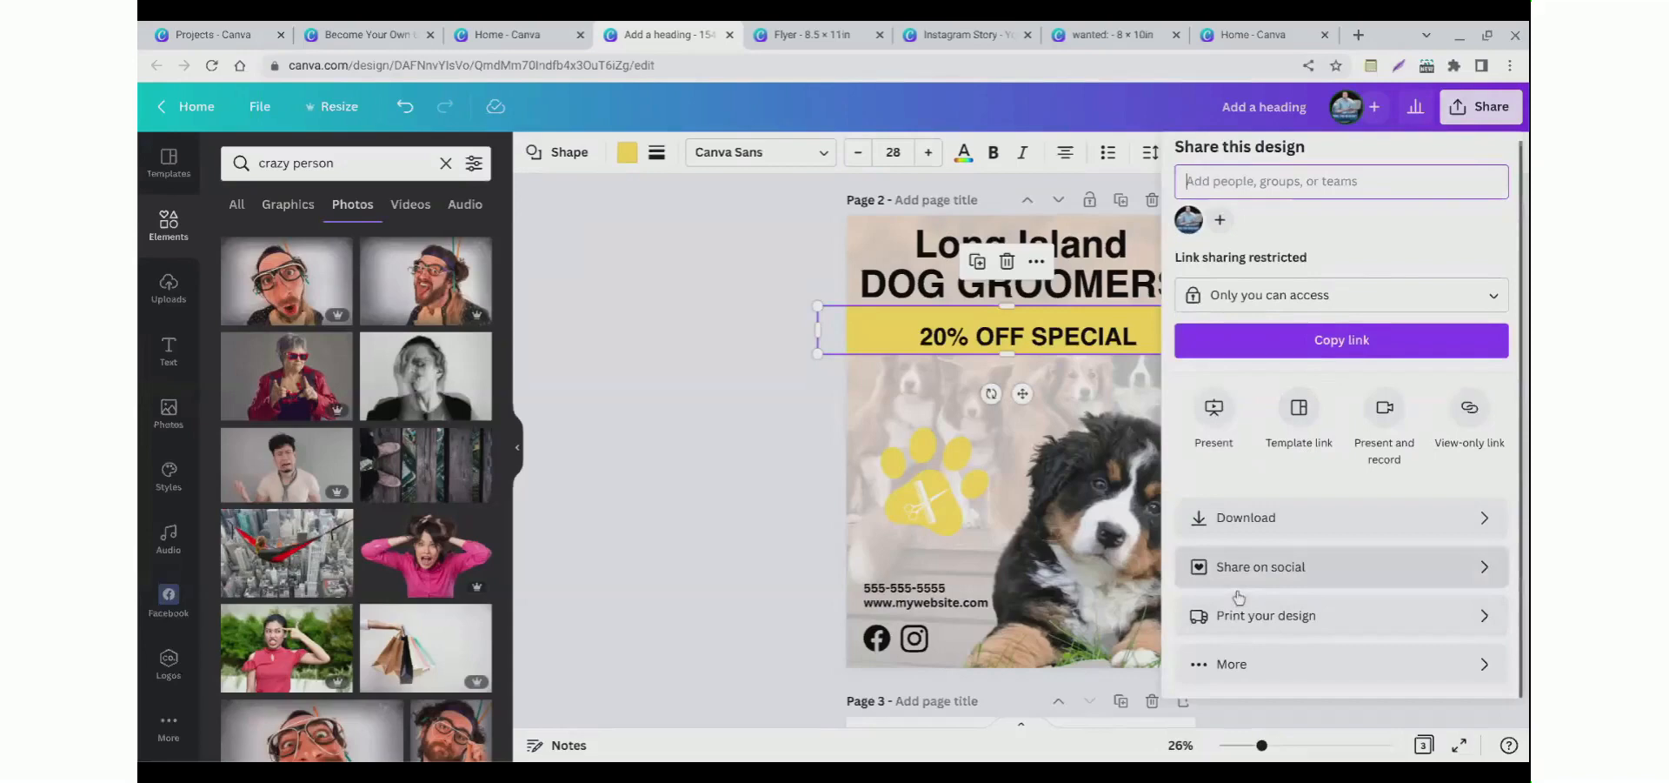
click(1239, 594)
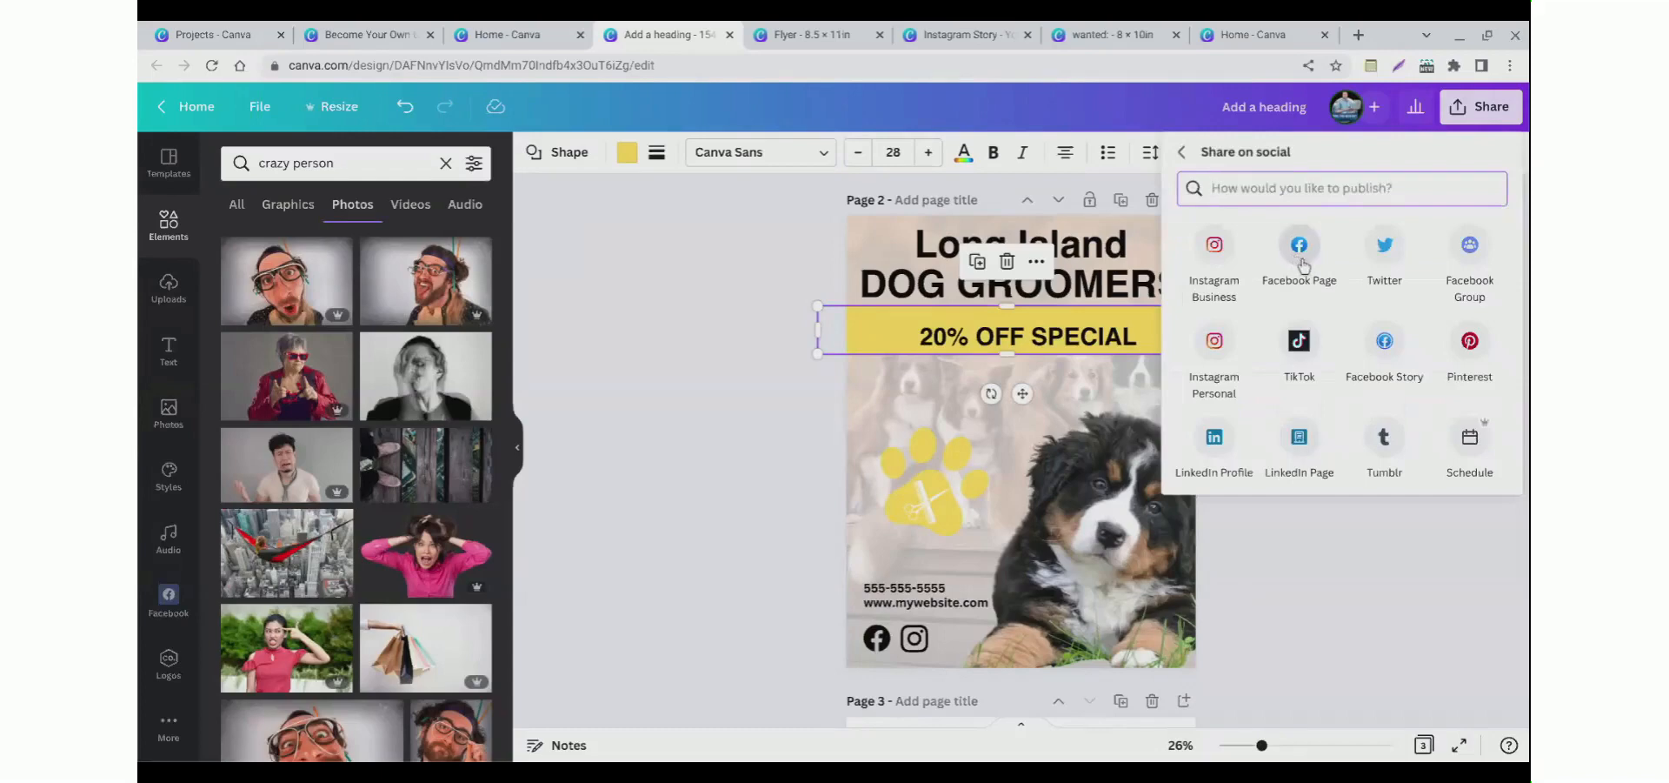
click(1185, 155)
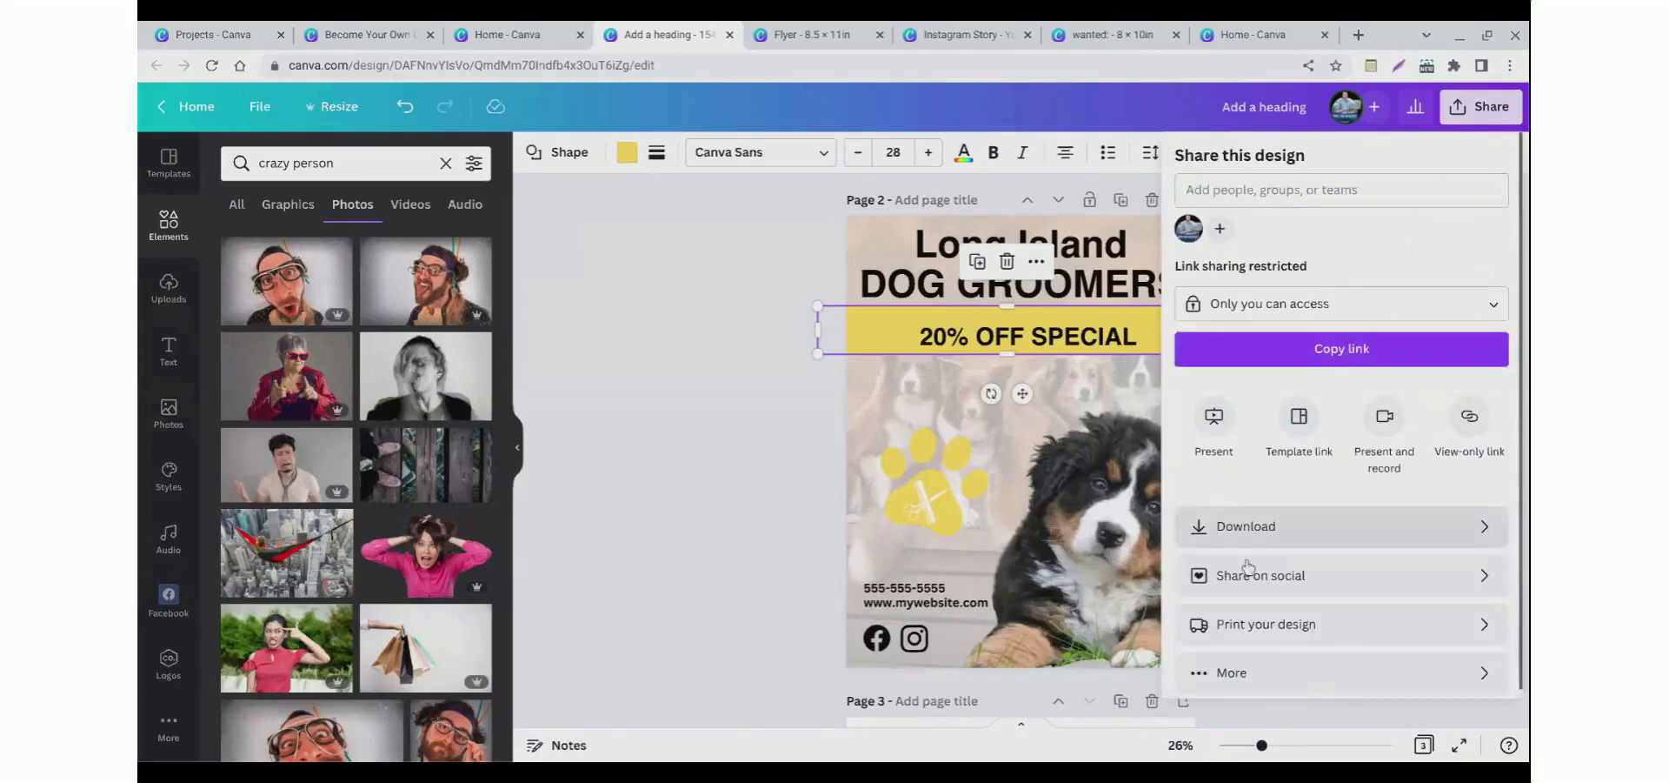
click(1245, 532)
click(1183, 157)
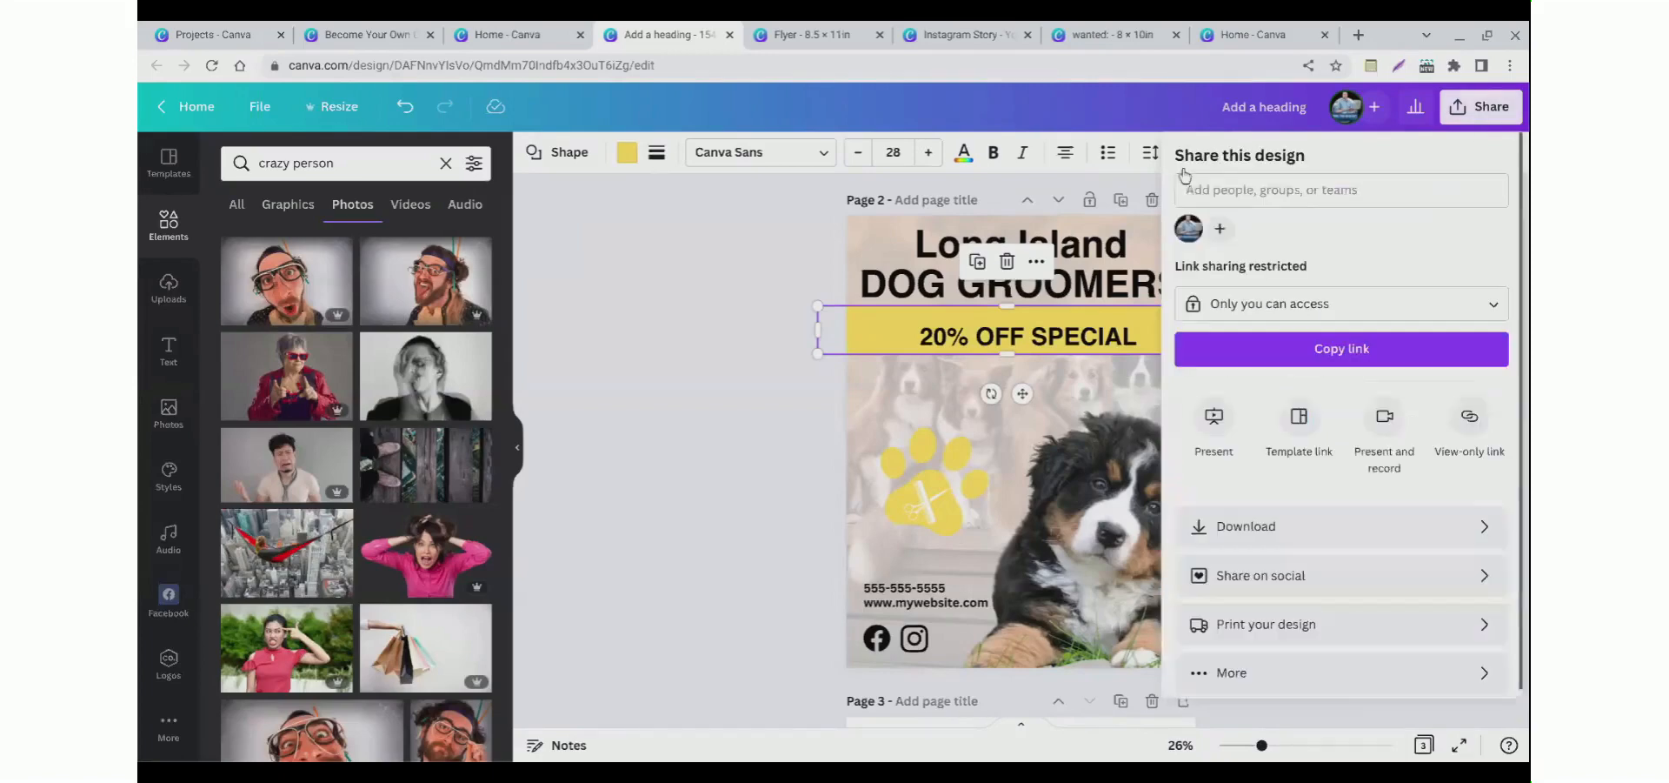
click(1243, 576)
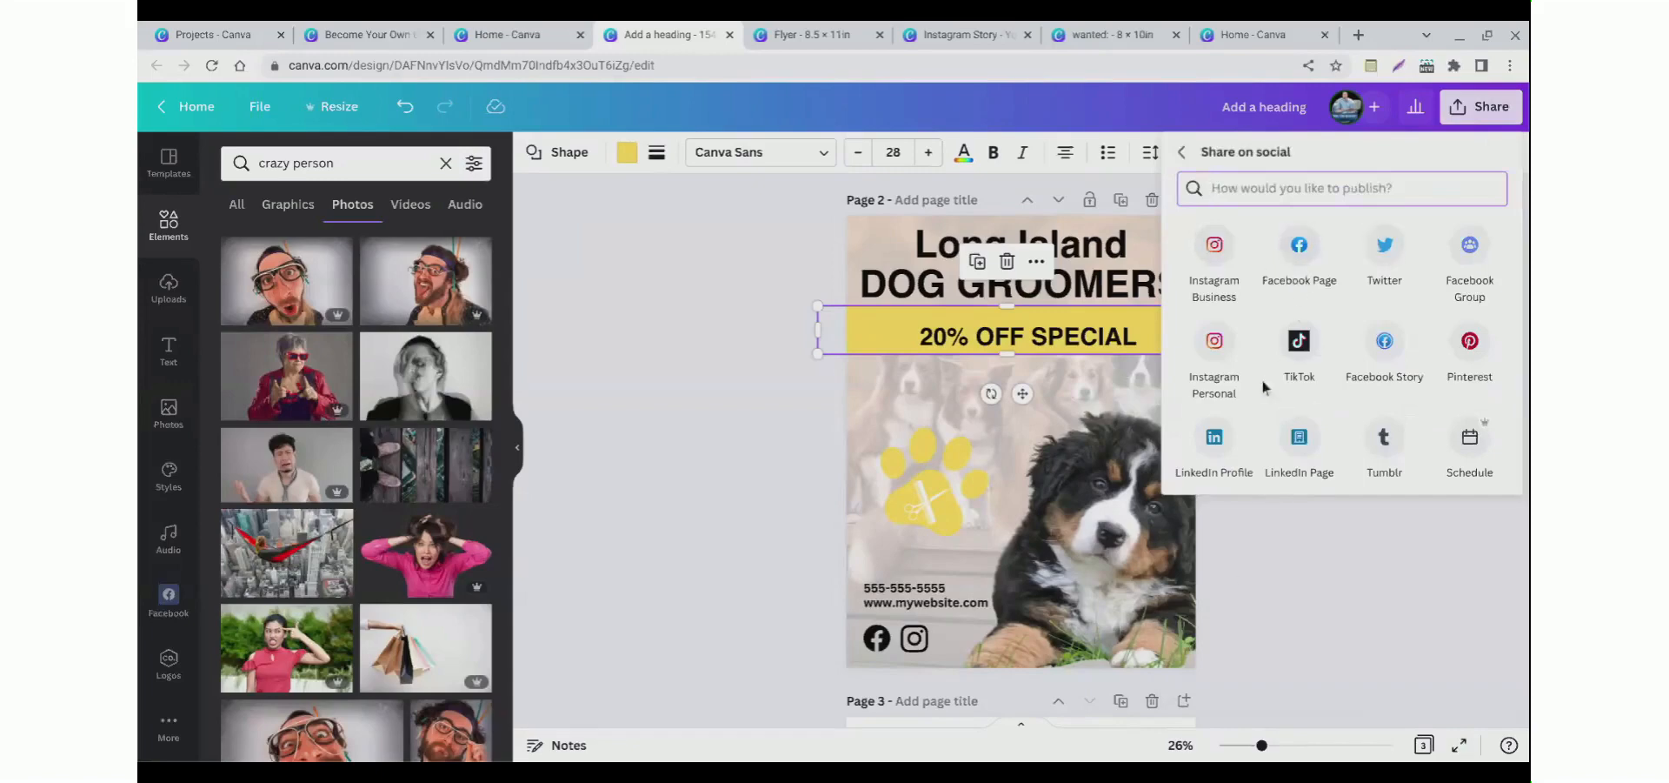
click(764, 363)
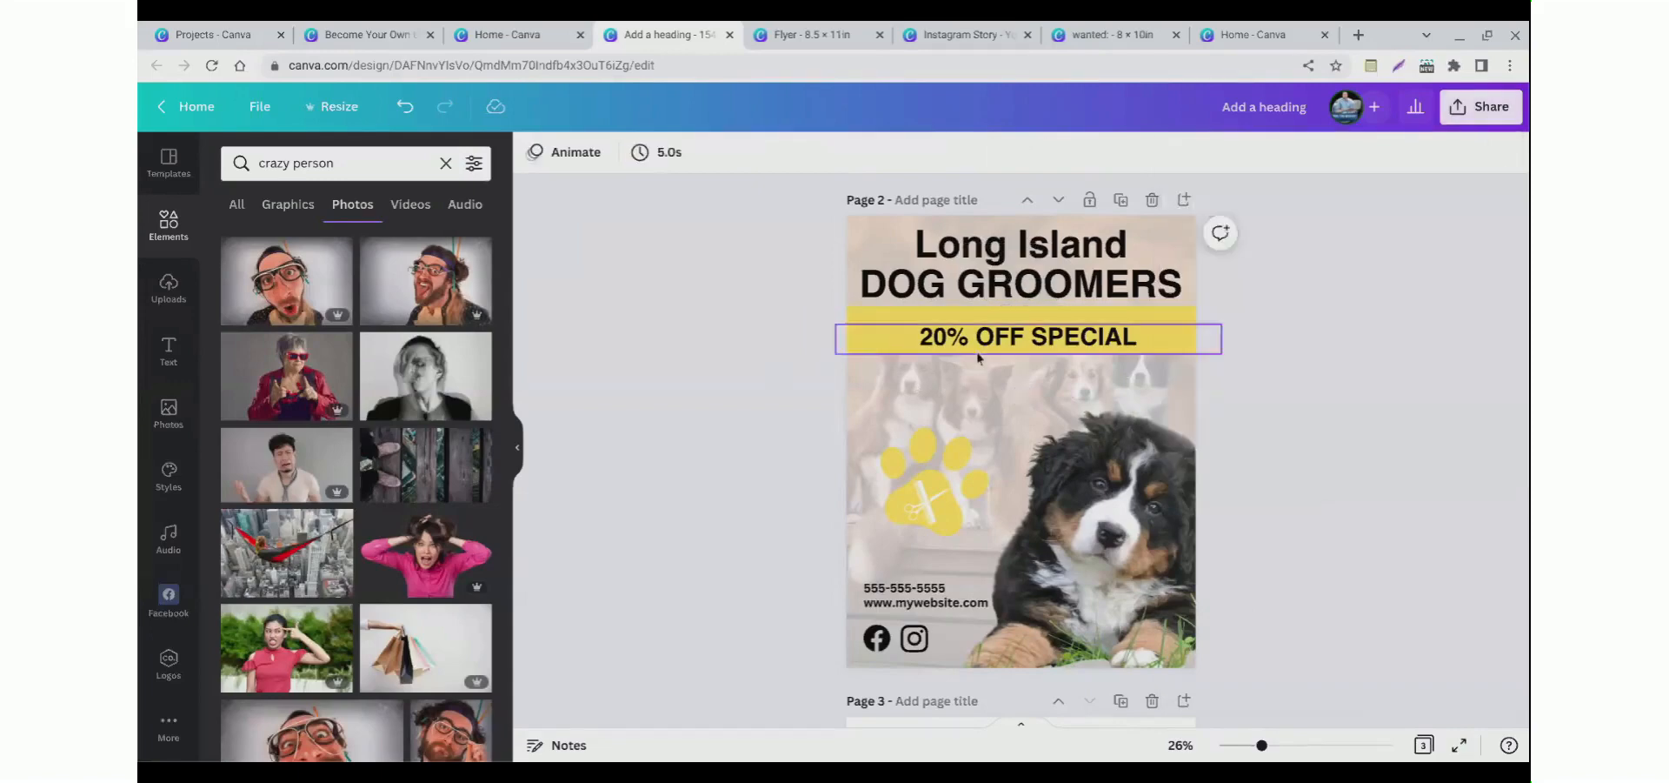
Step: Nudge the 20% OFF SPECIAL text up to center it within the yellow band
drag(974, 351, 972, 338)
click(801, 373)
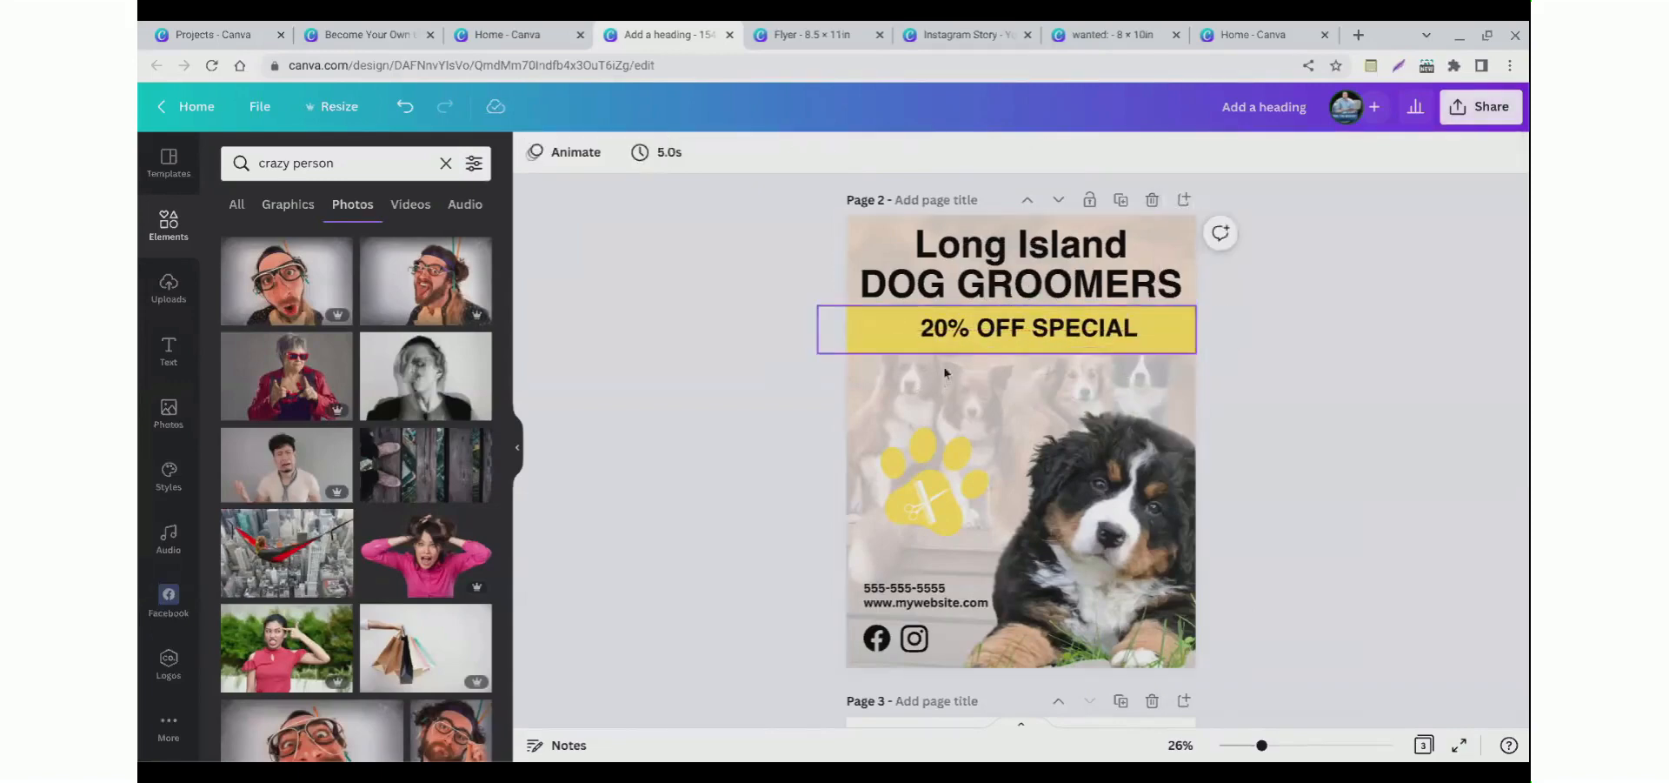